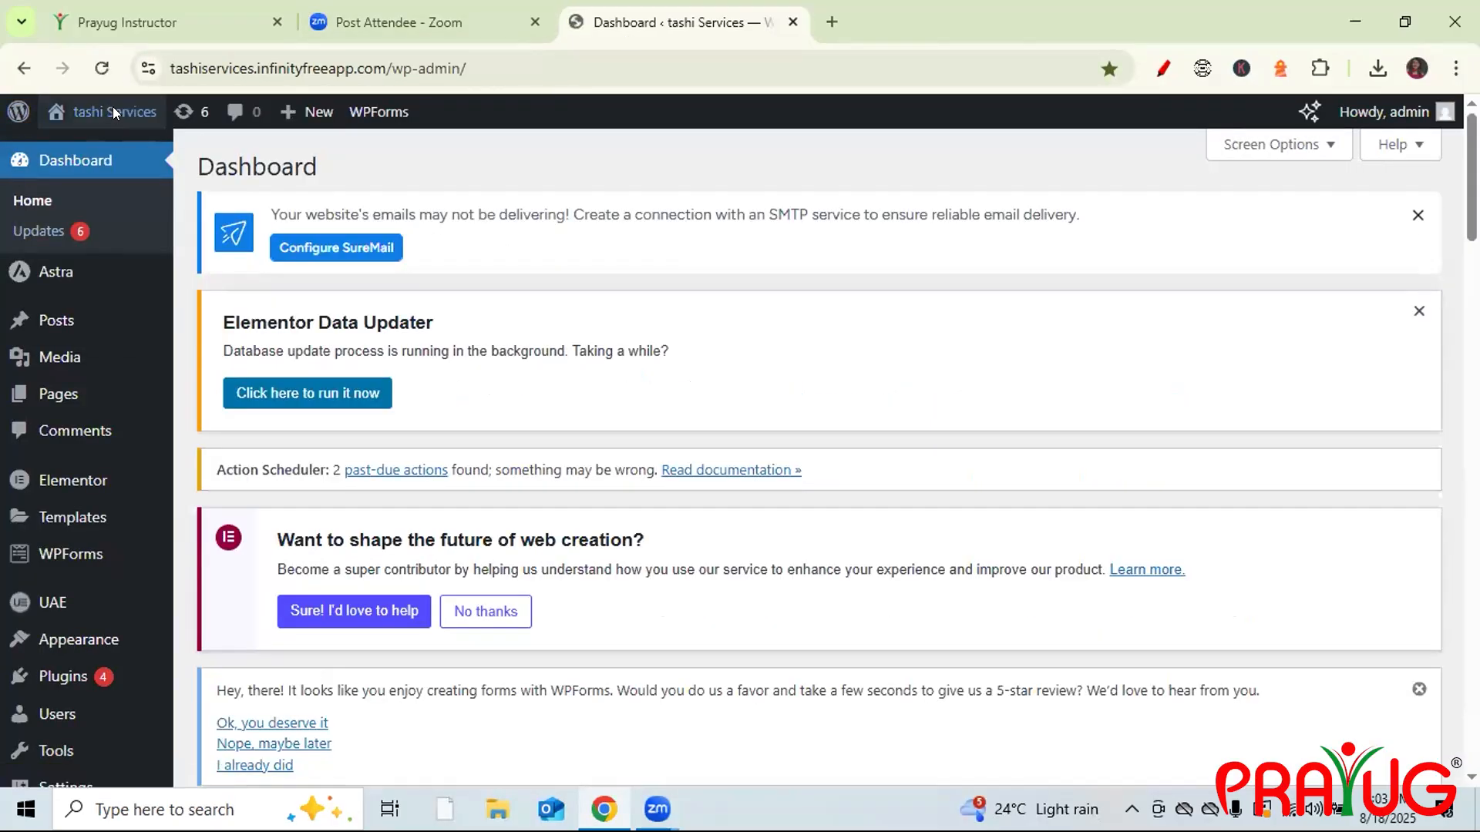
- Open the tashi Services site in a new tab, view its WordPress service page, and return to the dashboard tab
right_click(113, 112)
click(179, 140)
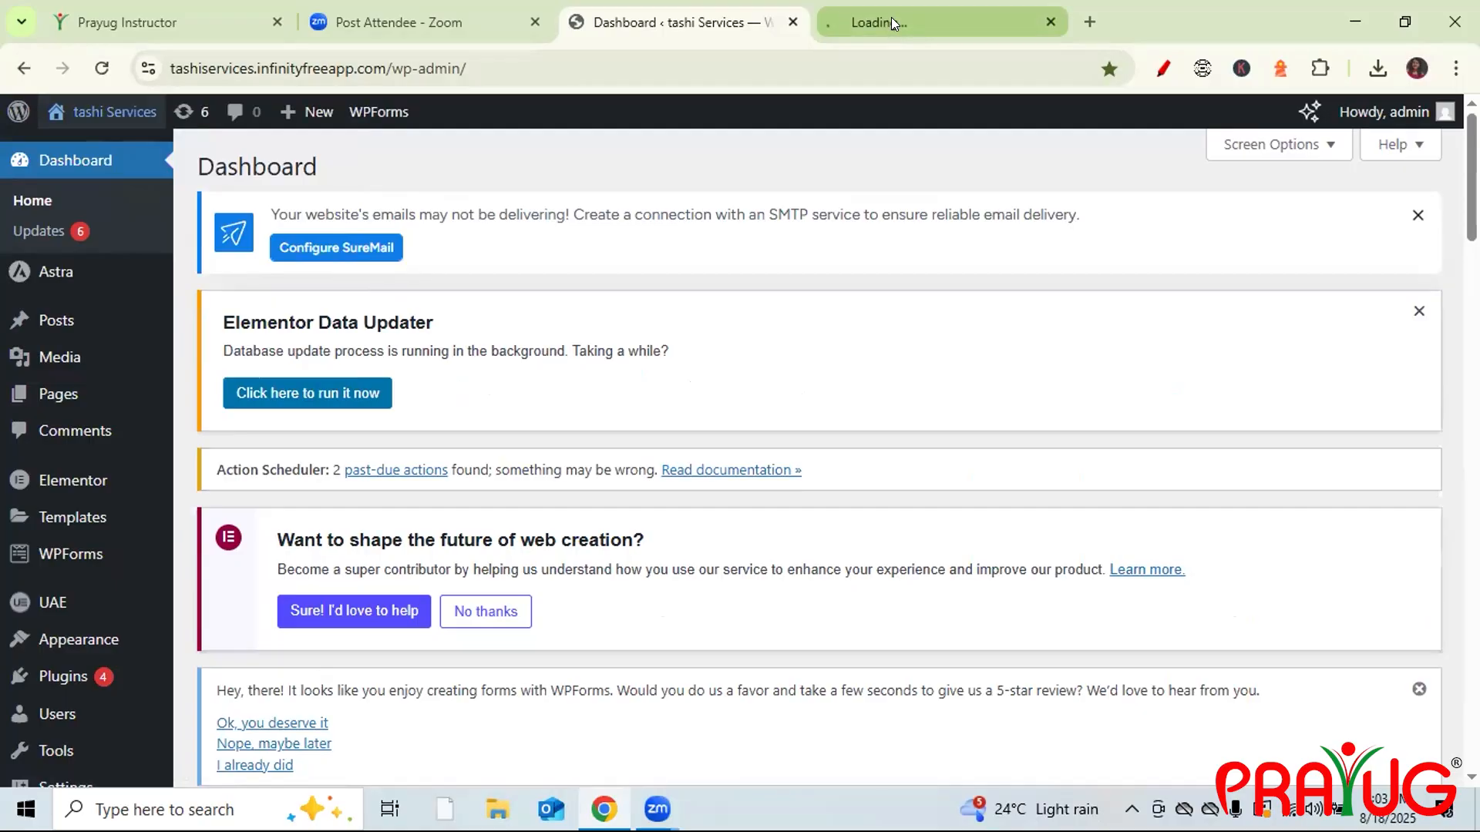
click(891, 22)
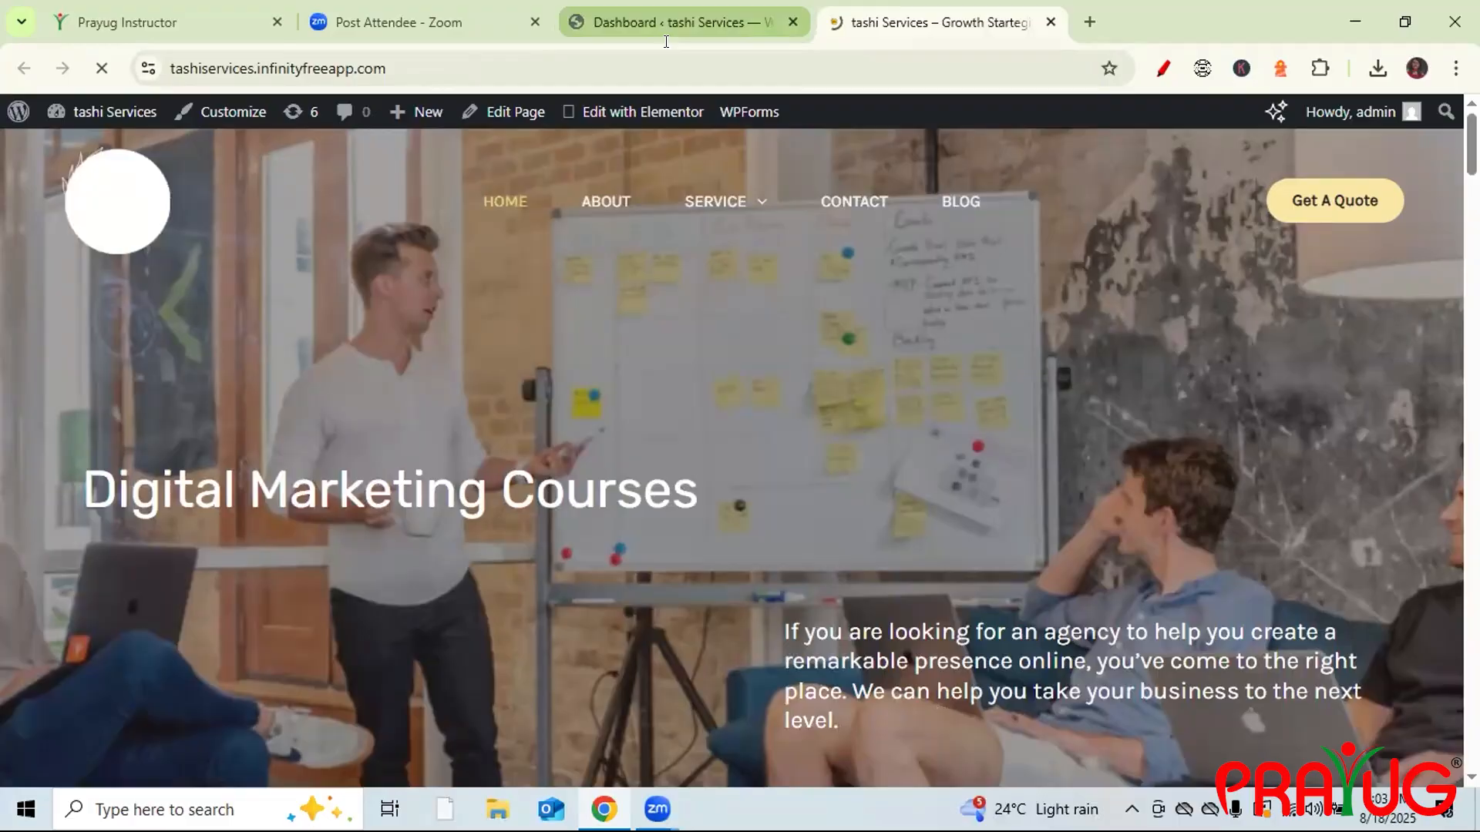
mouse_move(717, 204)
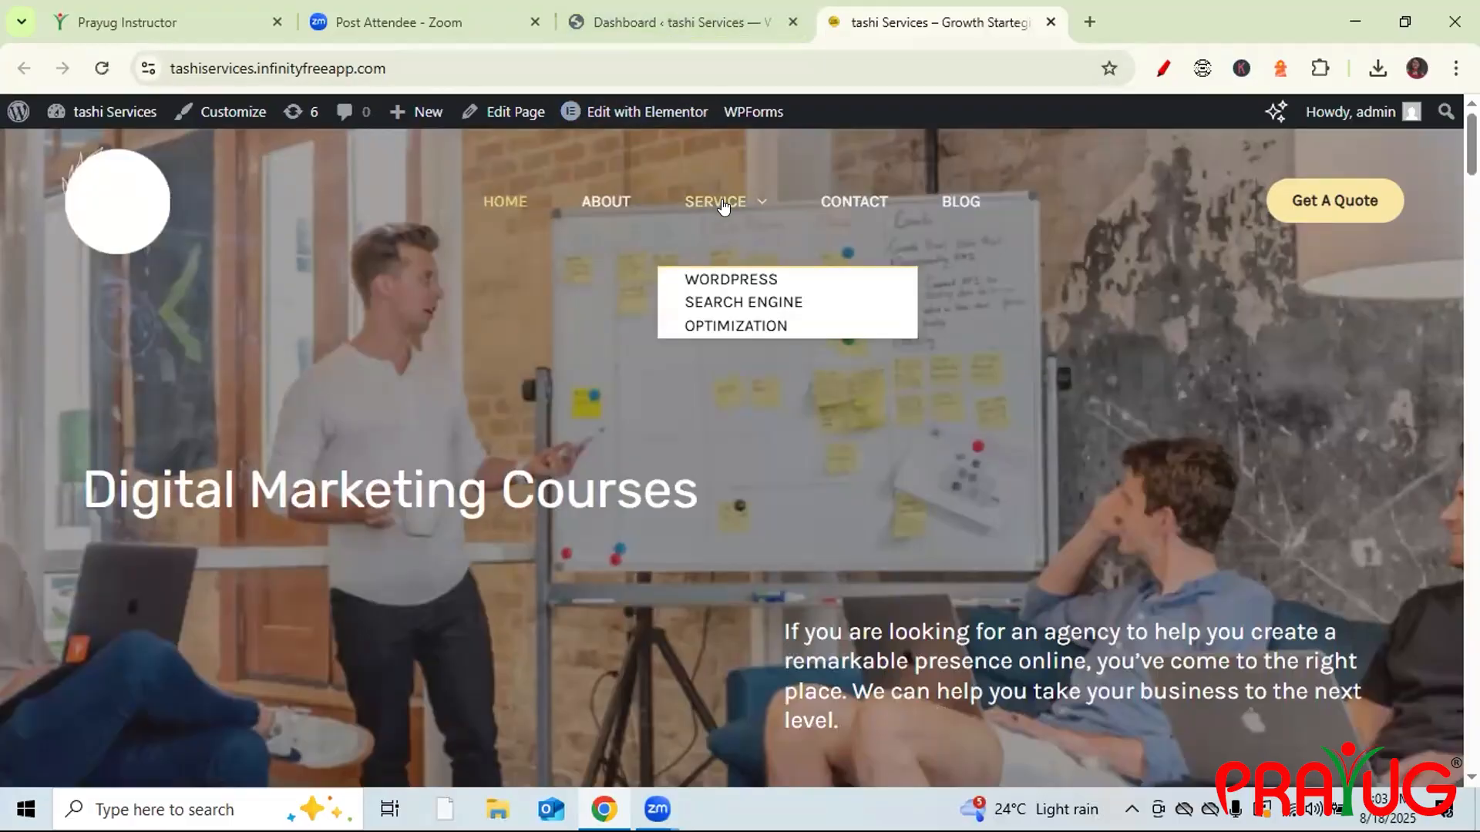
click(751, 277)
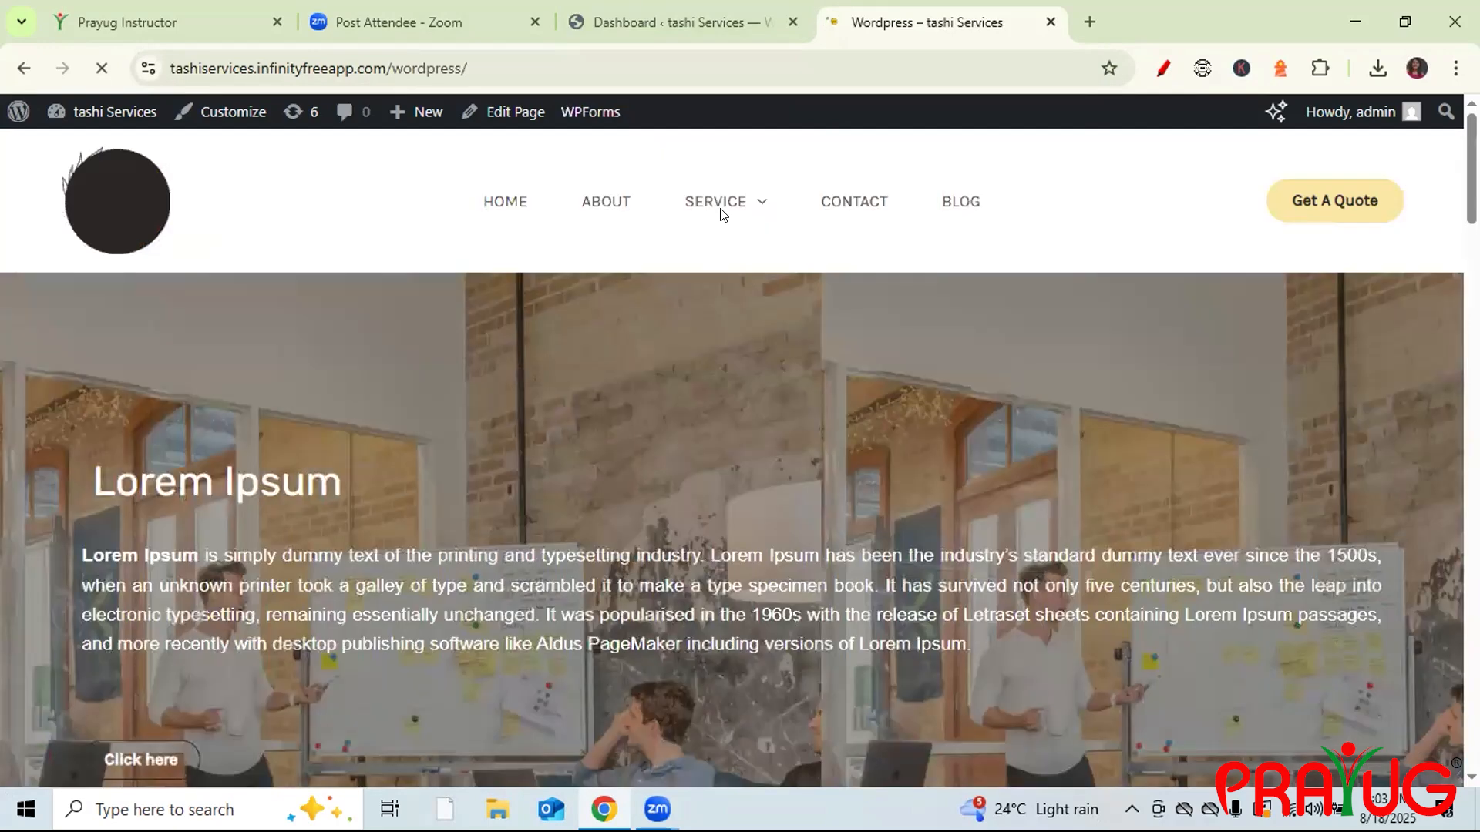
click(648, 20)
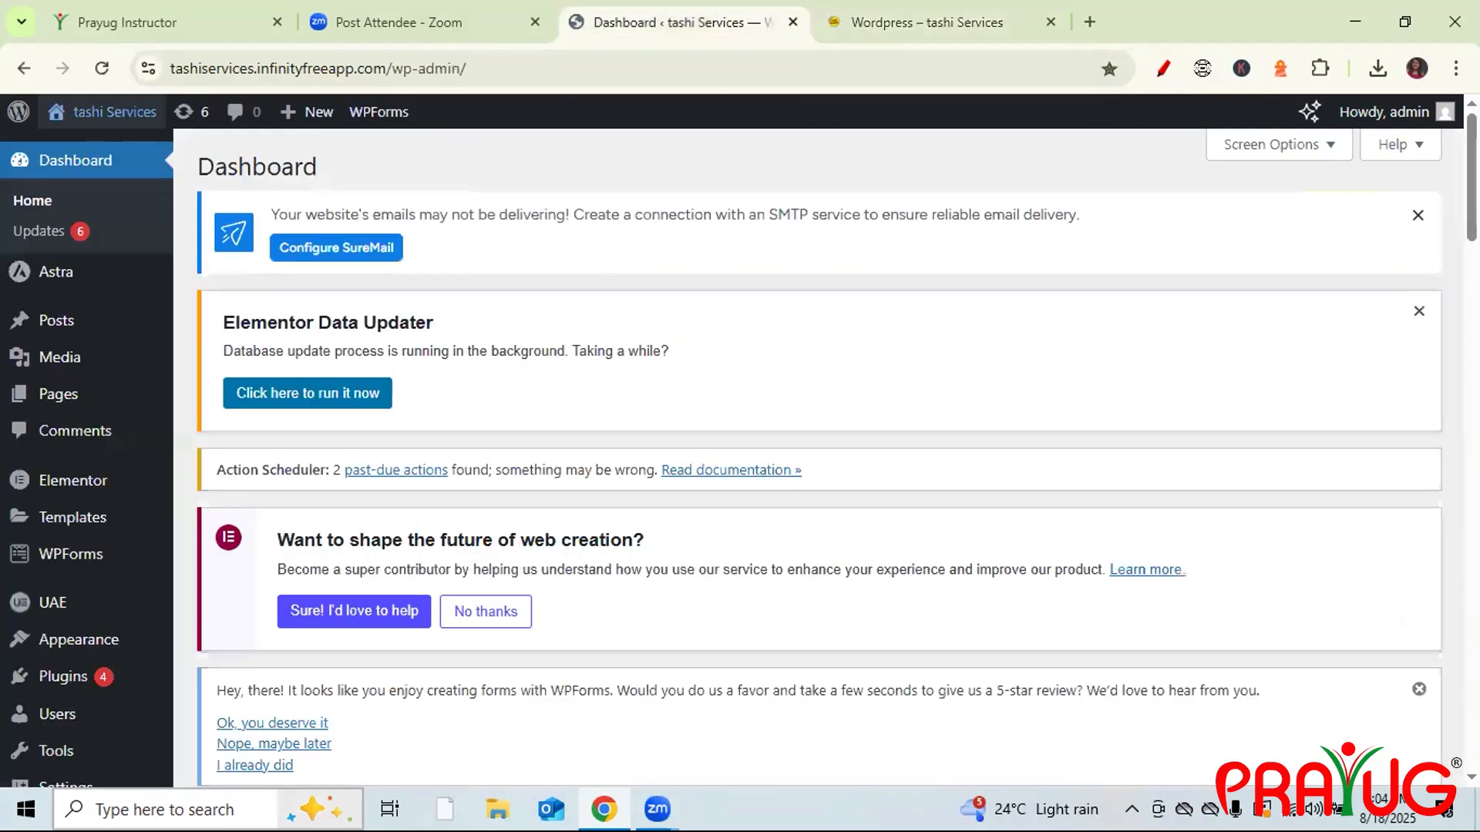
- Switch to the Zoom meeting, close its chat pane, and minimize the meeting window
key(alt+Tab)
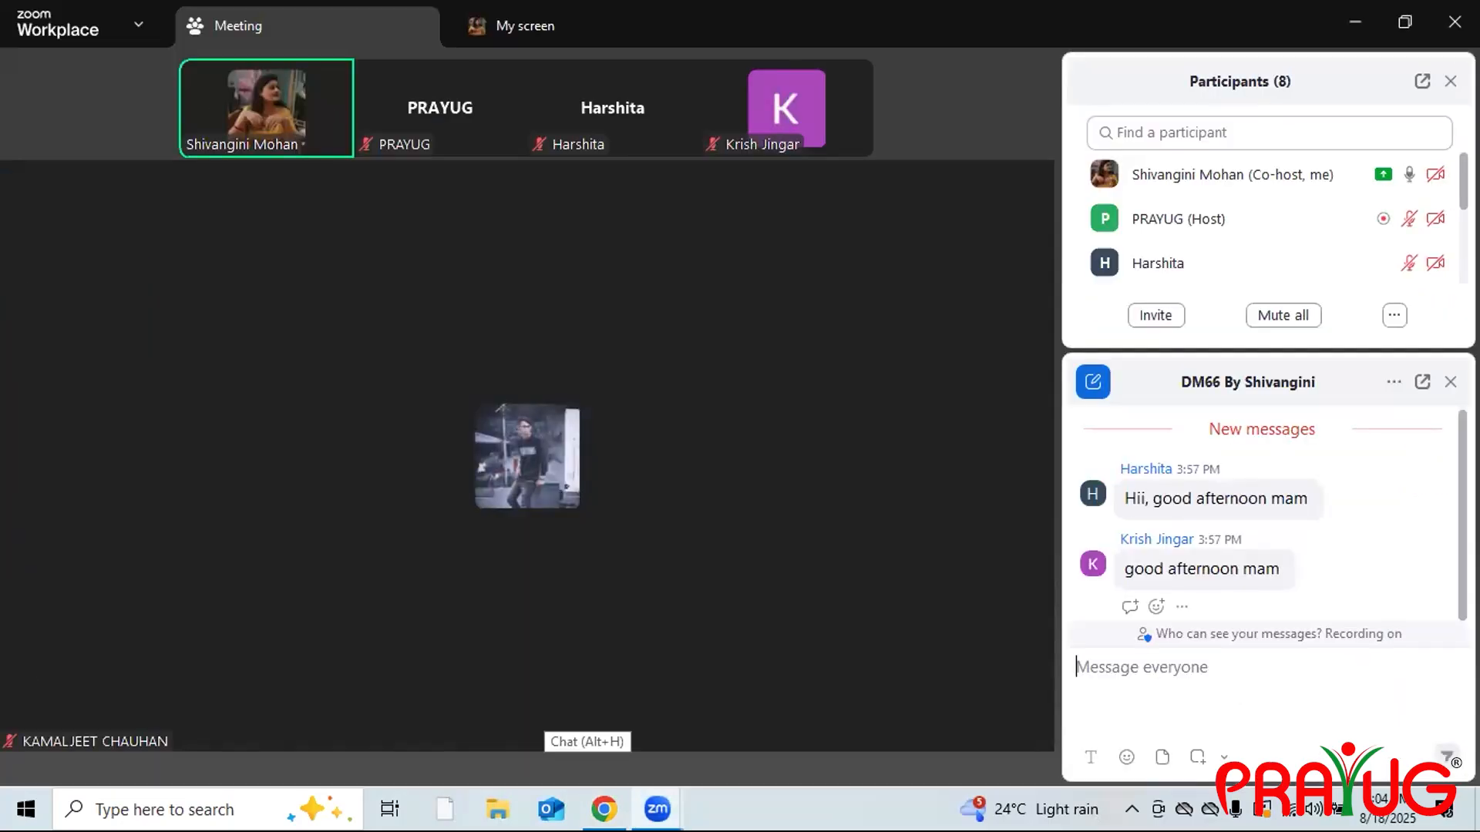
click(1450, 381)
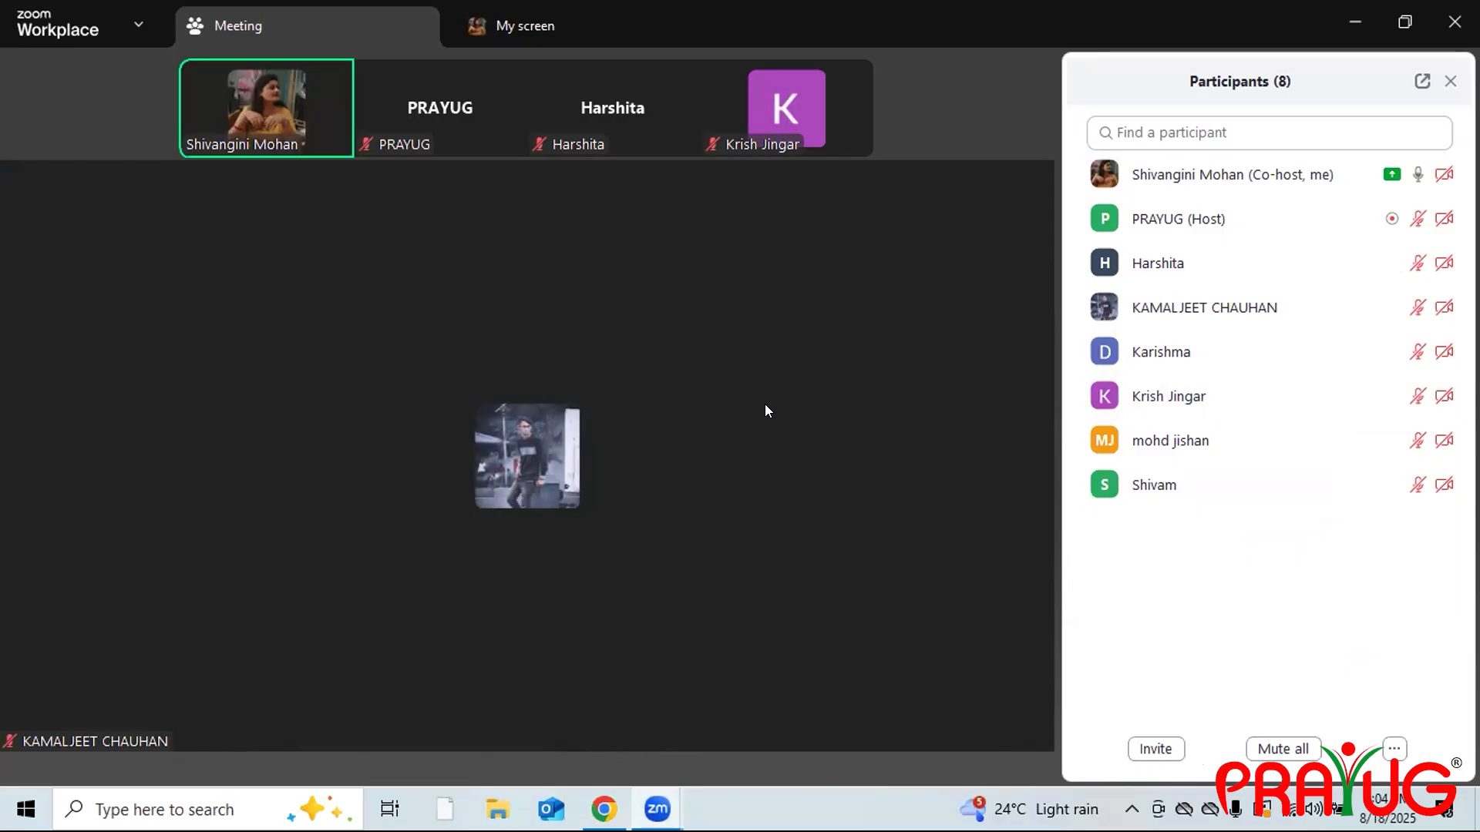
click(1357, 23)
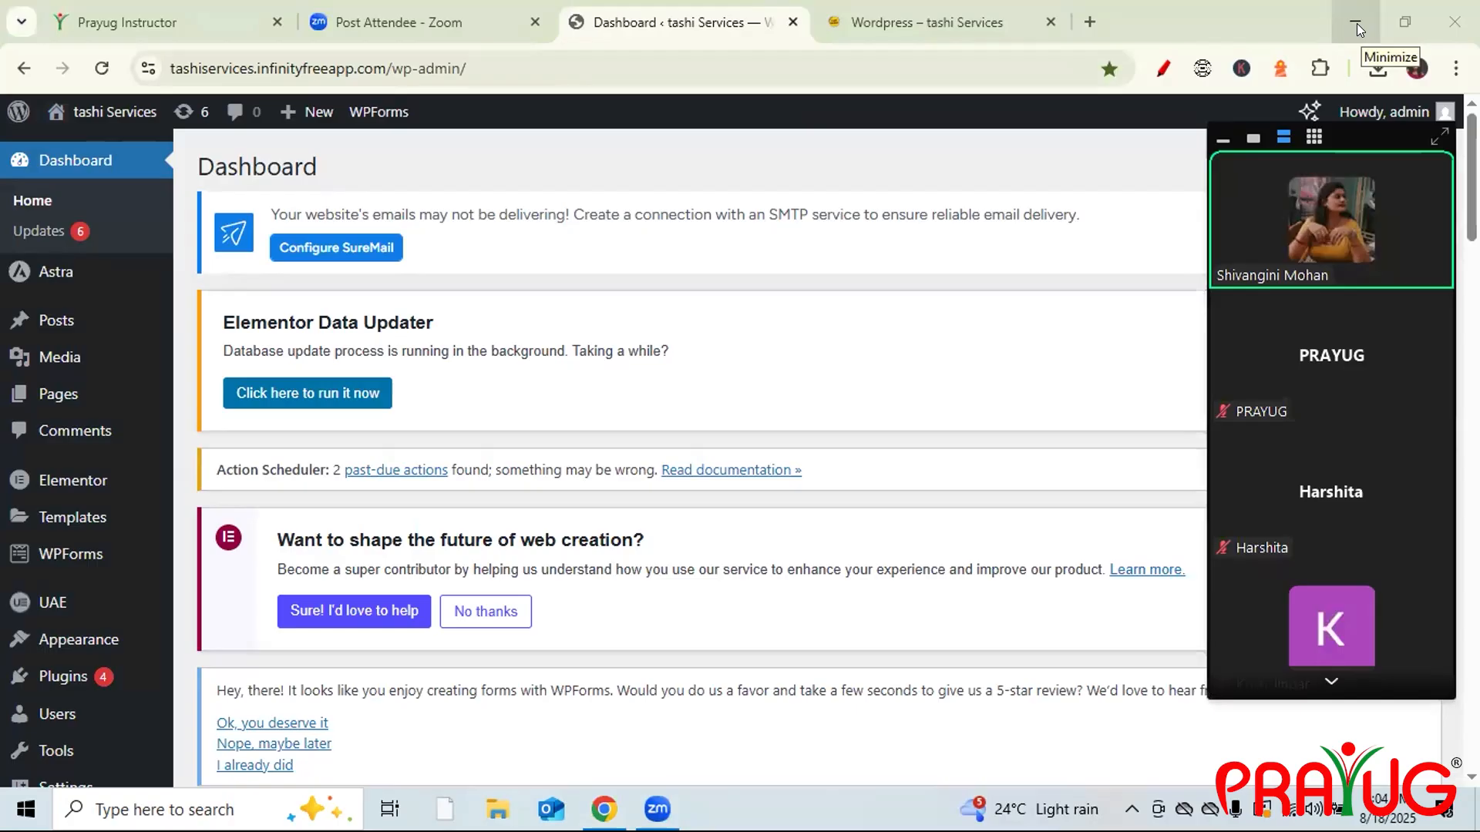
- Open the Seo plan workbook from the SEO folder inside the desktop's Digital Marketing folder, minimizing the Zoom video thumbnails
click(1356, 23)
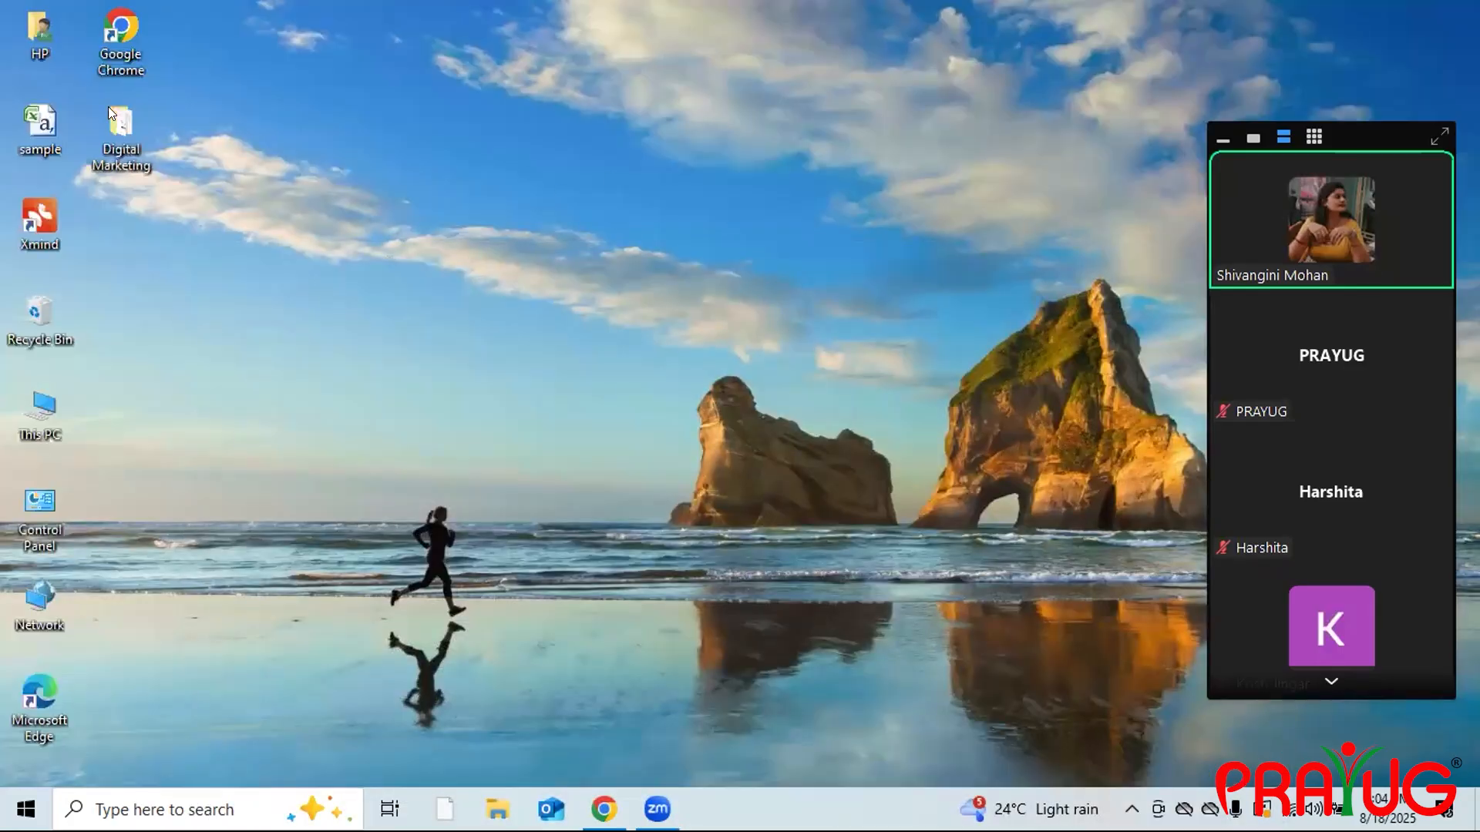
double_click(129, 130)
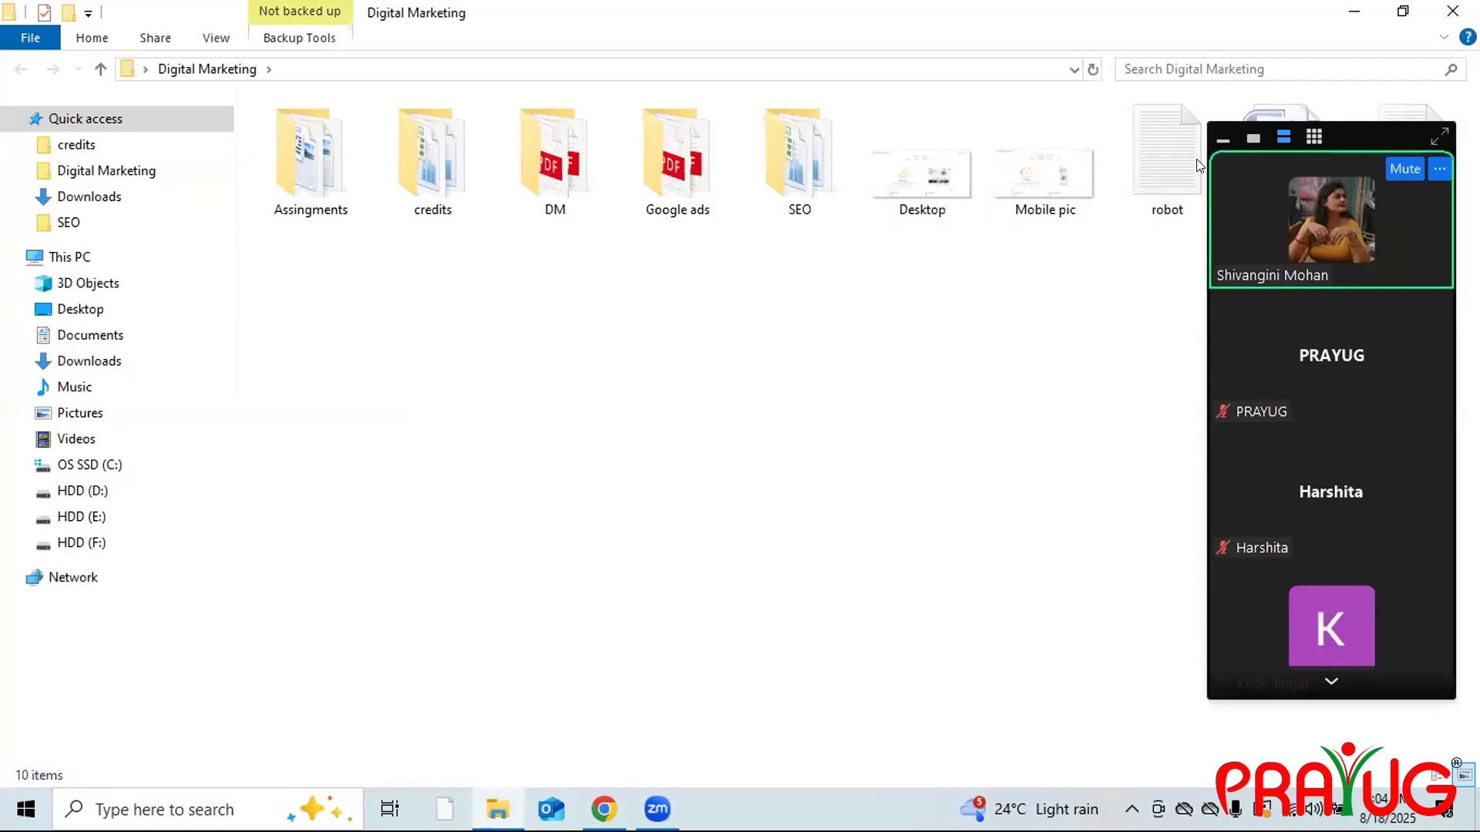
mouse_move(1237, 174)
click(1221, 142)
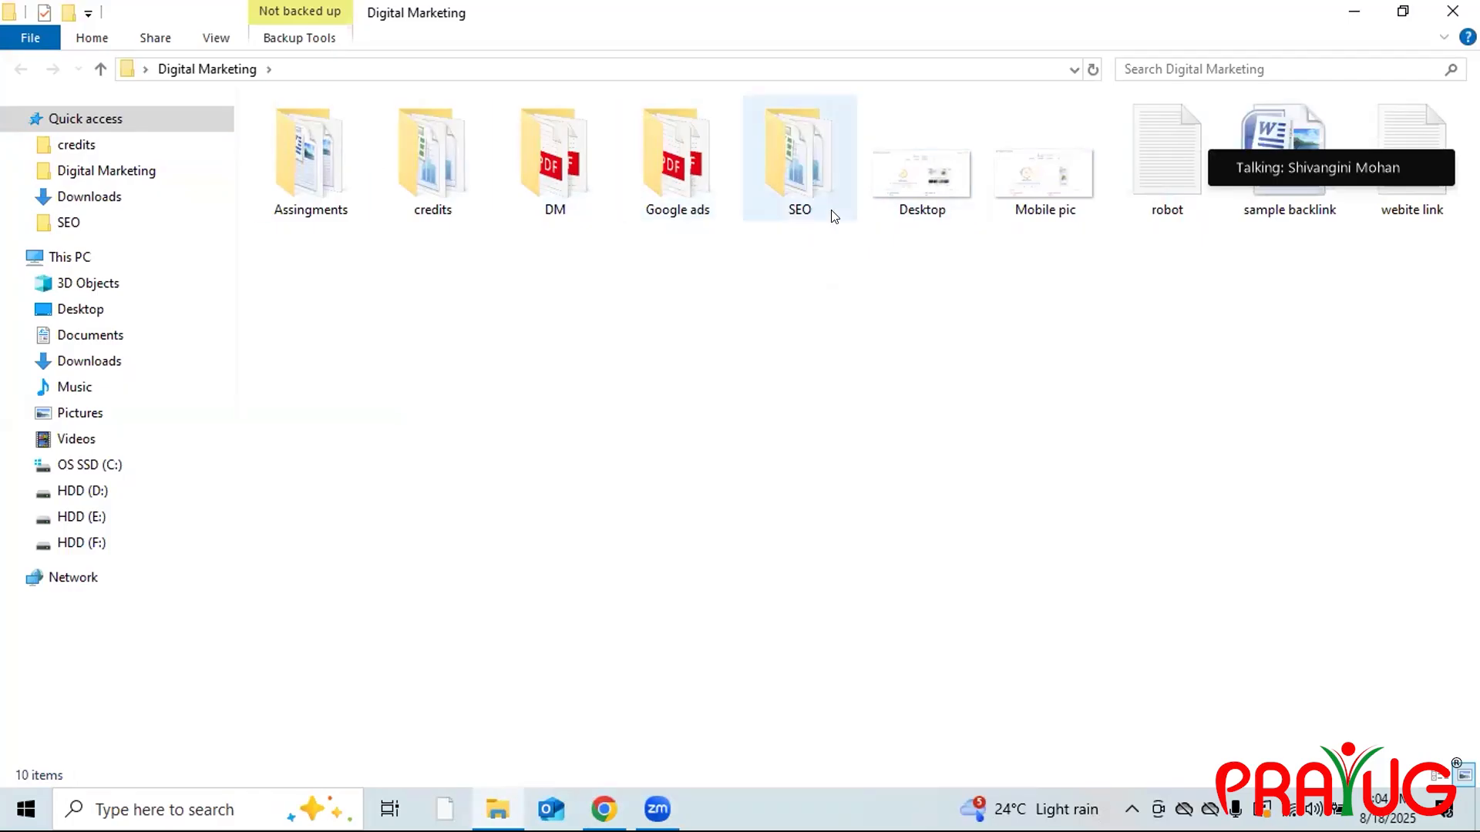
double_click(808, 180)
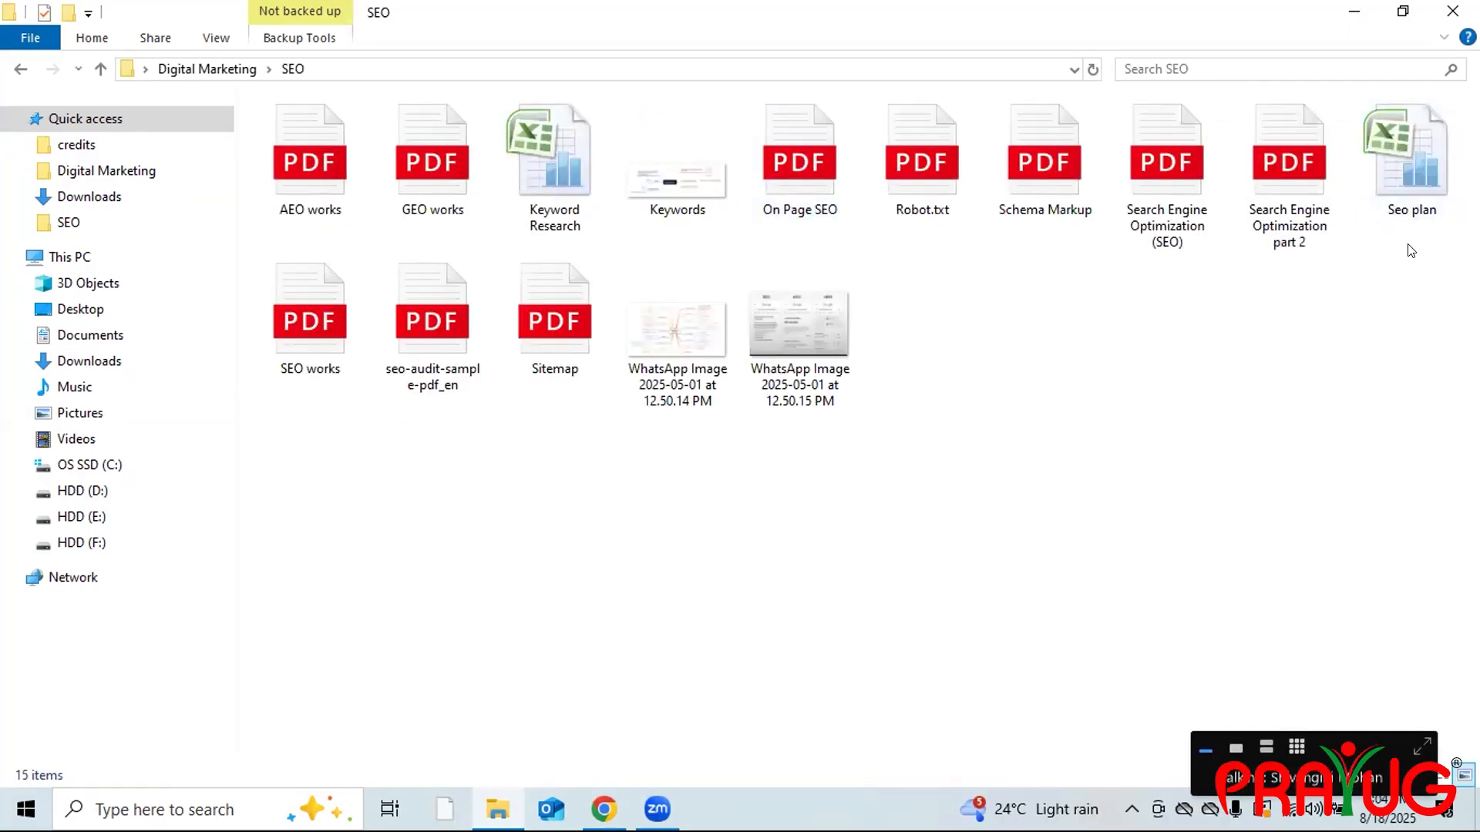
double_click(1413, 182)
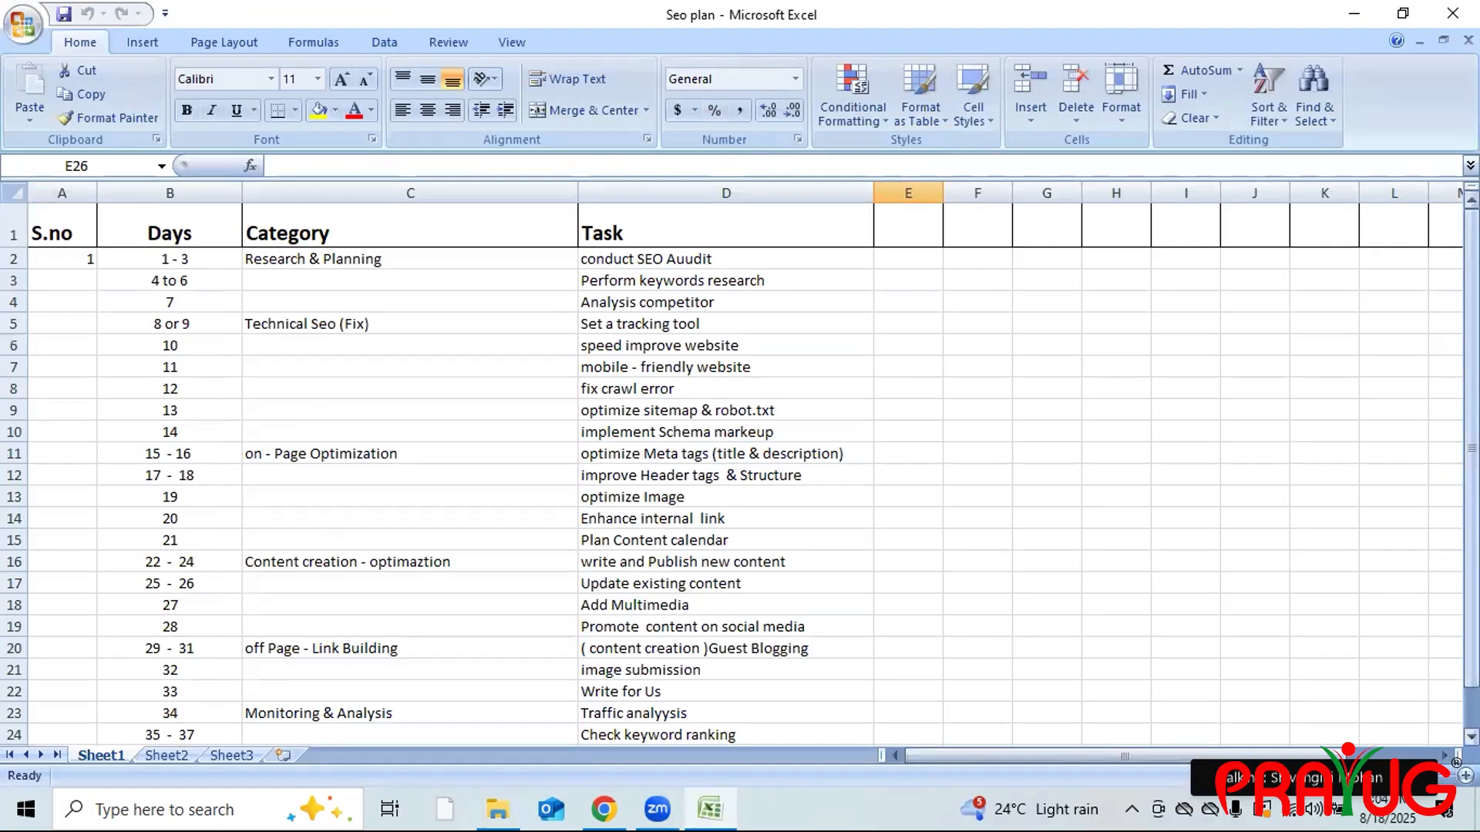
- Review the Seo plan's tasks down to the final report row and switch back to the WordPress dashboard in Chrome
drag(1471, 419, 1470, 459)
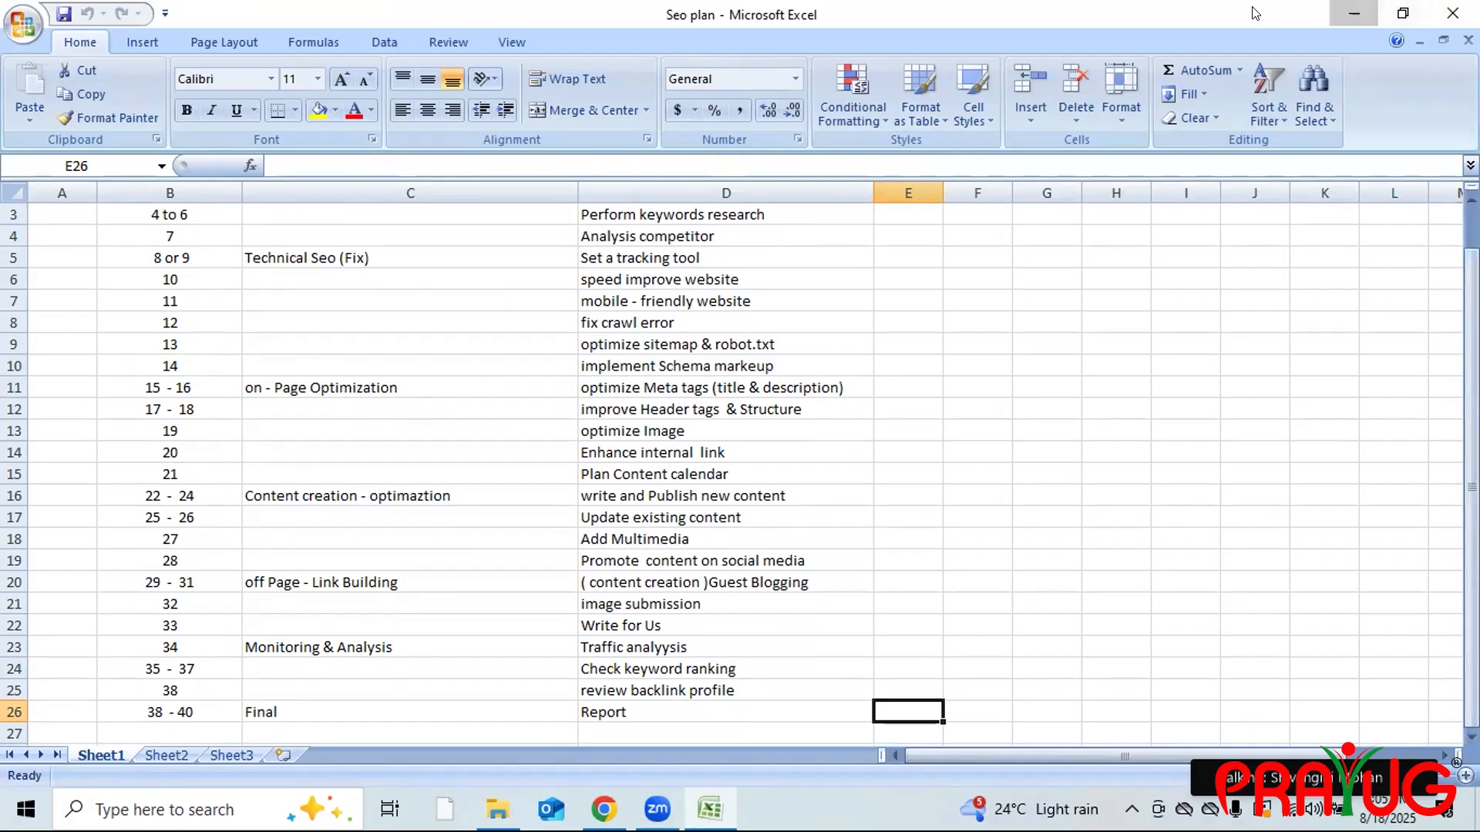
click(1353, 13)
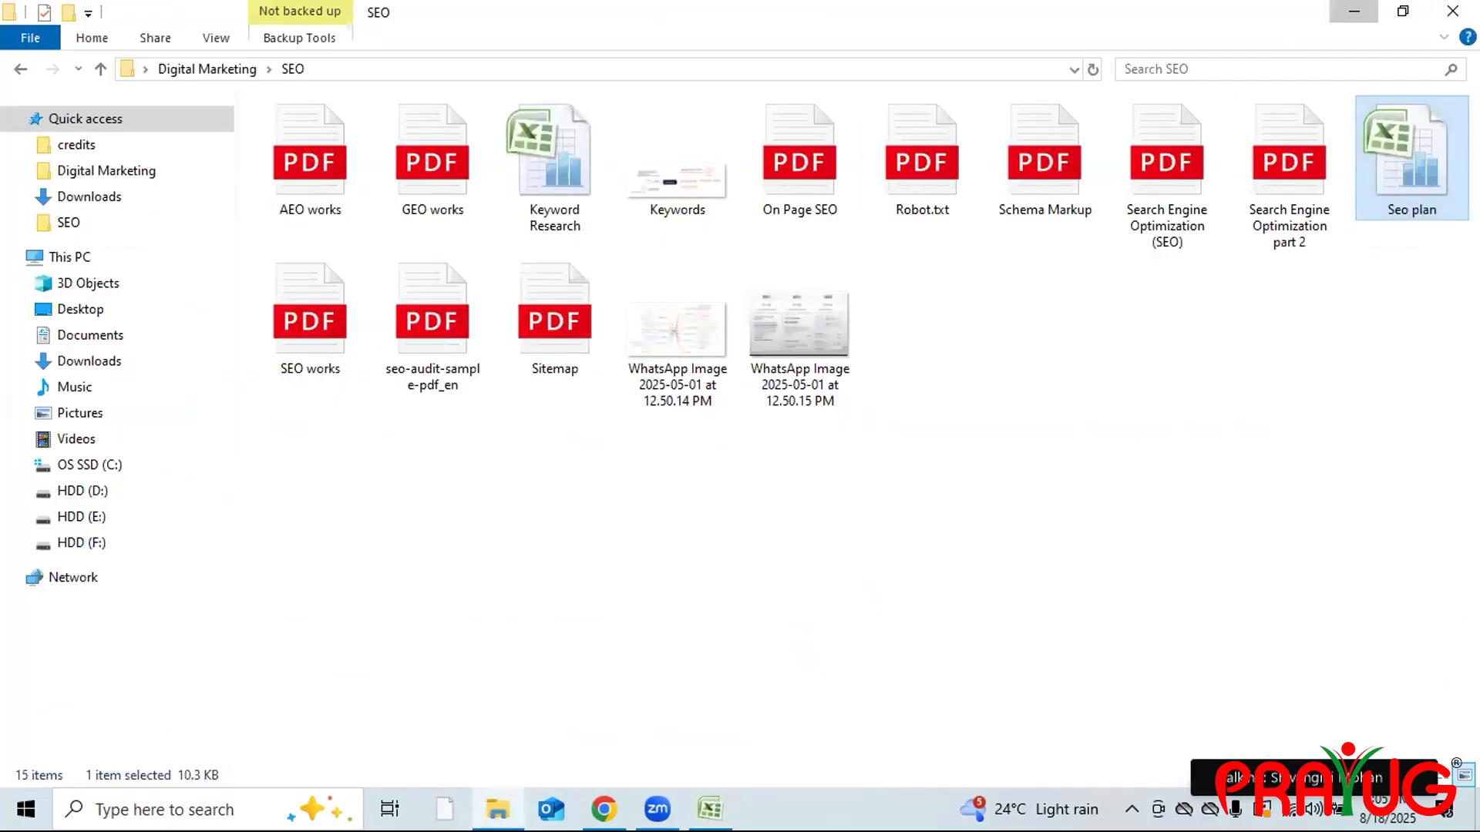
click(1353, 13)
click(604, 807)
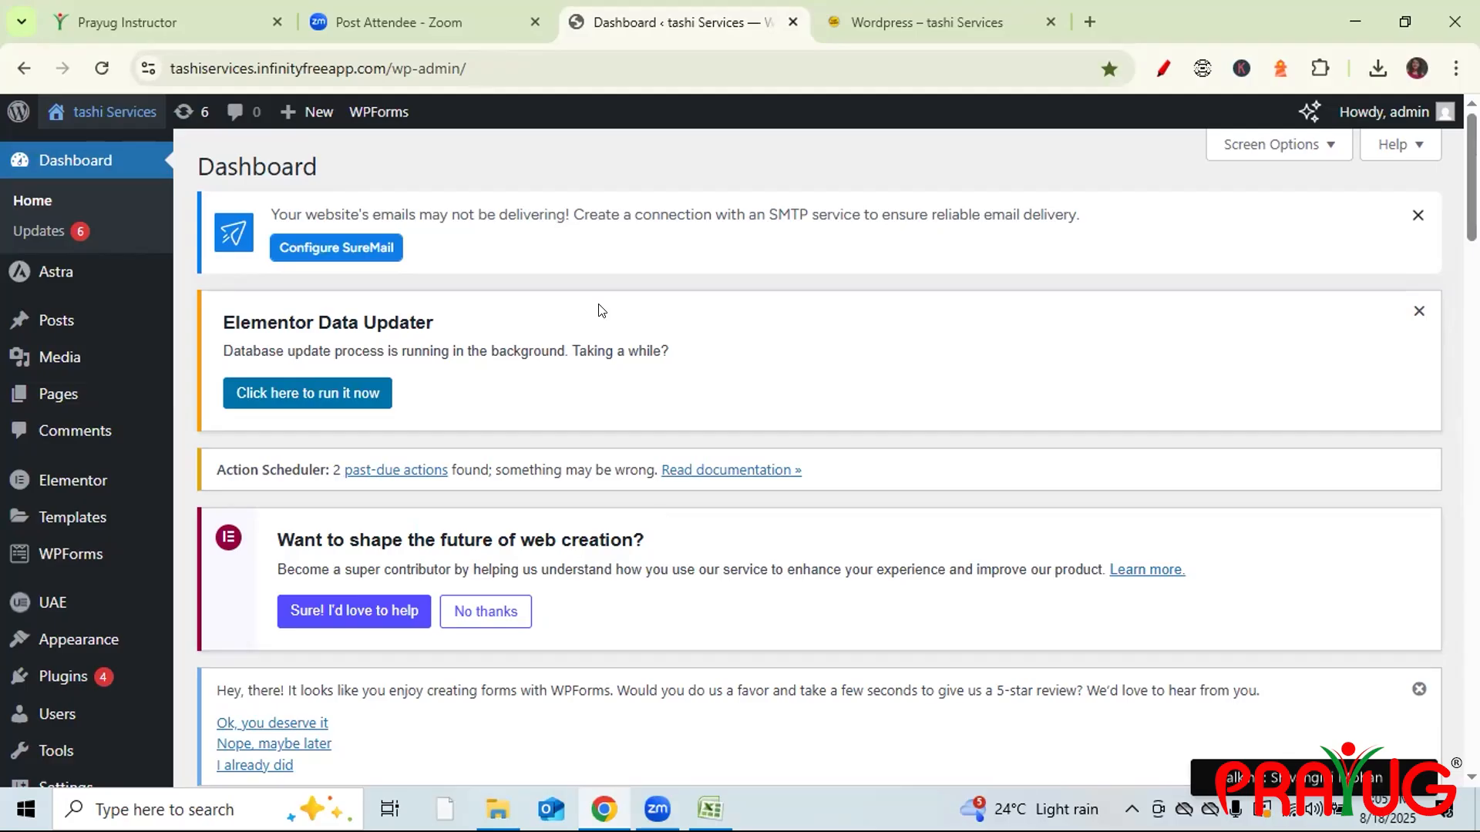
- Open the page for adding WordPress plugins and search for "yoast seo"
mouse_move(42, 654)
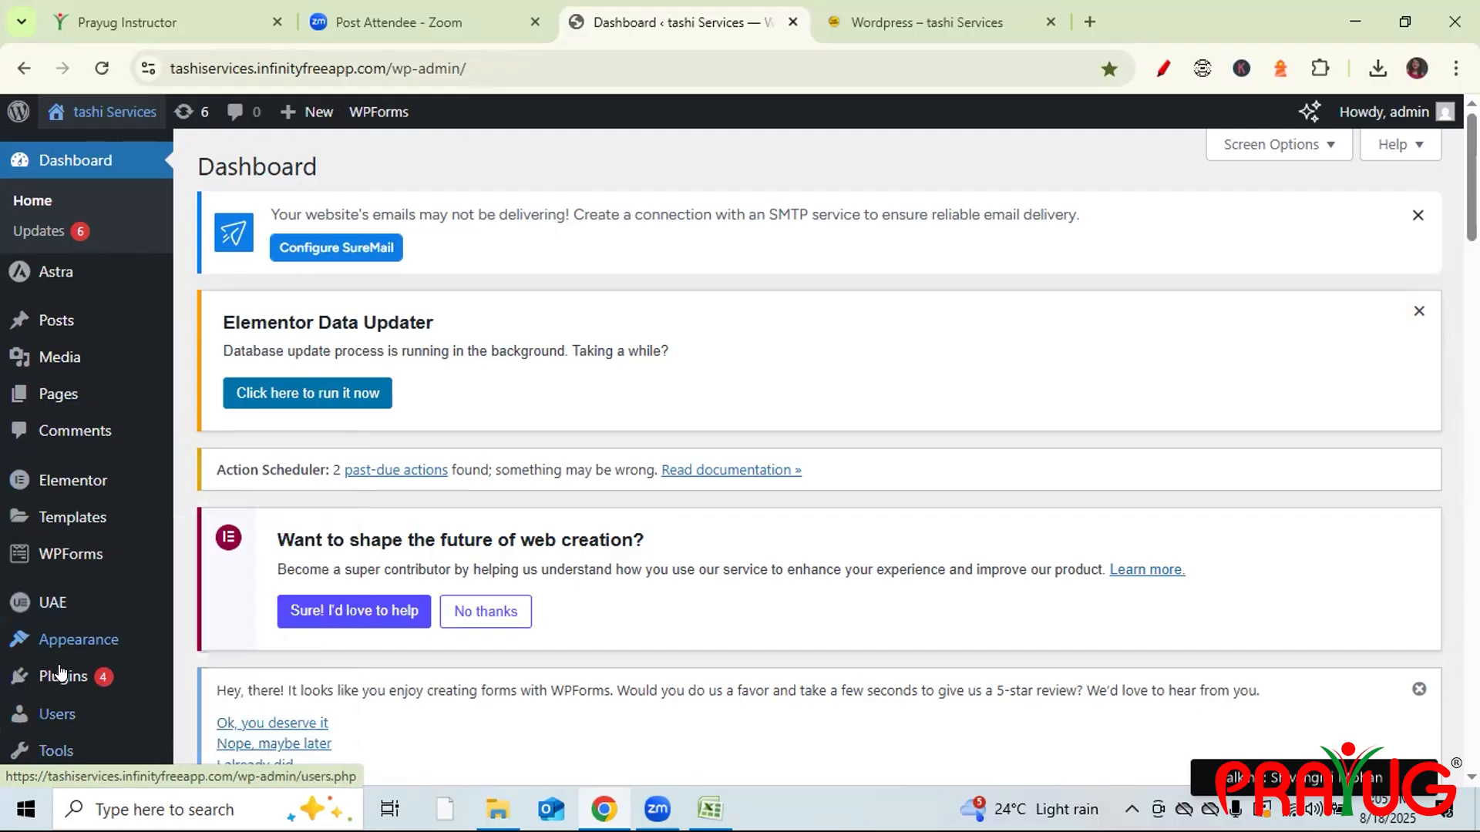
click(228, 698)
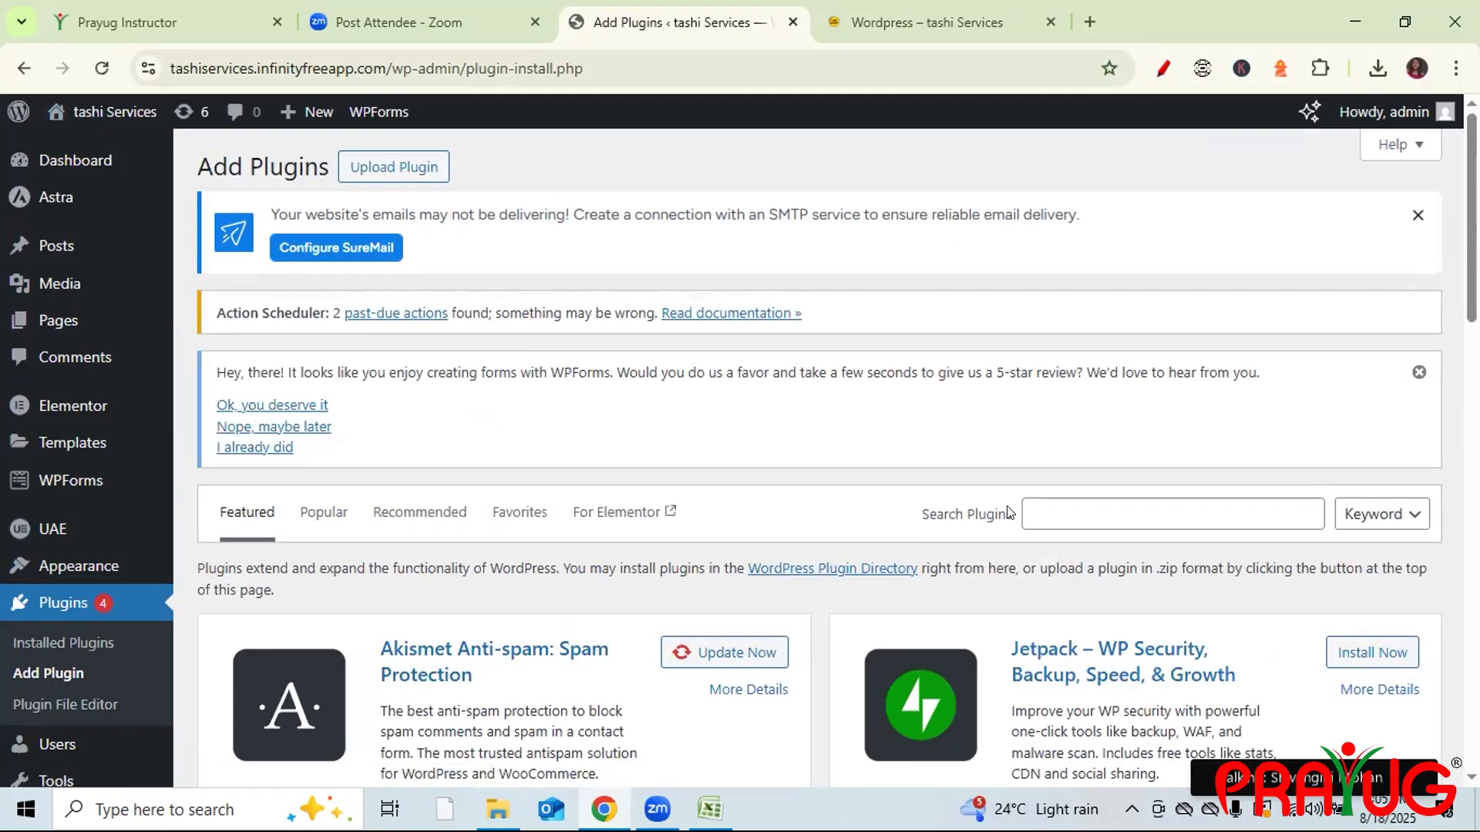
drag(1014, 517, 925, 516)
click(1052, 512)
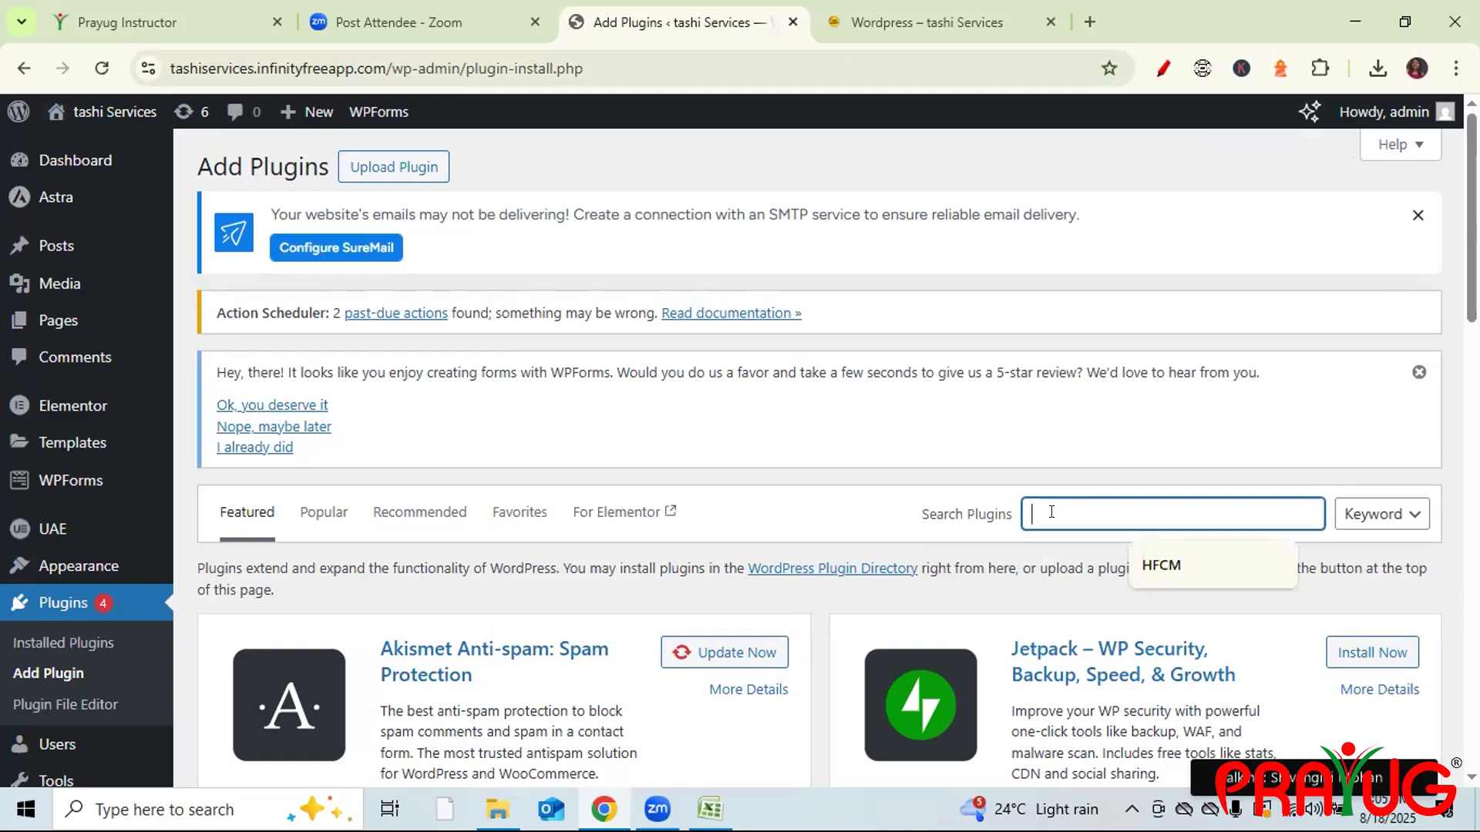
text(yoast seo)
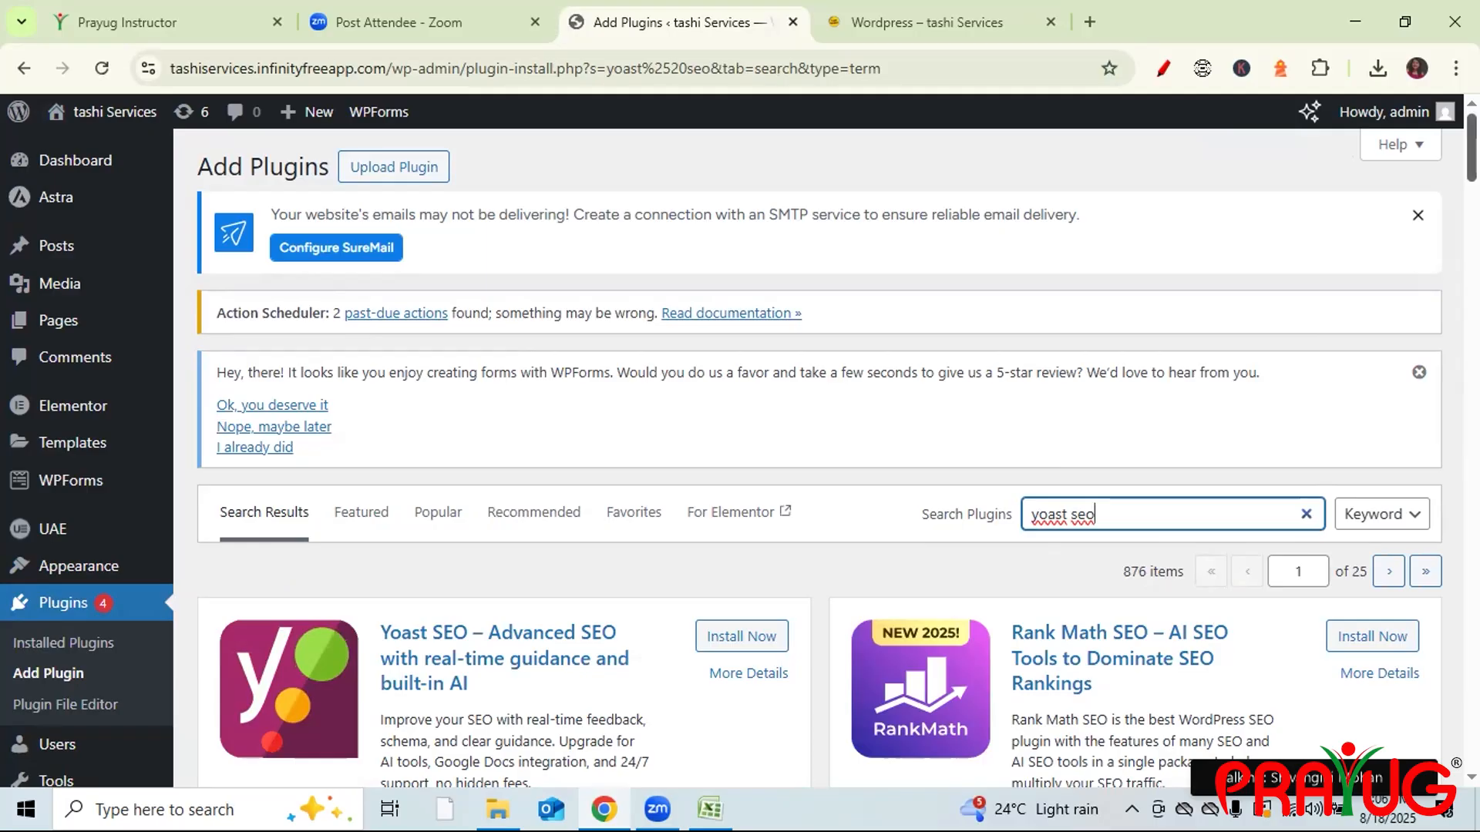
scroll(837, 455, down, 3)
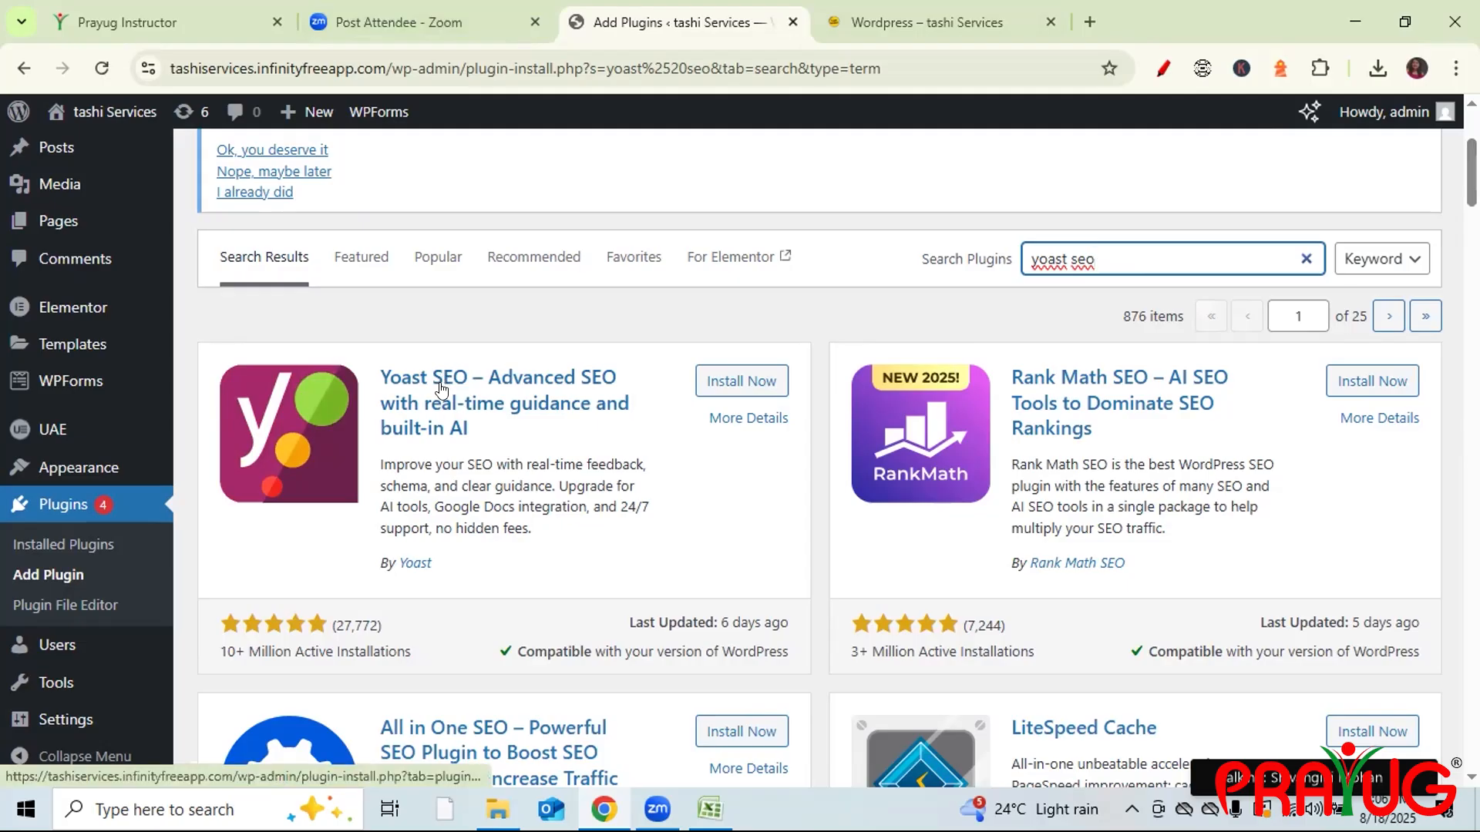
- Number the Yoast SEO and Rank Math SEO results 1 and 2 in red pen, and close the annotation overlay
click(1168, 67)
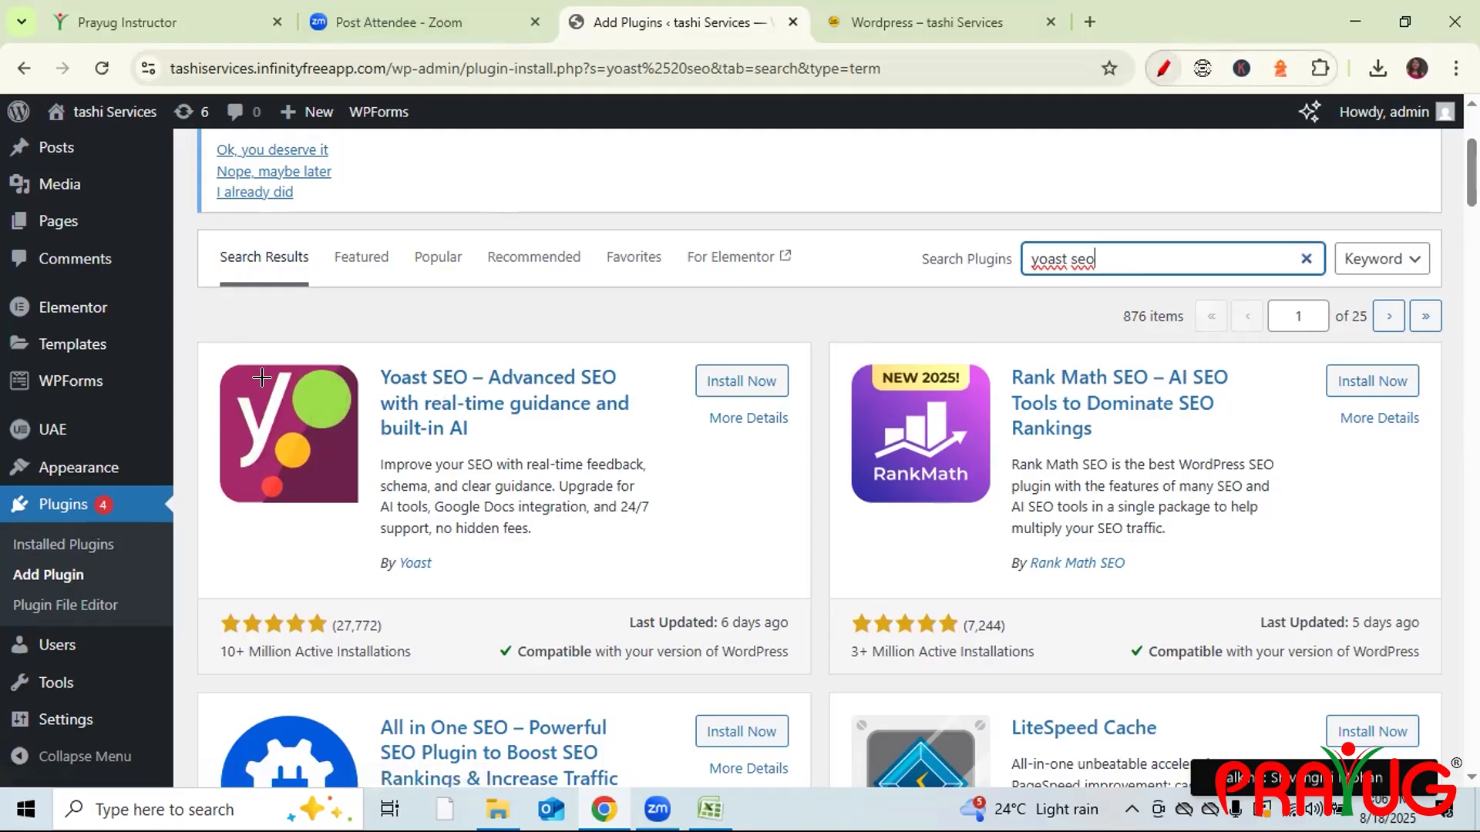
drag(199, 333, 196, 364)
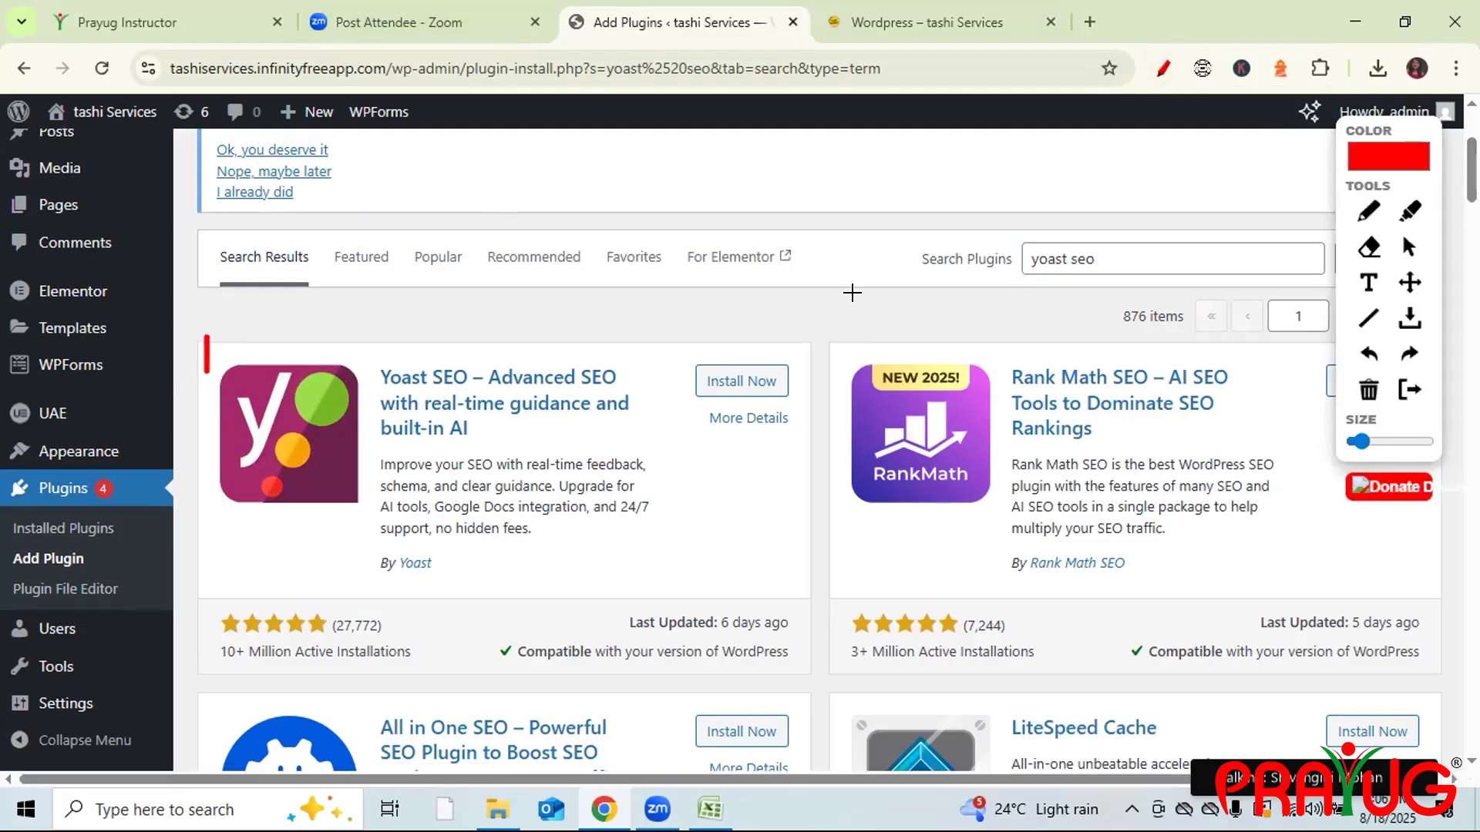
drag(831, 322, 874, 349)
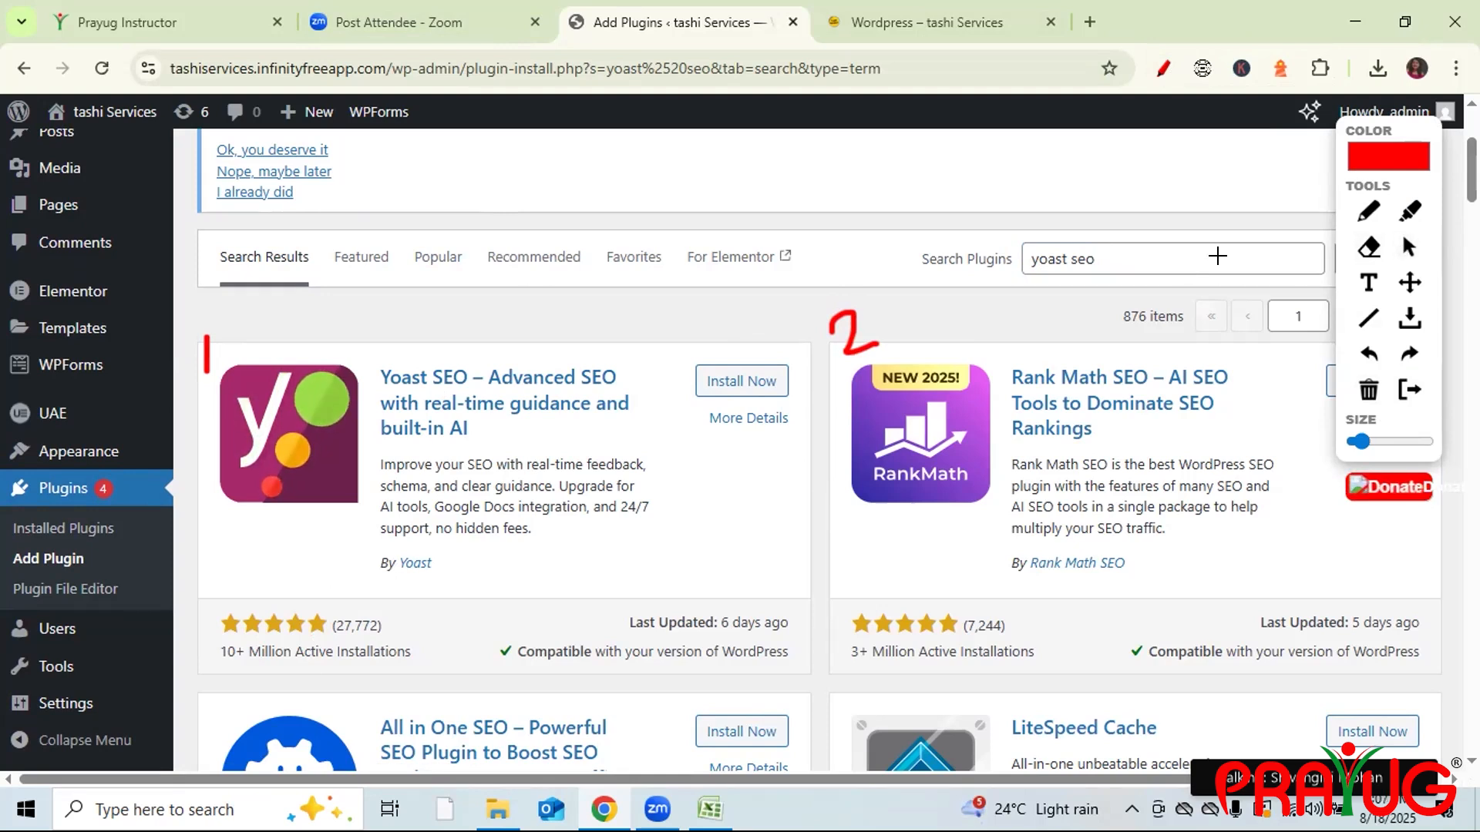
click(1167, 75)
key(Escape)
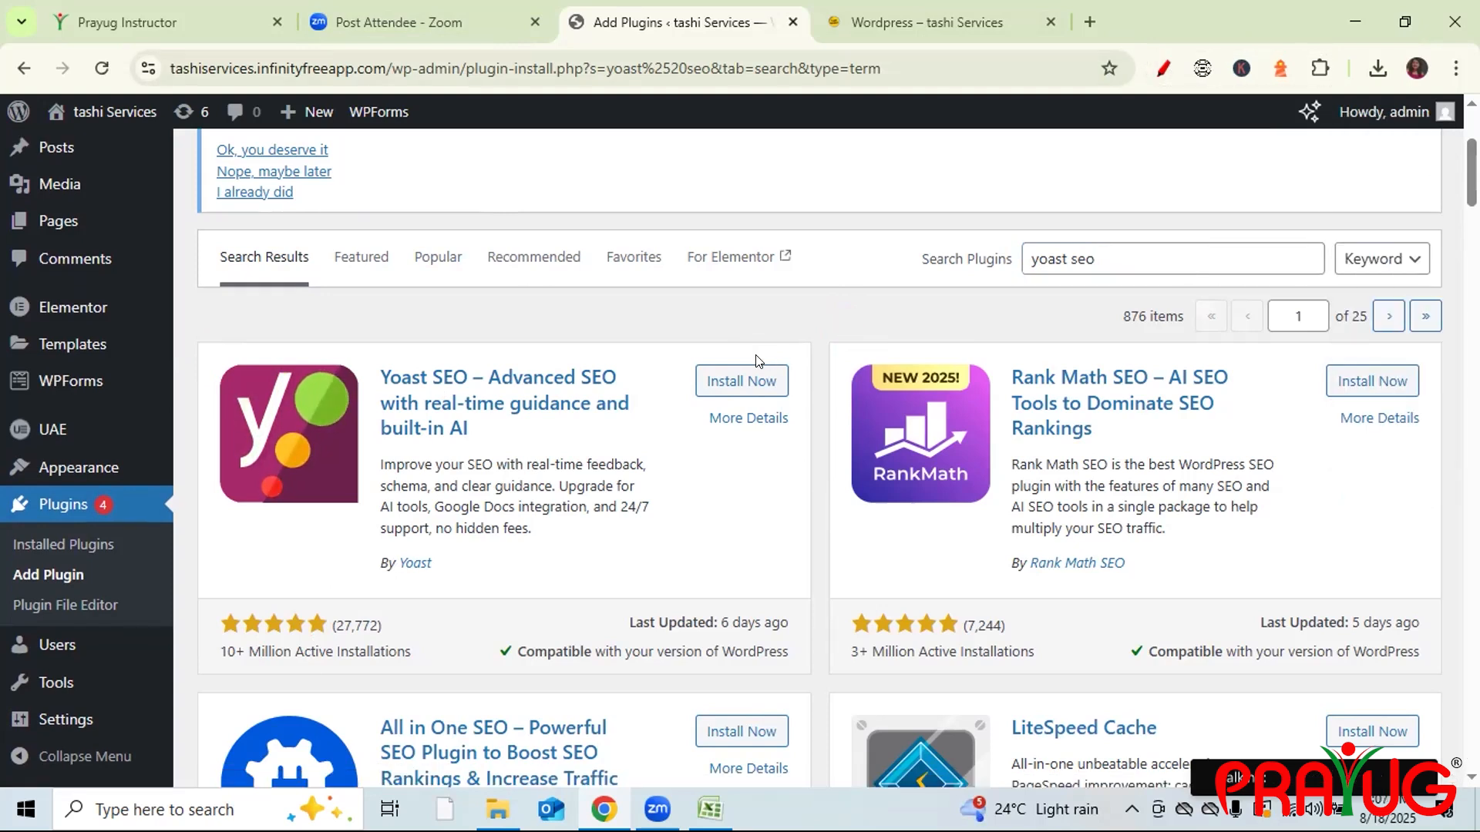
- Install and activate the Yoast SEO plugin
click(740, 381)
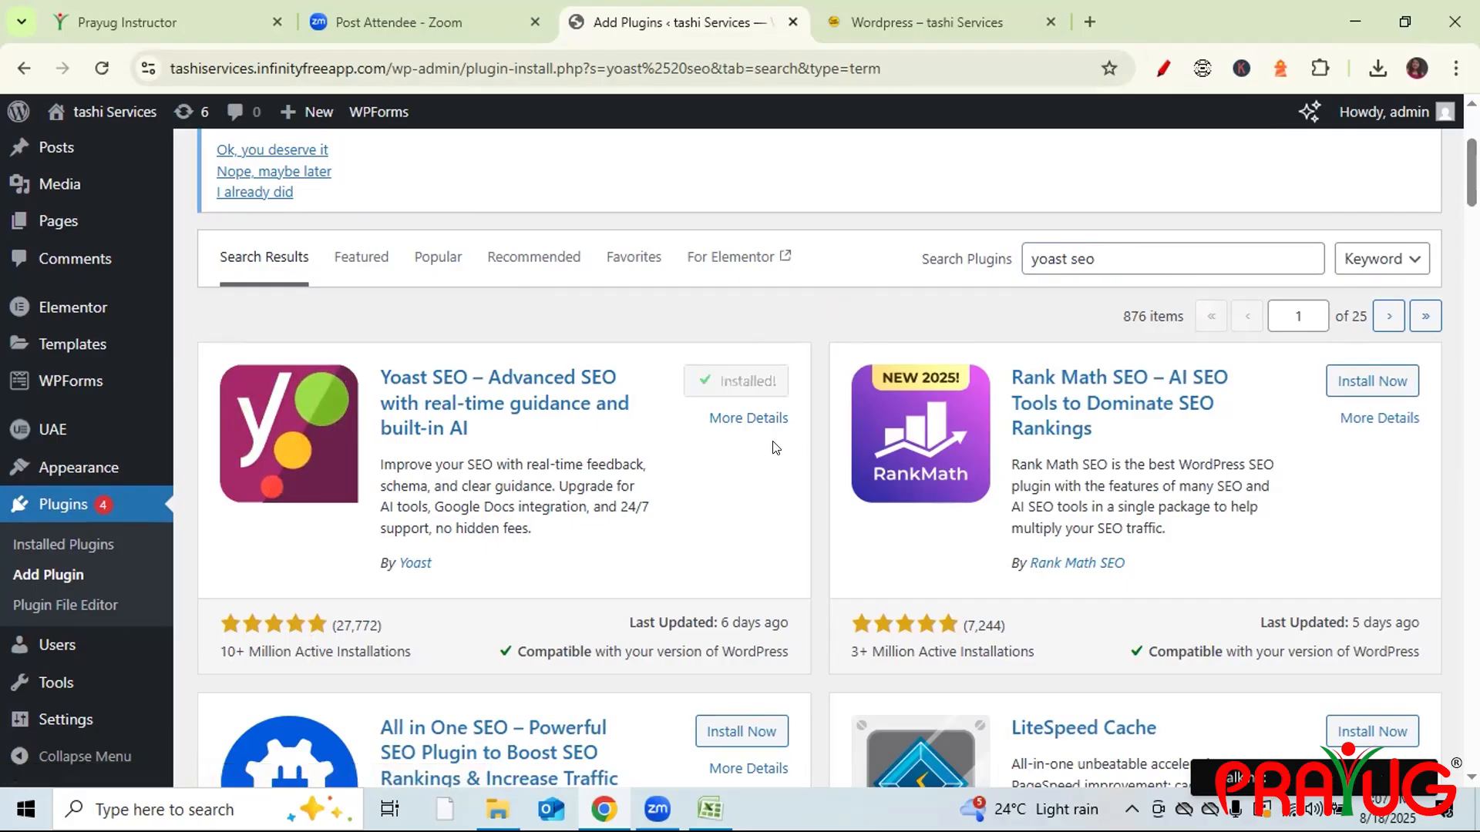
click(739, 375)
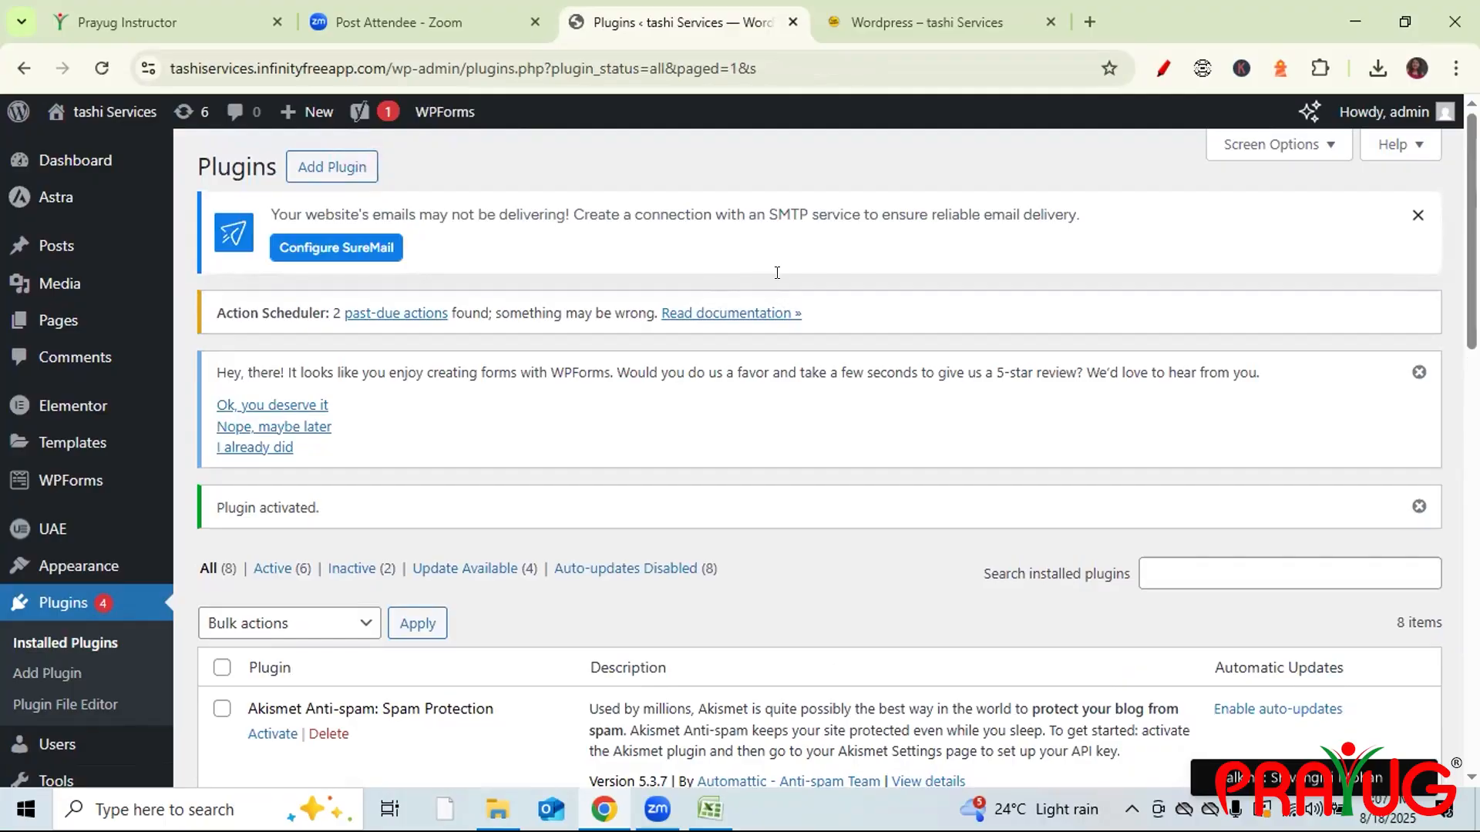
- Find Yoast SEO in the installed plugins list and draw a red check mark over its entry
scroll(837, 458, down, 7)
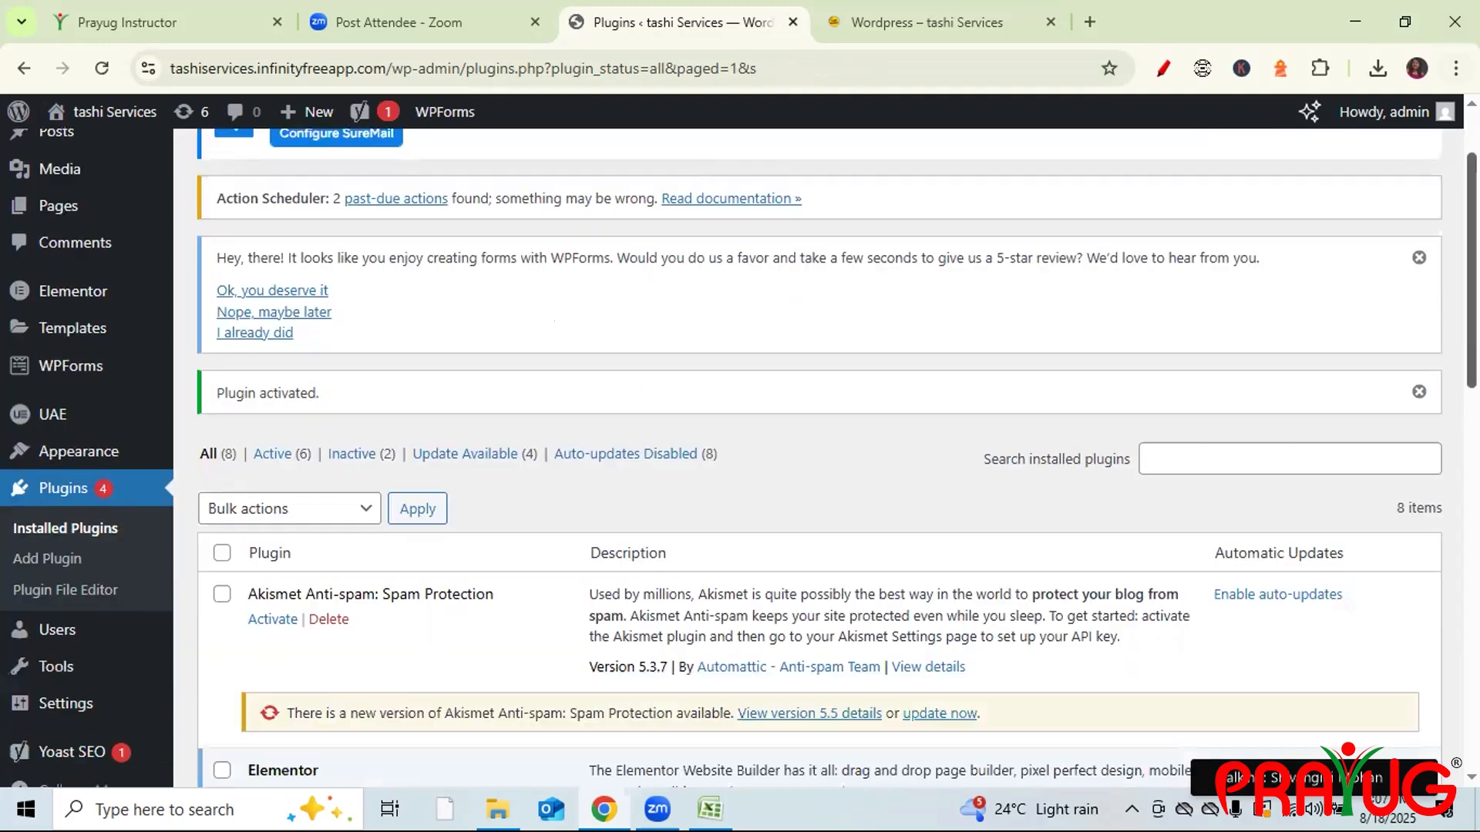
scroll(818, 458, up, 1)
scroll(819, 458, down, 3)
scroll(819, 458, down, 4)
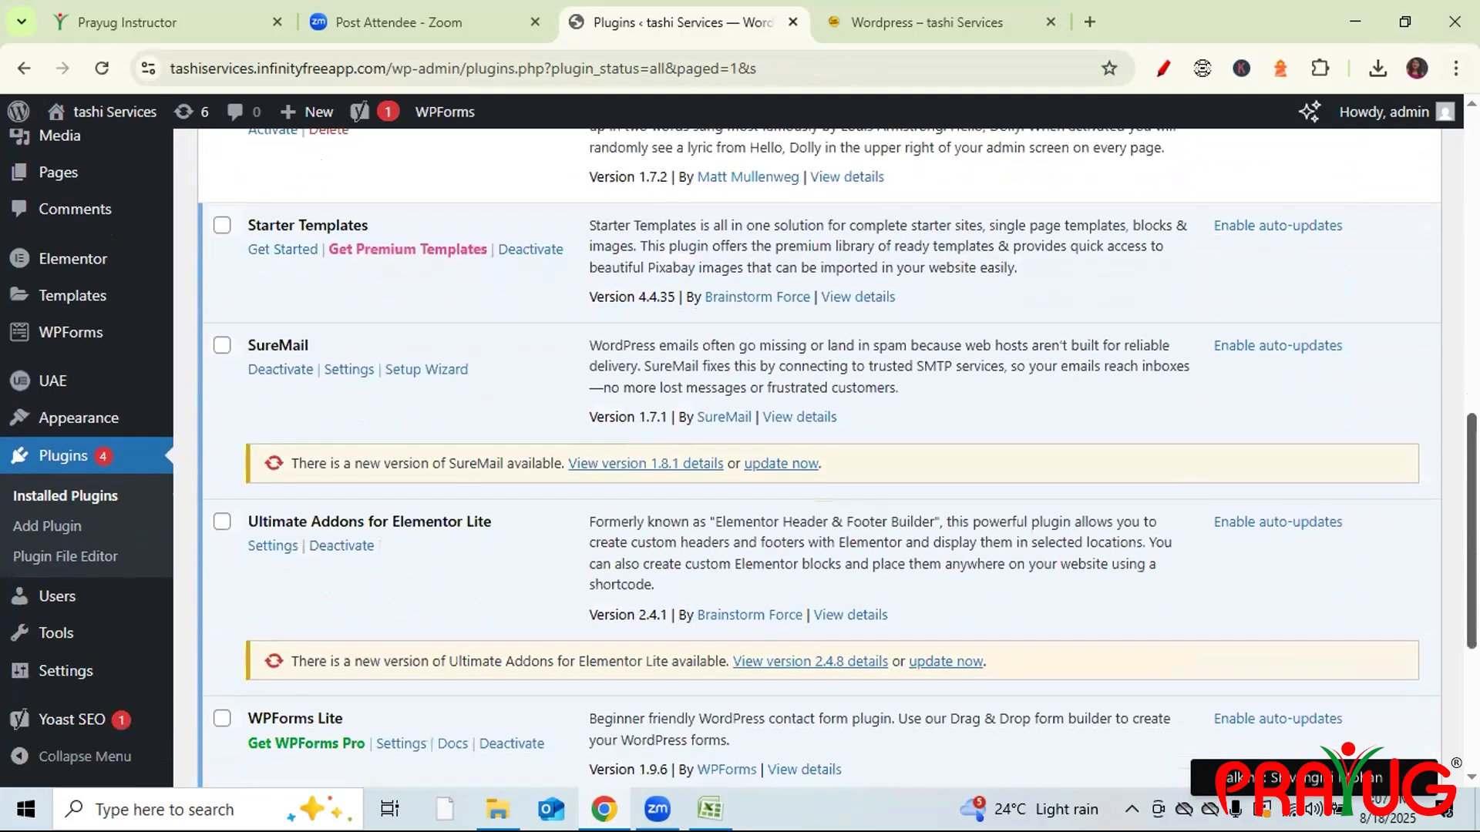
scroll(819, 457, down, 1)
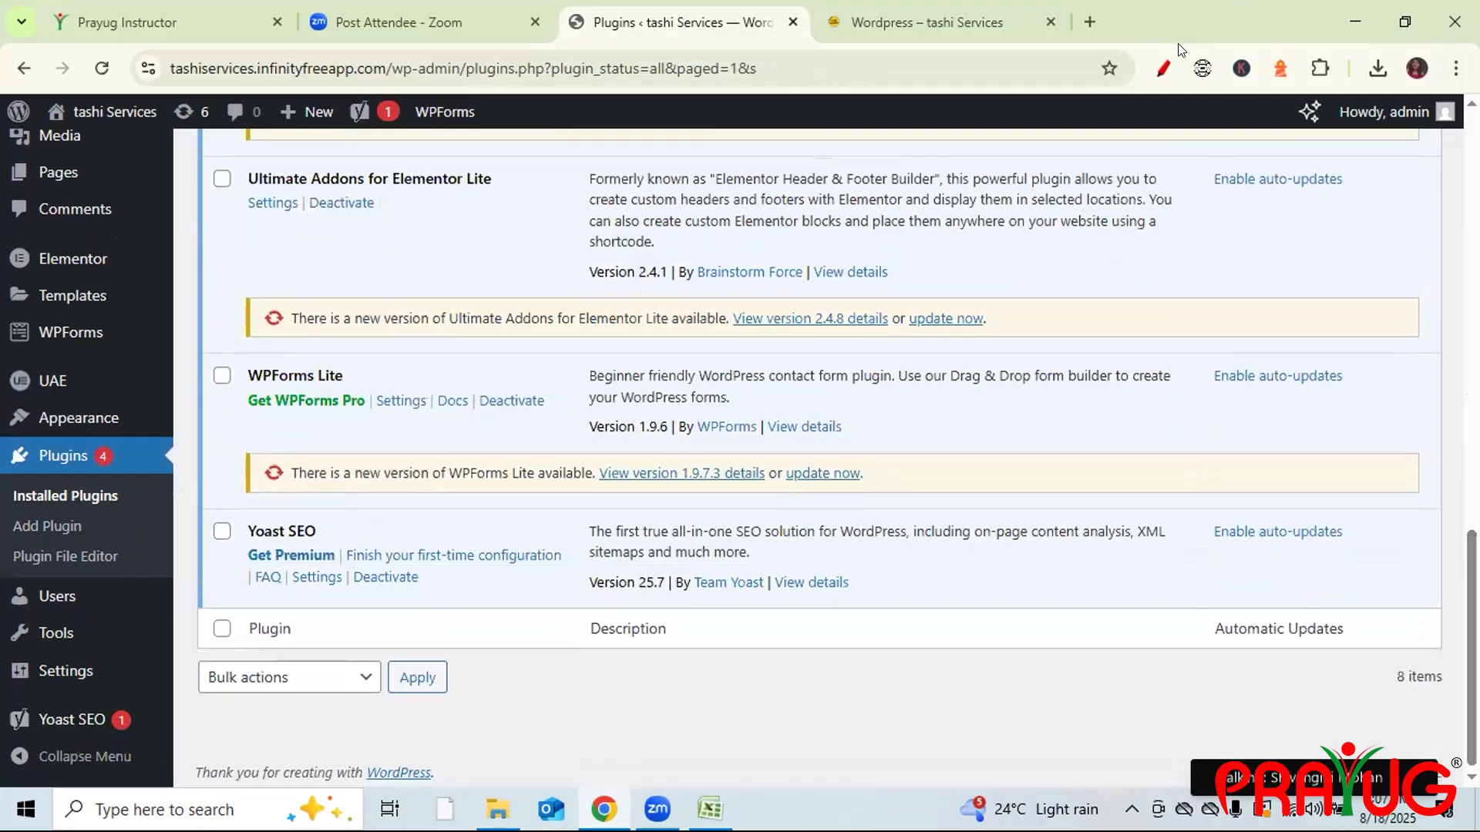
click(1164, 68)
drag(209, 540, 293, 454)
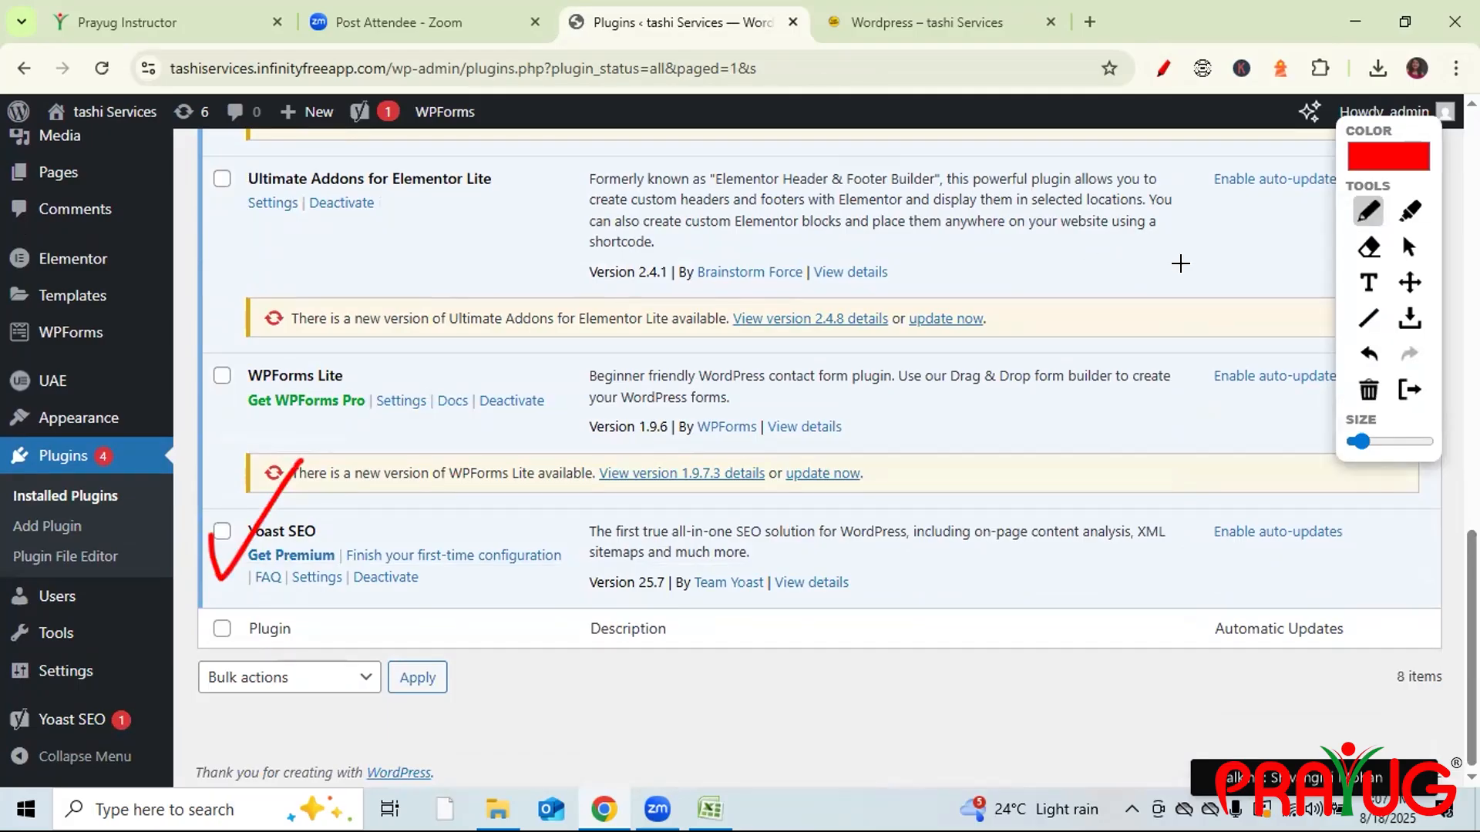
click(1409, 247)
- Look through the Zoom participants list, close it, and open the meeting chat
click(553, 754)
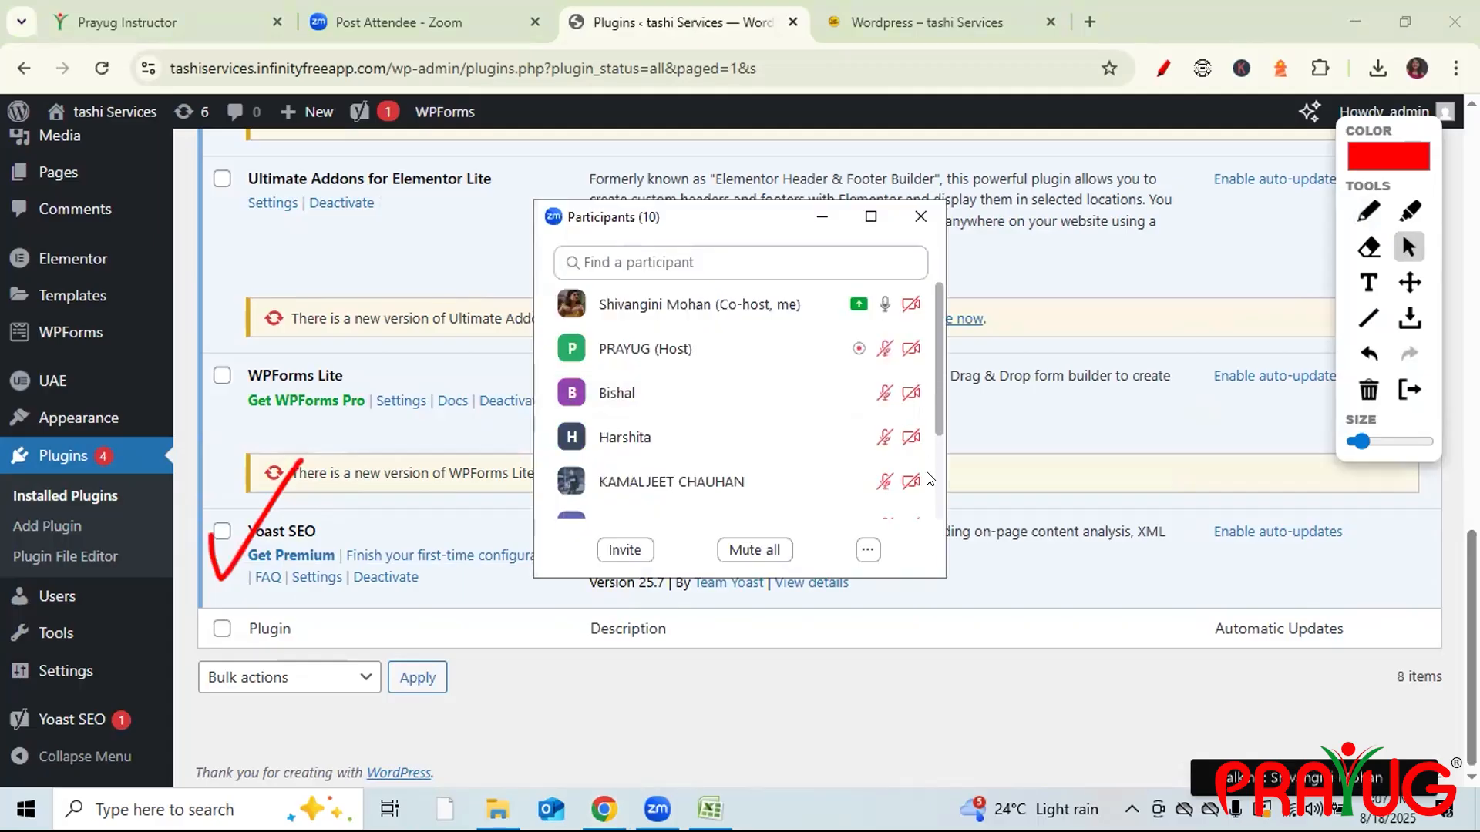
scroll(928, 478, down, 3)
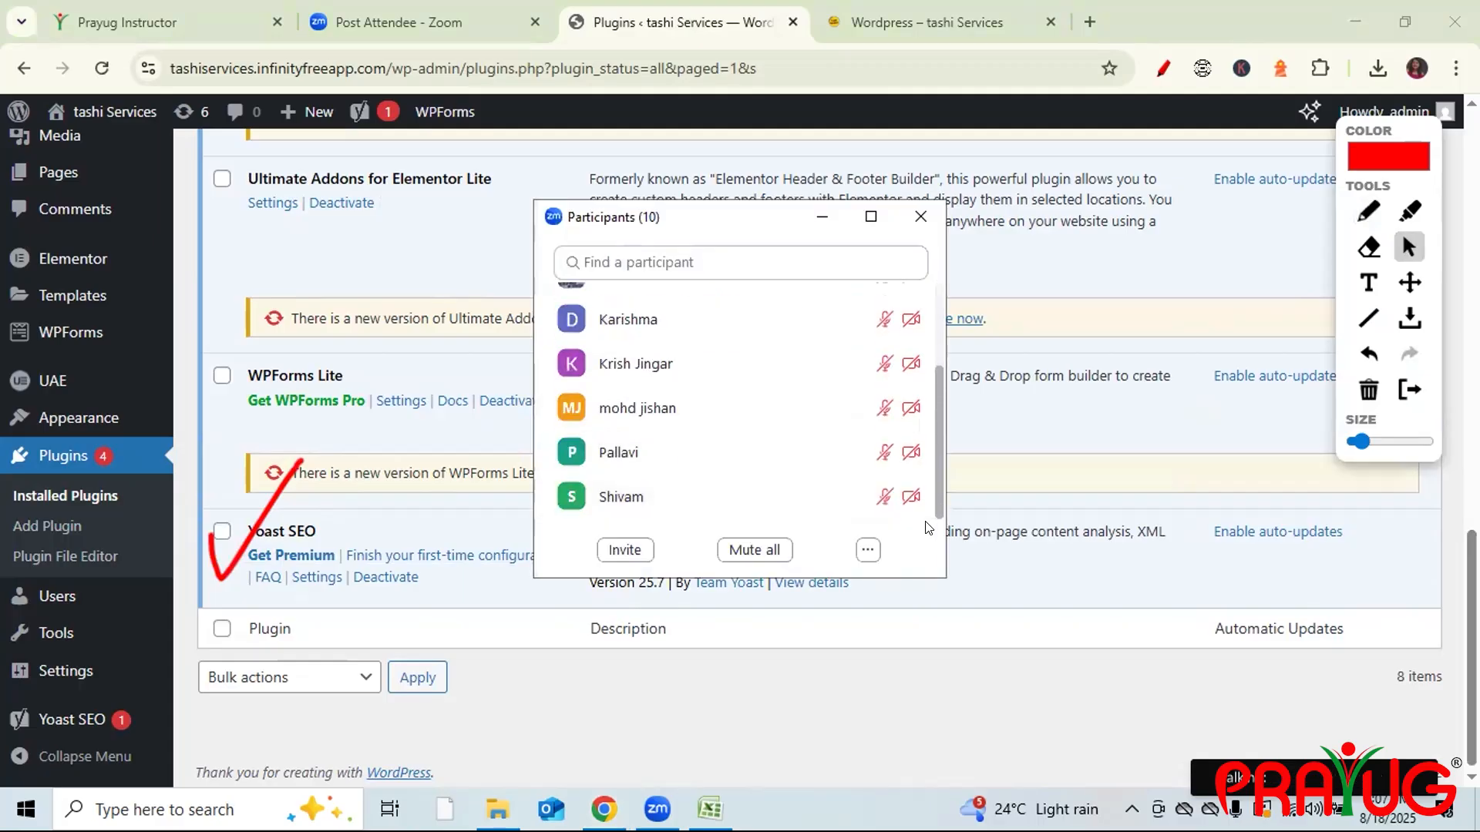
click(920, 215)
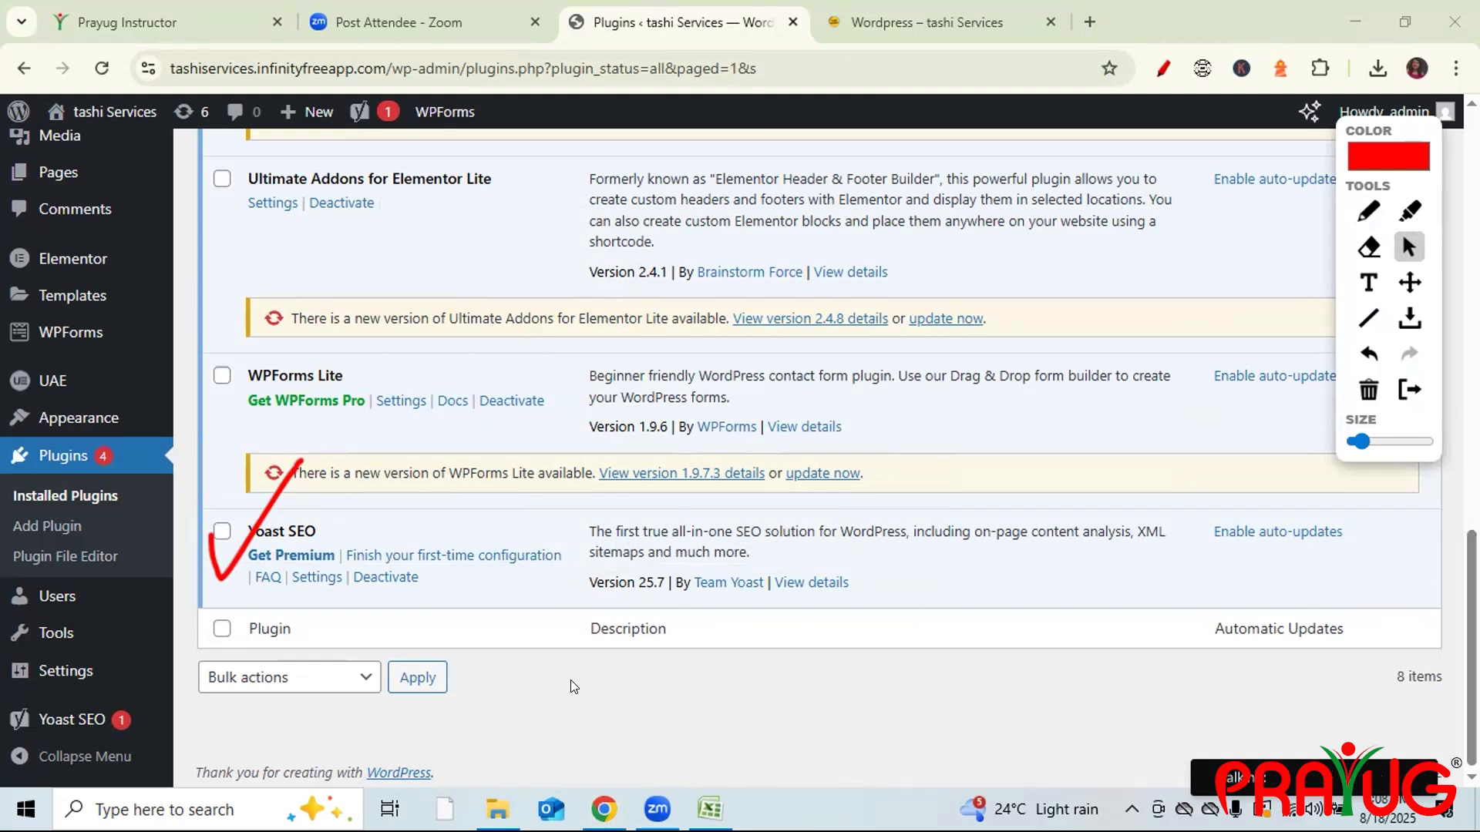
click(581, 752)
click(581, 752)
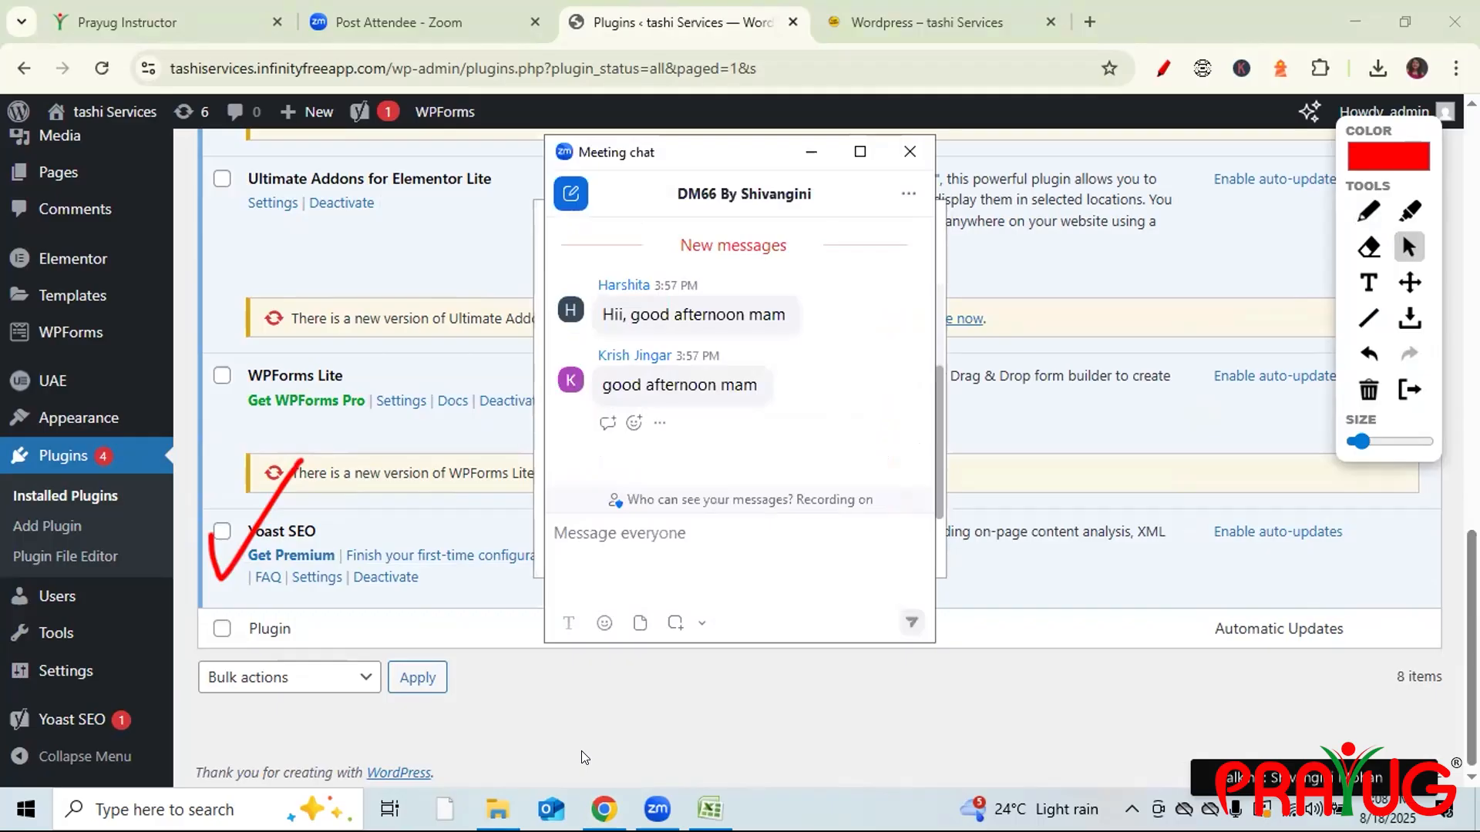
- Place the meeting chat and participants windows side by side, look through the participants list, and close both windows
drag(749, 156, 289, 134)
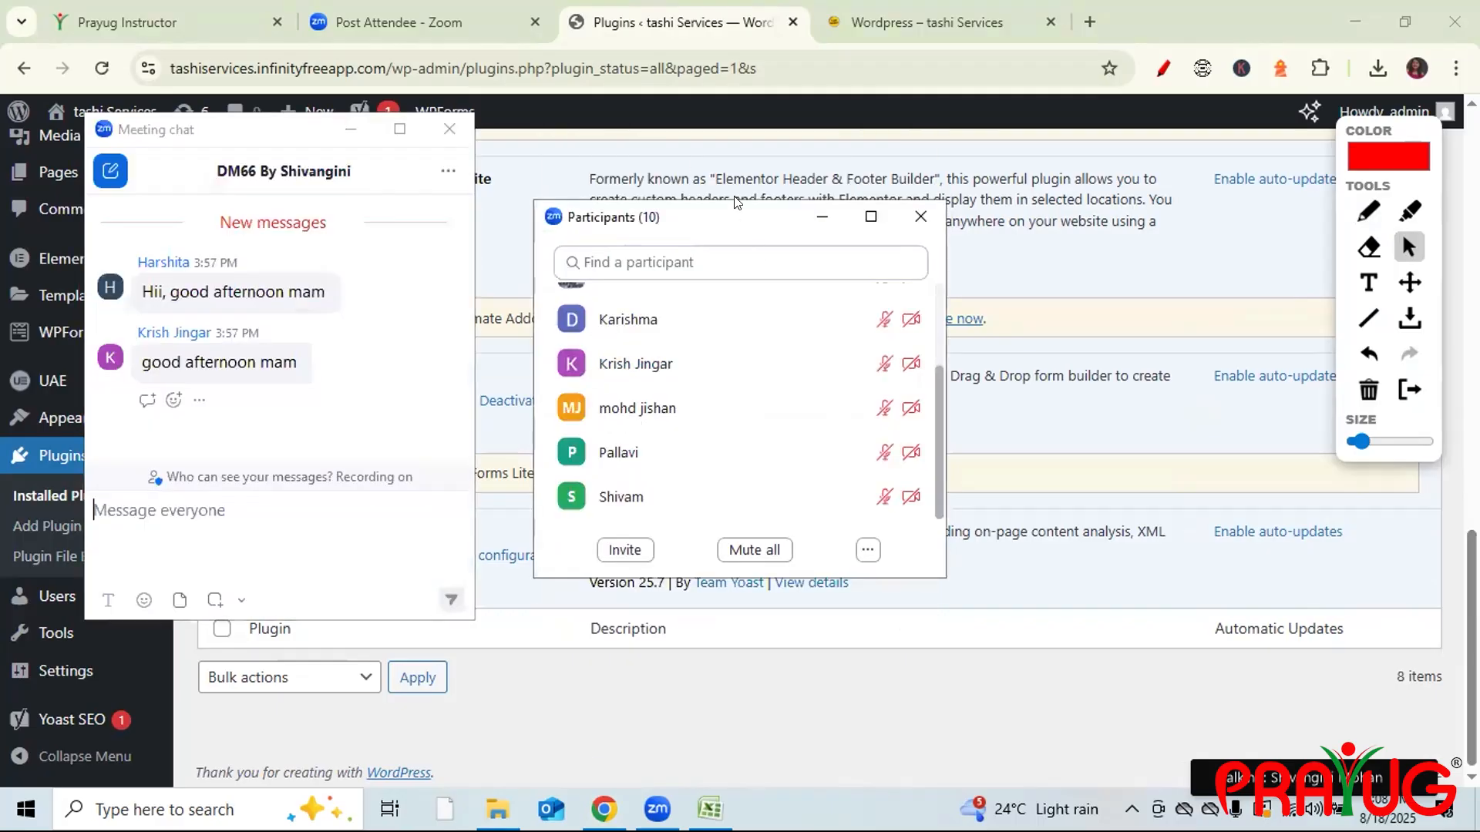
drag(736, 202, 786, 63)
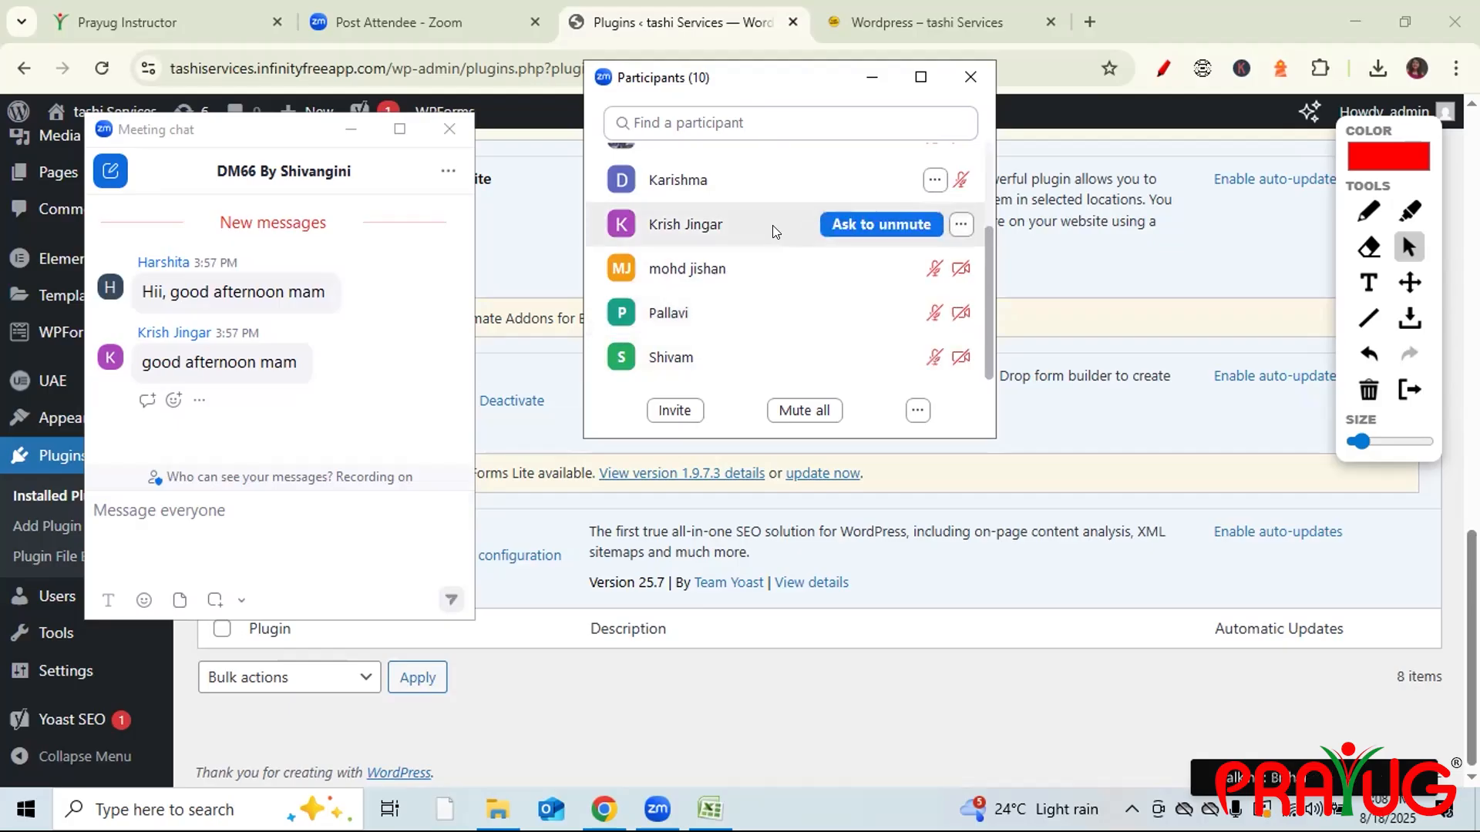
drag(988, 279, 988, 214)
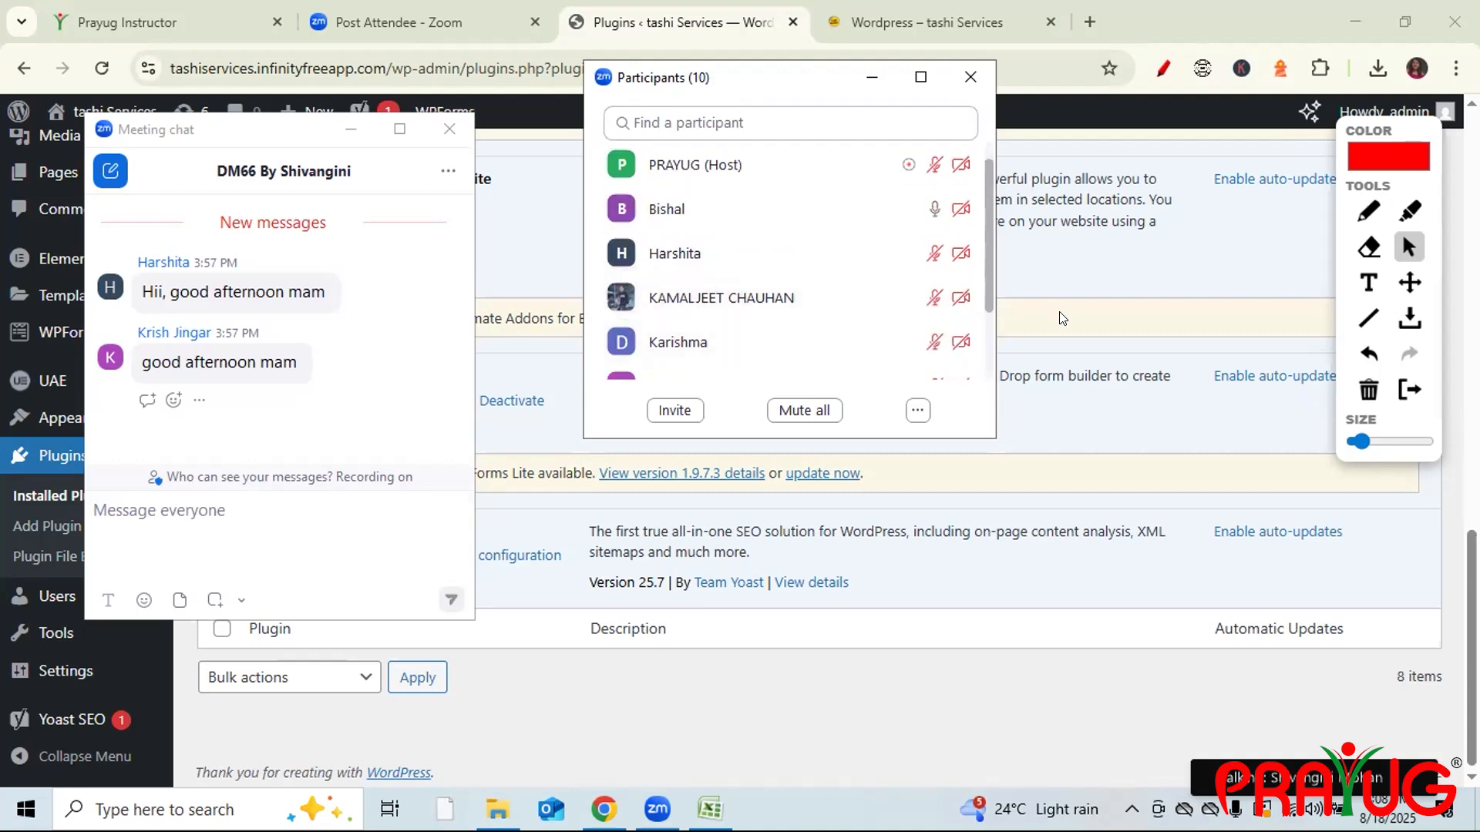
drag(988, 294, 988, 354)
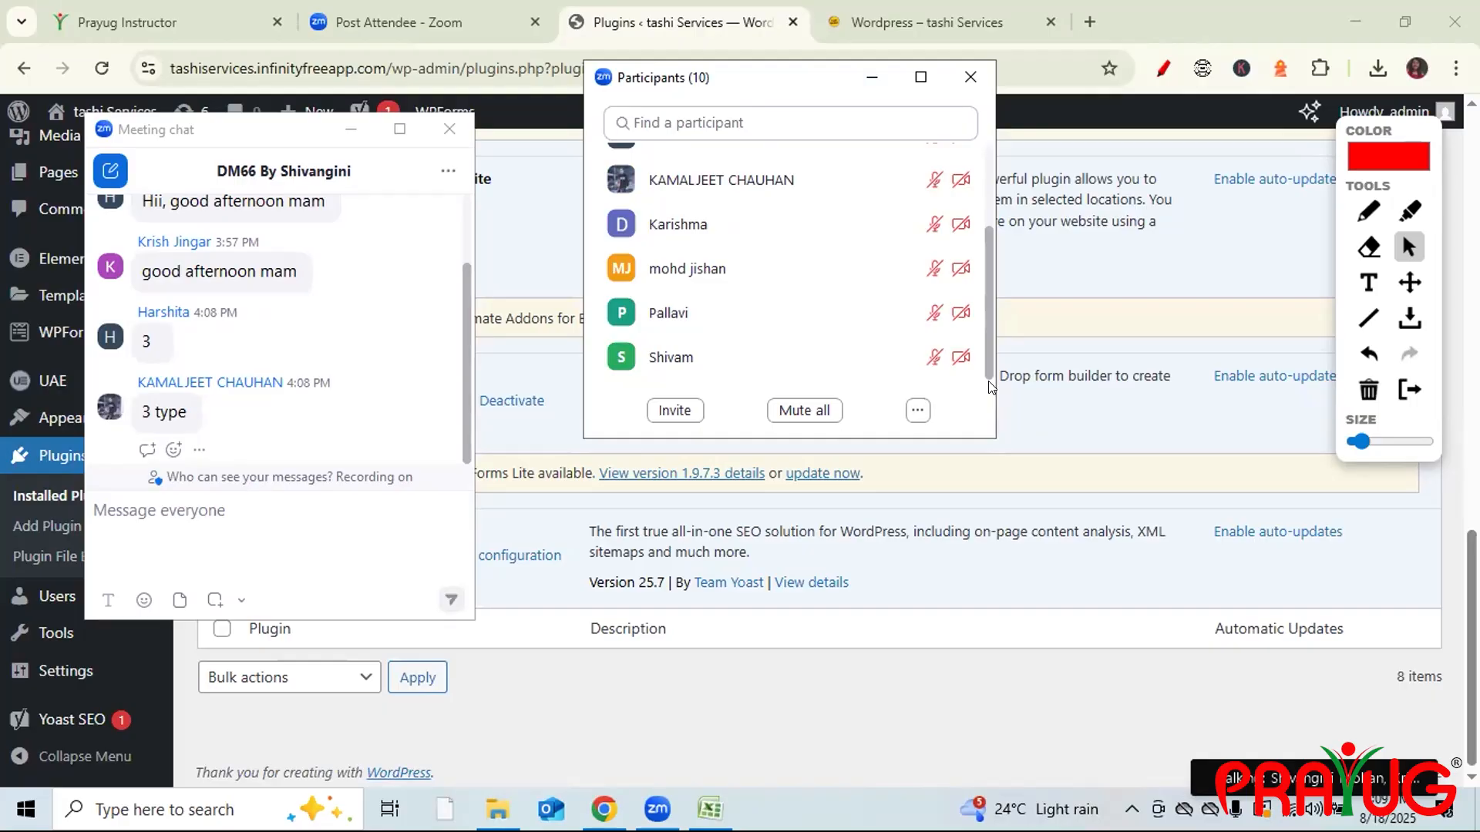
drag(987, 353, 993, 268)
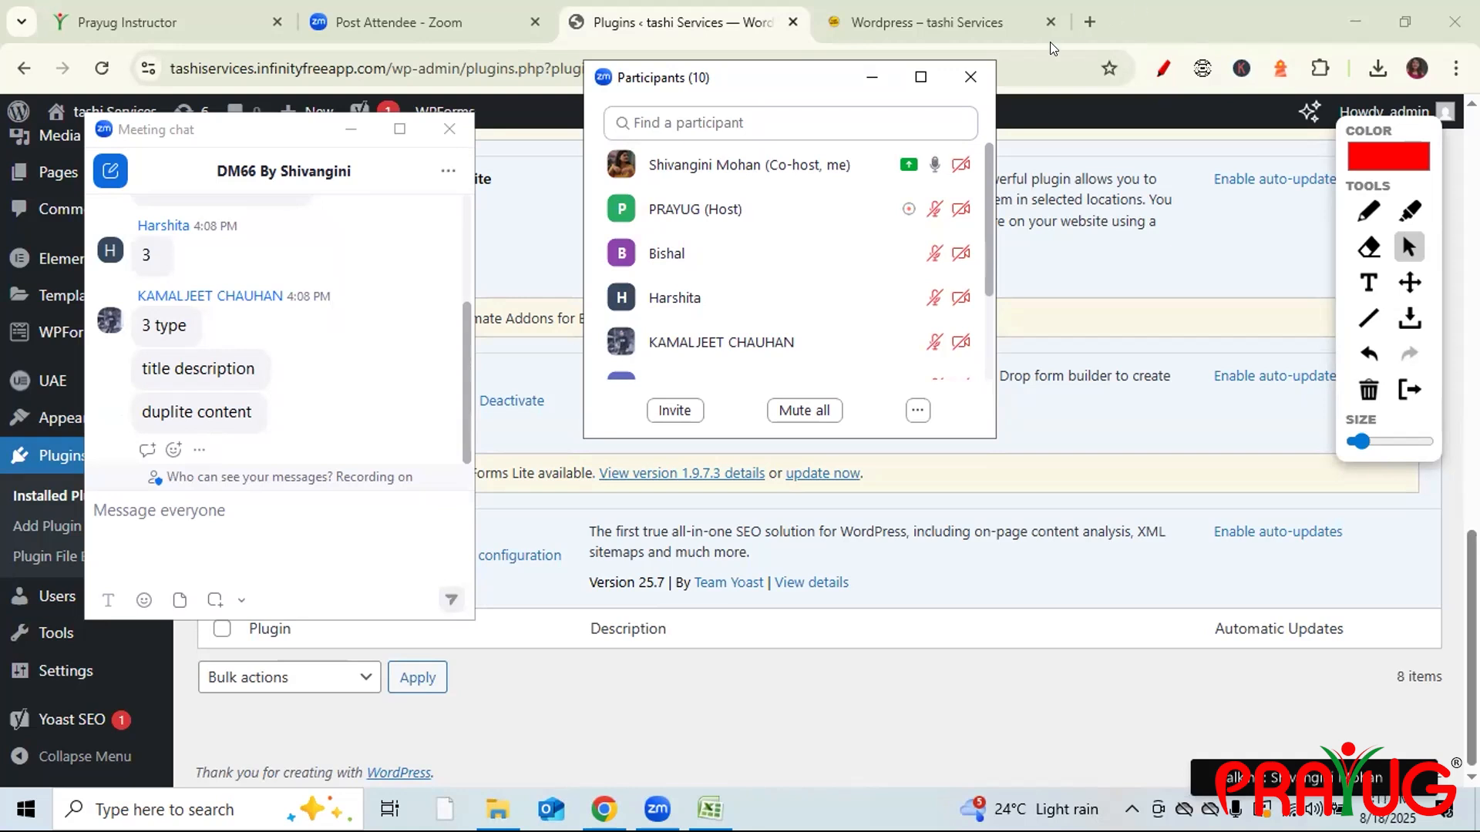
click(971, 76)
click(463, 142)
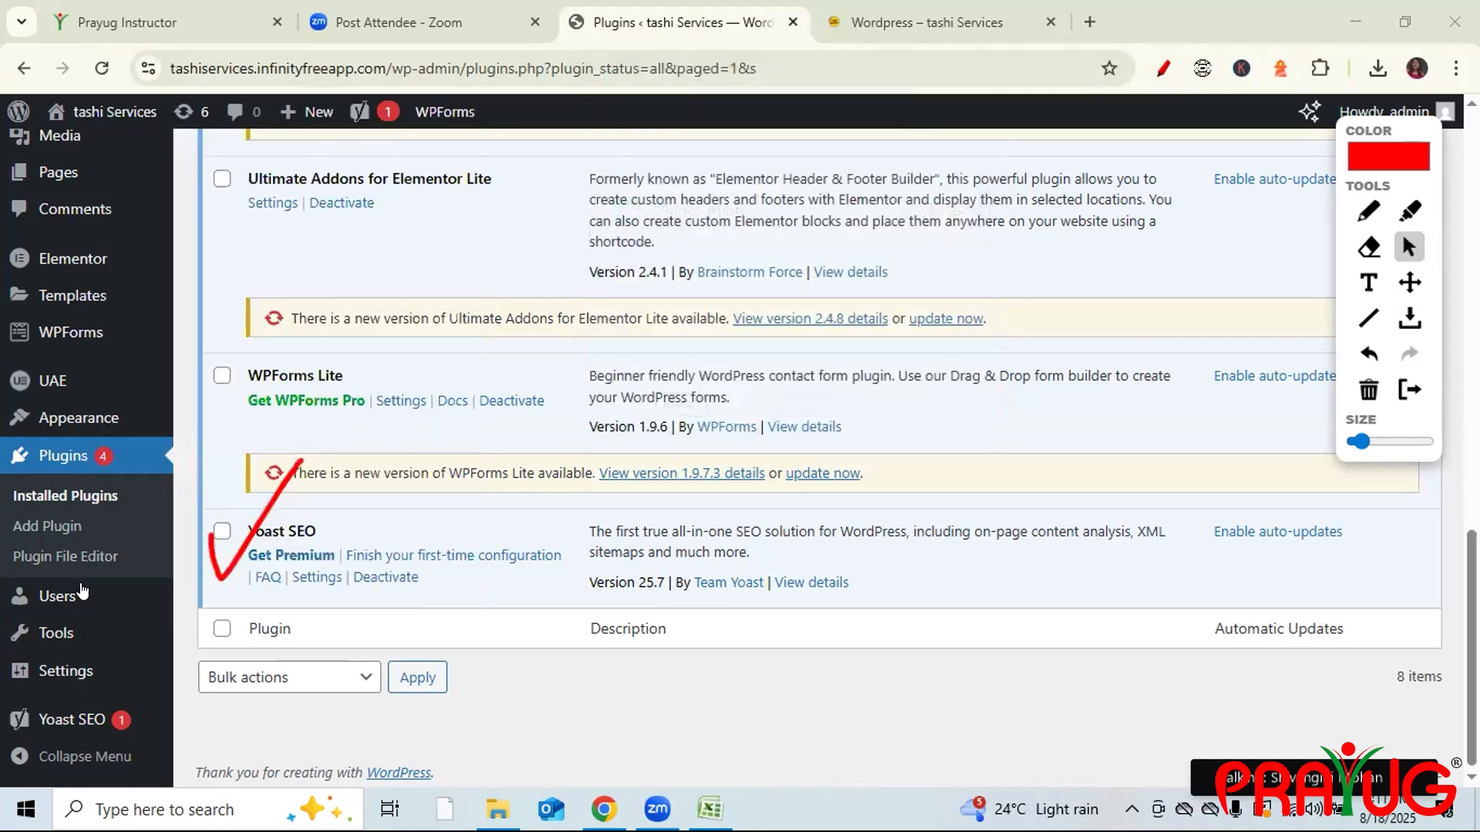
- In red pen, underline Installed Plugins and Yoast SEO's first-time configuration link, and draw an arrow pointing down at the link
mouse_move(94, 604)
click(1368, 210)
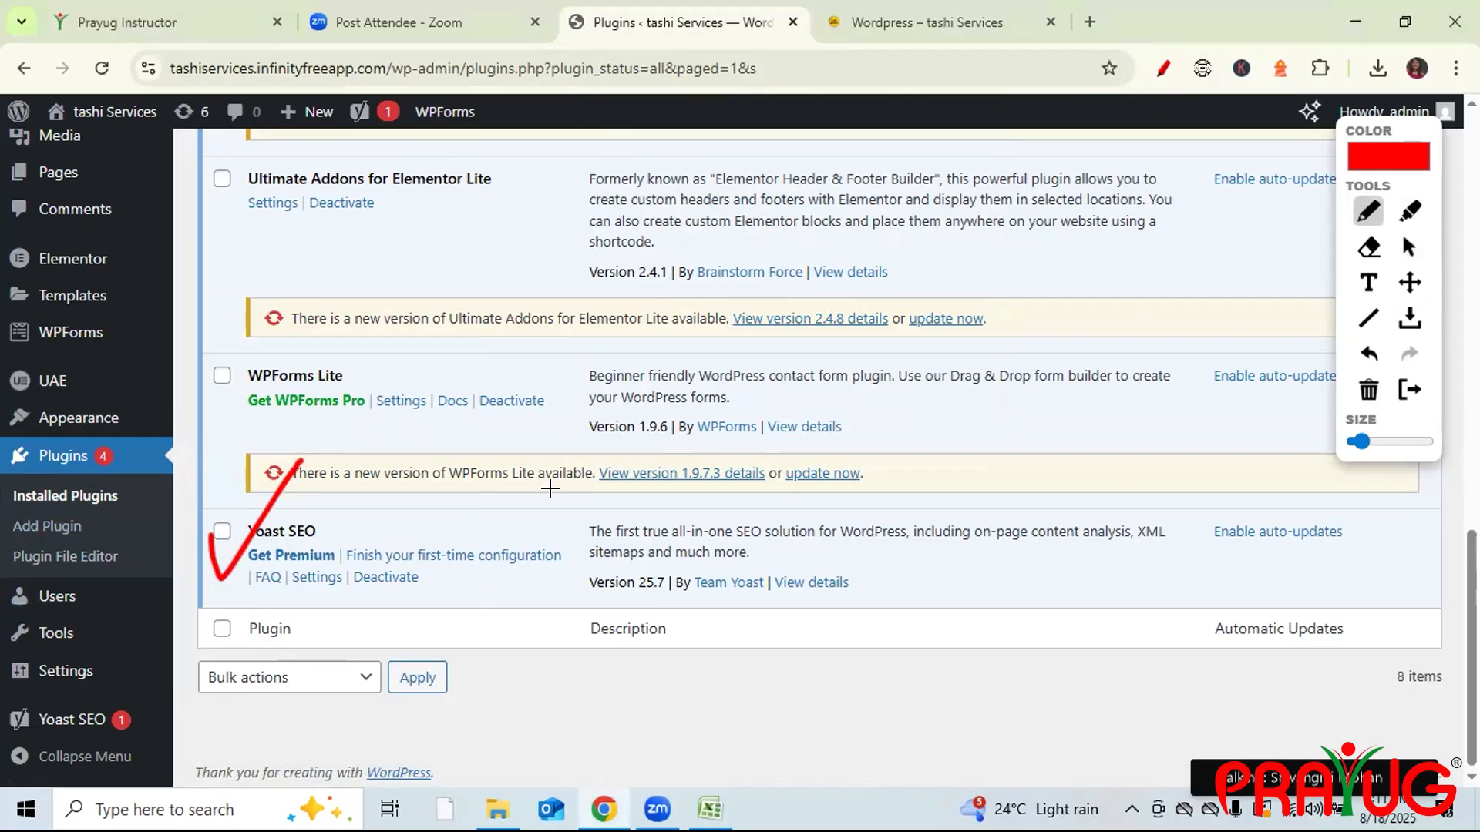
drag(433, 572, 555, 572)
drag(14, 511, 107, 509)
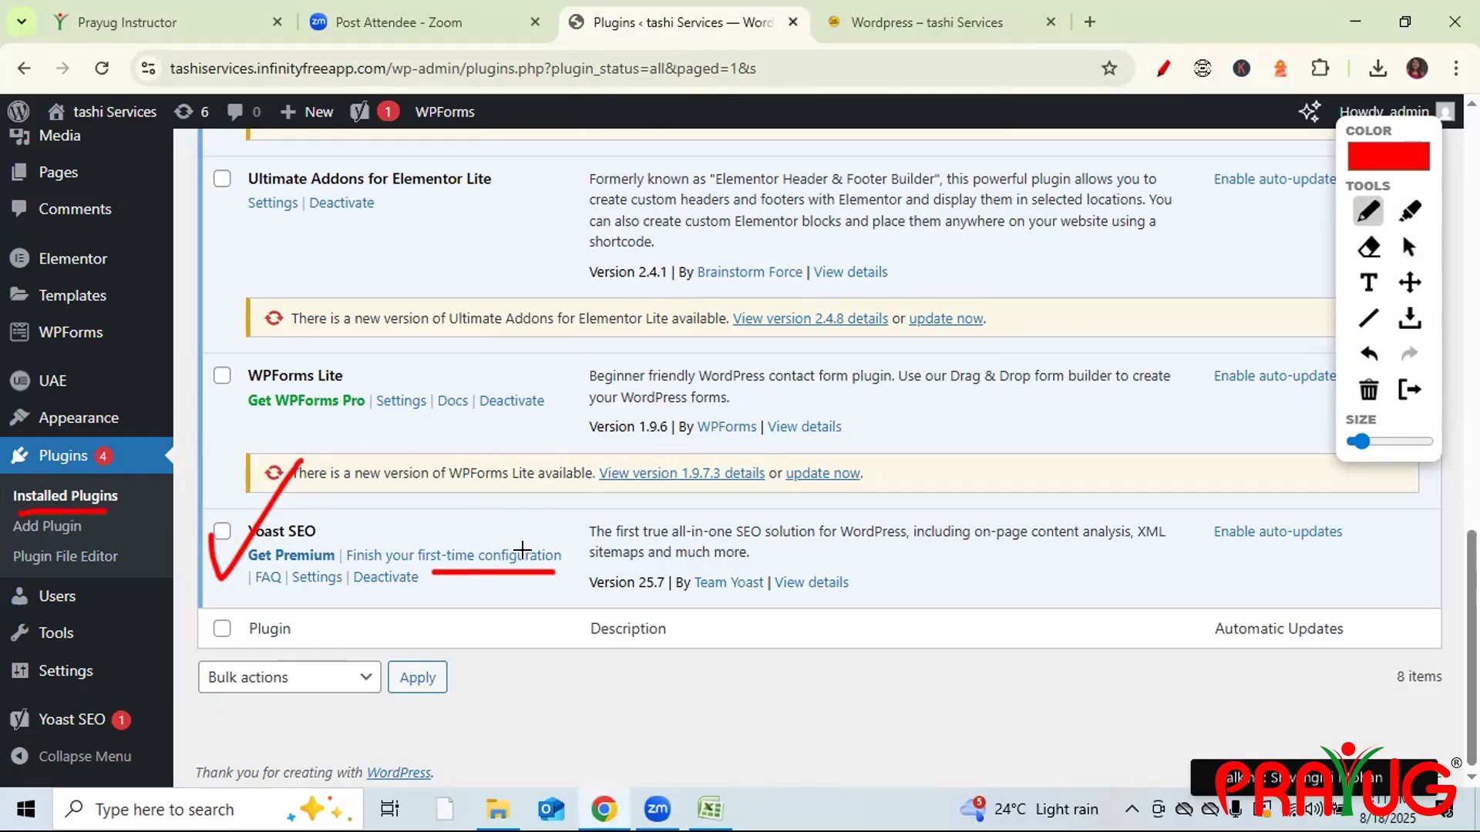
mouse_move(521, 503)
mouse_down()
mouse_move(520, 541)
mouse_move(538, 528)
mouse_up()
click(1409, 247)
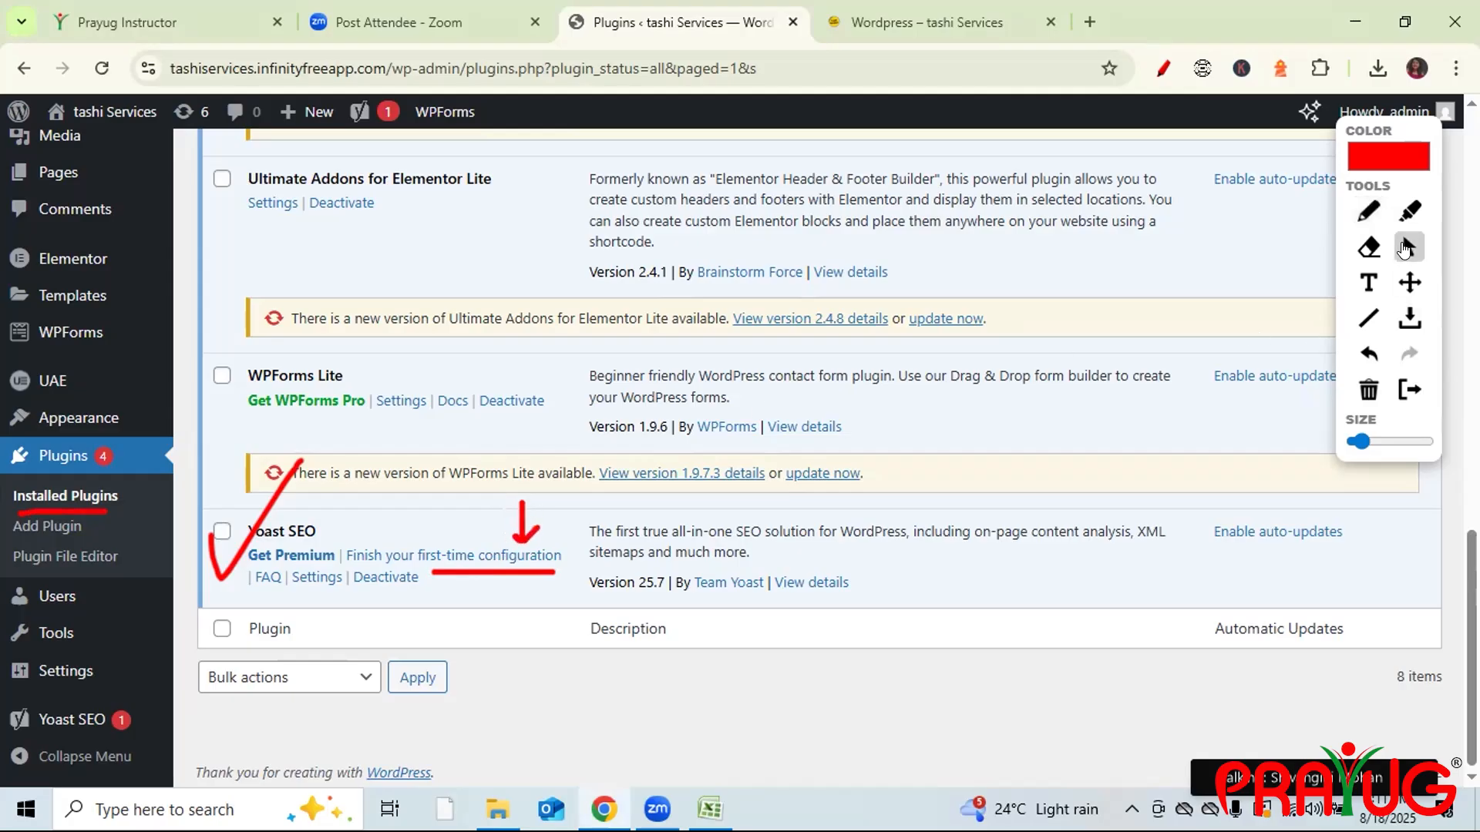
- Open Yoast SEO's first-time configuration and dismiss the AI Brand Insights pop-up and the AI-driven discovery notice
click(436, 556)
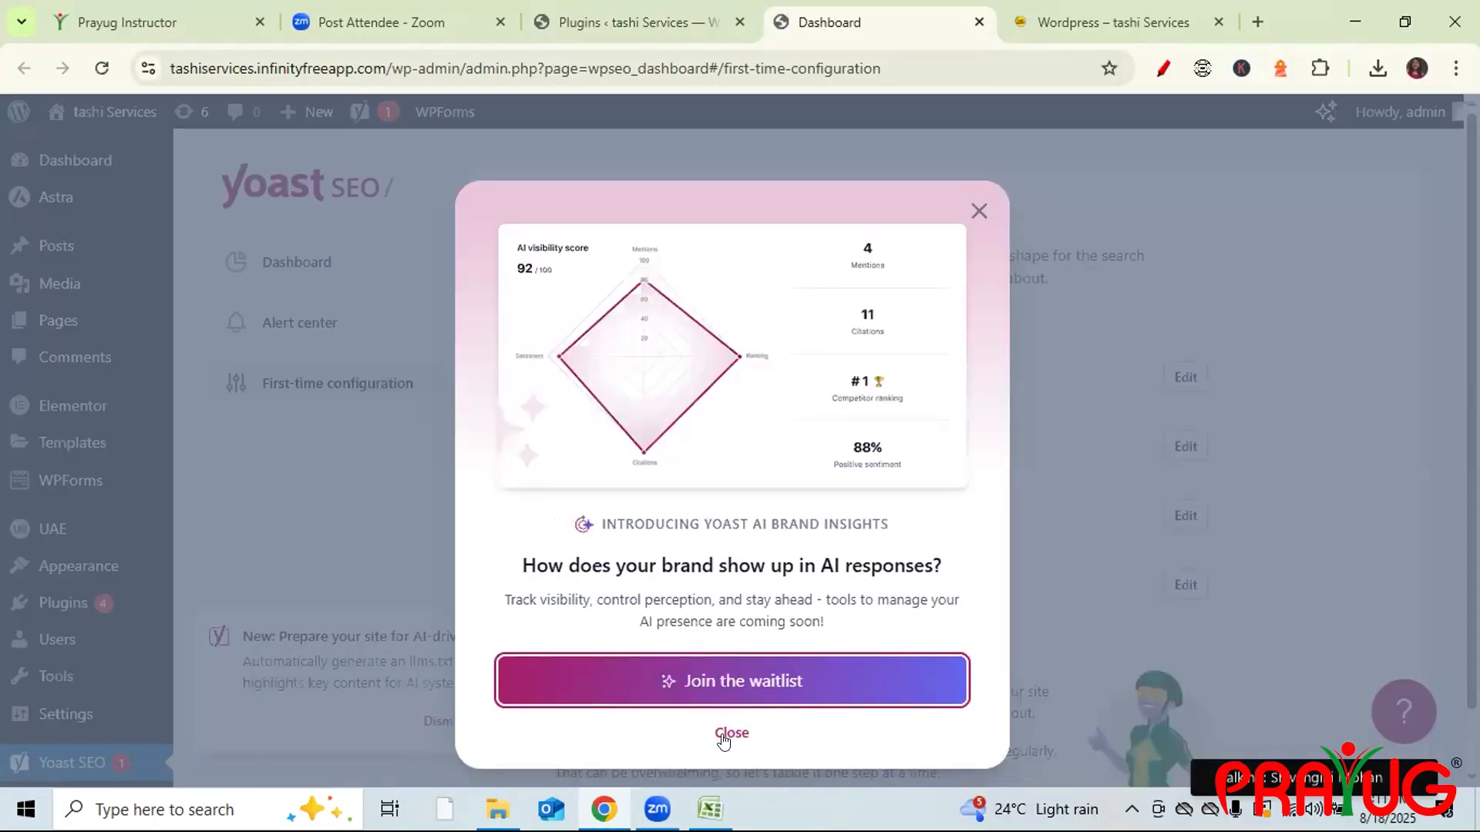
click(728, 733)
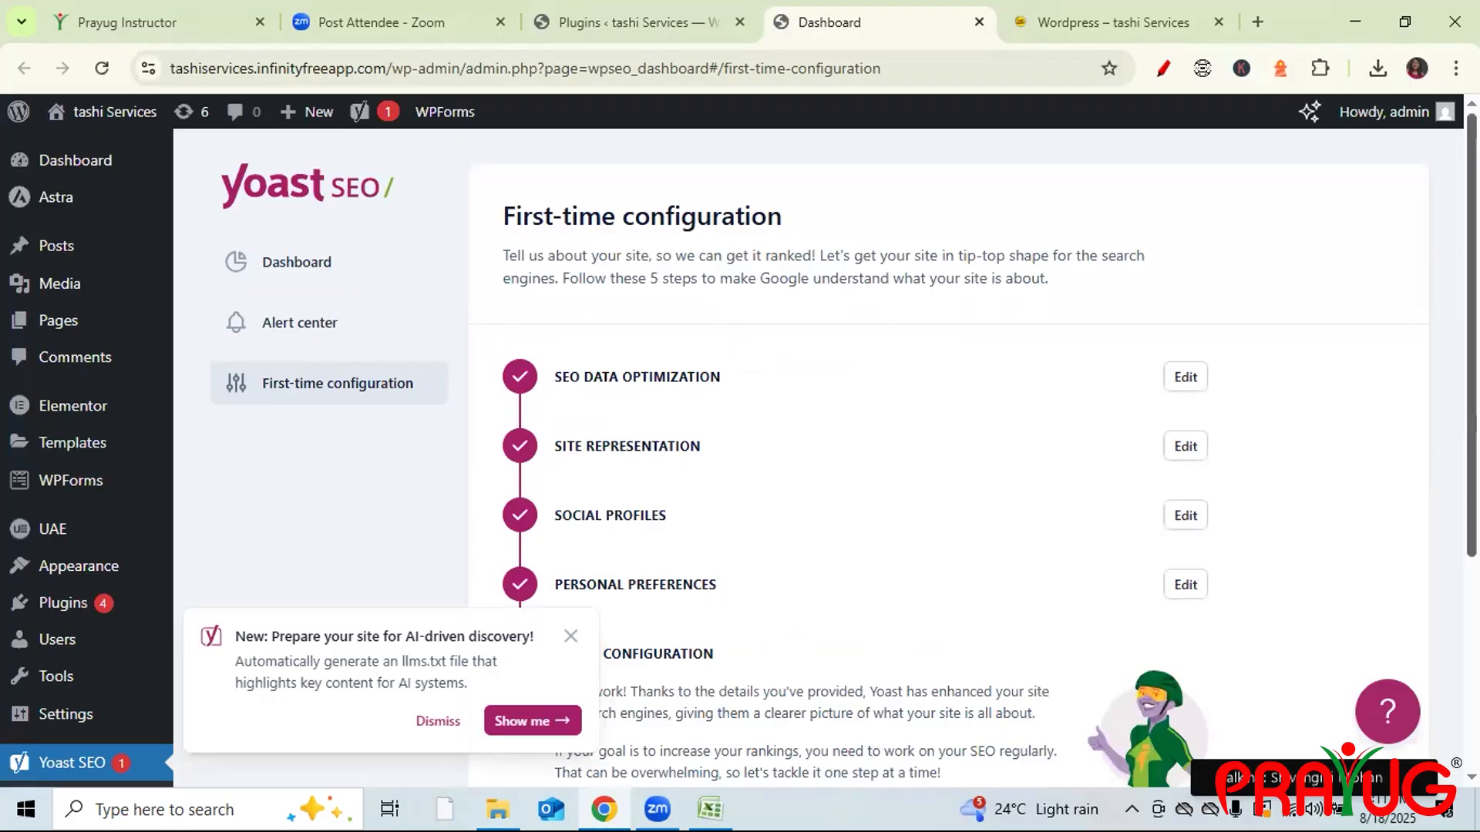
scroll(816, 463, down, 3)
scroll(817, 462, down, 1)
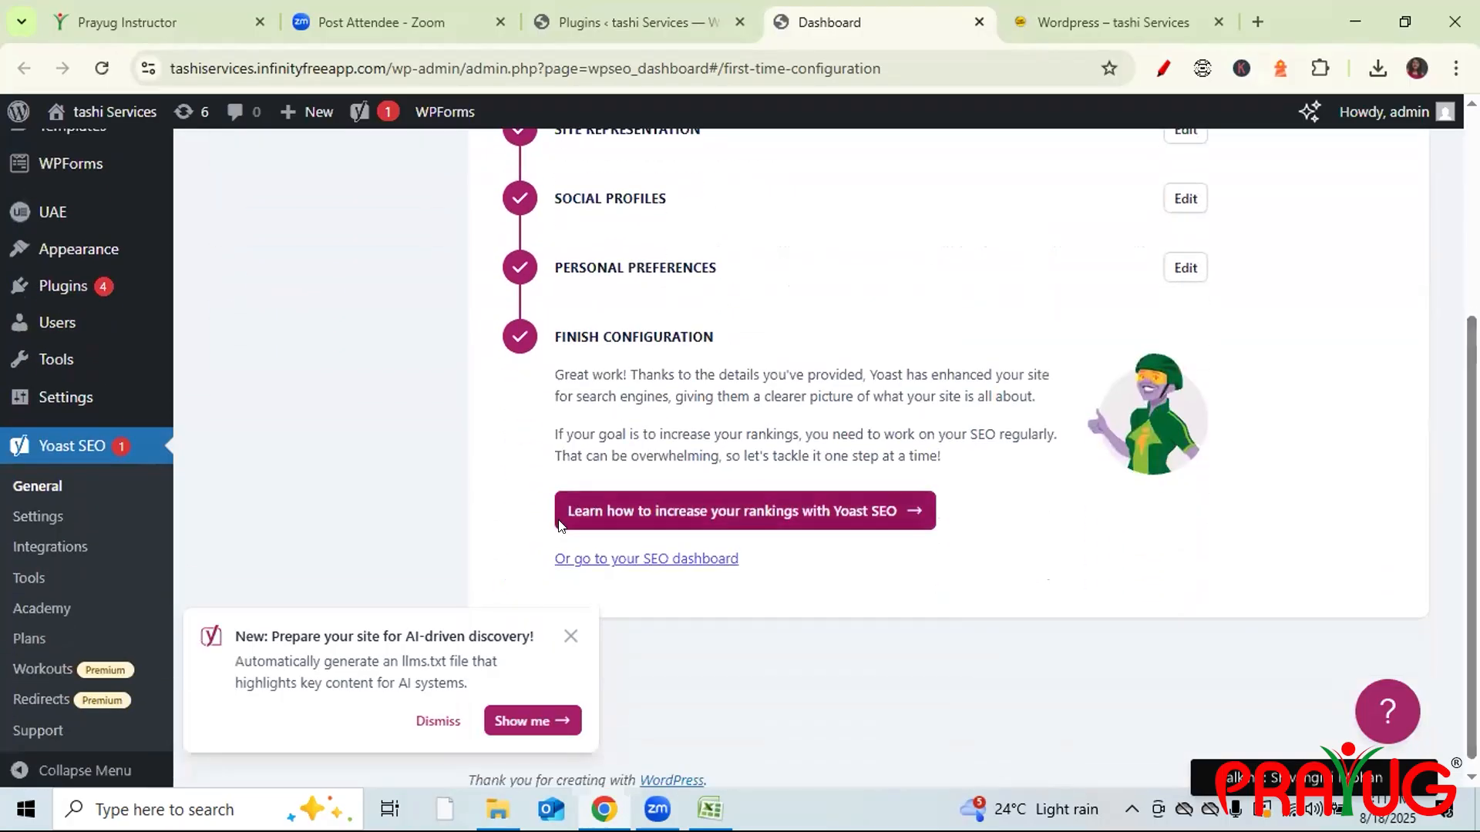
click(570, 638)
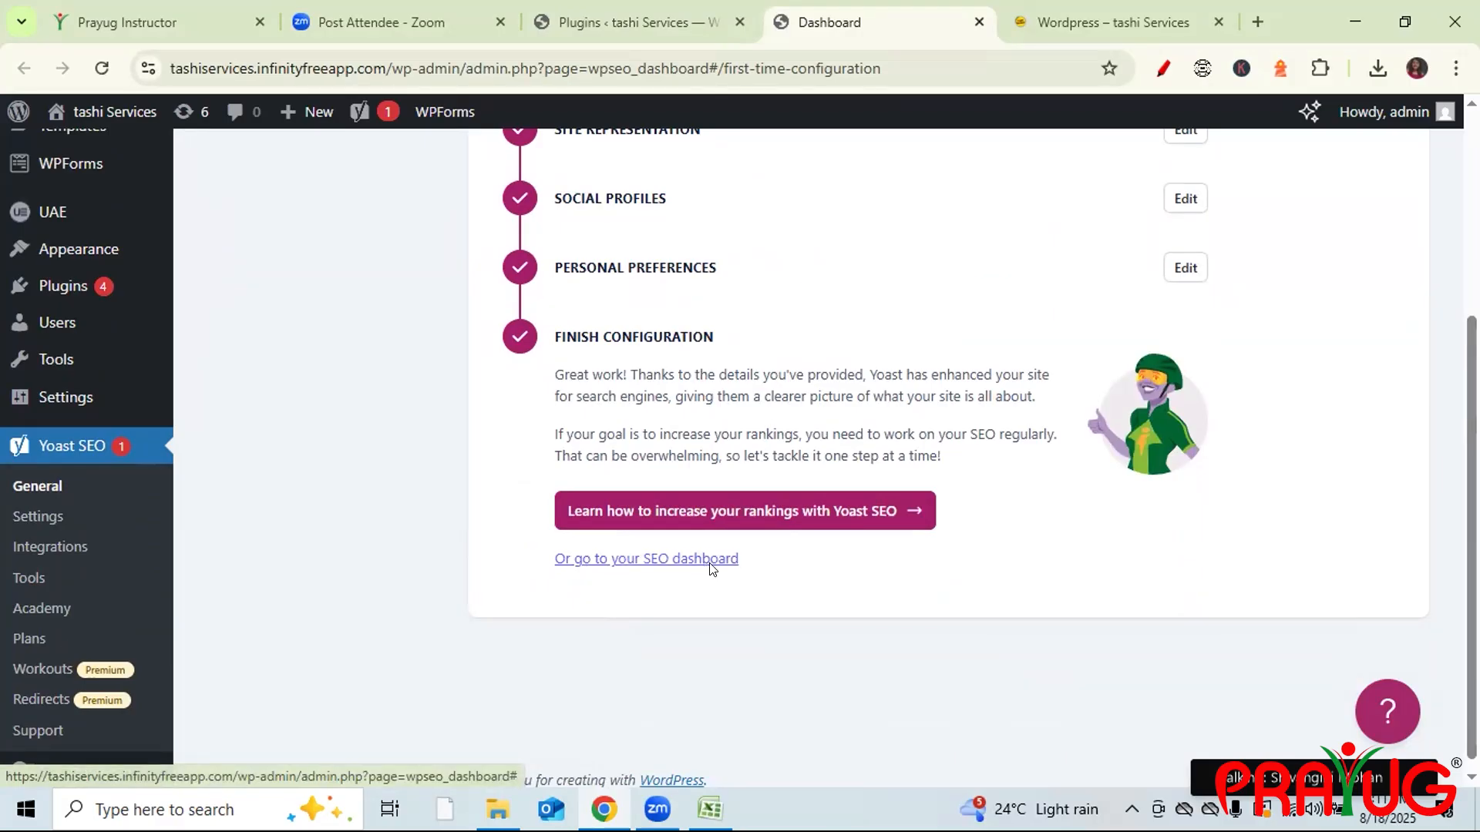
- Reopen the SEO Data Optimization step, run the SEO data optimization, and continue past it
drag(1473, 524, 1473, 403)
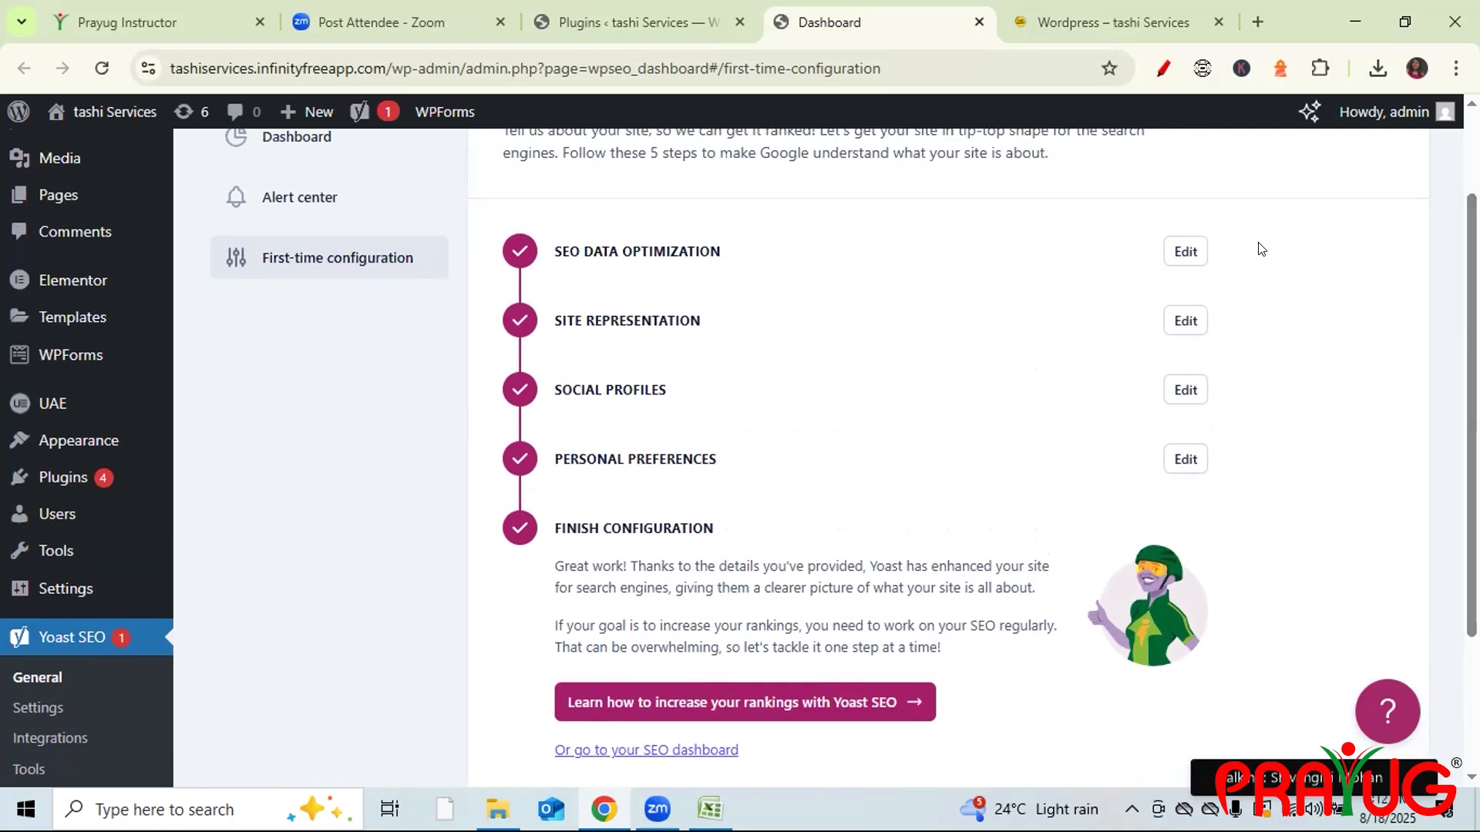
click(1177, 257)
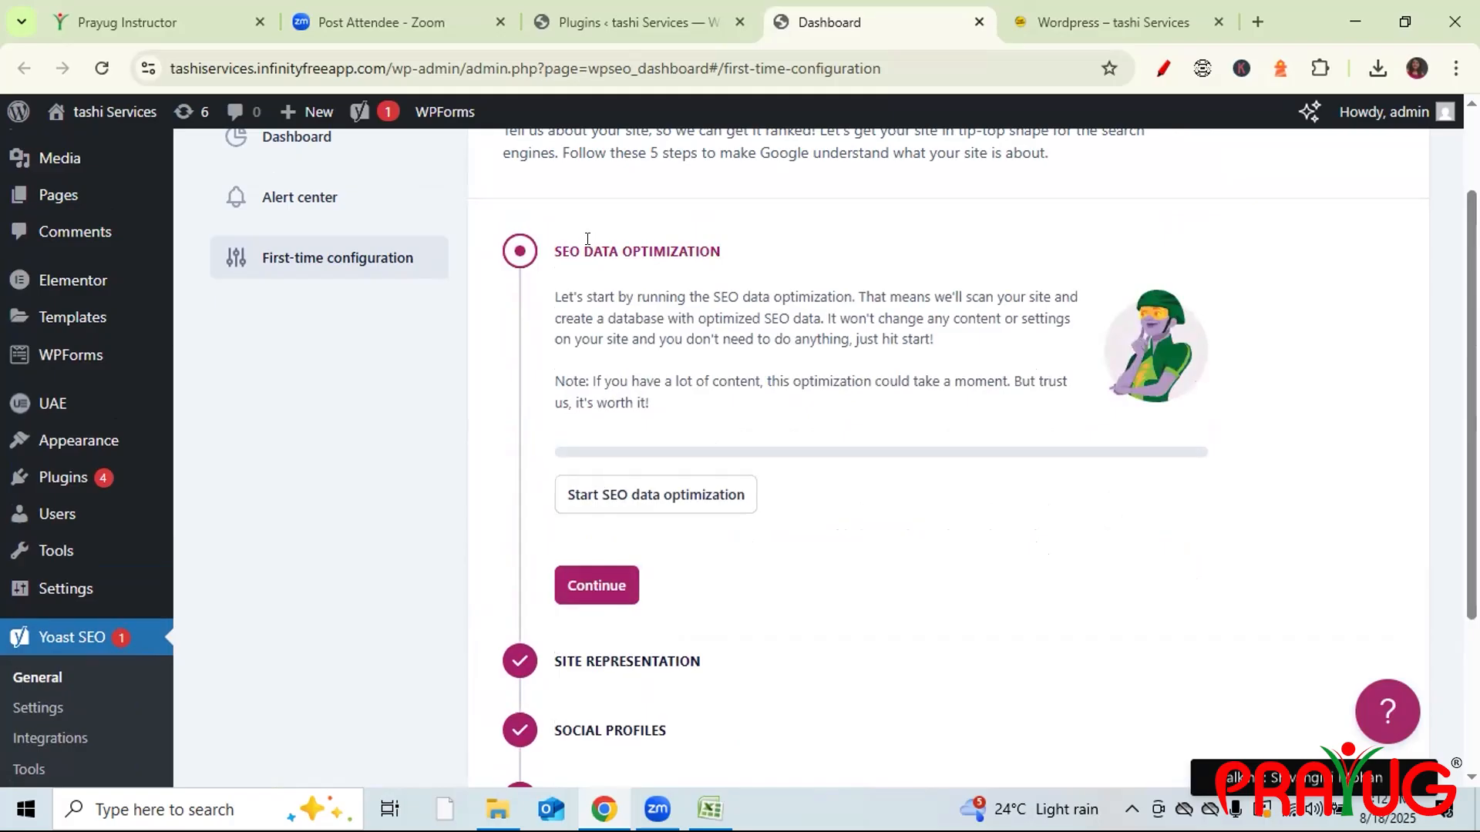
scroll(676, 277, down, 1)
scroll(677, 278, up, 1)
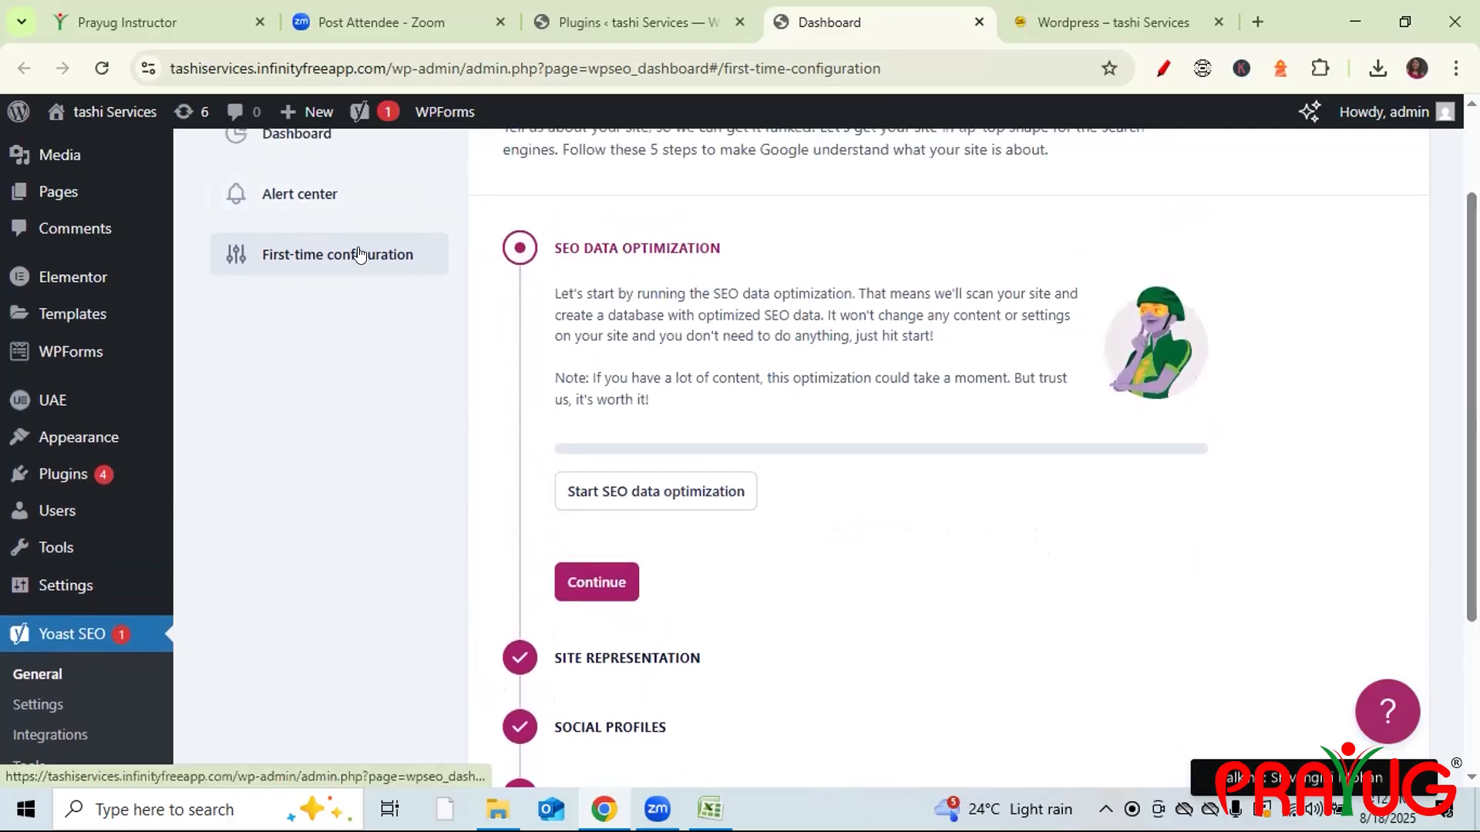
click(613, 493)
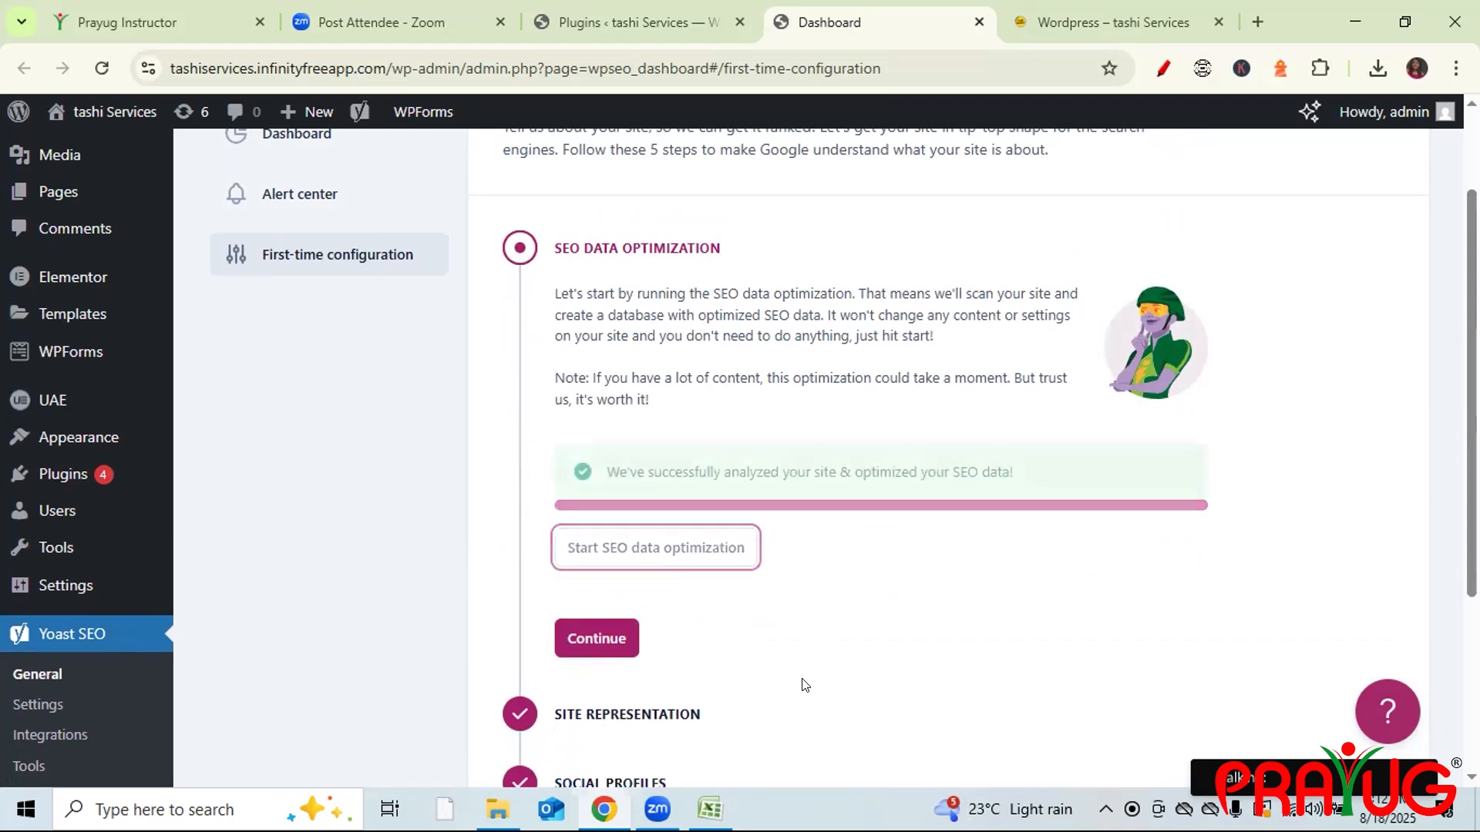
click(597, 586)
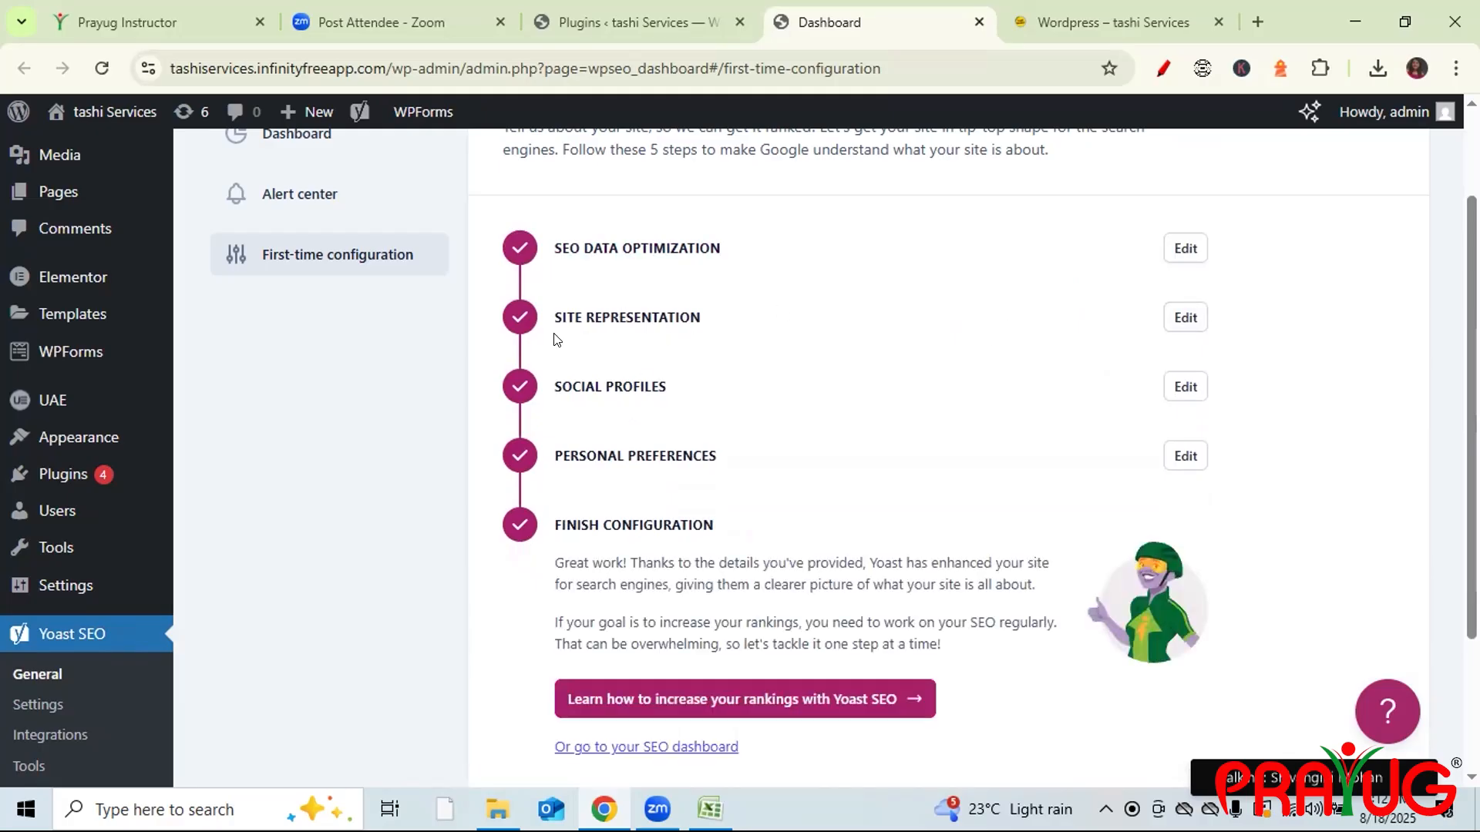
- Review the Site Representation step, keep Organization with tashi Services as website and organization name, and save it
click(1183, 320)
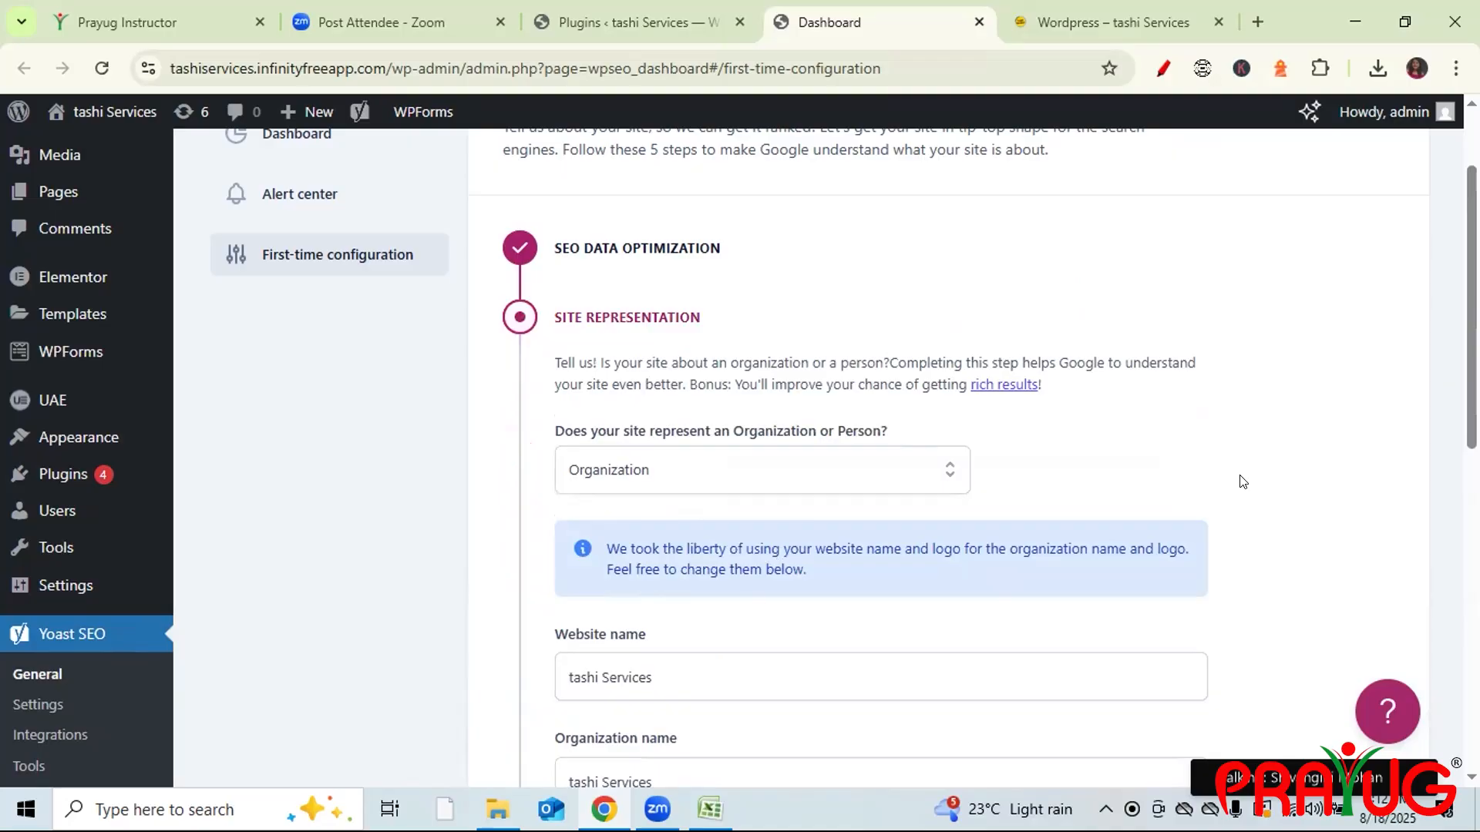
scroll(1469, 355, down, 1)
scroll(991, 413, down, 1)
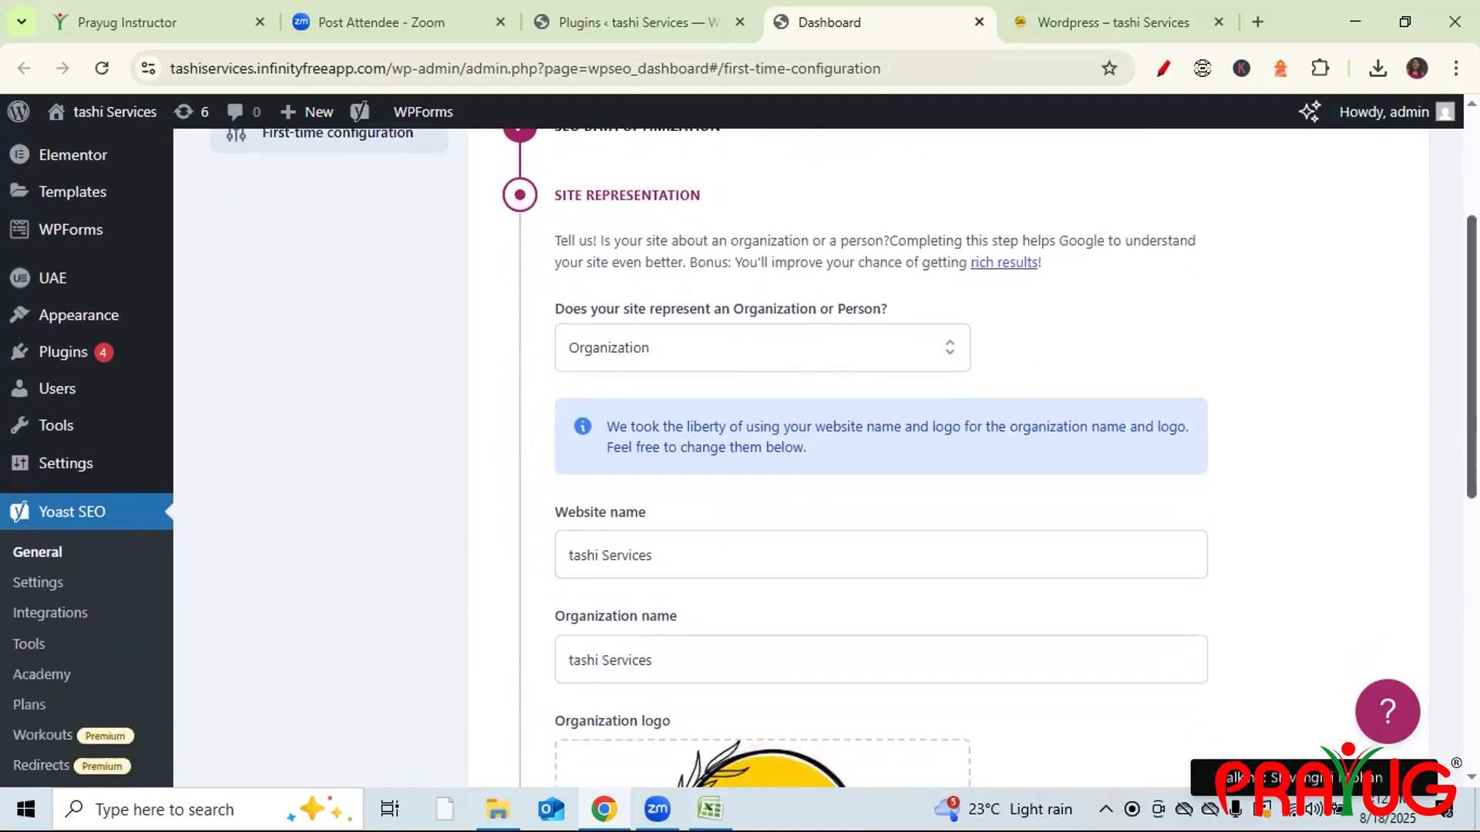
click(947, 356)
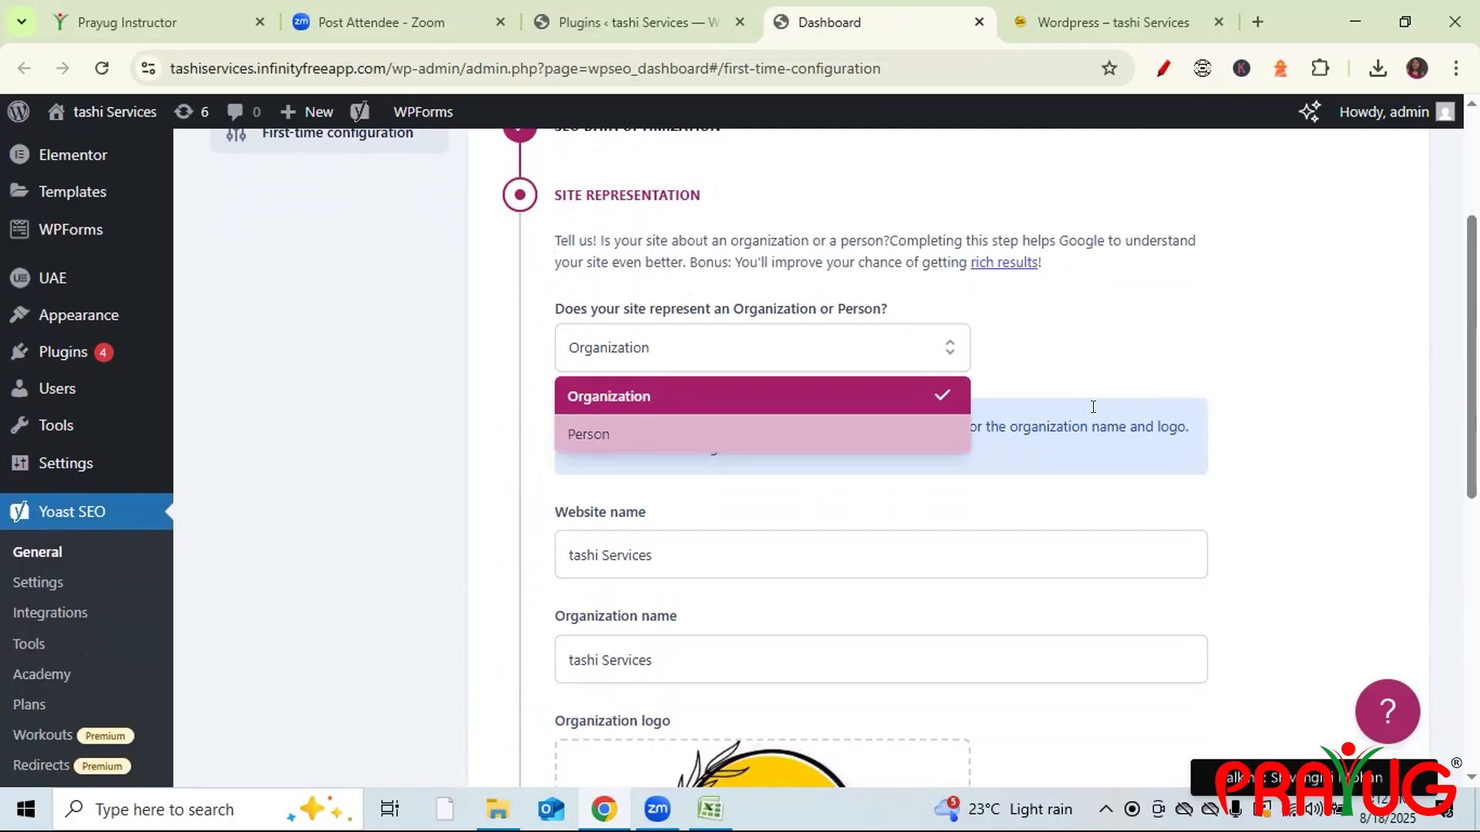
click(1206, 337)
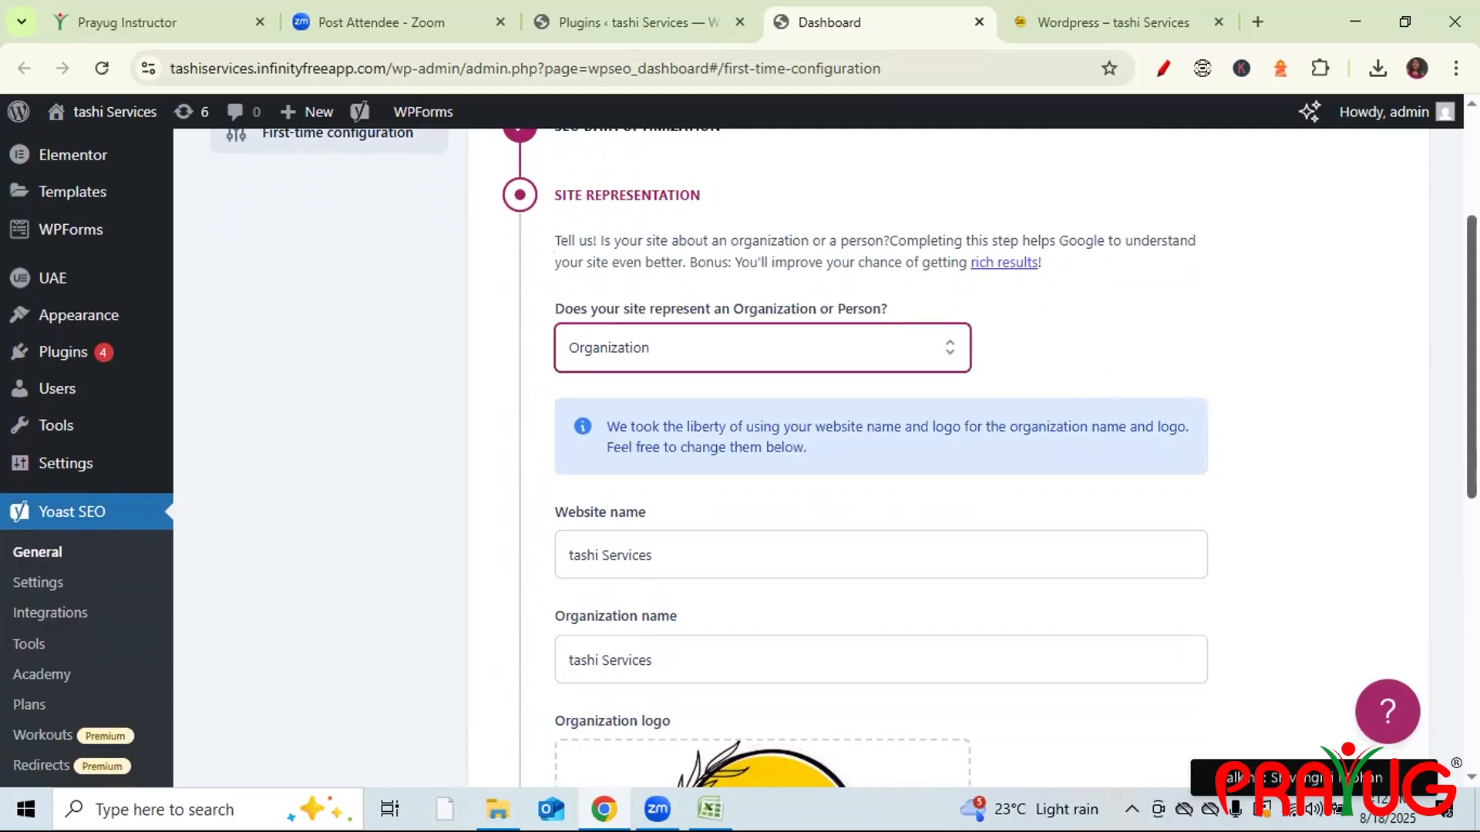
scroll(805, 535, down, 3)
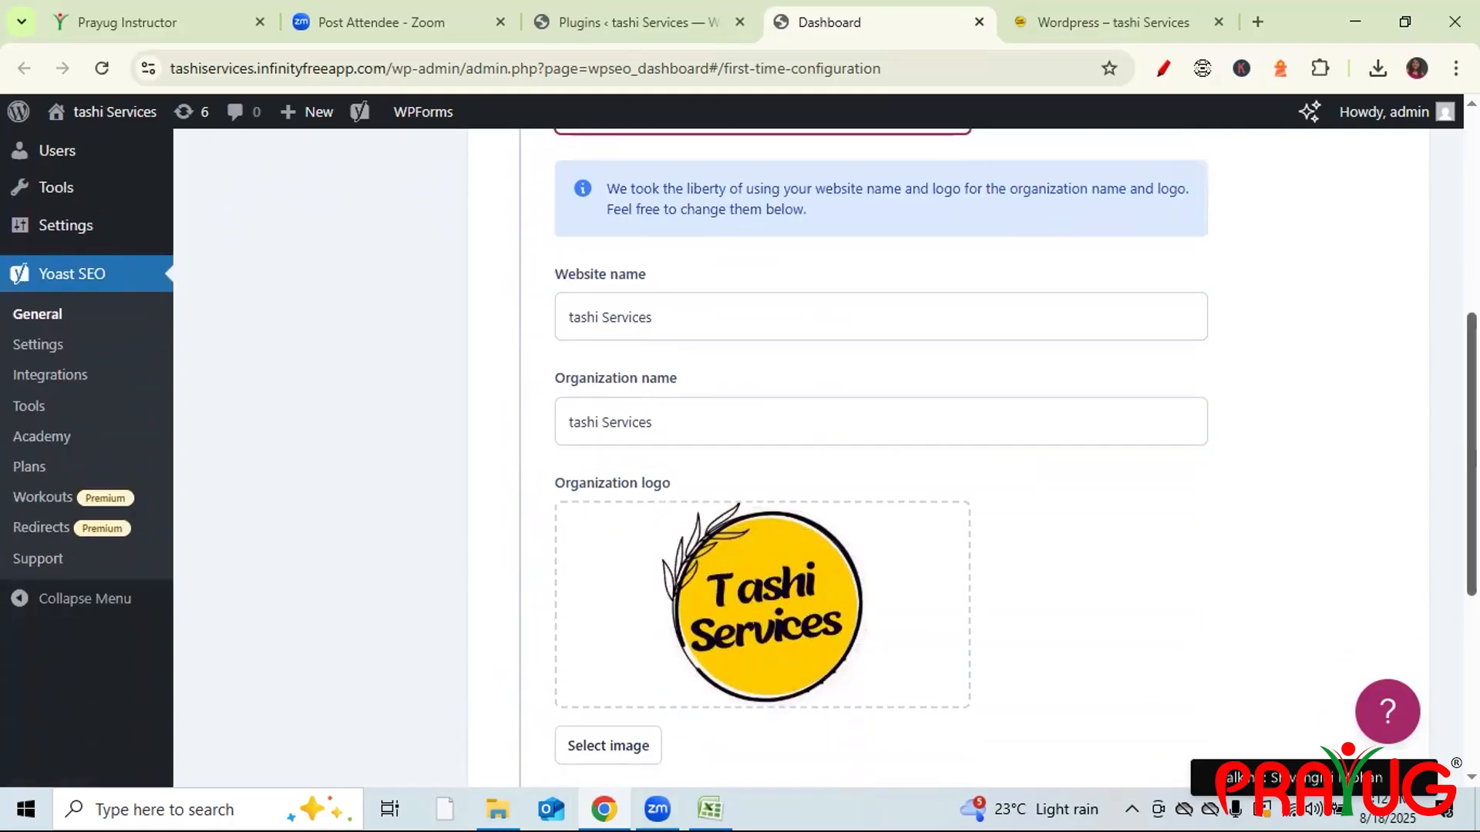
scroll(804, 536, down, 3)
click(604, 611)
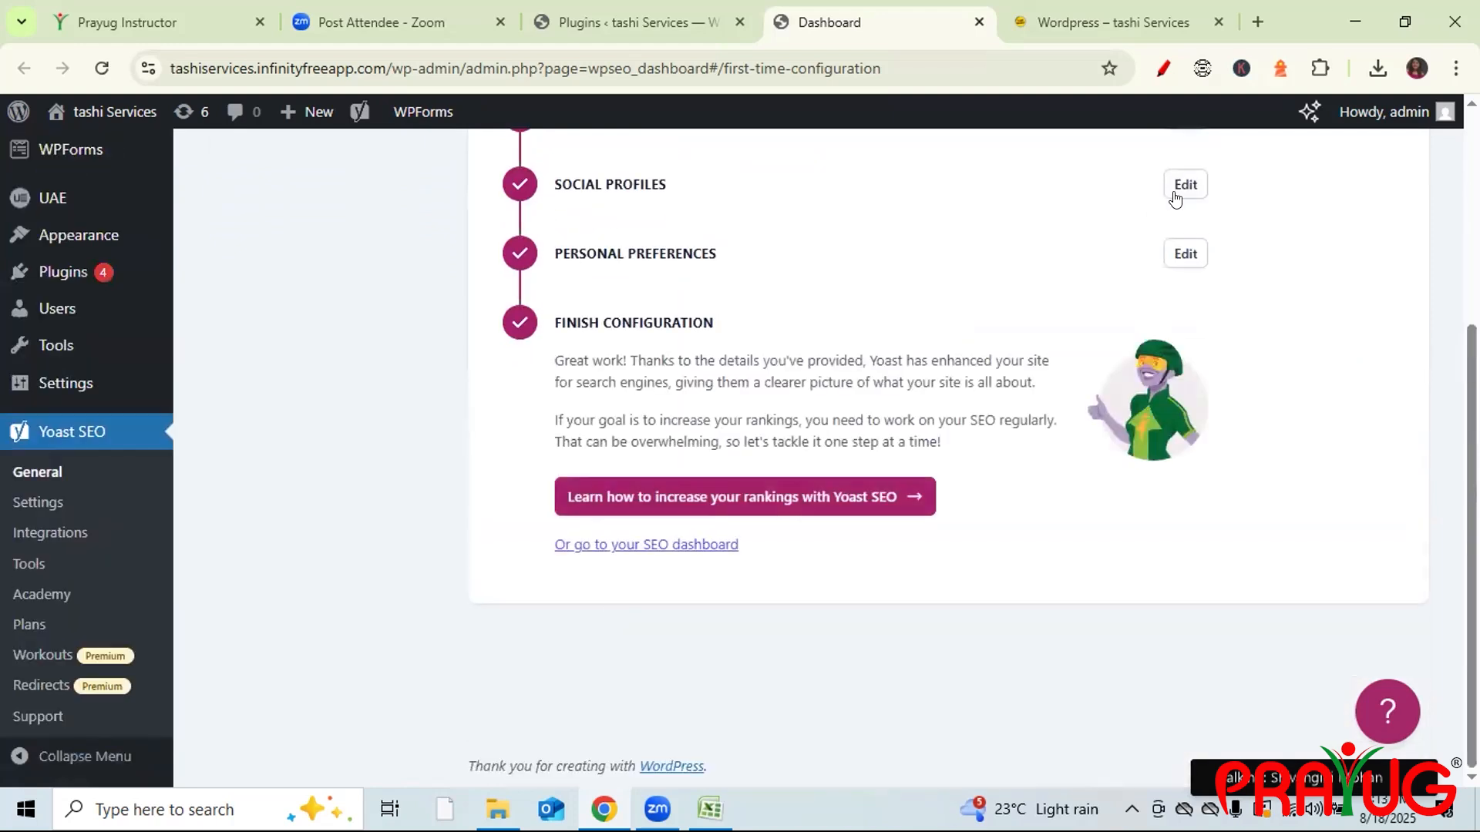
- Try to save "instagram" as another social profile, remove that entry, and save the Social Profiles step with its fields empty
click(1179, 189)
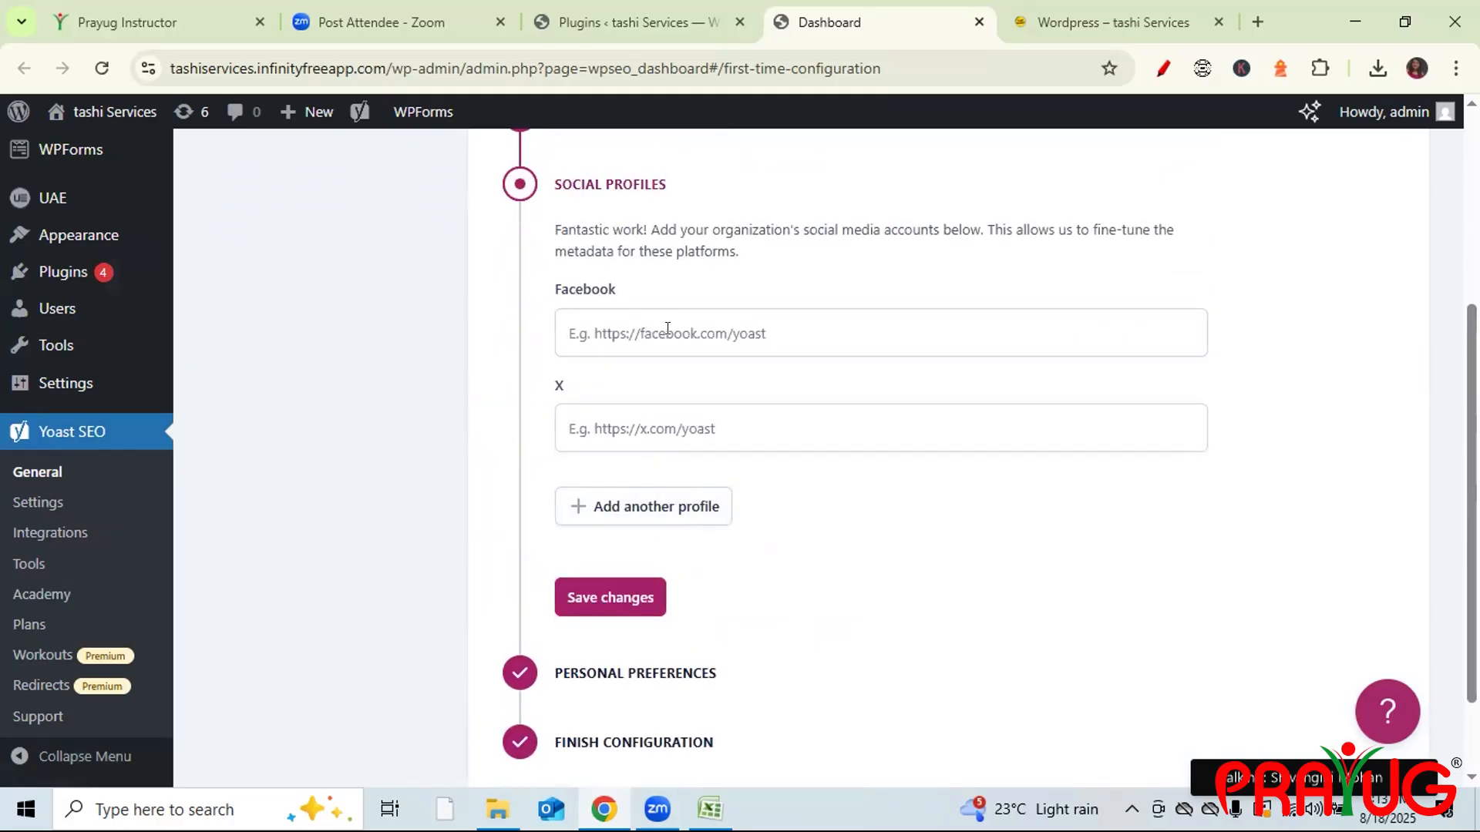
click(632, 510)
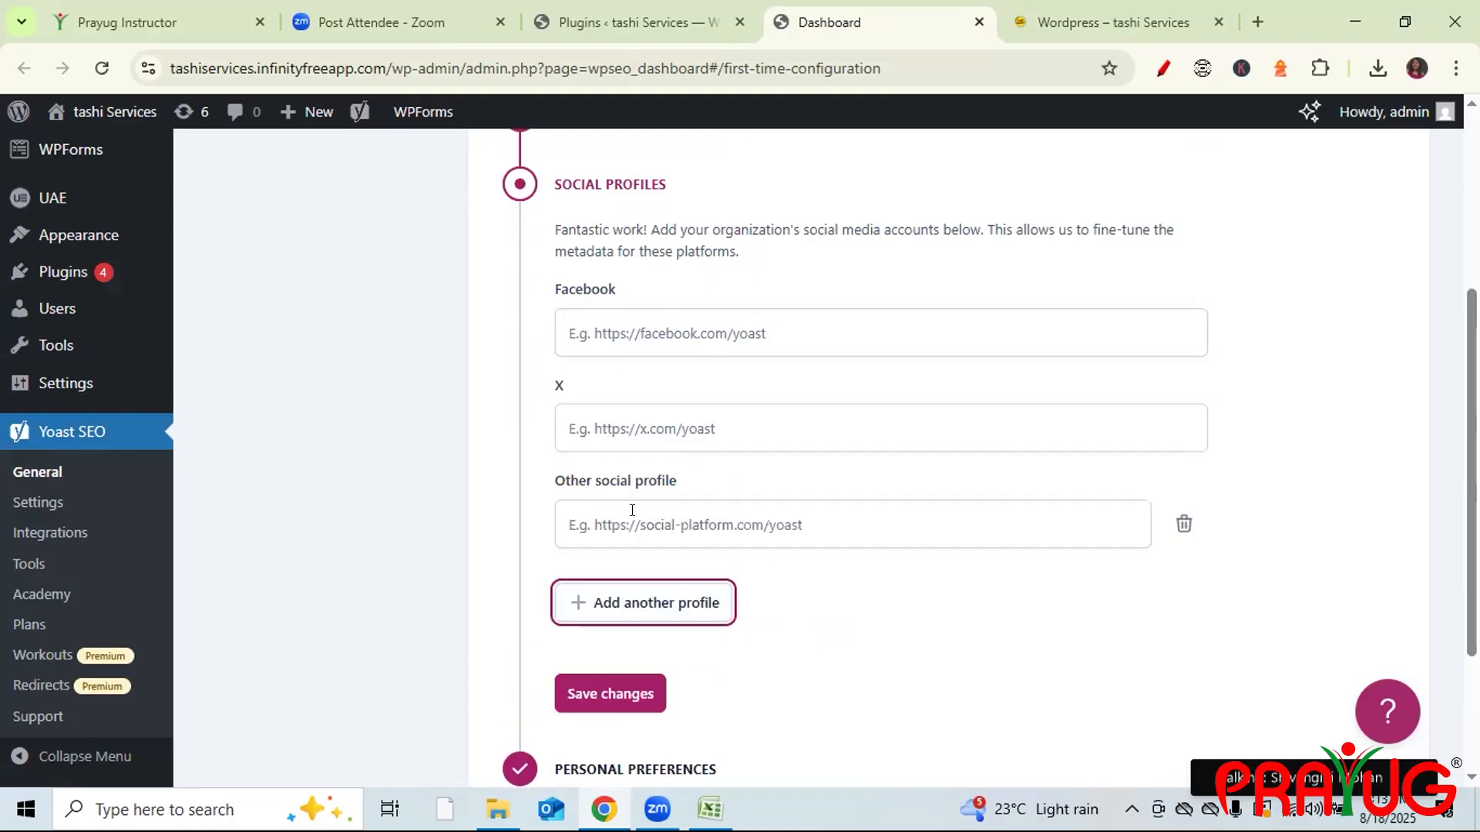
click(786, 529)
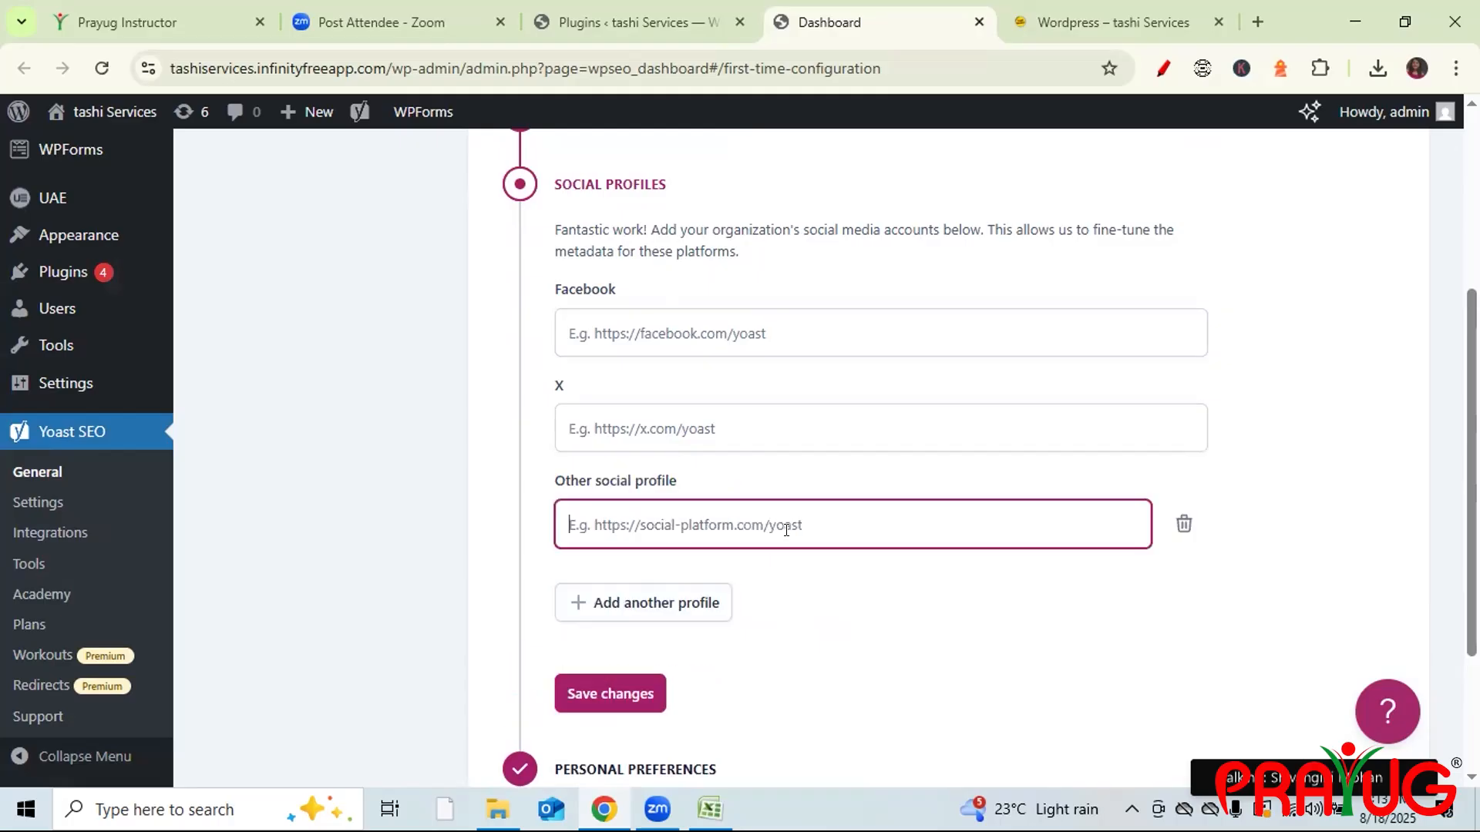
text(instagram)
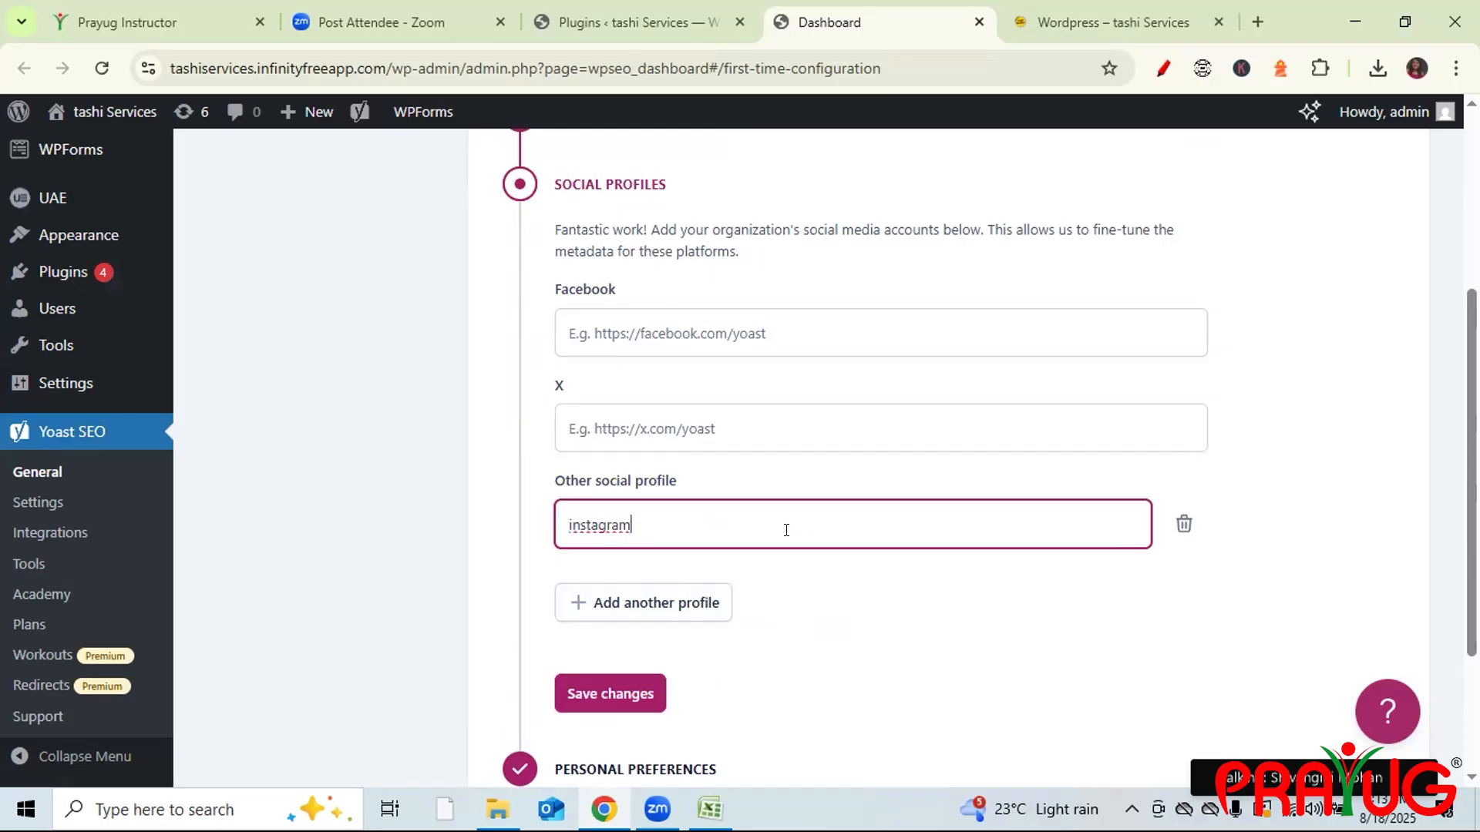
click(605, 706)
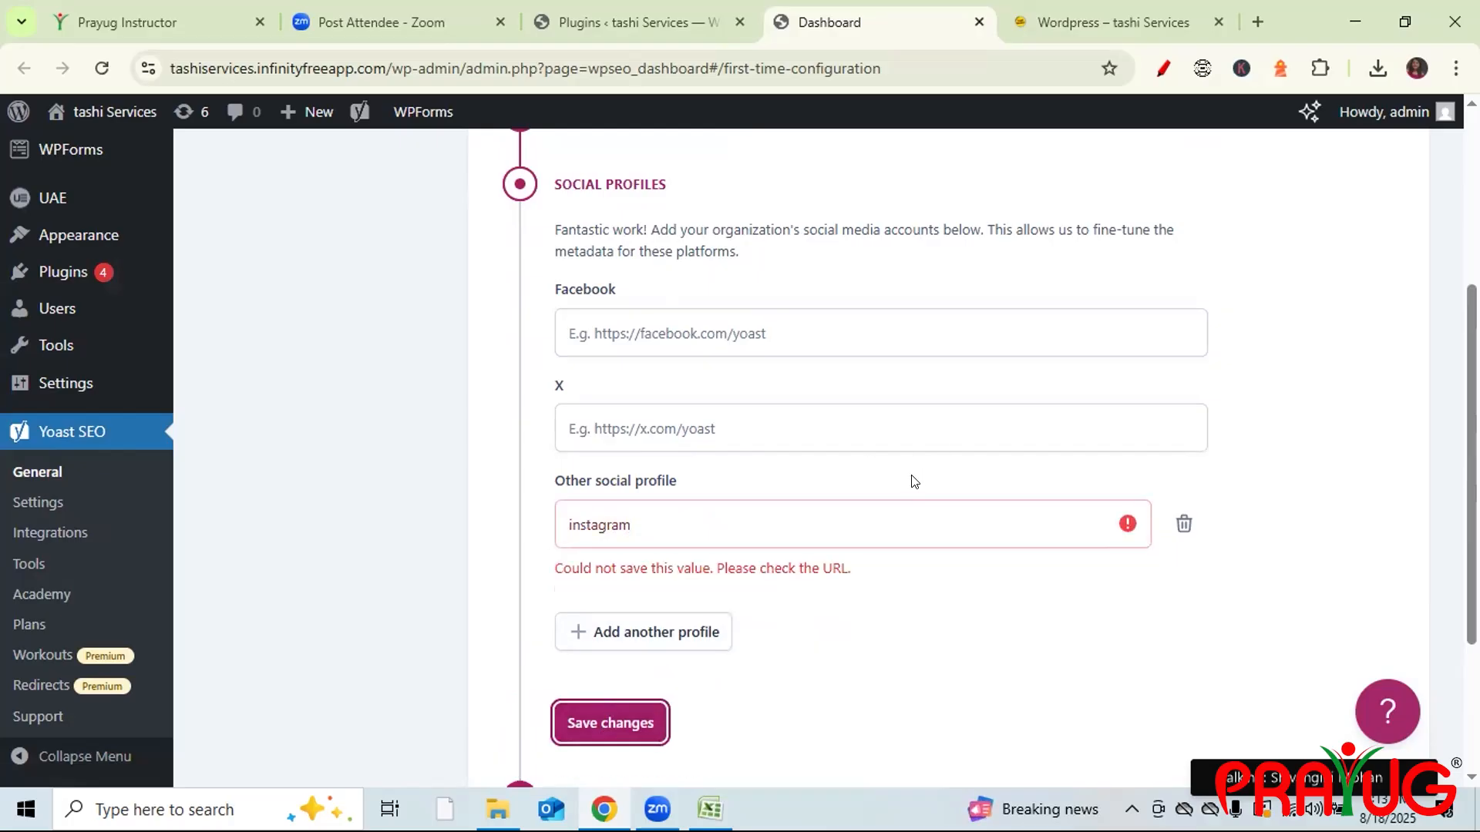
click(1183, 526)
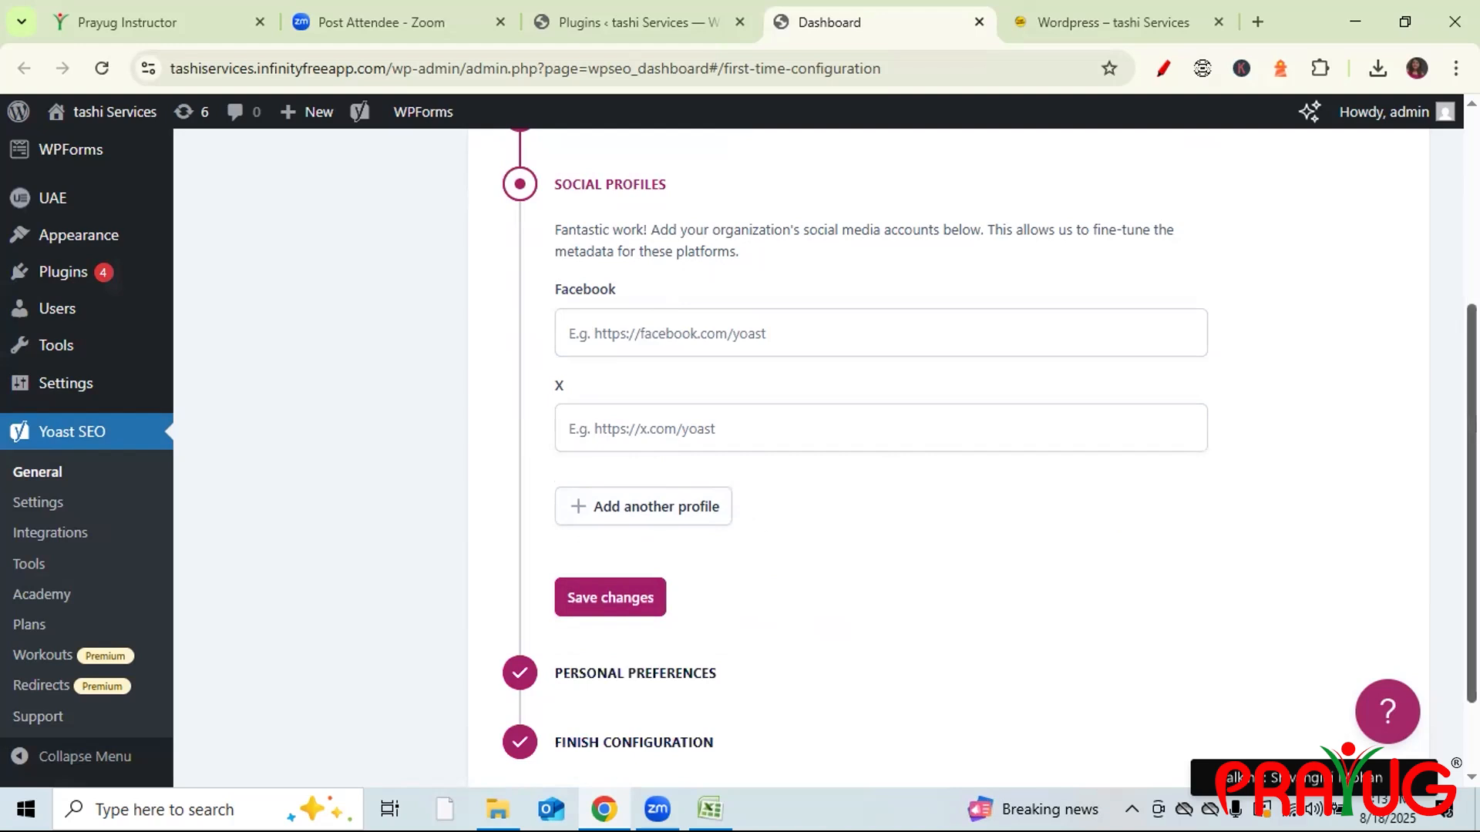
click(600, 605)
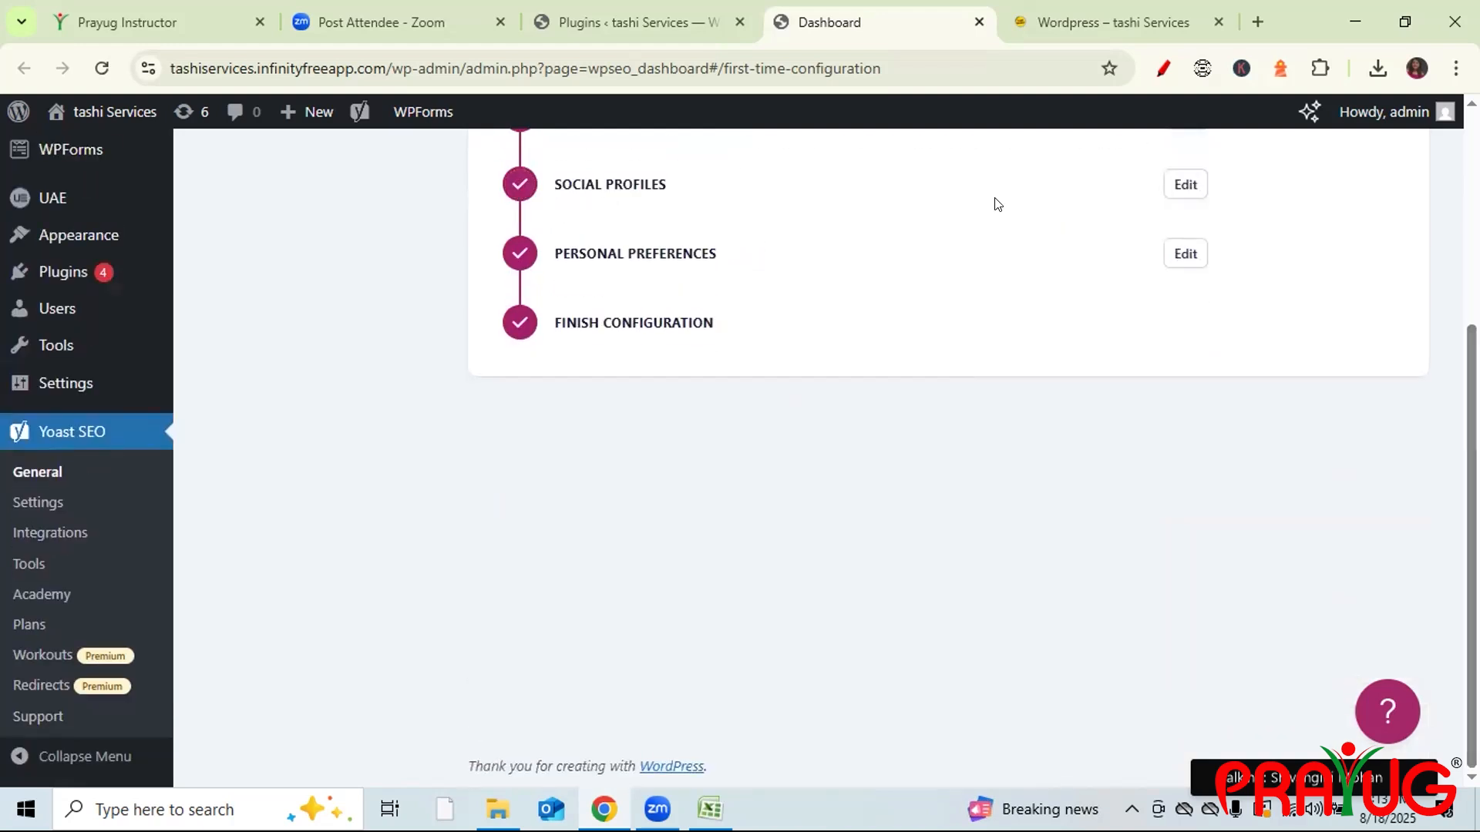
- Reopen the Personal Preferences step, keep the no-data-sharing option with the email address empty, and save it
click(1185, 254)
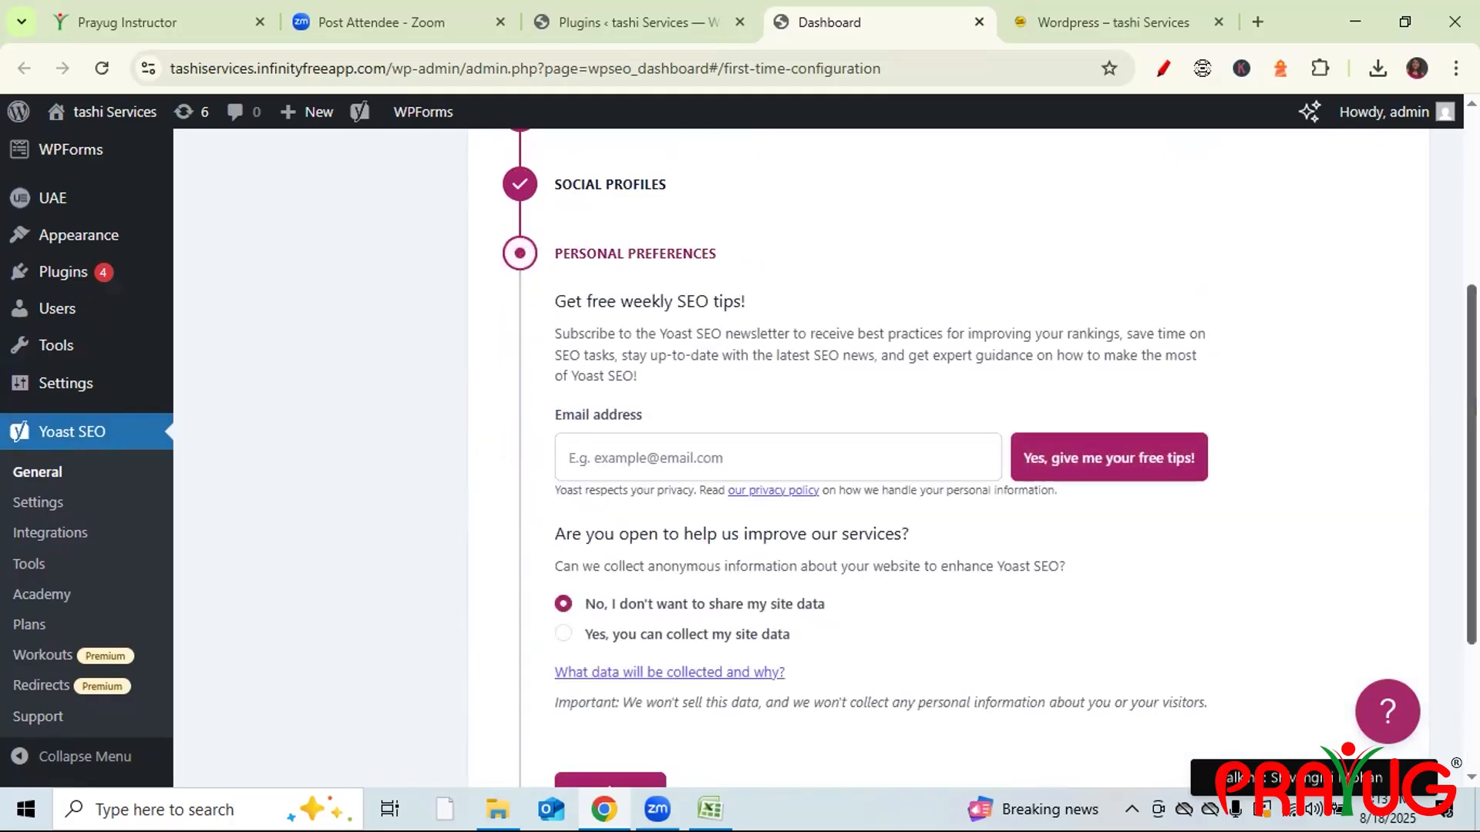
scroll(736, 478, down, 1)
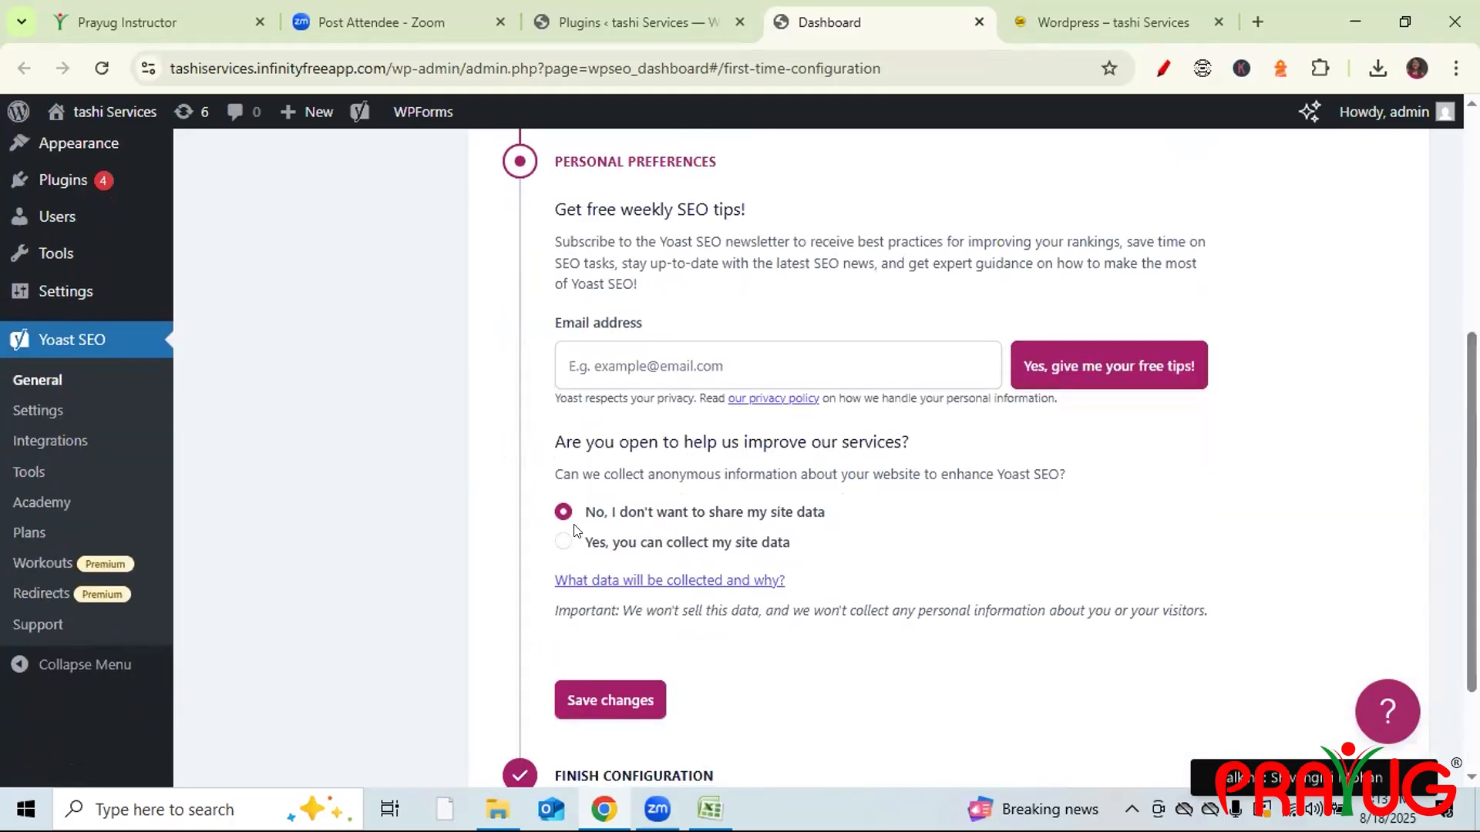
drag(584, 512, 677, 513)
drag(784, 512, 840, 514)
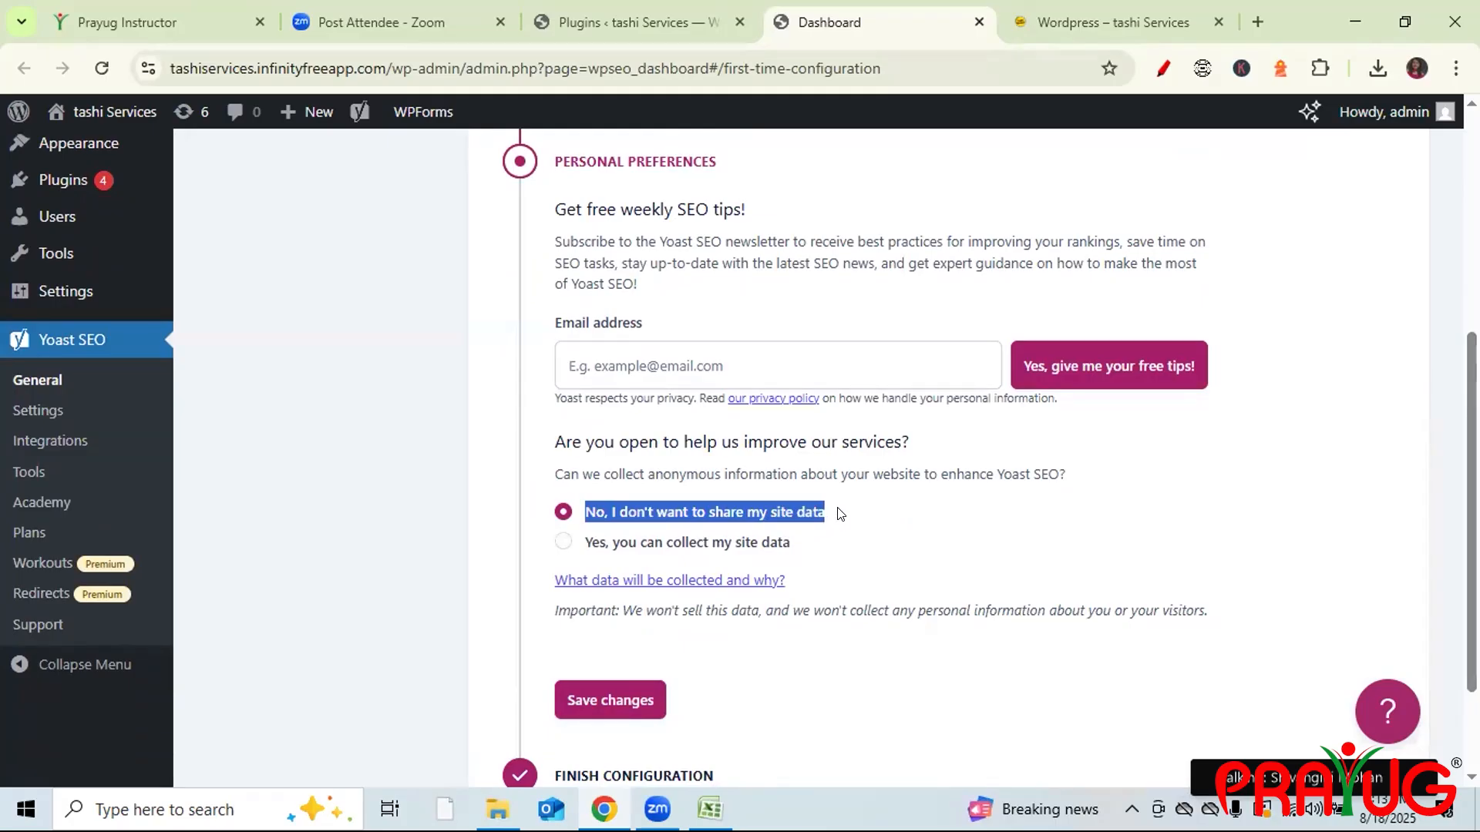
click(753, 370)
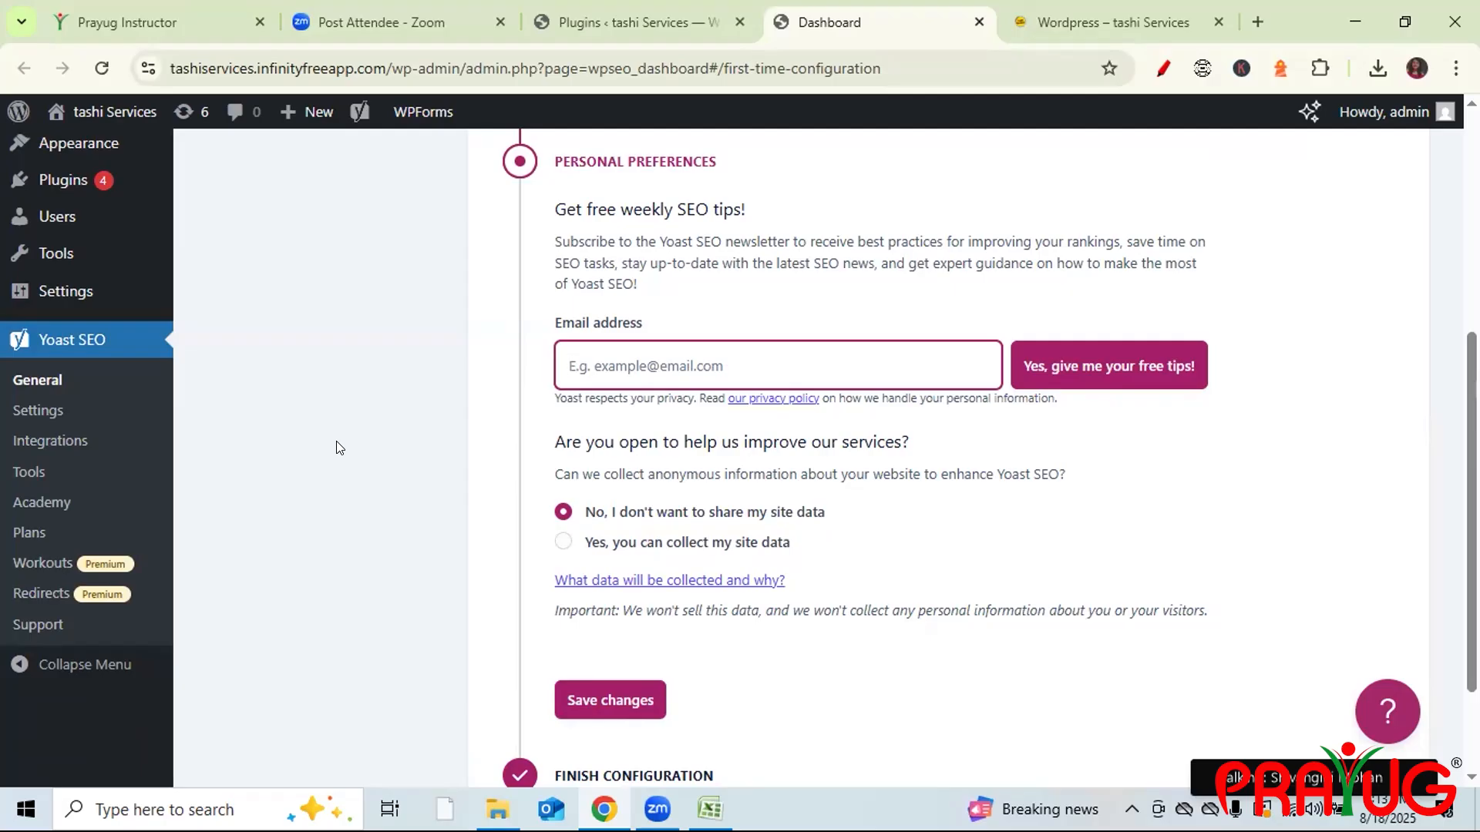
click(595, 711)
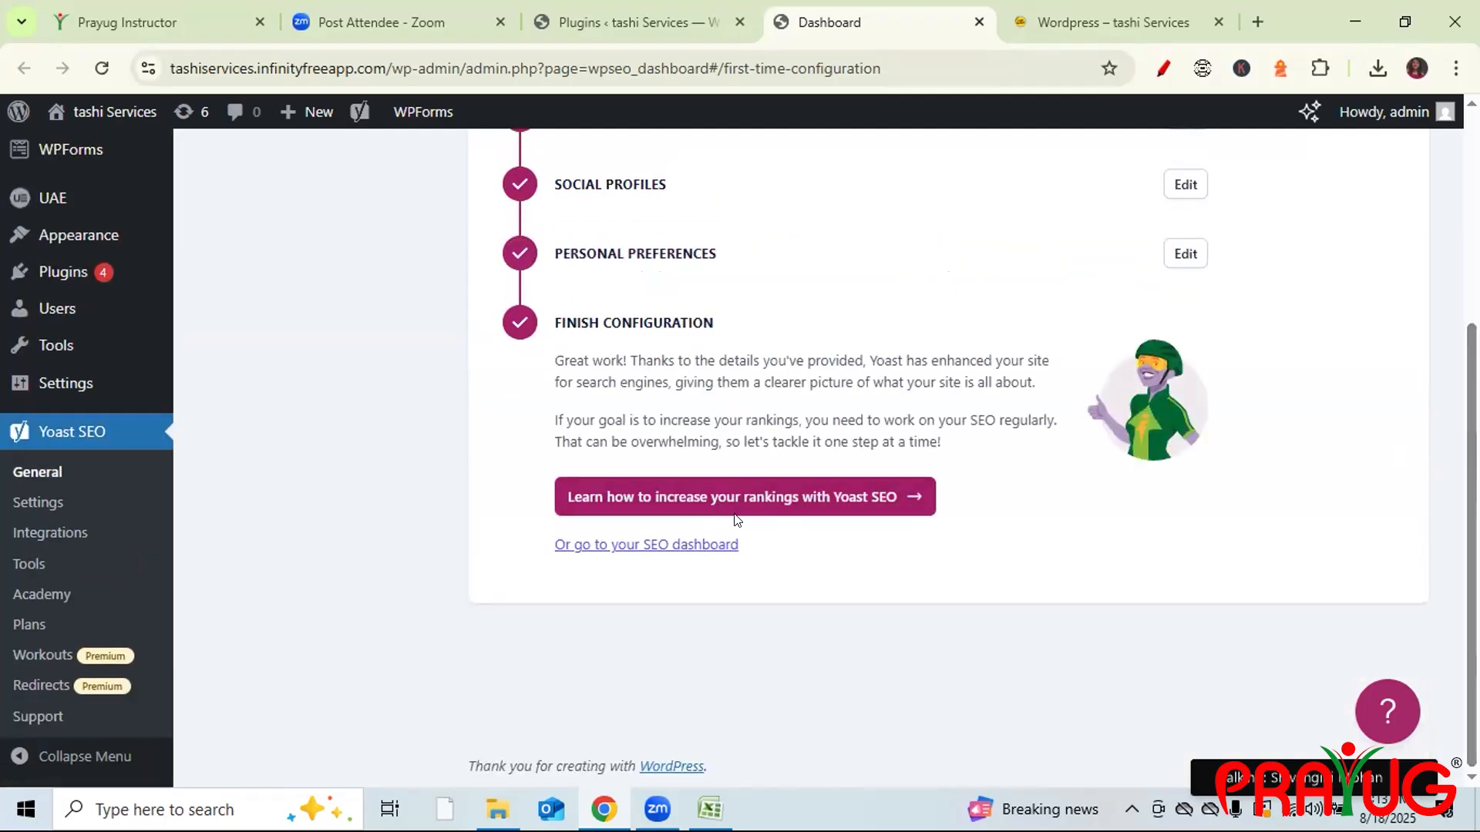
- View Yoast's page on increasing rankings, go to the SEO dashboard from the finished configuration, and close the Yoast page
click(754, 502)
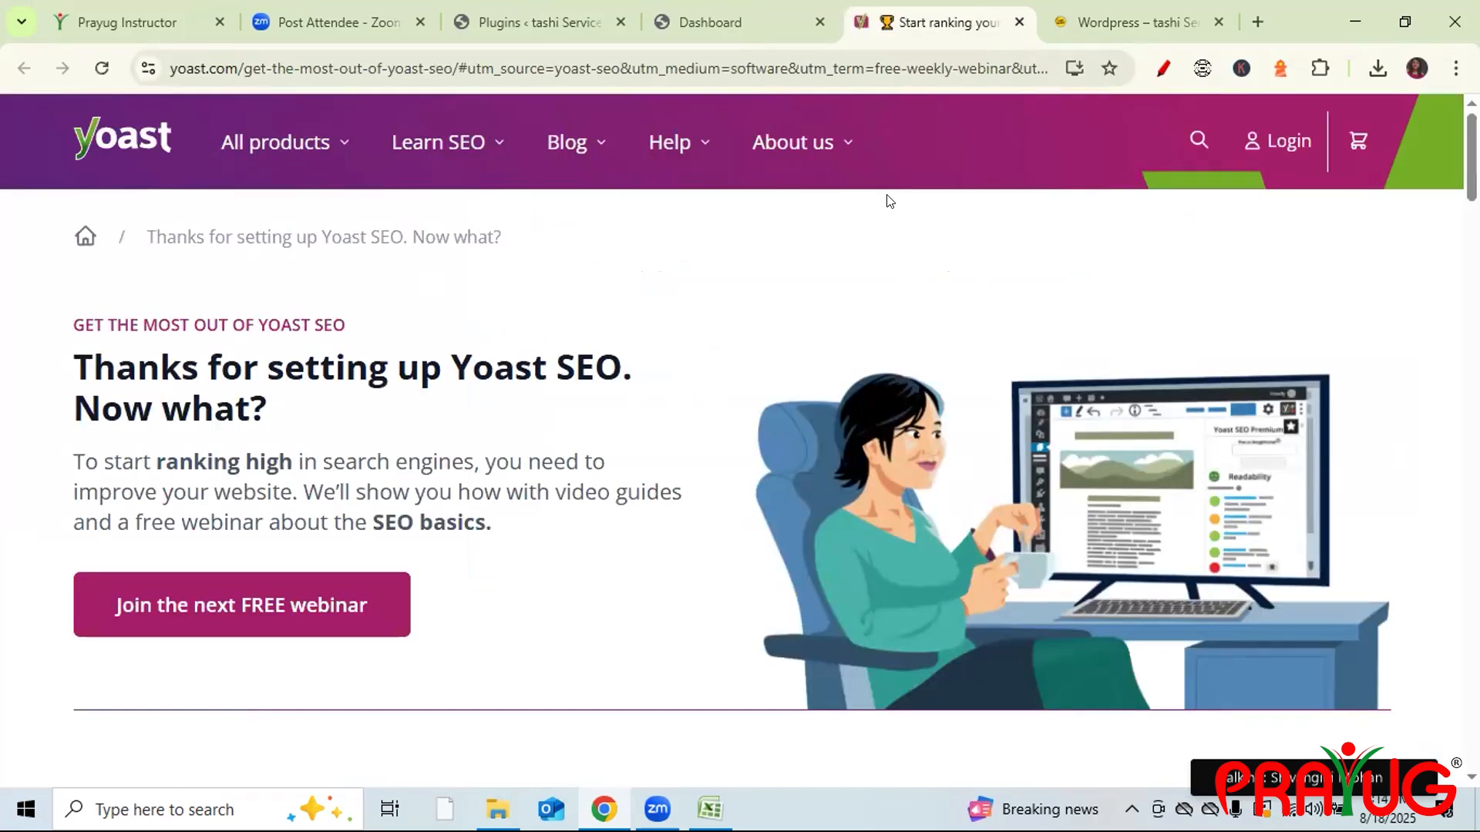
click(731, 27)
click(703, 545)
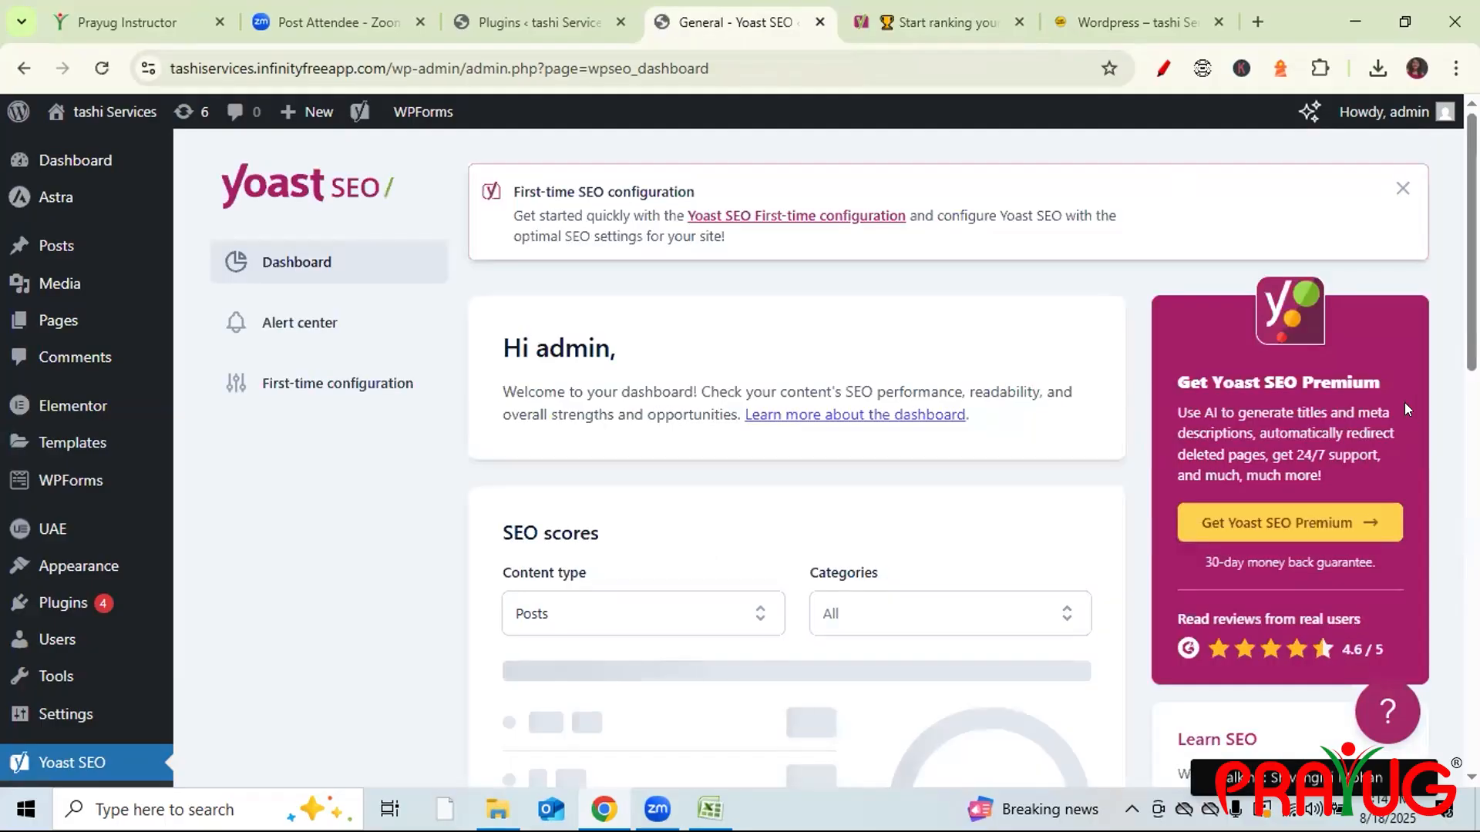
middle_click(980, 8)
- Switch to the site's Wordpress page and open it for editing with Elementor
click(876, 9)
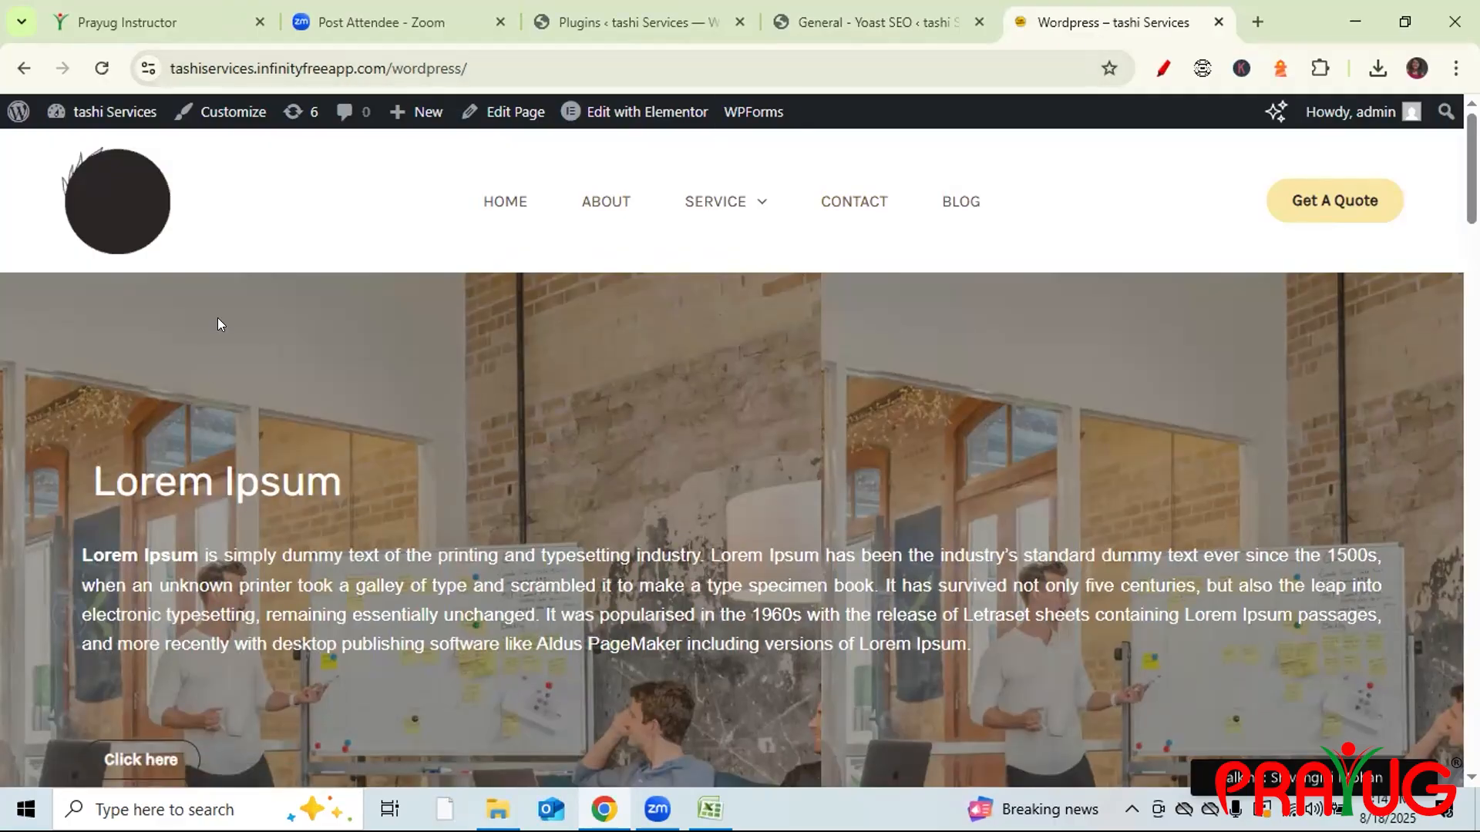
drag(472, 62, 352, 59)
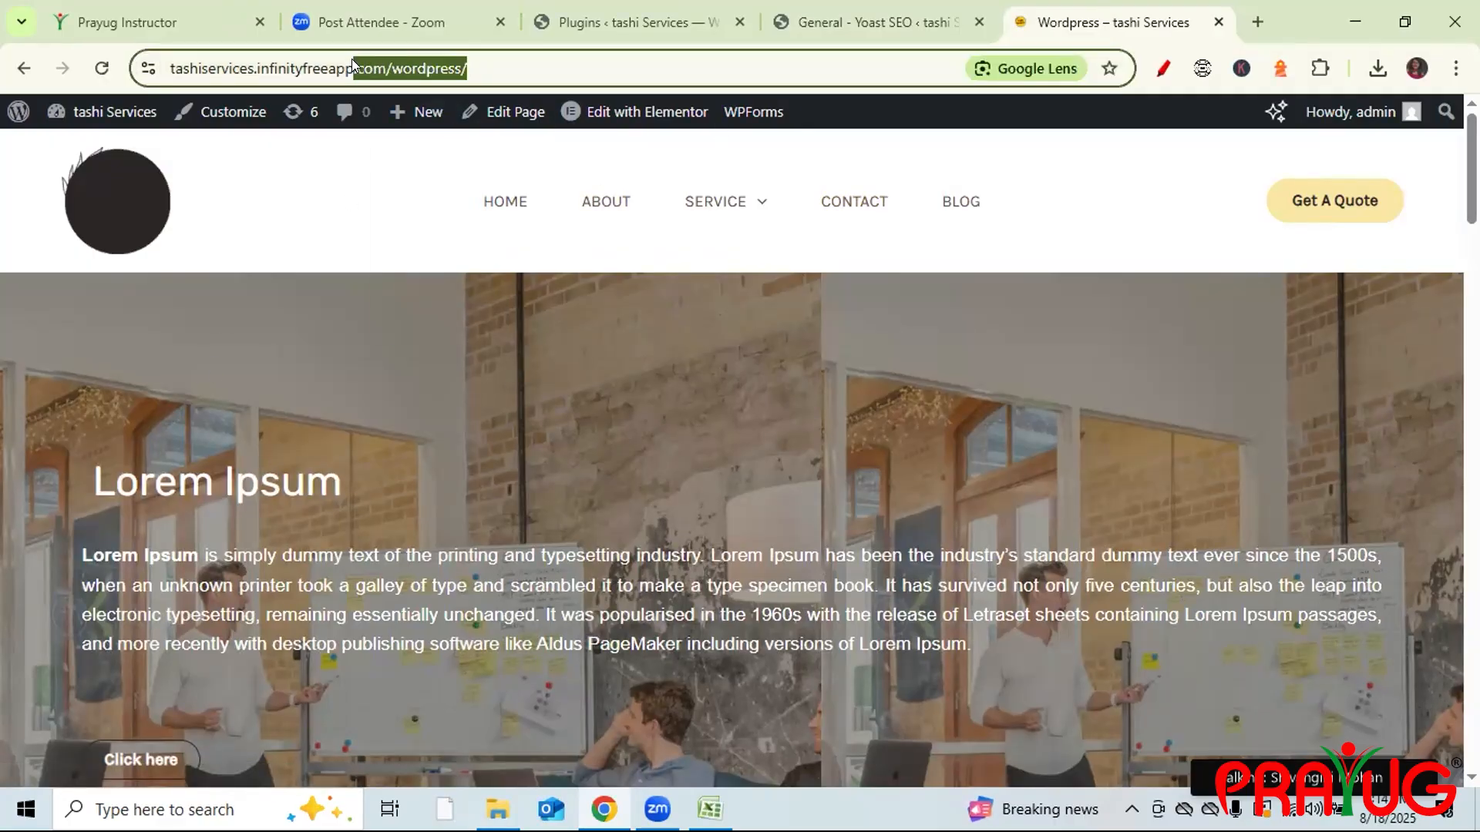
click(639, 112)
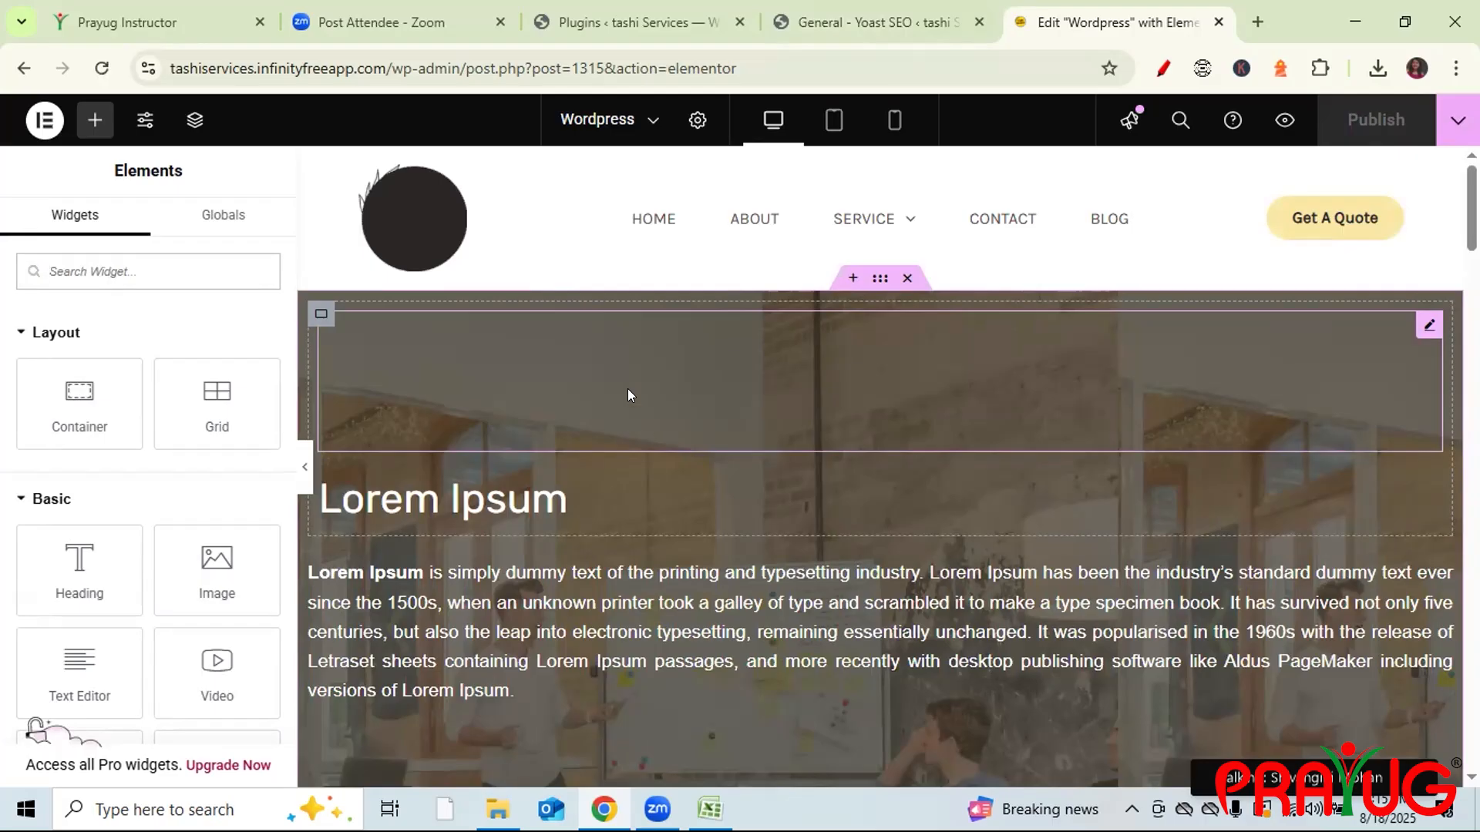
- Mark Elementor's Page Settings control with the red annotation pen and open the page settings
click(1163, 66)
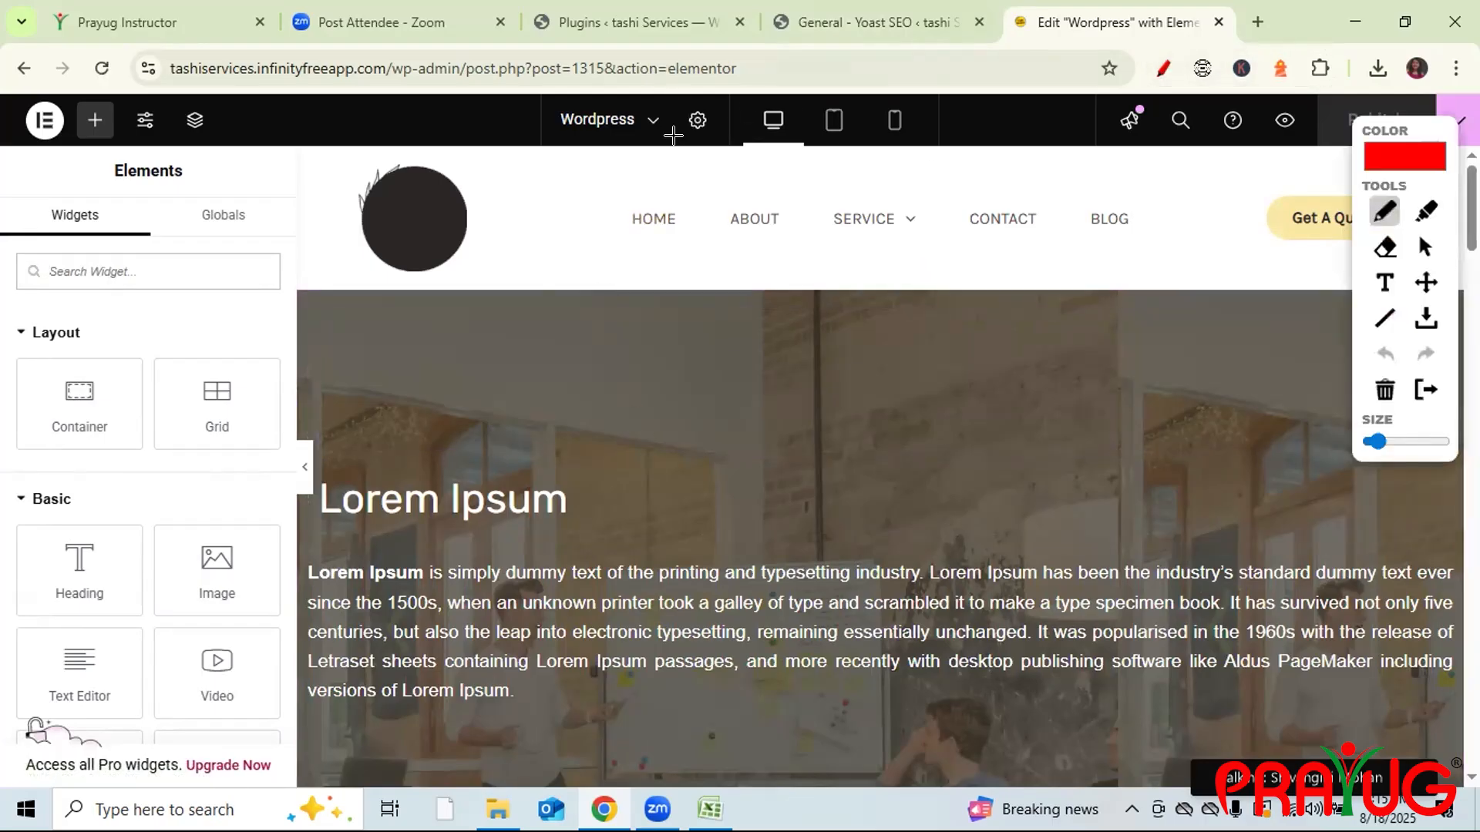
mouse_move(664, 103)
mouse_down()
mouse_move(692, 152)
mouse_move(709, 100)
mouse_up()
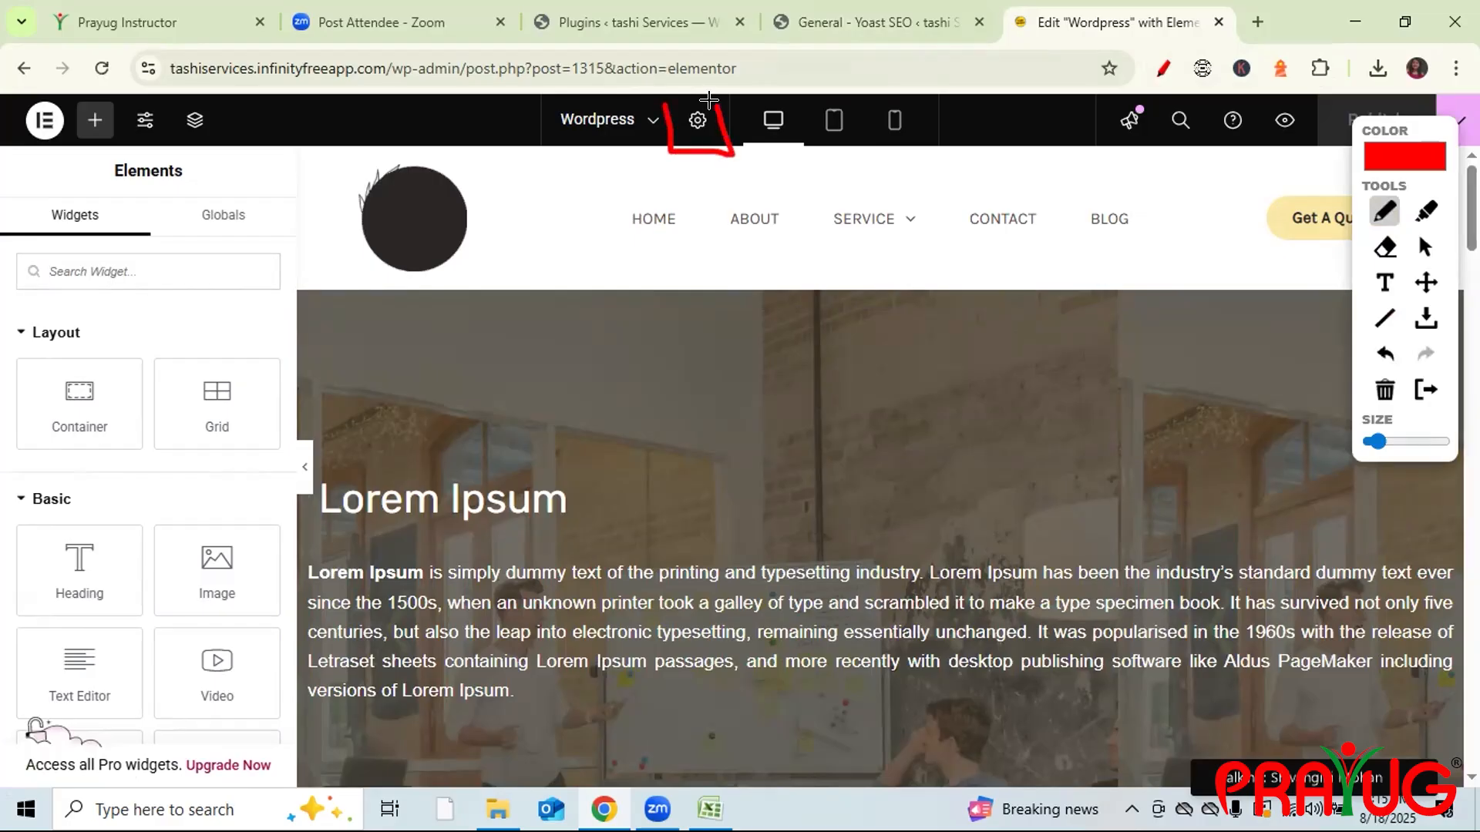
click(1425, 246)
click(692, 121)
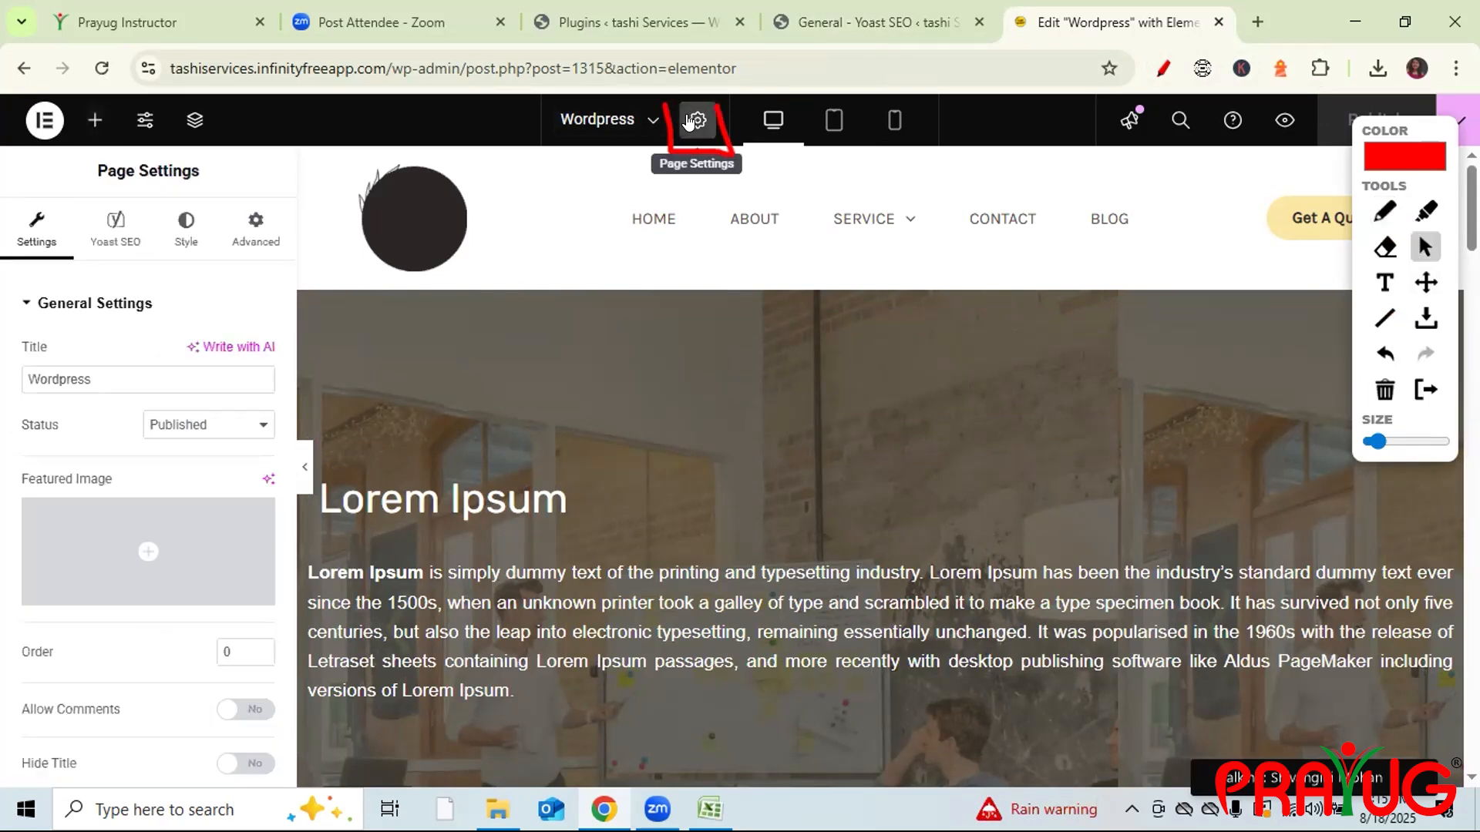
- Draw a red box around the Yoast SEO section of the page settings and open that section
click(1391, 210)
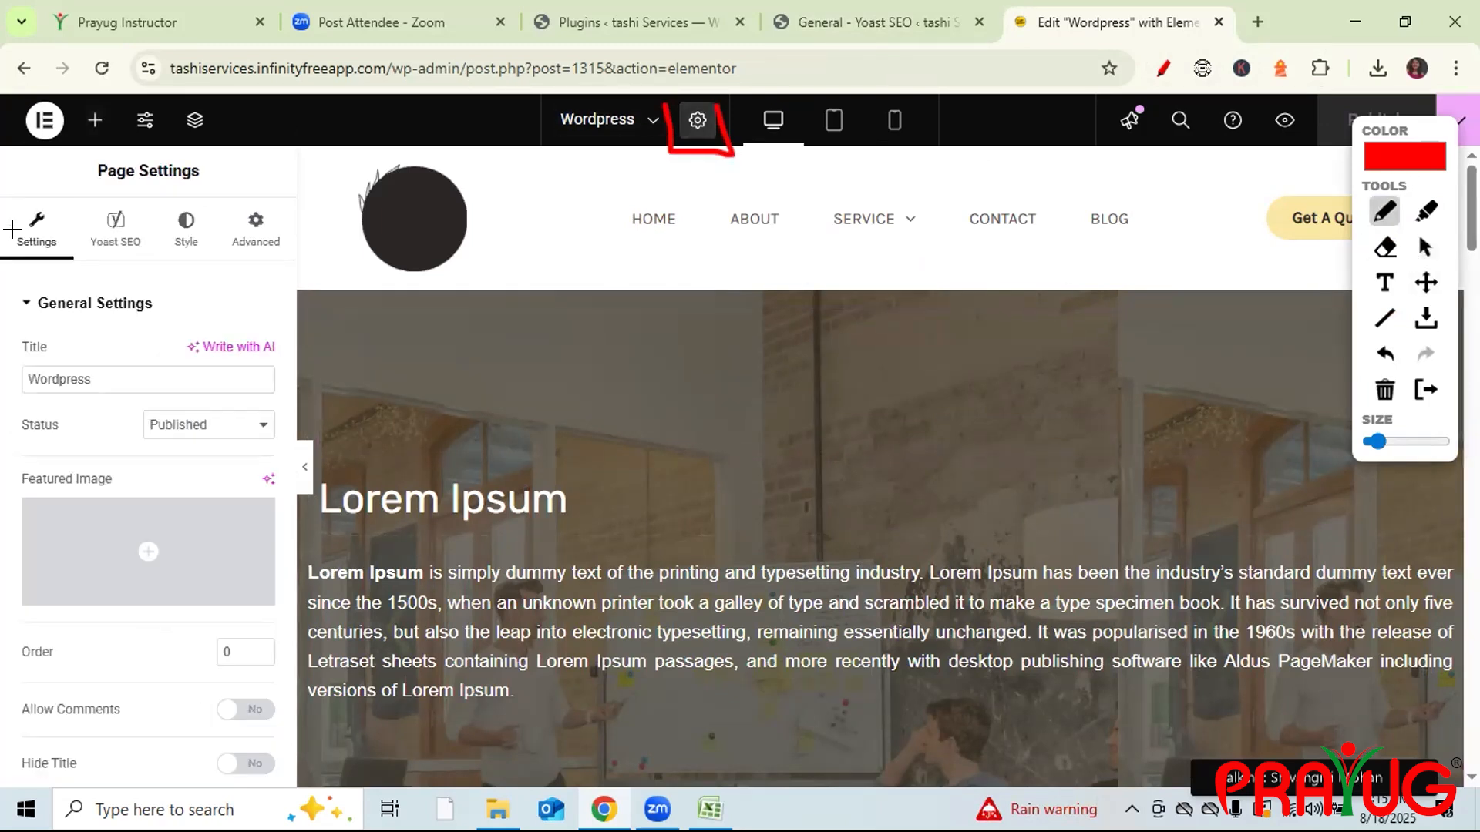
mouse_move(77, 252)
mouse_down()
mouse_move(89, 199)
mouse_move(154, 267)
mouse_move(135, 190)
mouse_move(70, 185)
mouse_up()
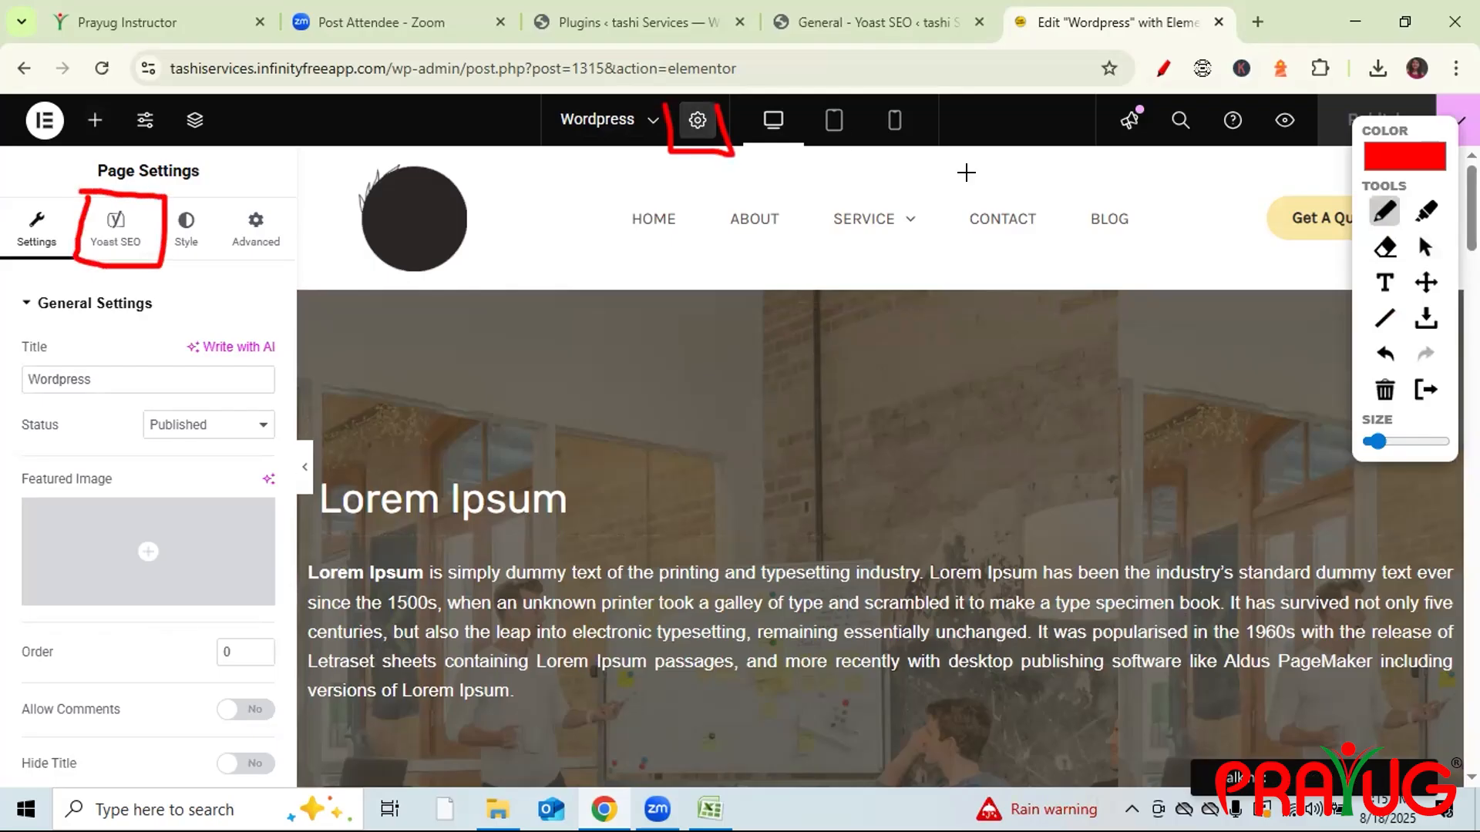
click(1418, 251)
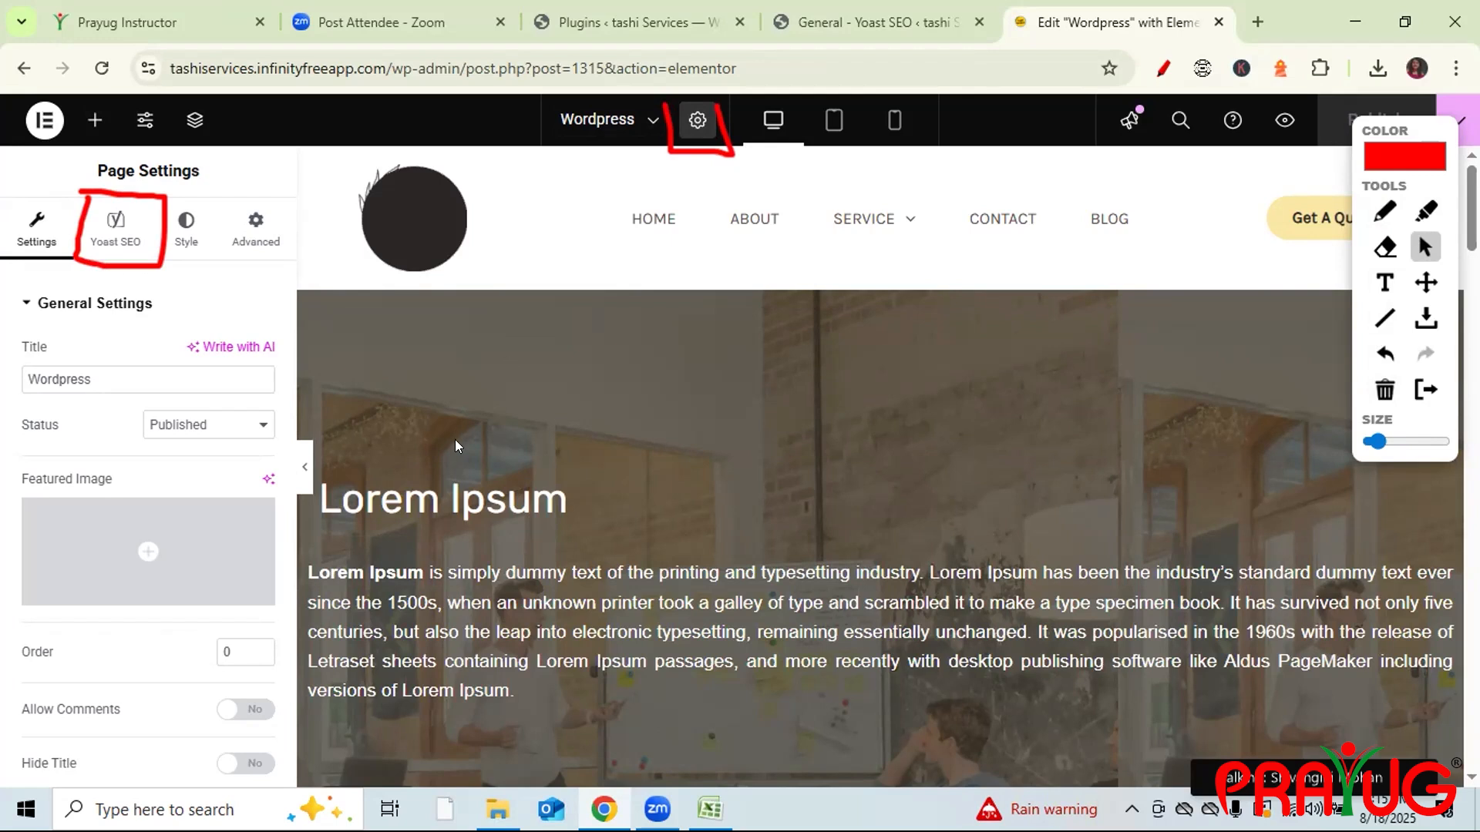
click(432, 8)
click(440, 114)
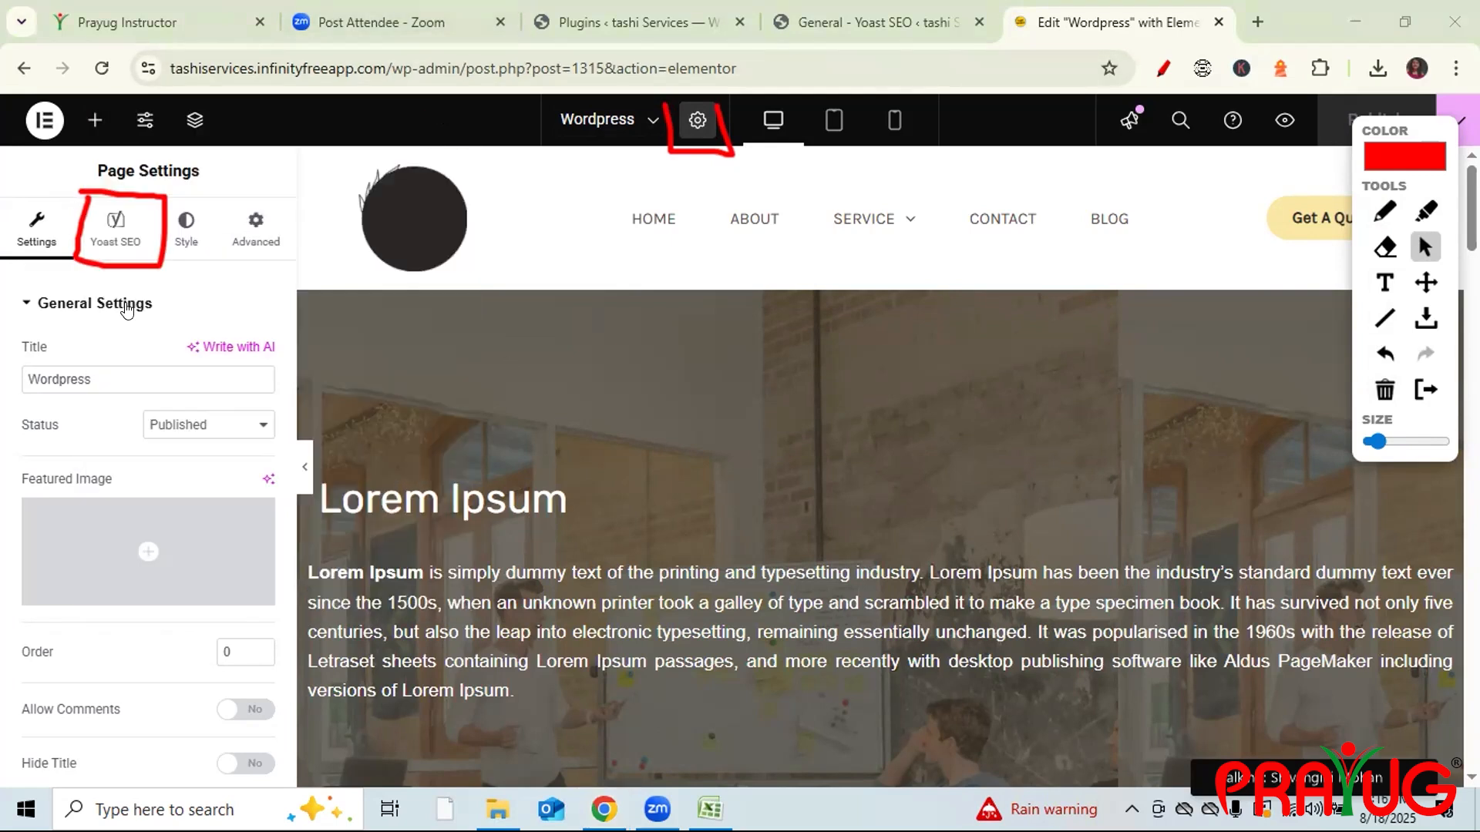
click(113, 208)
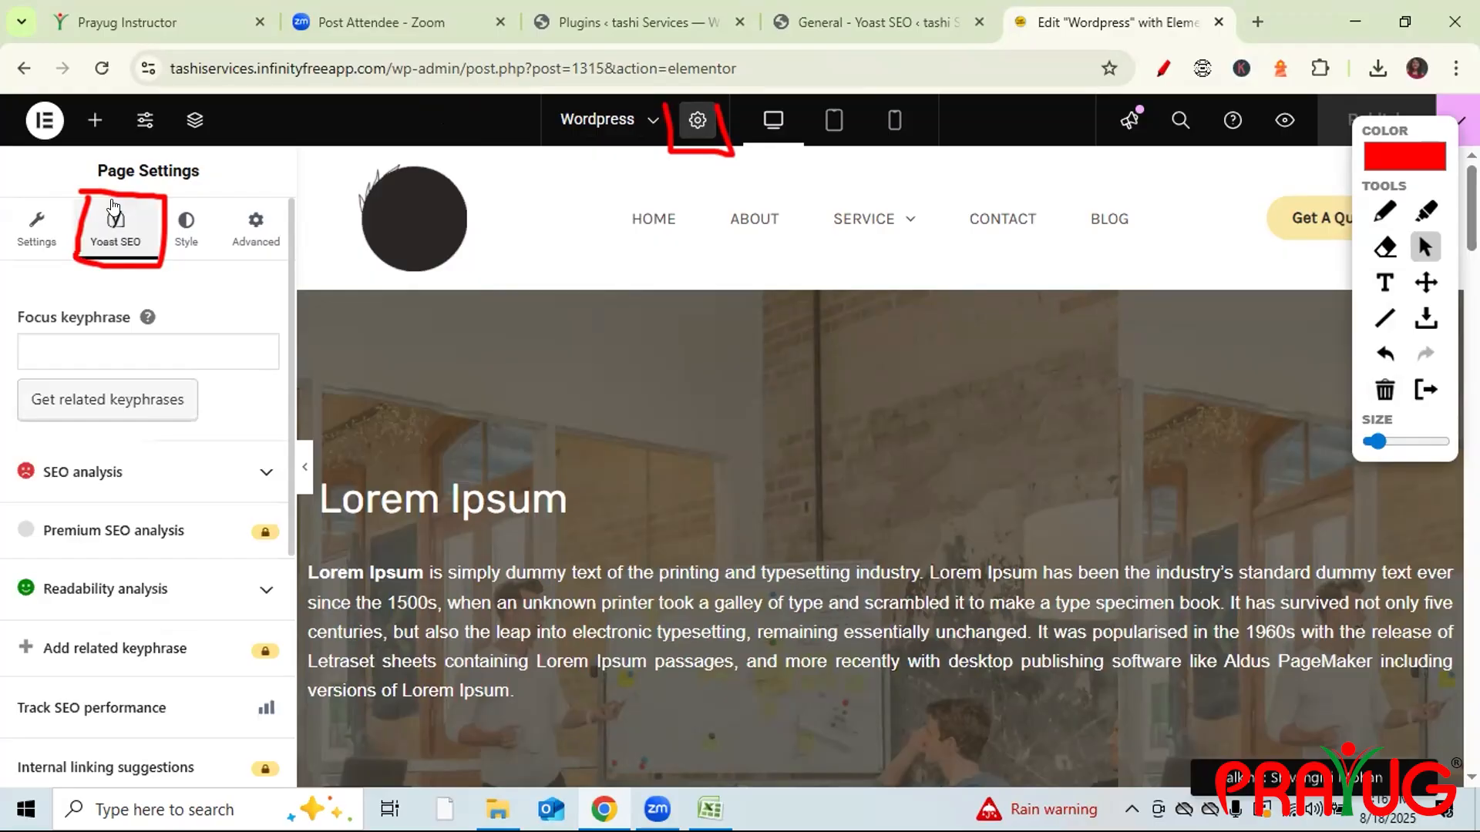
- Underline Premium SEO analysis, its lock, the Add related keyphrase lock and SEO analysis in red
click(1383, 212)
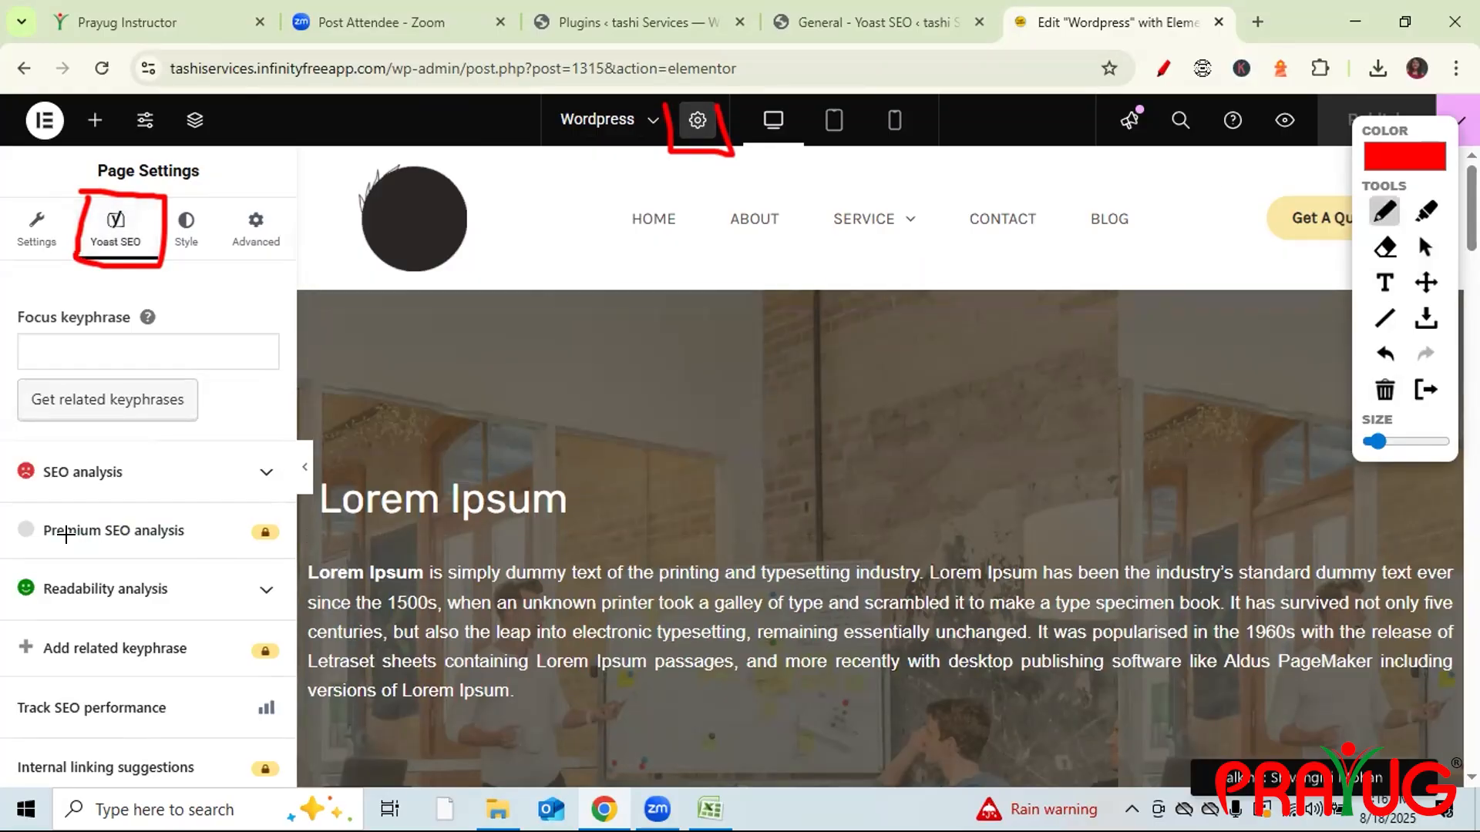
drag(71, 542, 164, 542)
drag(235, 541, 290, 541)
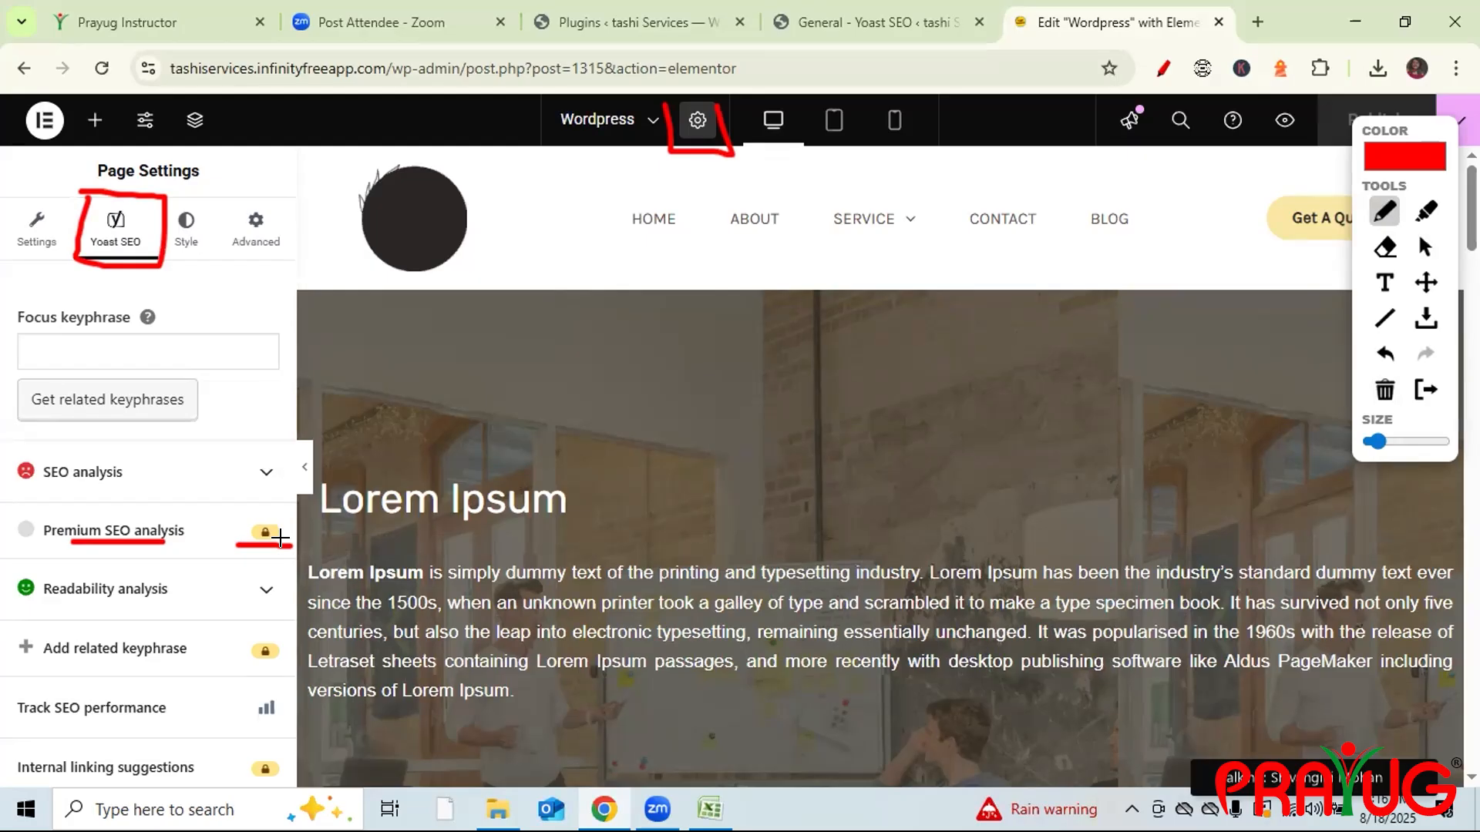
drag(257, 663, 294, 662)
drag(11, 481, 133, 488)
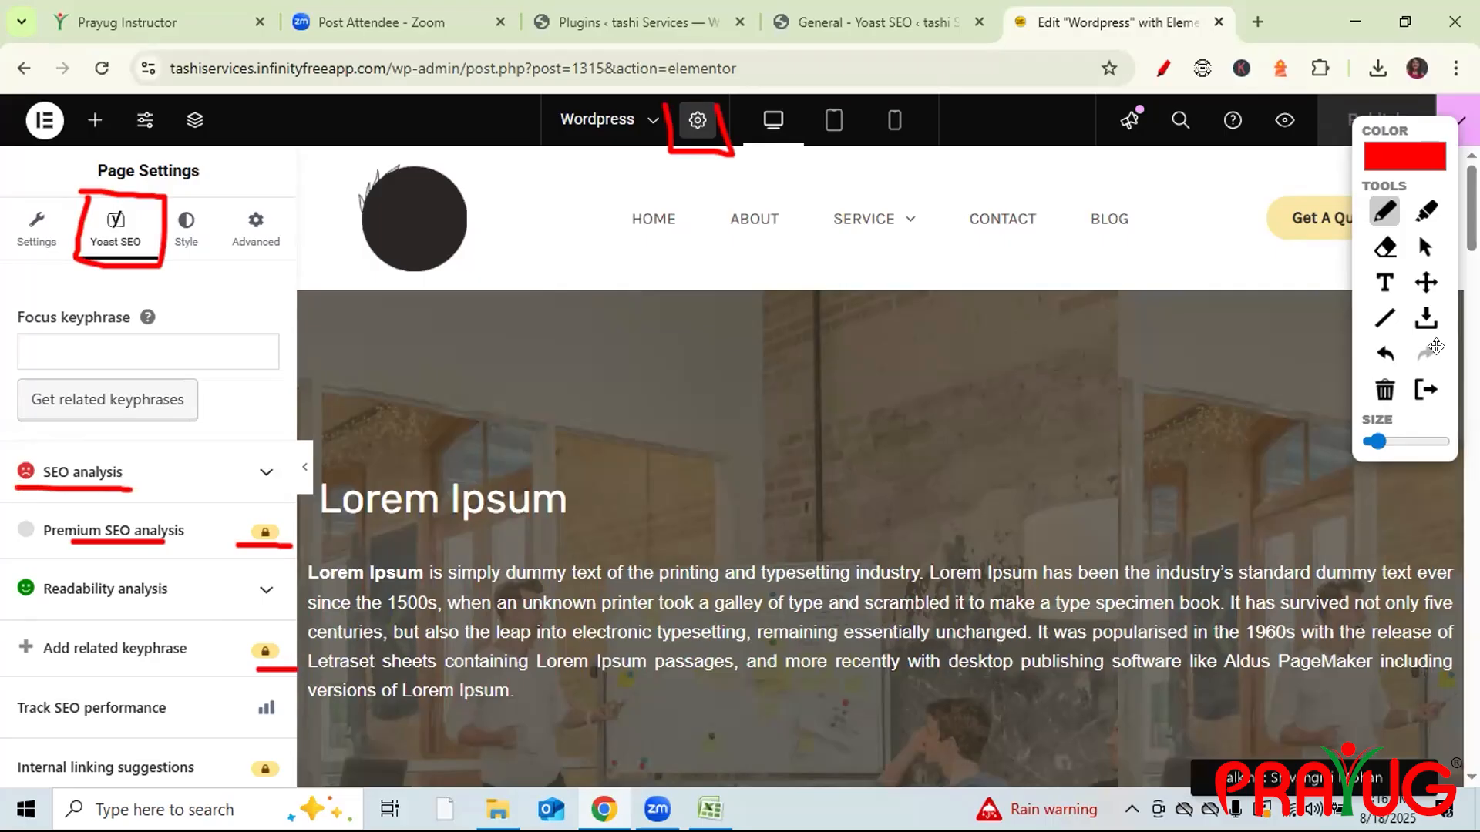
- Expand the SEO analysis for the page and clear all red annotations
click(1424, 247)
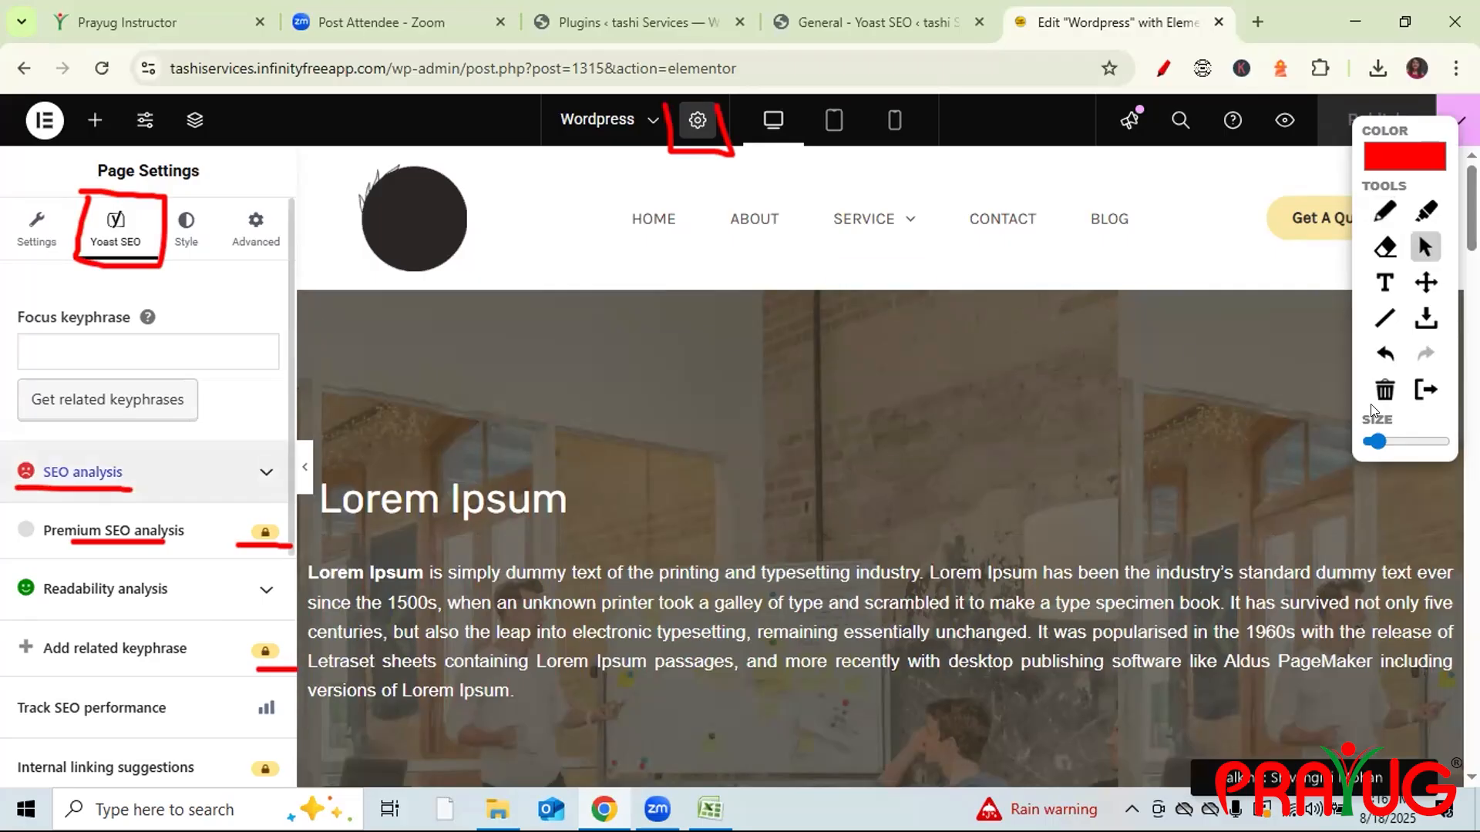
click(268, 465)
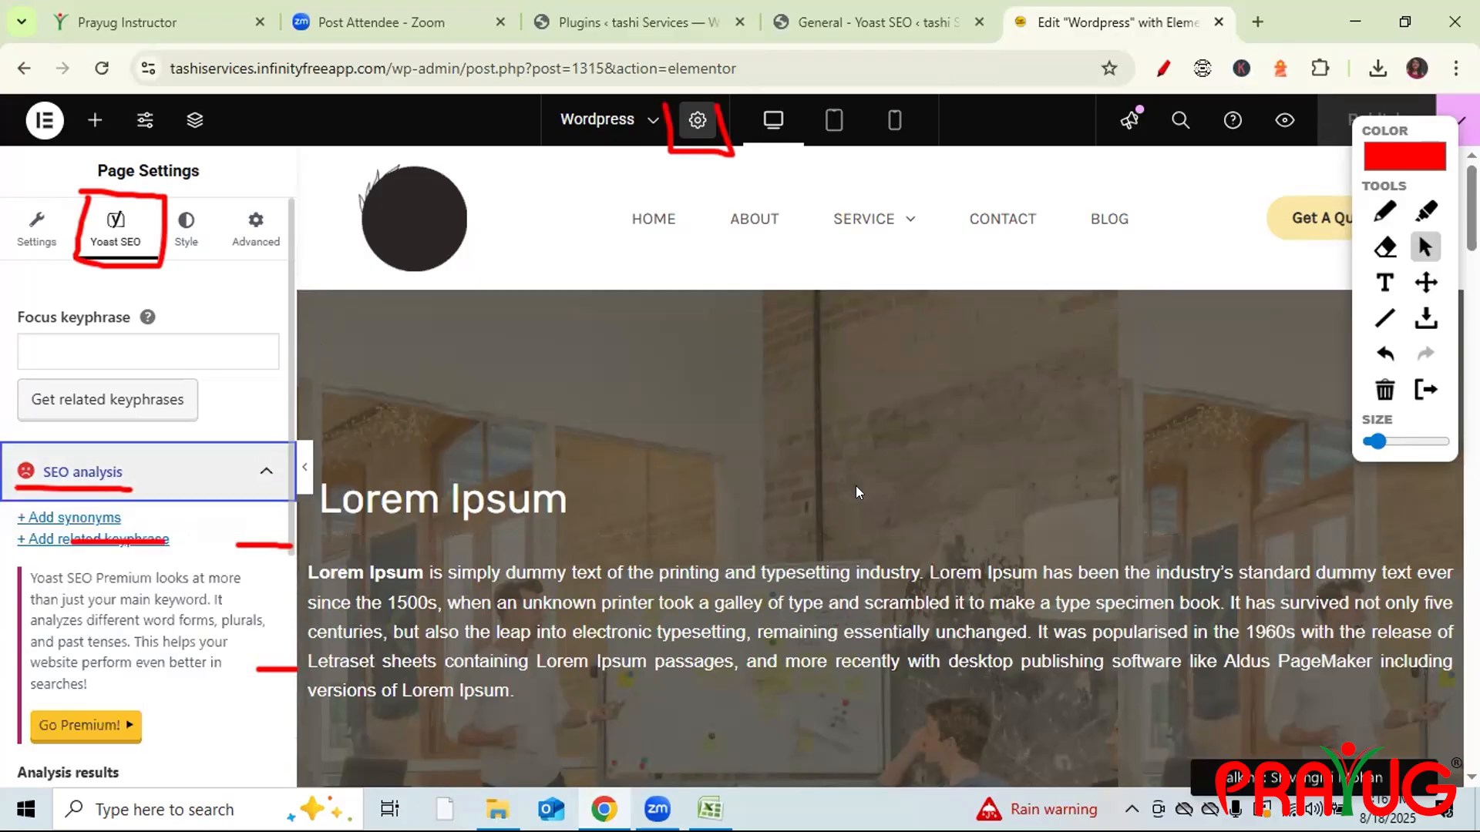
click(1384, 391)
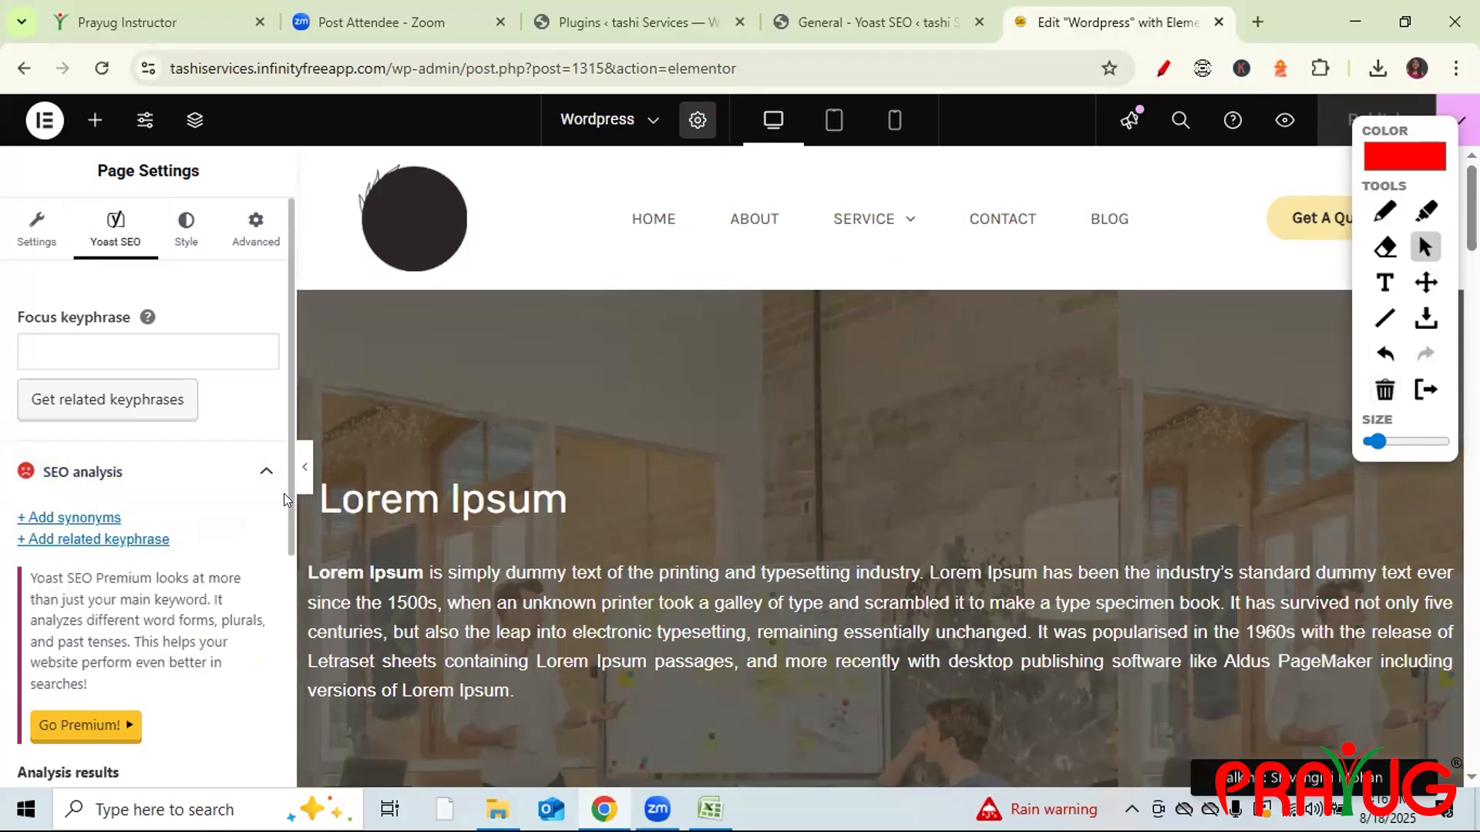
- Read through the SEO analysis results, examining the problems from keyphrase distribution to text length and the good results
scroll(273, 655, down, 4)
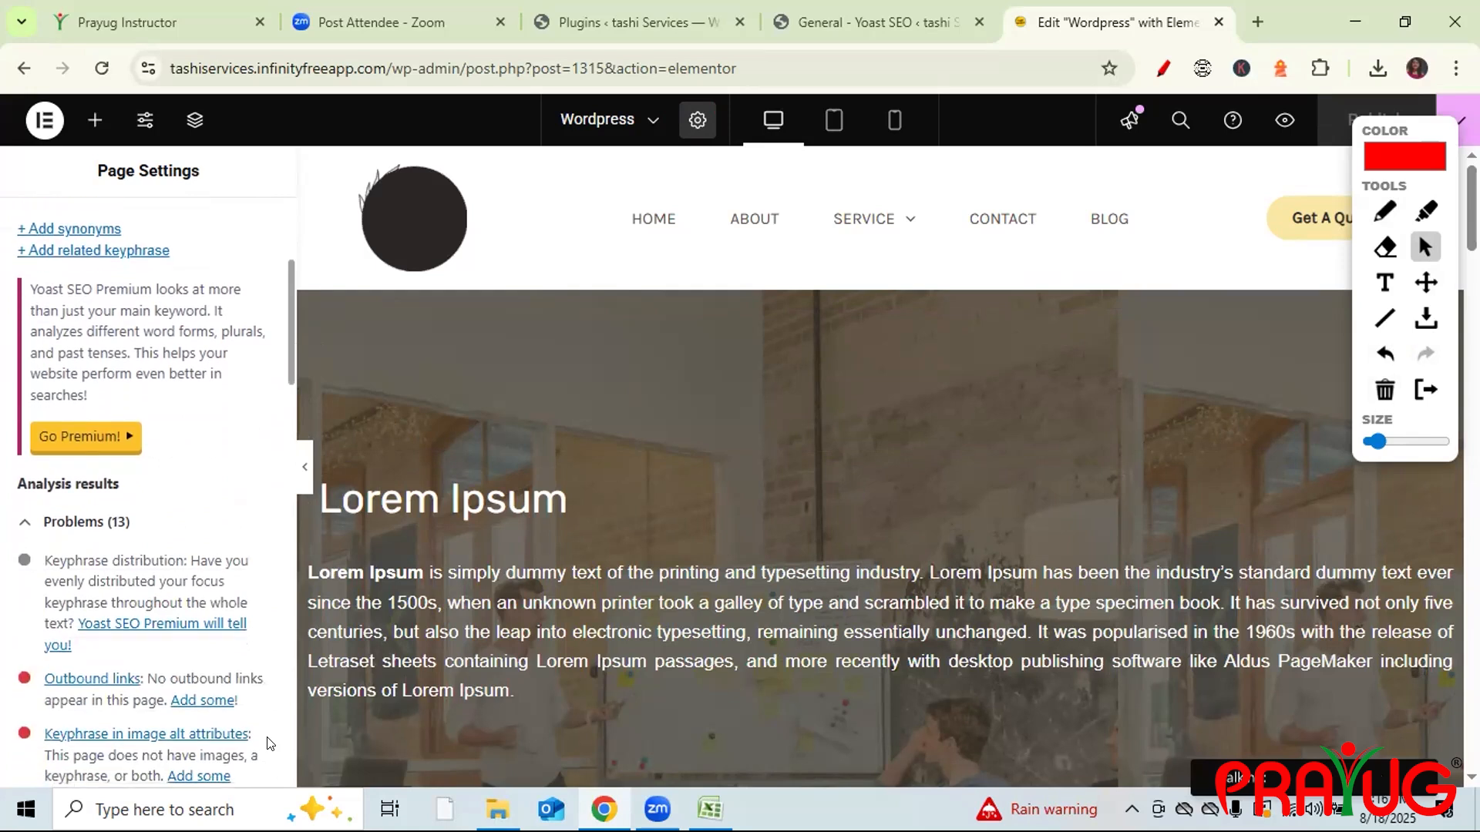
scroll(266, 497, down, 2)
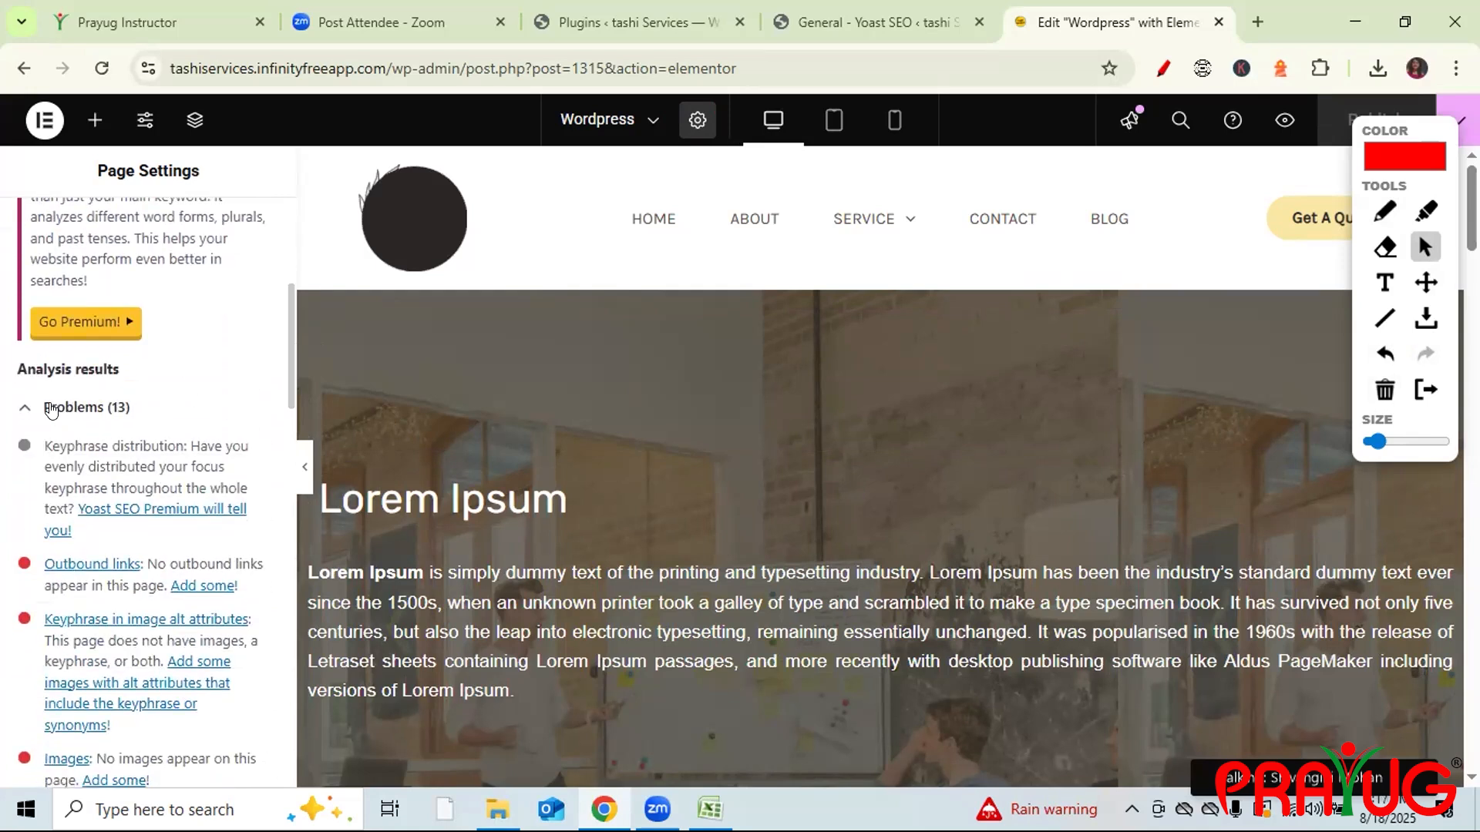
click(115, 413)
click(143, 416)
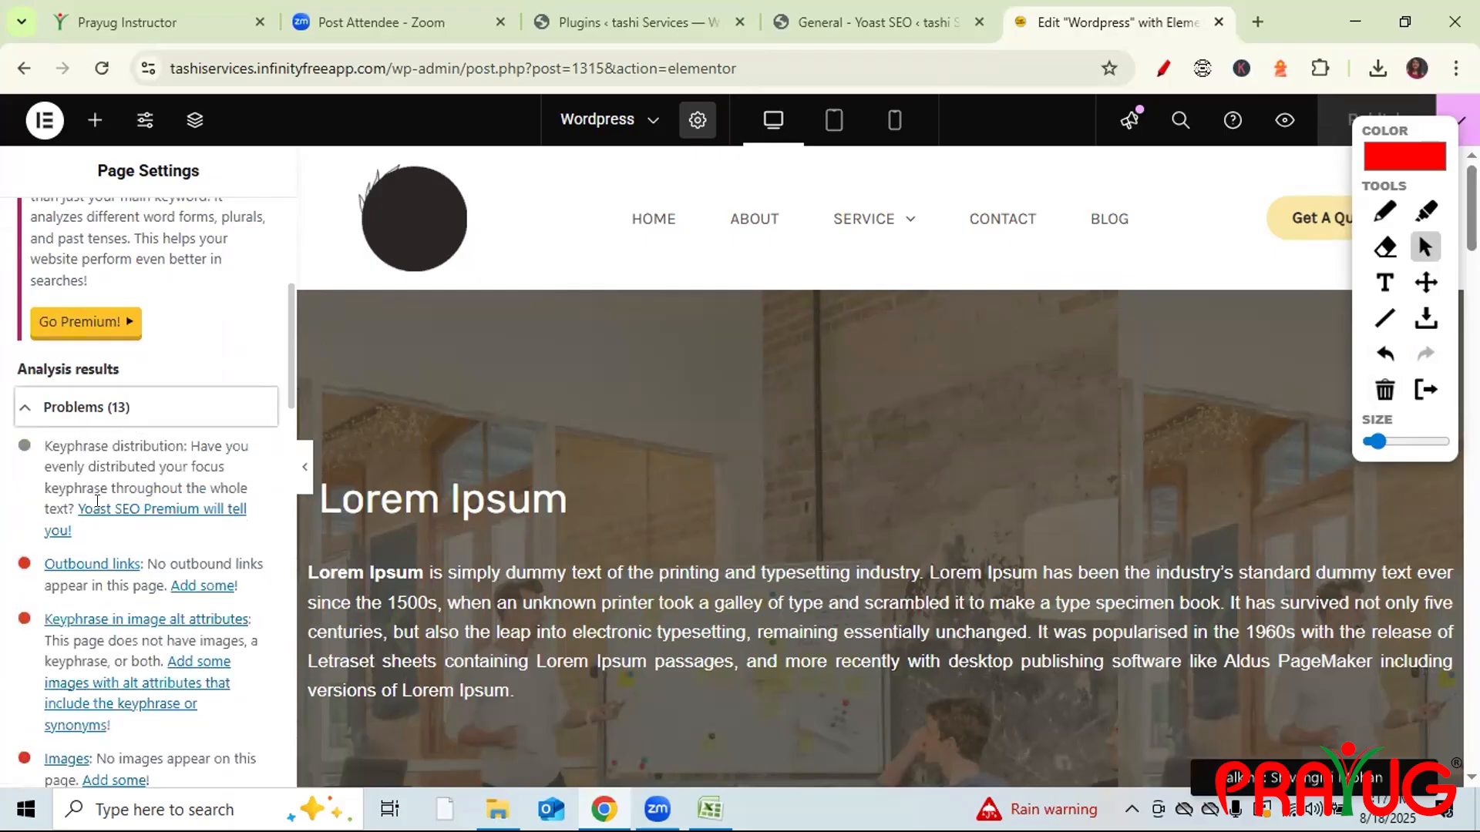
drag(60, 447, 171, 460)
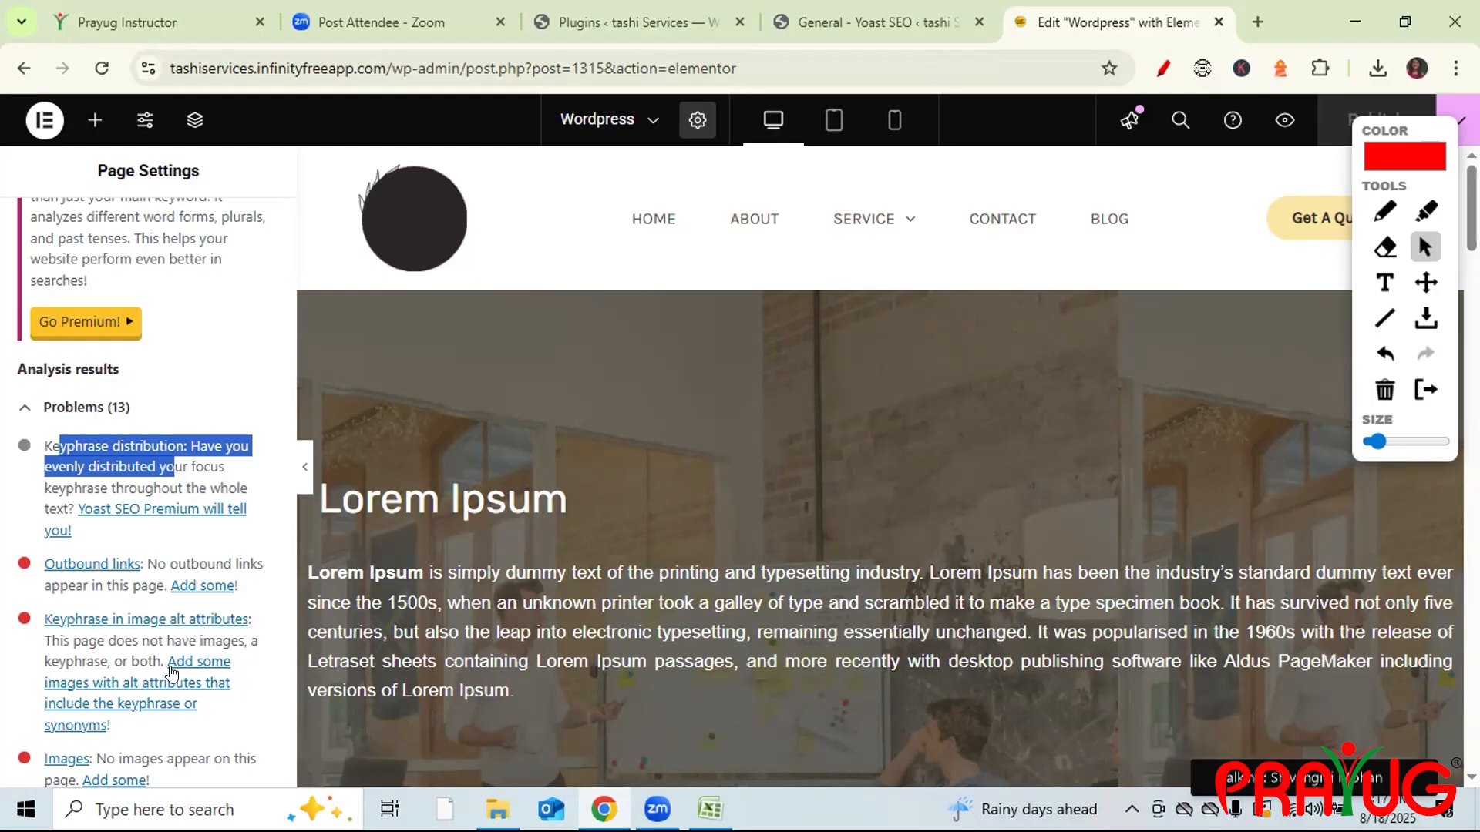
drag(74, 641, 226, 638)
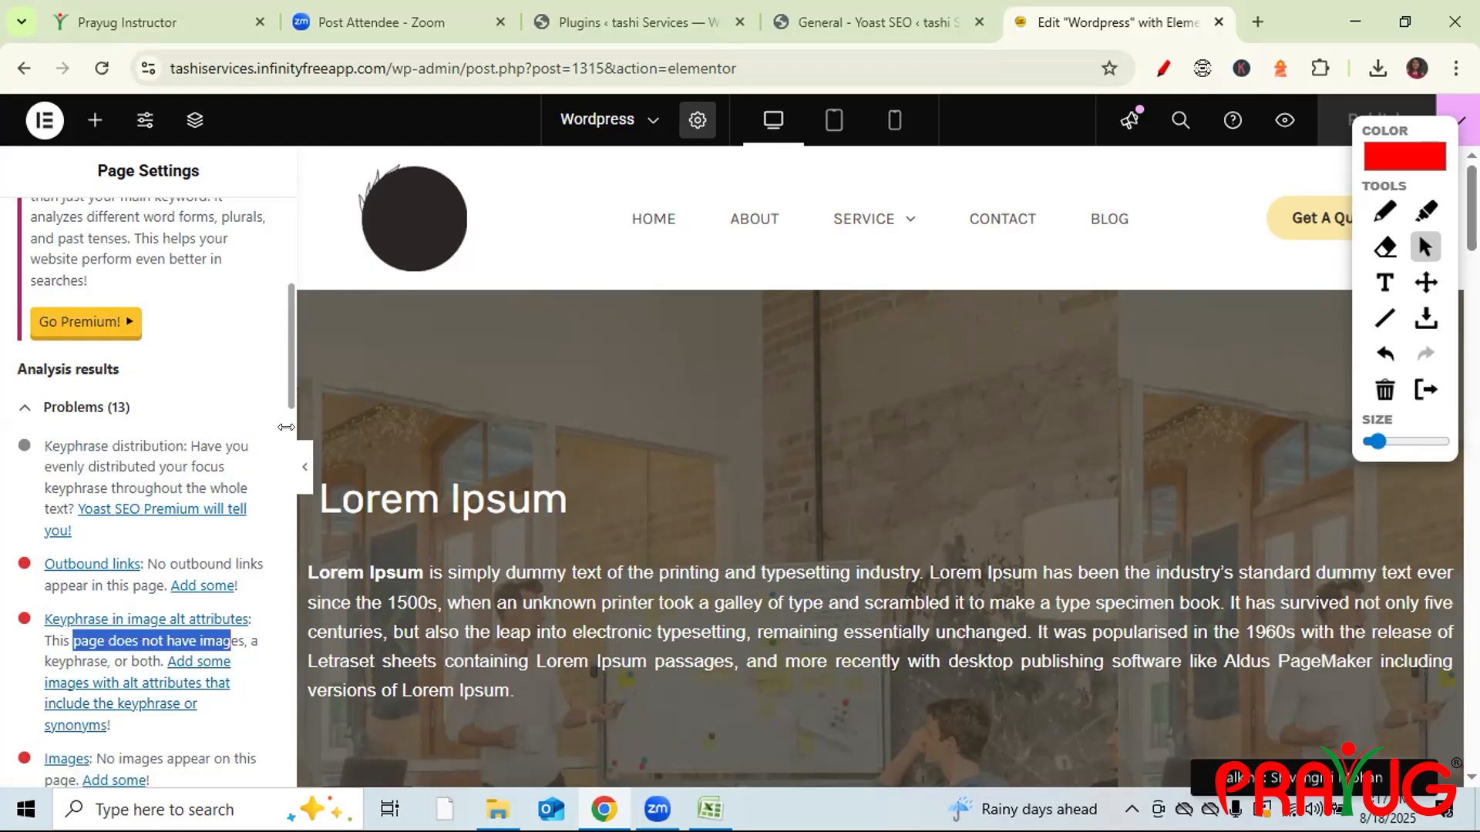
scroll(286, 441, down, 4)
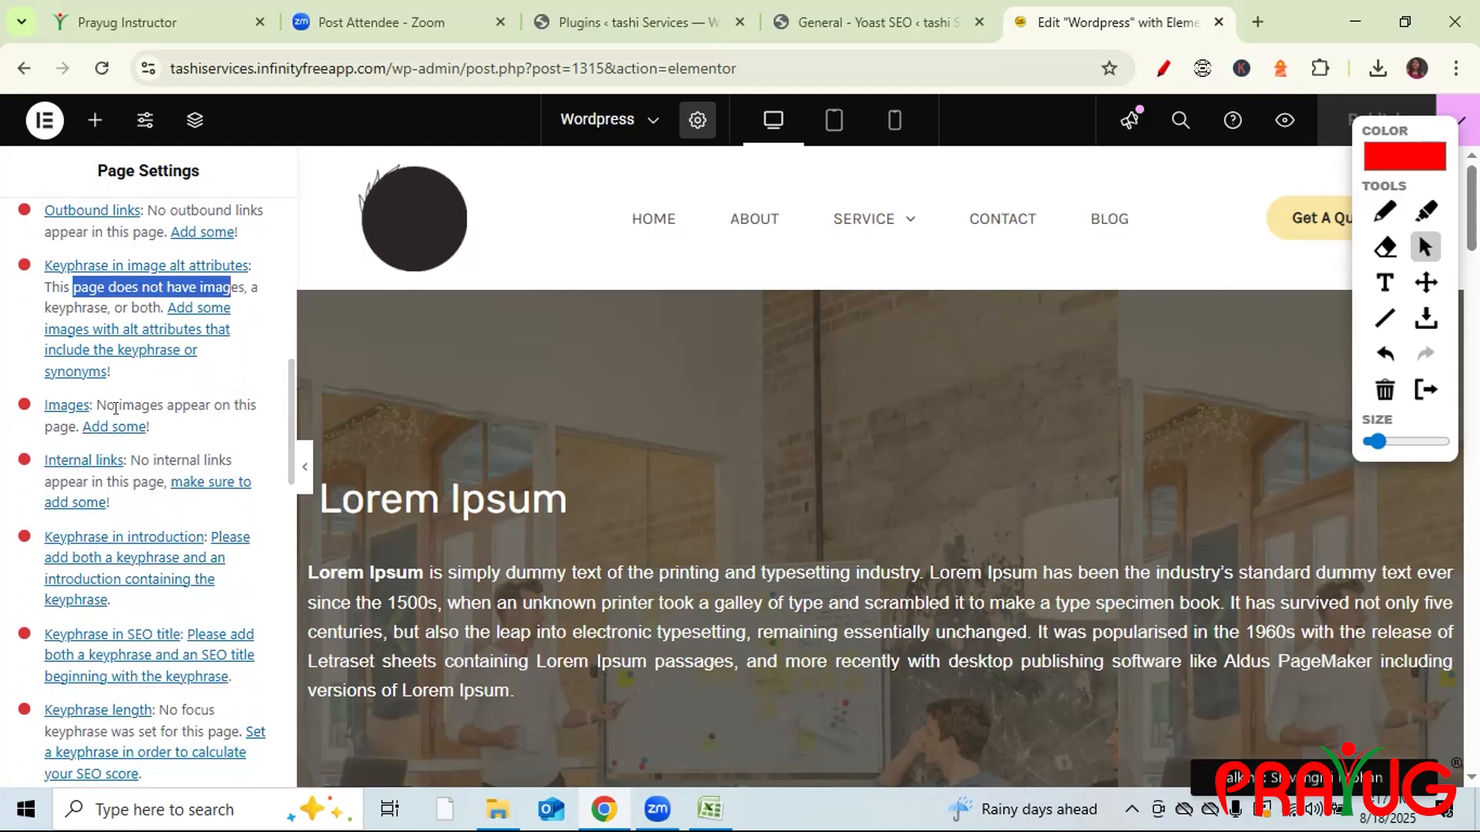
drag(117, 404, 218, 433)
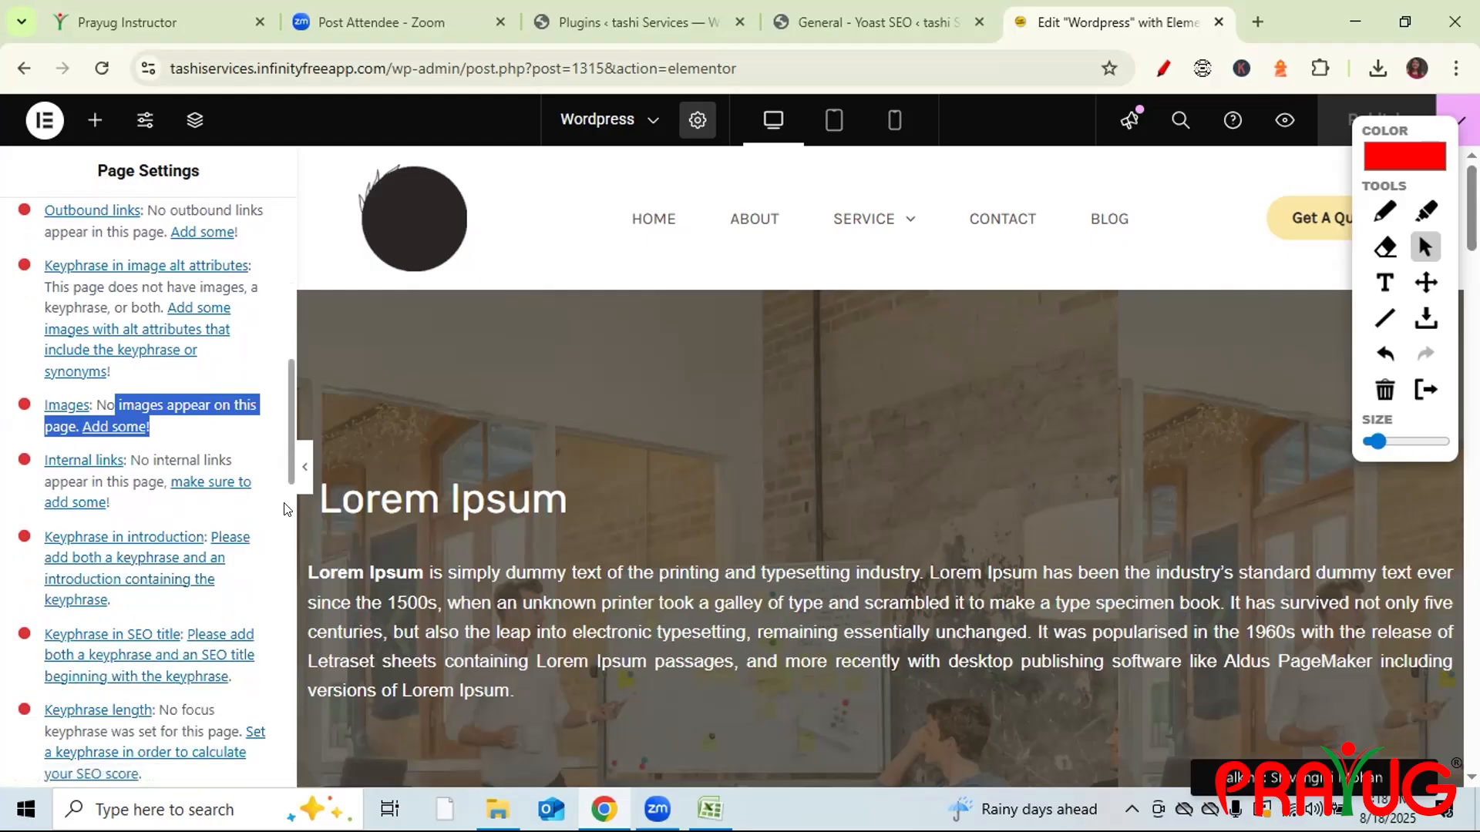
scroll(287, 532, down, 3)
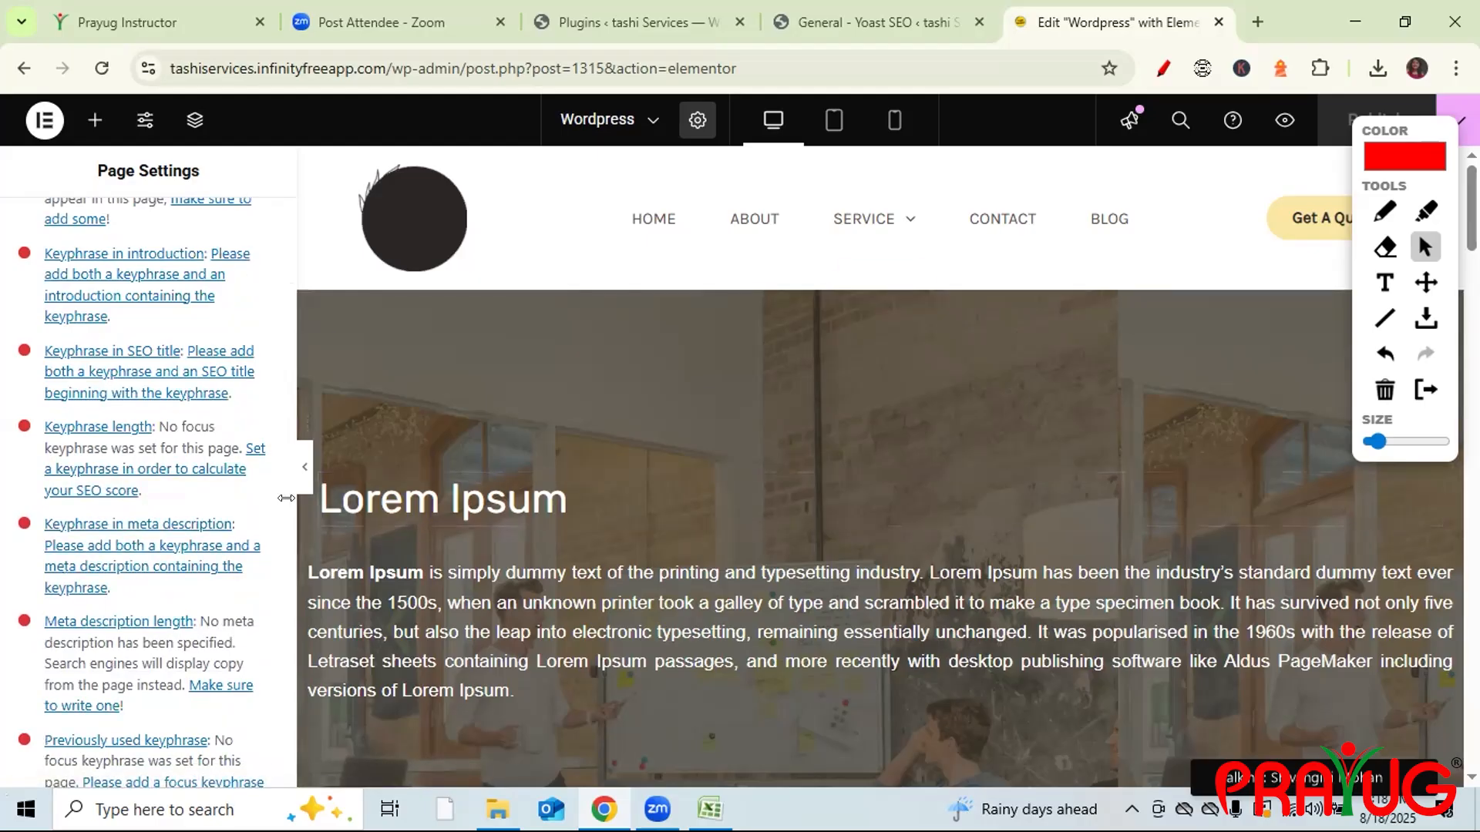
scroll(284, 576, down, 5)
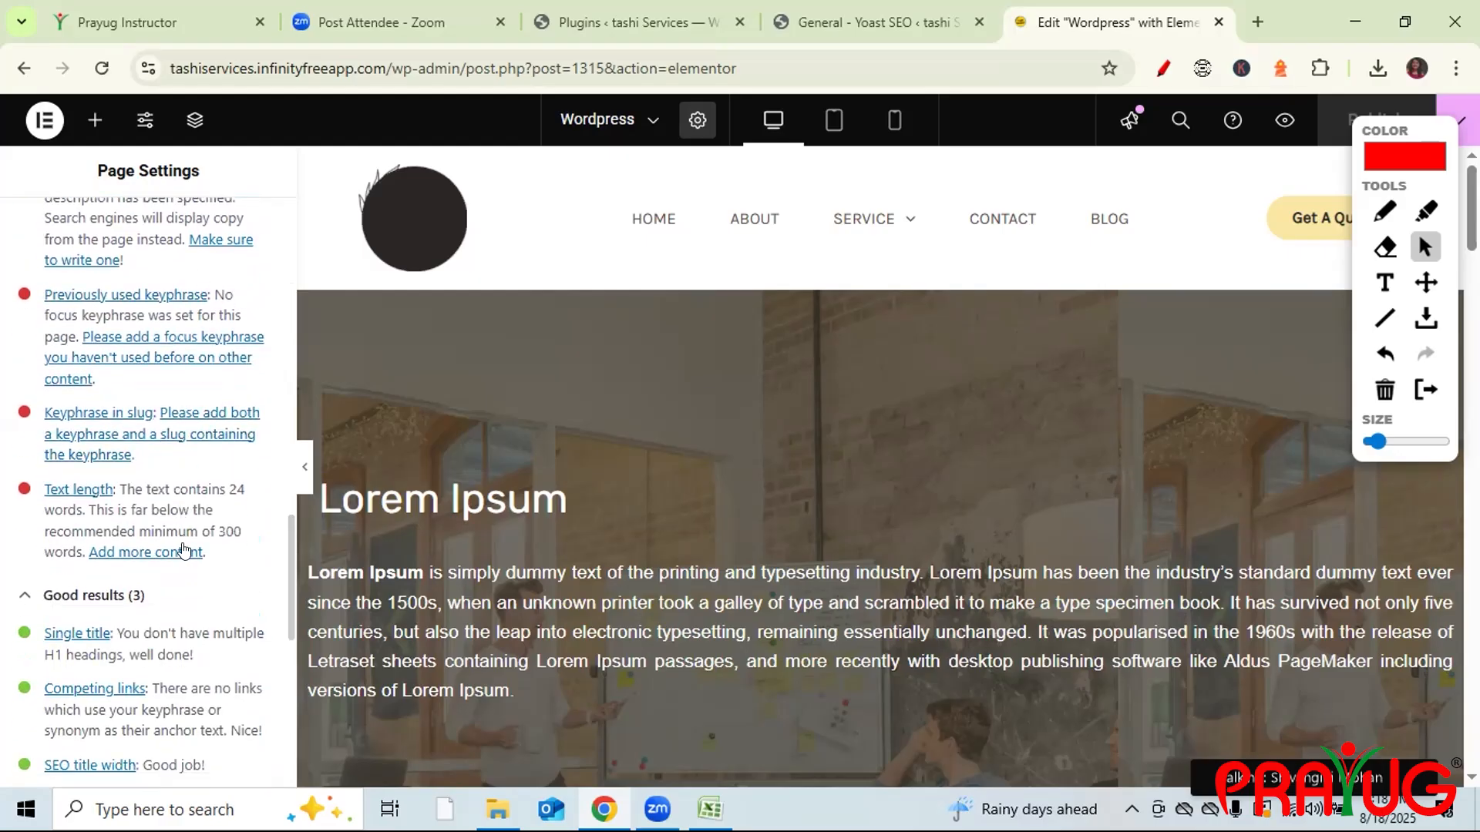
drag(199, 529, 83, 564)
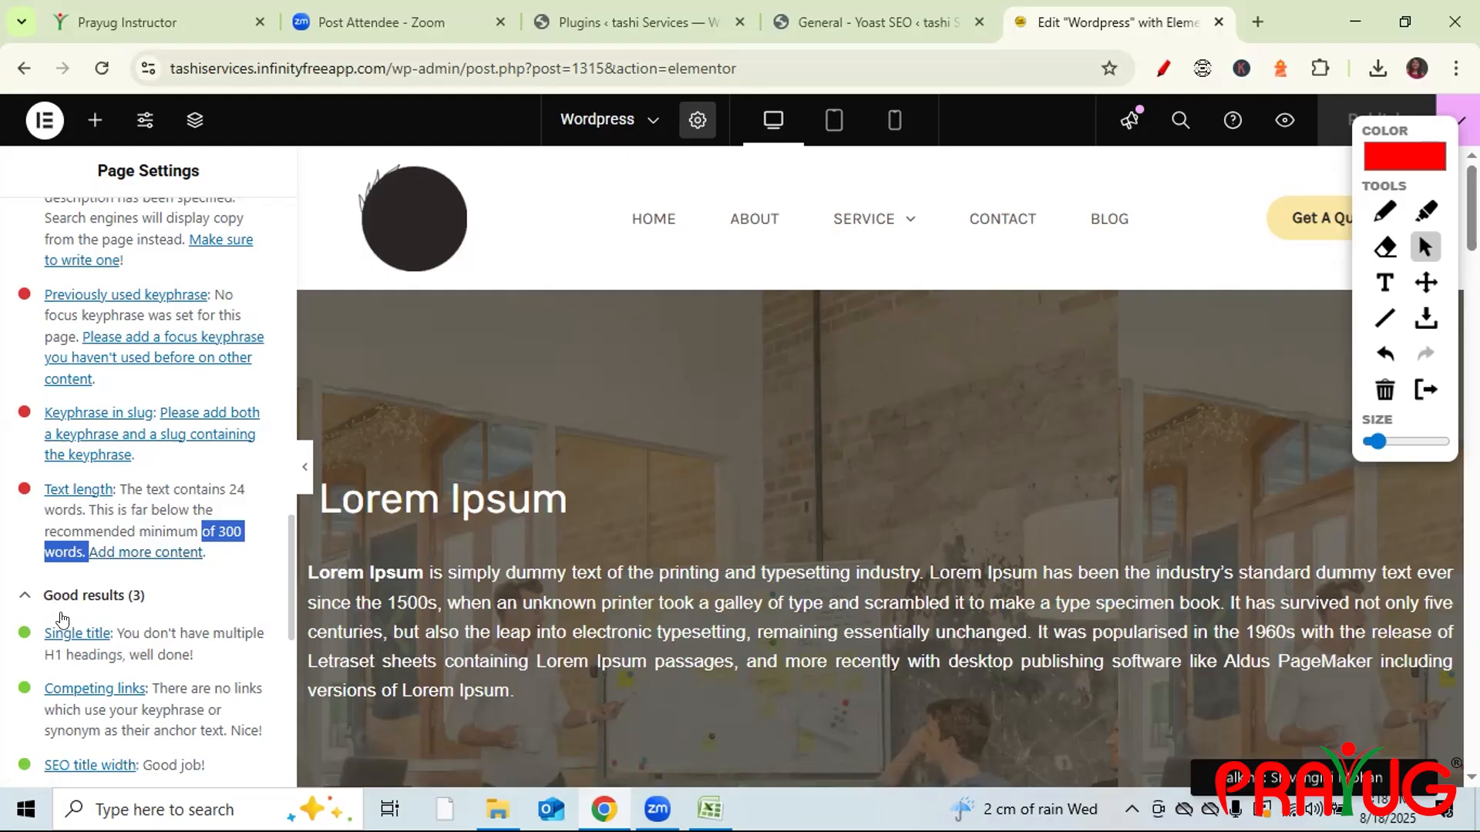
click(188, 598)
click(188, 598)
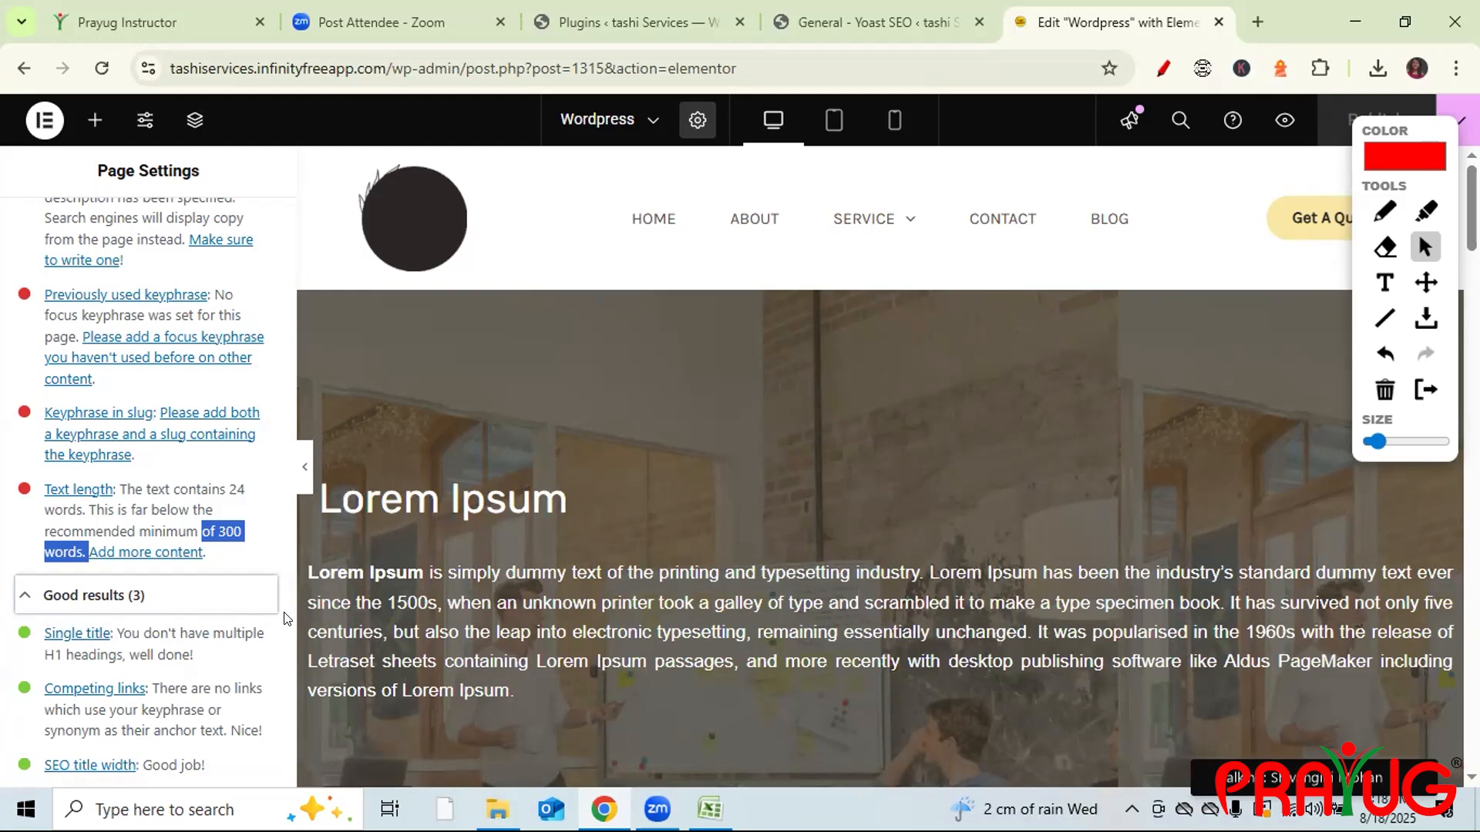
- Enter "Digital marketing" as the page's focus keyphrase and close the annotation tool
scroll(265, 378, up, 10)
scroll(264, 339, down, 4)
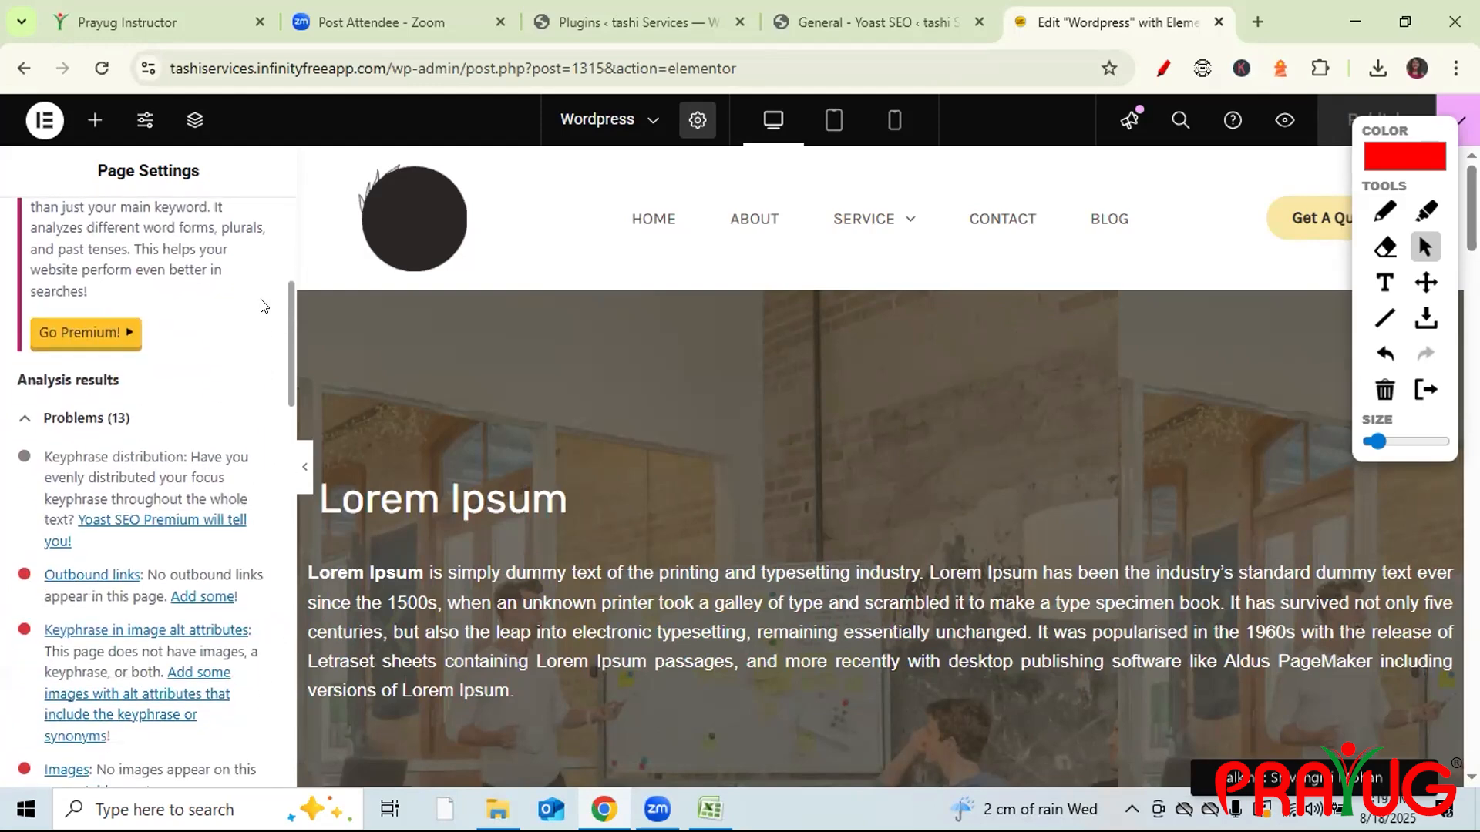
scroll(264, 300, up, 5)
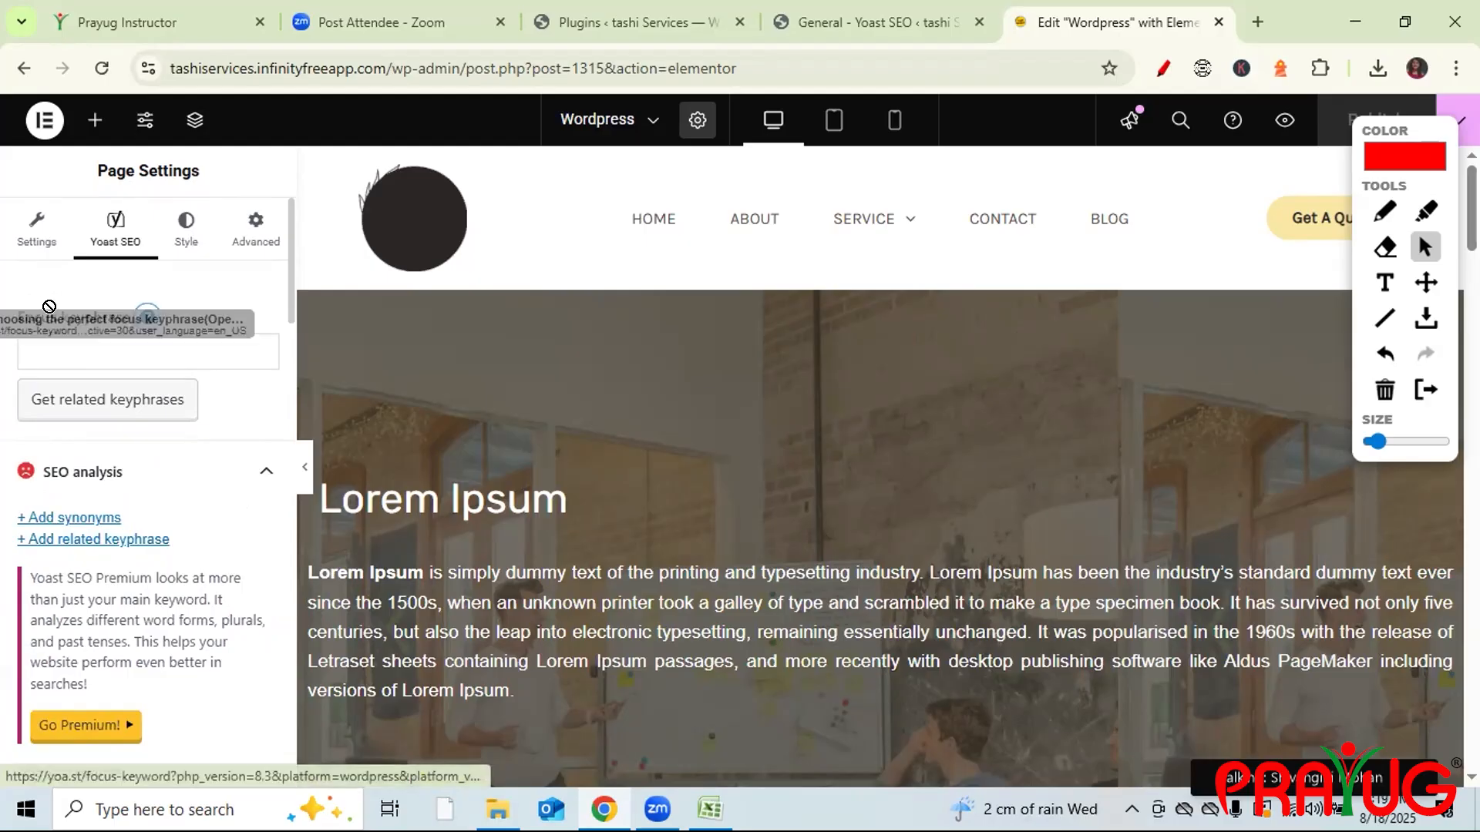
click(137, 339)
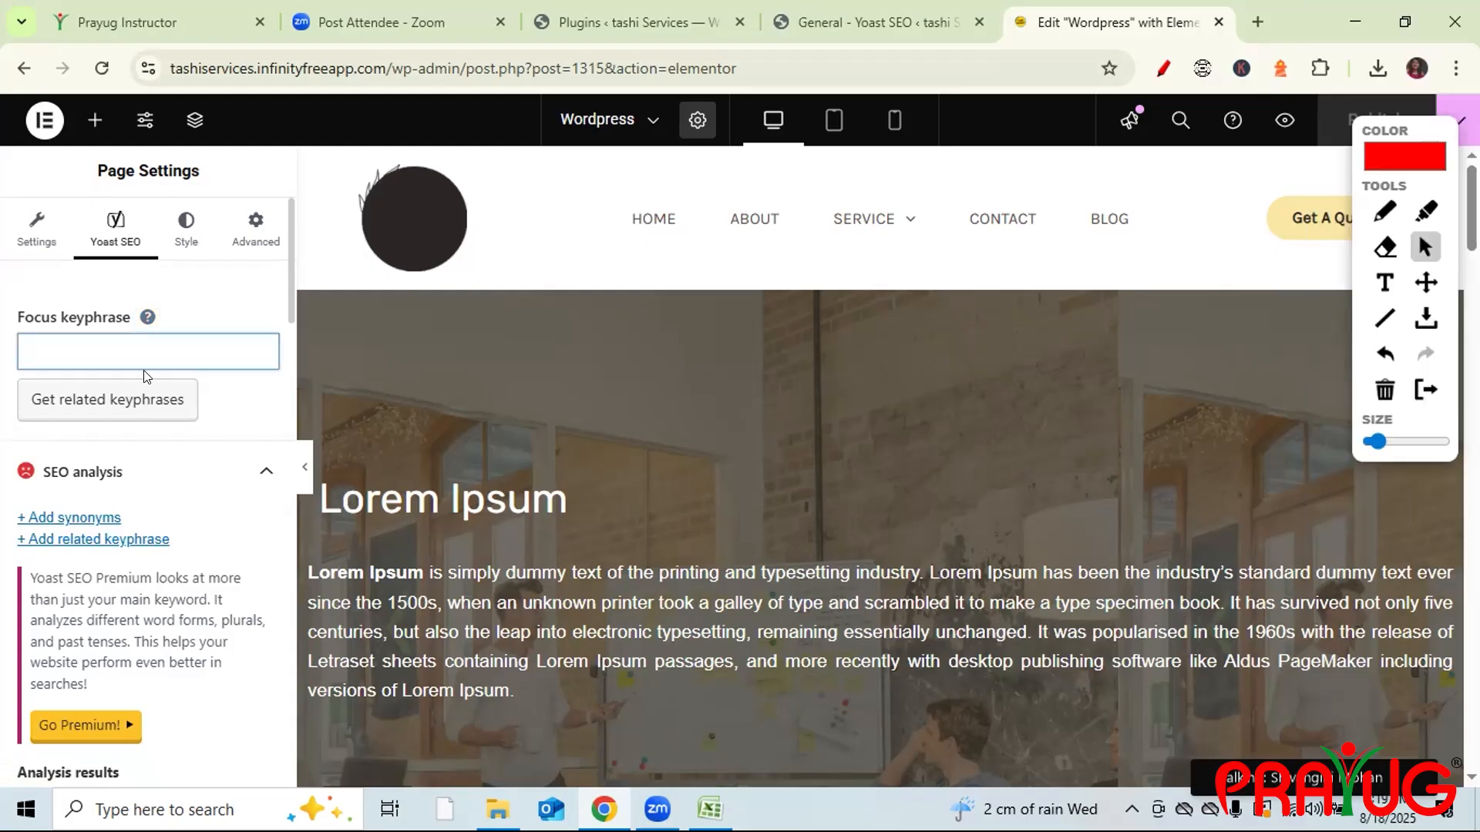
text(Digita)
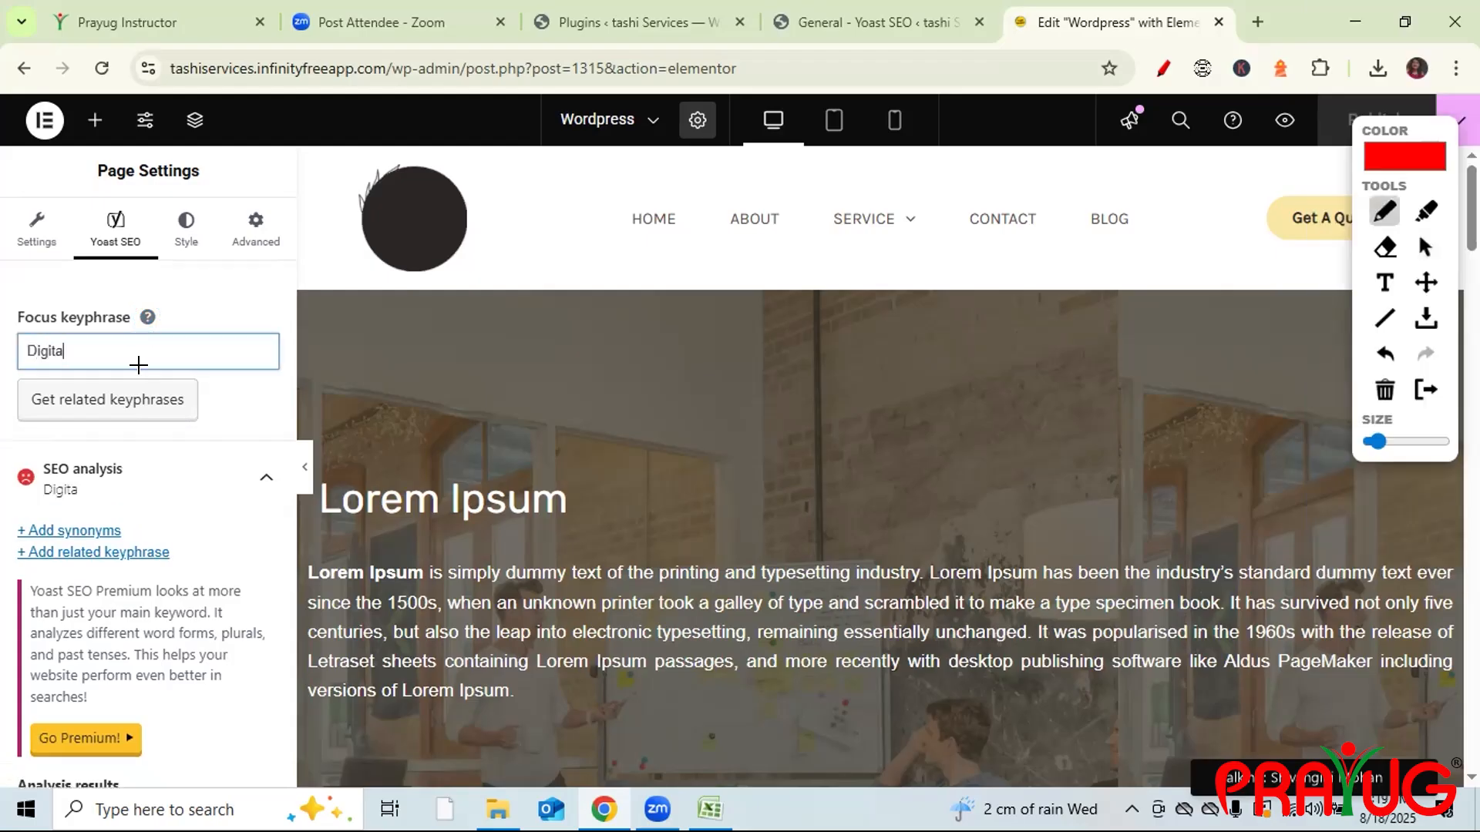
text(l)
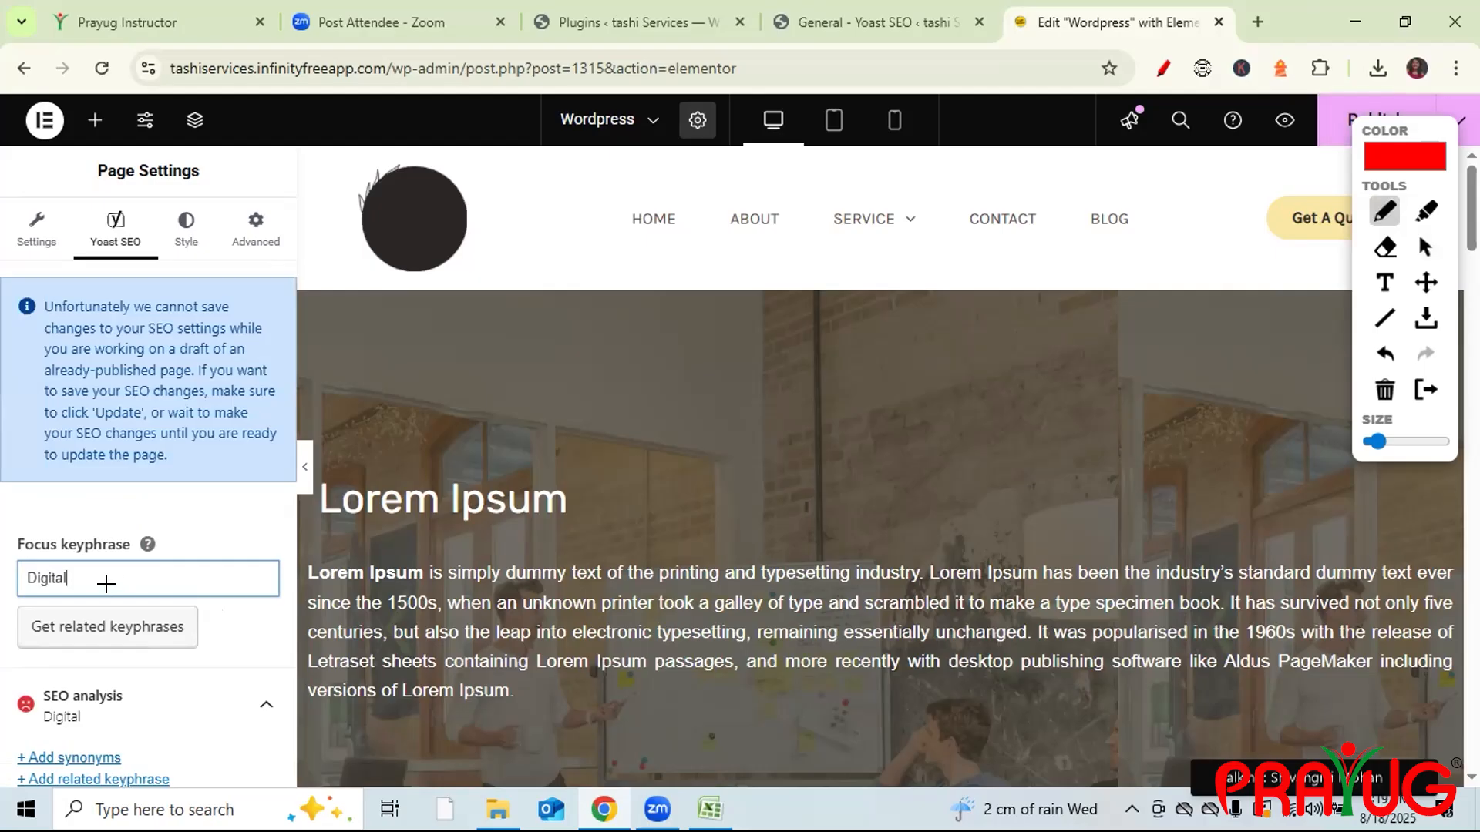
click(1164, 73)
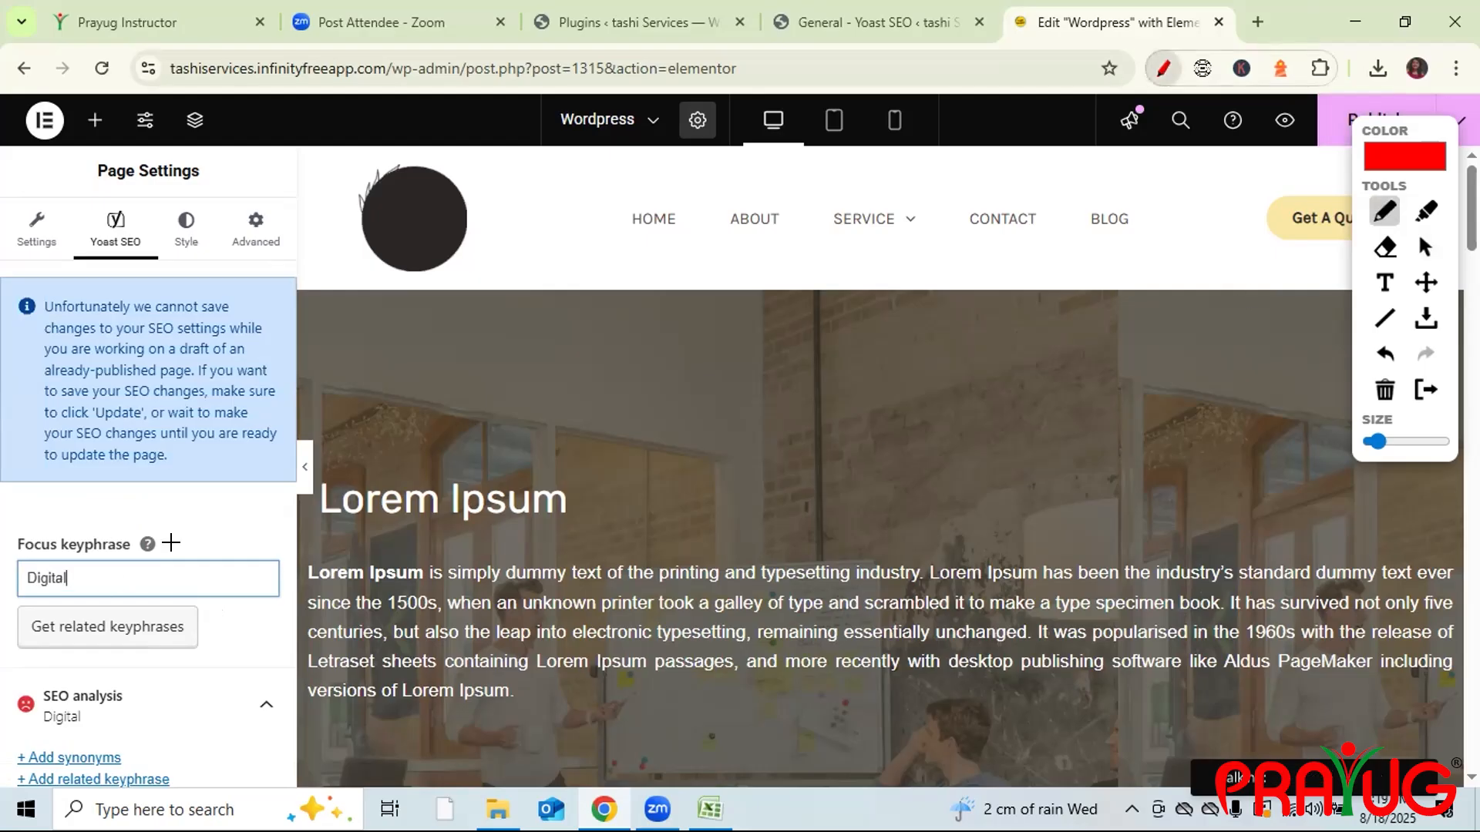
click(139, 571)
text(marketing)
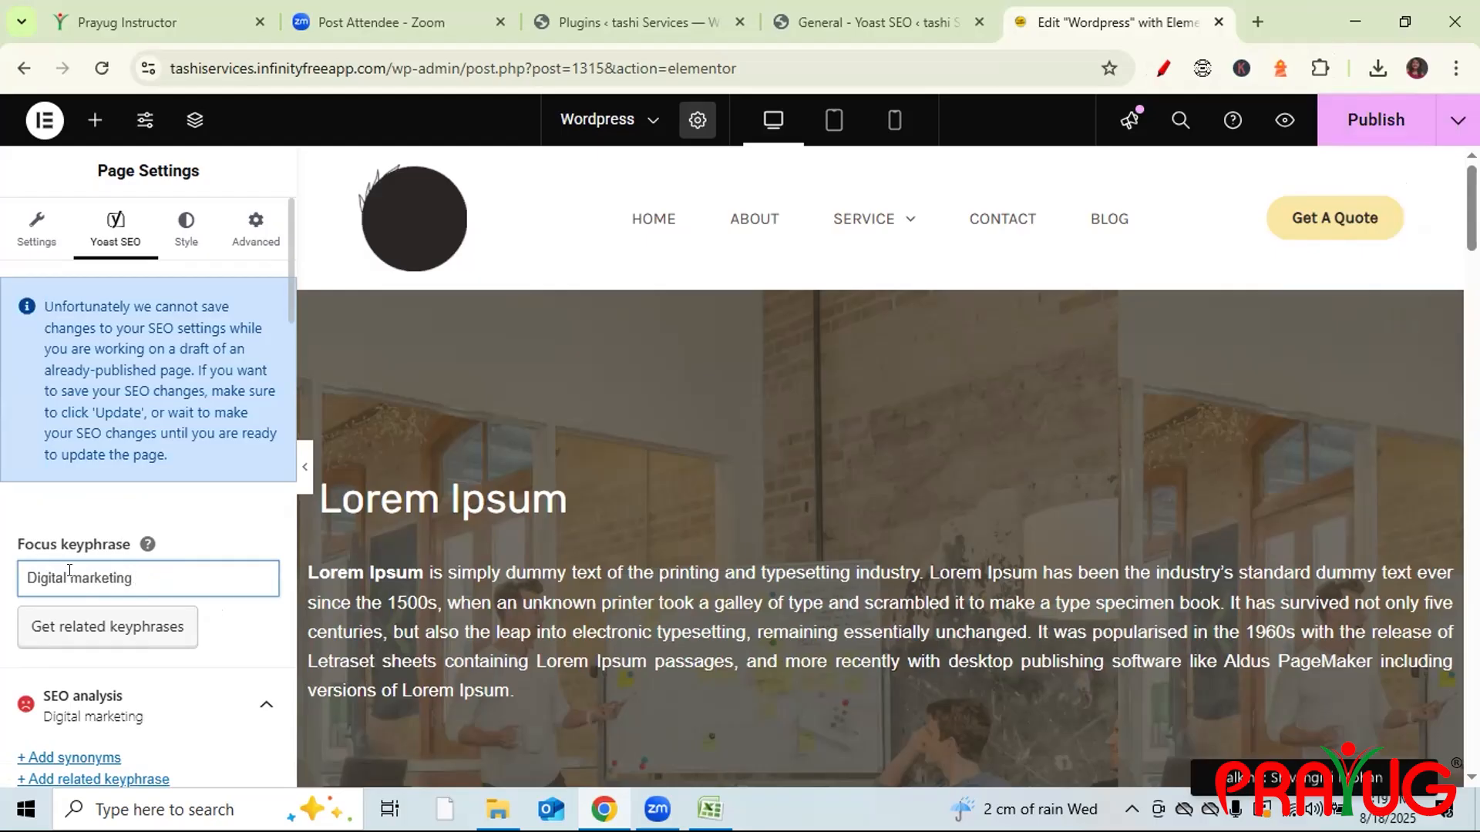
- Capitalize "Marketing" in the focus keyphrase, append "Courses", and copy the full keyphrase
click(79, 571)
key(BackSpace)
text(M)
click(152, 571)
text(Courses)
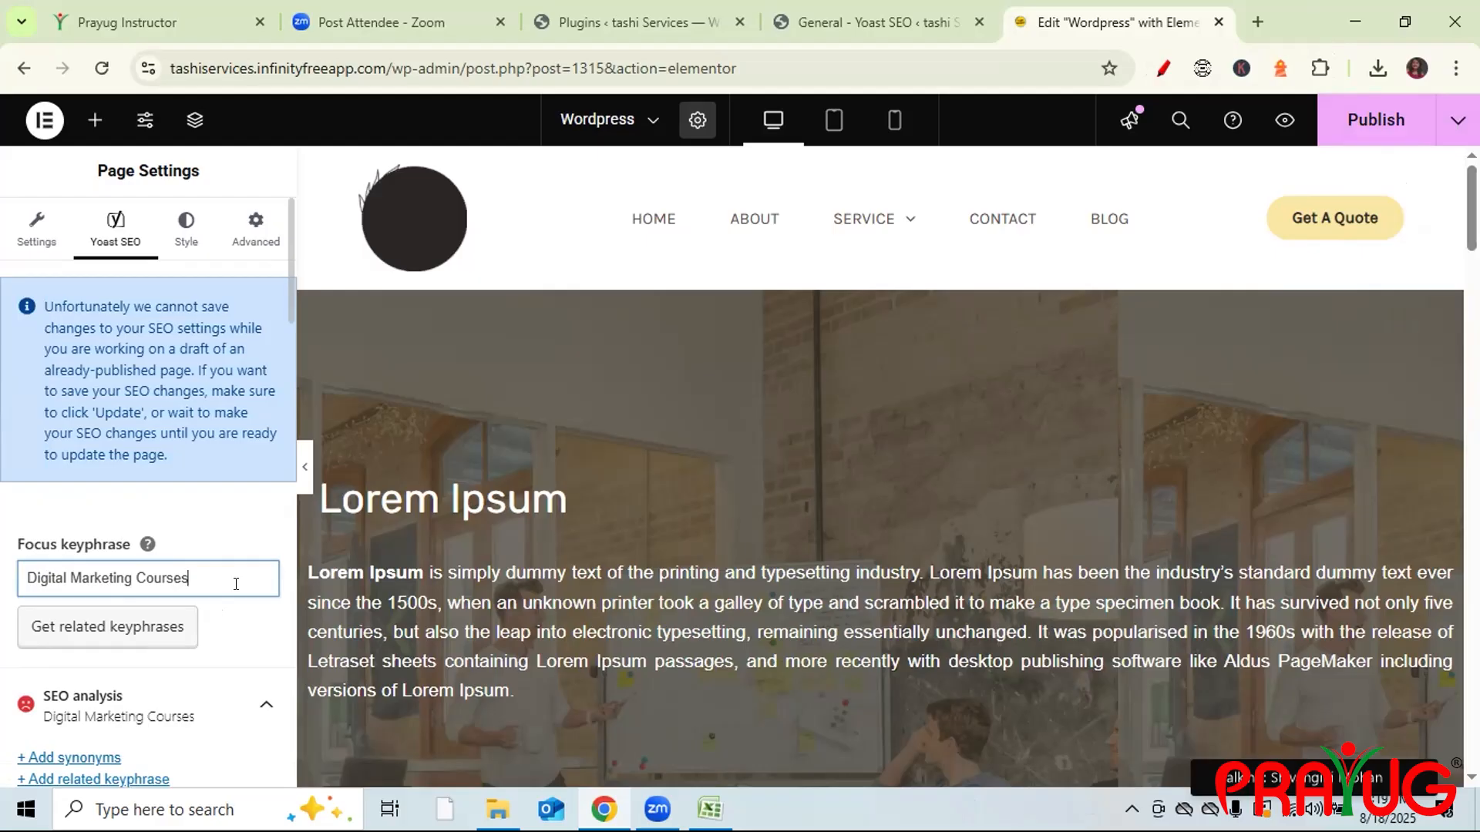
drag(222, 583, 15, 579)
key(ctrl+c)
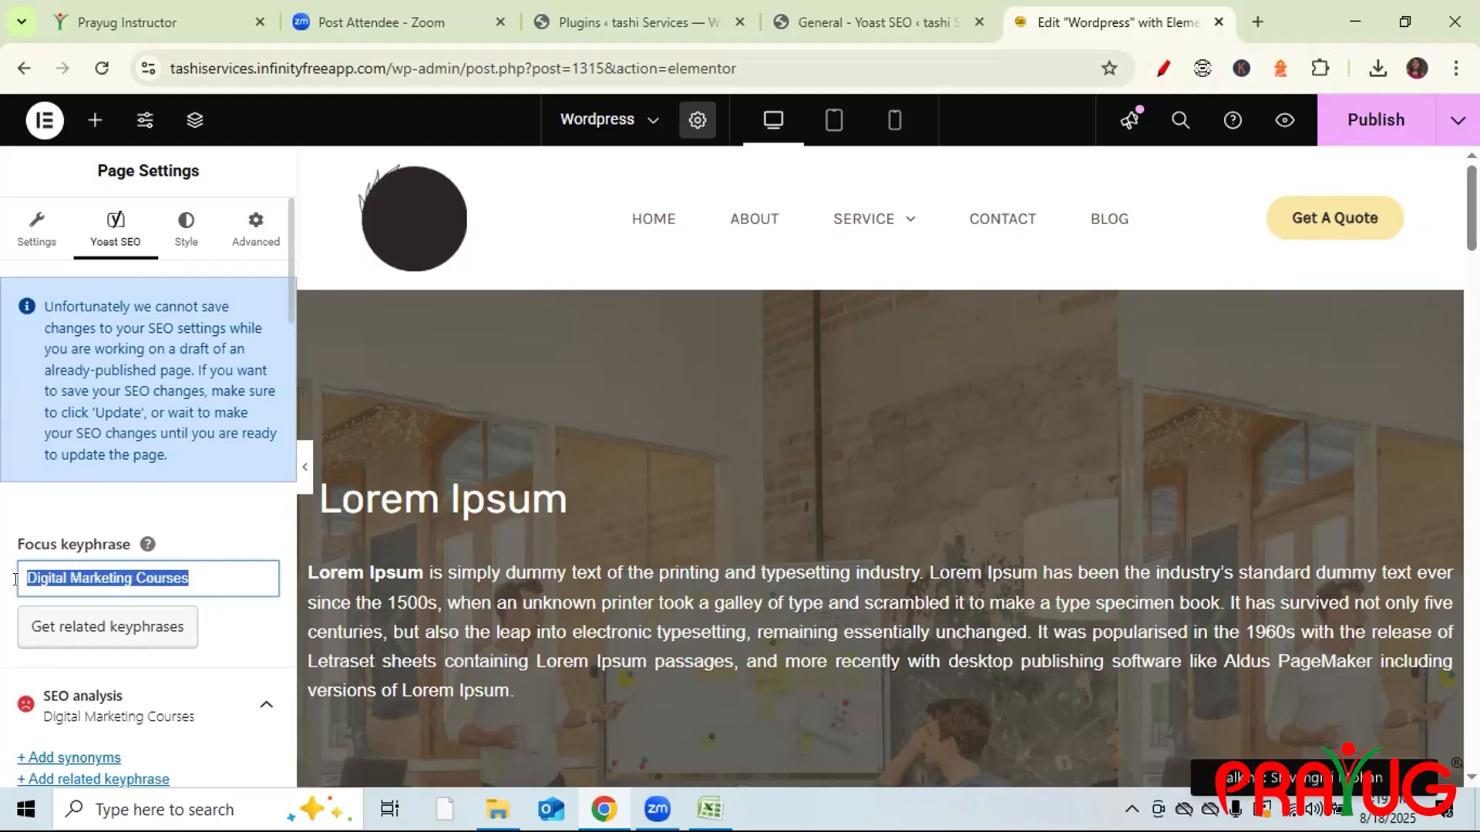
click(217, 513)
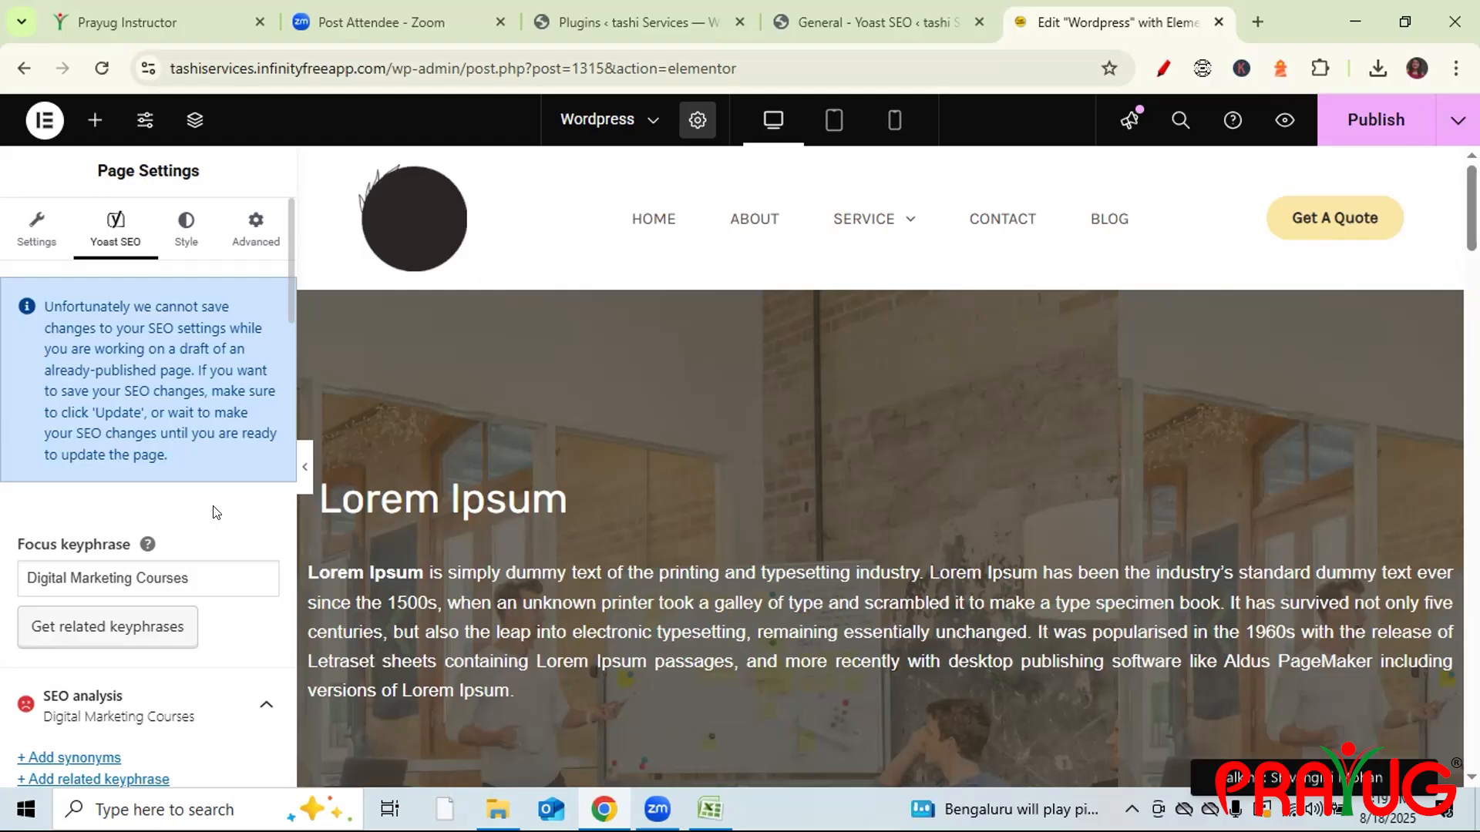
- Switch to the installed plugins page, clear its red annotations and close the annotation tool
click(632, 10)
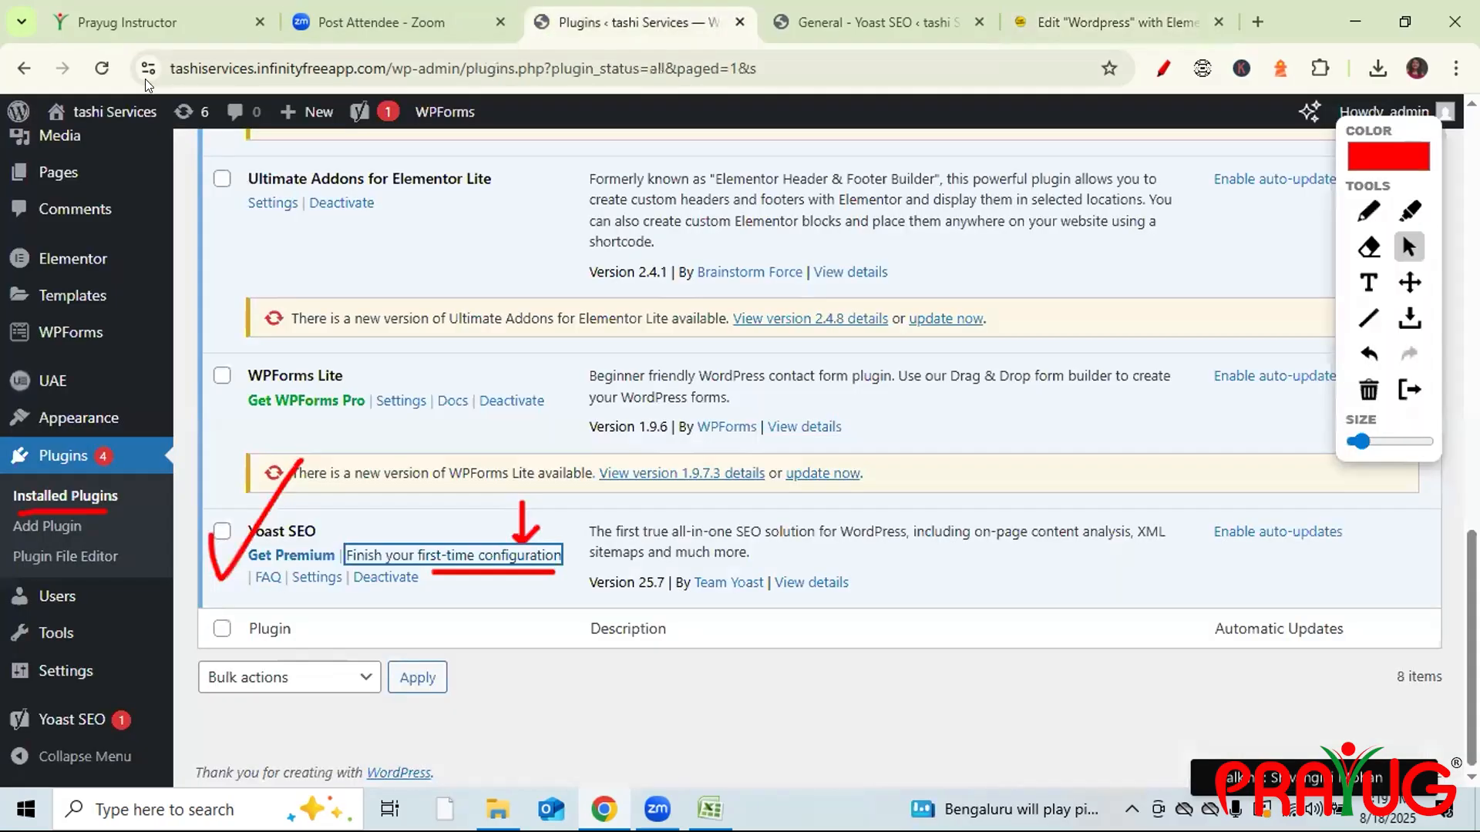
click(1370, 389)
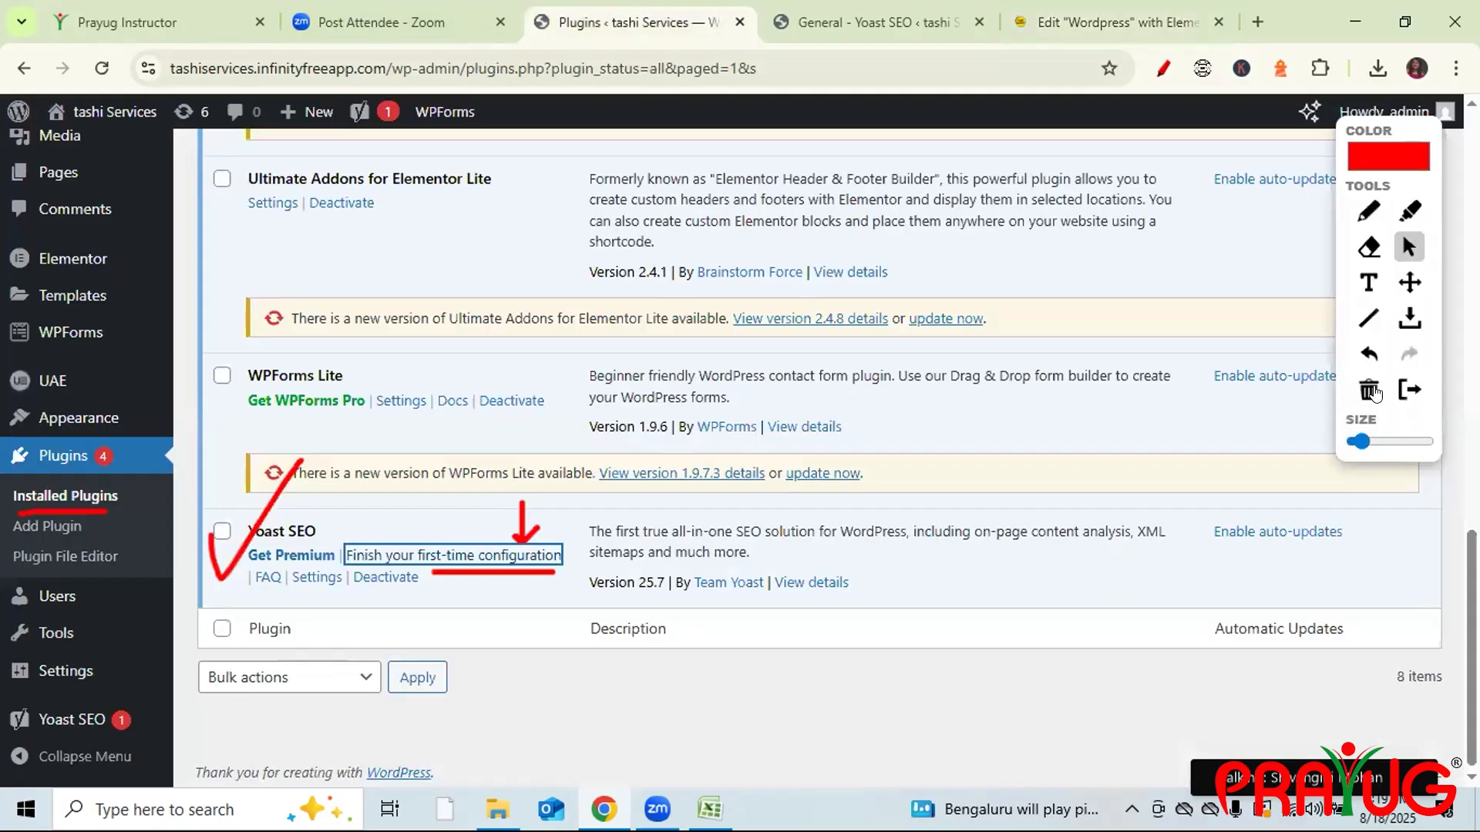
click(1163, 69)
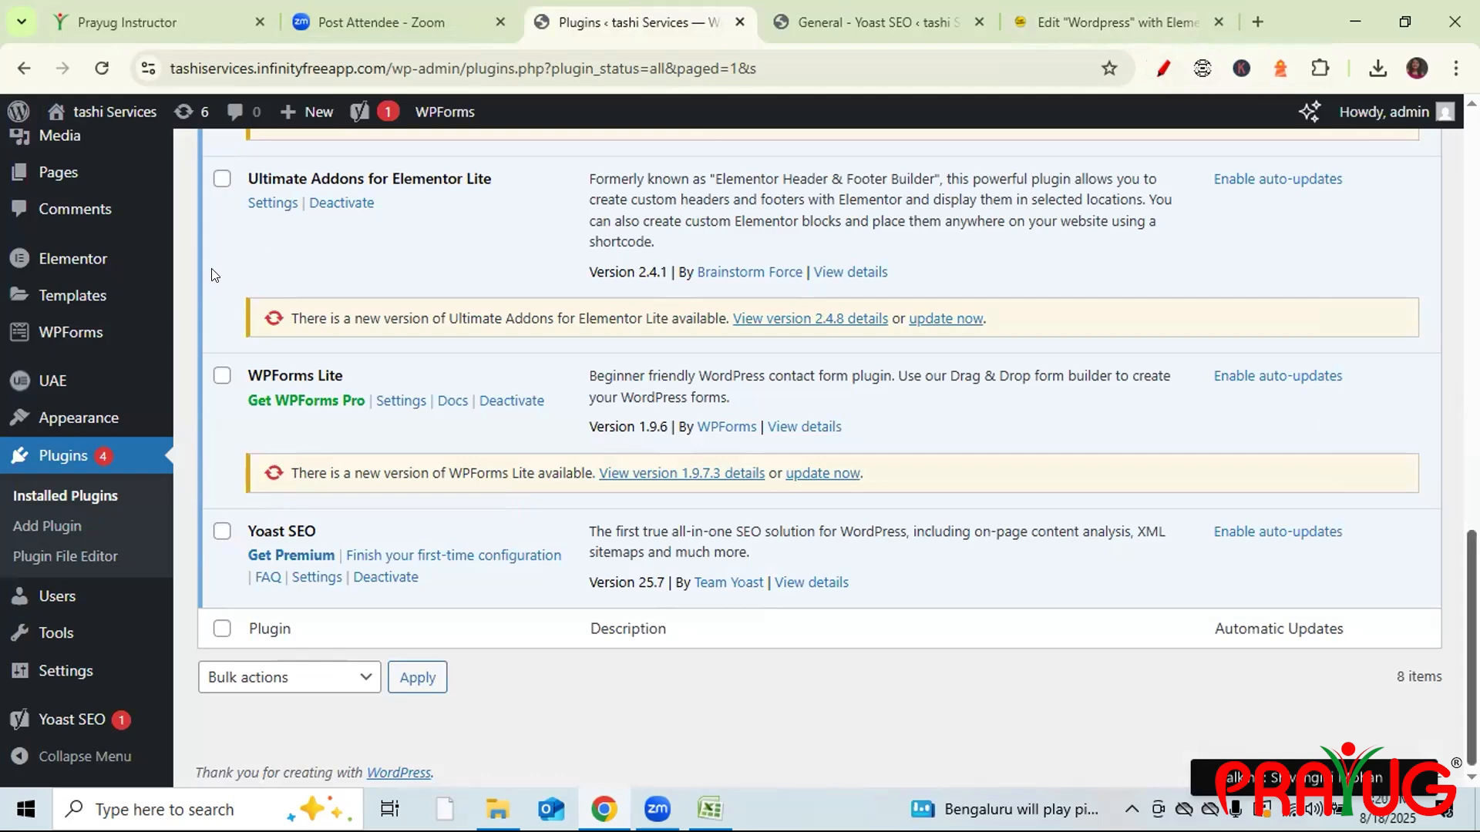
- Go to the list of all pages and open the Wordpress page in the WordPress block editor
scroll(216, 276, up, 10)
mouse_move(48, 324)
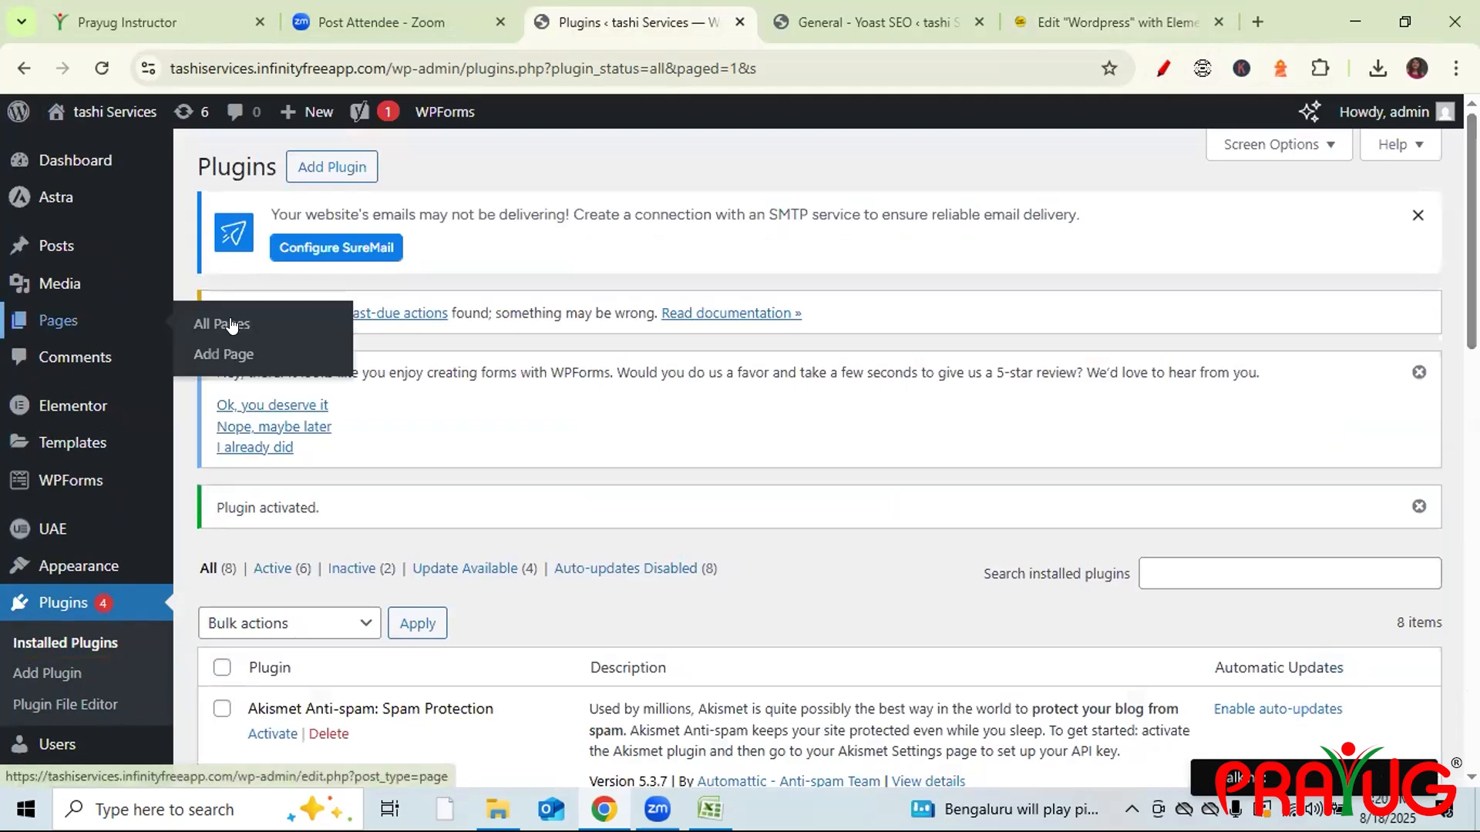
click(230, 325)
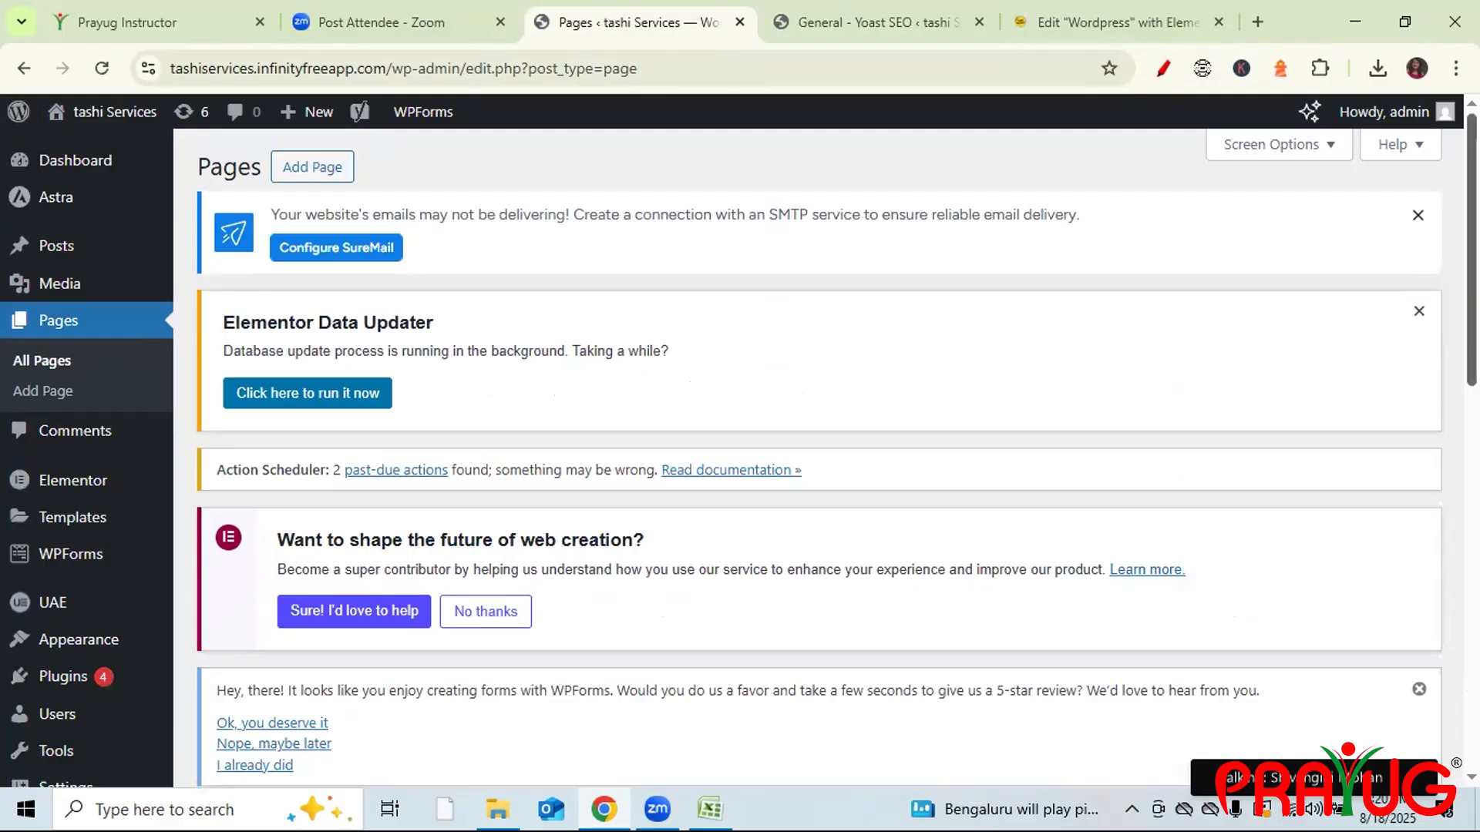
scroll(836, 458, down, 5)
scroll(836, 458, down, 1)
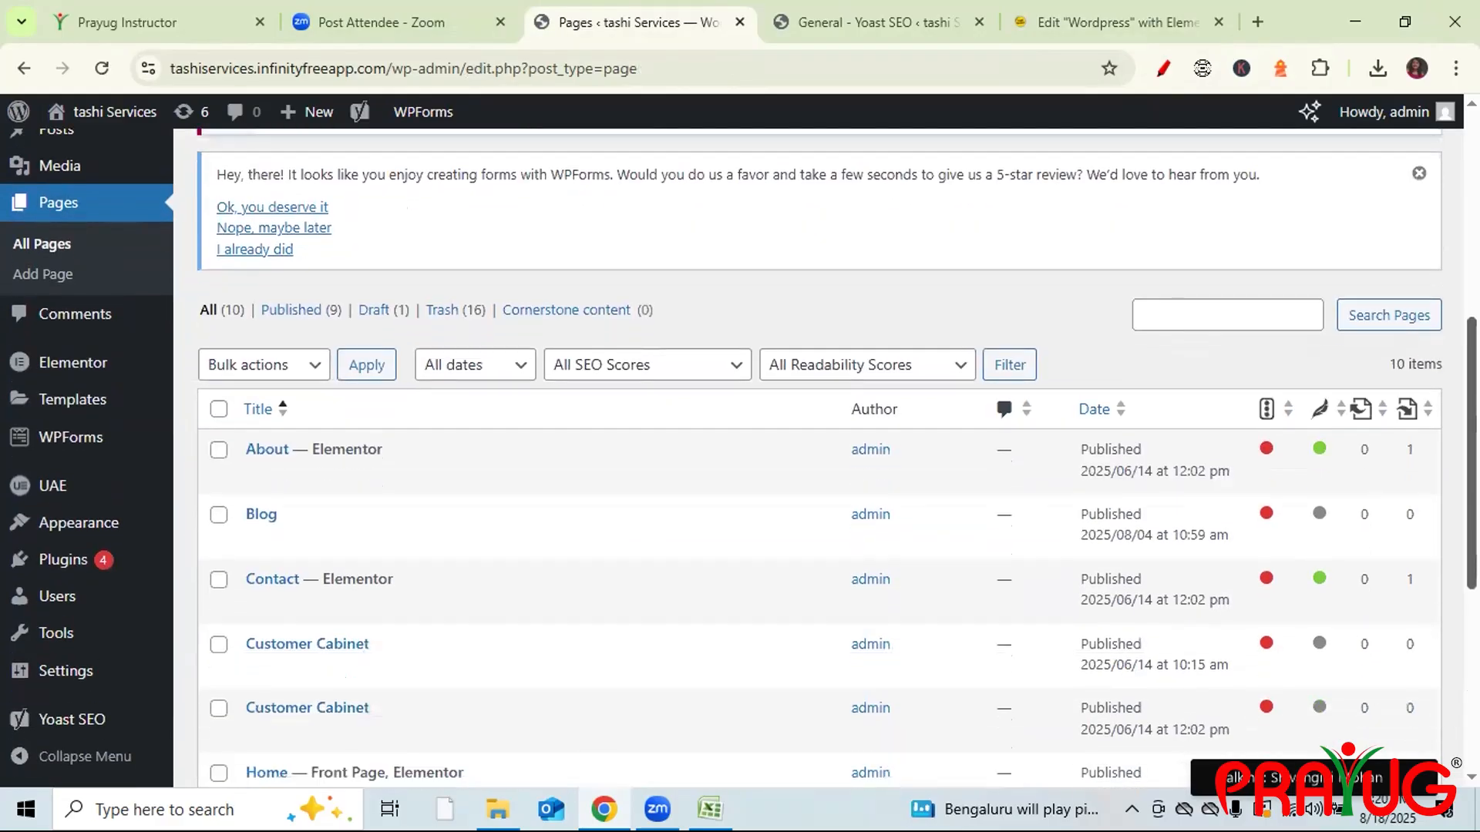
scroll(306, 583, down, 6)
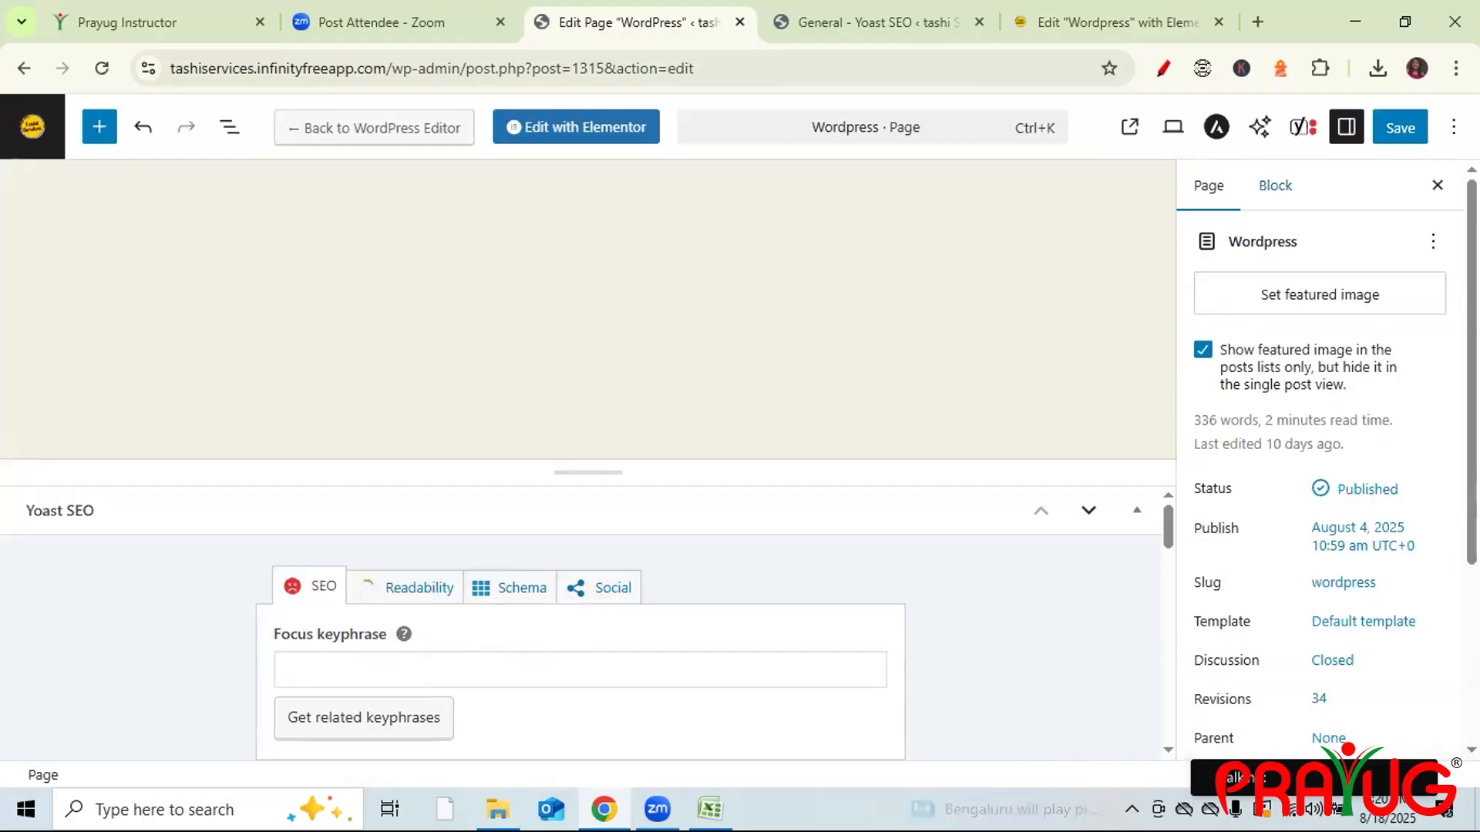
- Paste "Digital Marketing Courses" as the Yoast focus keyphrase and set the search preview to Desktop result
scroll(1320, 462, down, 1)
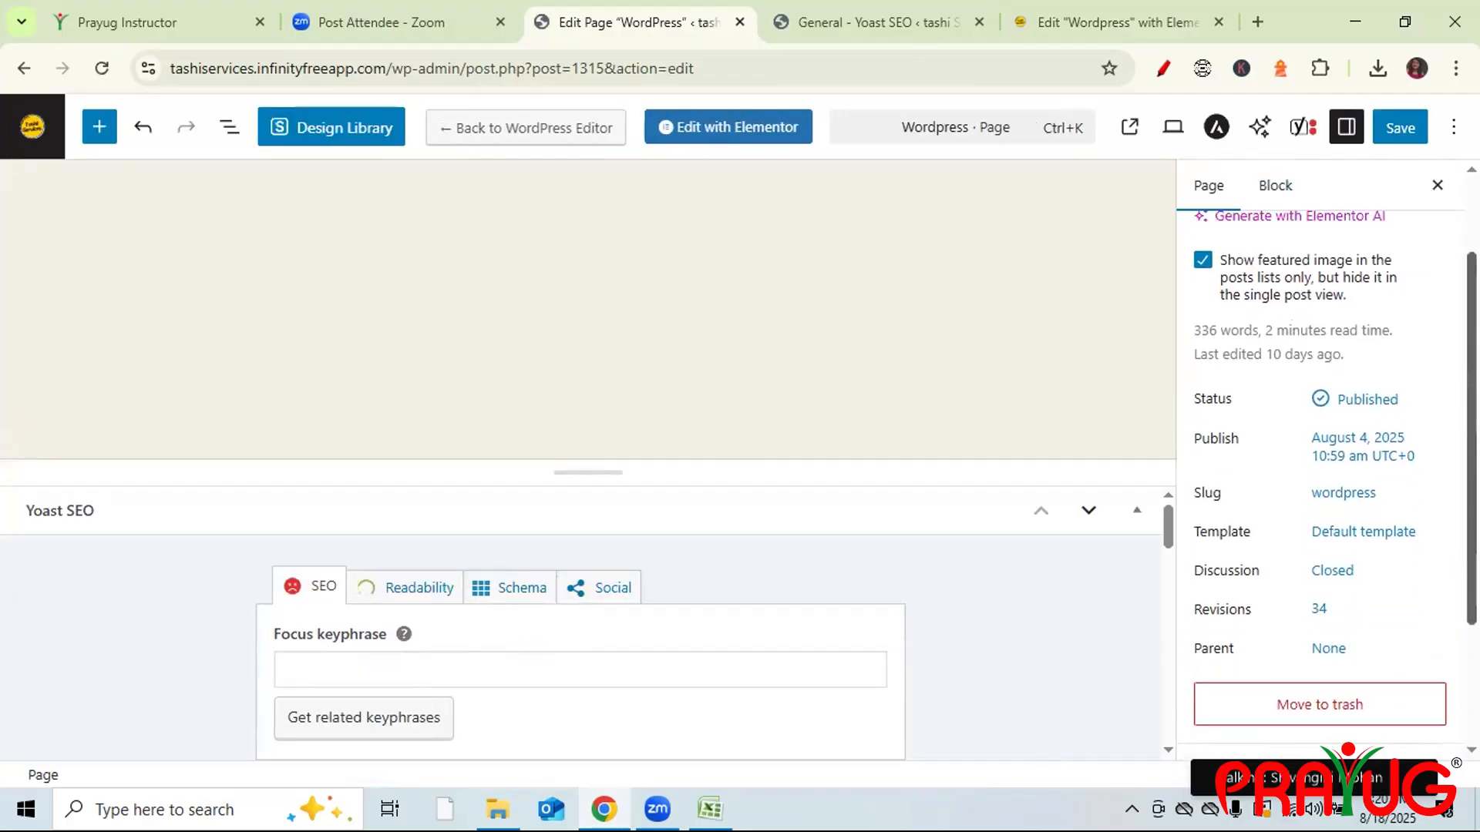
mouse_move(1164, 524)
mouse_down()
mouse_move(1166, 545)
mouse_move(1164, 530)
mouse_up()
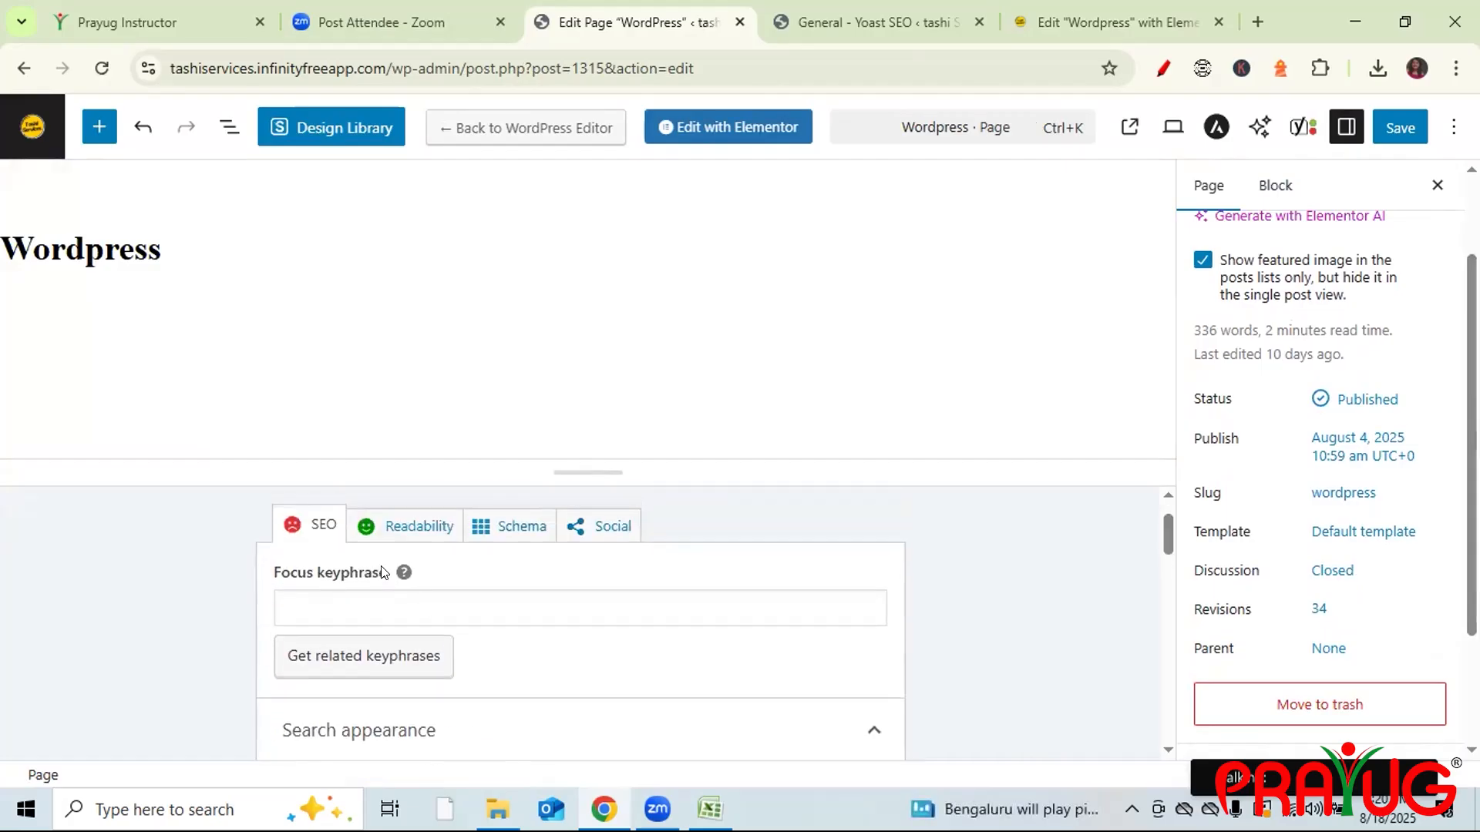
click(328, 606)
key(ctrl+v)
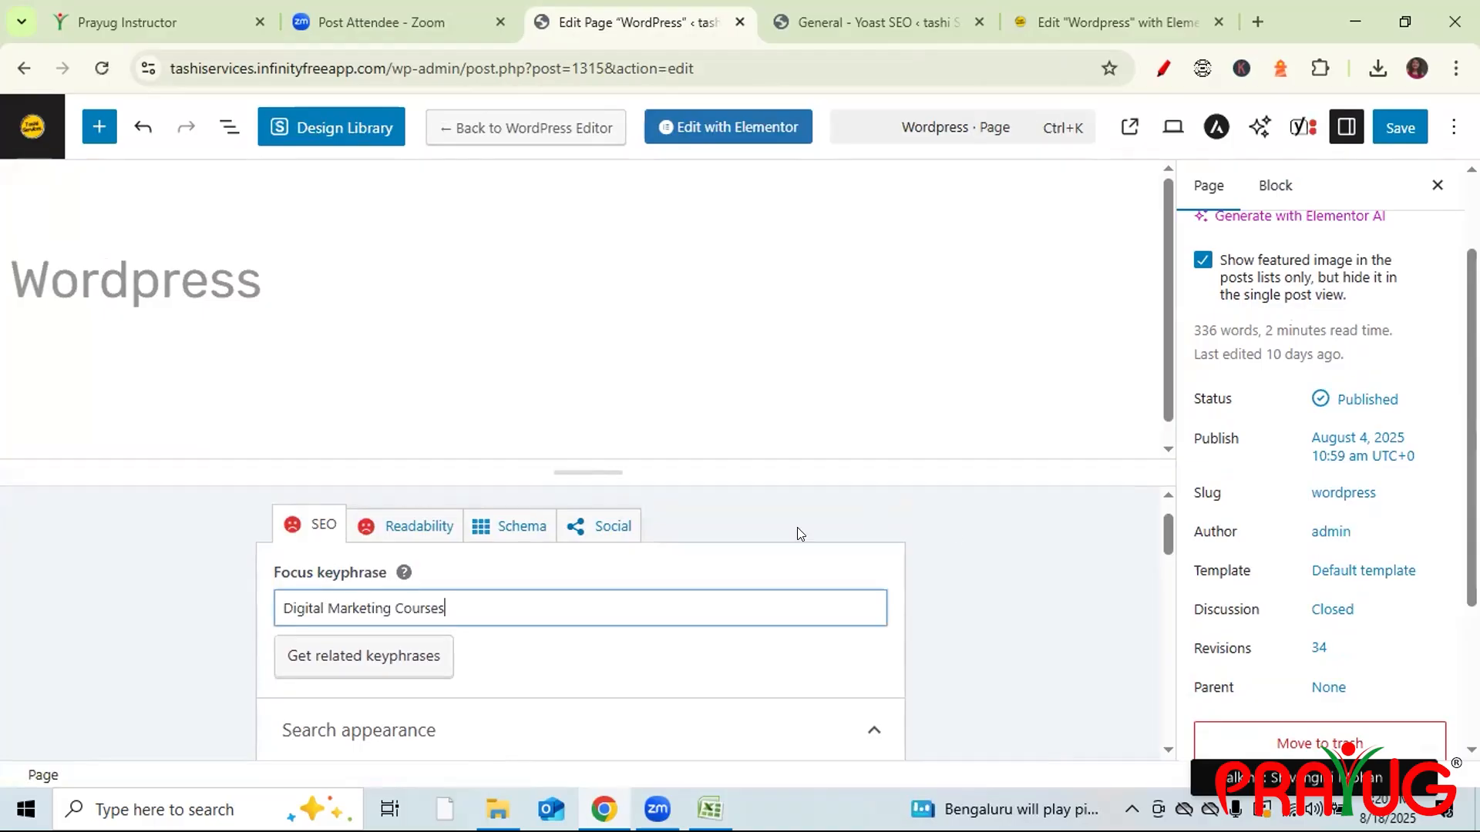
drag(1167, 537, 1169, 573)
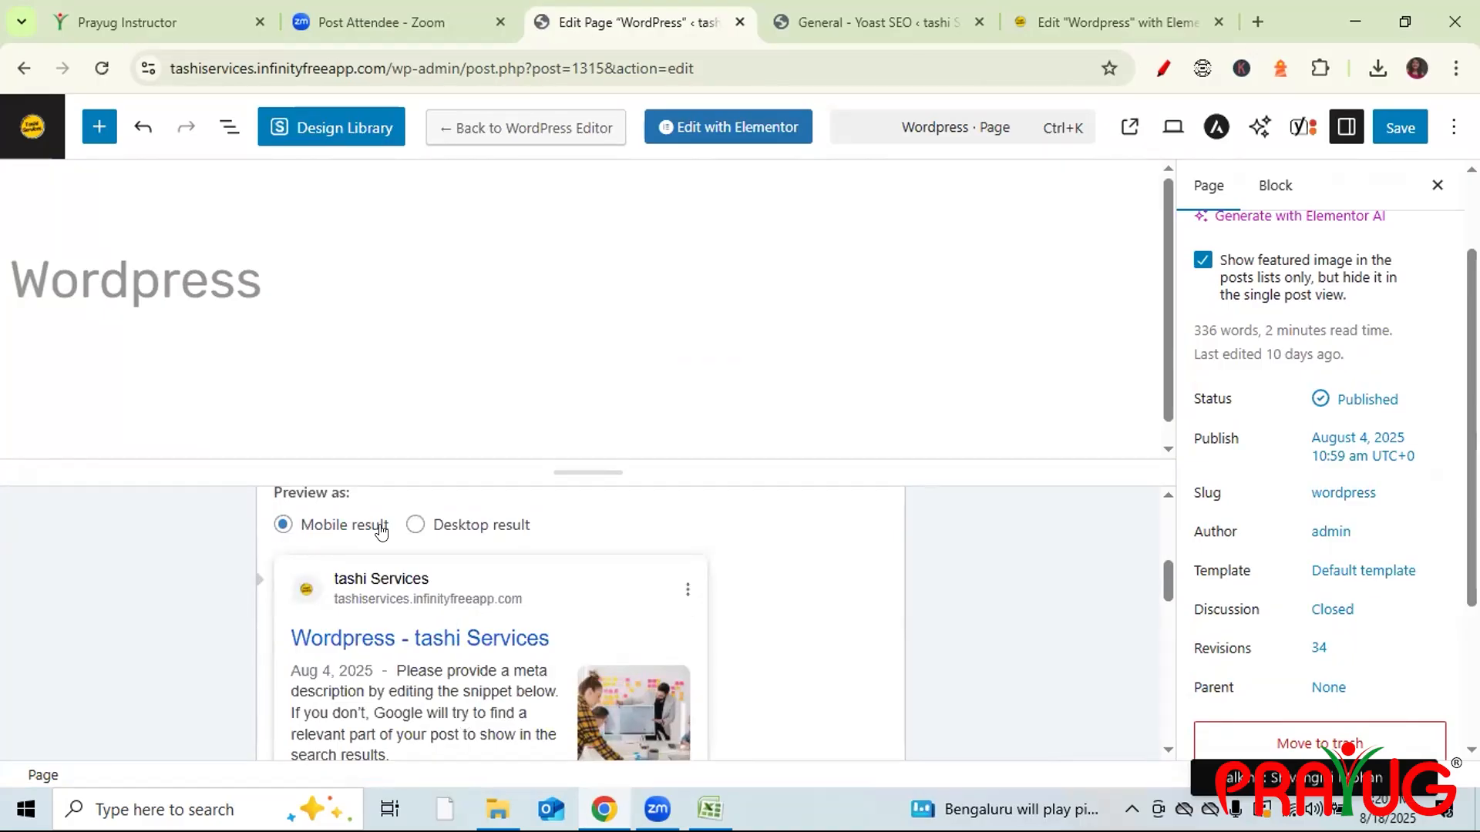
click(410, 525)
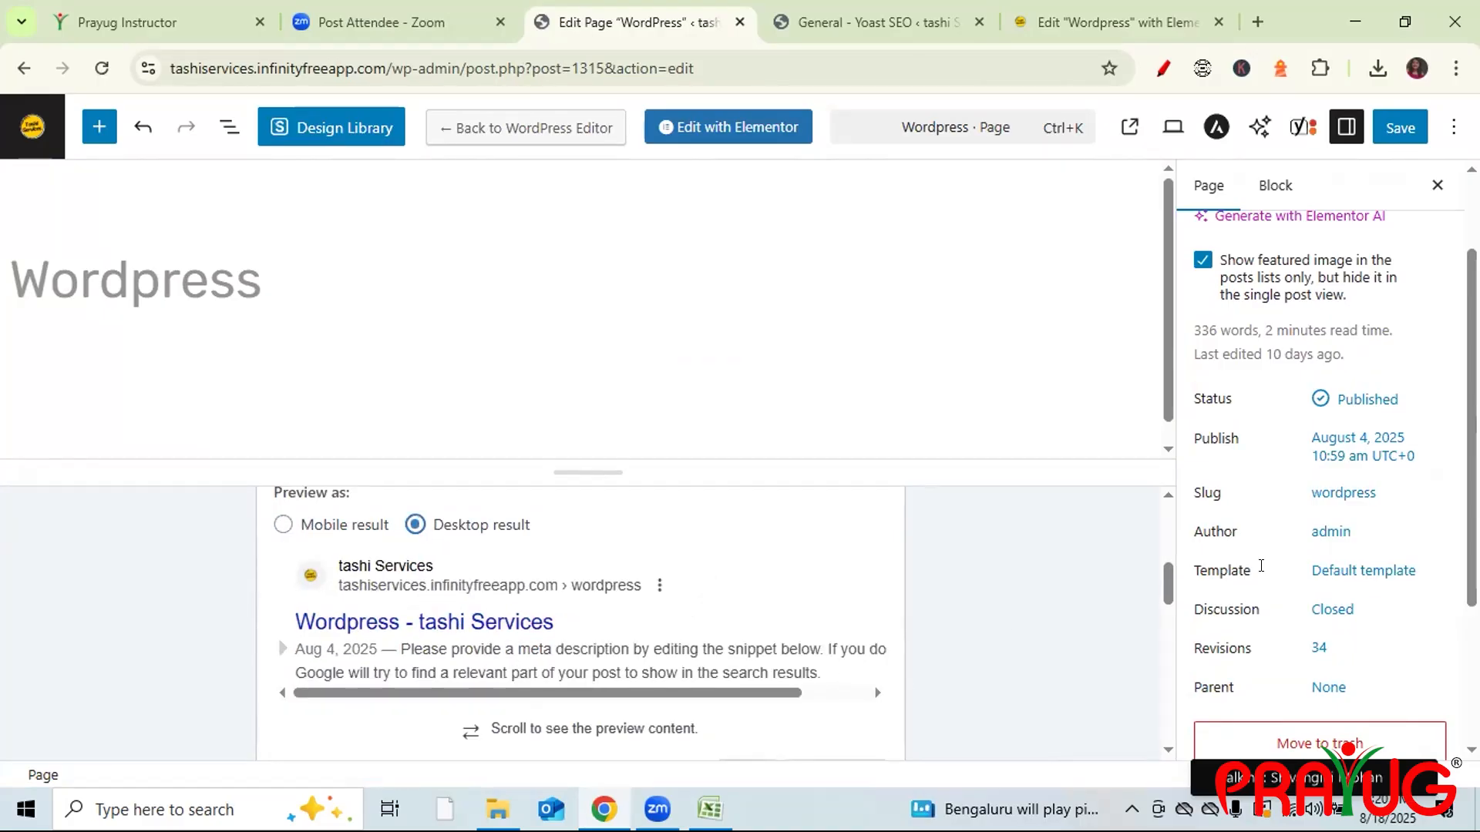
- Remove the Title, Page, Separator and Site title variables from the SEO title
drag(1166, 579, 1165, 617)
scroll(1166, 617, down, 2)
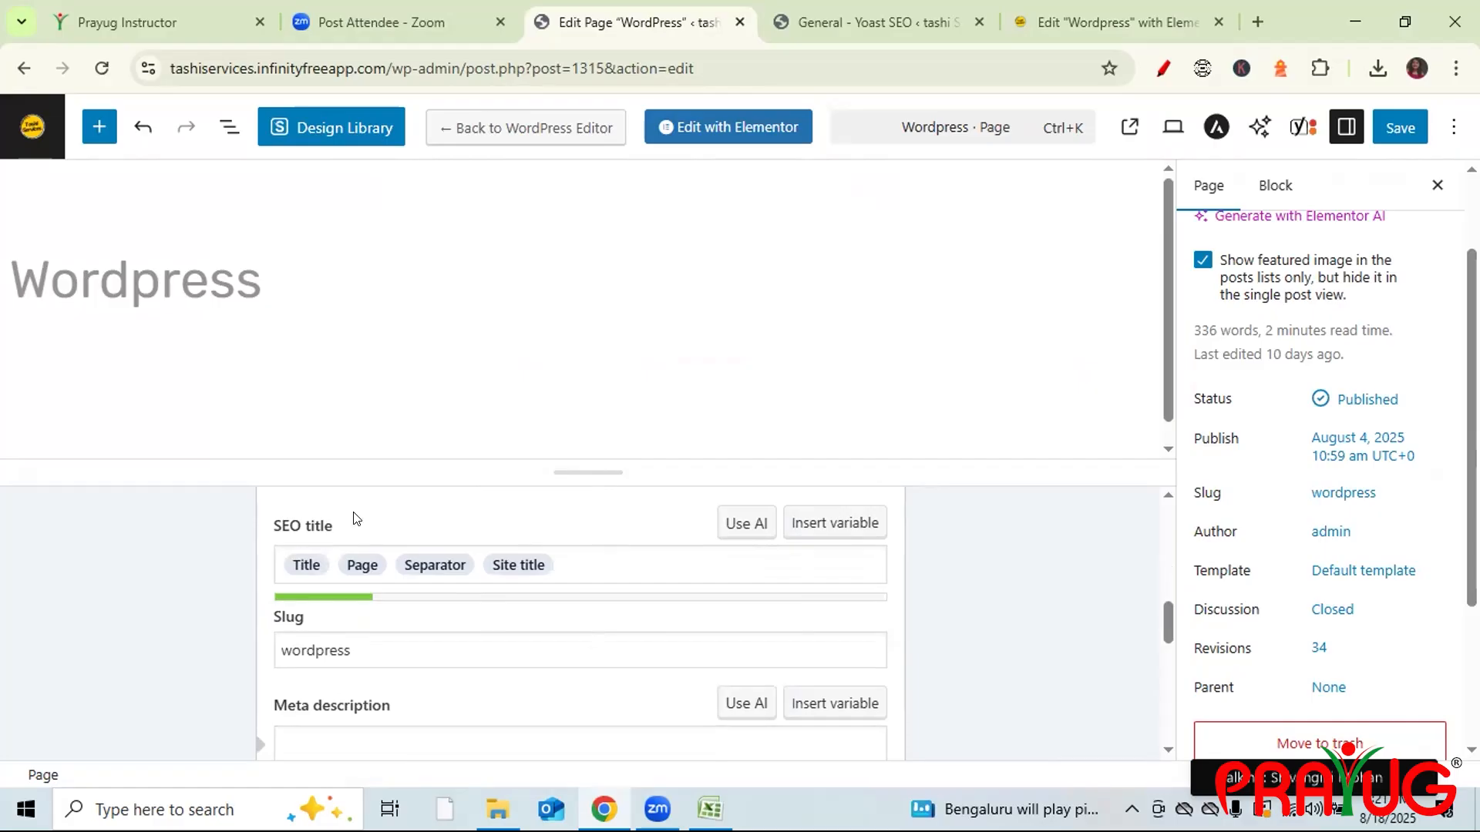
drag(343, 527, 264, 519)
click(570, 565)
key(BackSpace)
key(BackSpace)
key(BackSpace)
key(BackSpace)
key(BackSpace)
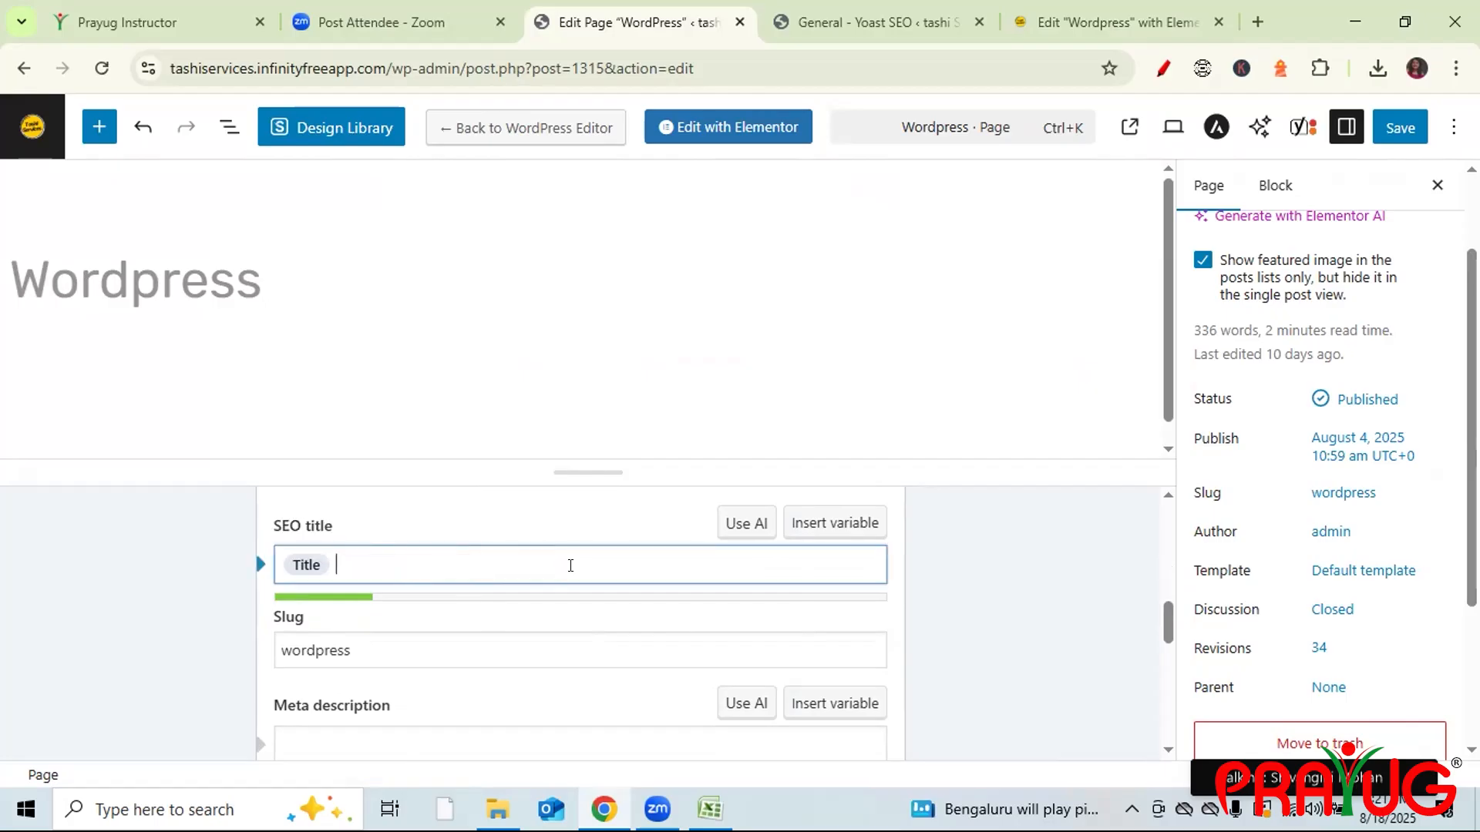
key(BackSpace)
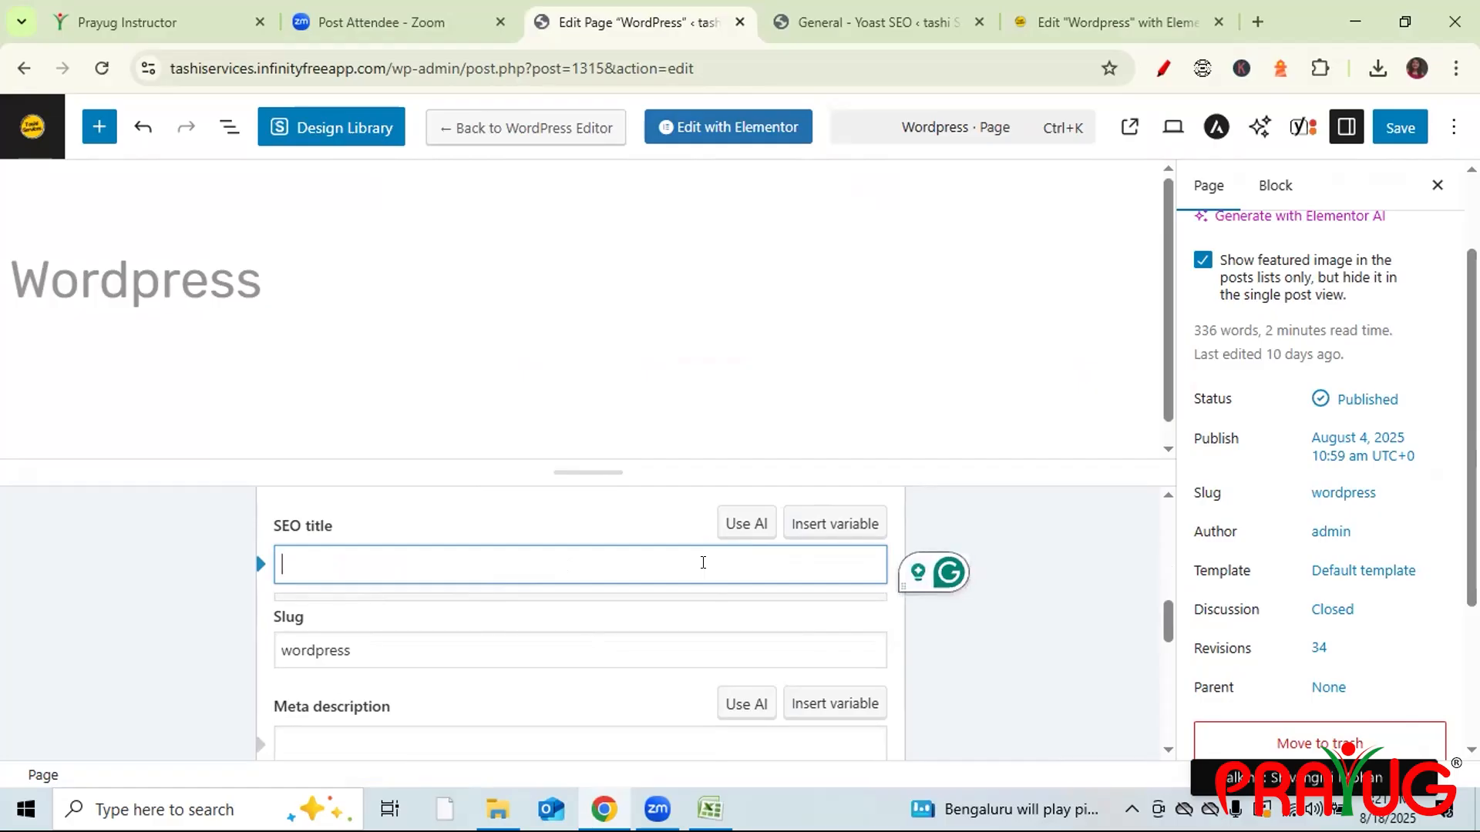
- Return to the focus keyphrase and highlight its text for reference in writing the SEO title
drag(1167, 614, 1162, 547)
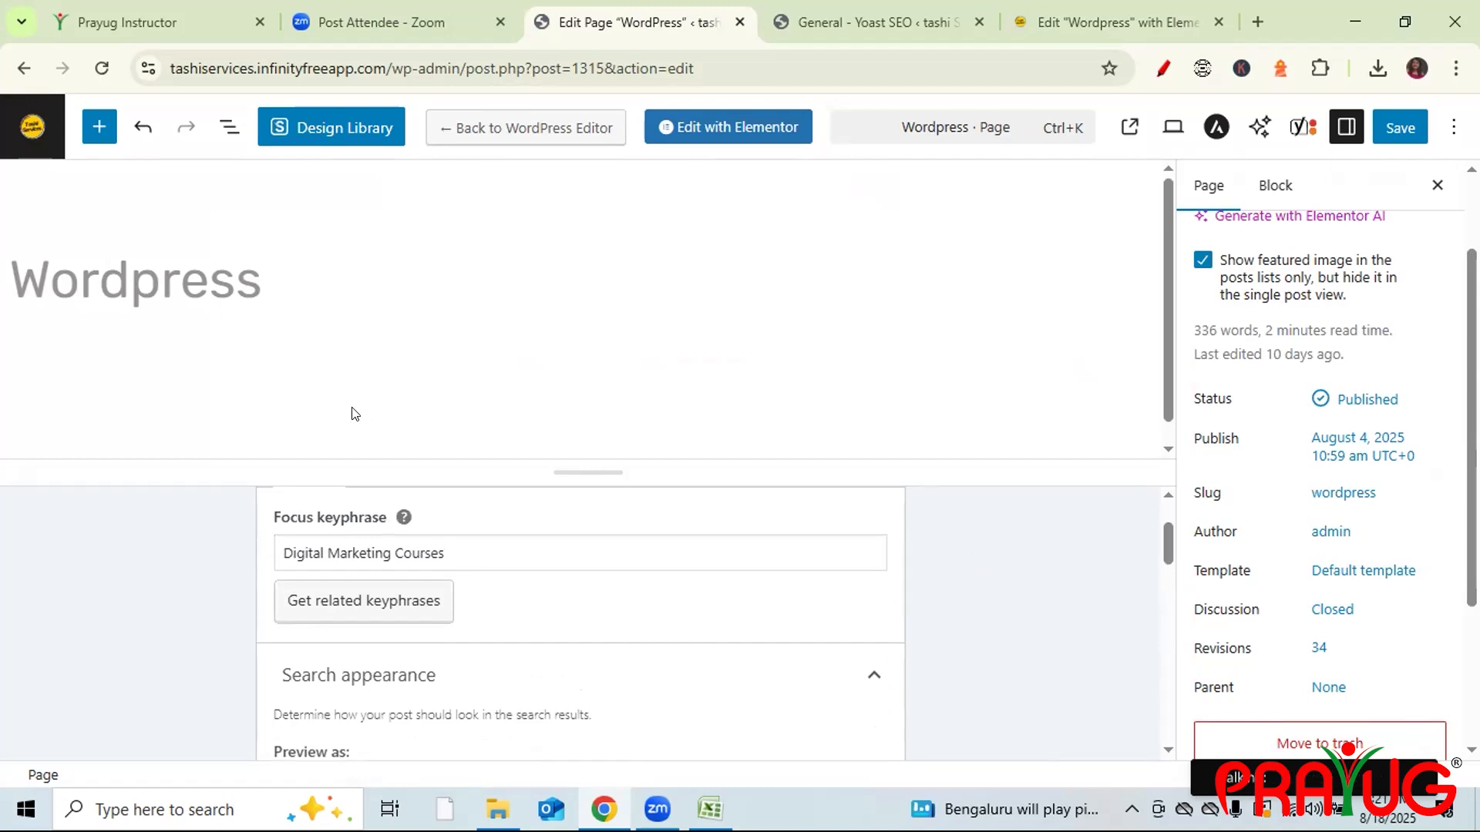
drag(456, 553, 268, 545)
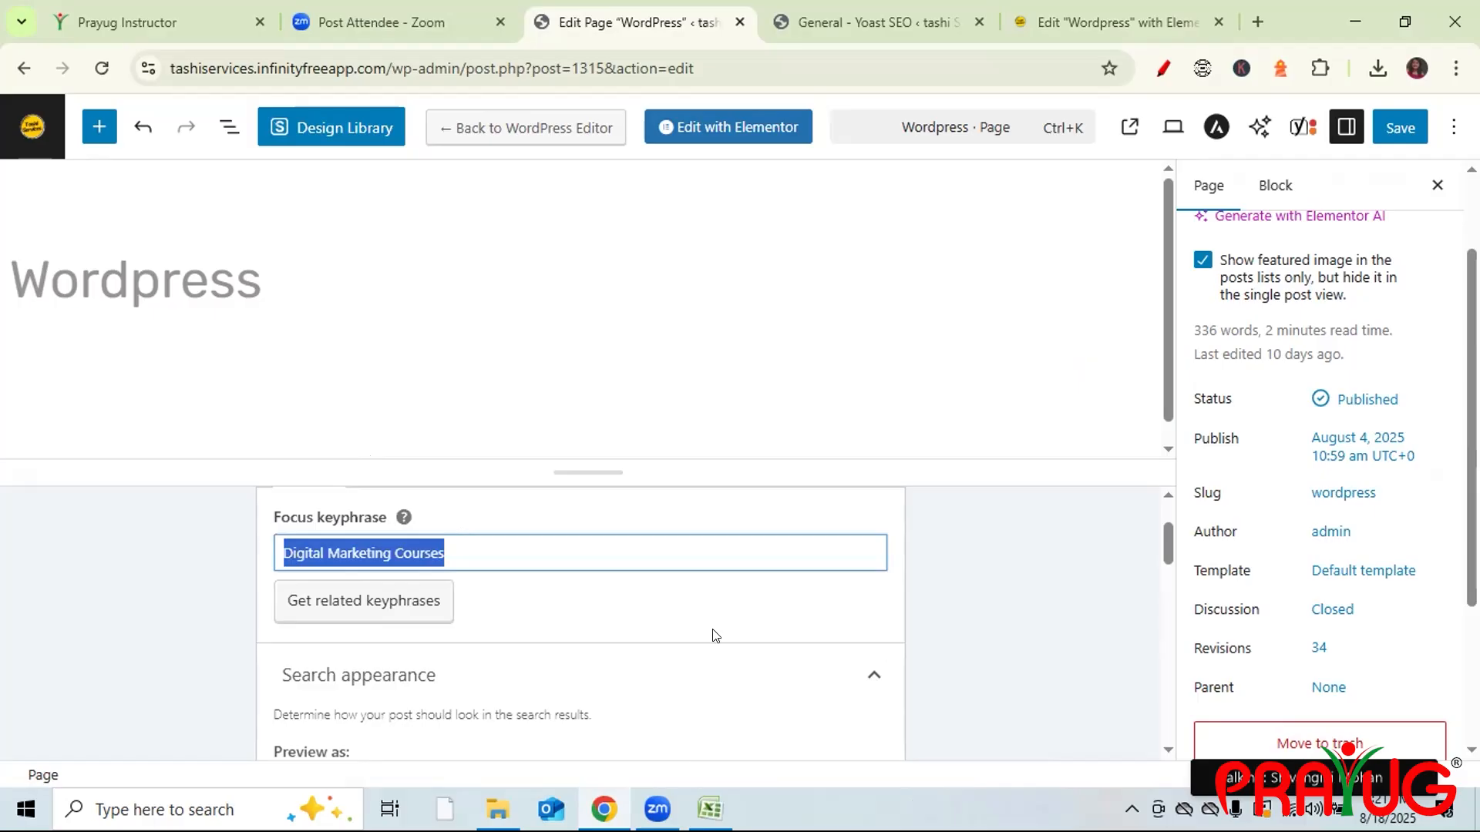
drag(1168, 560, 1168, 638)
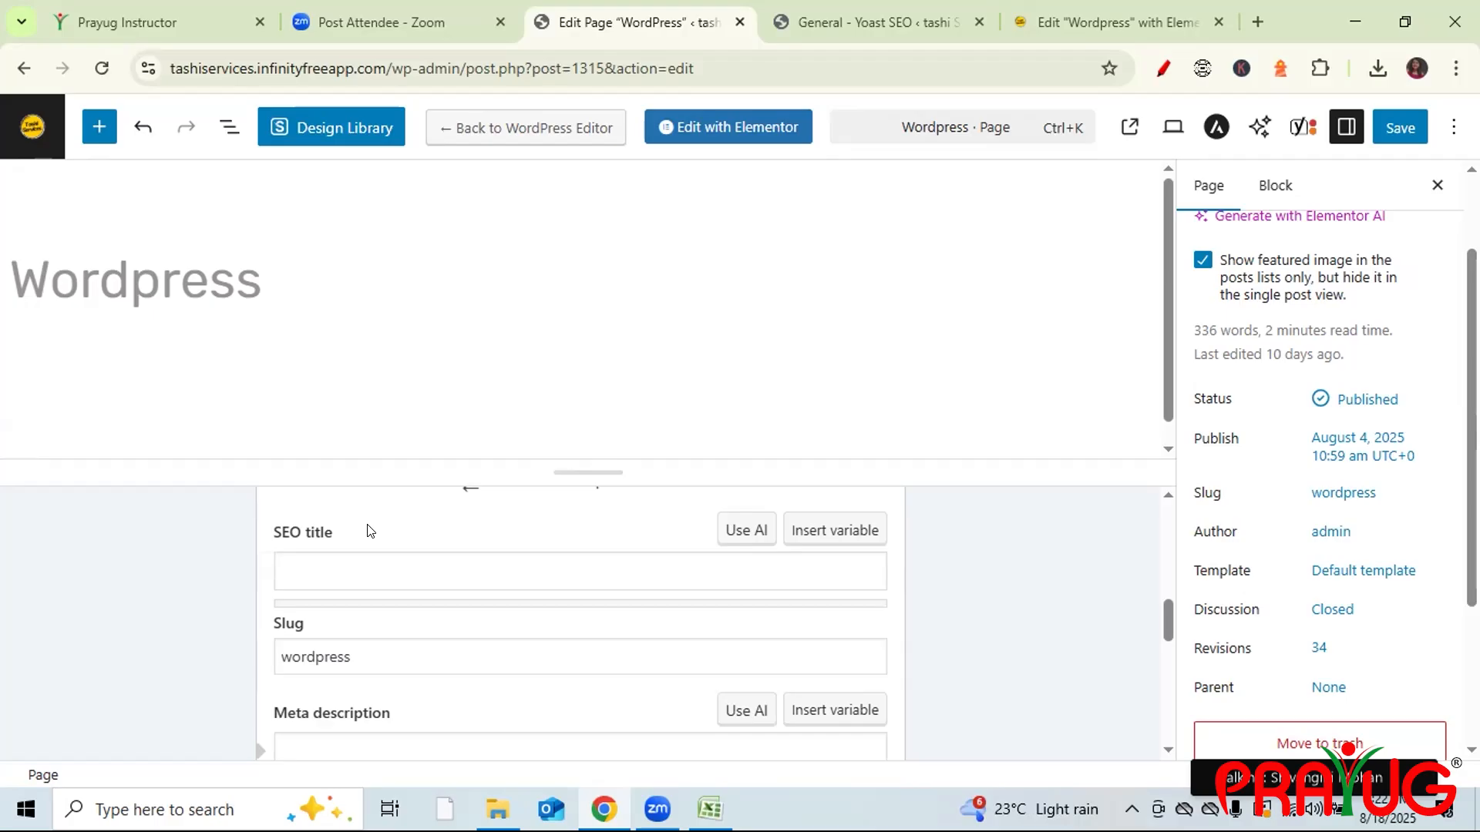
- Enter "Best Digital Marketing Courses & Certification Online - Prayug. intititute" as the SEO title
click(354, 566)
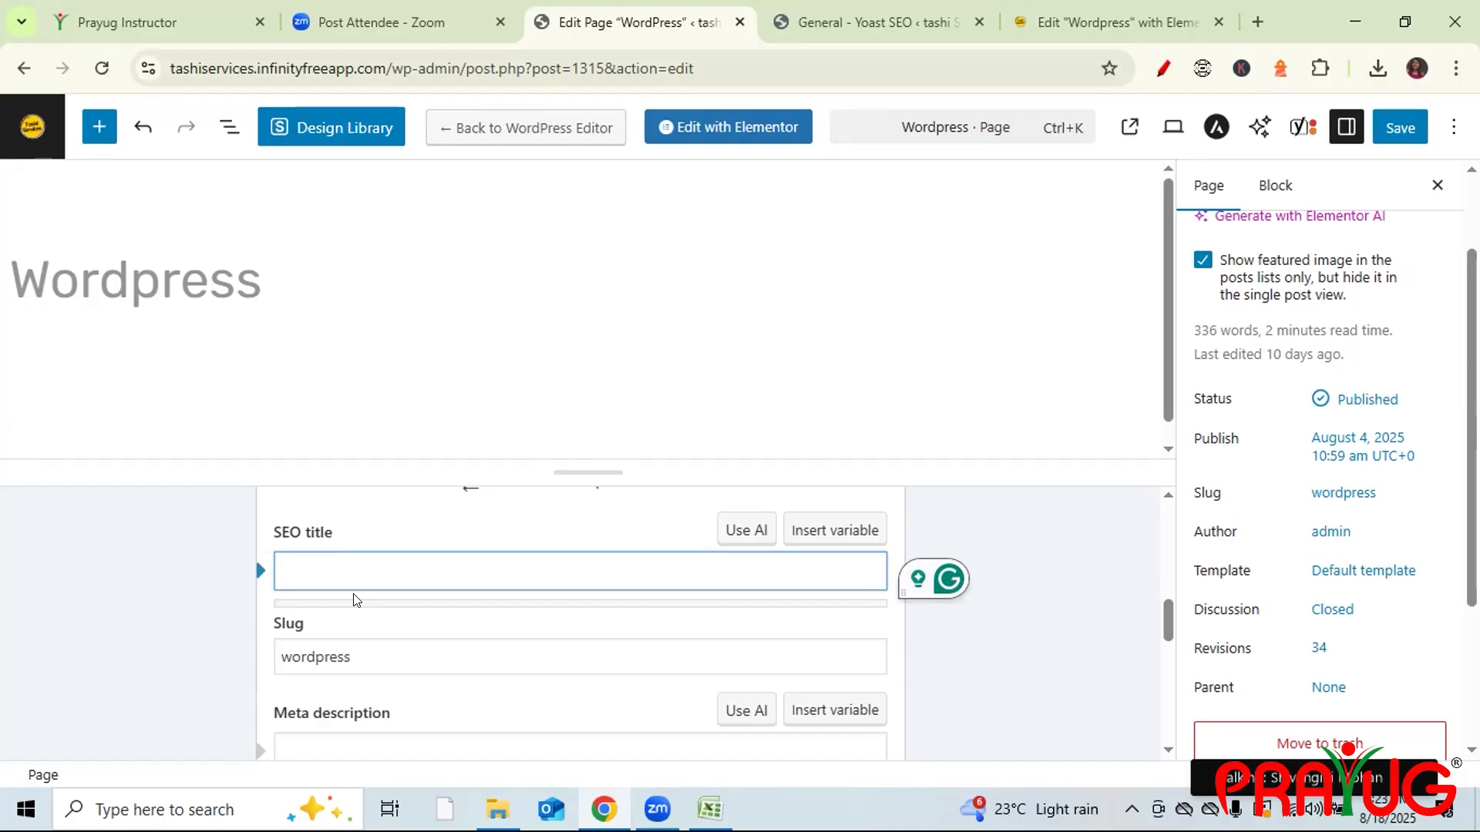
text(Best Digital Marketing Courses)
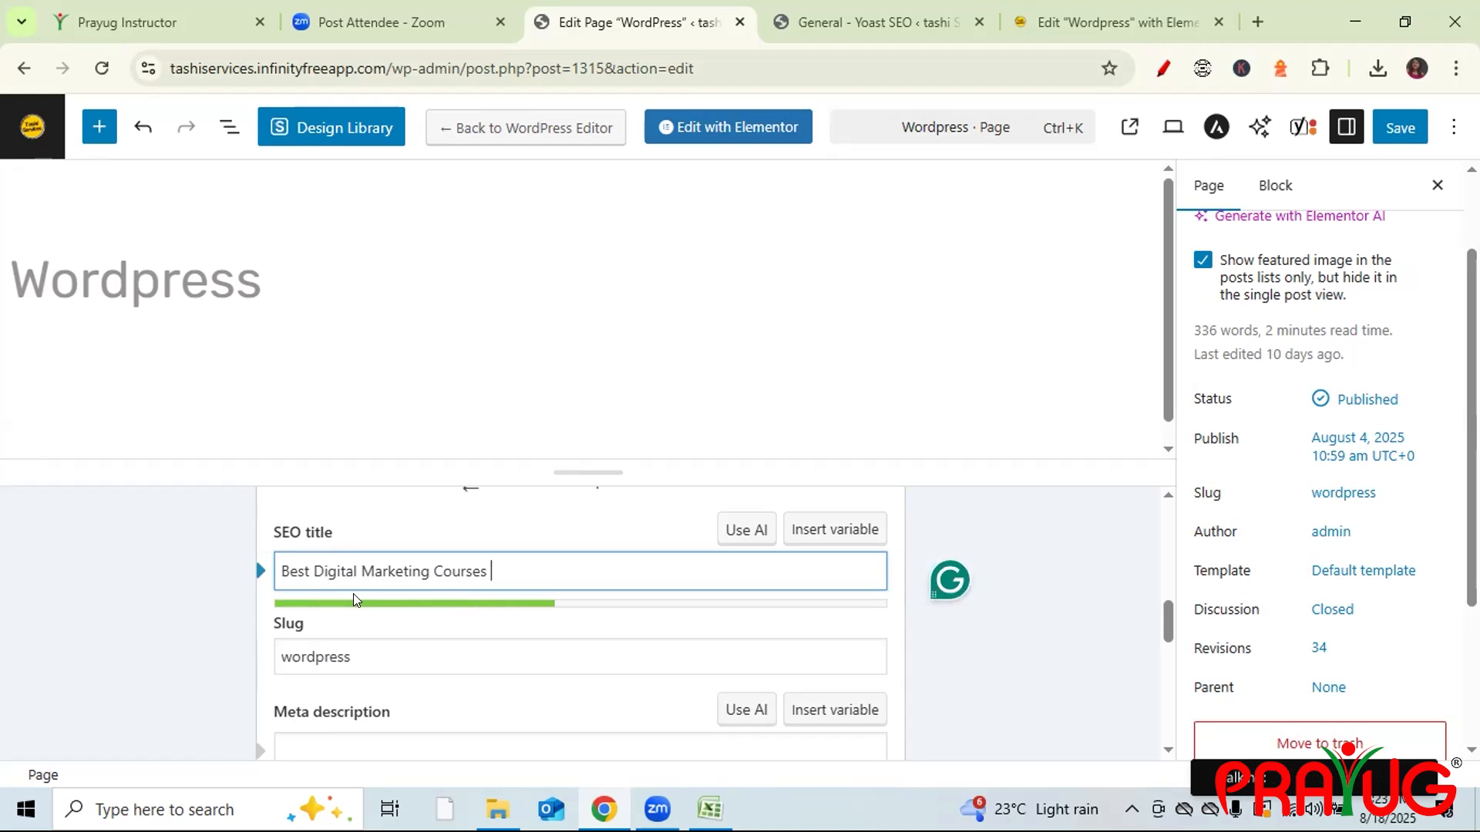
text(& Certi)
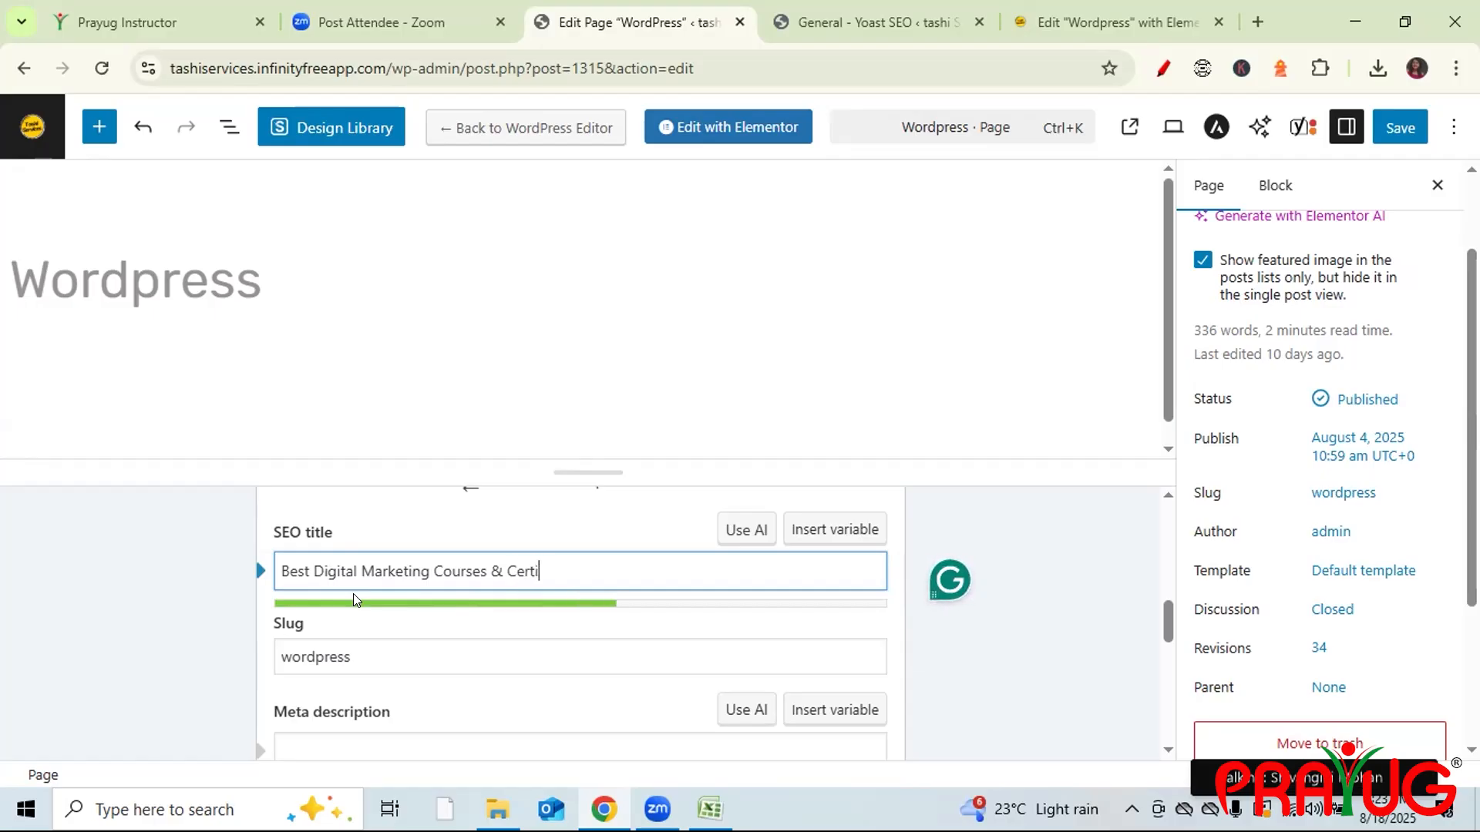
text(ficatio)
text(n Online )
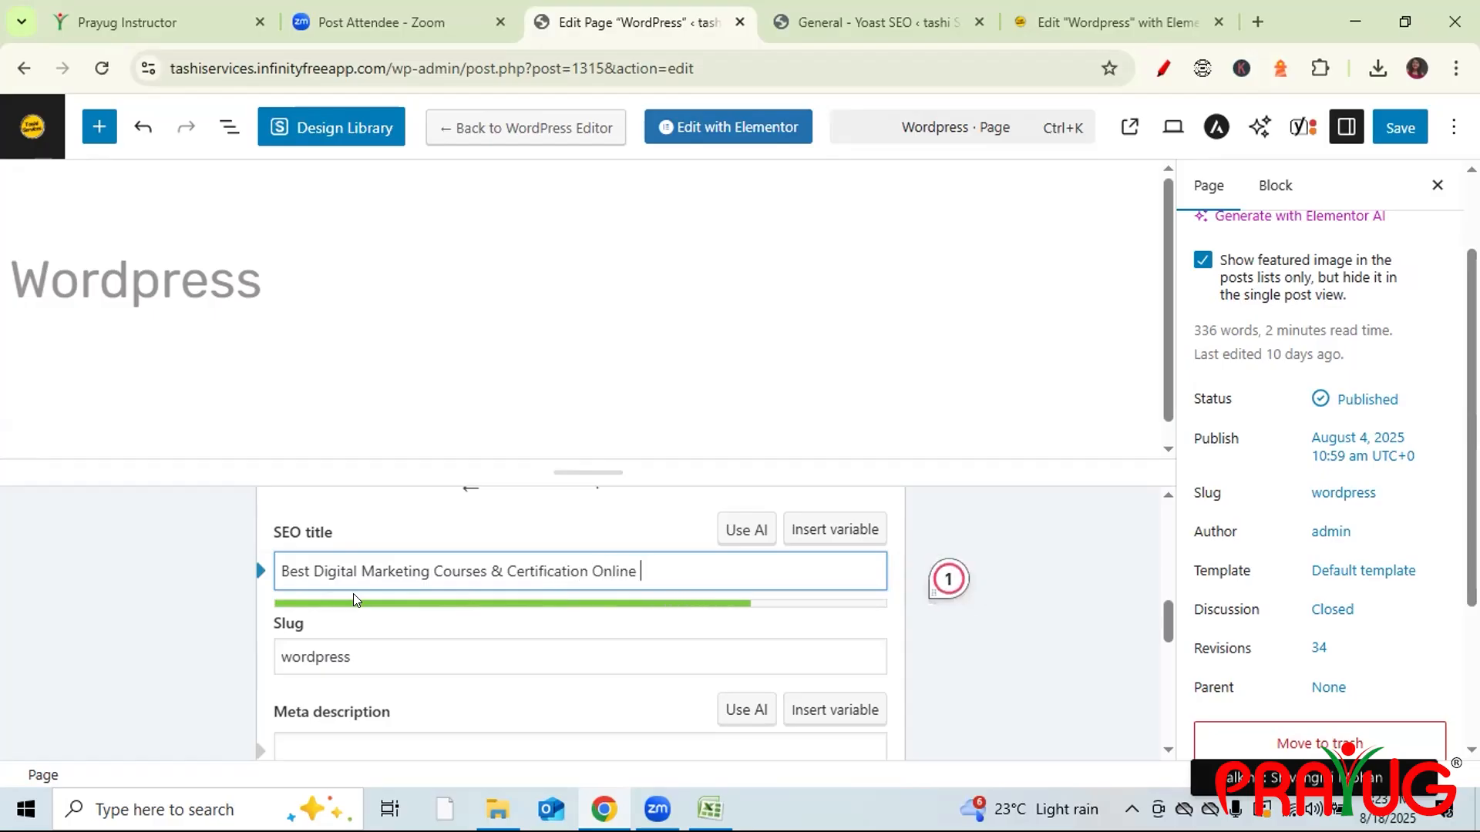
text(- Pra)
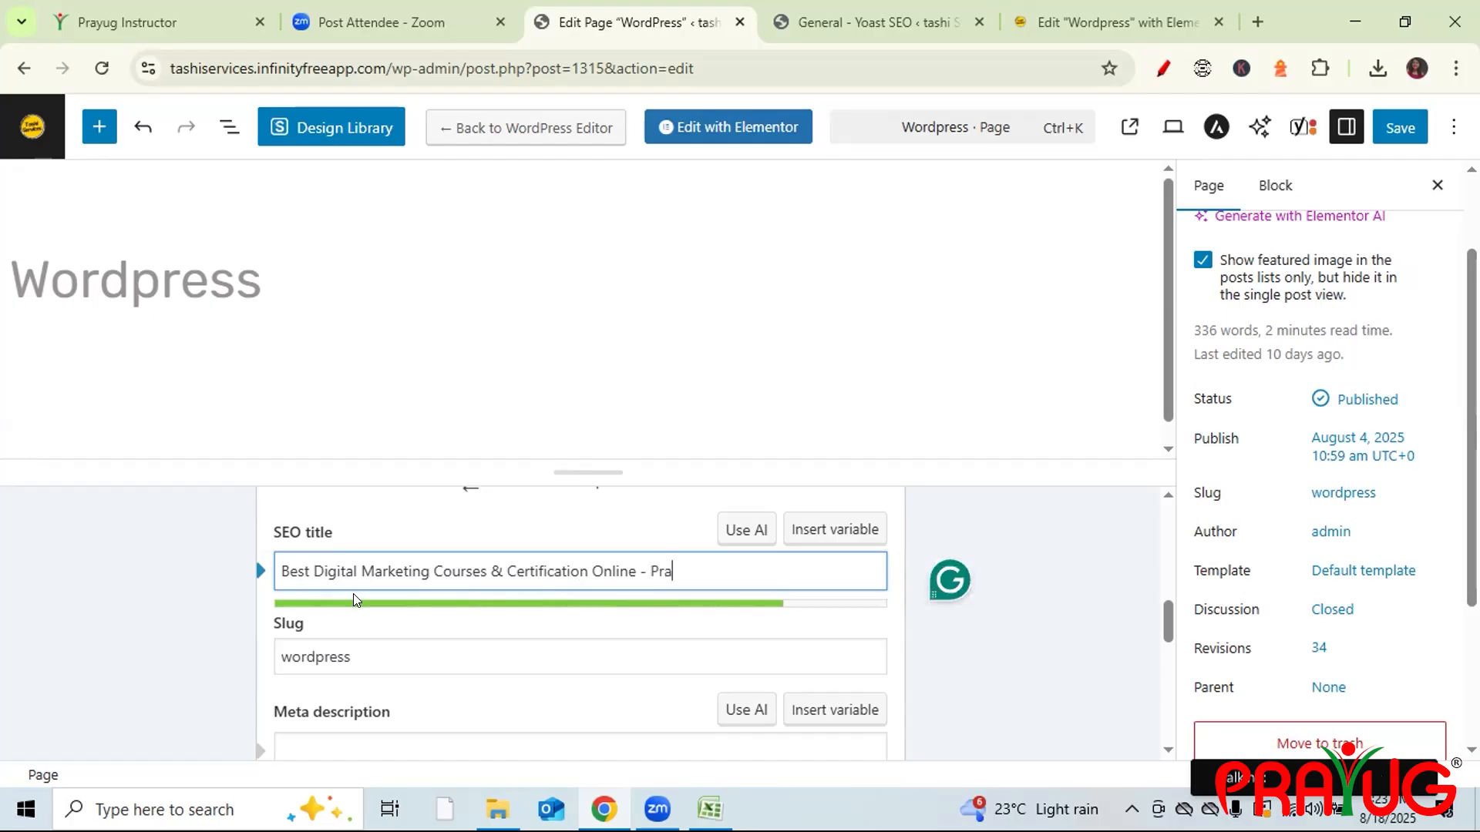
text(yg)
key(BackSpace)
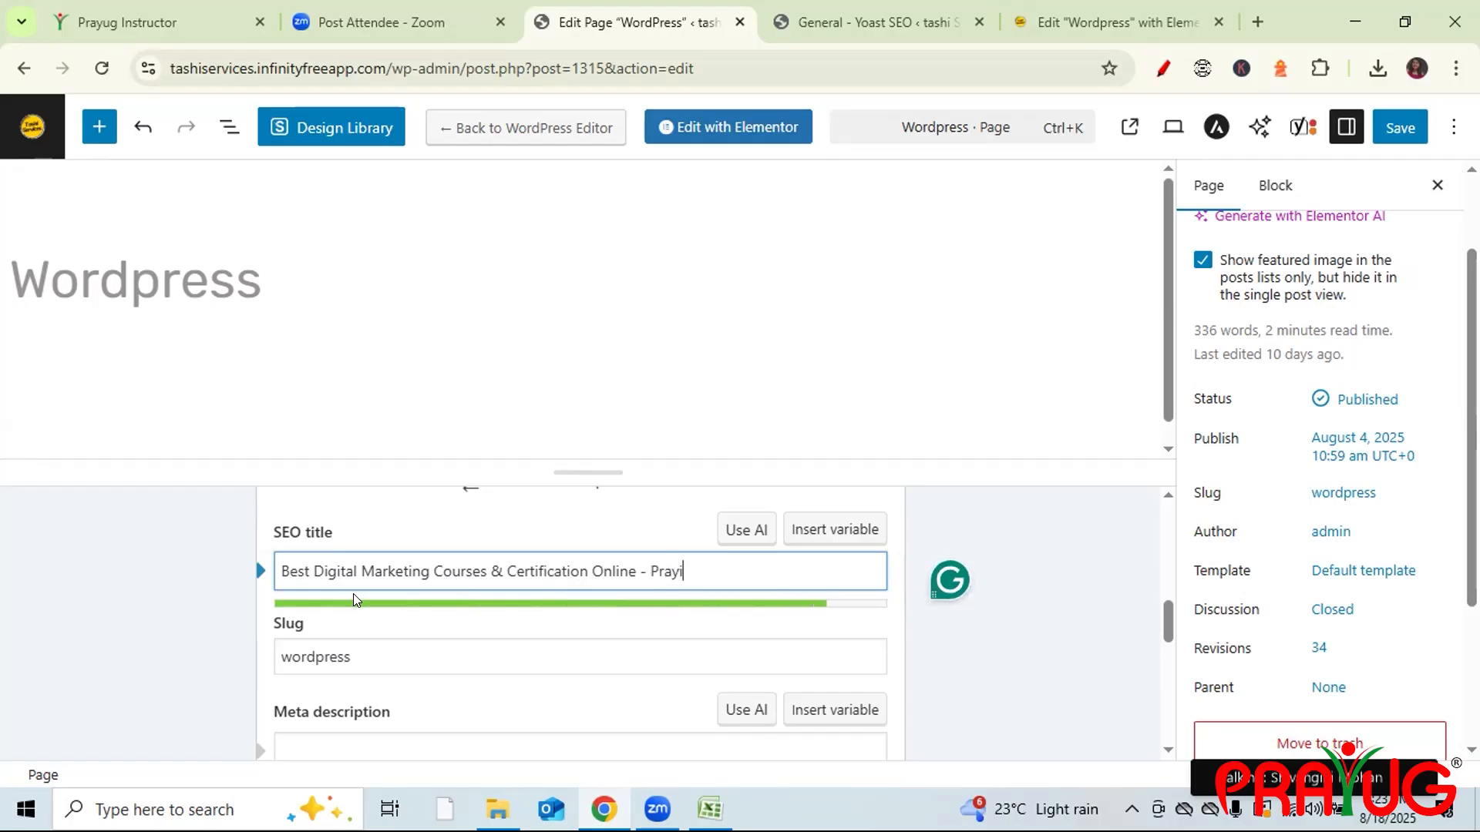
text(ug.)
text(intititute)
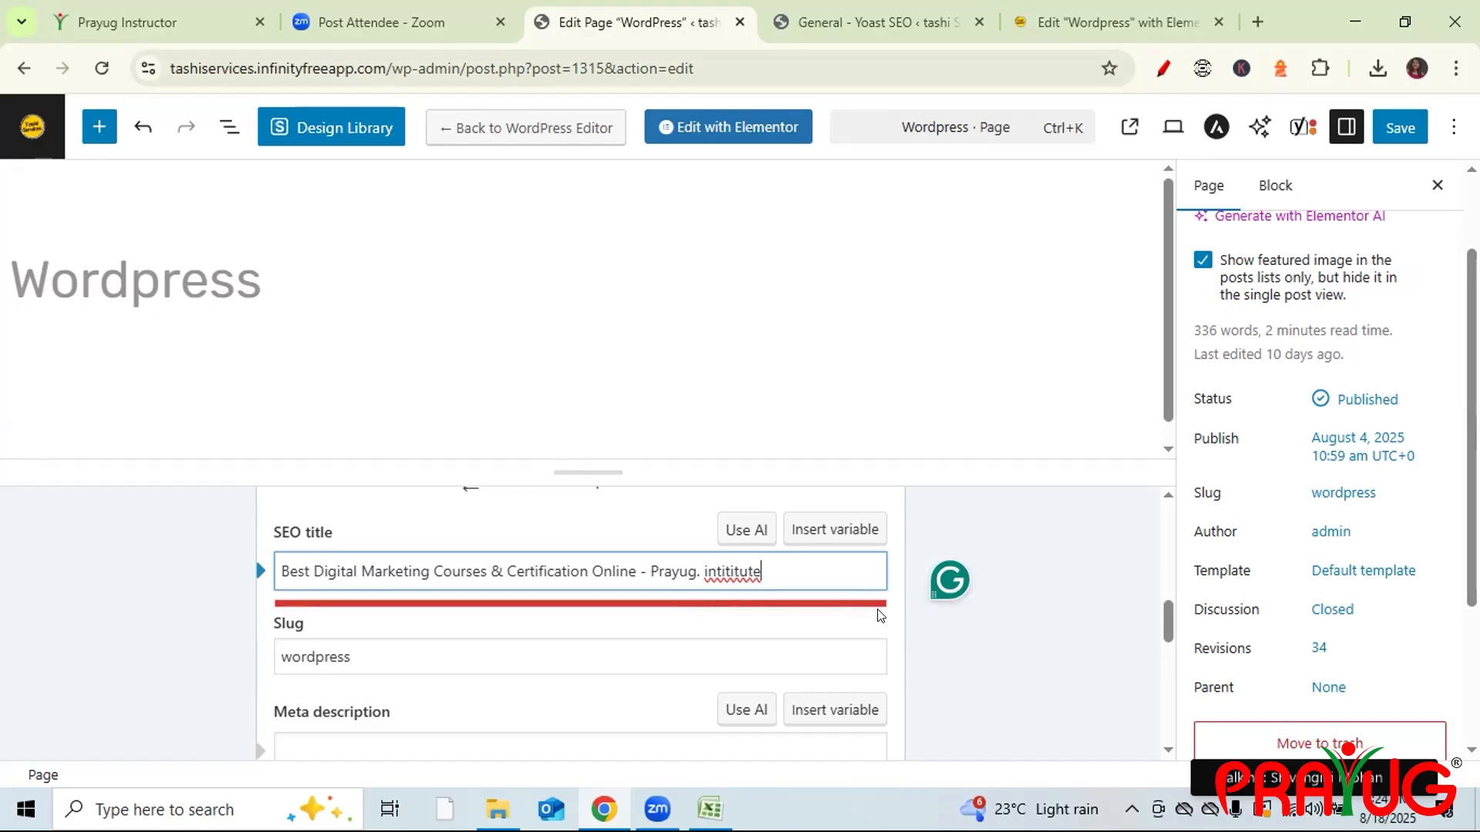
- Shorten the SEO title to "Best Digital Marketing Courses & Certification Online - Prayug." and highlight "Digital Marketing Courses" in it
key(BackSpace)
key(BackSpace)
key(BackSpace)
key(BackSpace)
key(BackSpace)
key(BackSpace)
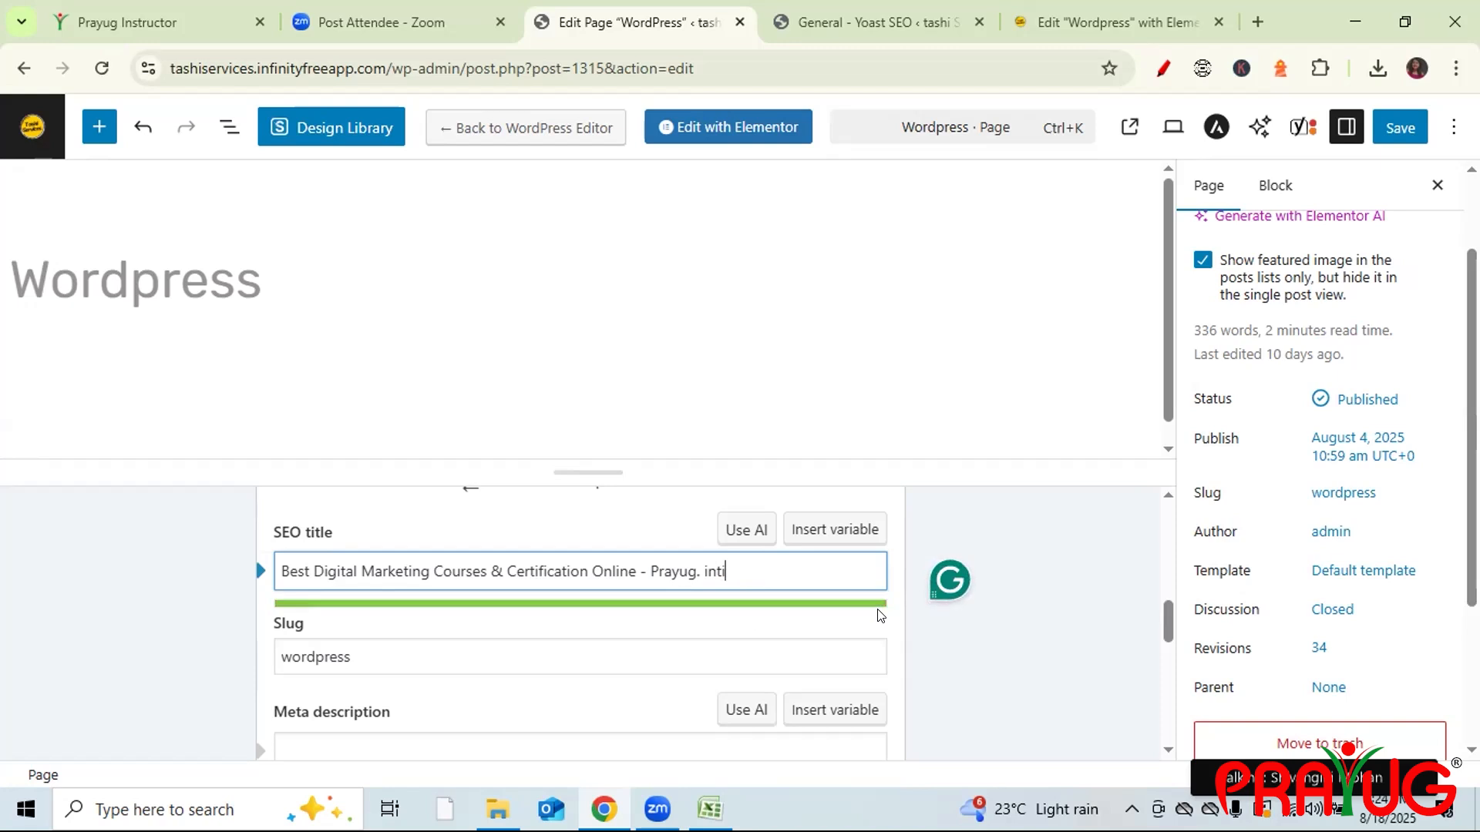
key(BackSpace)
key(BackSpace)
key(BackSpace)
key(BackSpace)
key(BackSpace)
drag(703, 572, 91, 621)
click(91, 622)
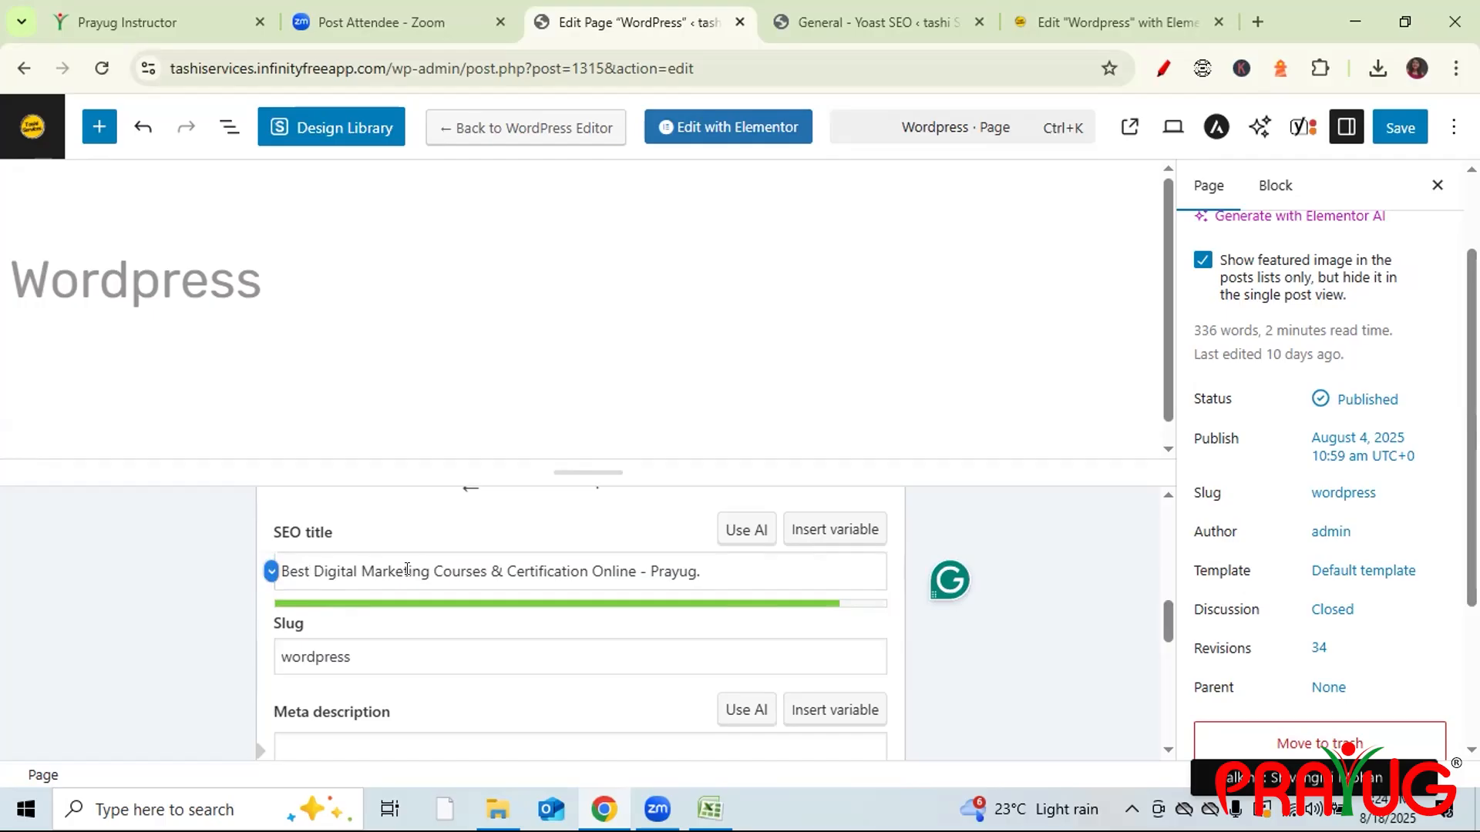
drag(313, 572, 492, 572)
click(160, 581)
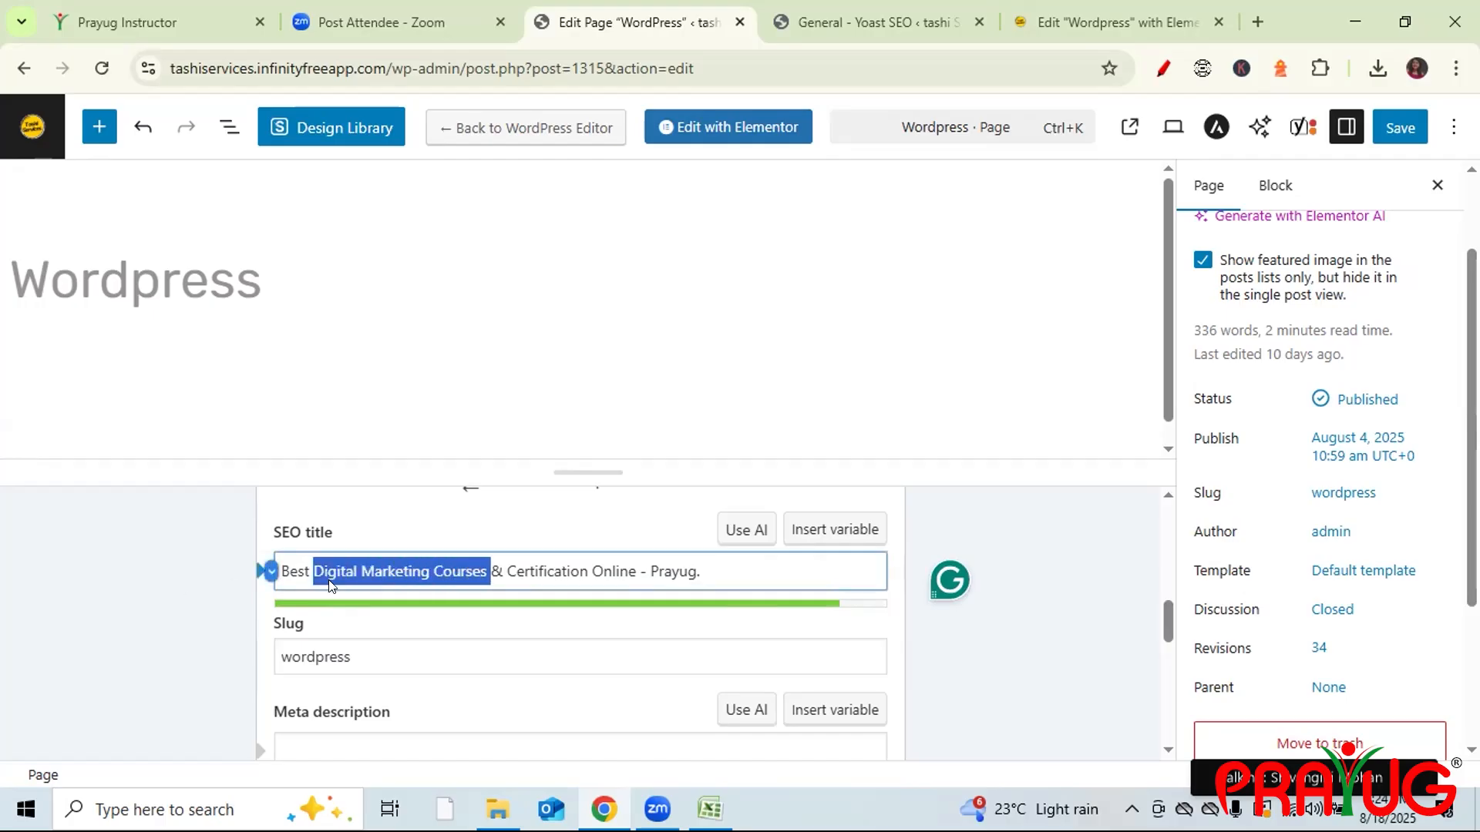
- Try appending "-courses" to the page's wordpress slug, and remove the addition again
drag(1165, 635, 1166, 647)
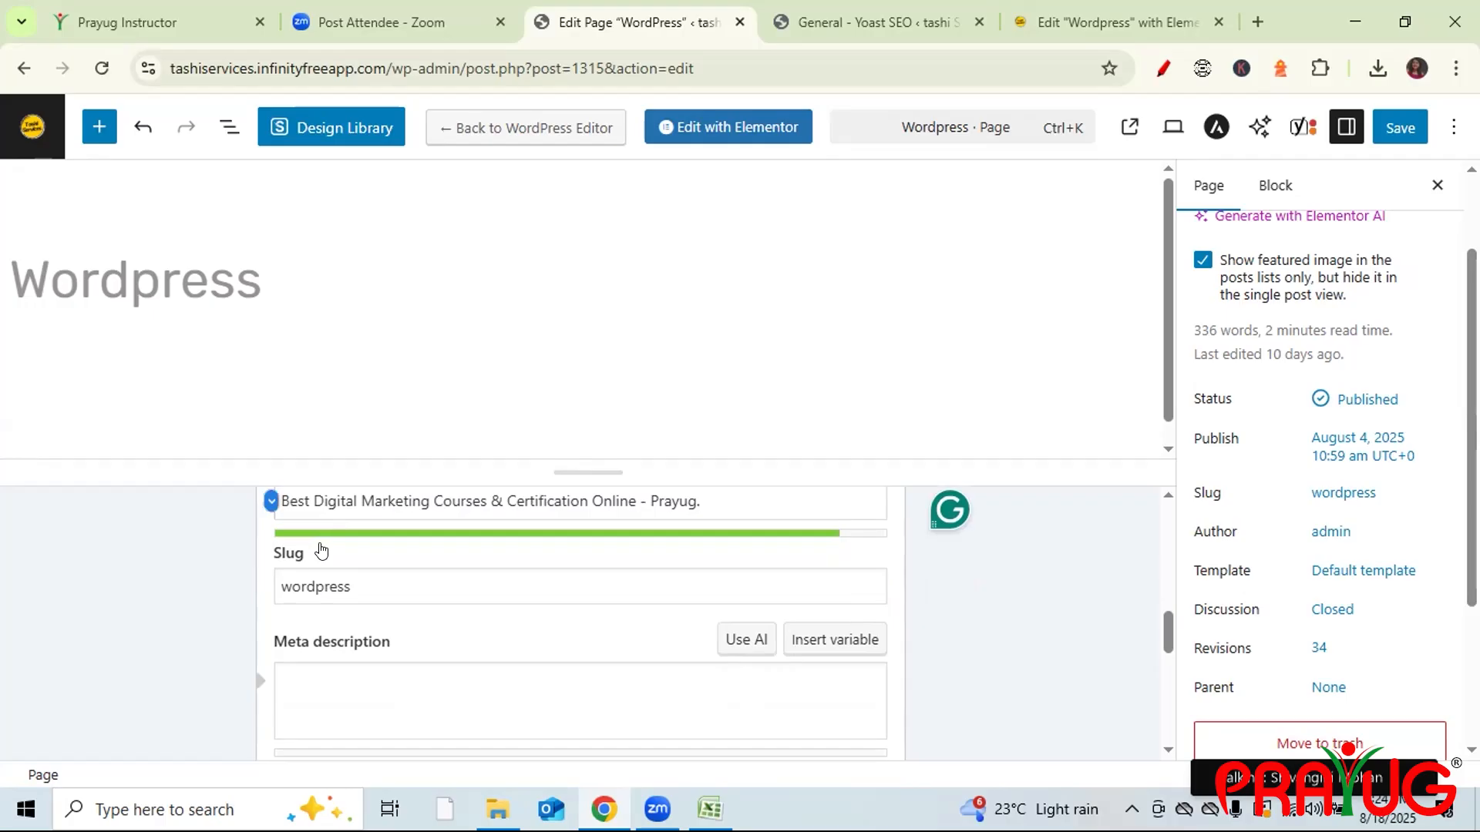
click(360, 584)
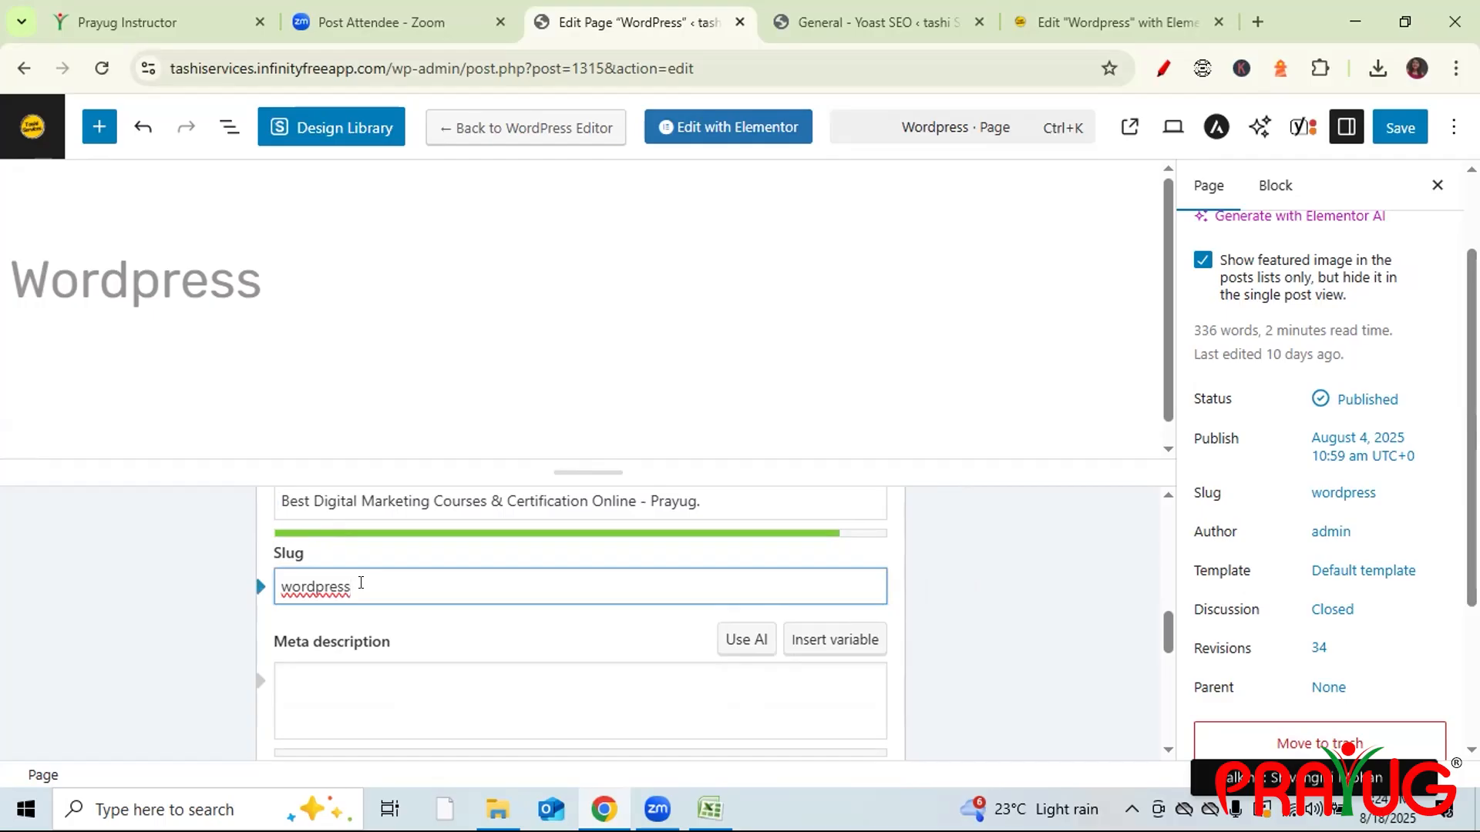
text(-courses)
click(206, 589)
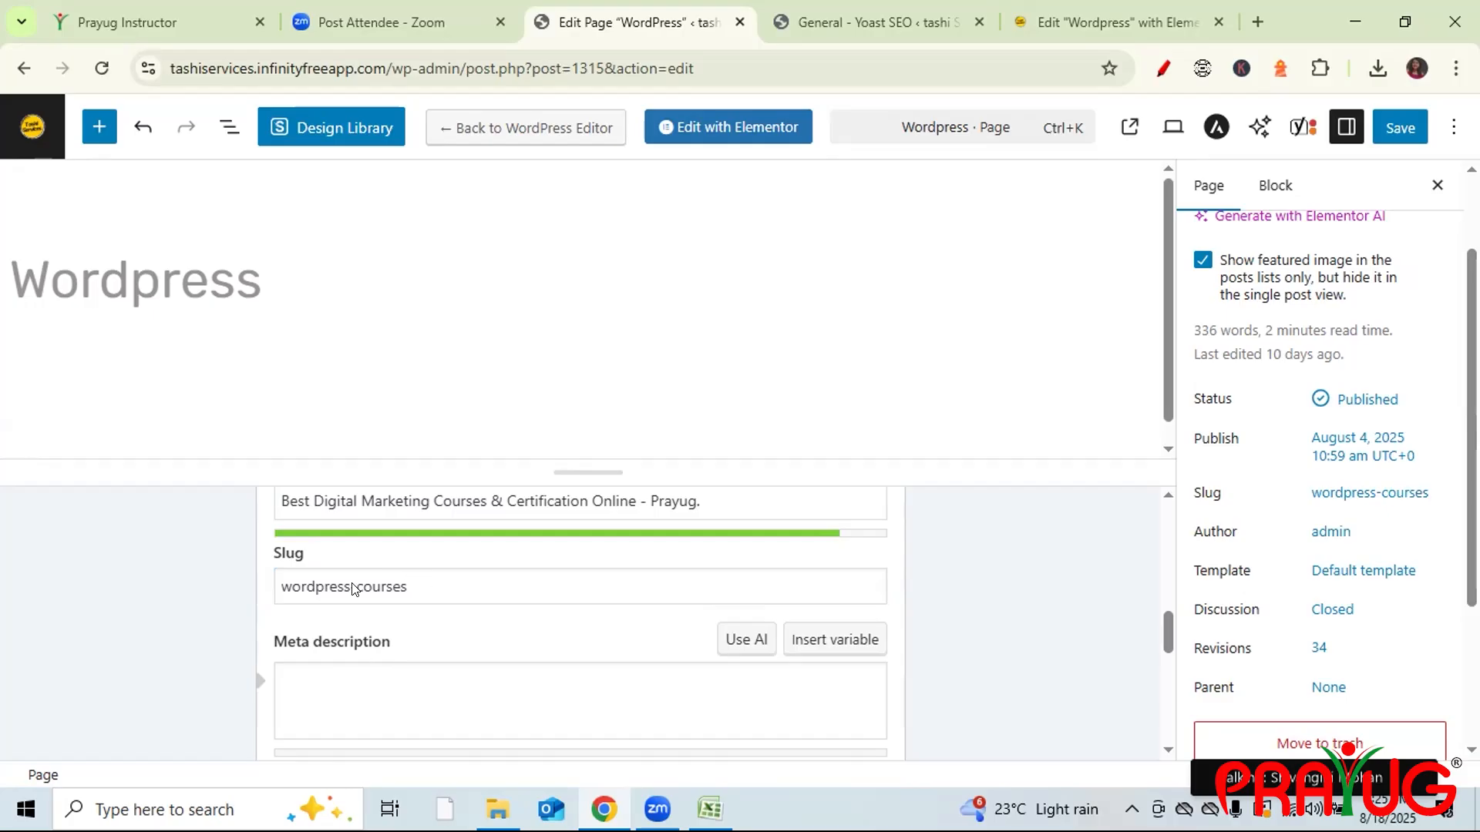
drag(351, 588, 420, 588)
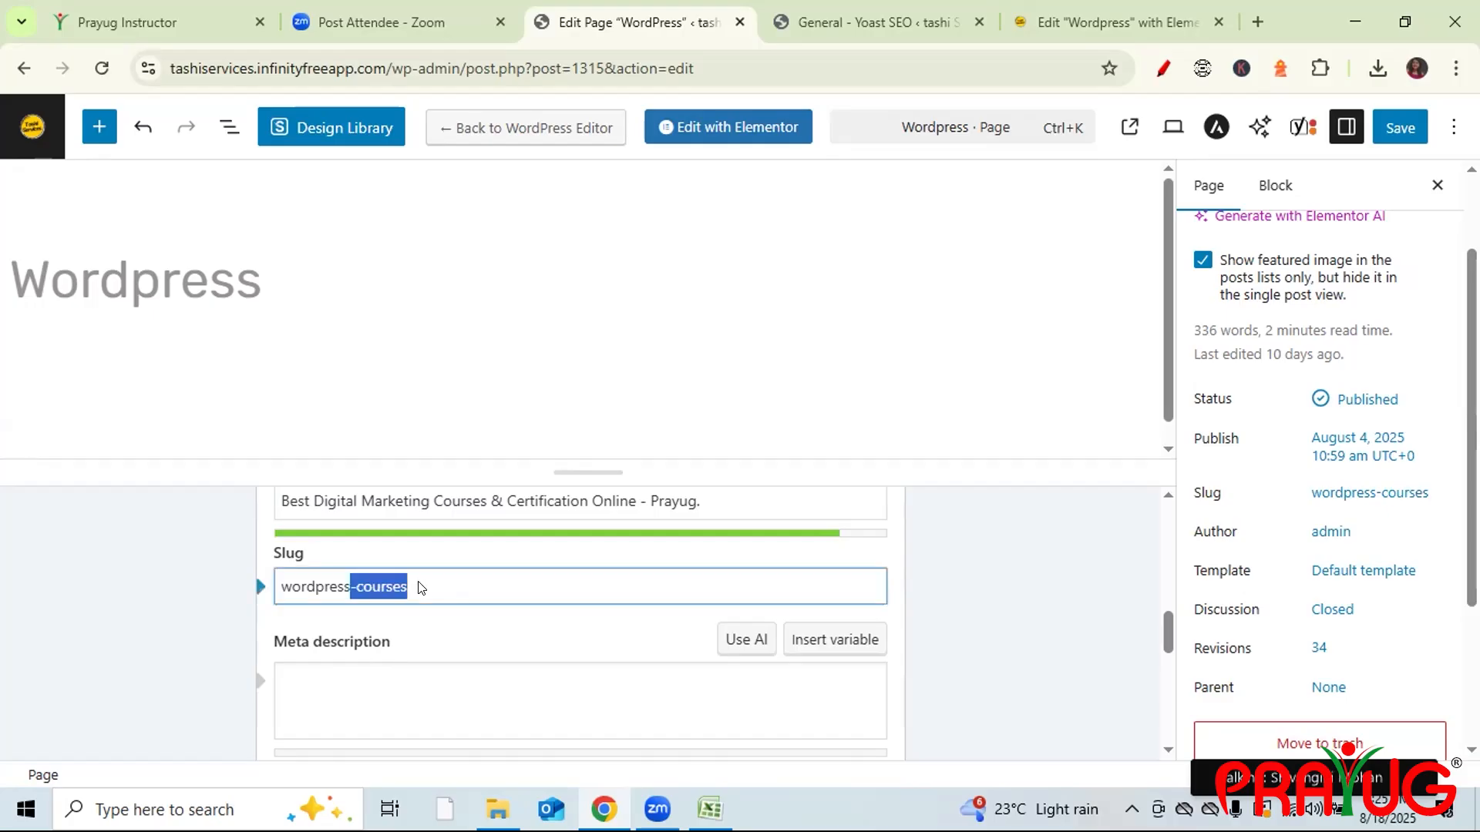
key(BackSpace)
- Activate the empty meta description field below the slug for editing
click(336, 667)
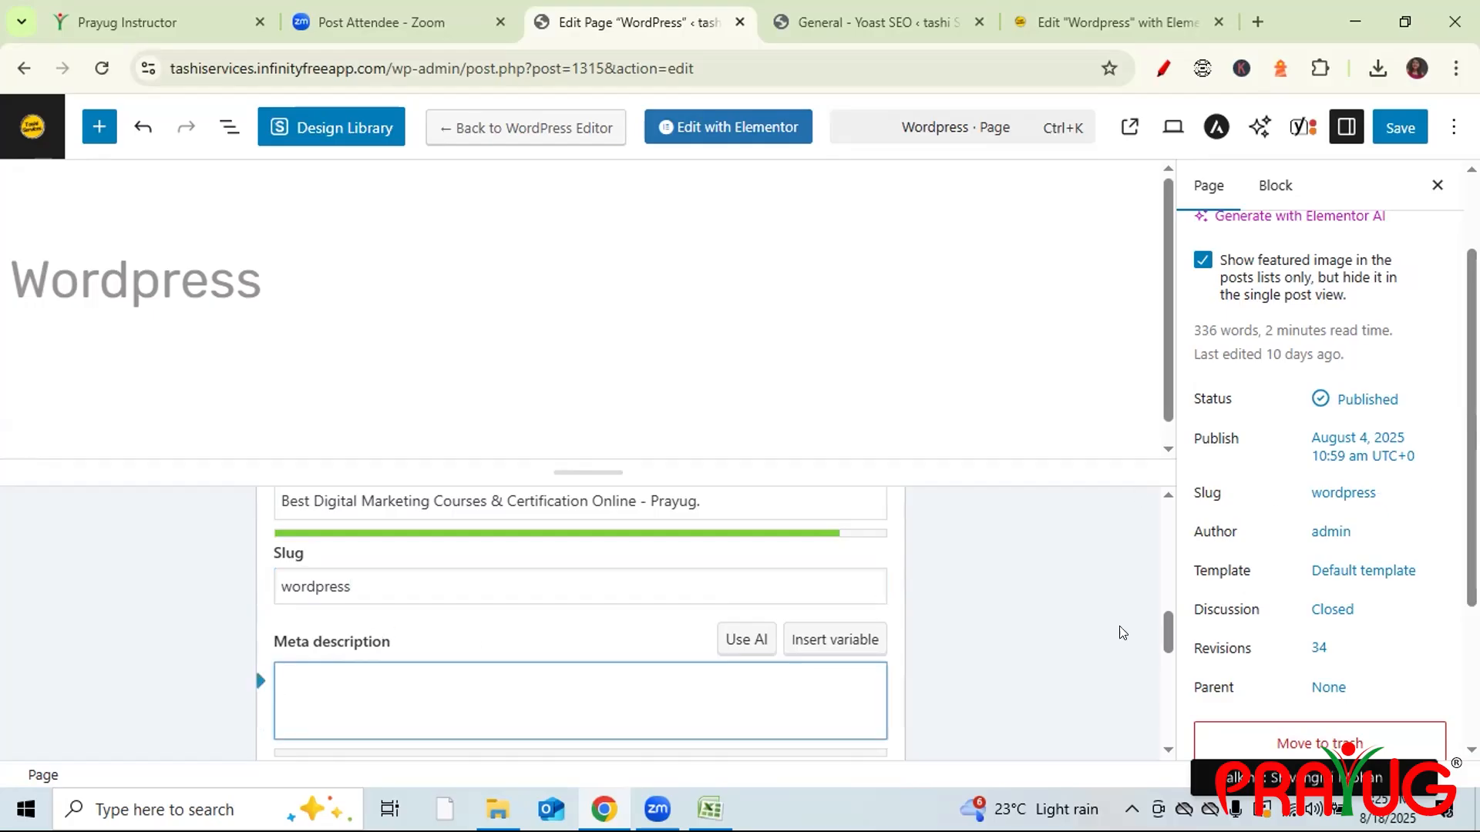
drag(1165, 635, 1165, 651)
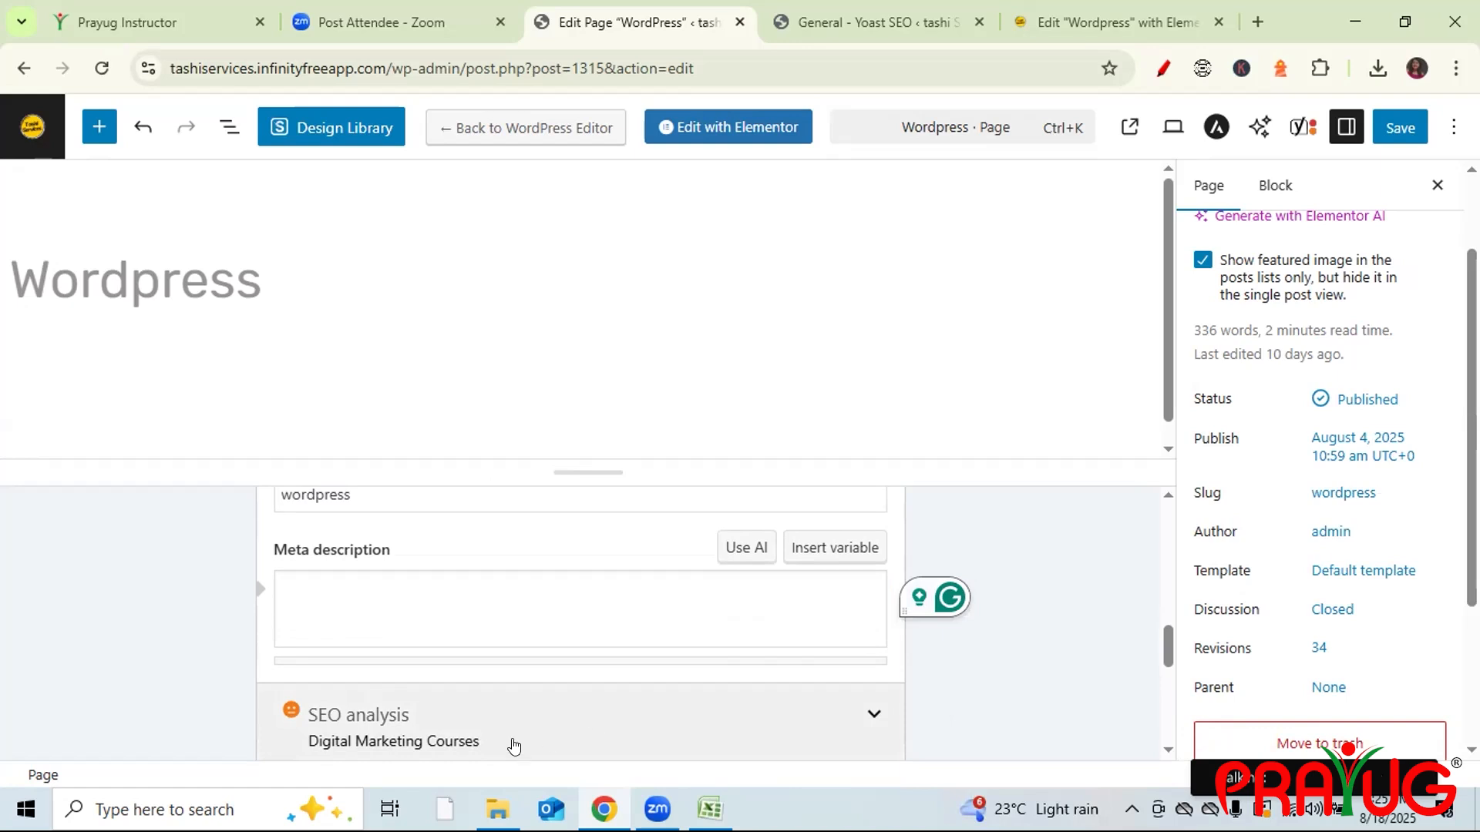
click(415, 623)
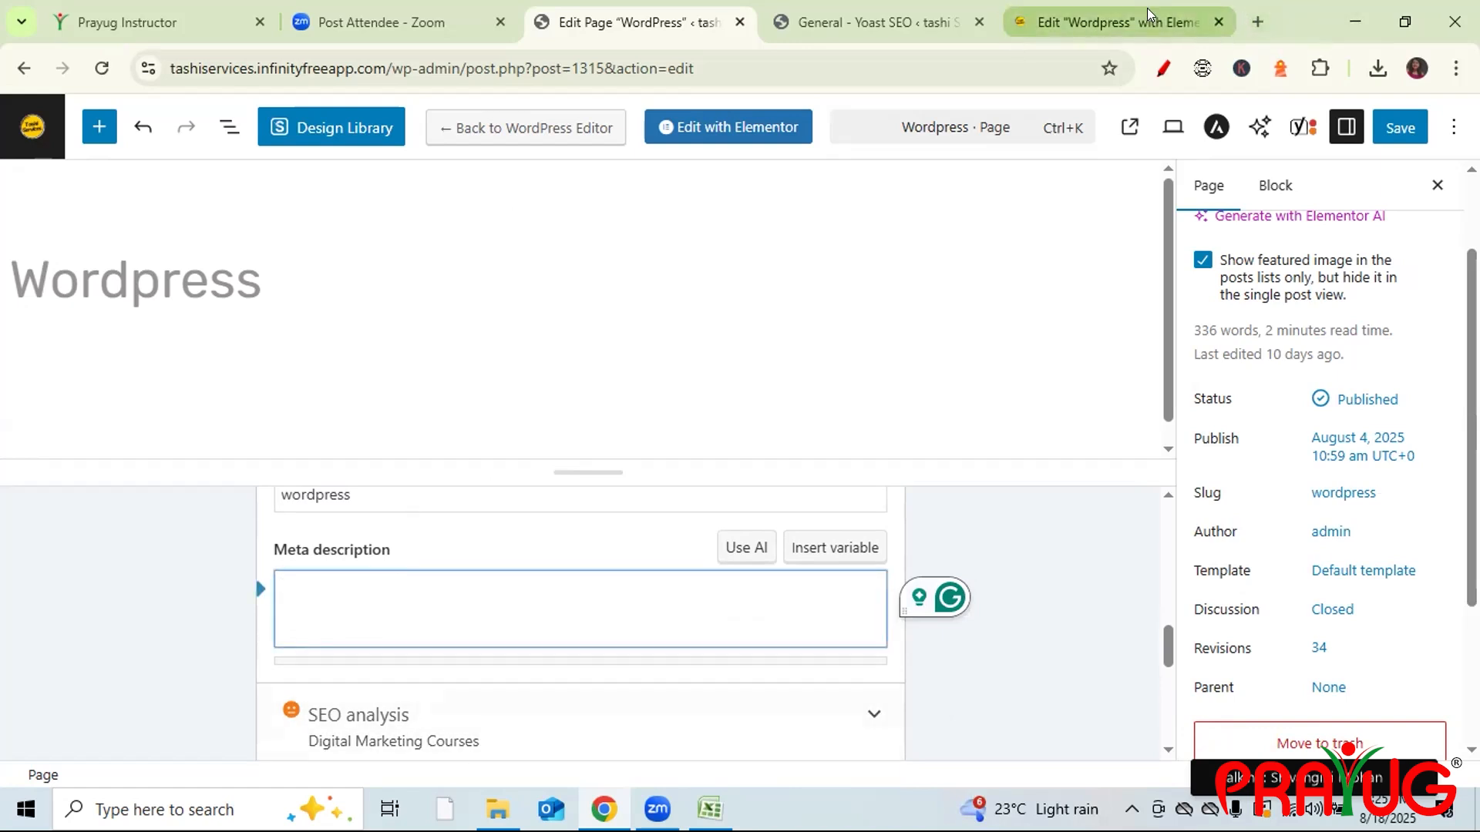
- Search Google for "prayug" in a new browser tab, examine the descriptions of the results, and close the tab
click(1259, 21)
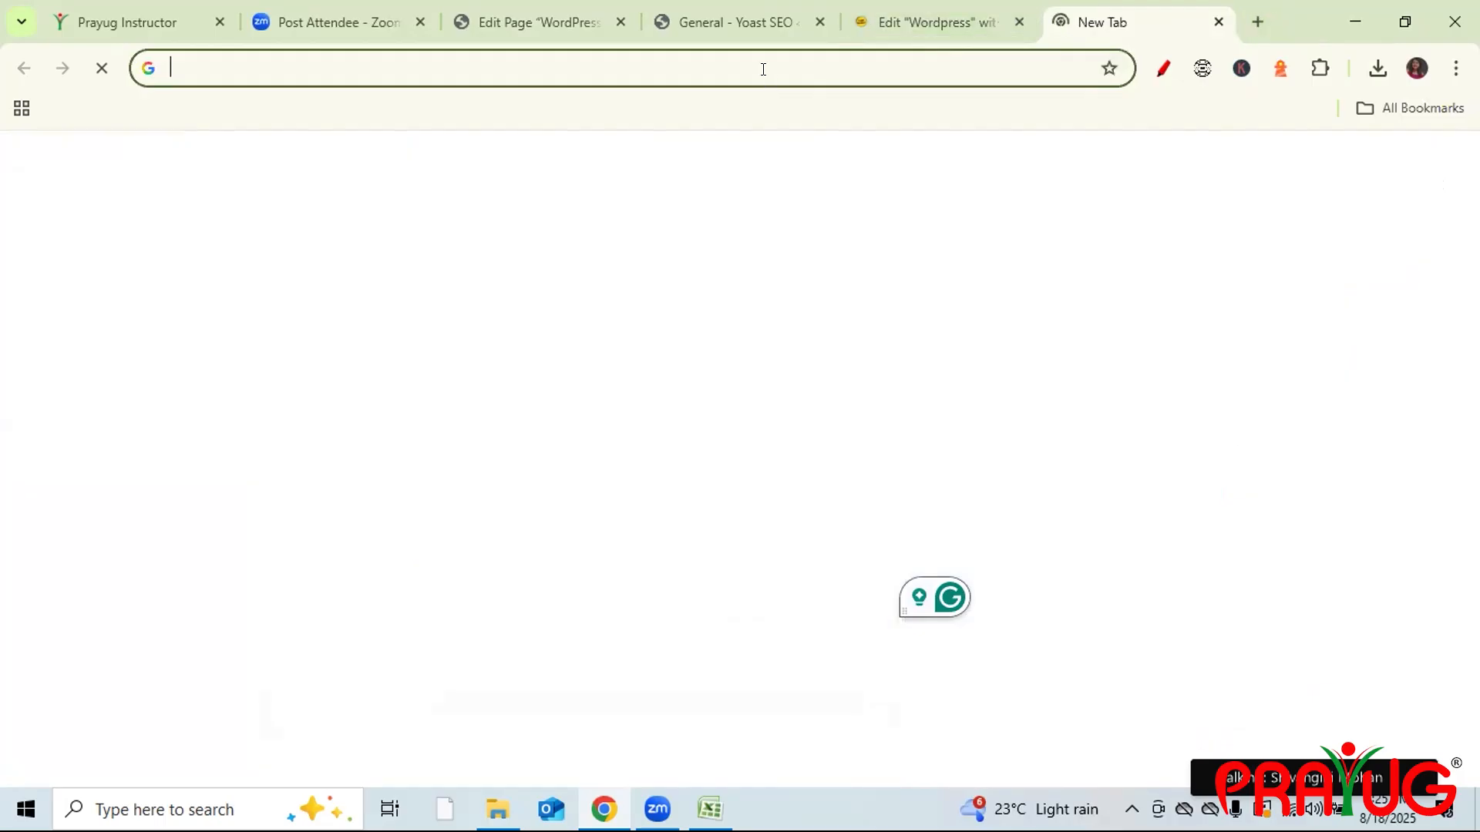
text(prayug)
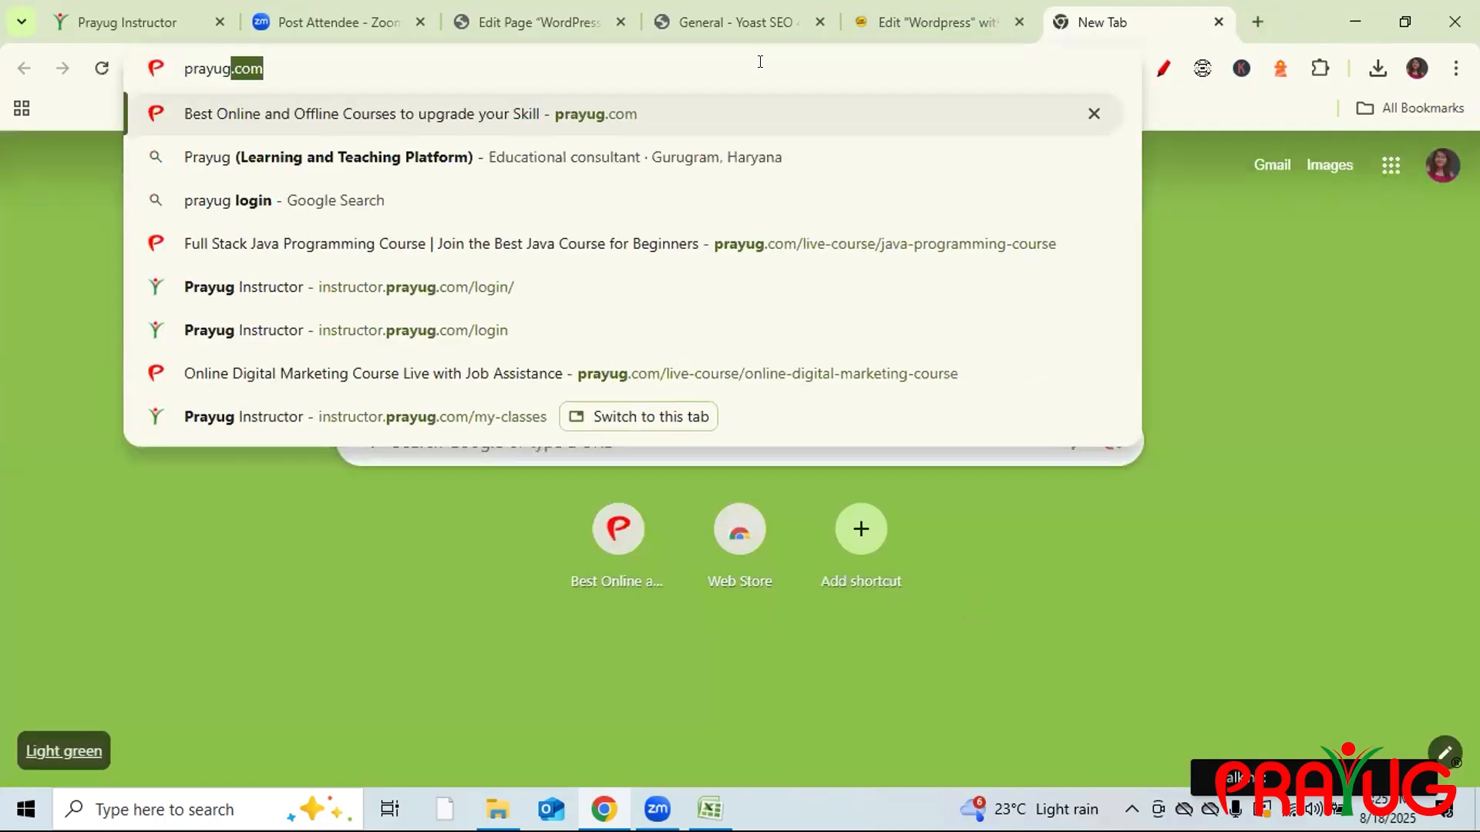
key(BackSpace)
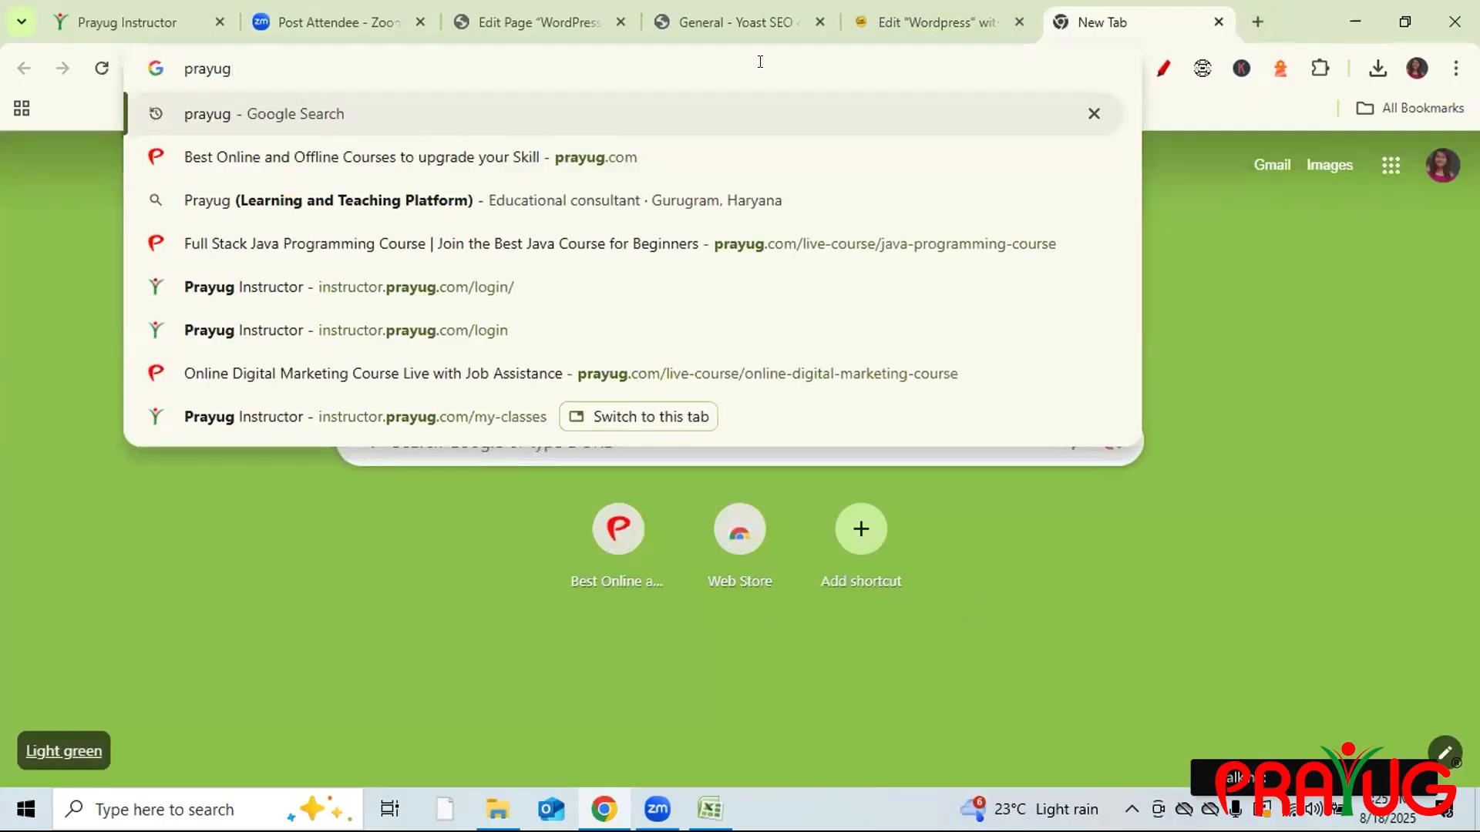
key(Return)
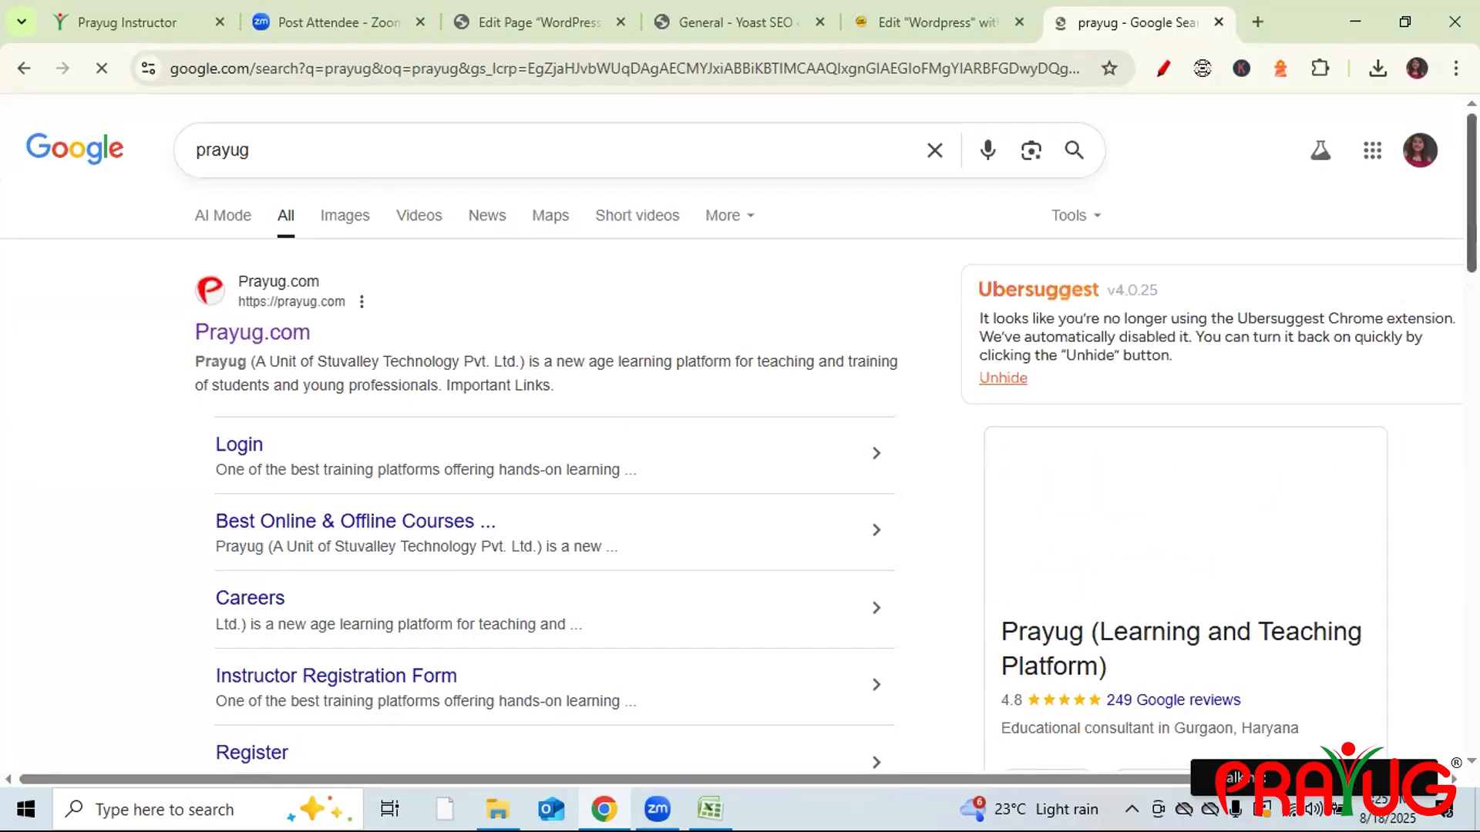
scroll(740, 432, down, 5)
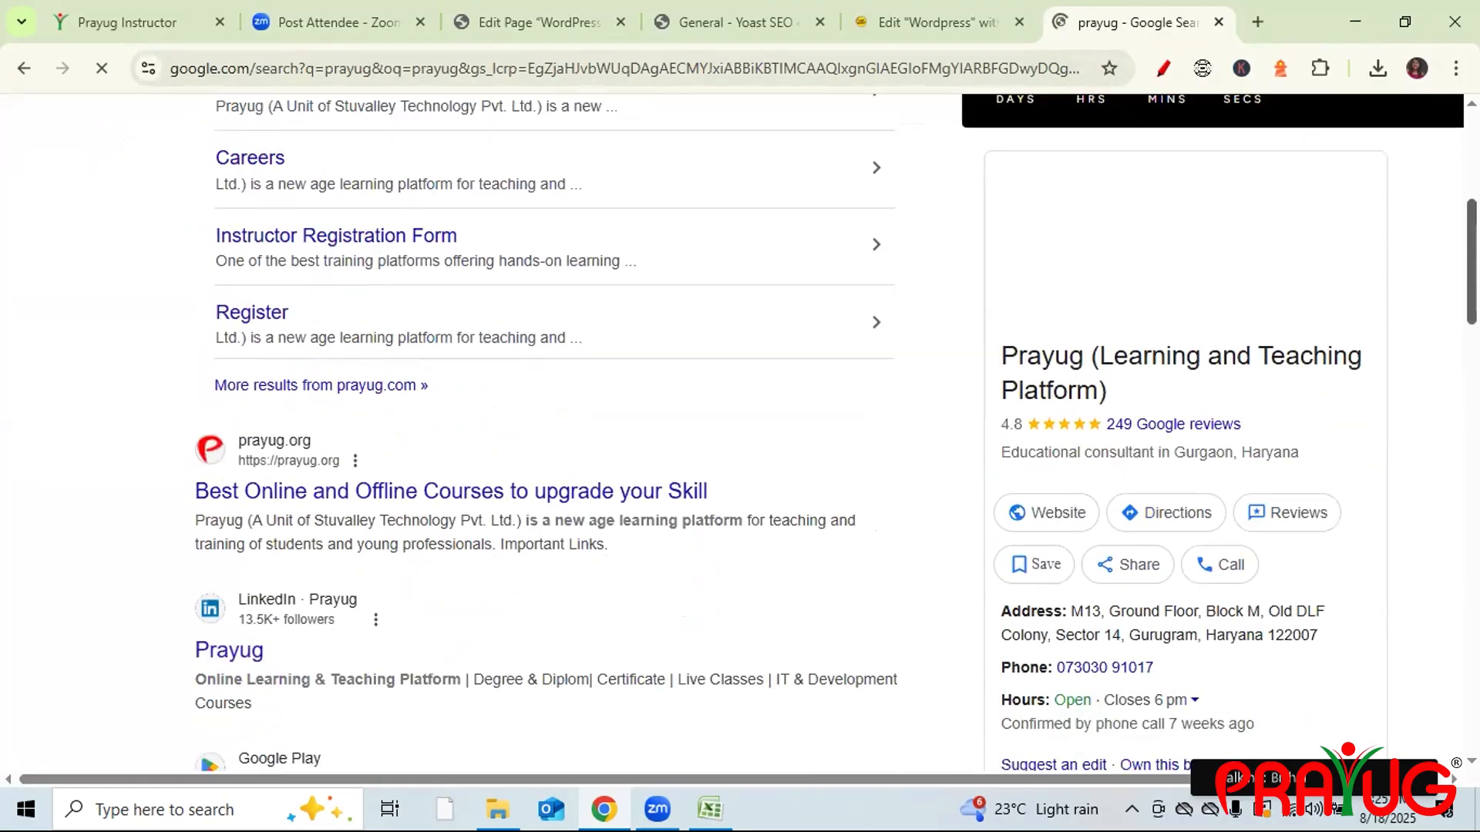
scroll(539, 431, down, 8)
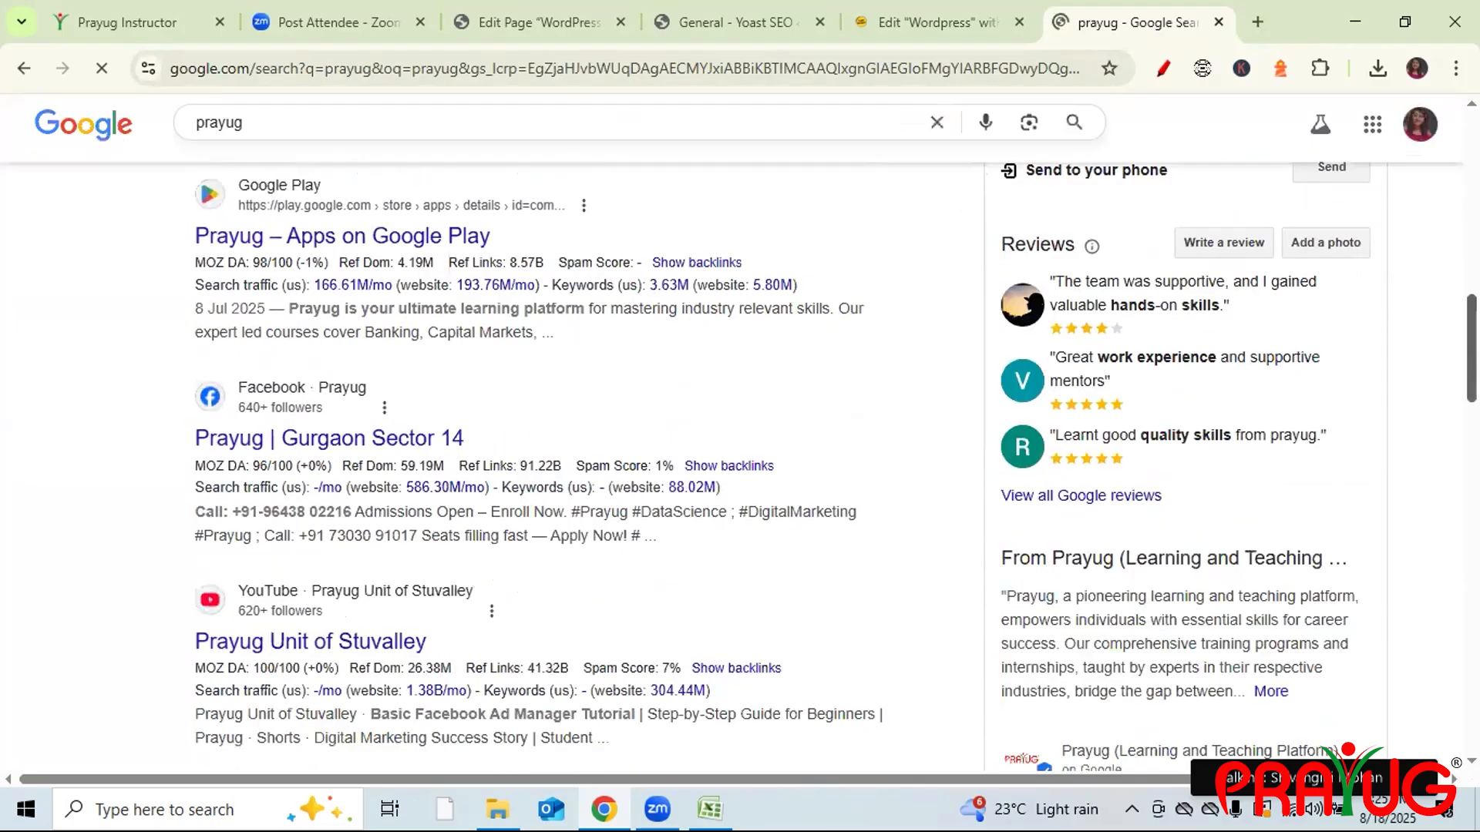
scroll(539, 432, down, 15)
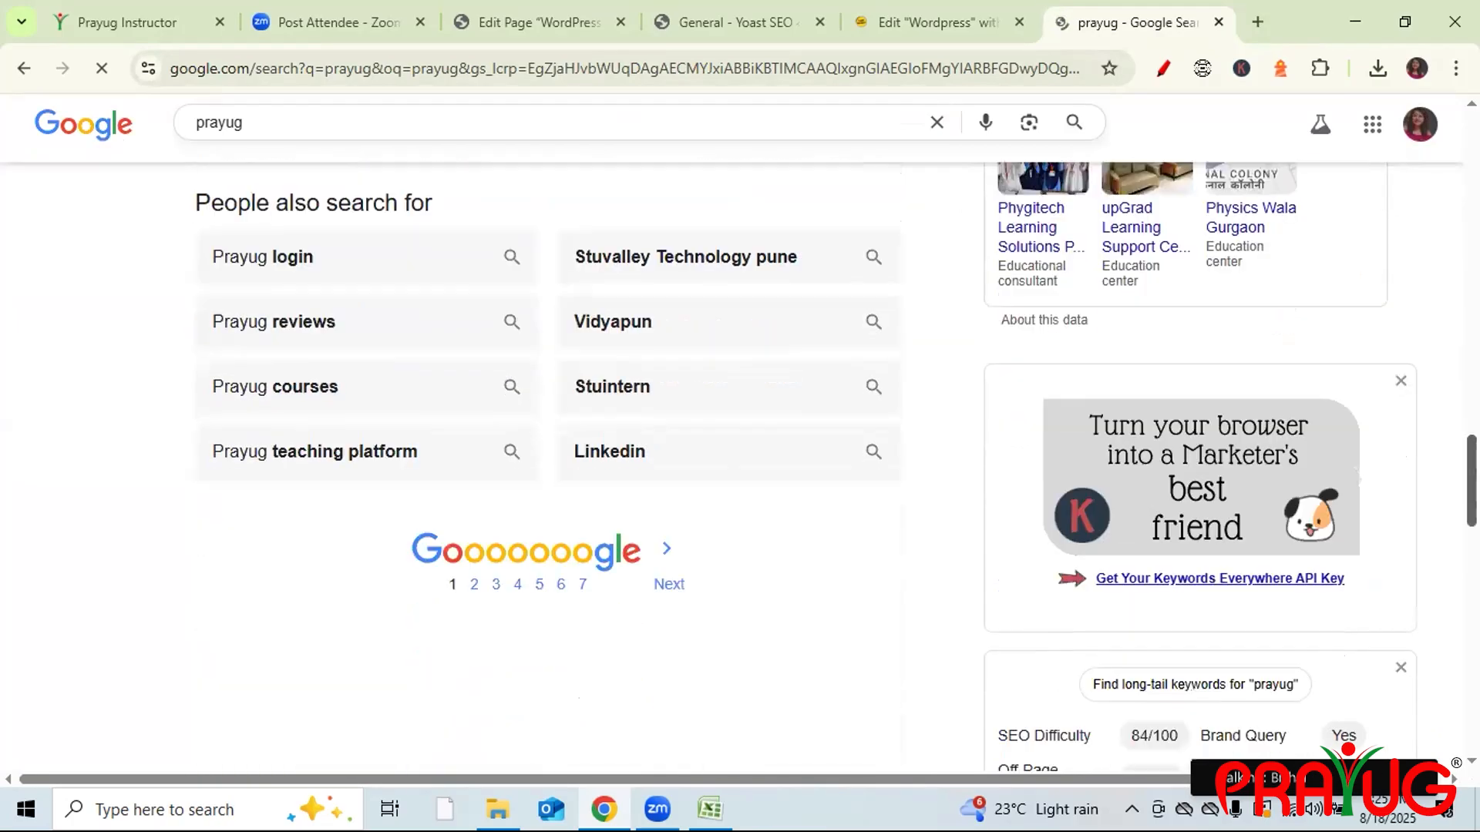
scroll(539, 432, up, 20)
click(1218, 21)
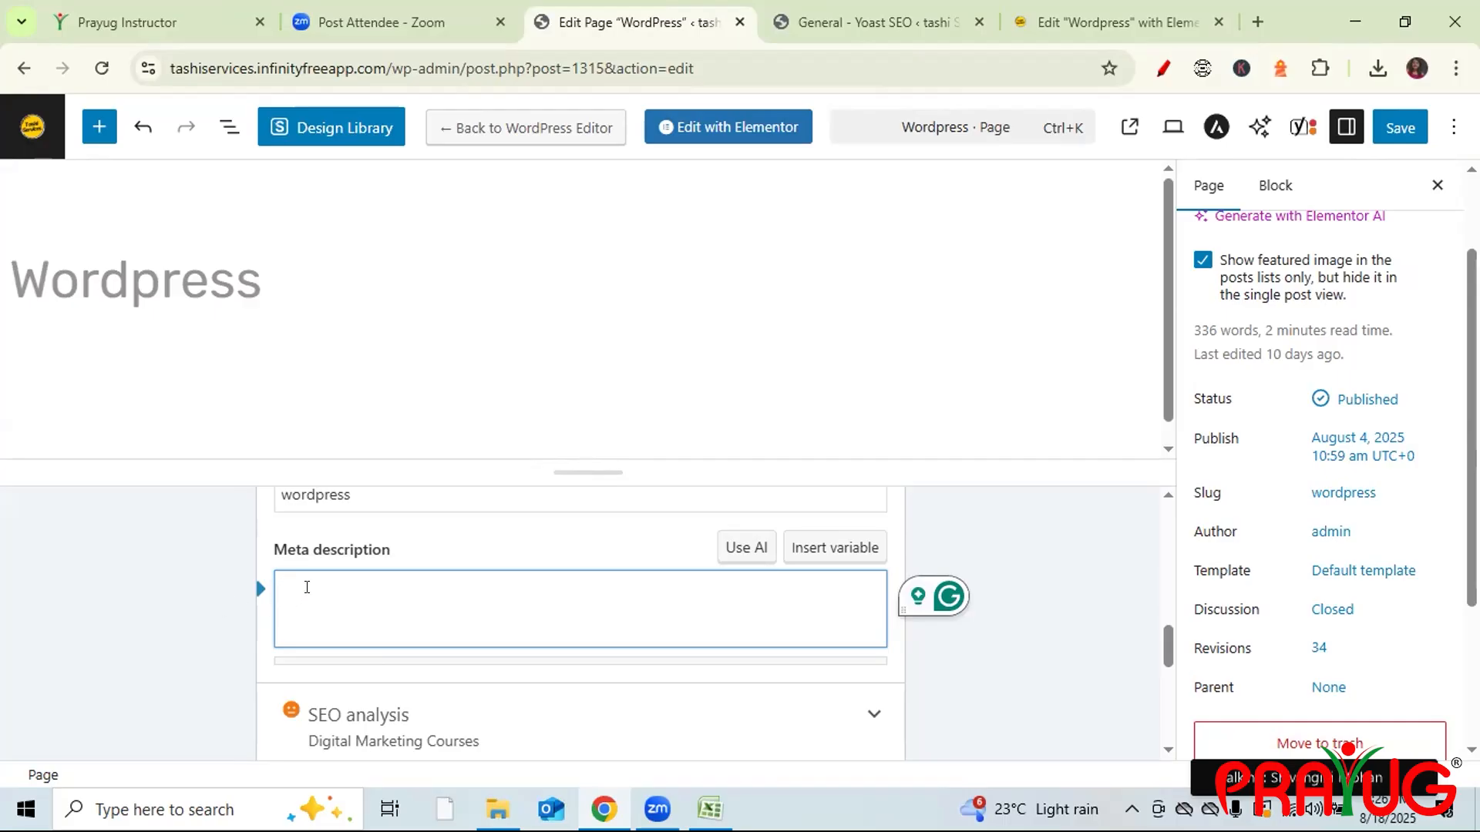
- Begin the meta description with "Prayug Digital Marketing Courses"
text(Pryug)
key(BackSpace)
key(BackSpace)
key(BackSpace)
key(BackSpace)
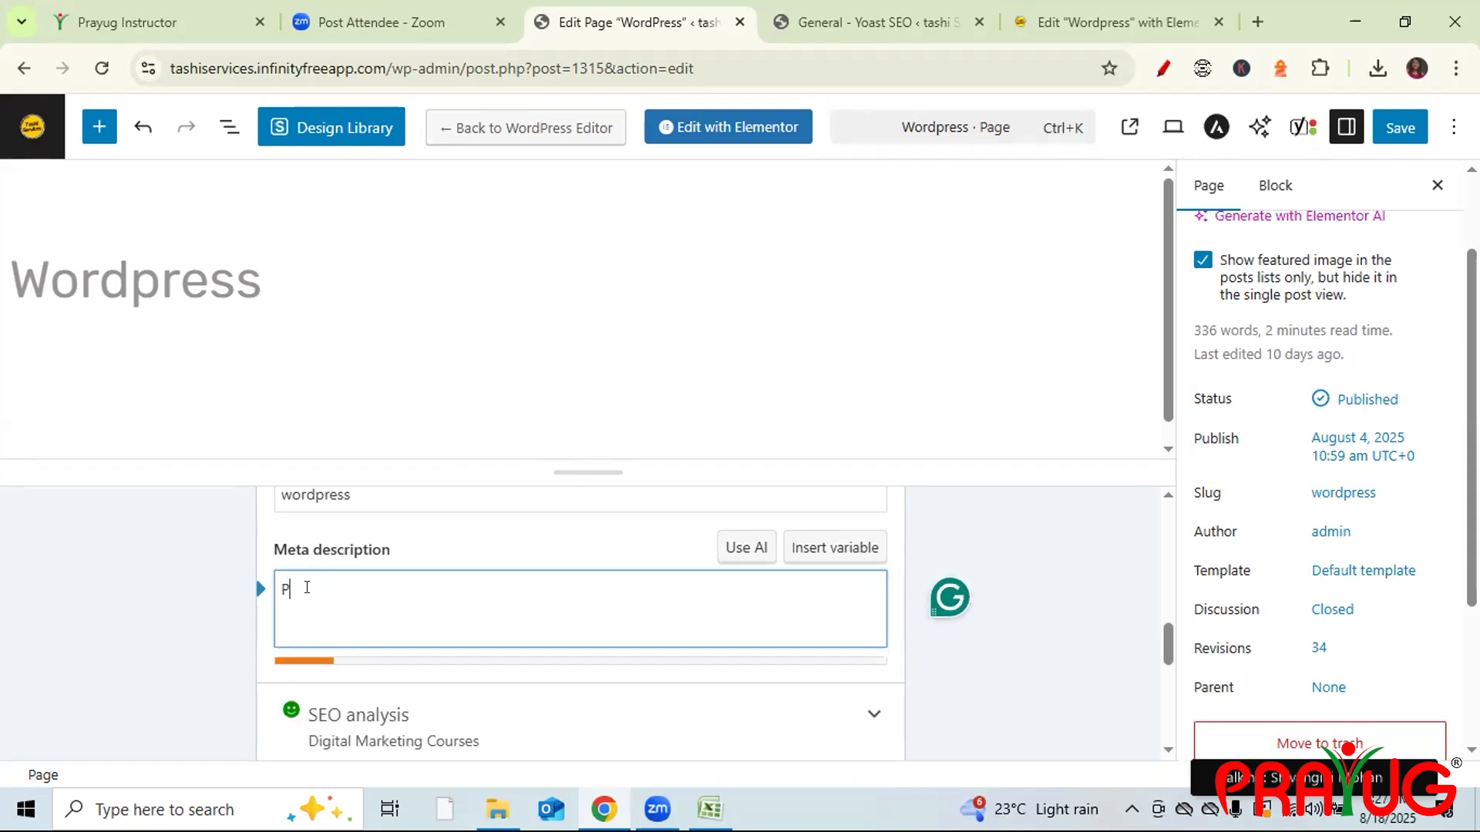
text(rayug)
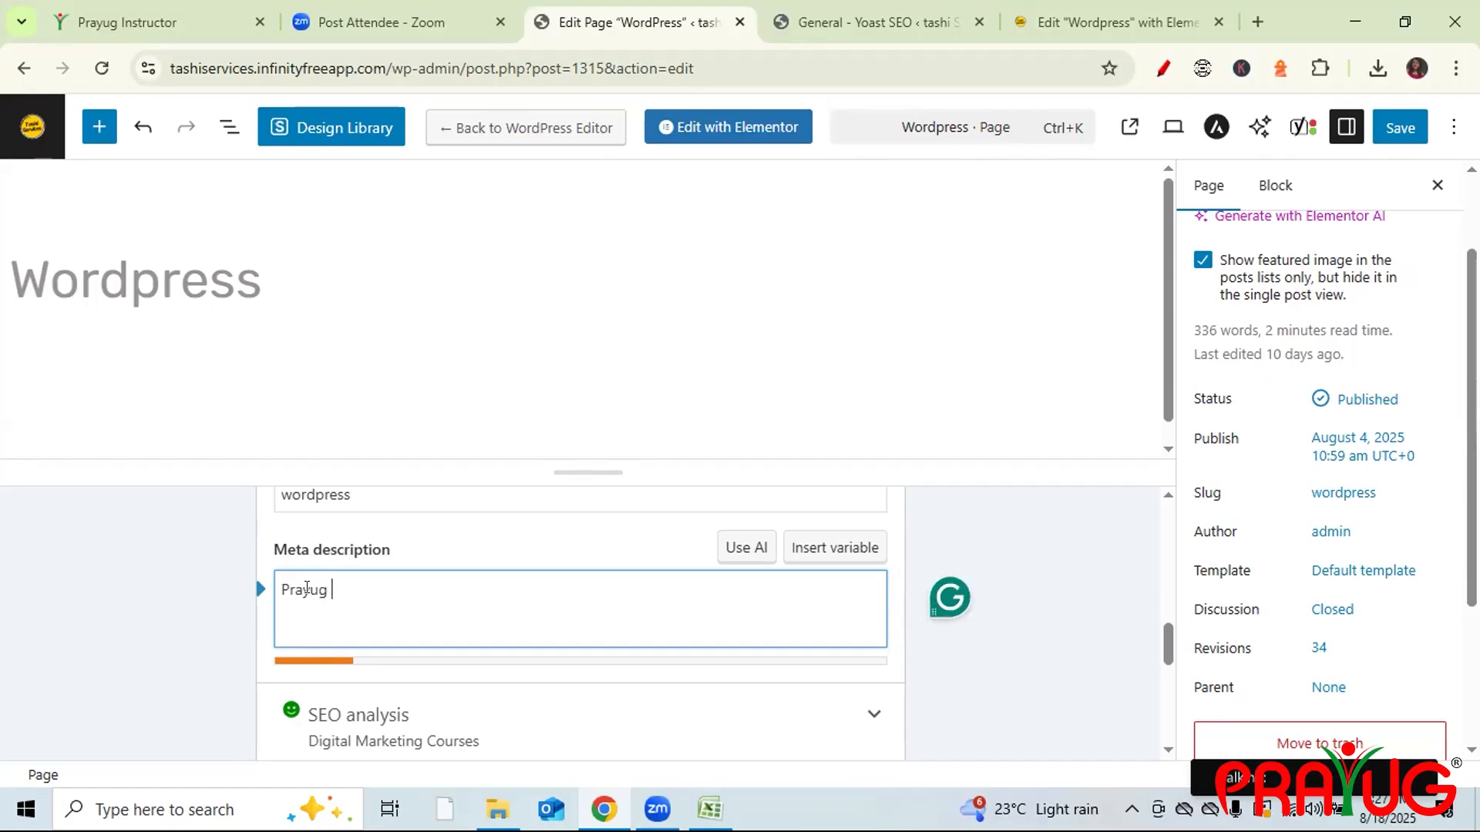
text( Digi)
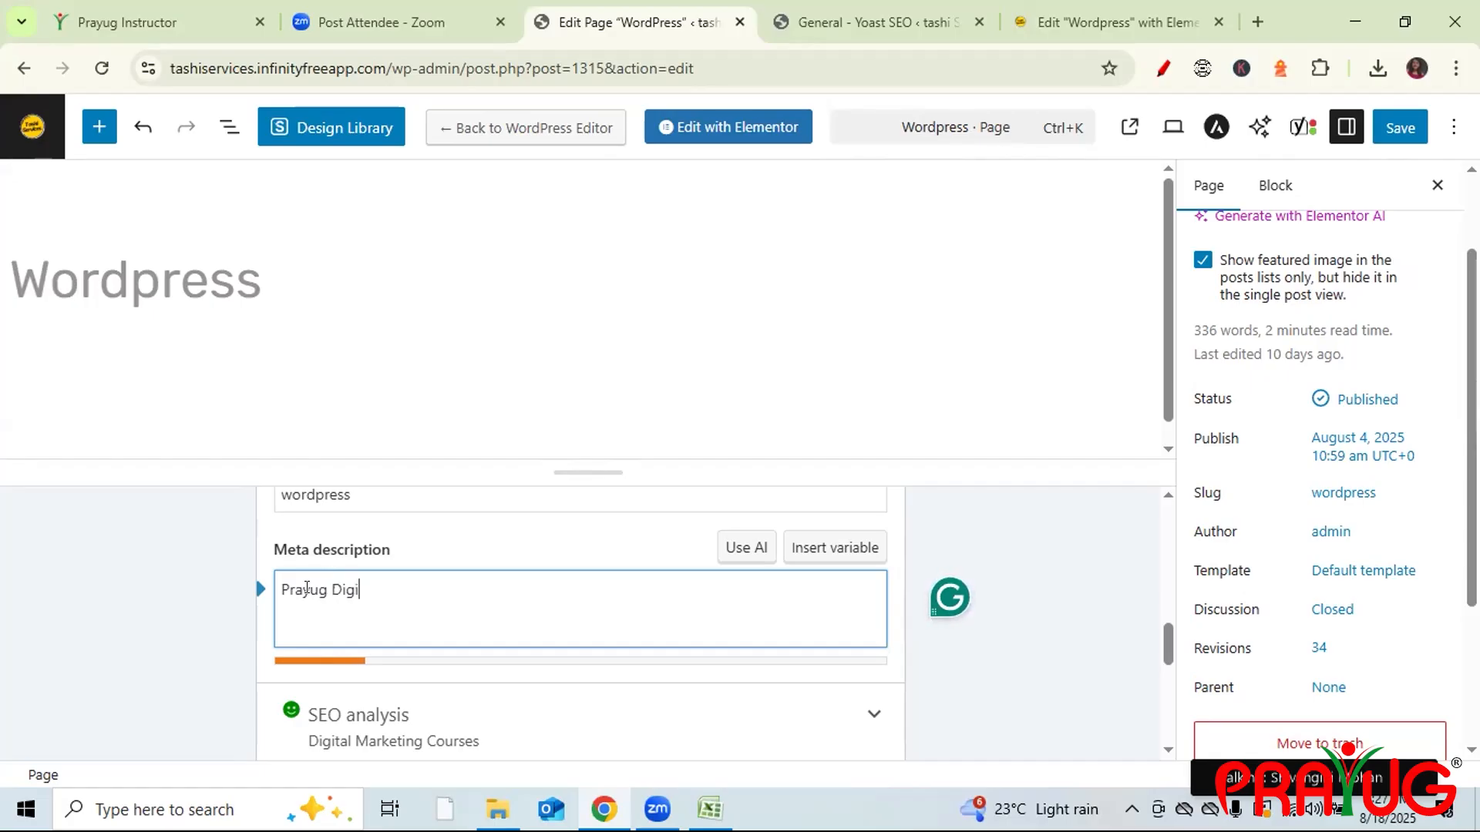
text(tal Marketing Co)
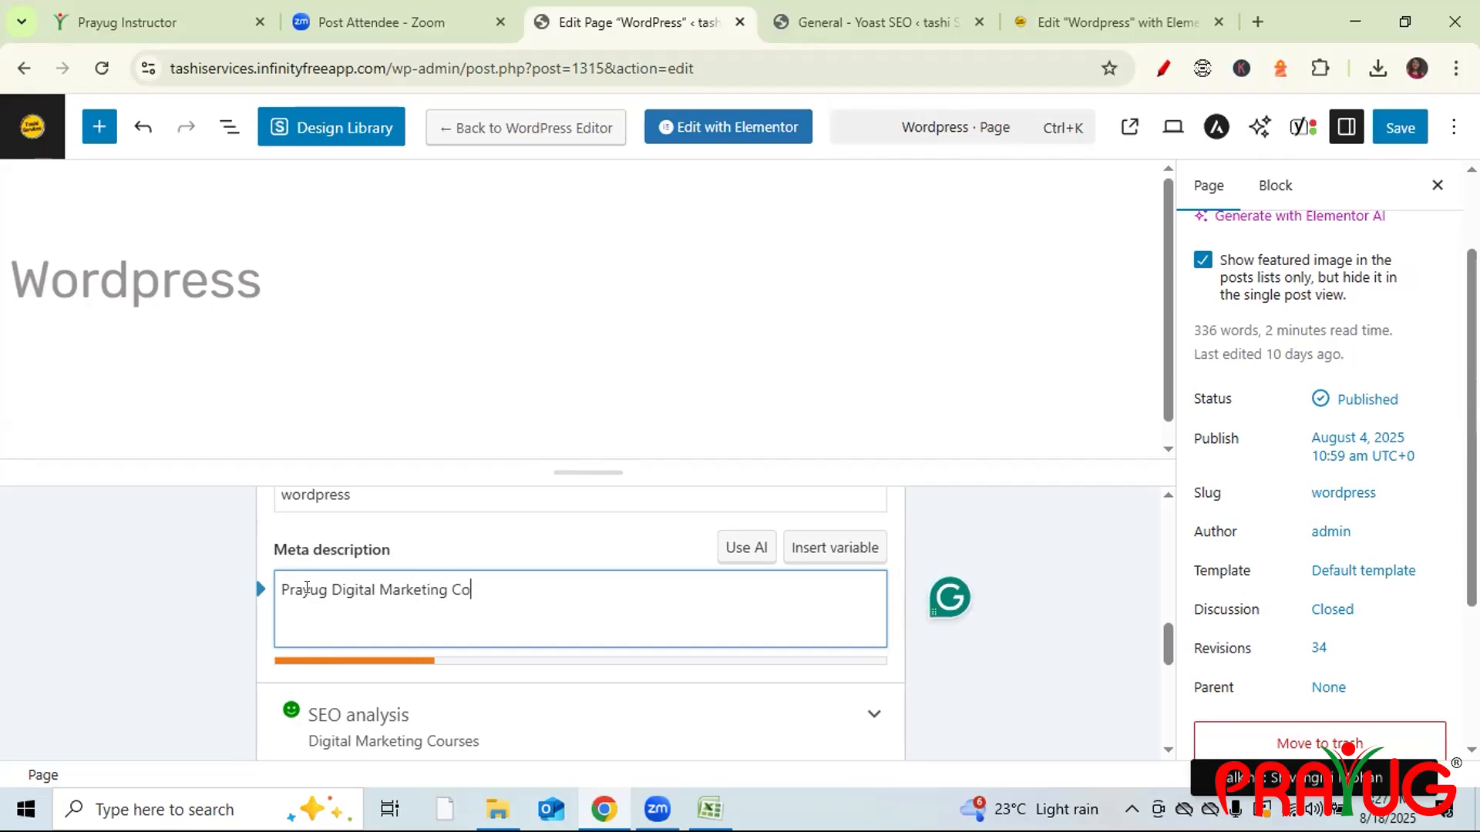
key(BackSpace)
text(ourses)
- Continue the meta description with "combine high-quality training", accepting the suggested lowercase correction of "Combine"
text(Combine high )
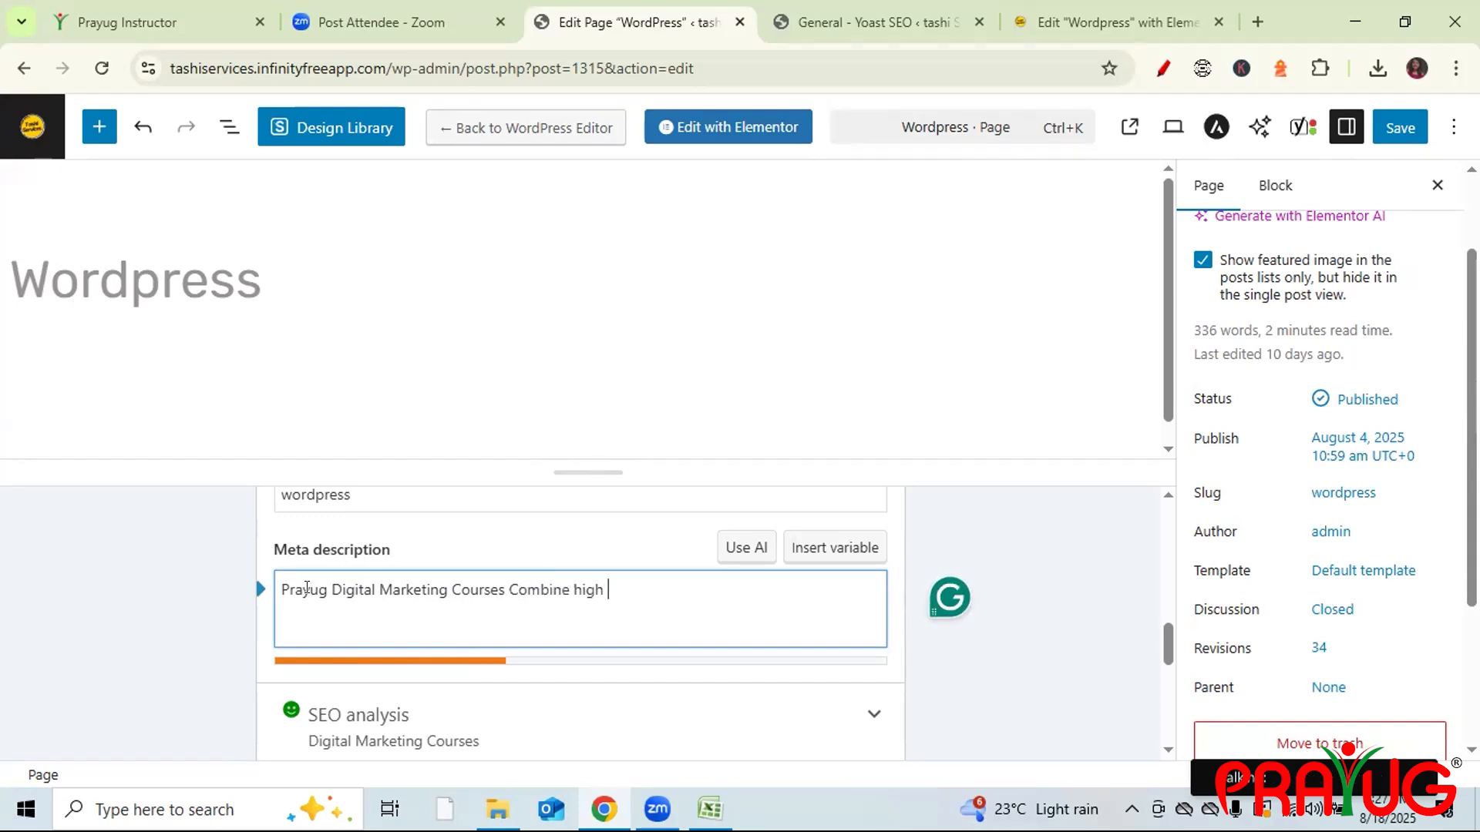
text(a)
key(BackSpace)
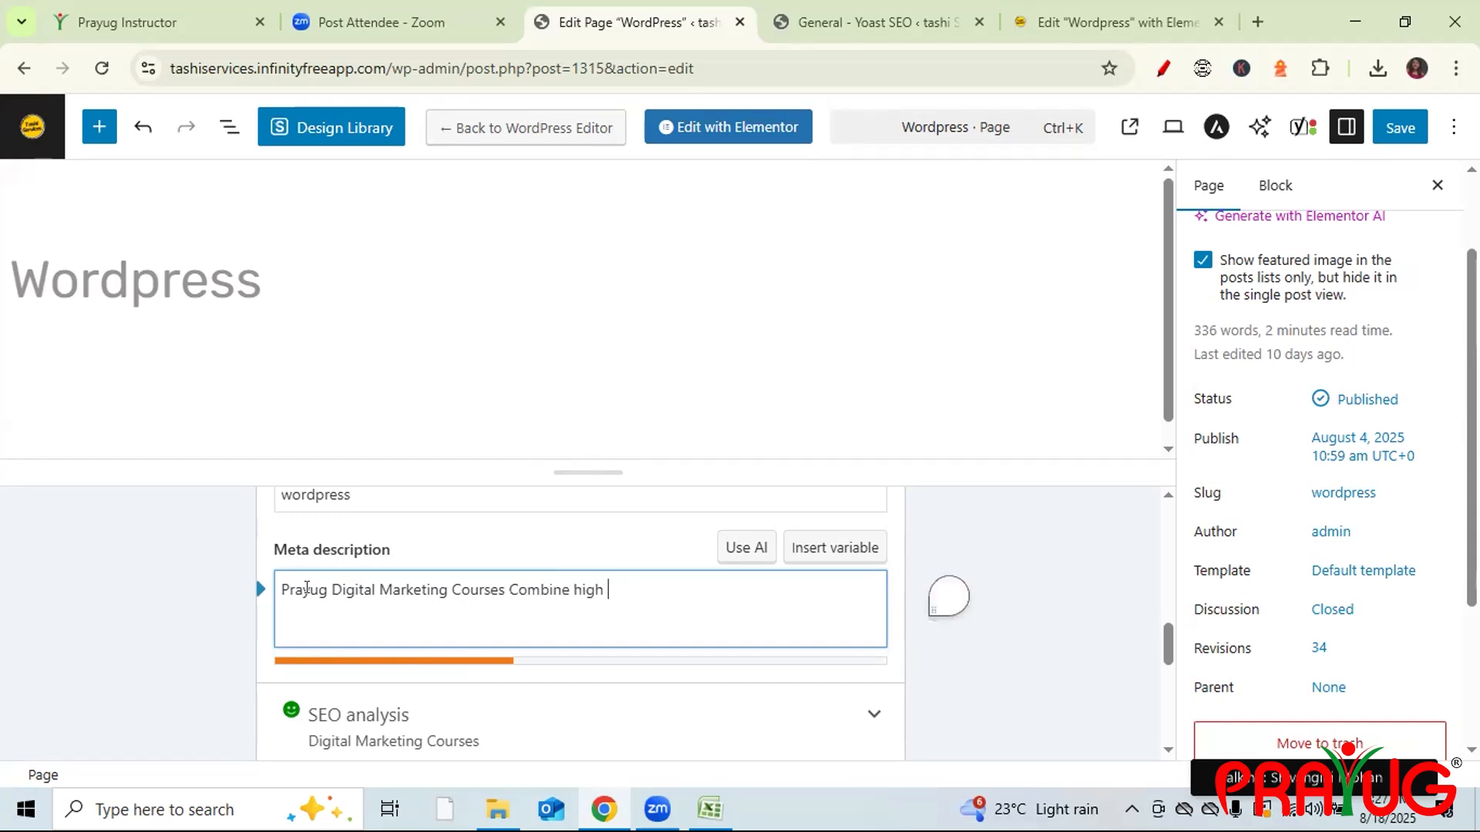
key(BackSpace)
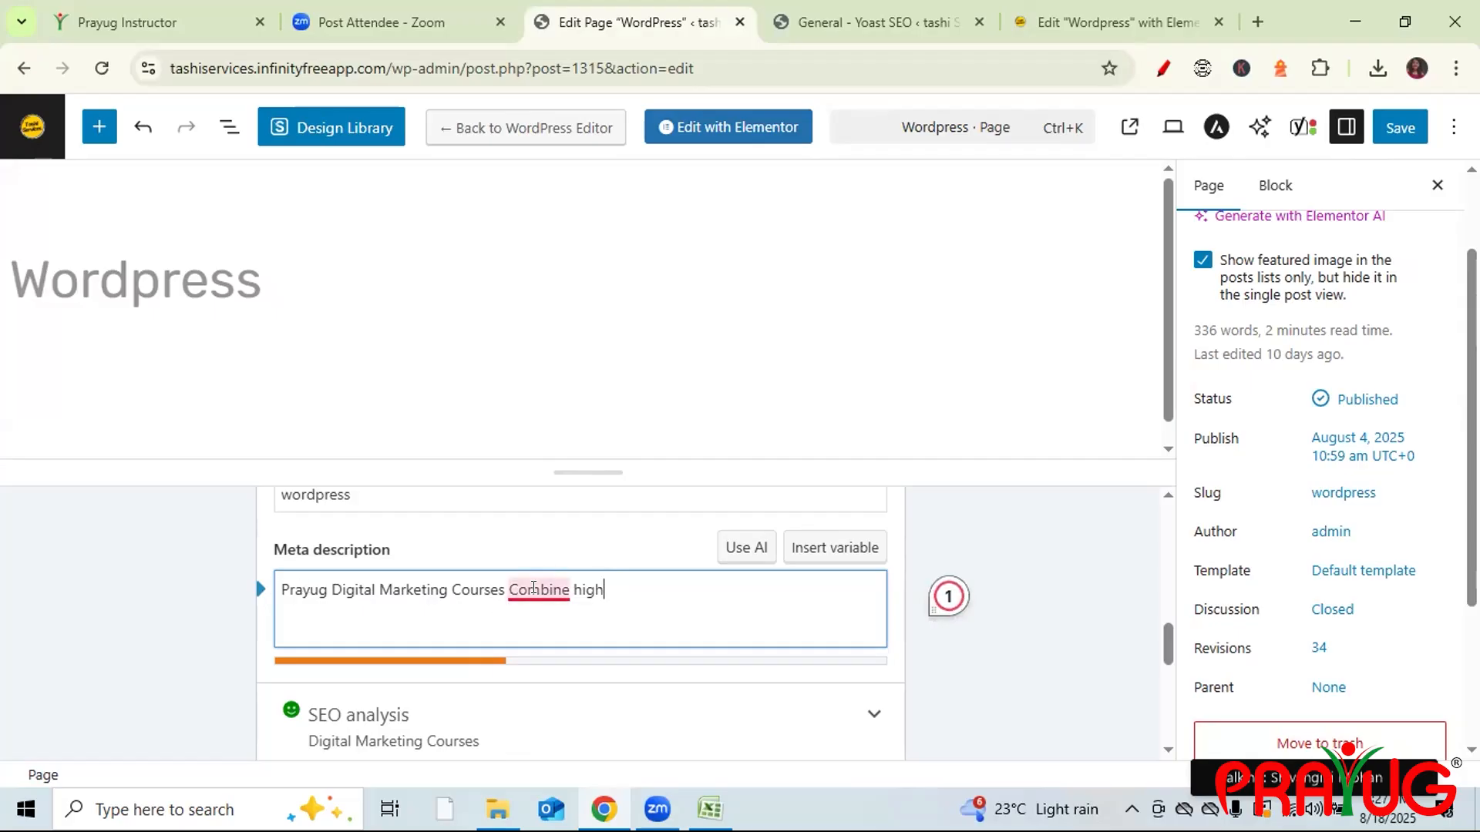
mouse_move(534, 589)
click(544, 641)
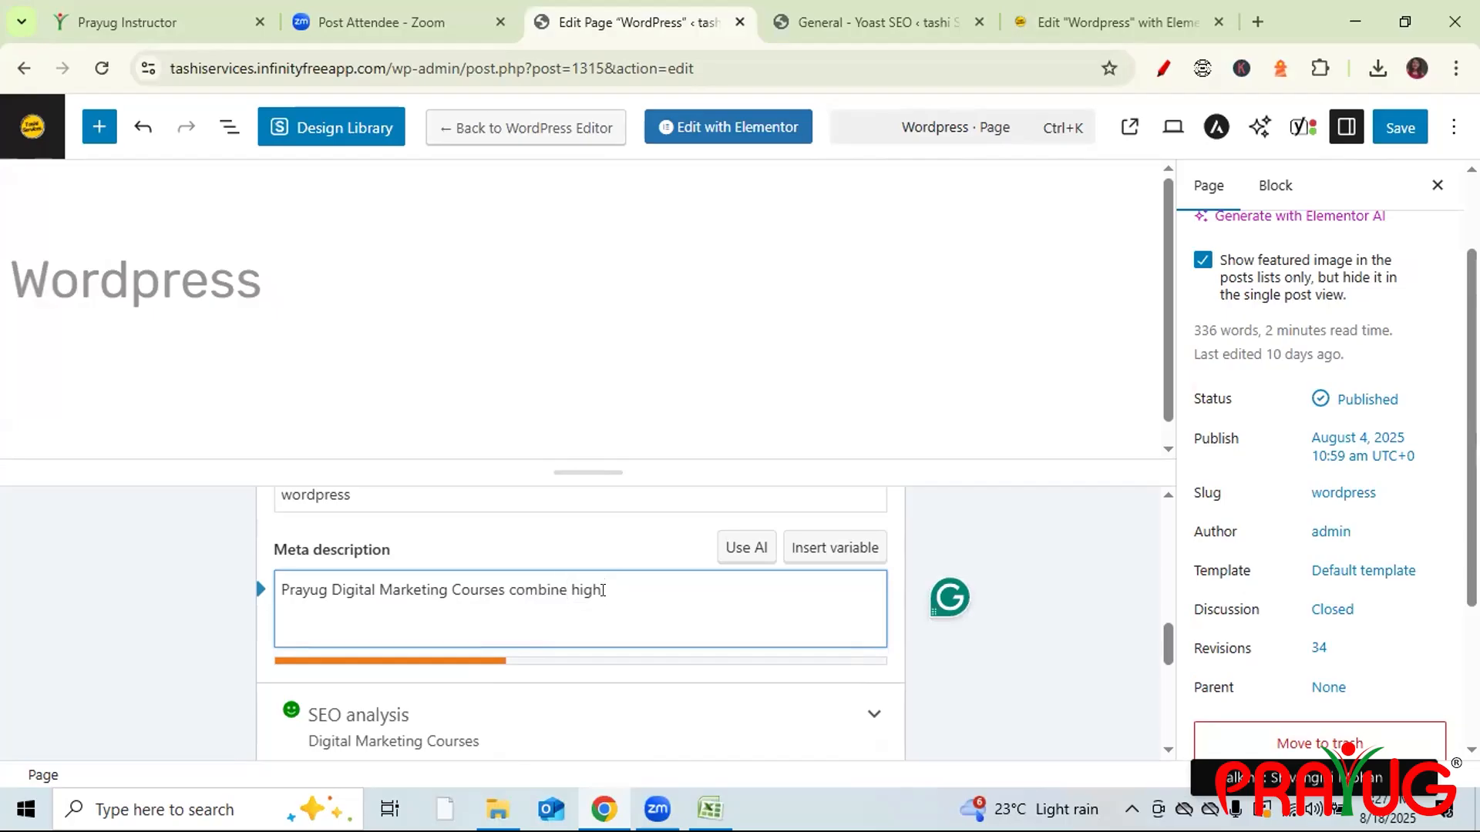
text(qualityy)
key(BackSpace)
key(BackSpace)
text(Training)
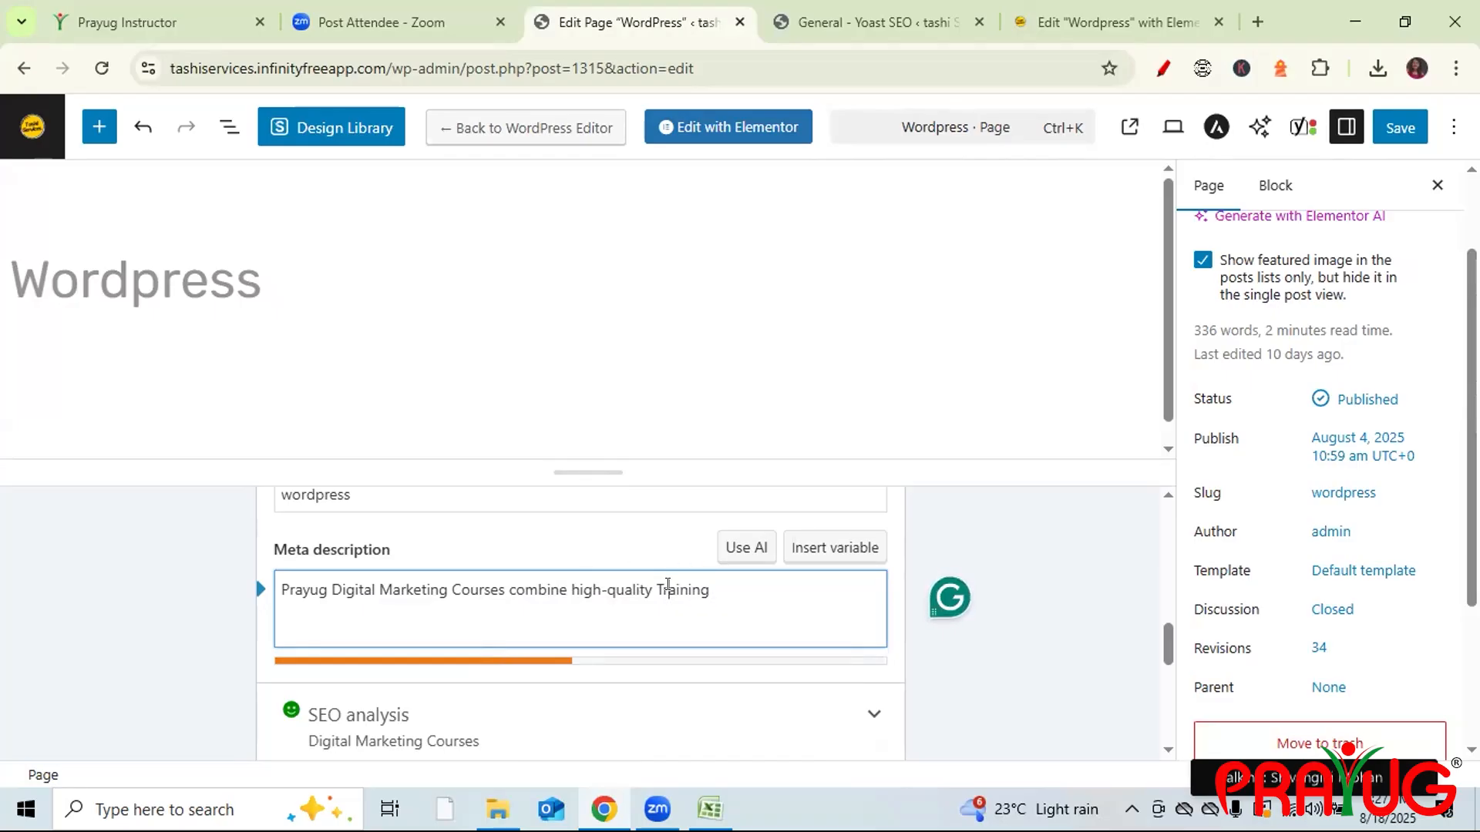
key(BackSpace)
text(t)
- Extend the meta description with "in SEO, Social Media and PPC"
text(in SEO,)
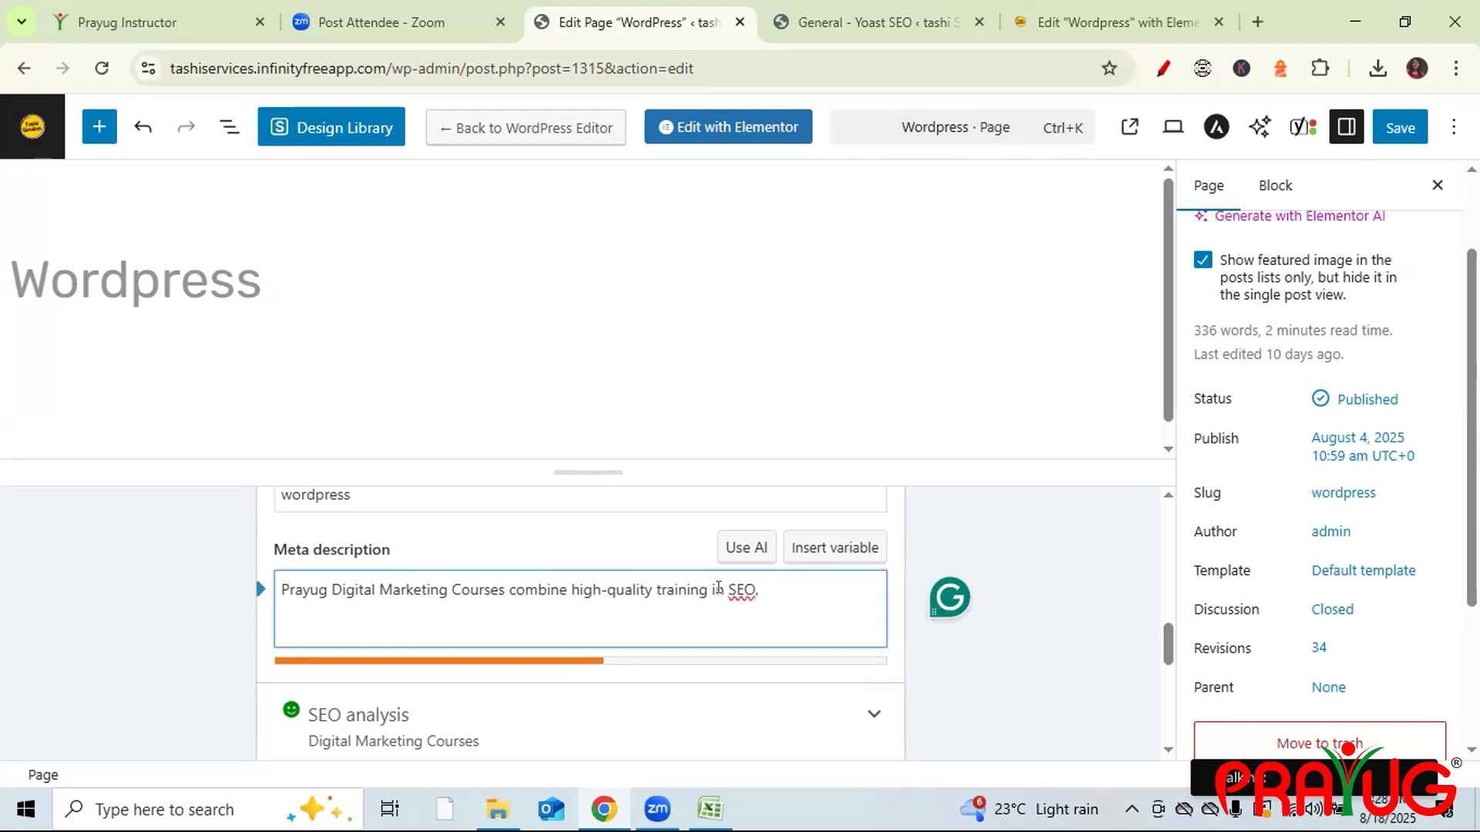
text( Social Media)
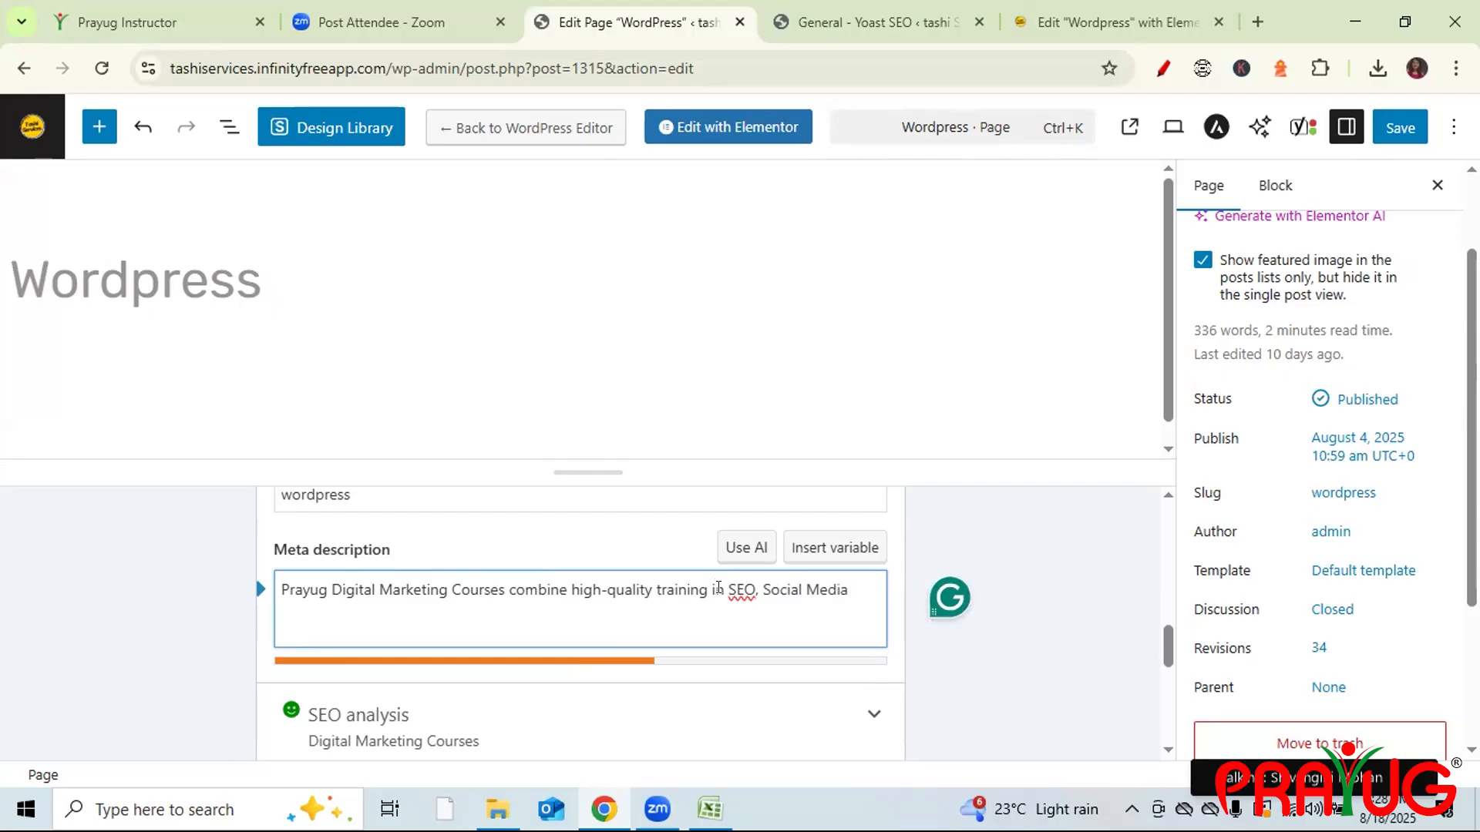
text( and)
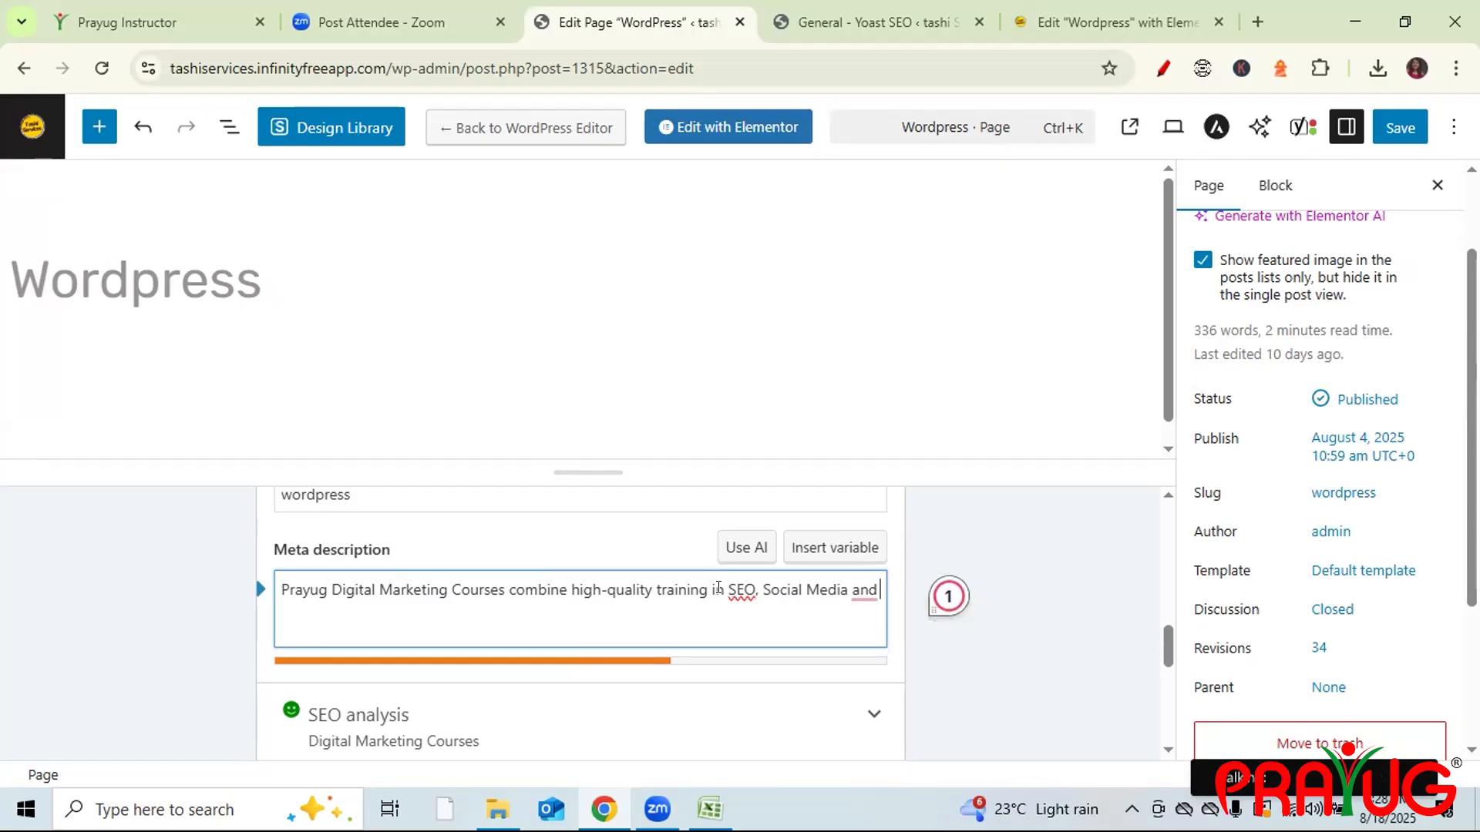
text( PPC)
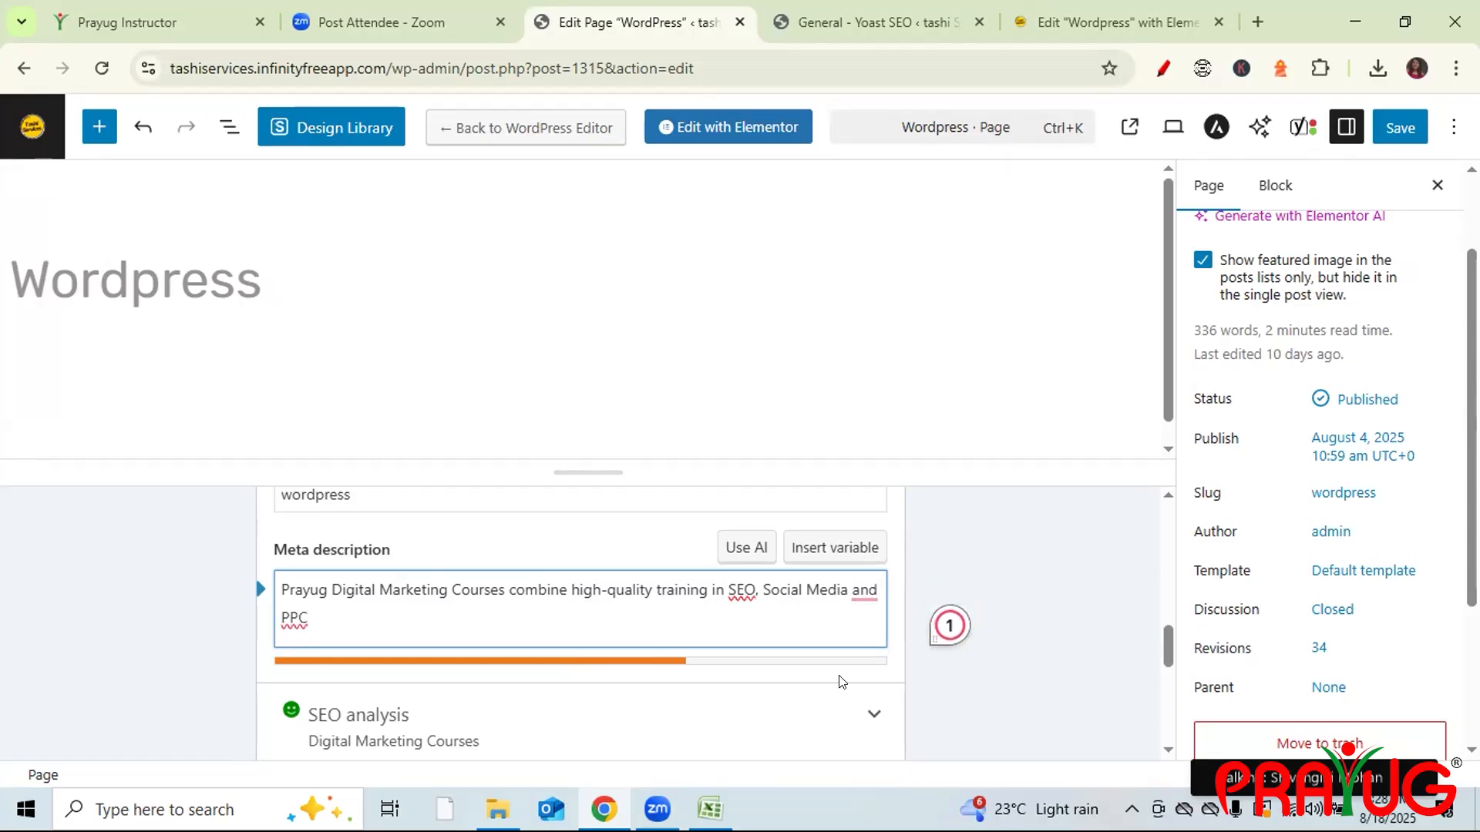
- Copy the participant's suggested description starting "Prayug offers expert-led digital marketing training" from the Zoom meeting chat and close the chat
key(alt+h)
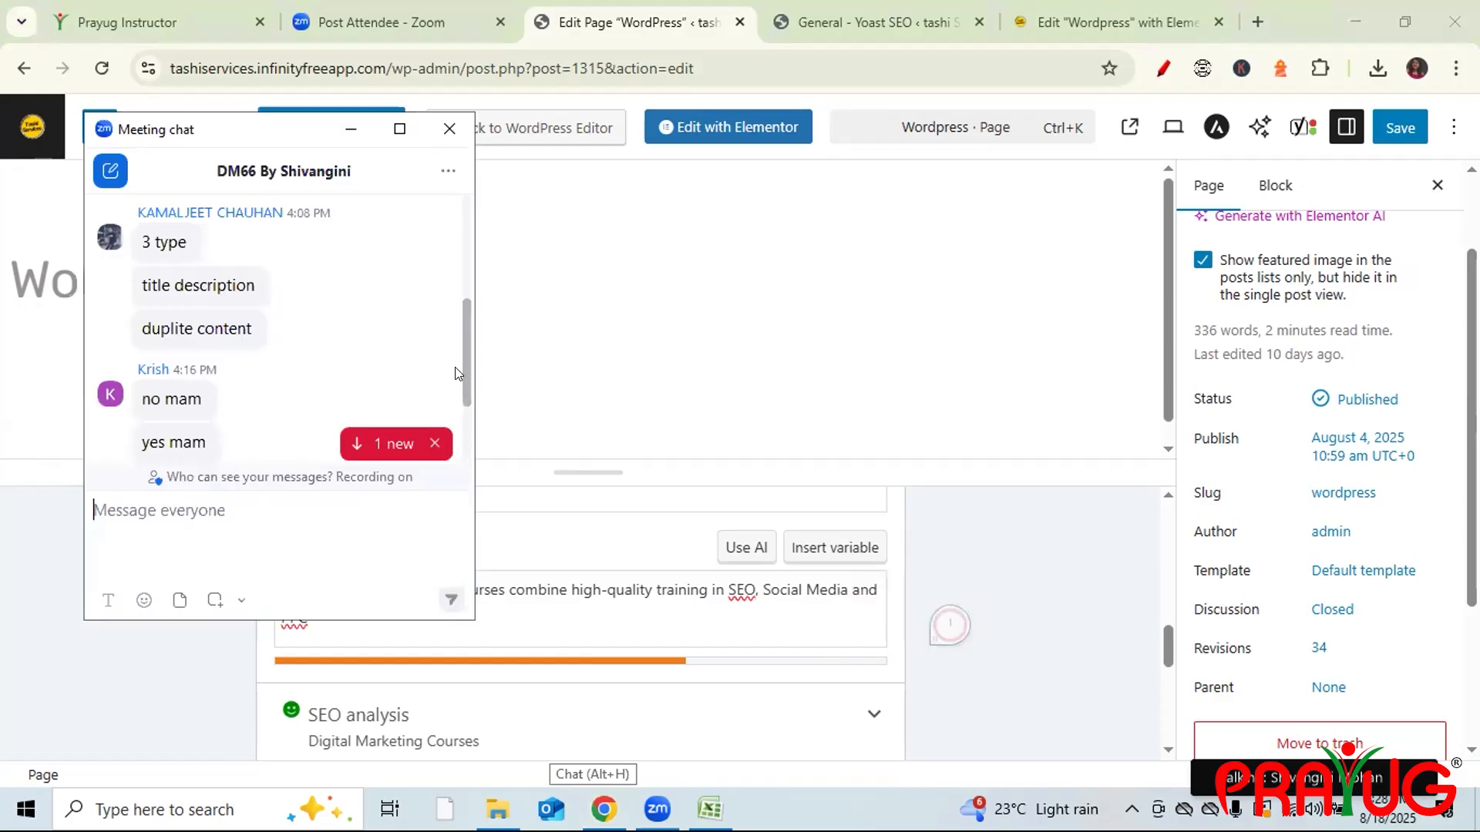
scroll(205, 398, down, 3)
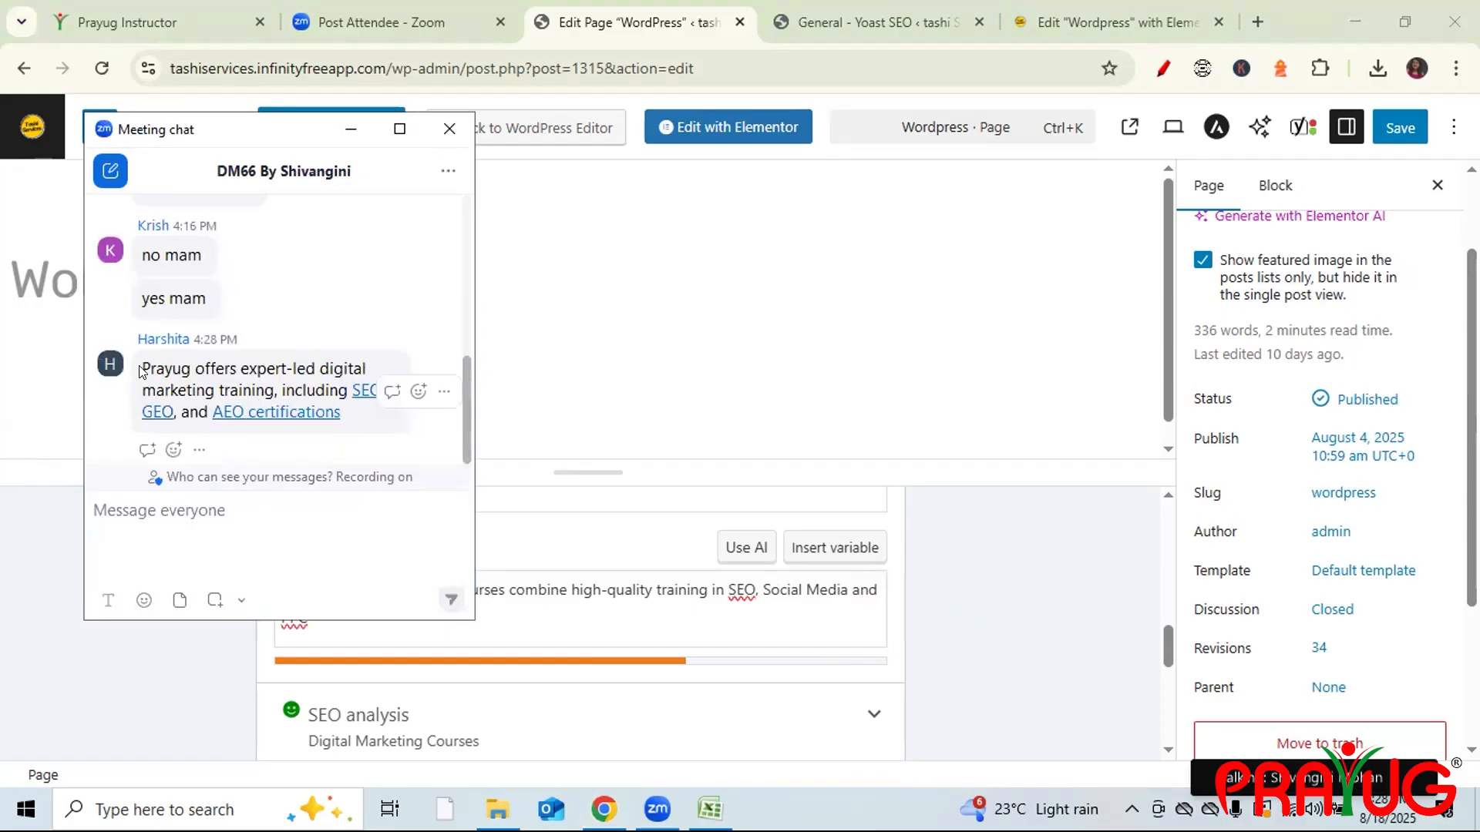
drag(141, 372, 336, 416)
key(ctrl+c)
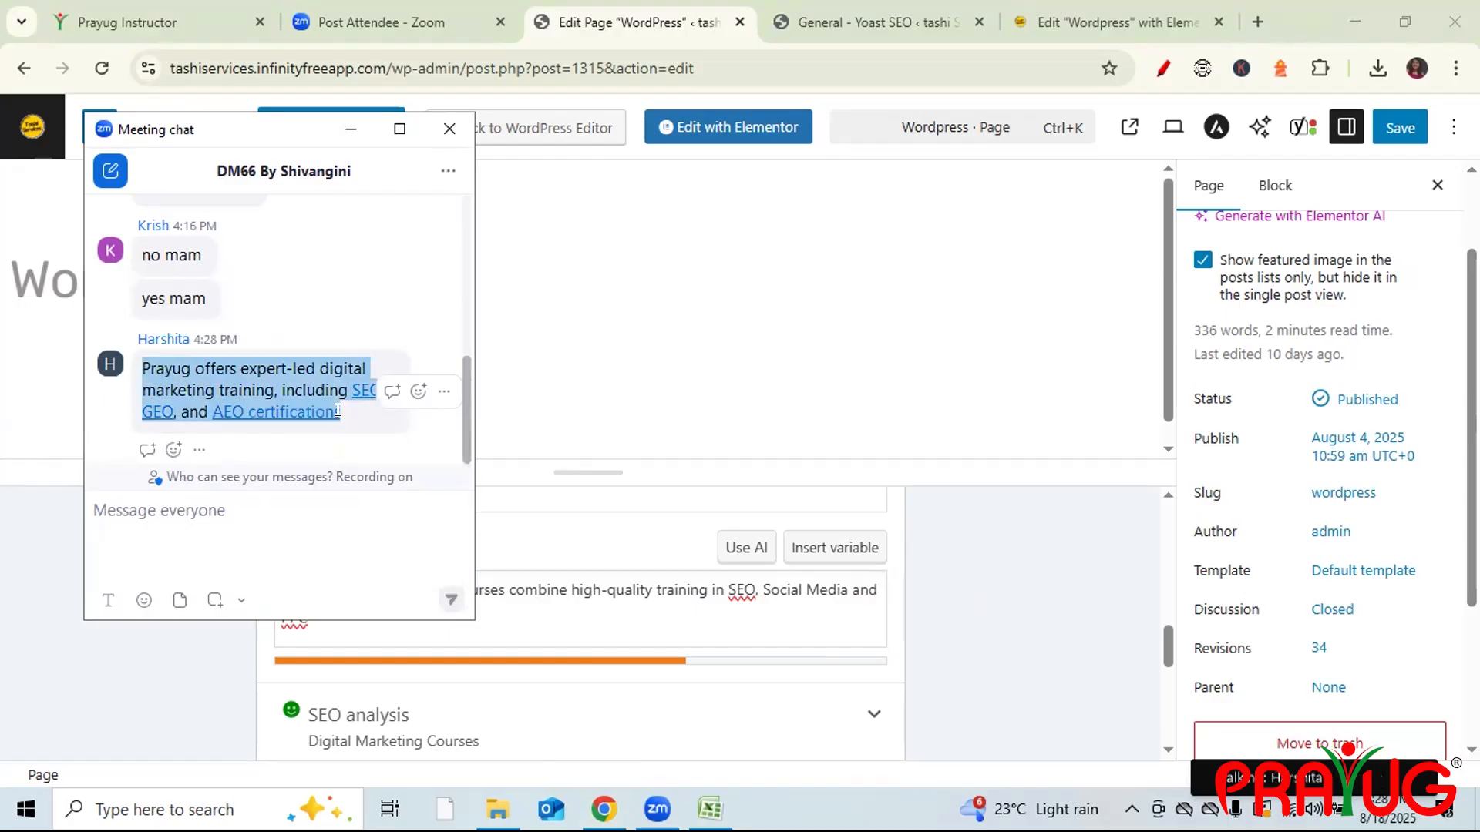
click(450, 128)
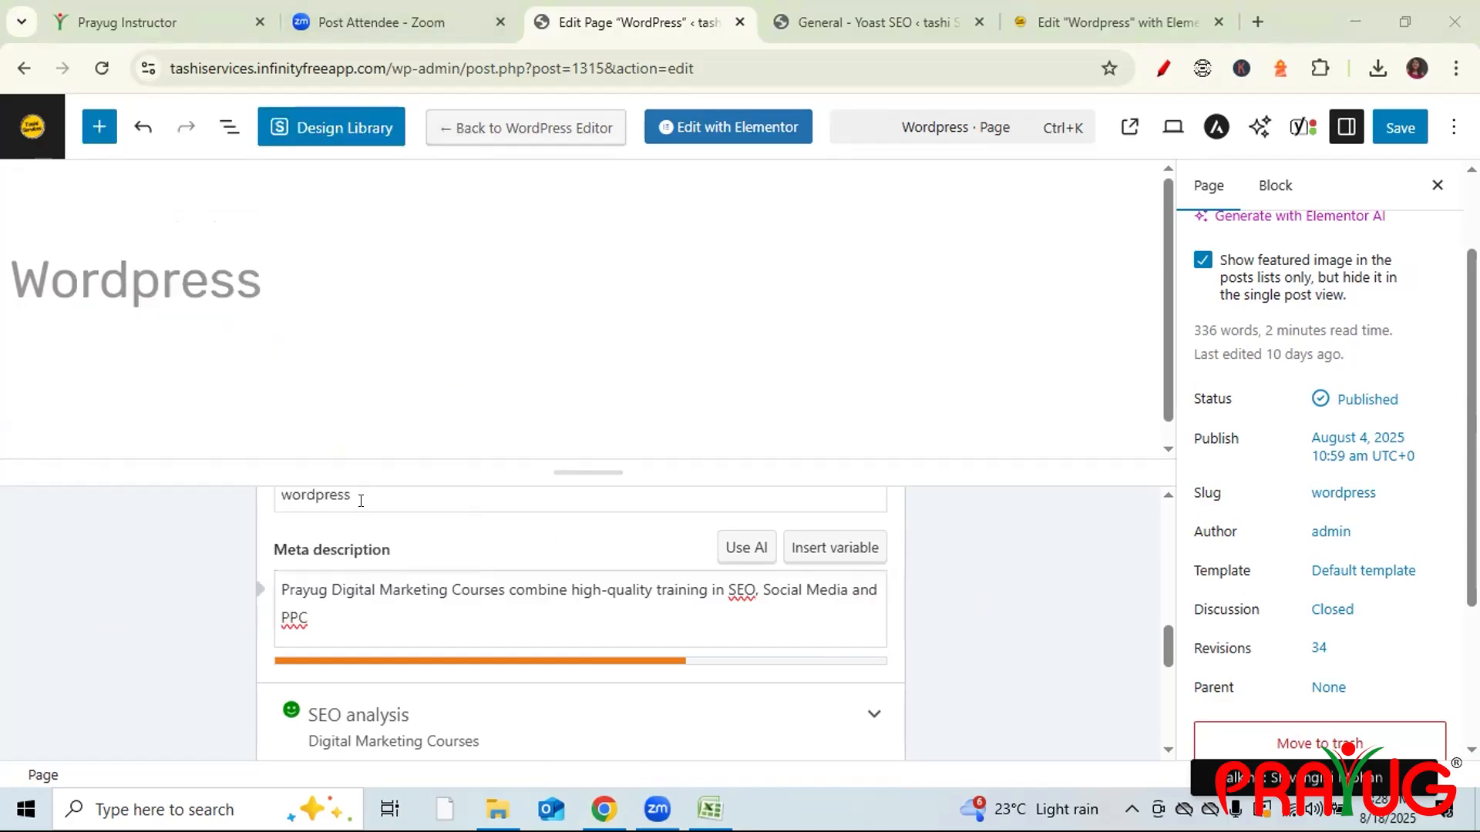
- Replace the whole meta description with the copied suggestion and change "training" to "Courses" in it
drag(275, 585, 313, 623)
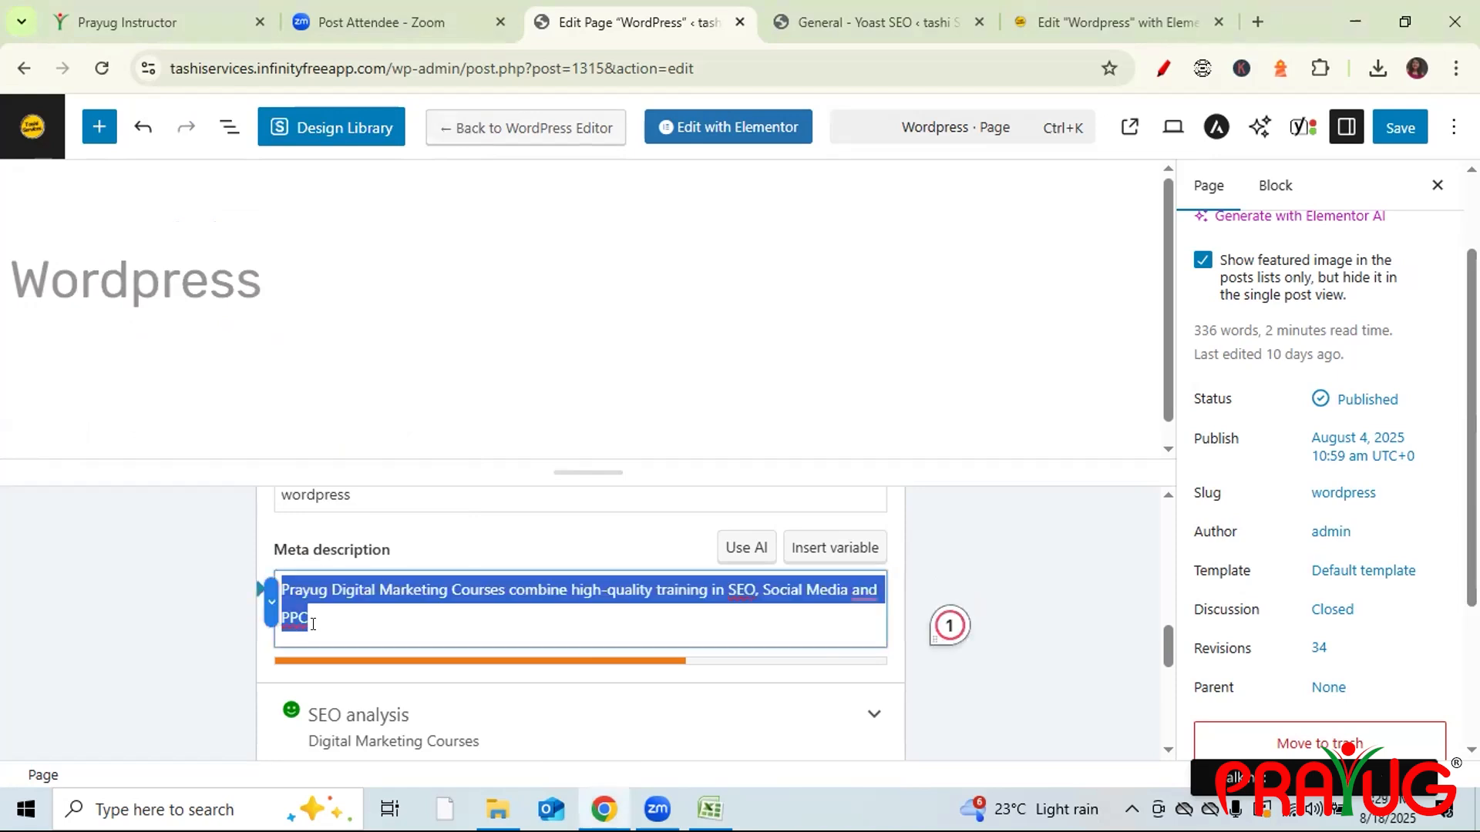
key(ctrl+v)
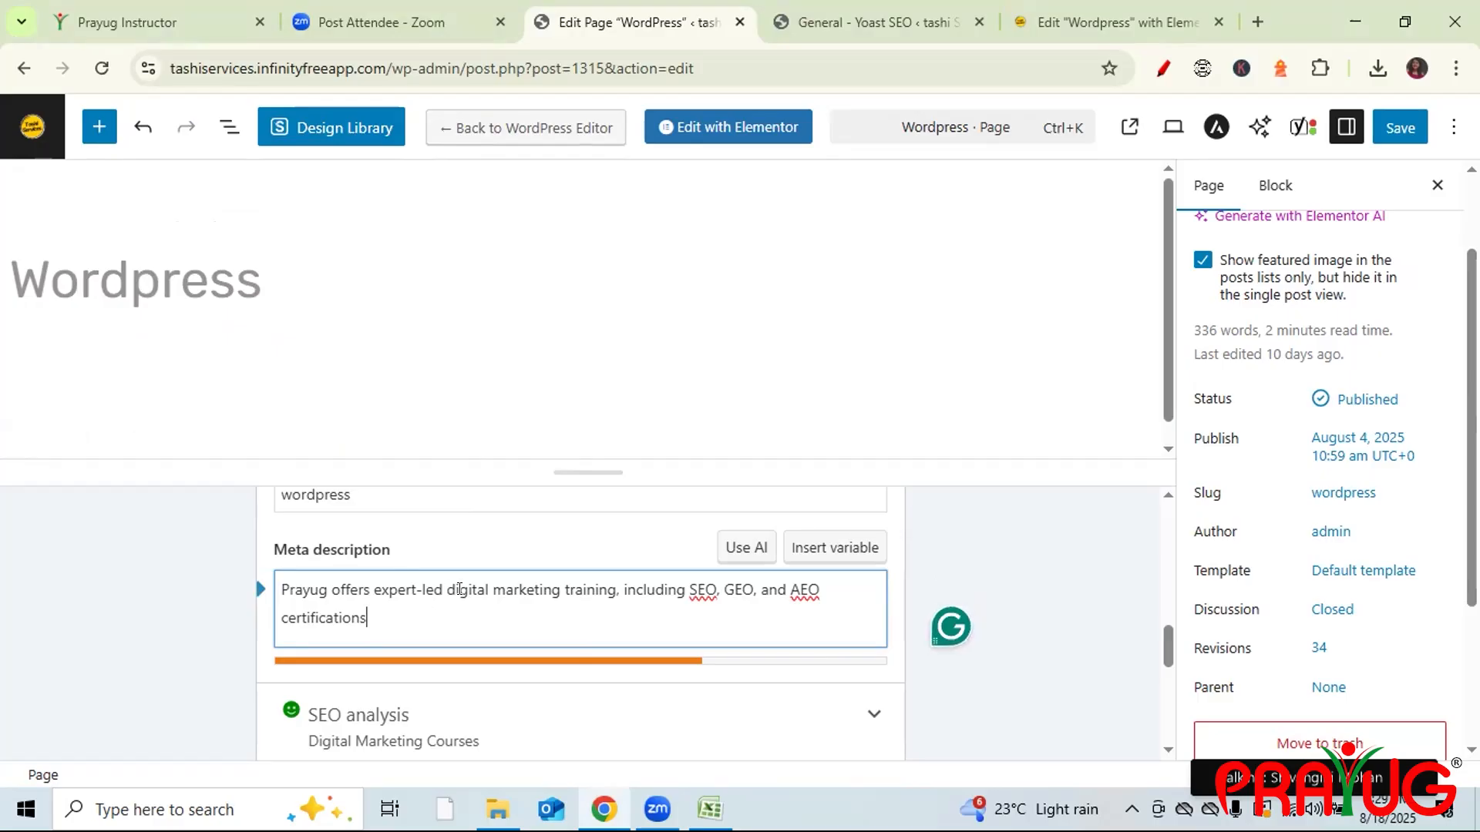
drag(561, 589, 613, 584)
text(Cours)
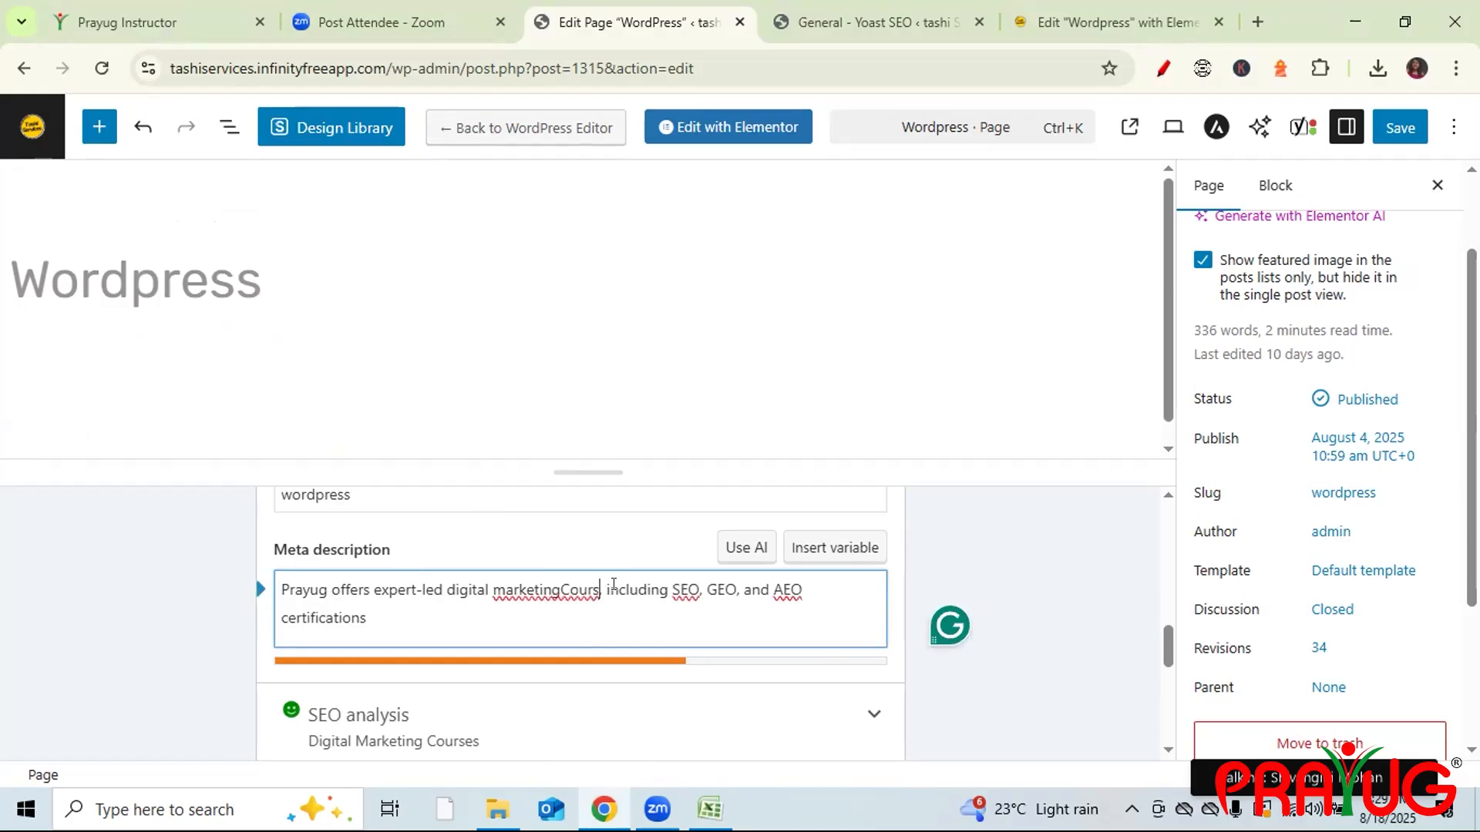
text(es)
- Capitalize "Digital" and "Marketing" in the meta description and separate "Marketing" from "Courses" with a space
click(555, 589)
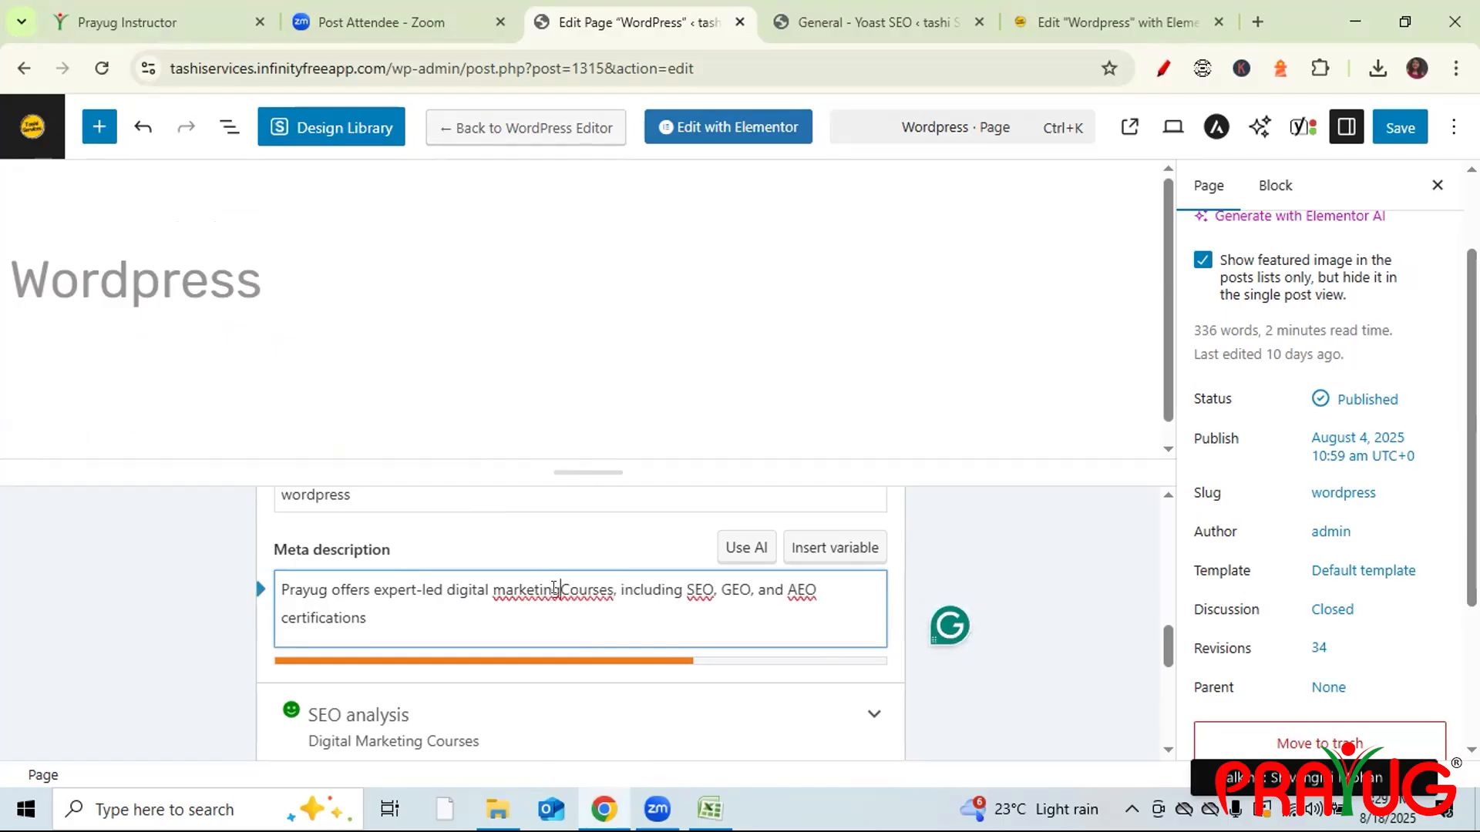
key(BackSpace)
text(M)
click(449, 587)
key(BackSpace)
text(D)
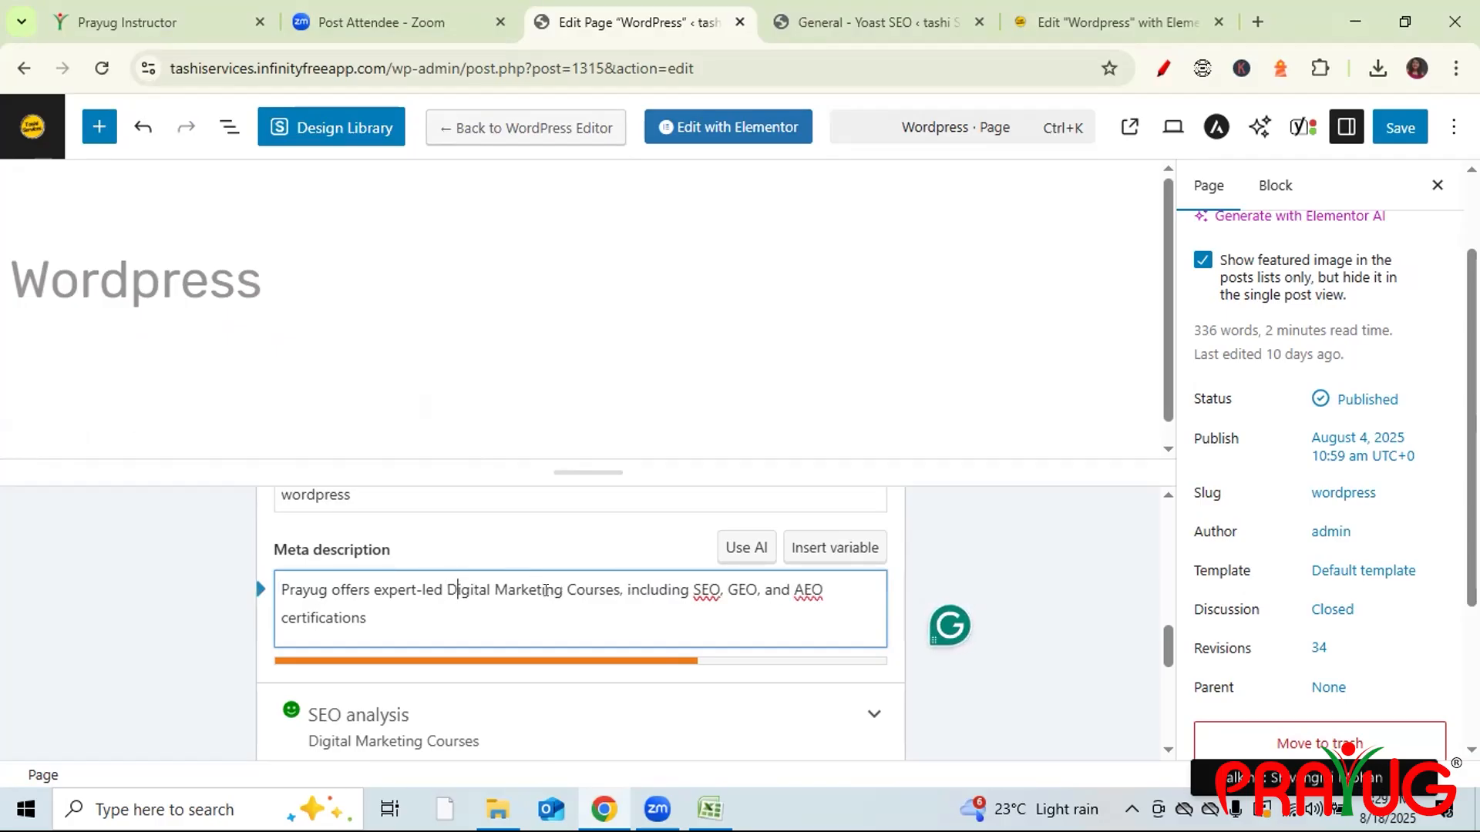
- Extend the end of the meta description with "to ensure professional Succsess"
click(359, 618)
text(to ensurev)
key(BackSpace)
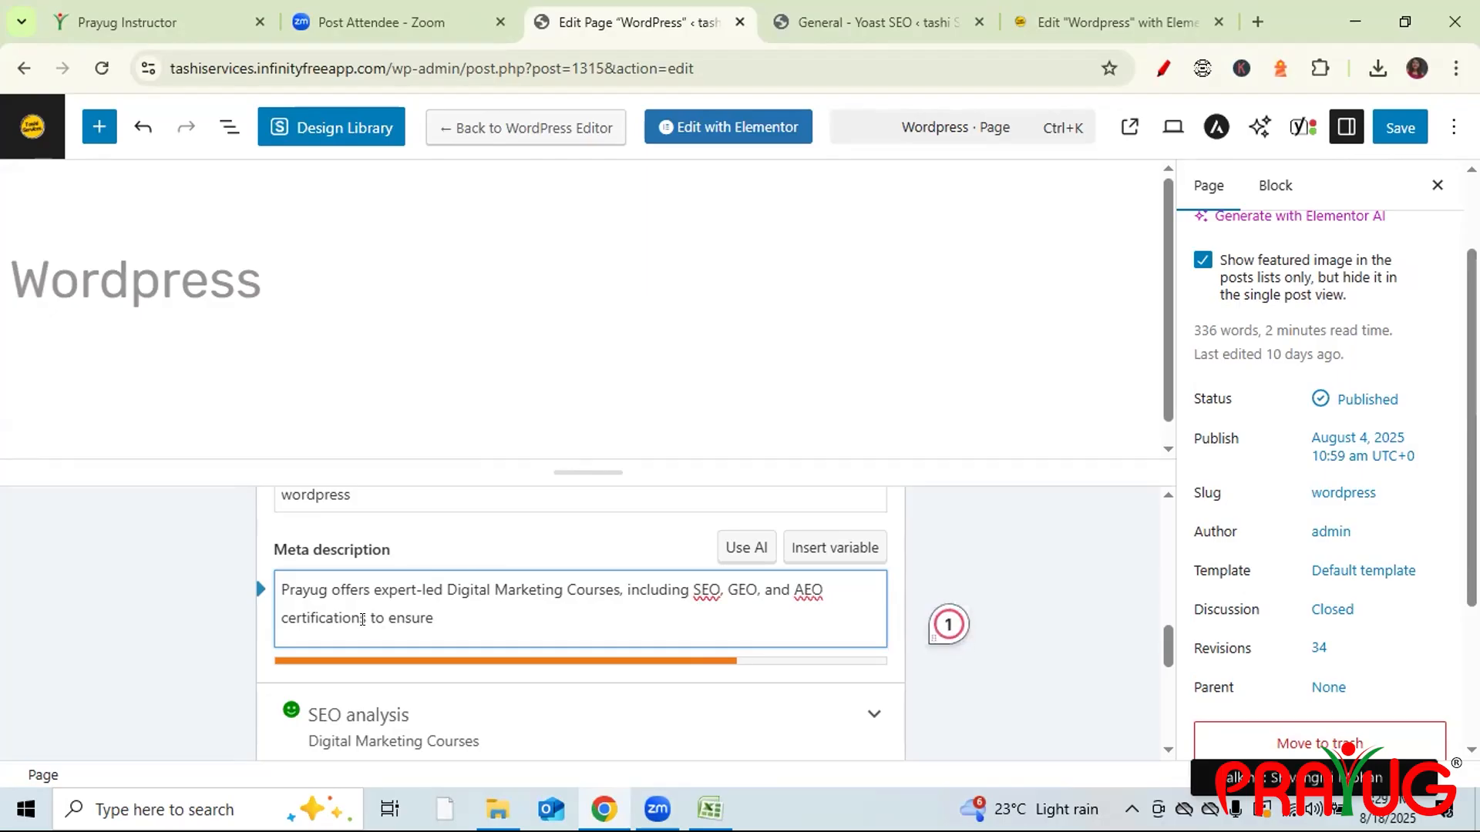
text(profess)
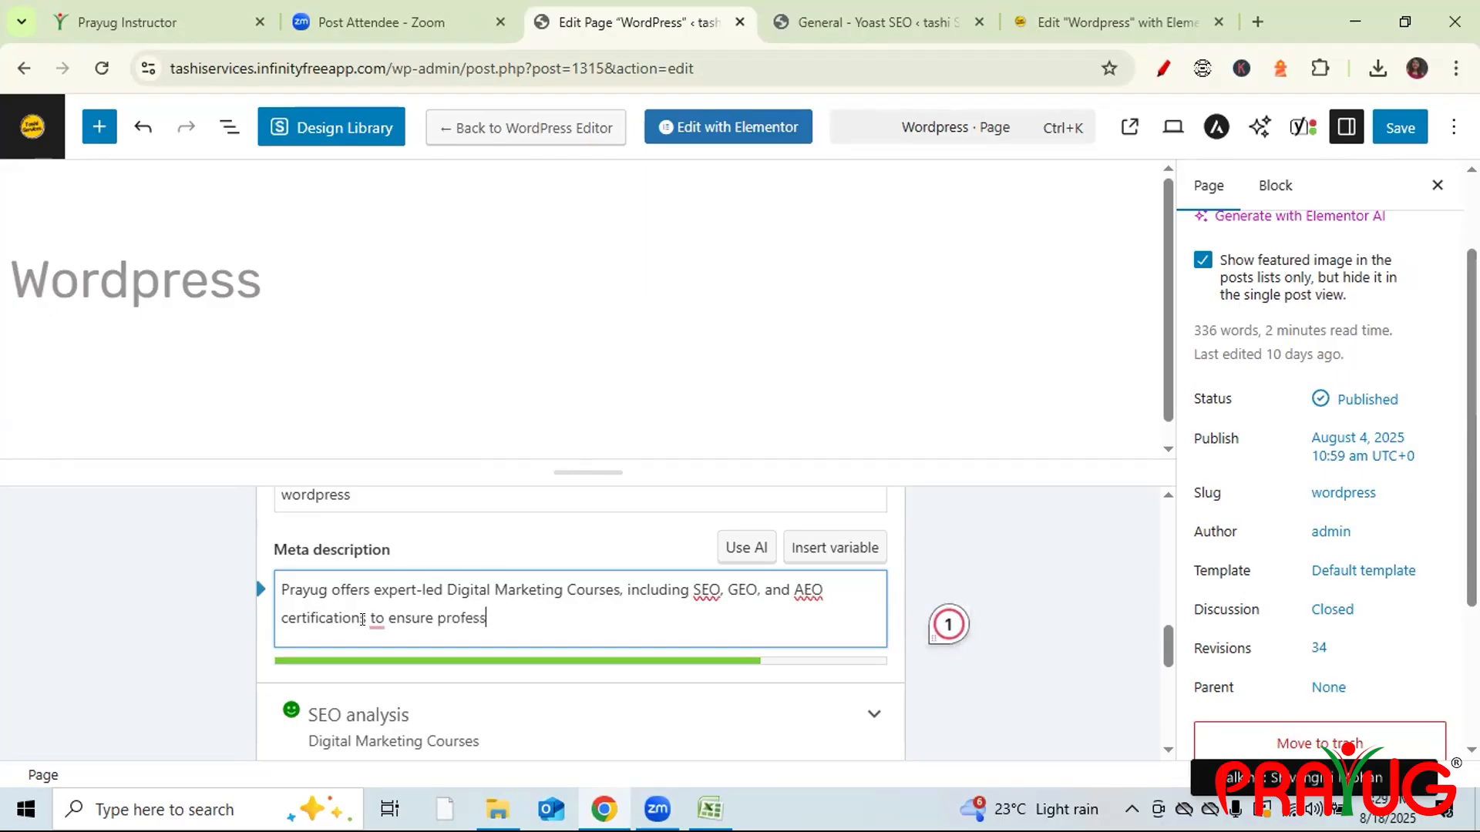
text(io)
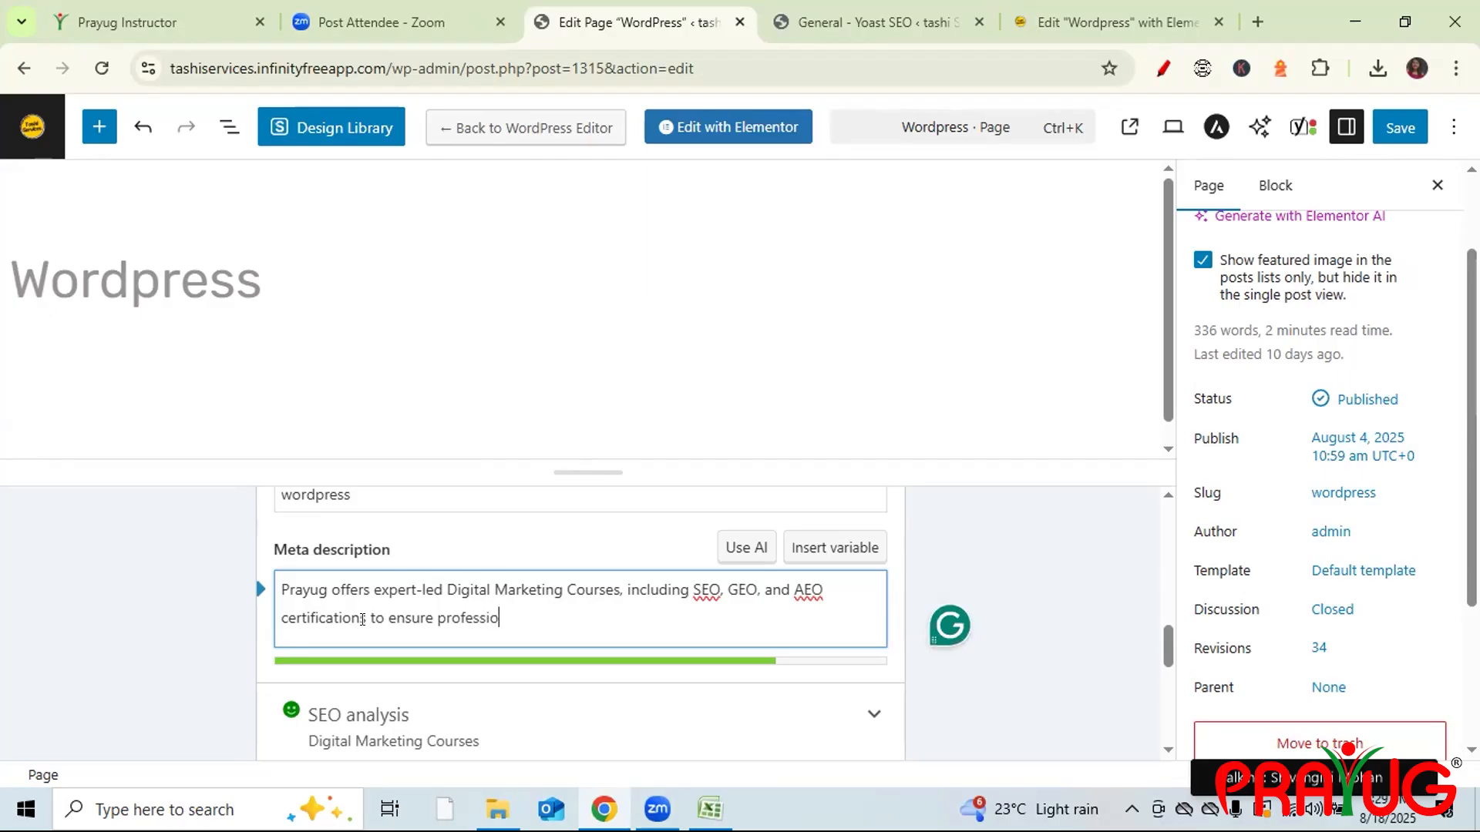
text(nal Se)
key(BackSpace)
text(u)
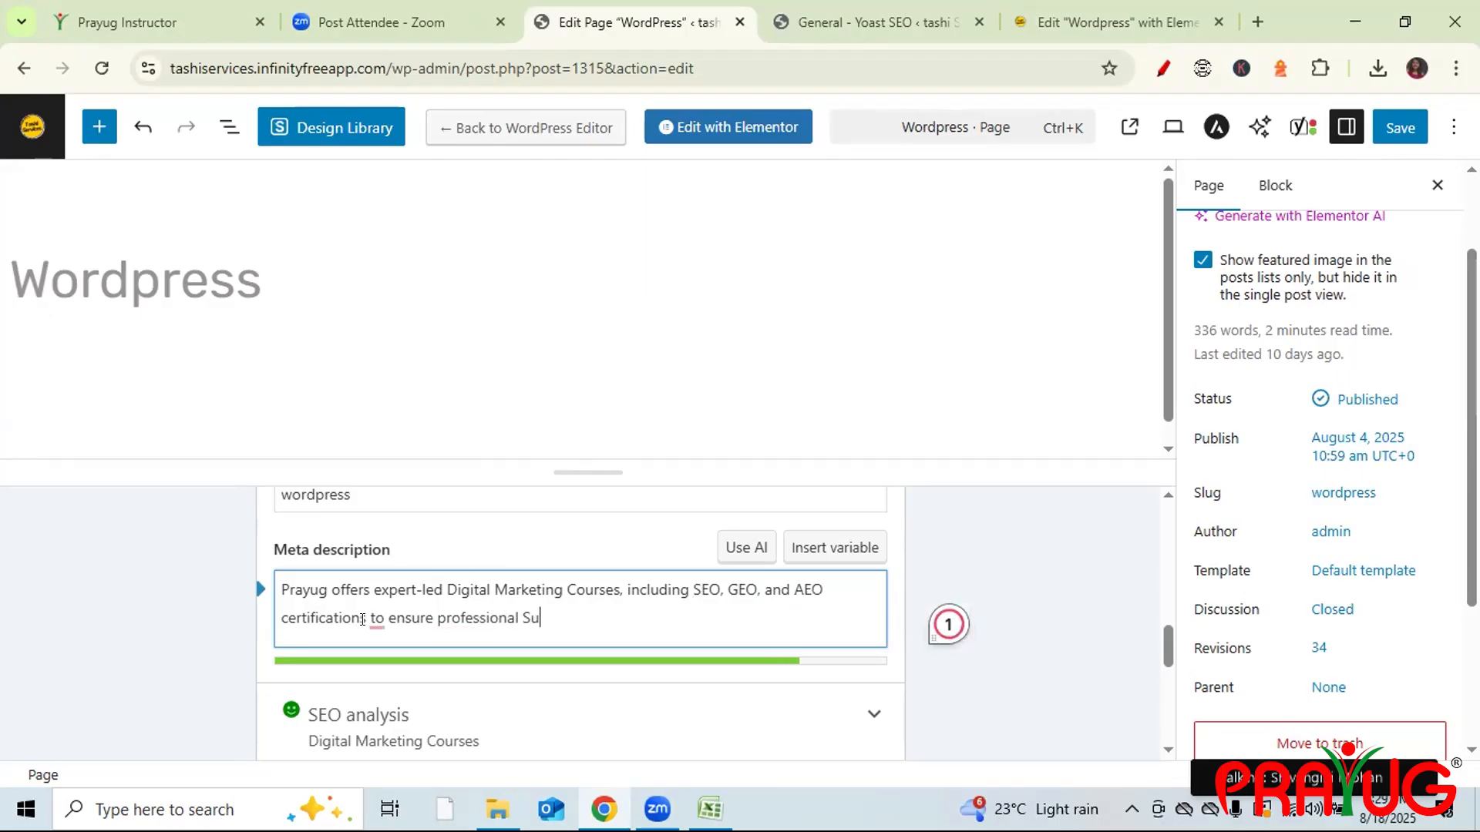
text(ccsess)
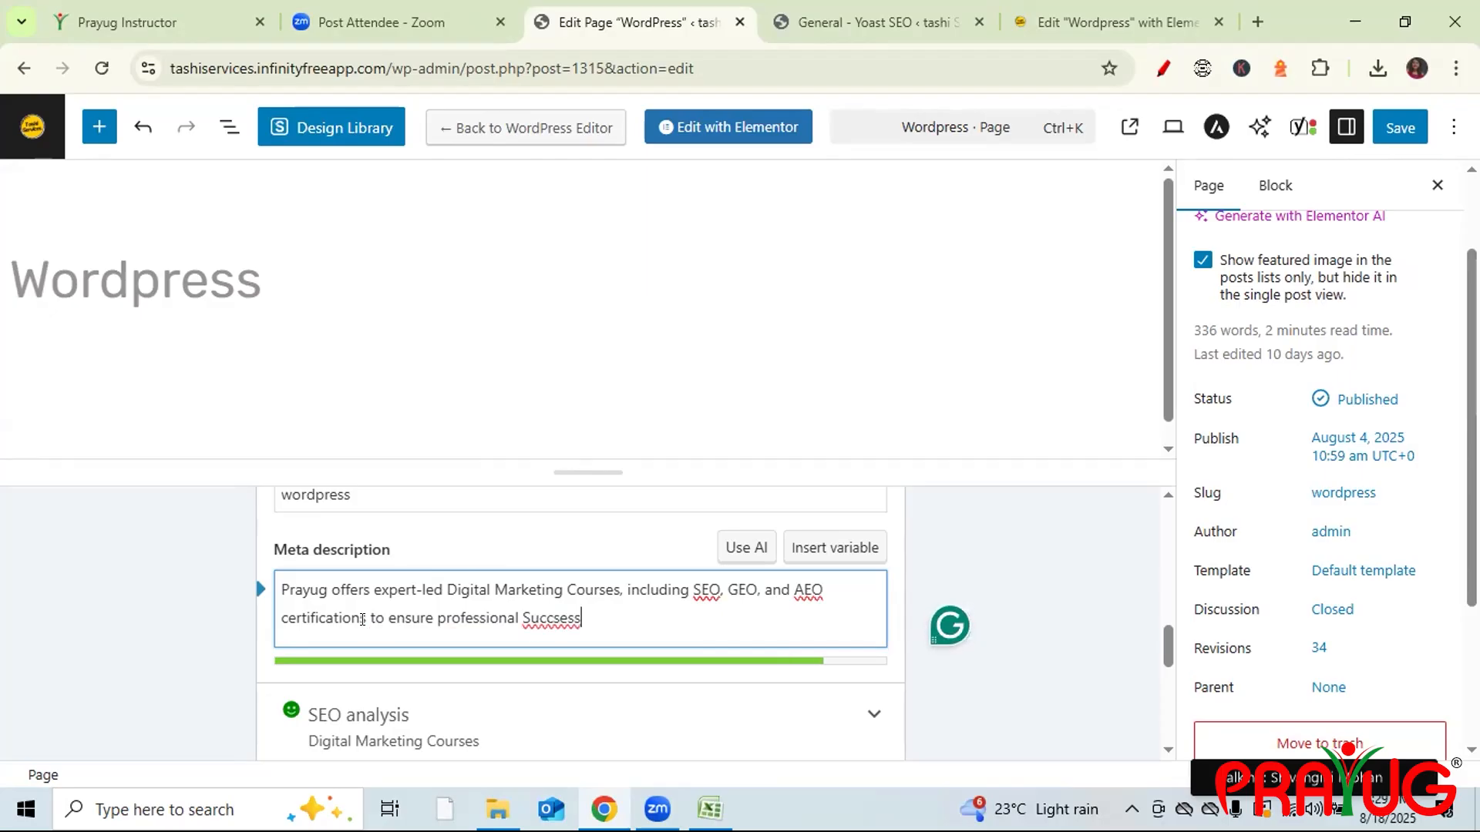
- Make sure "certifications" is plural, end the meta description with a period and correct its last word to "success"
click(364, 620)
text(s)
key(End)
text(.)
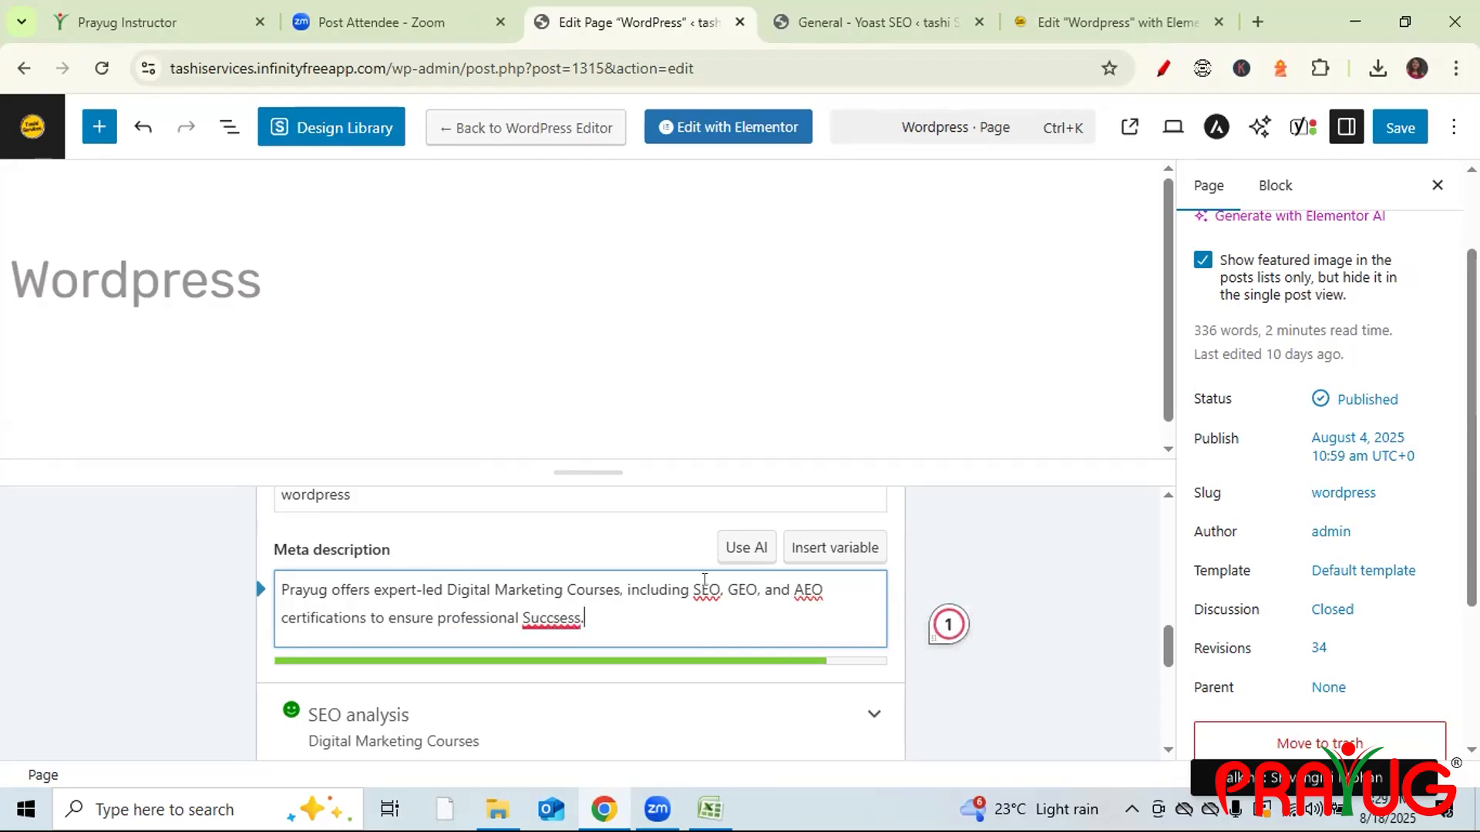
double_click(552, 616)
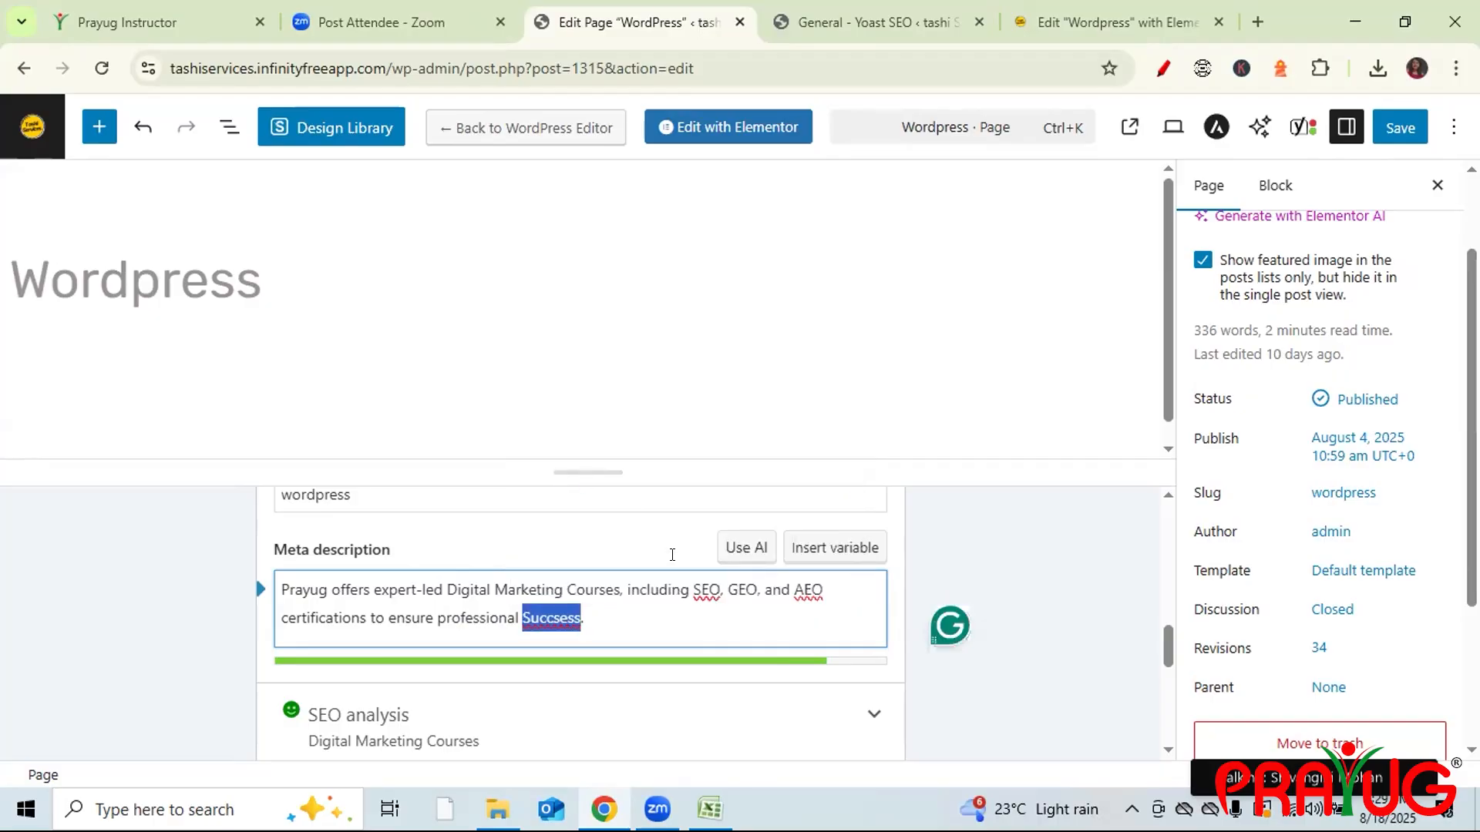
text(success)
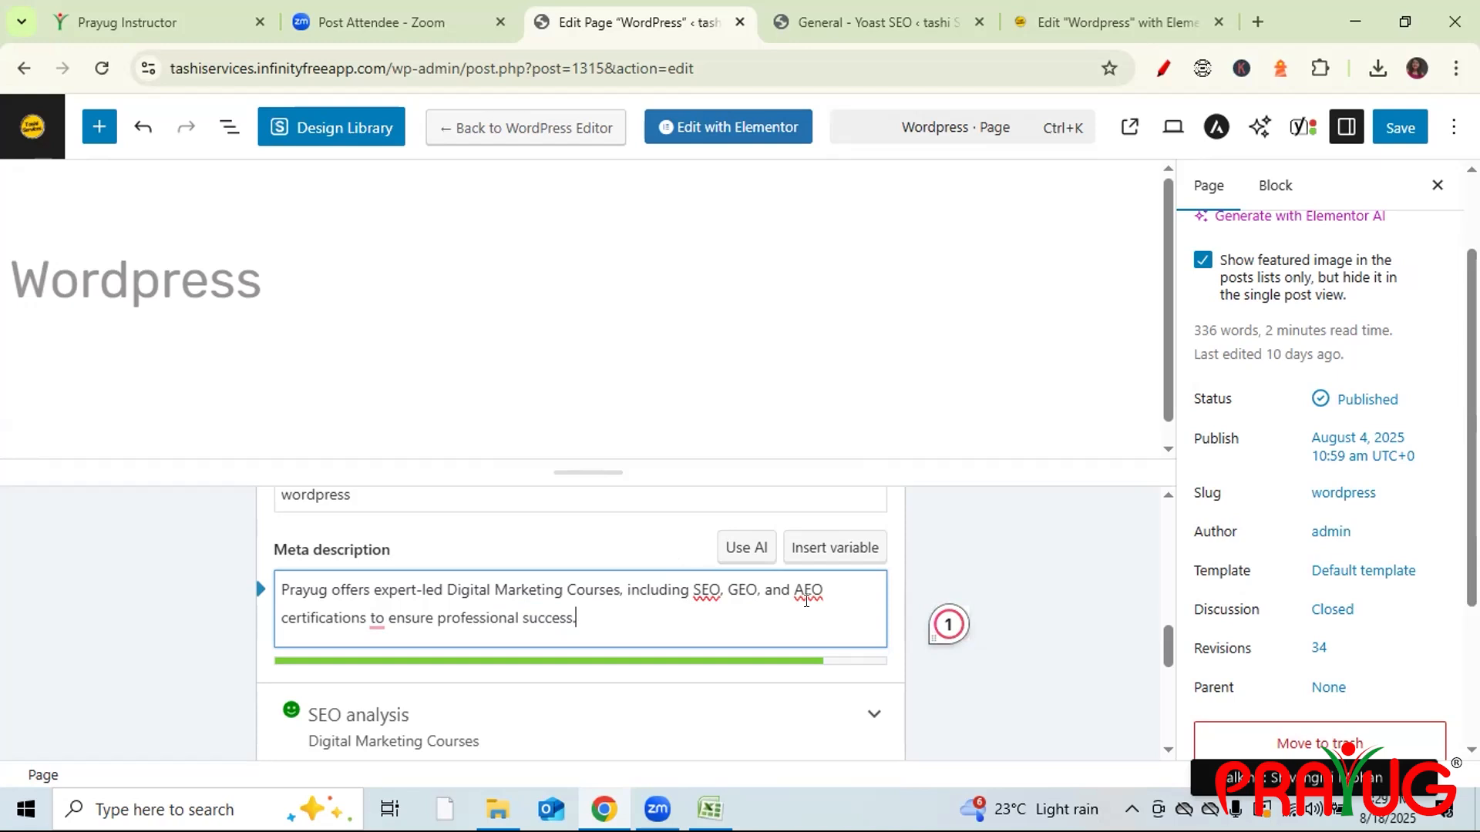
- Remove "and" before "AEO" in the meta description and restore it by accepting the suggested correction
click(787, 587)
key(BackSpace)
key(BackSpace)
key(BackSpace)
key(BackSpace)
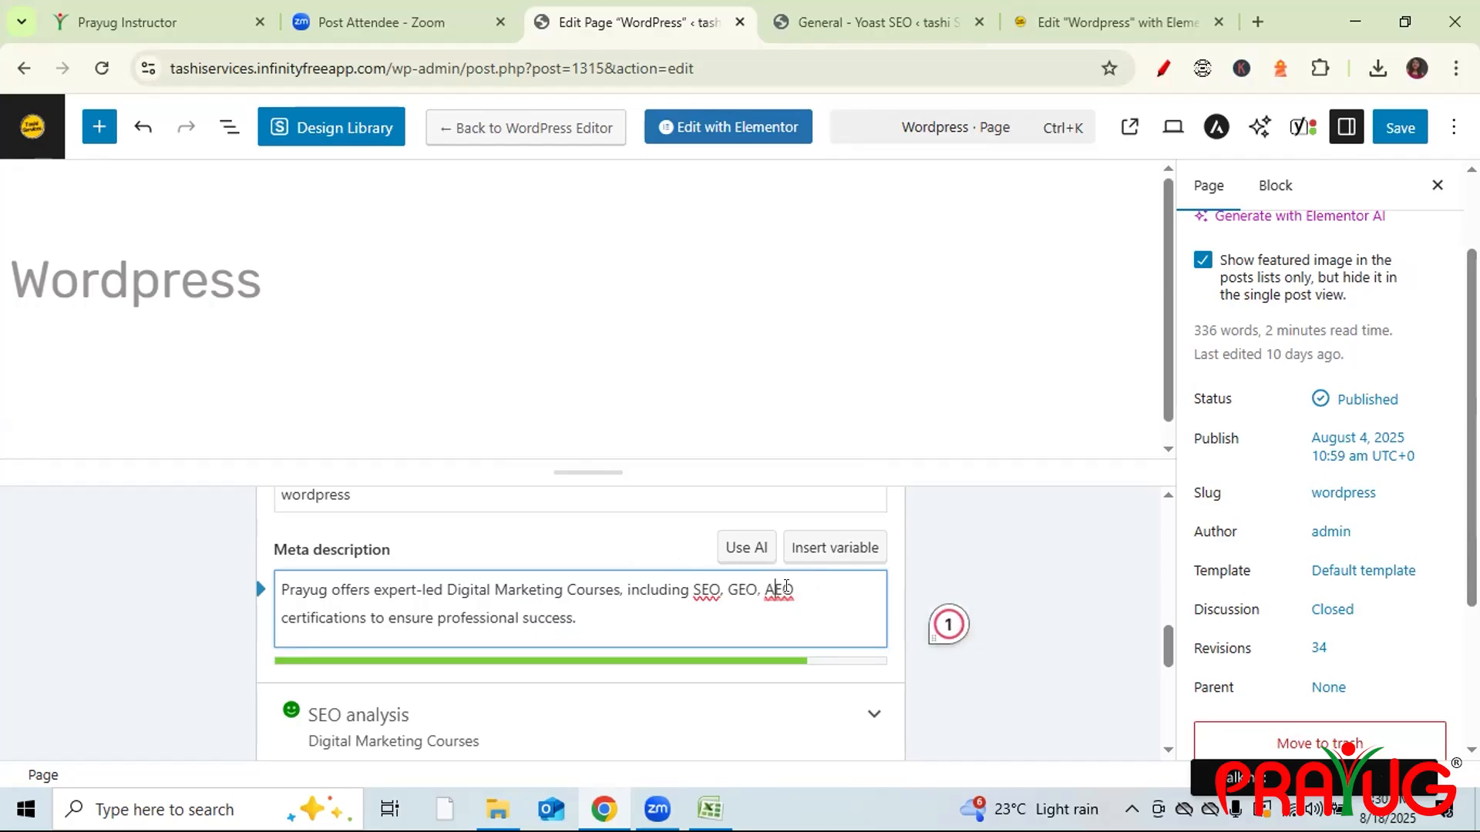
key(Right)
mouse_move(779, 591)
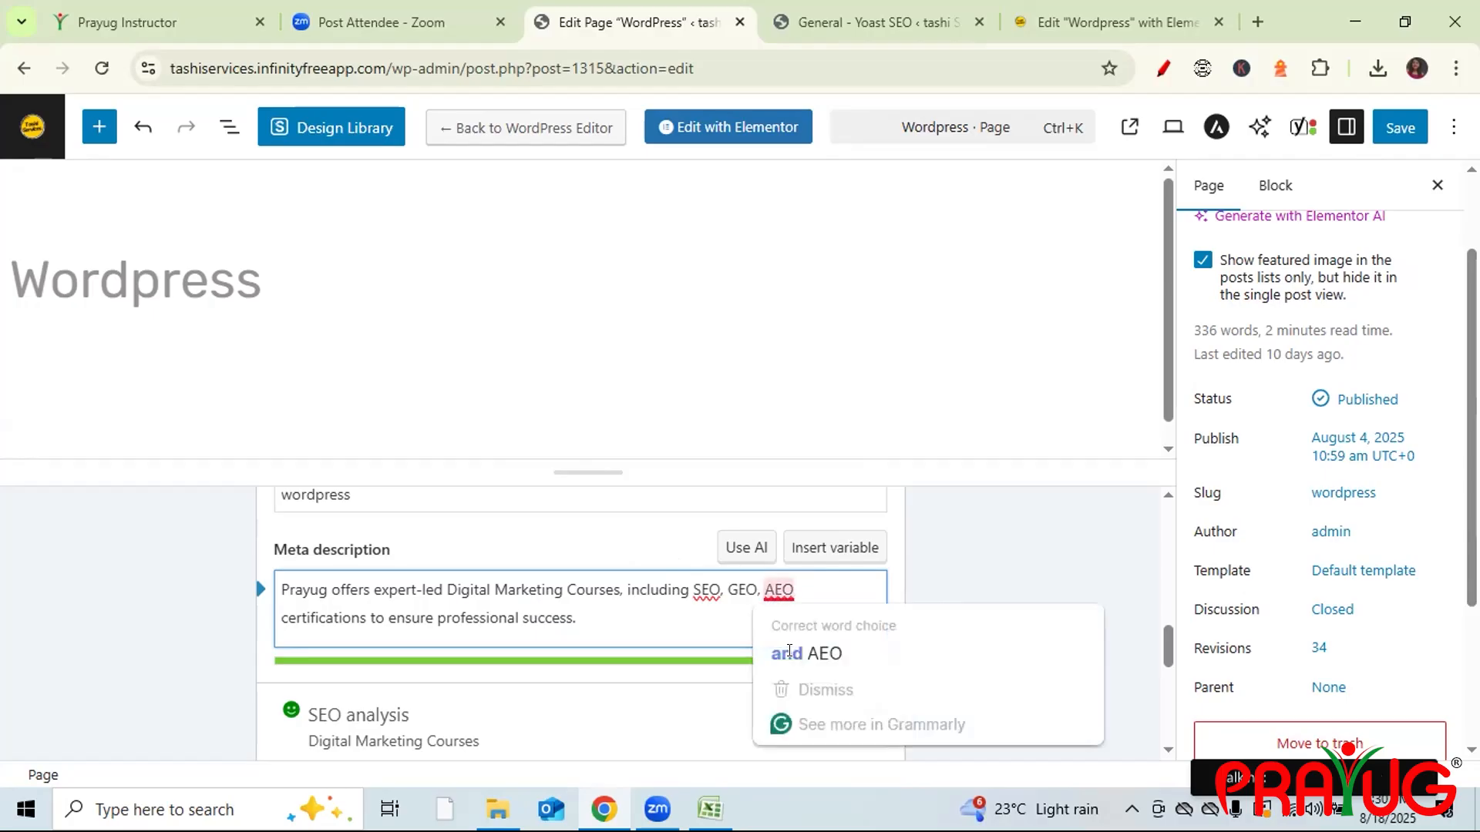
click(789, 649)
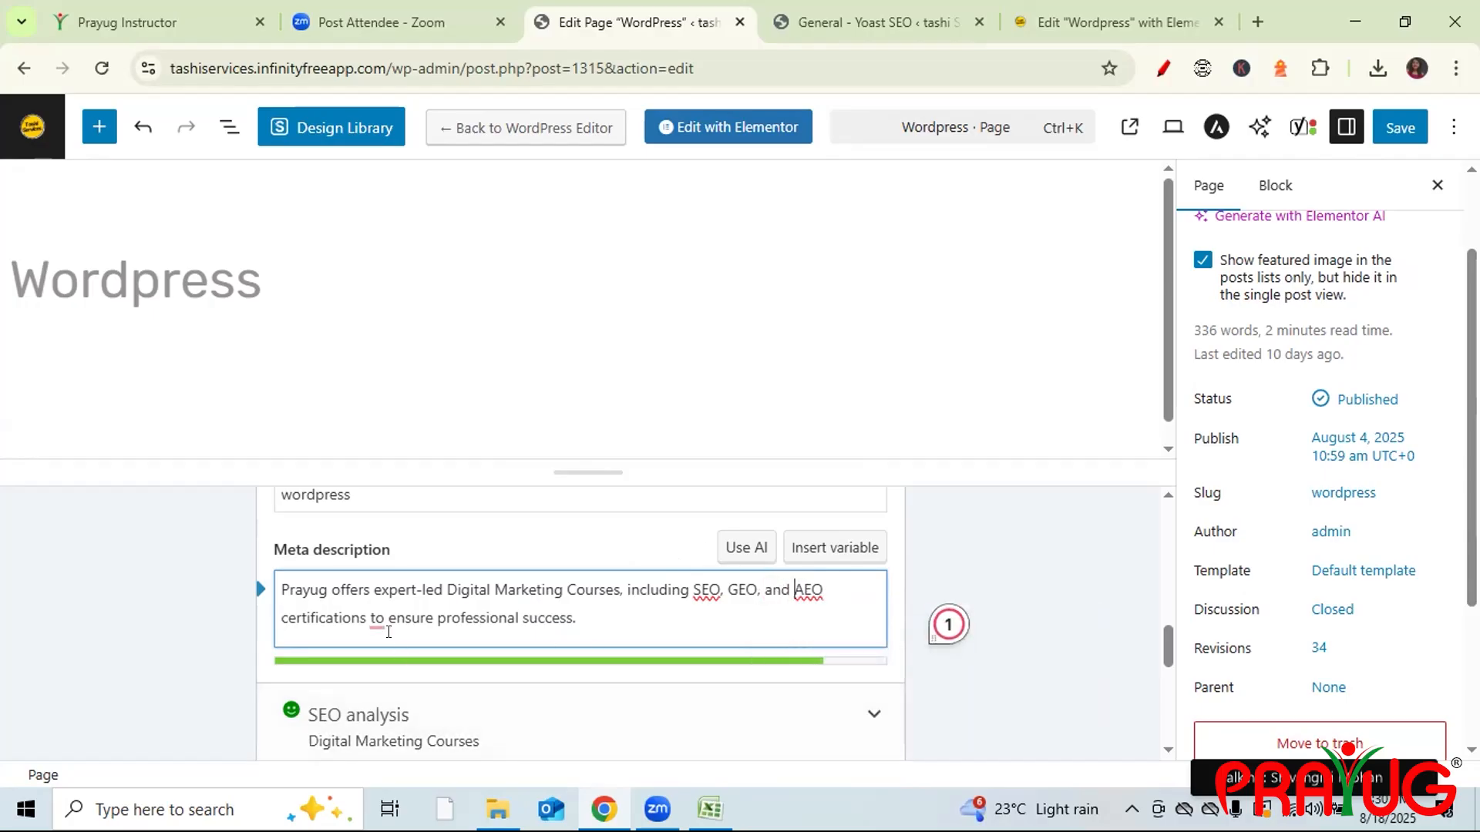
- Accept the suggested comma after "certifications" in the meta description and save the page
mouse_move(380, 626)
click(391, 676)
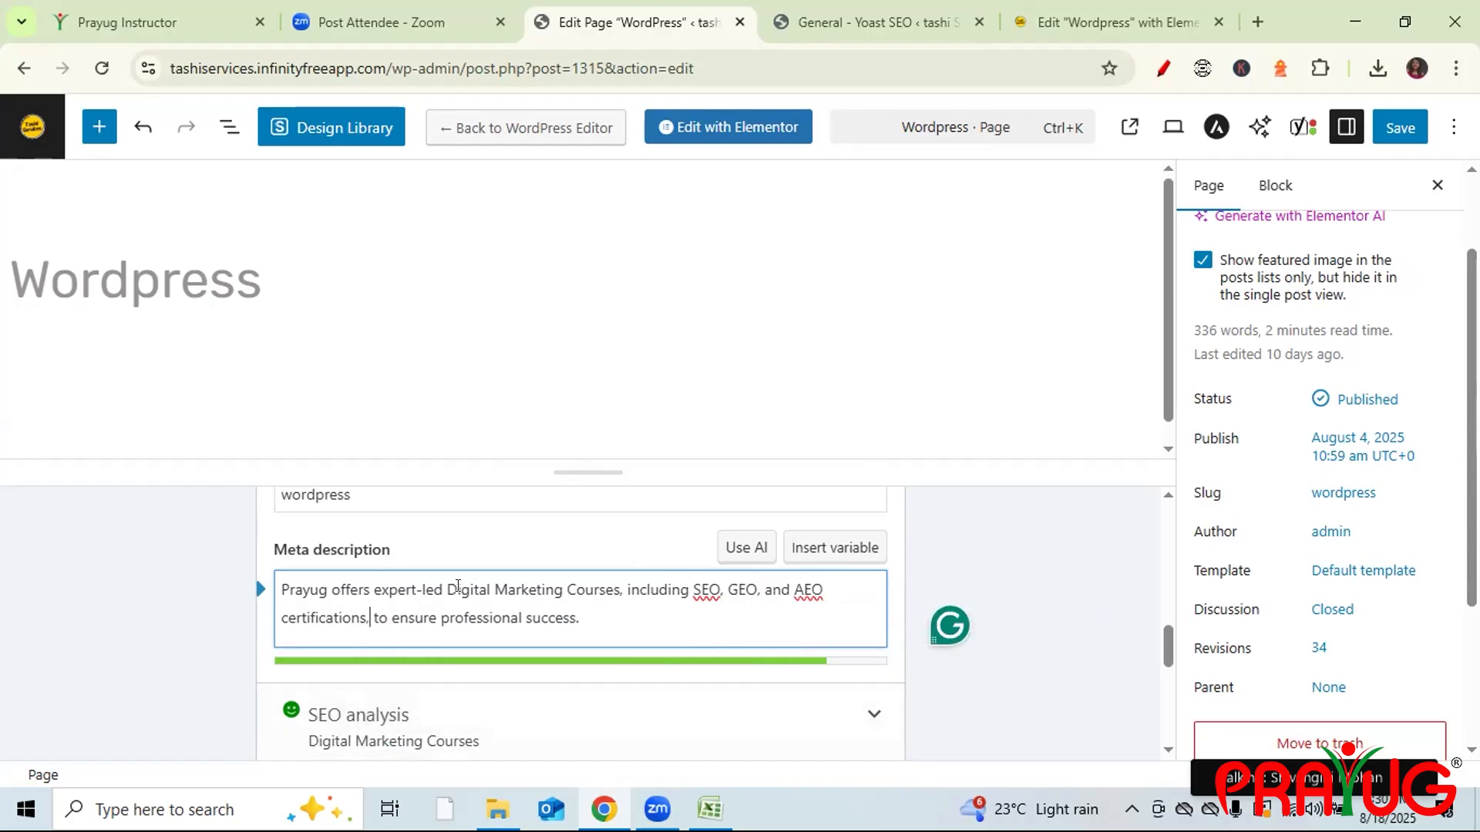
drag(447, 590, 614, 590)
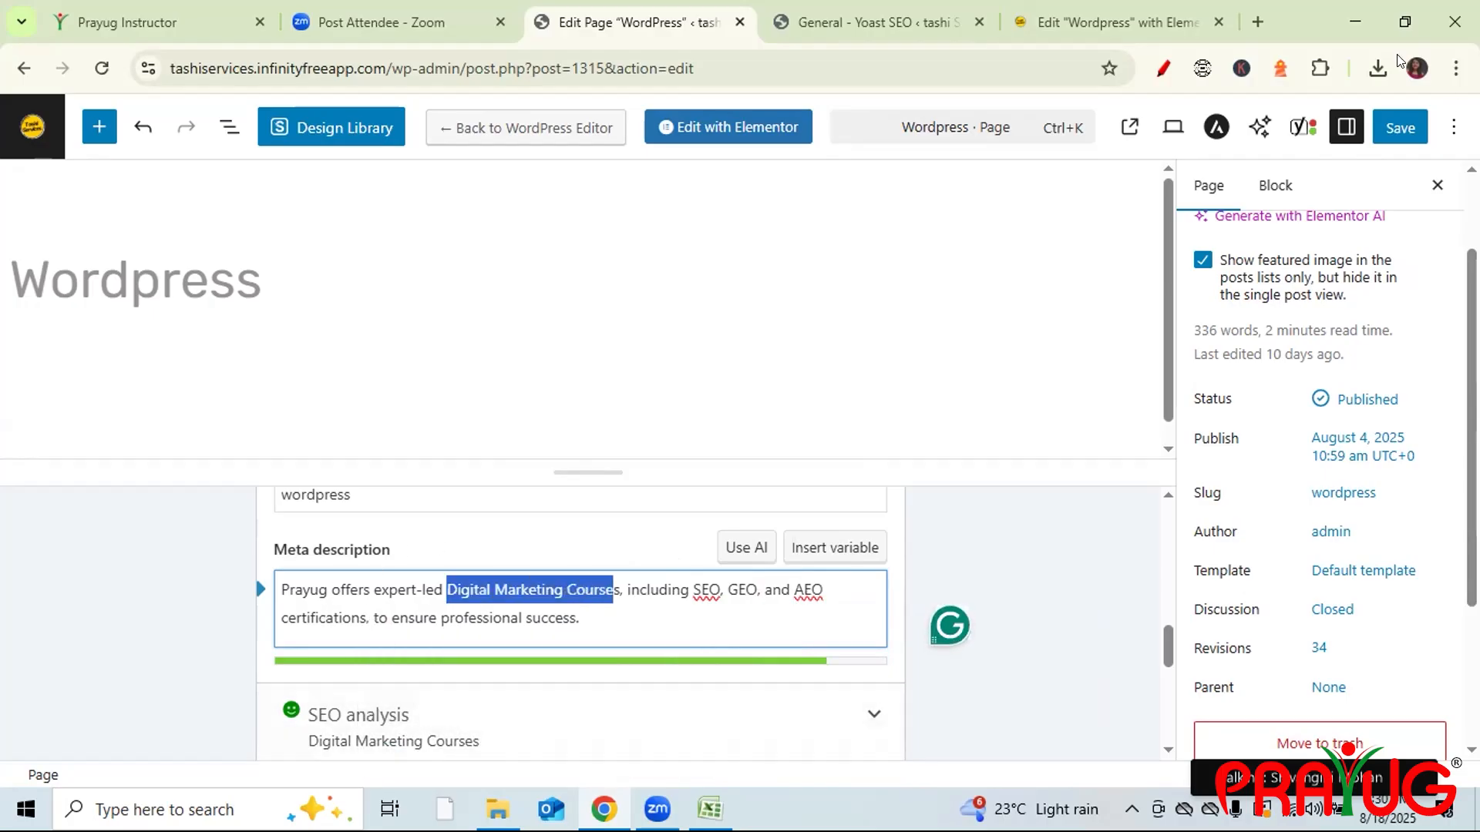
click(1131, 548)
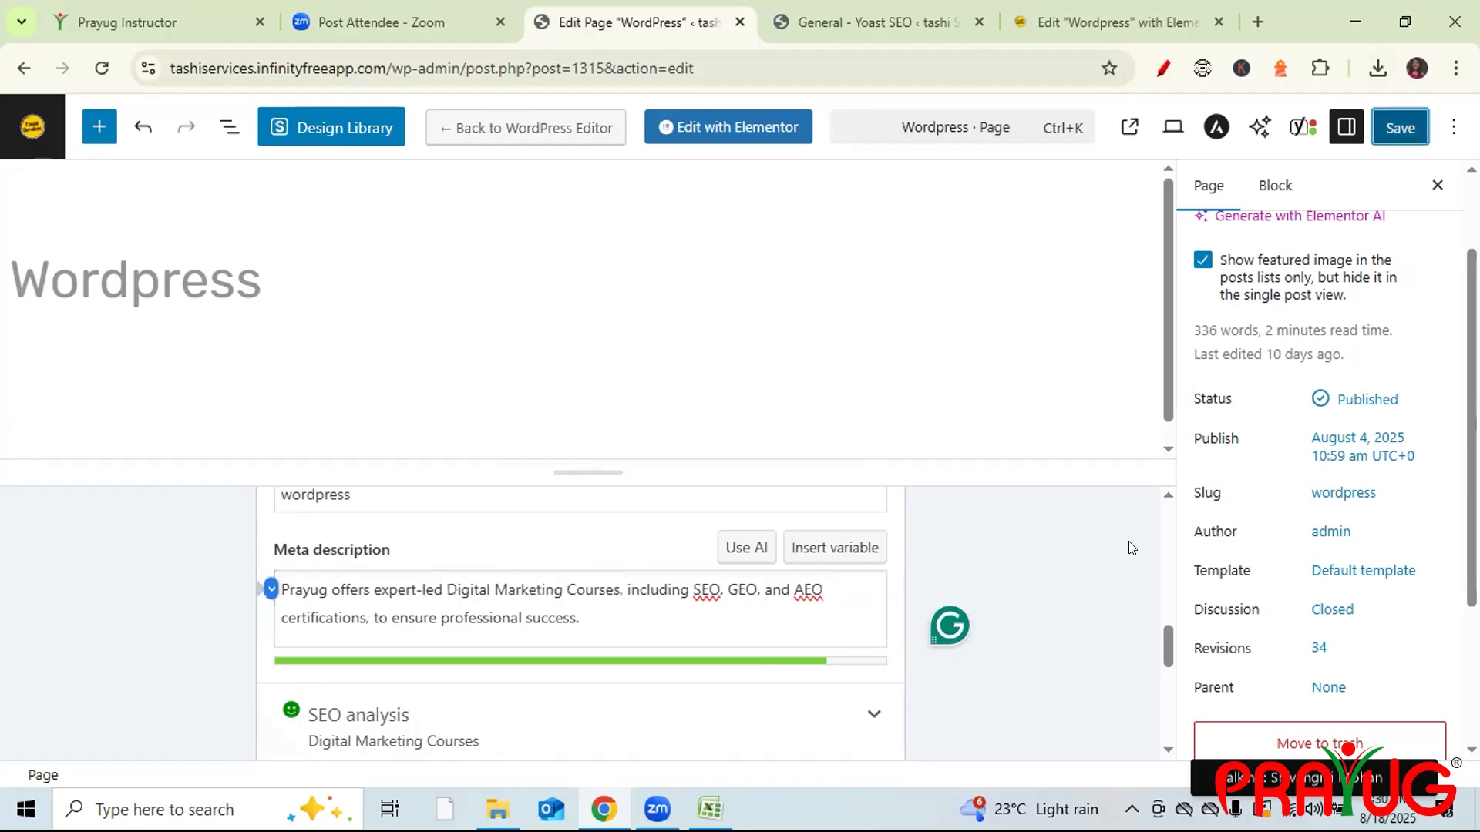
key(ctrl+s)
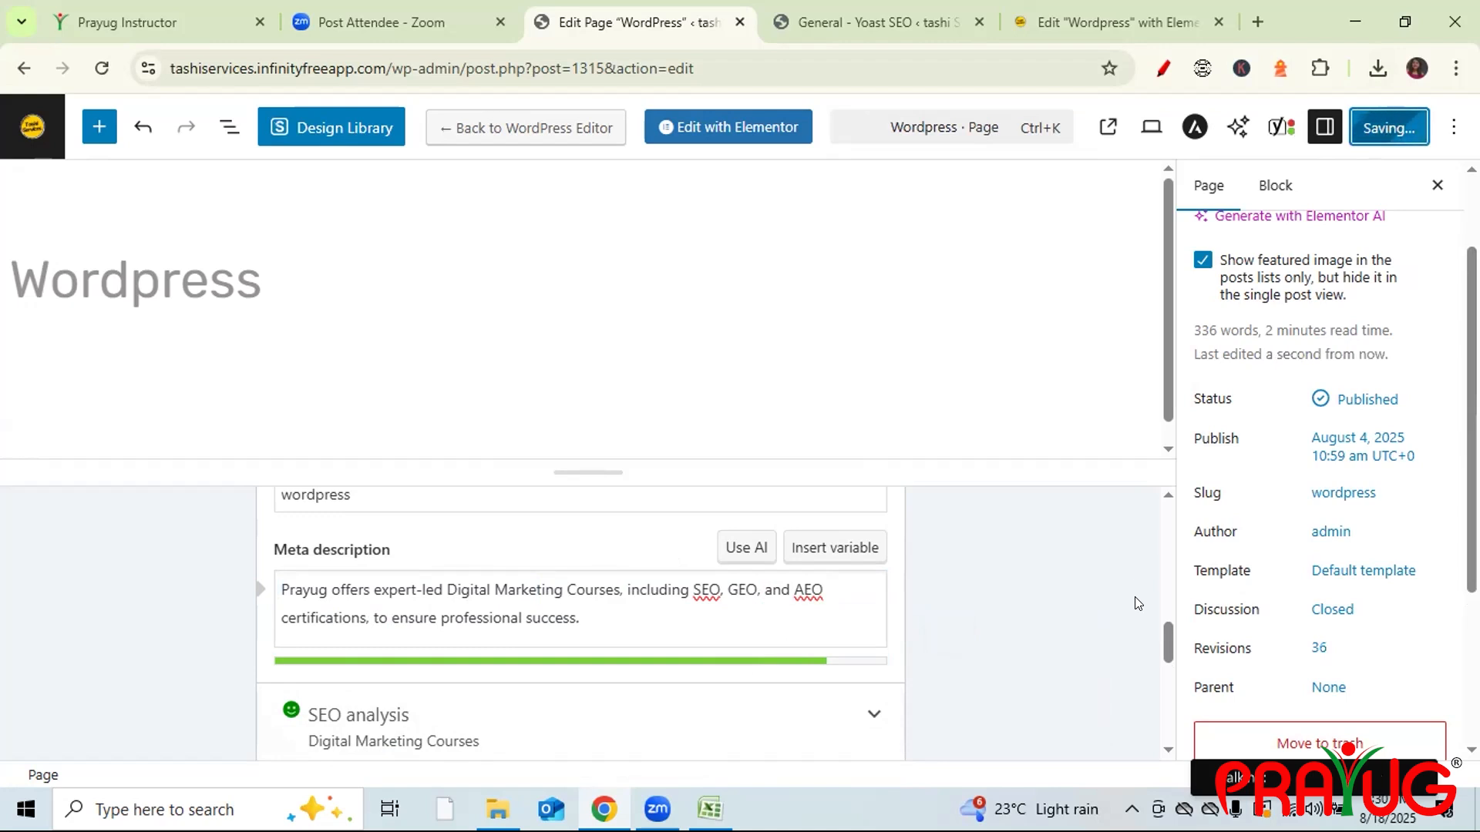
- Preview the search snippet as a mobile result and save the page again
drag(1164, 635, 1163, 571)
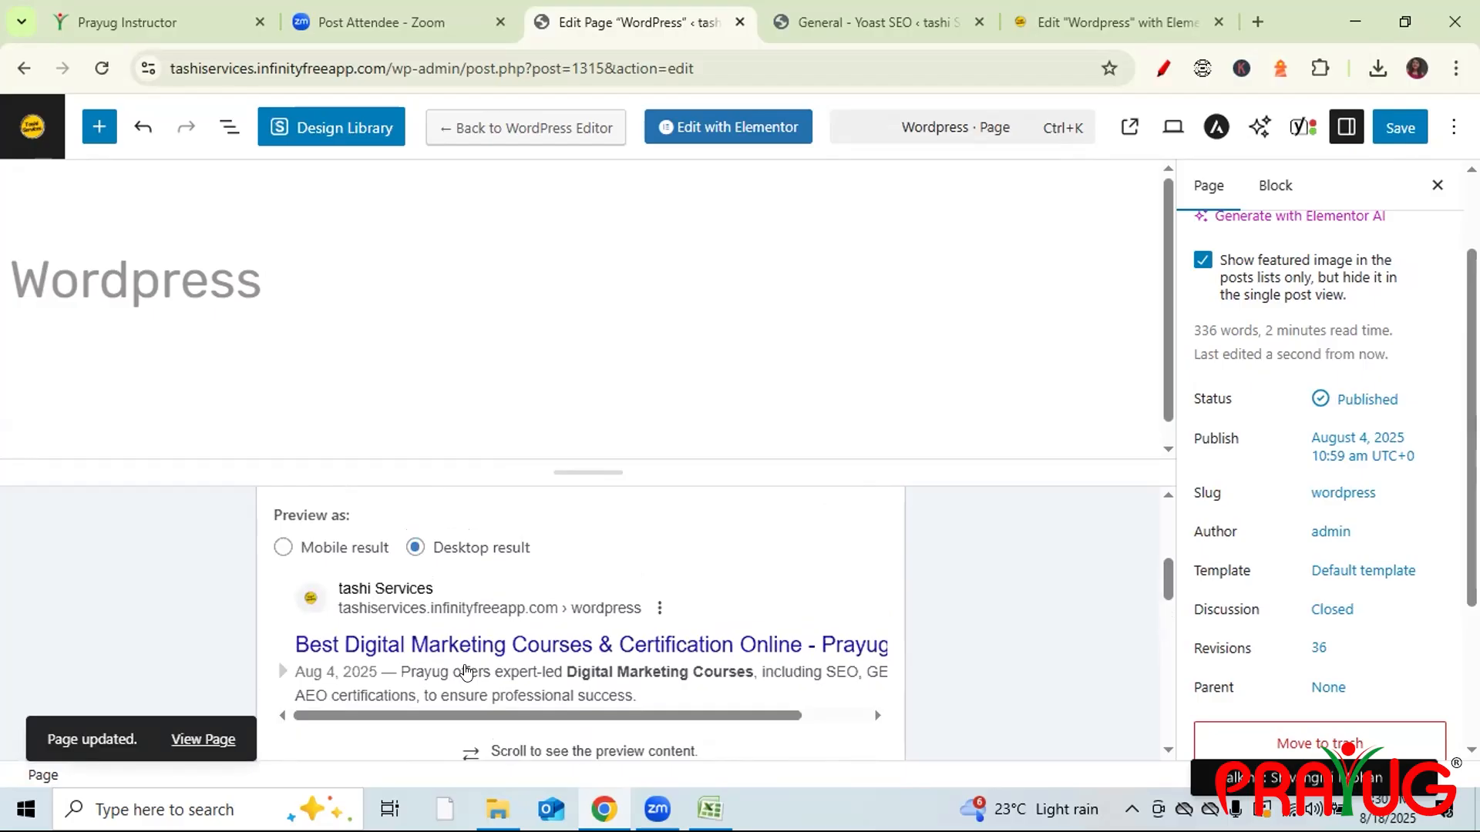
click(283, 548)
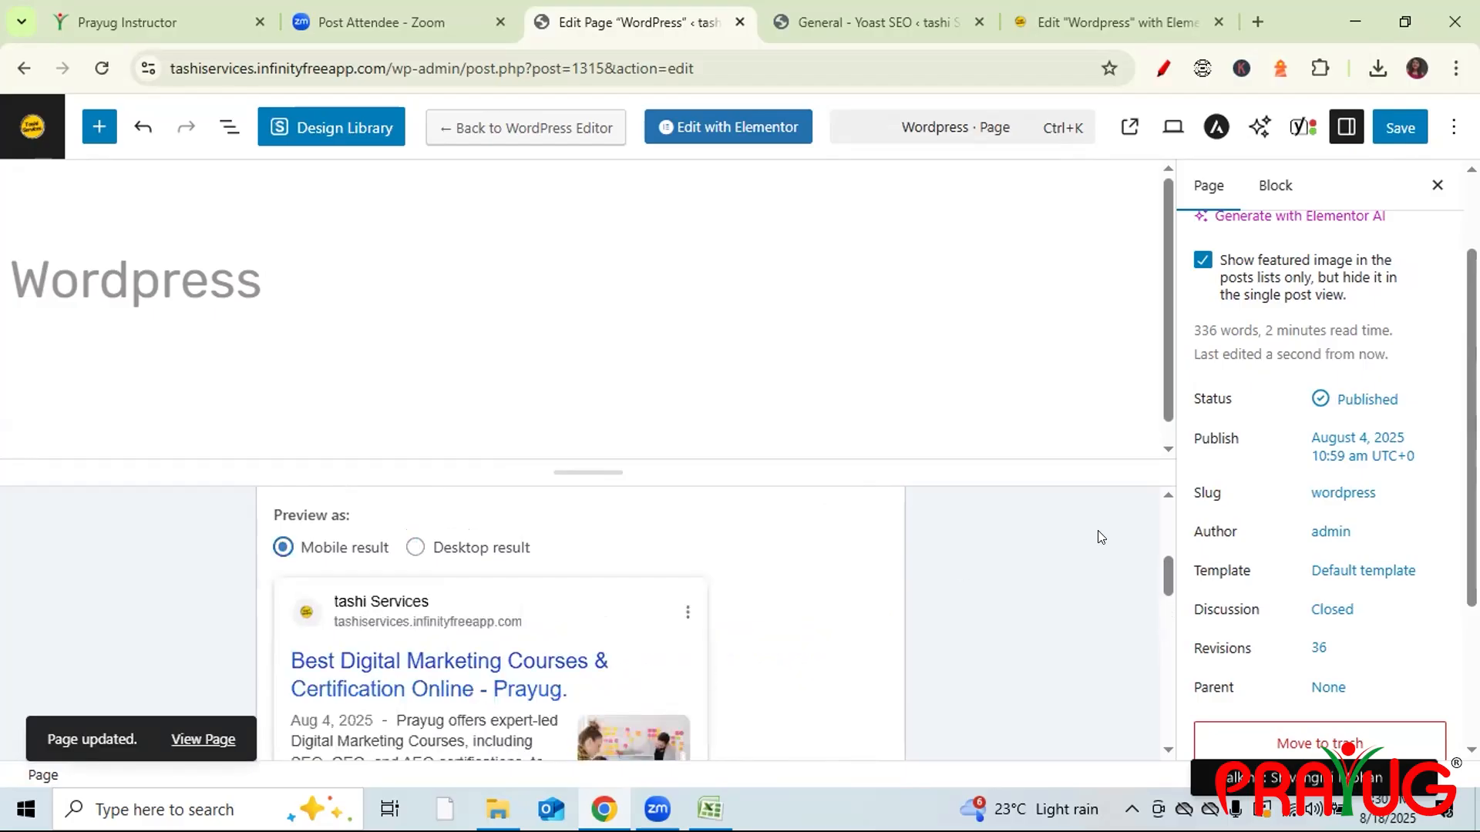
drag(1166, 570, 1165, 589)
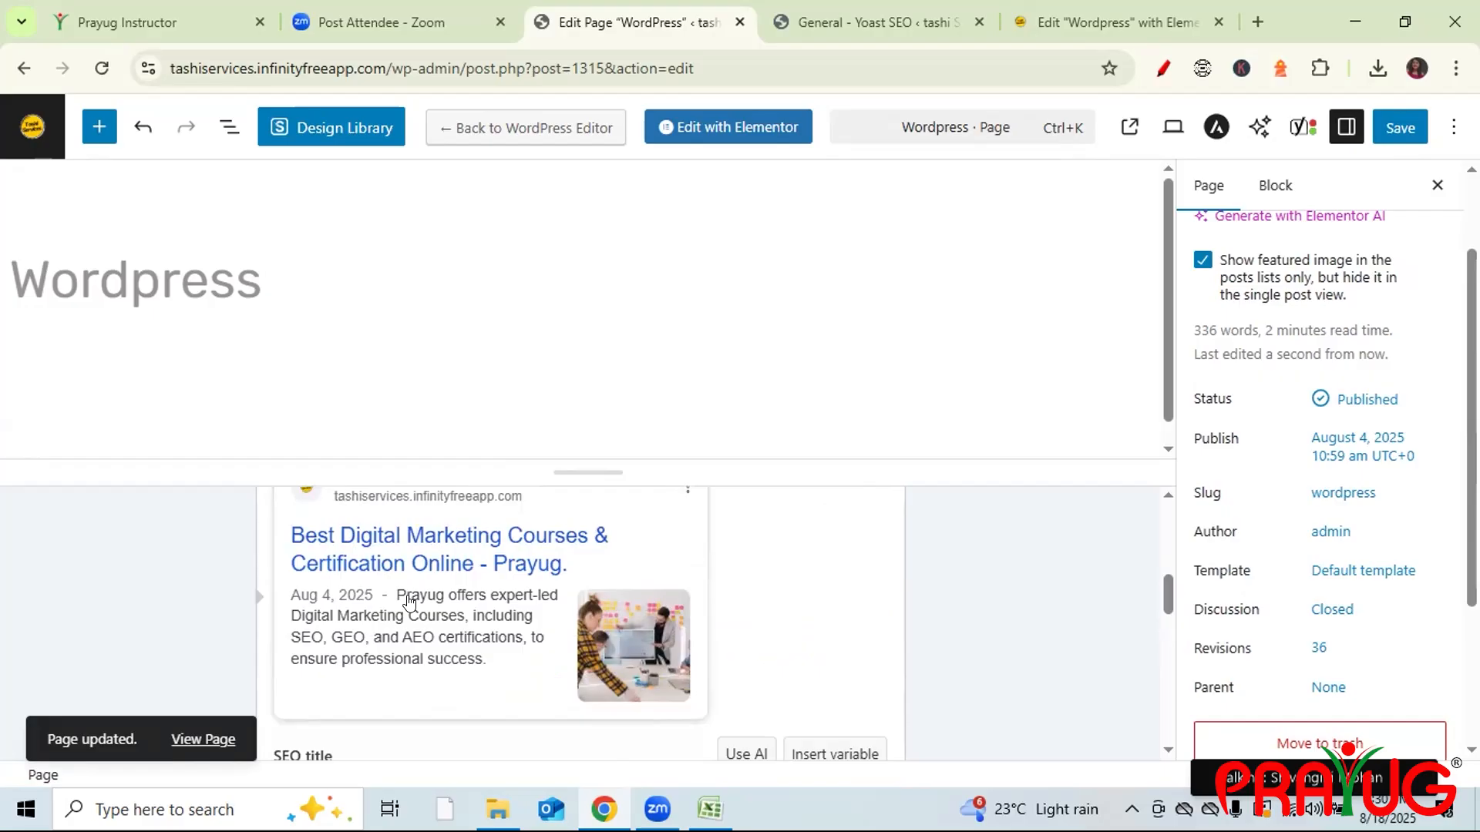
click(1394, 128)
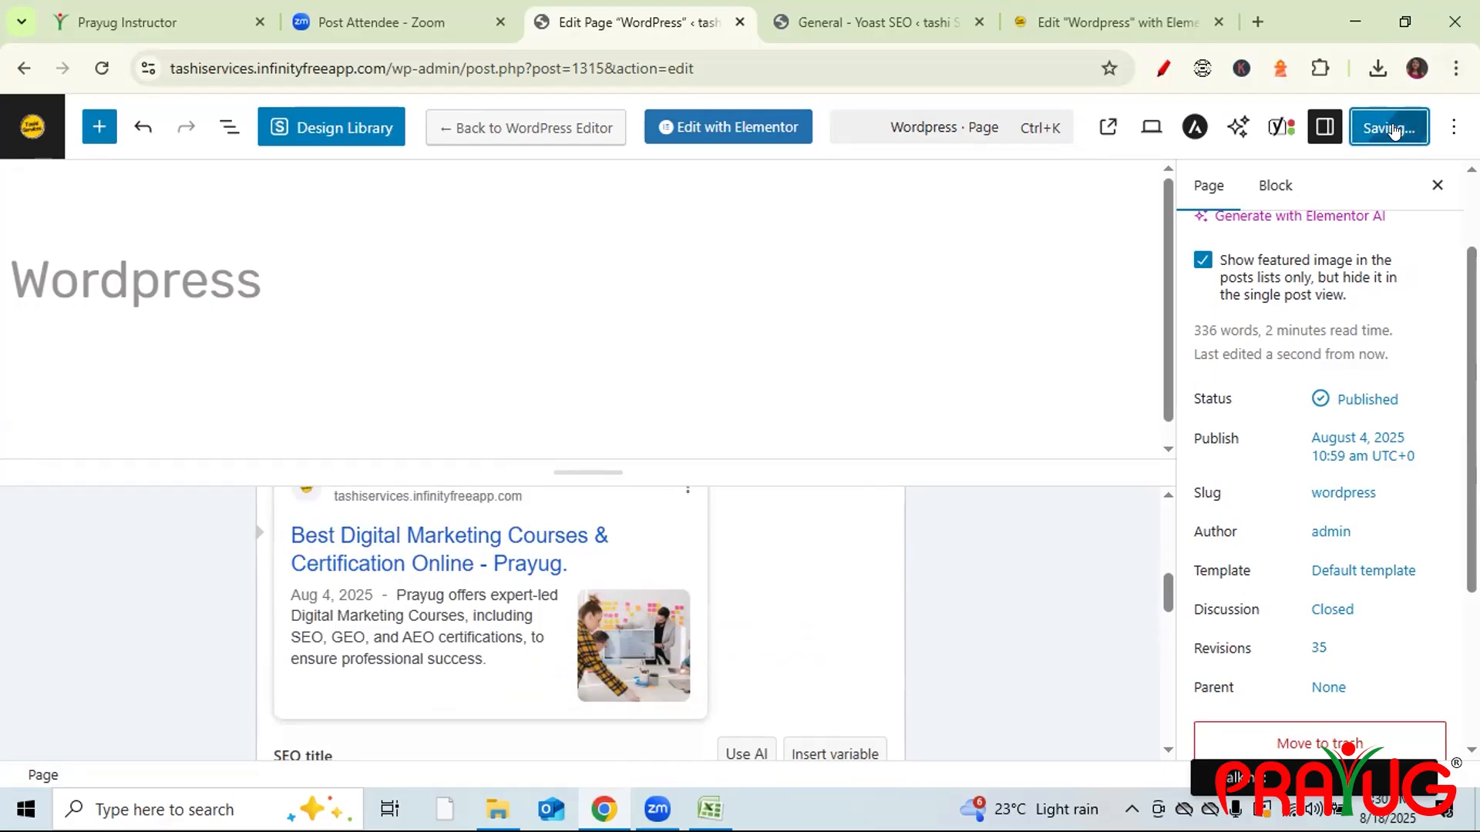
- Switch to the page's Elementor editor and review the improvements and good results in its Yoast SEO analysis
click(1156, 11)
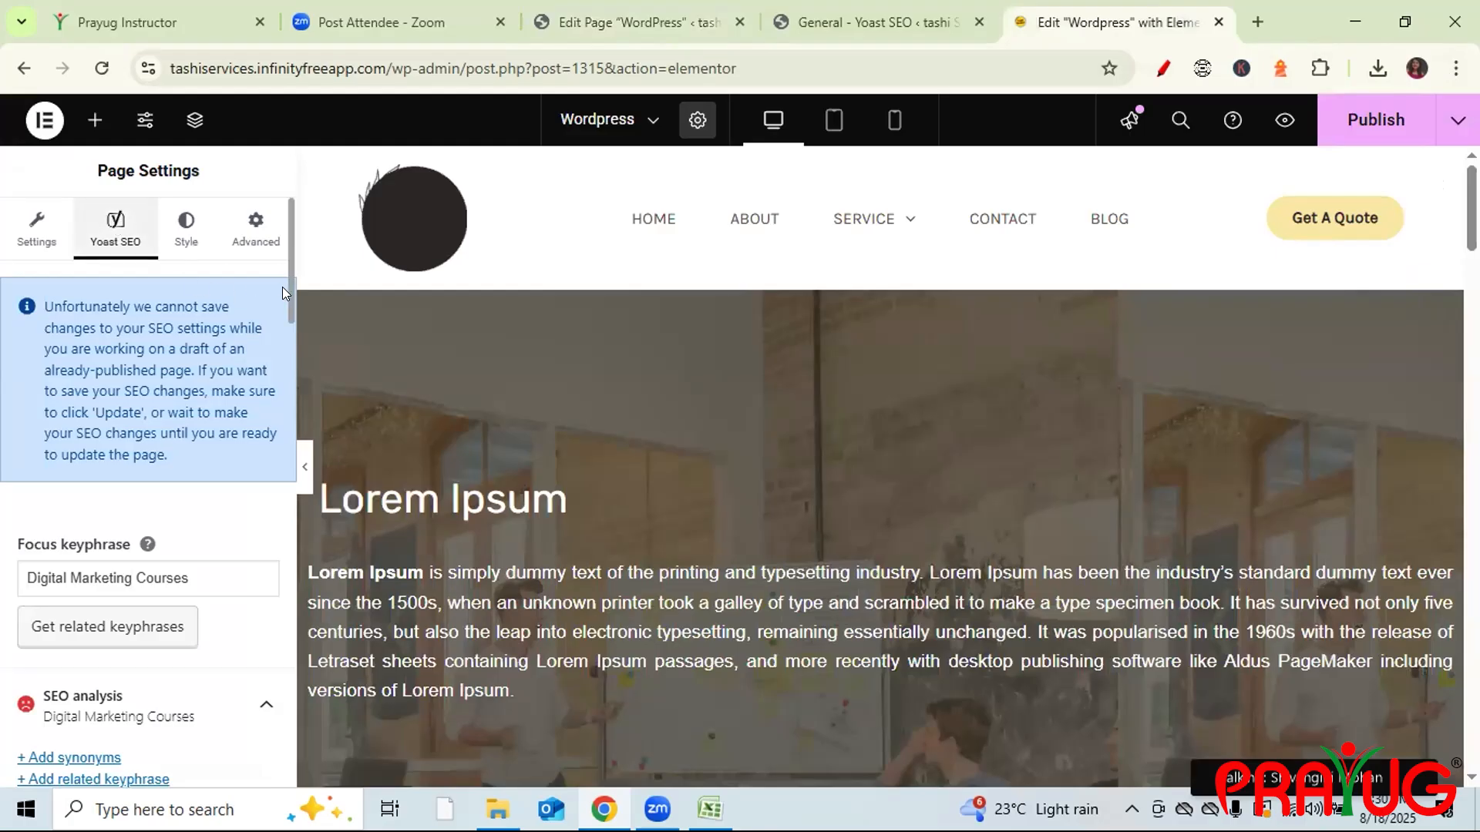
scroll(282, 288, down, 5)
drag(283, 319, 283, 592)
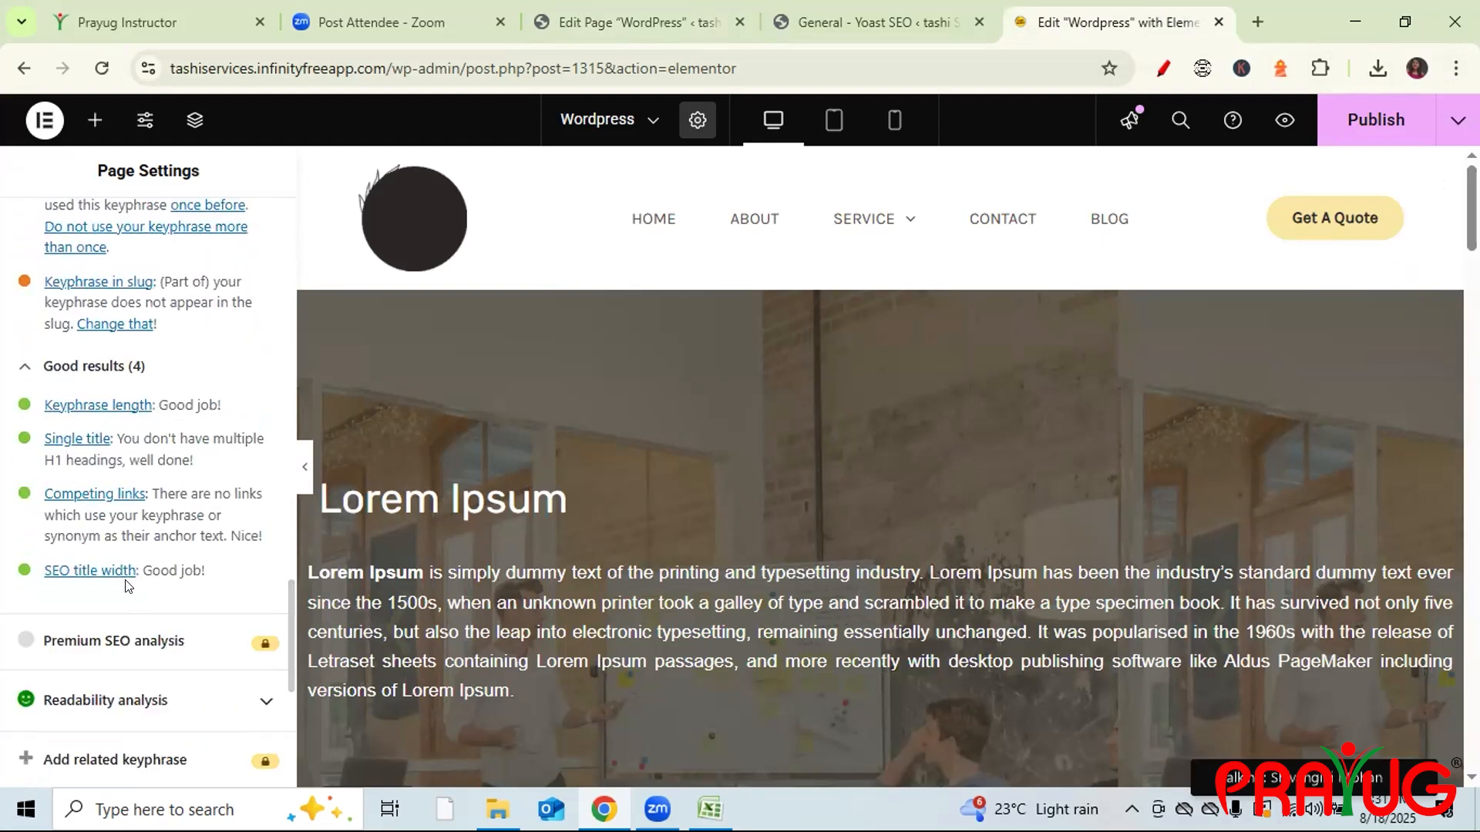
drag(283, 595, 284, 575)
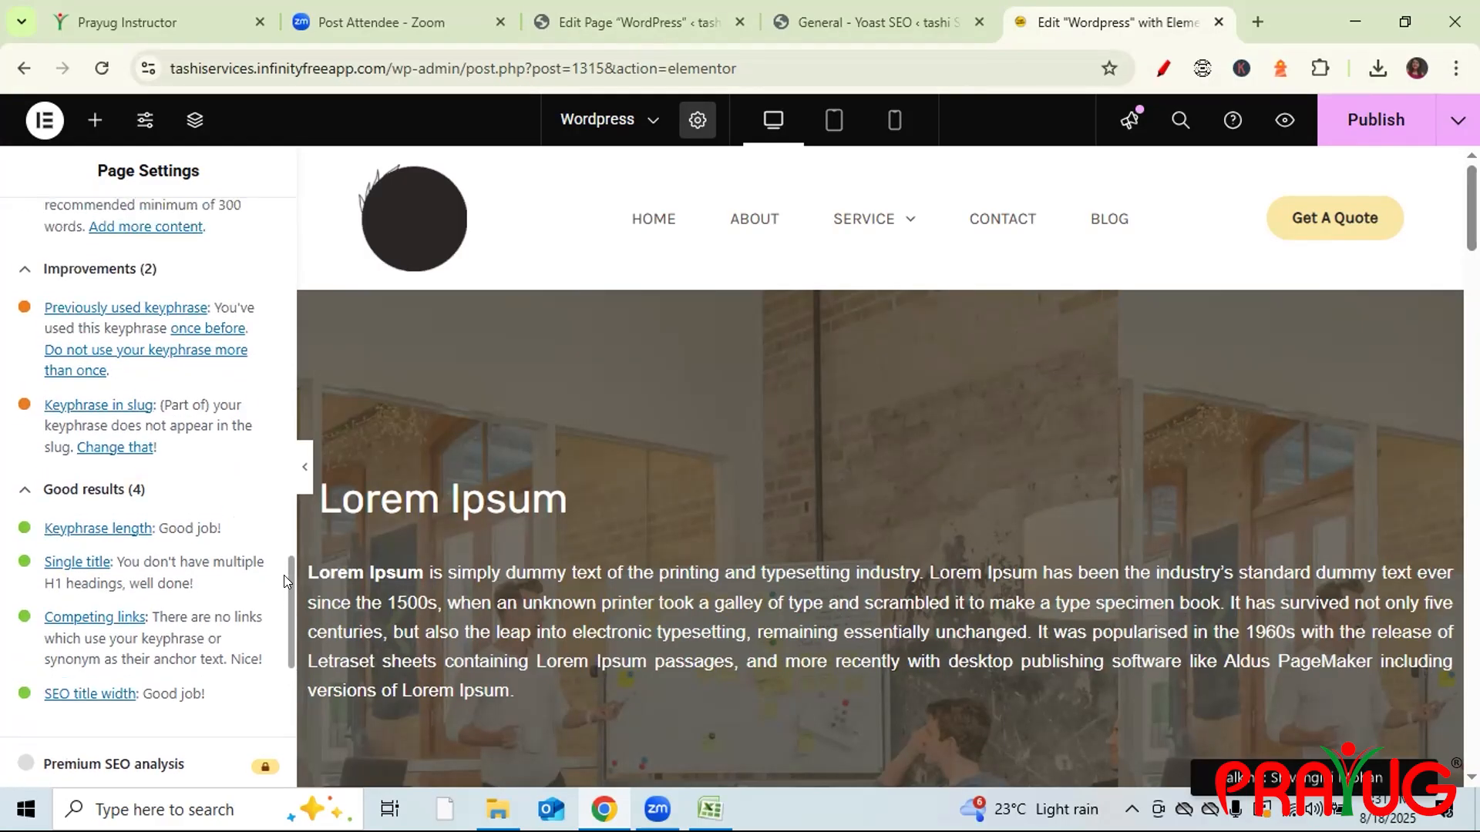
drag(284, 575, 284, 560)
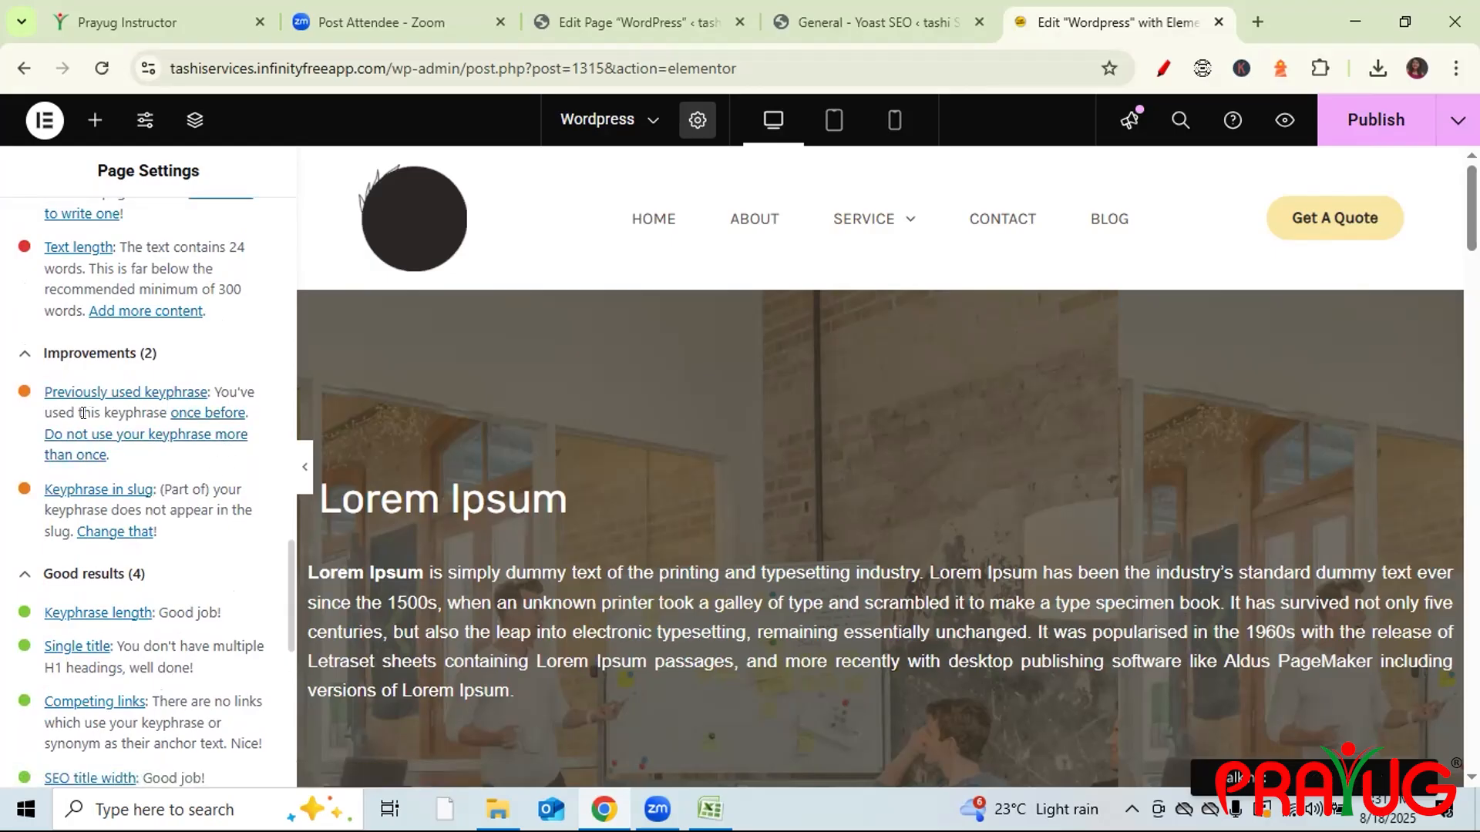
drag(285, 565, 279, 248)
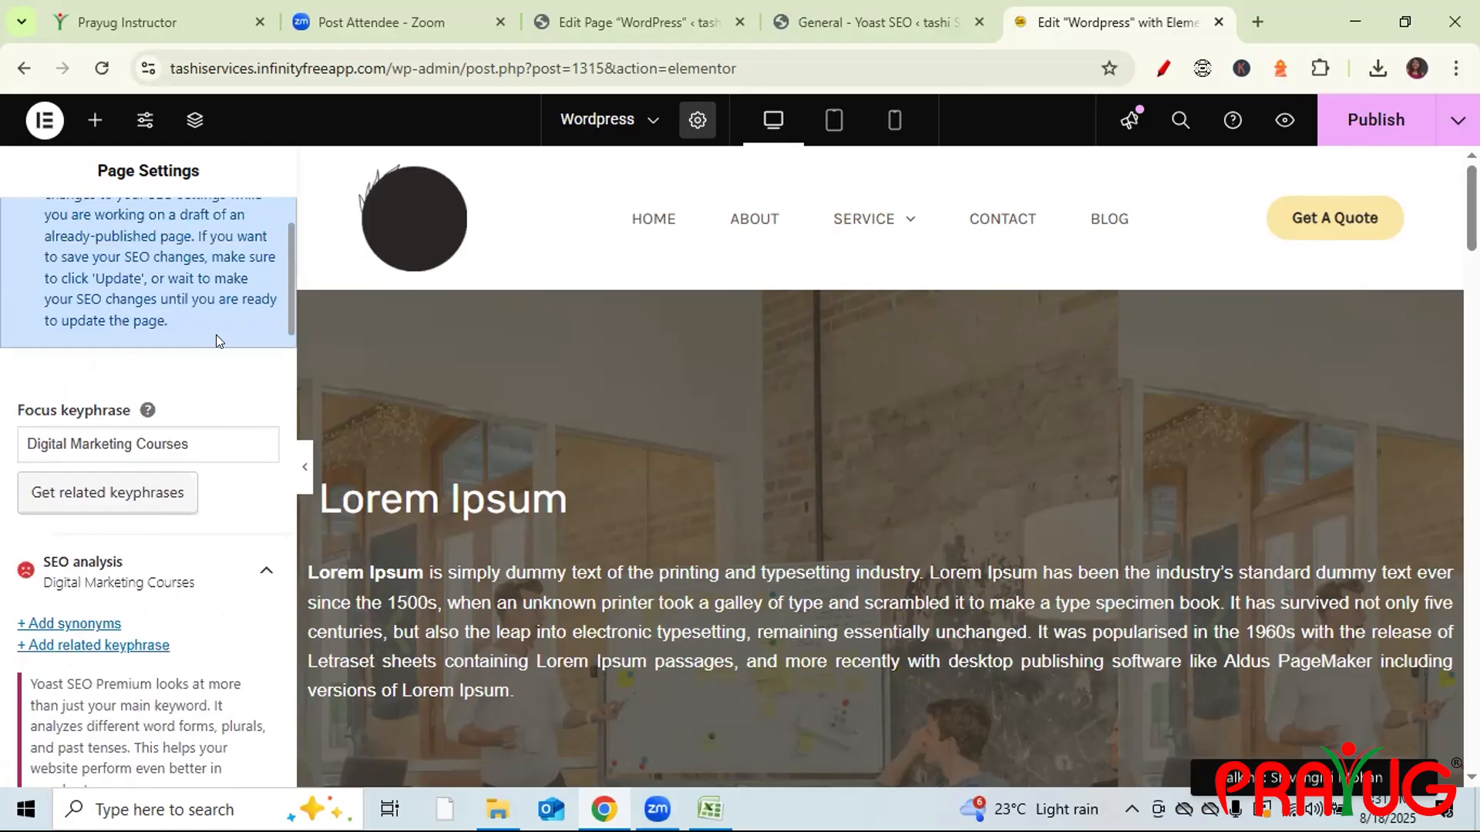
- Change the focus keyphrase in the Elementor page settings to "Wordpress Courses"
drag(133, 444, 8, 430)
text(Wordpre)
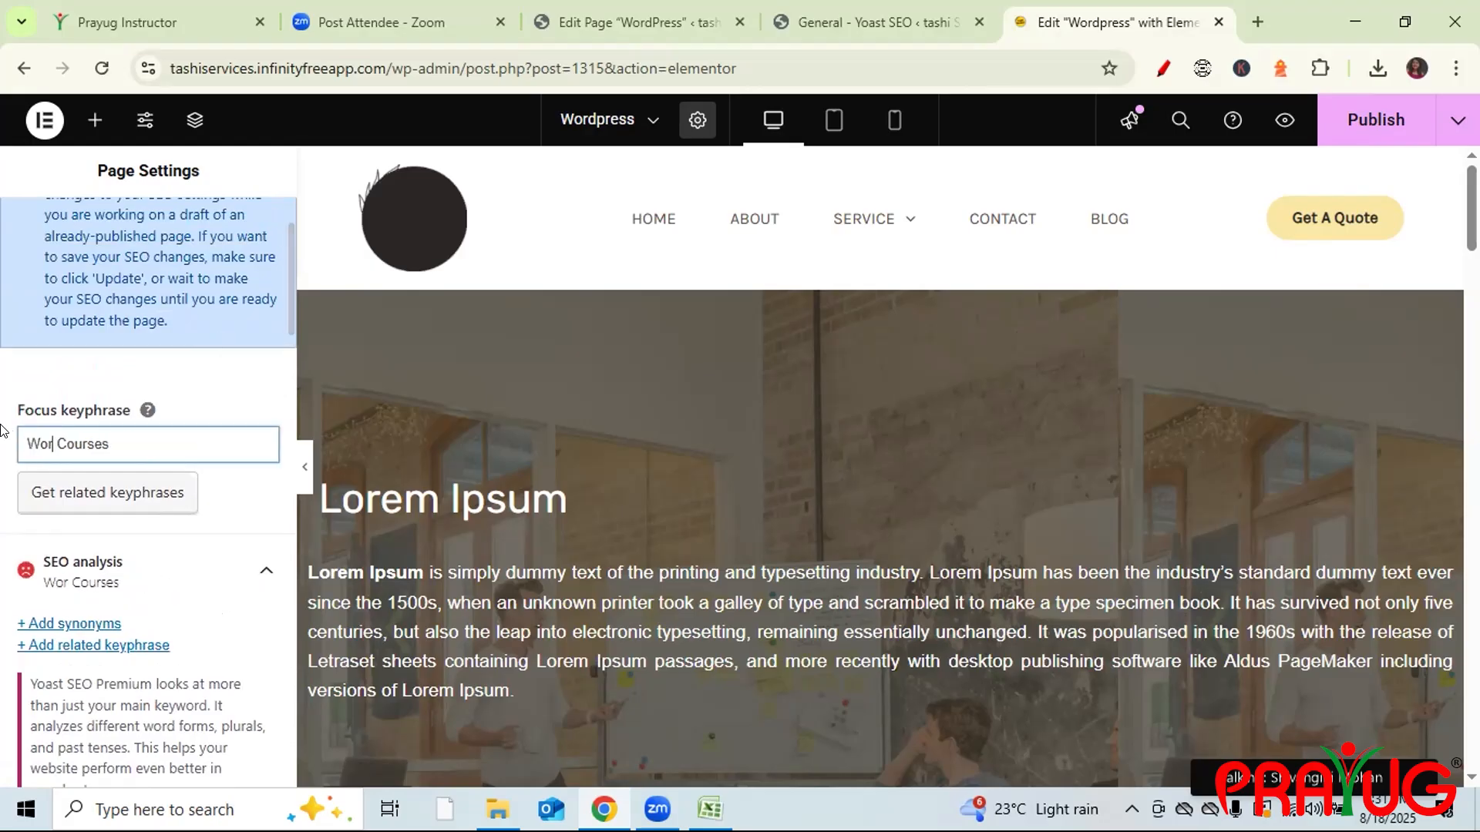
text(ss)
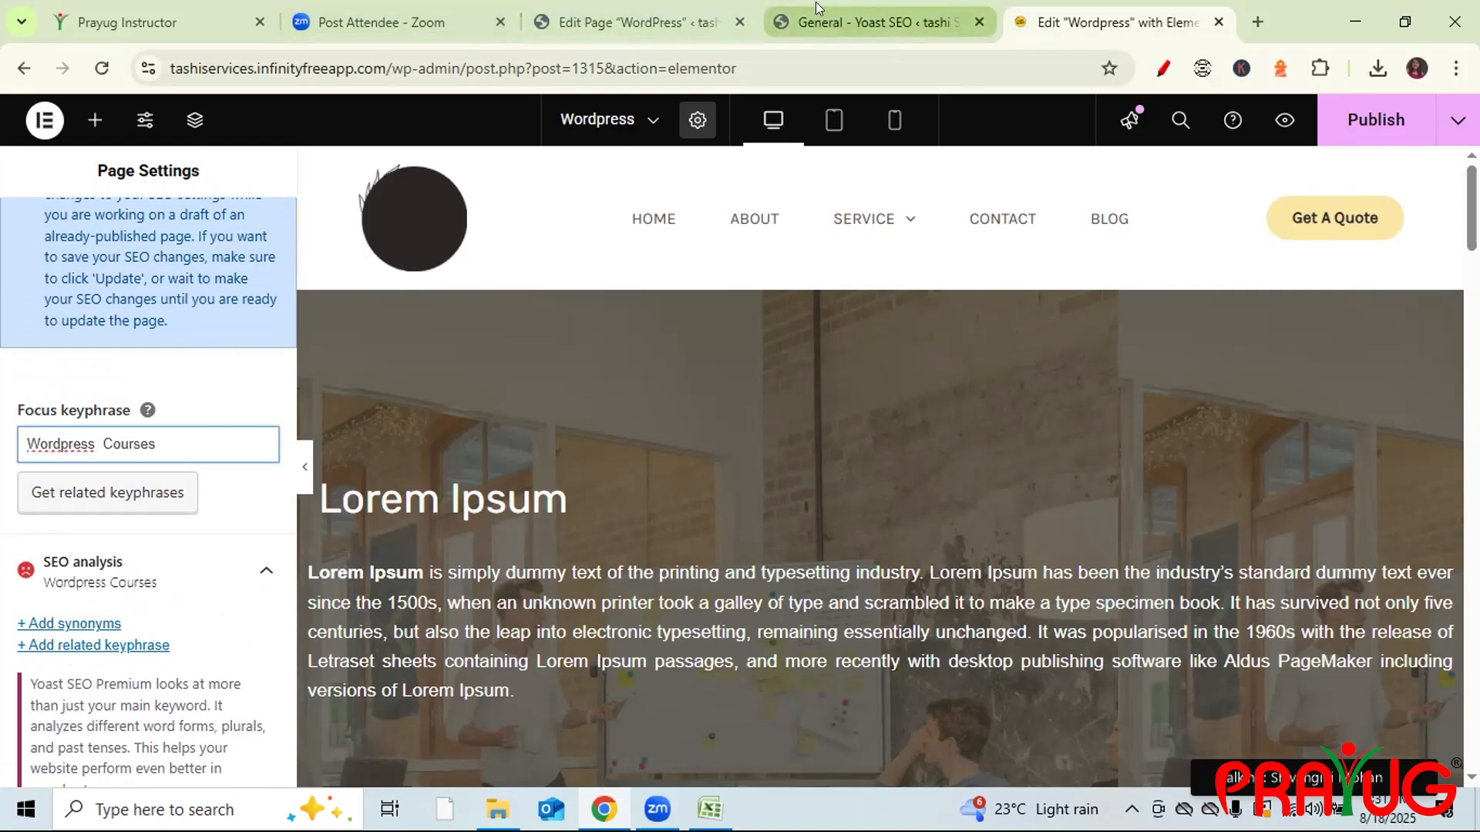
- Switch to the page's block editor and change the SEO title to "Best Digital Marketing & WordPress Courses & Certification Online."
click(617, 27)
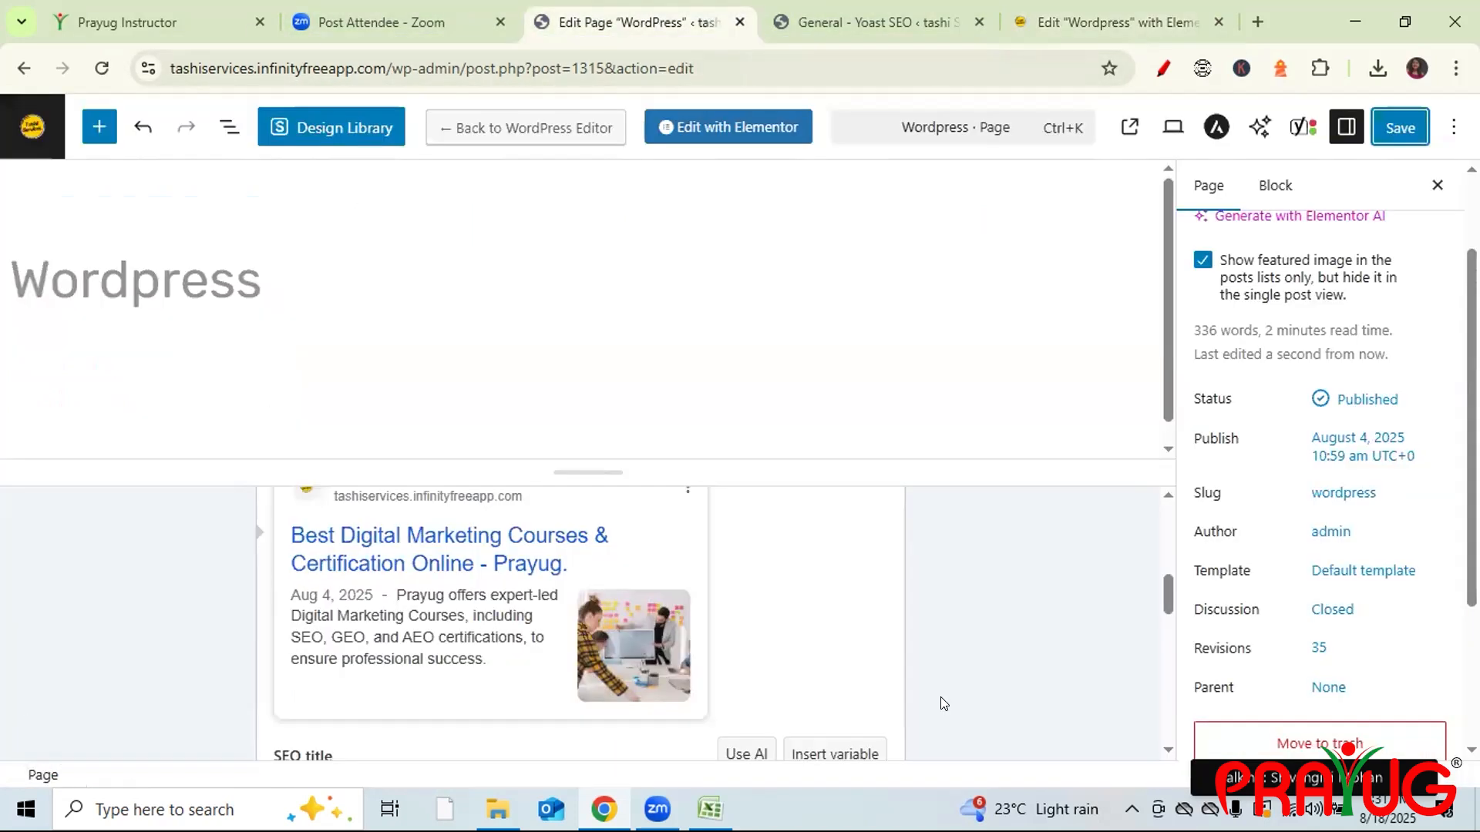
drag(1164, 590, 1161, 626)
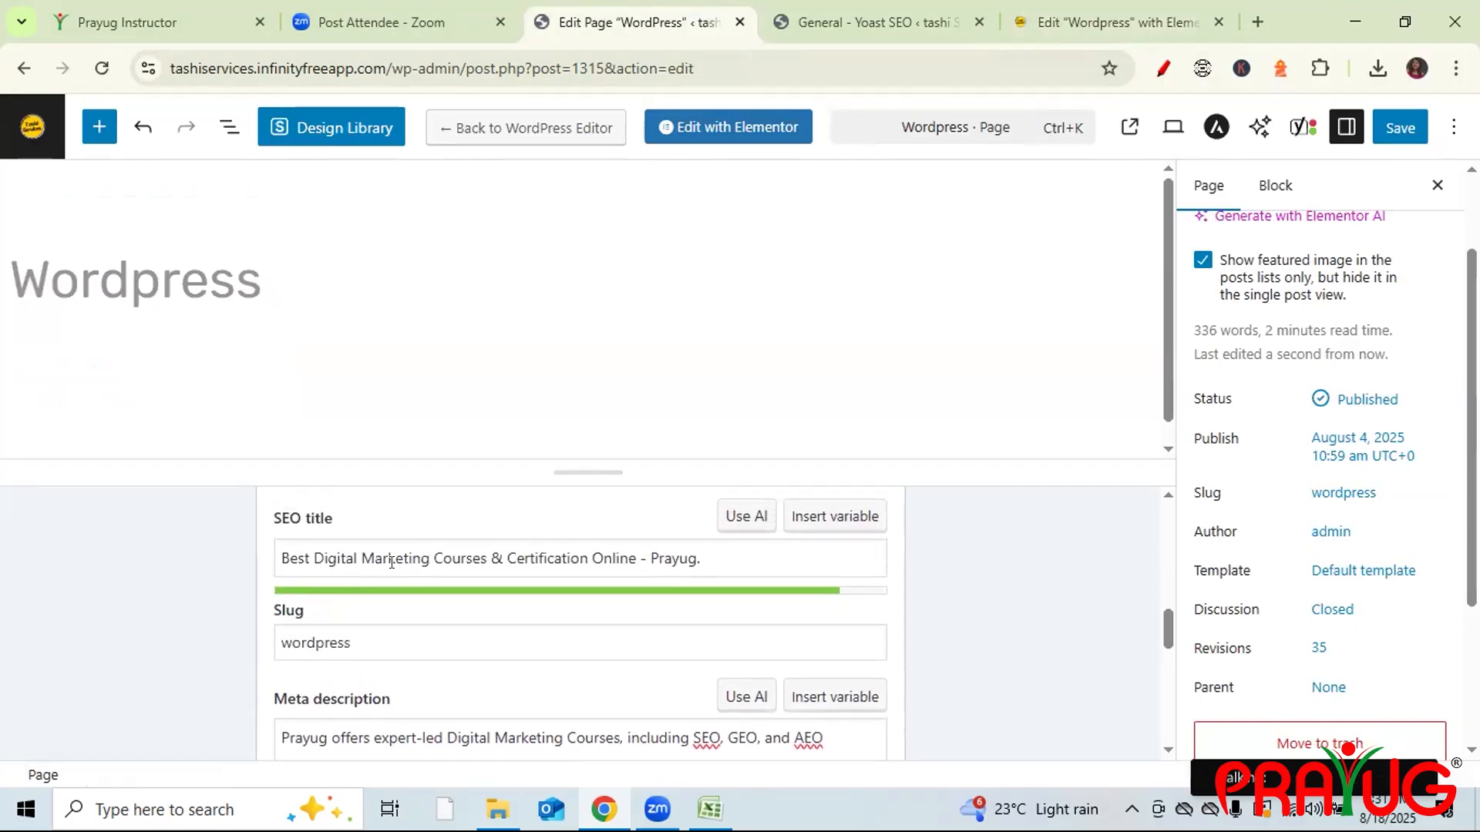
click(426, 553)
text(Wordpress)
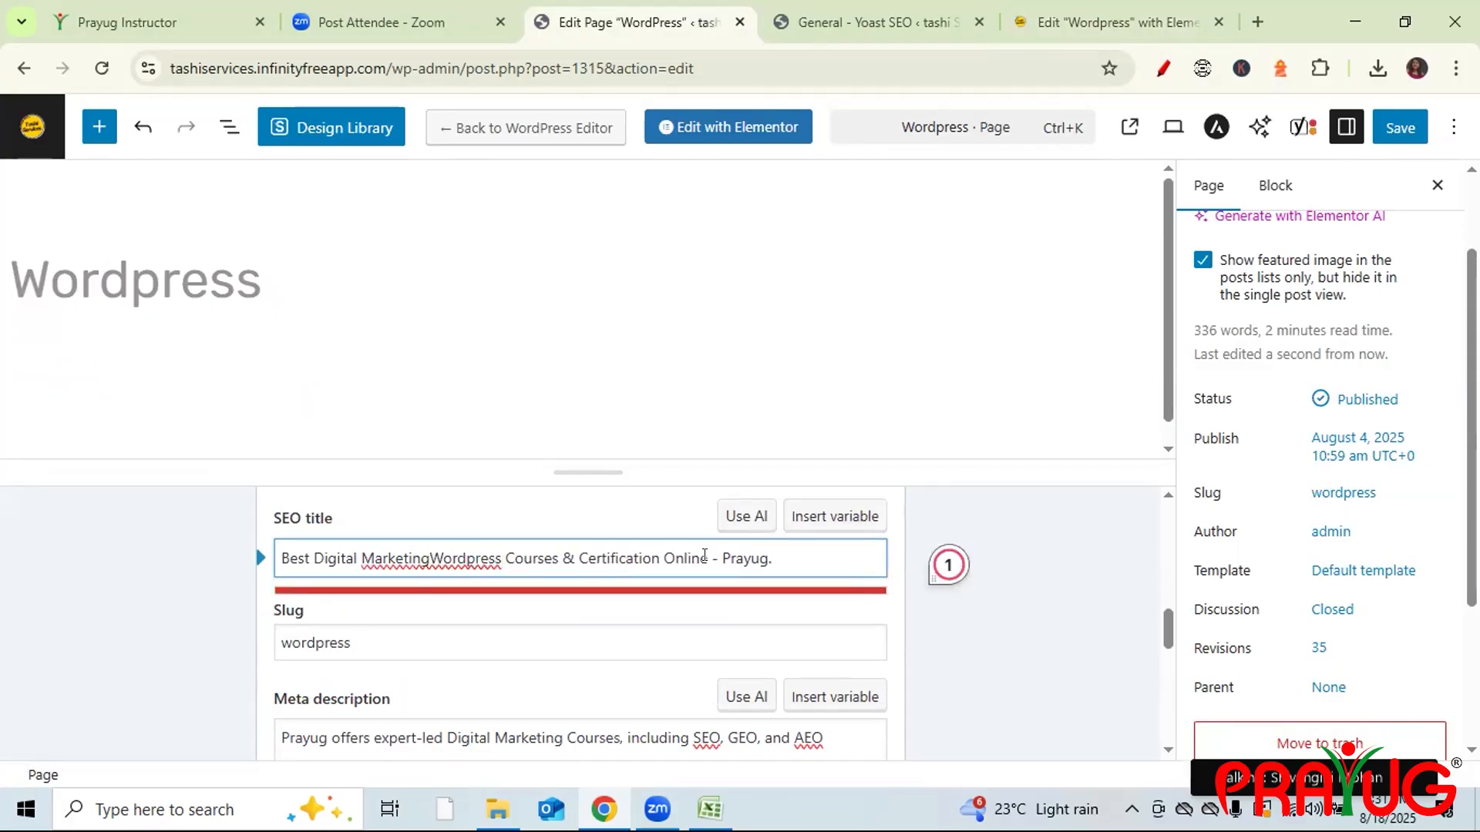
double_click(422, 557)
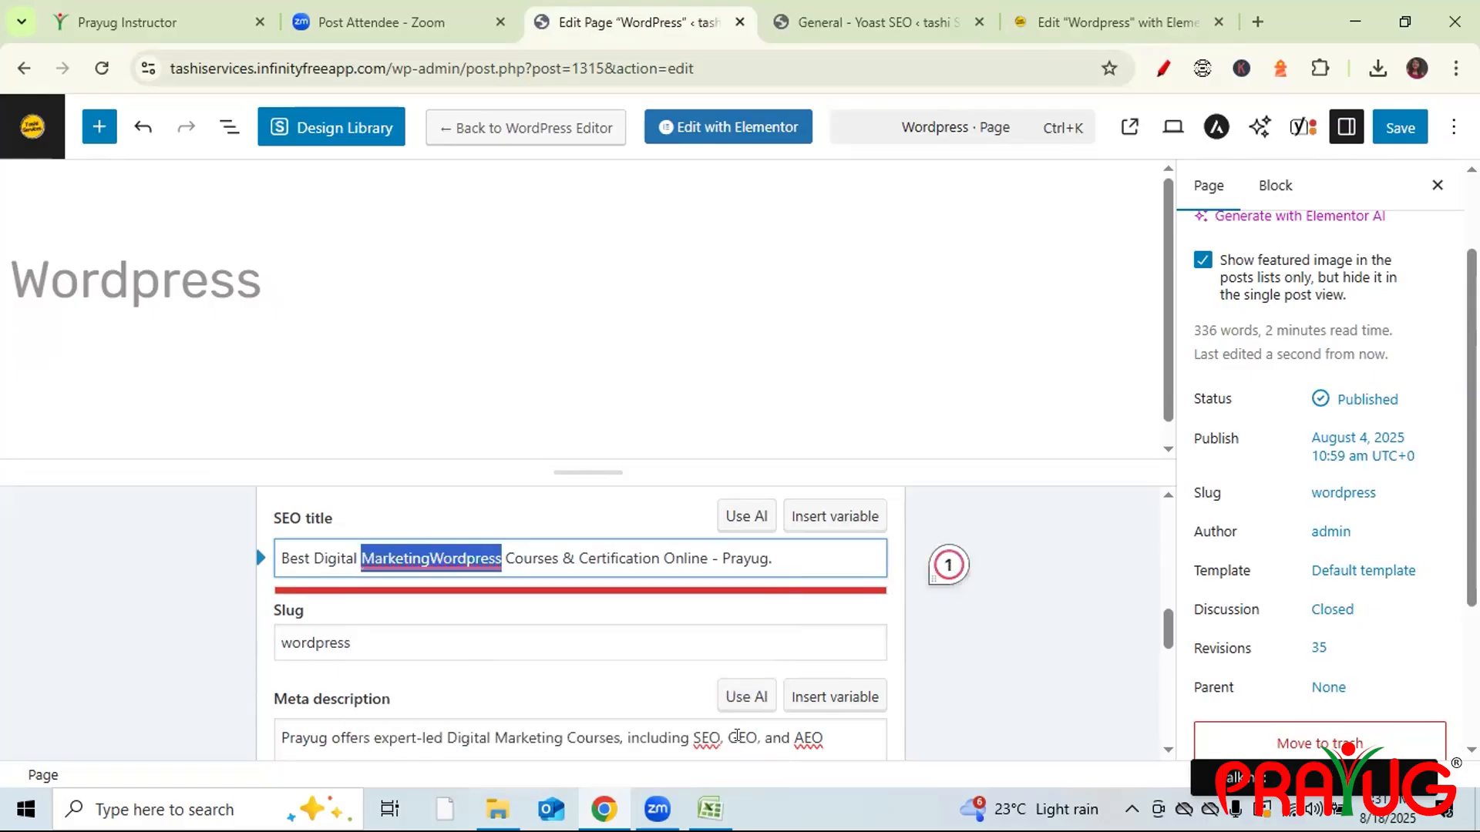
text(Marketing & WordPress)
drag(709, 560, 796, 552)
key(BackSpace)
text(.)
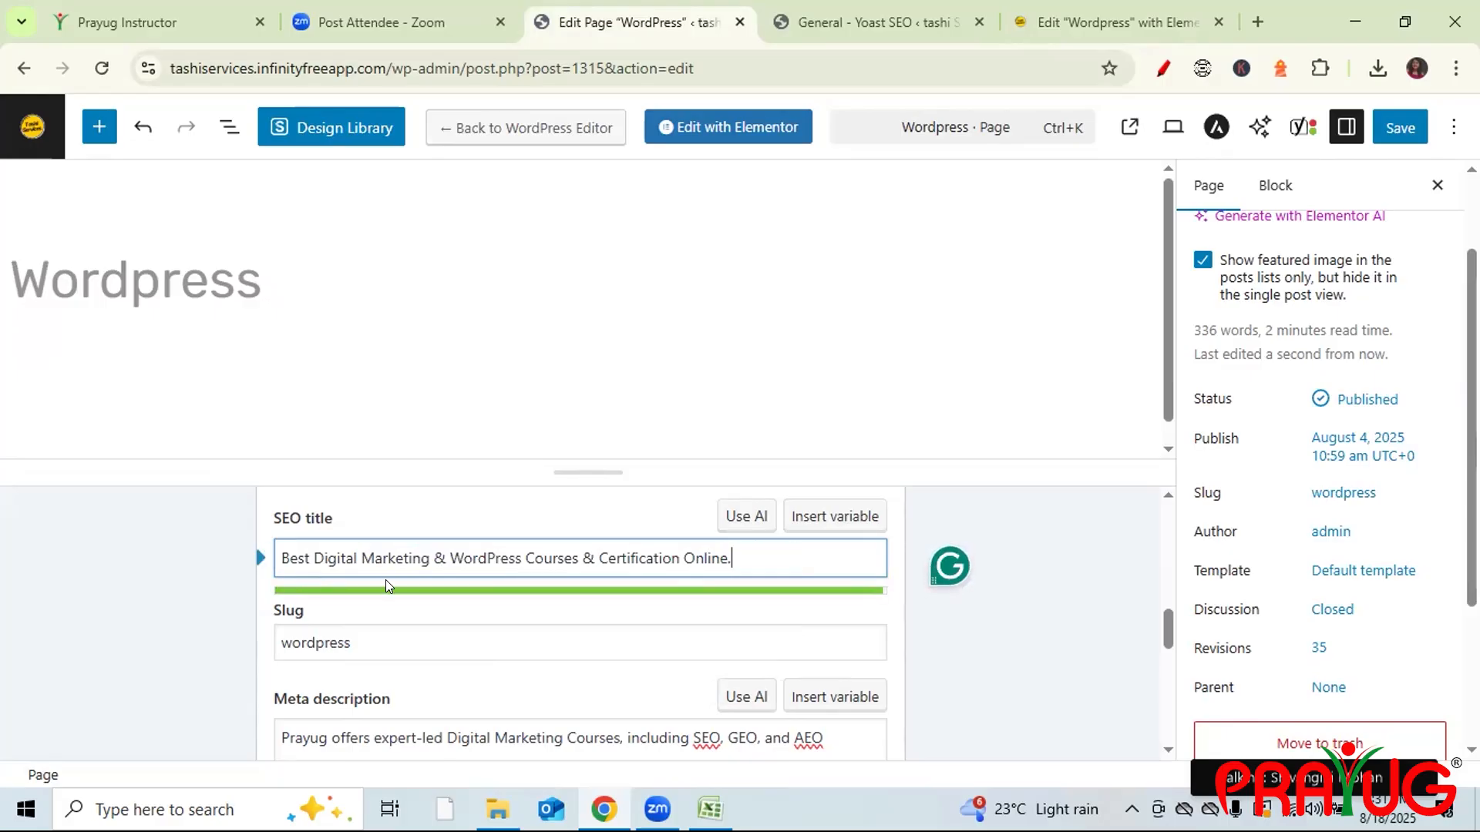
- Insert "& WordPress" before "Courses" in the meta description, using the suggested spelling correction
mouse_move(1166, 622)
mouse_down()
mouse_move(1164, 678)
mouse_move(1164, 649)
mouse_up()
click(564, 598)
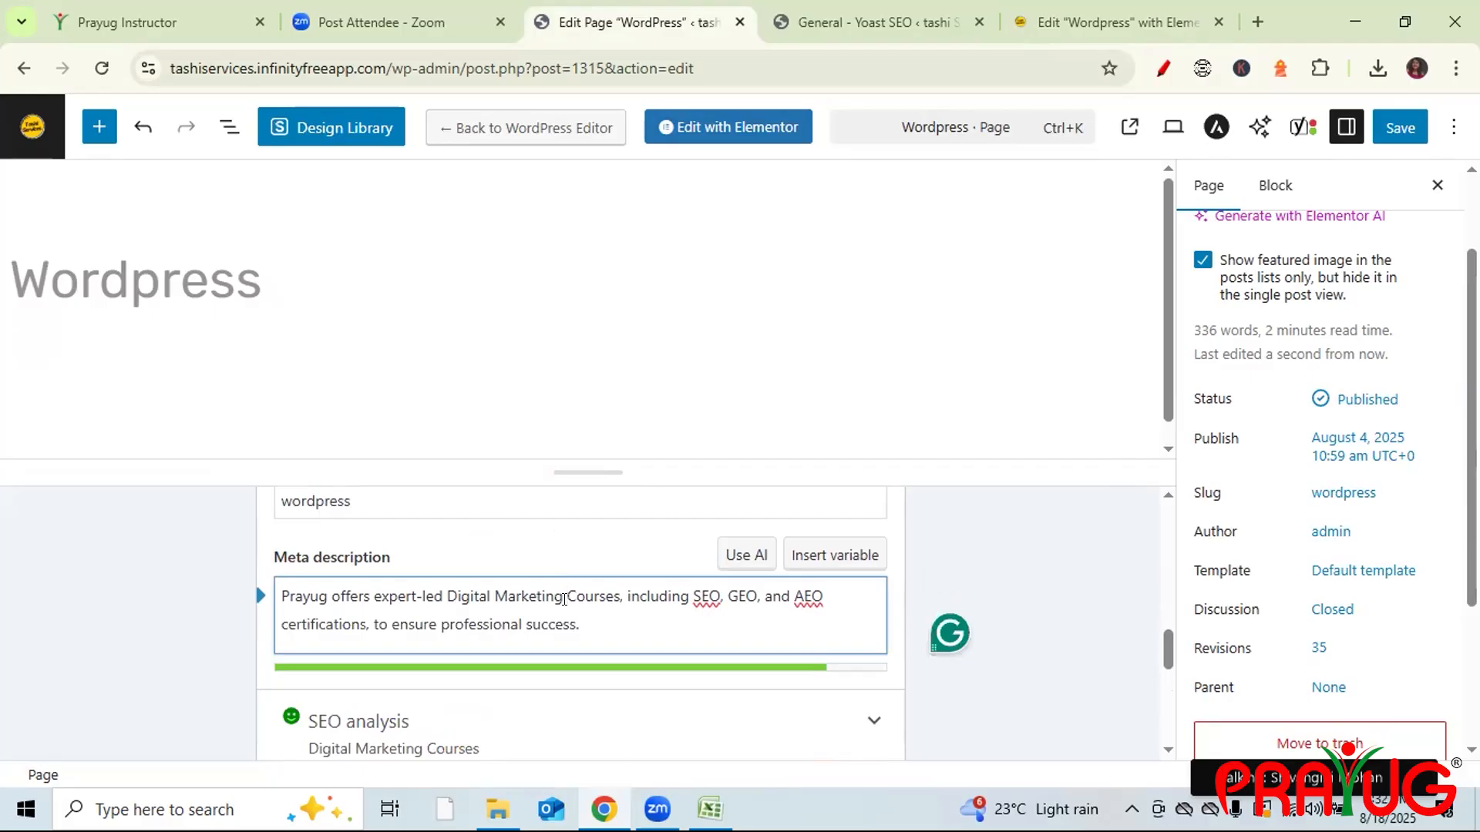
text(& wor)
text(press)
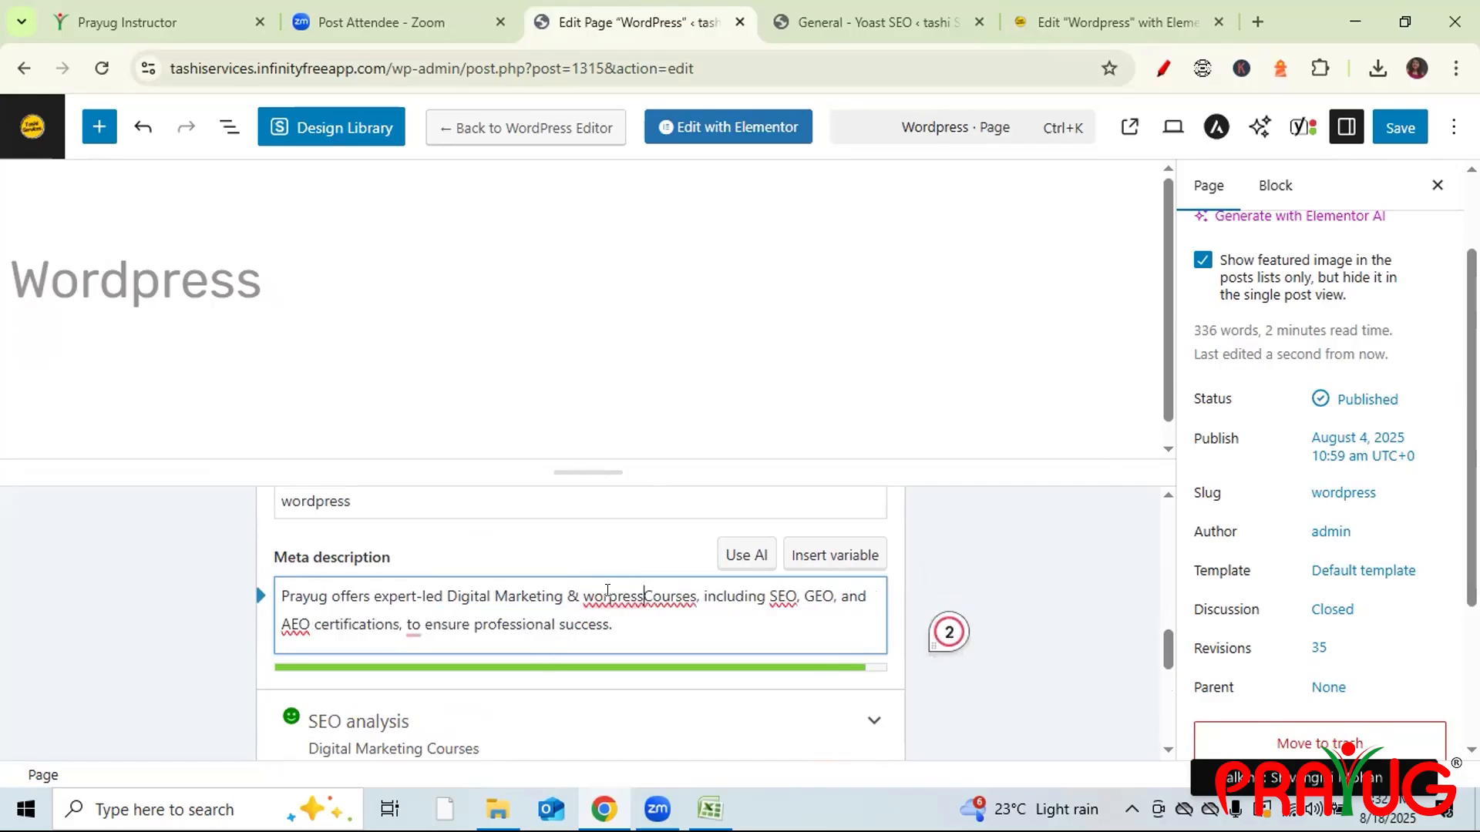
mouse_move(604, 602)
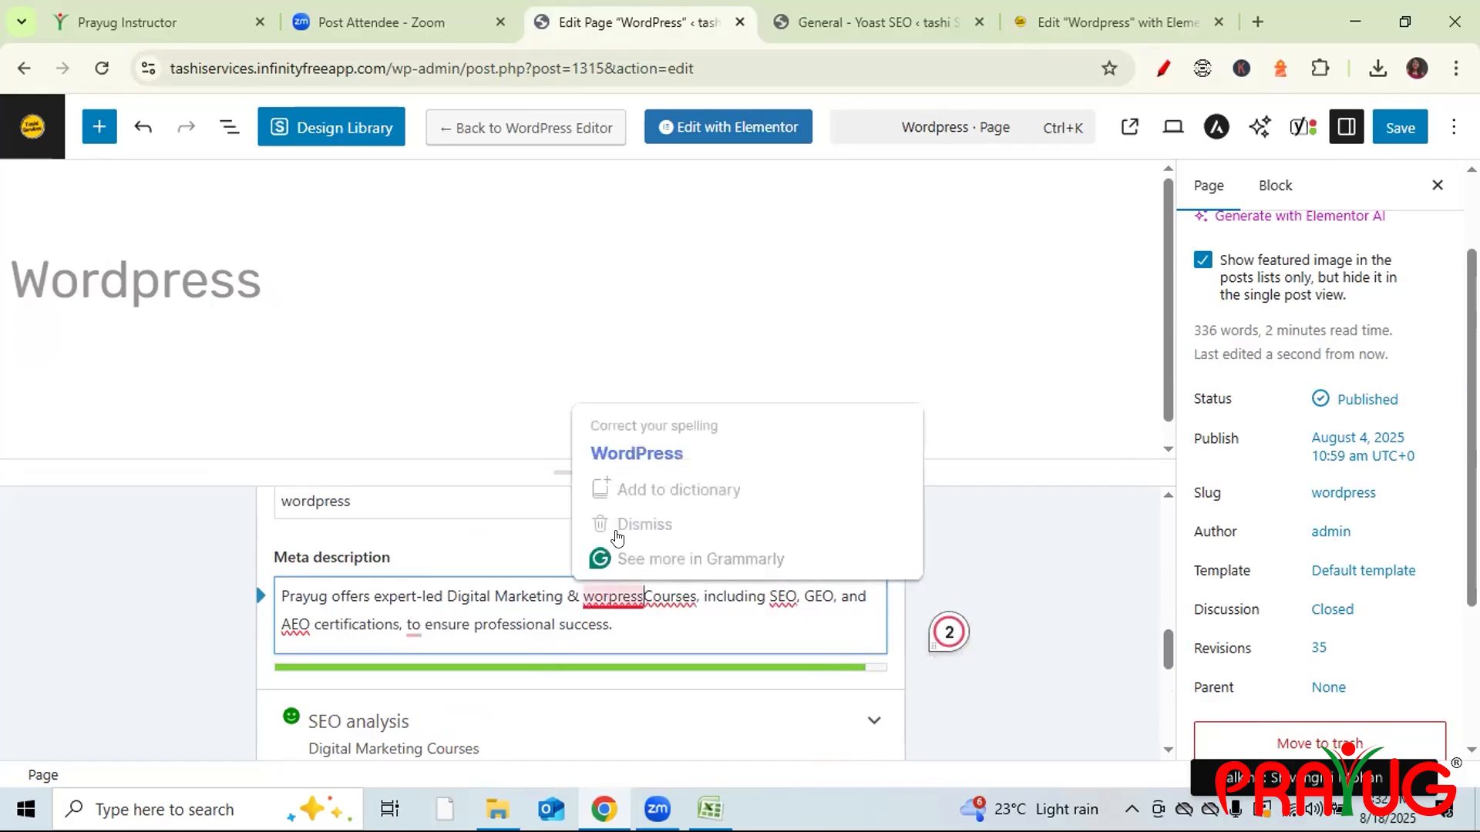
click(624, 454)
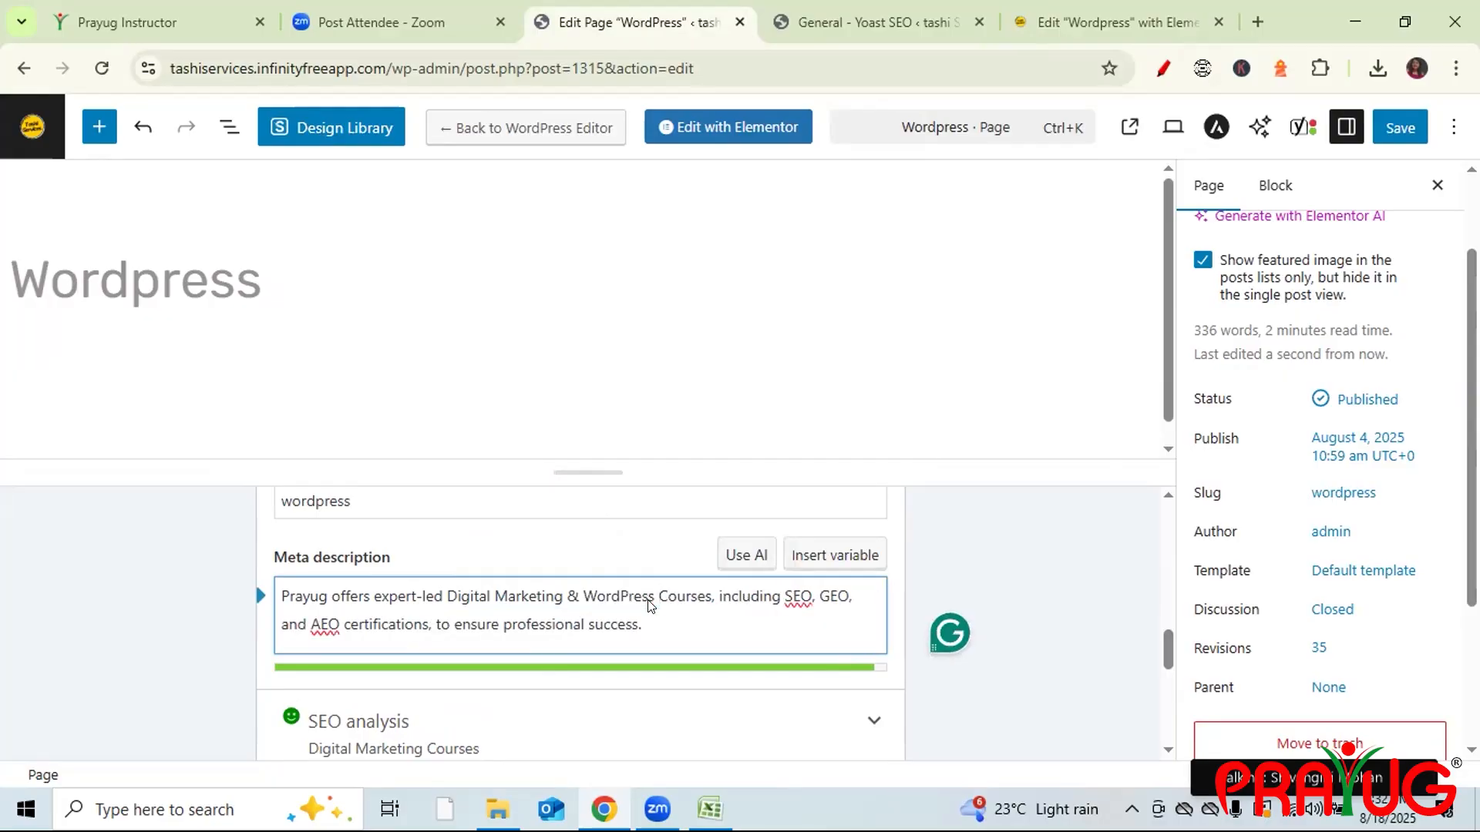
- Accept the suggested wording "digital marketing and" in the meta description and save the page
mouse_move(500, 600)
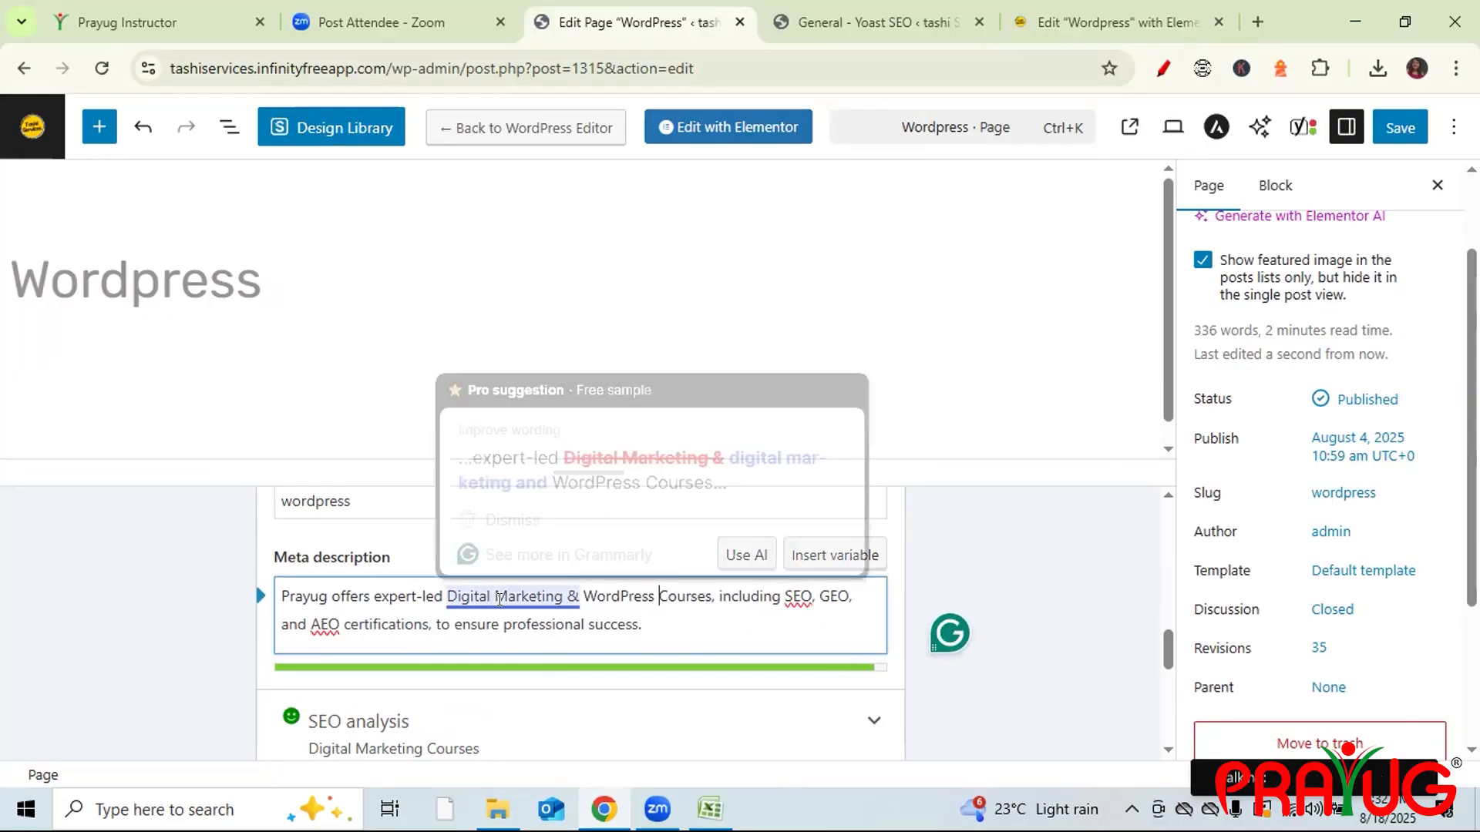
click(584, 476)
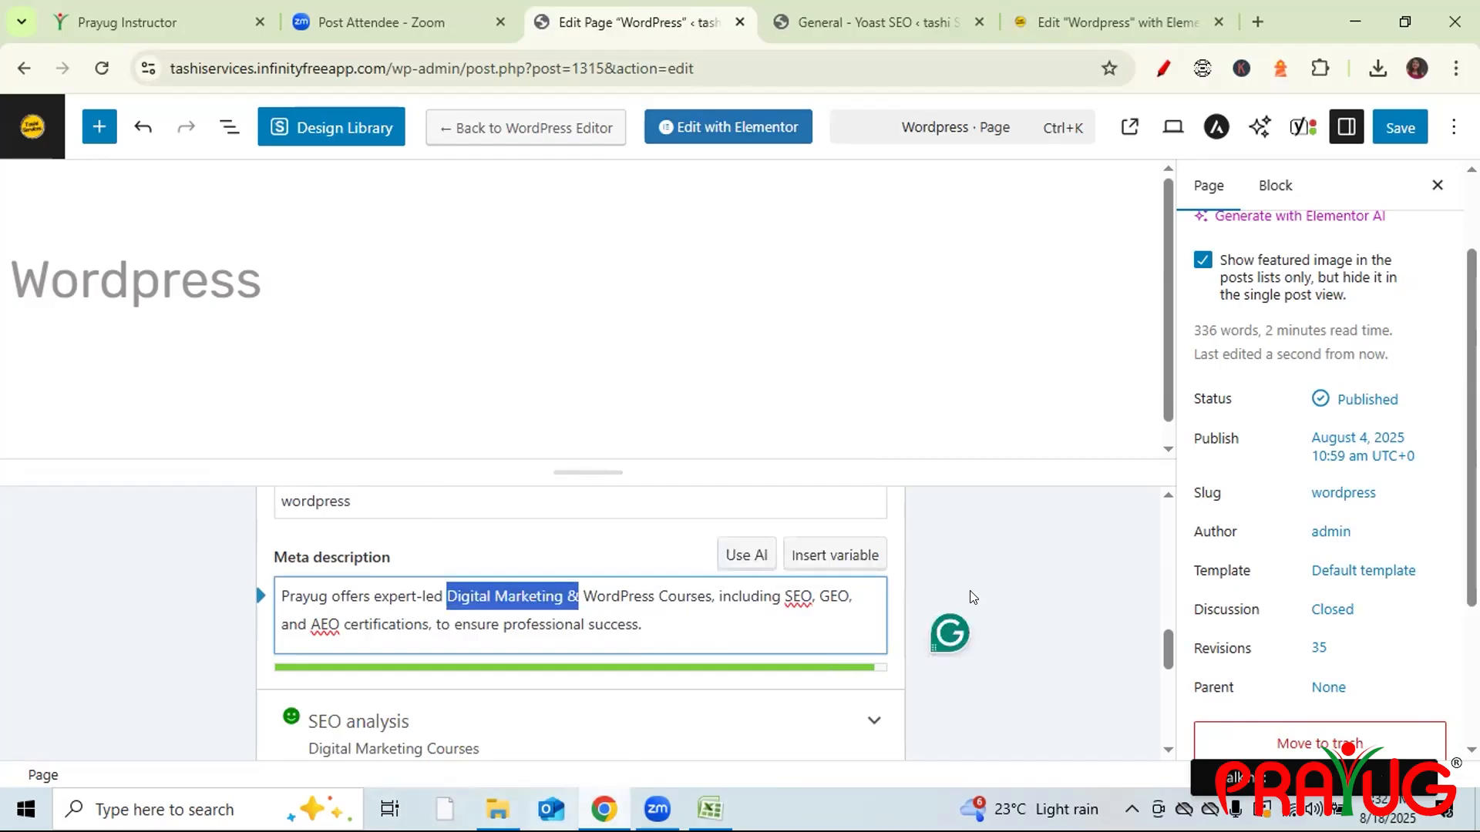
click(1401, 125)
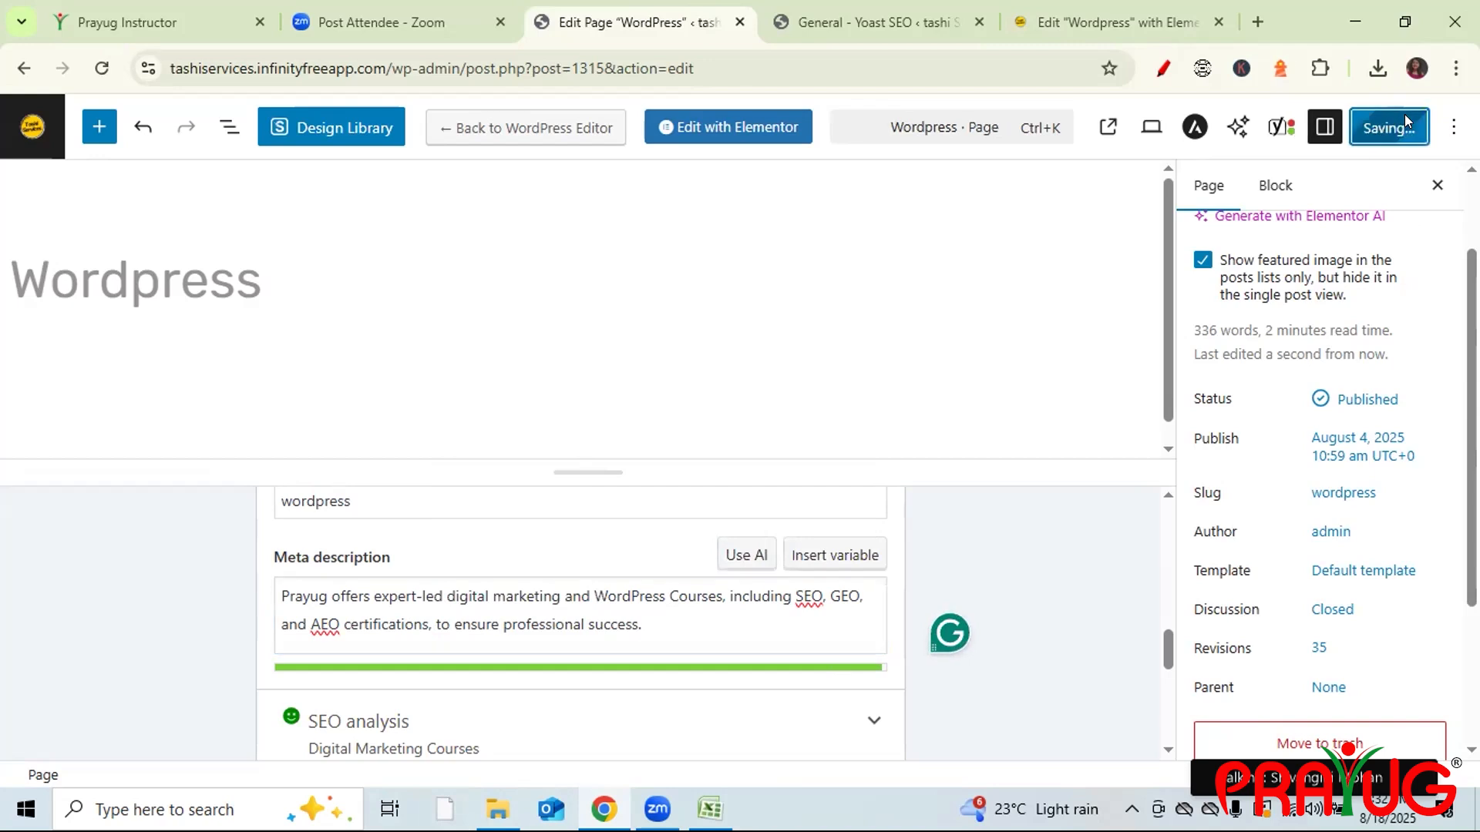
- Switch to the Elementor editor and remove the extra space between the words of the focus keyphrase
mouse_move(1109, 23)
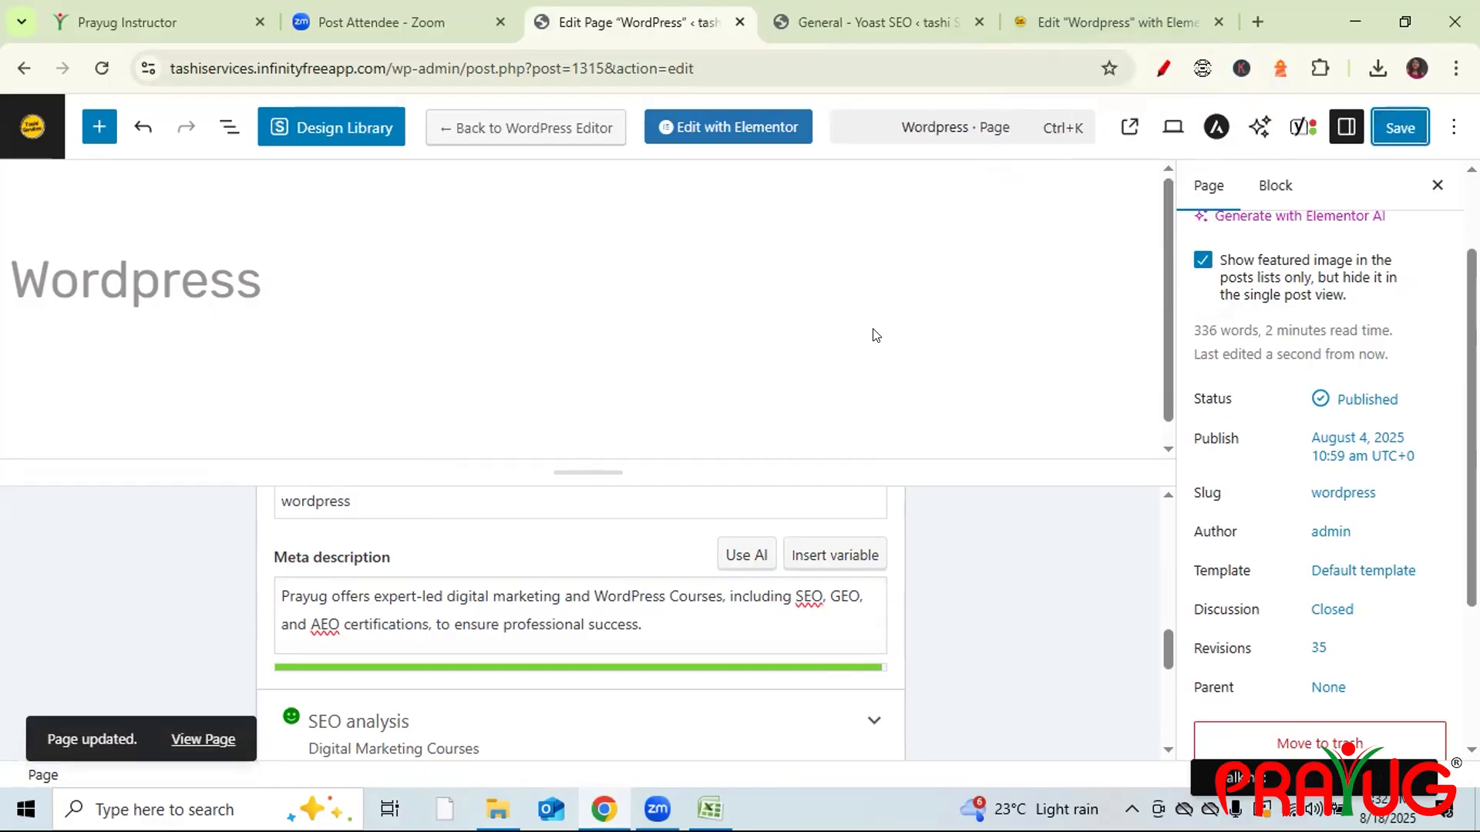
click(1127, 14)
click(98, 444)
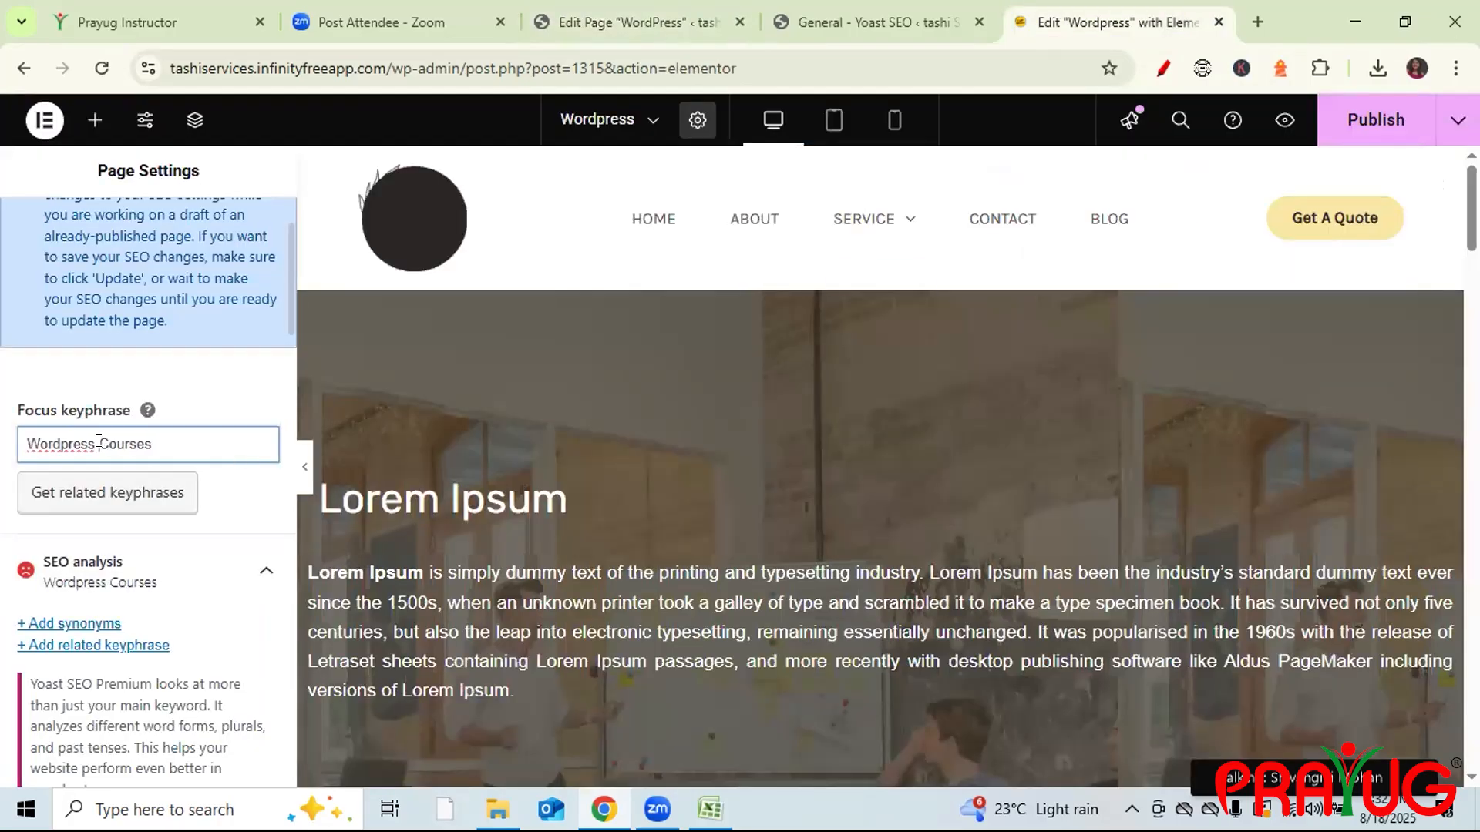
- Return to the block editor and change the Yoast focus keyphrase to "WordPress Courses"
click(632, 22)
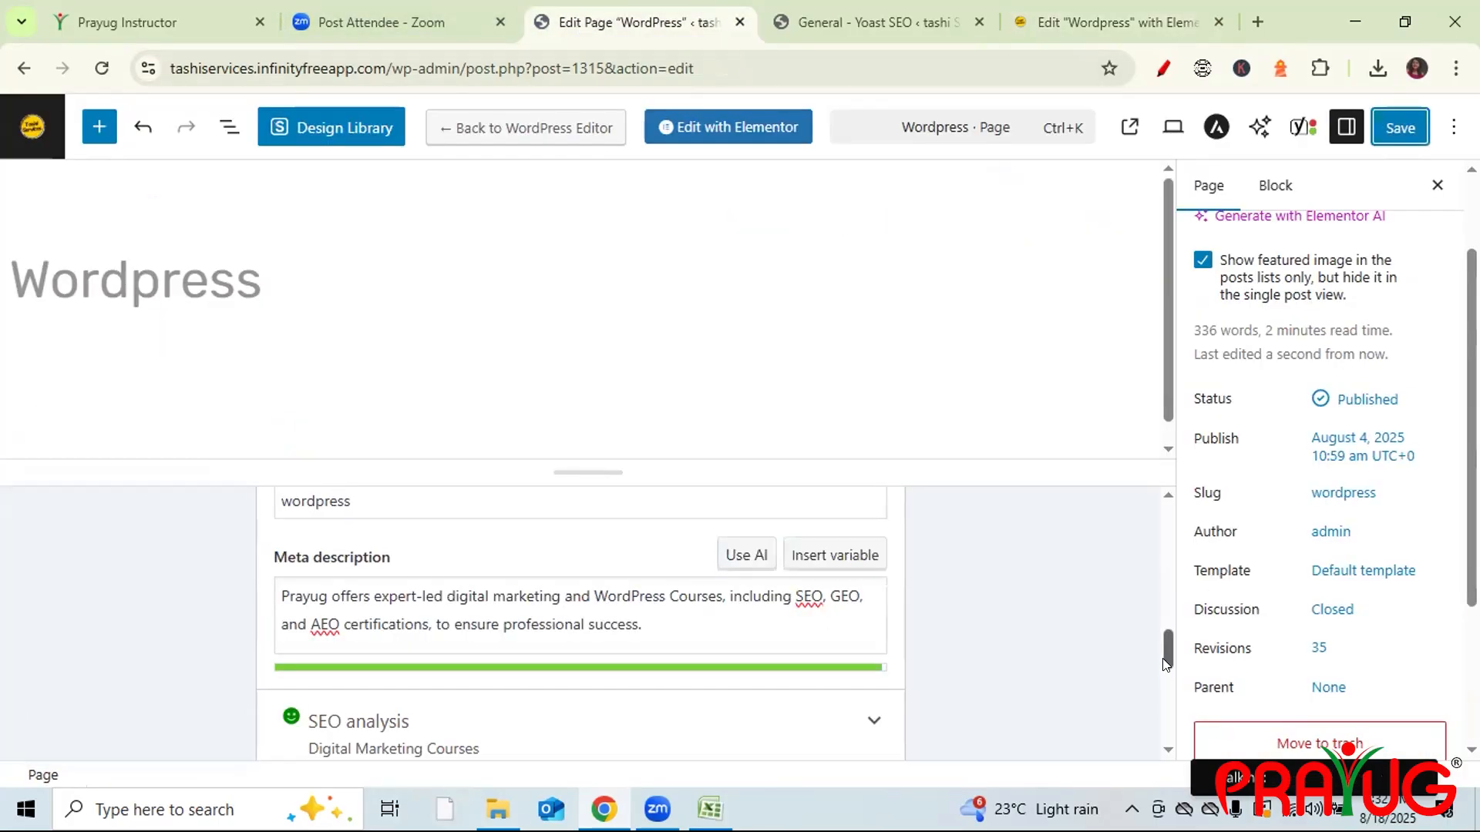
scroll(1145, 576, up, 5)
scroll(1142, 560, up, 2)
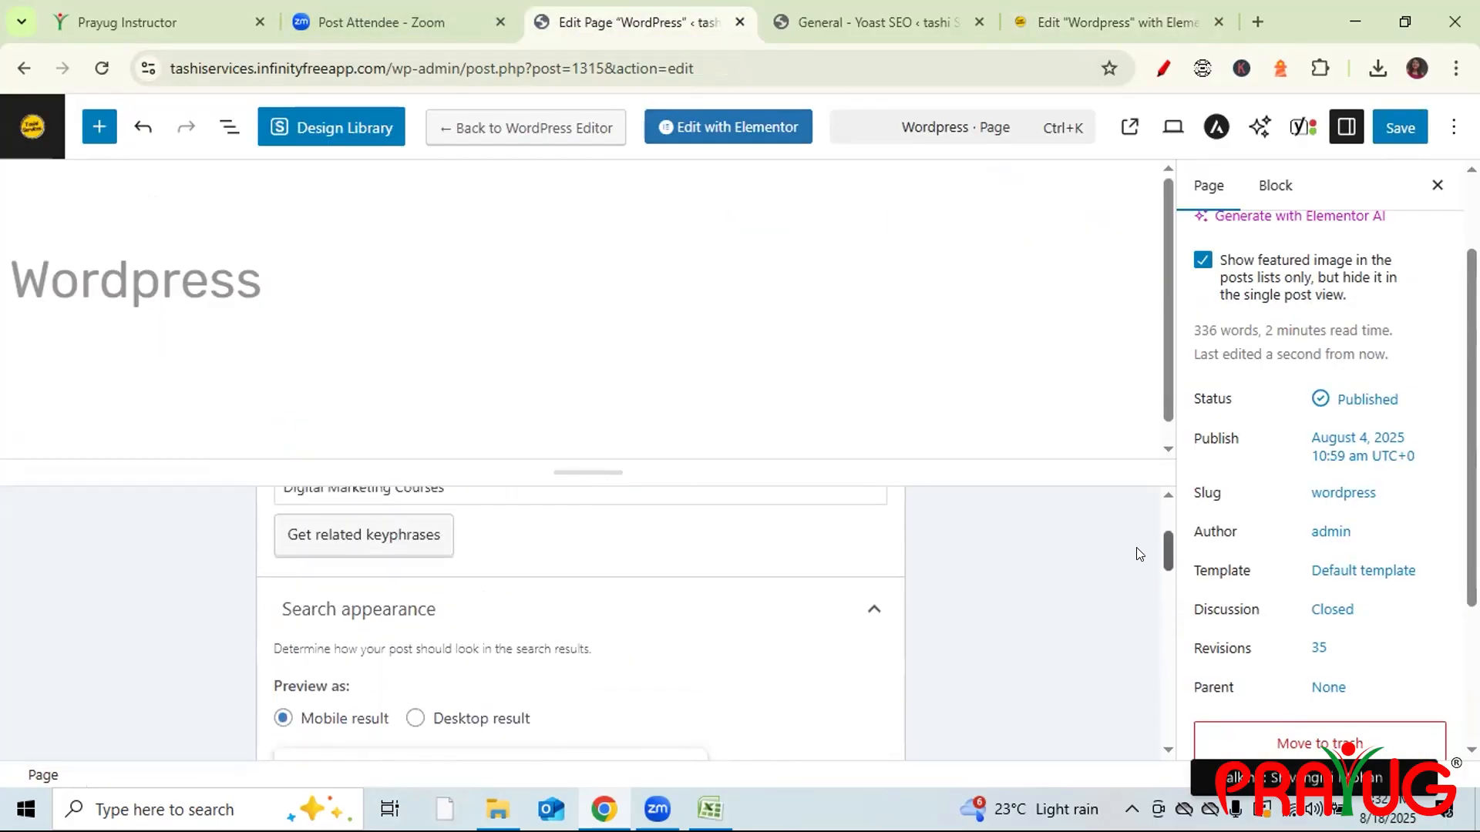
drag(389, 577, 265, 582)
text(Wor)
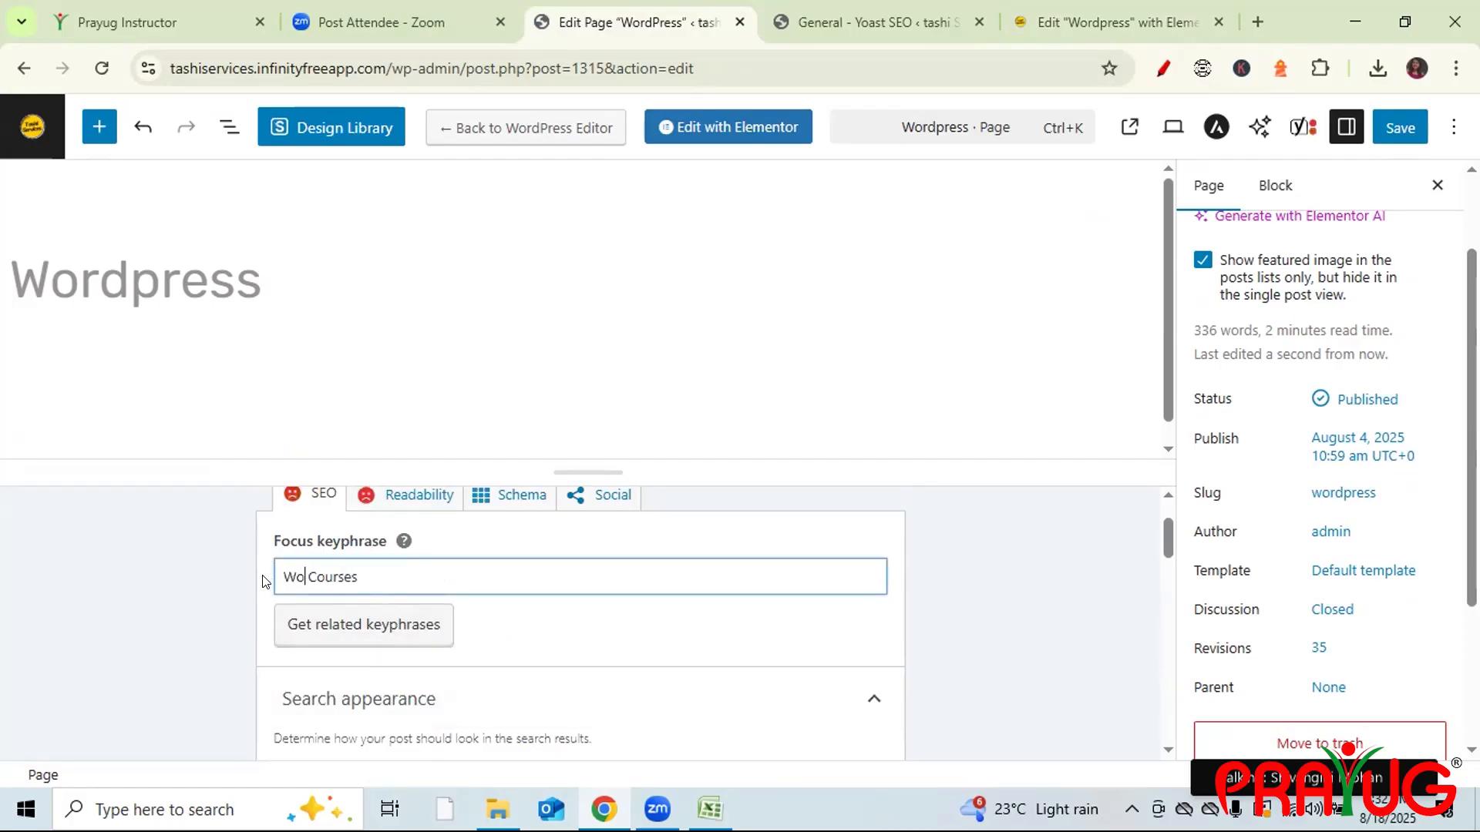
text(dPress)
- Capitalise the P in the Elementor page's focus keyphrase so it reads "WordPress Courses"
click(1062, 30)
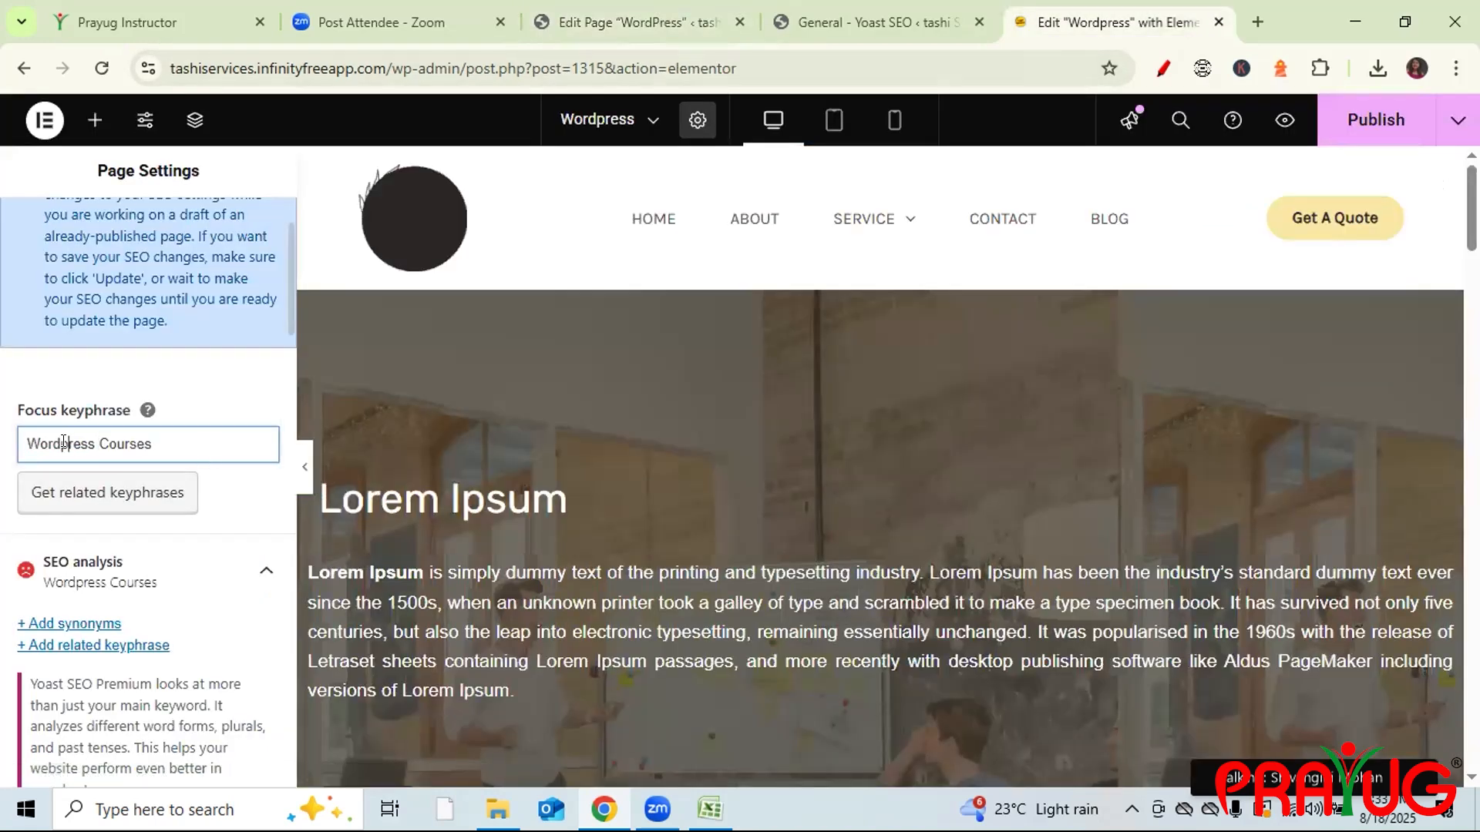
click(63, 442)
key(Delete)
text(P)
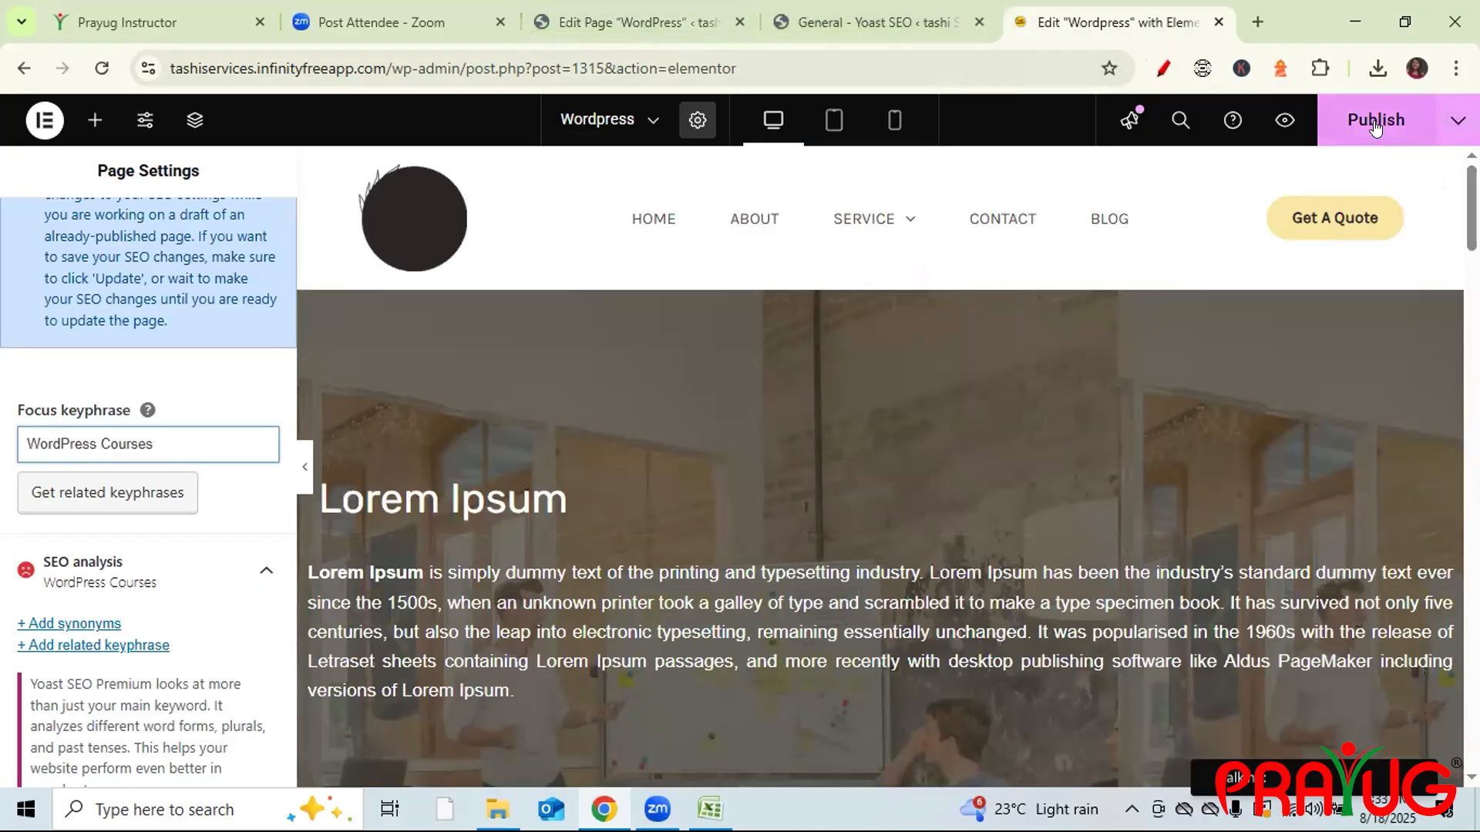
- Save the page with its new focus keyphrase in the block editor and go to its slug and meta description
click(625, 25)
click(1403, 130)
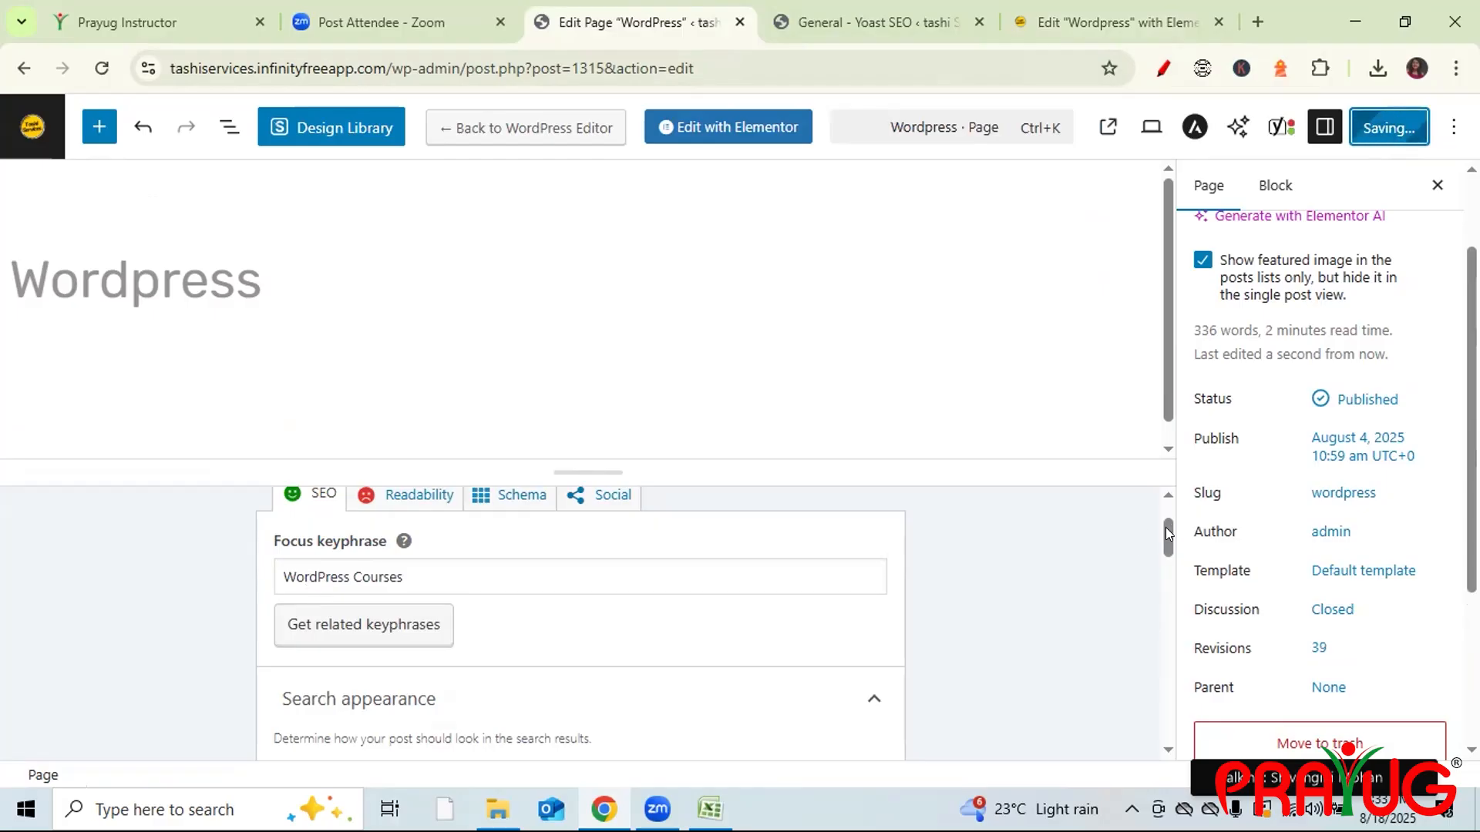
drag(1165, 529, 1168, 647)
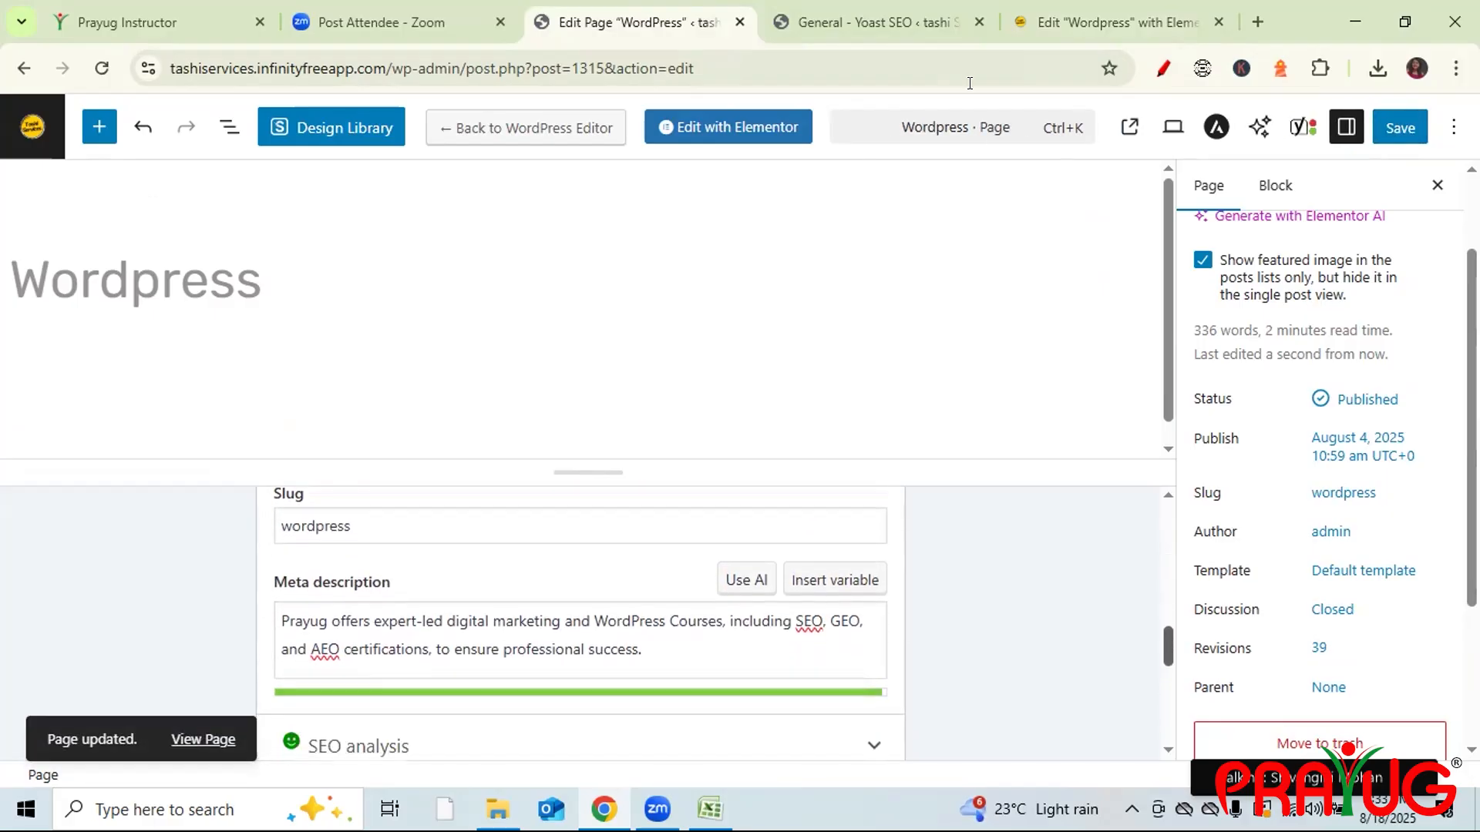
- Review the problems, improvements and good results of the SEO analysis in Elementor, and collapse the good results
click(1101, 9)
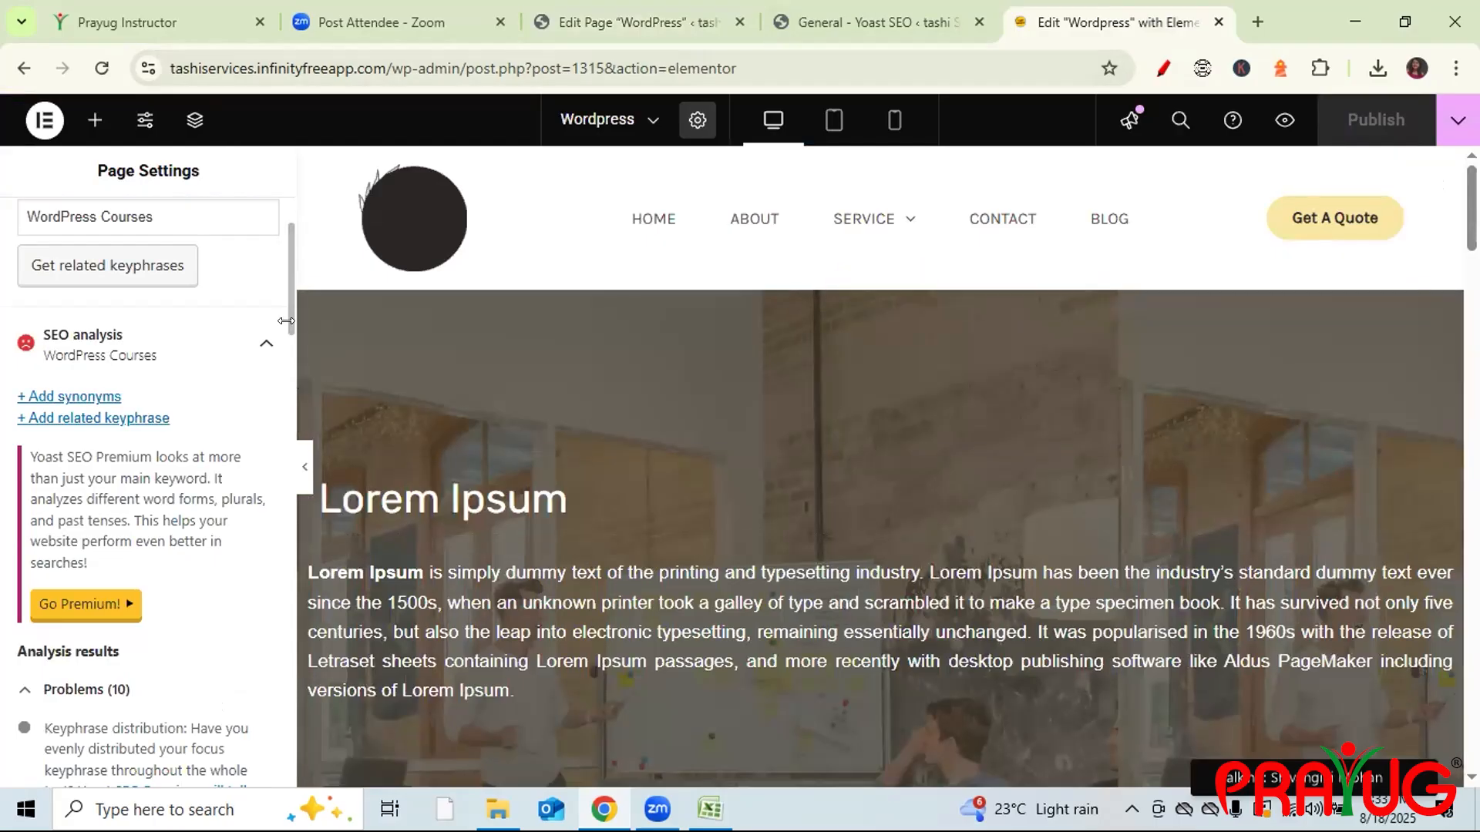
drag(285, 323, 286, 620)
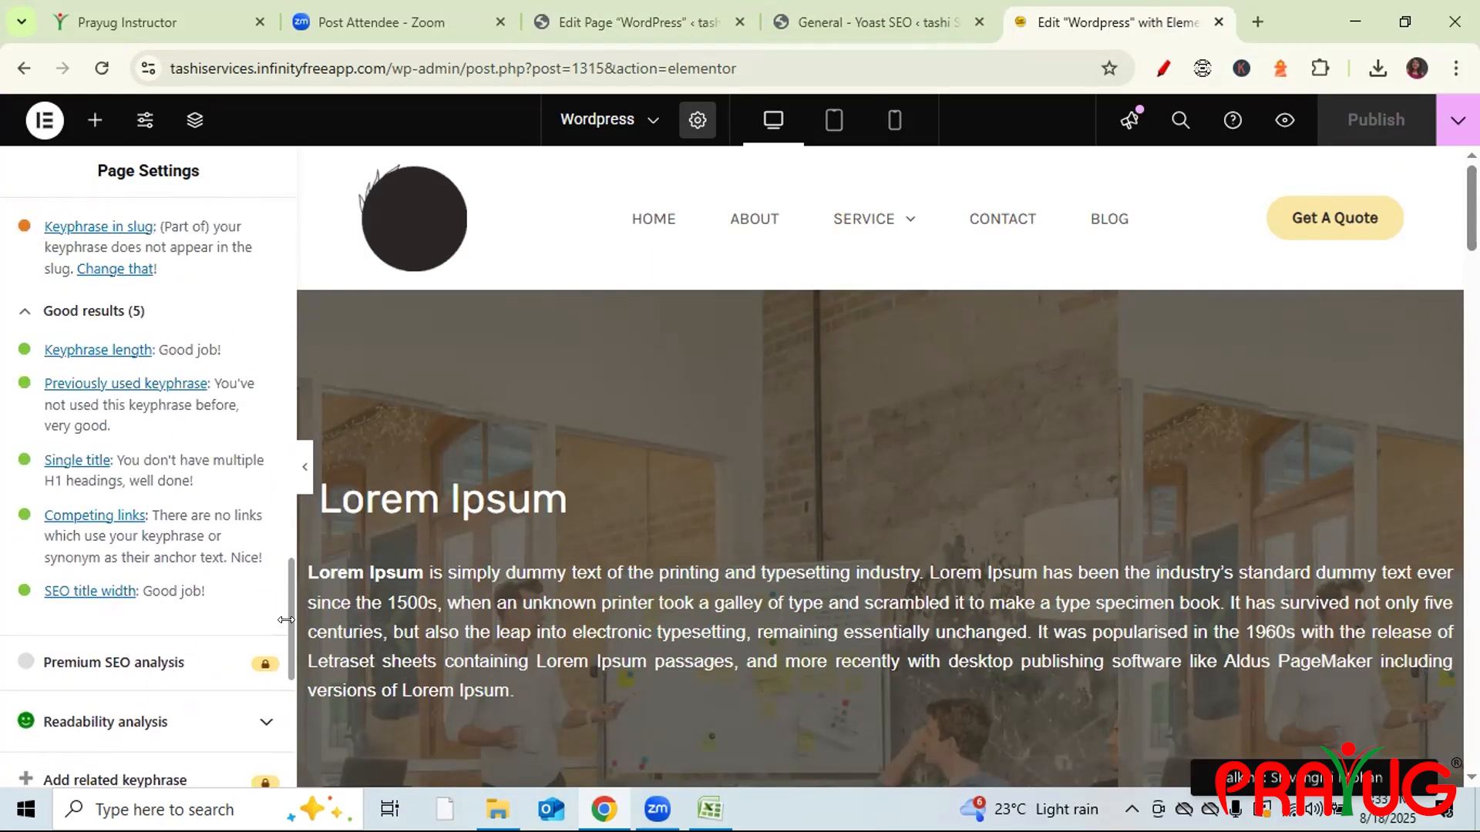
drag(286, 619, 285, 594)
scroll(136, 425, up, 10)
scroll(139, 535, down, 7)
scroll(139, 534, down, 3)
scroll(142, 578, up, 1)
click(134, 572)
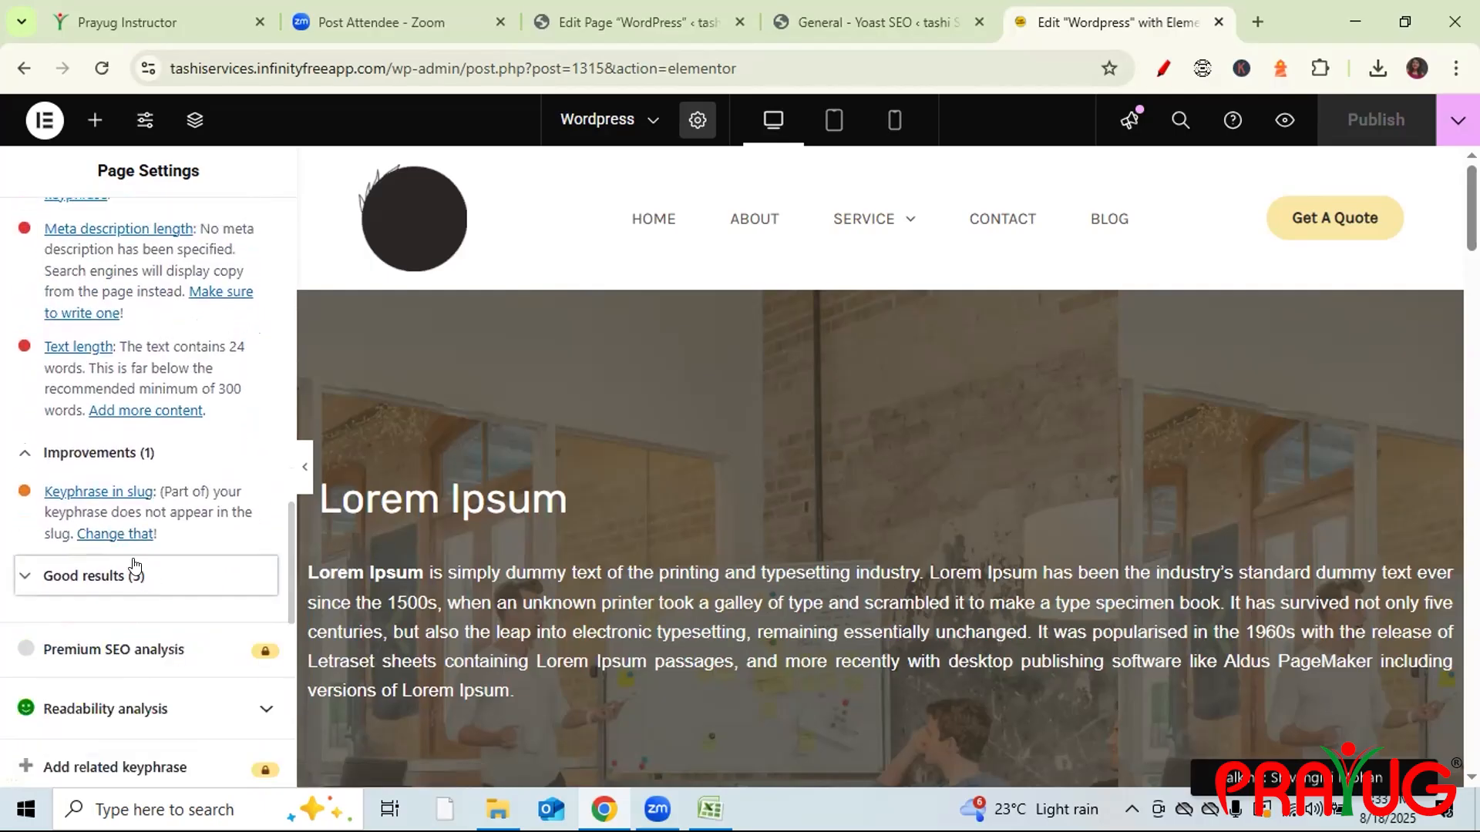
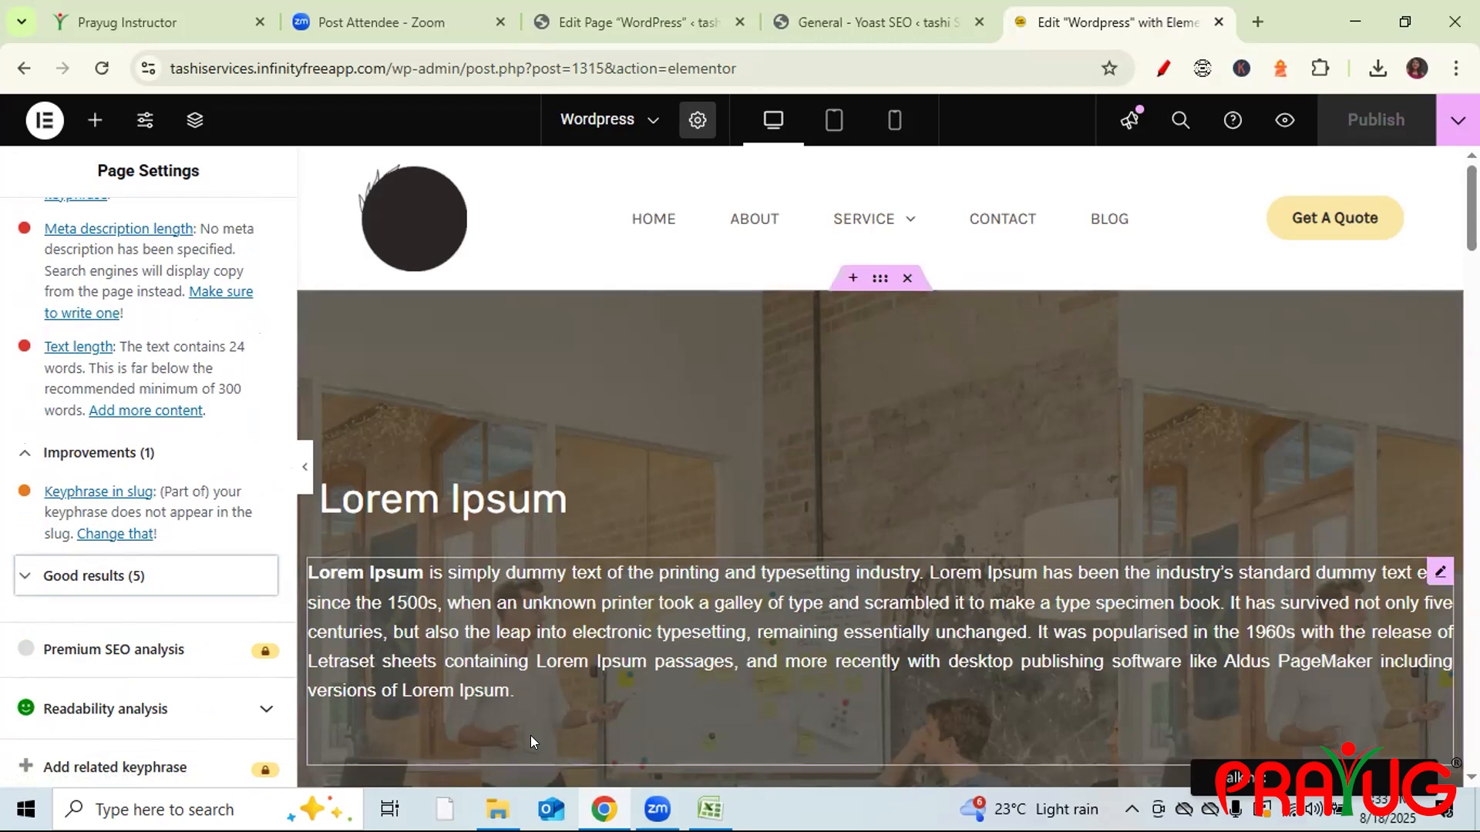
- Show the Zoom meeting's participants list and move it clear of the browser tabs and editor header
key(alt+u)
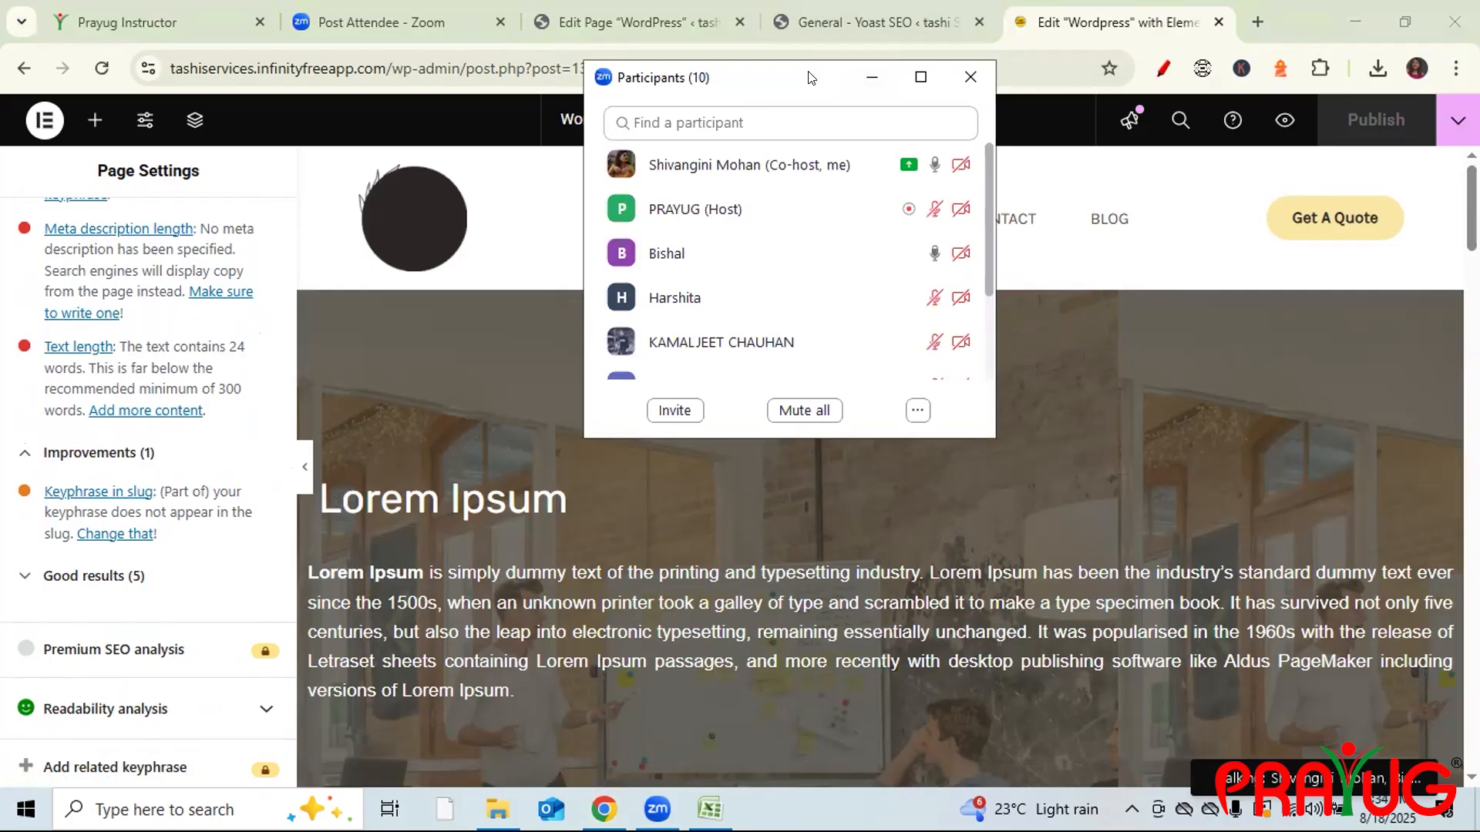
drag(840, 77, 1175, 316)
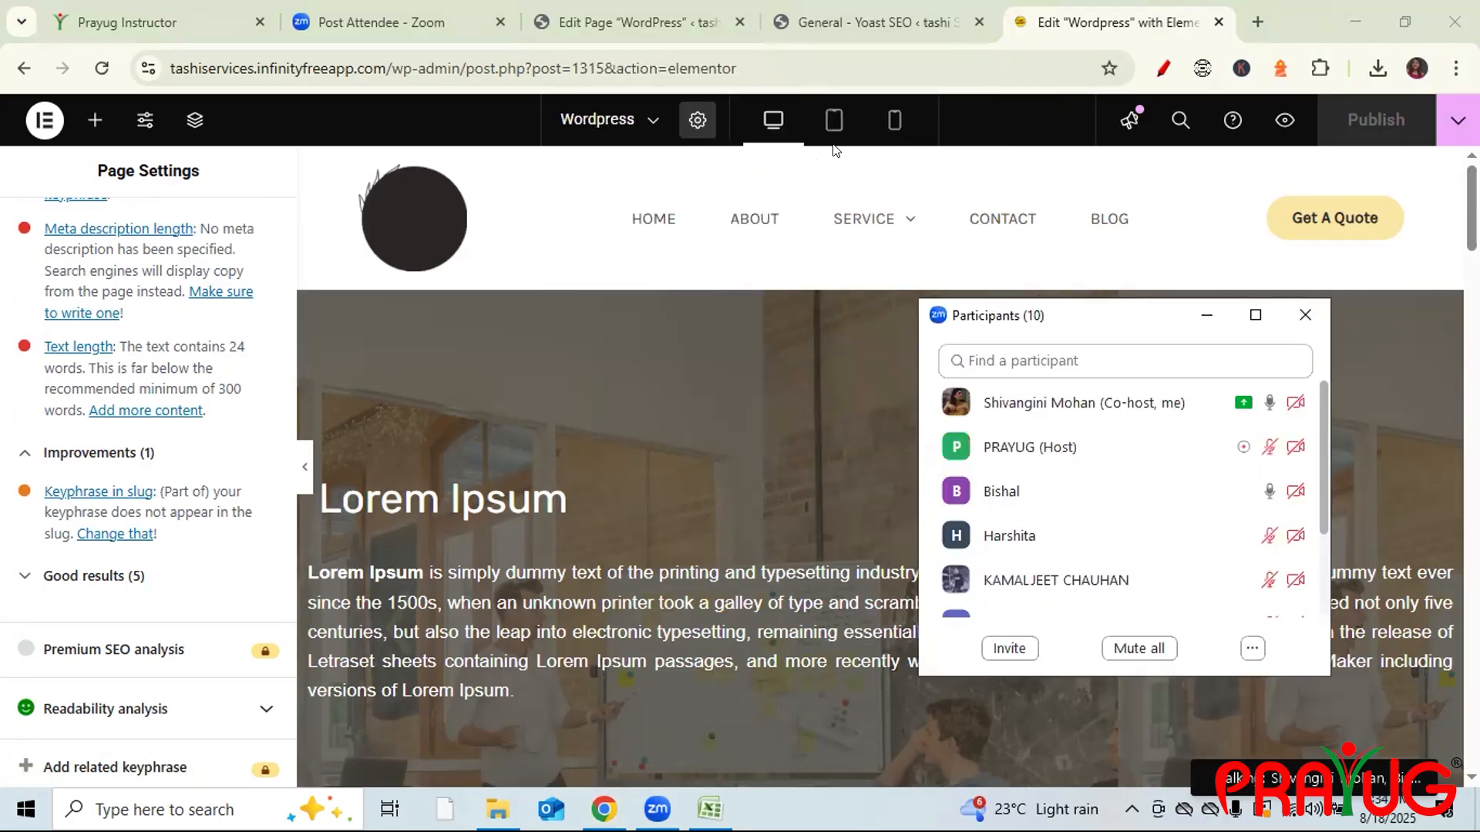
- Expand the good results of the SEO analysis in the Elementor page settings again
drag(285, 566, 271, 567)
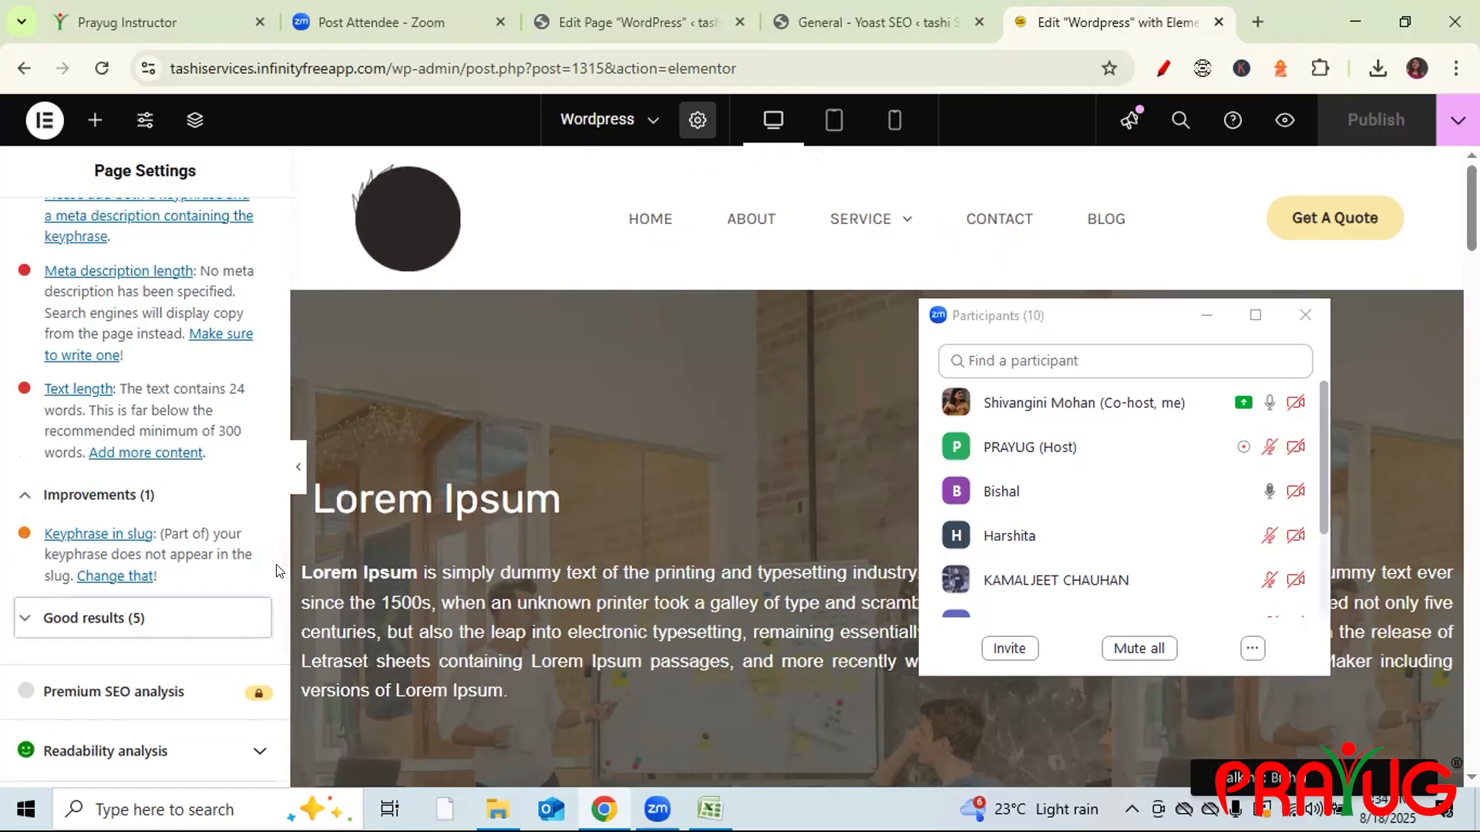
click(222, 615)
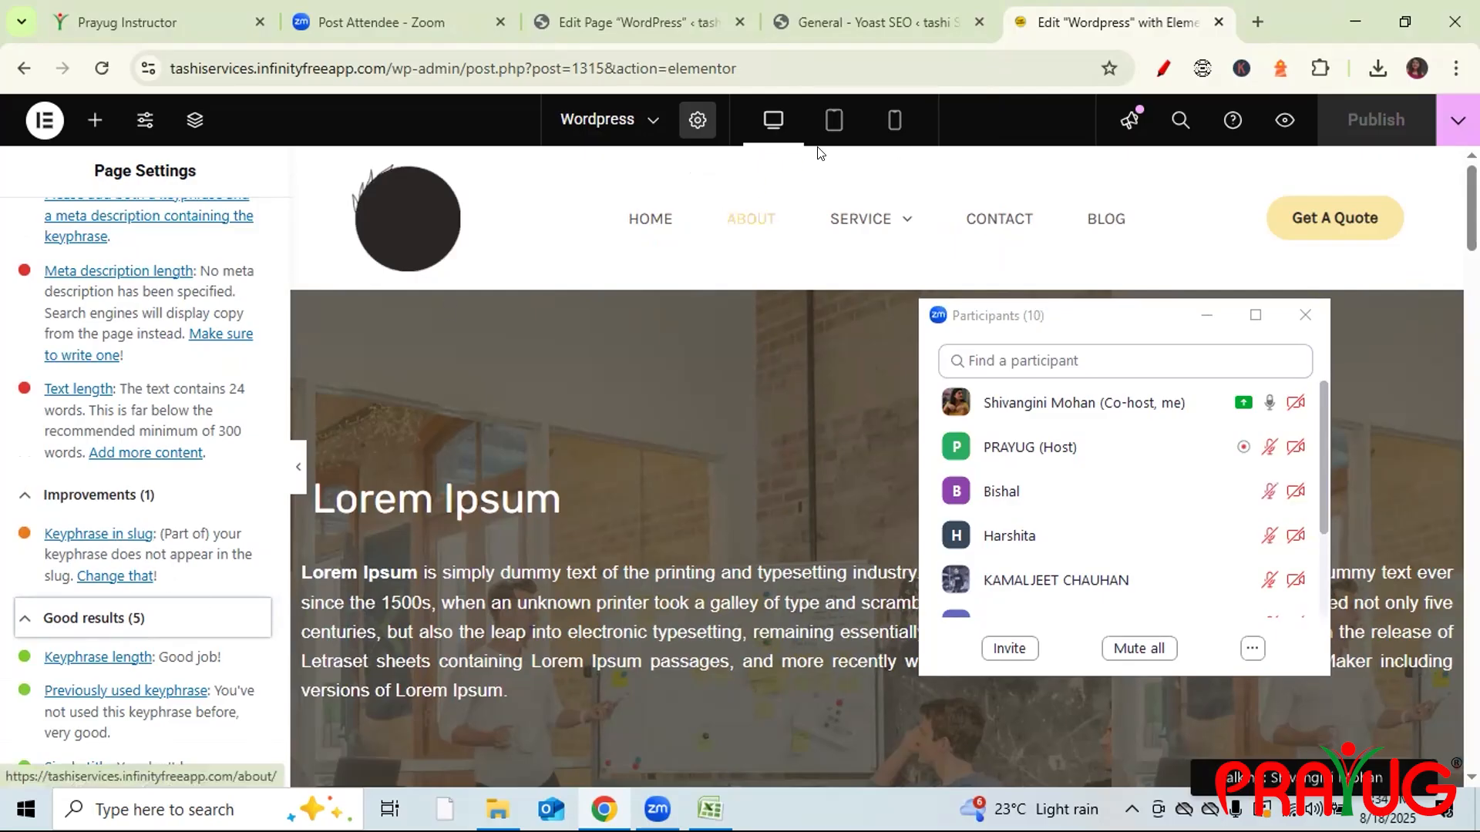
mouse_move(862, 235)
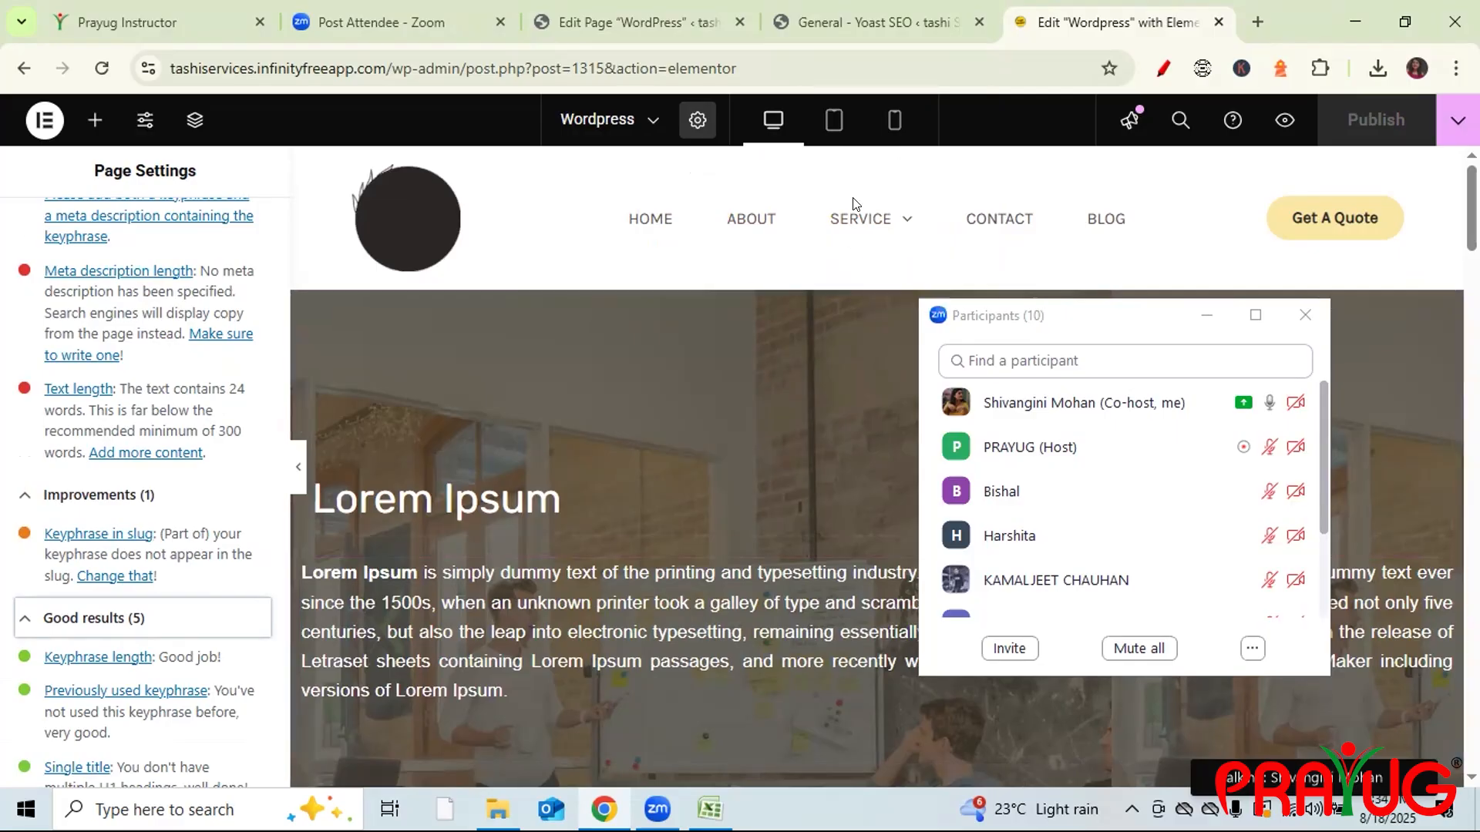
- Change the page's slug to "wordpress-courses" in the block editor and save the page
click(644, 19)
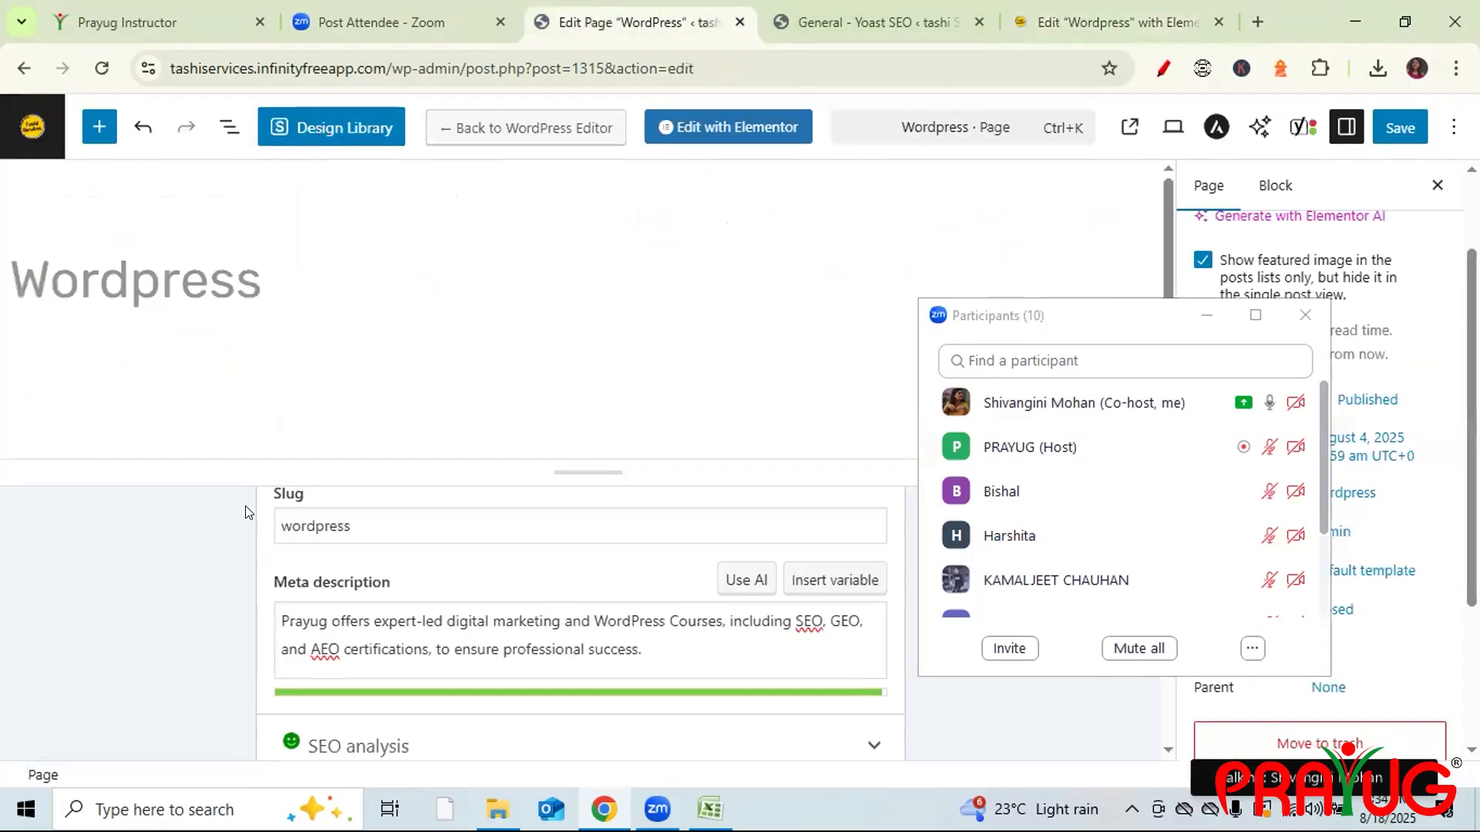
click(359, 519)
text(-c)
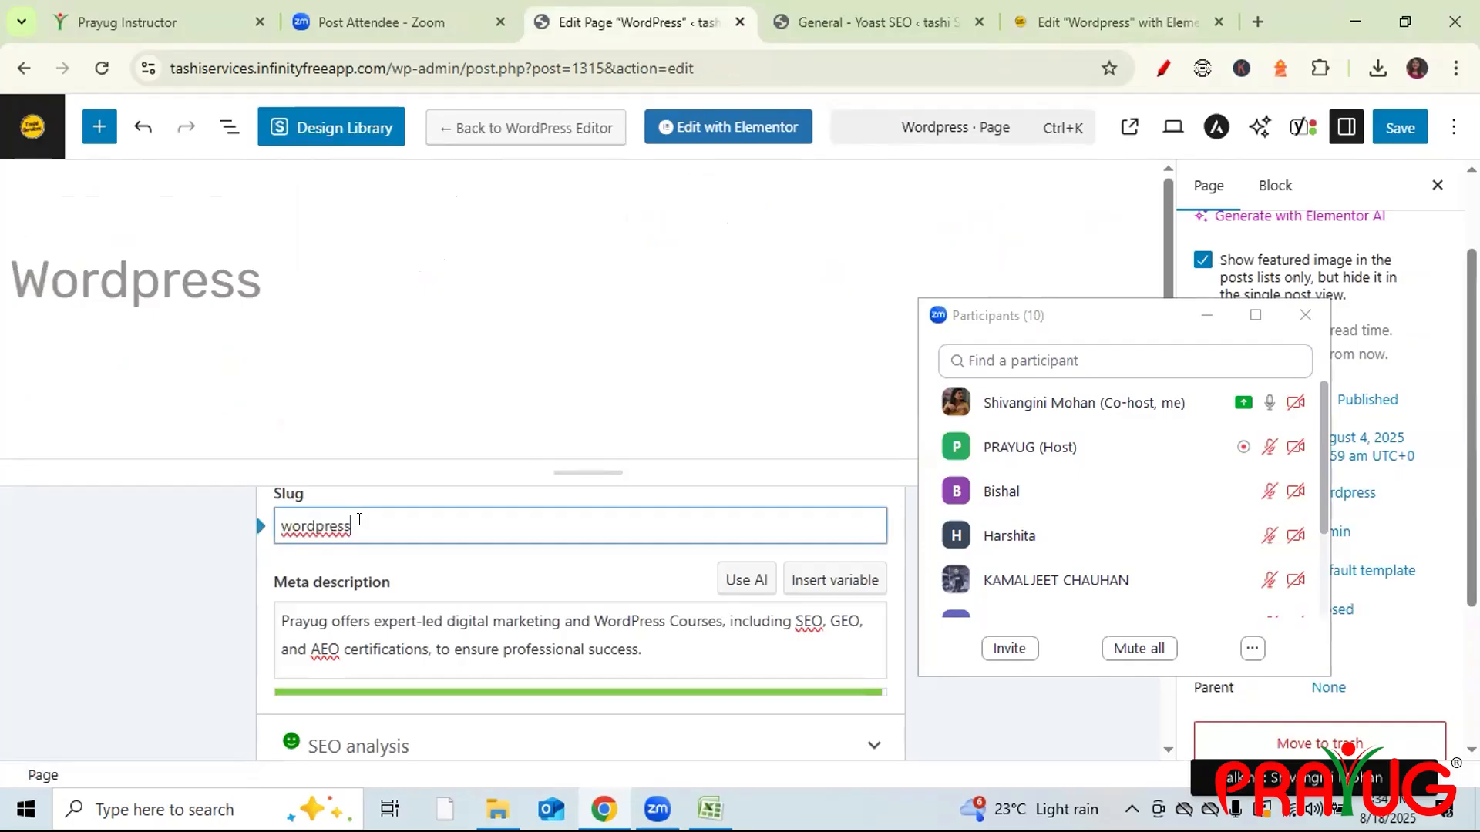
text(ourses)
click(1400, 128)
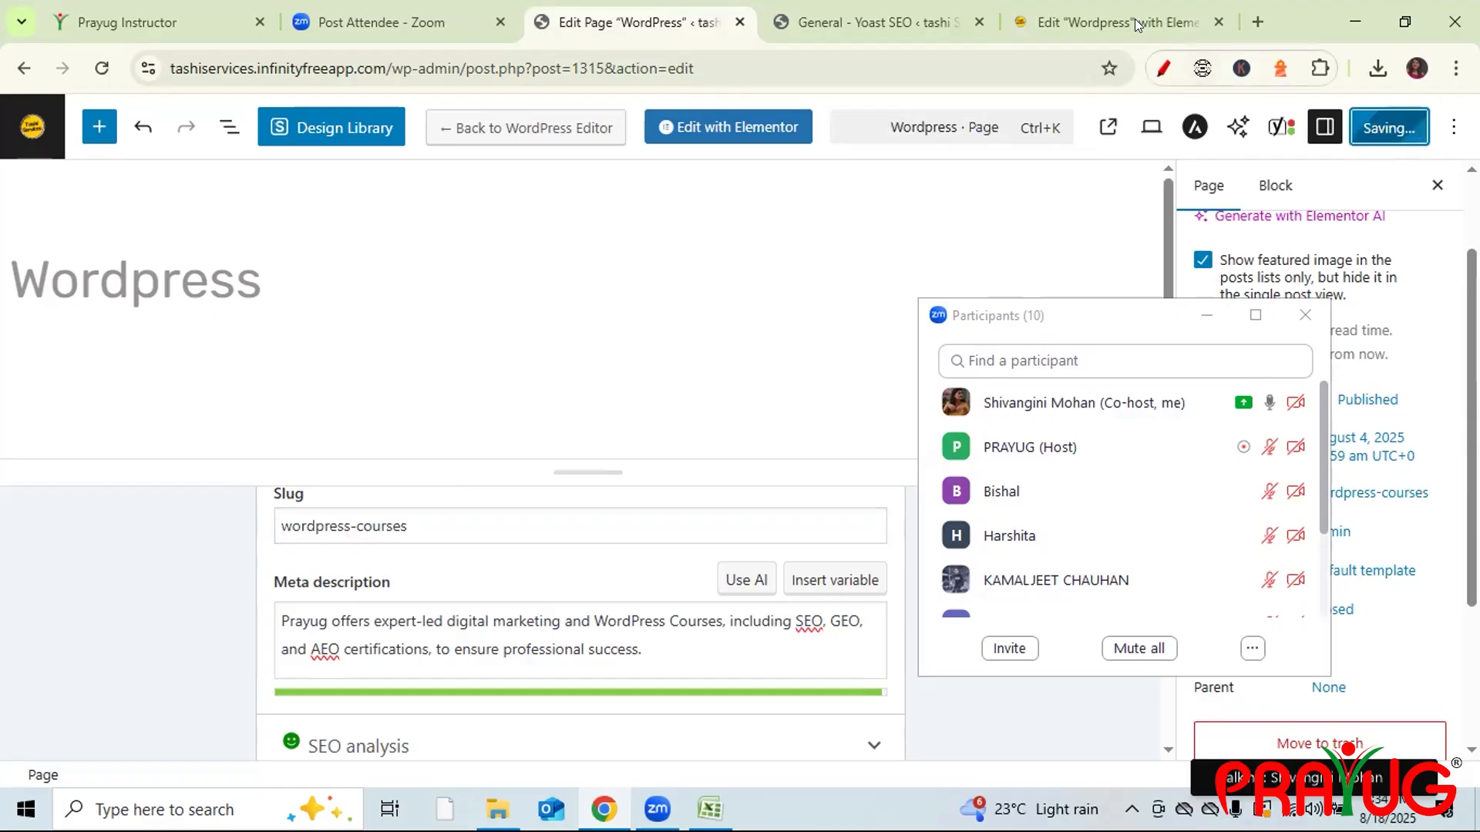
- Reload the Wordpress page in the Elementor editor and expand the Yoast SEO analysis in its page settings
mouse_move(1135, 24)
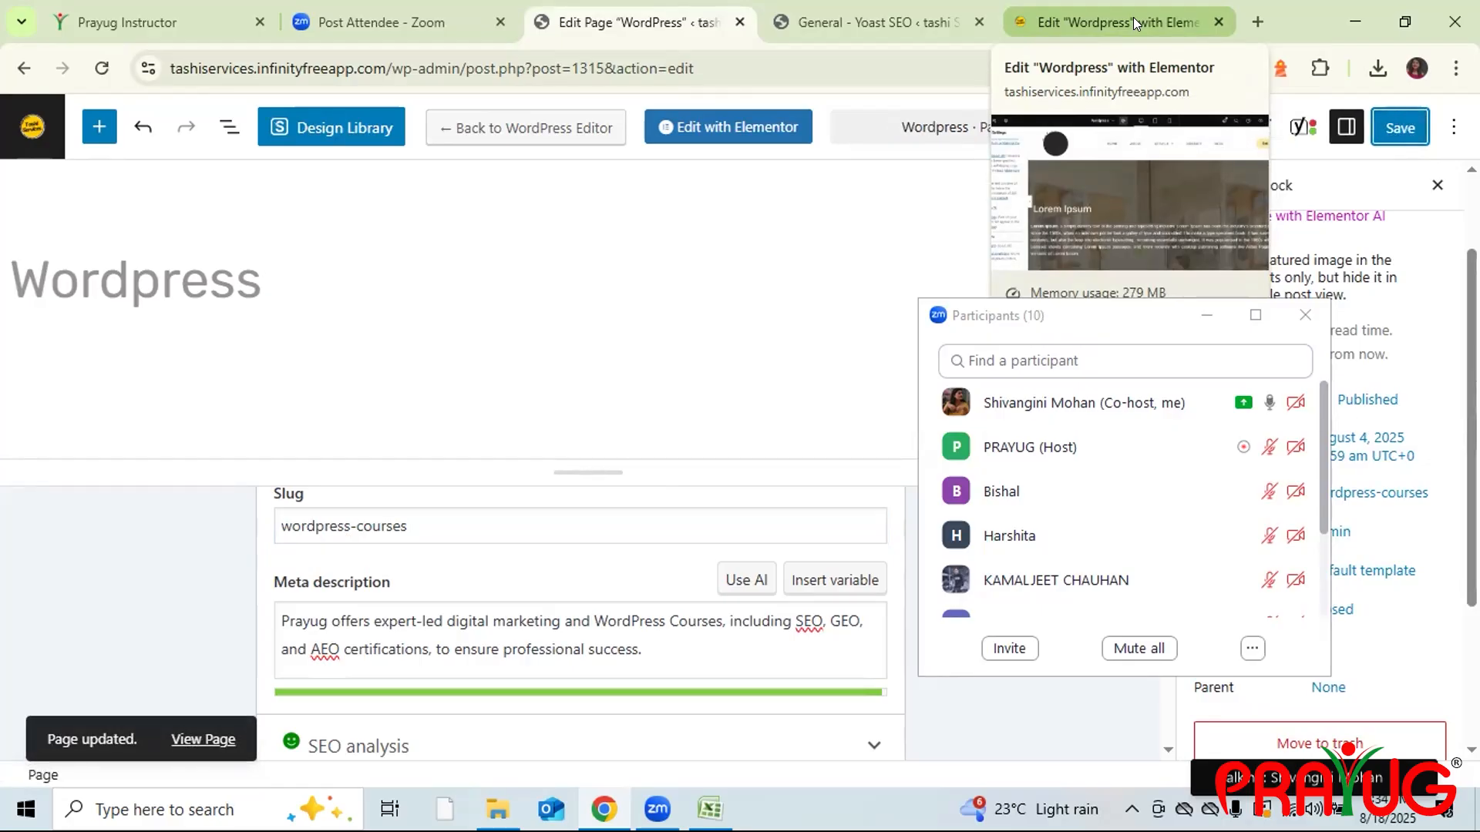
click(1133, 17)
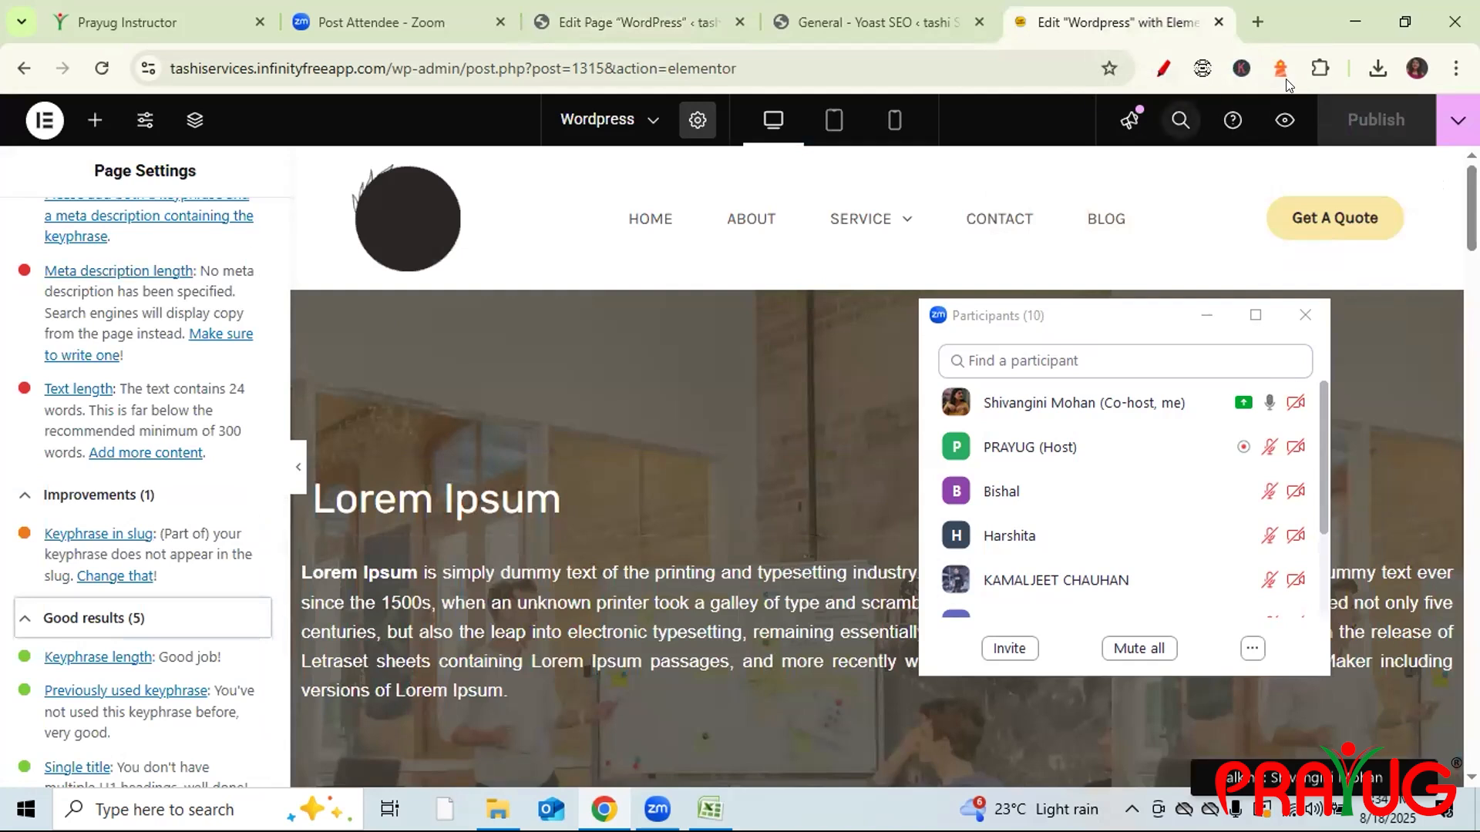
click(105, 68)
mouse_move(900, 259)
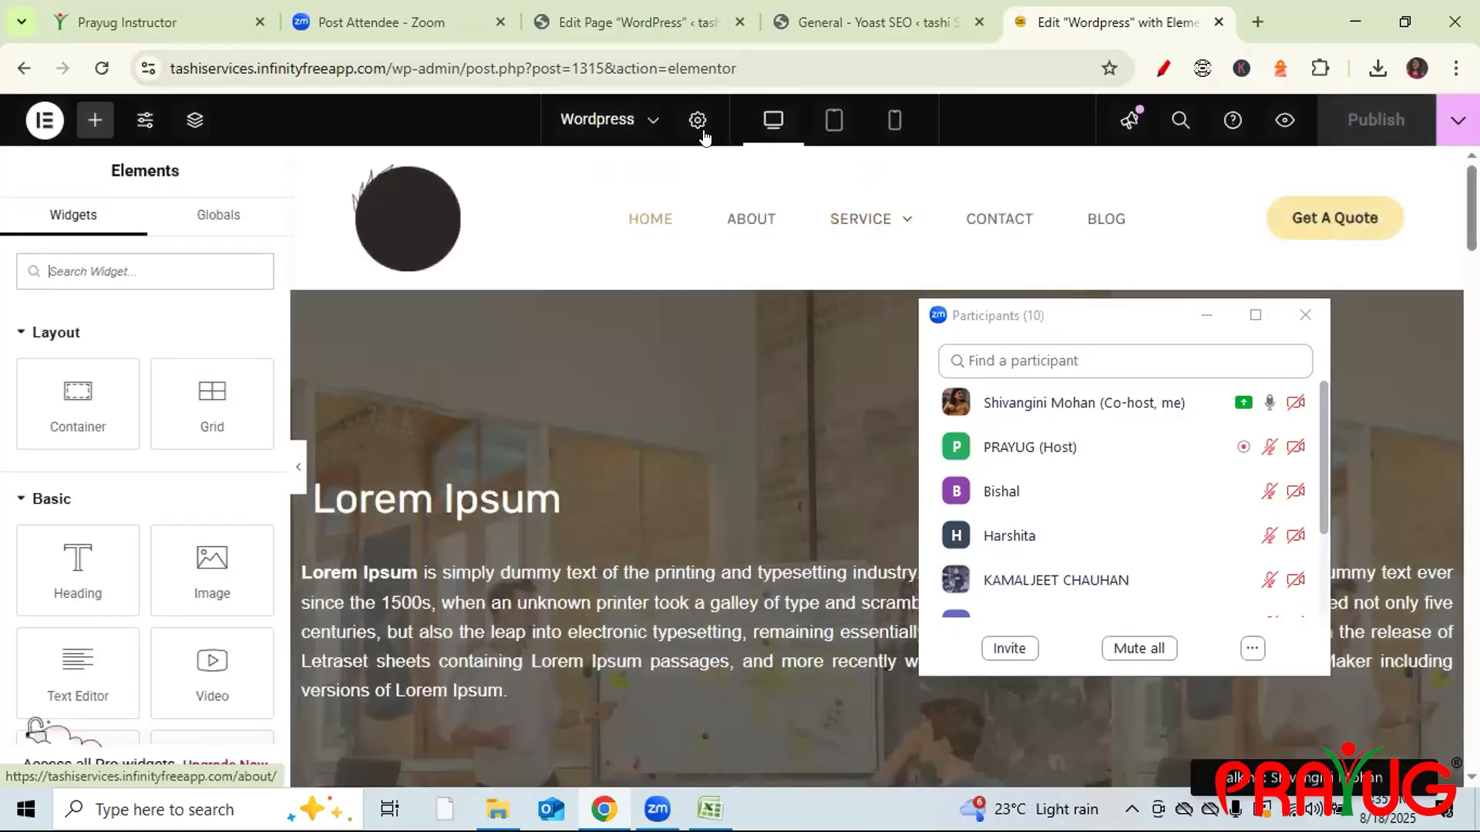
click(694, 123)
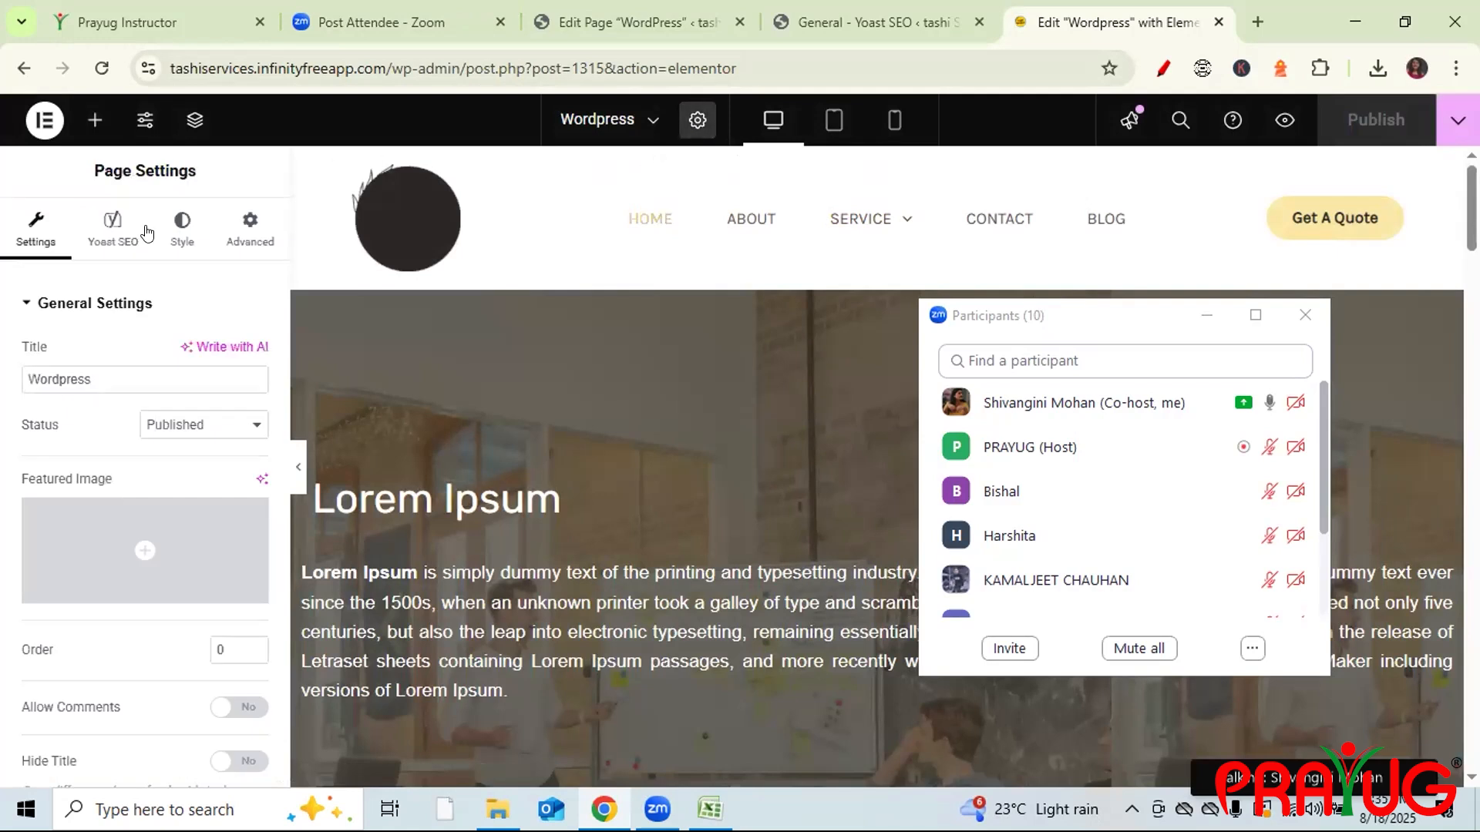
click(113, 229)
click(198, 488)
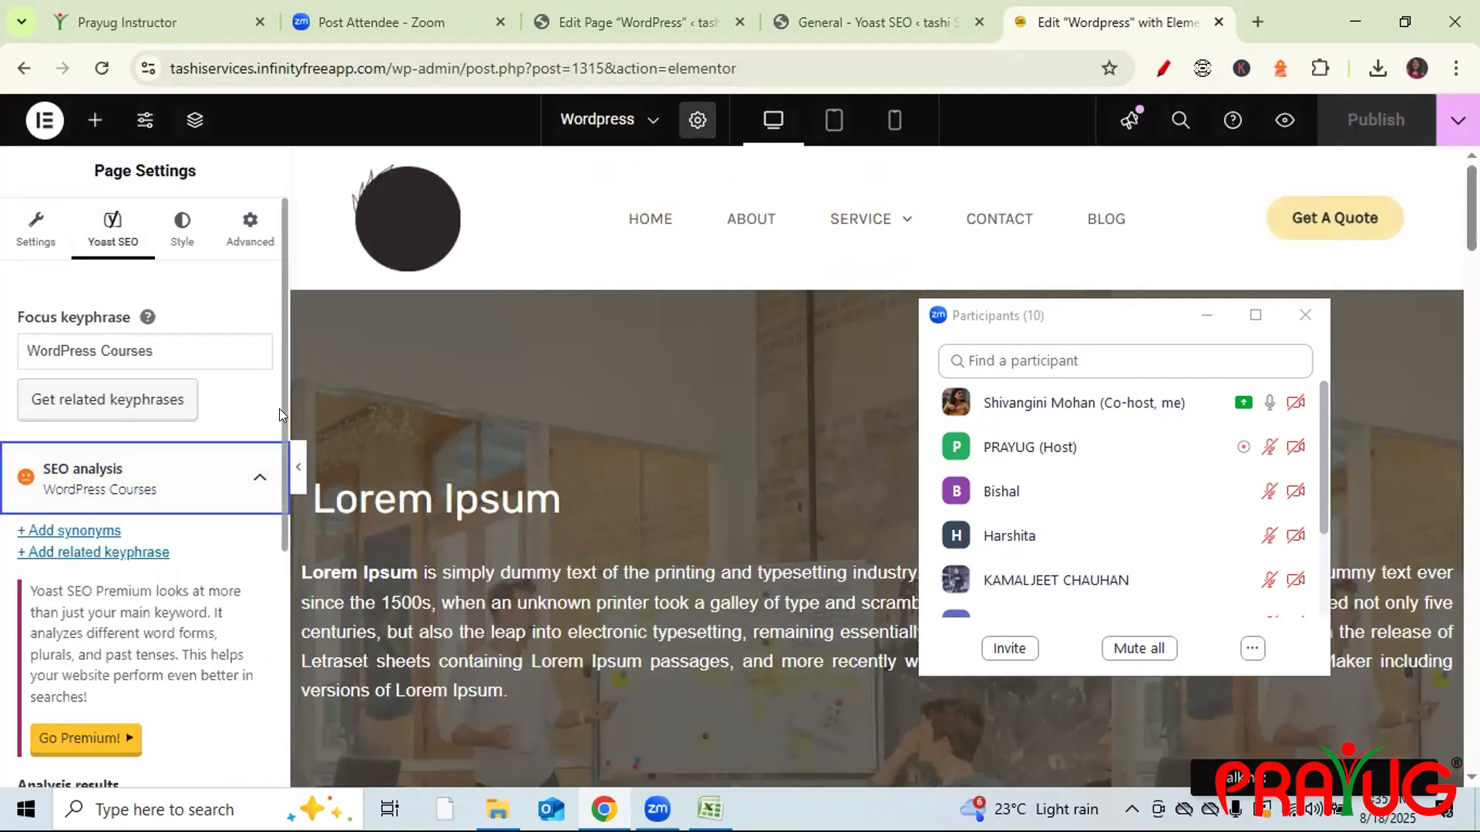
- Review the problems, improvements and good results of the refreshed SEO analysis for the WordPress Courses keyphrase
scroll(281, 470, down, 2)
scroll(280, 510, down, 7)
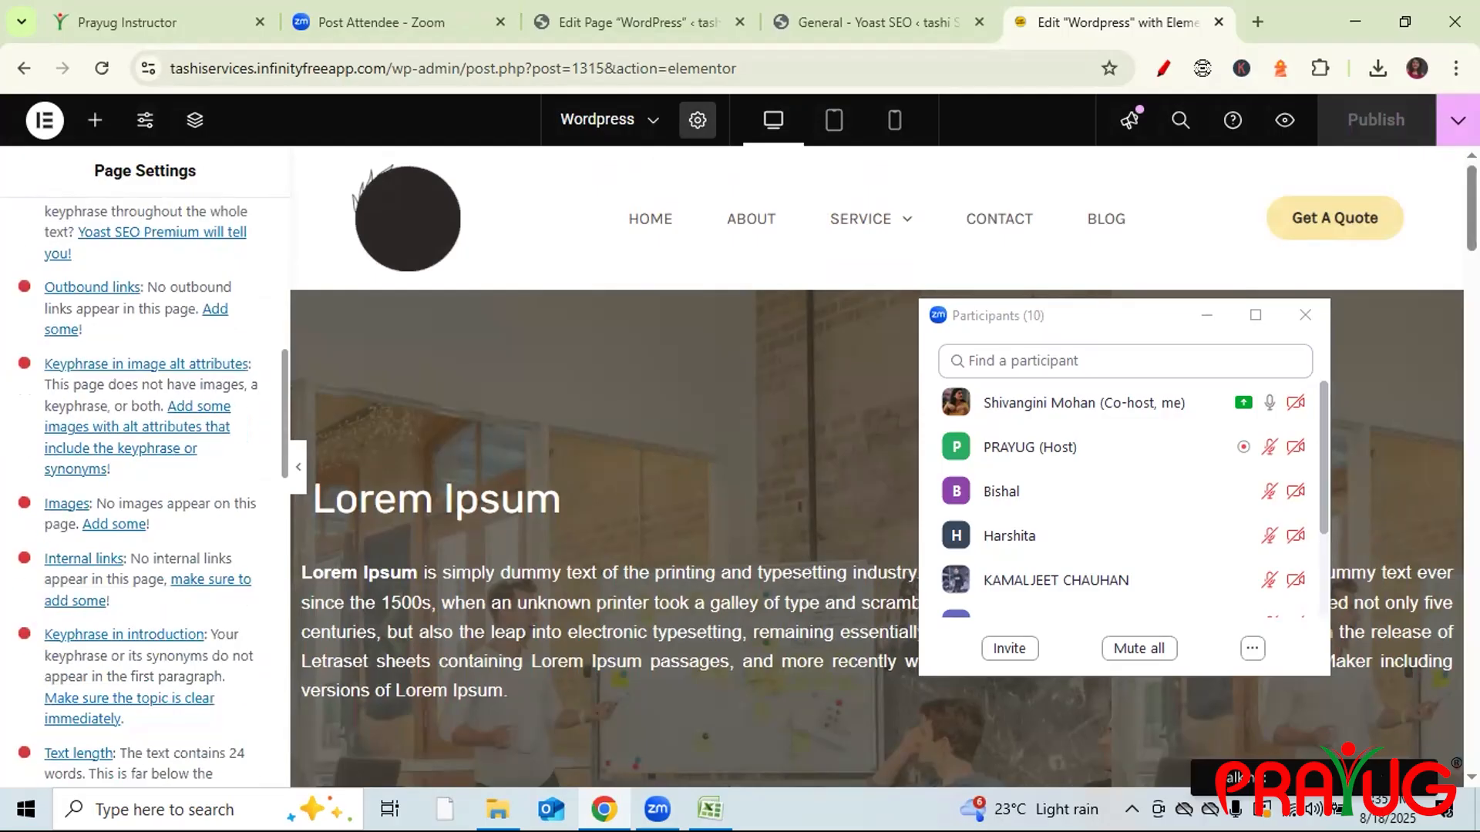
drag(280, 444, 277, 571)
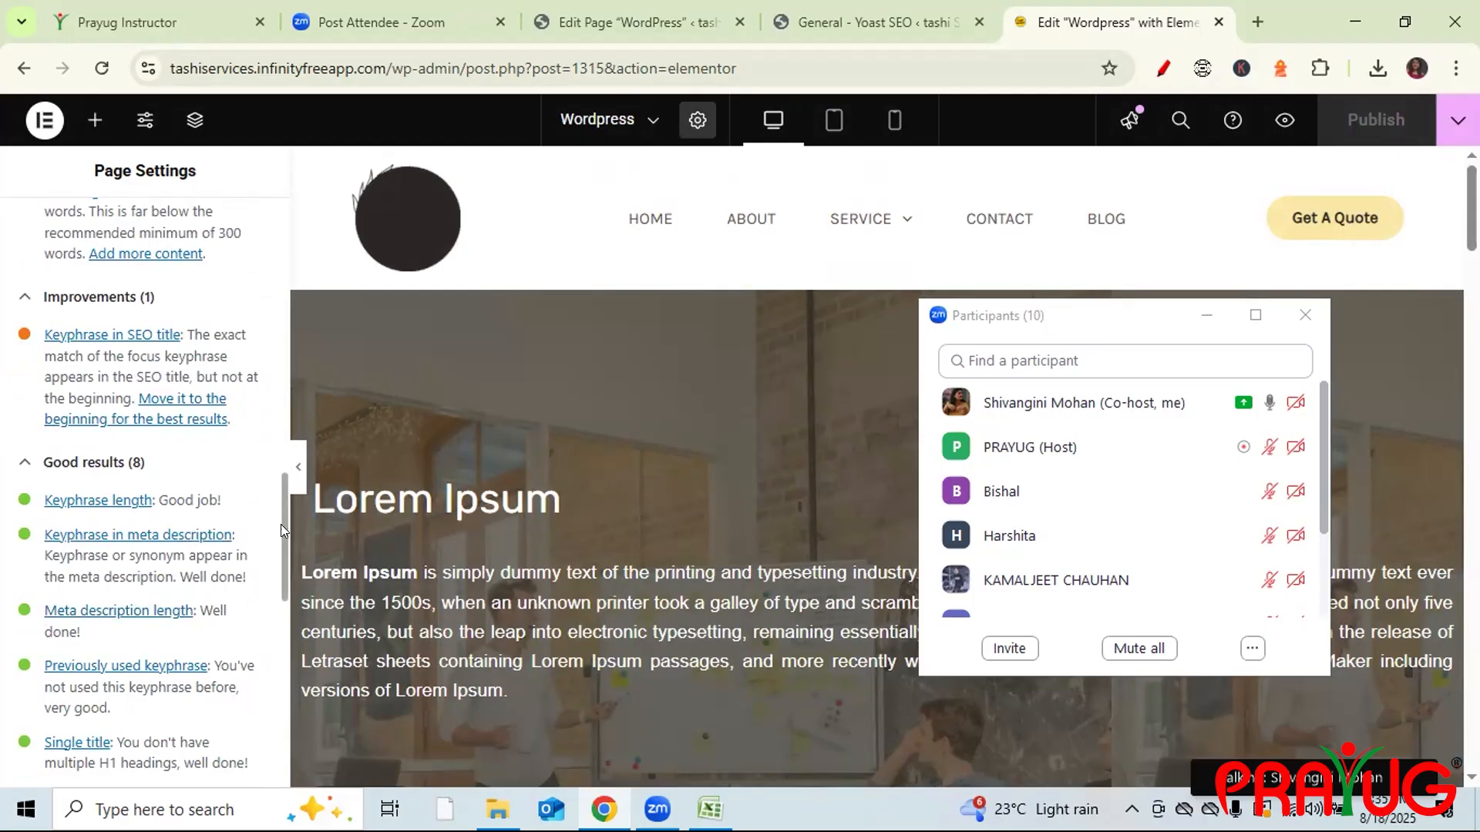
drag(275, 546, 279, 592)
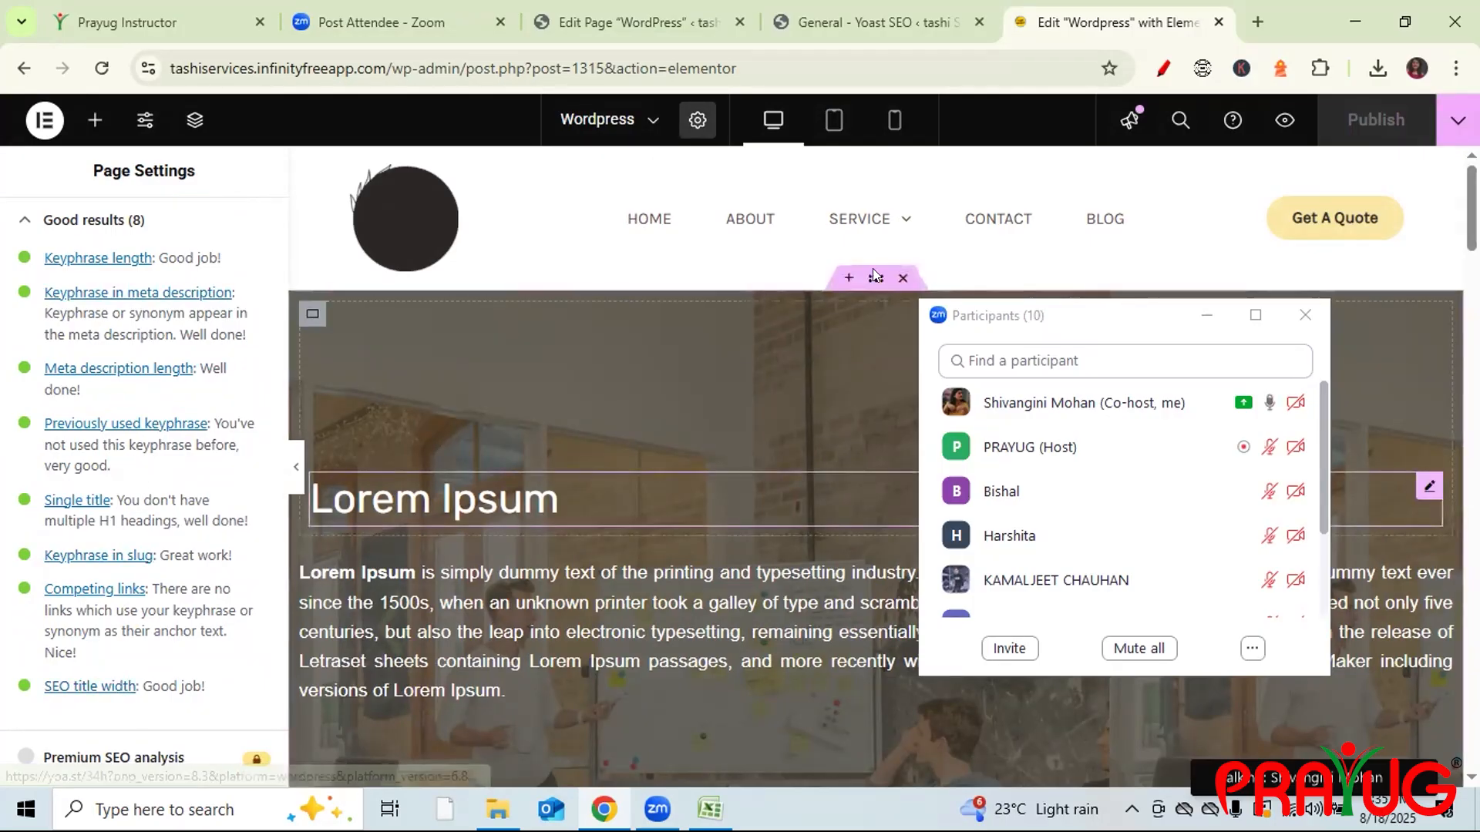
mouse_move(877, 225)
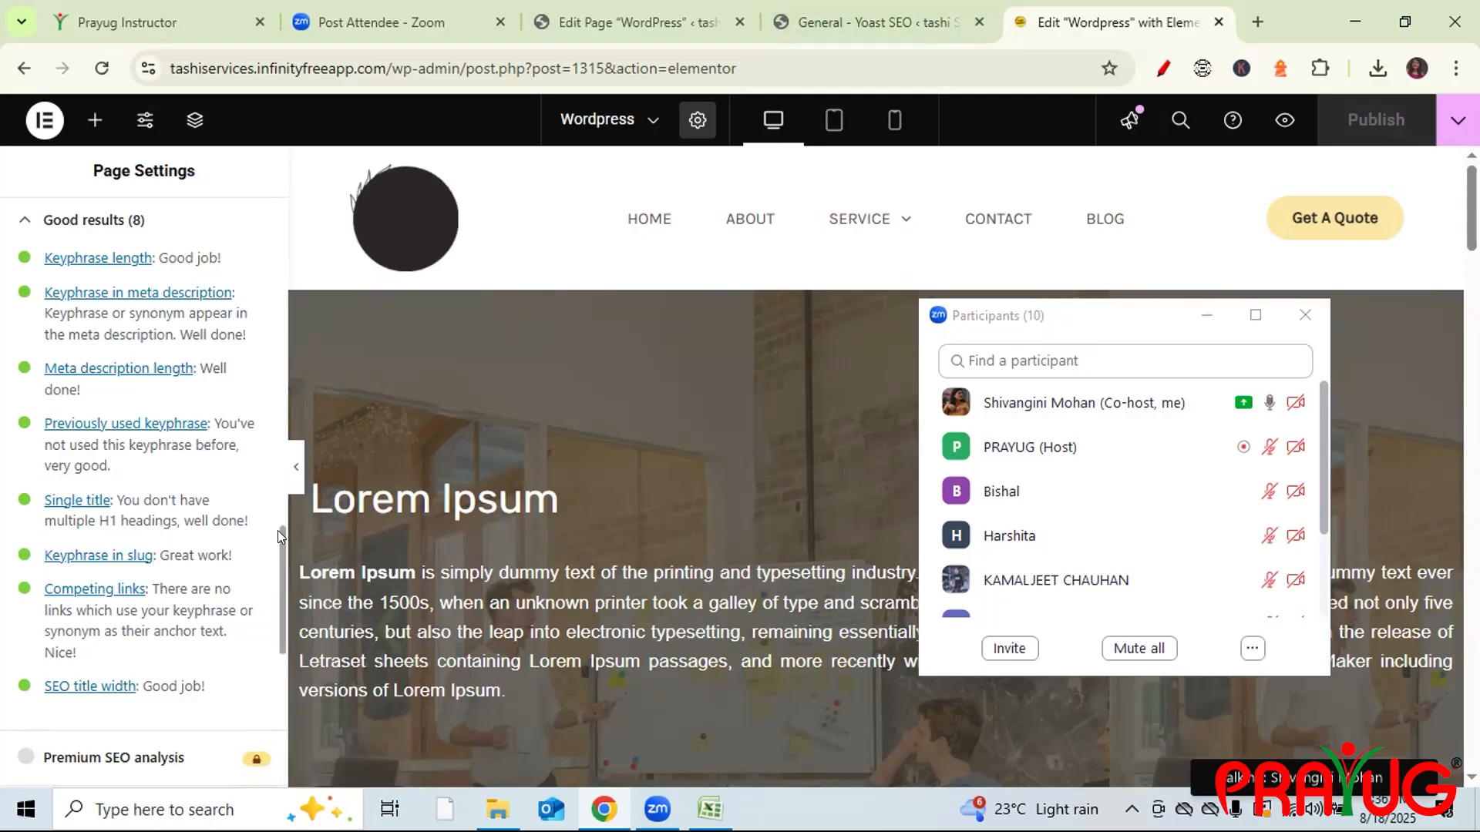
scroll(277, 531, up, 10)
scroll(115, 343, up, 3)
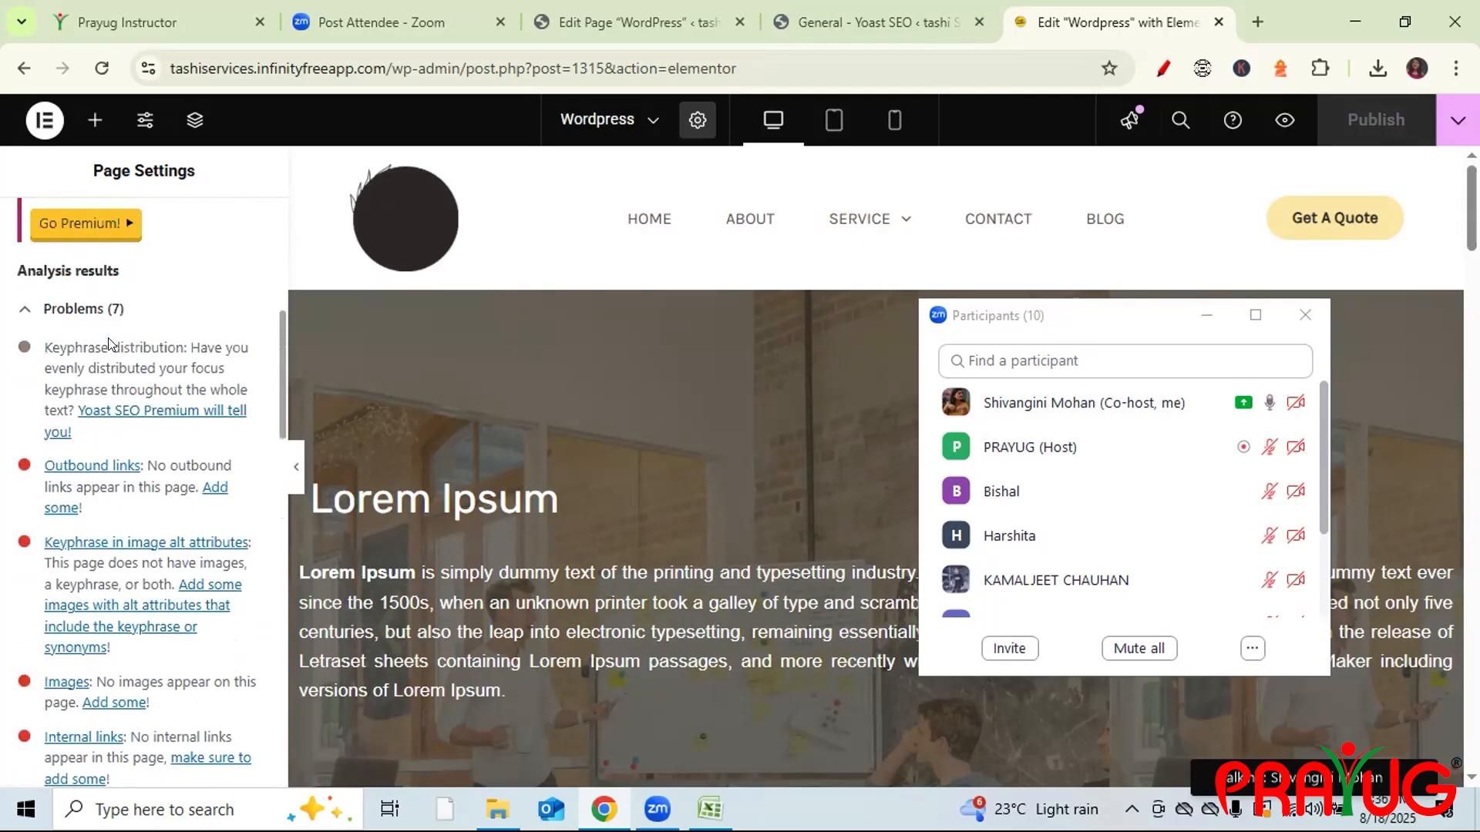
click(115, 332)
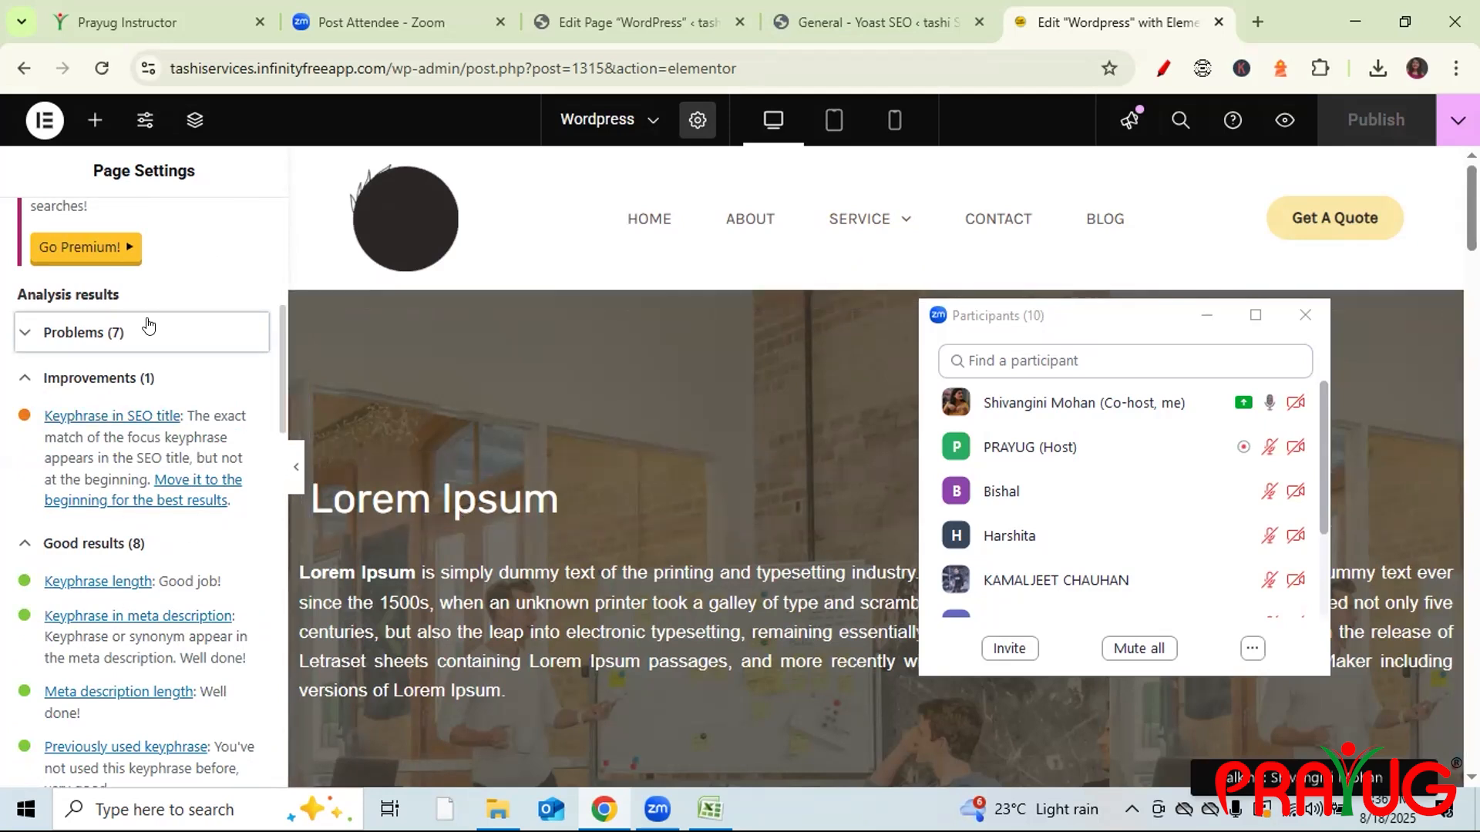
click(148, 331)
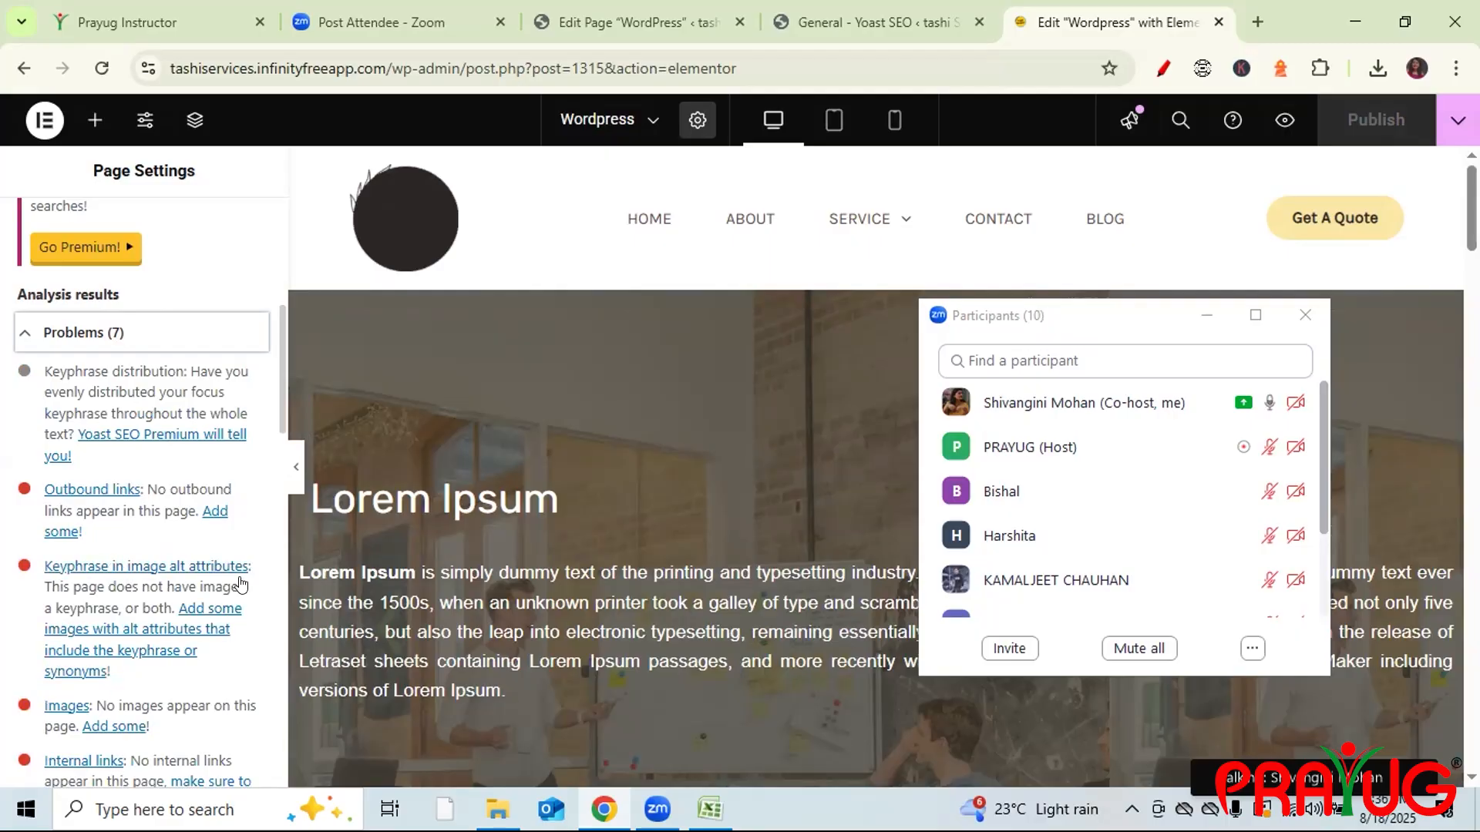
scroll(282, 426, down, 4)
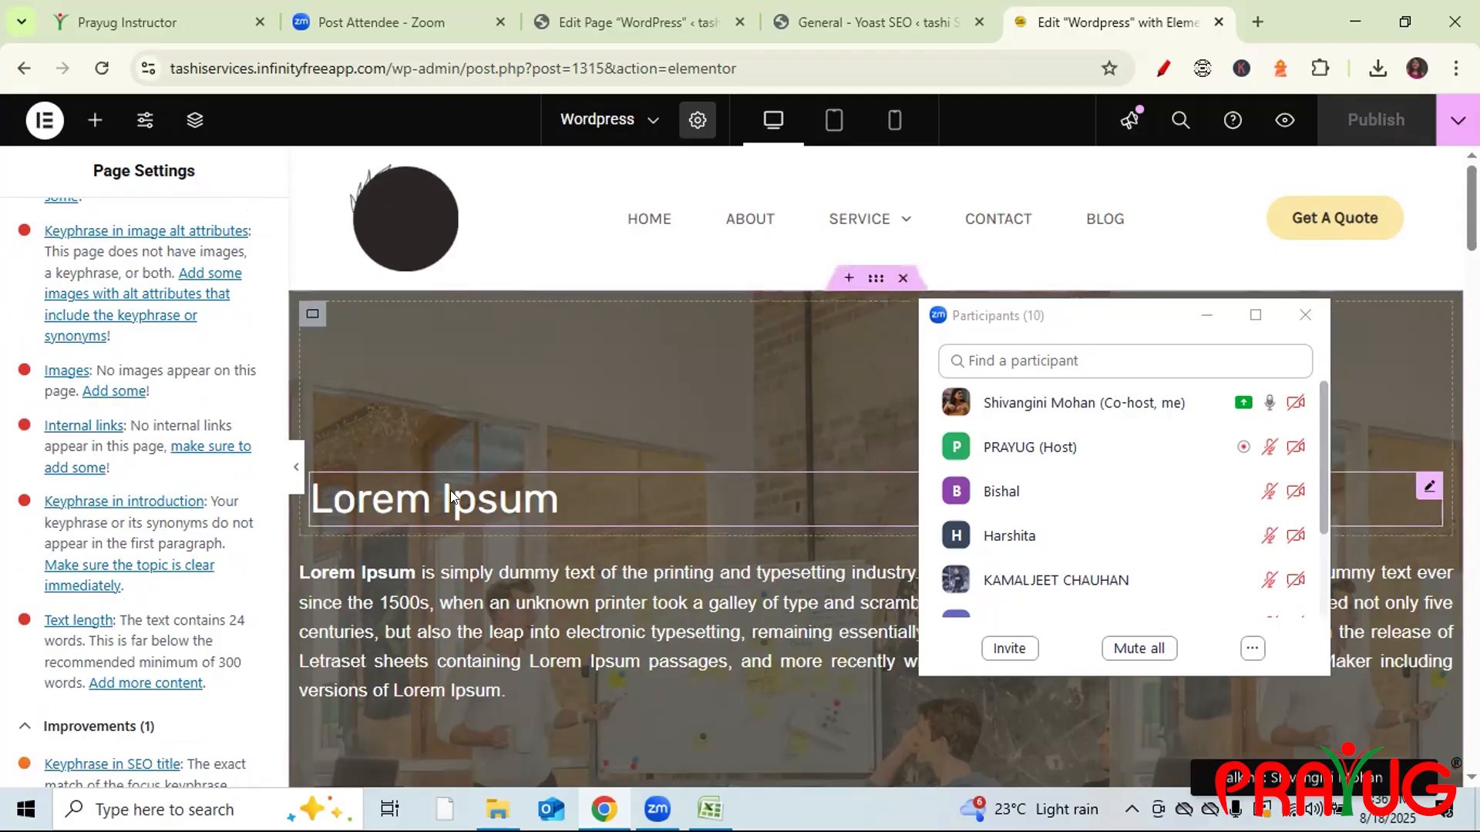
- Close the Zoom participants list and open the paragraph under the Design heading for editing
click(1306, 314)
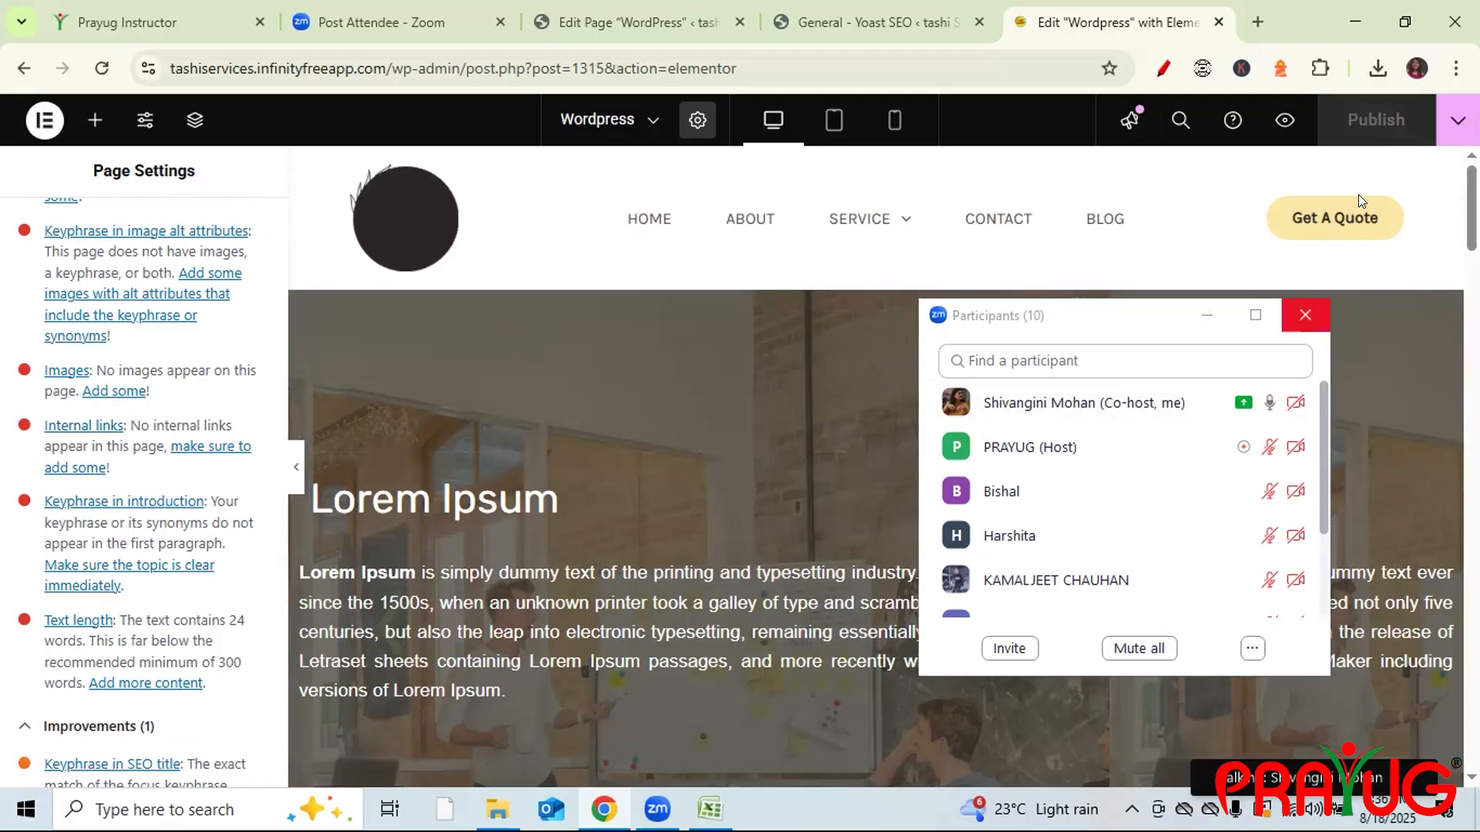
scroll(949, 363, down, 3)
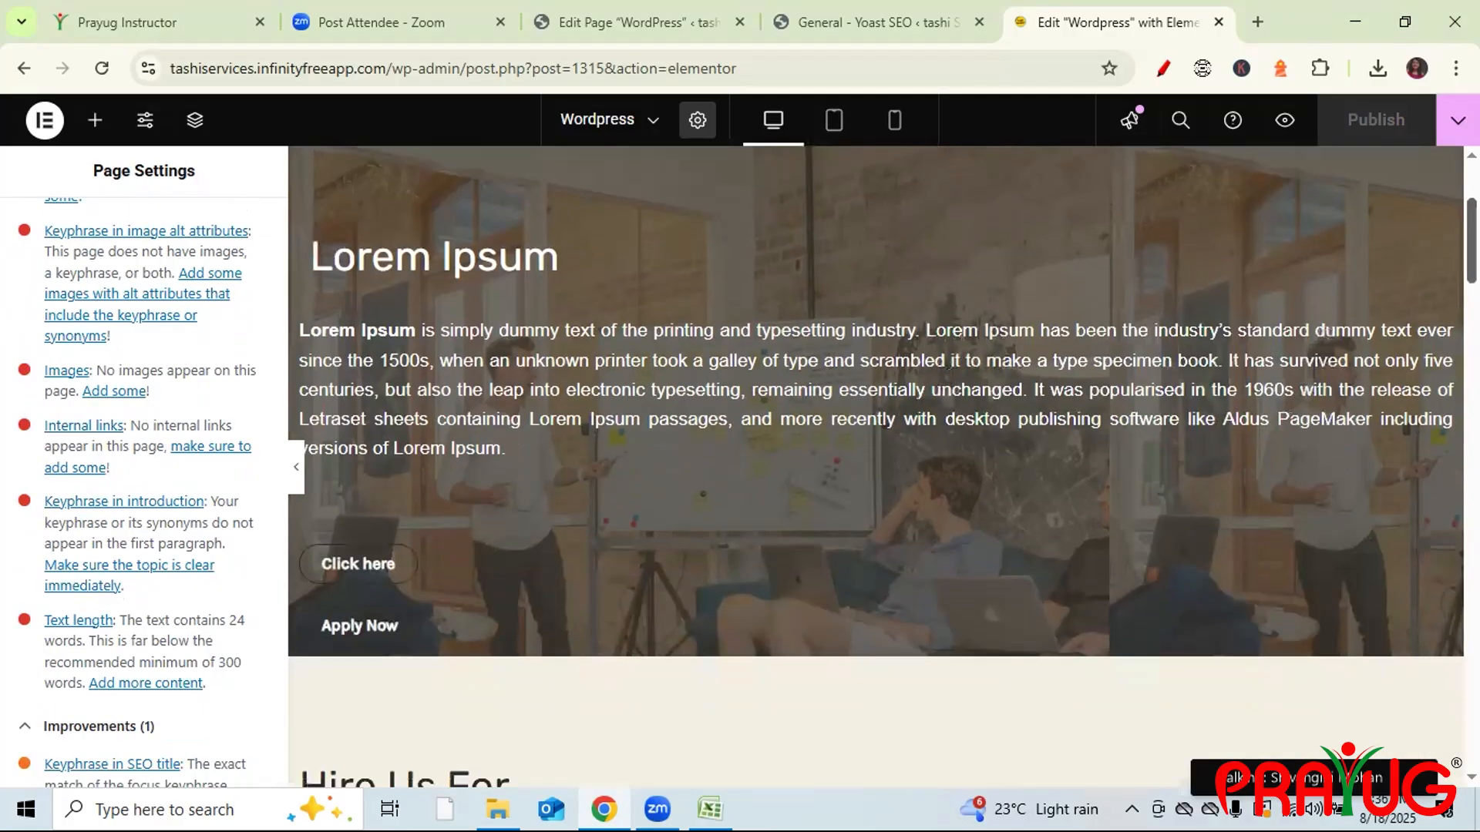
scroll(875, 465, down, 6)
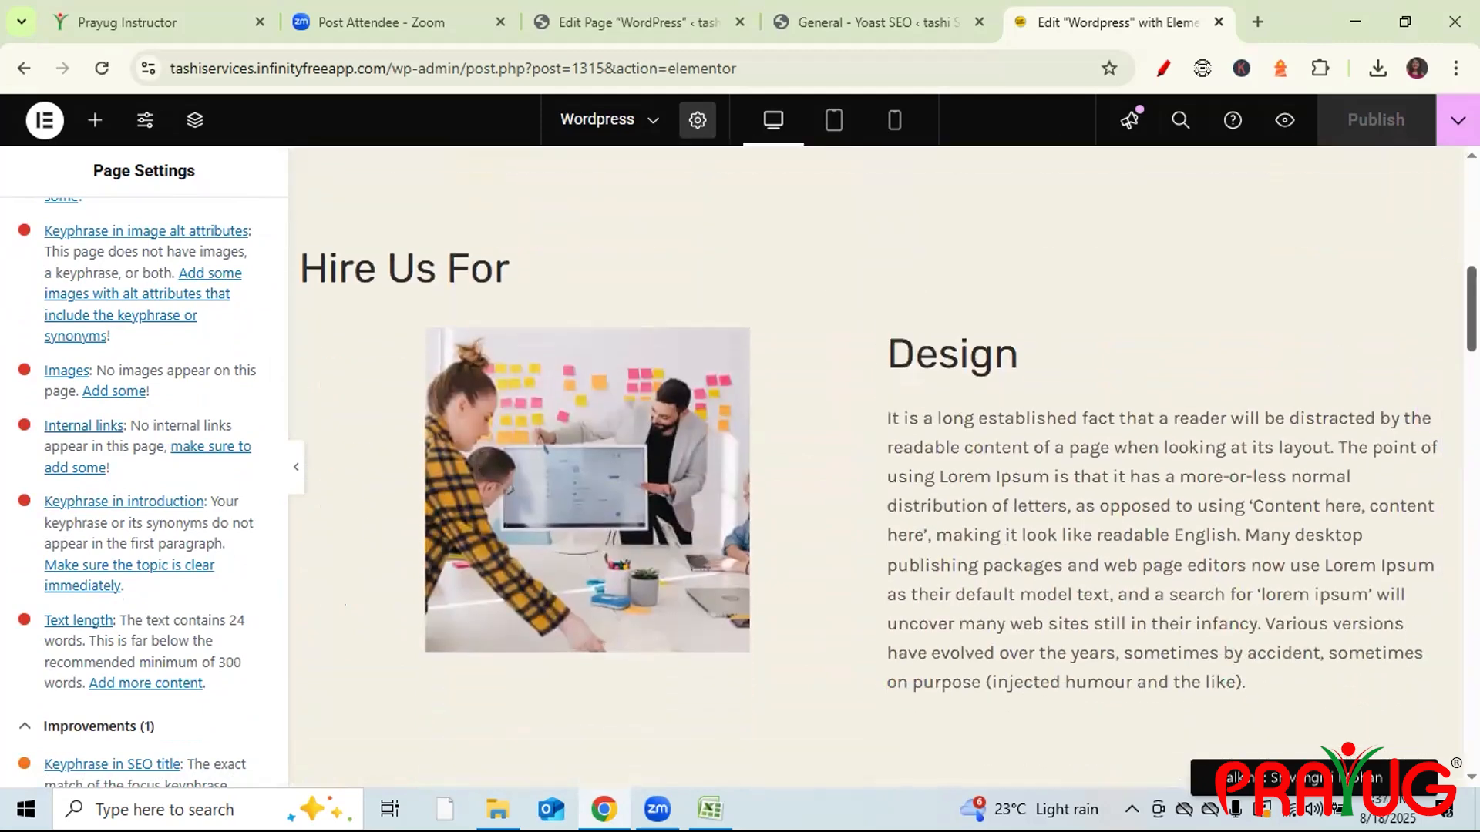
scroll(370, 337, up, 3)
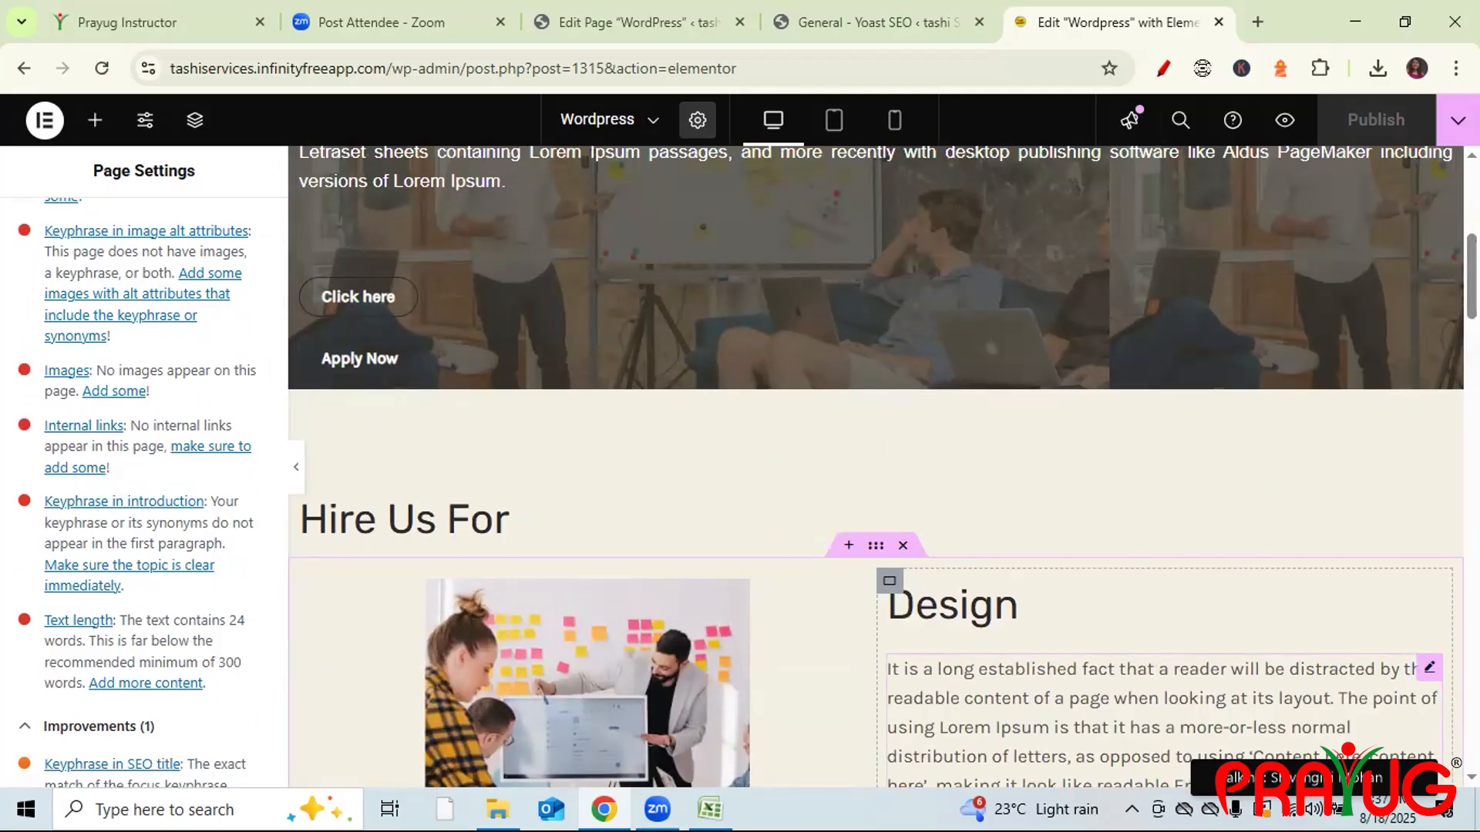
scroll(1125, 572, down, 3)
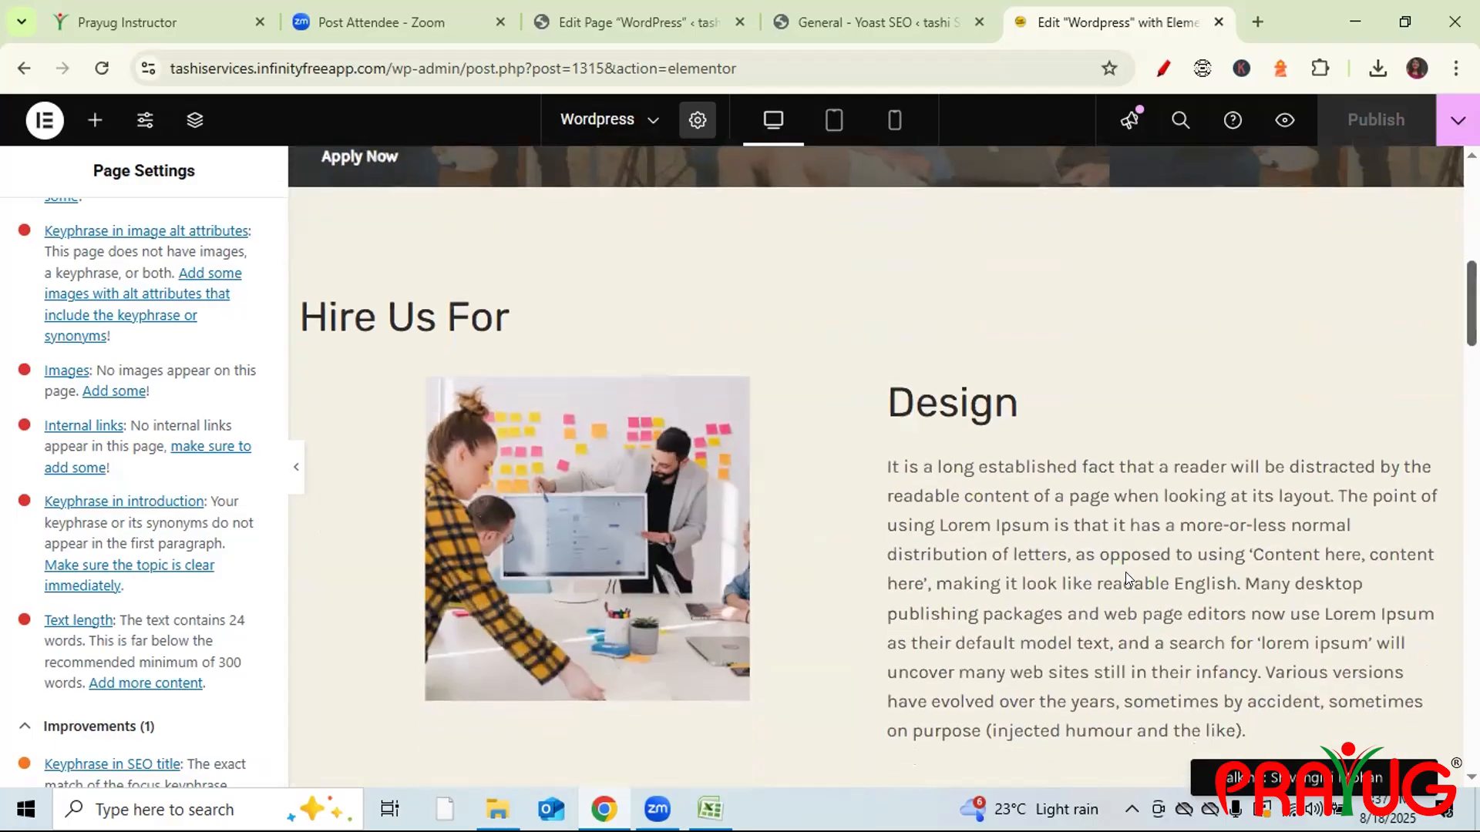
click(1111, 583)
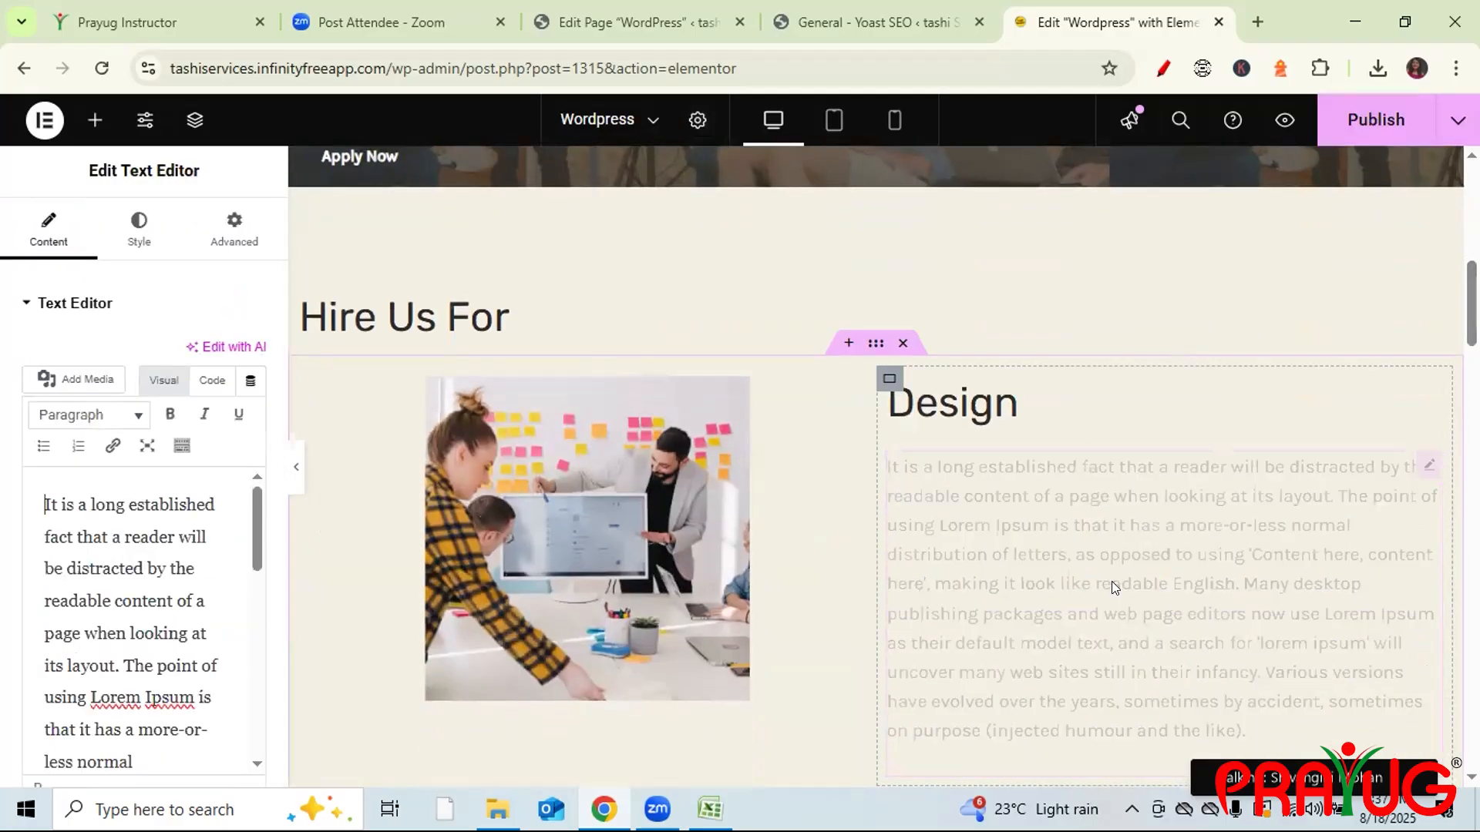
- From the Pages list in the WordPress admin, open the tashi Services site in its own maximized browser window
click(644, 20)
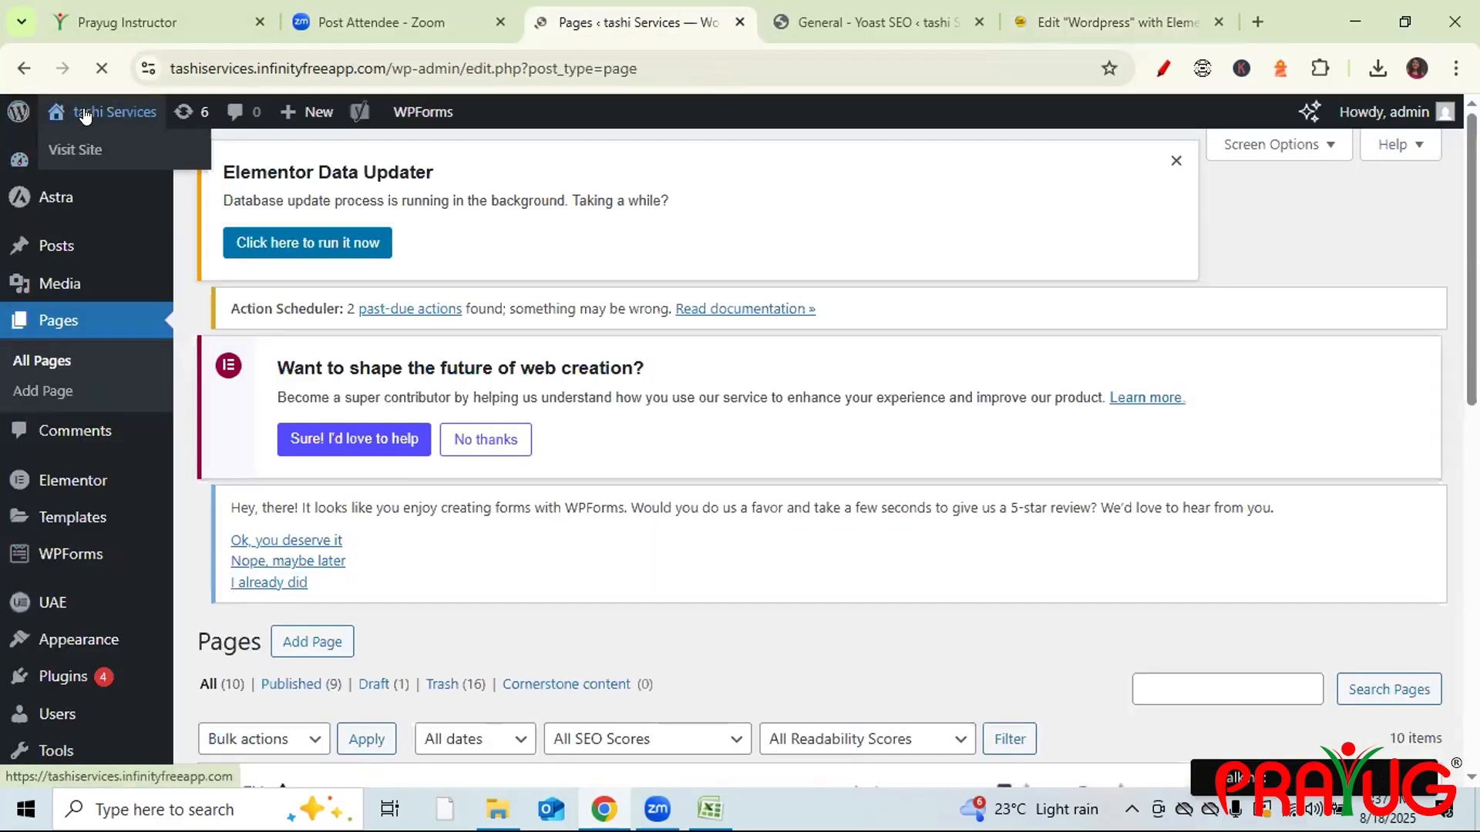
right_click(88, 109)
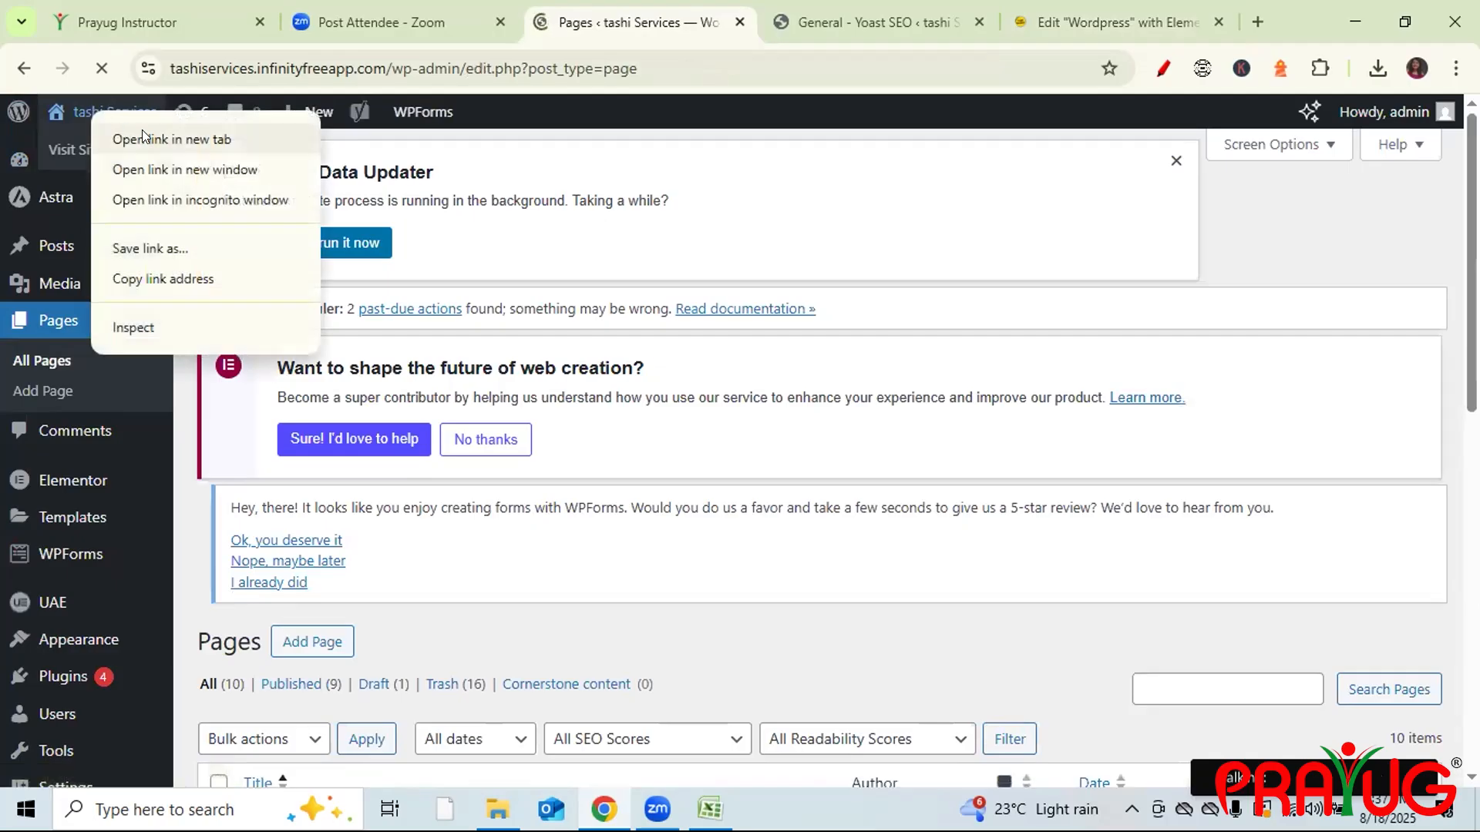
click(142, 131)
drag(744, 27, 1166, 288)
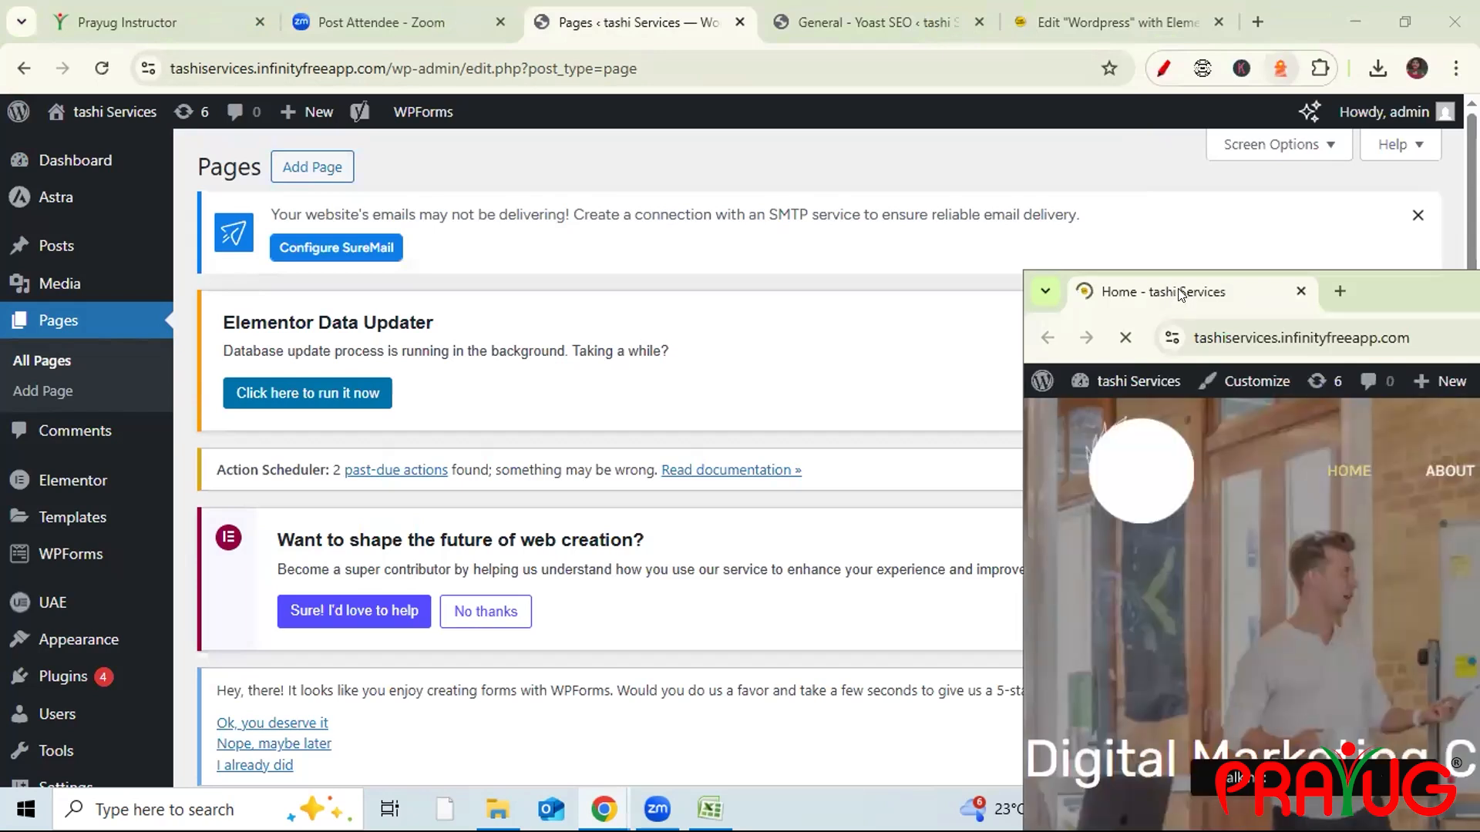
drag(874, 268, 770, 265)
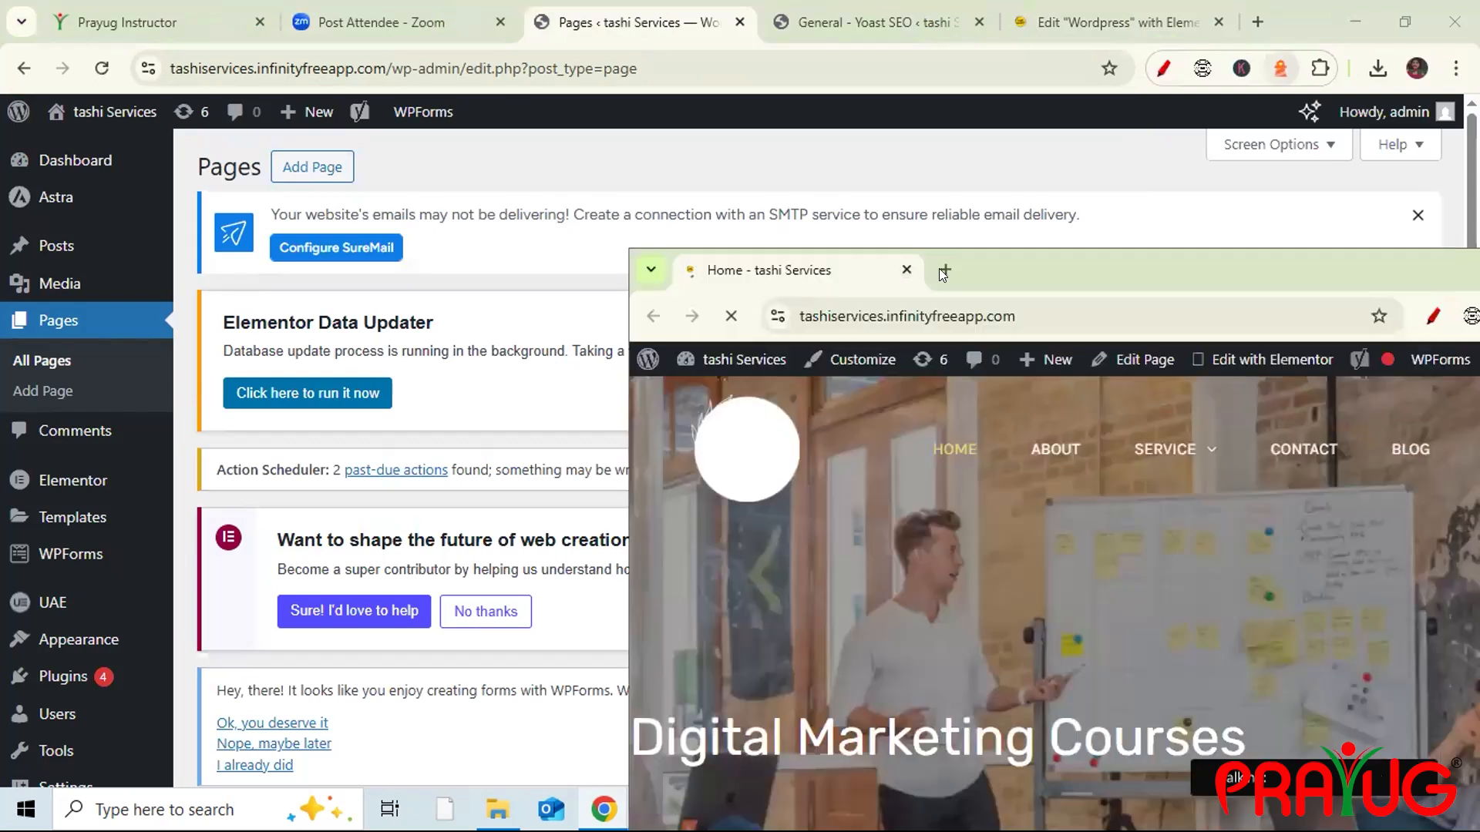
drag(1181, 264, 859, 183)
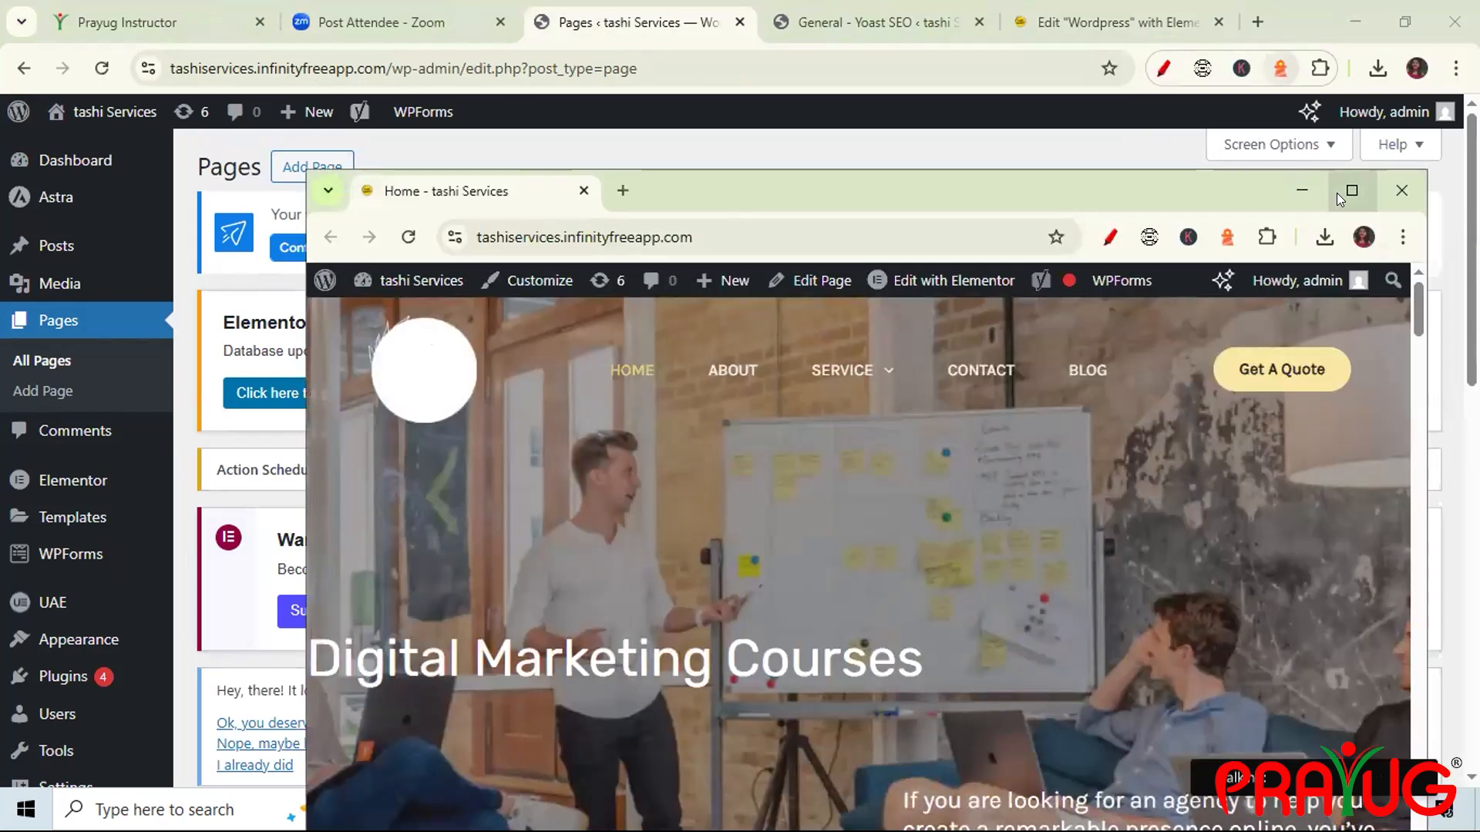
click(1352, 191)
- Open the Search Engine Optimization service page, copy its URL and close that browser window
mouse_move(731, 271)
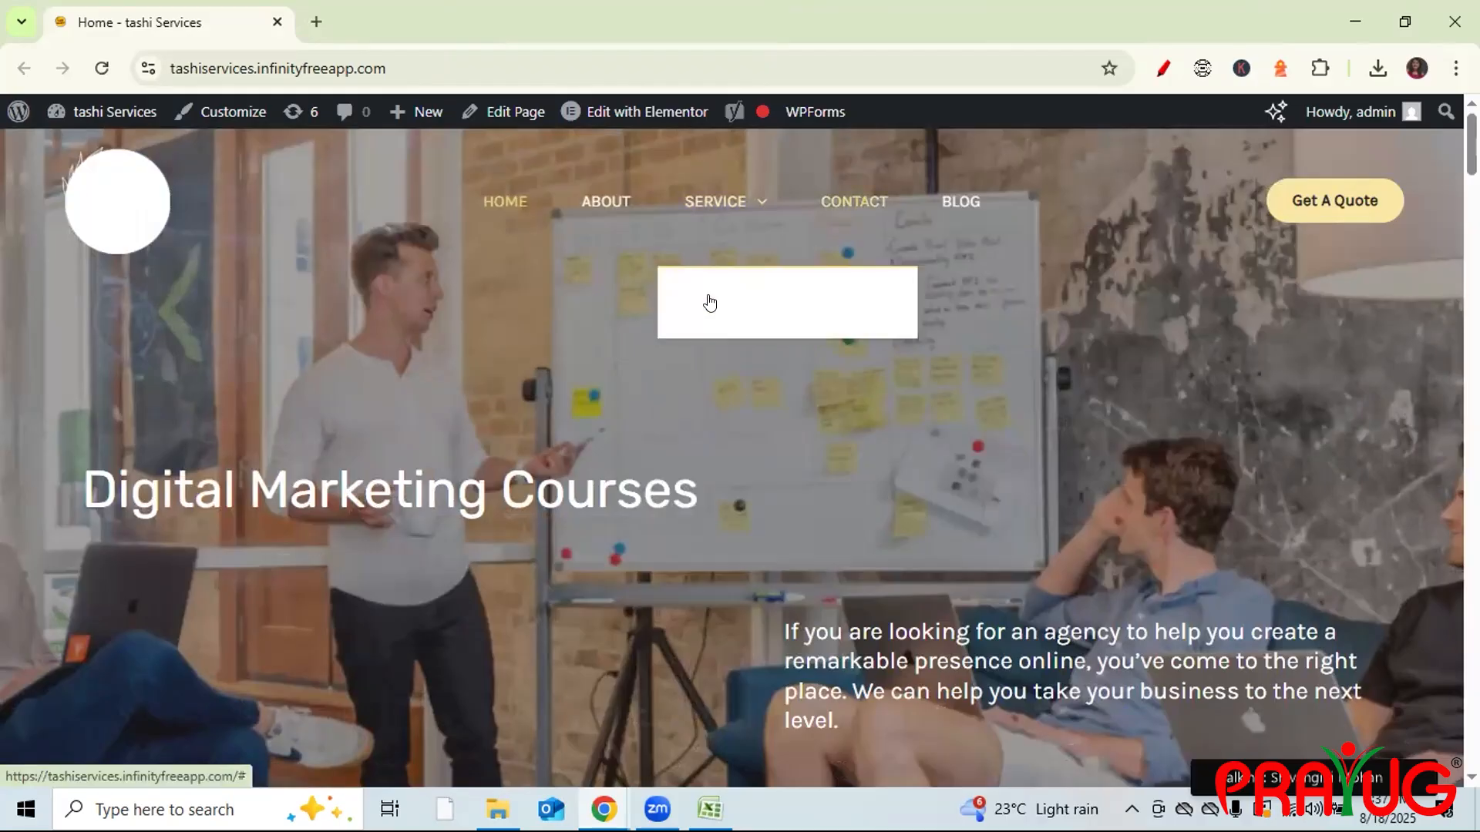
click(729, 304)
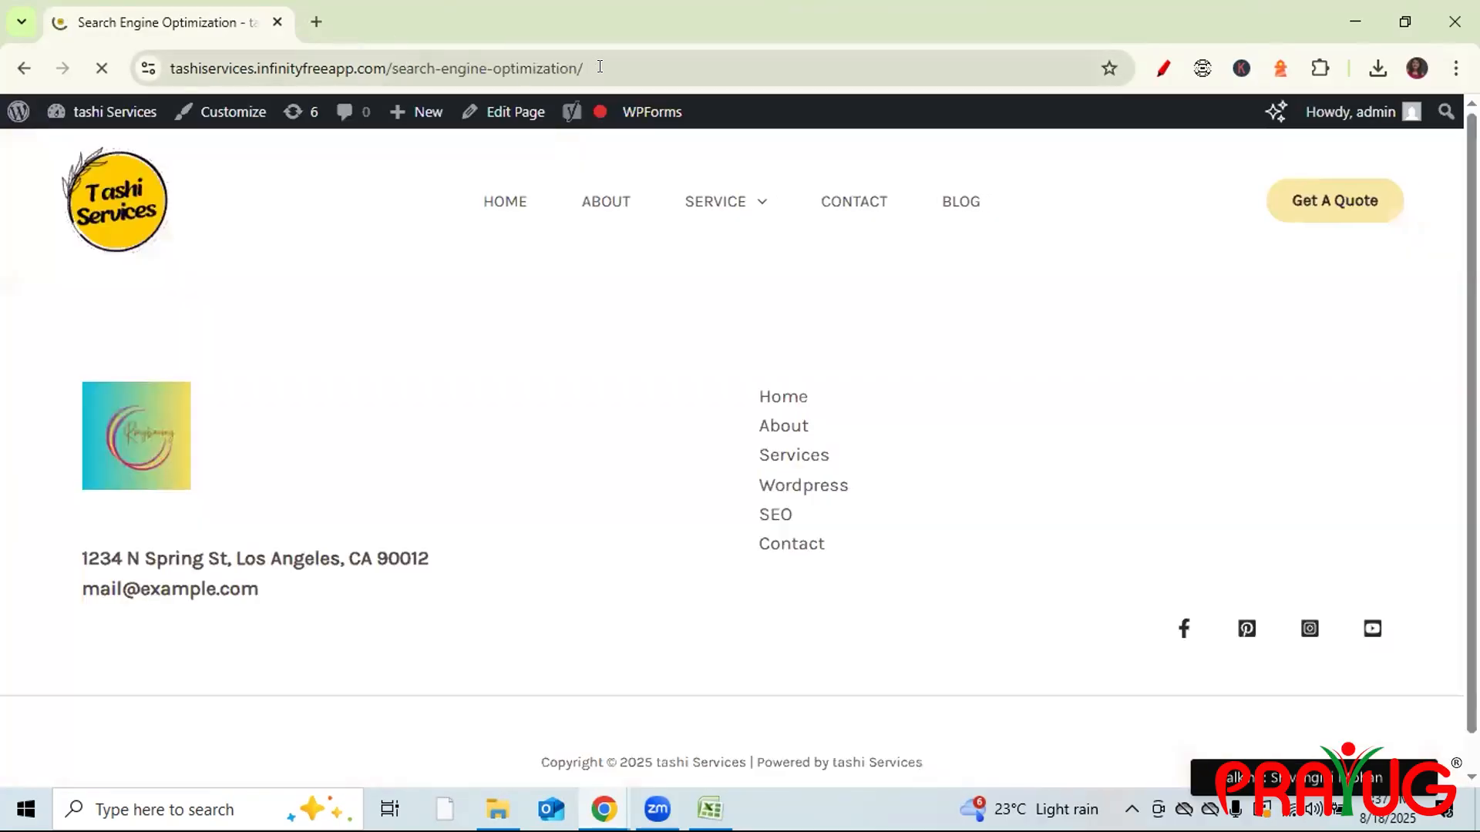
click(599, 68)
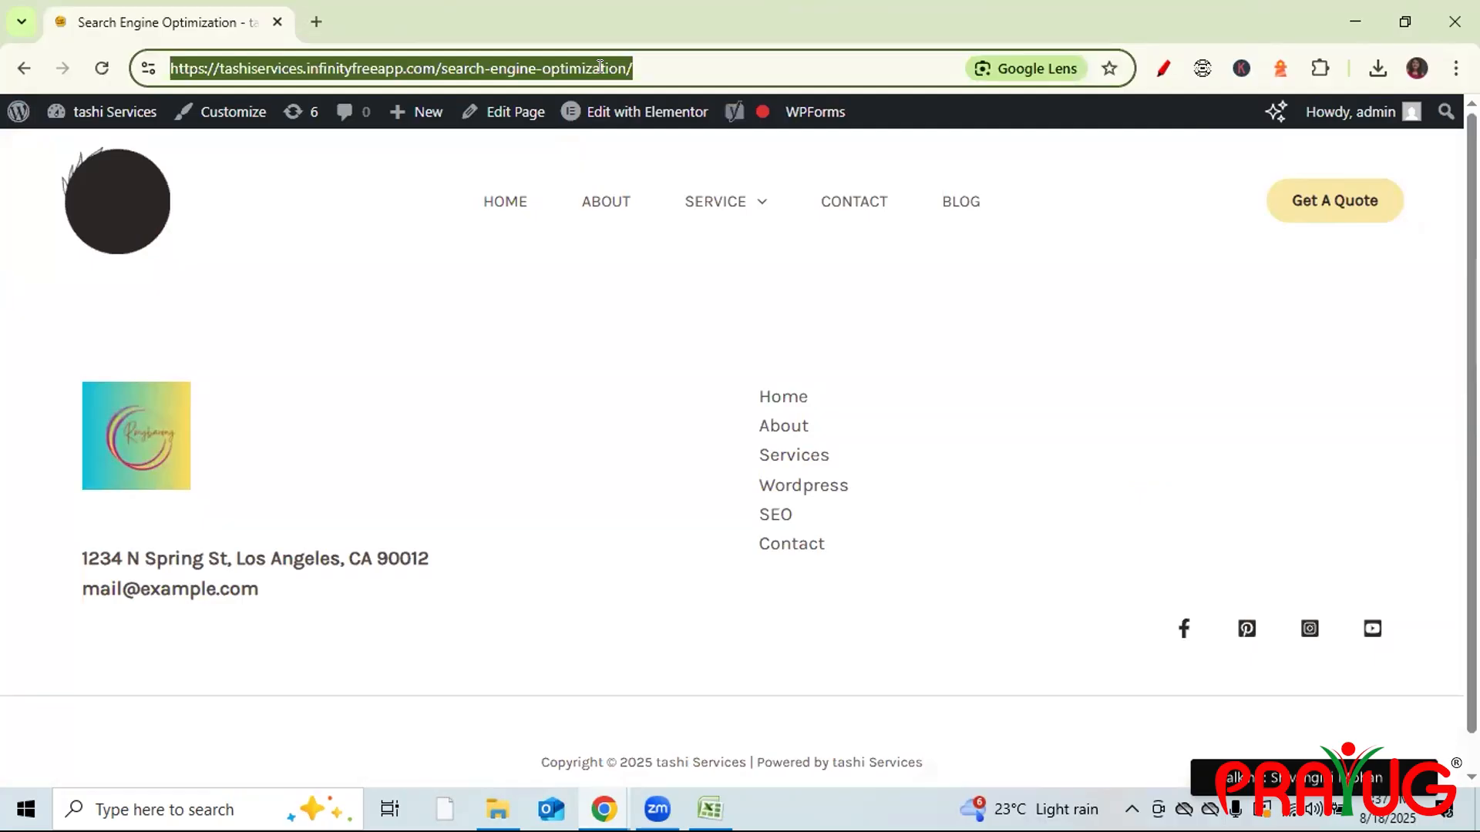
click(1455, 22)
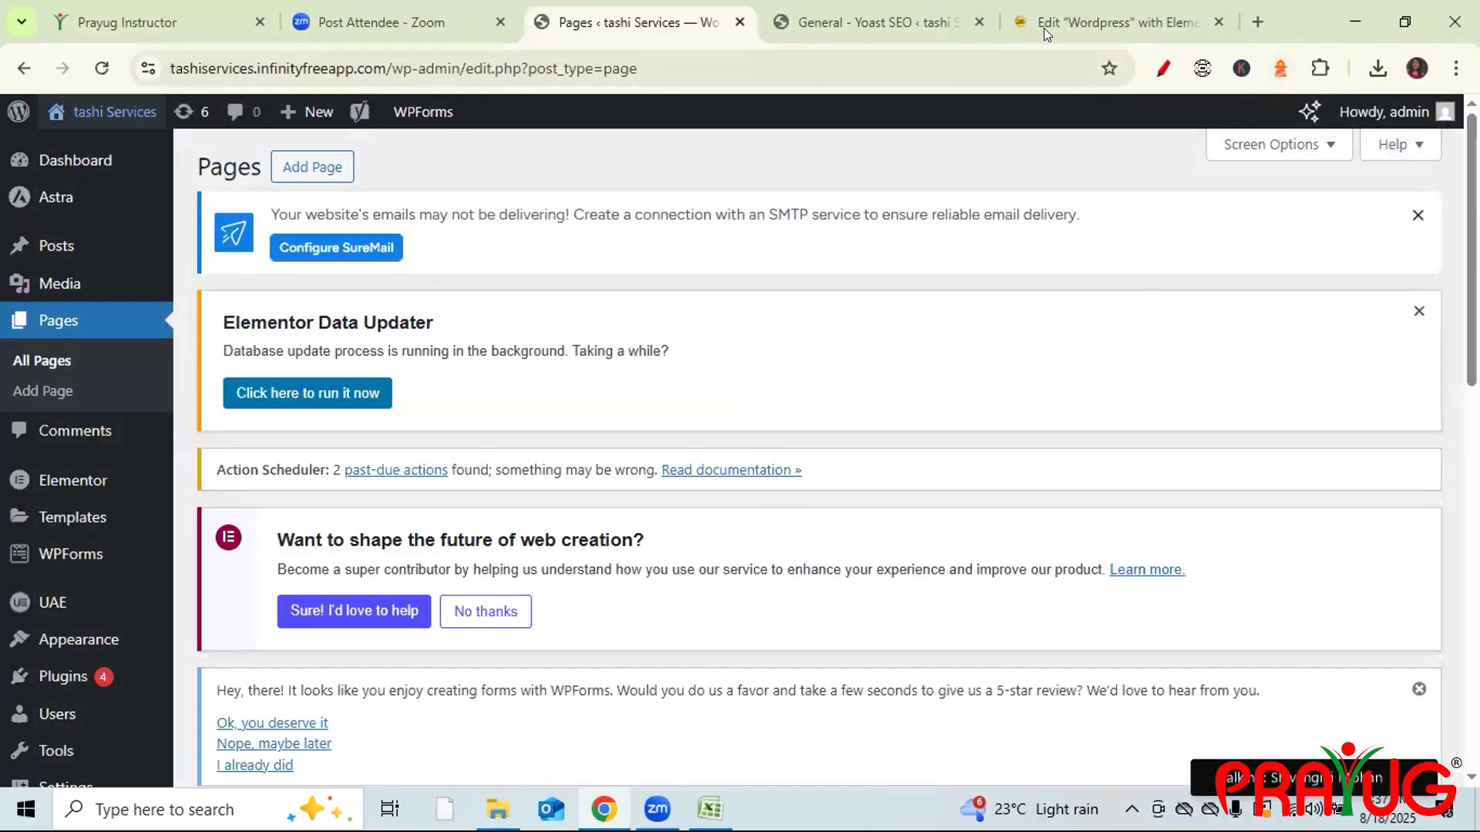
- Insert "Search Engine Optimization" after "its layout." in the Design paragraph and link it to tashiservices.infinityfreeapp.com/search-engine-optimization
click(1082, 34)
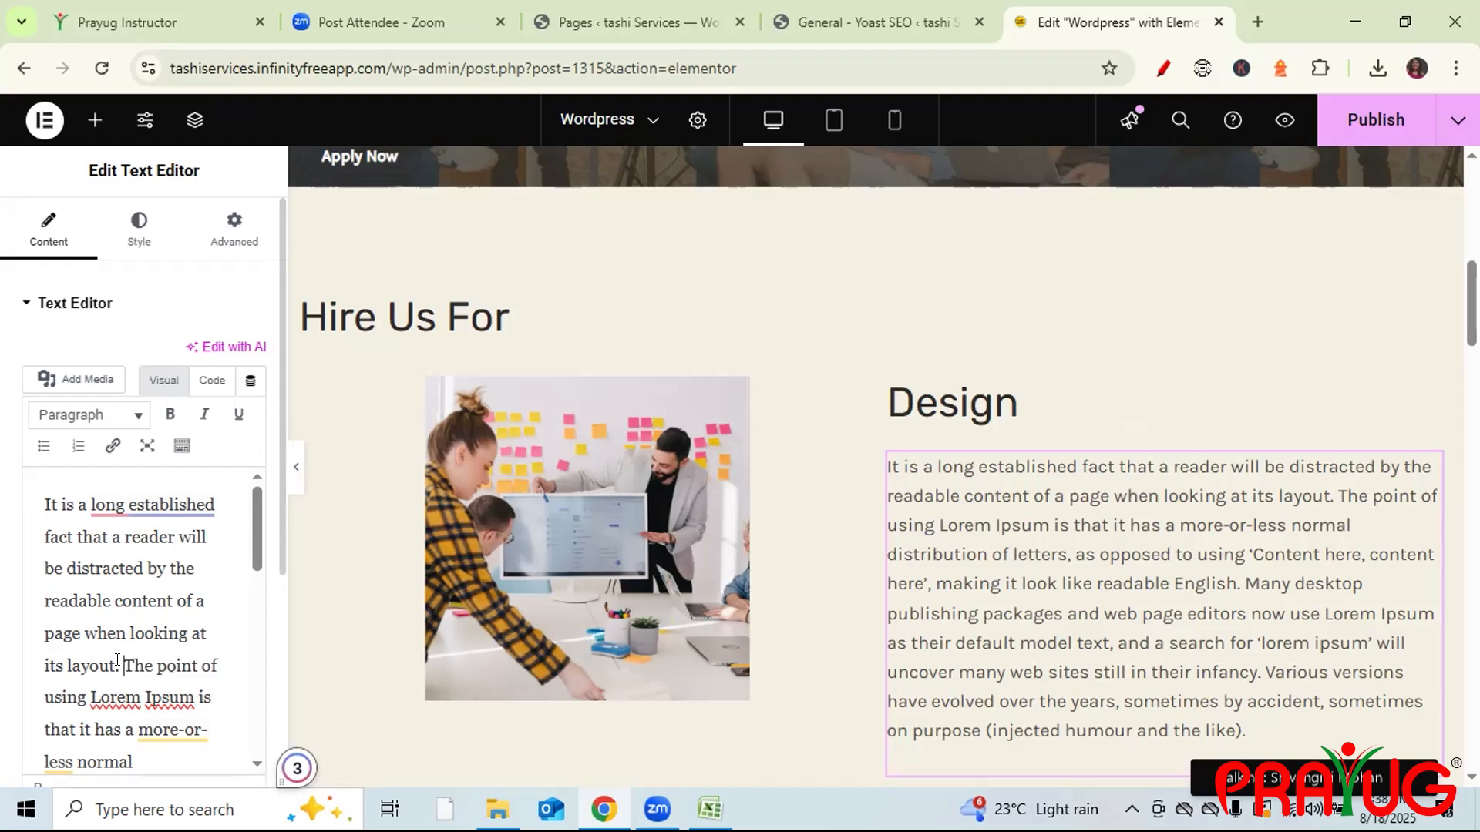
text(Search Engine Optimization)
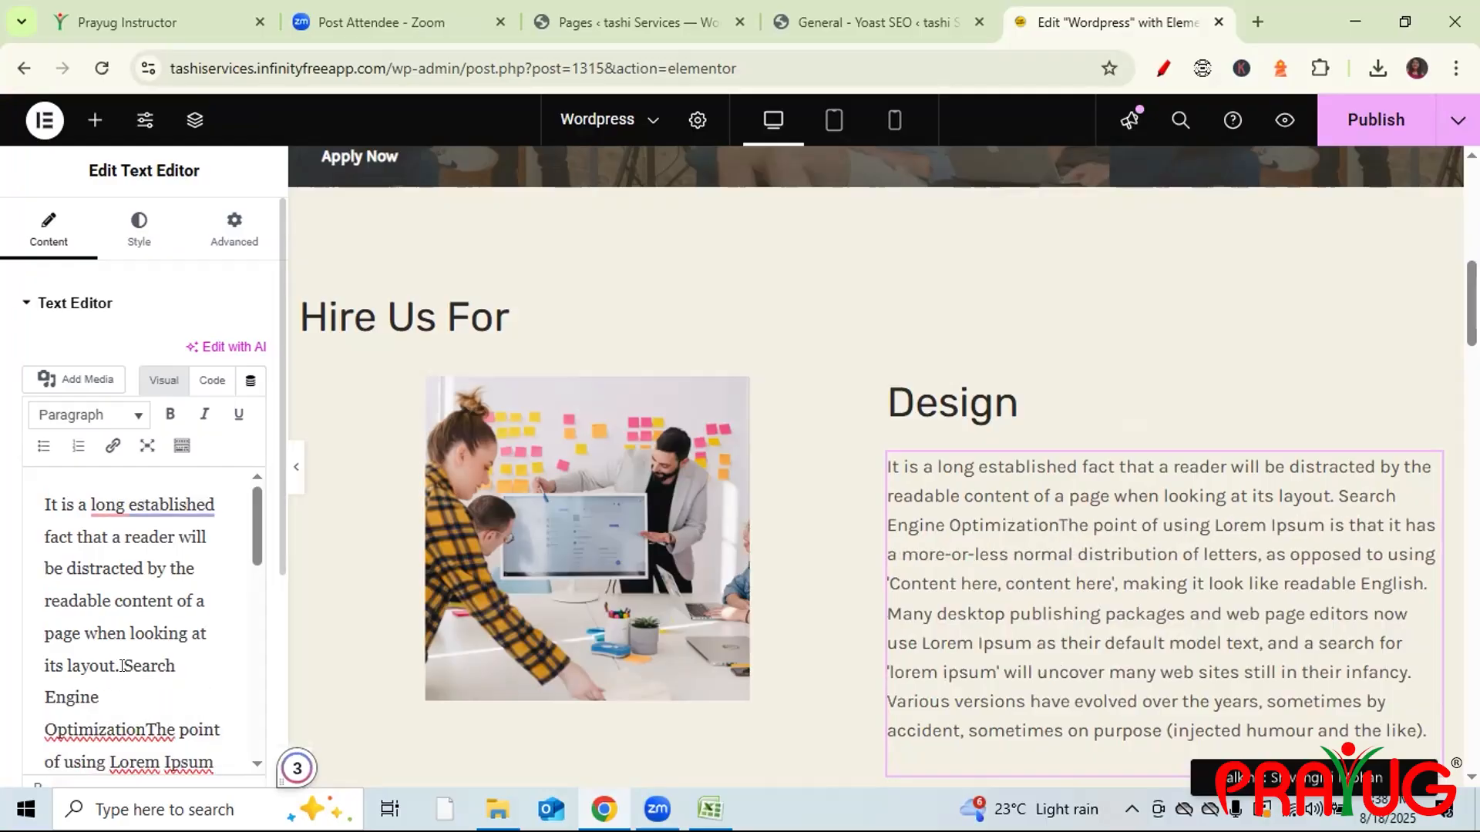
drag(124, 667, 137, 724)
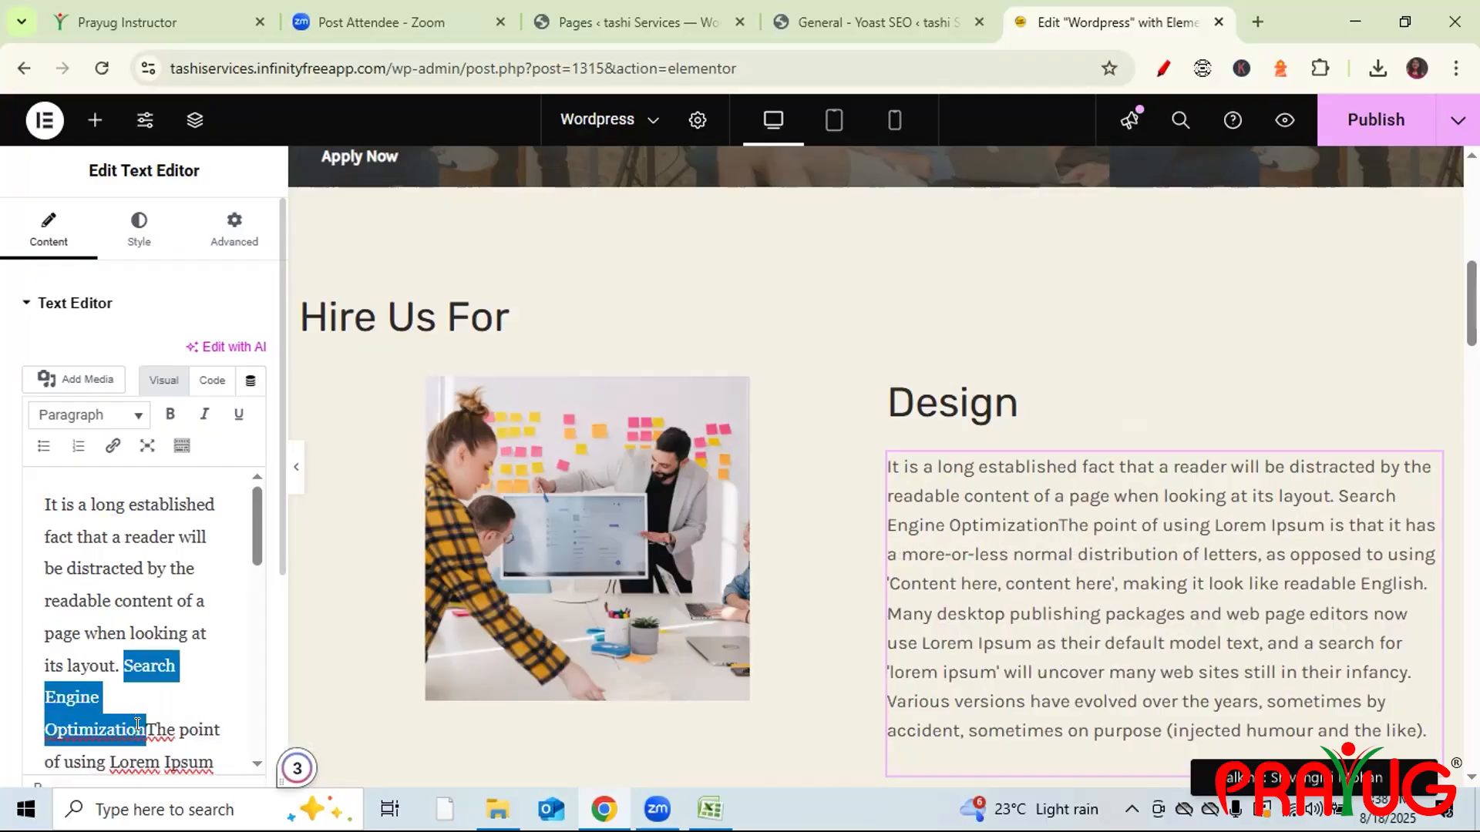
click(111, 447)
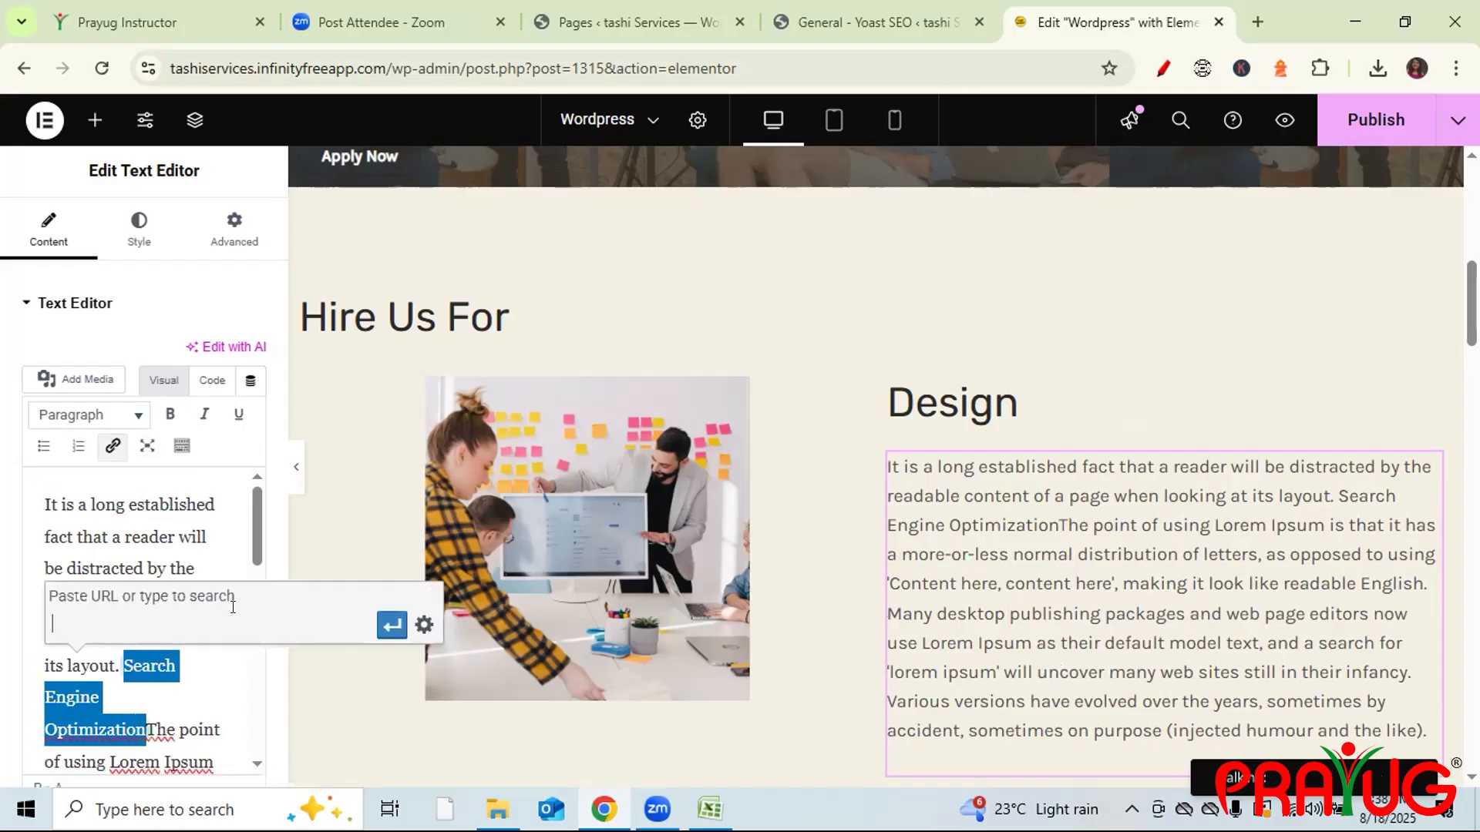
key(ctrl+v)
click(391, 625)
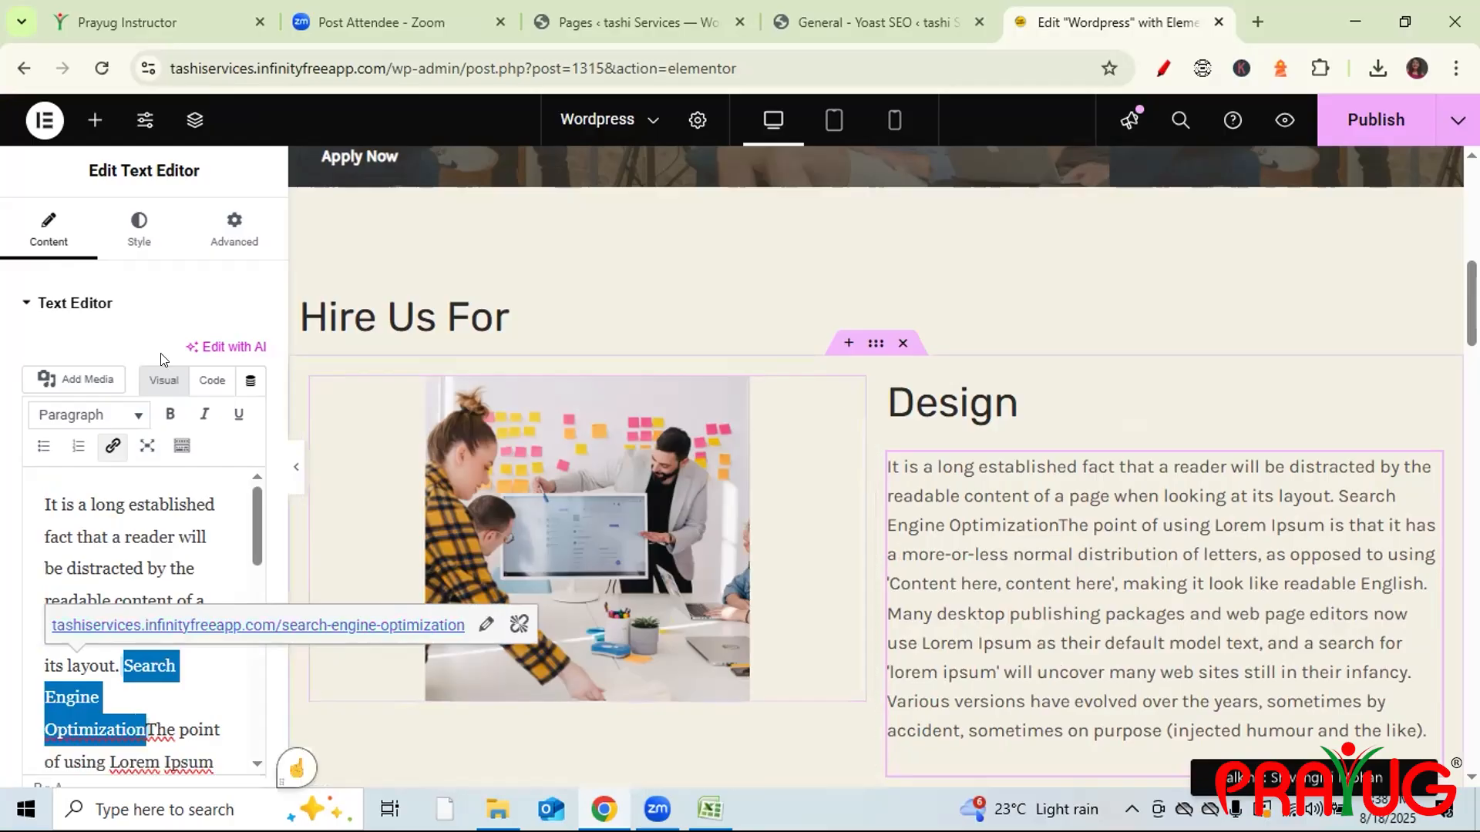
- Set the link color of the paragraph under the Design heading to black, #000000
click(235, 231)
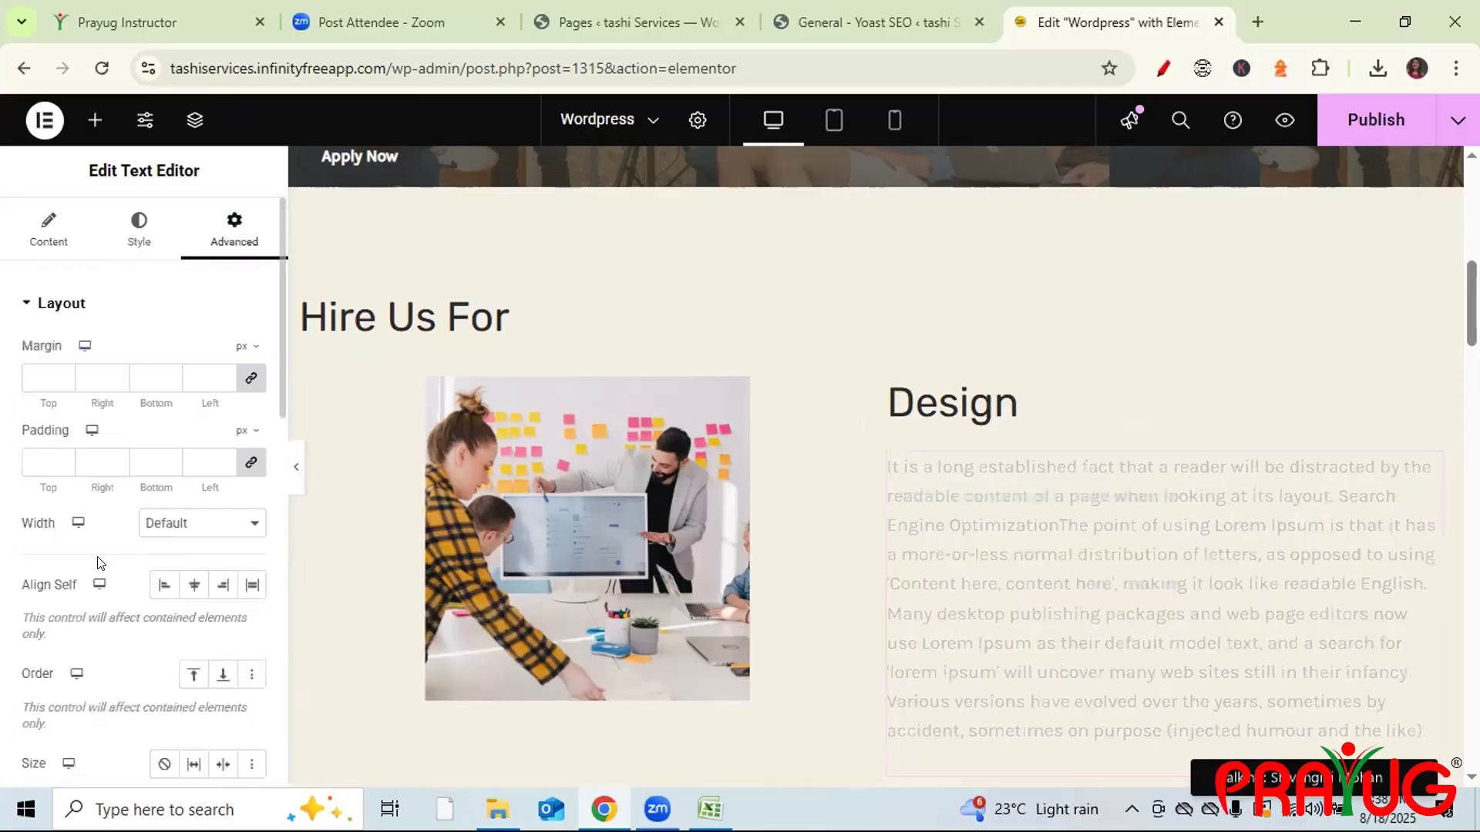
click(139, 231)
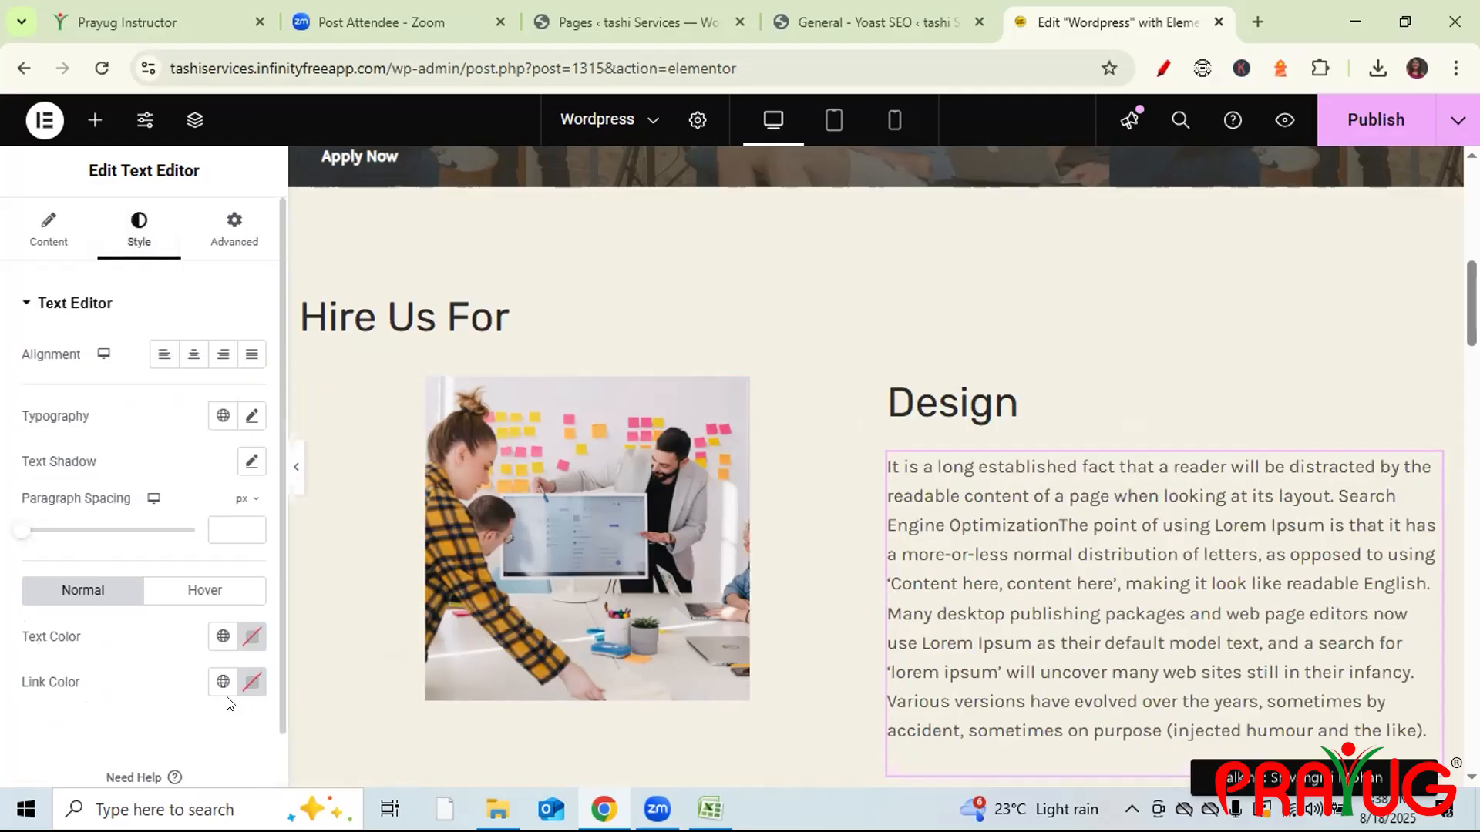
click(251, 682)
drag(242, 556, 108, 576)
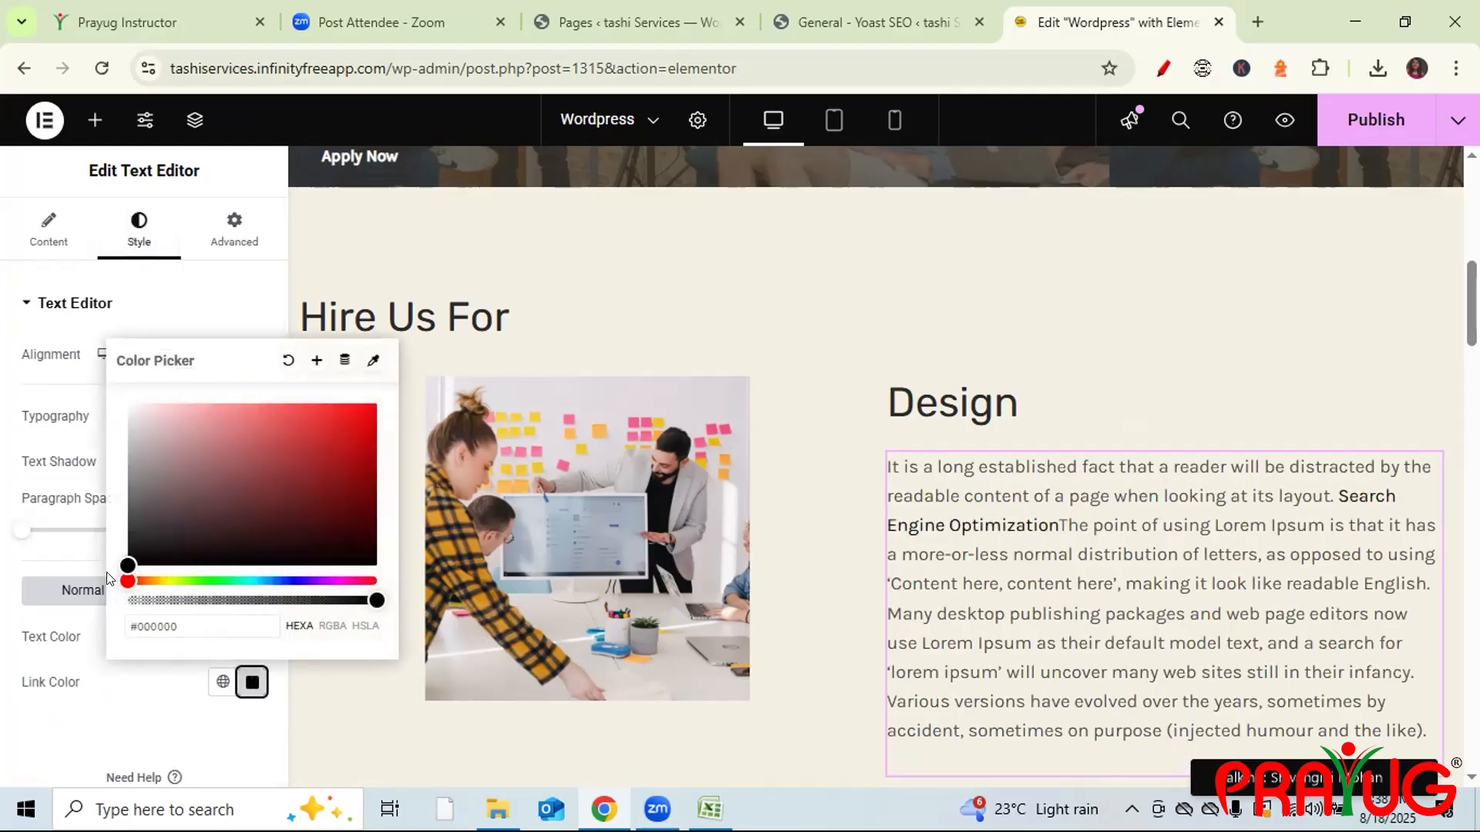
- Make the linked "Search Engine Optimization" text in the Design paragraph bold, underlined and italic
click(48, 231)
click(236, 554)
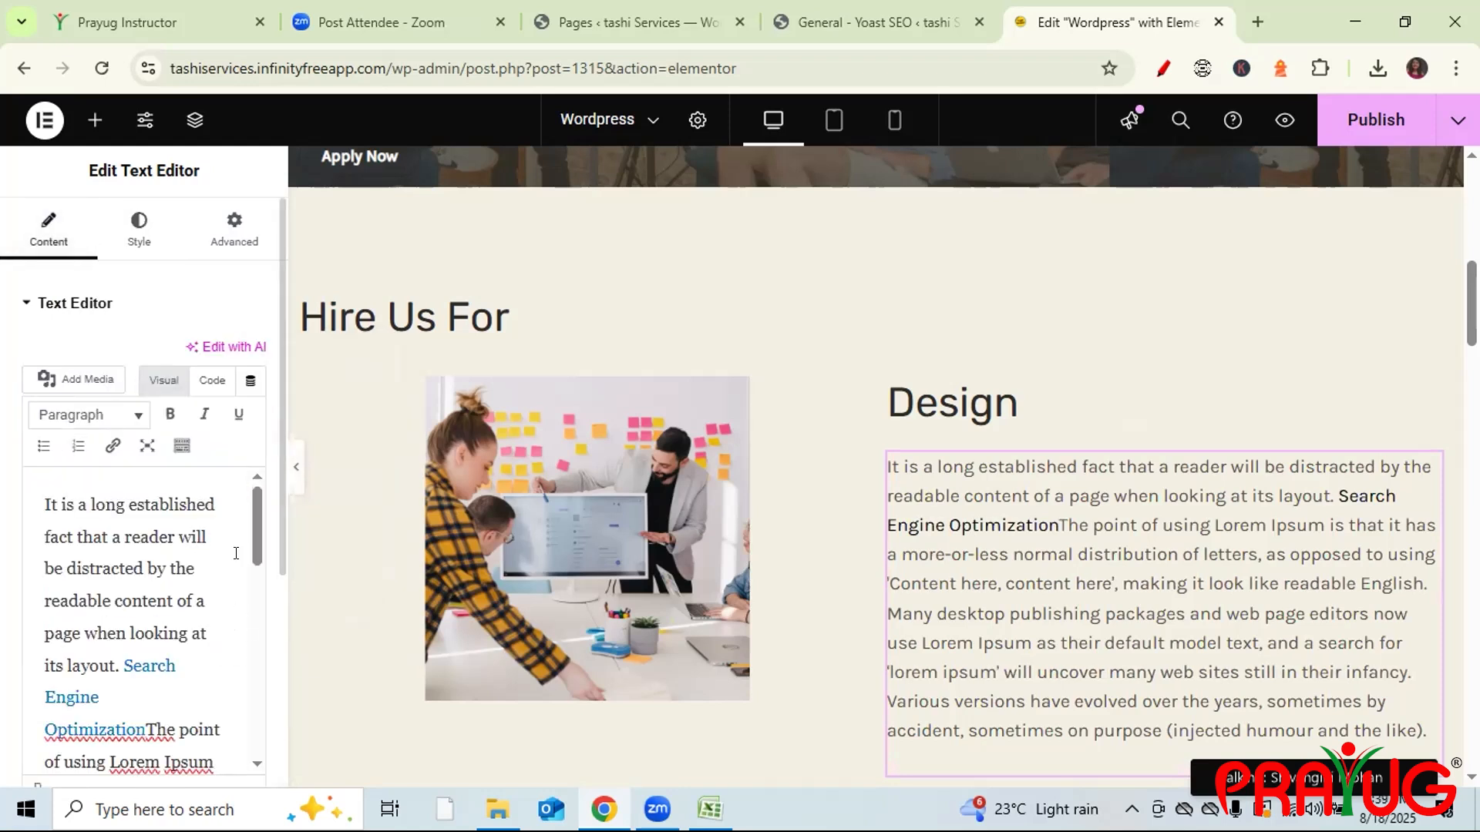
click(121, 665)
drag(121, 665, 128, 724)
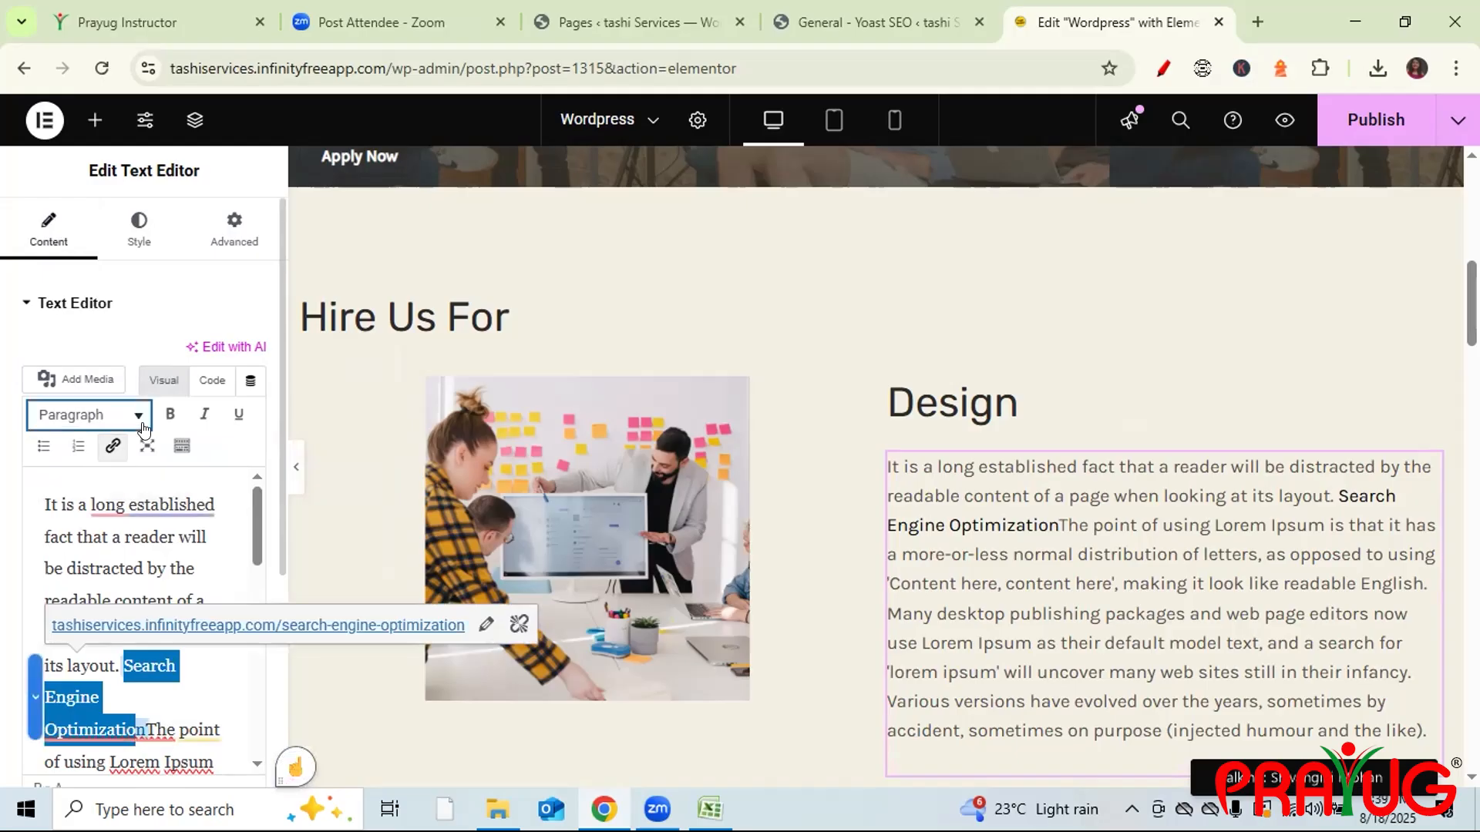
click(175, 419)
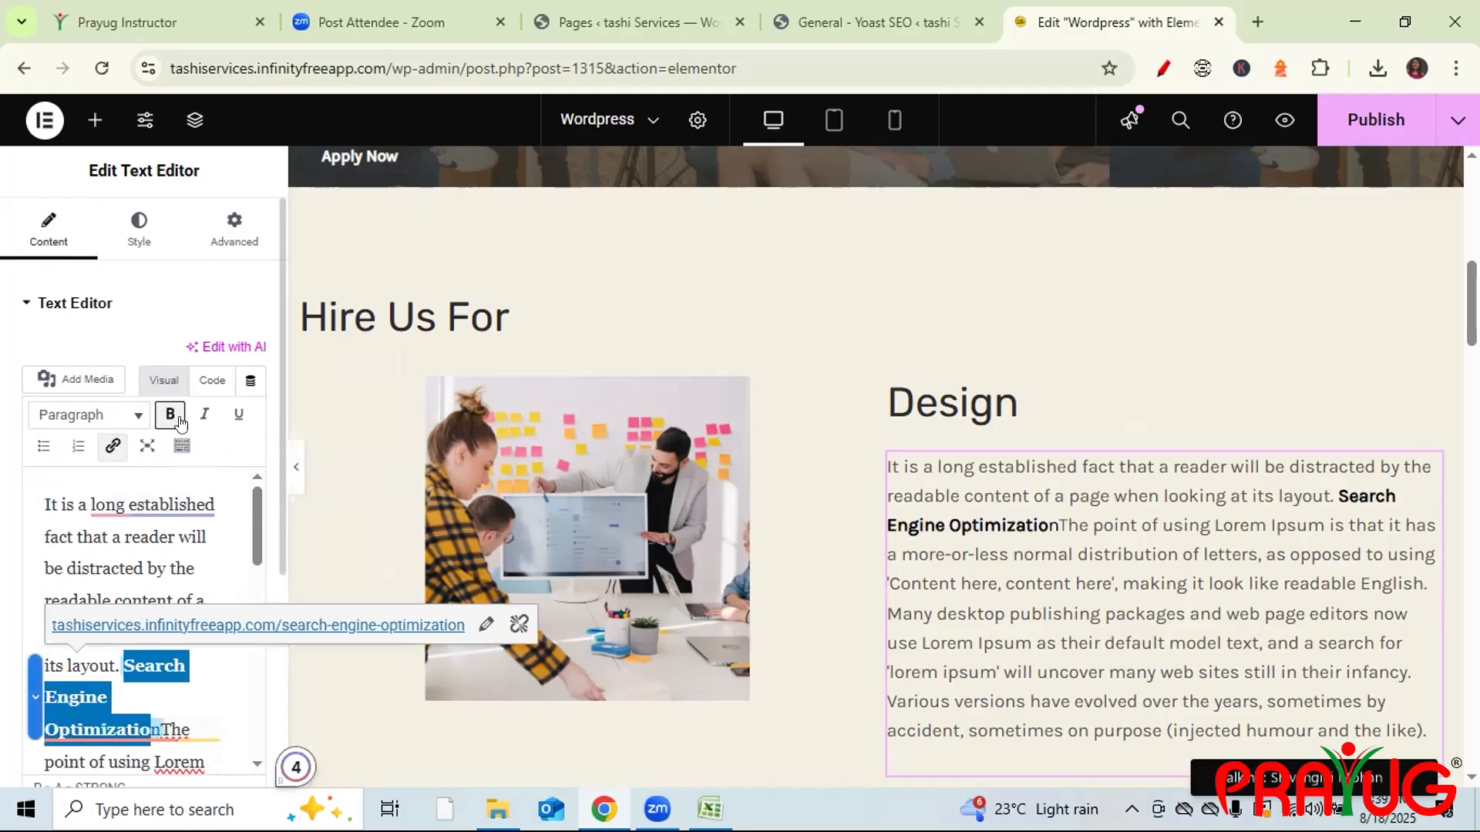
click(235, 416)
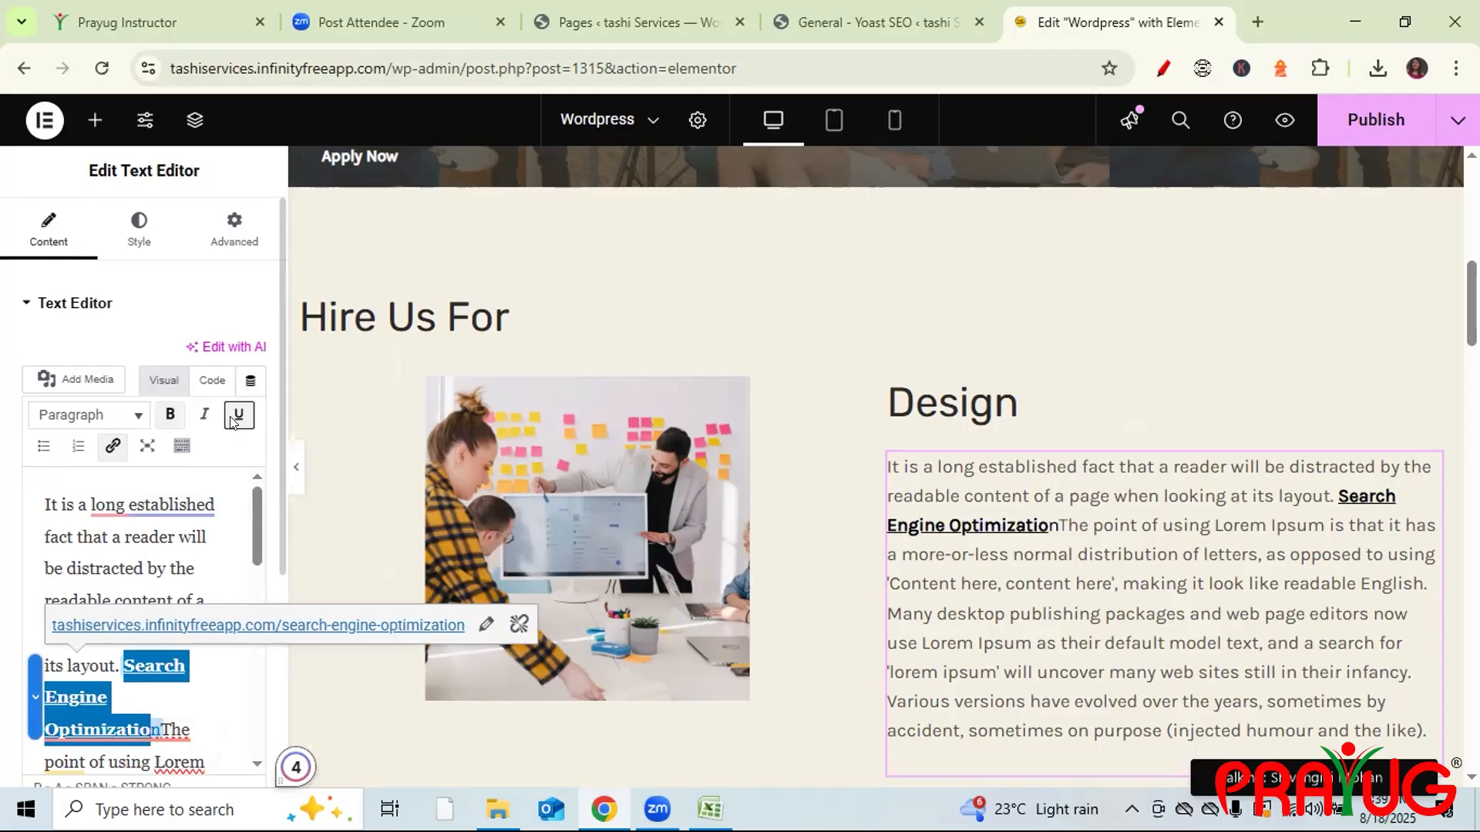
click(200, 415)
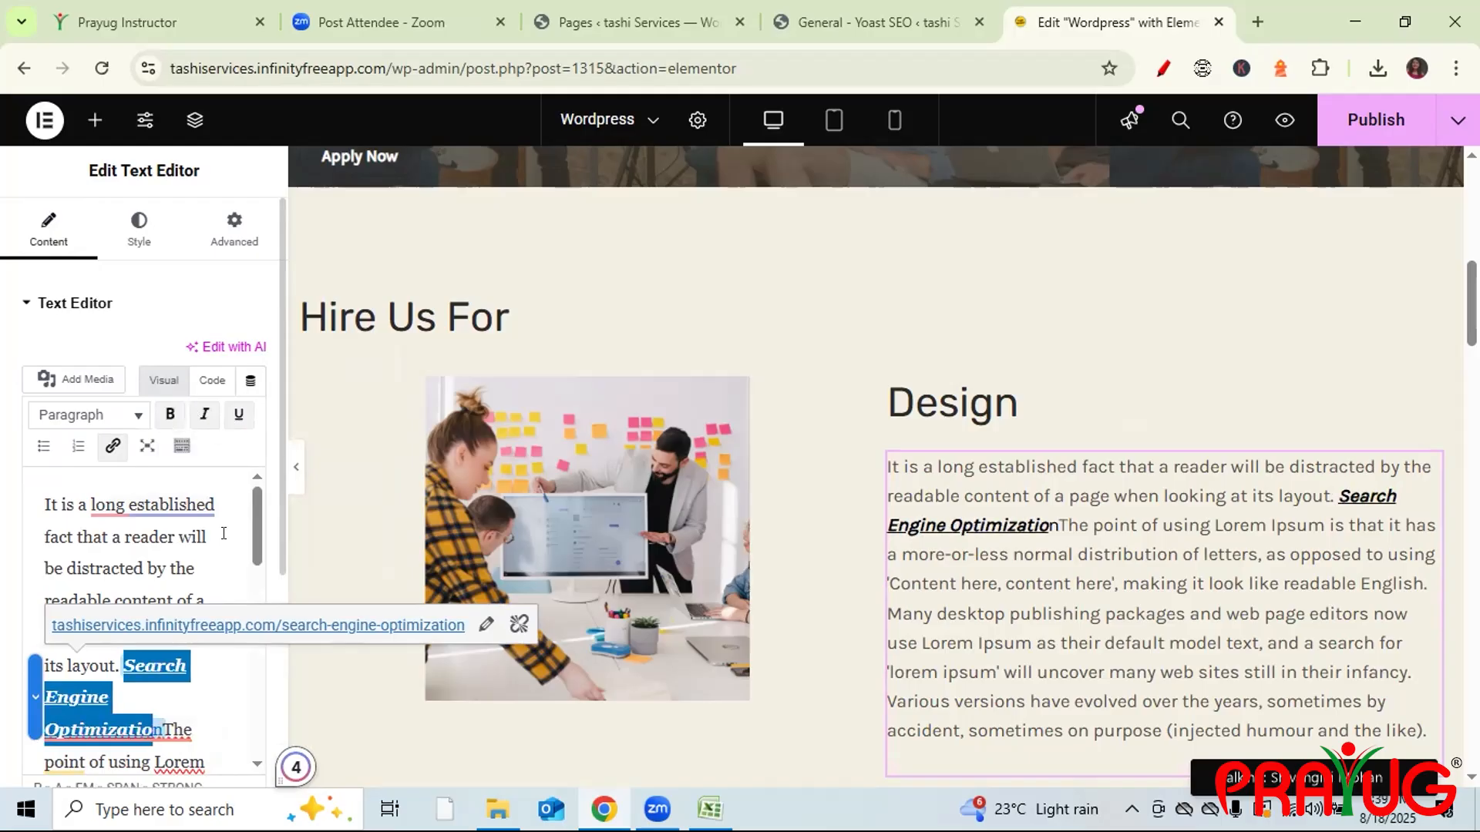
- Add a space between the "Search Engine Optimization" link and "The point", and check the link's target address
click(224, 302)
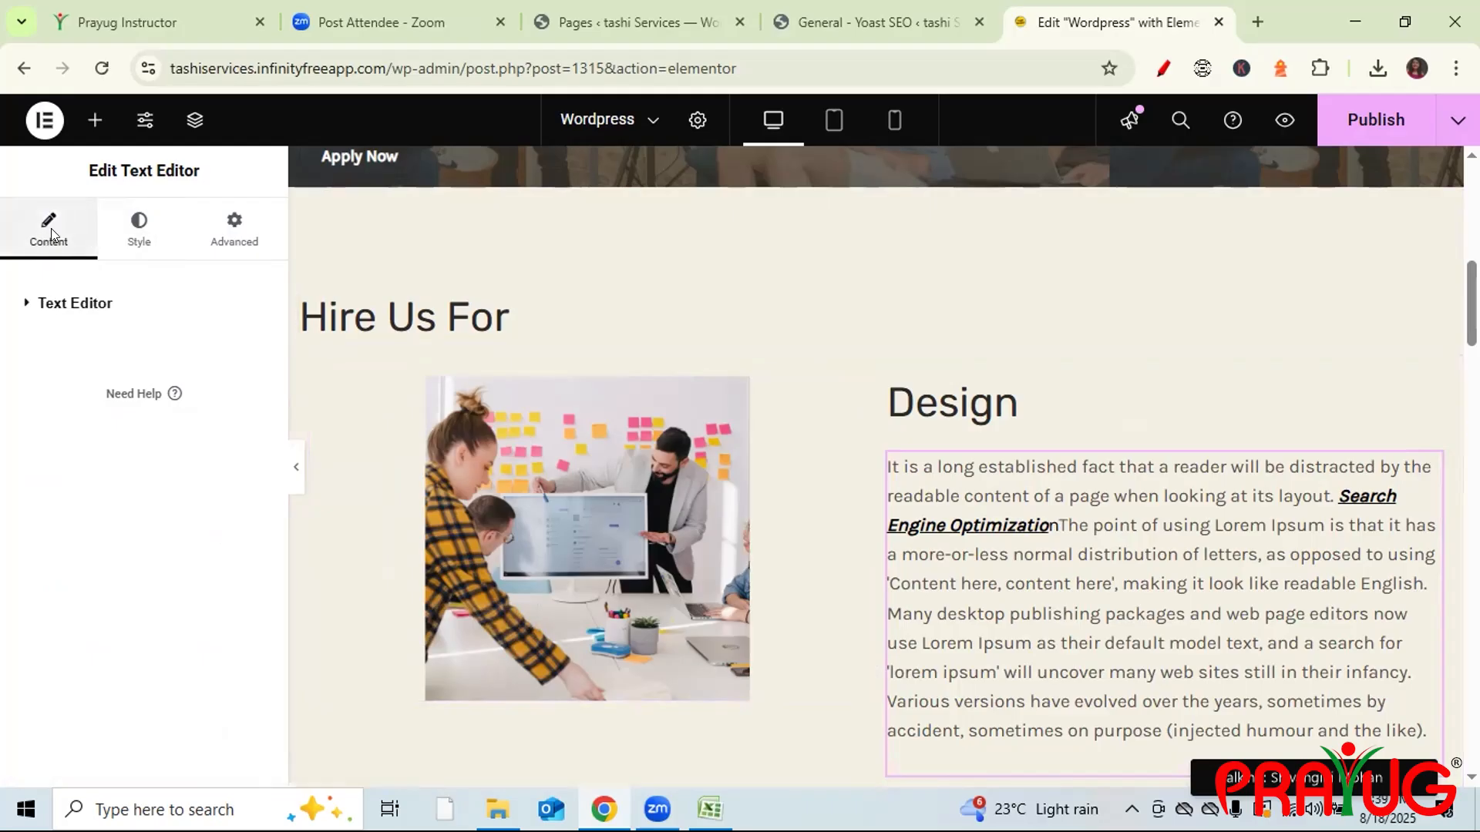
click(67, 316)
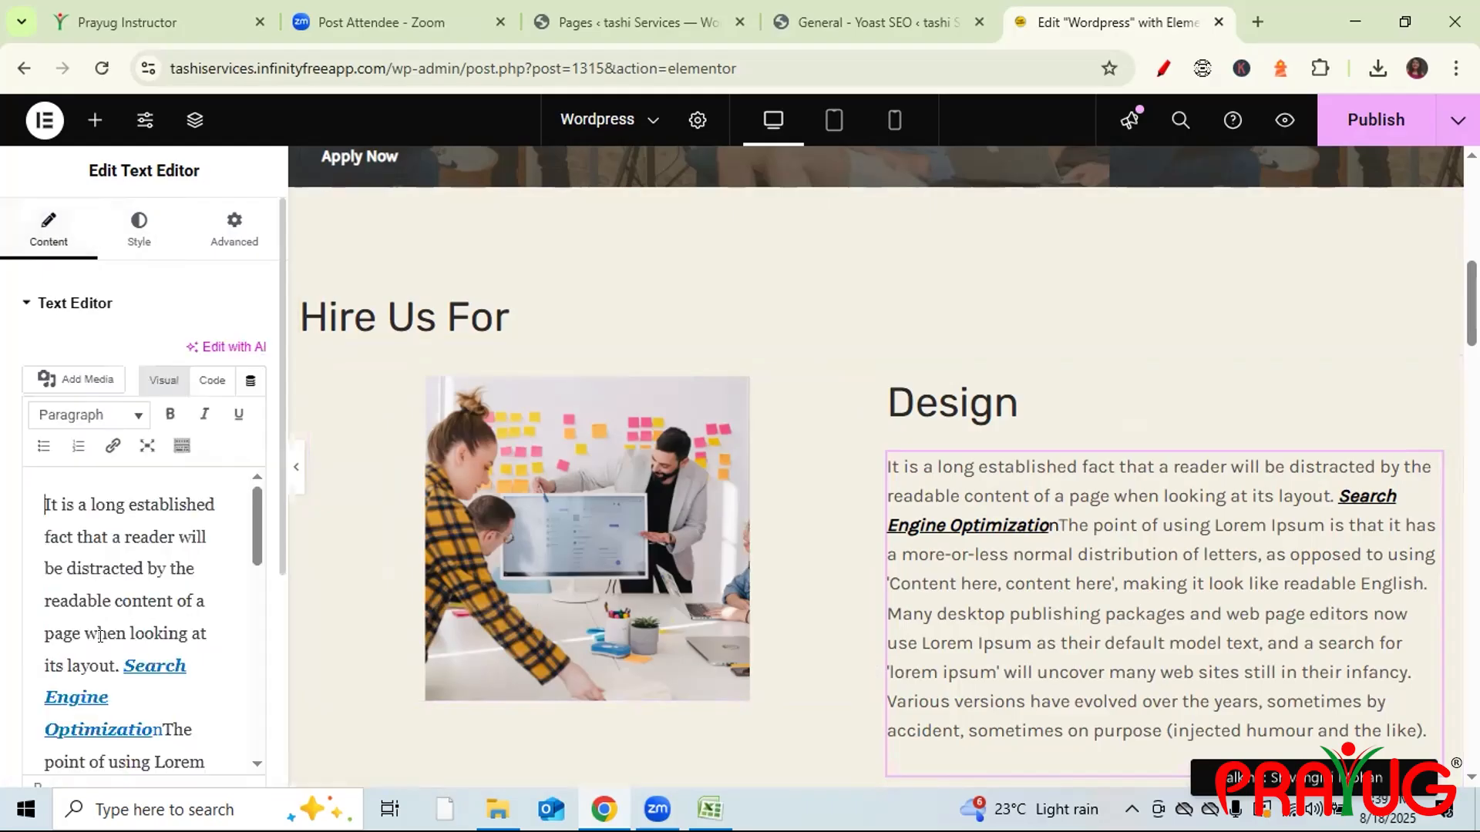
click(156, 726)
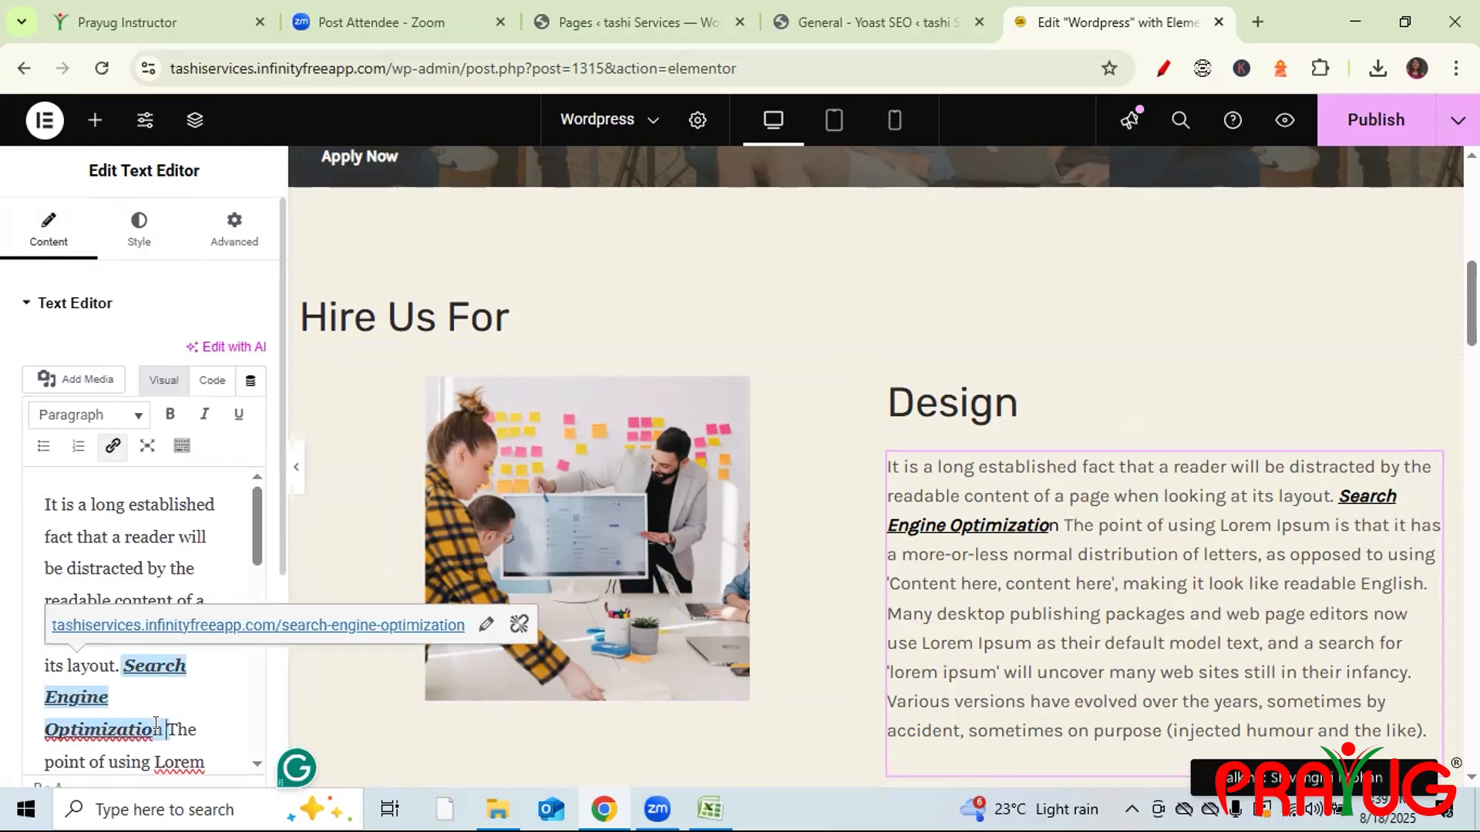
drag(160, 729, 117, 651)
click(112, 446)
click(391, 626)
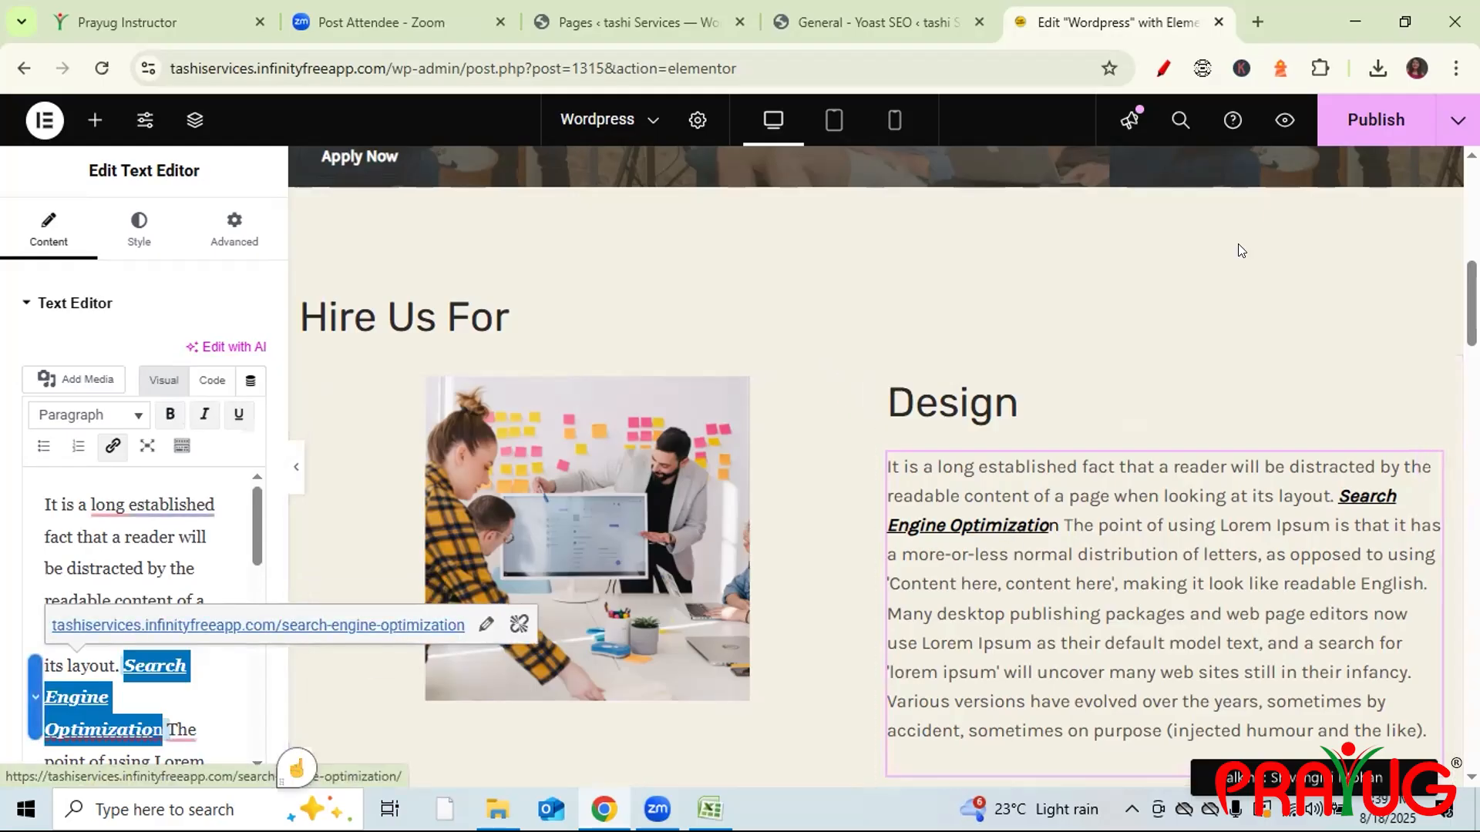
- Review the Yoast SEO analysis problems for the WordPress Courses keyphrase and publish the page
click(697, 121)
click(111, 225)
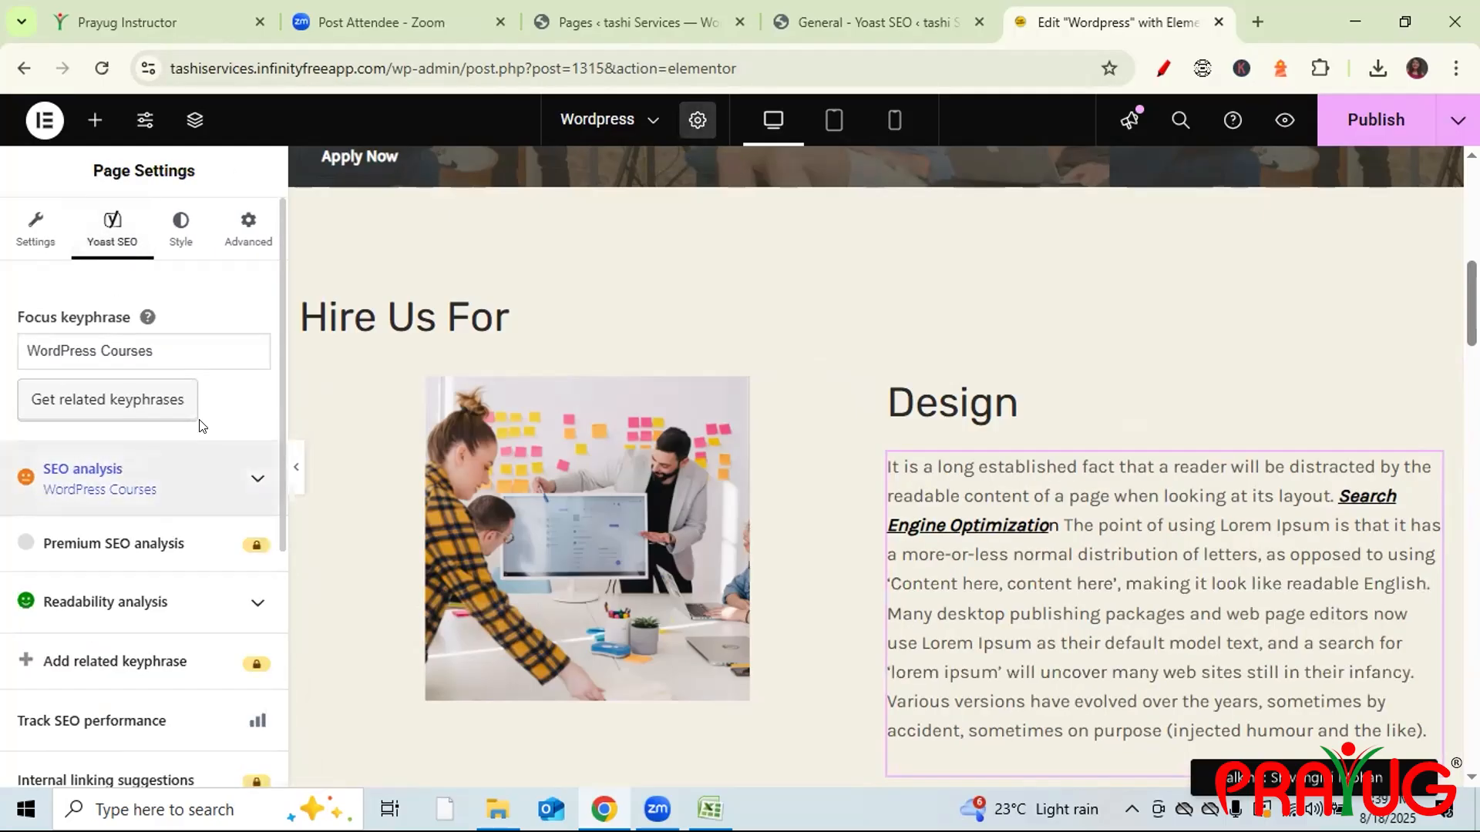
click(254, 472)
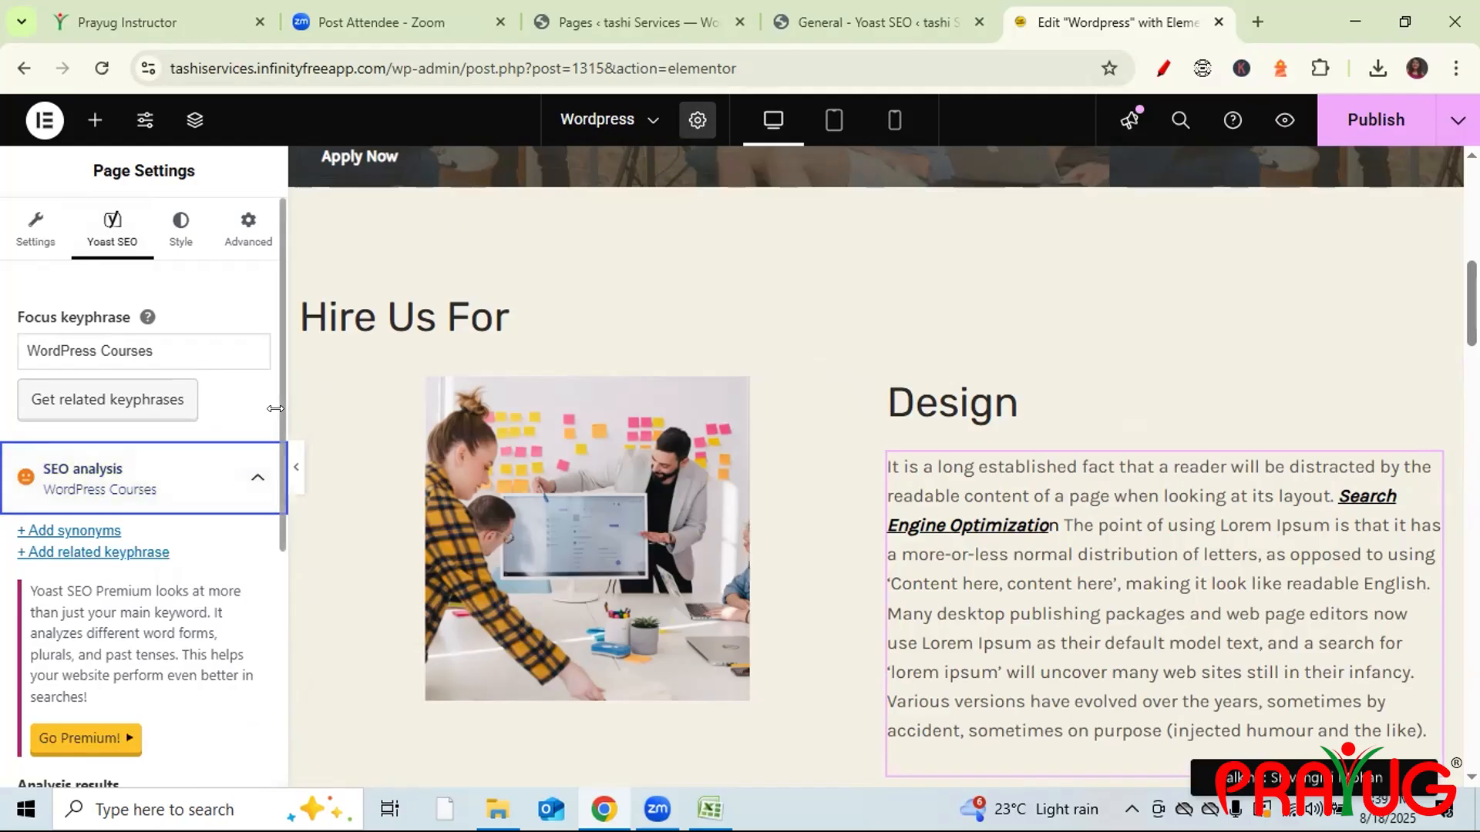
scroll(280, 415, down, 3)
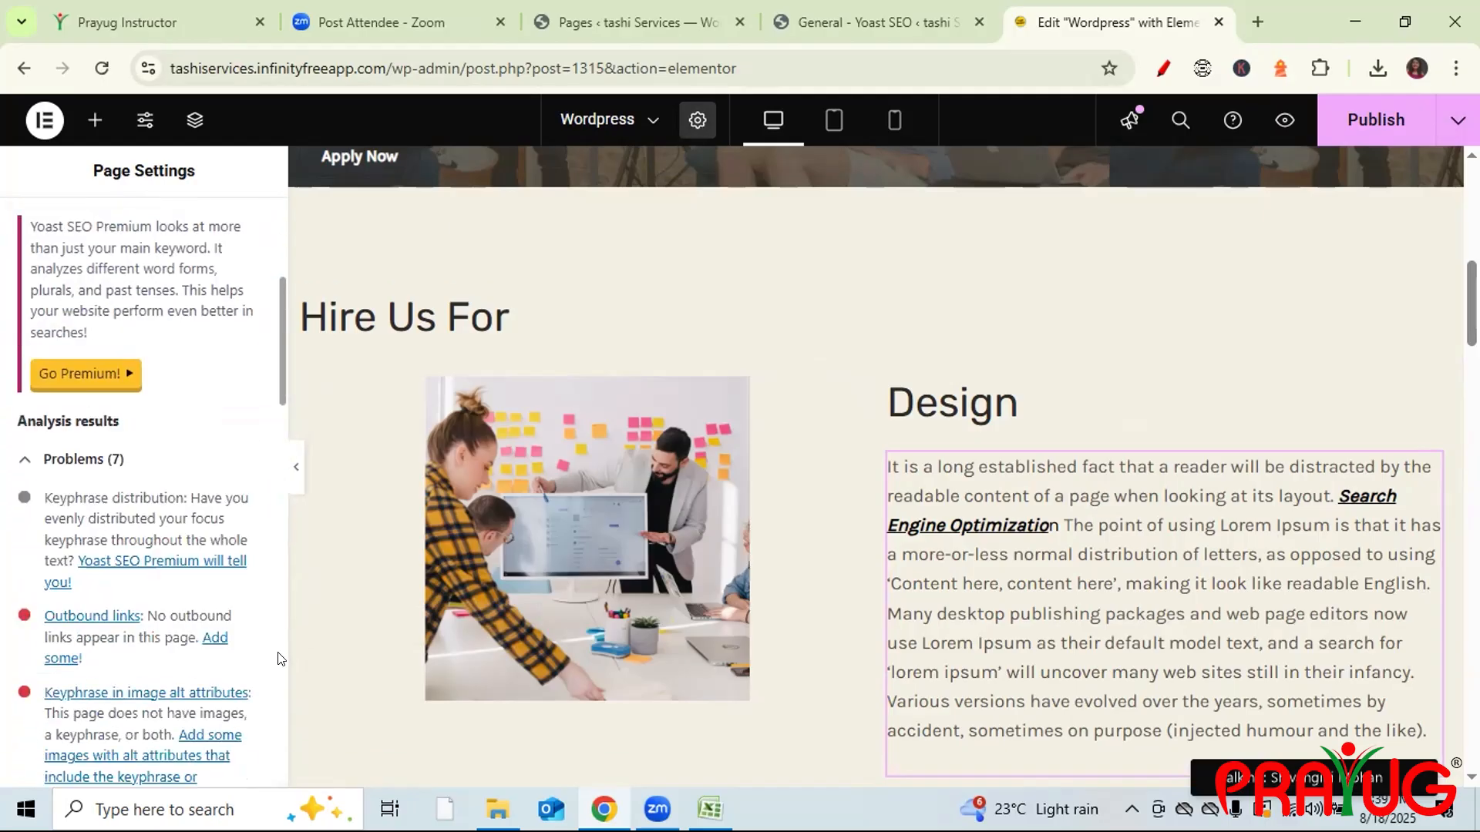
scroll(144, 494, down, 2)
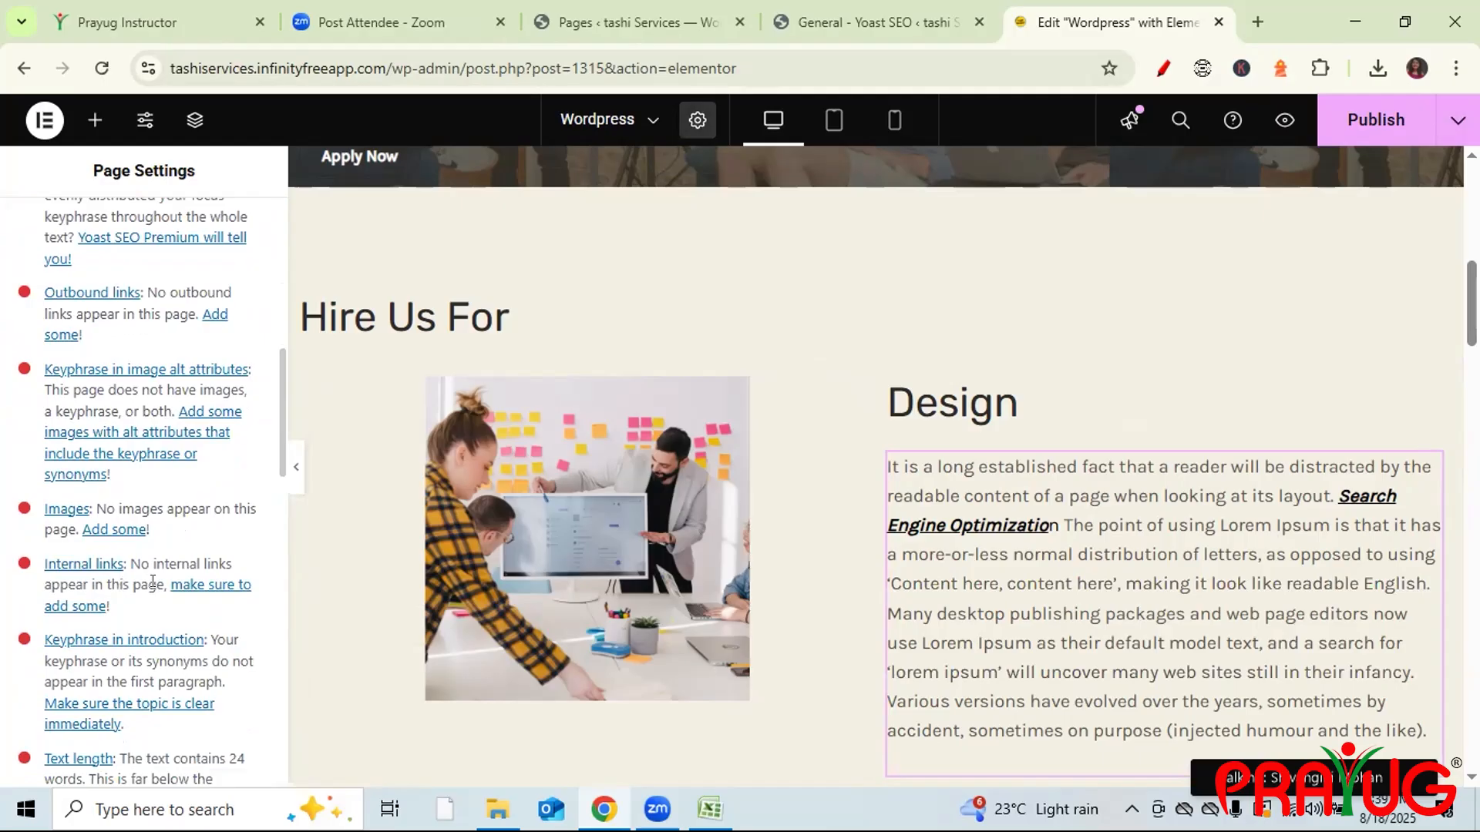
click(1378, 123)
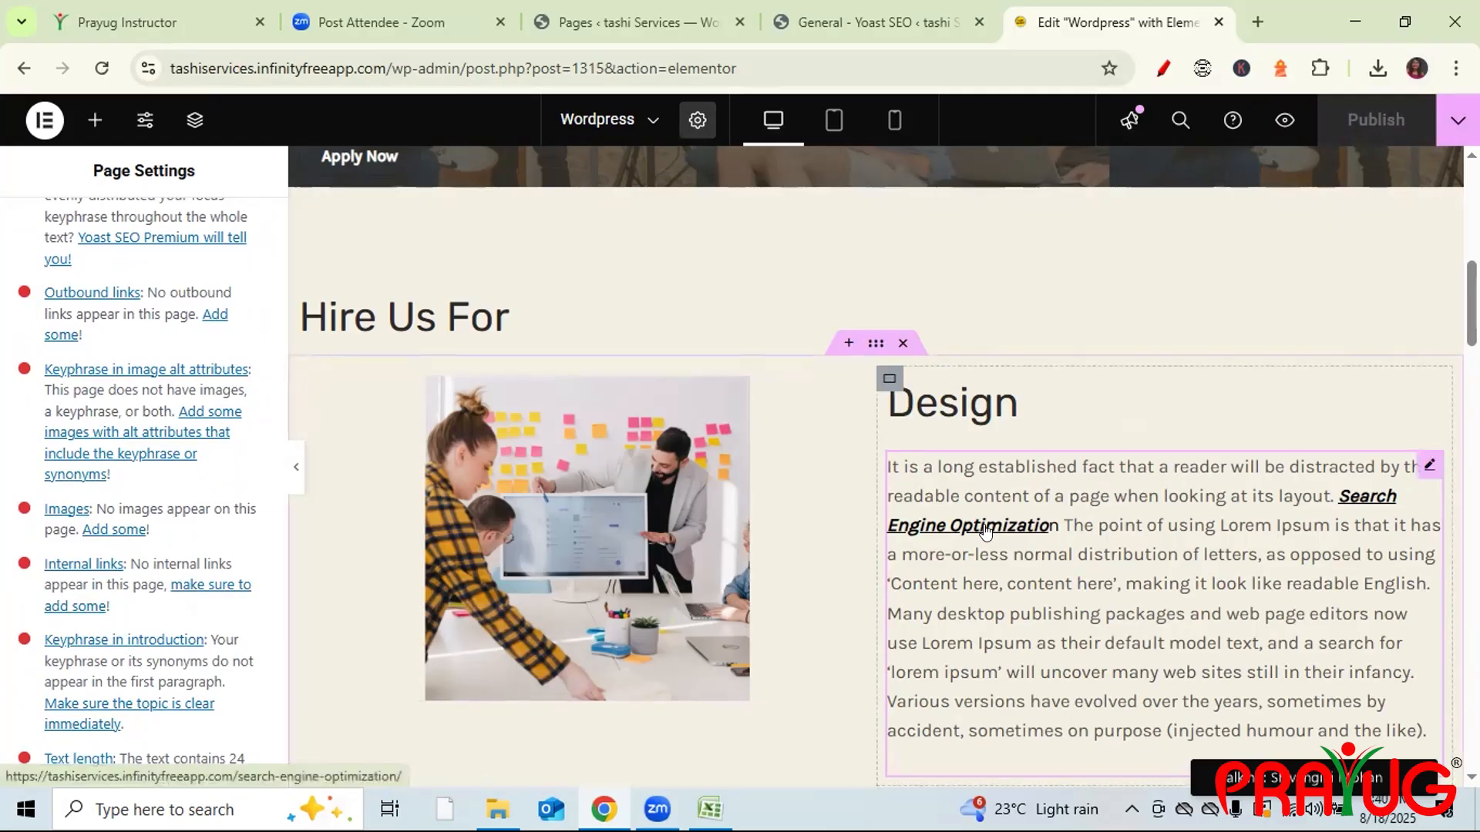
- Delete the linked "Search Engine Optimization" text after "its layout." in the Design paragraph
click(1033, 612)
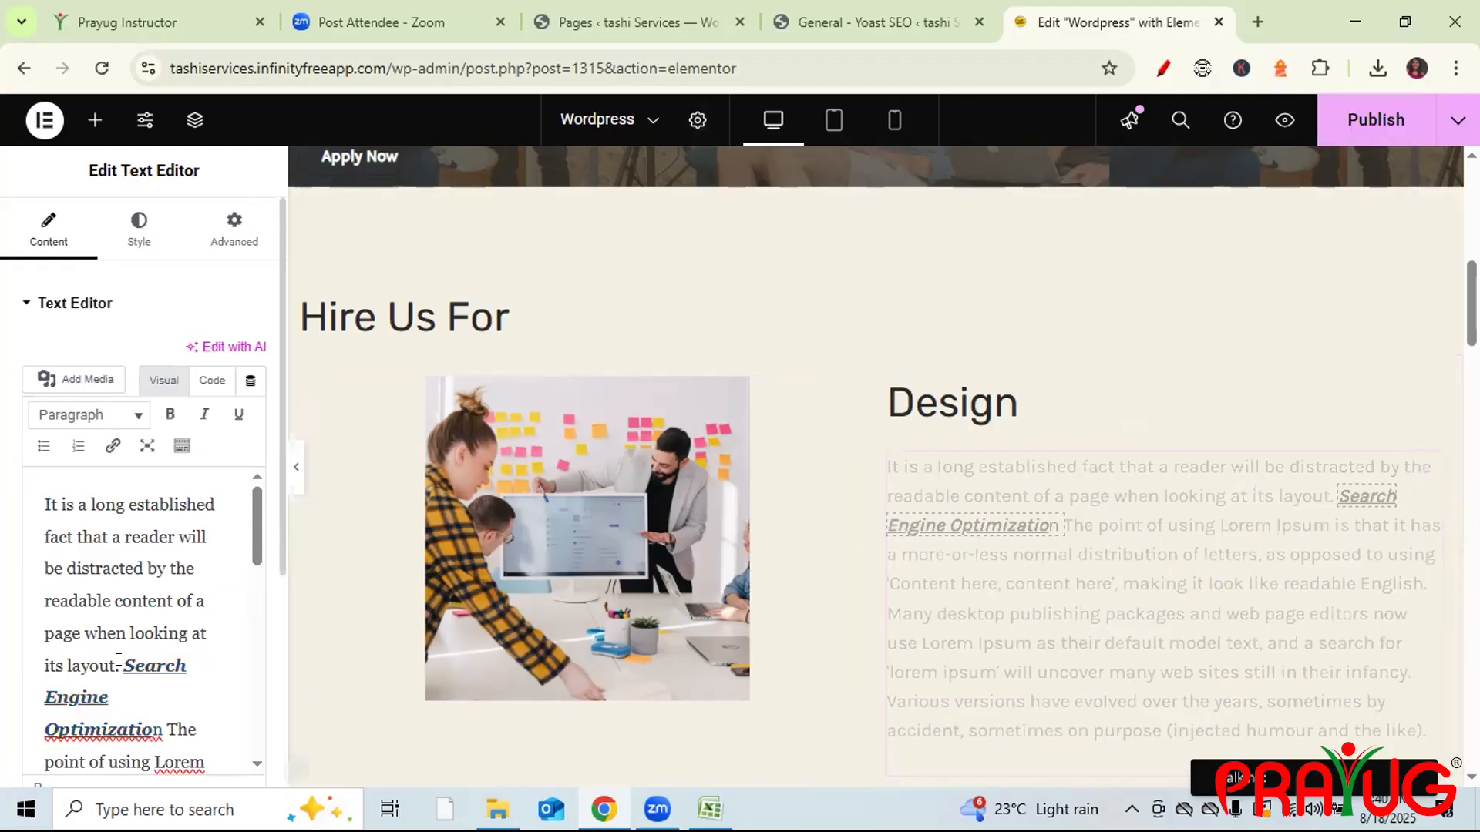
drag(124, 666, 163, 726)
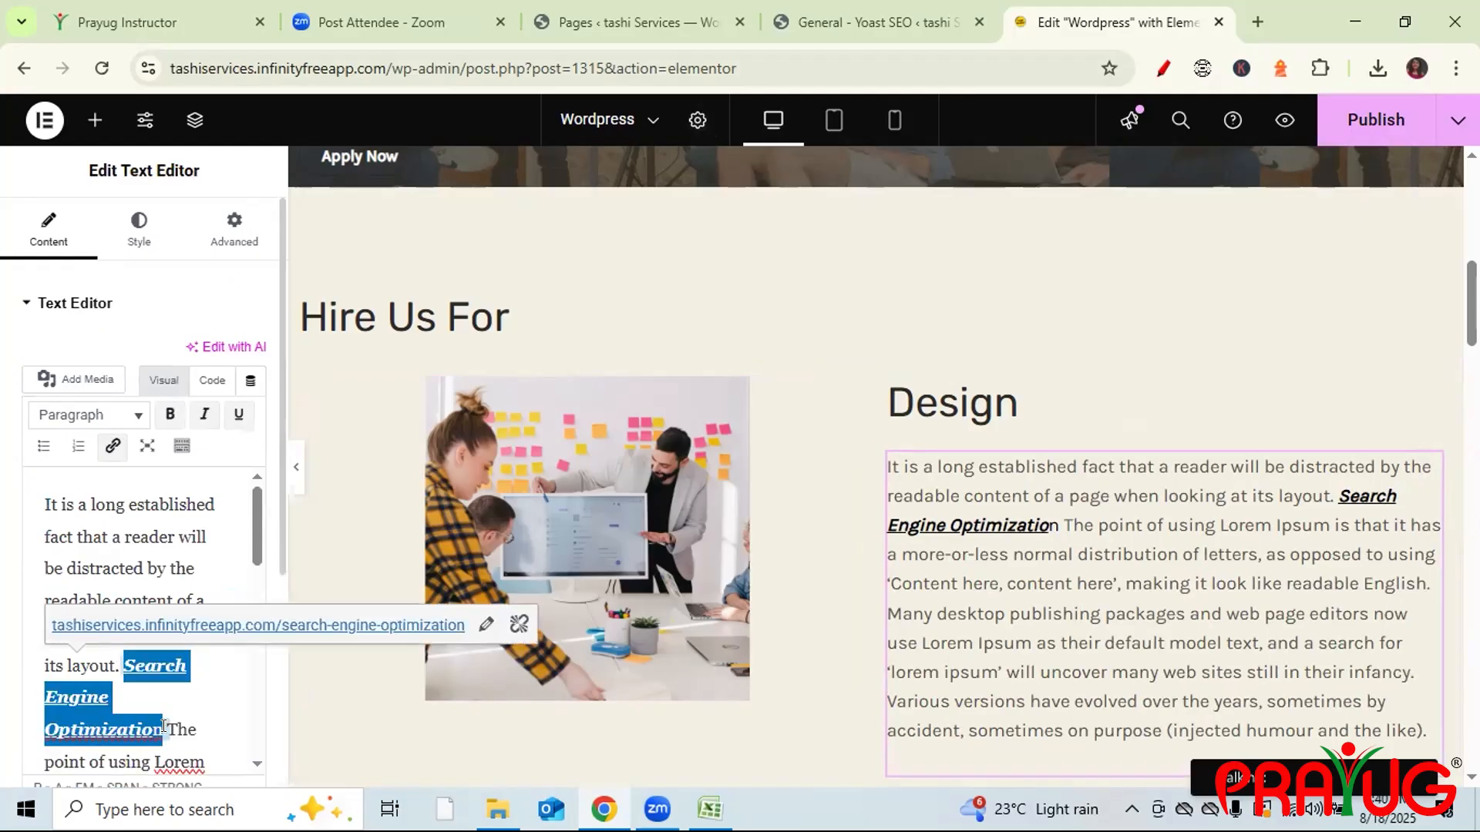
key(BackSpace)
text(S)
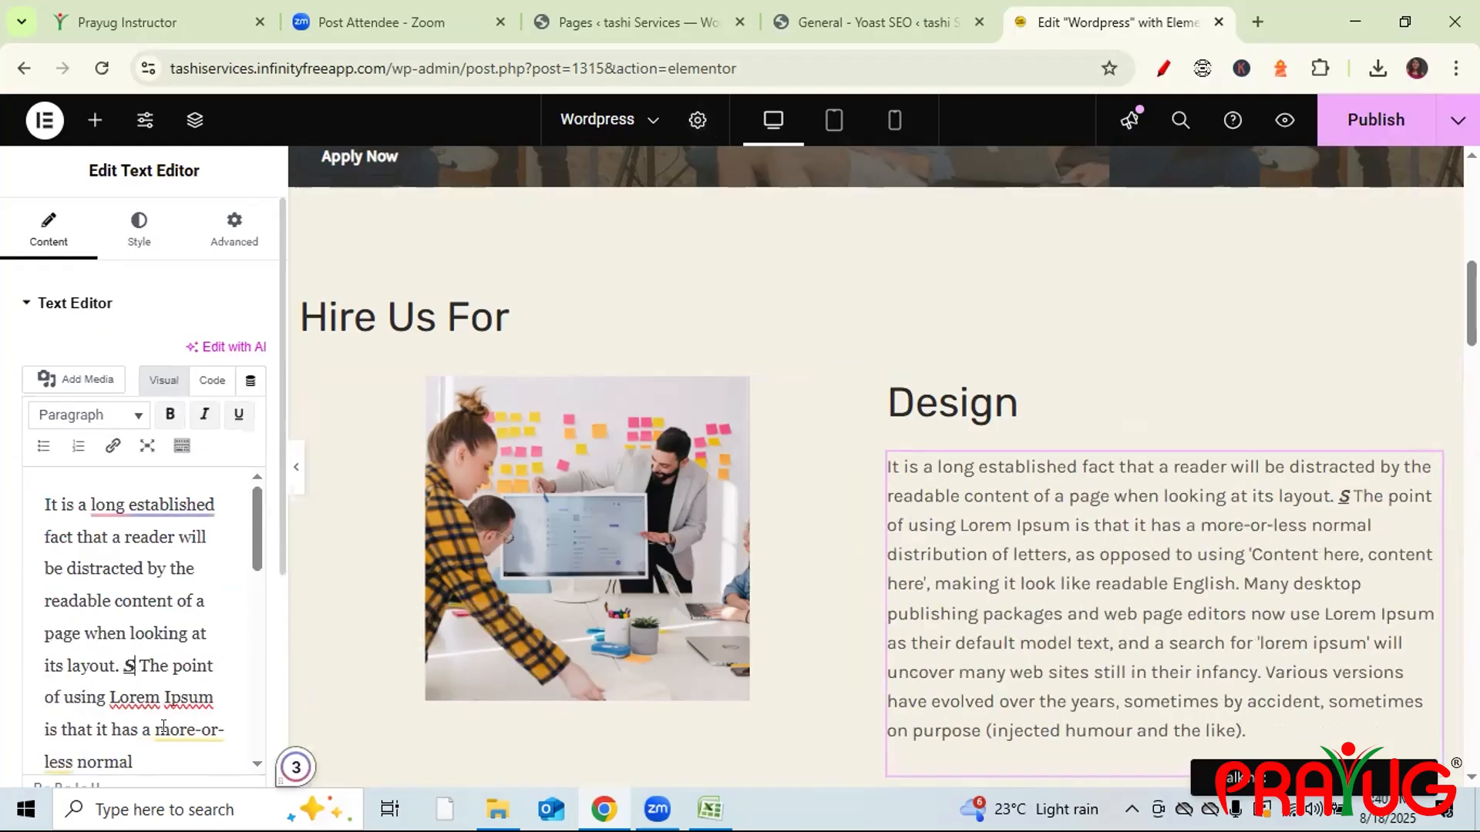
text(earc)
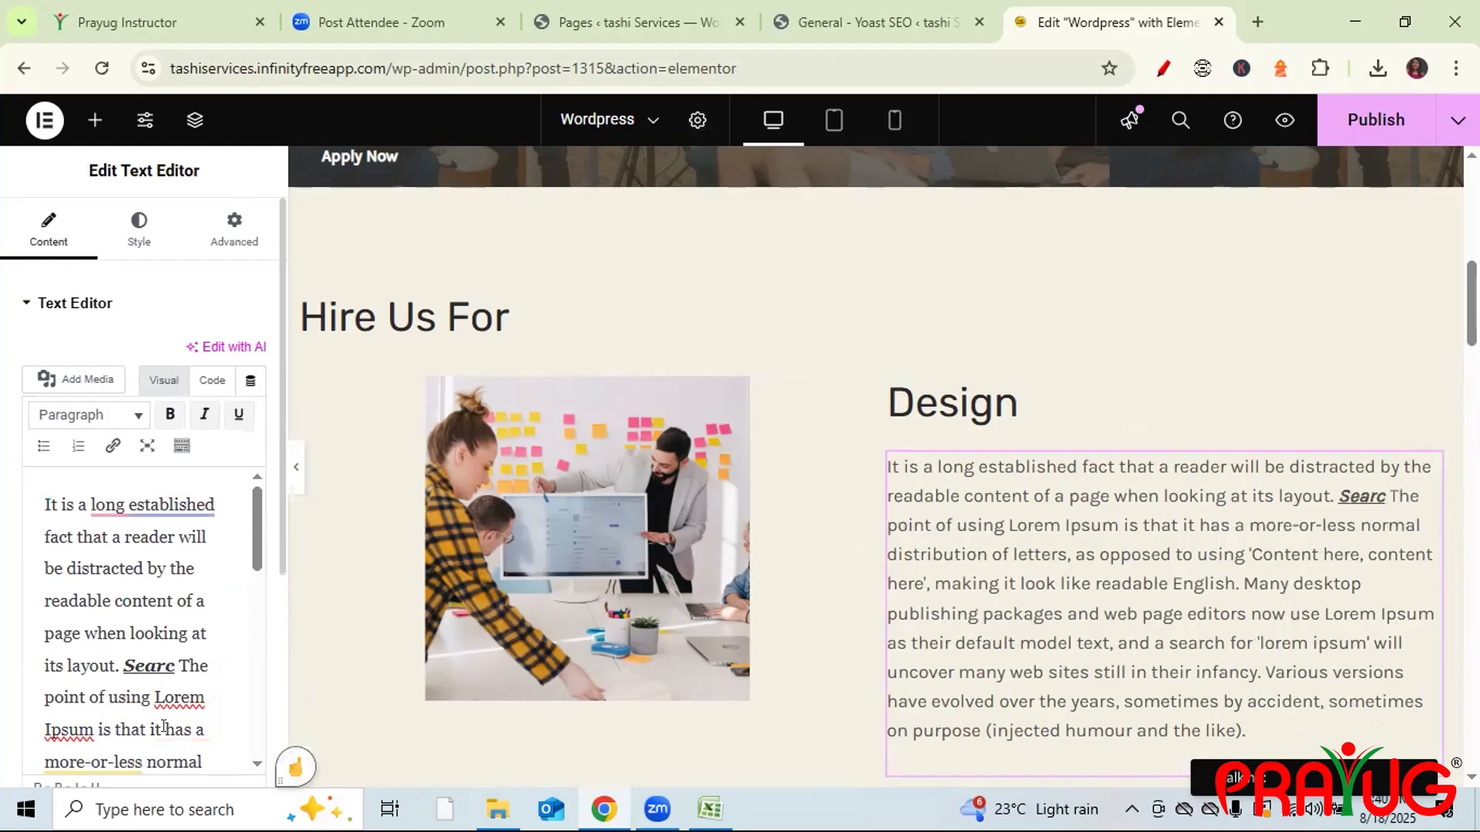
key(BackSpace)
key(BackSpace)
key(BackSpace)
key(BackSpace)
key(BackSpace)
key(BackSpace)
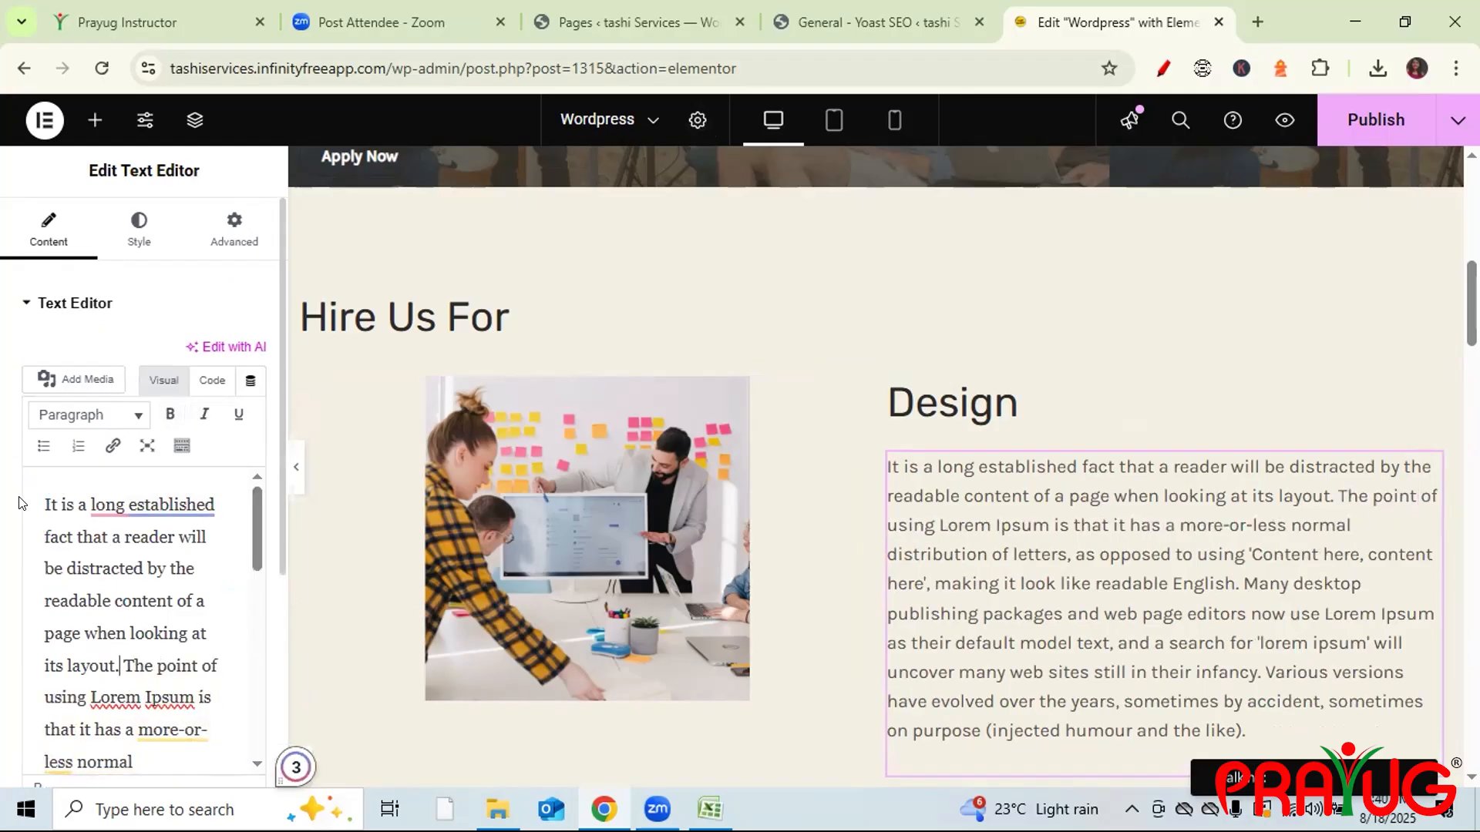
- Insert "Search Engine Optimization" at the very beginning of the Design paragraph, followed by a space
text(S)
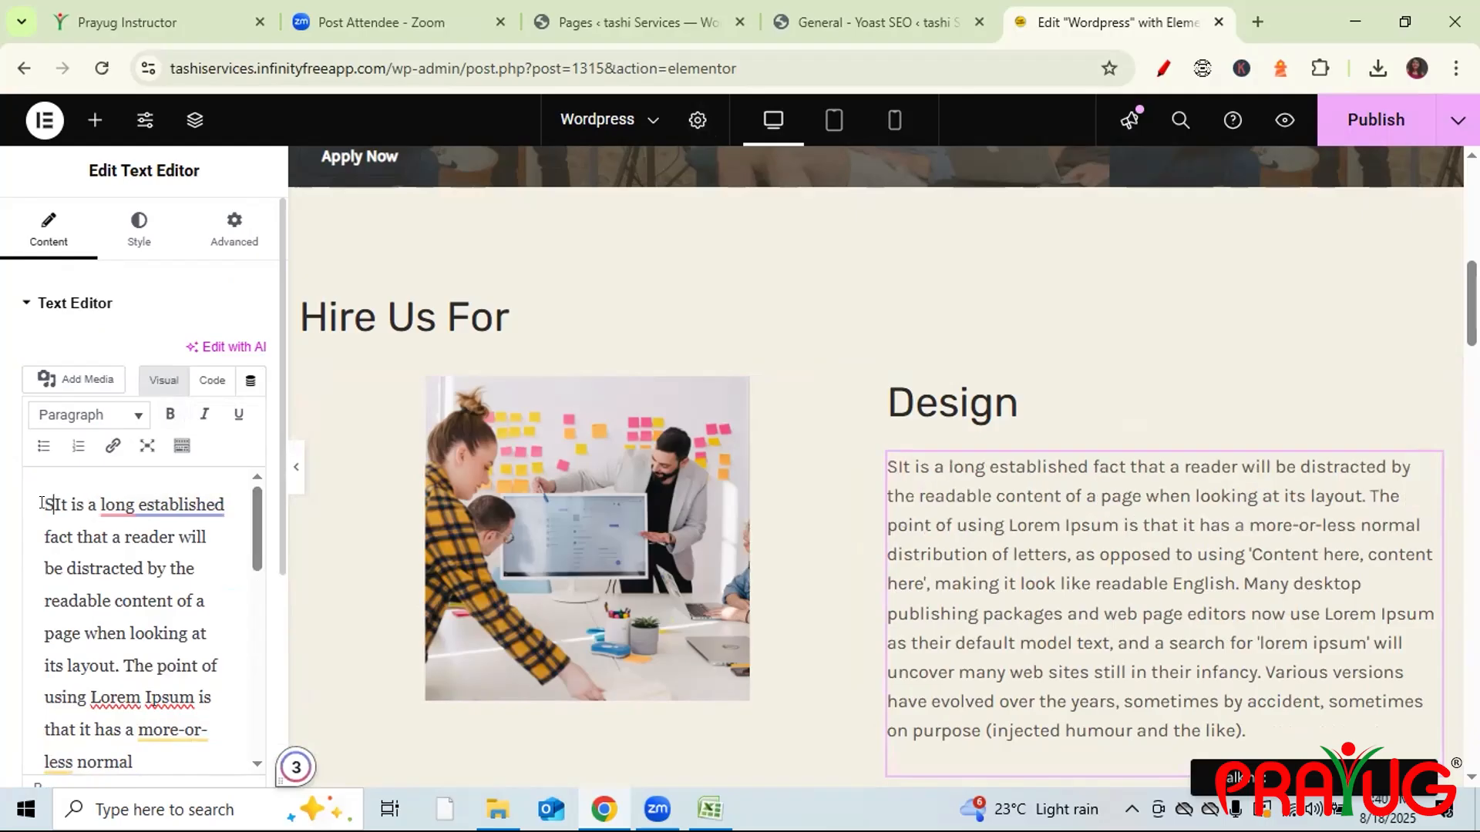
text(earch)
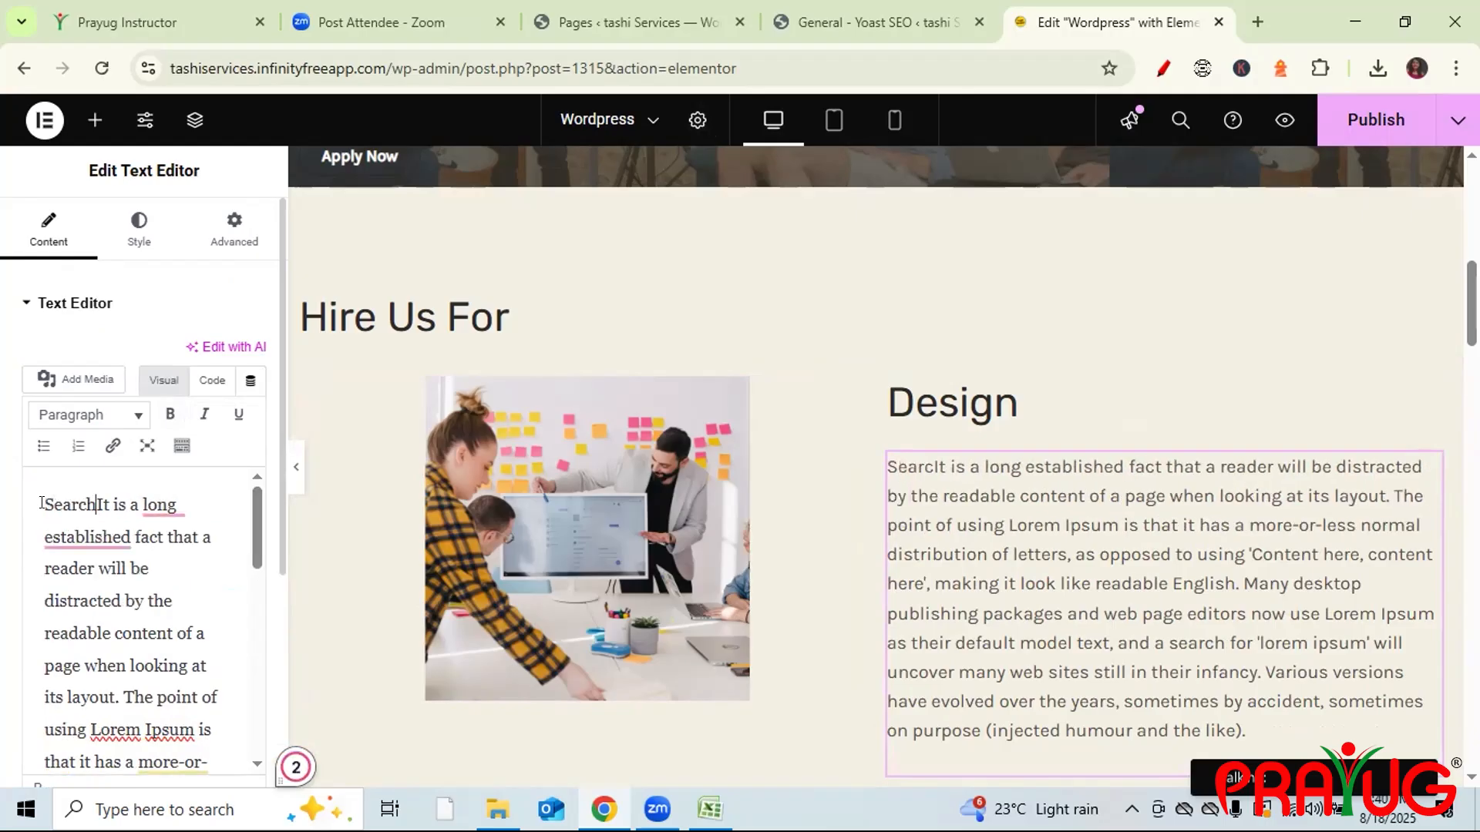
text( Engi)
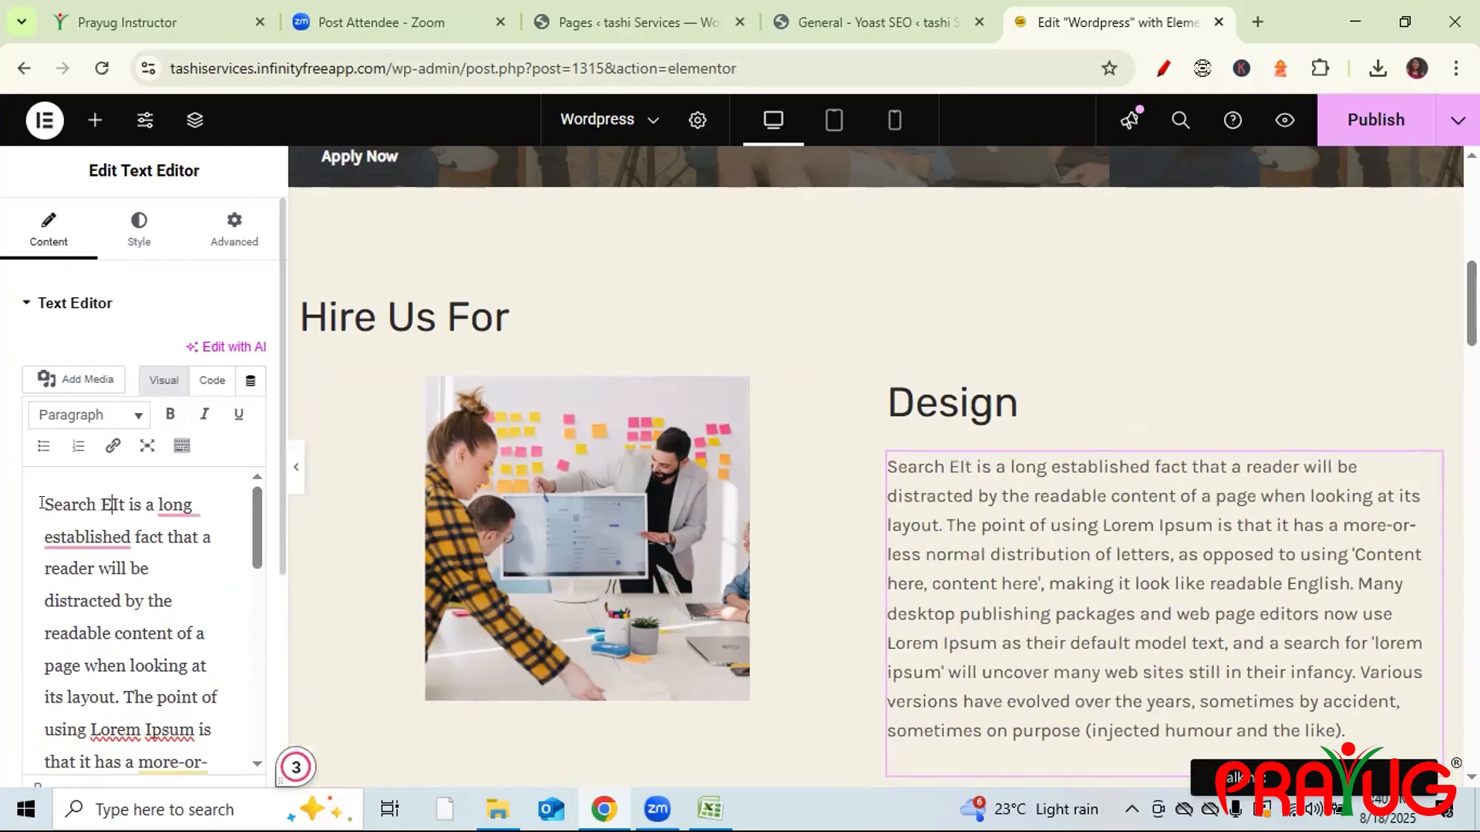
text(n)
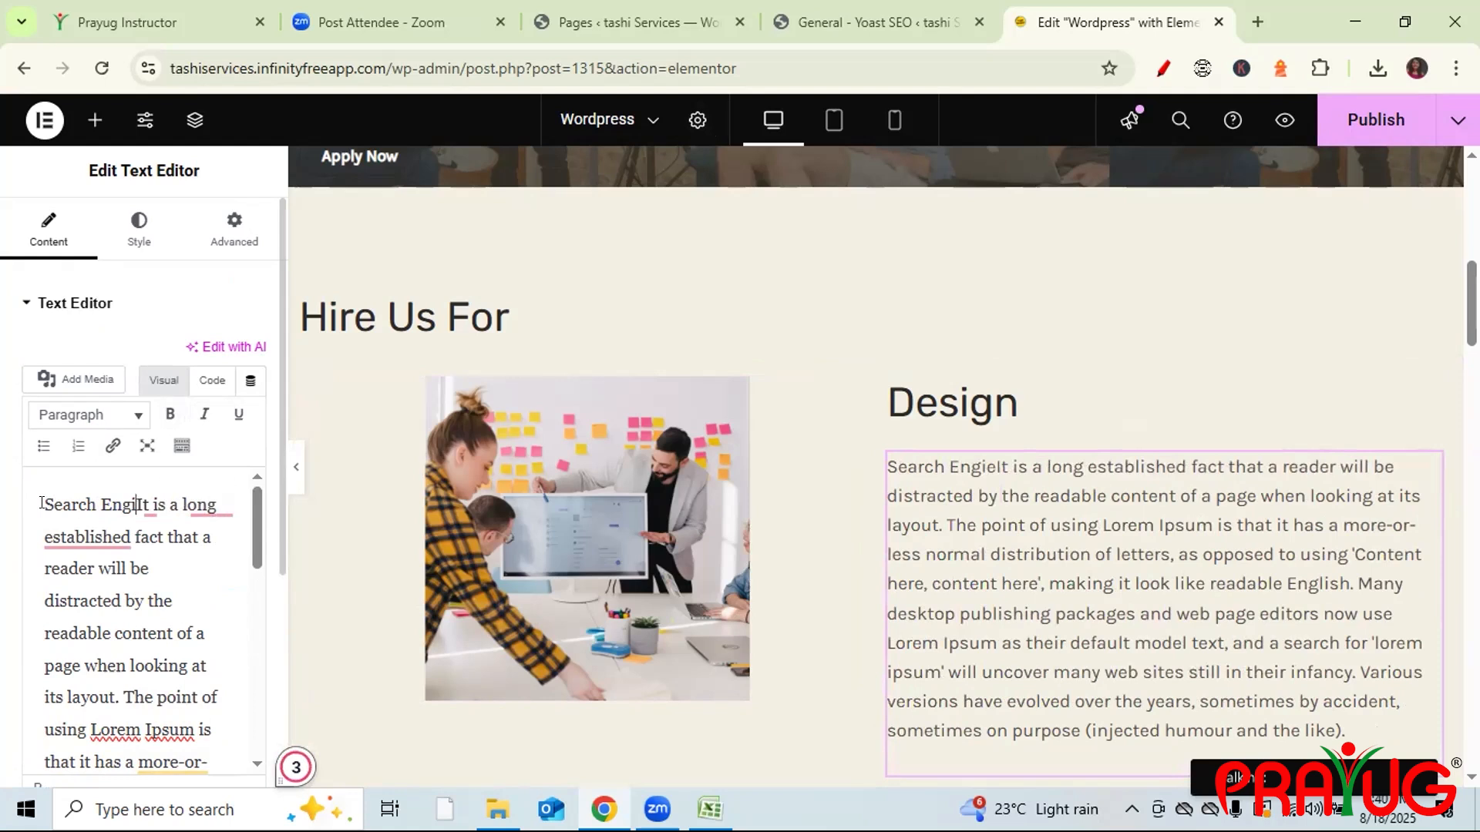
text(e )
text(Optim)
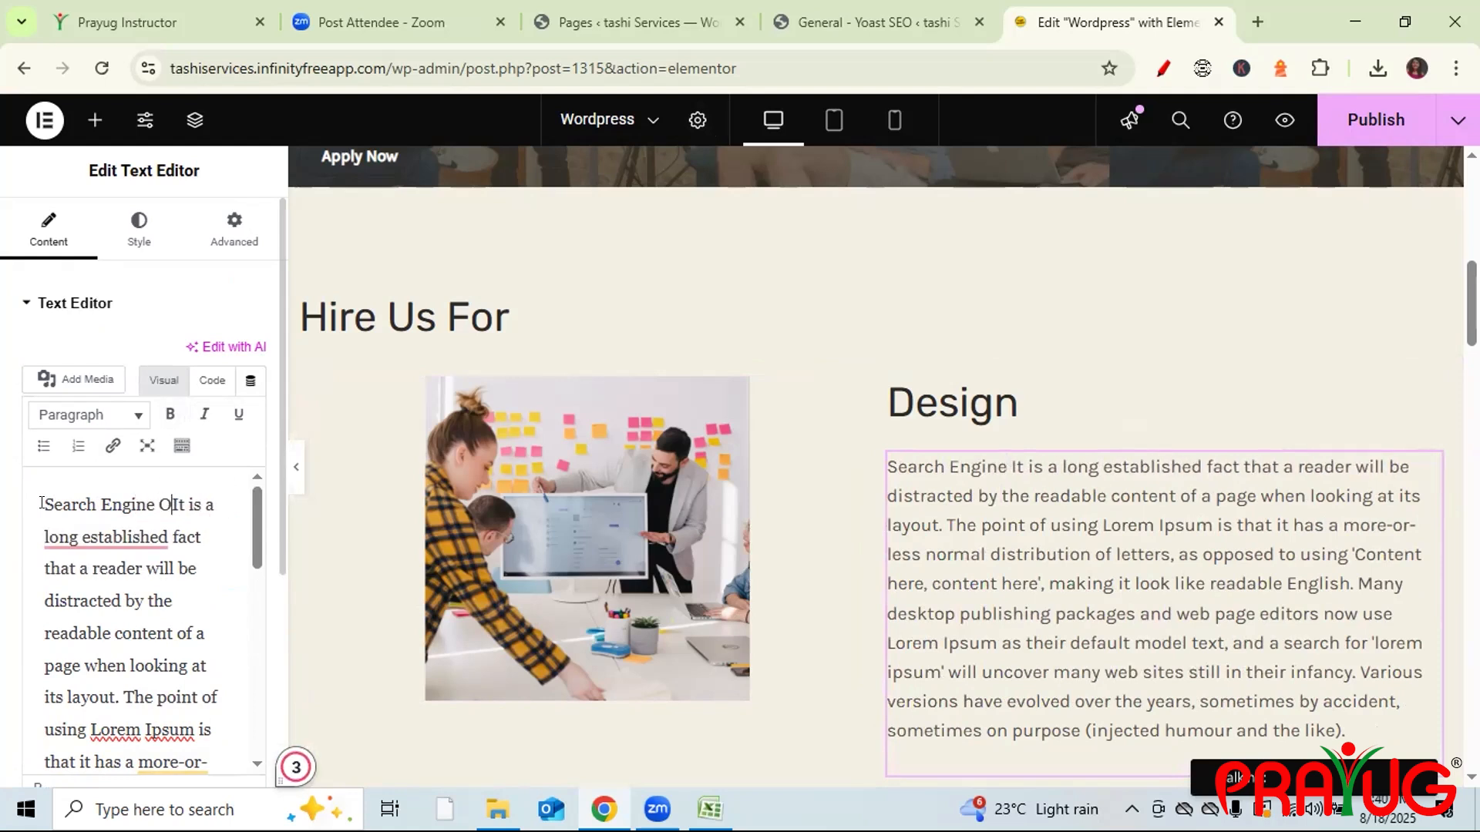
text(ization)
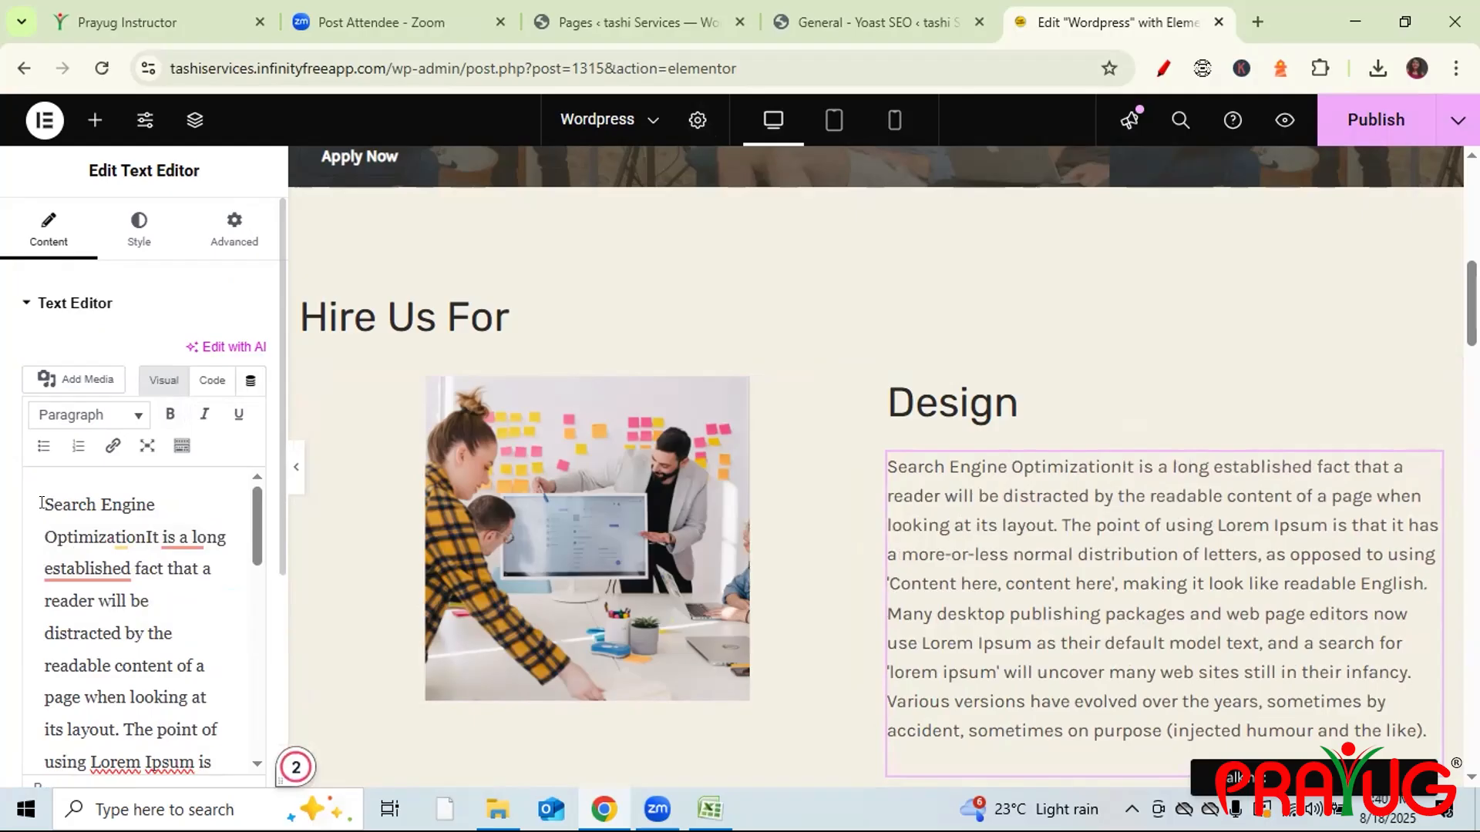
- Link the opening words "Search Engine Optimization" to the copied URL tashiservices.infinityfreeapp.com/search-engine-optimization
drag(44, 504, 146, 537)
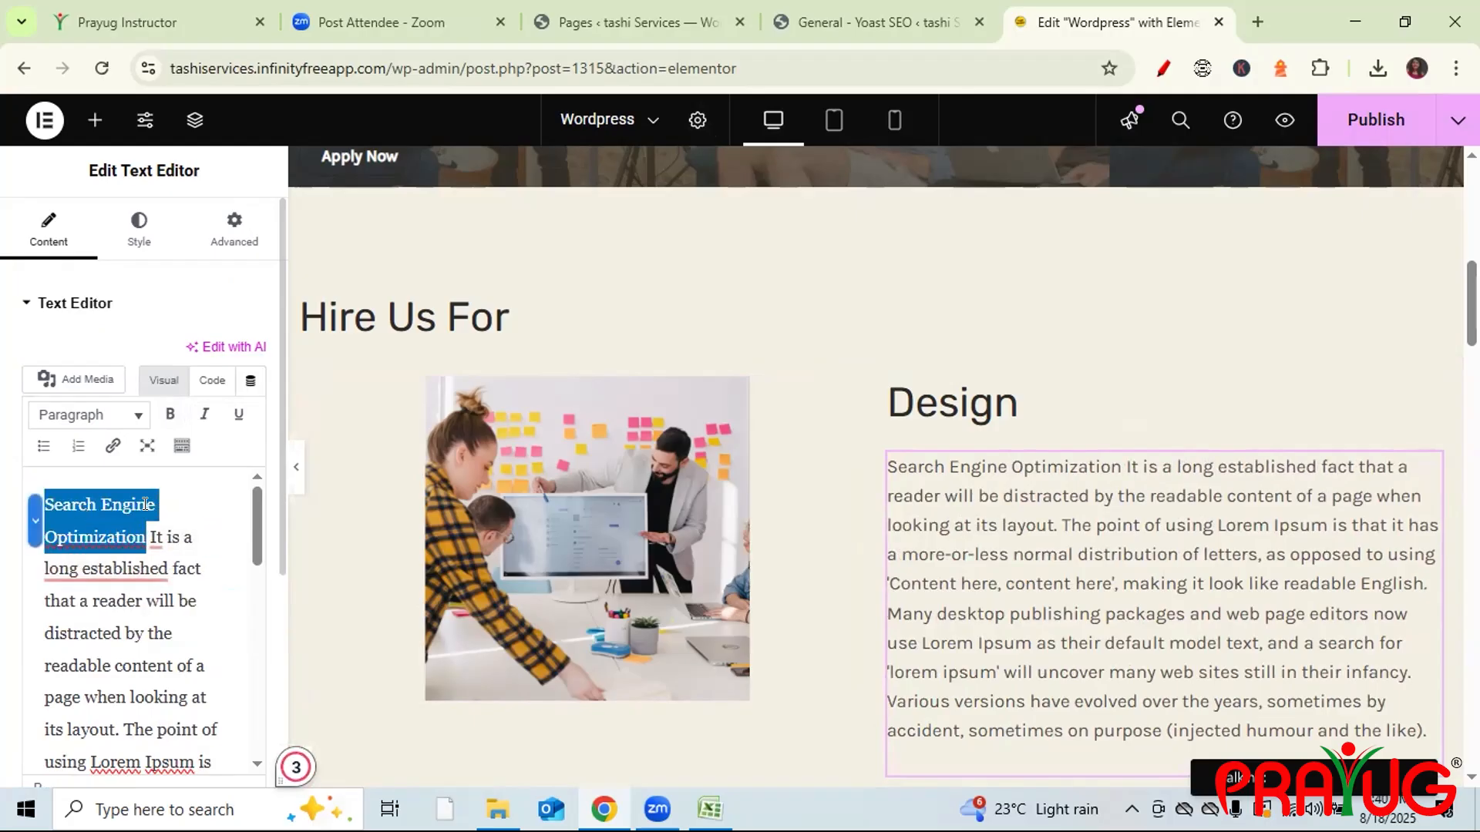
click(113, 445)
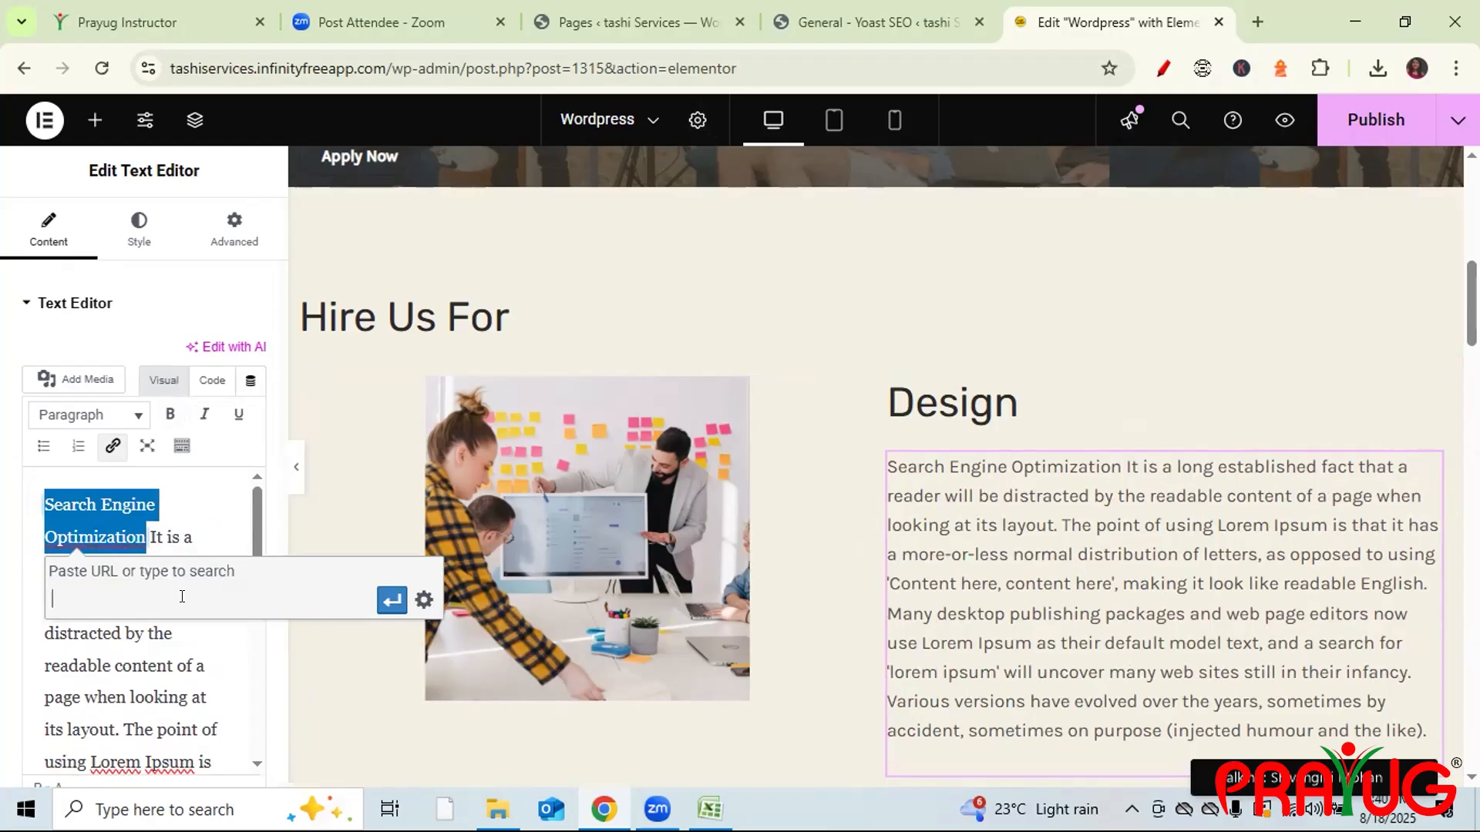
key(ctrl+v)
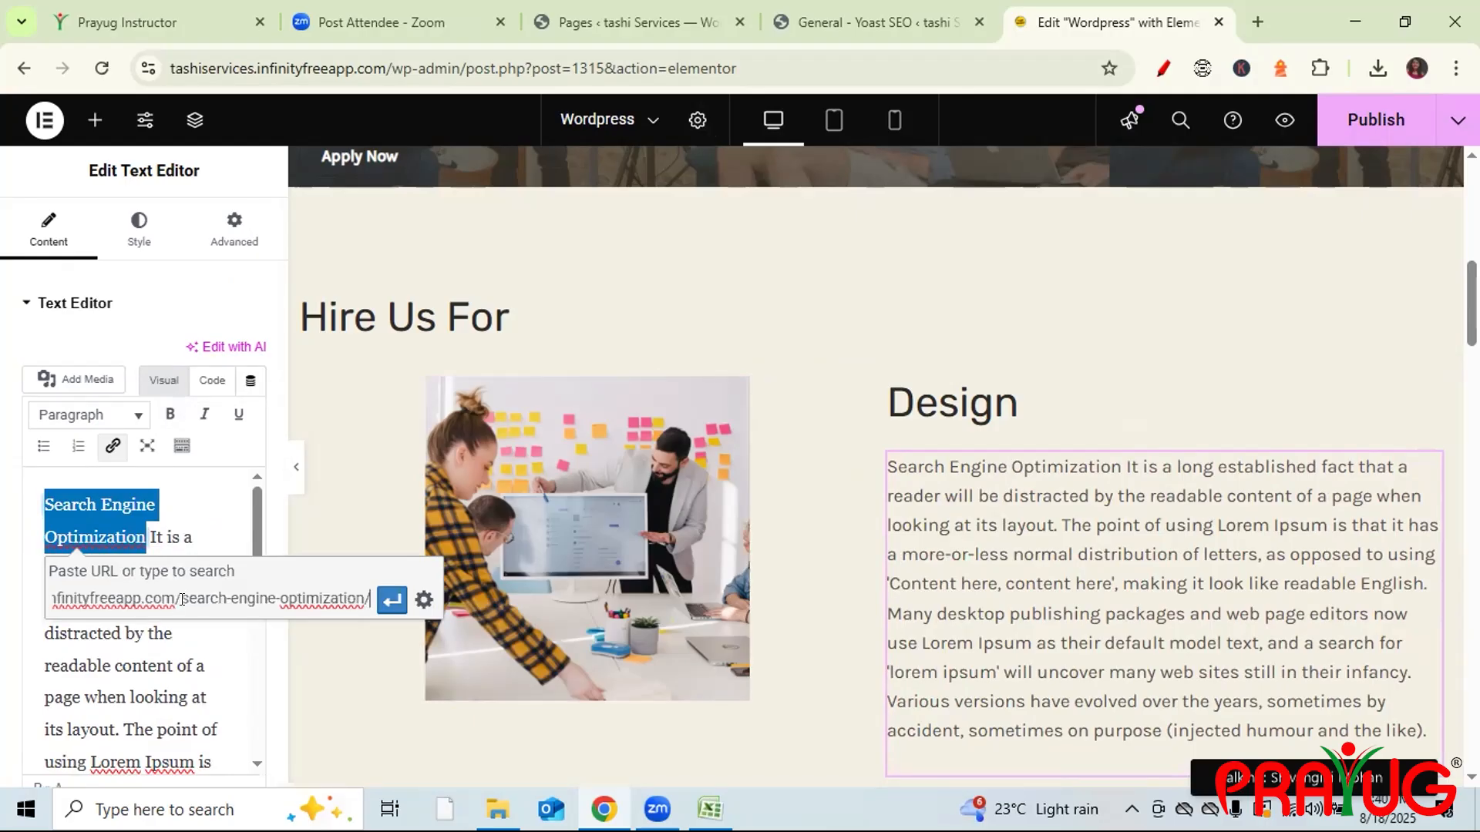
click(392, 600)
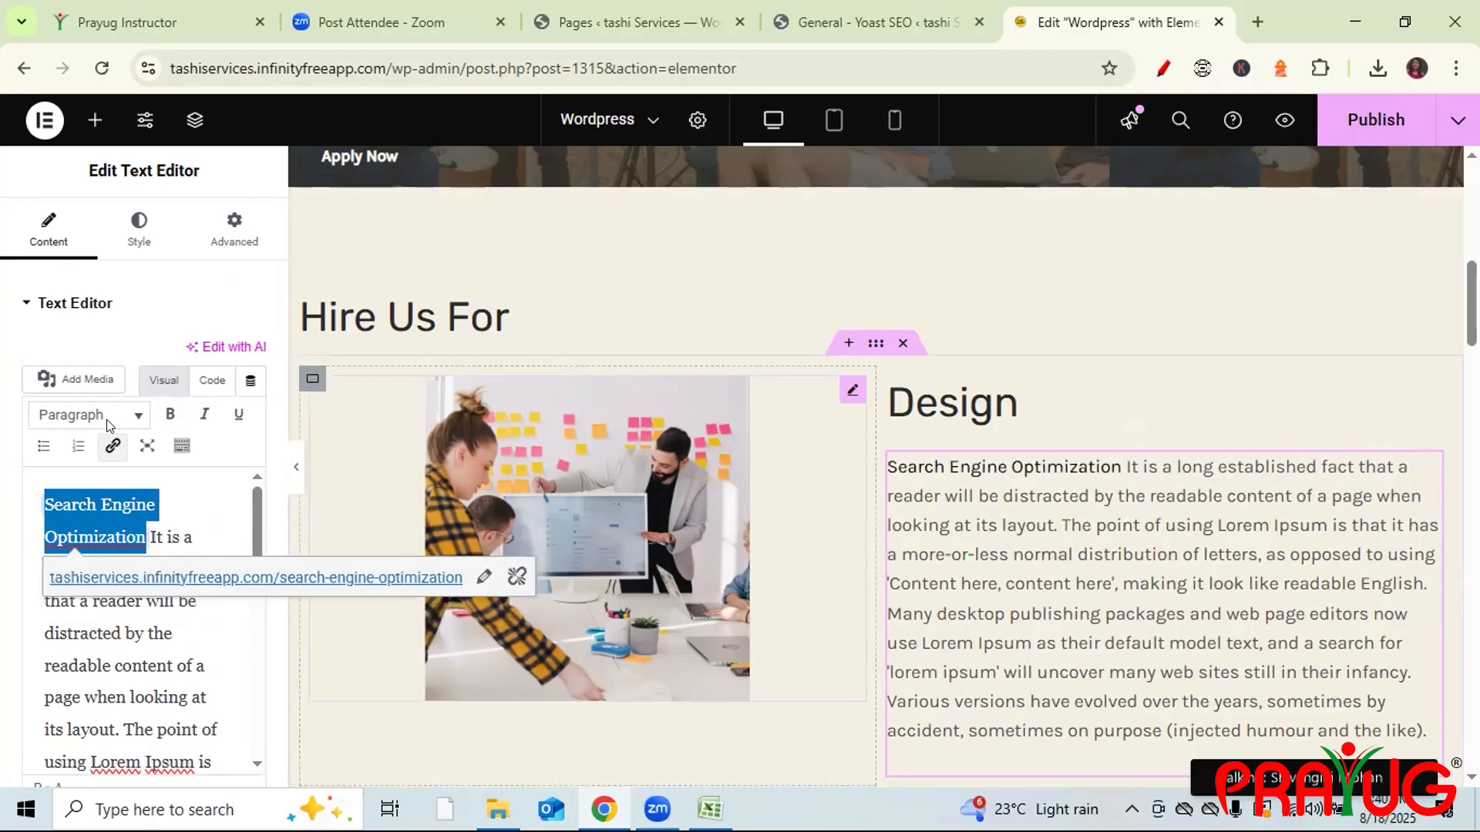
- Format the opening "Search Engine Optimization" link as bold, italic and underlined, and publish the page
click(170, 416)
click(204, 415)
click(238, 417)
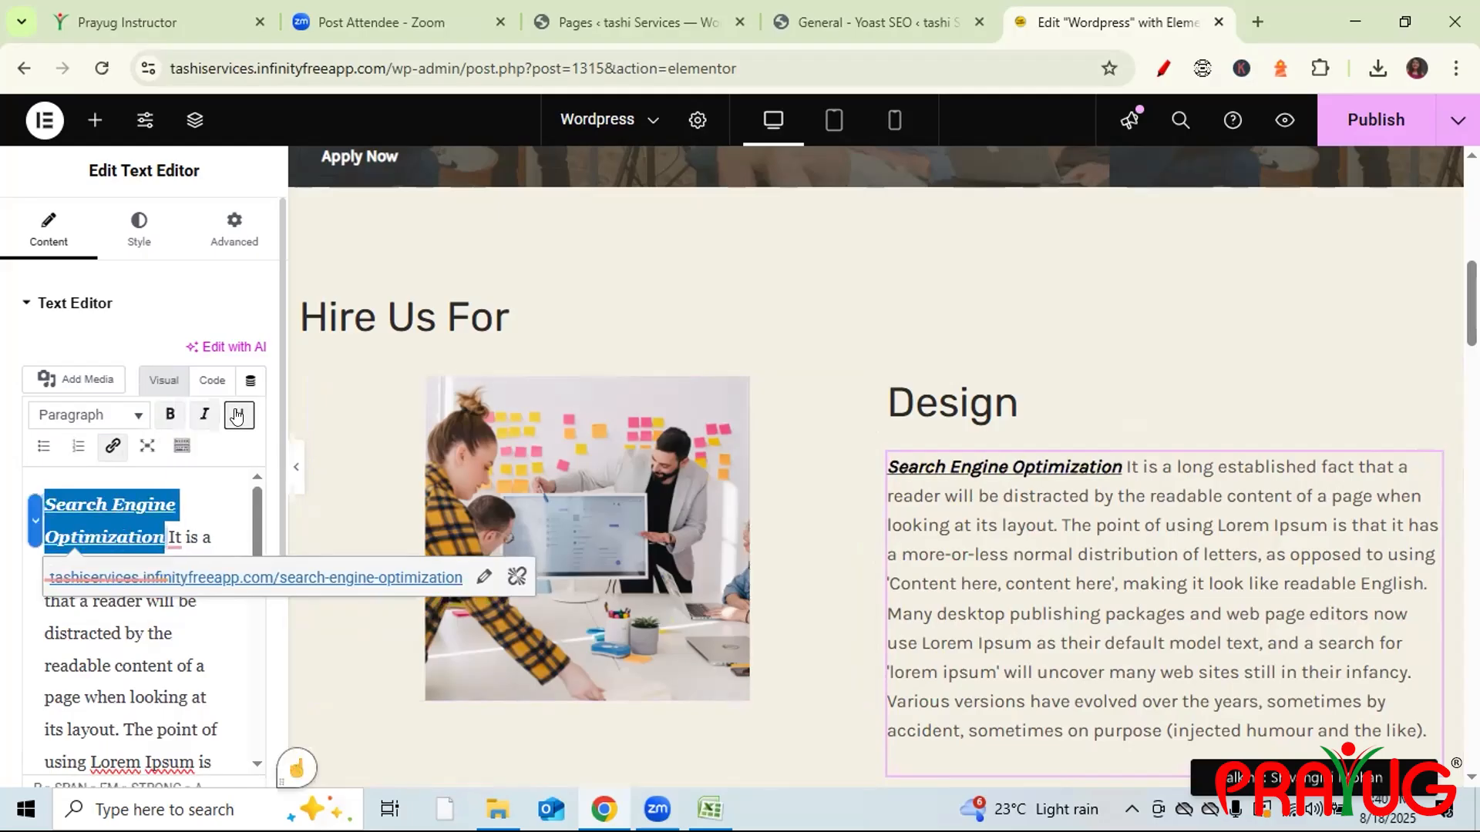
click(1346, 121)
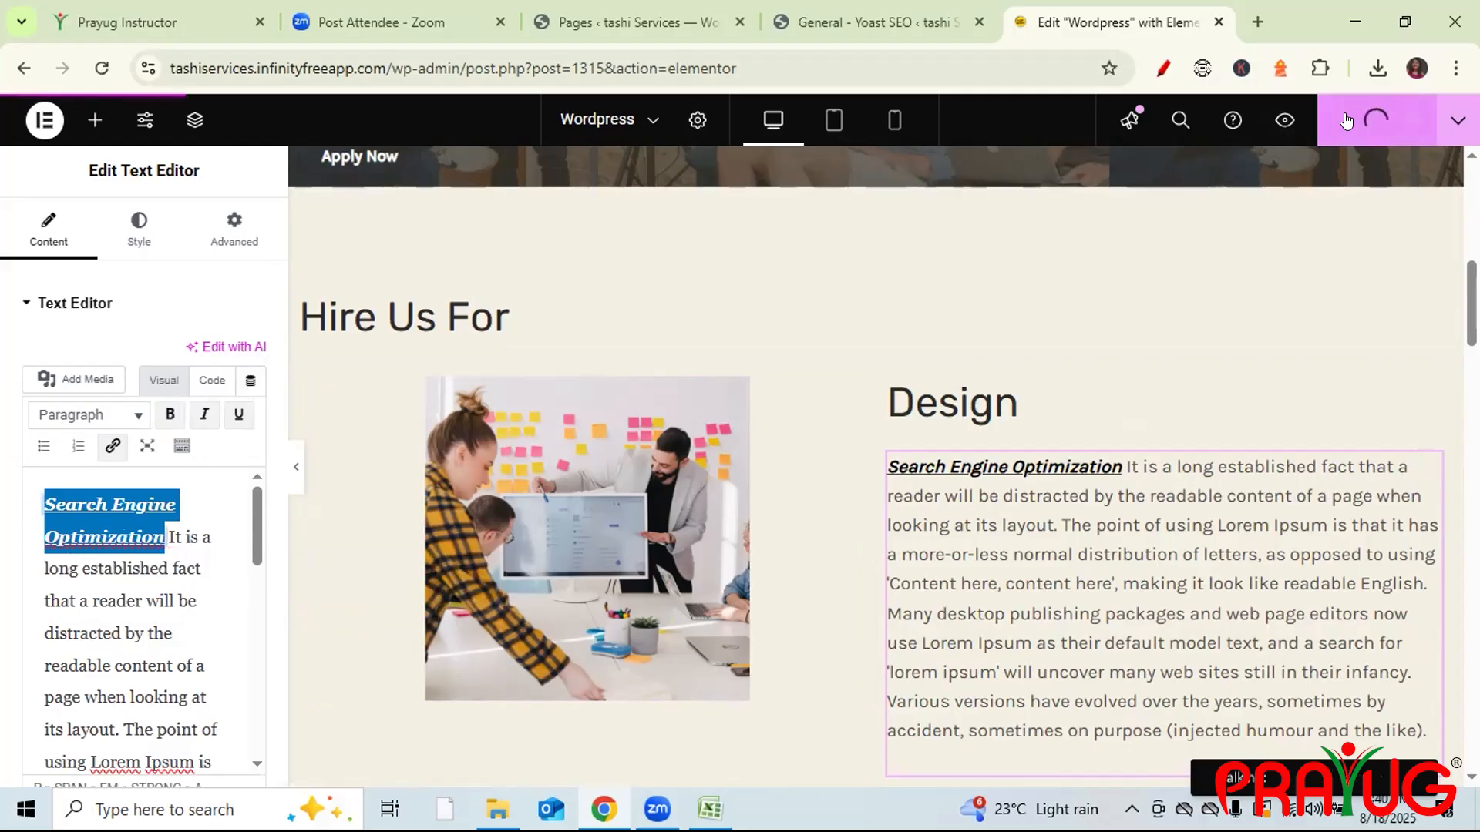
click(387, 67)
drag(364, 66, 144, 69)
key(ctrl+c)
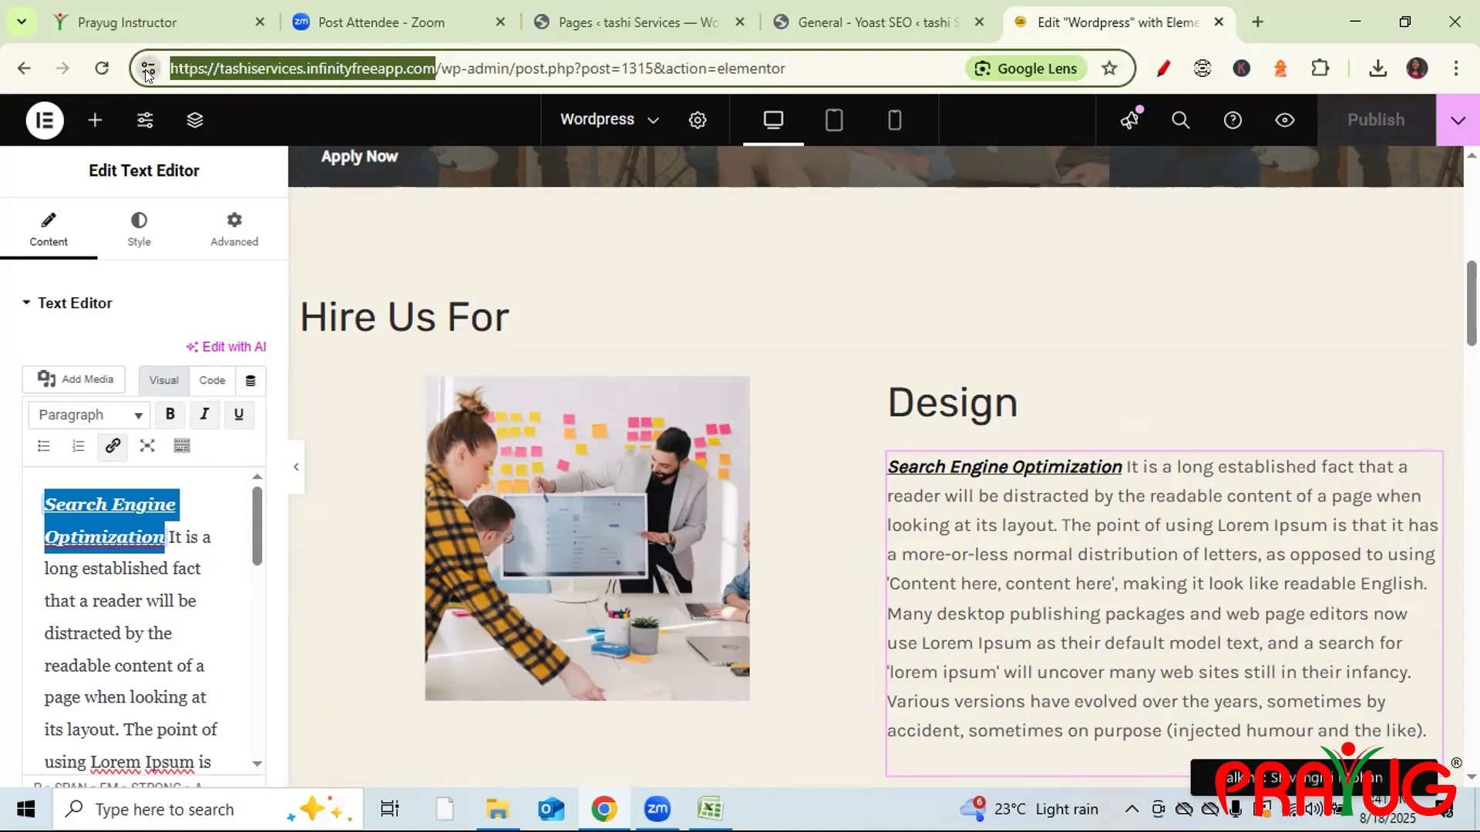
- Open the site's home page, tashiservices.infinityfreeapp.com, in a new browser tab
click(1258, 22)
click(443, 60)
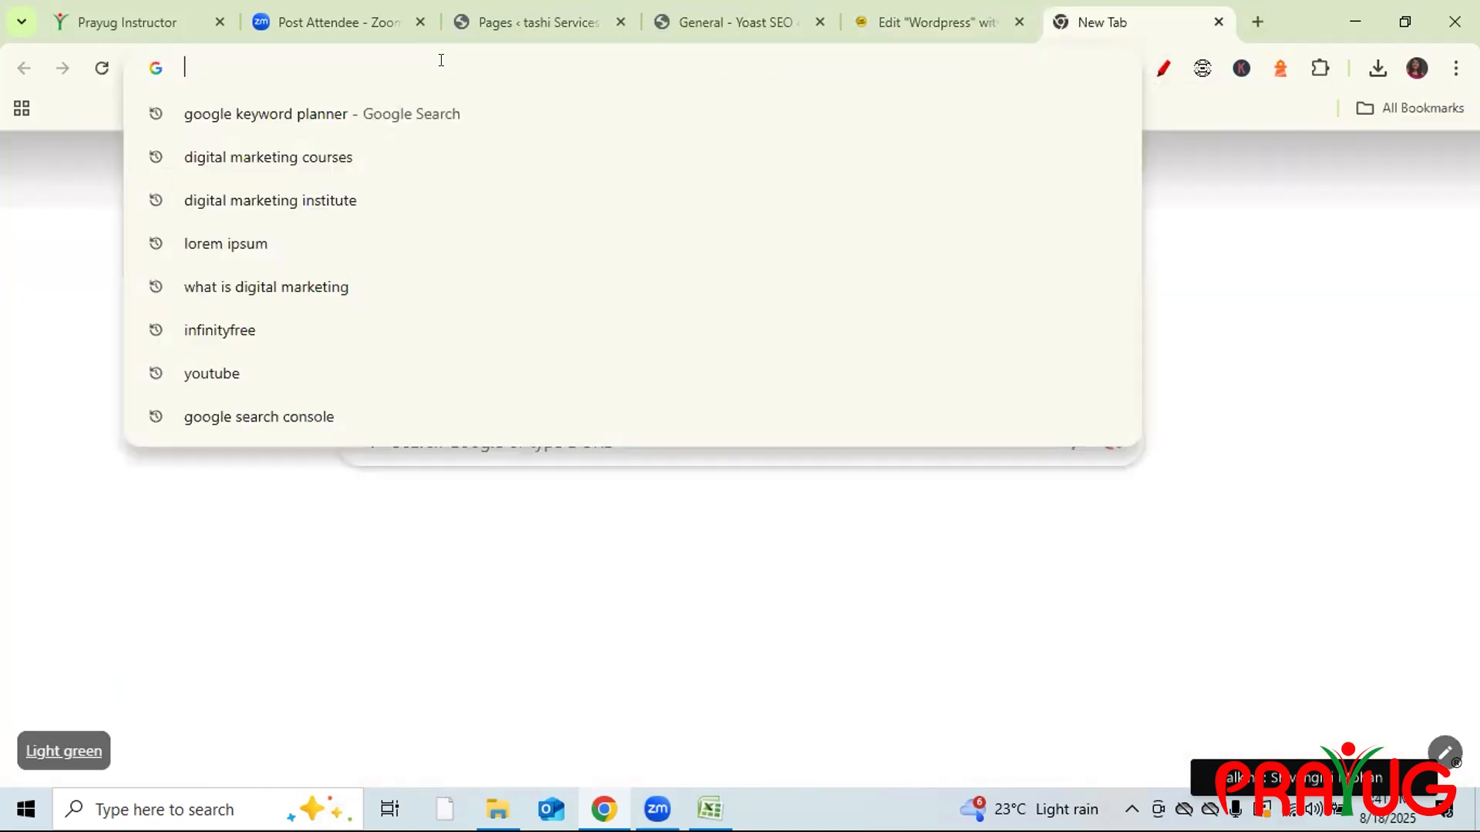
key(ctrl+v)
key(Return)
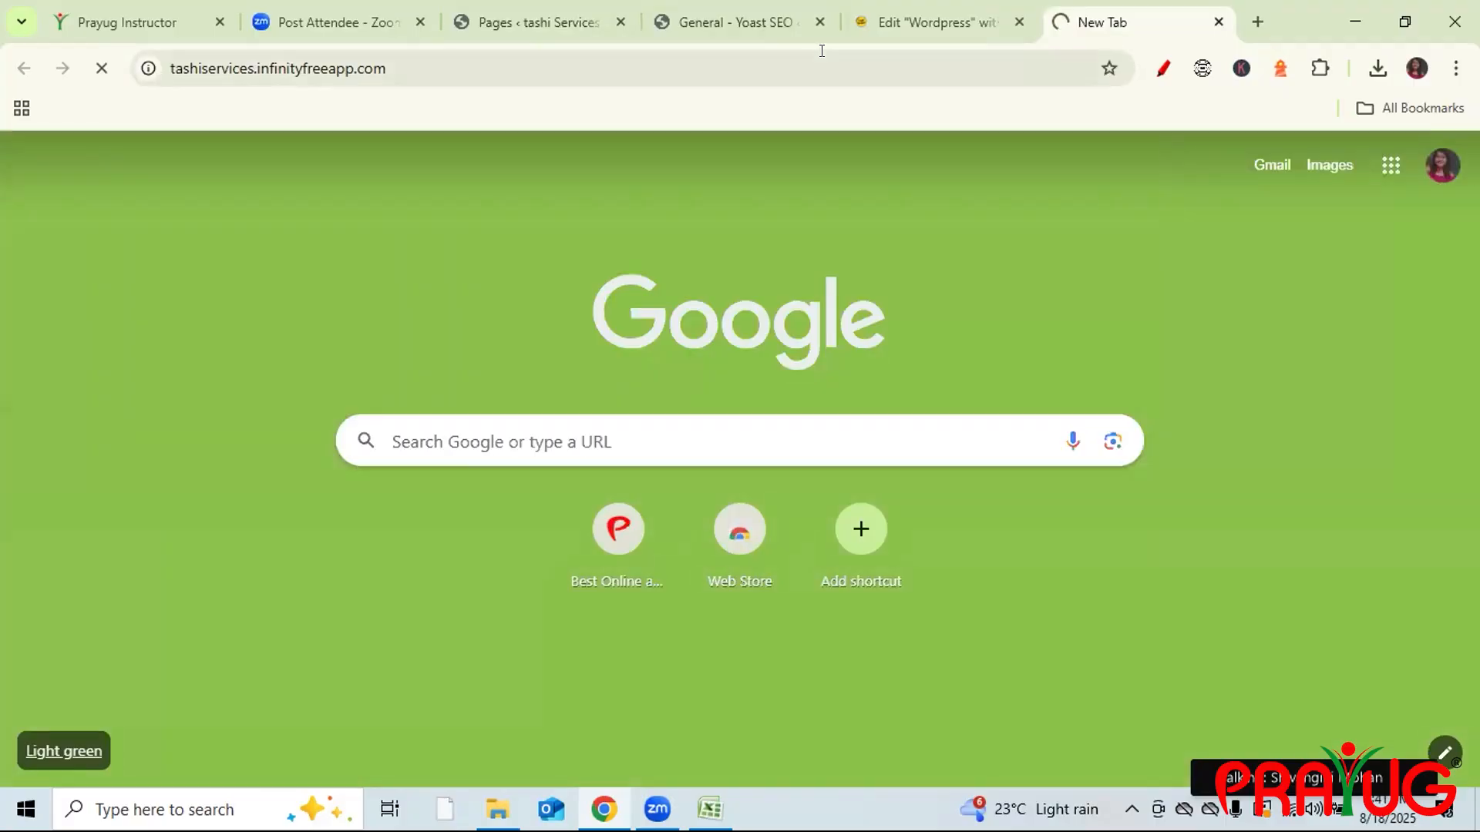
- Return to the Wordpress page editor and examine the problems in its Yoast SEO analysis, including the internal links check
click(909, 14)
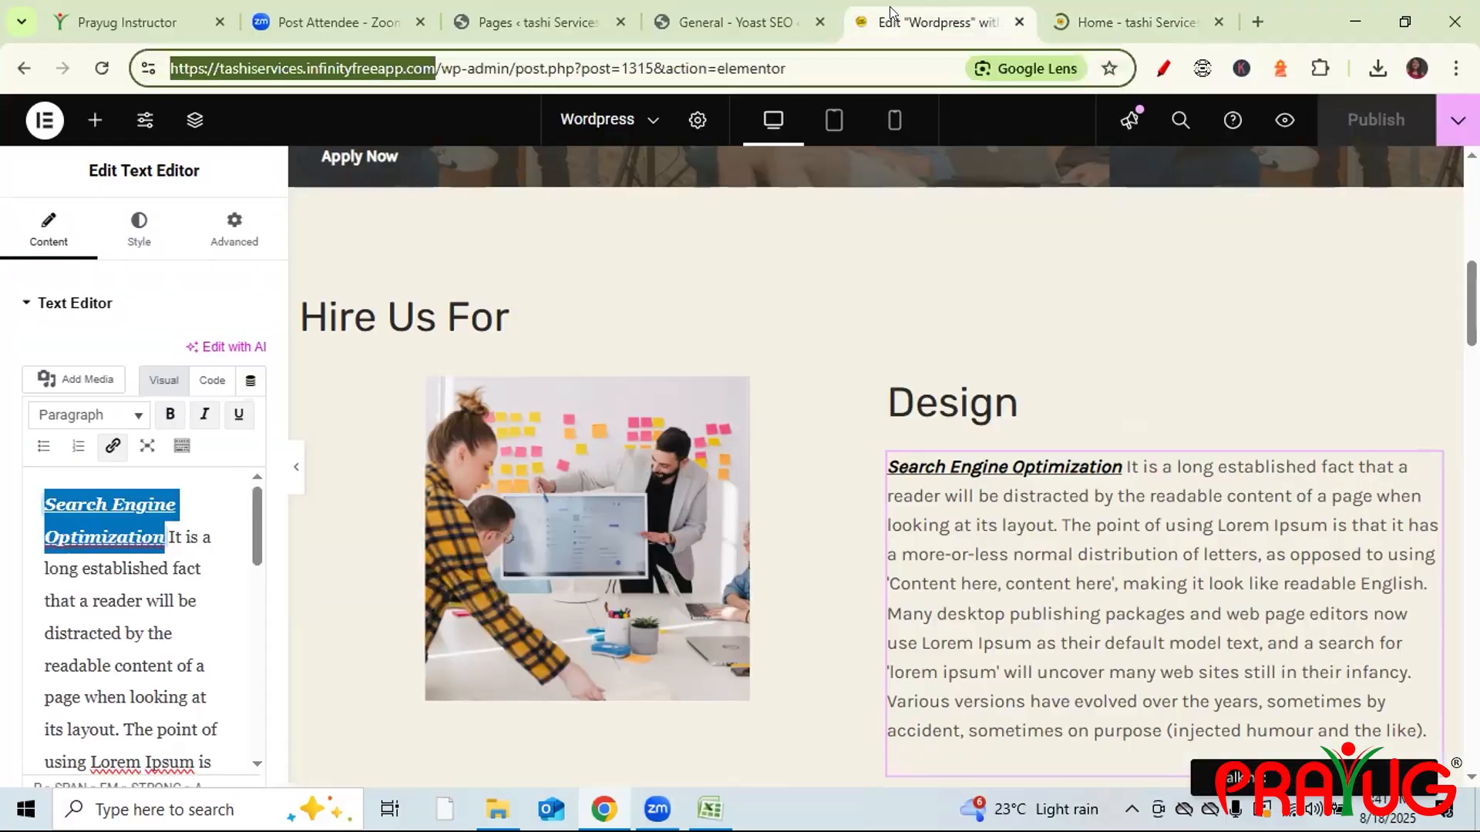
click(698, 121)
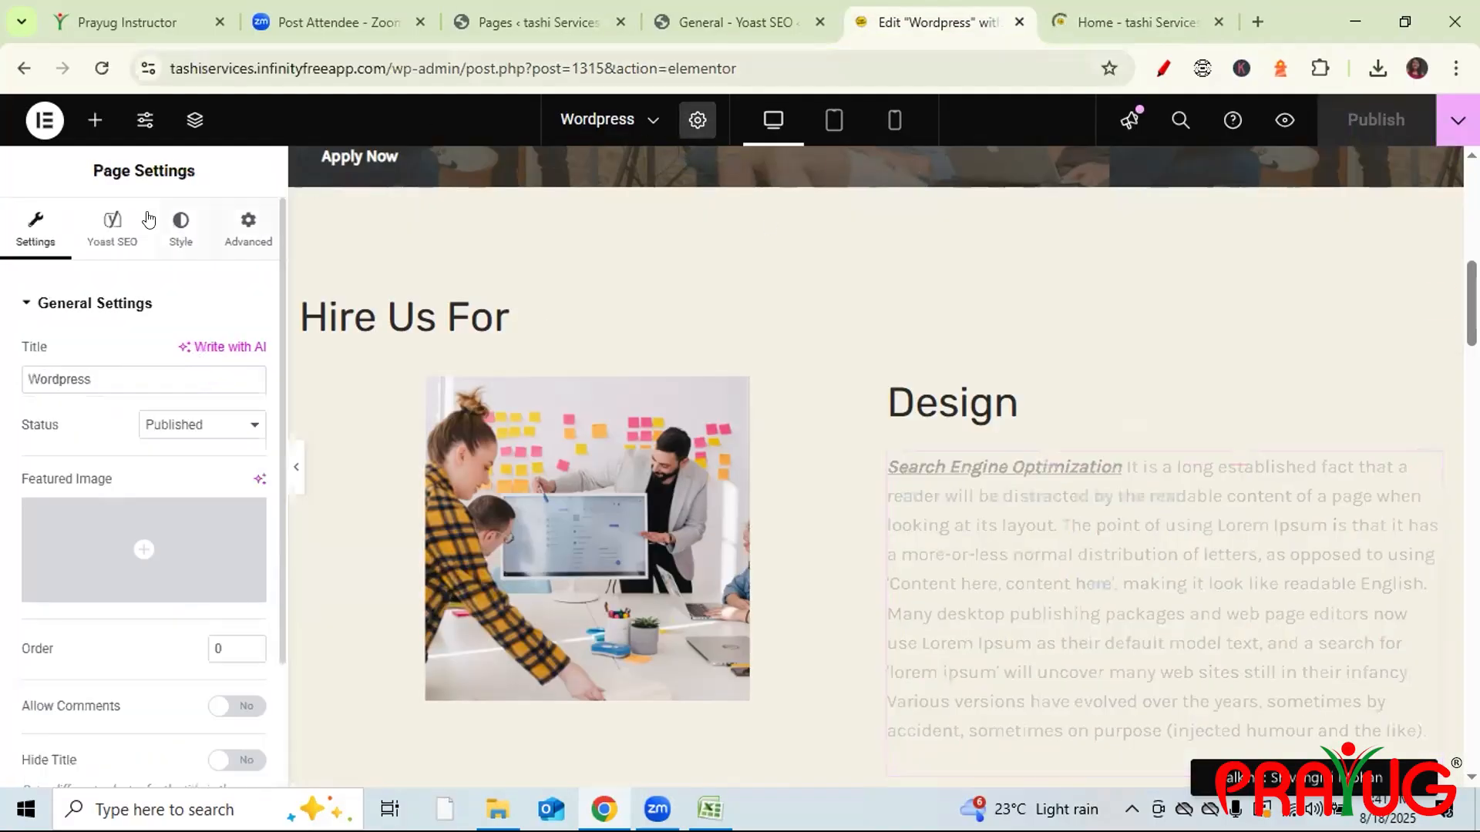
click(113, 225)
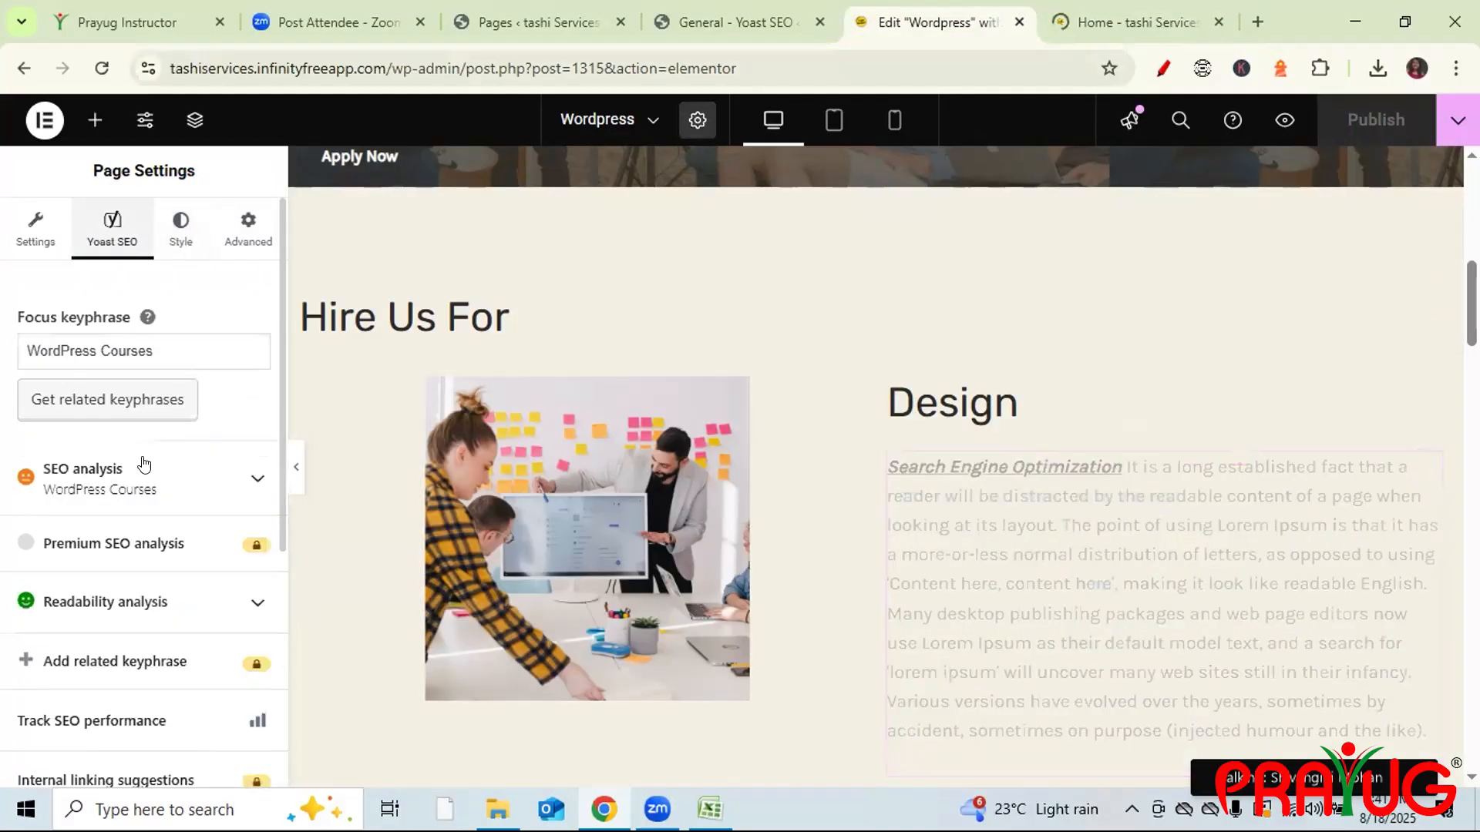
click(221, 488)
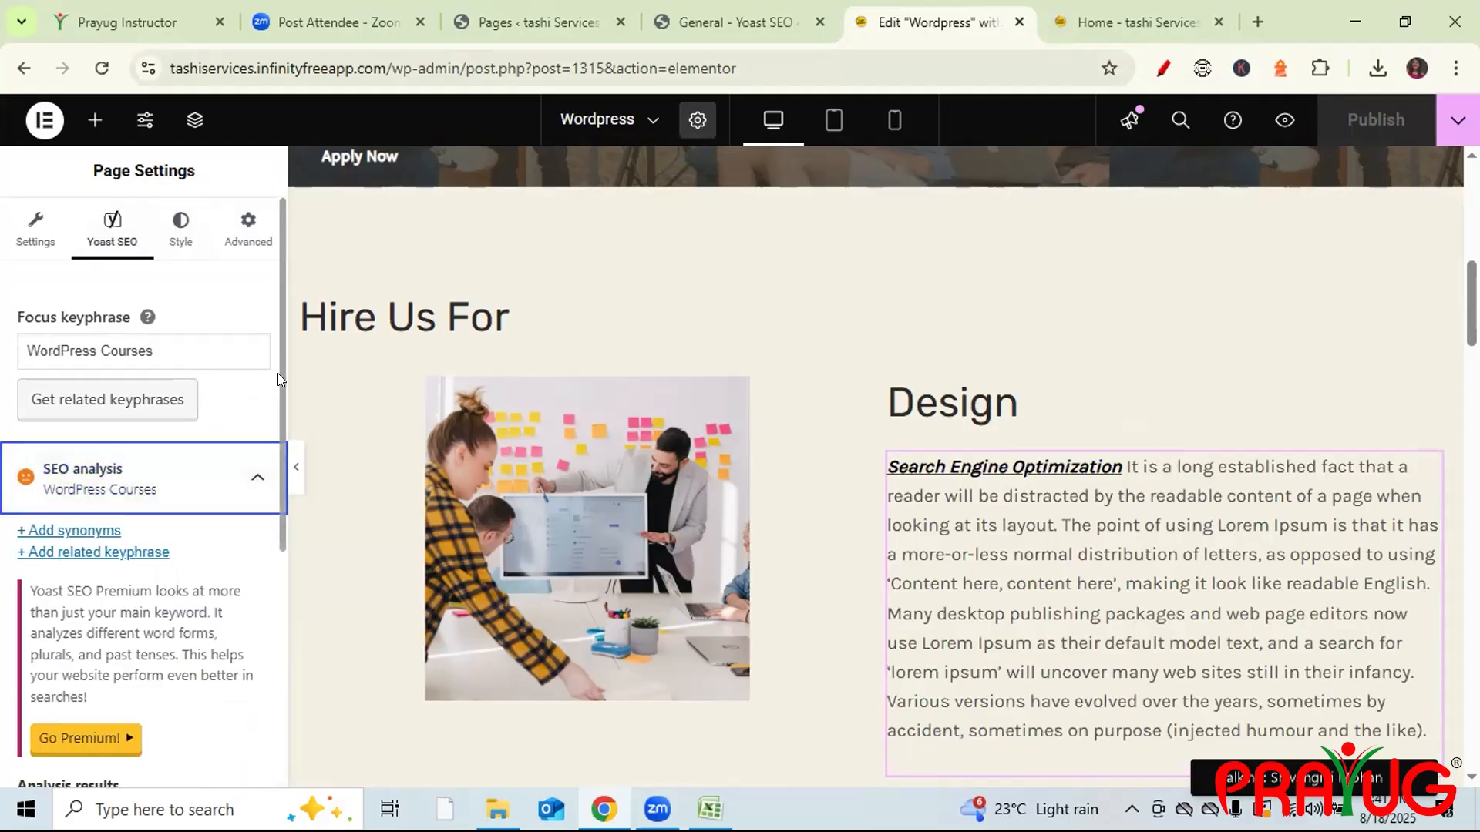
scroll(277, 373, down, 4)
scroll(275, 568, down, 3)
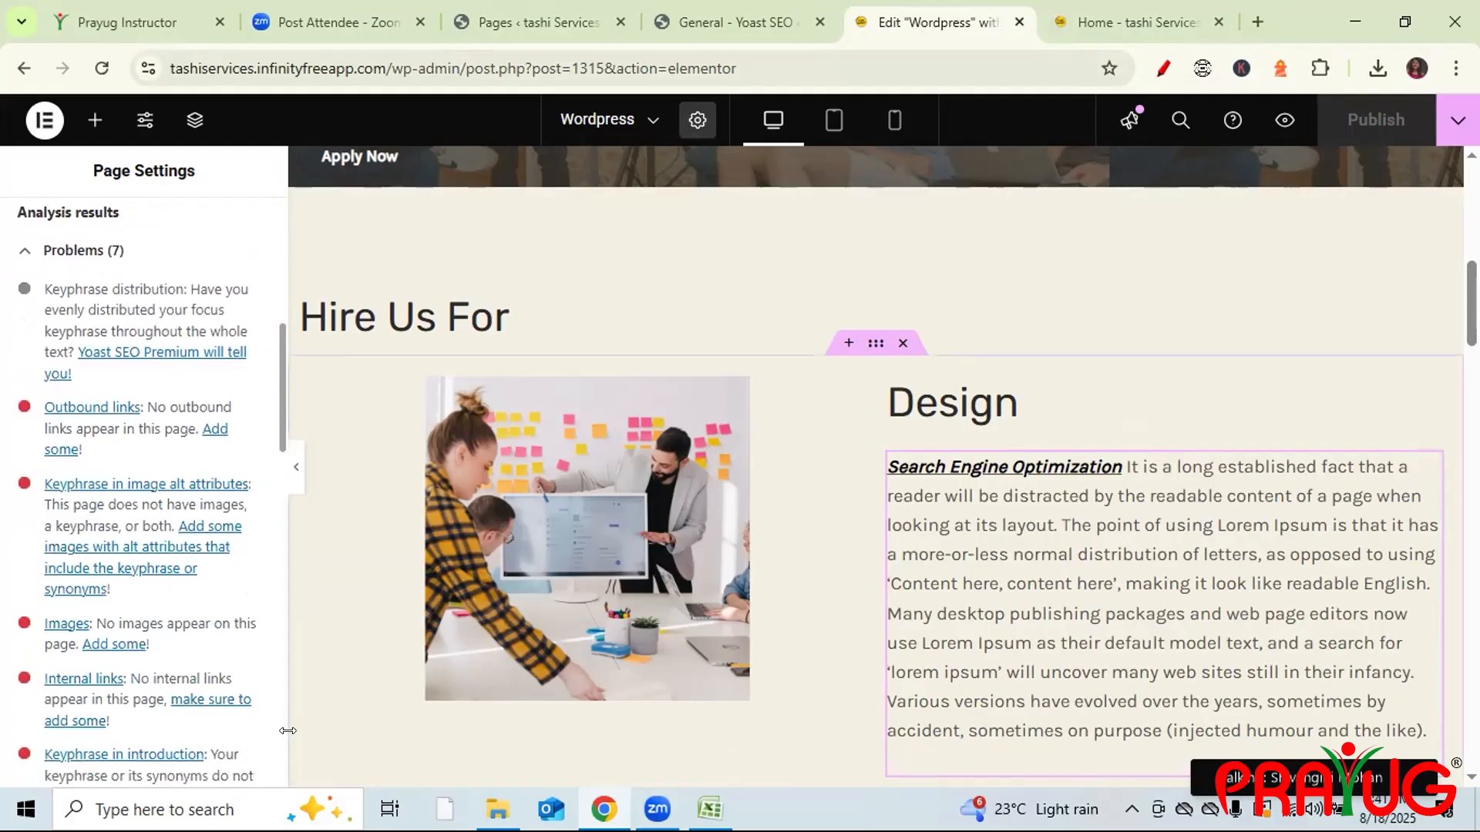
scroll(261, 720, up, 1)
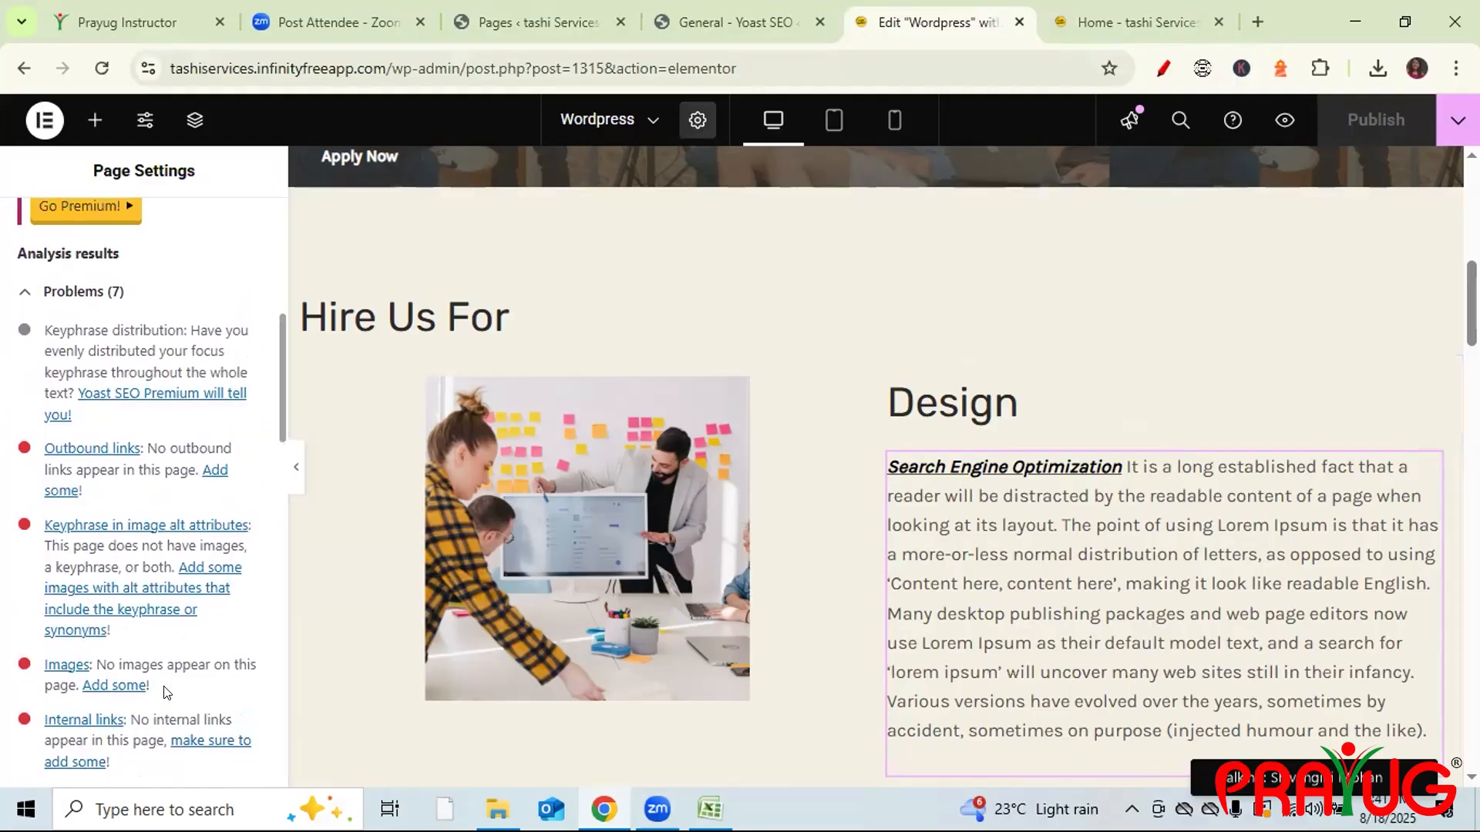
- On the live site, open the Wordpress service page and follow the "Search Engine Optimization" link in the Design paragraph
click(1117, 23)
mouse_move(715, 252)
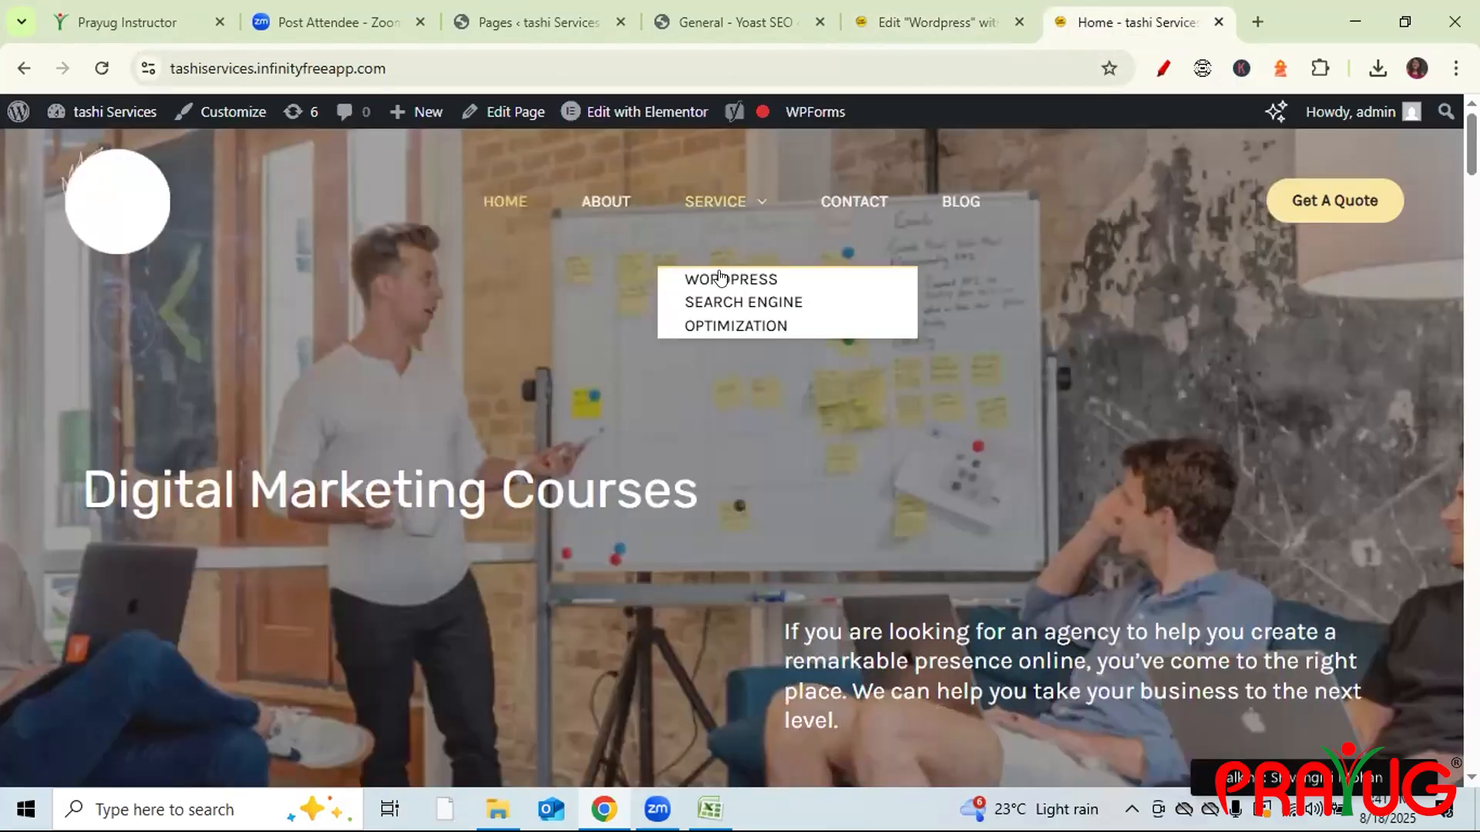
click(720, 278)
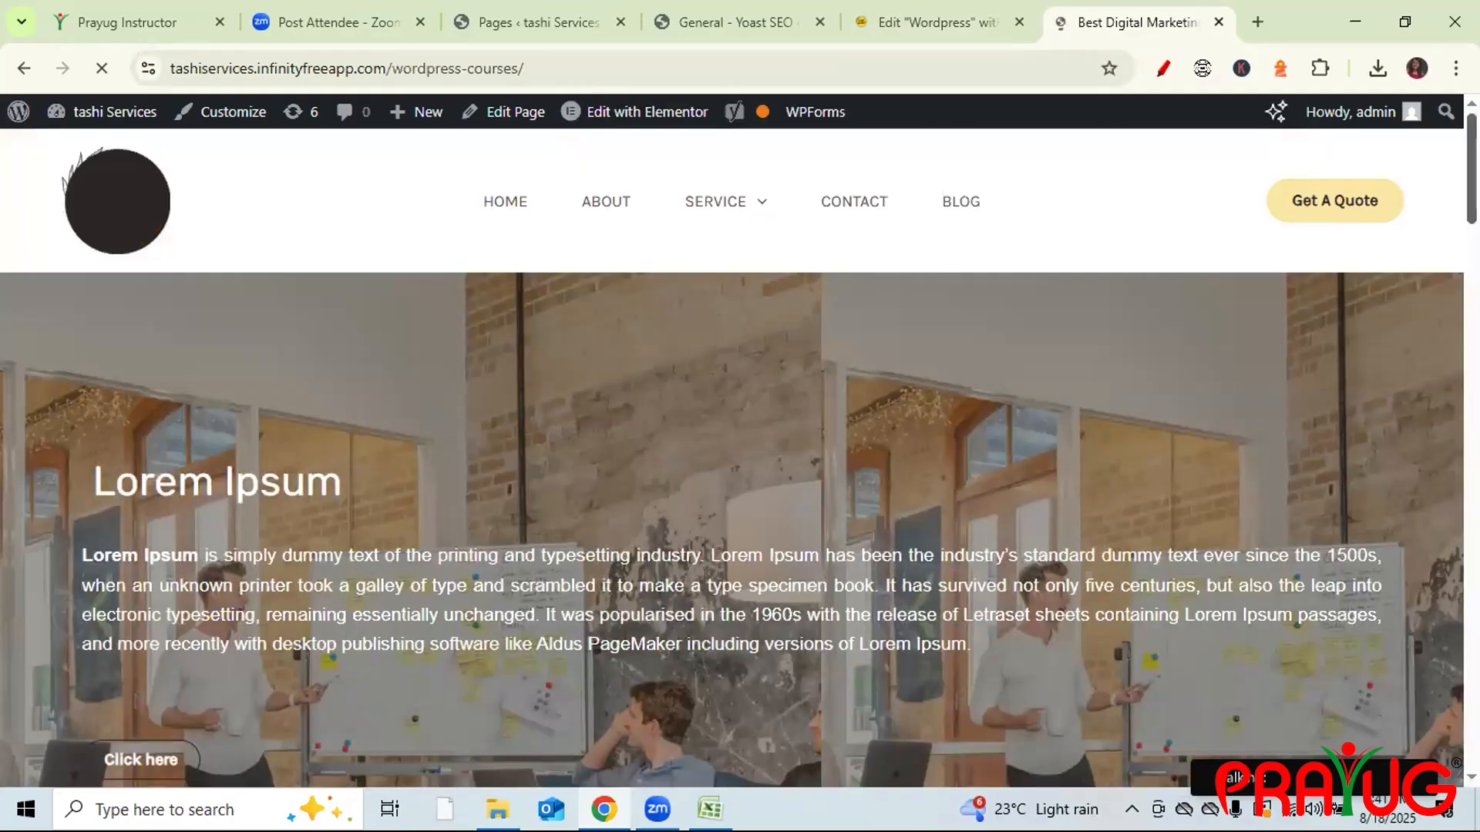
scroll(1041, 296, down, 8)
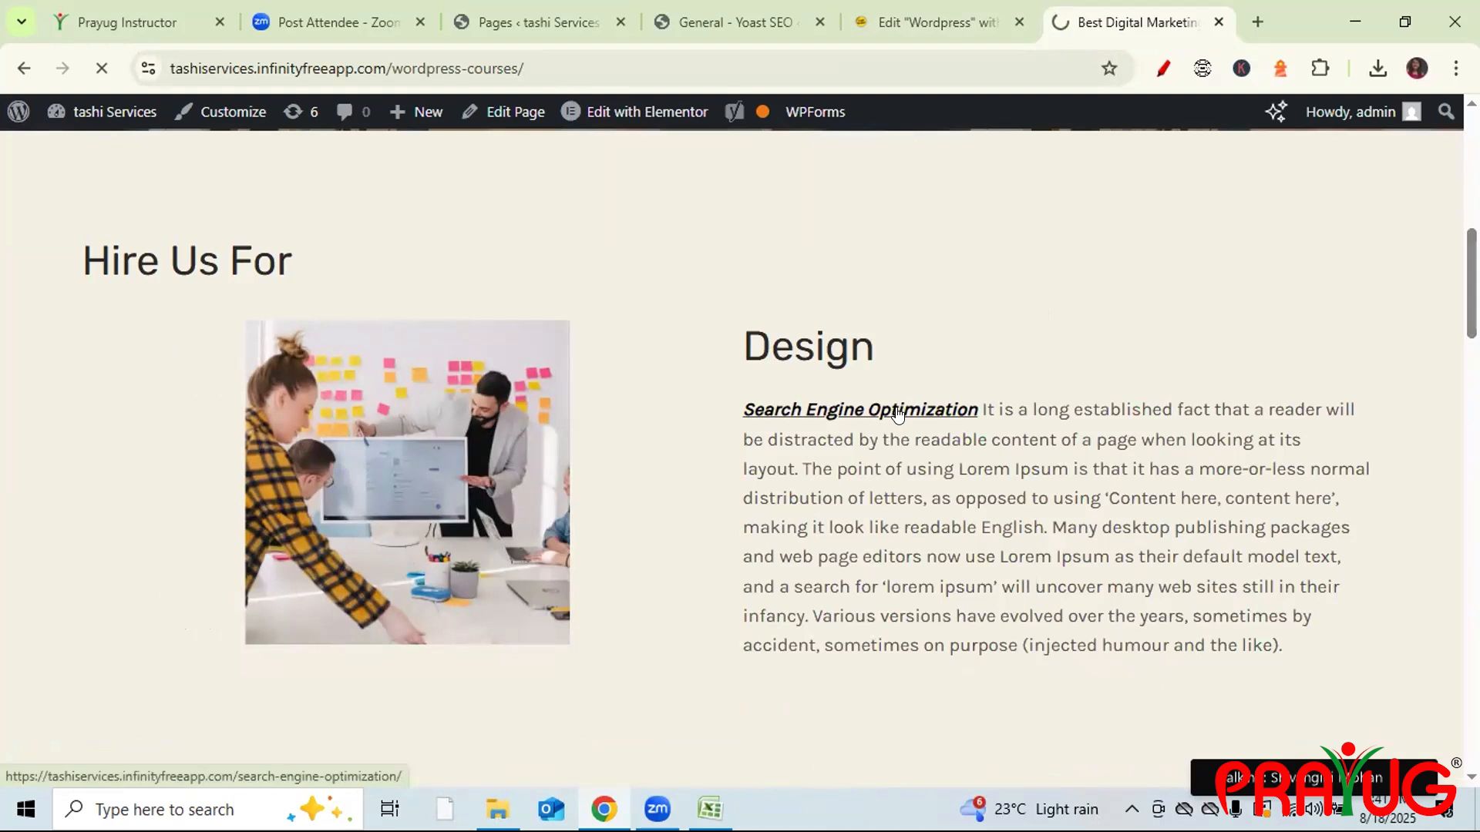
click(901, 411)
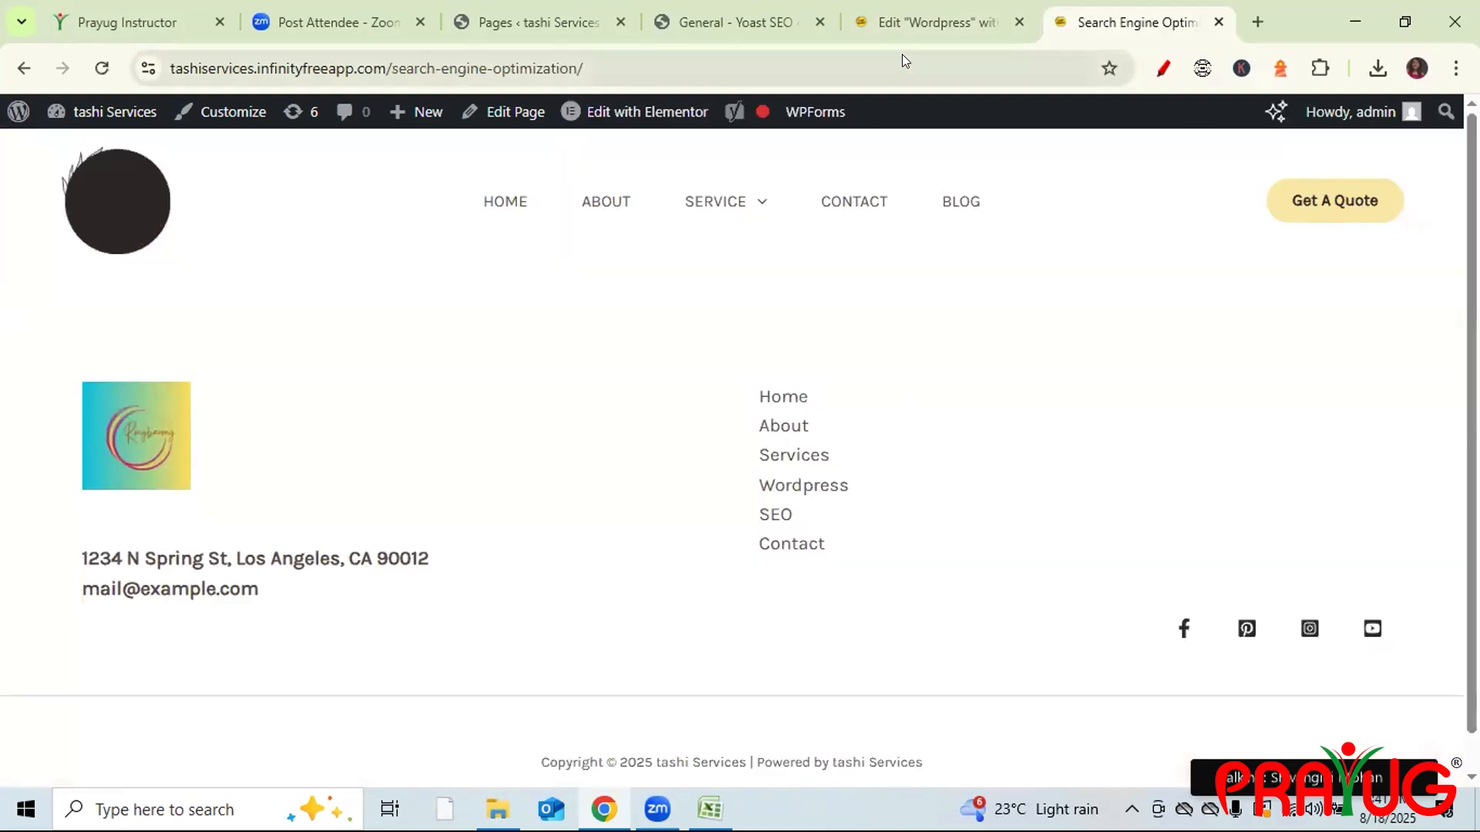
- Back in the Wordpress page editor, replace the hero heading "Lorem Ipsum" with "WordPress Courses"
click(919, 11)
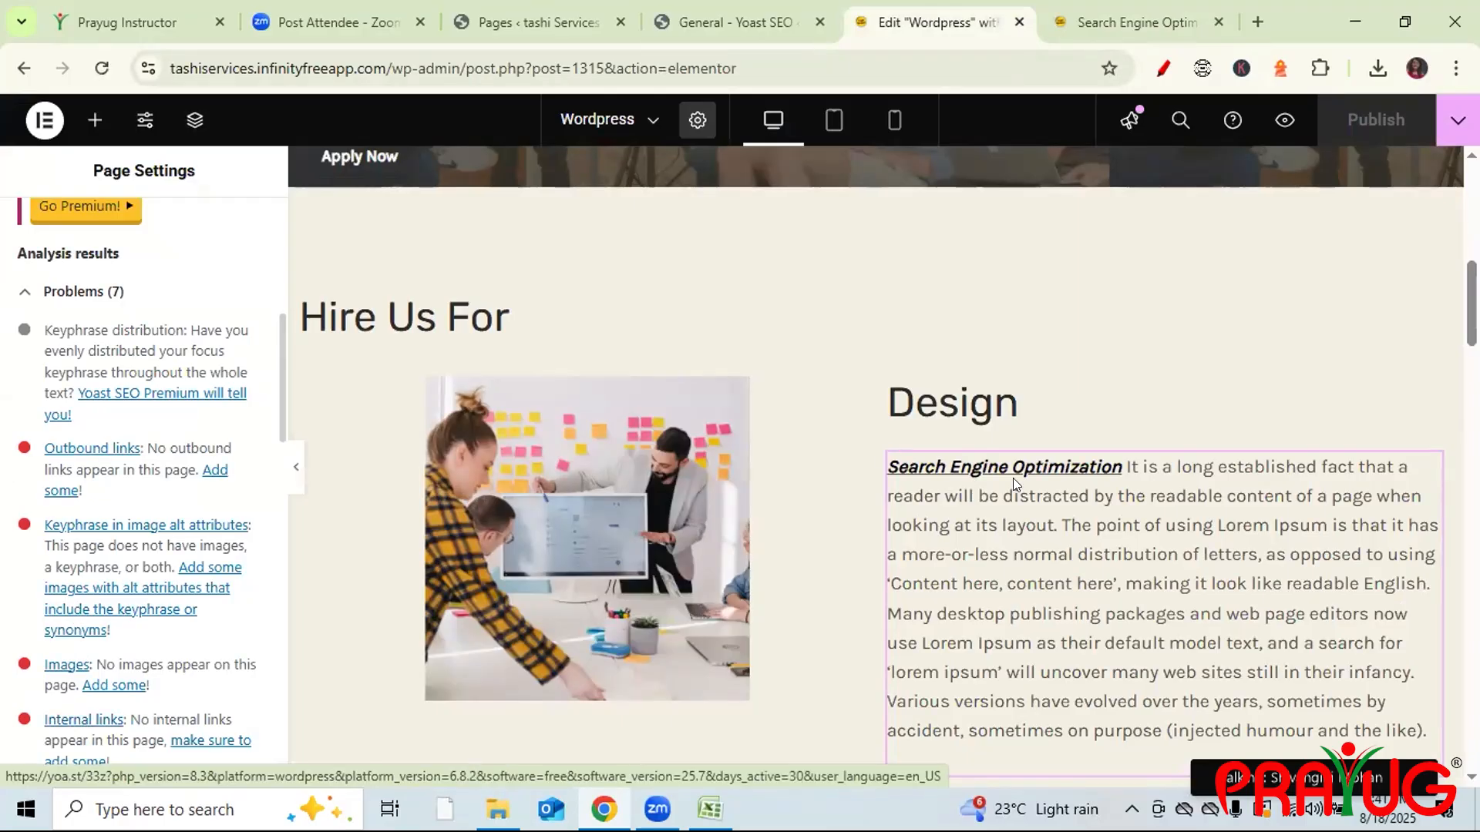
scroll(424, 544, up, 8)
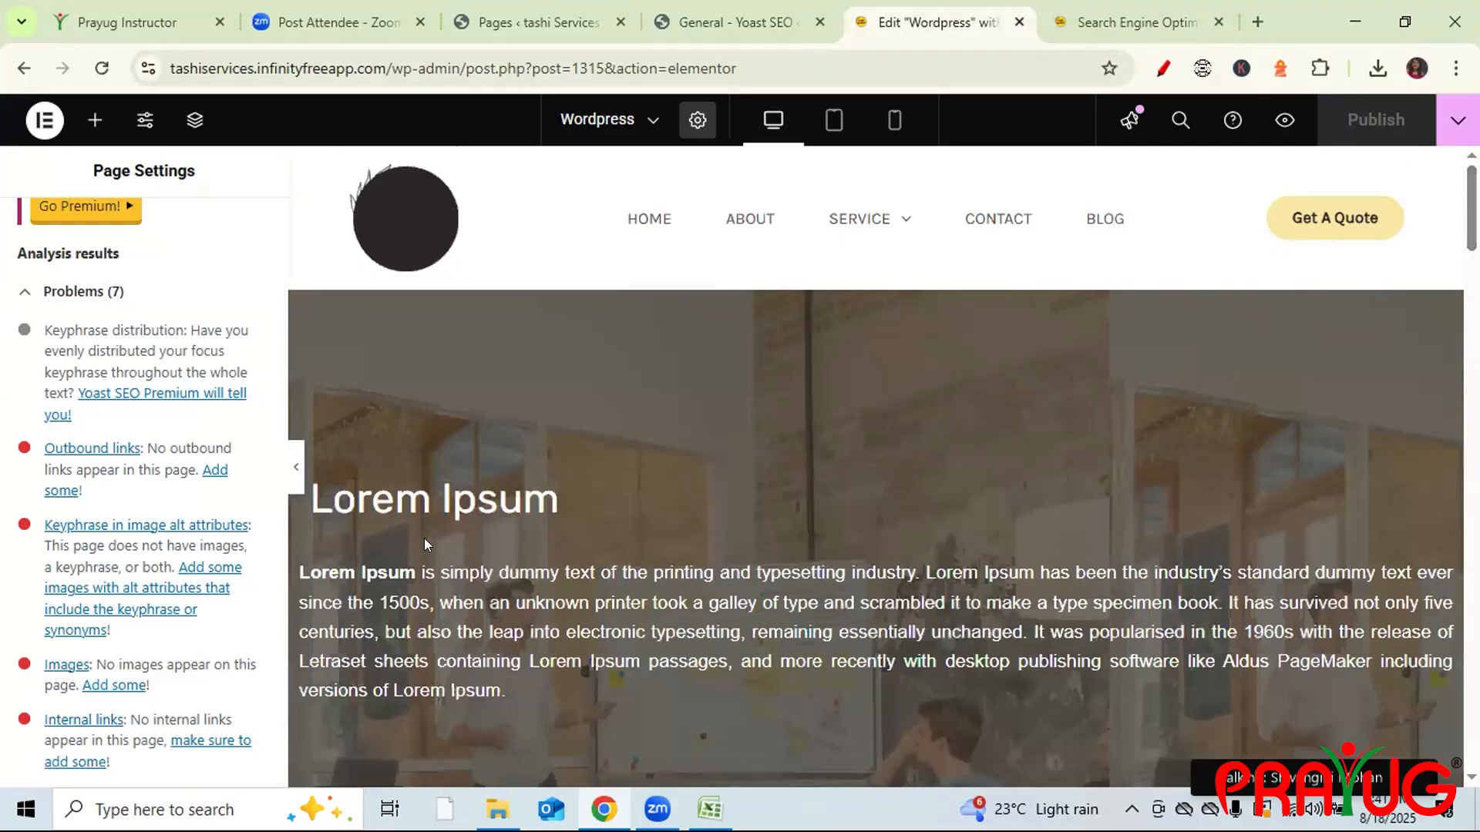
click(597, 494)
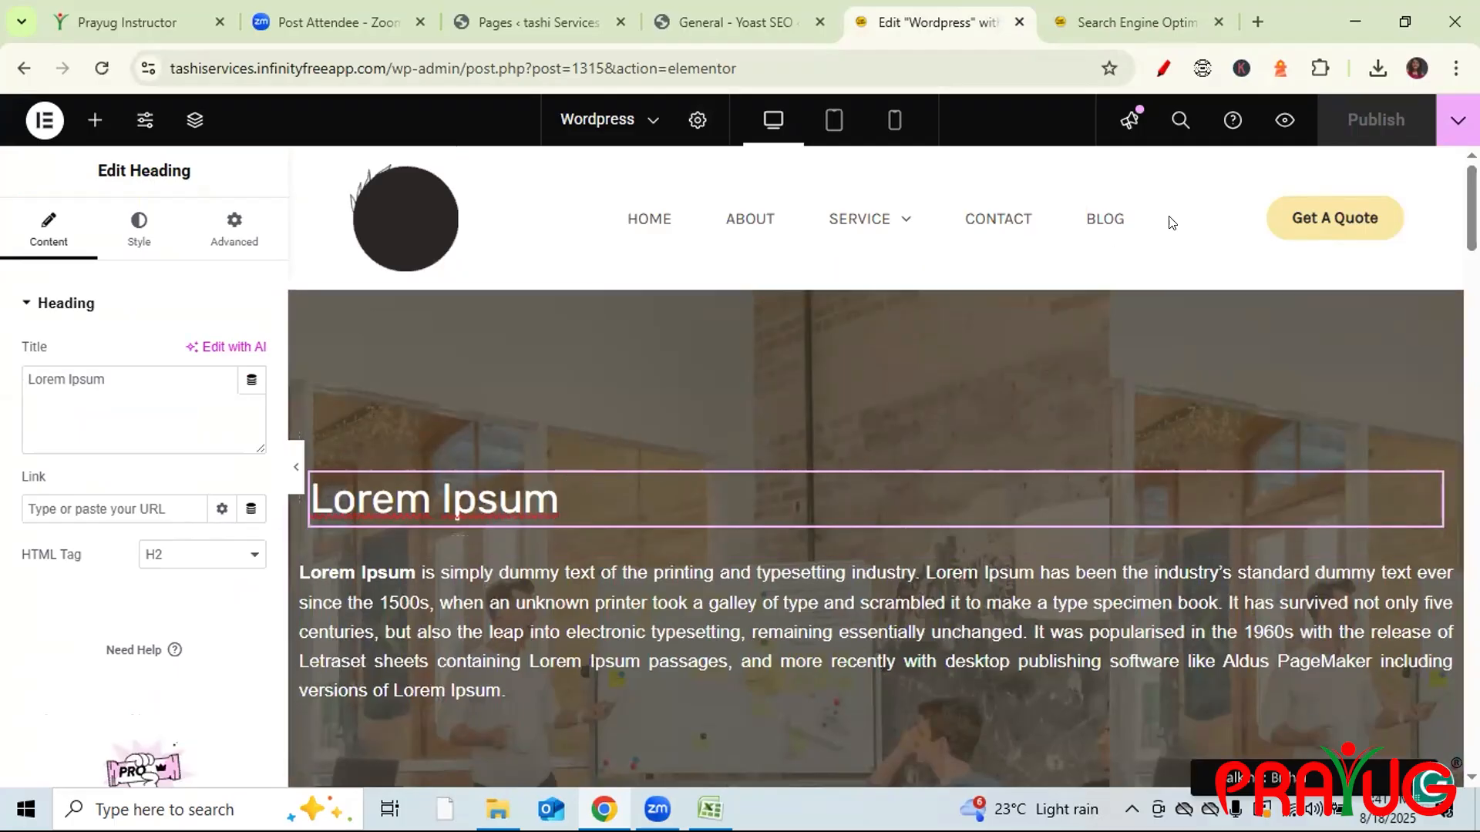
key(BackSpace)
key(BackSpace)
key(BackSpace)
key(BackSpace)
key(BackSpace)
key(BackSpace)
key(BackSpace)
key(BackSpace)
key(BackSpace)
key(BackSpace)
key(BackSpace)
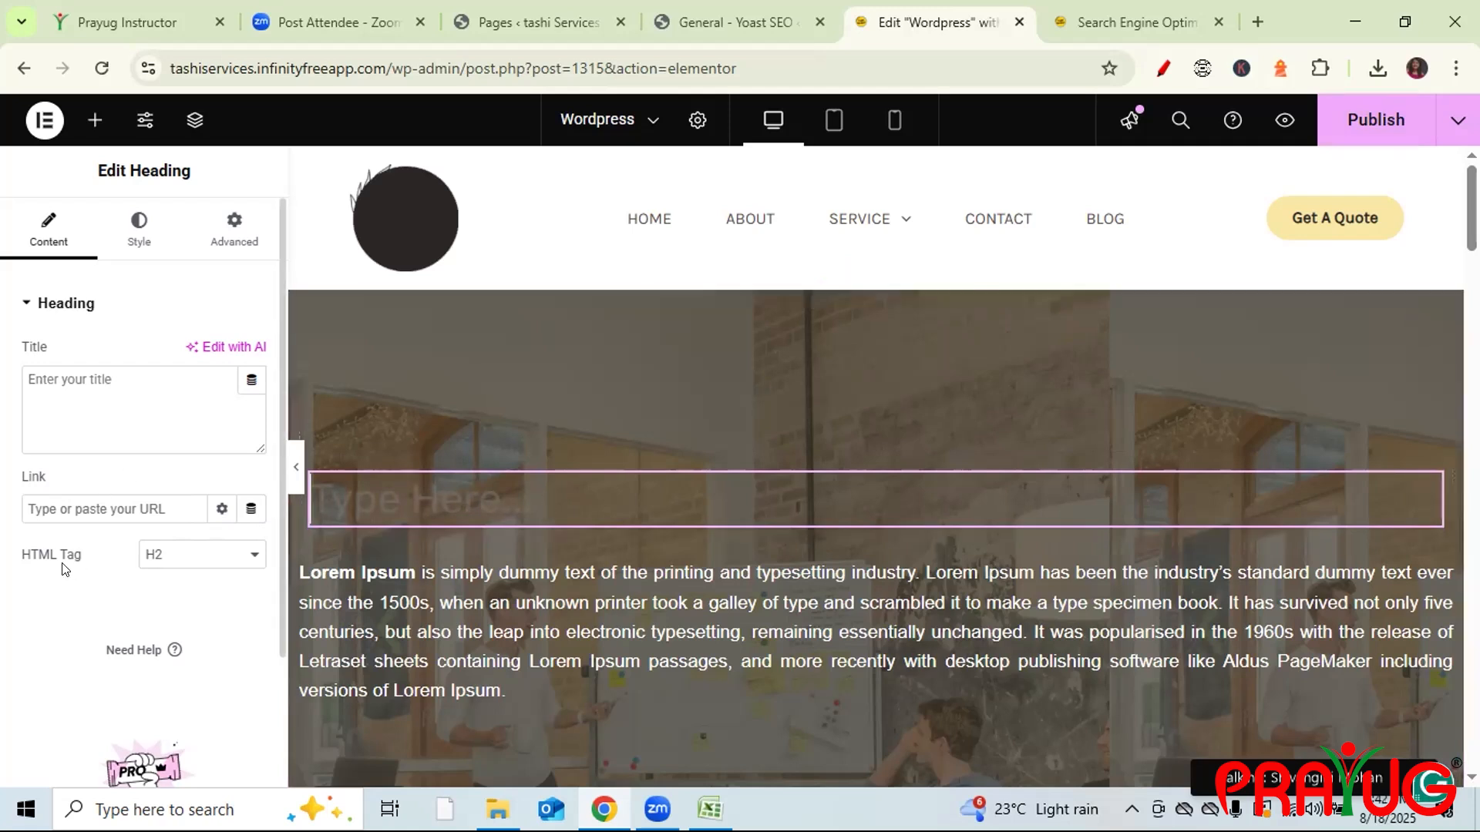
click(85, 367)
text(Wordp)
key(BackSpace)
text(Press)
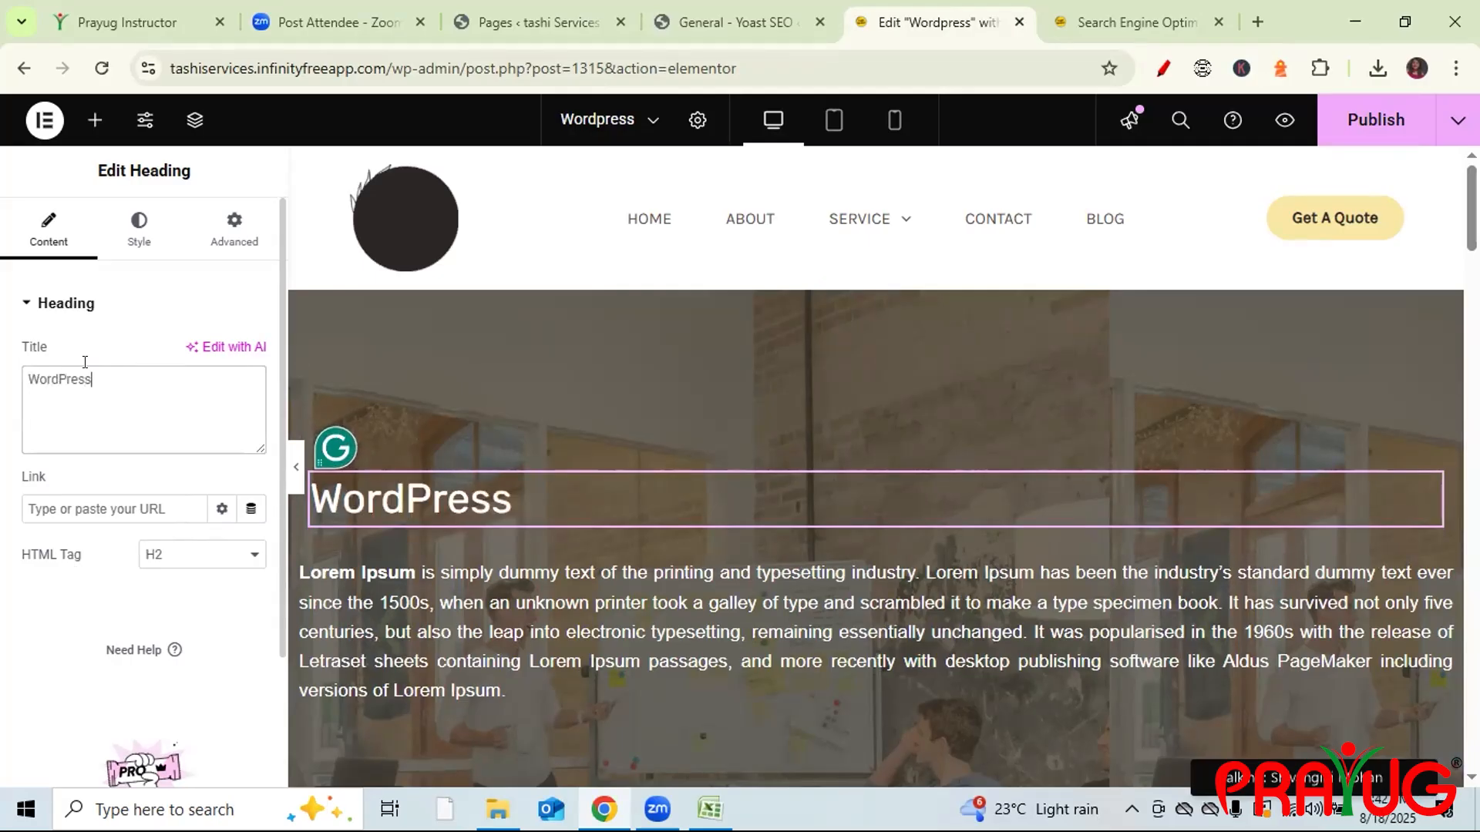
text( Courses)
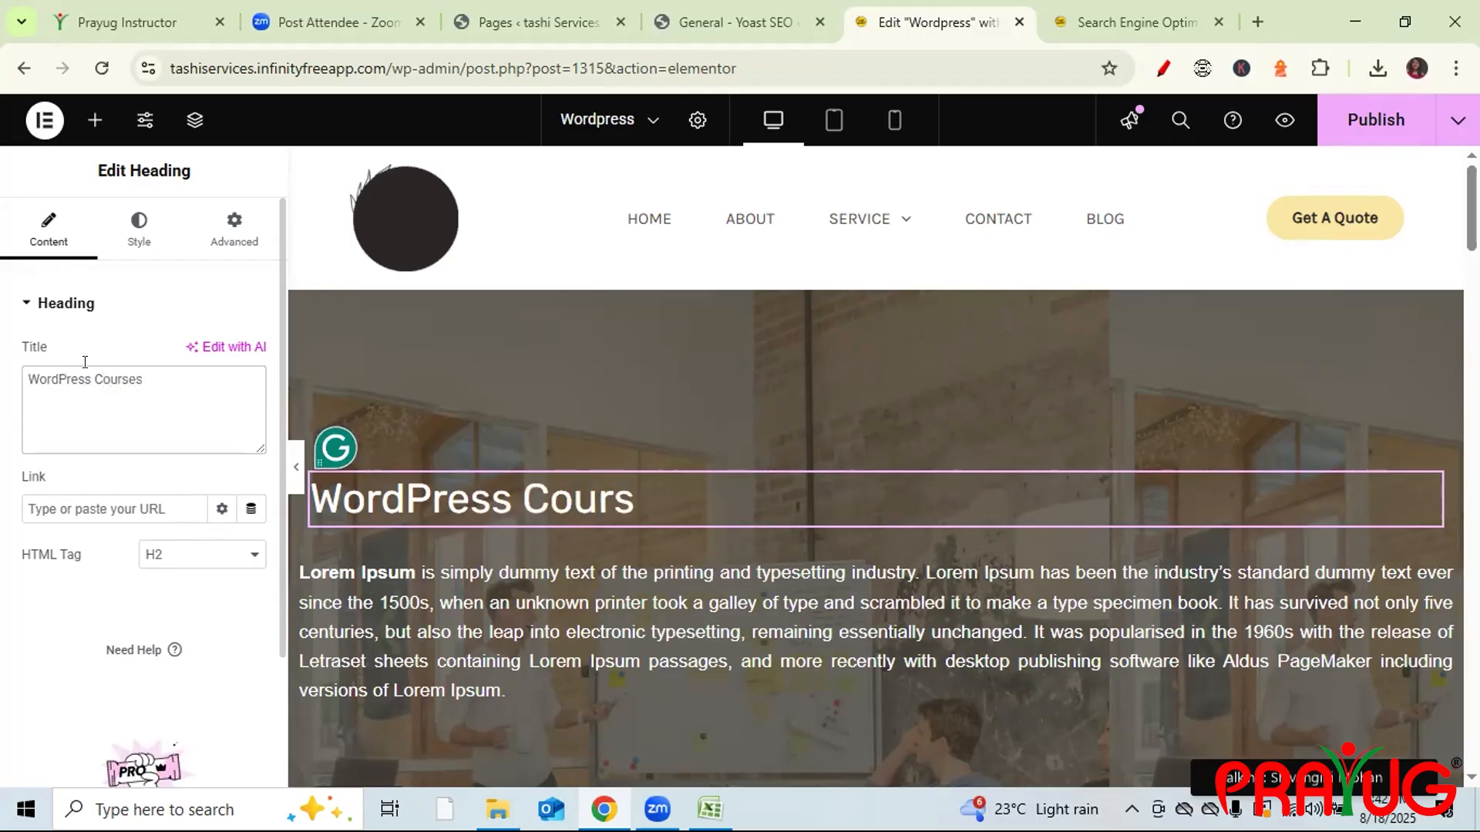
- Set the HTML tag of the "WordPress Courses" heading to H1 and publish the page
click(243, 567)
click(178, 315)
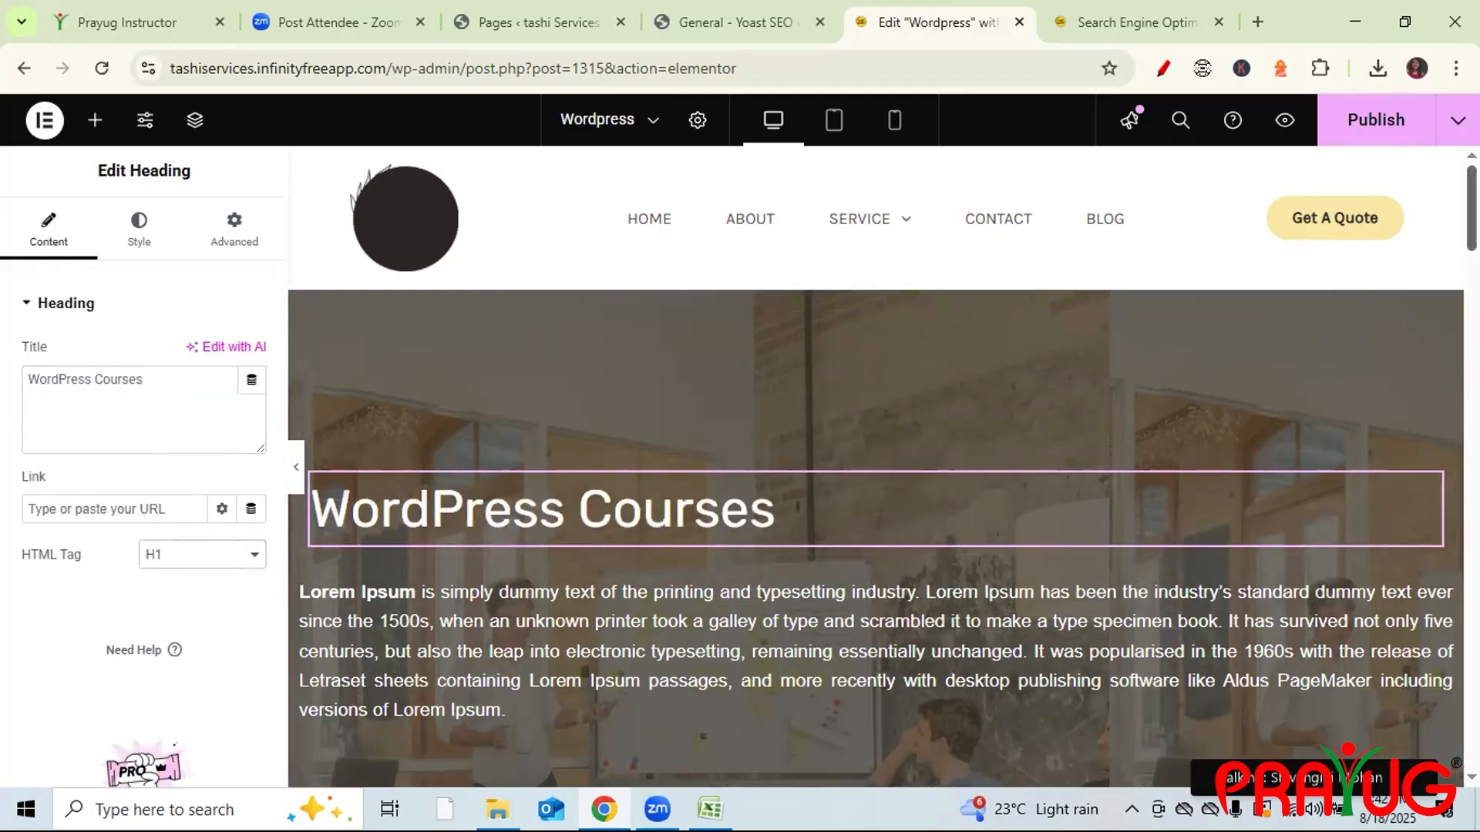
scroll(879, 463, down, 10)
scroll(1328, 198, up, 4)
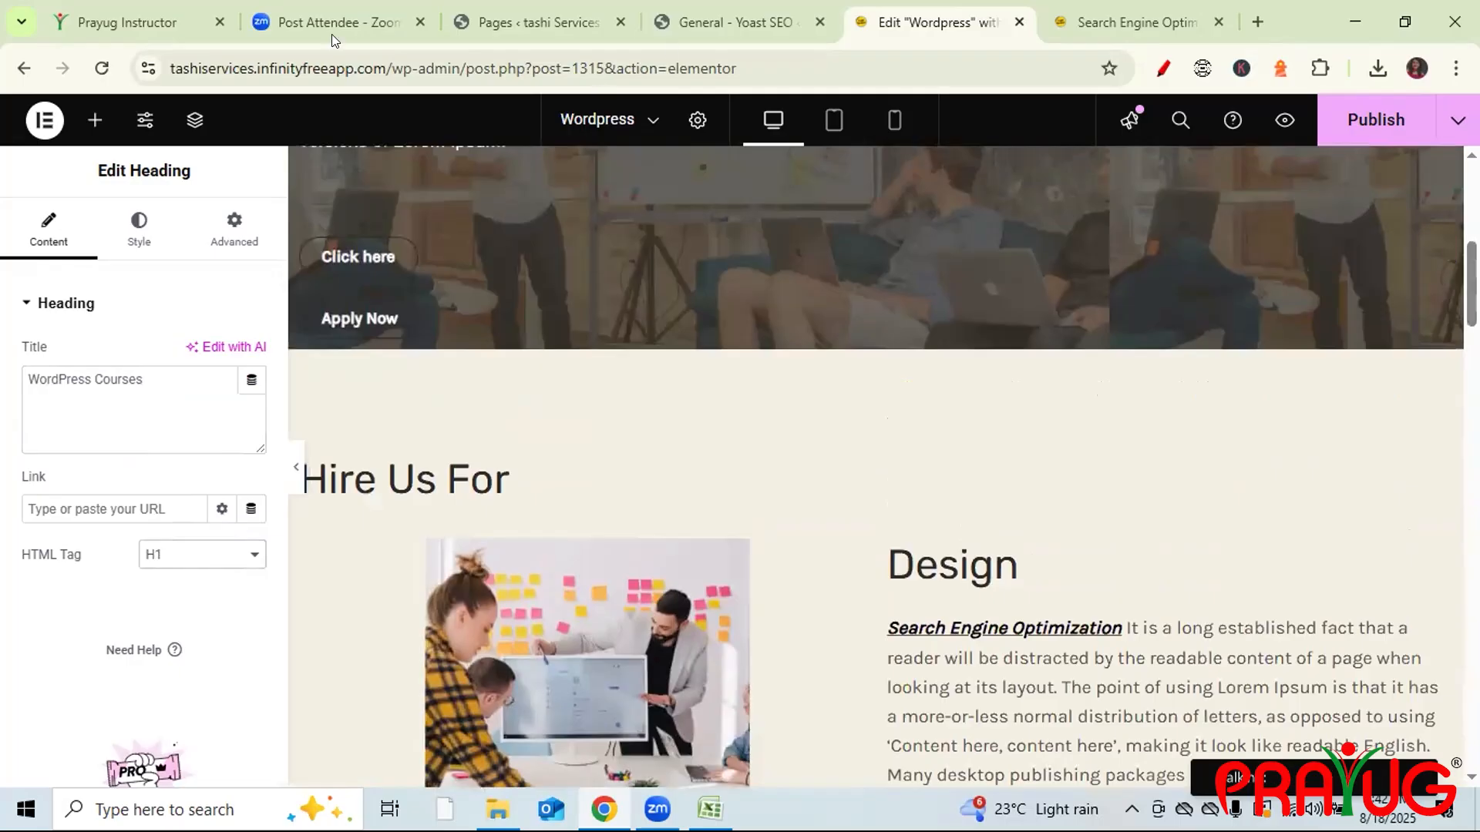
click(1376, 120)
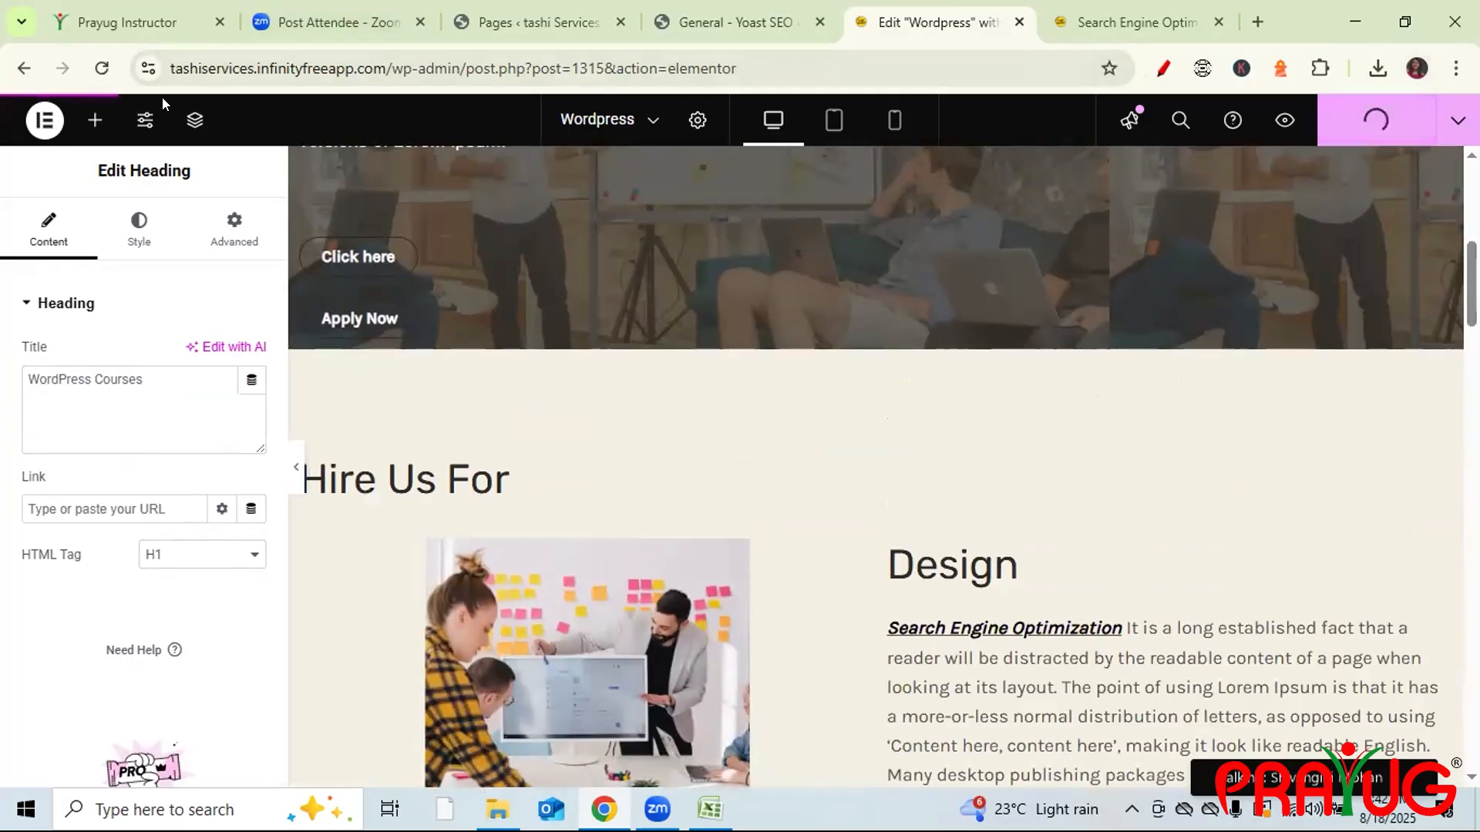
- Reload the editor and open the Wordpress service page on the live site
click(90, 74)
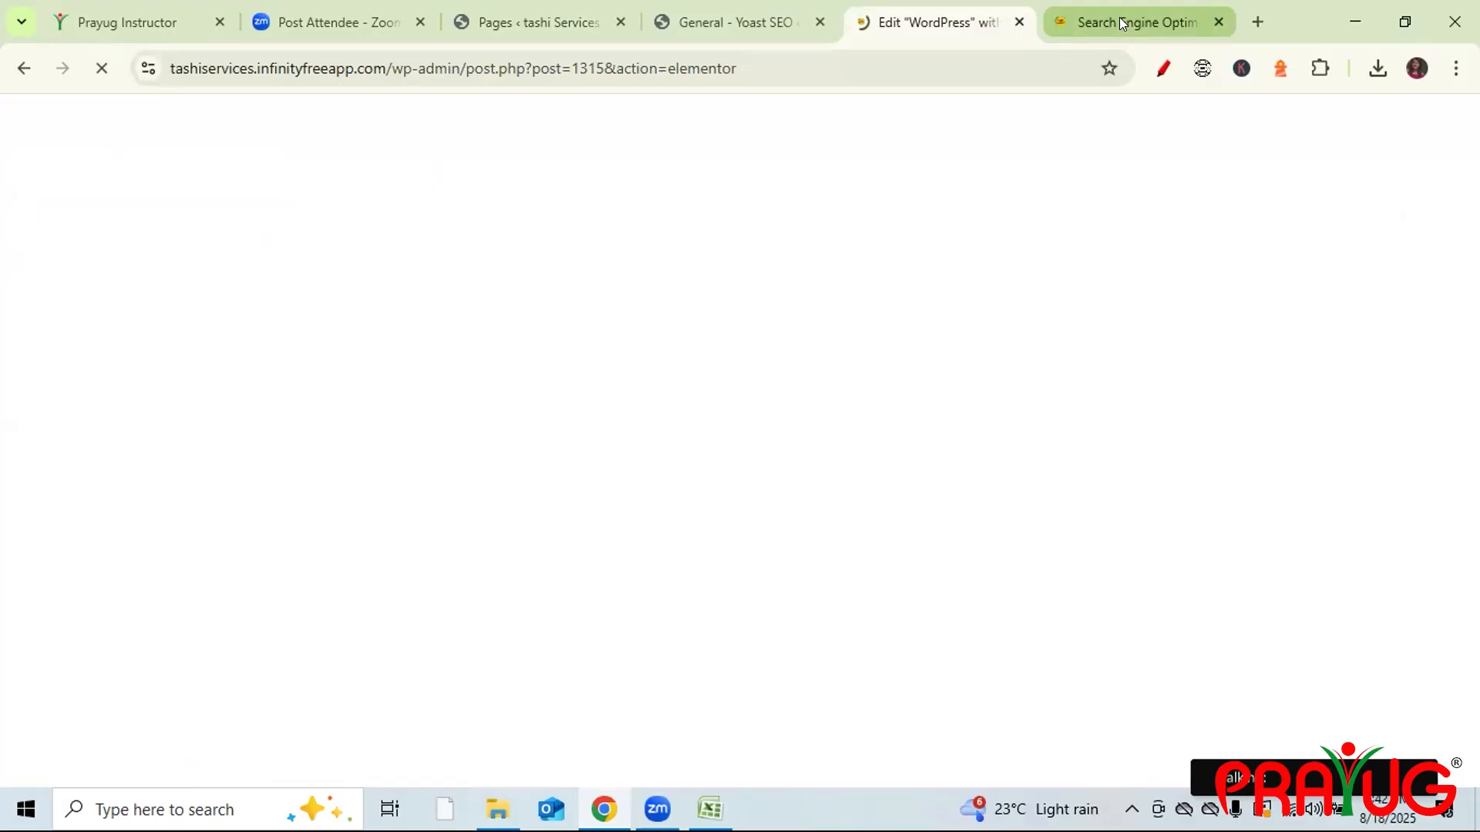
click(1119, 17)
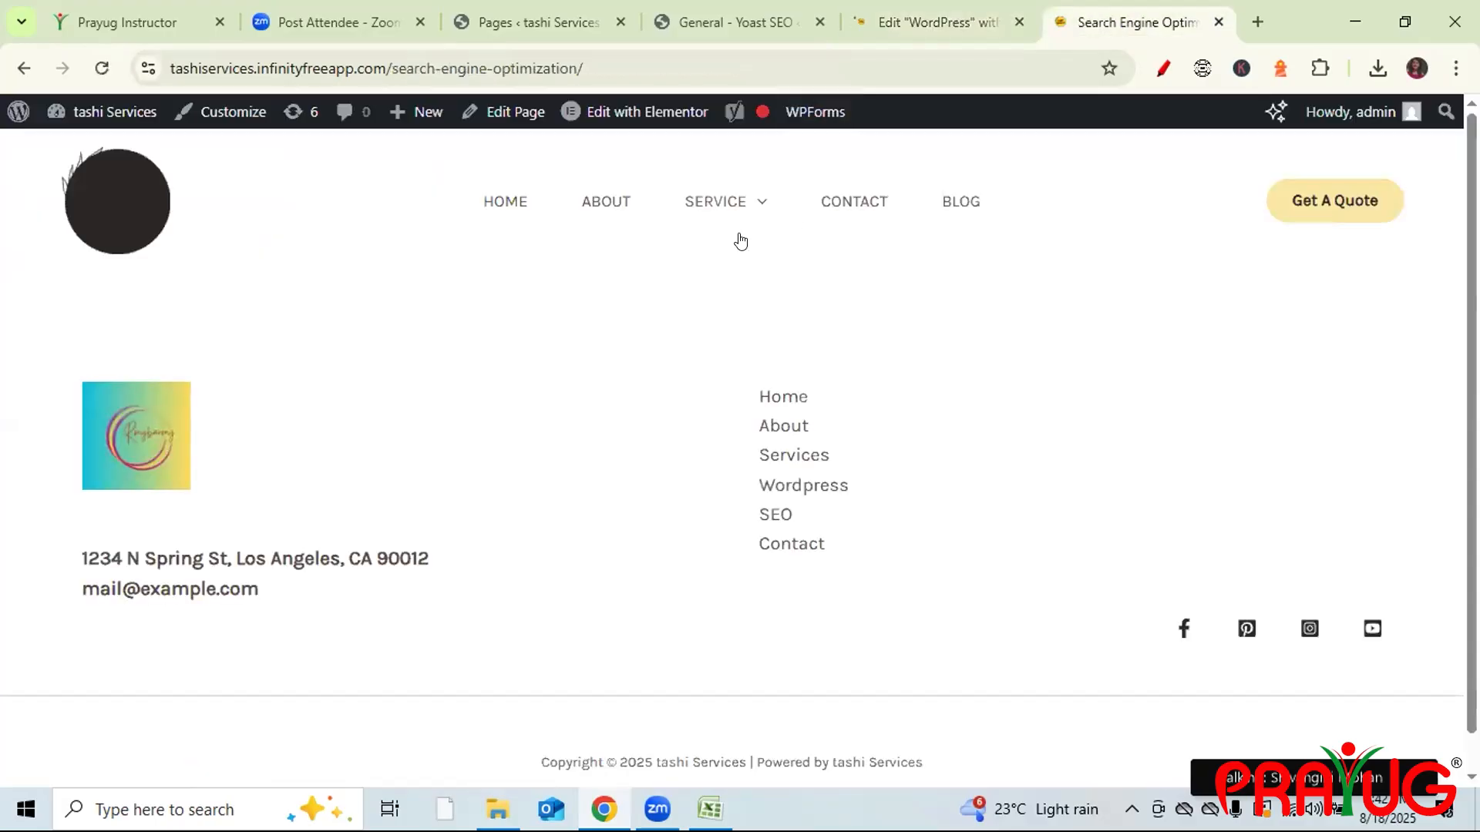
click(724, 275)
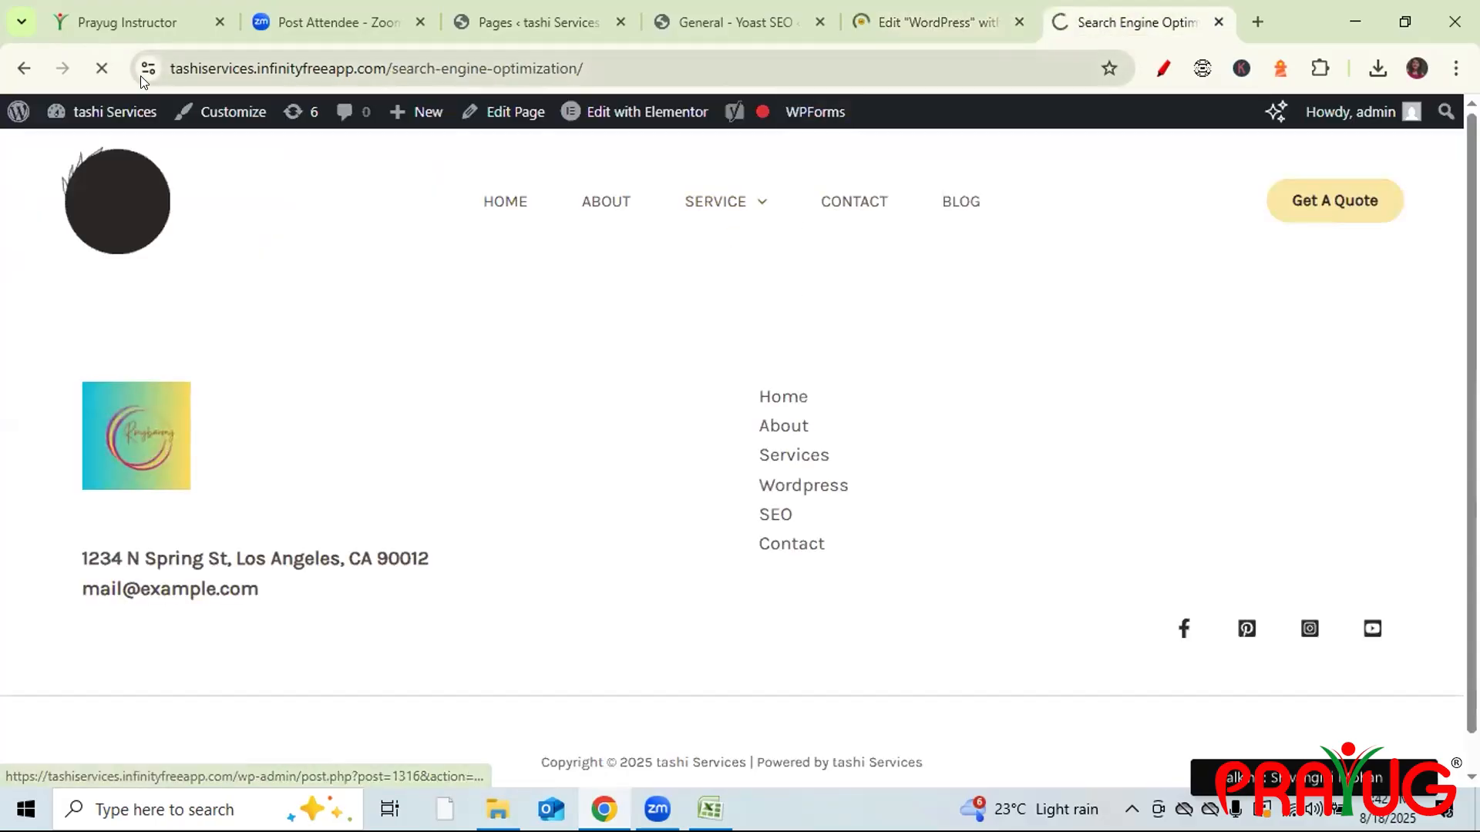
- Back in the editor, examine the problems, improvements and good results in the Yoast SEO analysis of the Wordpress page
click(925, 19)
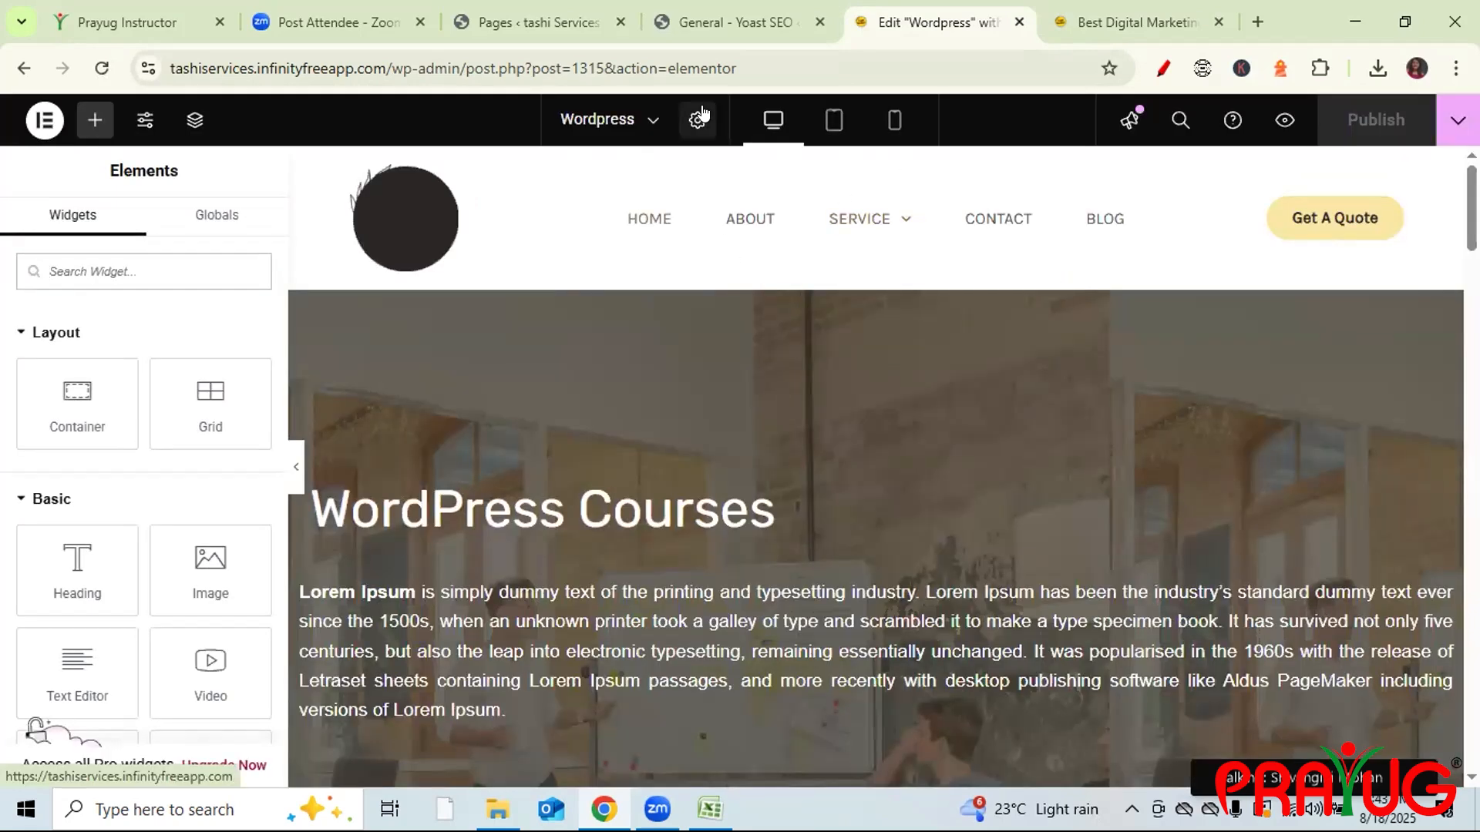
click(695, 121)
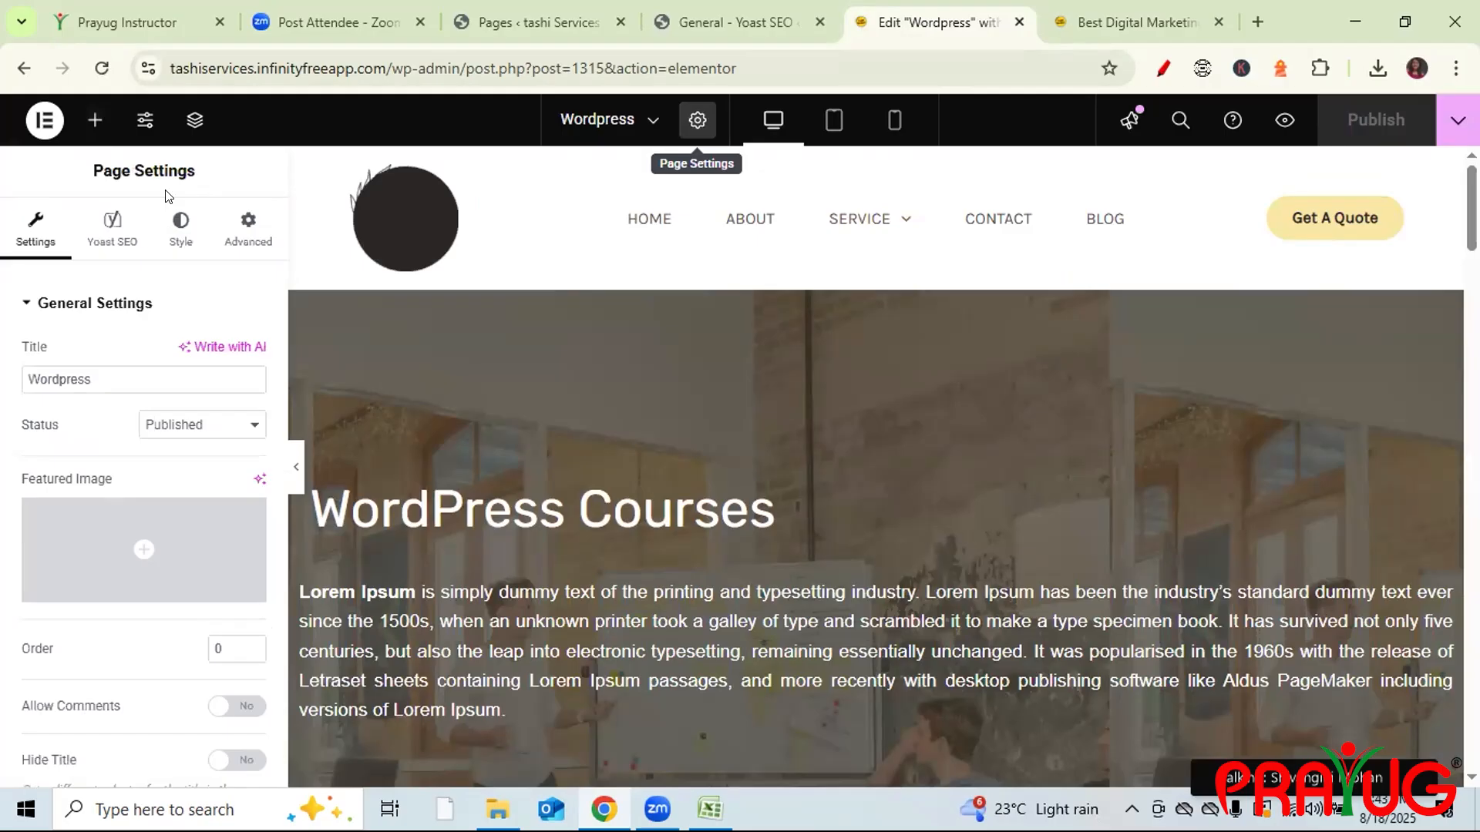
click(112, 220)
click(149, 493)
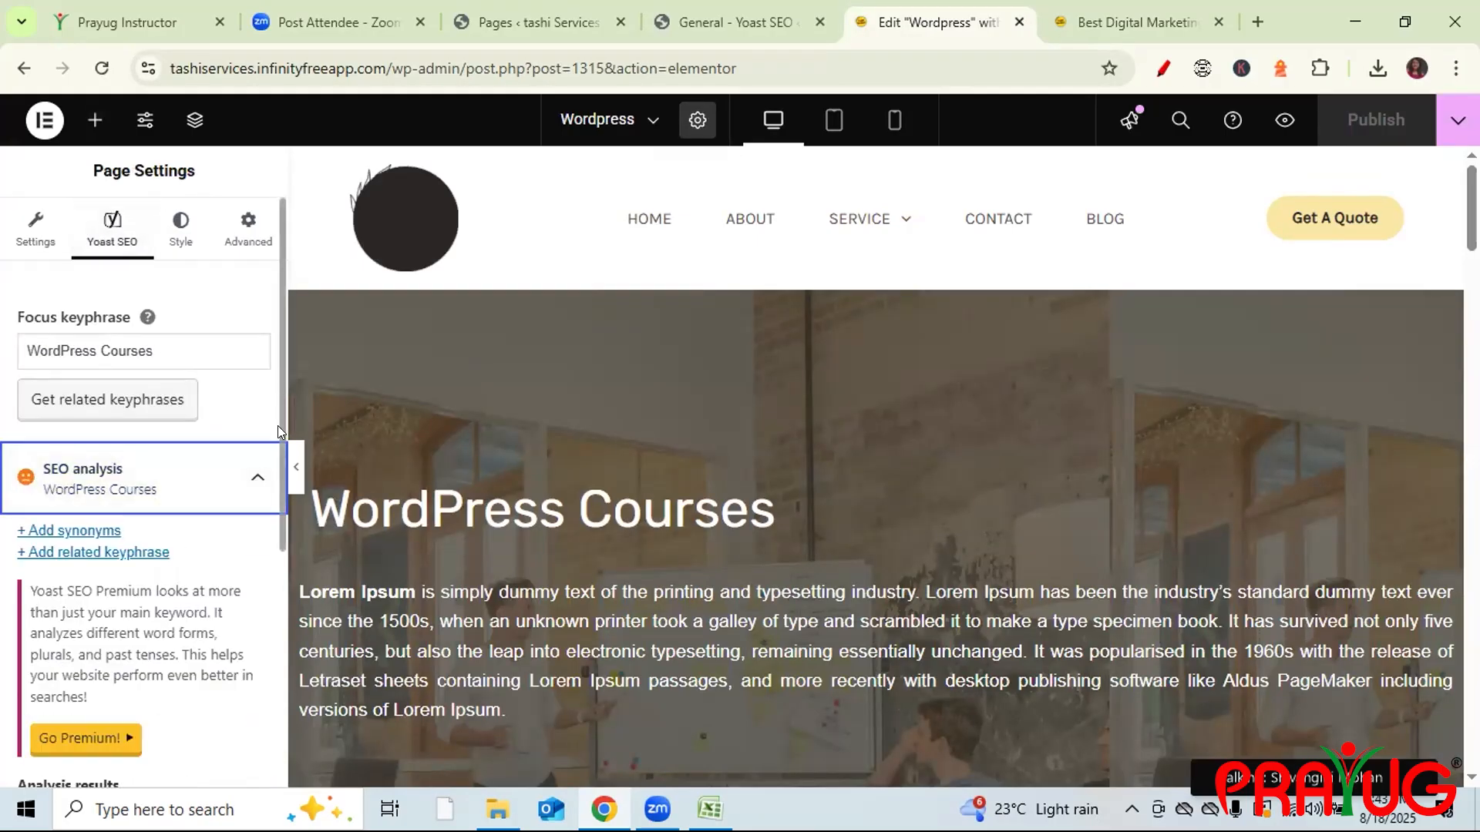
scroll(277, 425, down, 5)
scroll(275, 655, down, 5)
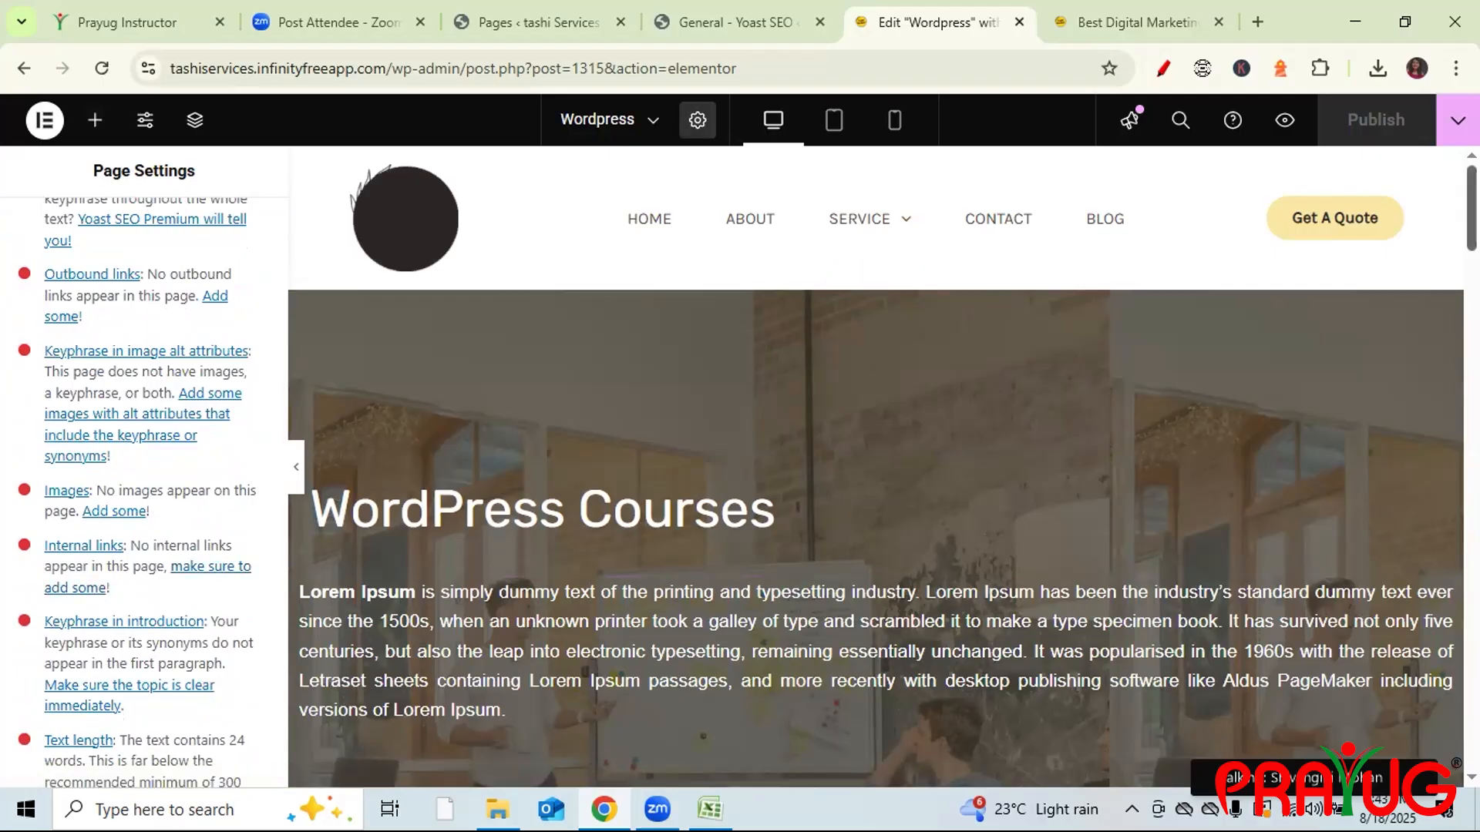
scroll(301, 311, down, 3)
scroll(301, 310, up, 2)
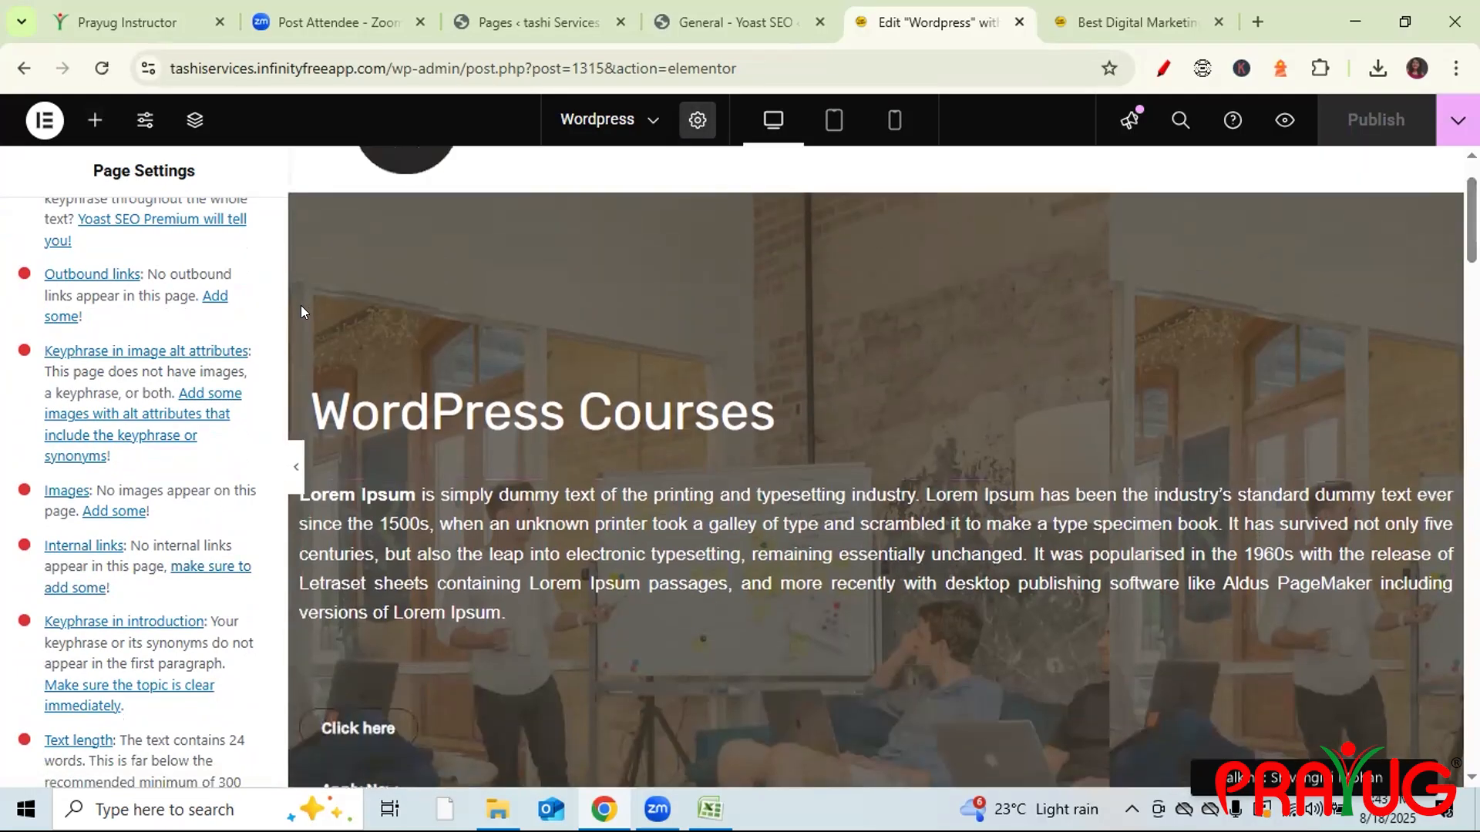
drag(279, 372, 277, 505)
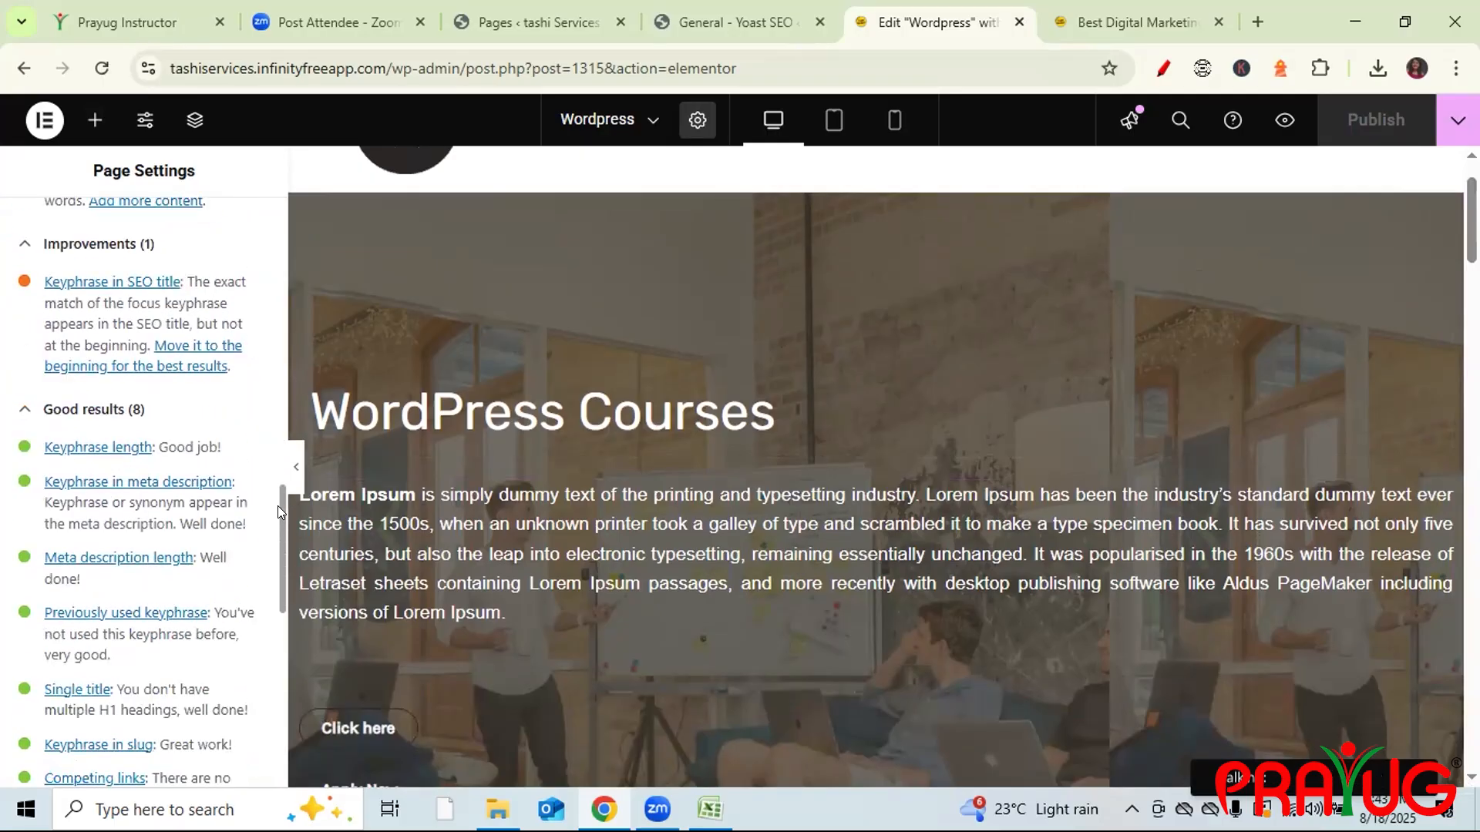
scroll(288, 301, up, 6)
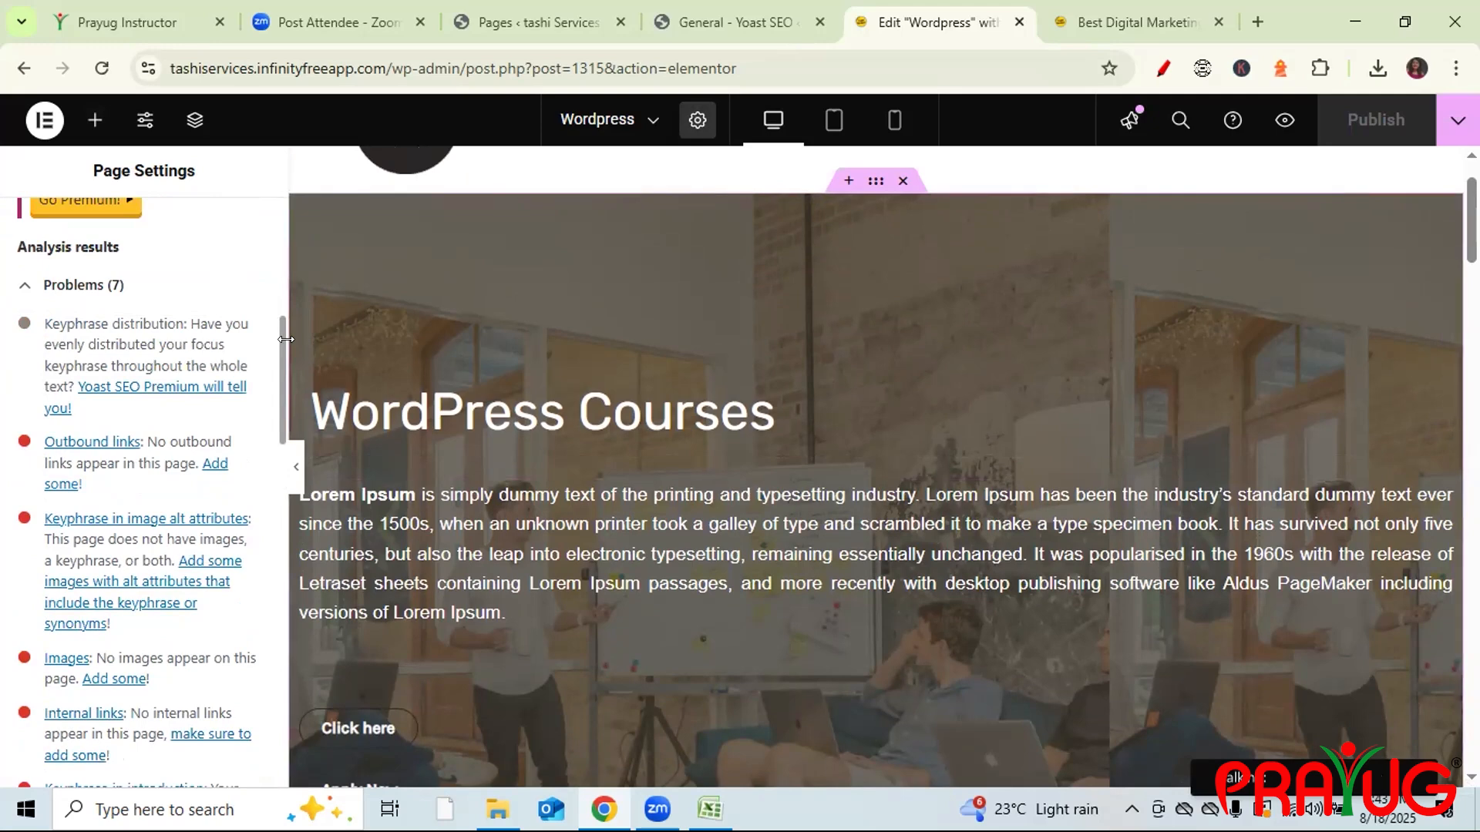
scroll(285, 339, down, 1)
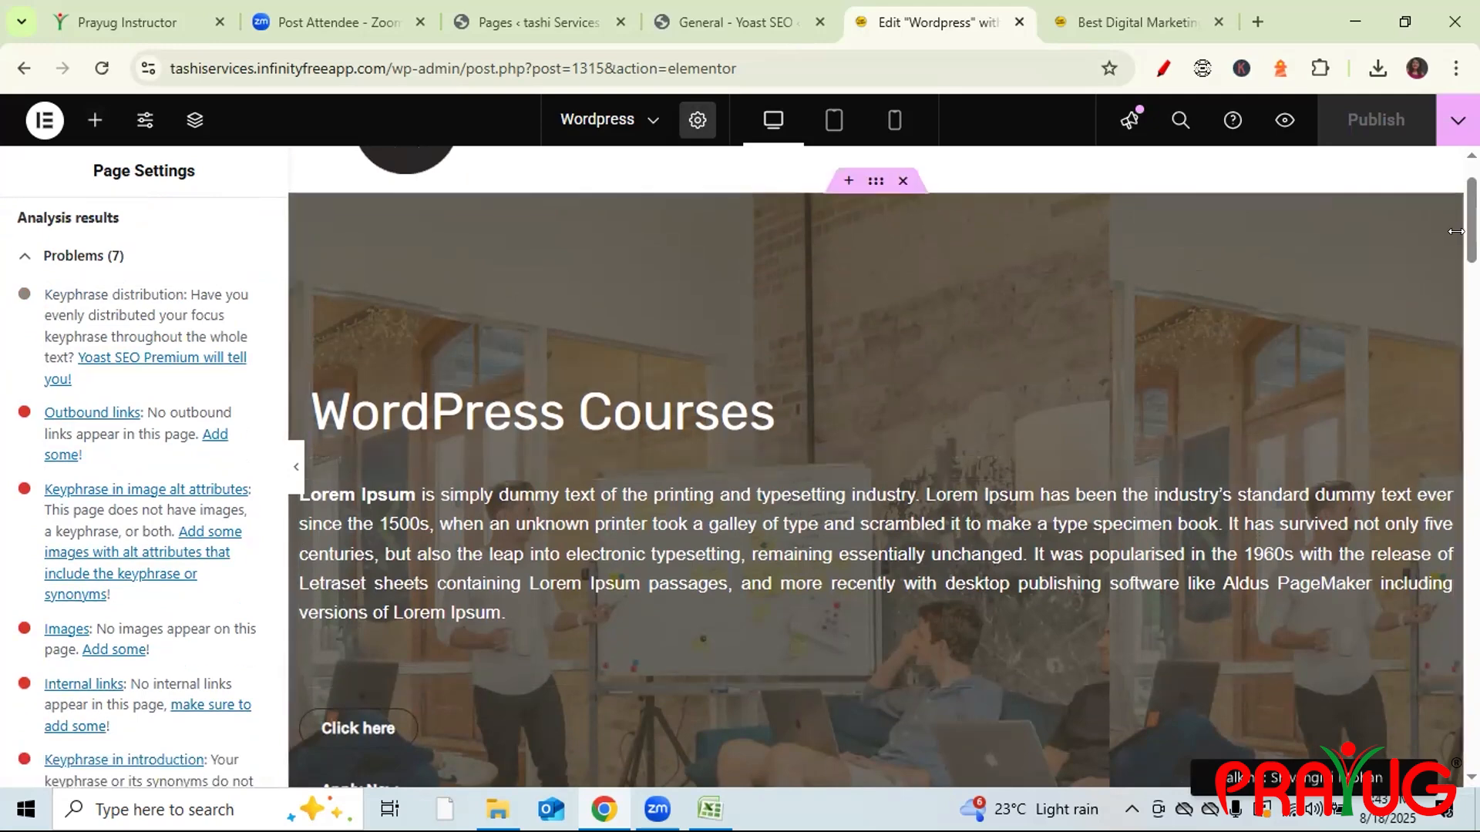
- Look through the Wordpress page's content from the hero section down to the Enquiry Form and back
scroll(595, 436, down, 10)
scroll(1442, 433, down, 15)
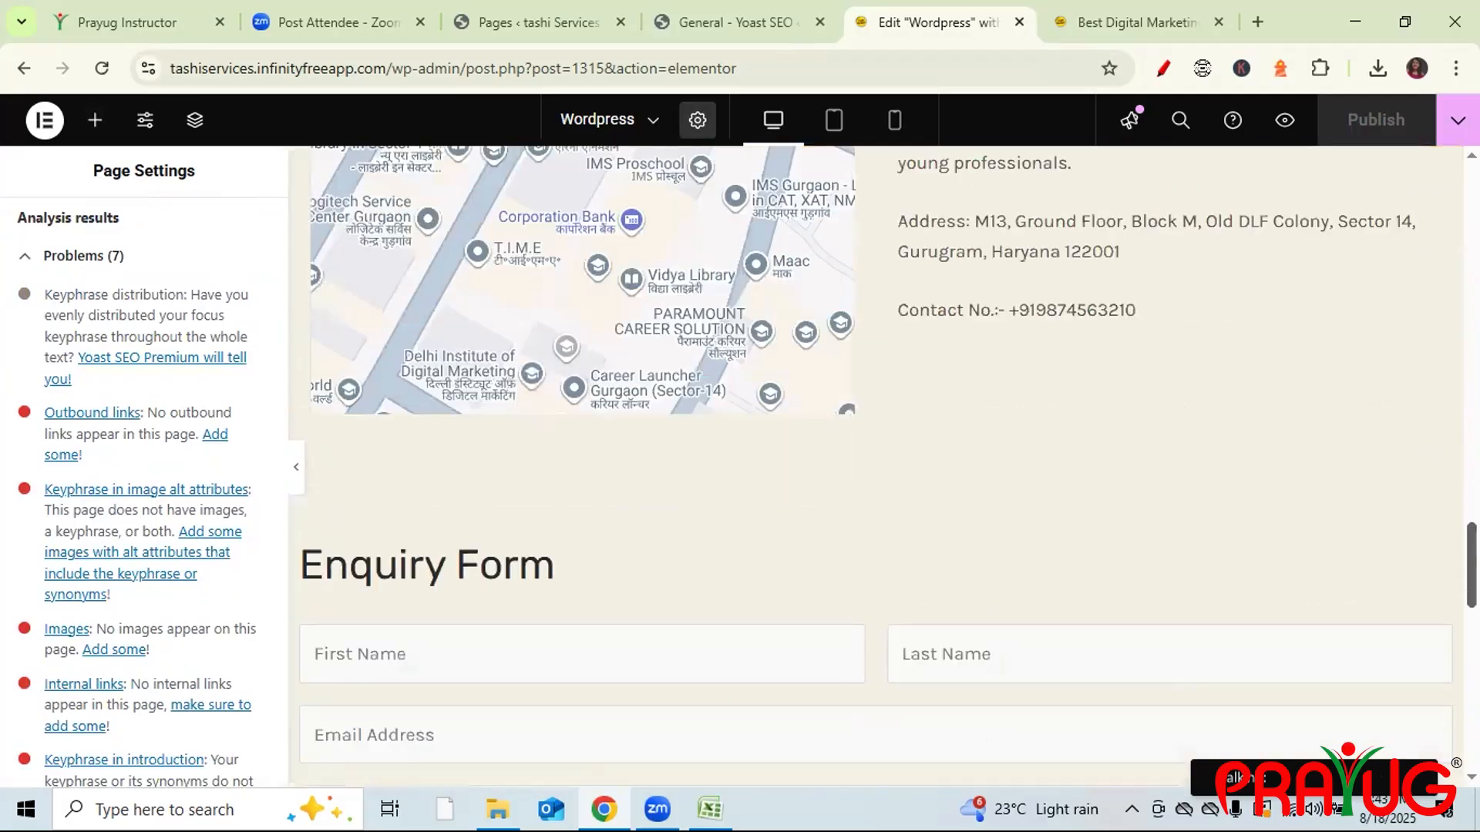
scroll(1433, 319, up, 12)
scroll(1441, 320, up, 5)
scroll(1440, 355, down, 4)
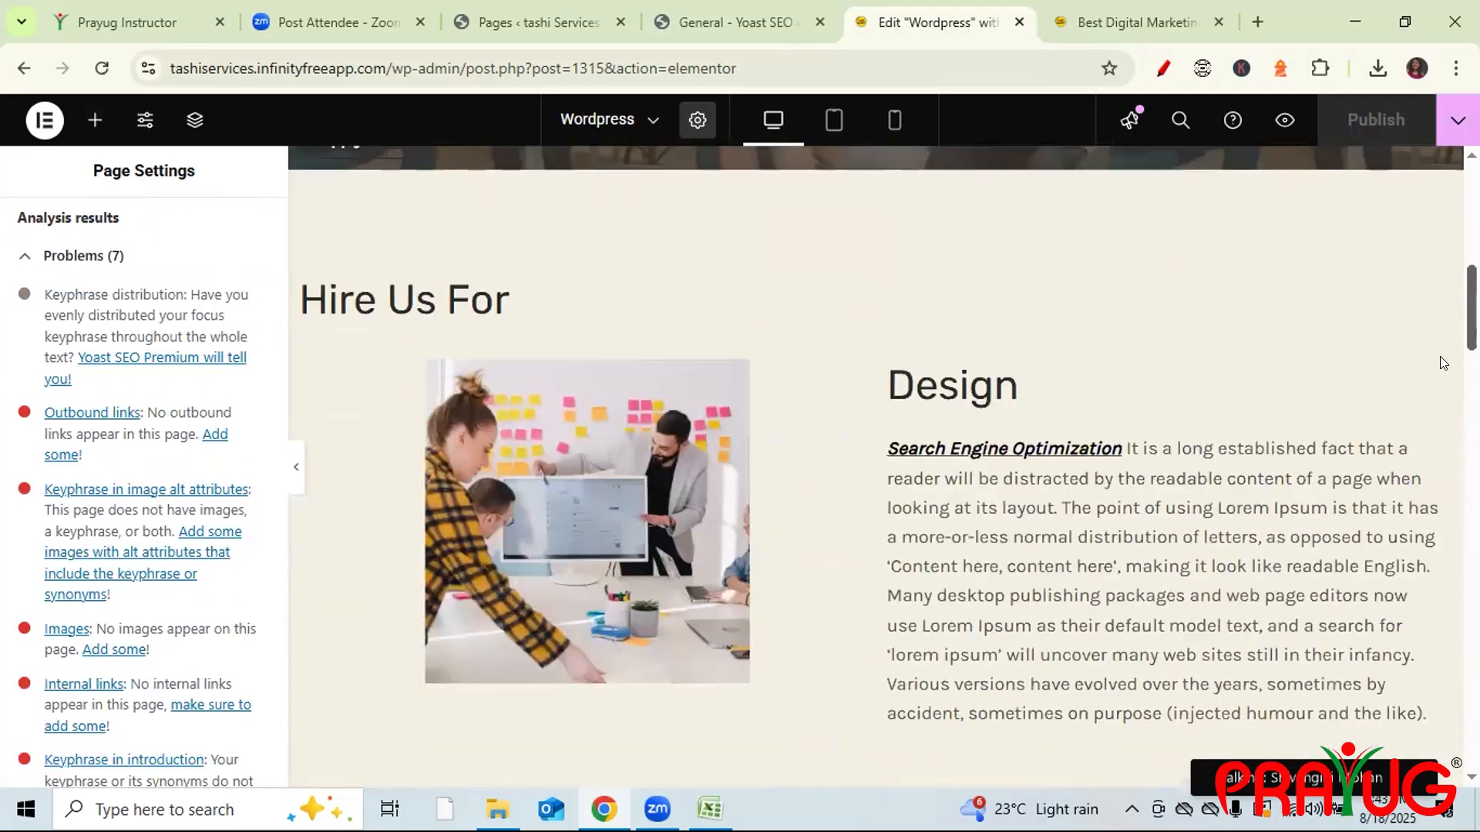
scroll(1438, 342, up, 10)
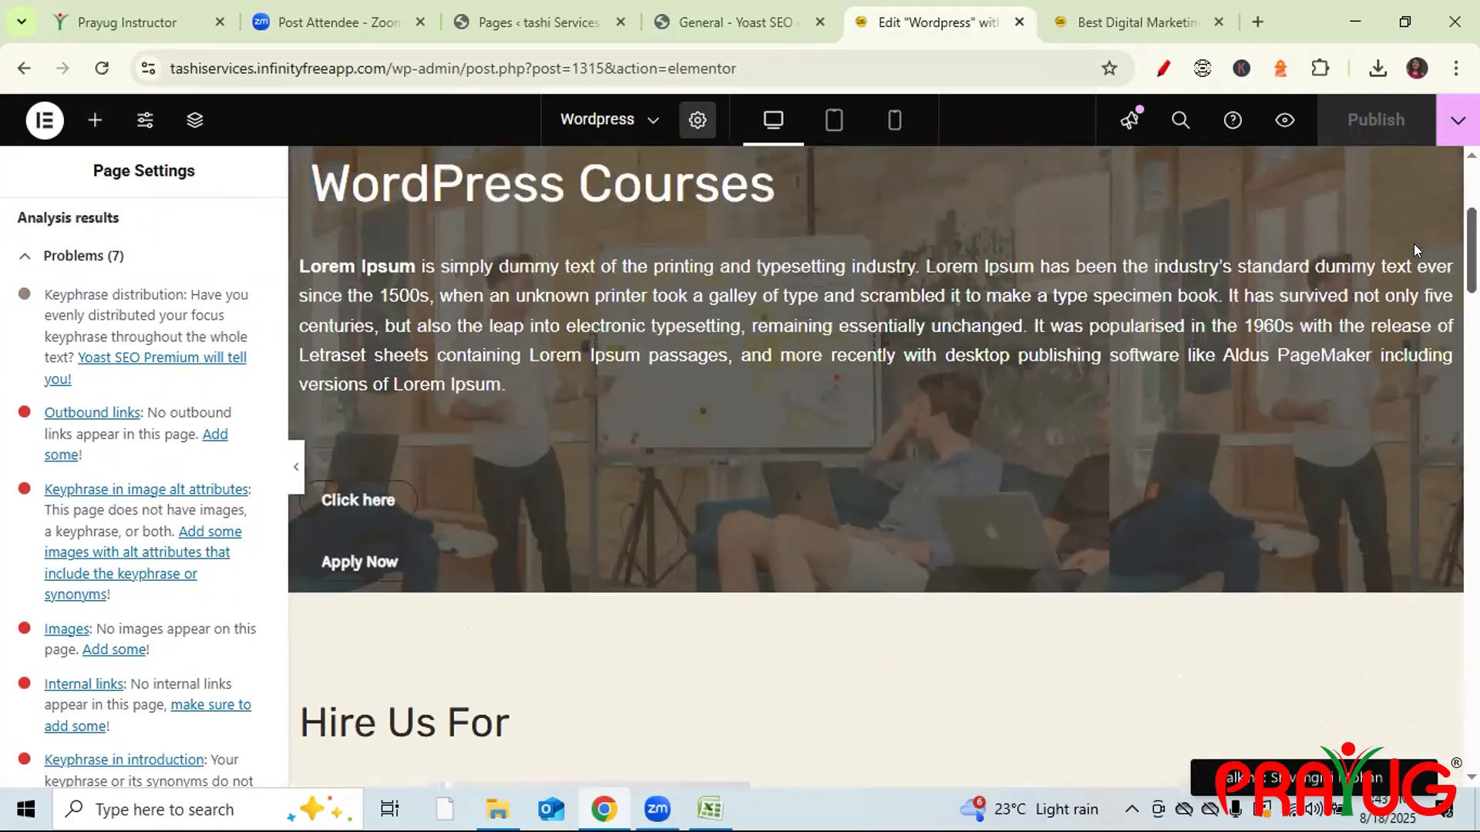
- Check the Yoast SEO problems list against the page's Hire Us For, Design, Our Trainers and hero sections
scroll(1413, 243, down, 14)
drag(1471, 515, 1468, 340)
scroll(1451, 340, down, 2)
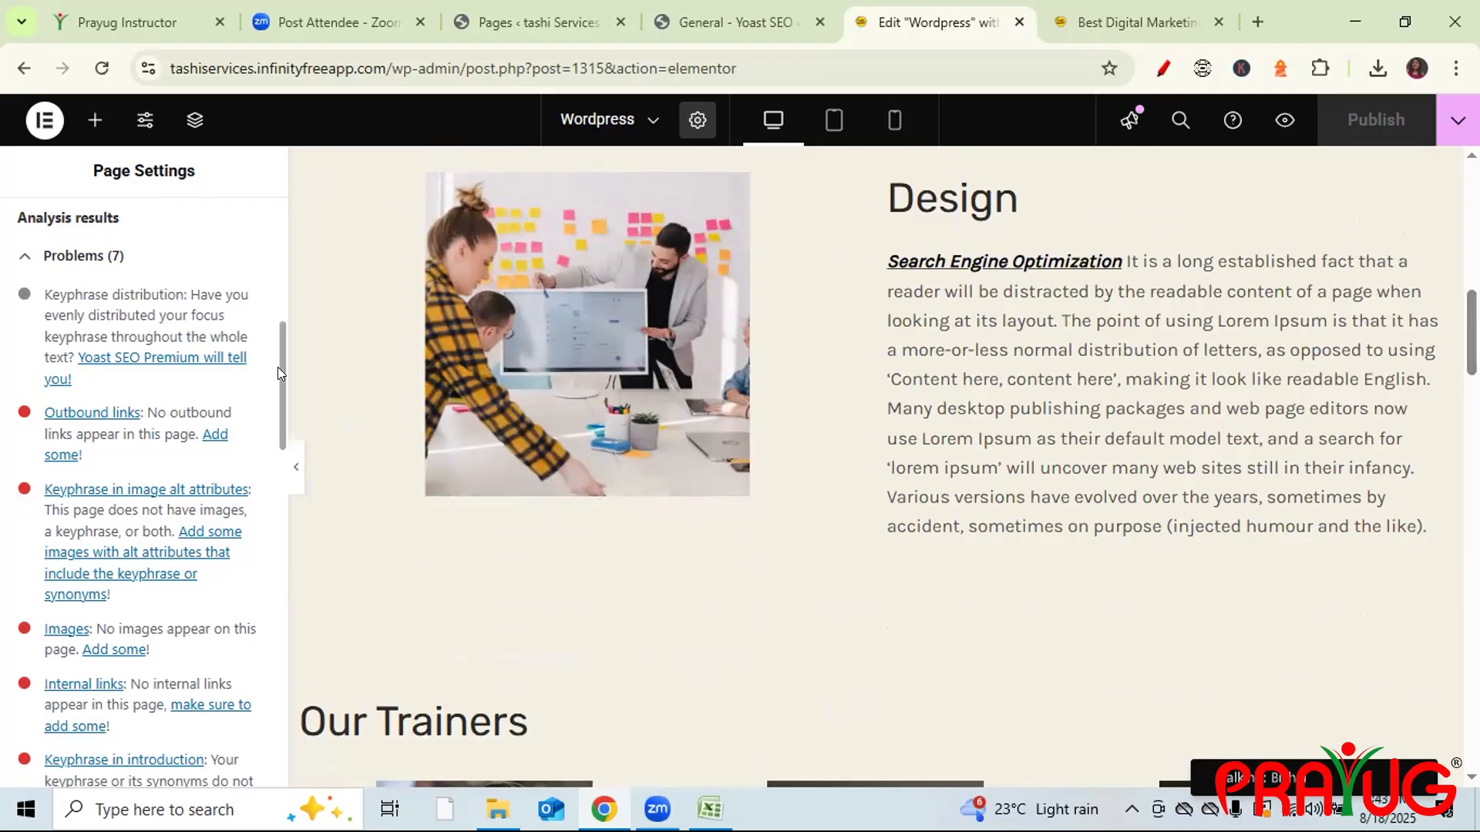
drag(277, 367, 278, 399)
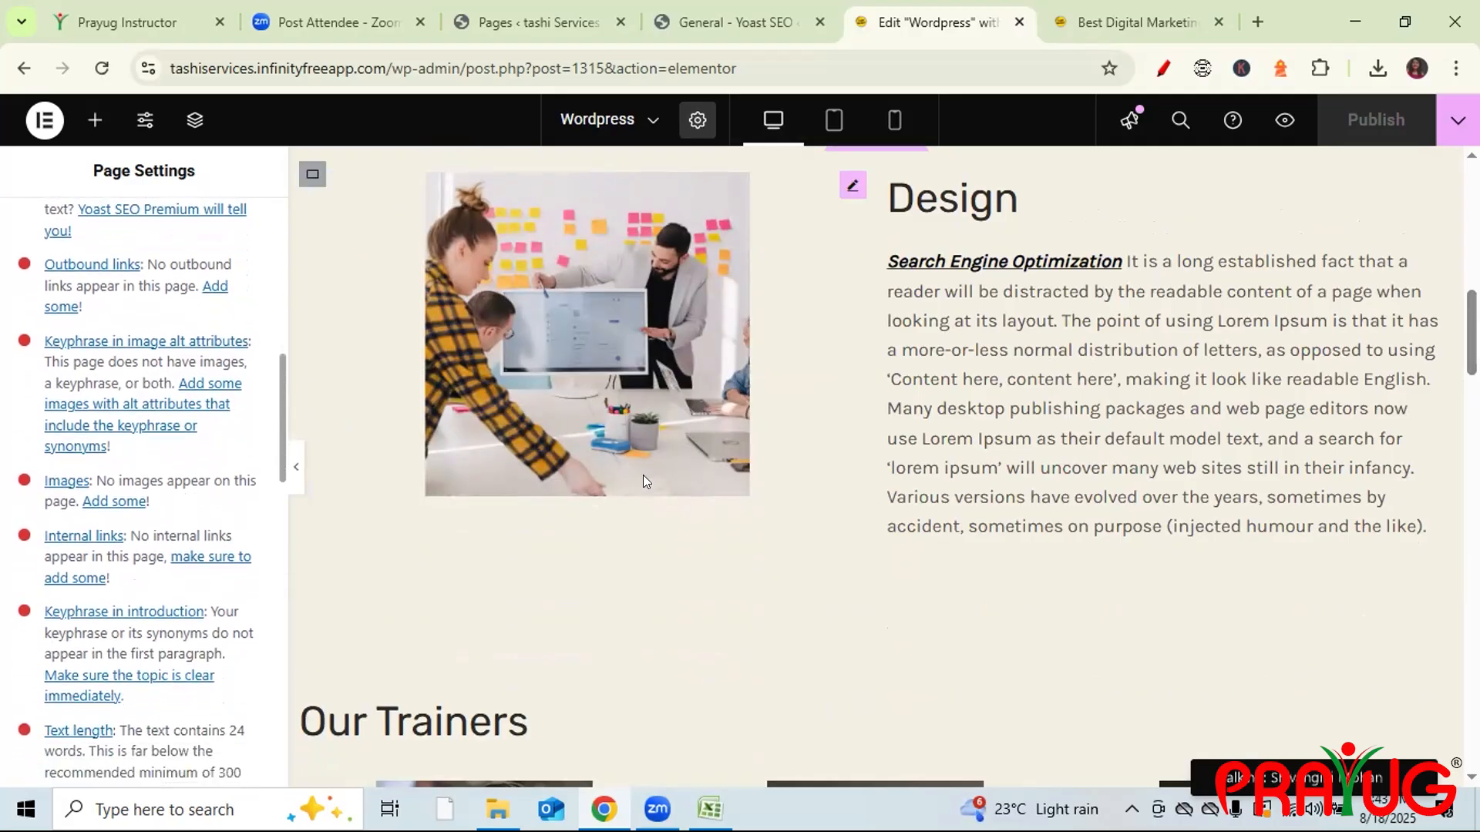
scroll(876, 463, down, 15)
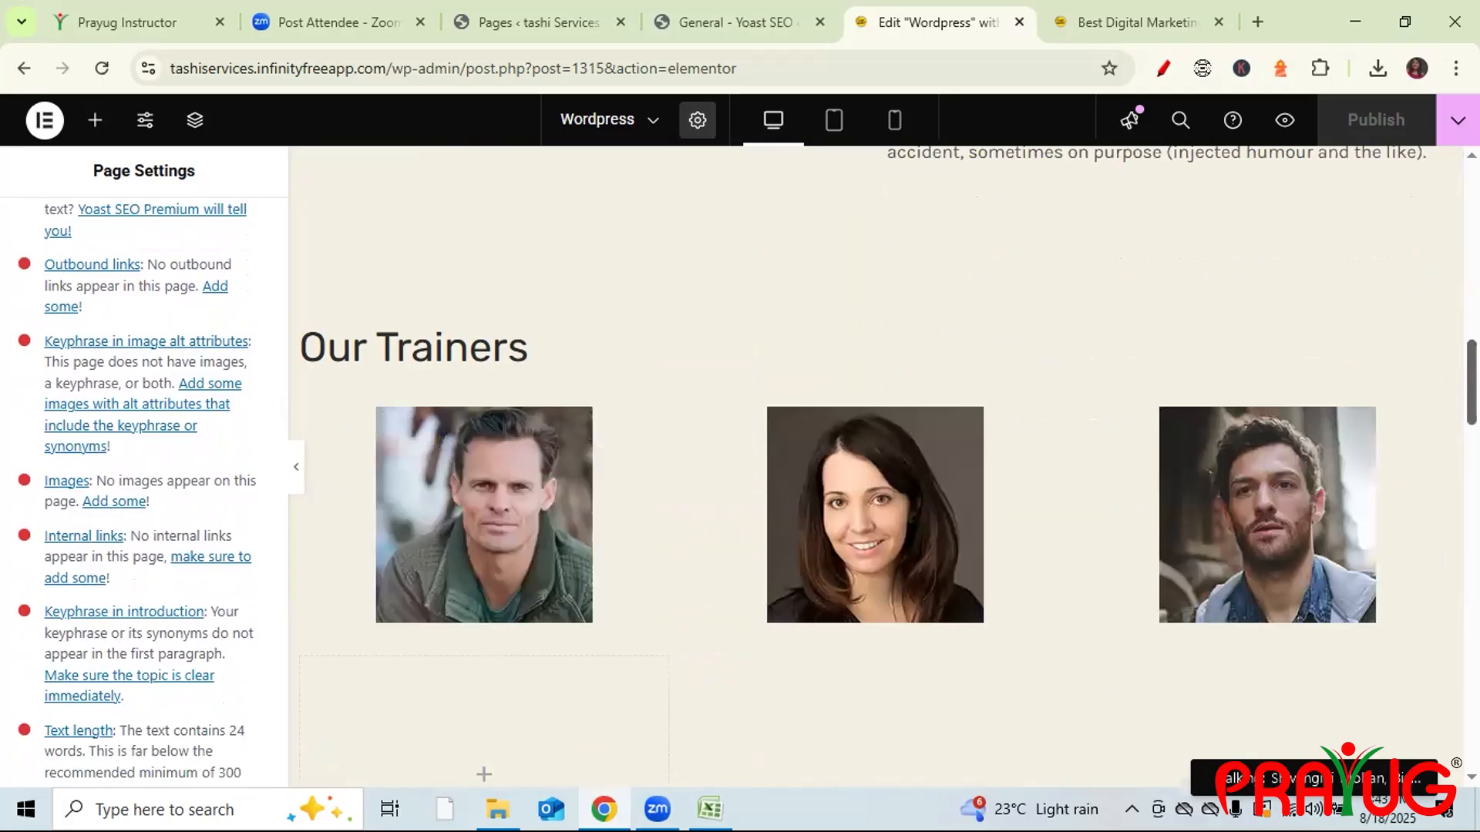
scroll(877, 462, down, 3)
scroll(876, 462, up, 20)
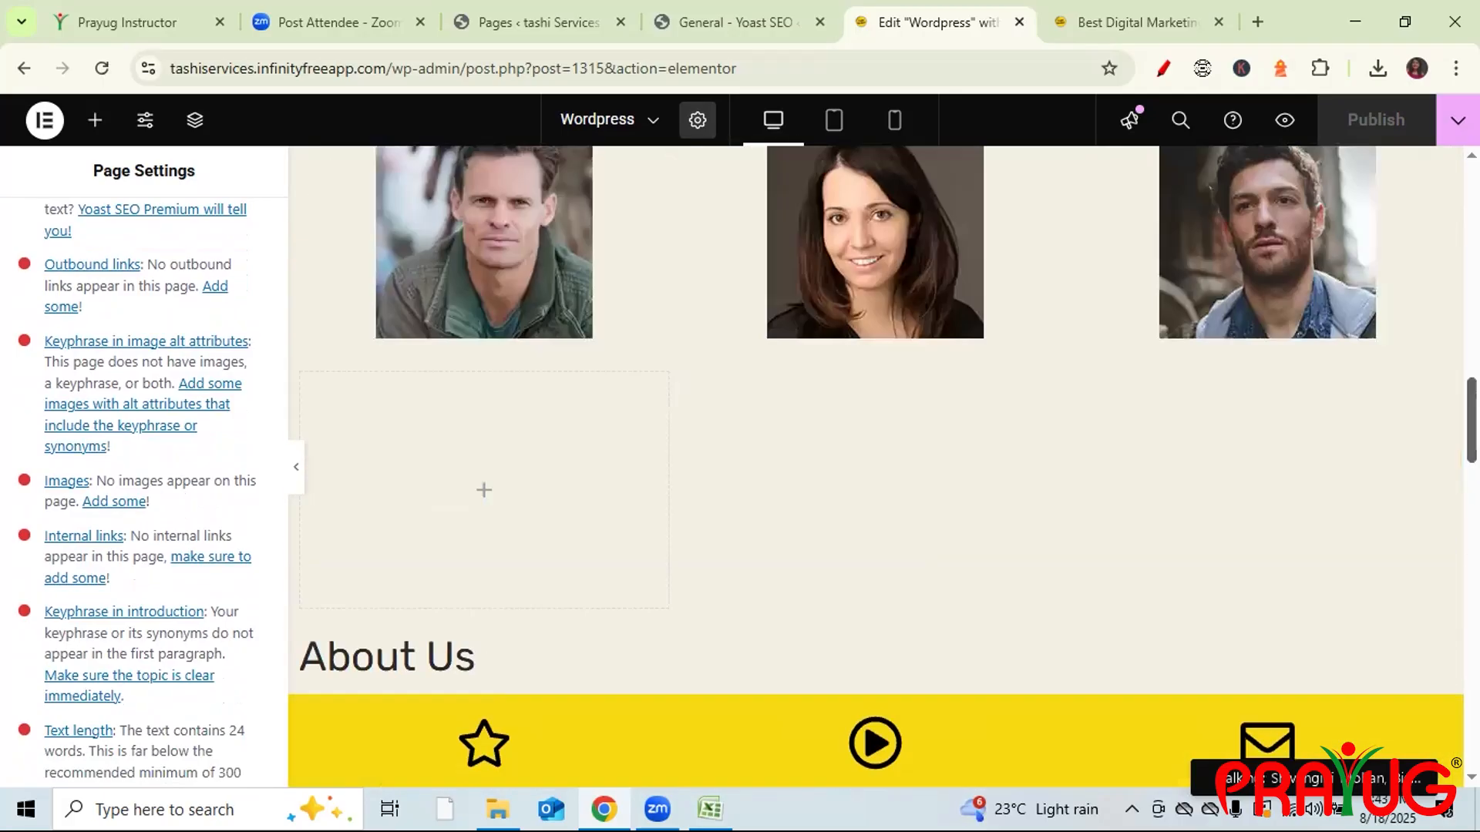
scroll(1287, 320, down, 6)
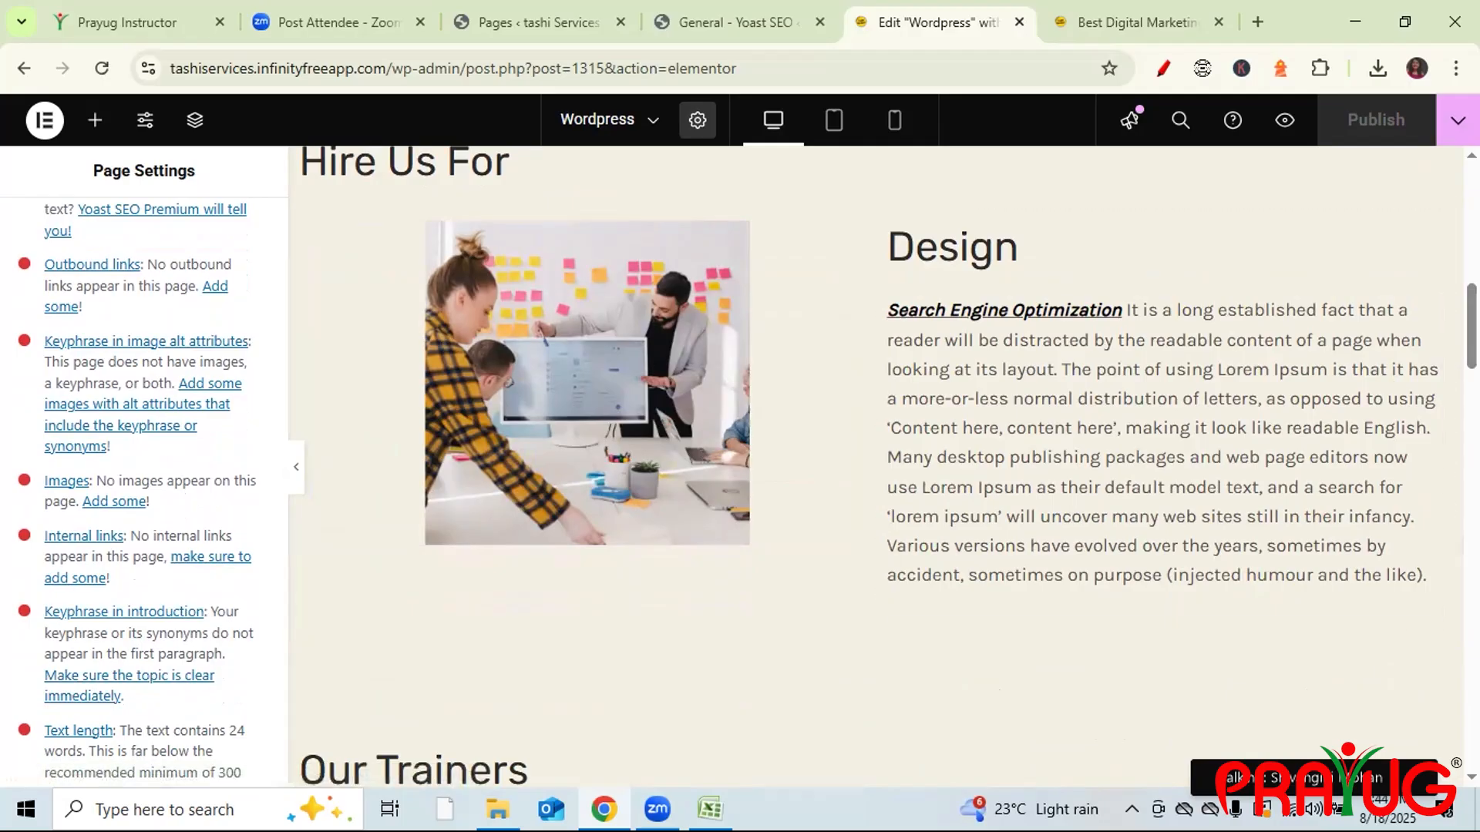
scroll(679, 435, up, 6)
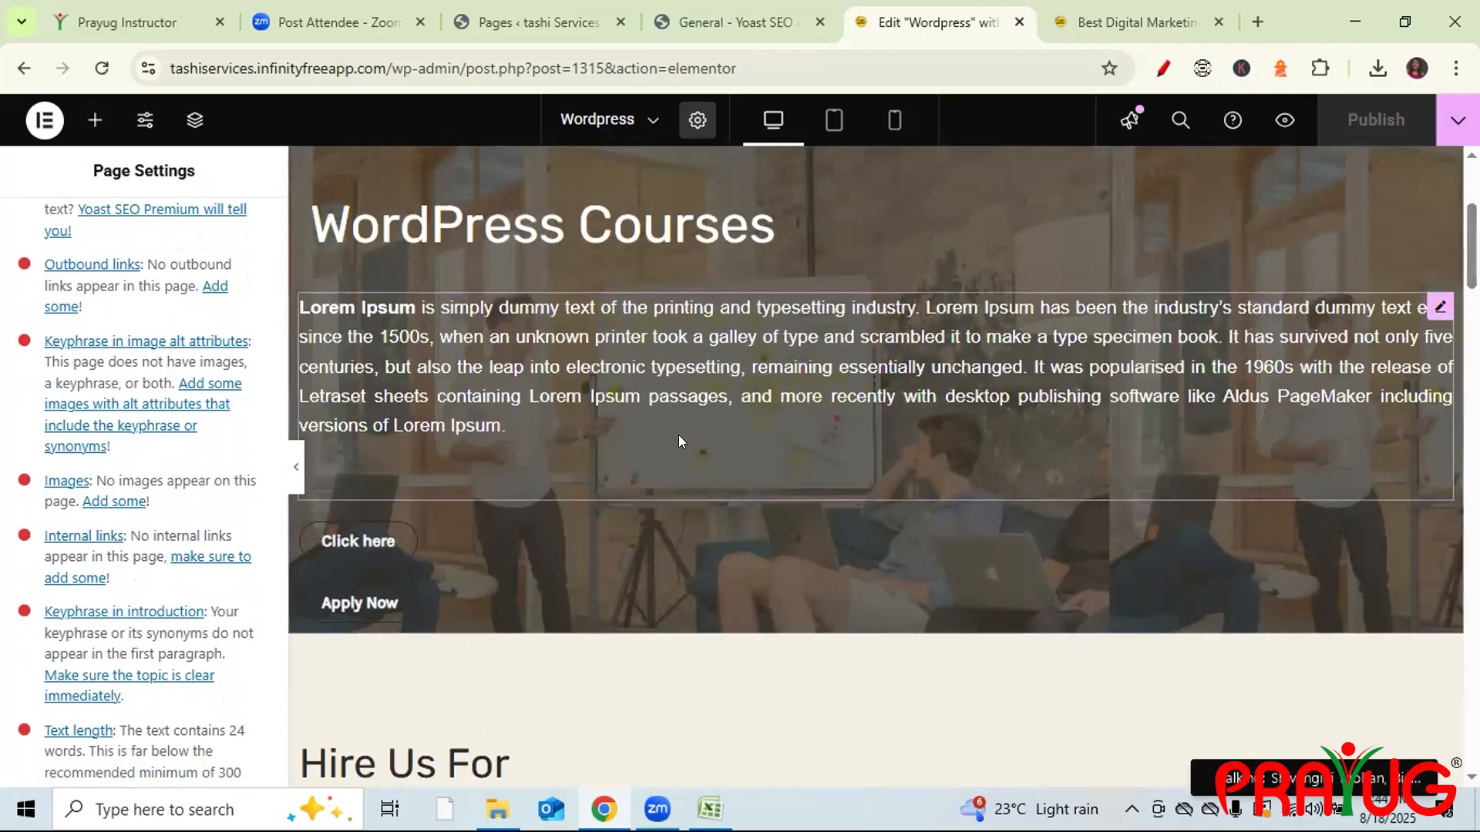
- Replace the bold opening "Lorem Ipsum" with "WordPress Courses" in the paragraph under the WordPress Courses heading and publish the page
click(679, 383)
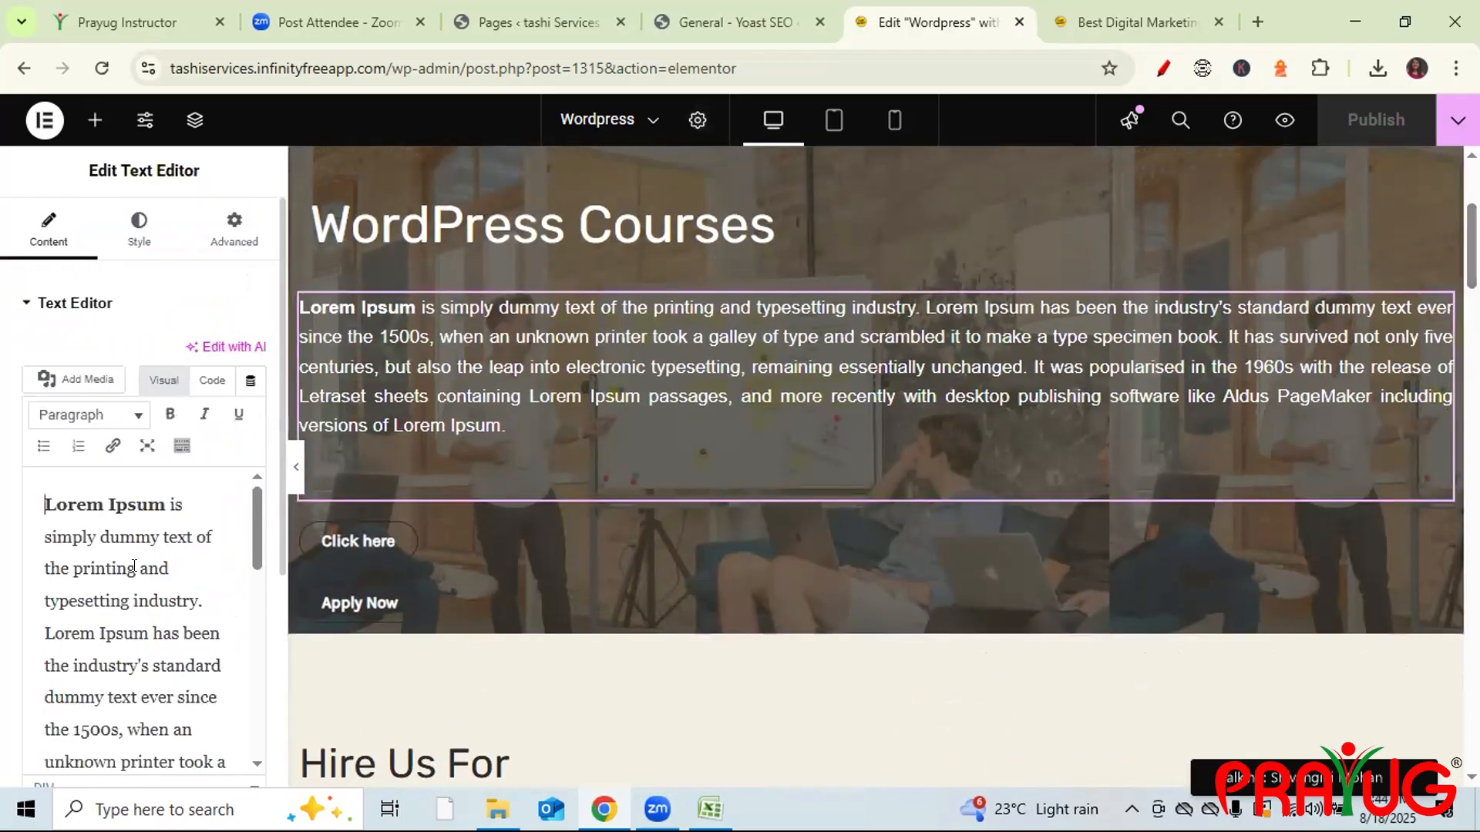
drag(165, 505, 19, 498)
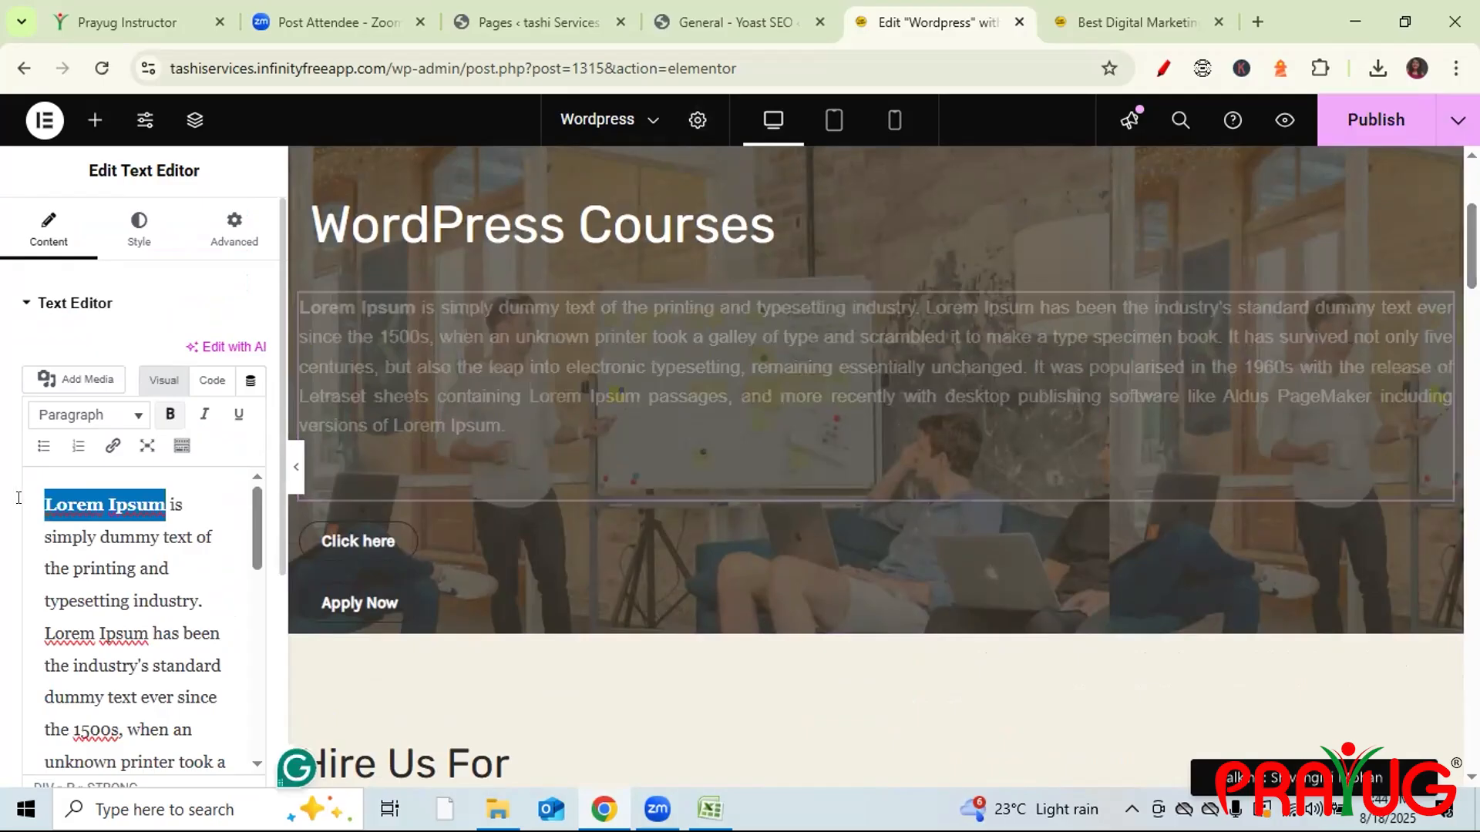
text(Word)
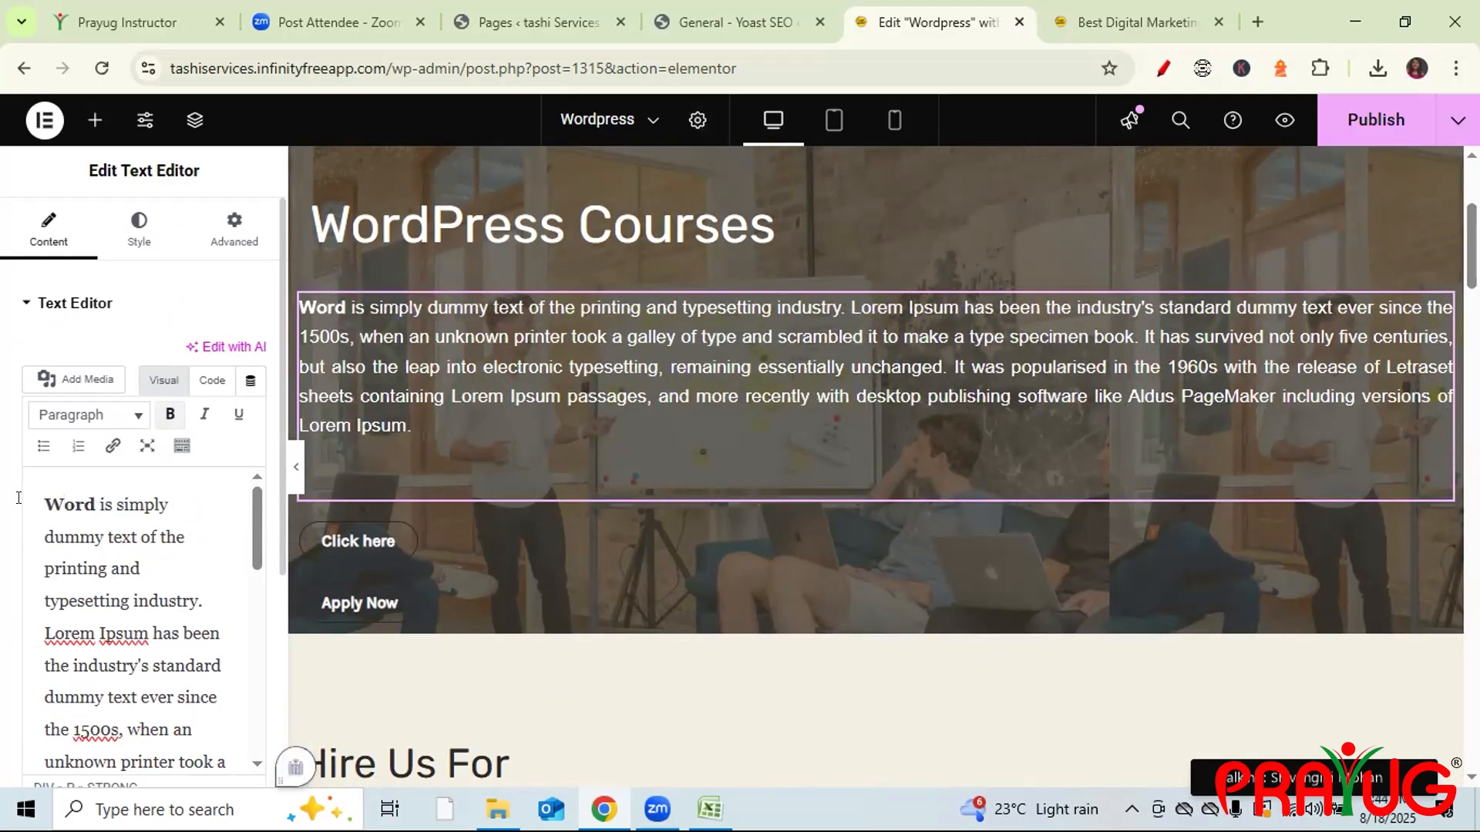
text(Press)
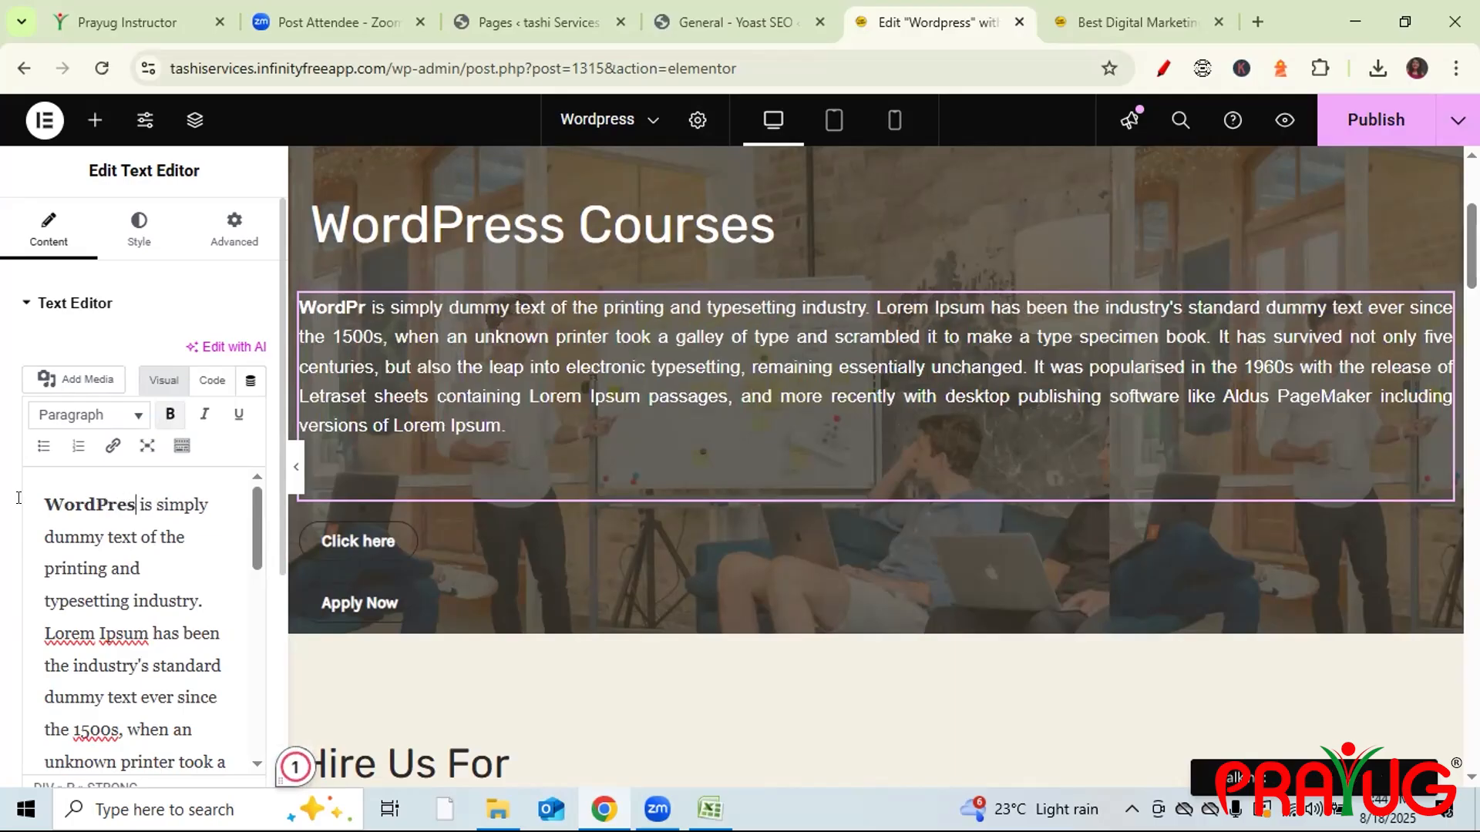
text( Courses)
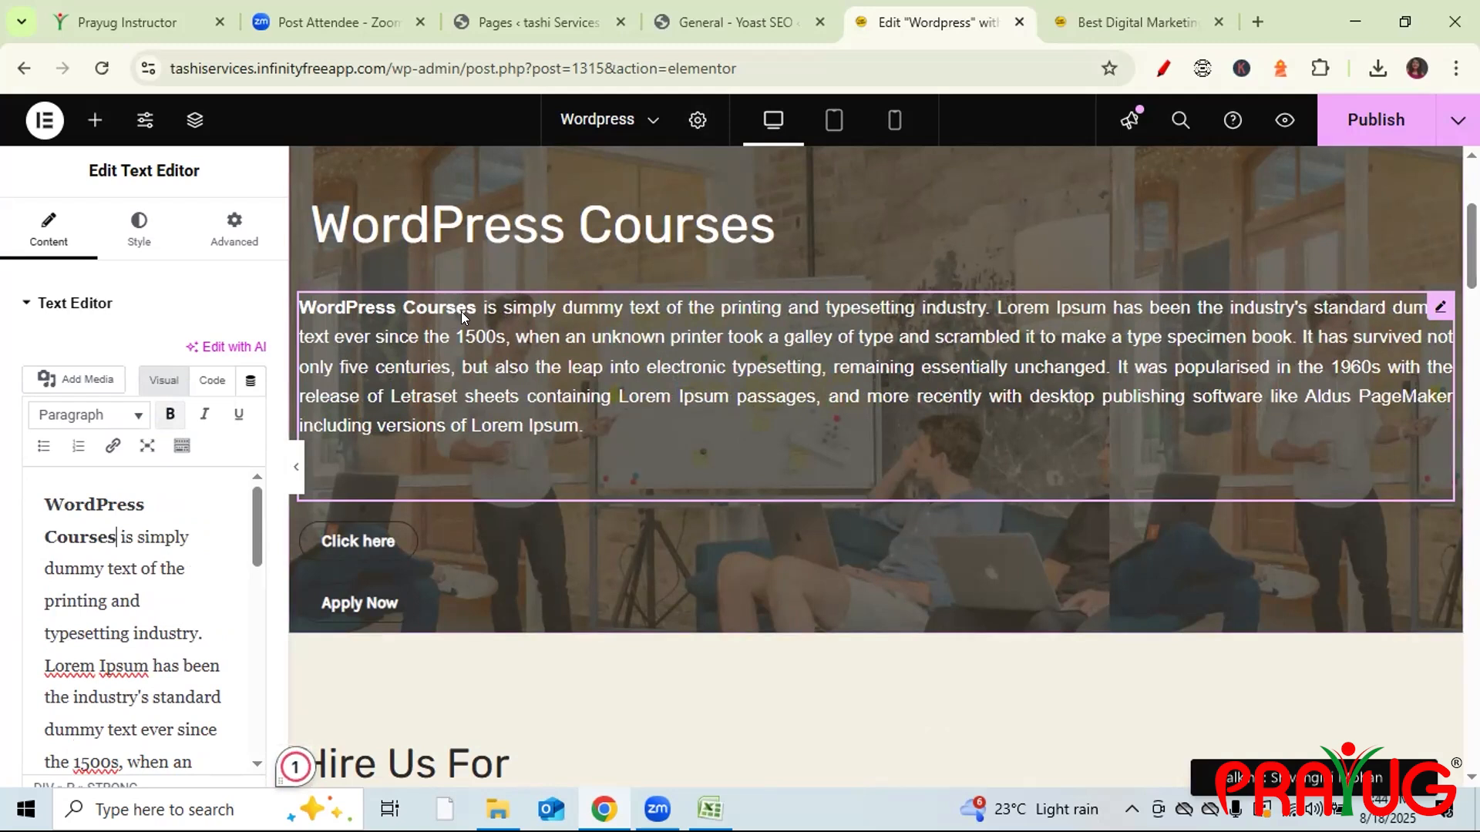
click(1376, 120)
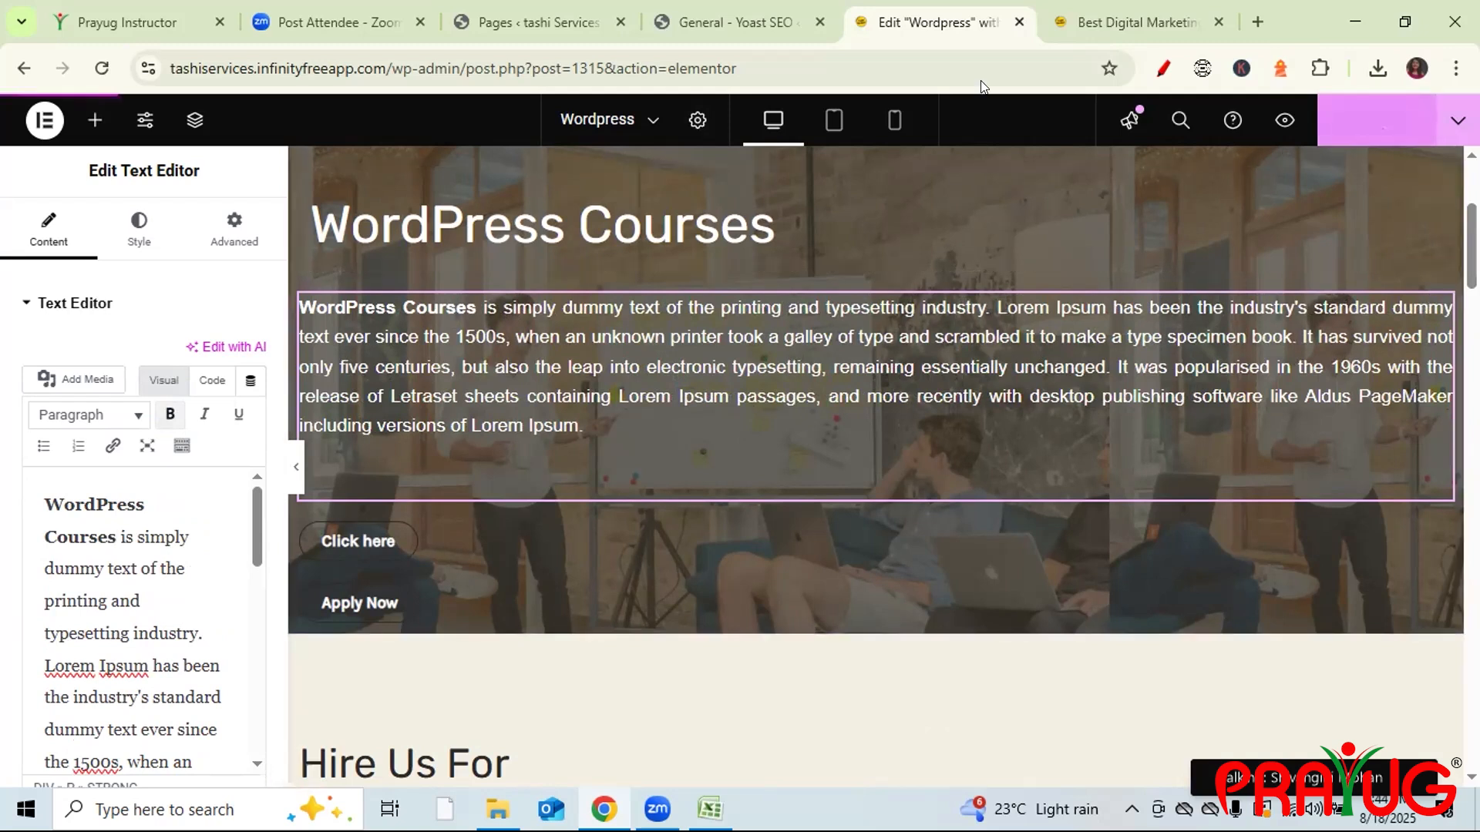
- Review the page's Yoast SEO analysis, examining the feedback on the keyphrase in the introduction
click(694, 123)
click(113, 230)
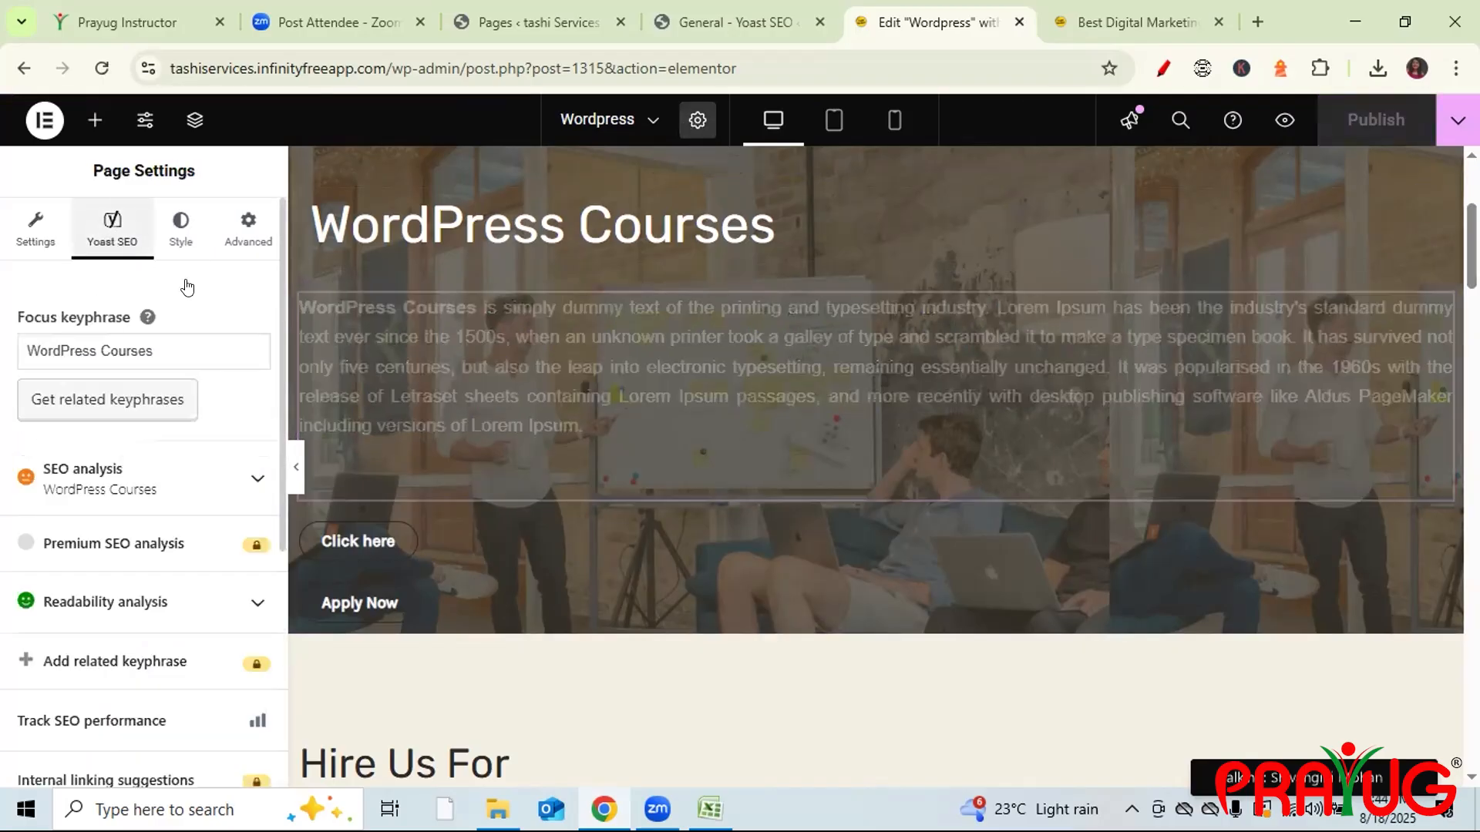
click(255, 480)
scroll(284, 669, down, 6)
scroll(285, 669, down, 3)
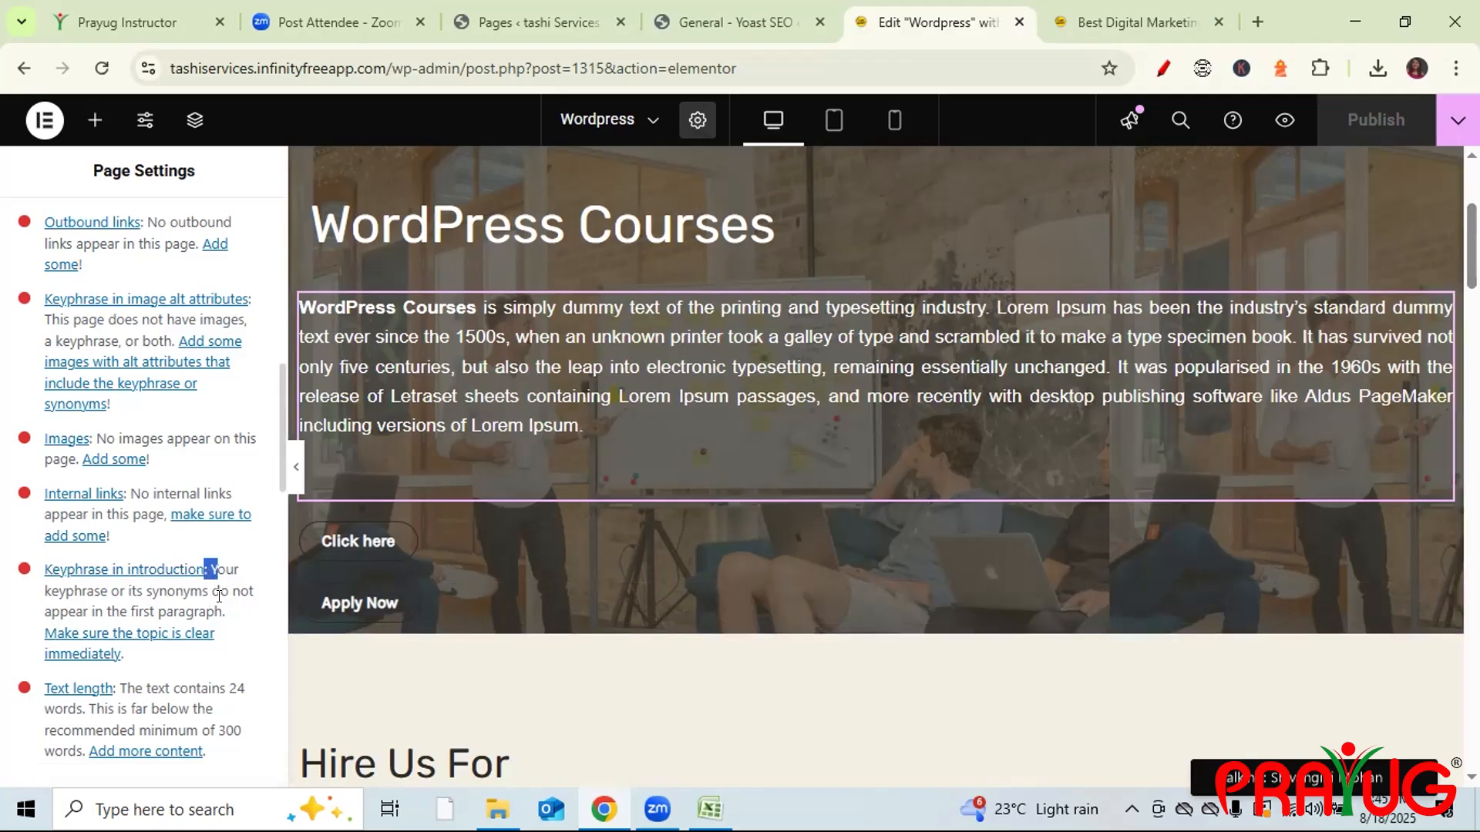
drag(219, 595, 225, 631)
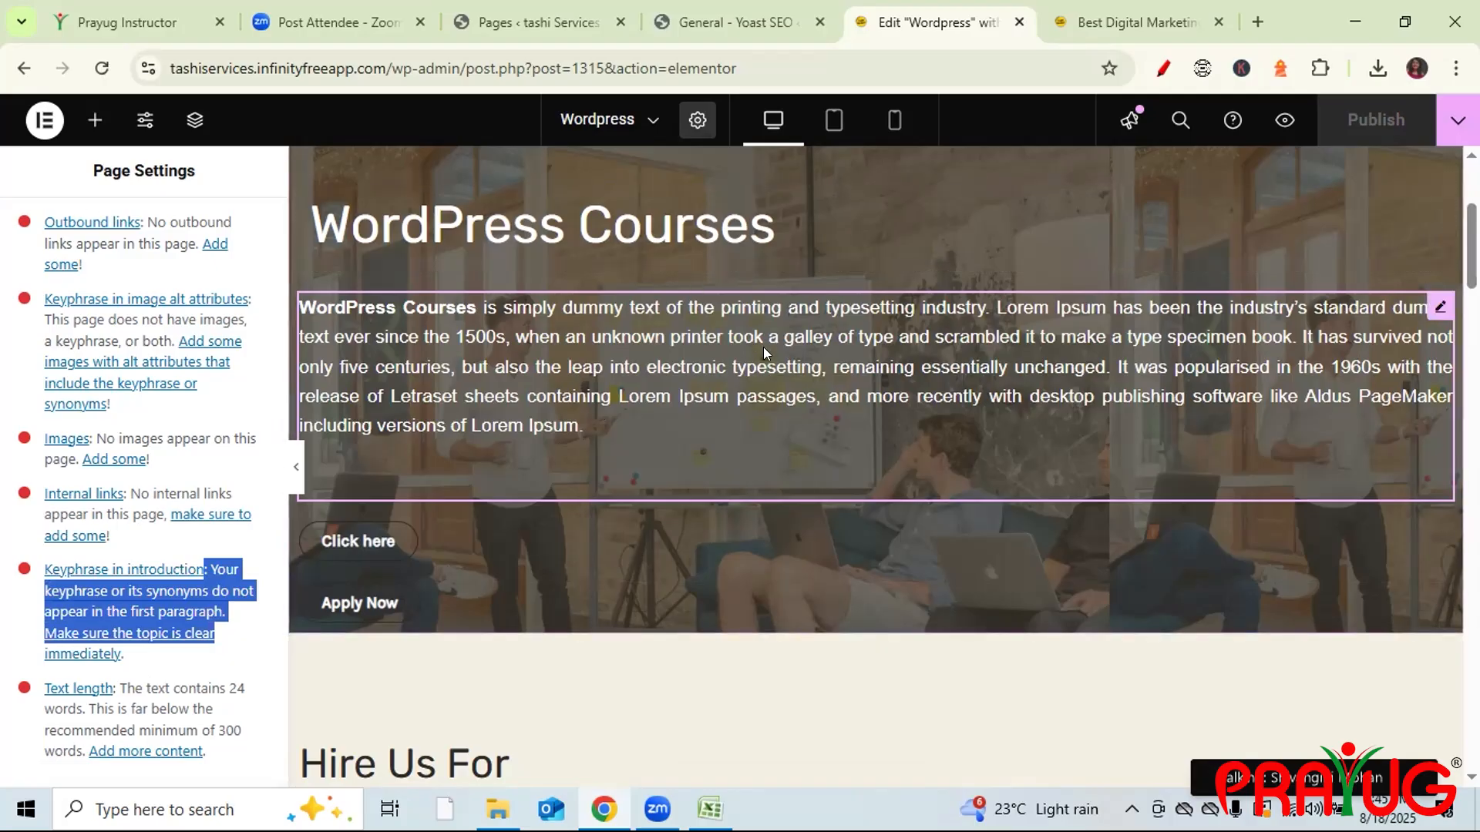
- Insert "Digital Marketing &" before "WordPress Courses" at the start of the hero section's paragraph
click(297, 299)
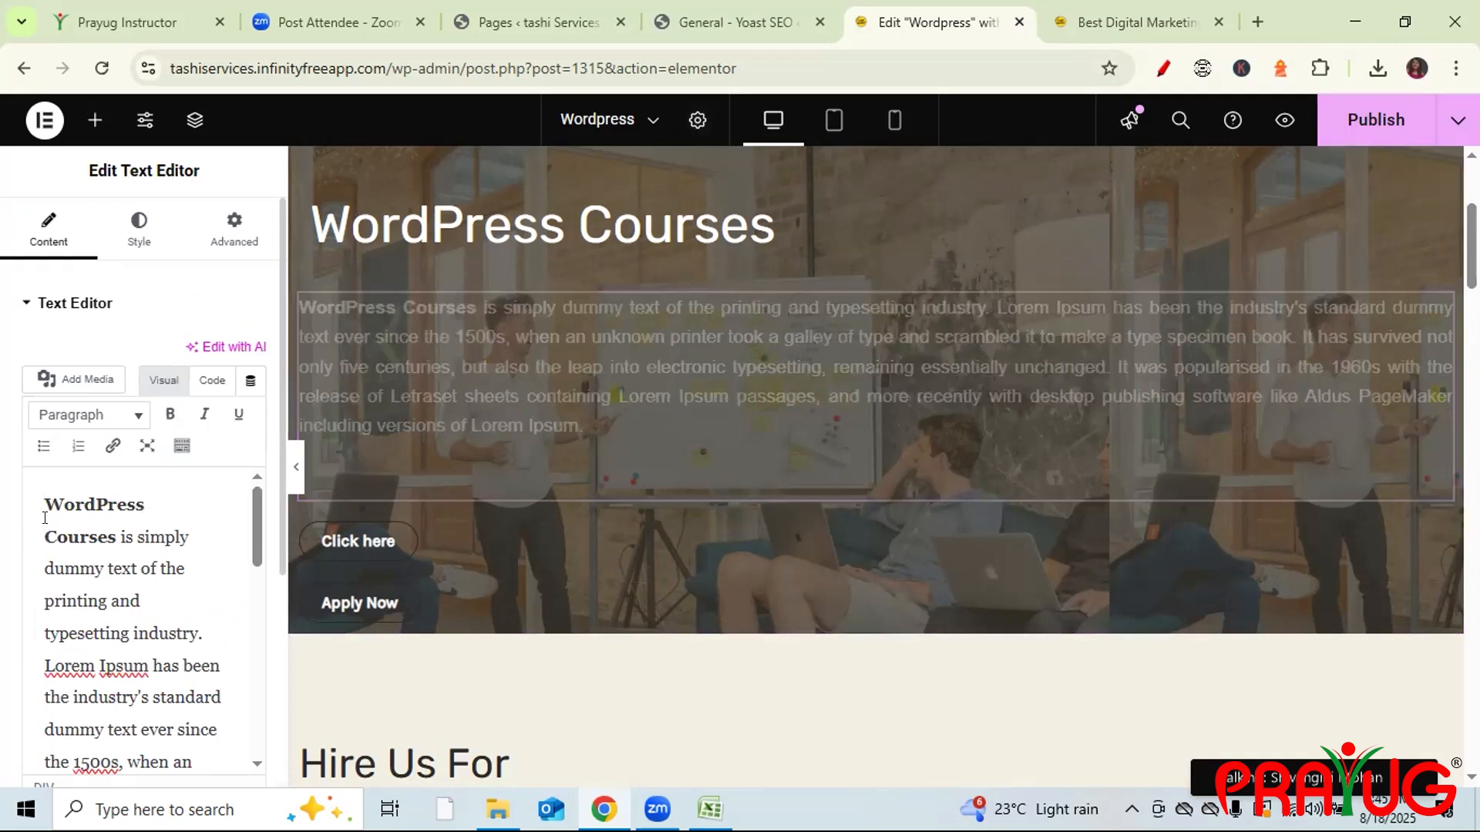
click(45, 518)
text(Digital)
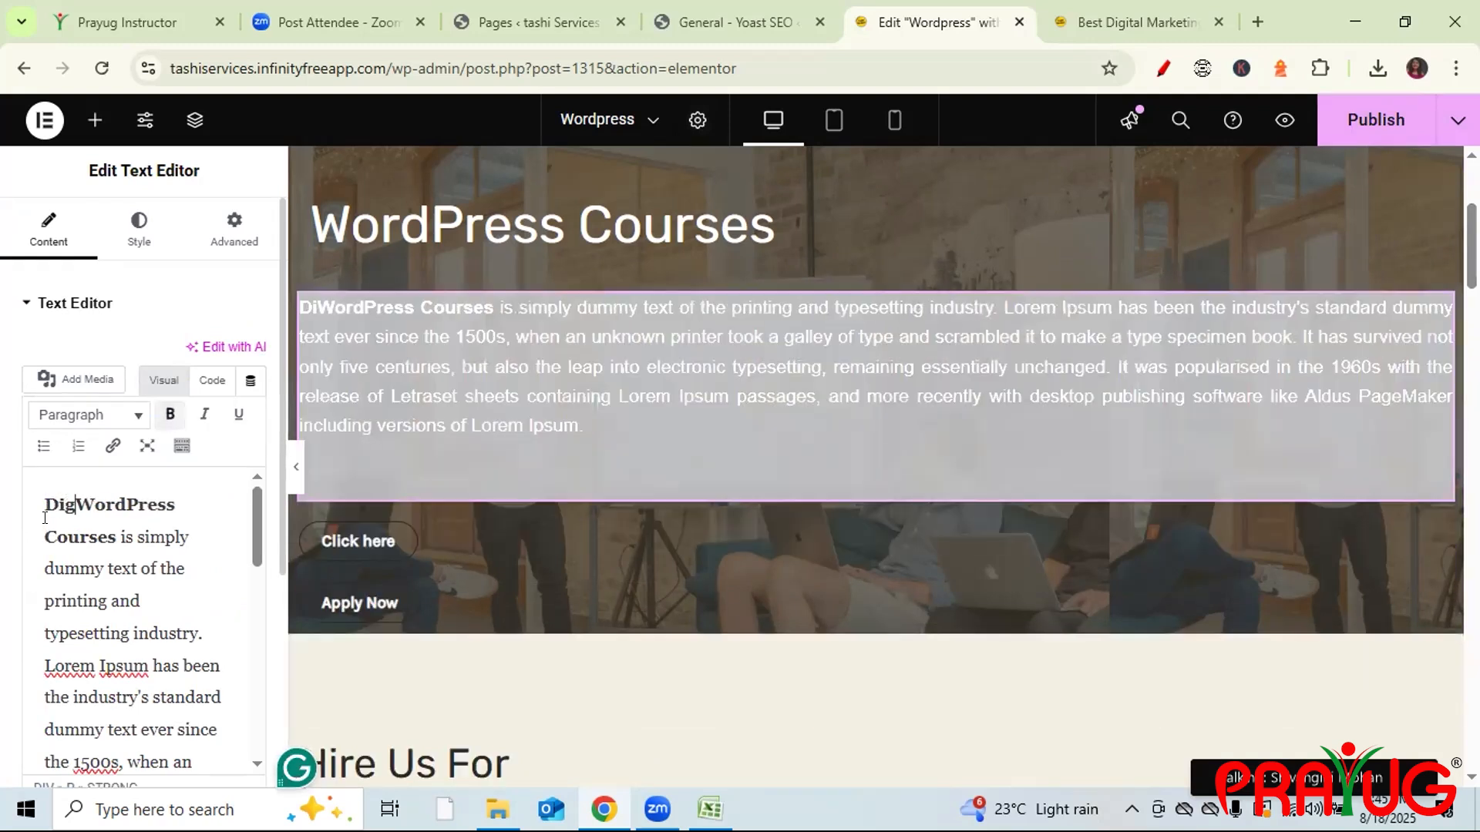
text( Marketin)
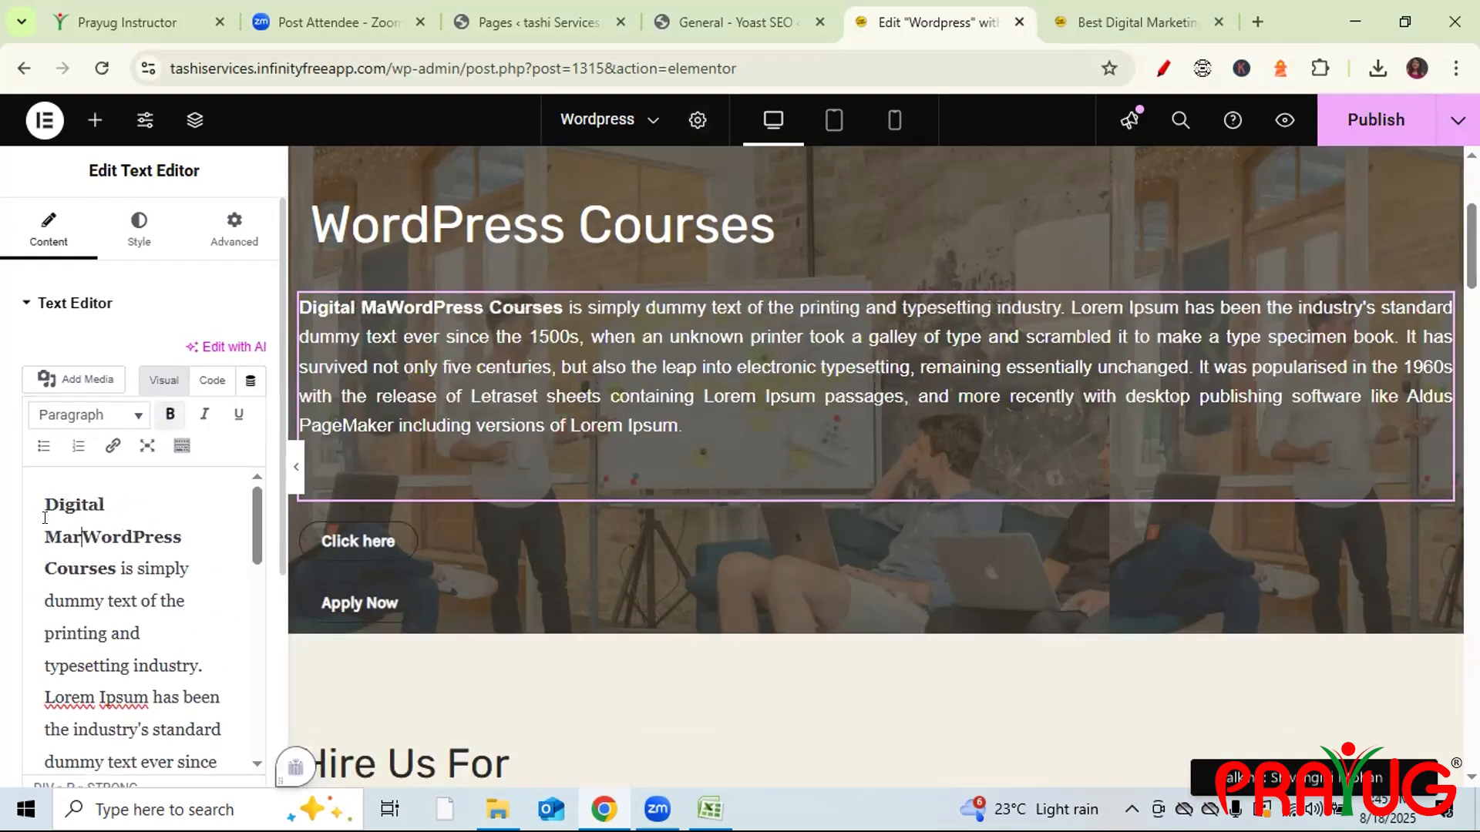
text(g )
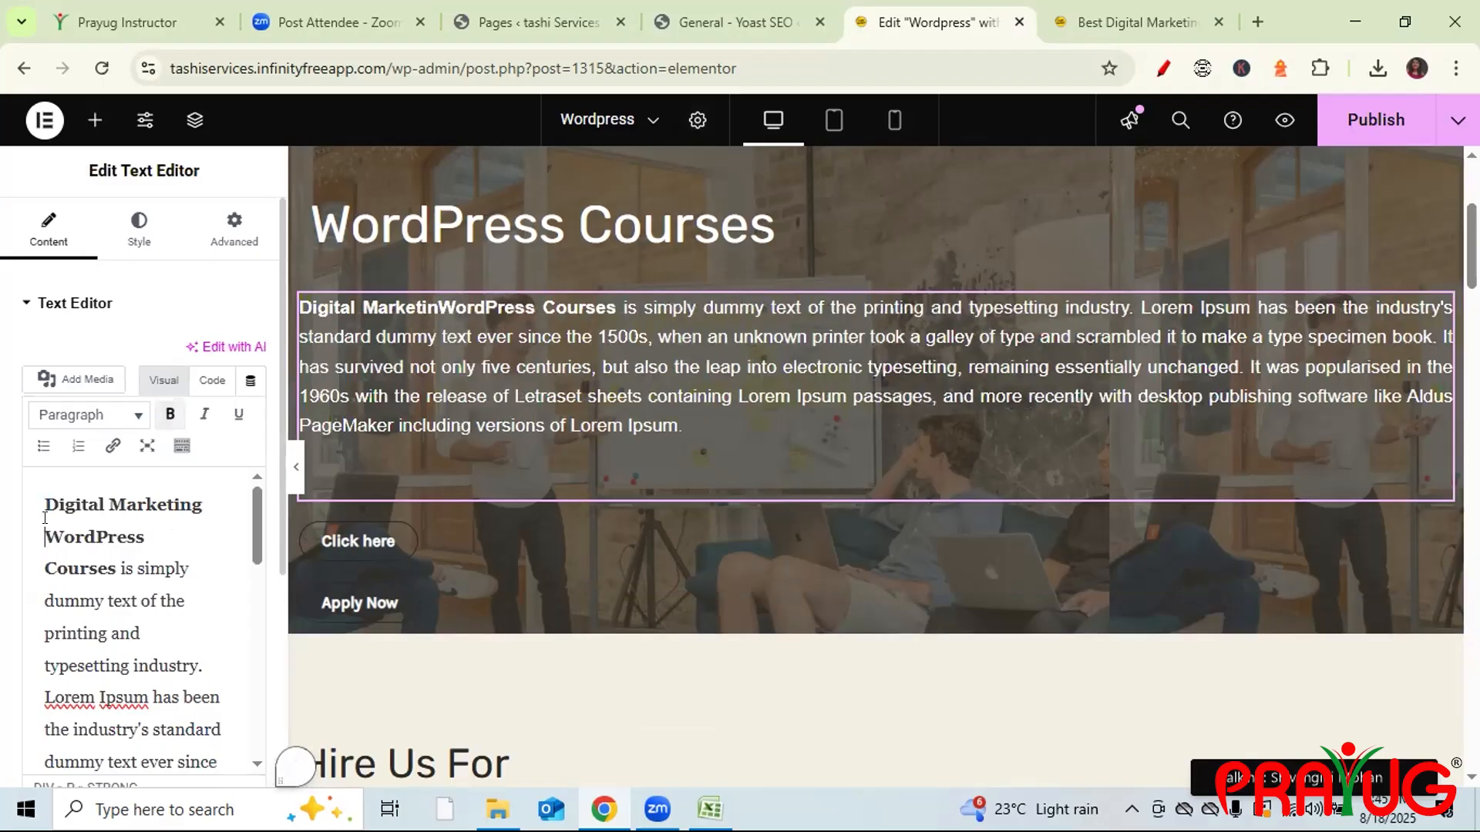
text(&)
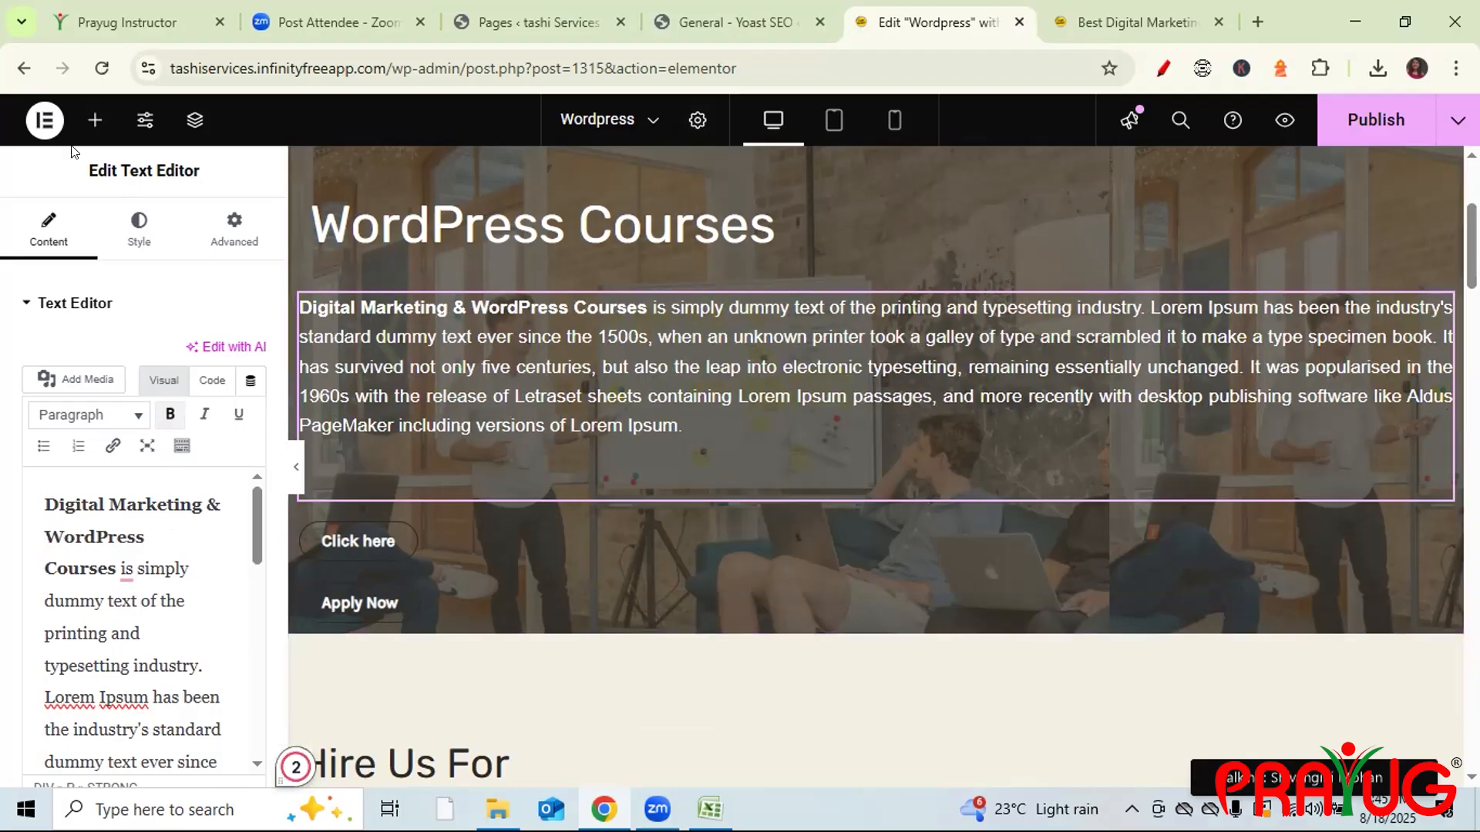
- Open the page's Yoast SEO settings, and open the Design section's paragraph in the text editor
click(698, 119)
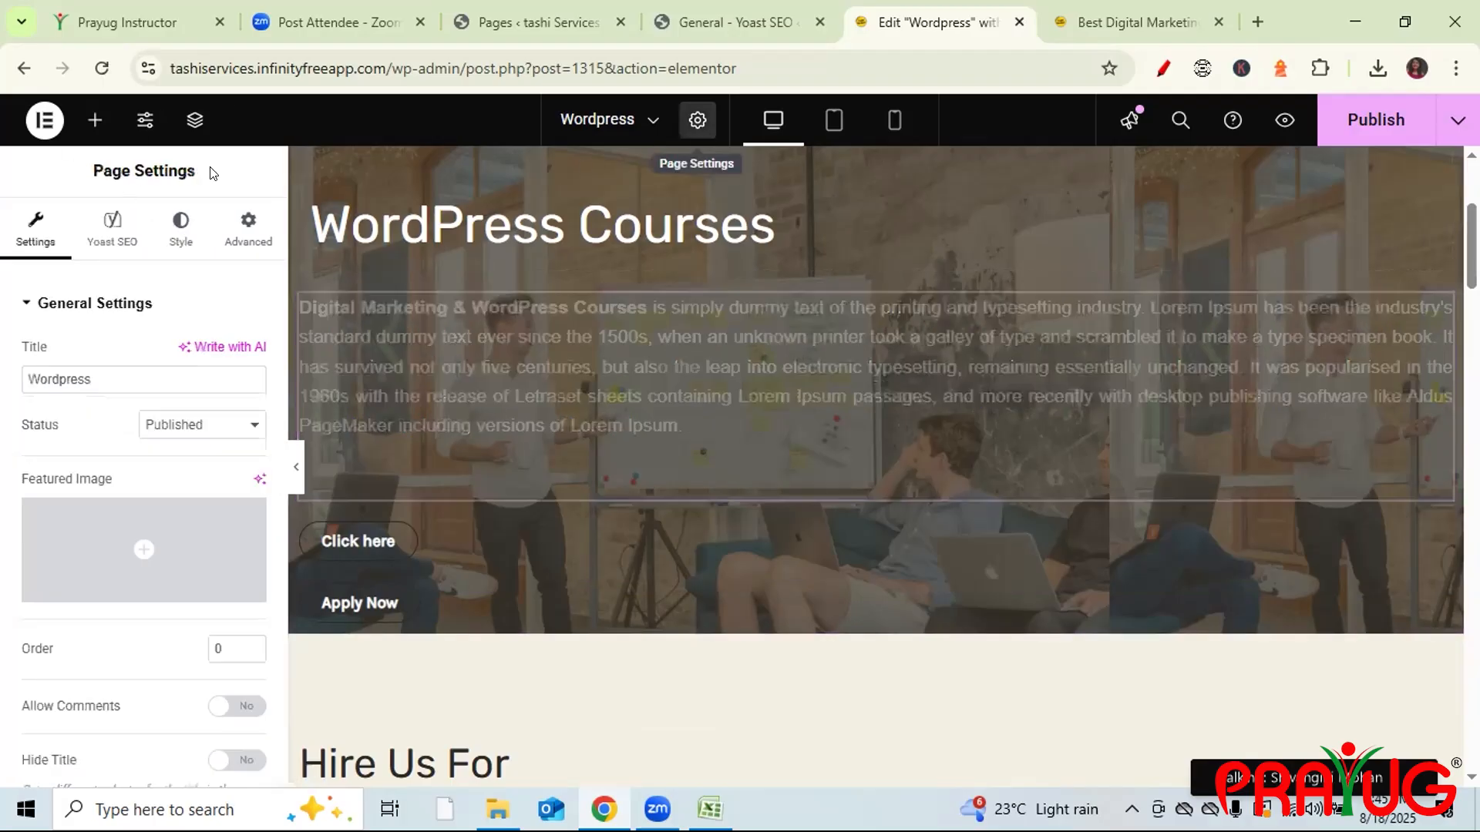
click(105, 231)
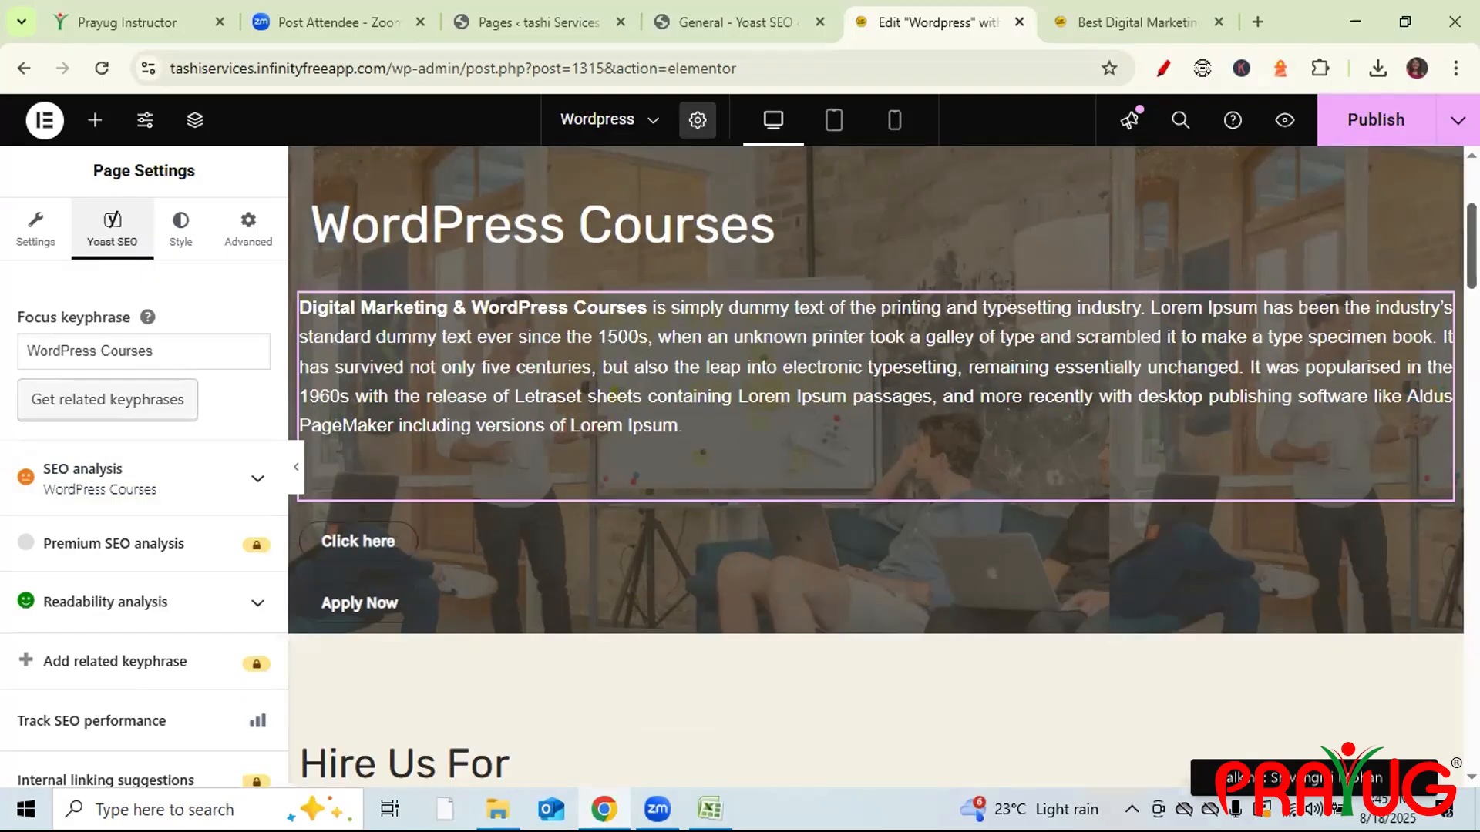
scroll(1166, 461, down, 8)
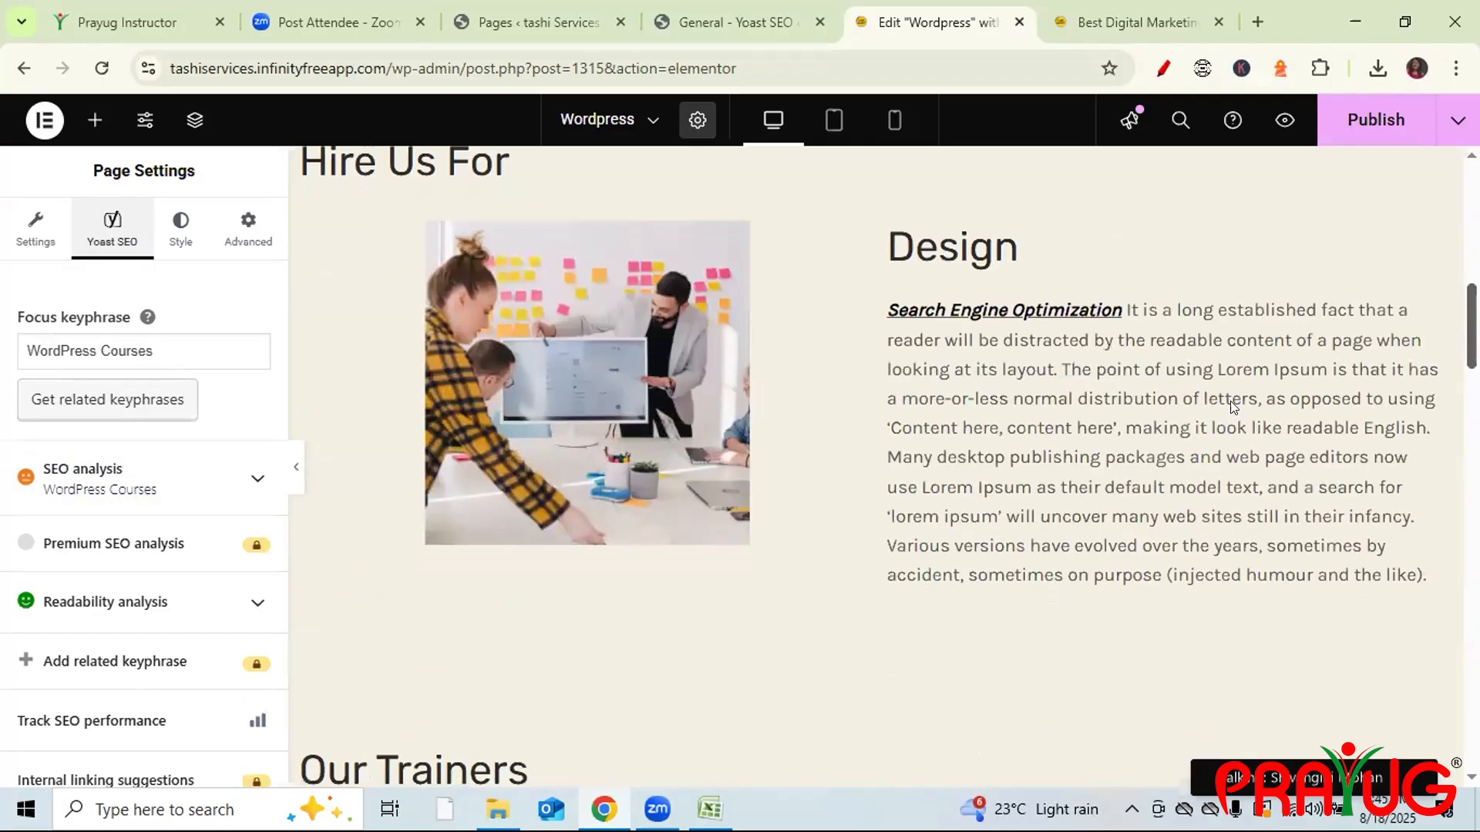
click(1191, 461)
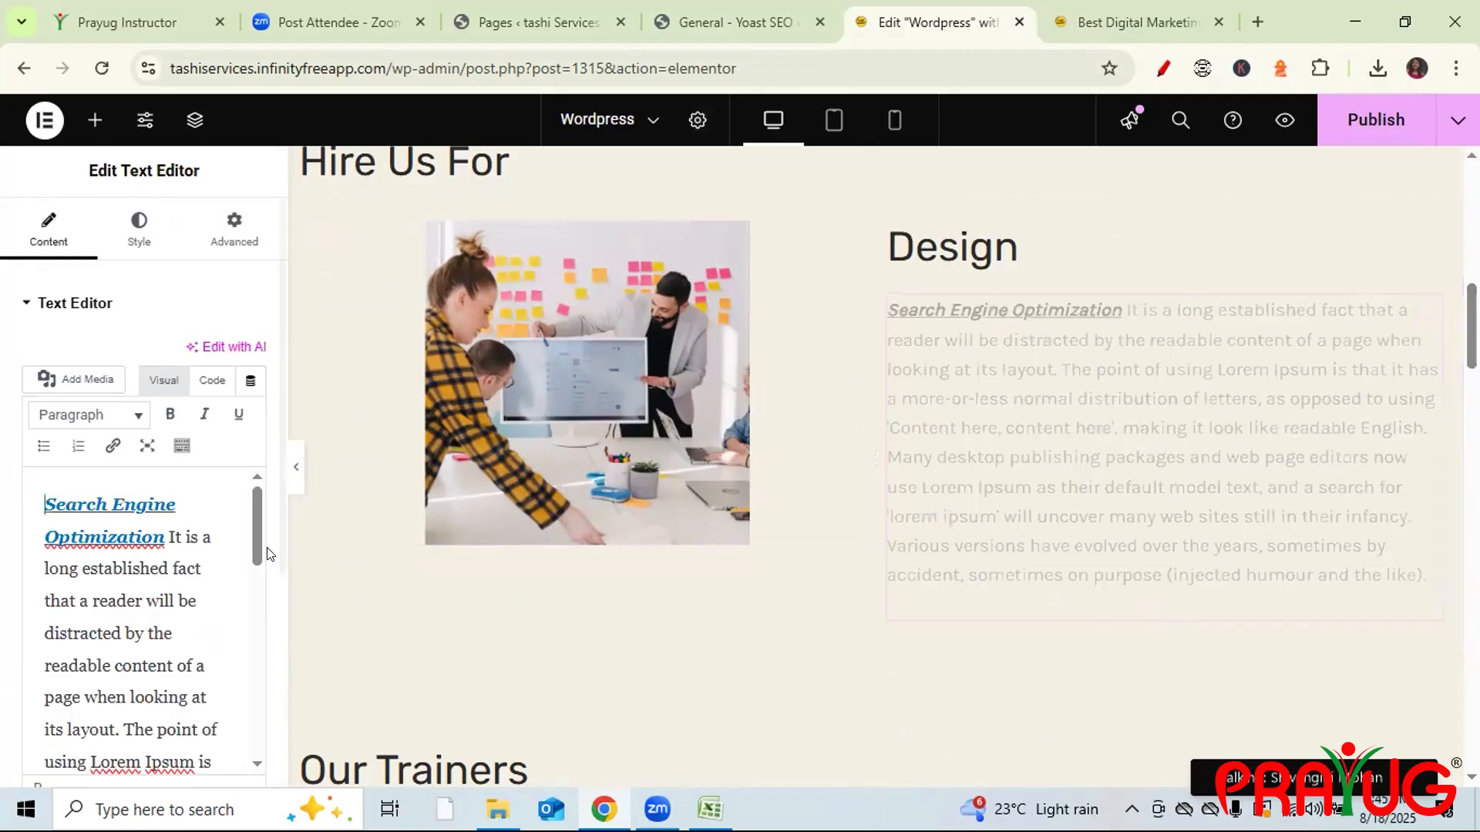
drag(1472, 331, 1471, 373)
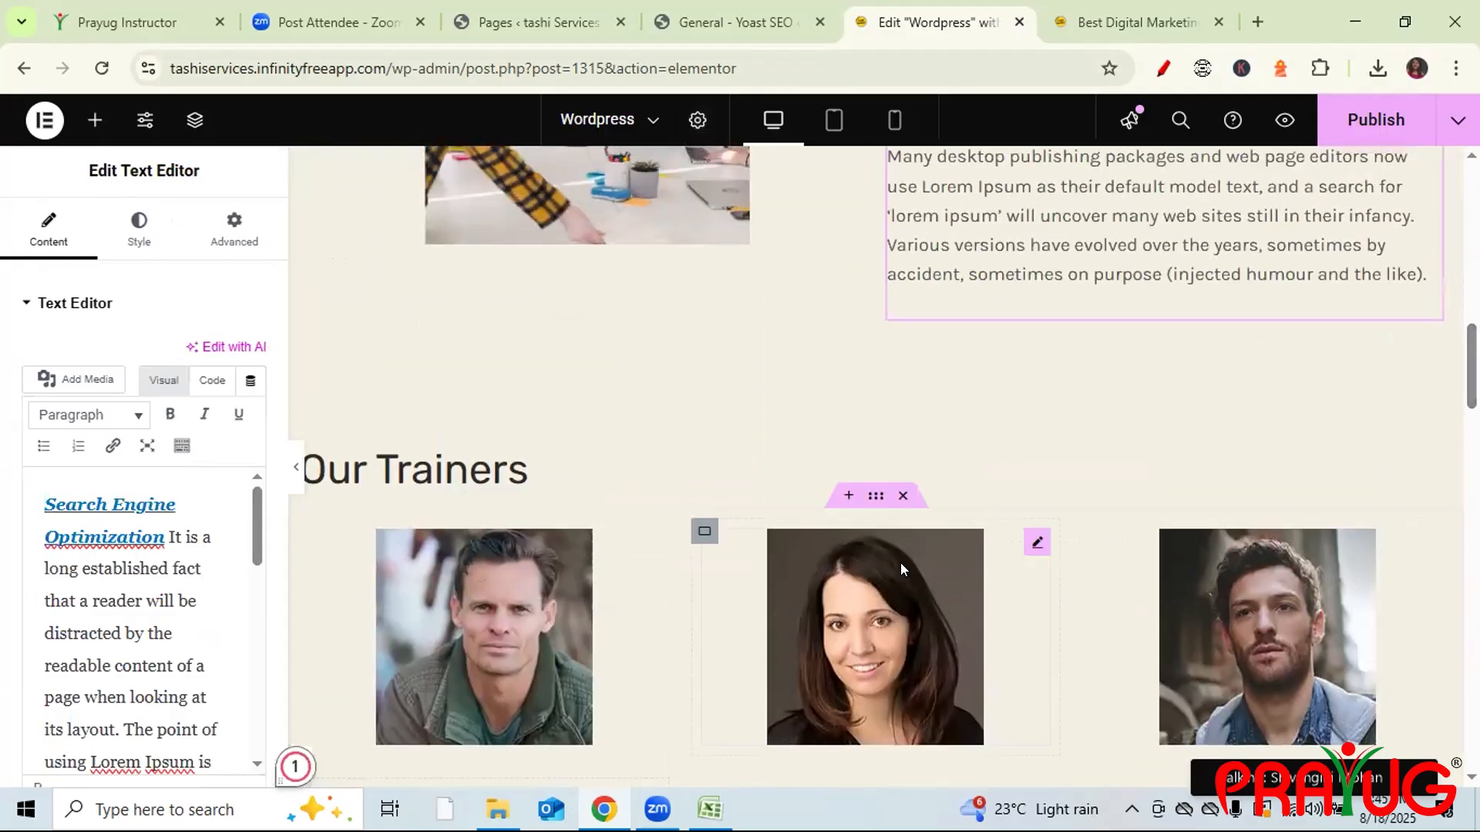
- Open an empty insertion area above the trainer photos and delete the container holding the "Our Trainers" heading
click(844, 497)
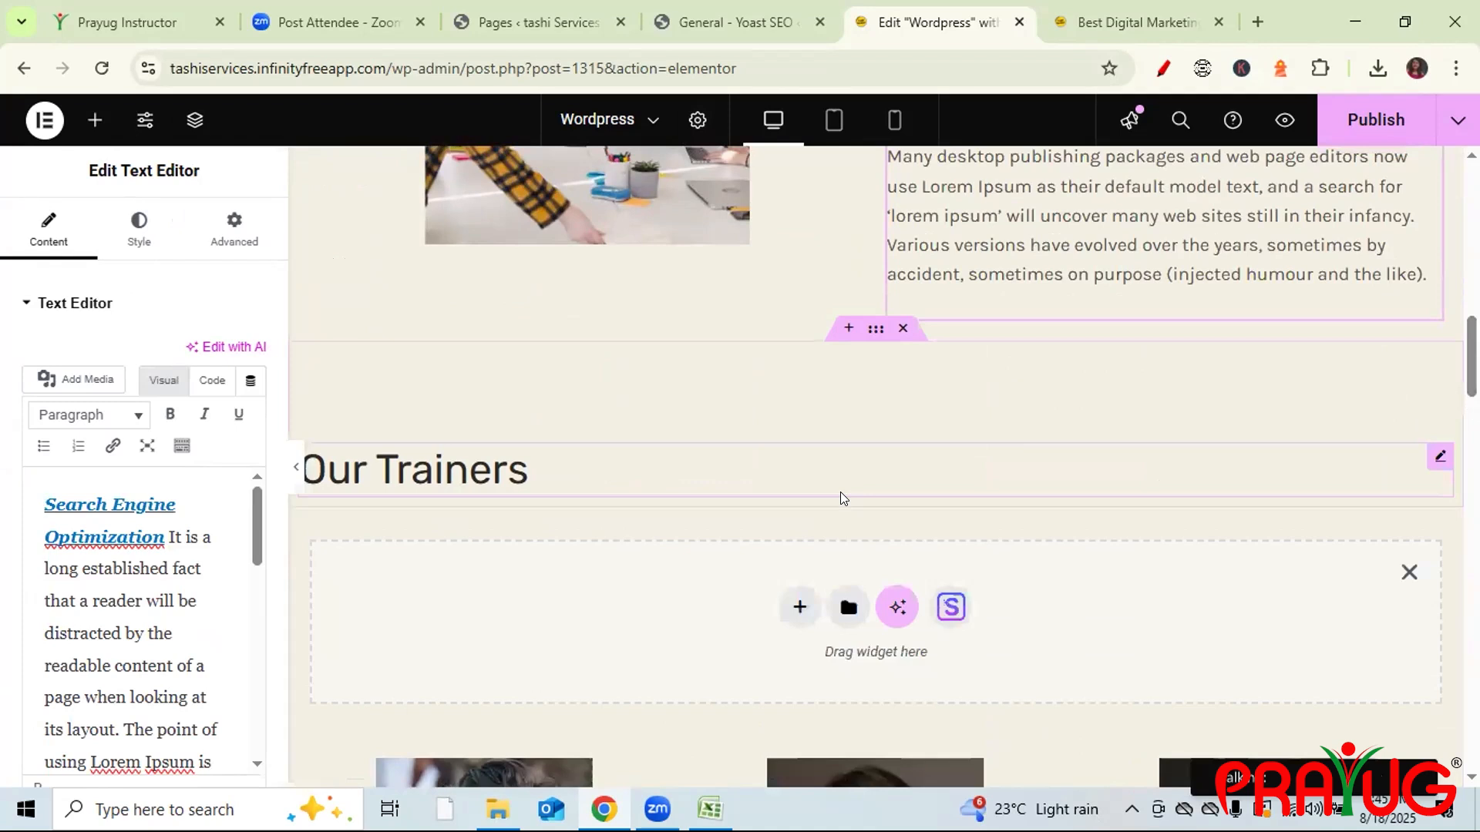
click(875, 329)
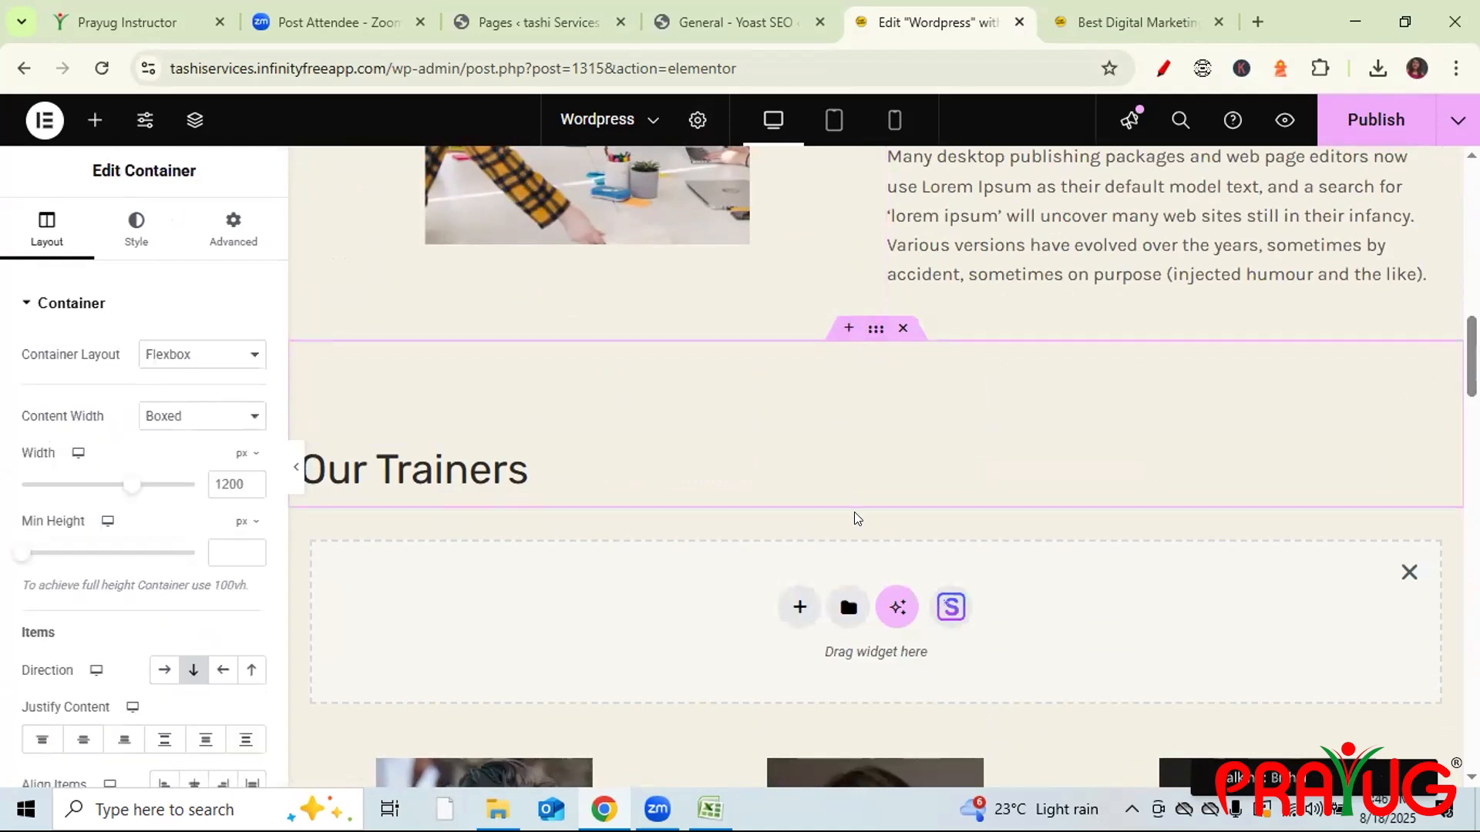
click(903, 330)
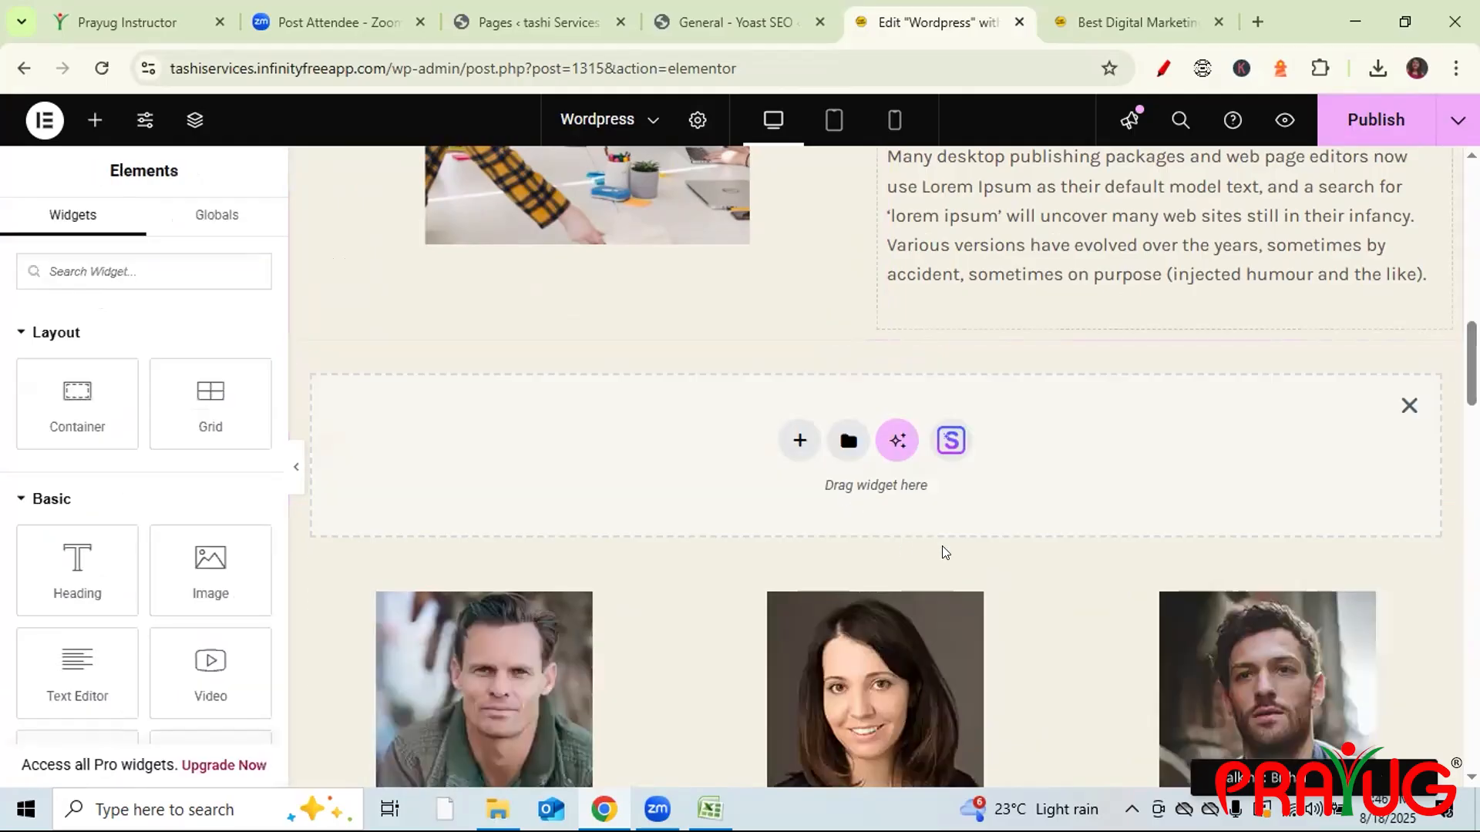
- Try to add a single-column Flexbox container above the trainer photos
click(794, 441)
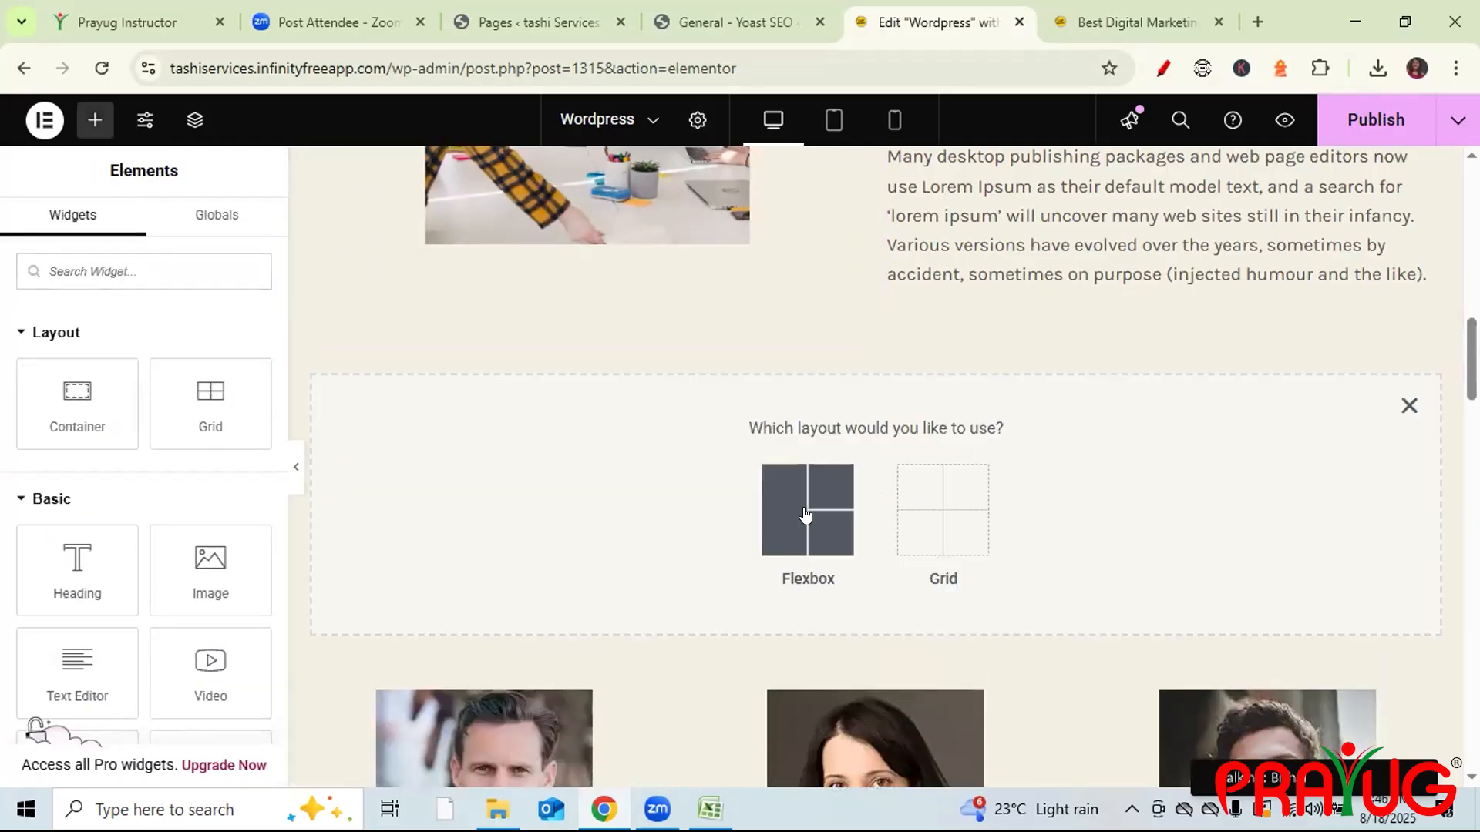
click(775, 503)
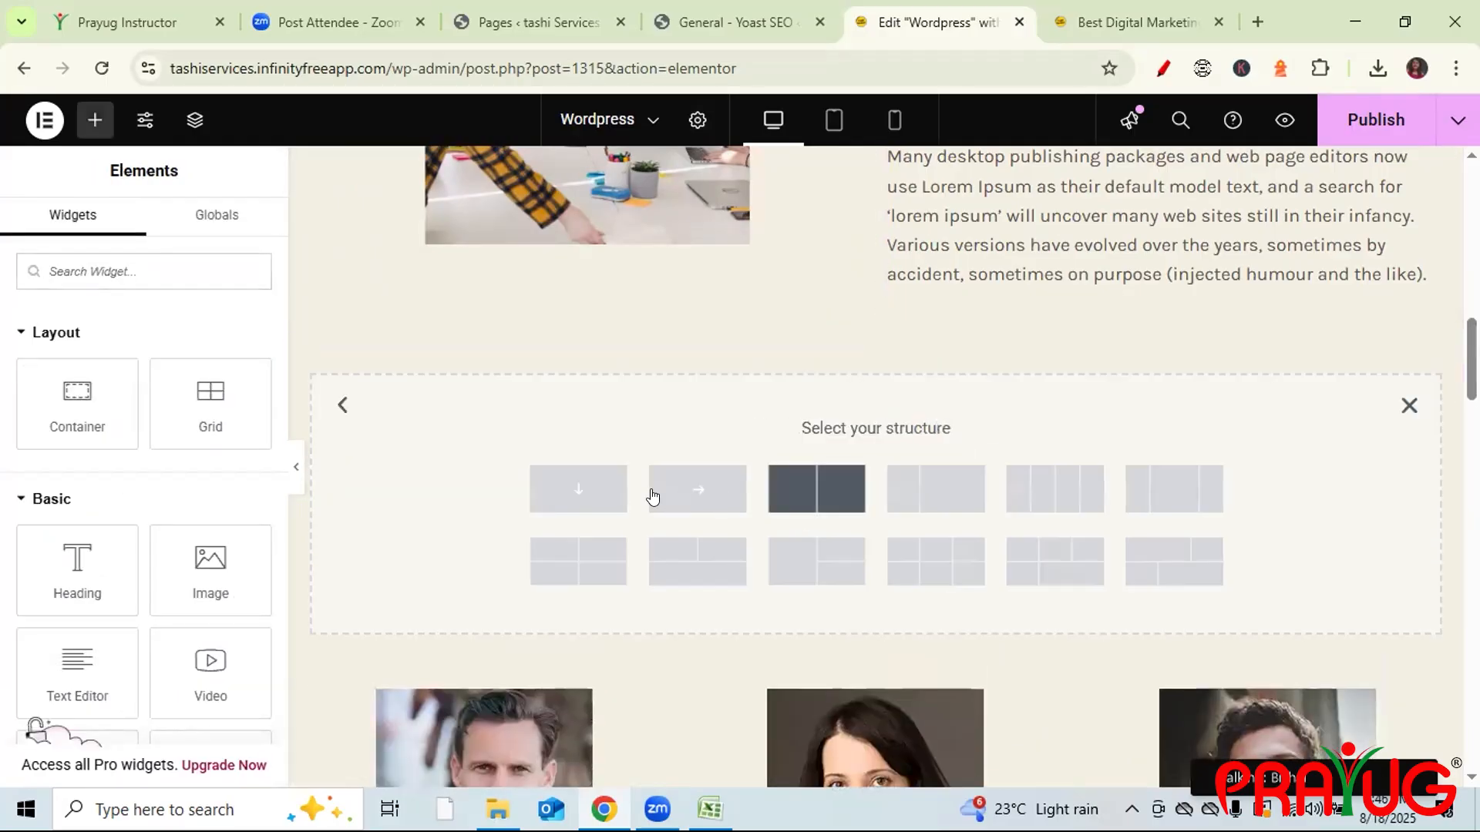
click(570, 493)
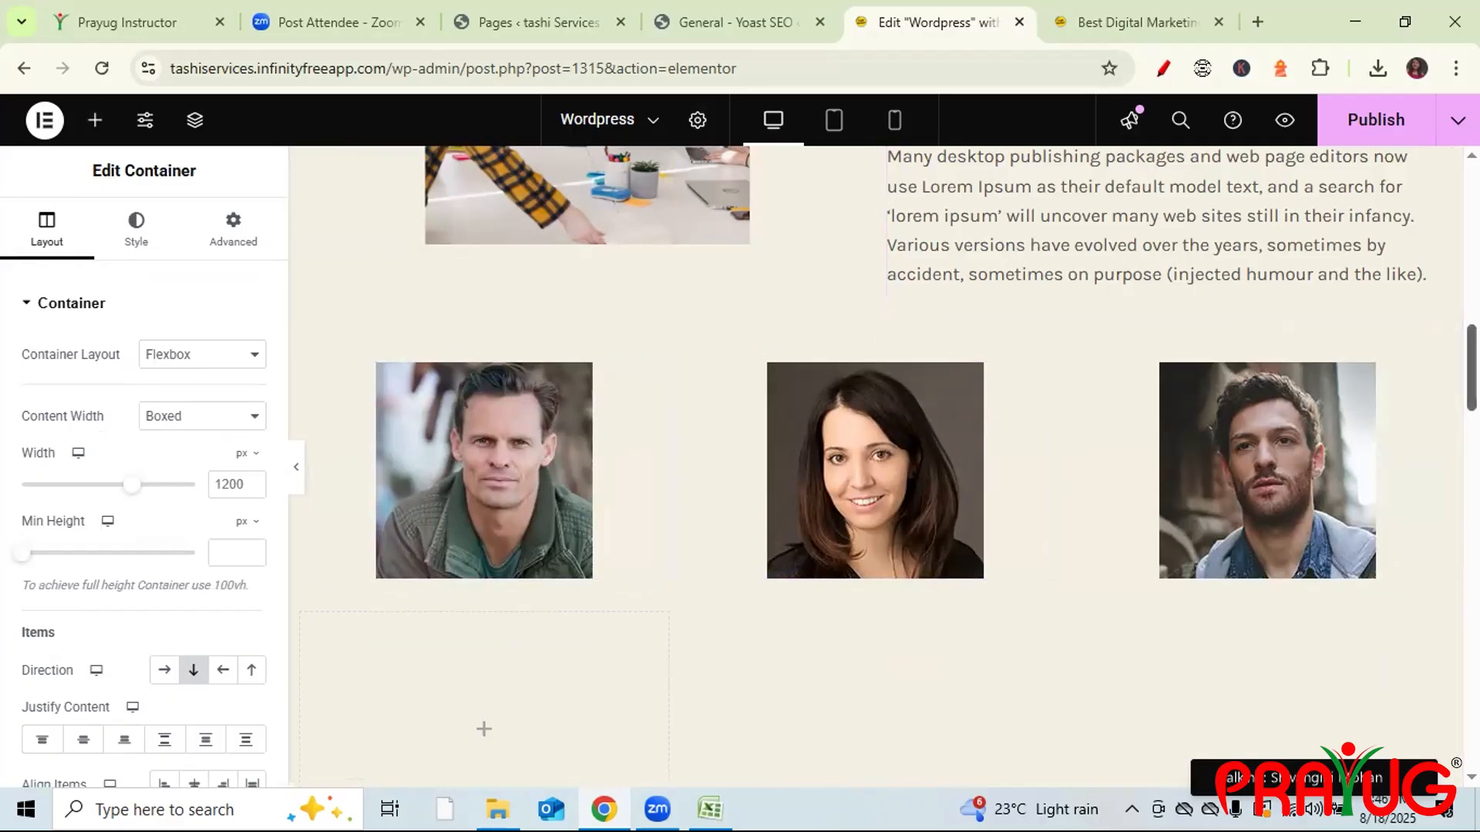
- Add blank lines after the last sentence of the Design section's paragraph
scroll(1288, 492, down, 5)
scroll(1287, 492, up, 9)
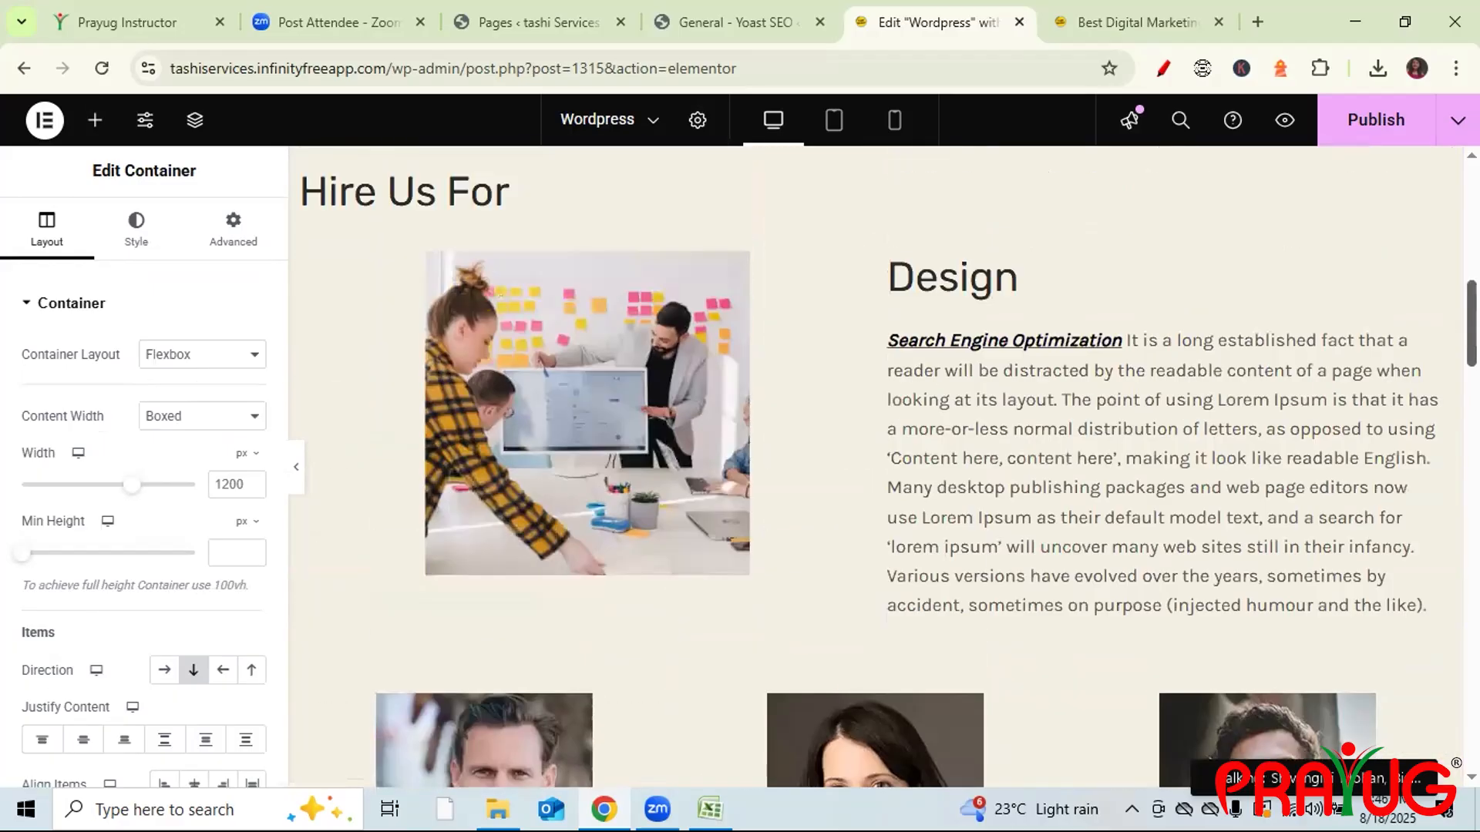
click(1287, 487)
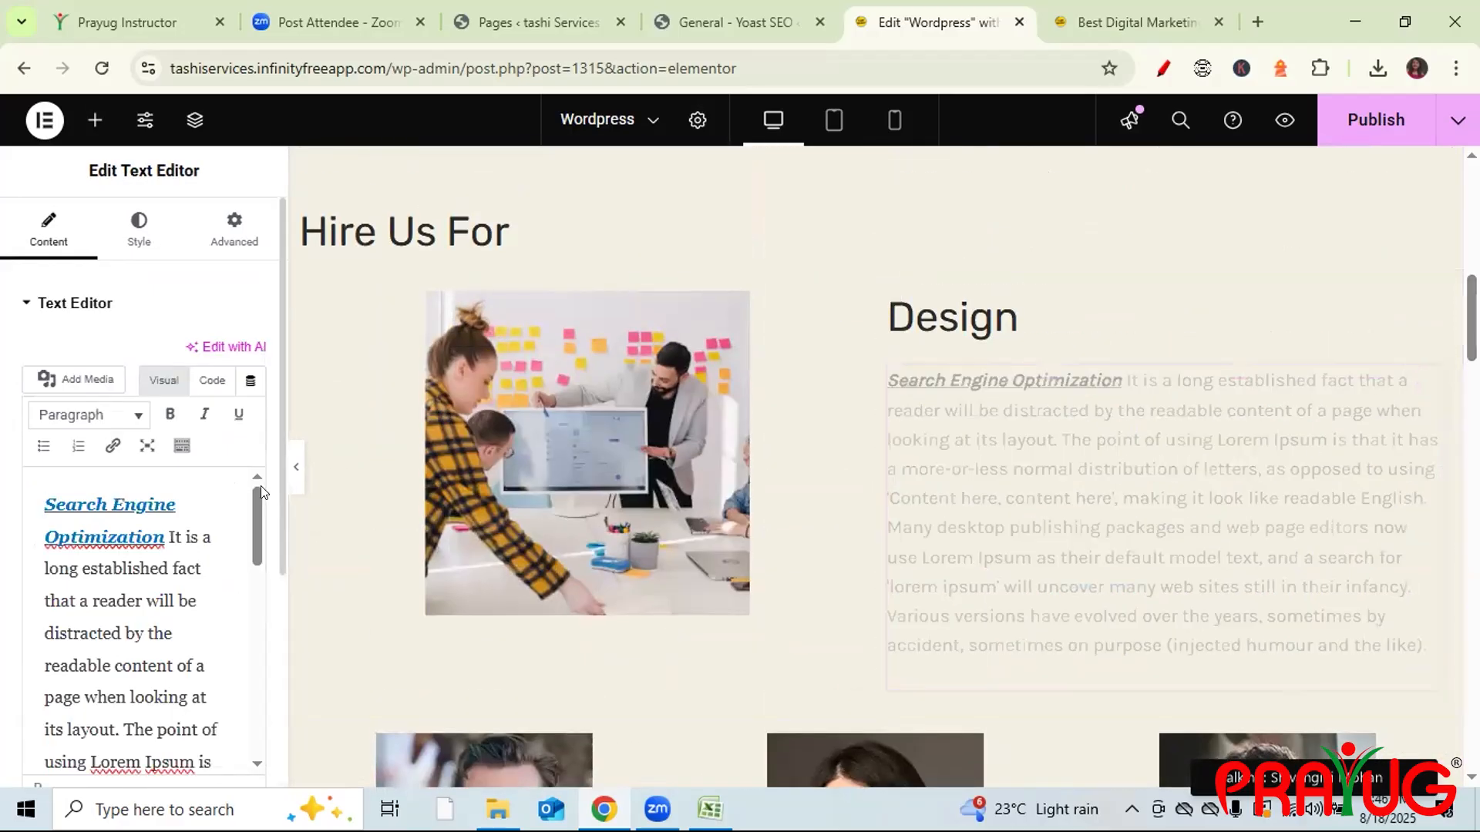
drag(251, 503, 251, 692)
click(146, 730)
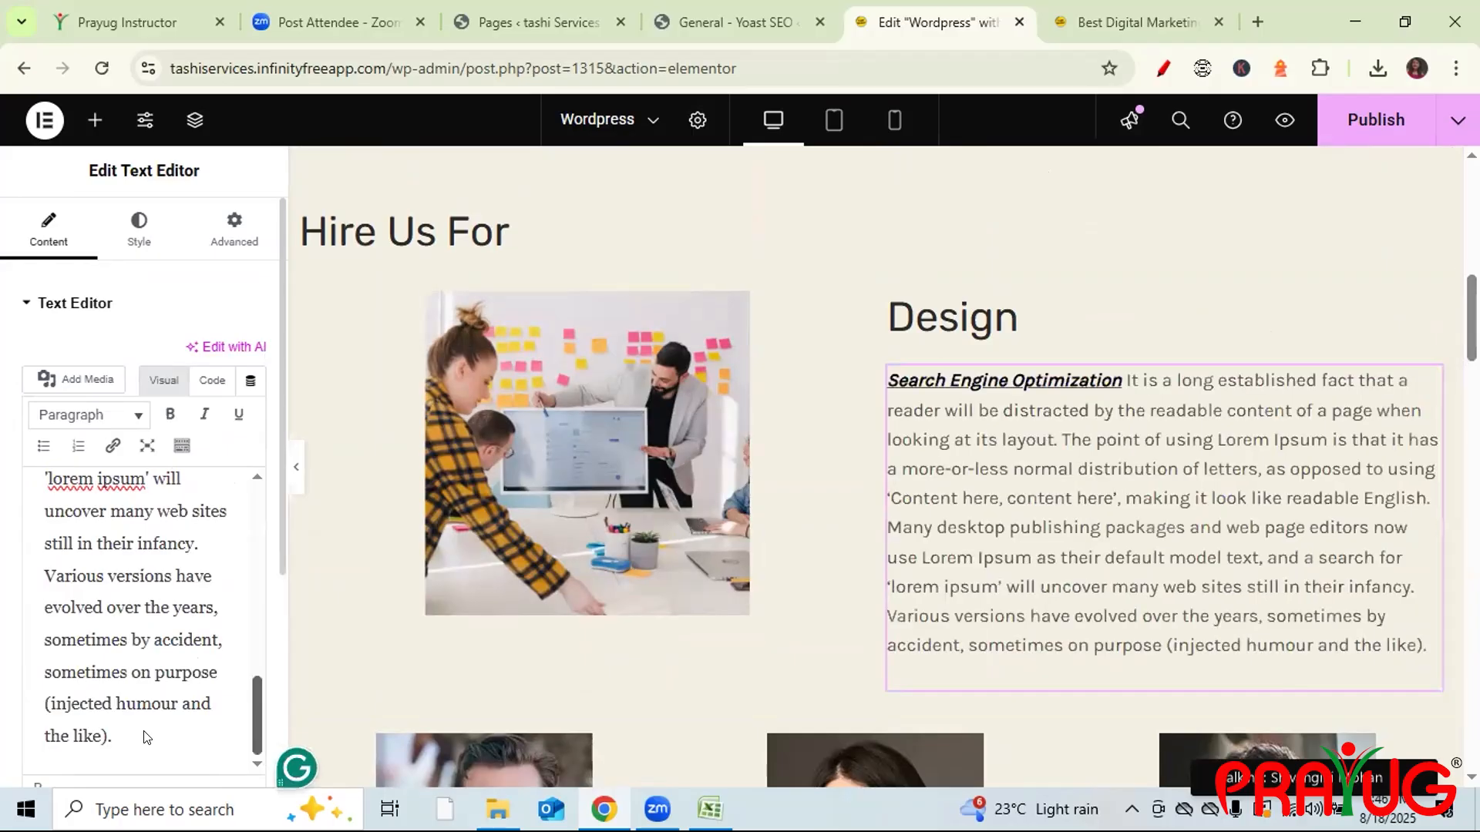
key(Return)
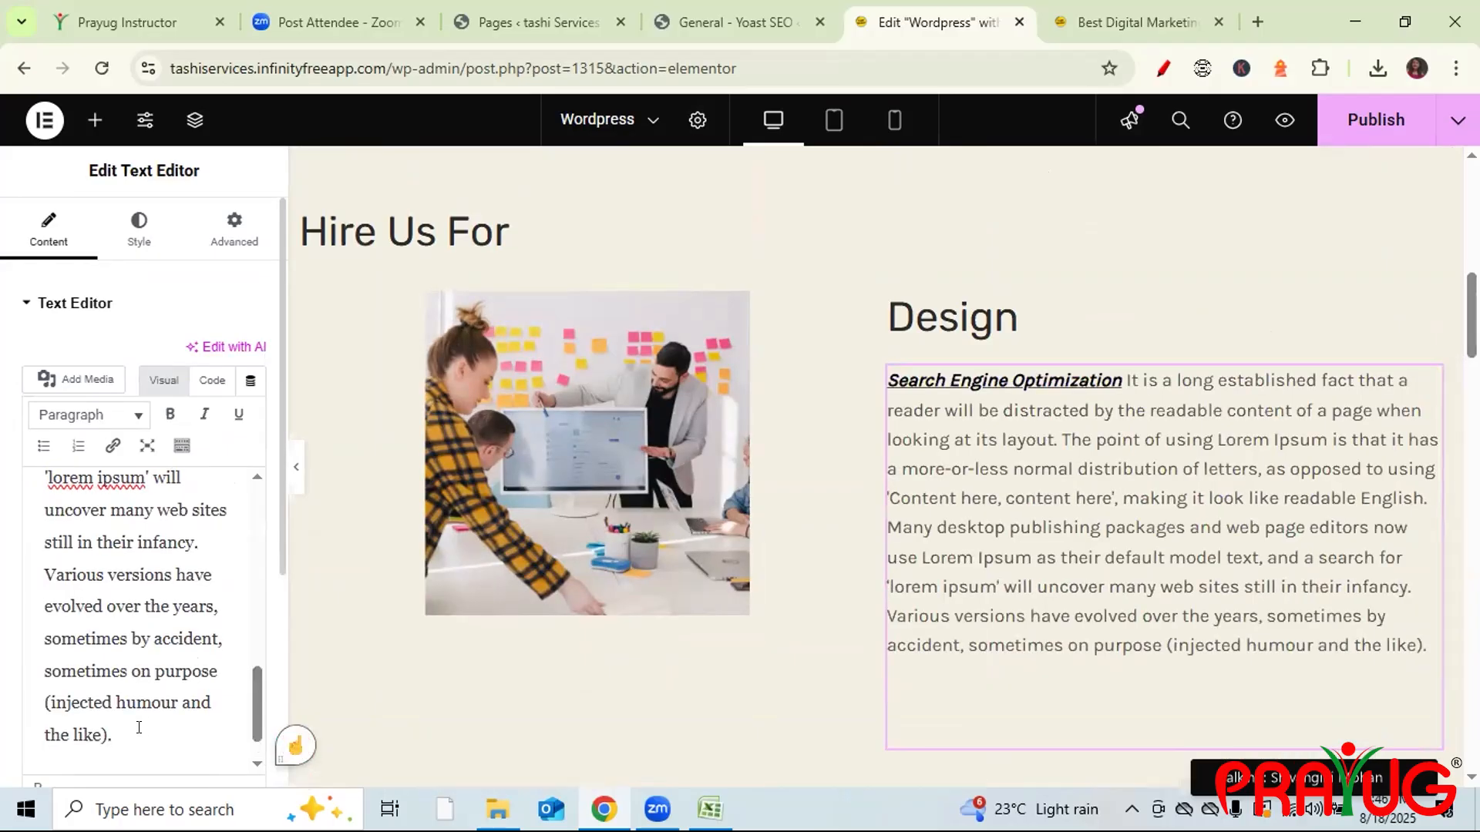
scroll(139, 728, down, 1)
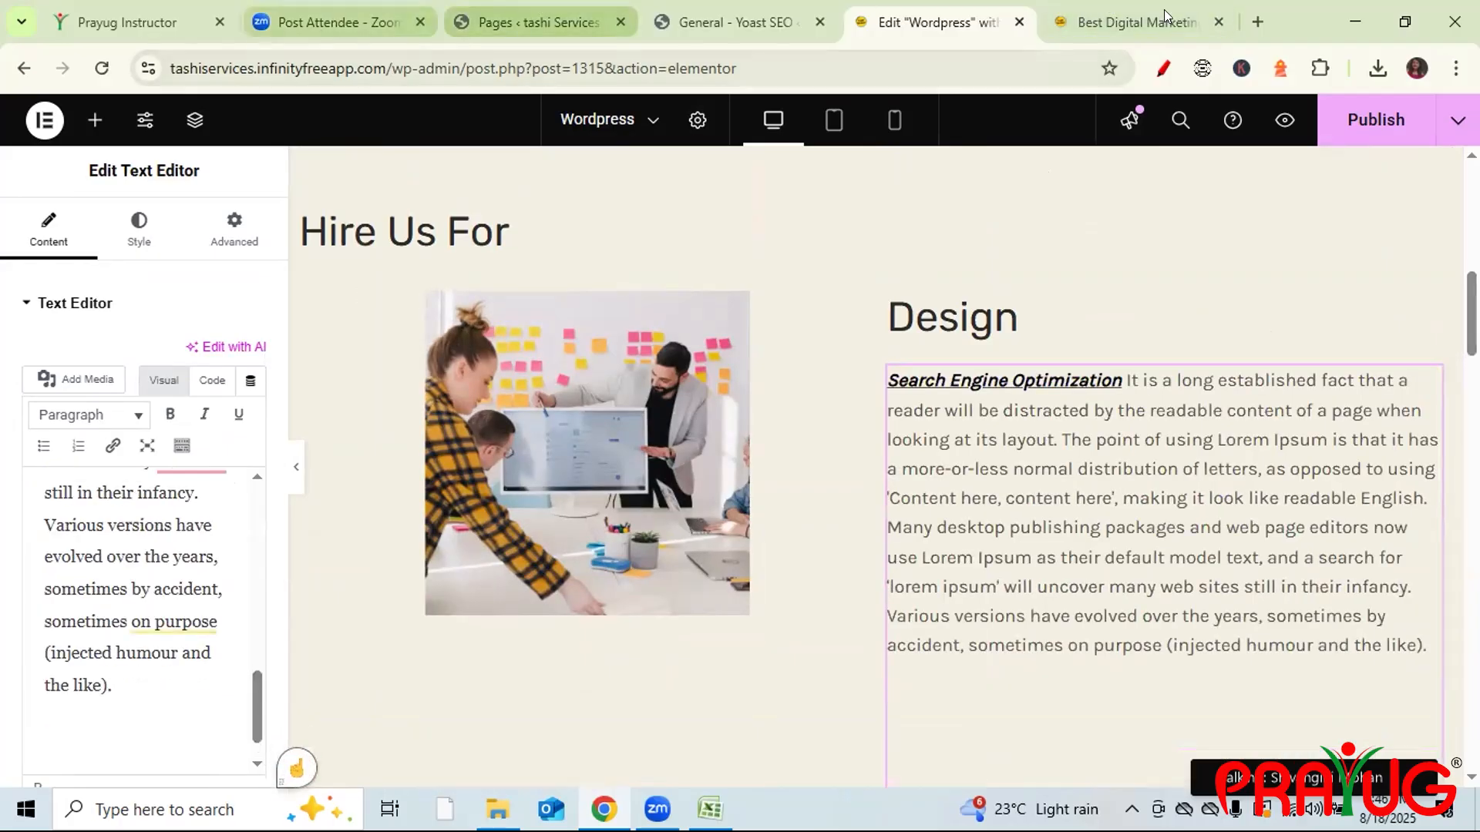
- Search Google for "lorem ipsum" in a new browser tab and open the lipsum.com site
click(1258, 20)
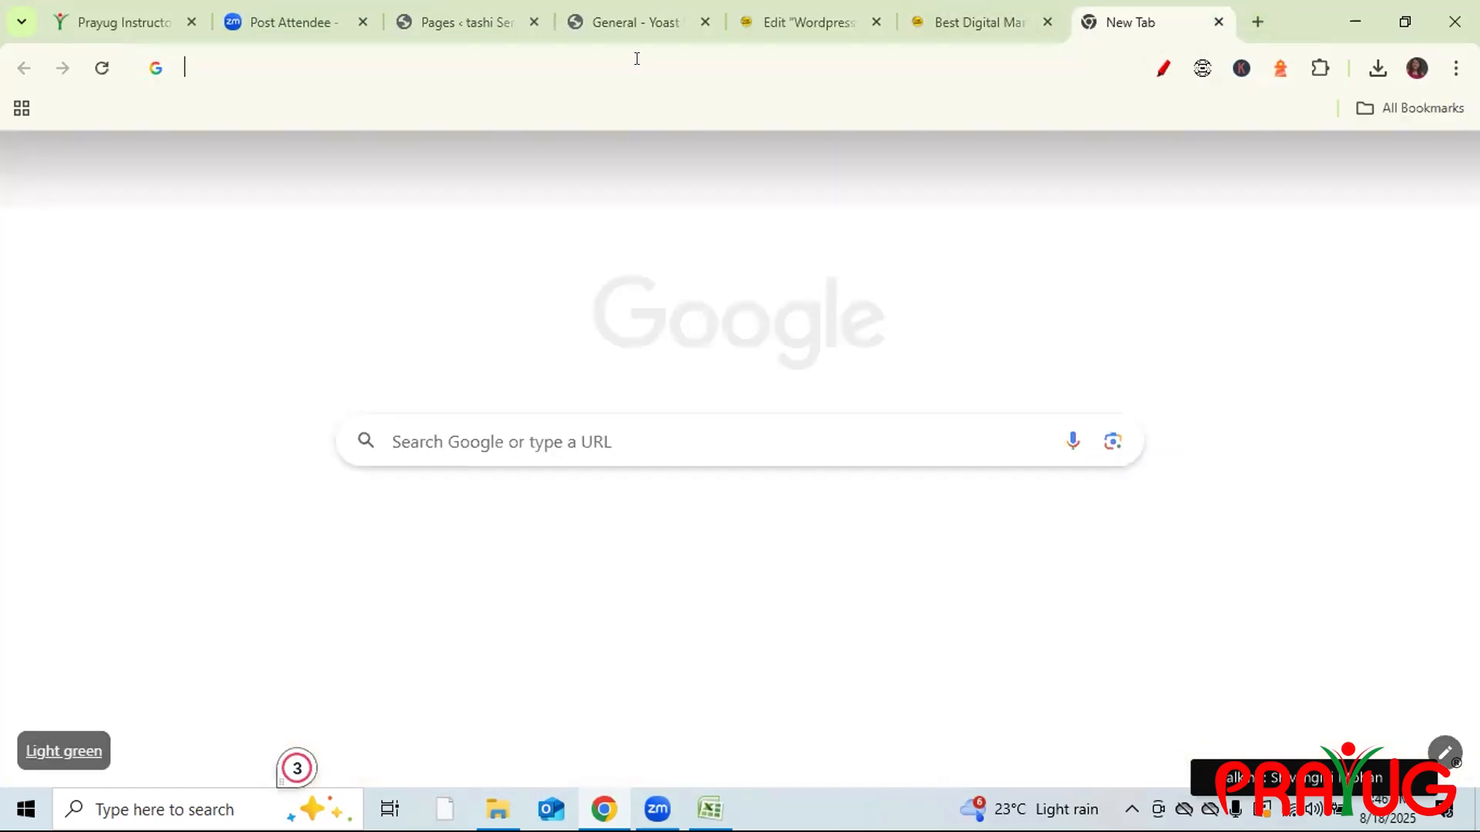
click(636, 58)
text(lo)
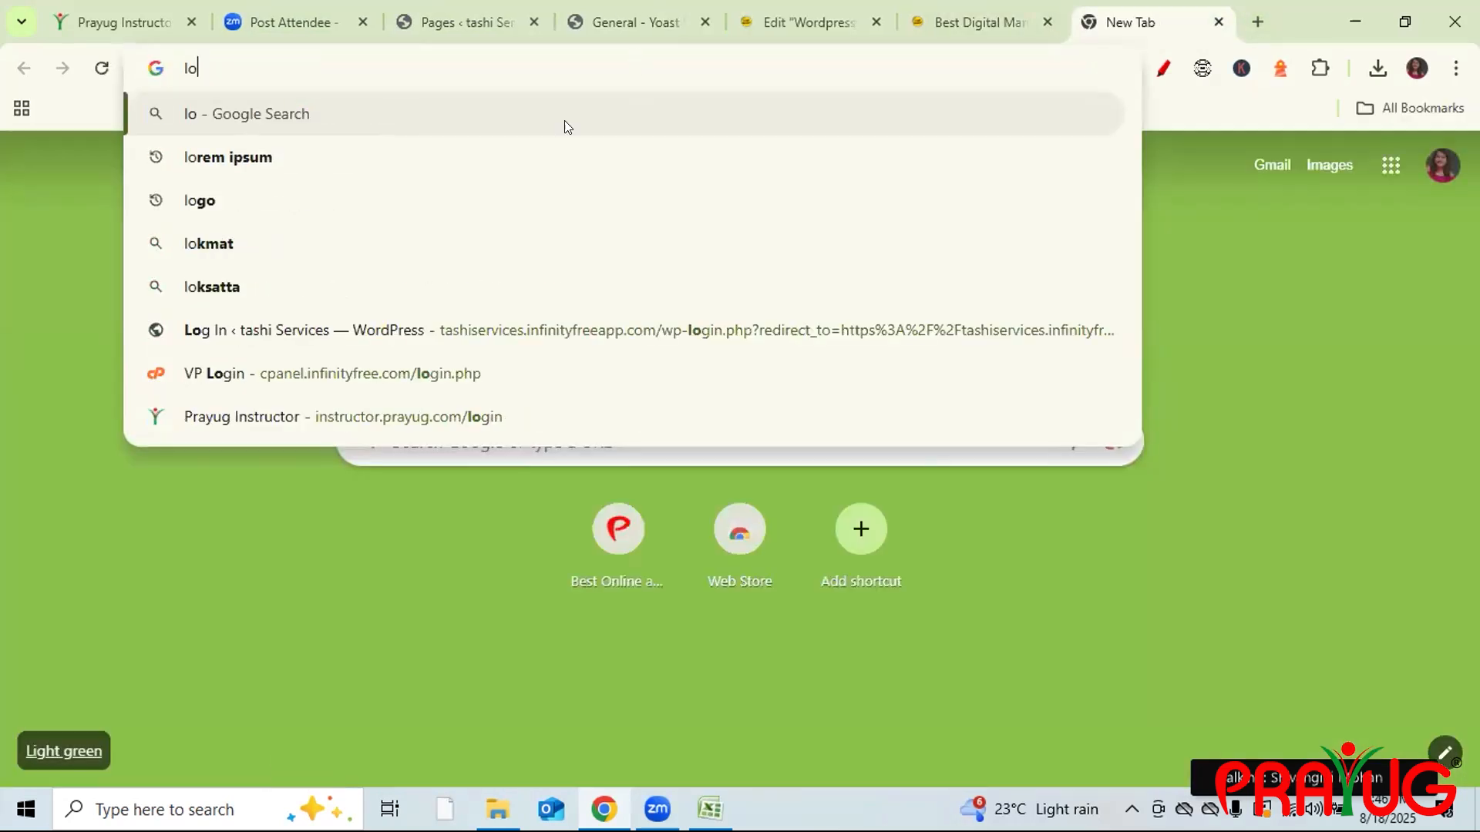
click(314, 161)
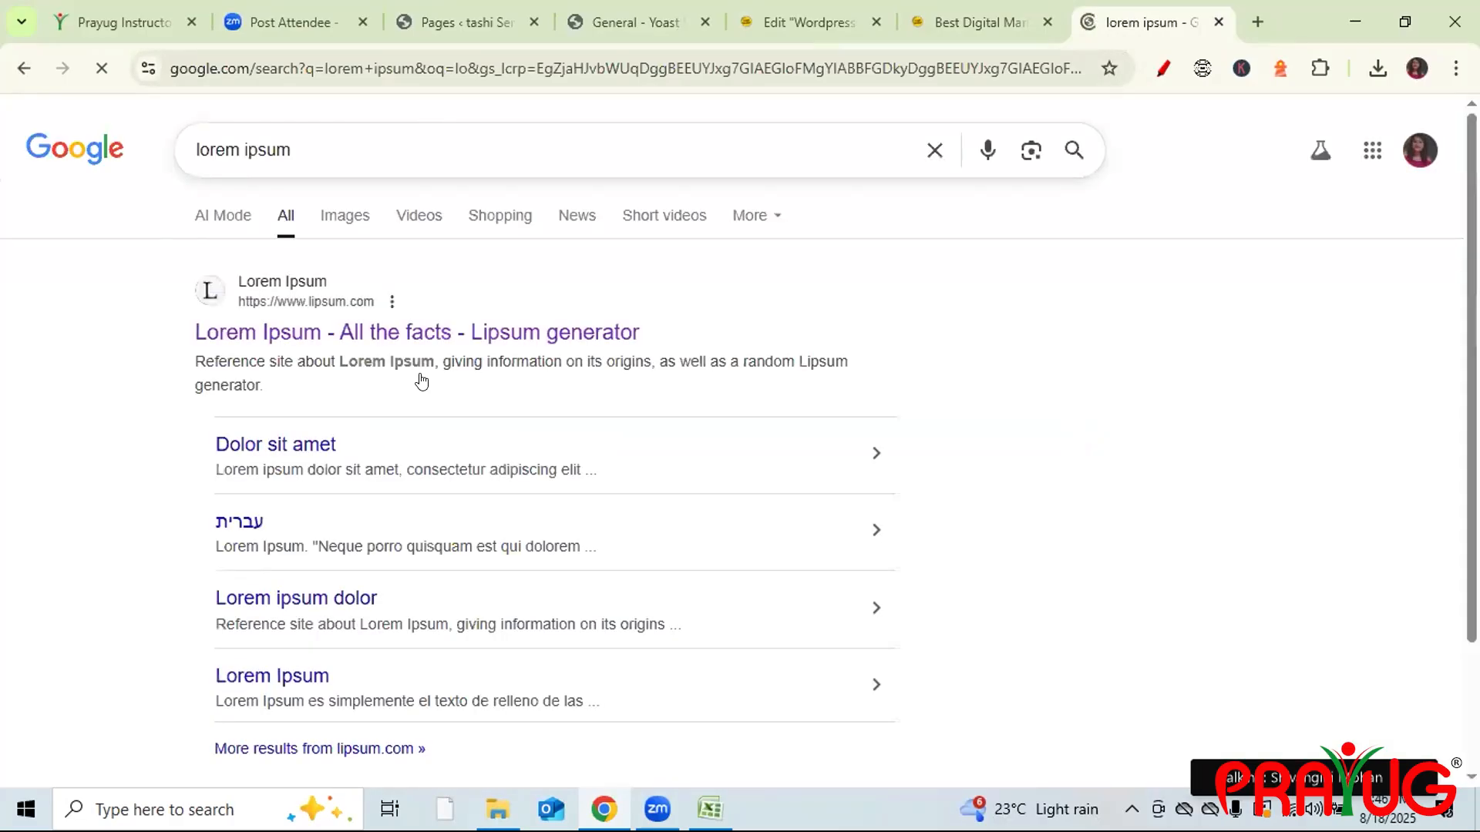
click(461, 333)
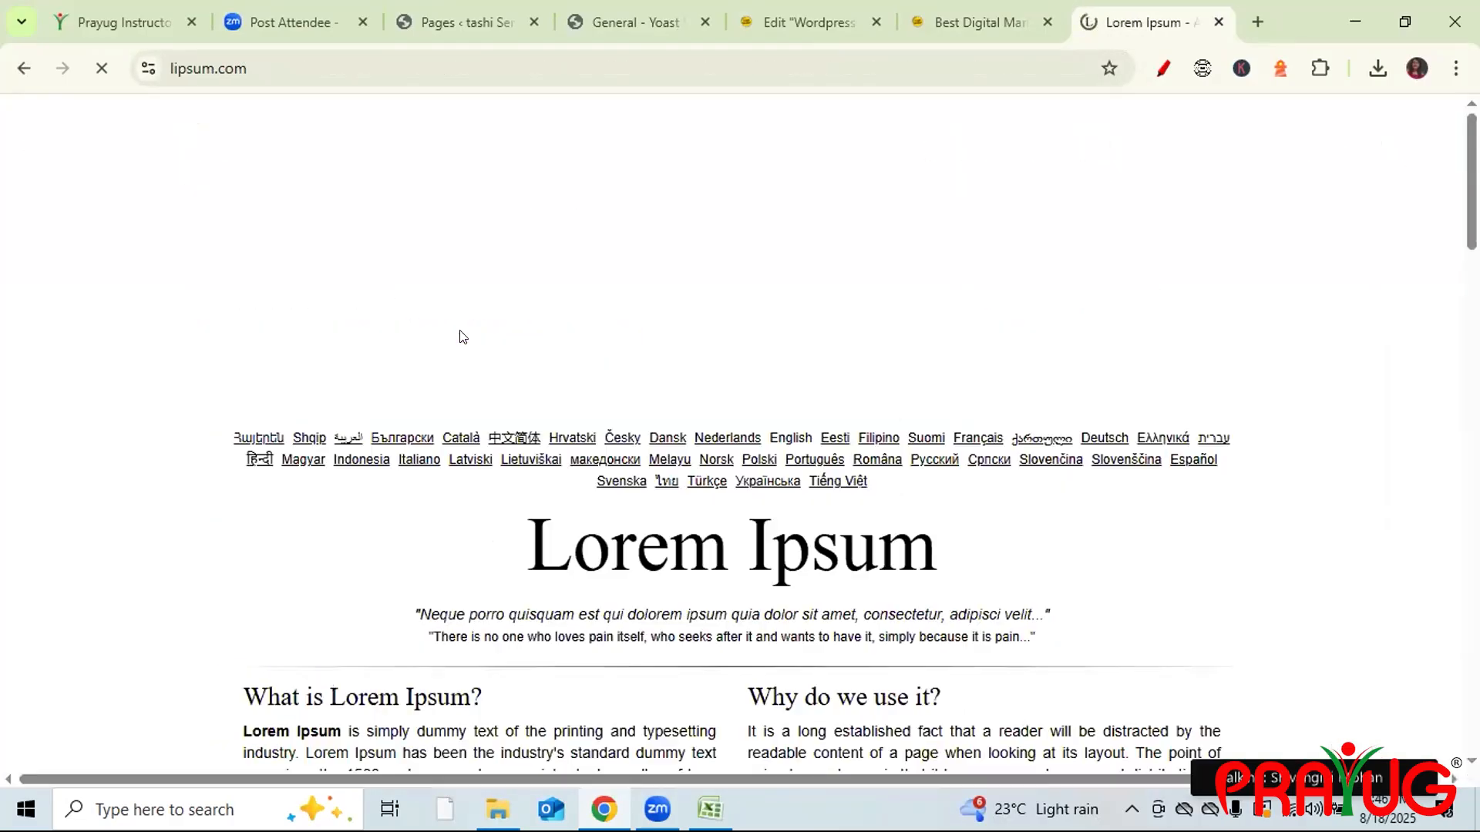
scroll(963, 484, down, 5)
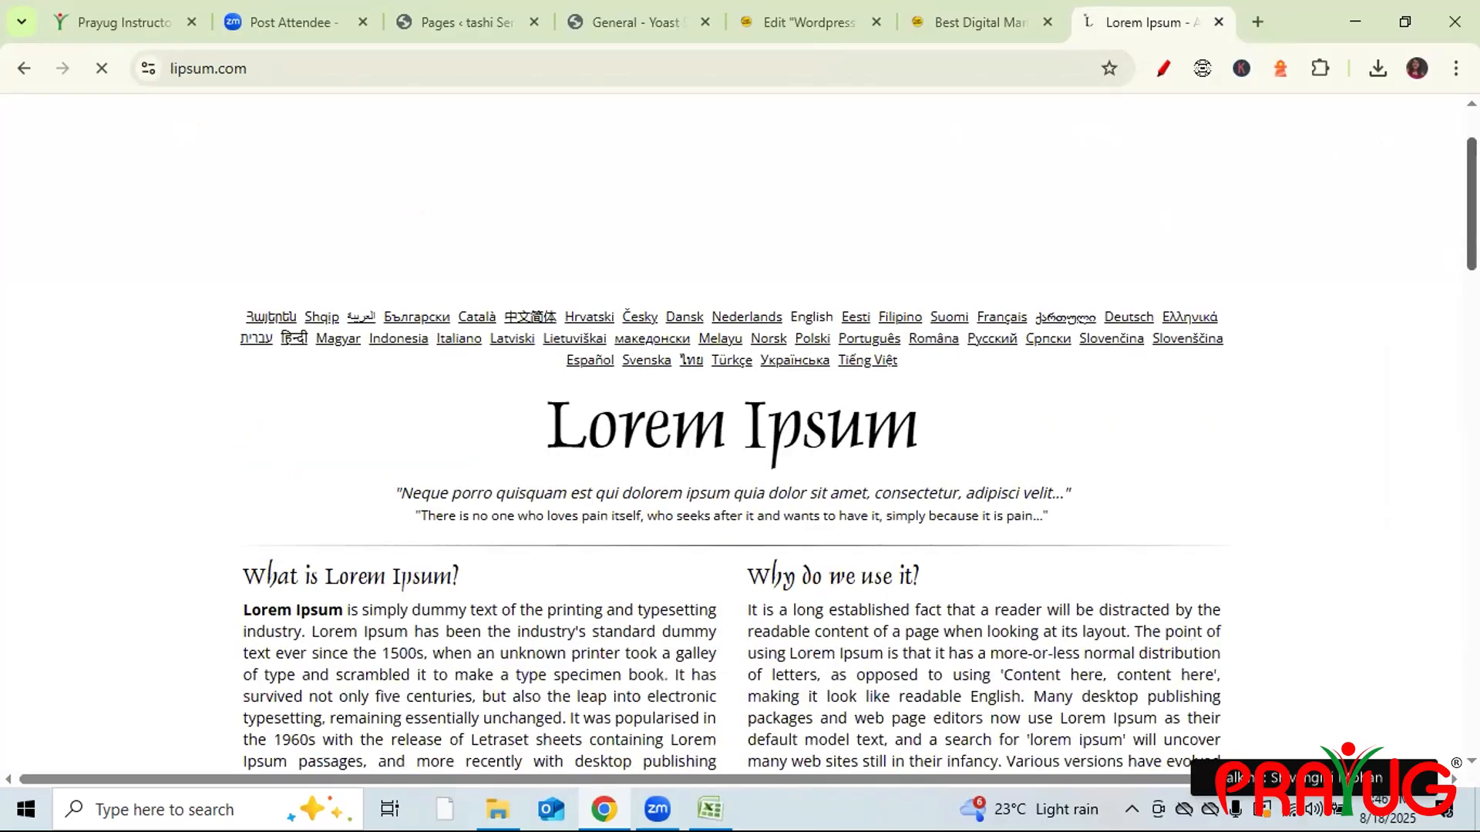
- Copy the "Where can I get some?" paragraph from lipsum.com and paste it below the existing text of the page's Design section
scroll(732, 364, down, 3)
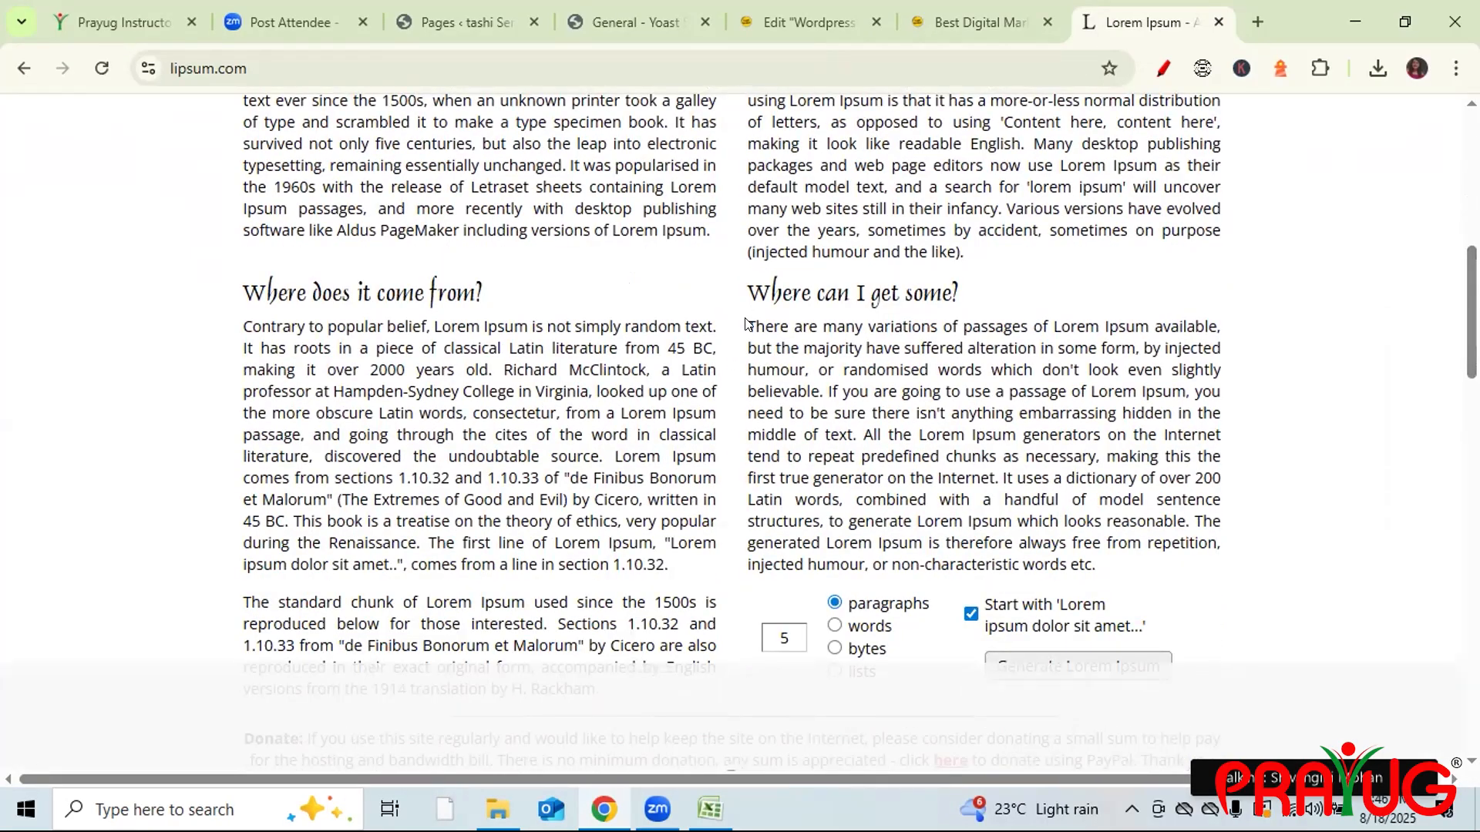
drag(748, 326, 1096, 566)
key(ctrl+c)
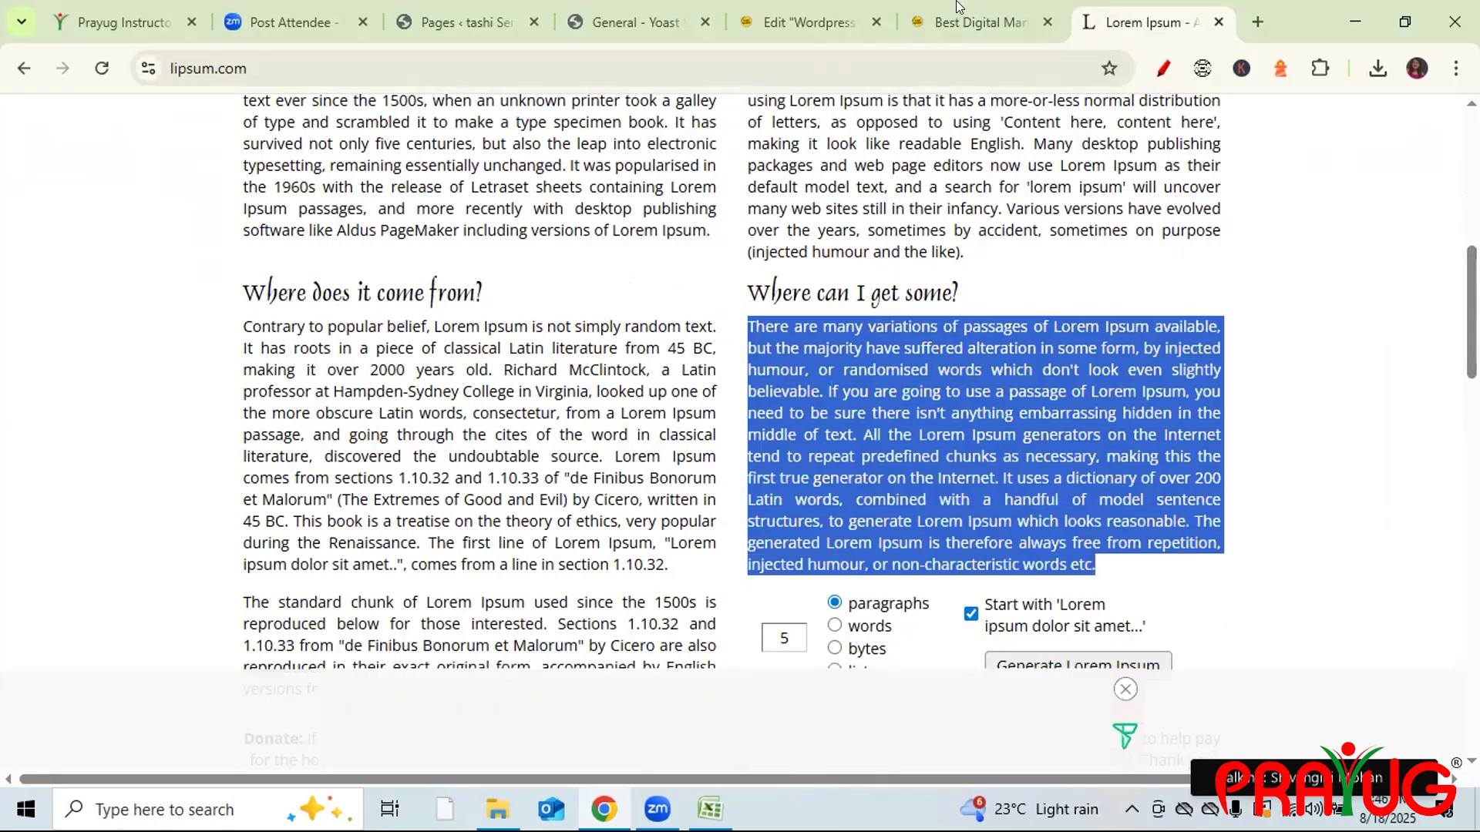
click(941, 9)
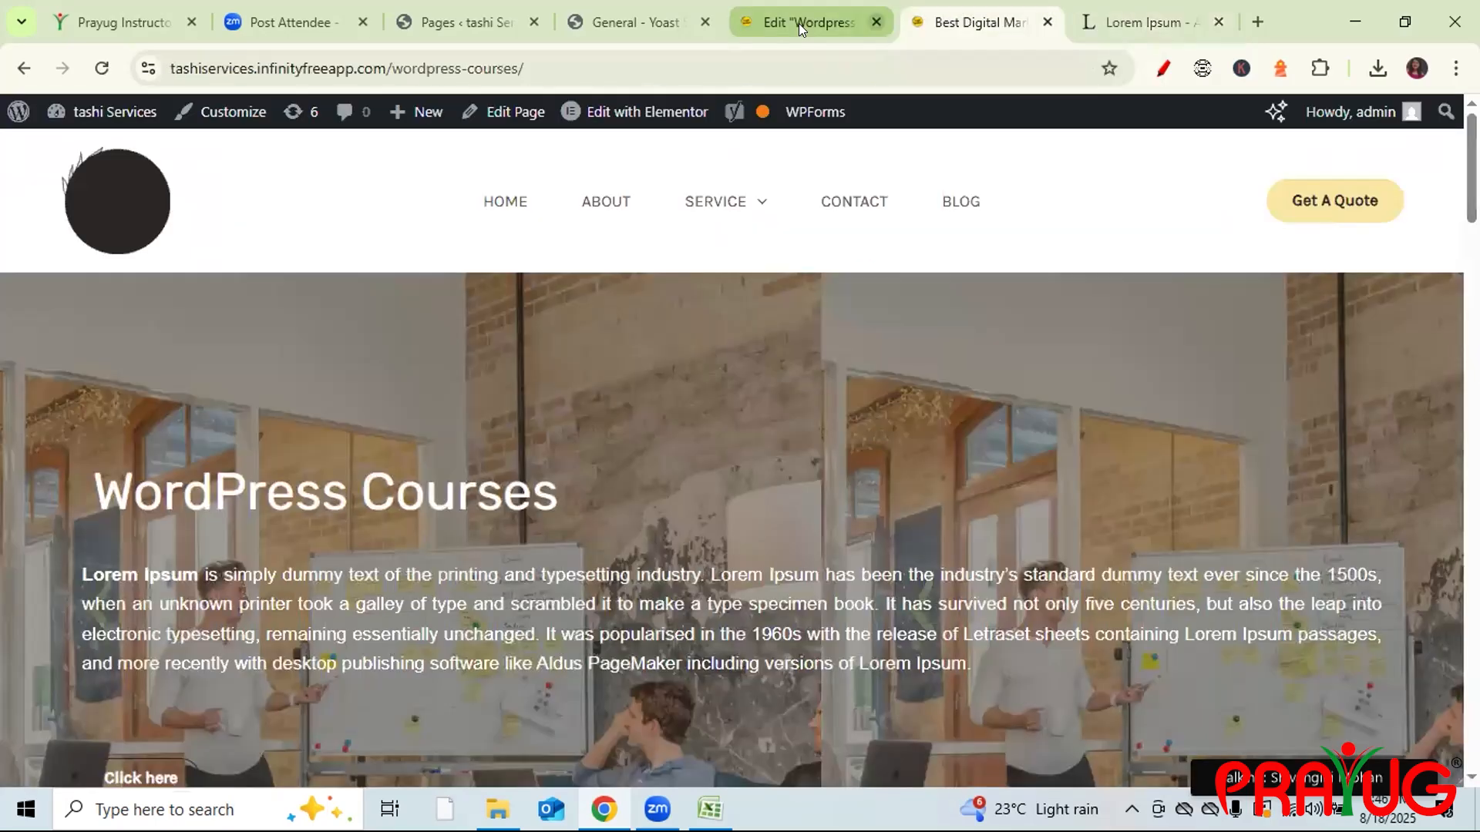
click(799, 23)
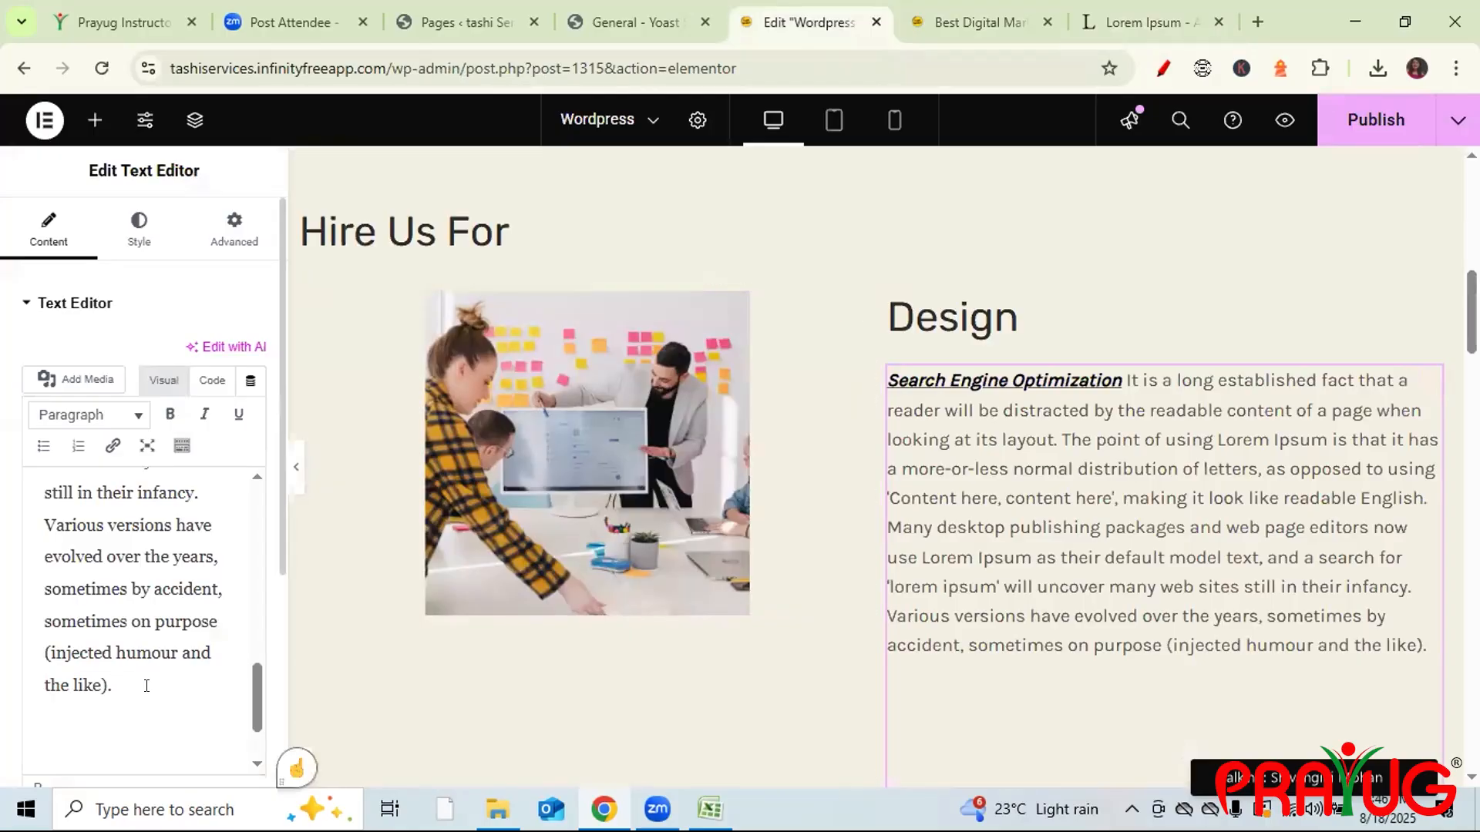
key(ctrl+v)
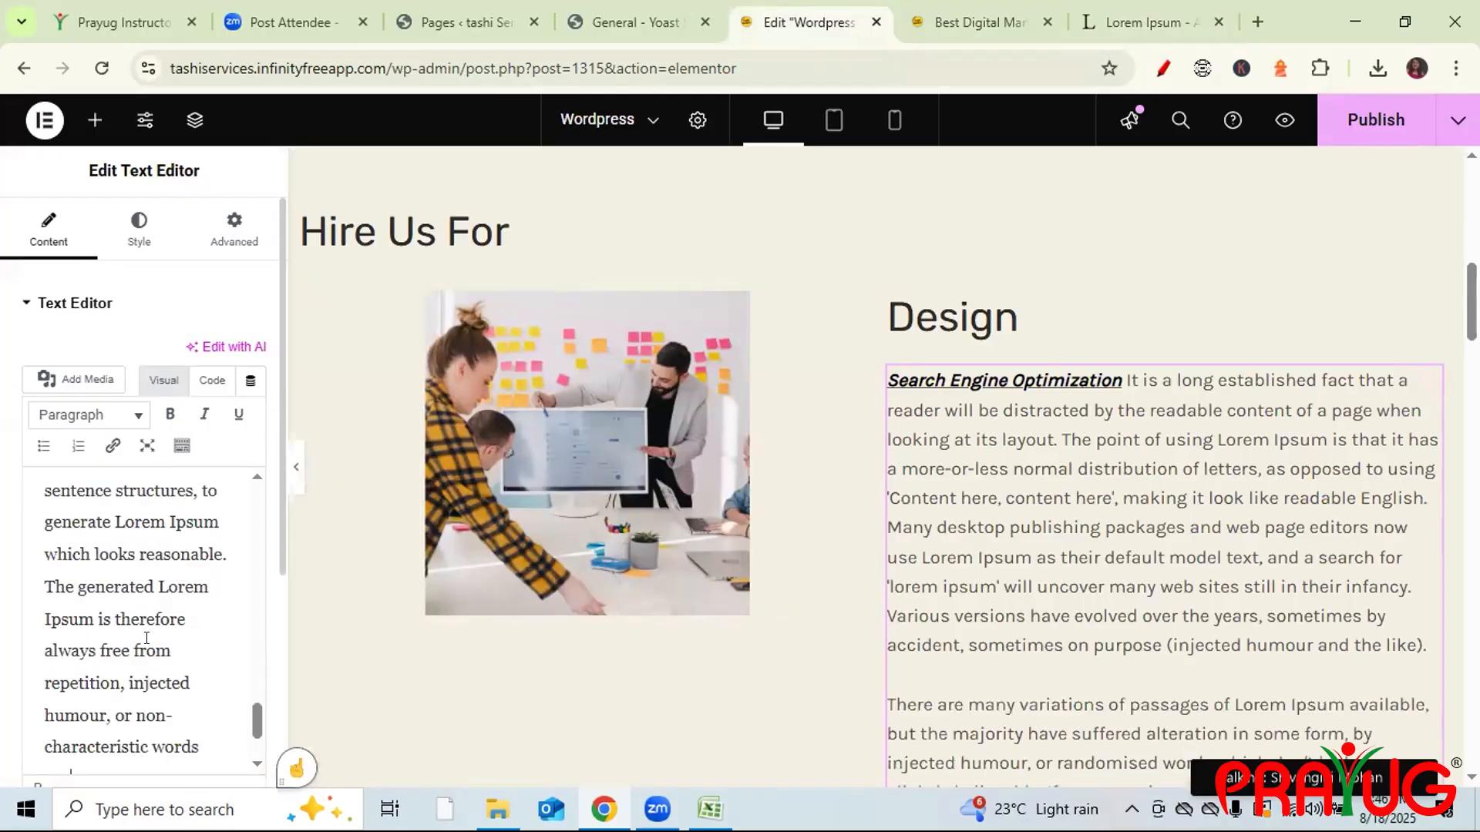
drag(1471, 322, 1471, 341)
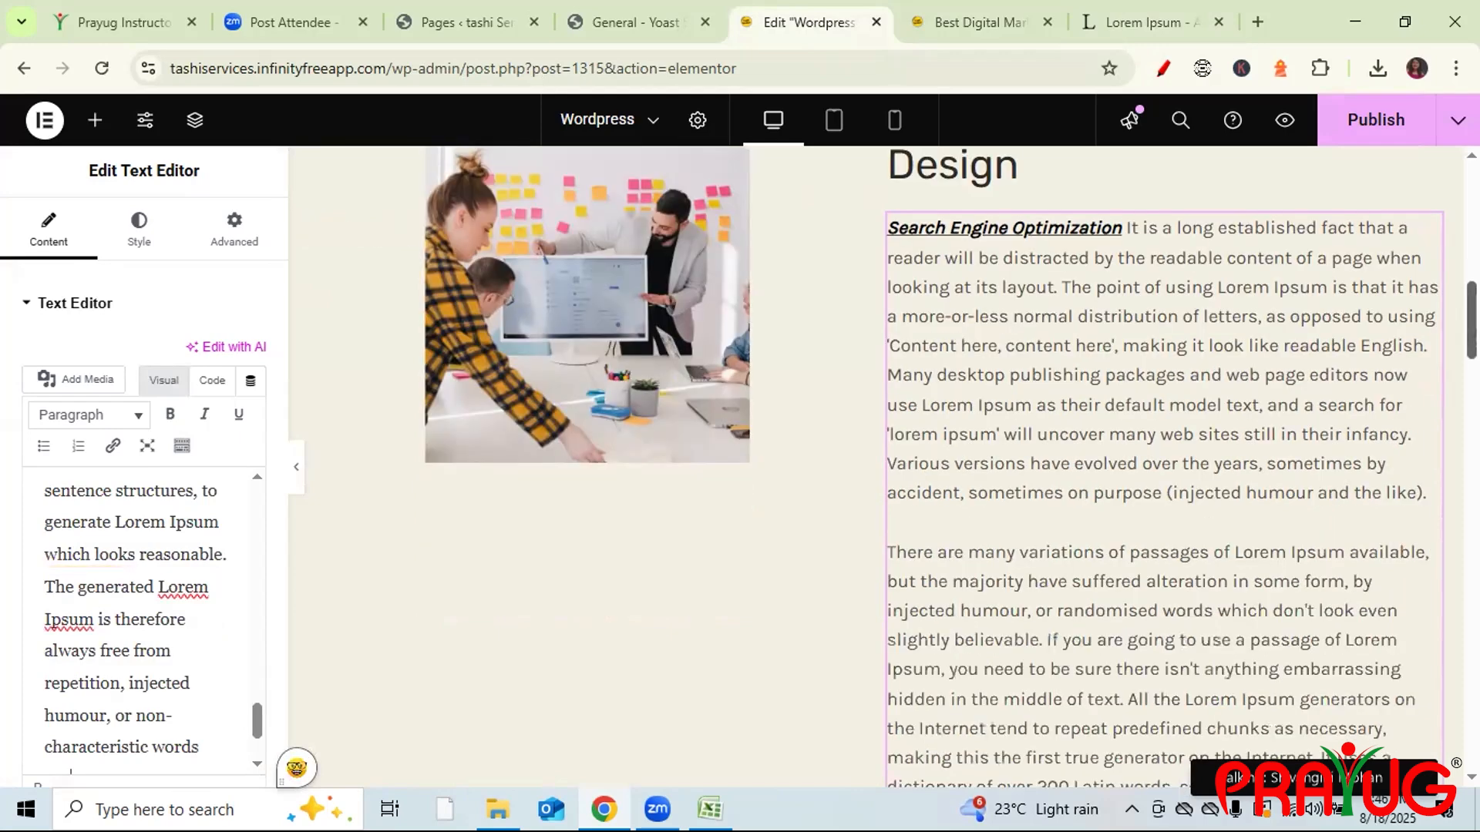
scroll(876, 466, down, 4)
scroll(876, 466, up, 2)
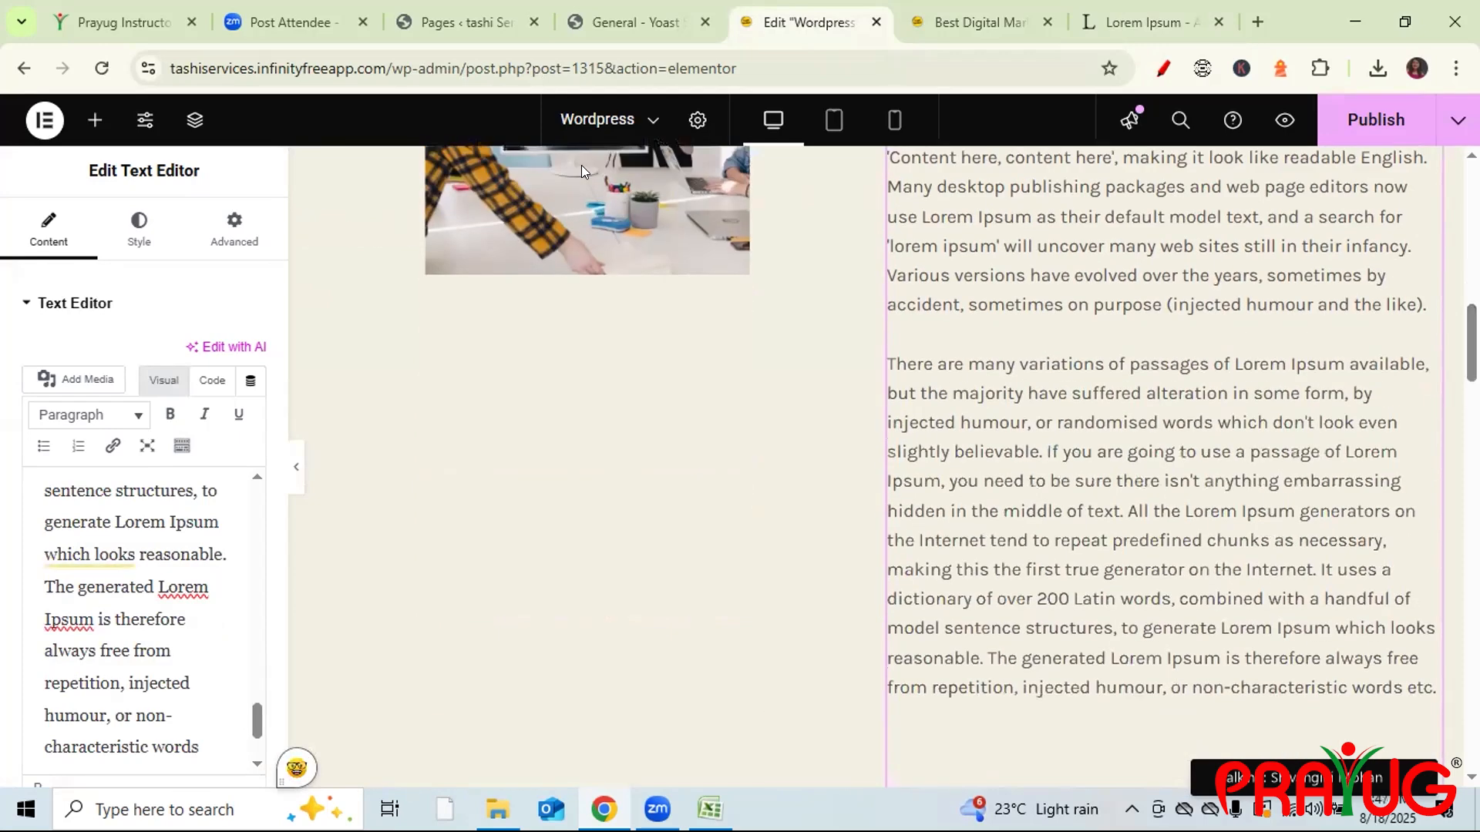
- Open the Yoast SEO analysis in the page settings and check its text length assessment
click(690, 119)
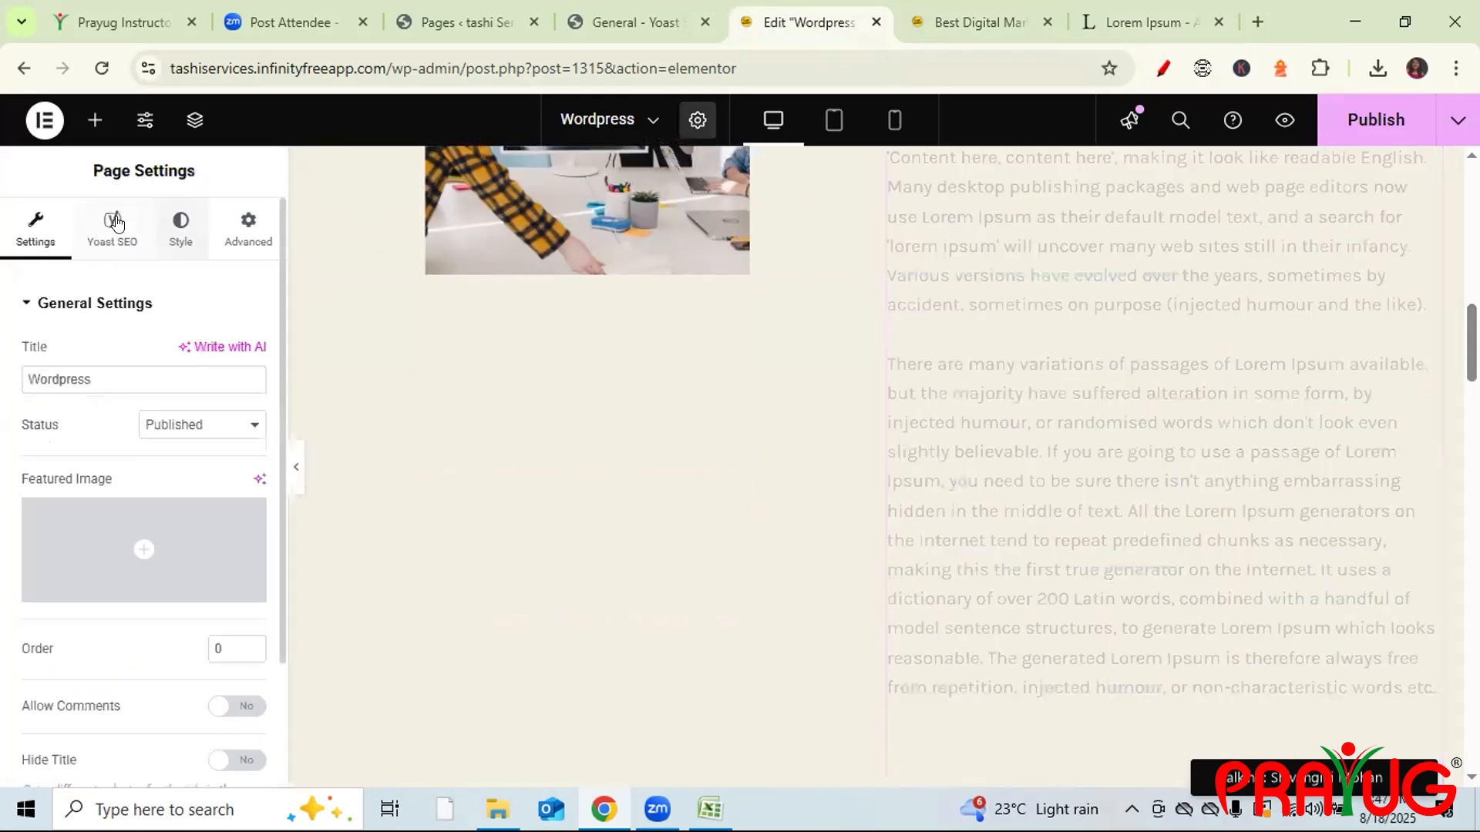
click(113, 228)
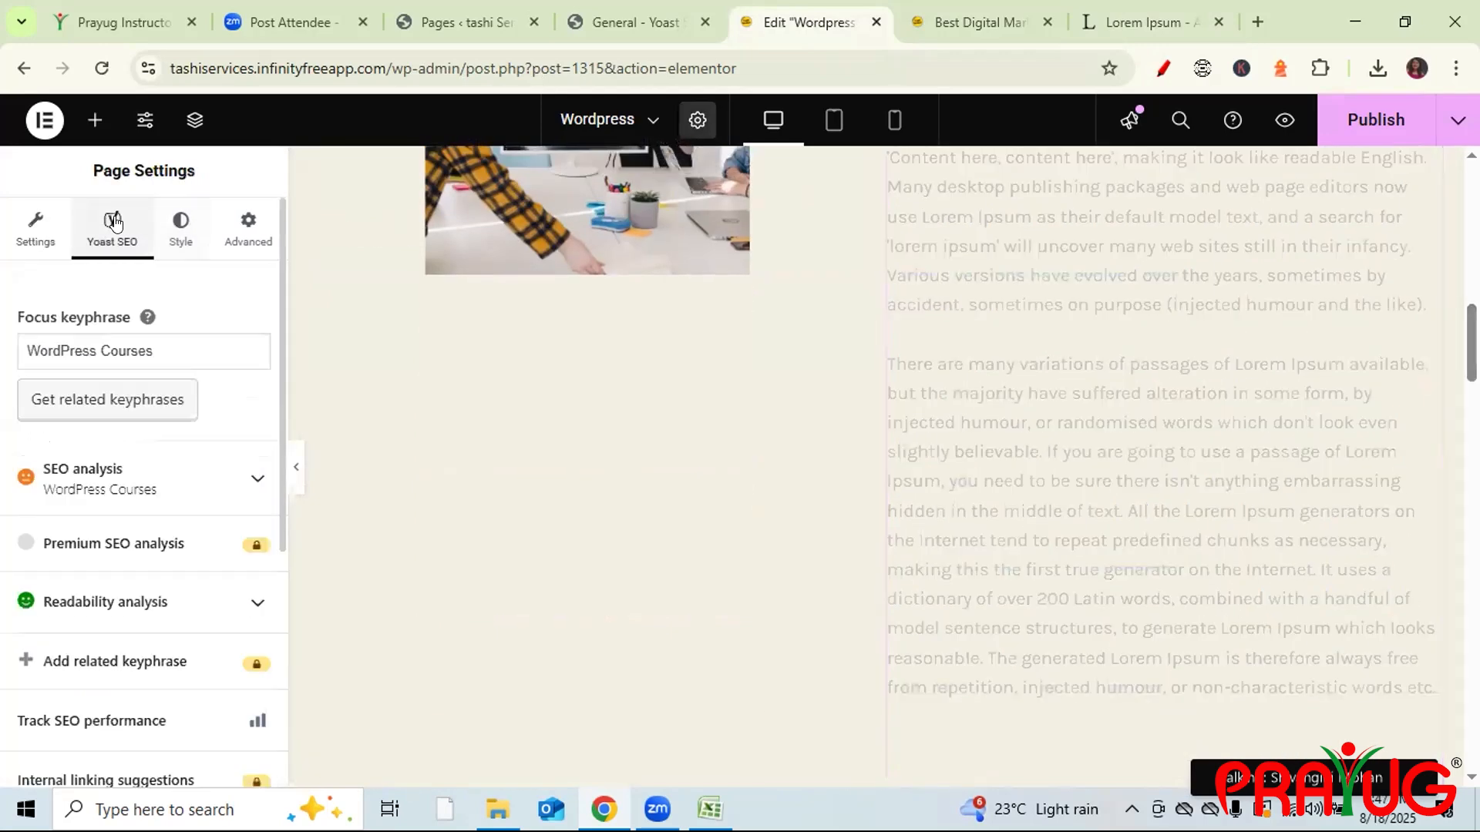
click(275, 509)
scroll(277, 473, down, 3)
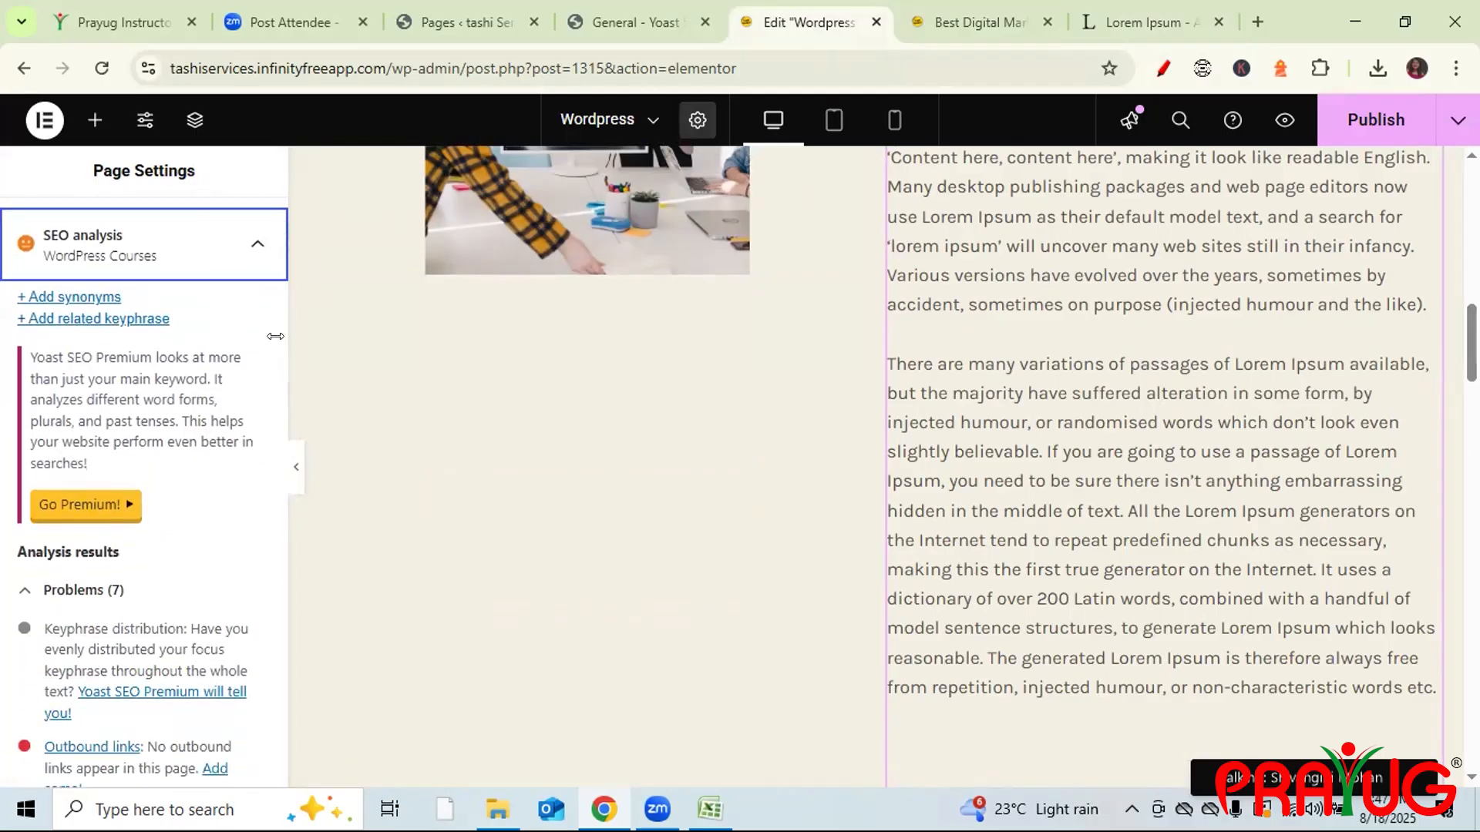
scroll(282, 423, down, 1)
scroll(280, 443, down, 8)
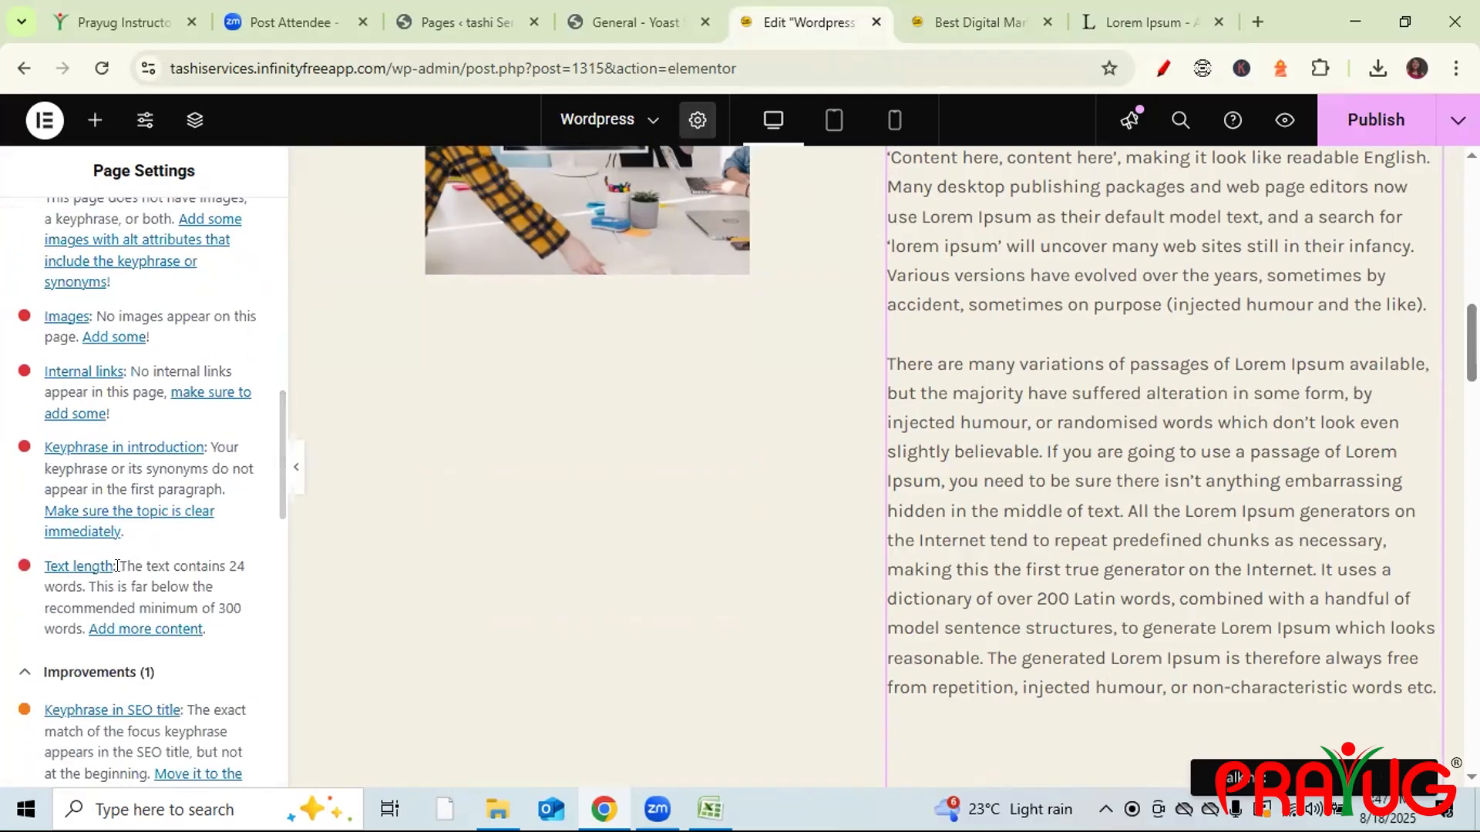
mouse_move(119, 568)
mouse_down()
mouse_move(208, 590)
mouse_move(225, 568)
mouse_move(251, 579)
mouse_move(115, 588)
mouse_up()
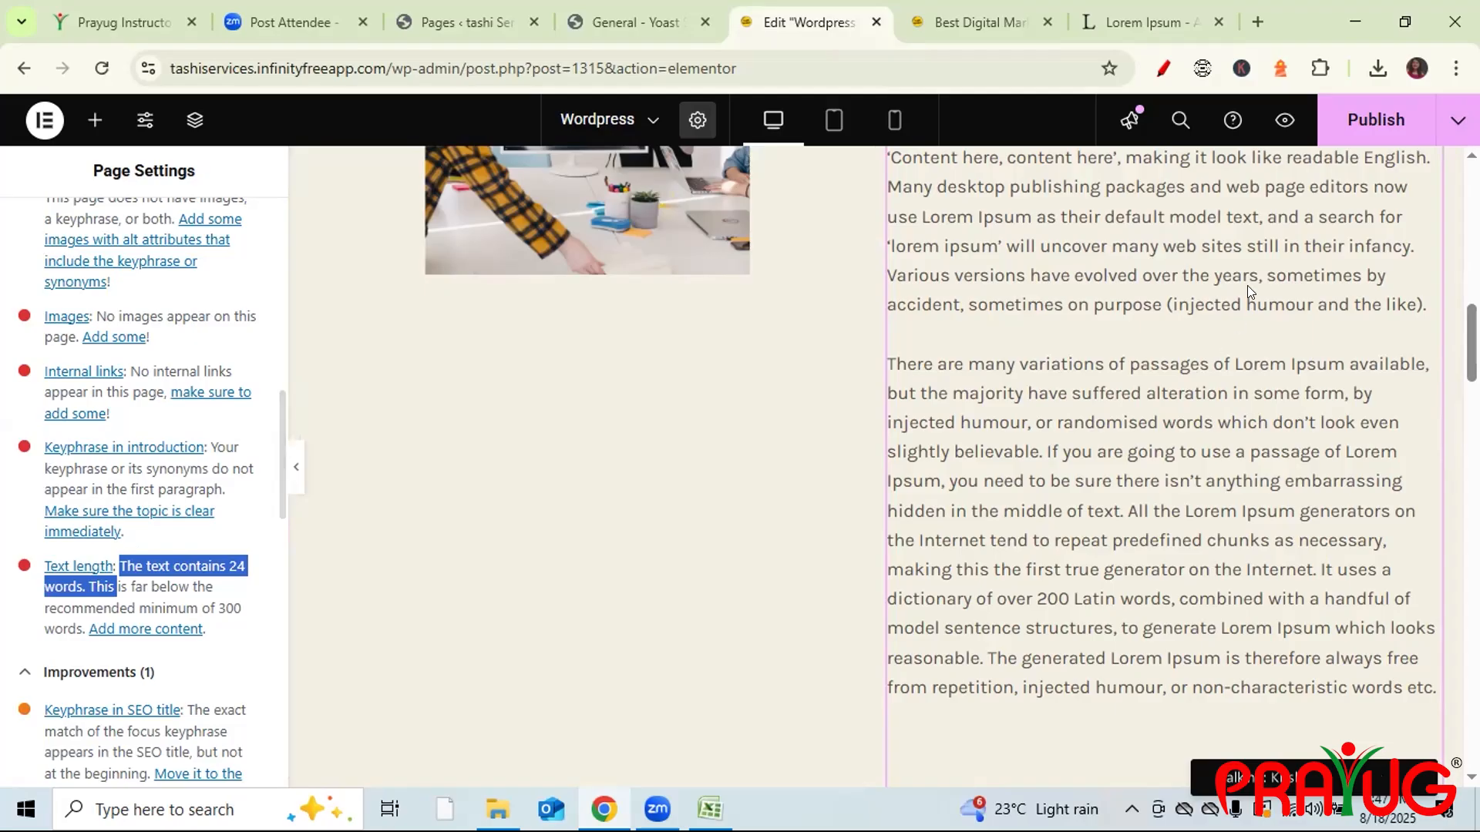
- Publish the page changes and reload the Elementor editor
click(1368, 127)
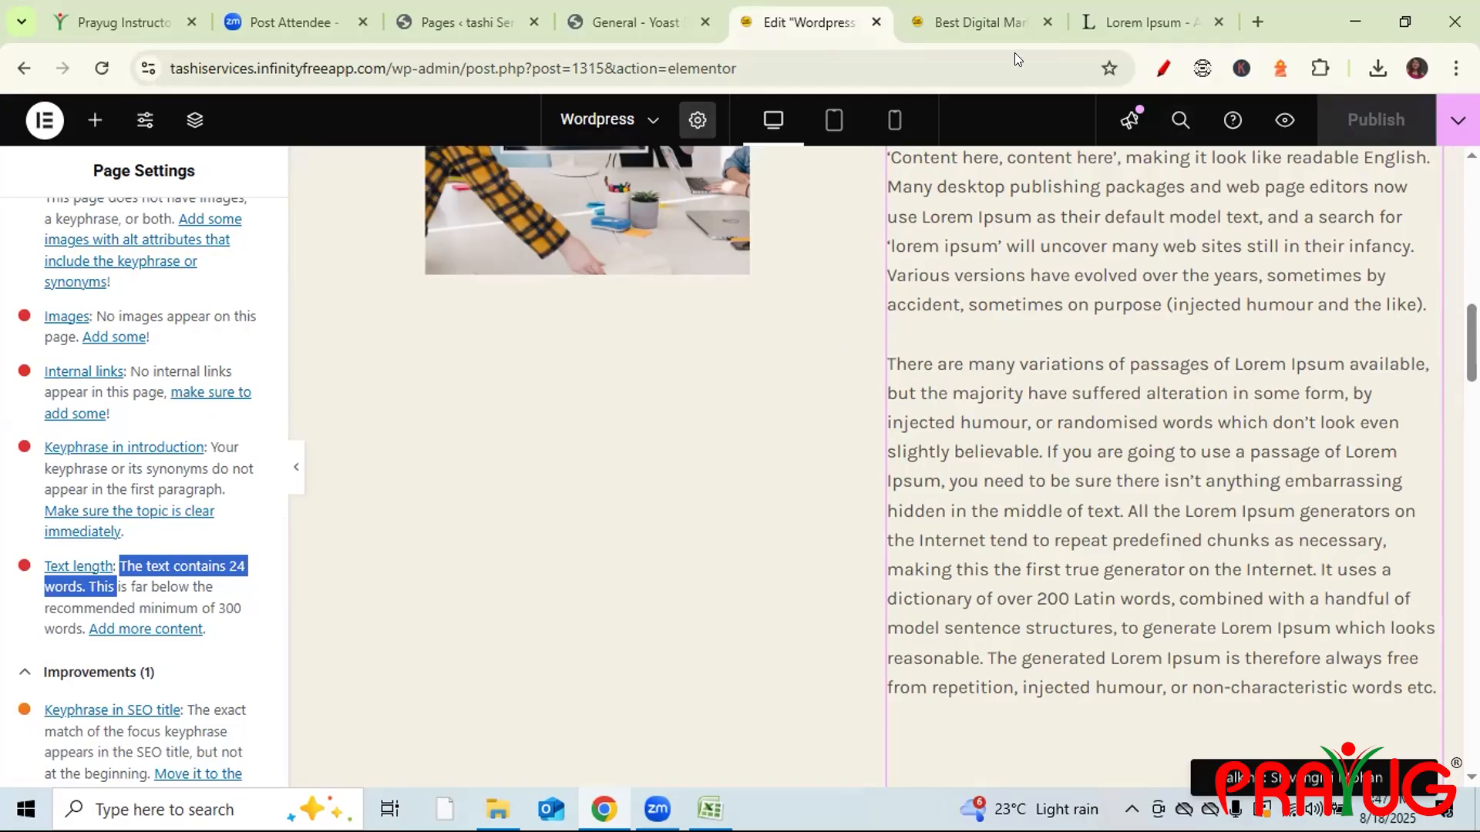
key(F5)
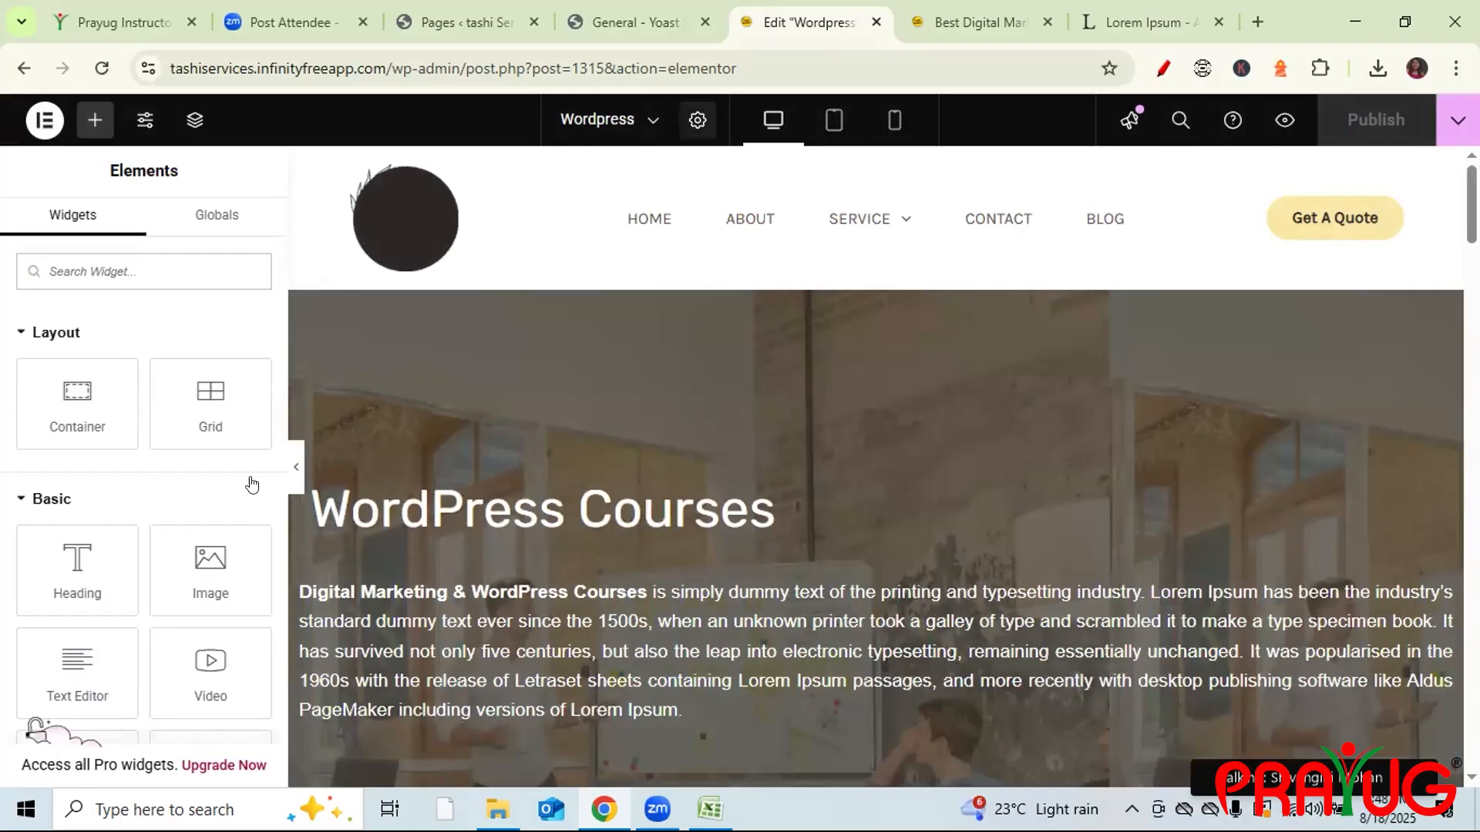
- Reopen the page's Yoast SEO analysis and examine its problems, improvements and good results alongside the page content
click(112, 229)
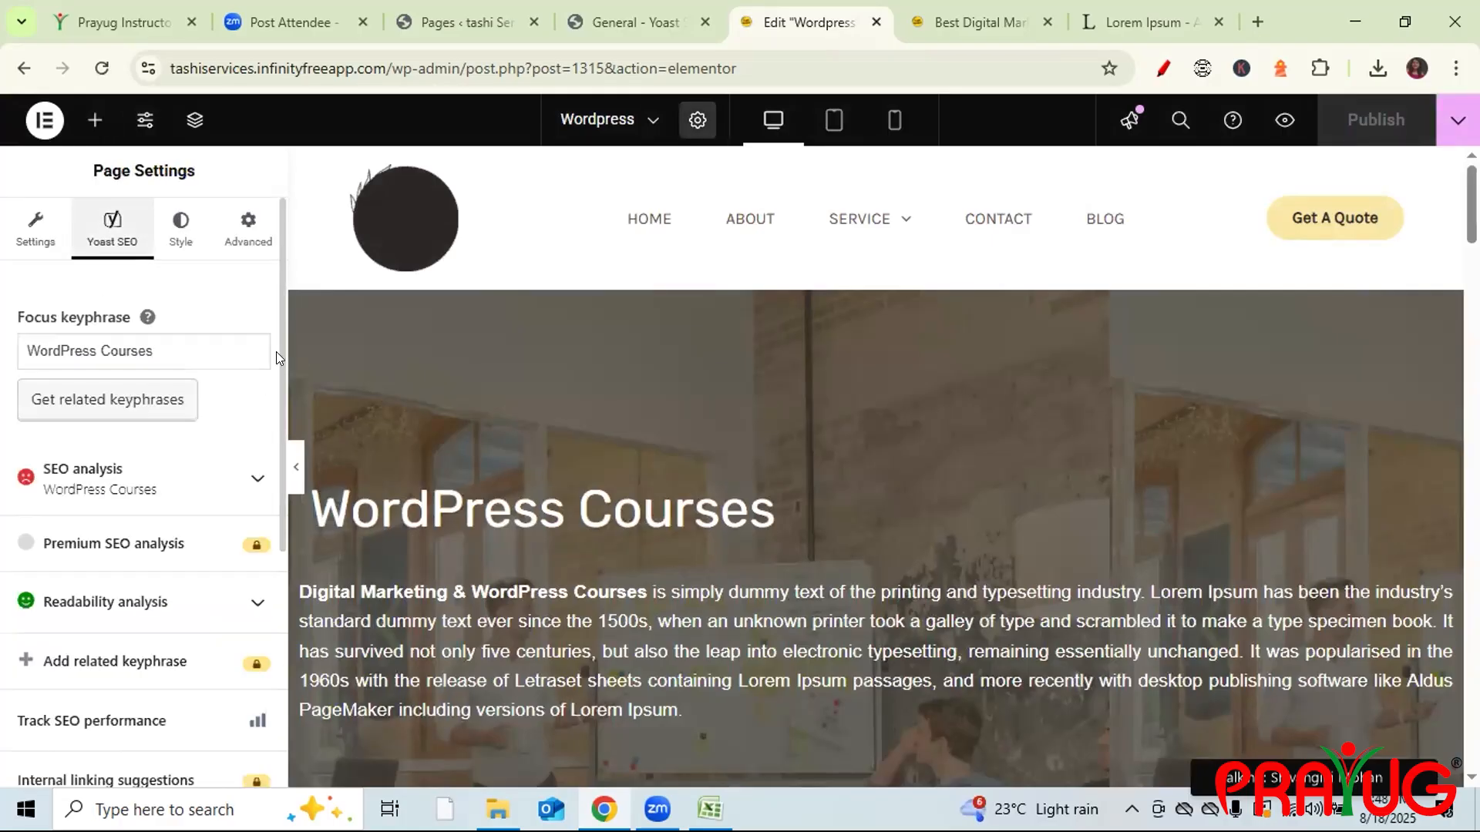
click(276, 456)
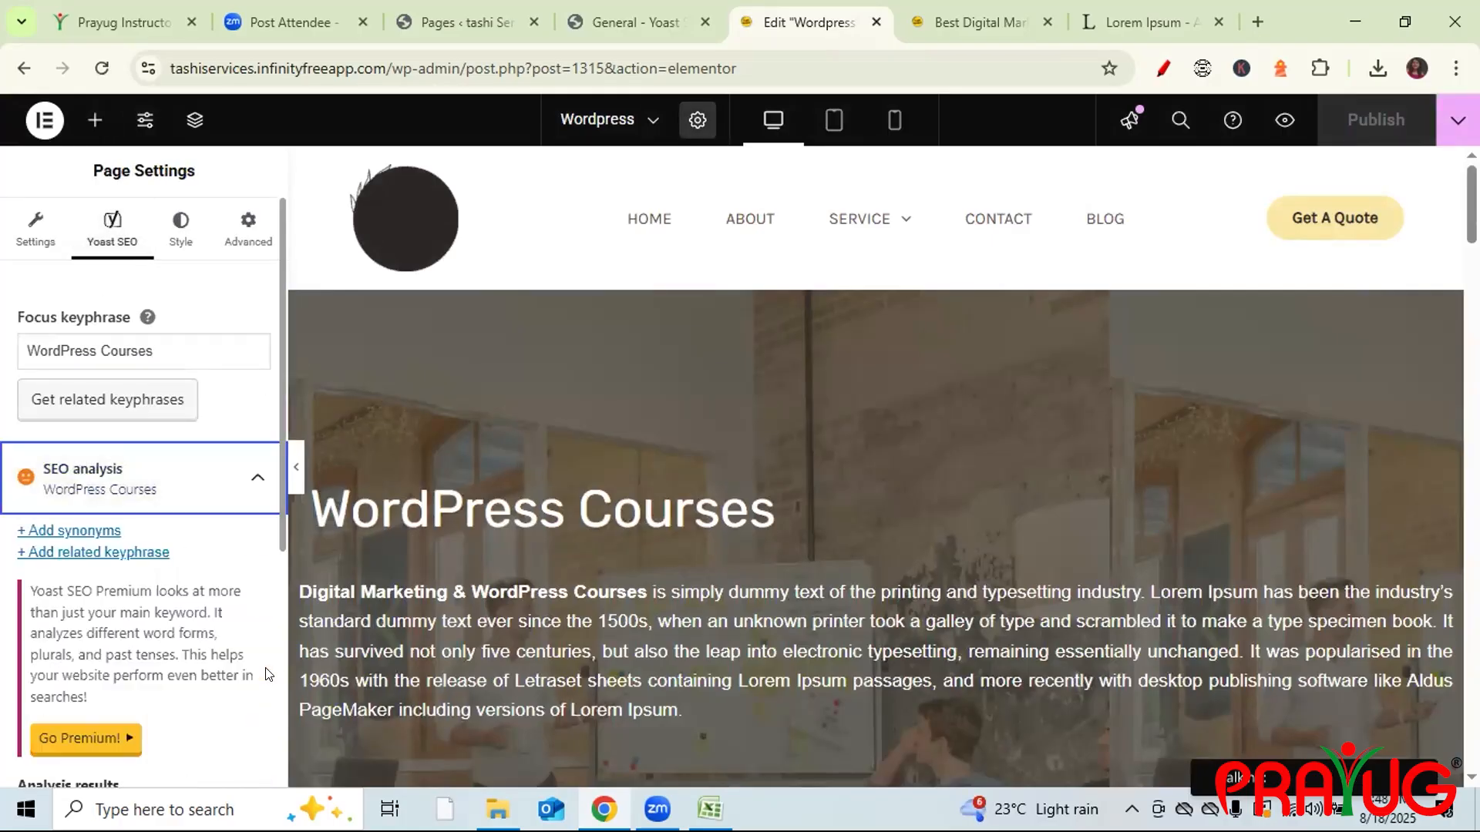
scroll(77, 556, down, 5)
scroll(85, 563, down, 2)
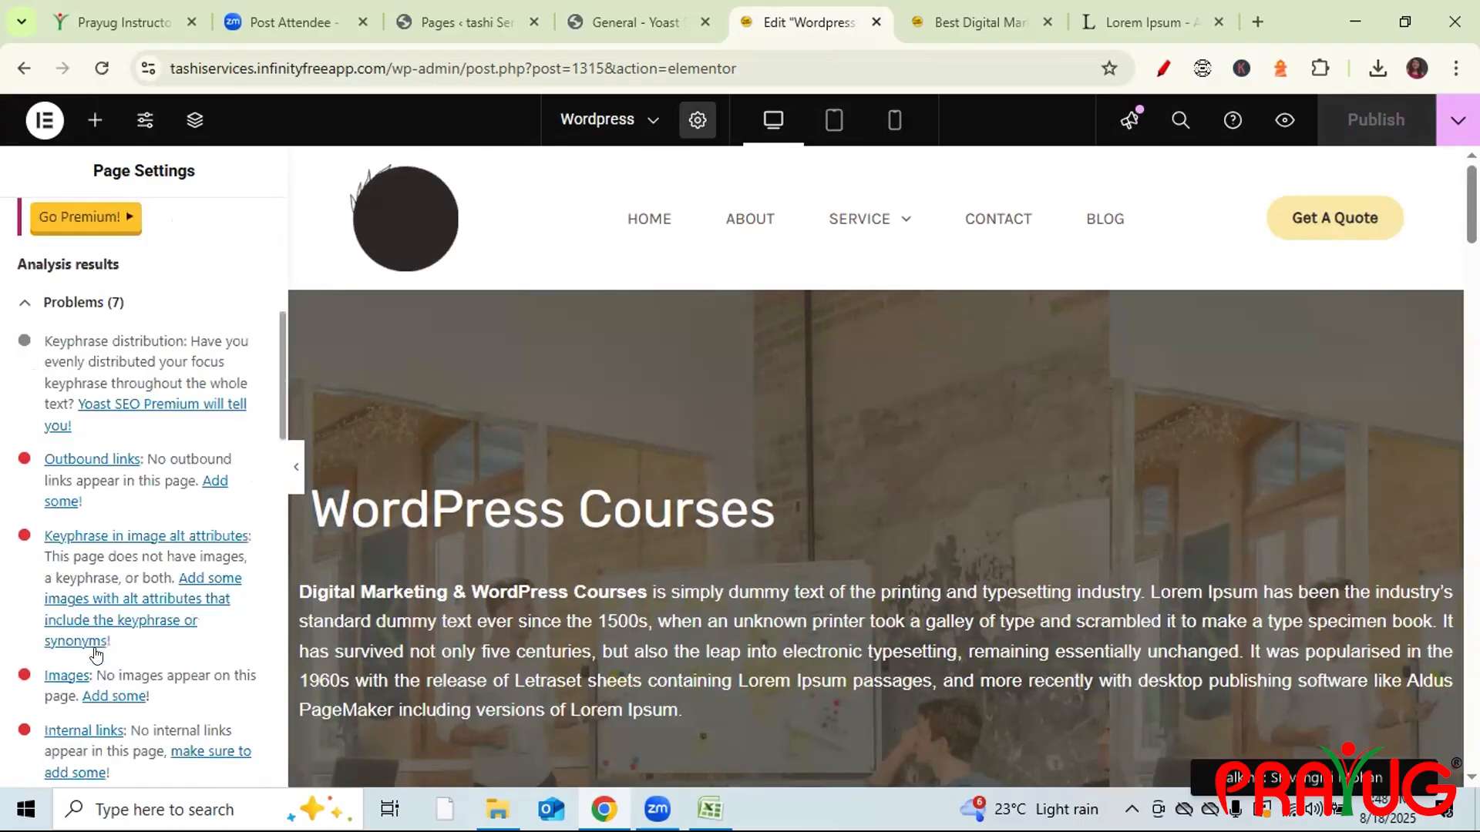
scroll(101, 513, down, 2)
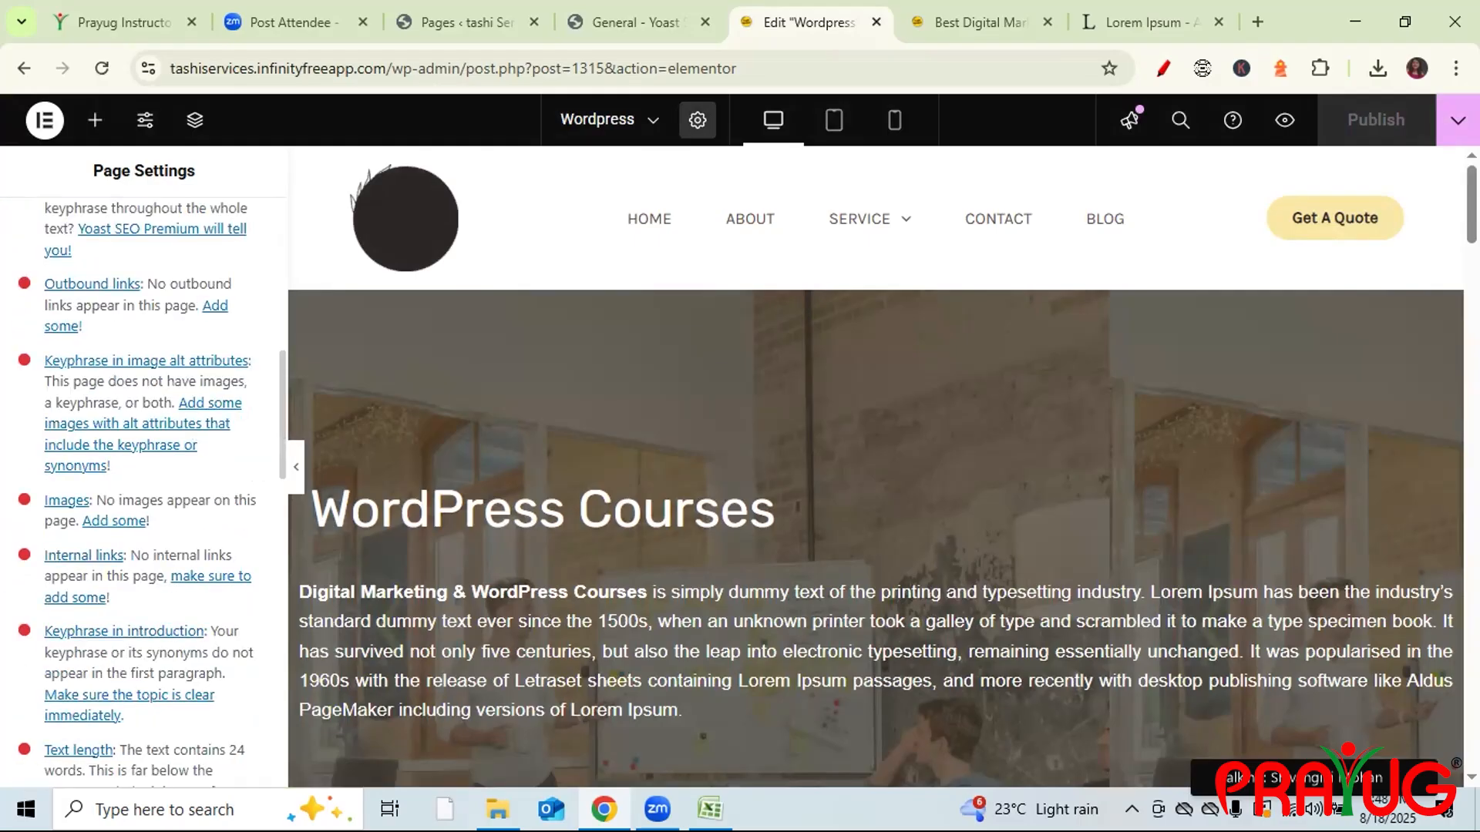
scroll(312, 233, down, 10)
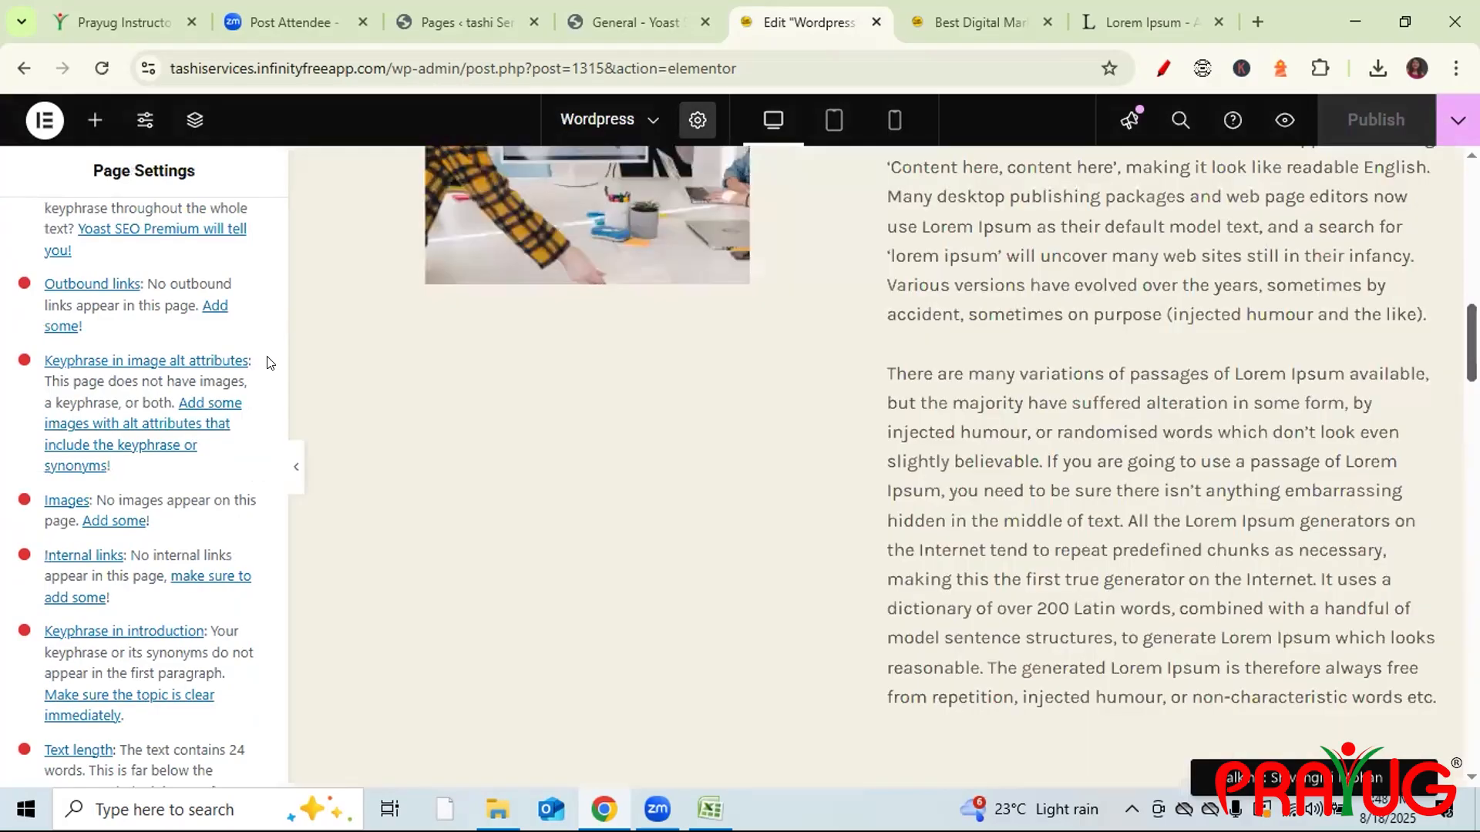
scroll(282, 375, up, 4)
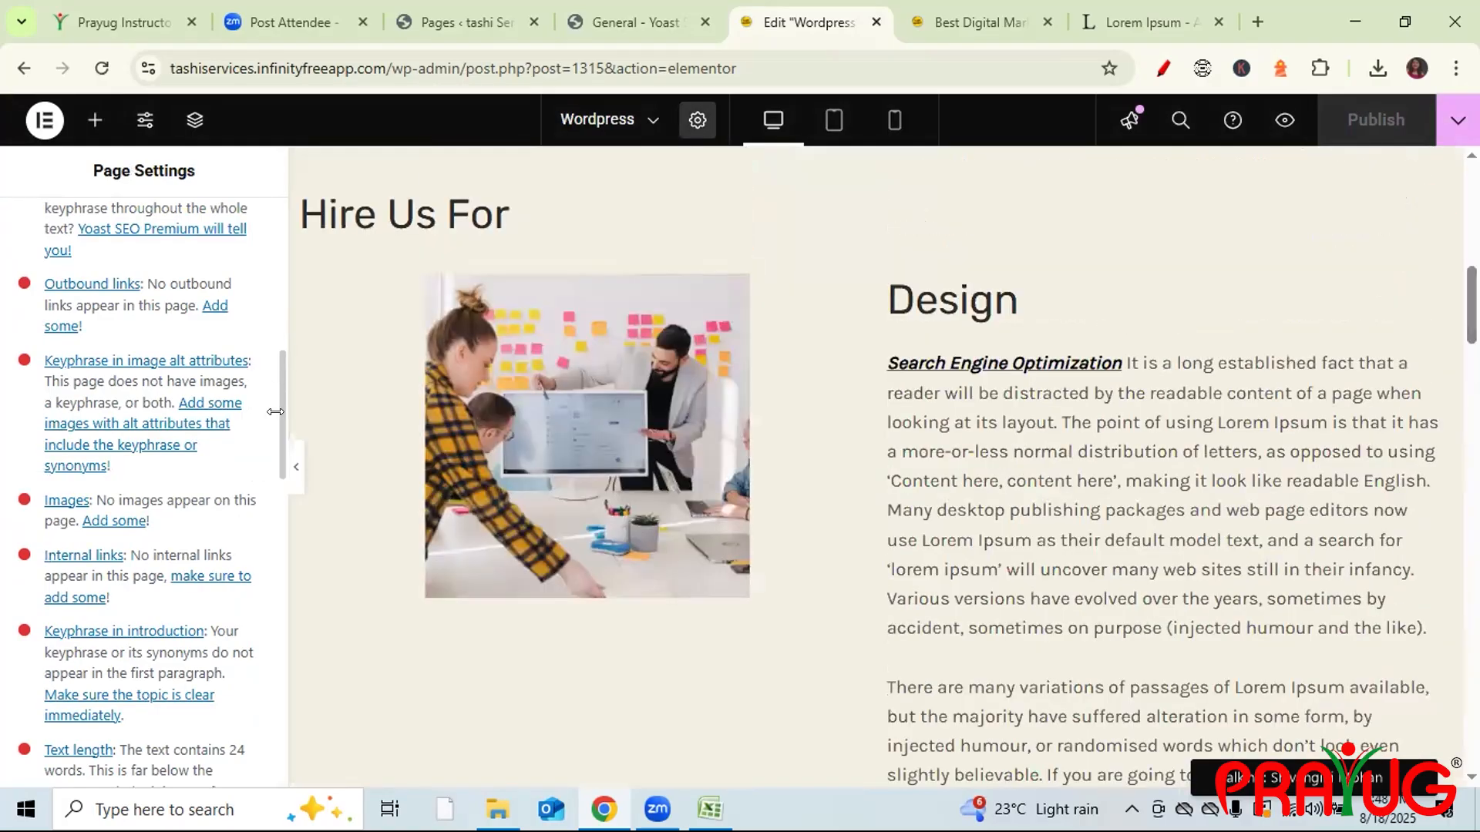
scroll(275, 411, down, 1)
scroll(275, 412, down, 3)
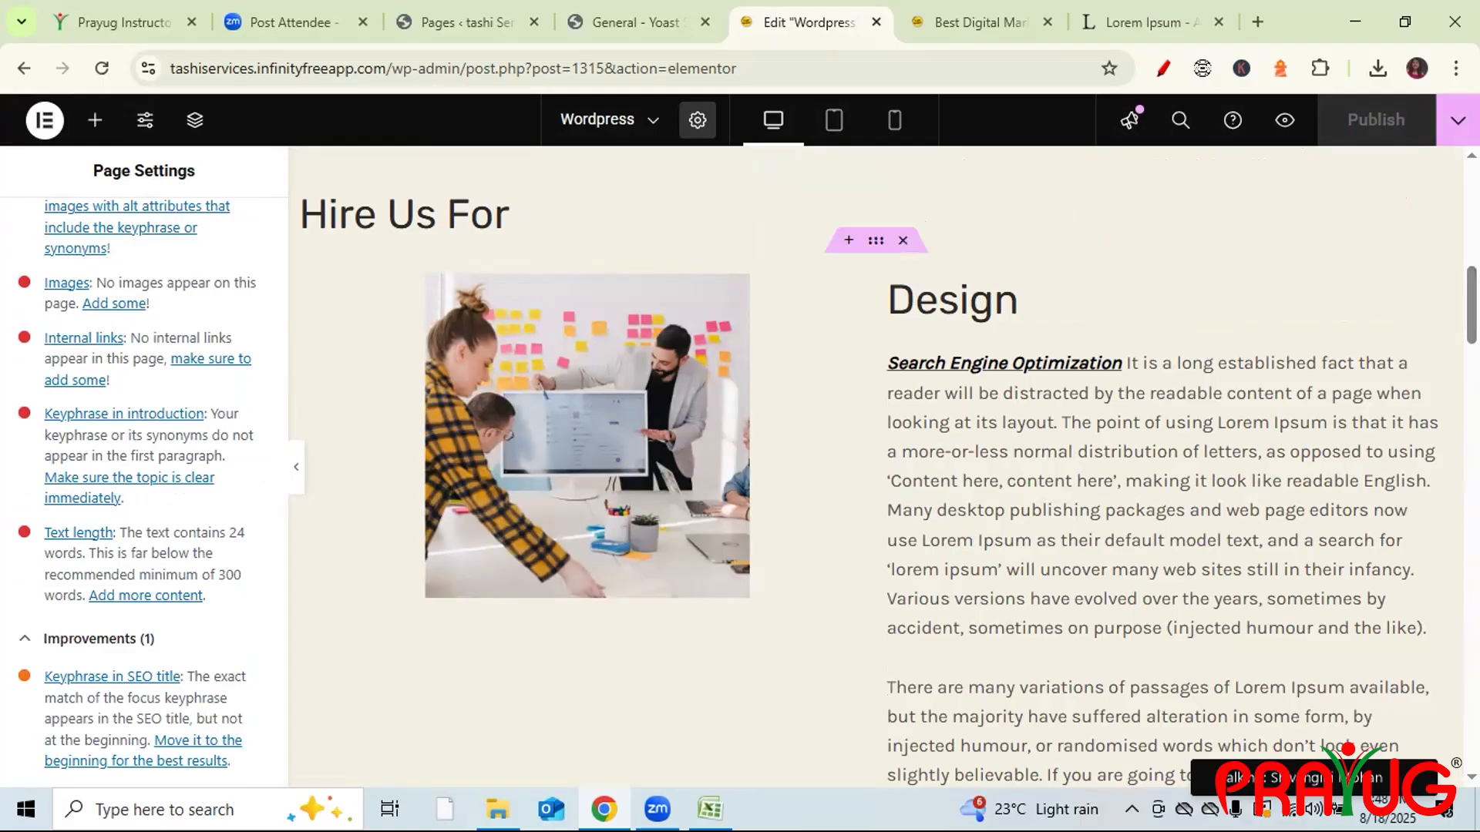
scroll(876, 468, down, 10)
scroll(876, 468, up, 13)
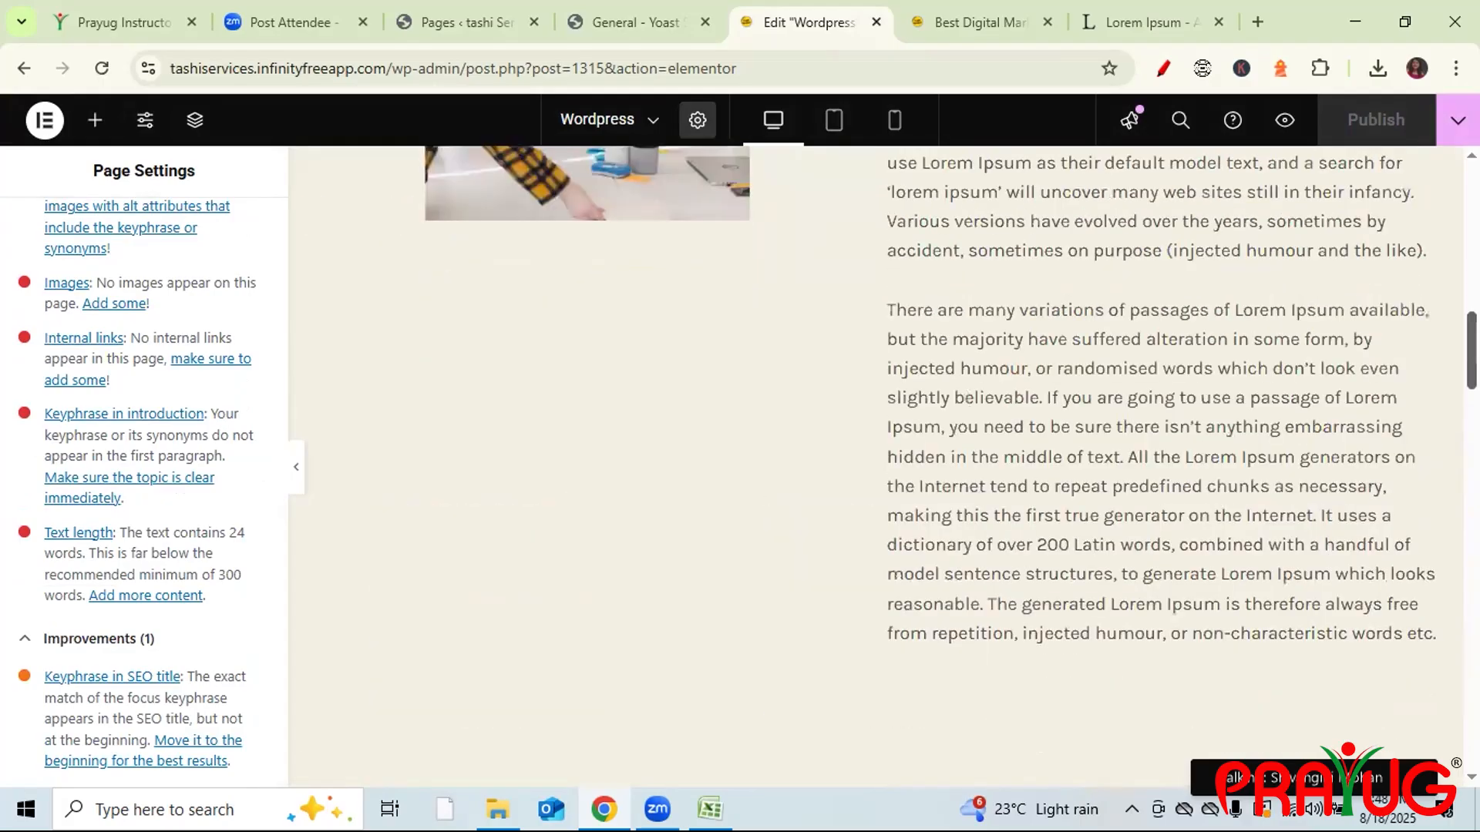
scroll(875, 468, down, 12)
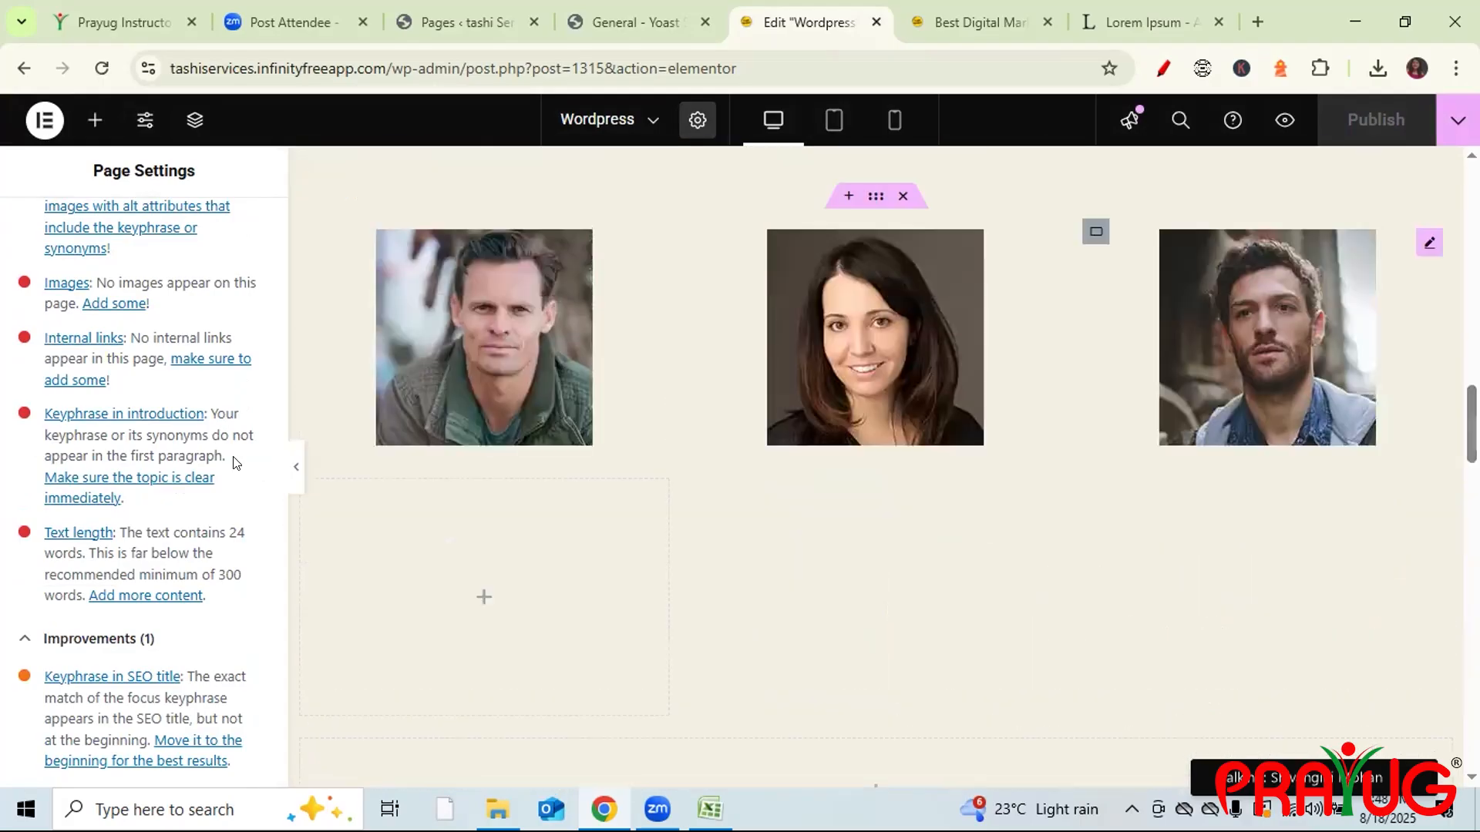
scroll(276, 431, down, 6)
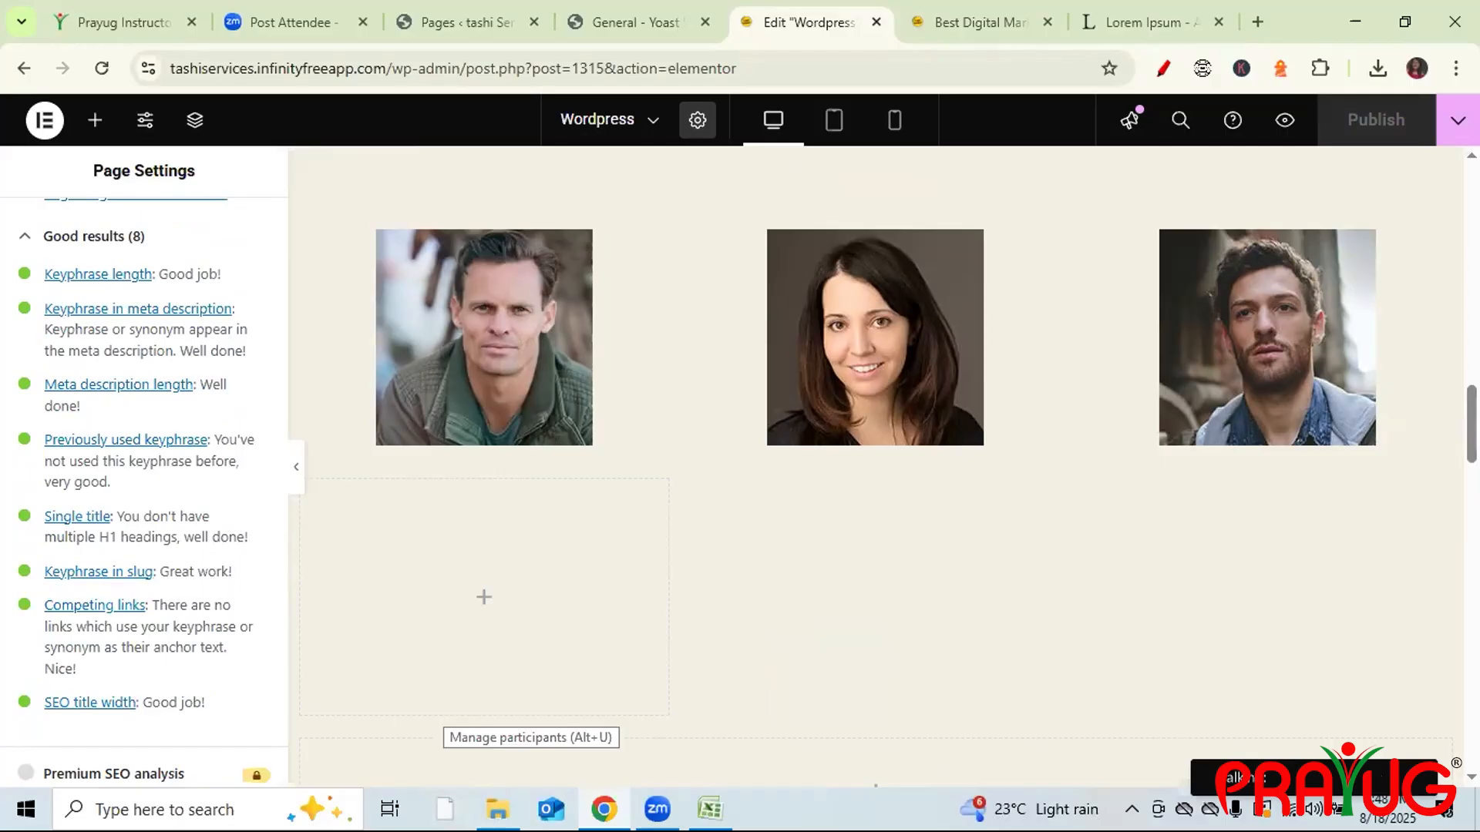
scroll(278, 624, up, 5)
scroll(292, 473, up, 10)
scroll(188, 691, down, 15)
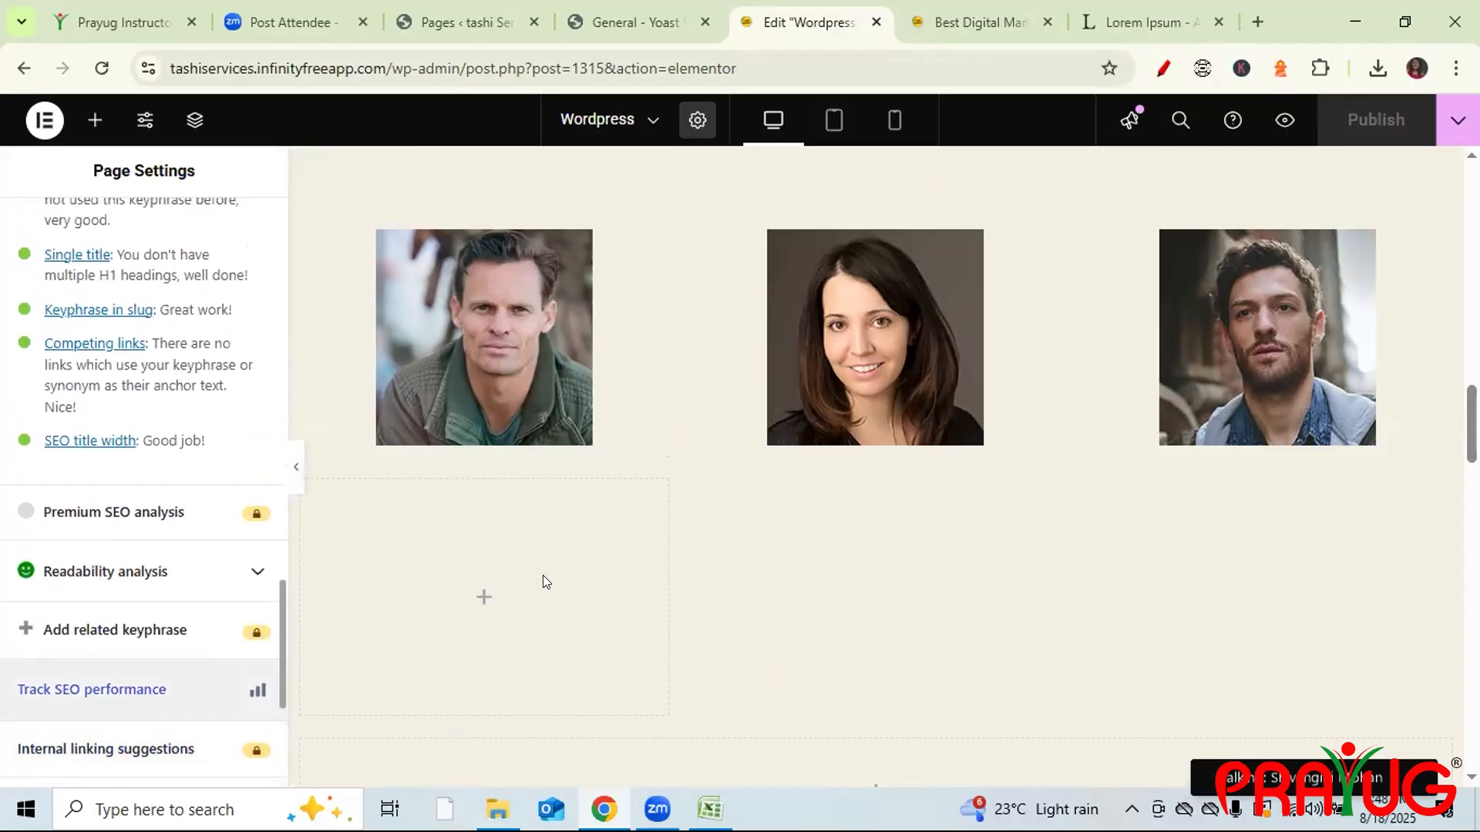
scroll(878, 462, up, 2)
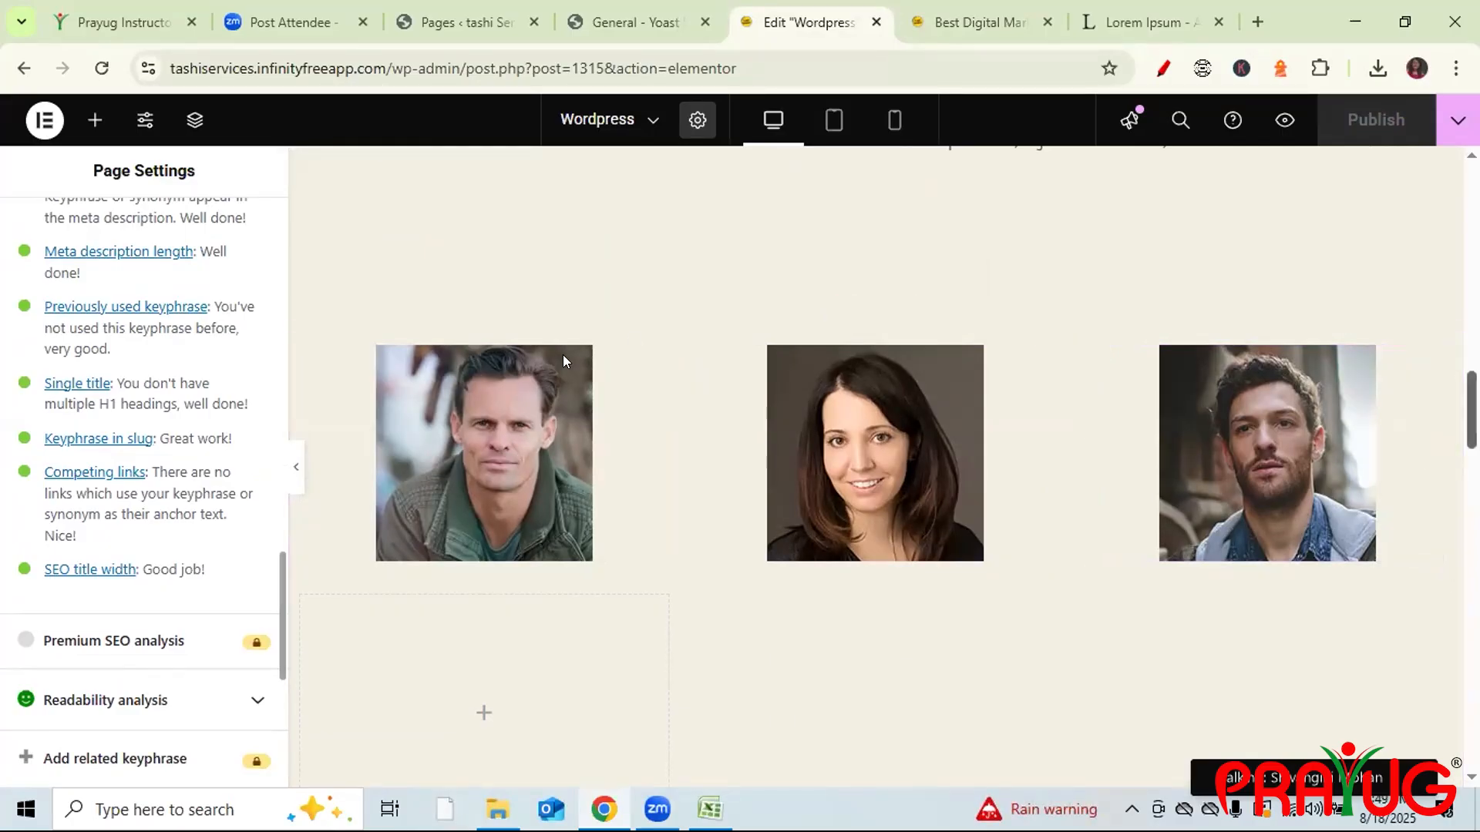
- Give the first trainer photo the alt text "wordpress picture" in the media library and apply it to the image
click(493, 457)
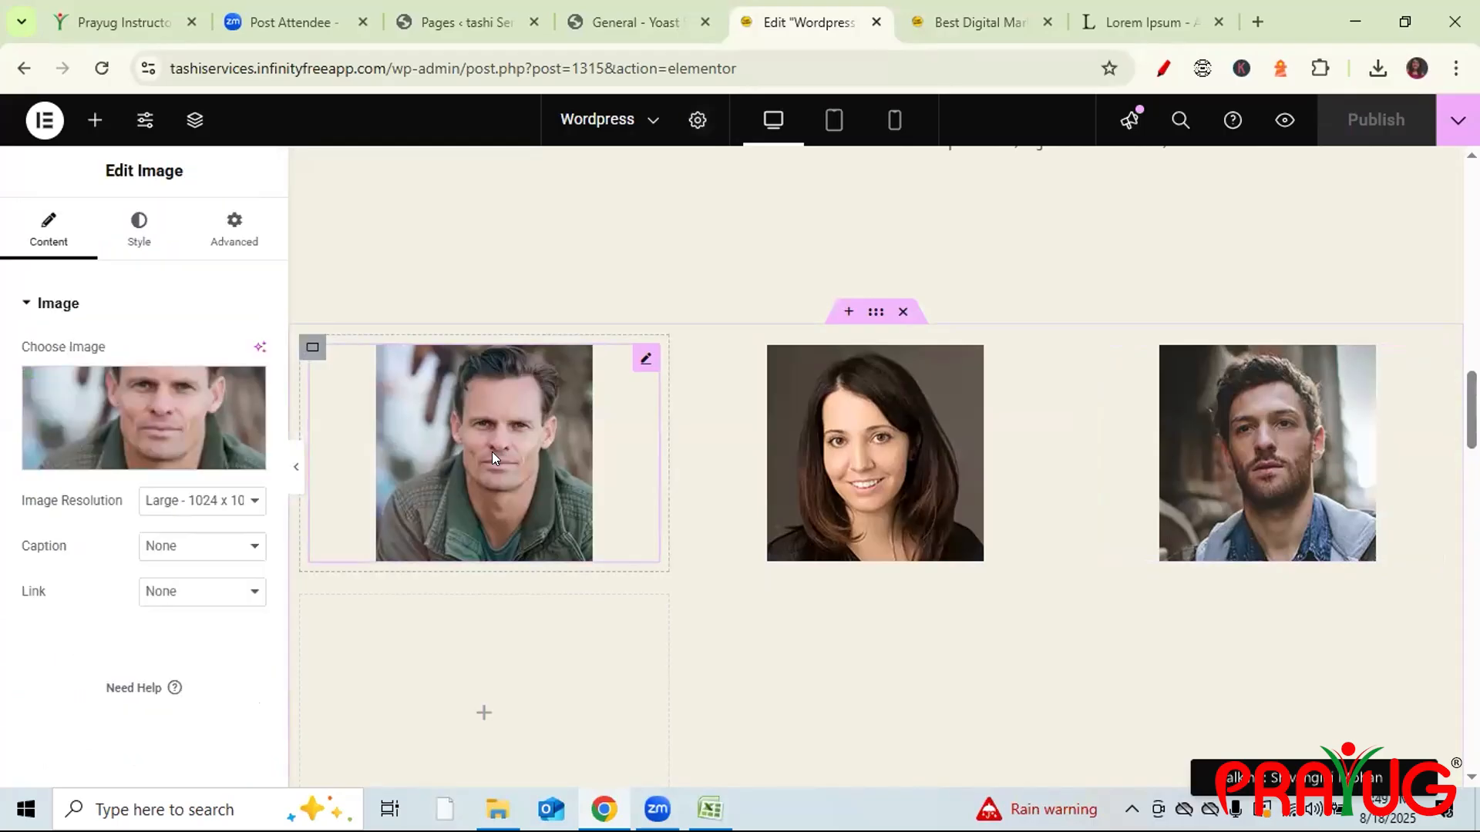
click(91, 398)
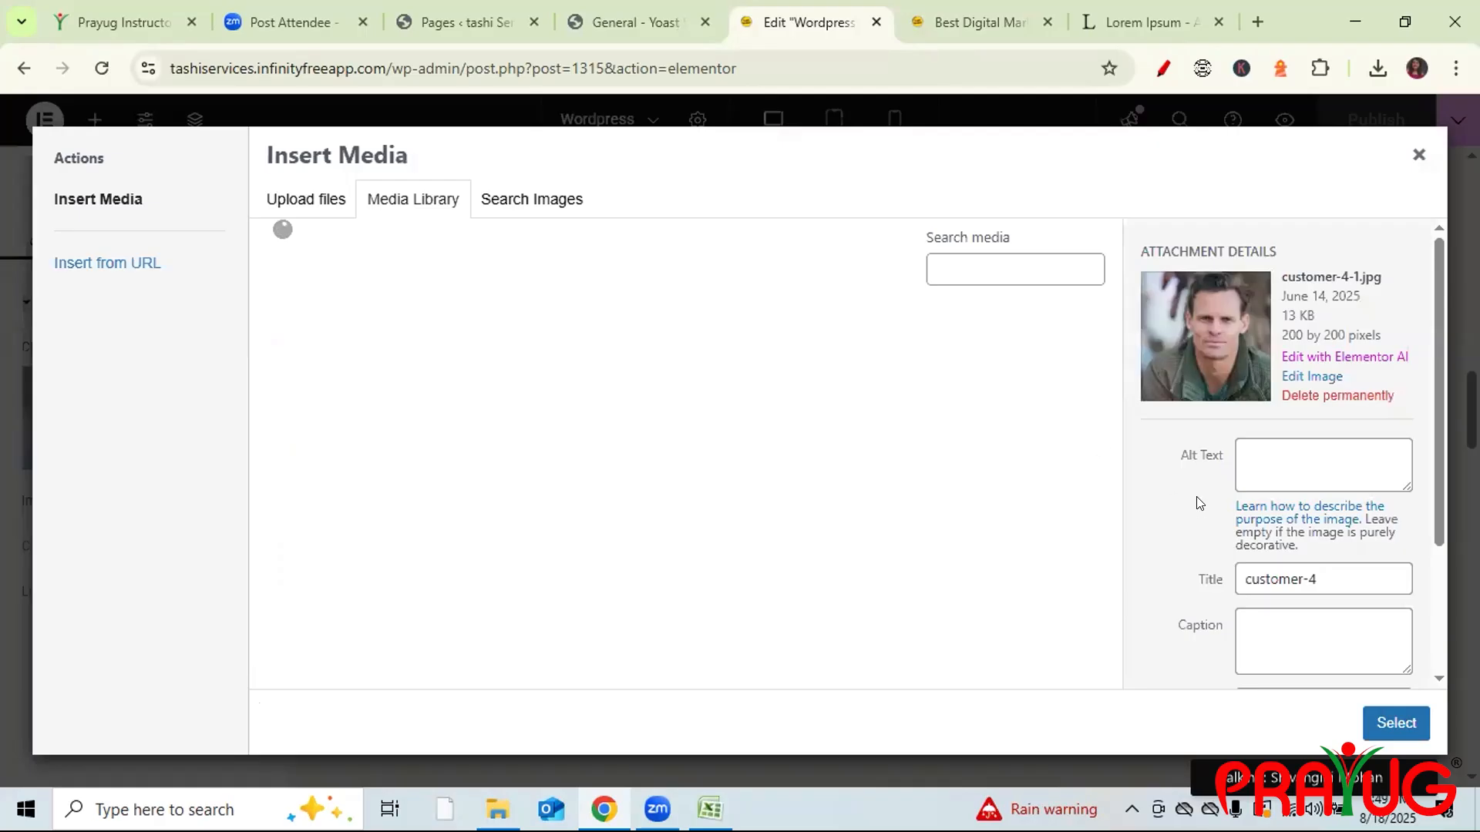
mouse_move(1214, 459)
mouse_down()
mouse_move(1172, 465)
mouse_move(1217, 455)
mouse_up()
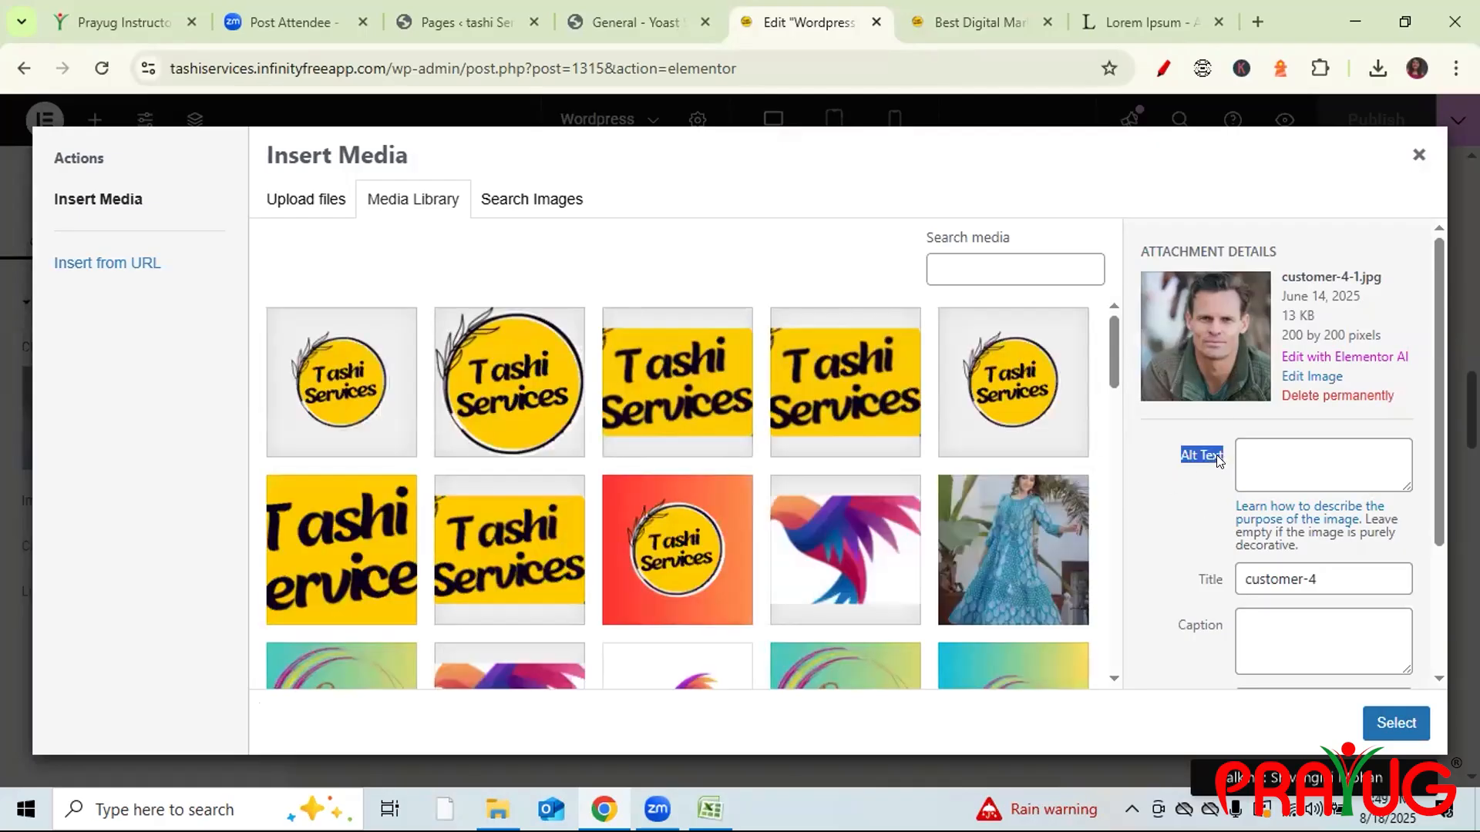
click(1247, 451)
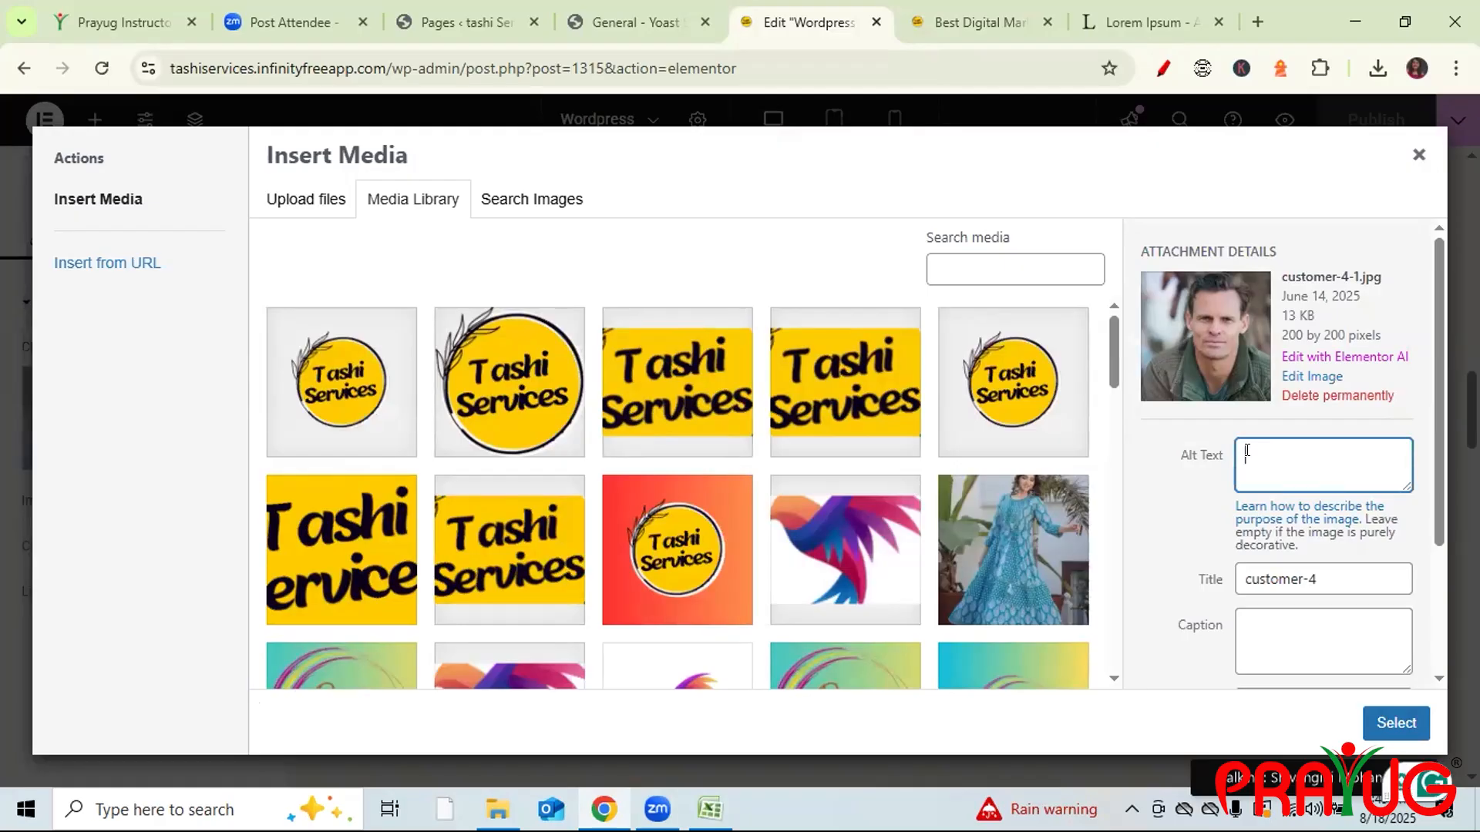
text(wordpress picy)
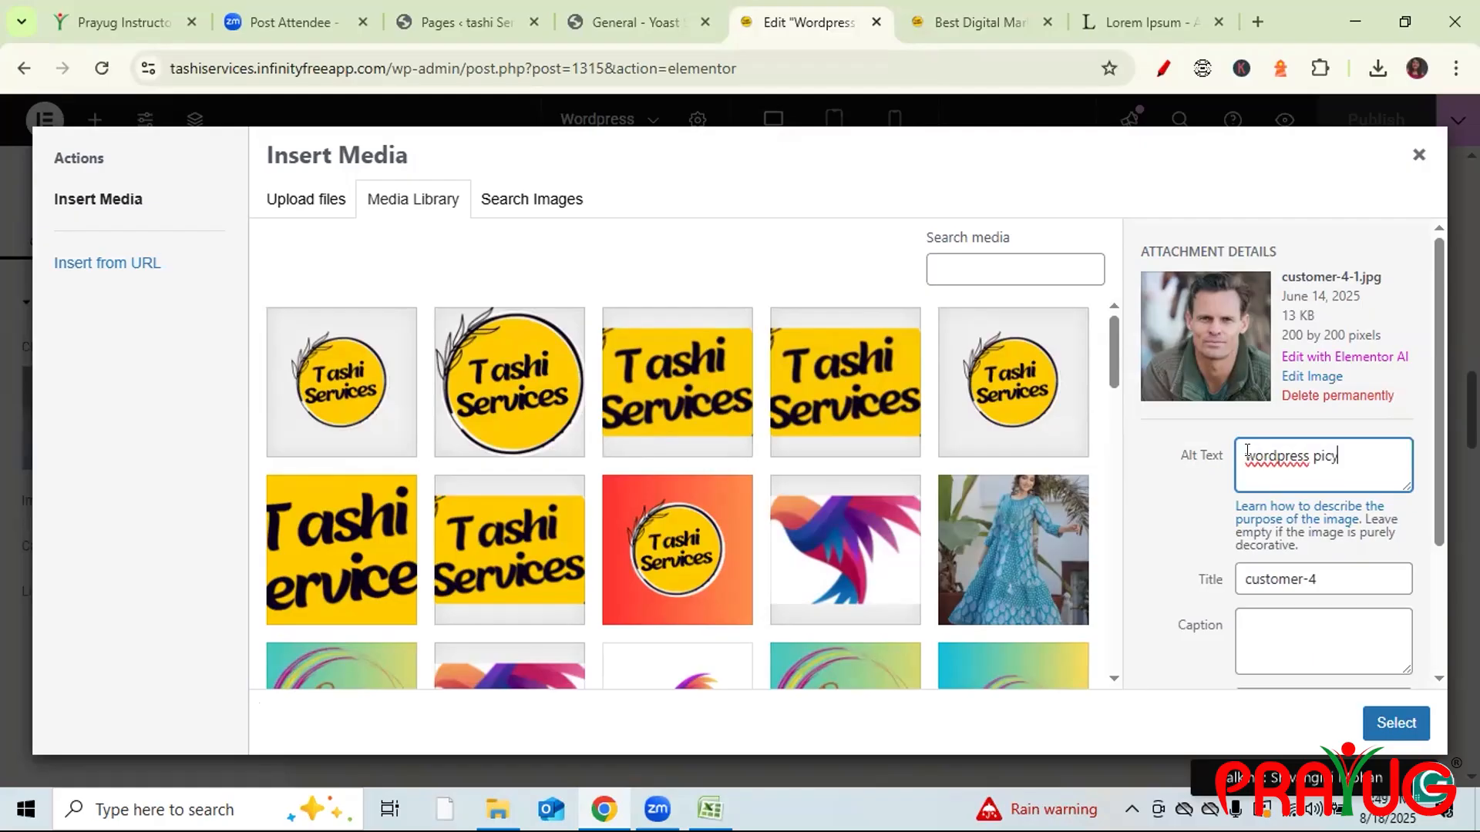
key(BackSpace)
text(ture)
click(1221, 453)
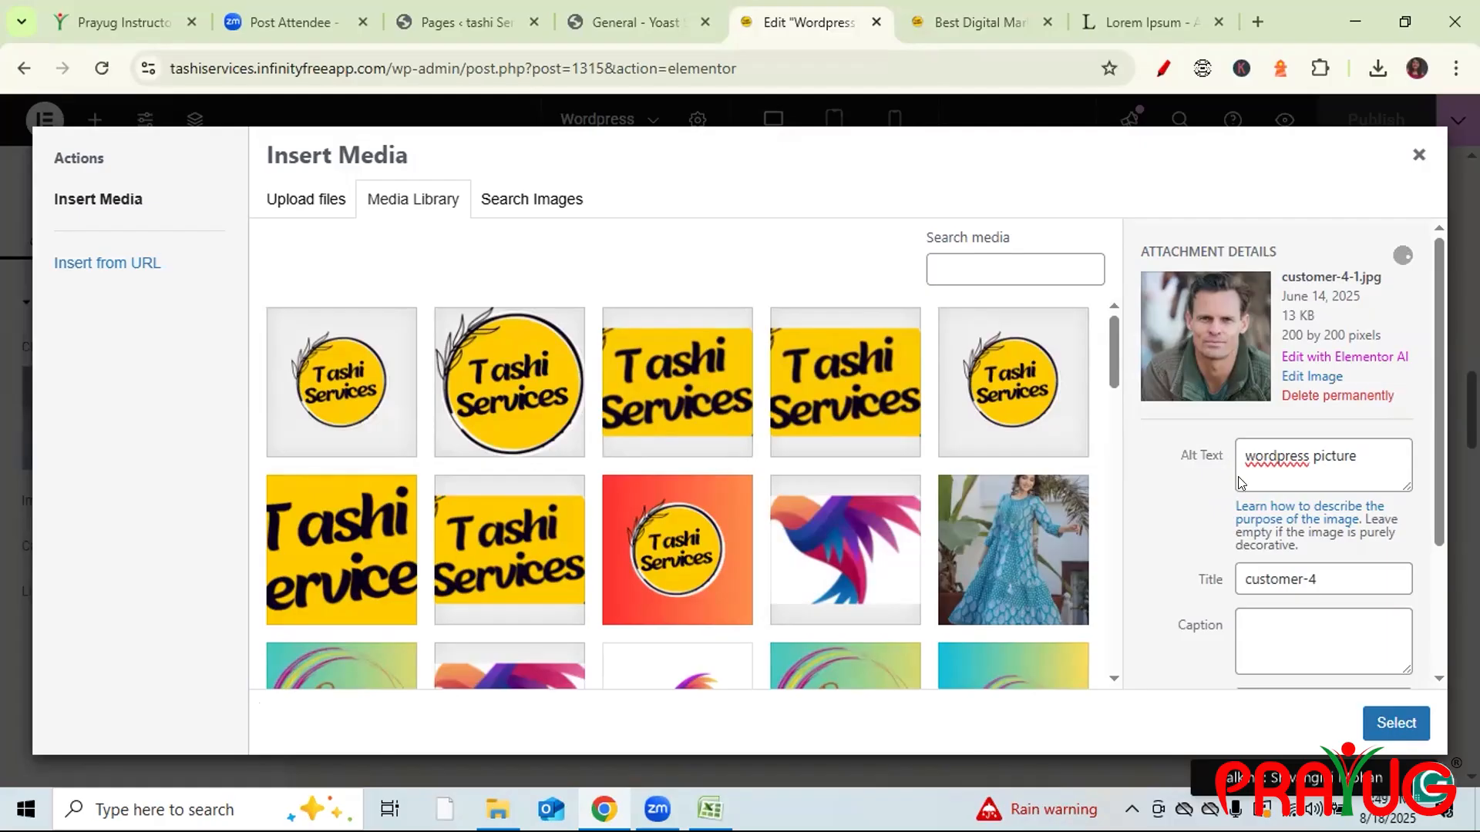
click(1396, 722)
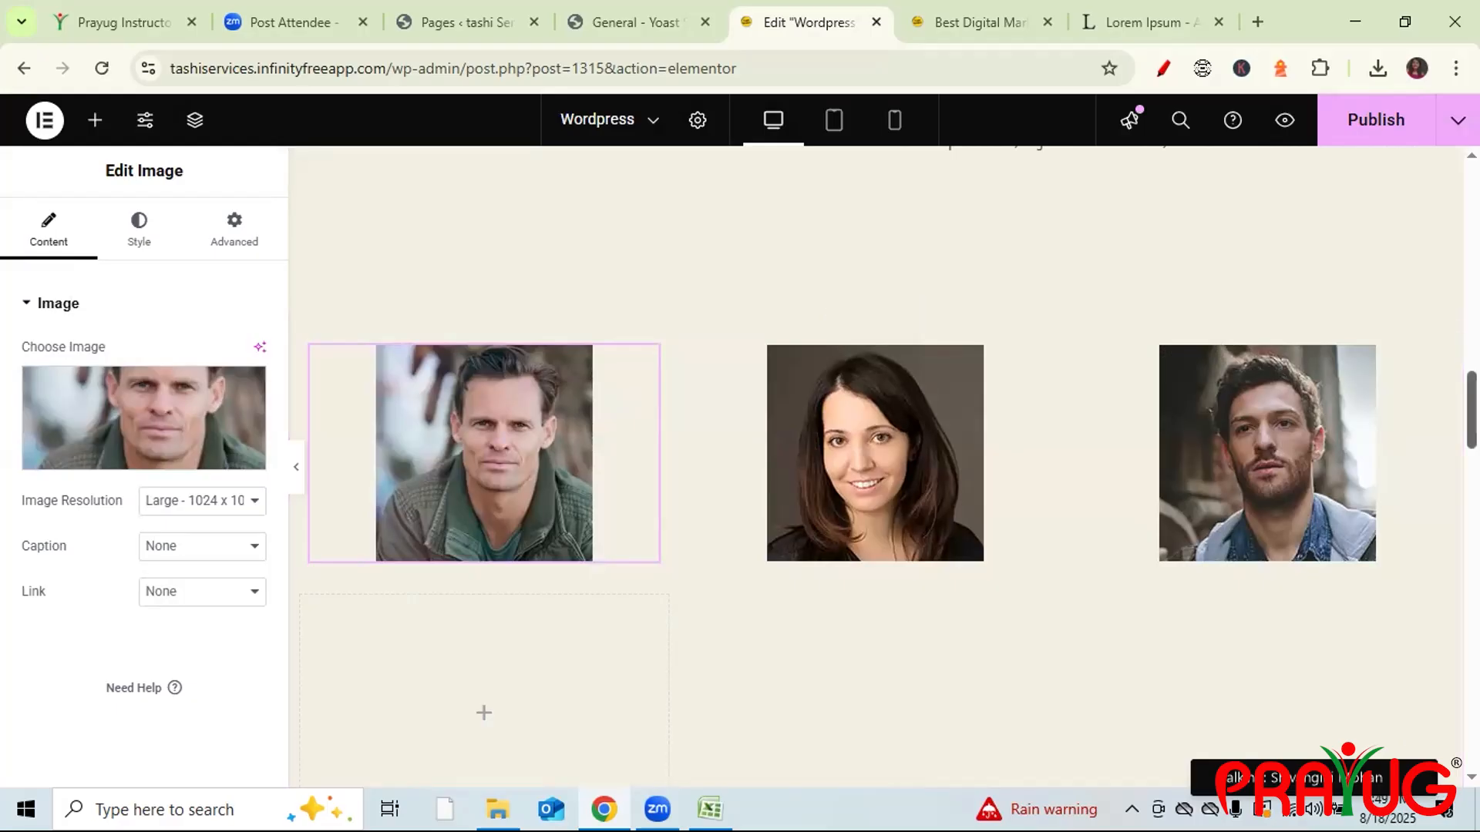
- Give the teamwork photo beside the Design text the alt text "Designing Wordpress Picture" in the media library and apply it
scroll(1406, 732, up, 5)
scroll(714, 456, up, 5)
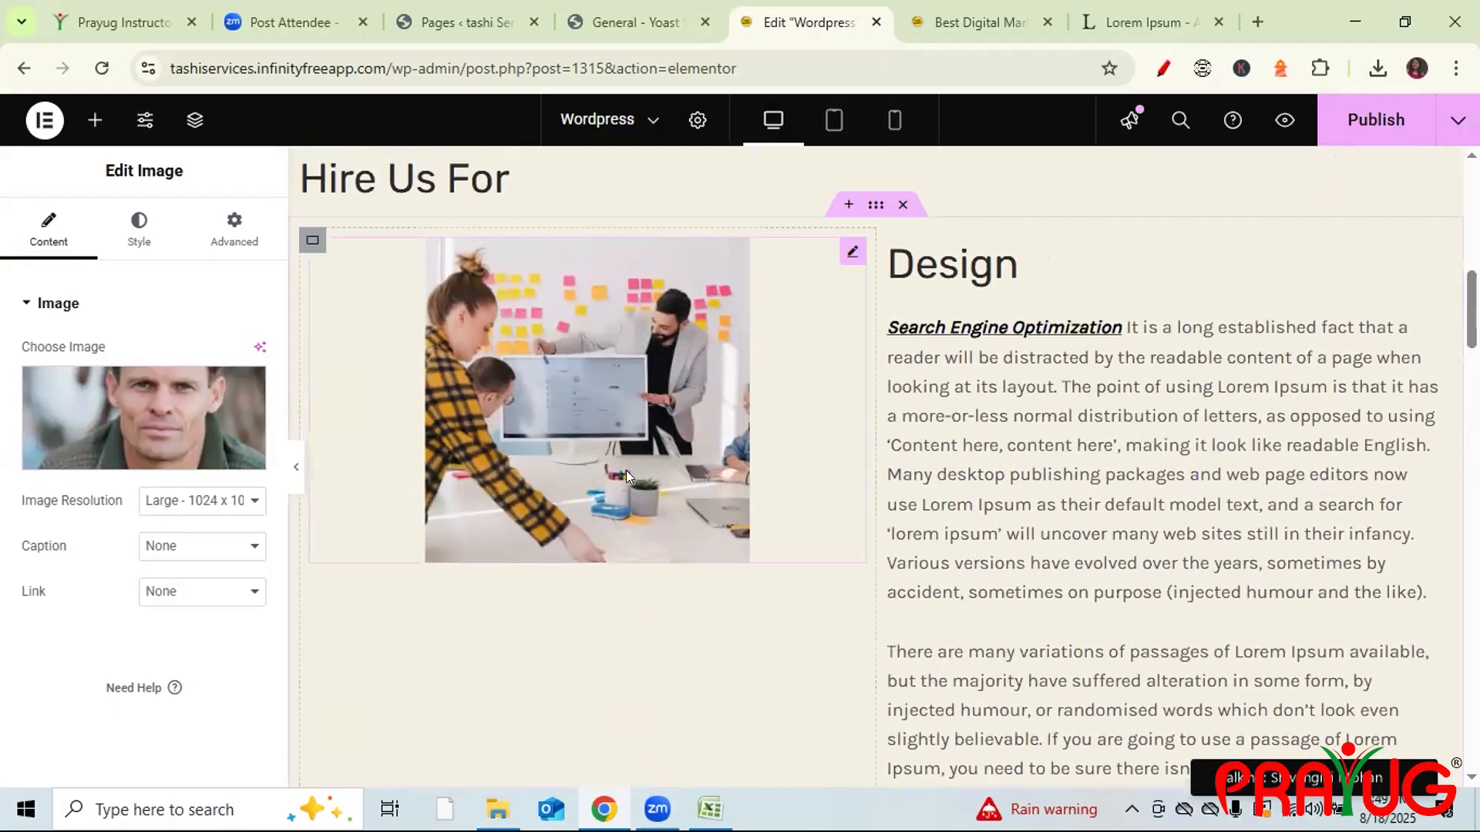
click(626, 470)
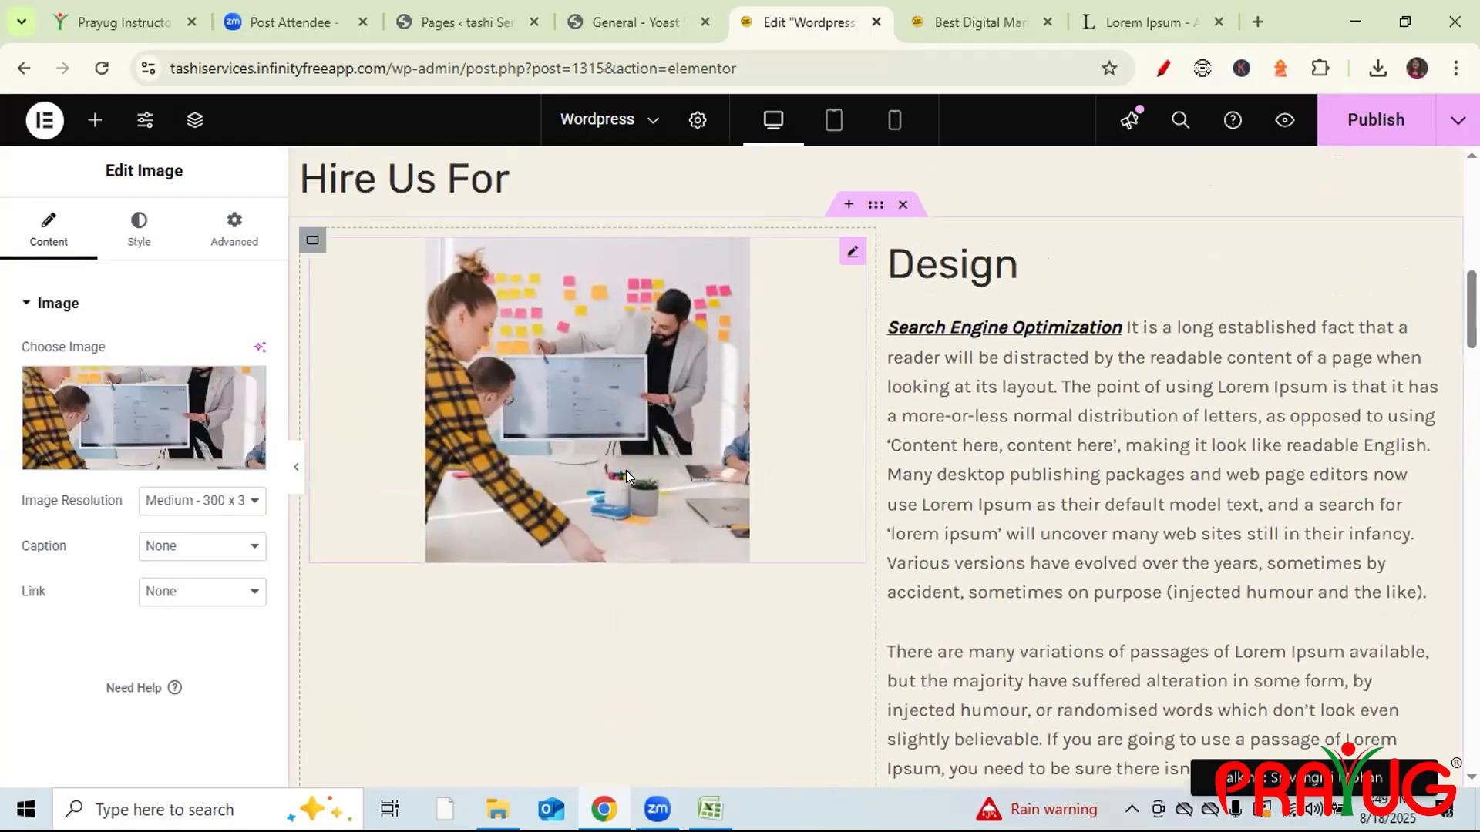
click(95, 451)
click(1283, 447)
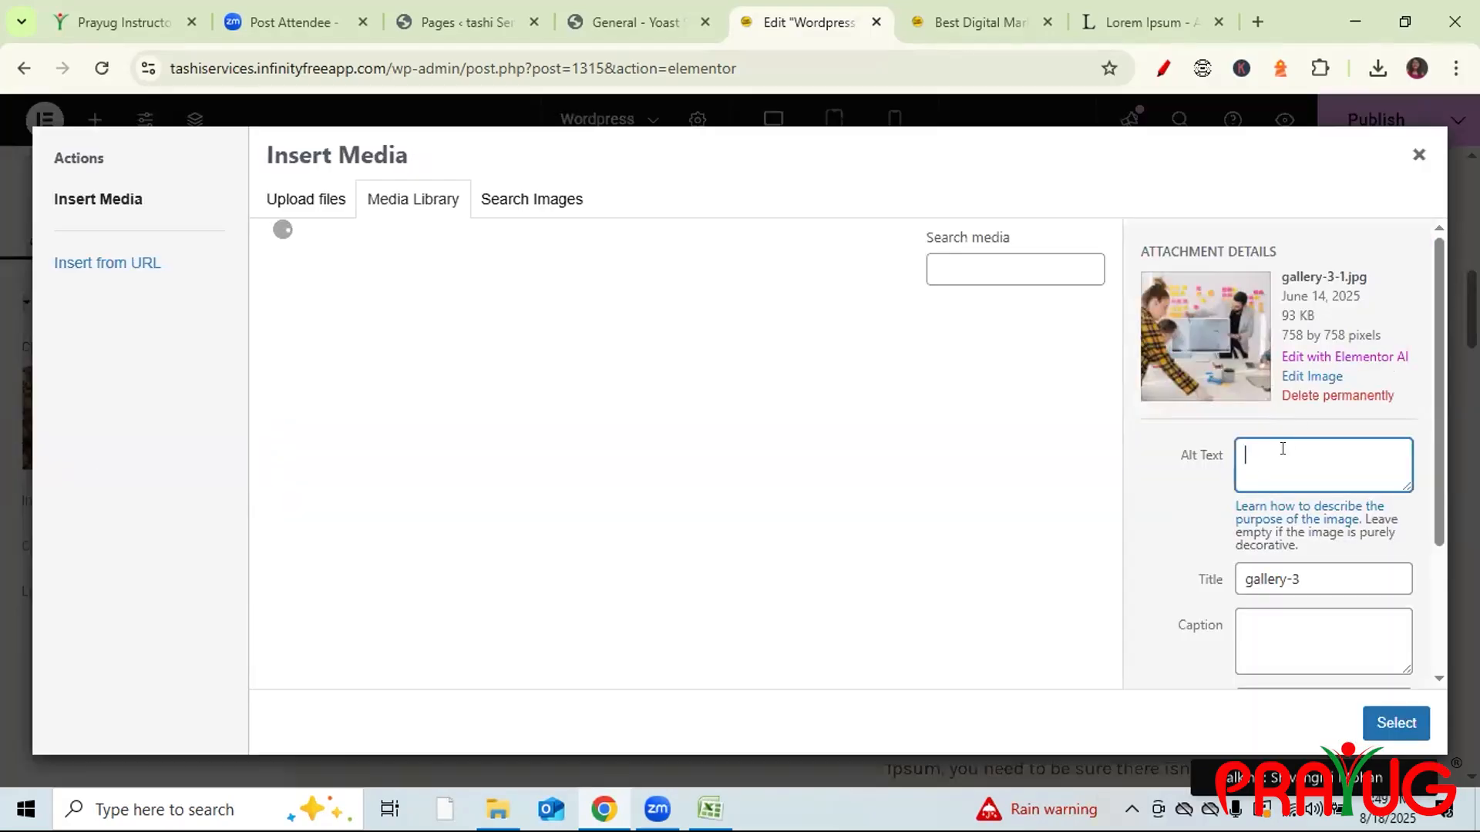
text(Desi)
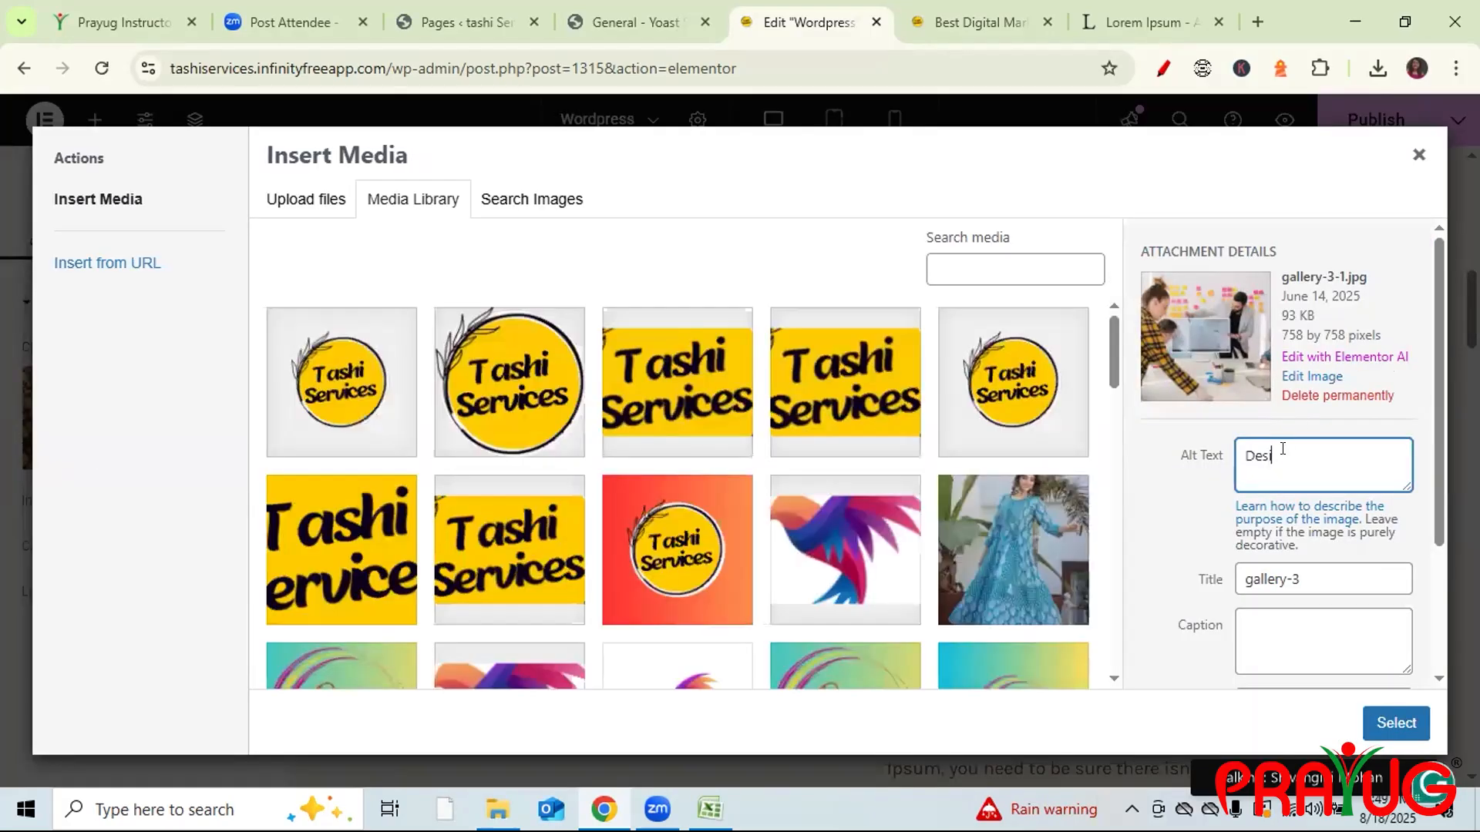
text(gning pictre)
key(BackSpace)
key(BackSpace)
key(BackSpace)
key(BackSpace)
key(BackSpace)
key(BackSpace)
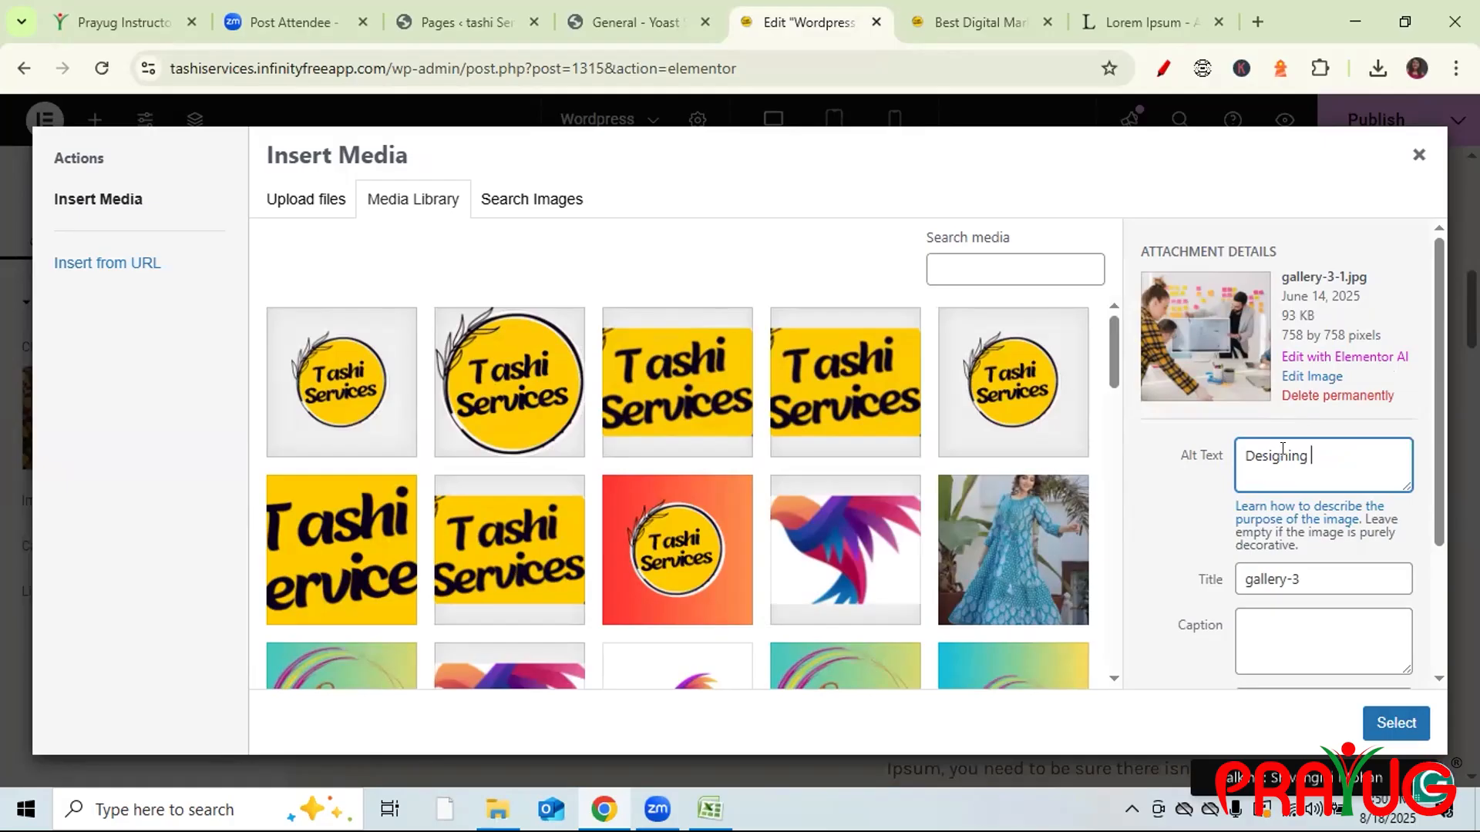
text(Wordpress )
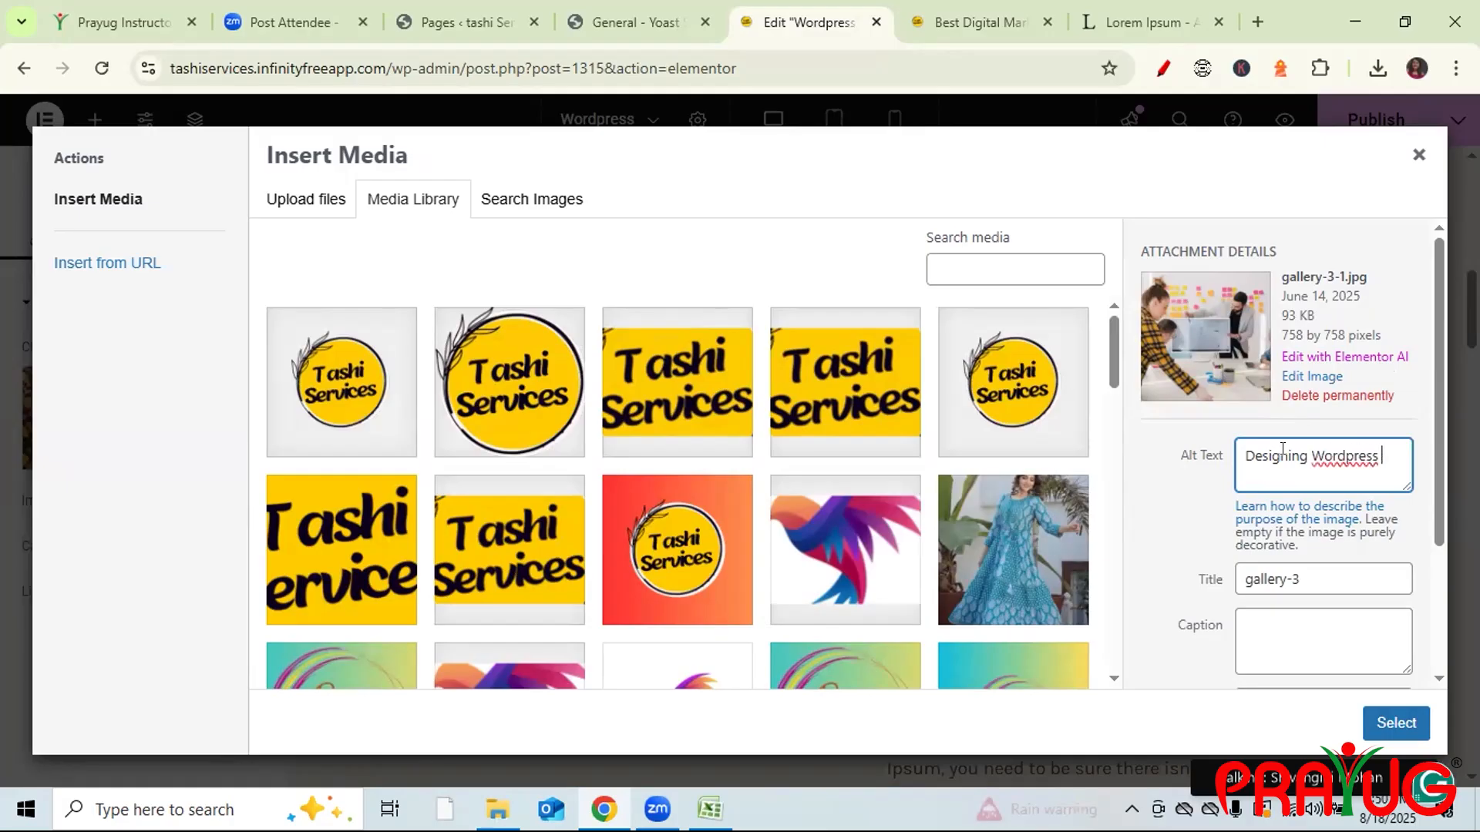
text(Picture)
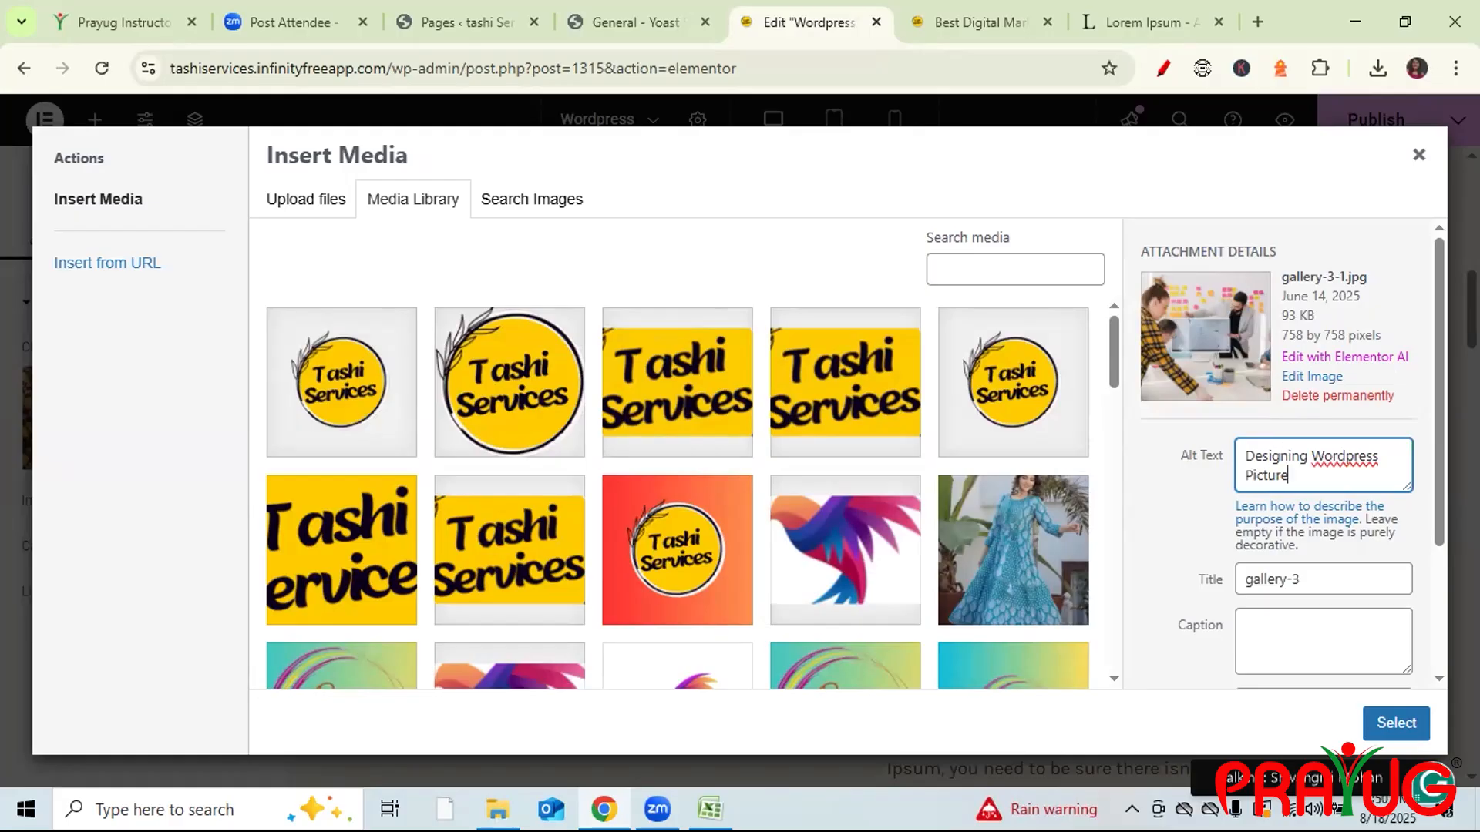
click(1385, 721)
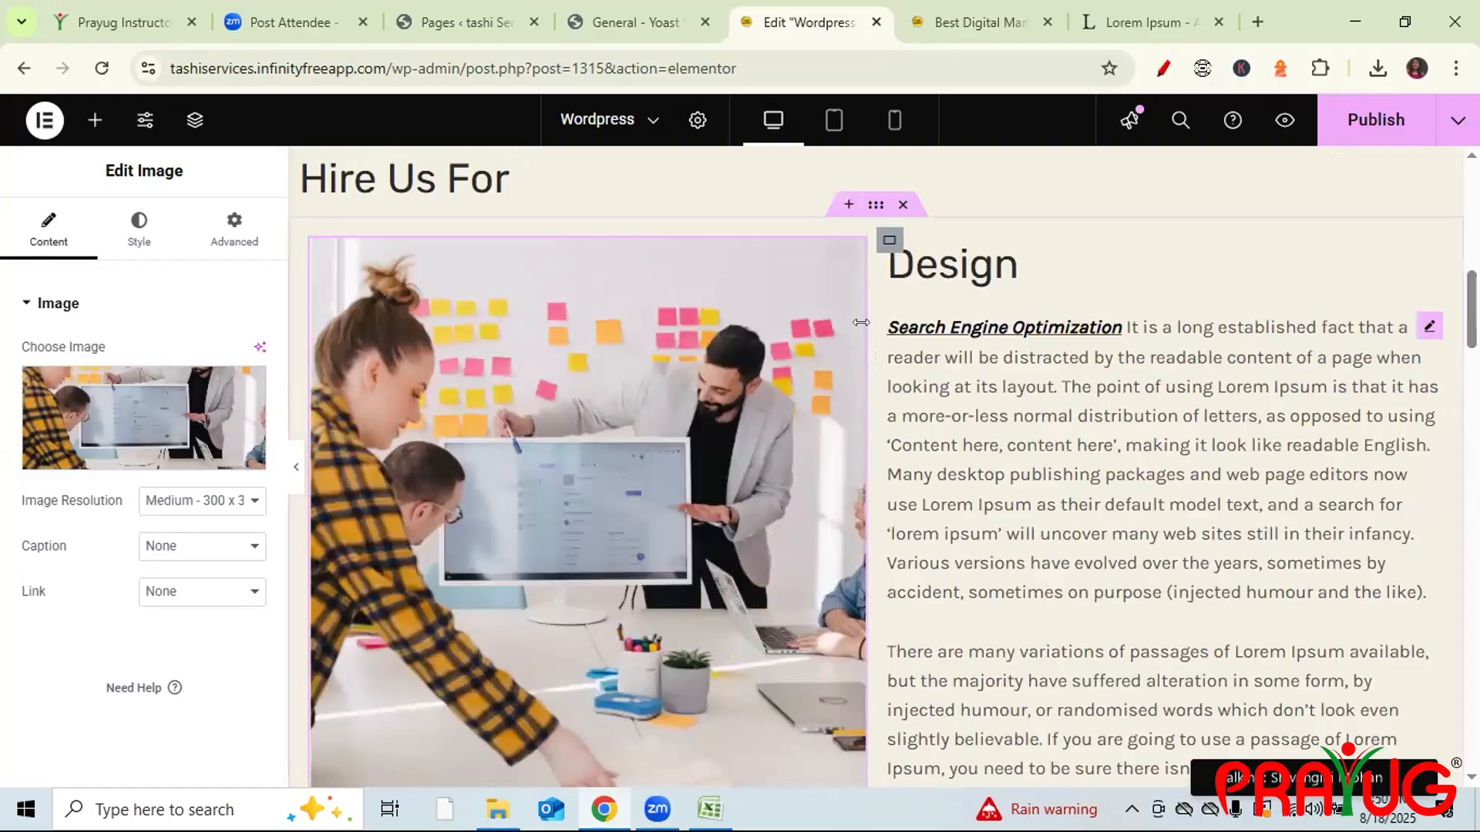
- Set the same photo's media title to "Worpress" and its caption to "Digital marketing", and apply the image again
scroll(1470, 308, down, 3)
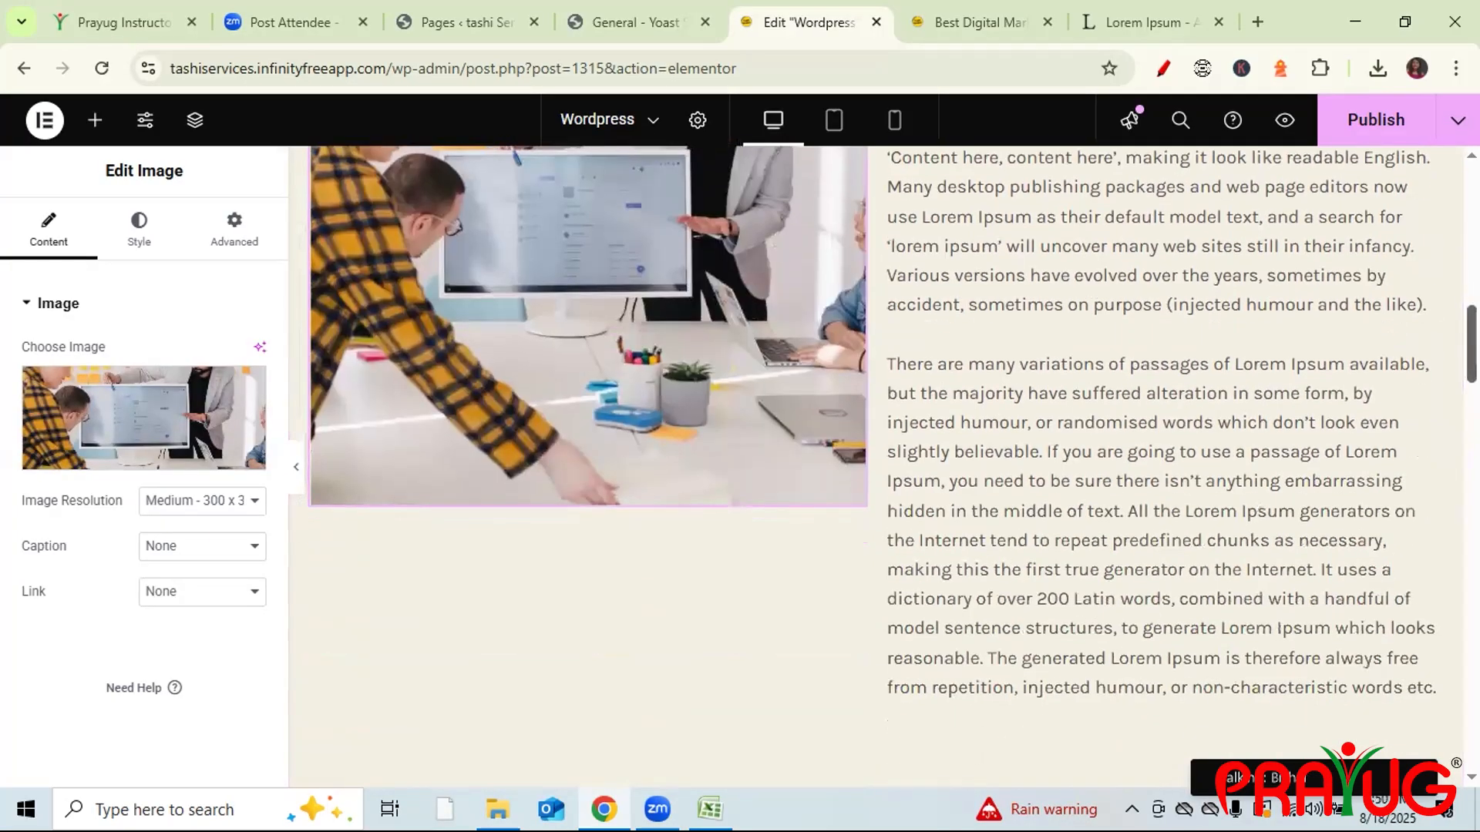
click(131, 452)
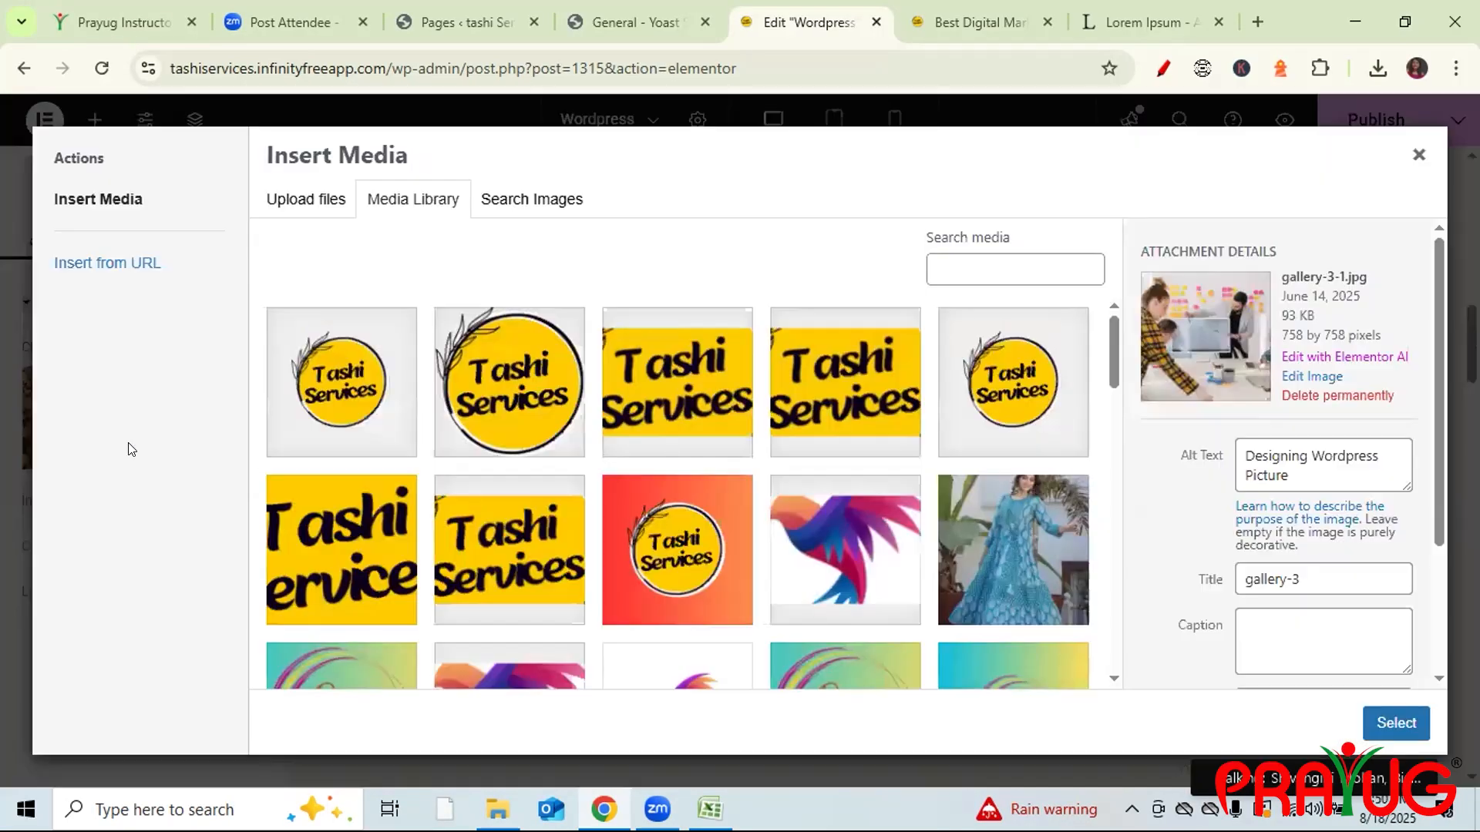
triple_click(1328, 581)
key(BackSpace)
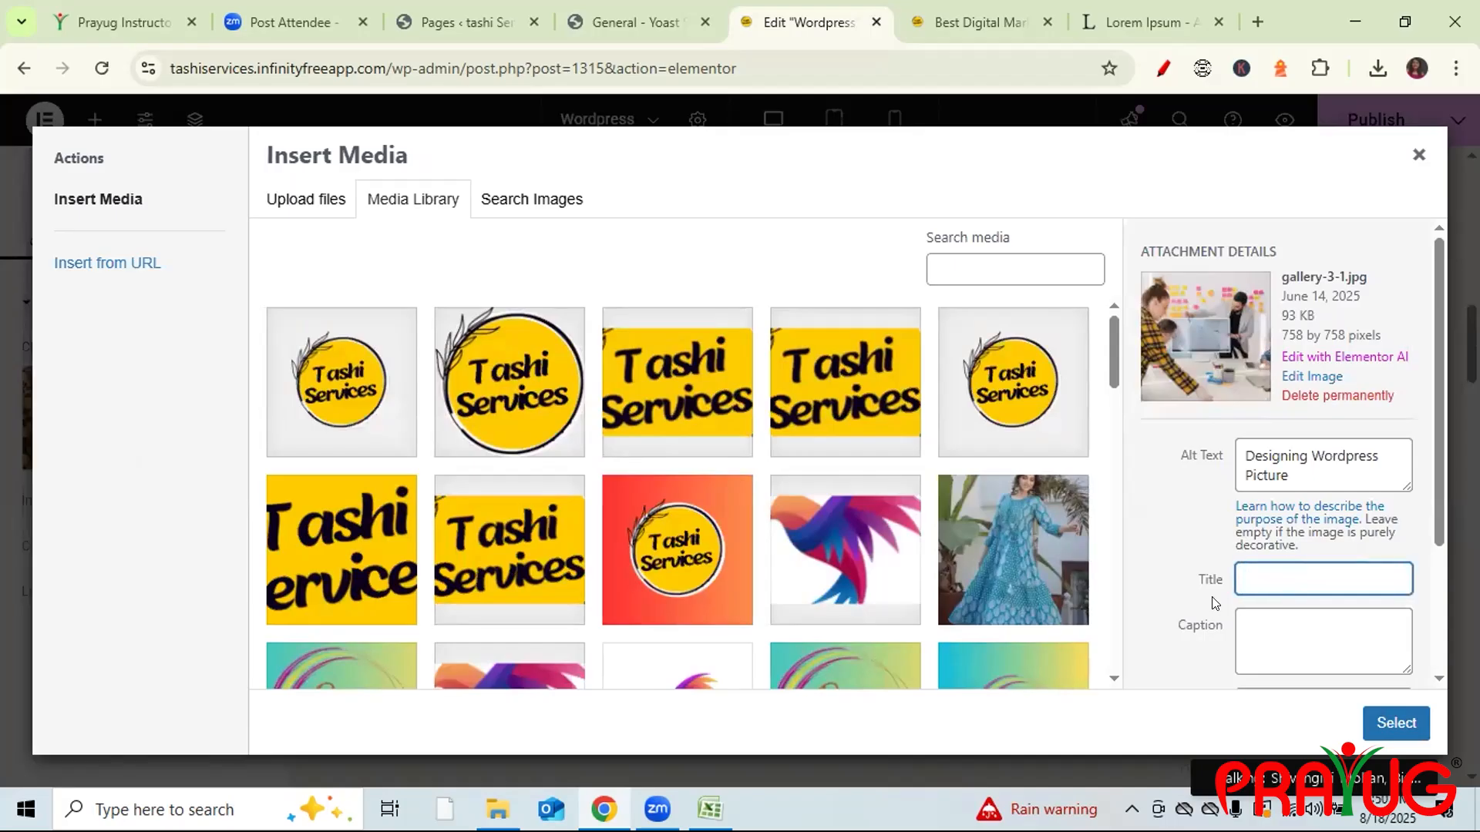
text(Worpress)
click(1258, 618)
text(Digital )
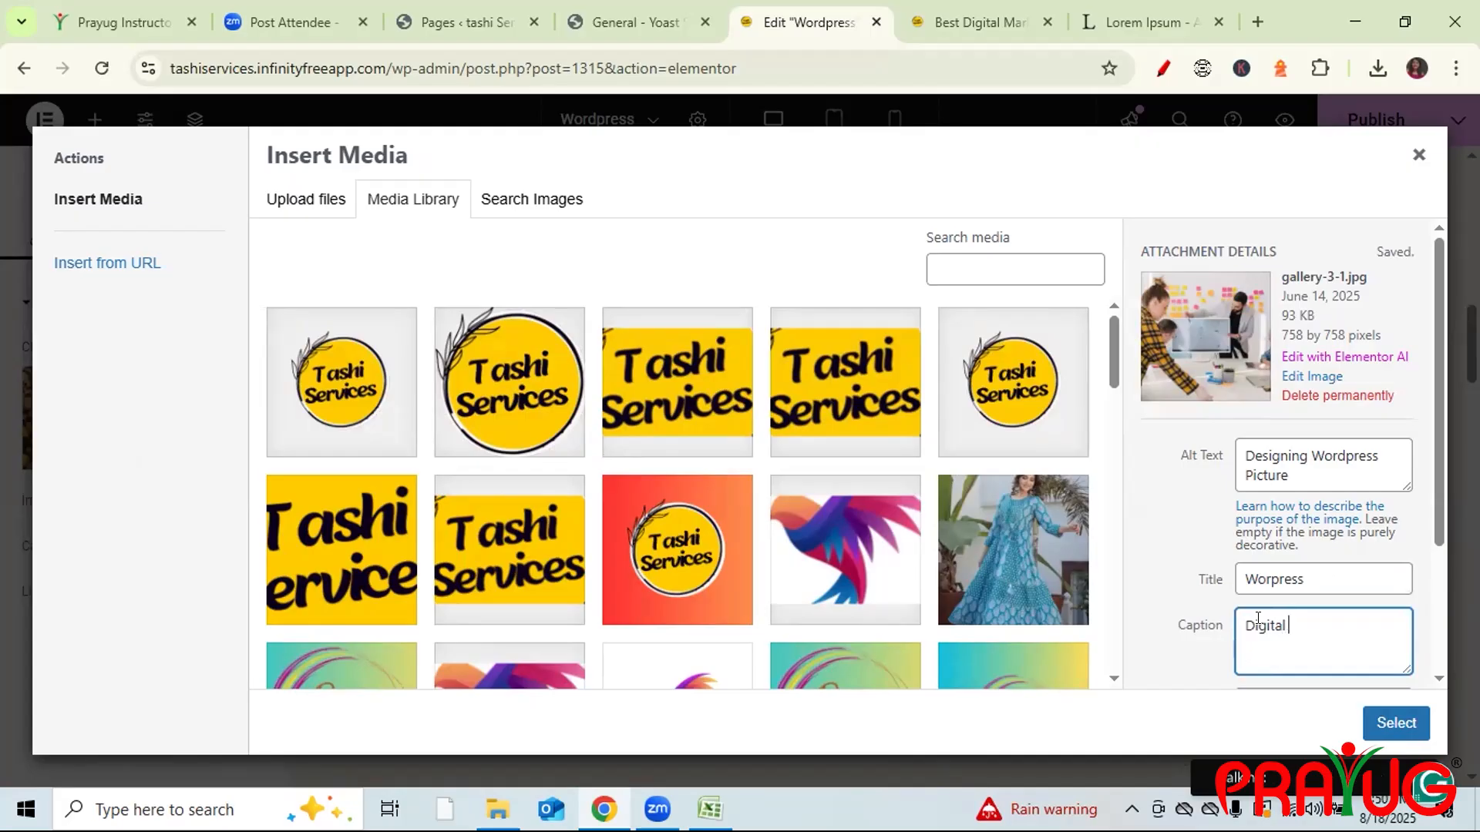
text(marketing)
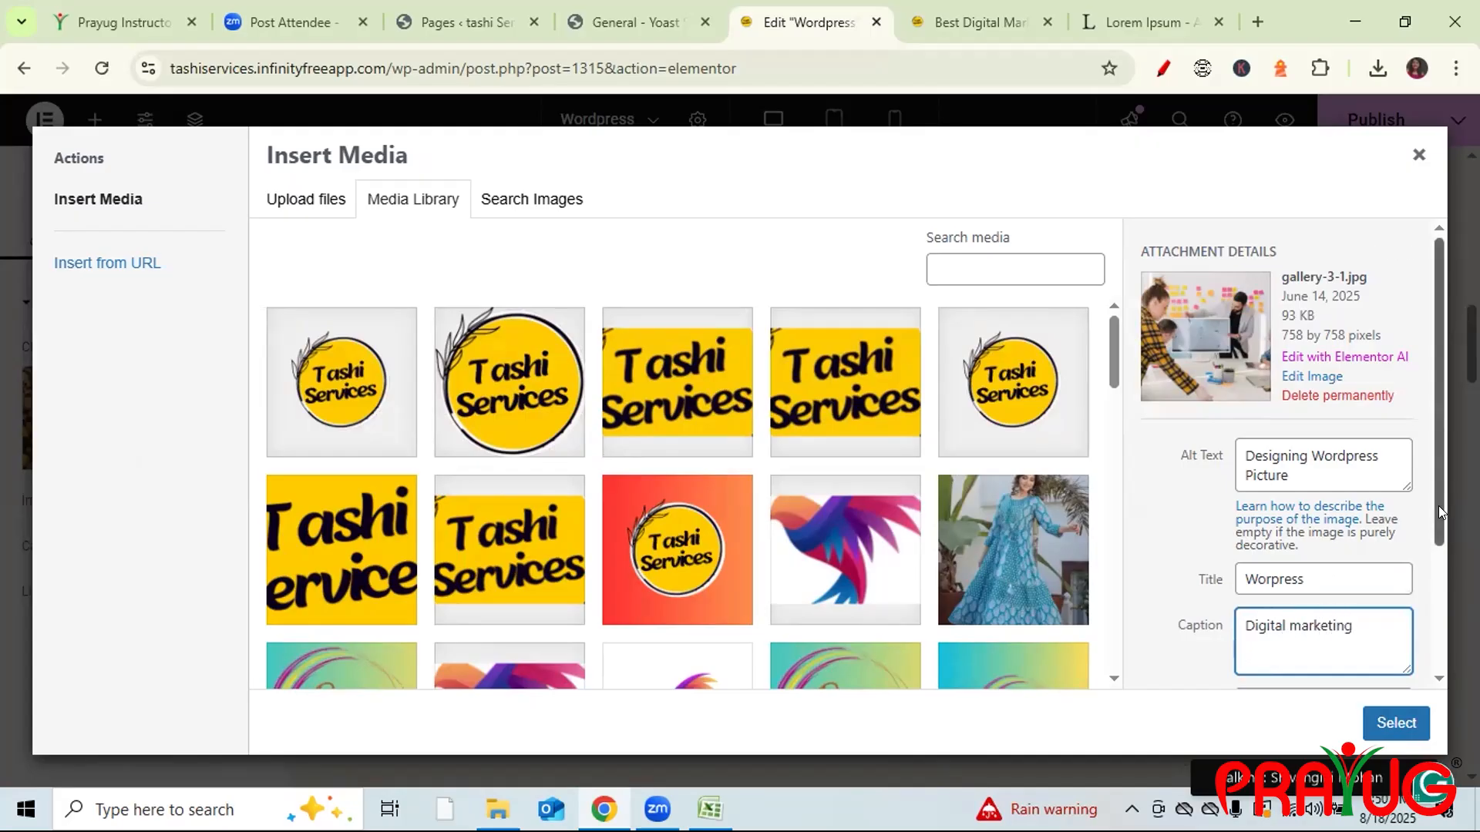
drag(1441, 512, 1441, 637)
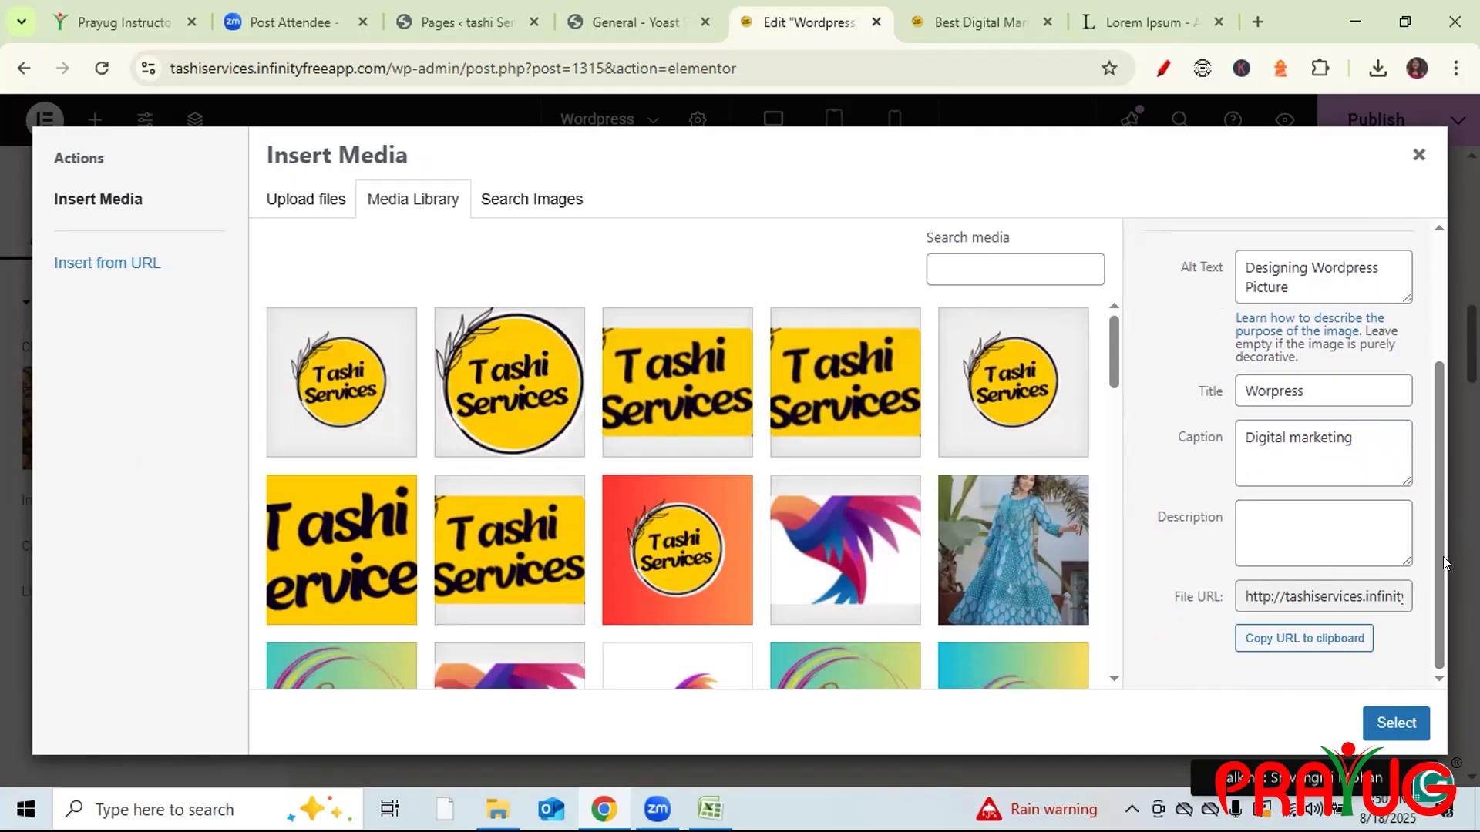
drag(1443, 557, 1426, 453)
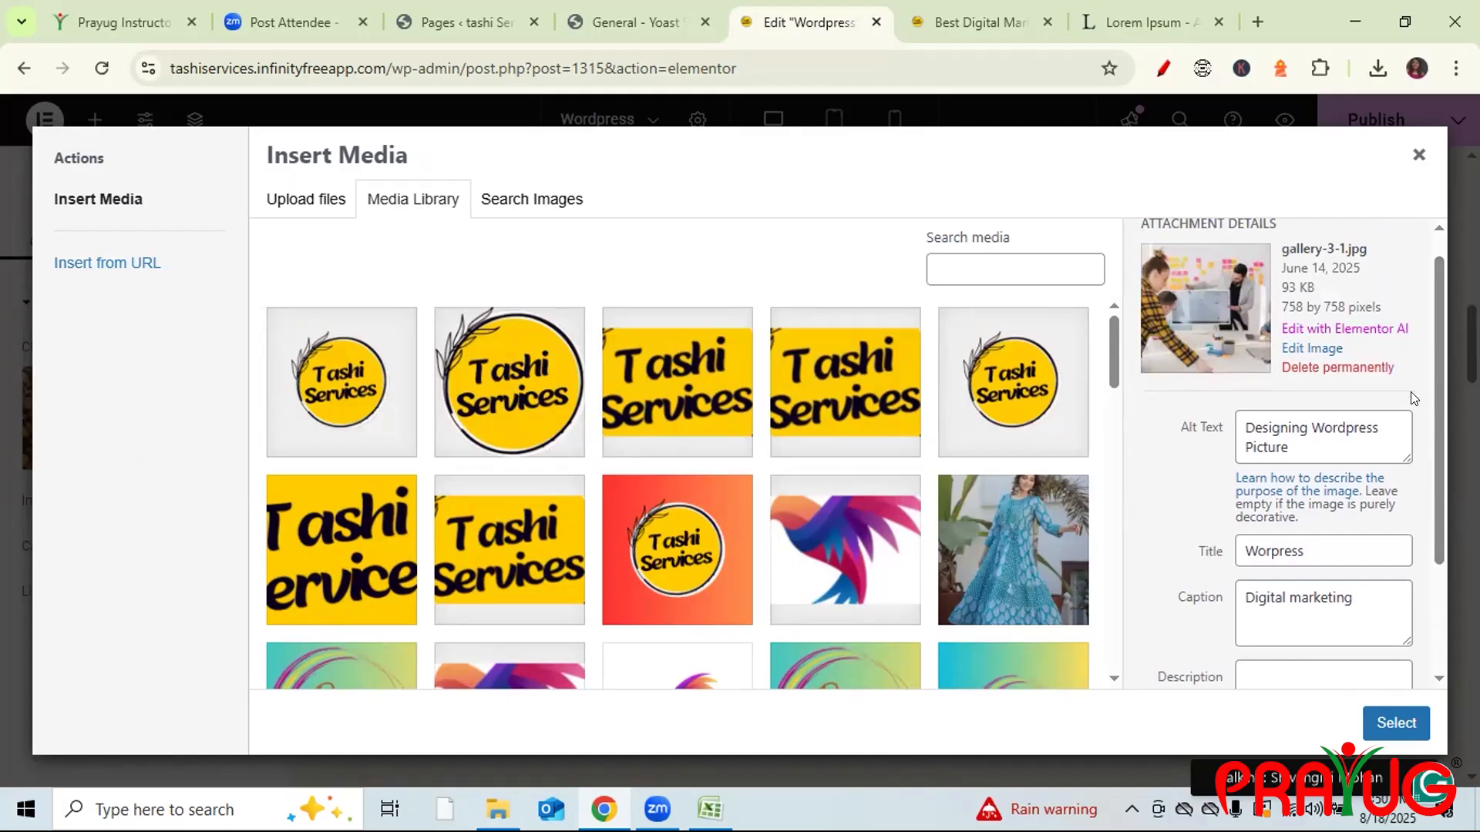
drag(1439, 397, 1438, 503)
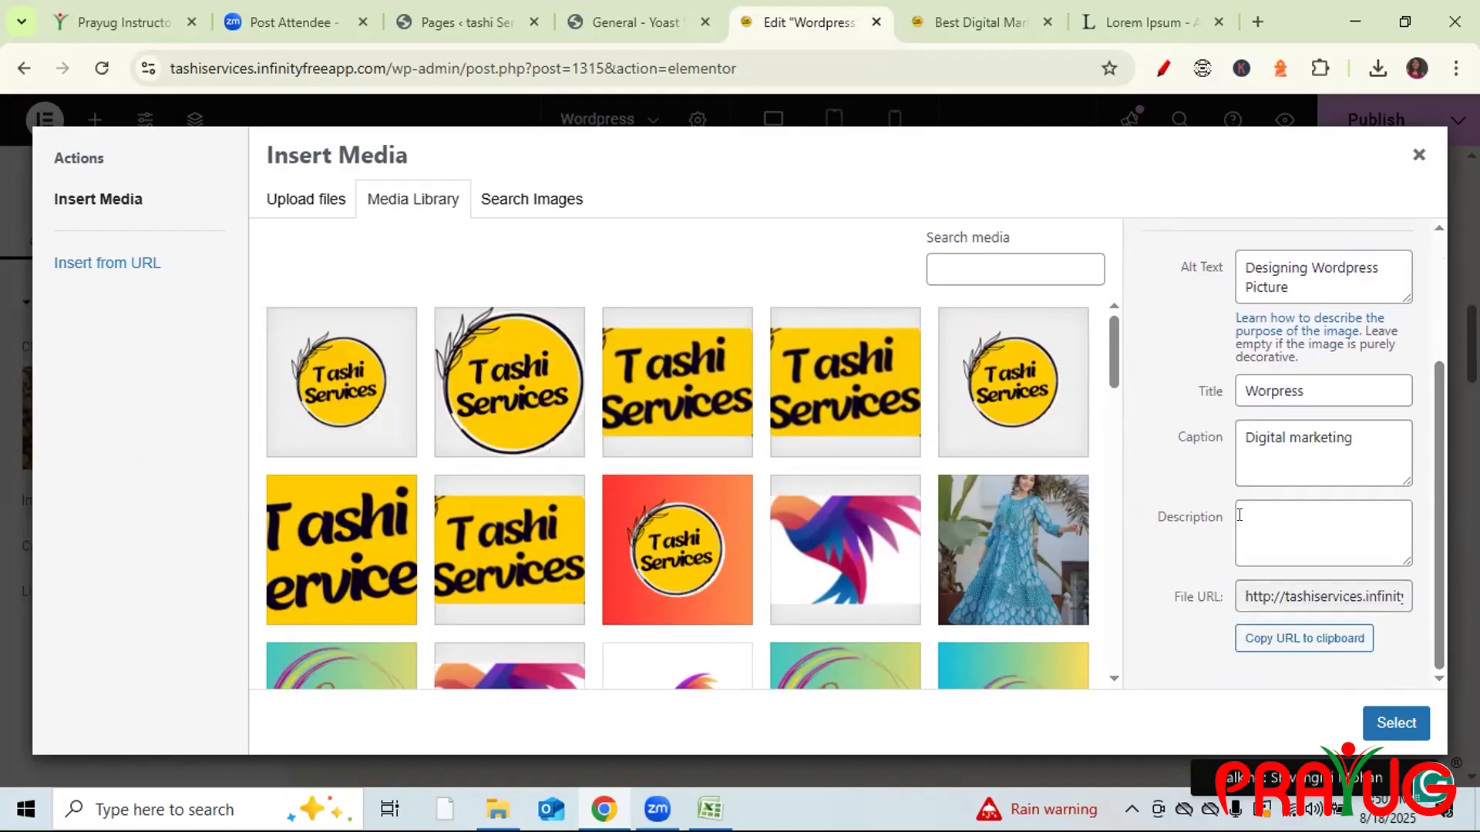
click(1389, 723)
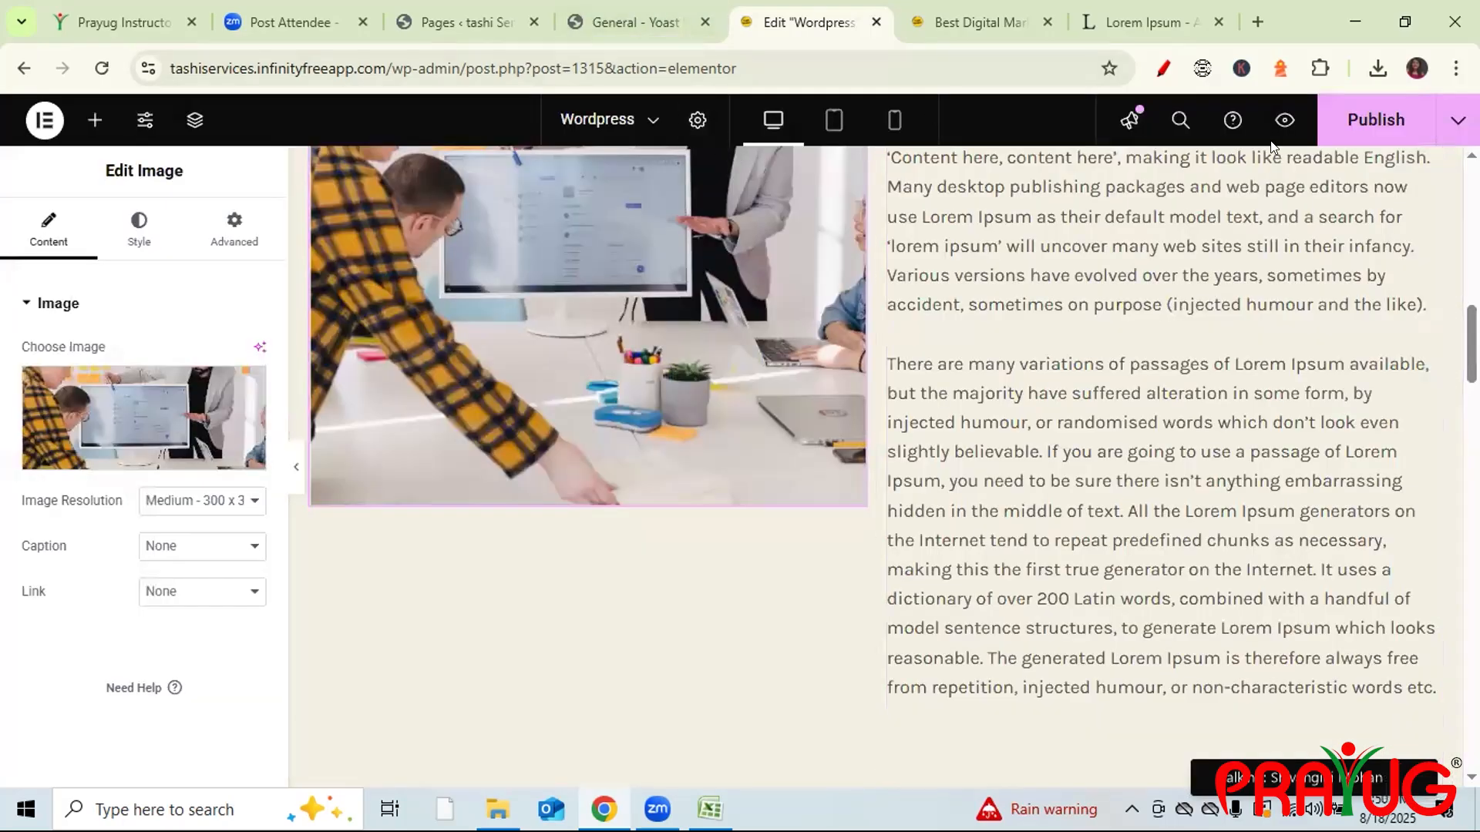
- Publish the page changes and recheck the Yoast SEO analysis results in the page settings
click(1376, 119)
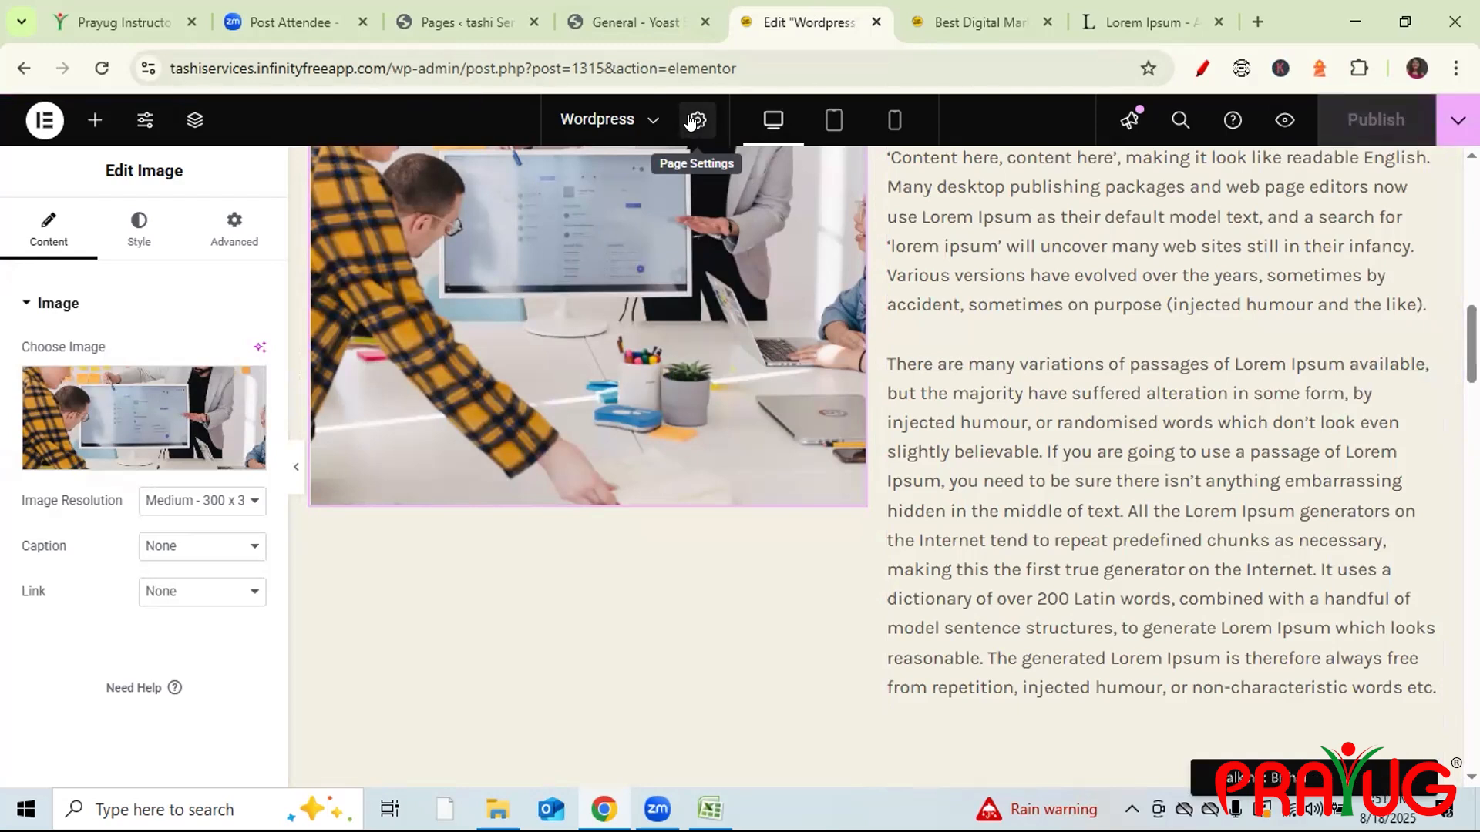
click(693, 121)
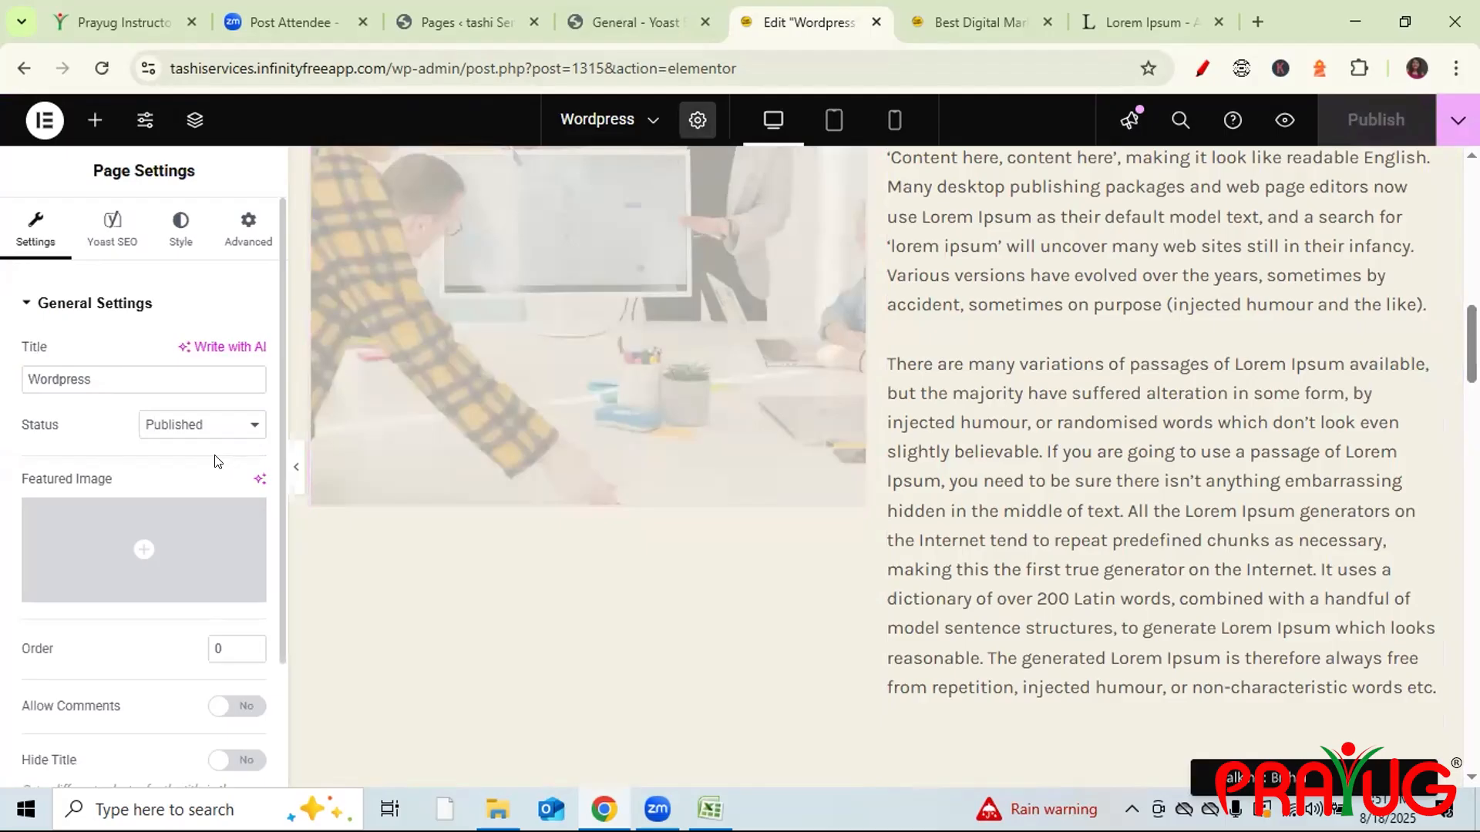
click(112, 232)
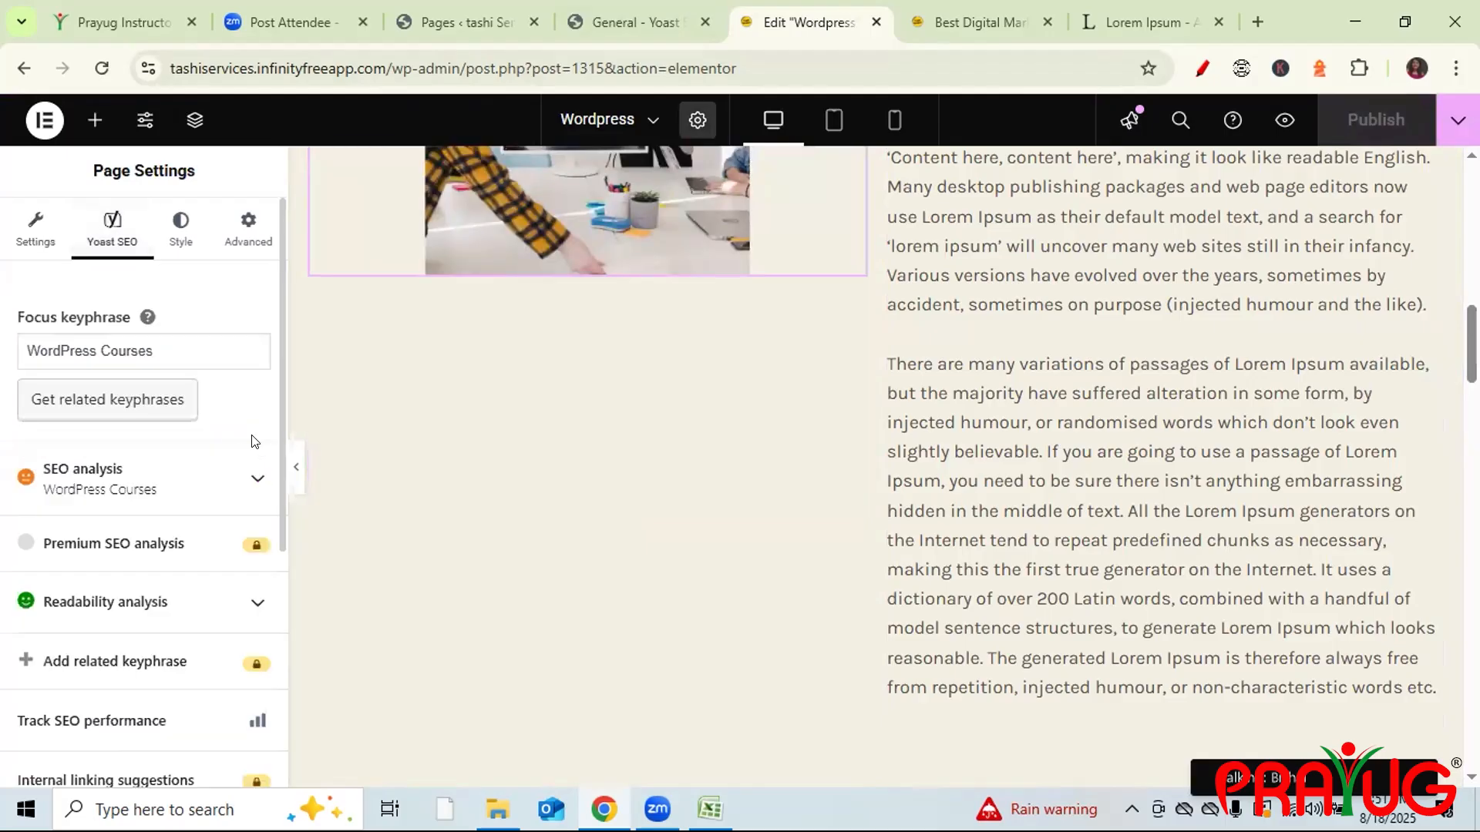
click(216, 478)
scroll(279, 649, down, 3)
scroll(279, 650, down, 5)
scroll(279, 650, up, 6)
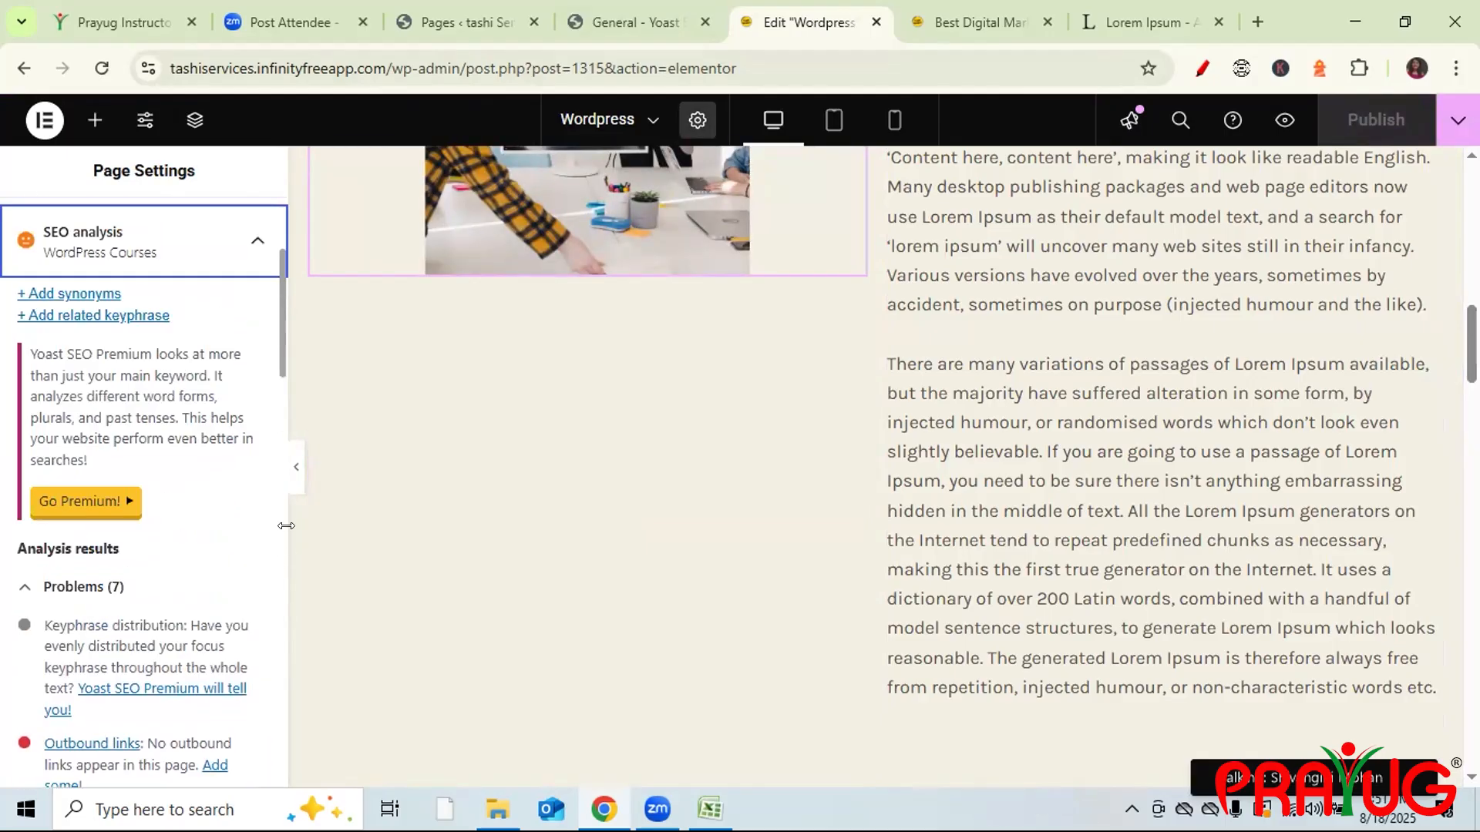
- Reopen the teamwork photo's attachment details in the media library and review its alt text, title, caption and description fields
click(557, 229)
click(130, 426)
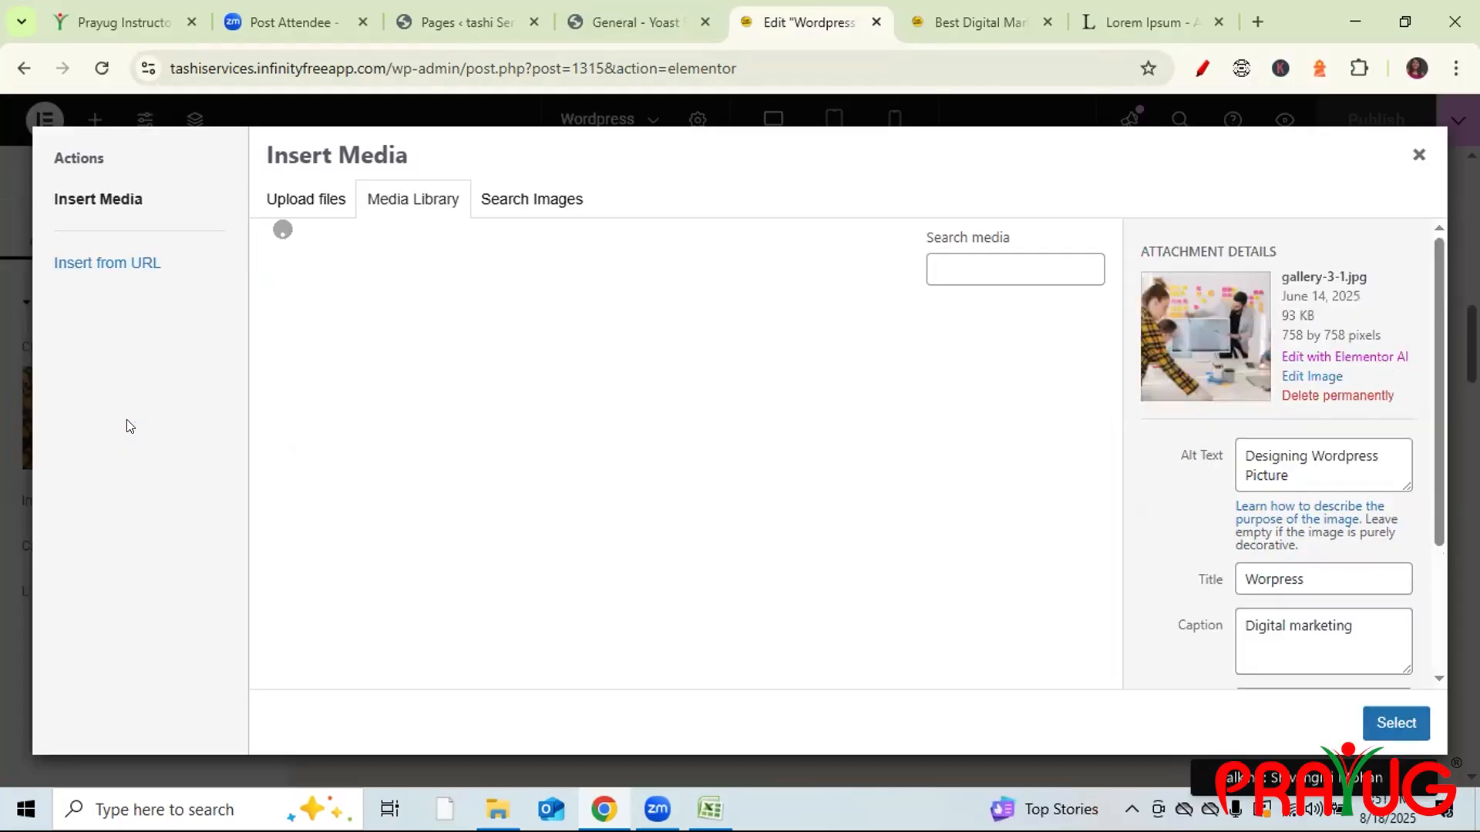
drag(1438, 441, 1439, 565)
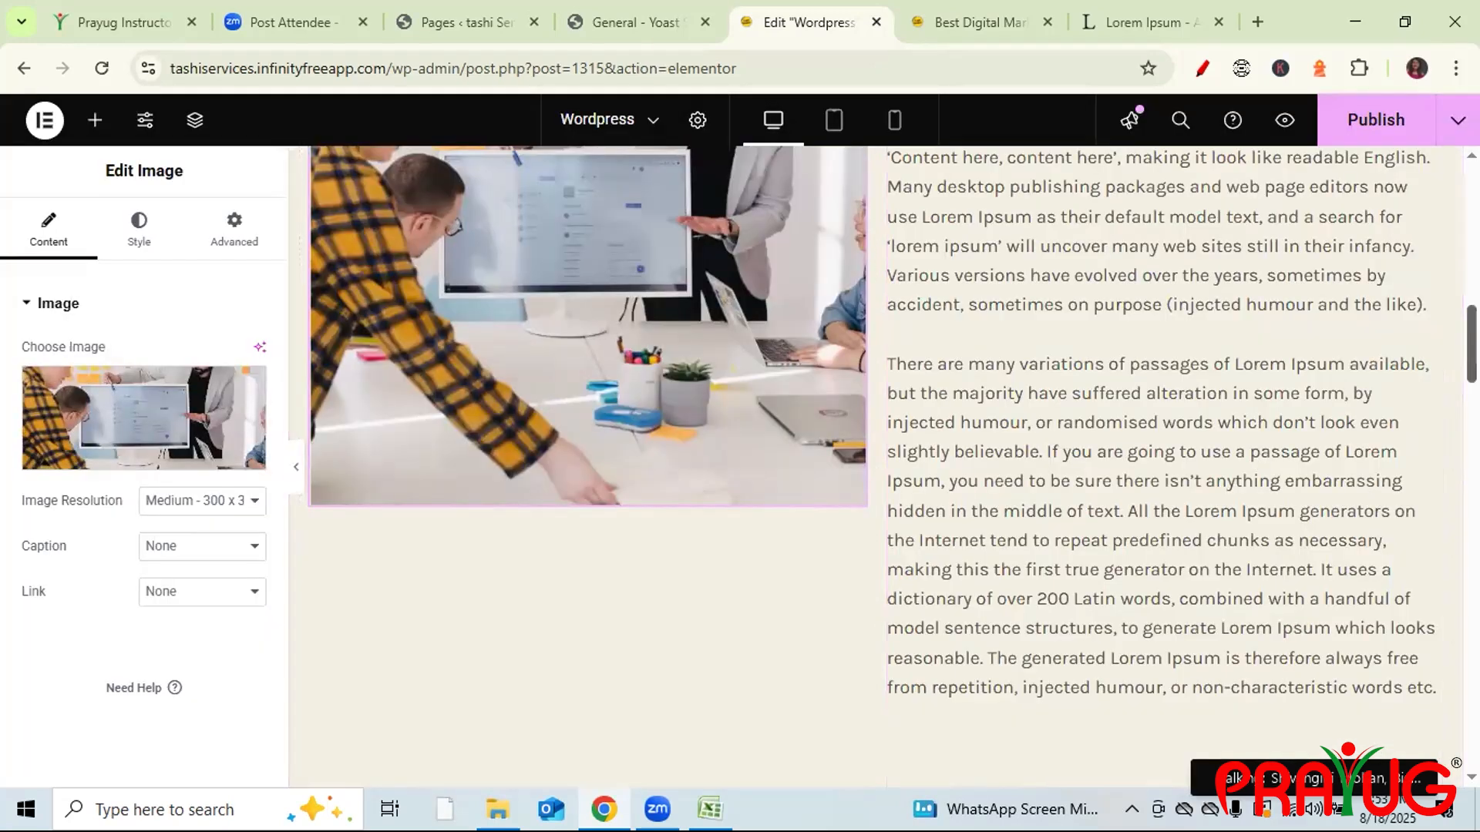
- Inspect the HTML tag of the "WordPress Courses" heading and look over the page sections beneath it
drag(1471, 344, 1472, 222)
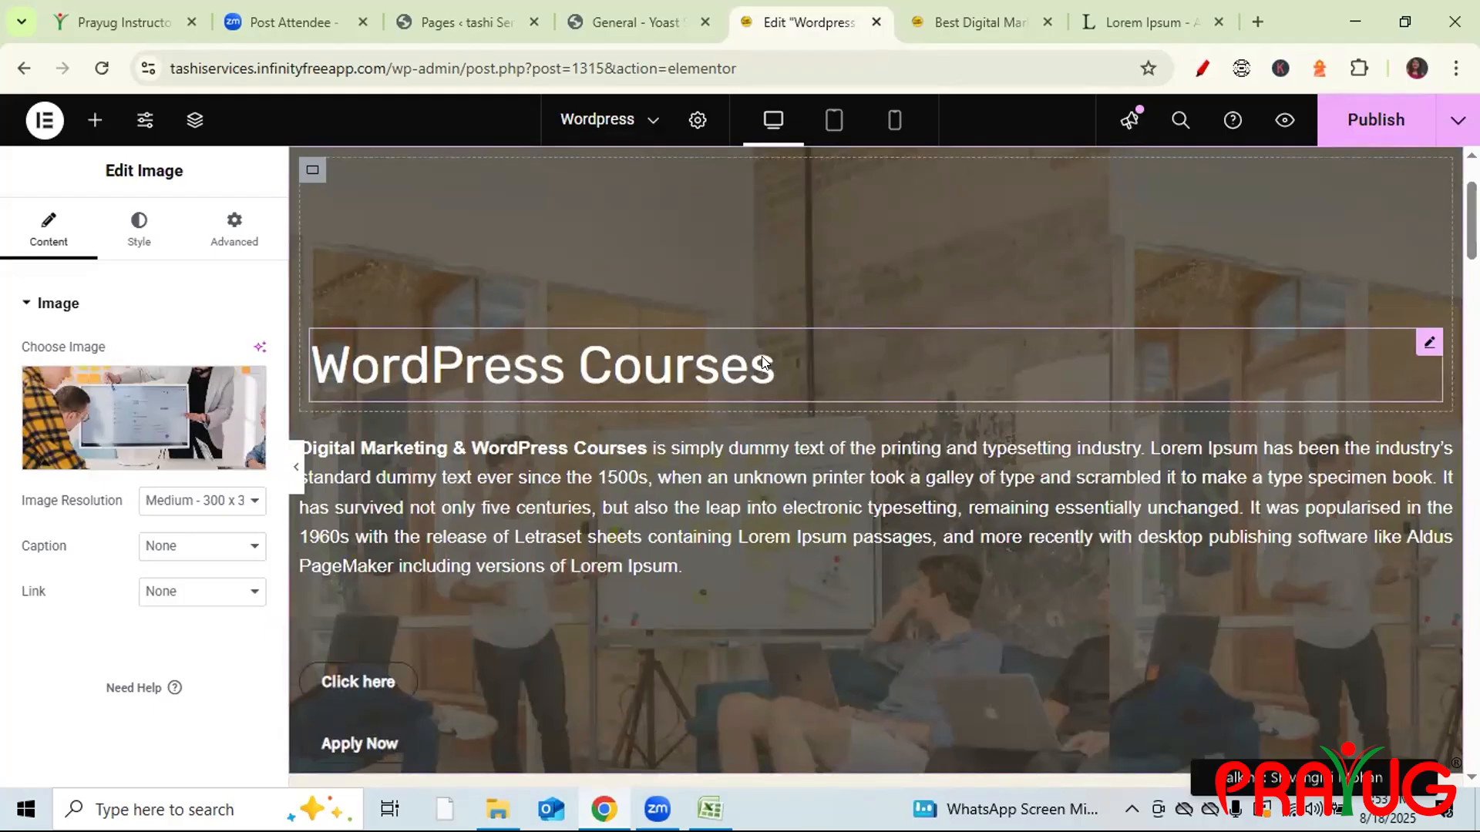
click(801, 363)
drag(91, 551, 6, 548)
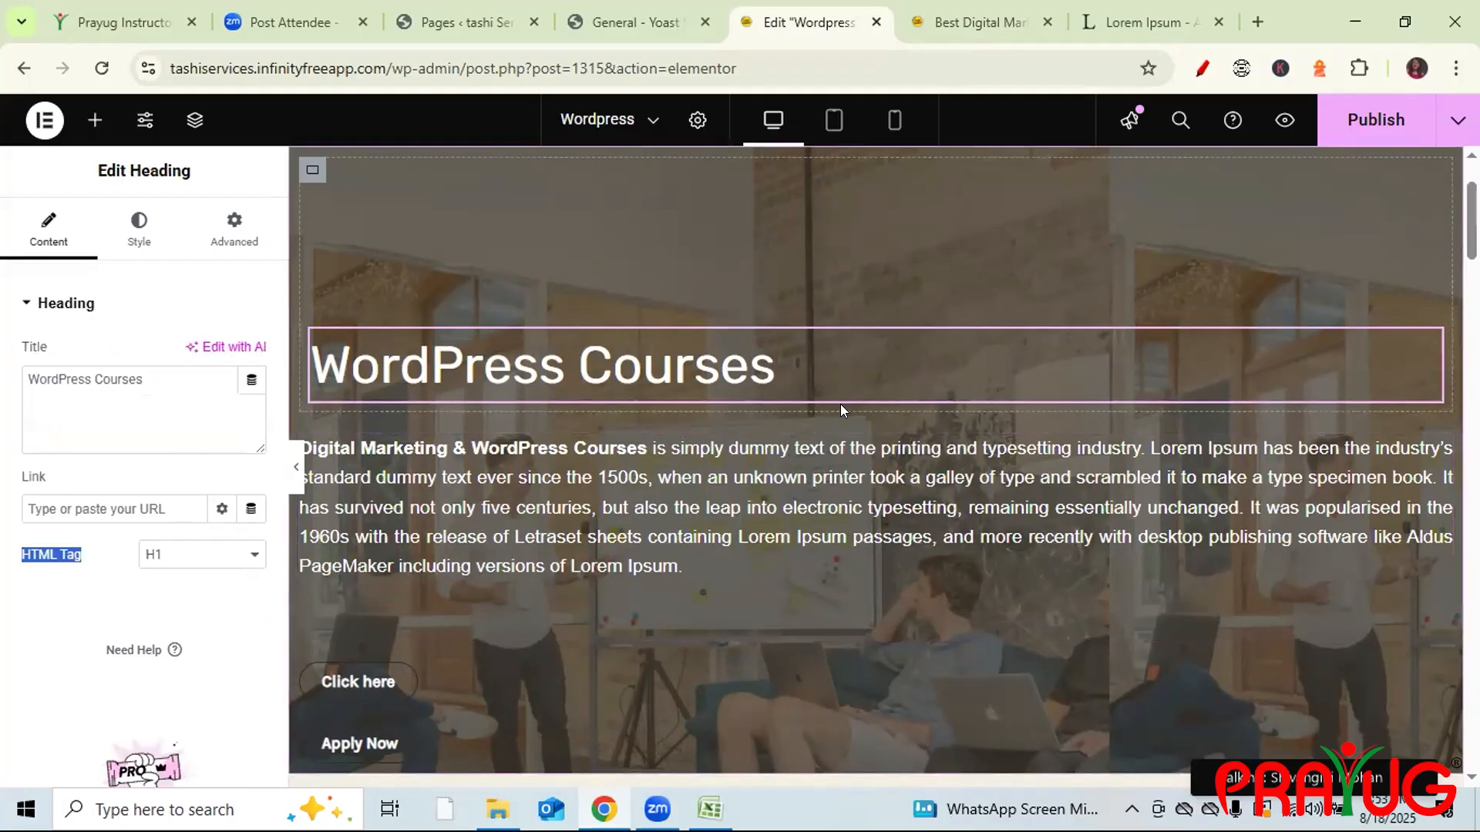
scroll(840, 404, down, 10)
scroll(1157, 401, down, 4)
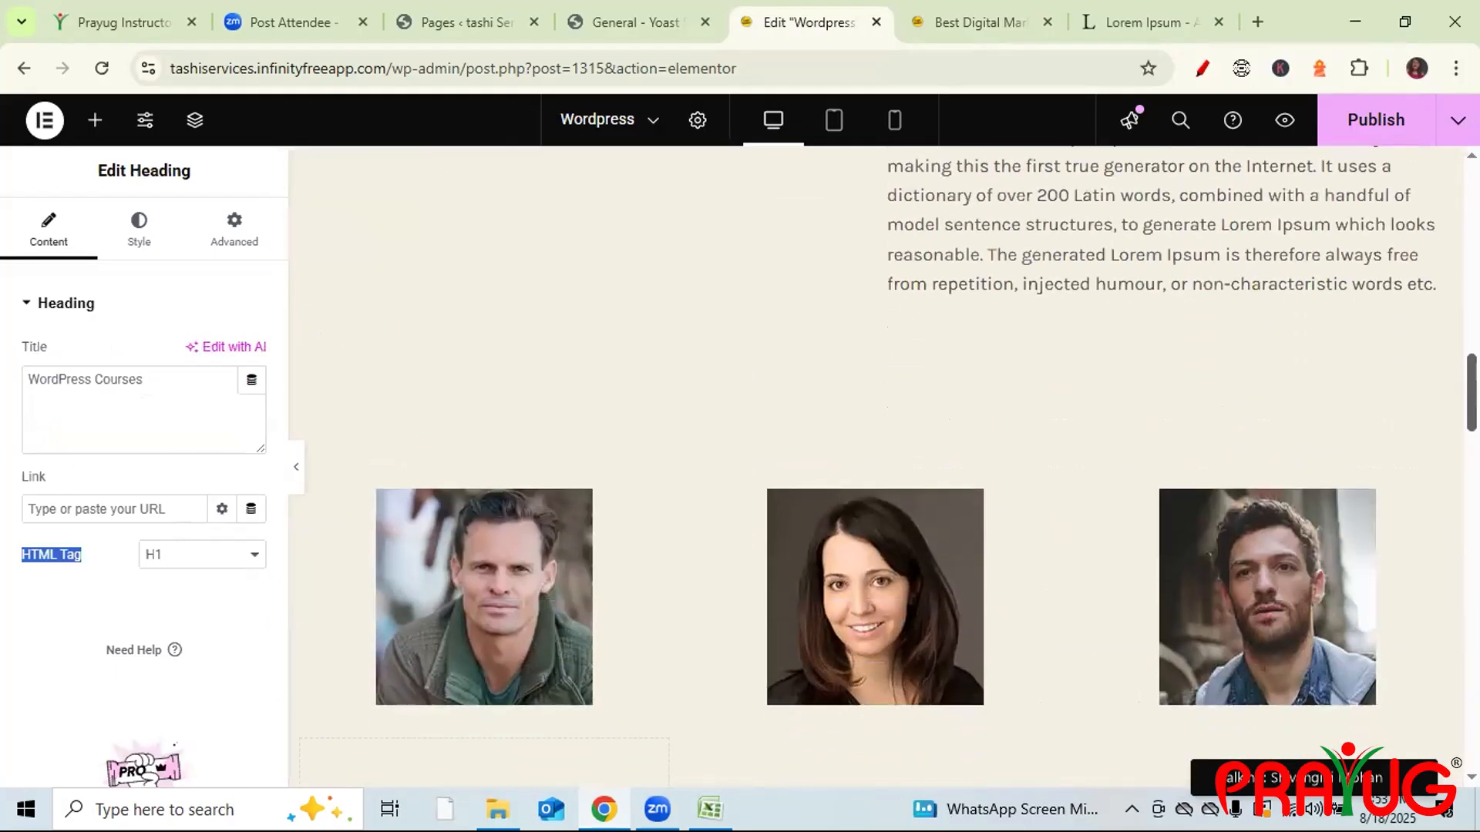
scroll(1310, 386, up, 3)
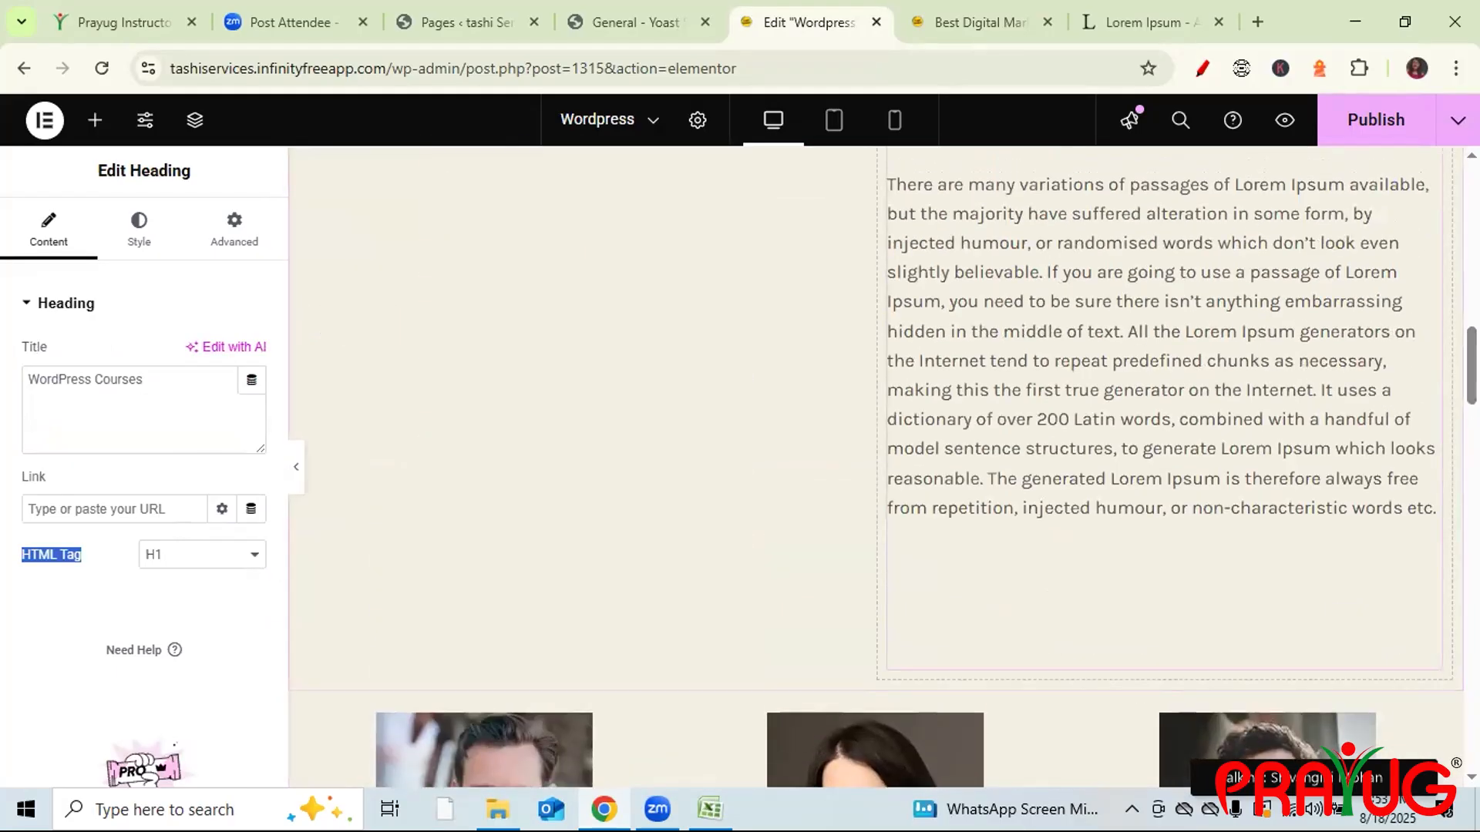
scroll(1256, 357, up, 5)
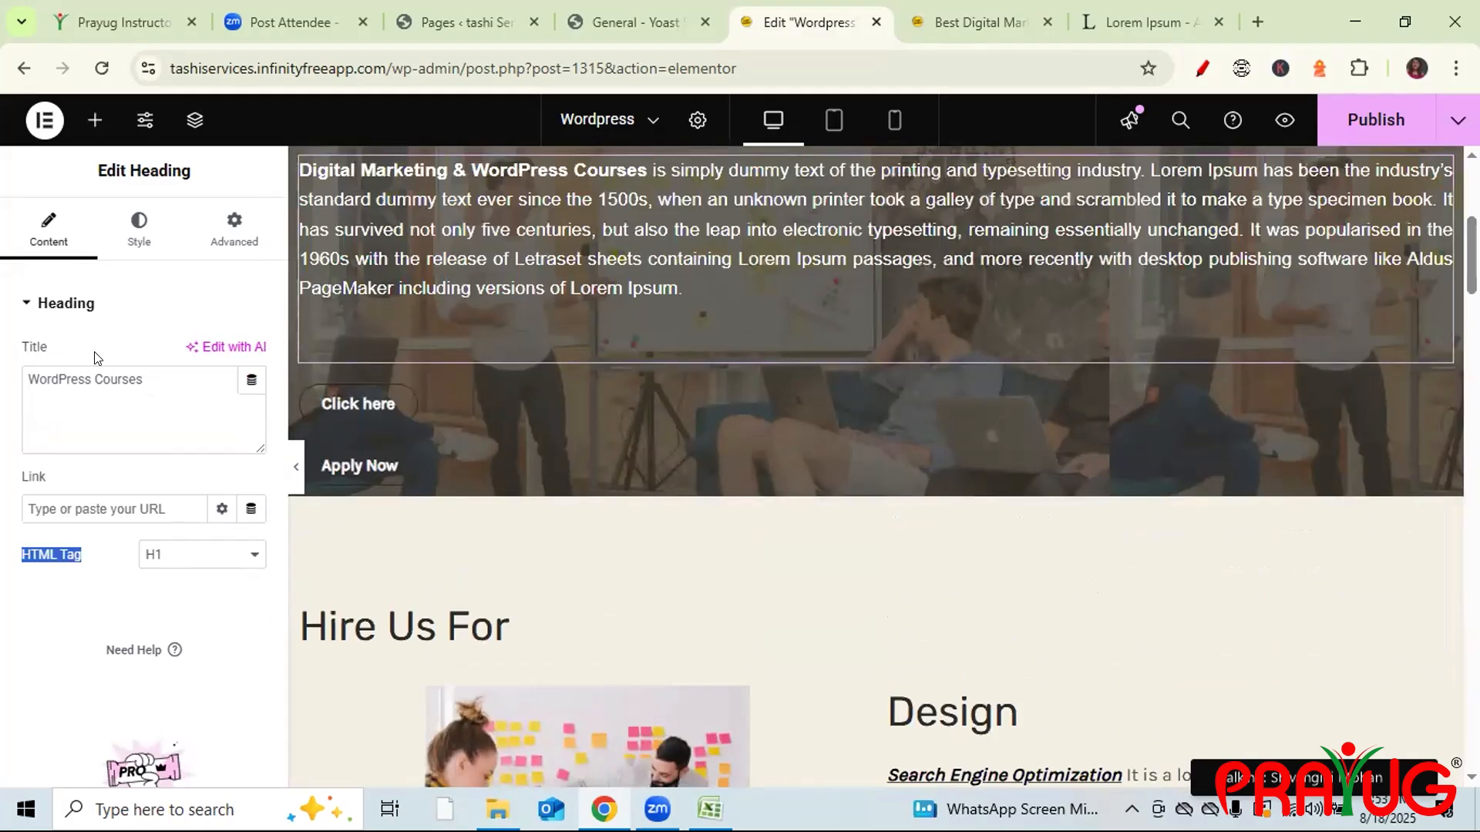
- Open the page's Yoast SEO settings and compare the focus keyphrase with the heading, text and images on the page
click(697, 120)
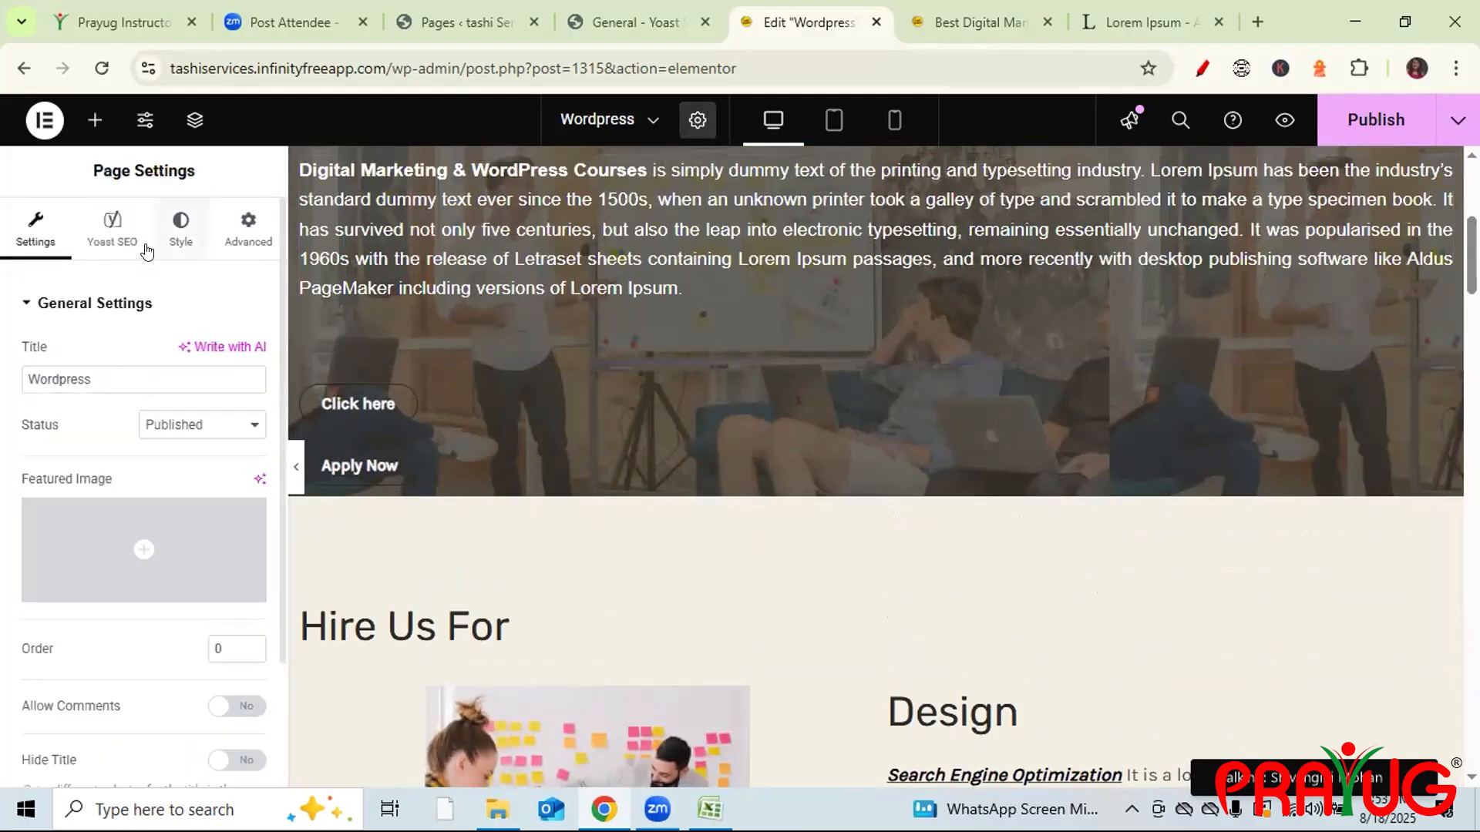
click(102, 231)
drag(172, 348, 3, 361)
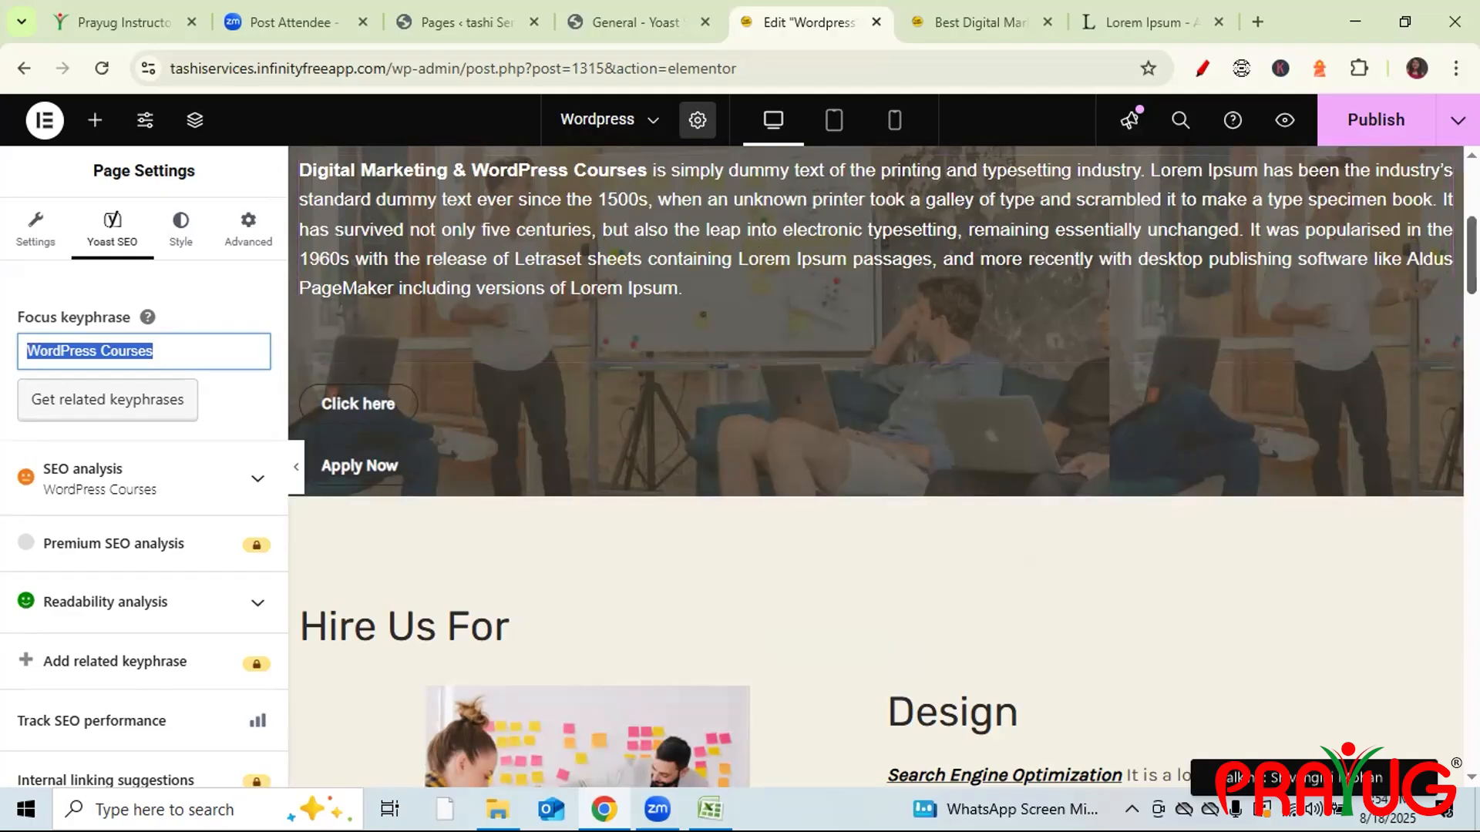
drag(1472, 255, 1472, 341)
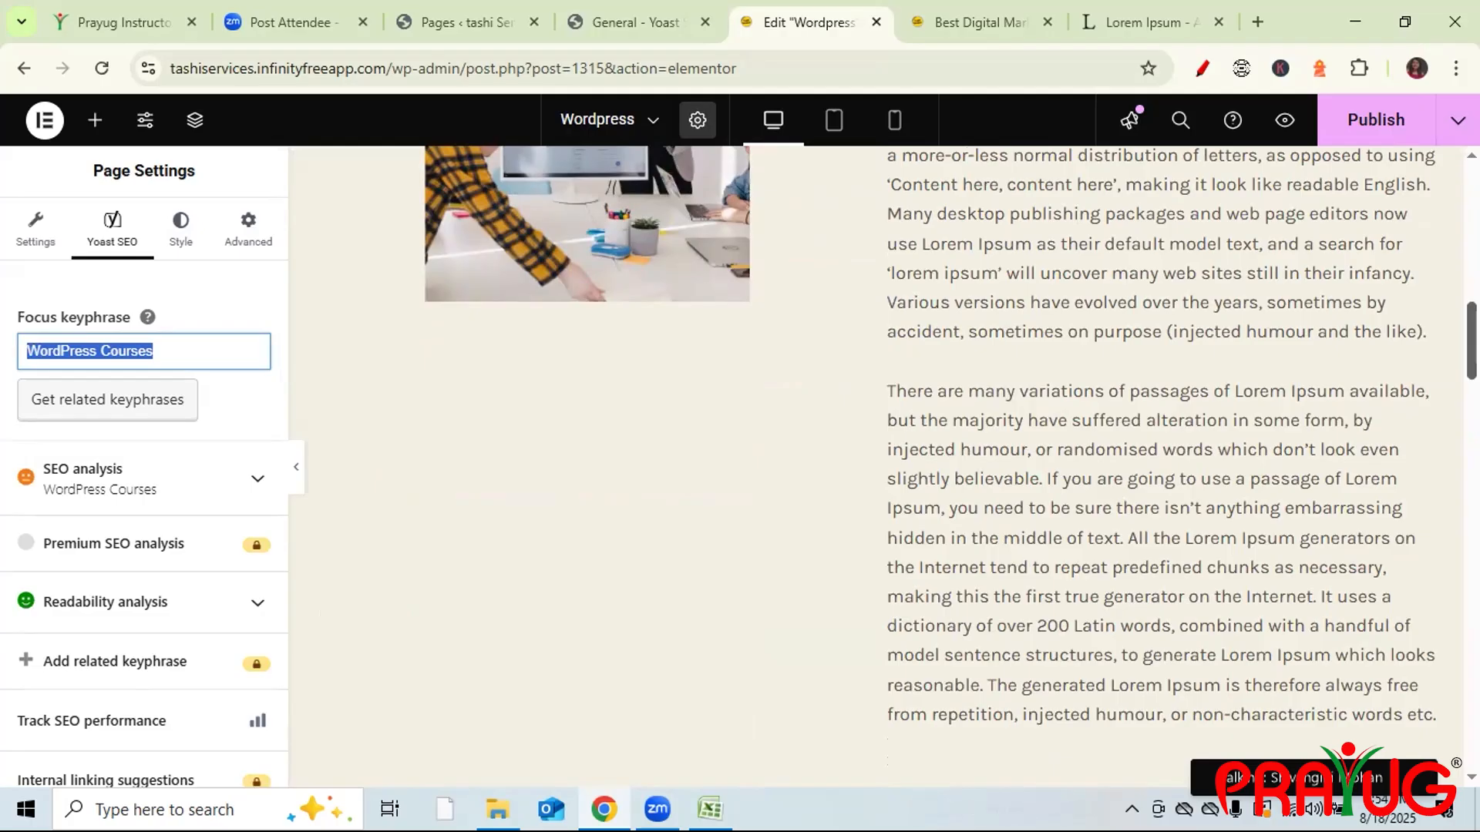
scroll(302, 473, up, 10)
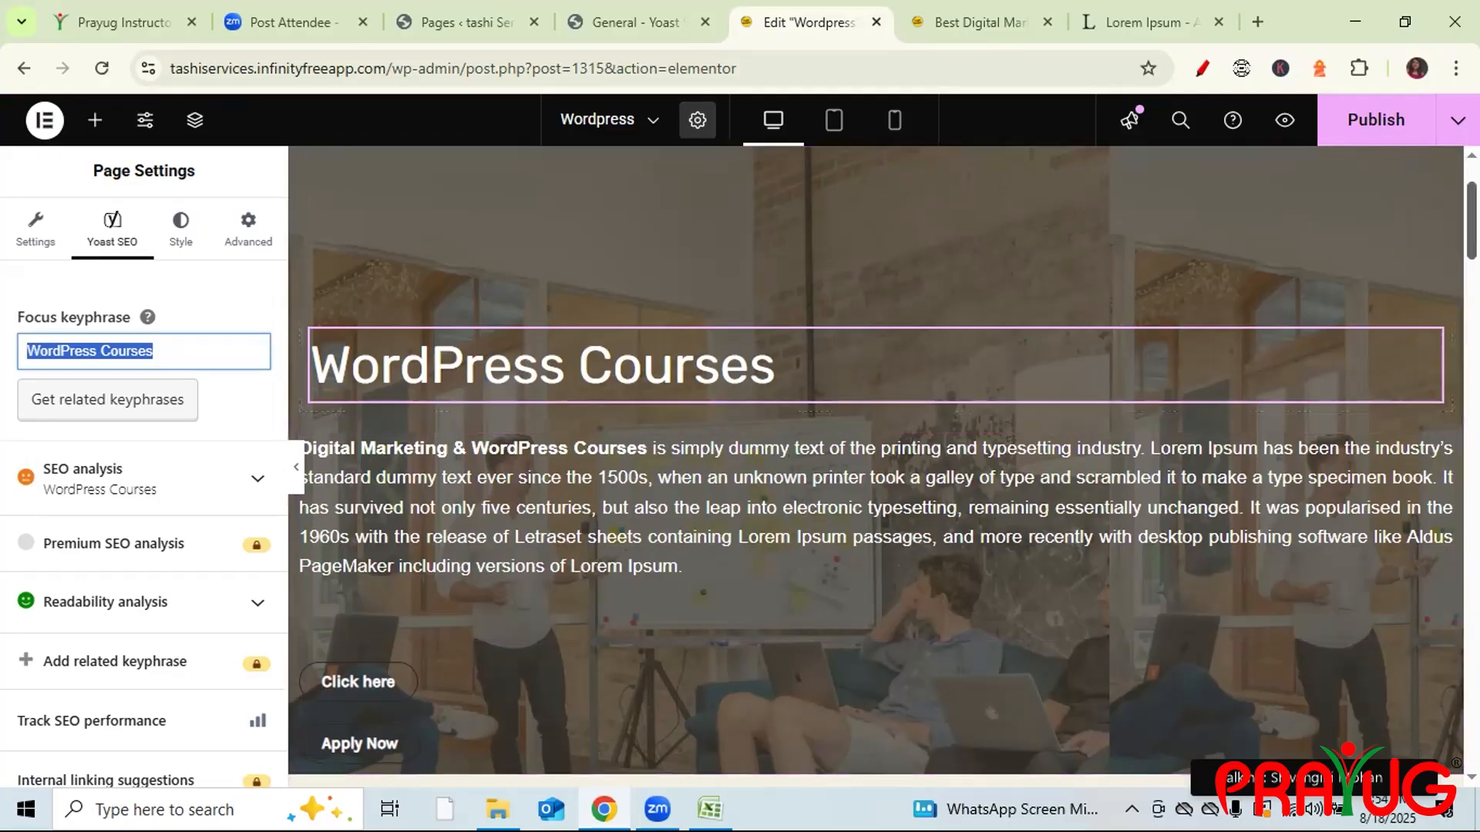
scroll(1423, 316, down, 10)
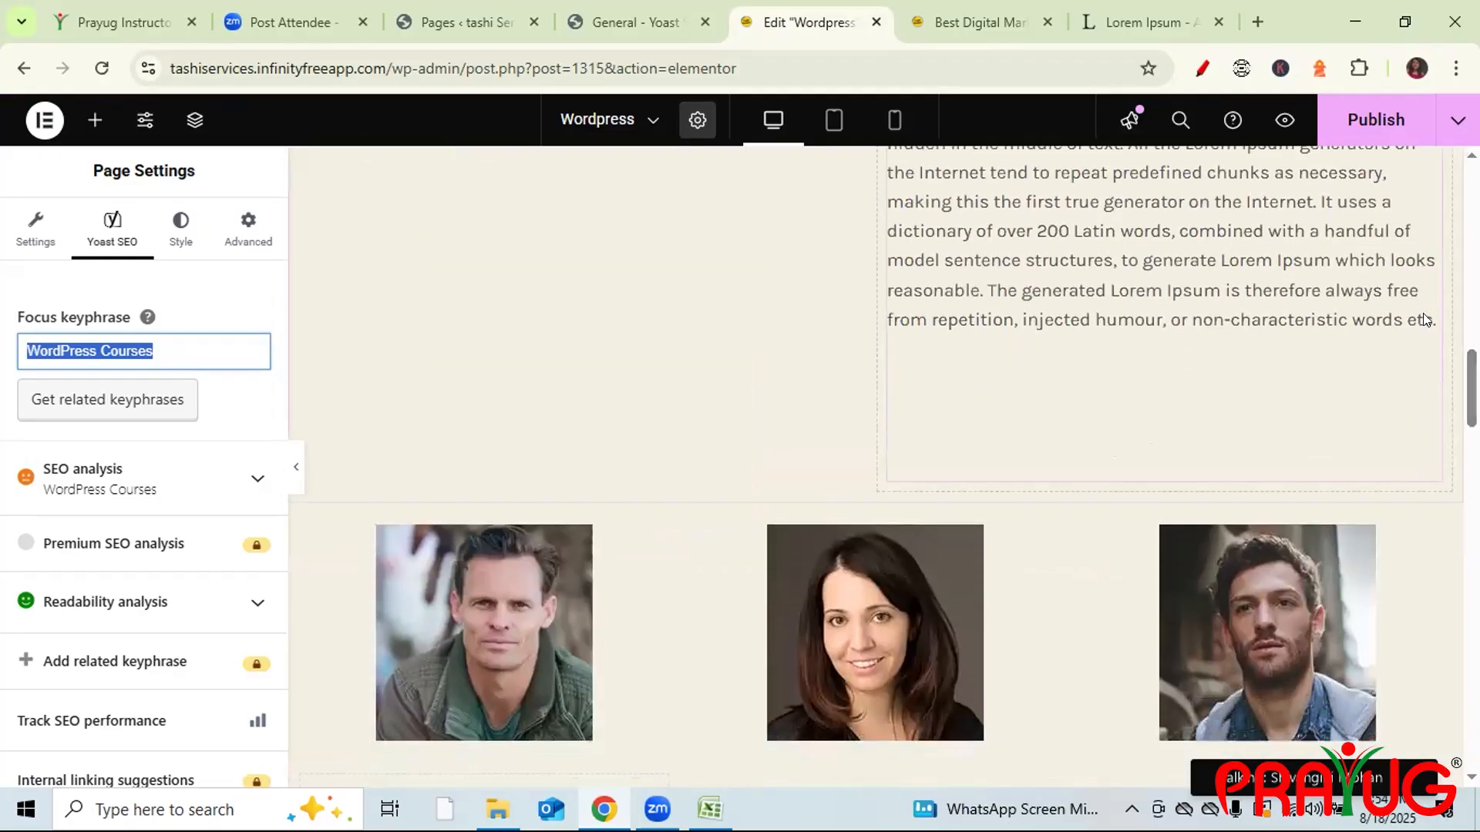
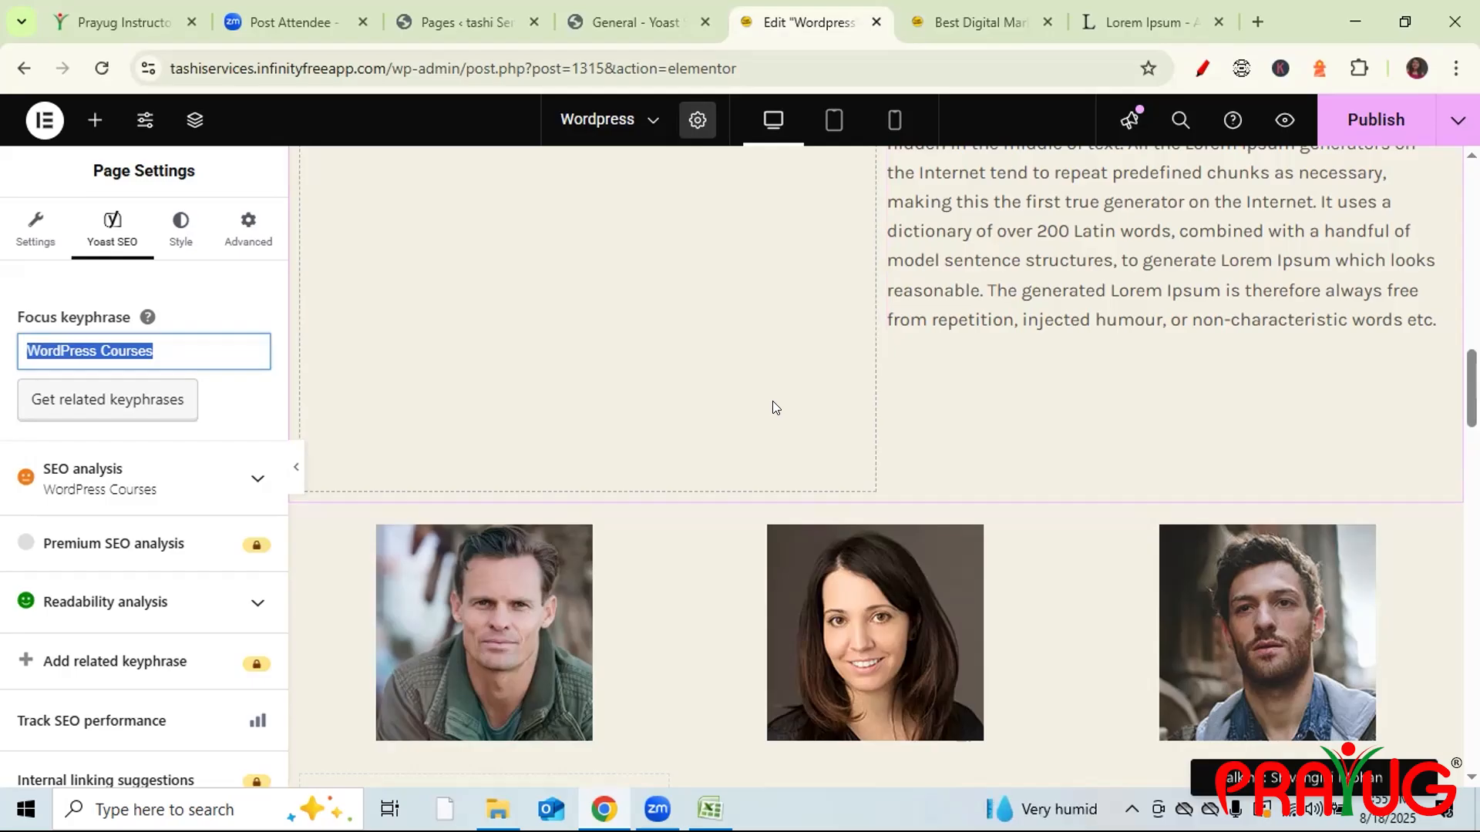
- Open the participants list of the Zoom meeting
click(720, 679)
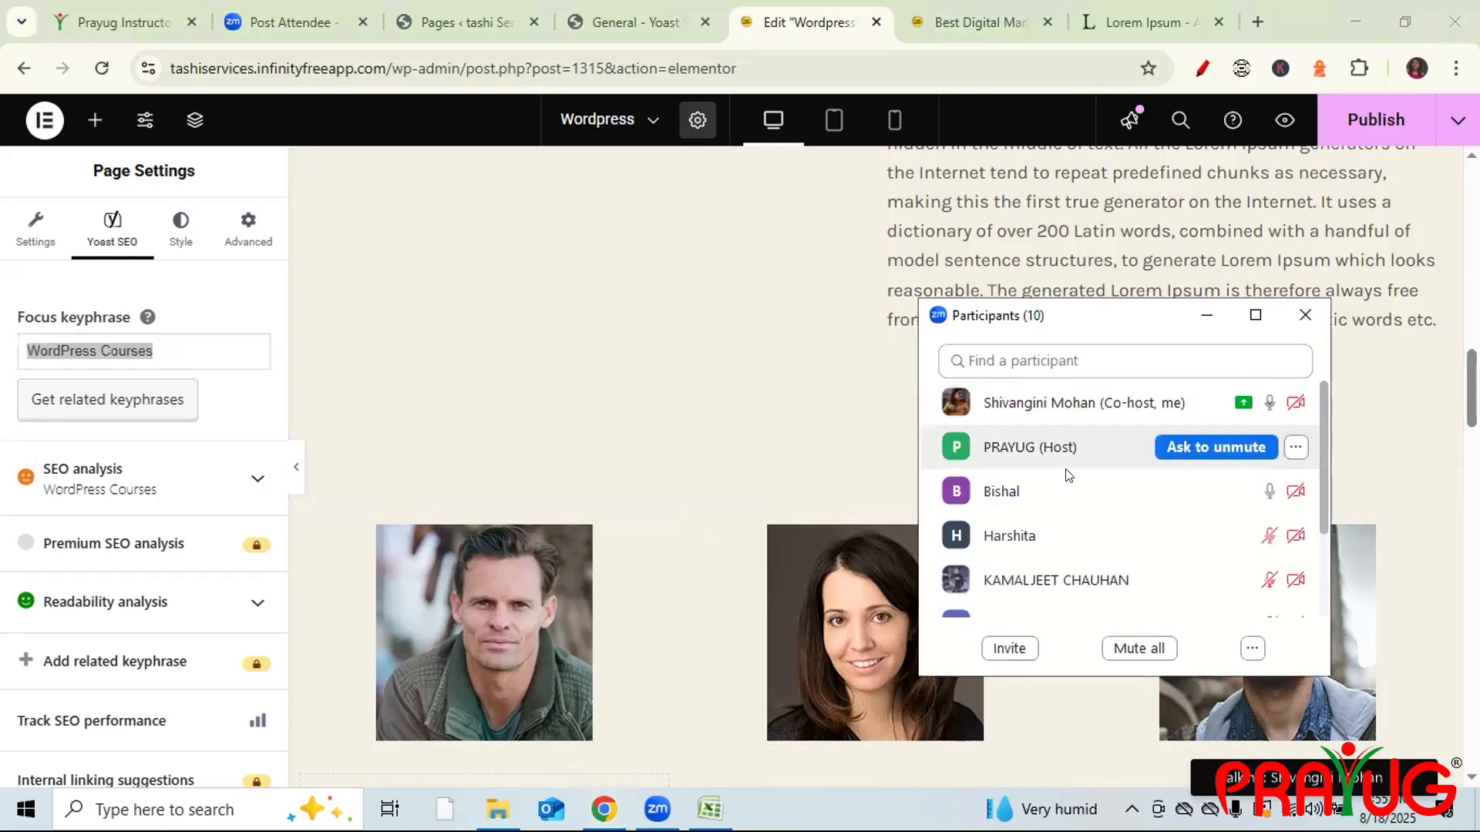
- Look through the Zoom meeting's participants list and read the newest messages in the meeting chat
drag(1321, 474, 1319, 527)
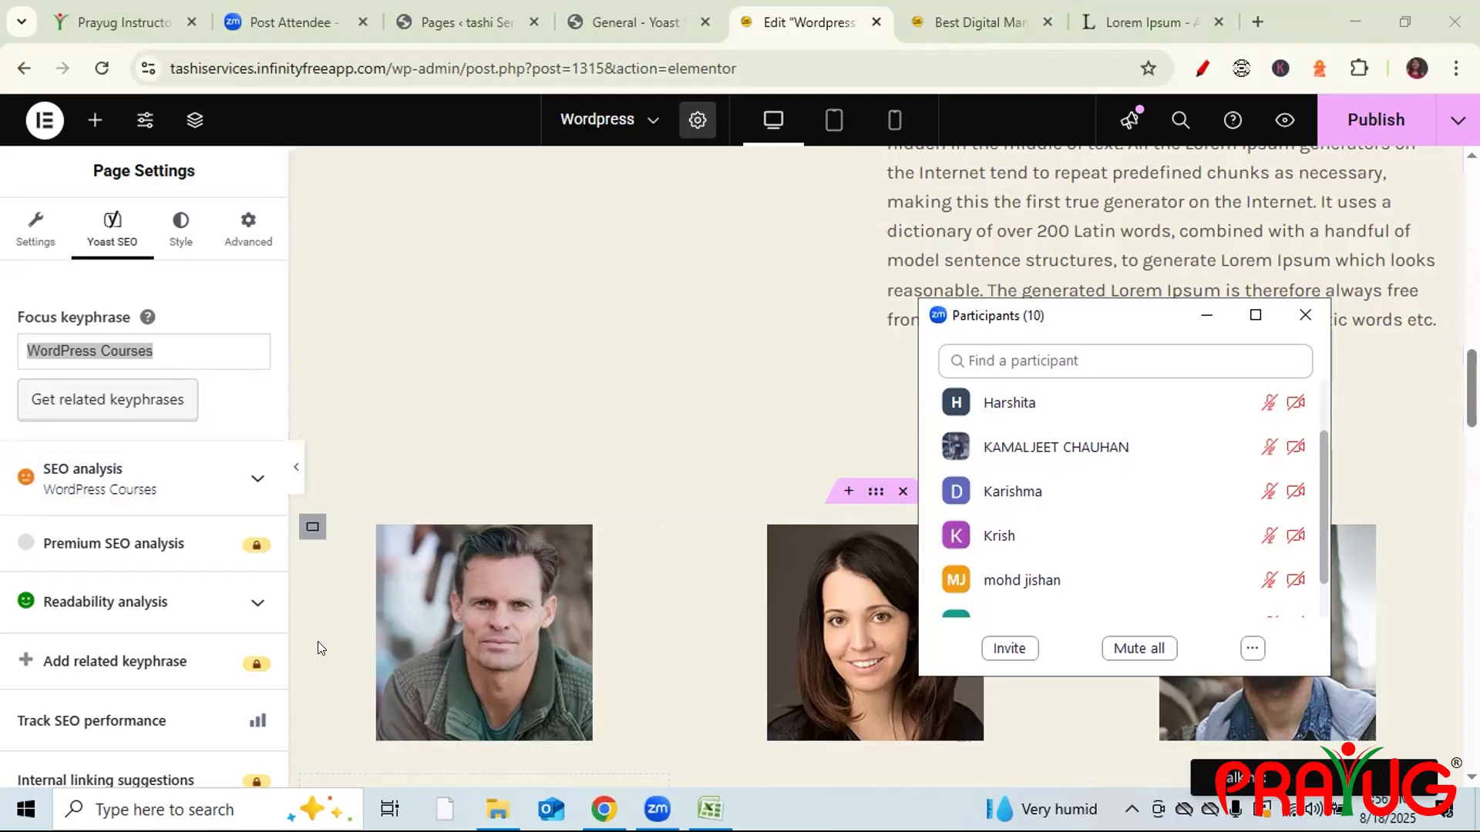
click(555, 752)
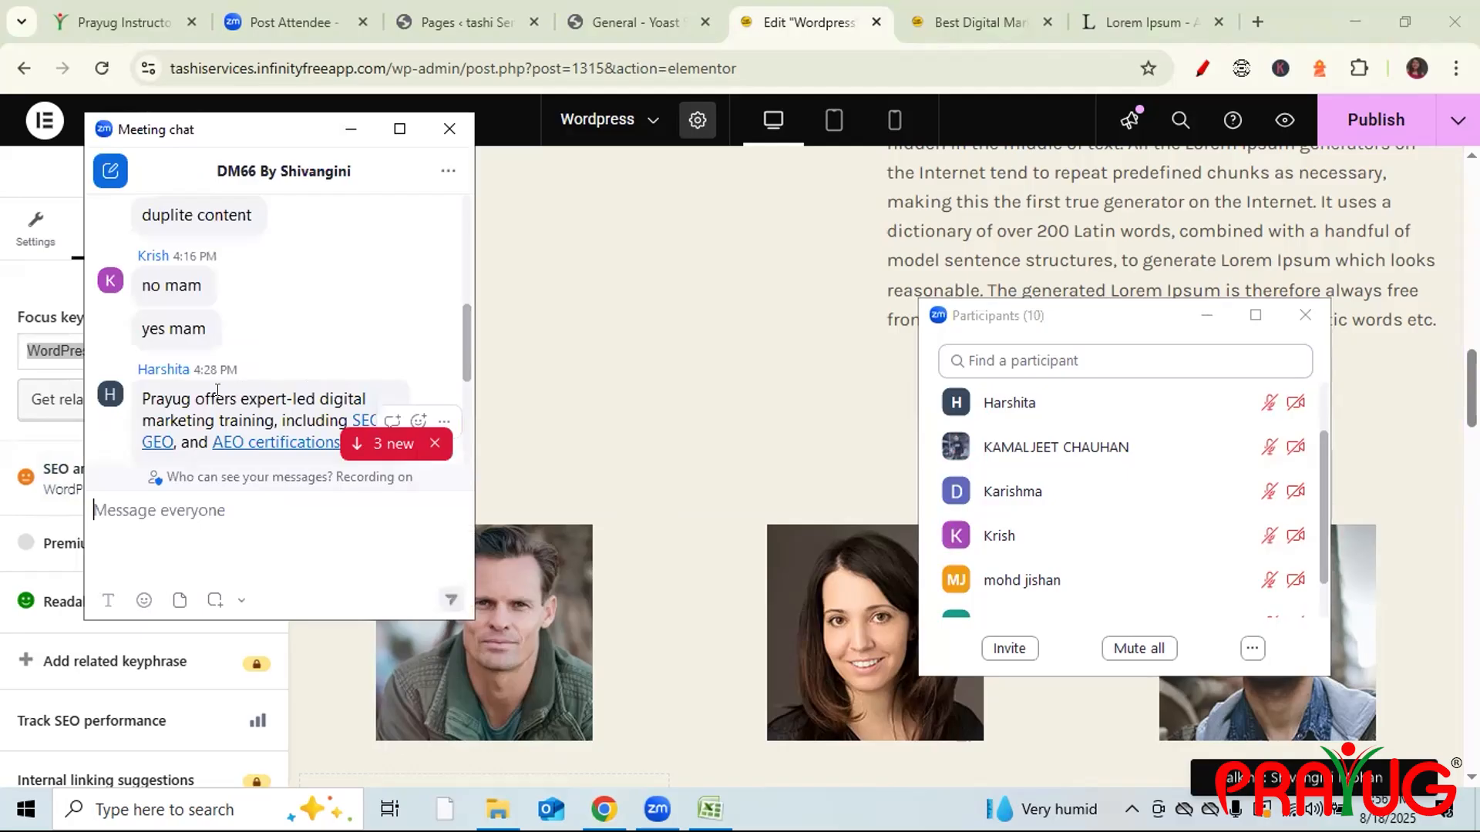
drag(468, 339, 463, 428)
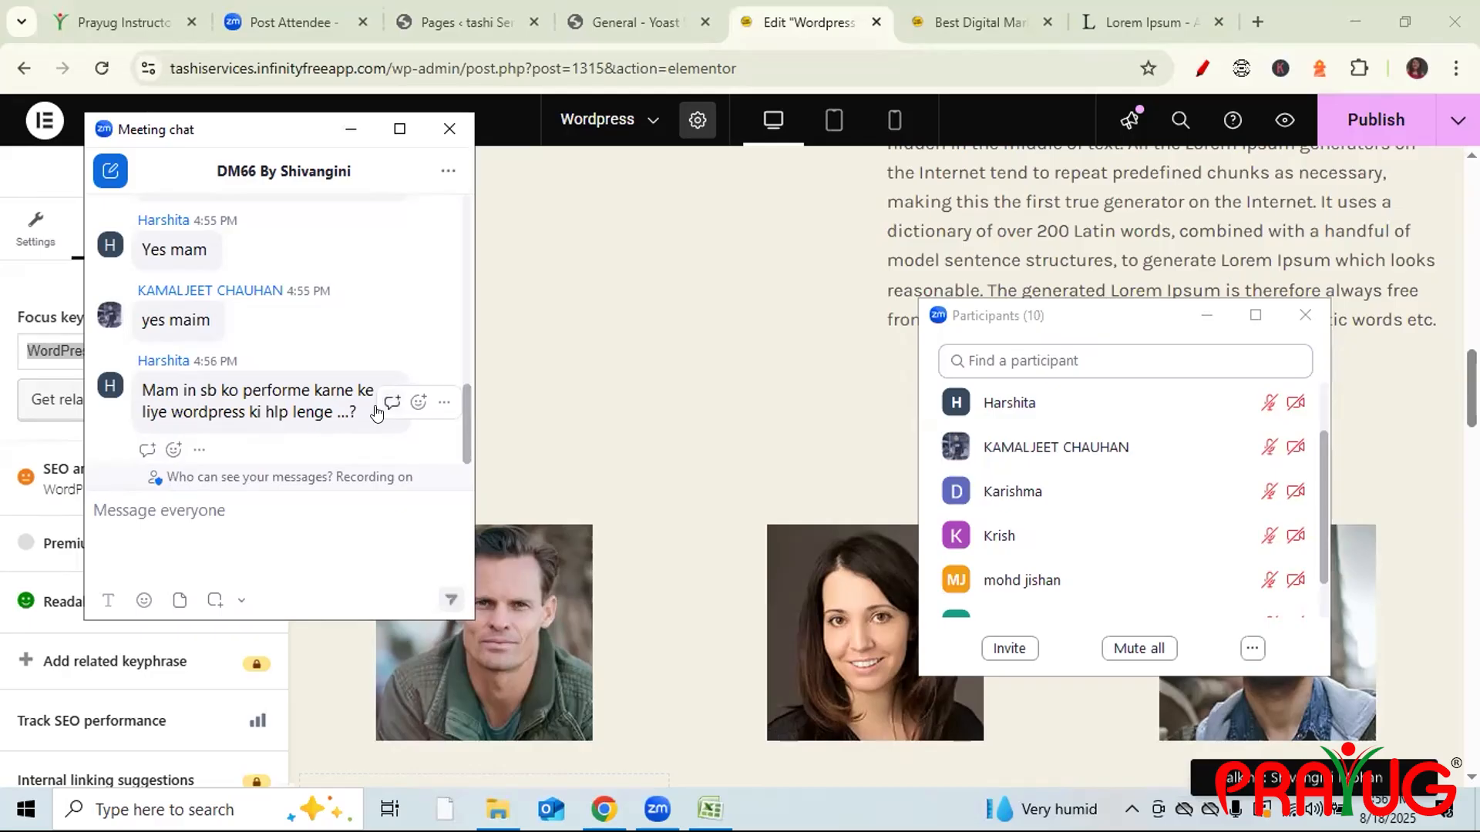
click(442, 117)
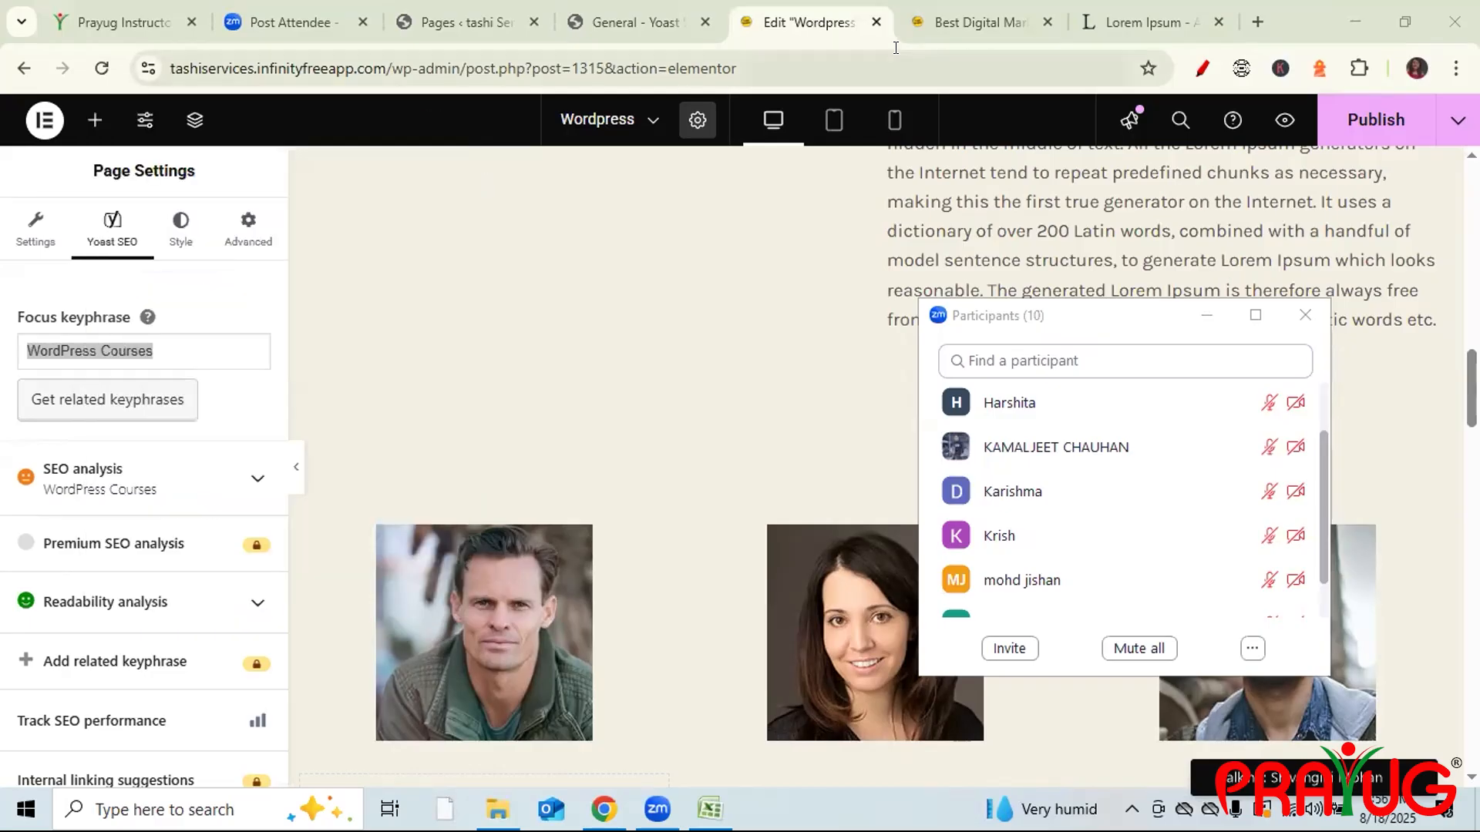
- View the published WordPress Courses page and check the meeting's participants list and chat again
click(977, 25)
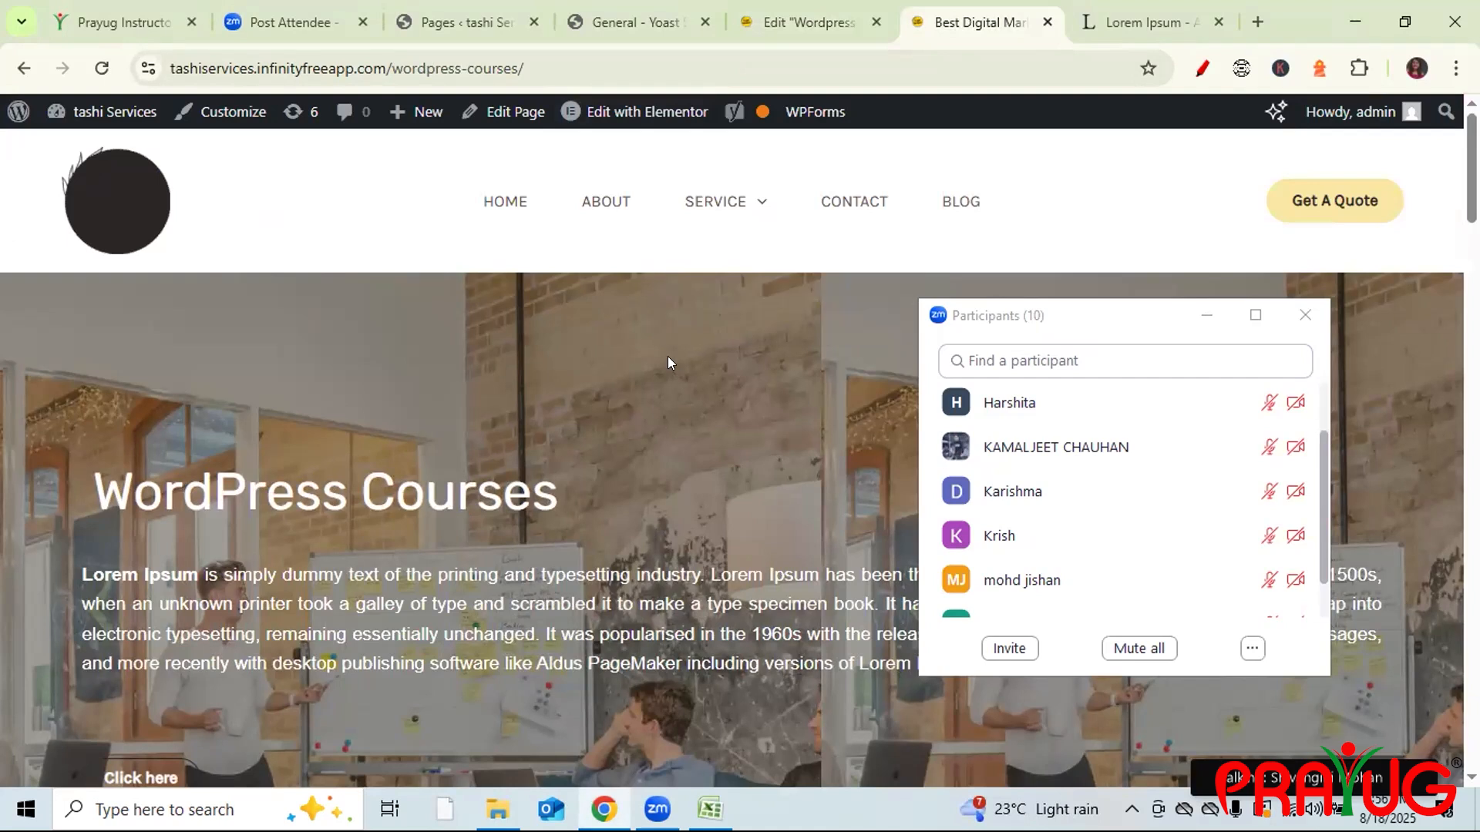
mouse_move(703, 201)
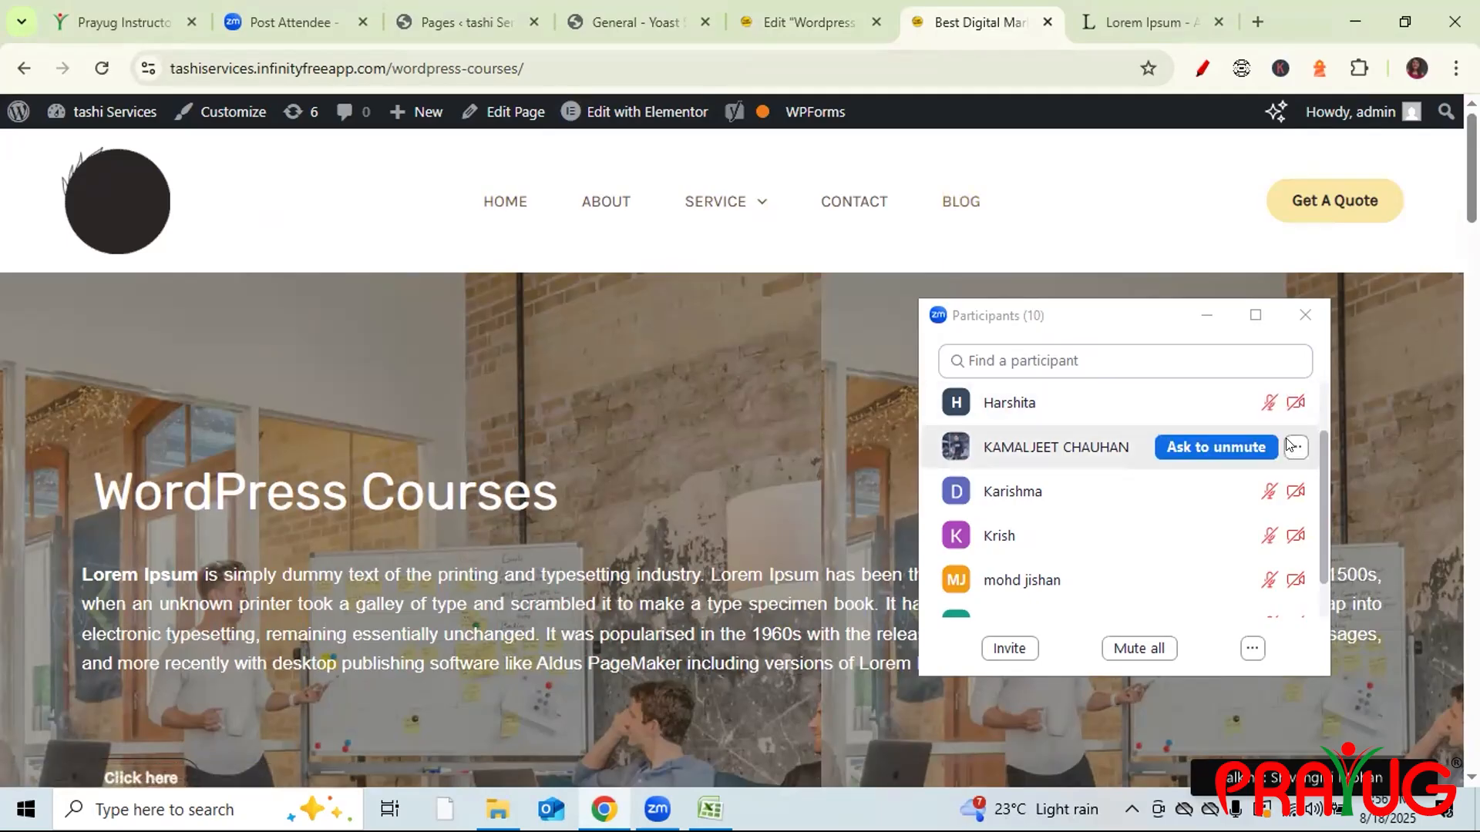
drag(1319, 459, 1319, 434)
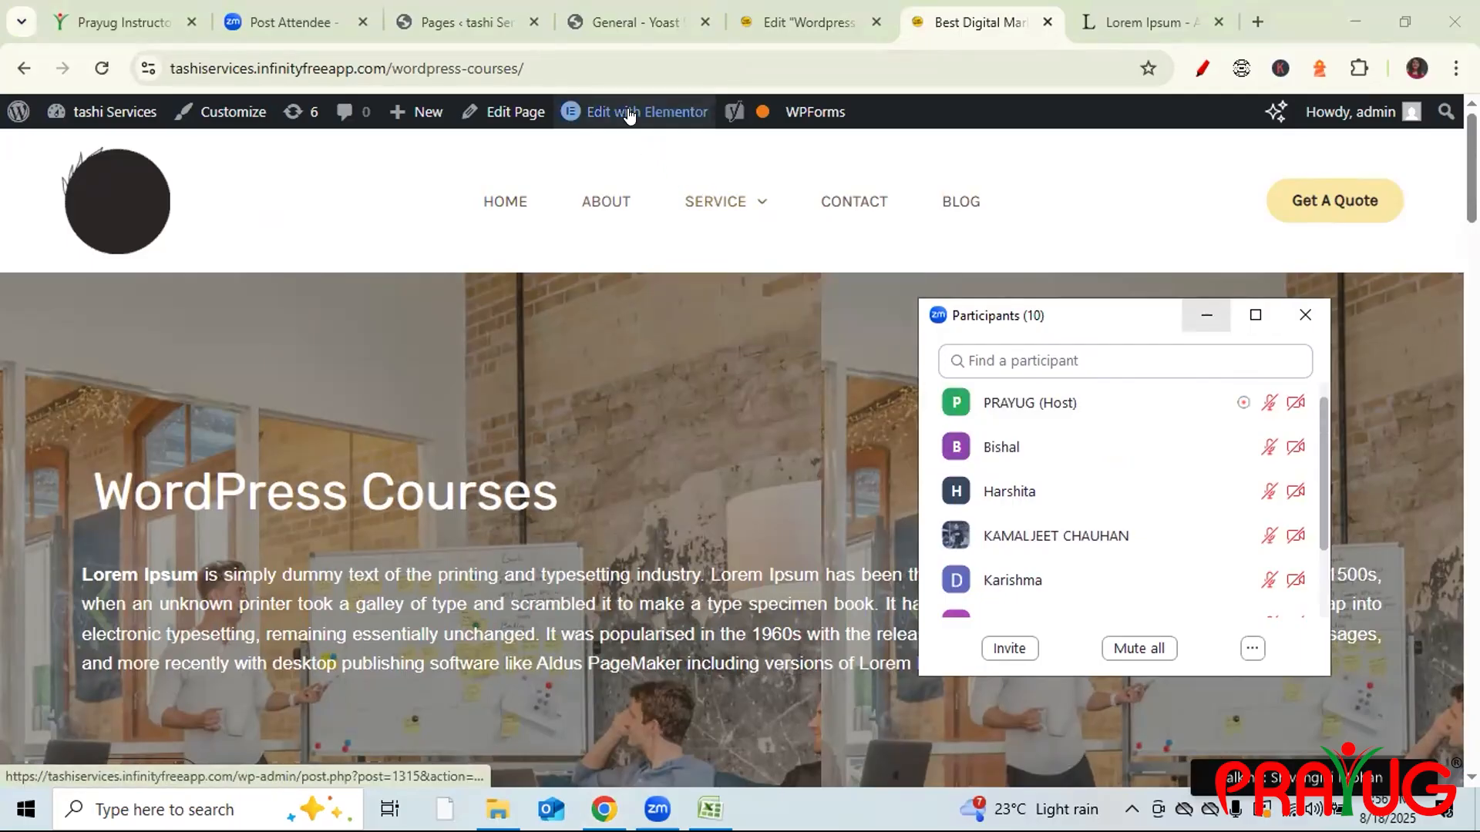
mouse_move(670, 114)
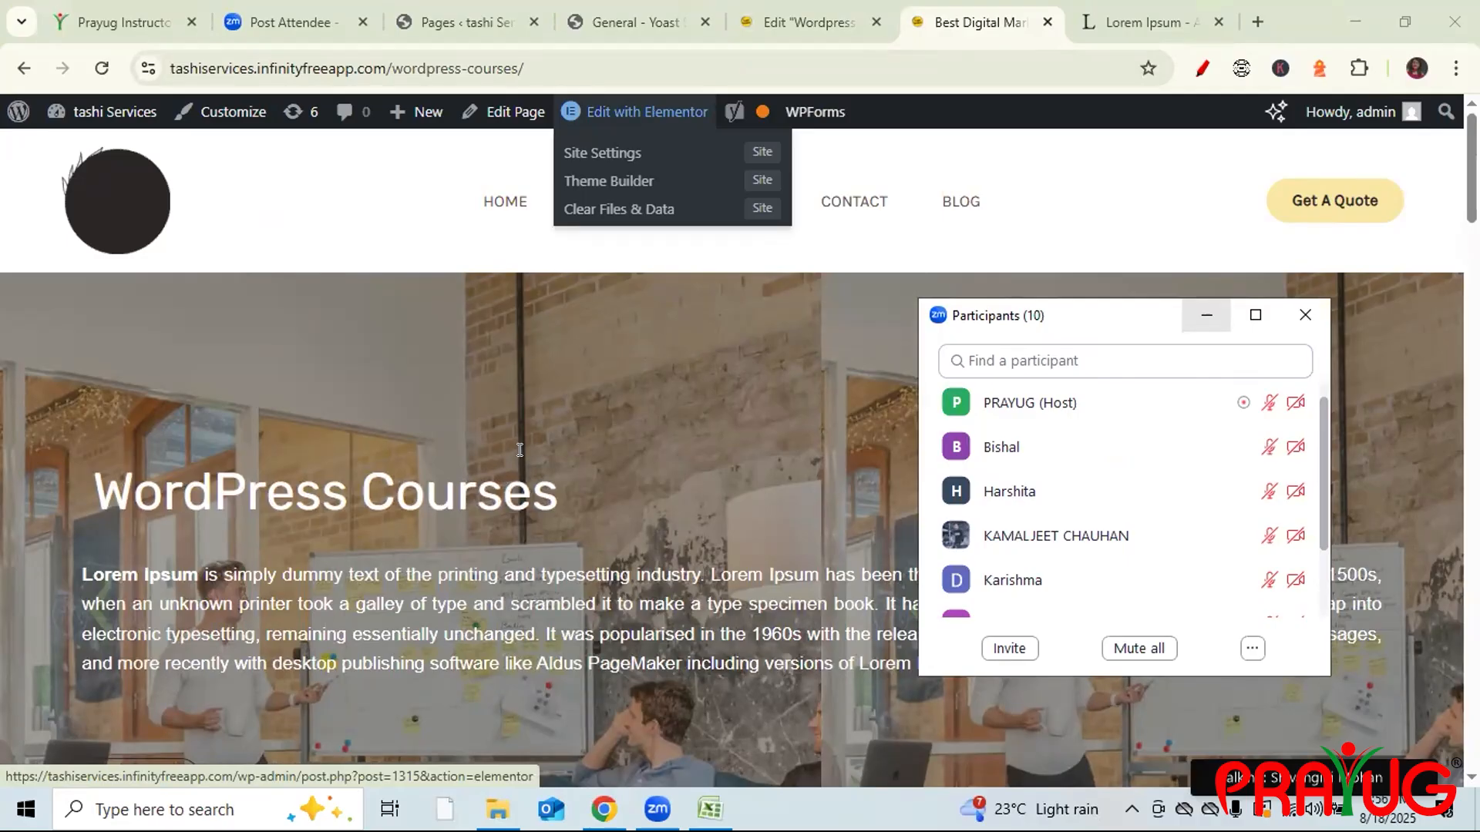
click(625, 752)
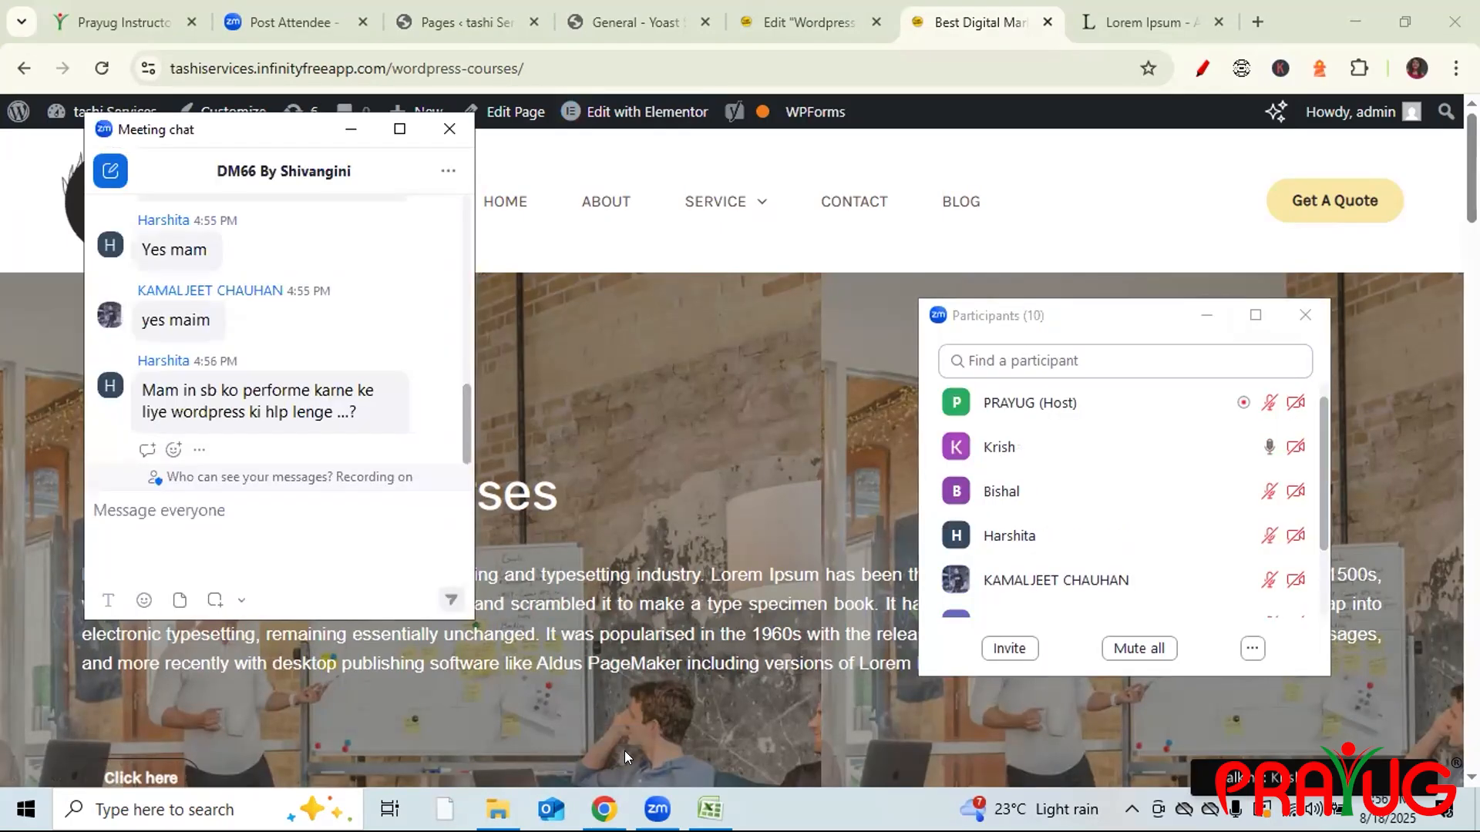
click(449, 129)
- Return to the Elementor editor of the page and examine the HTML tag setting of the "WordPress Courses" heading
click(782, 15)
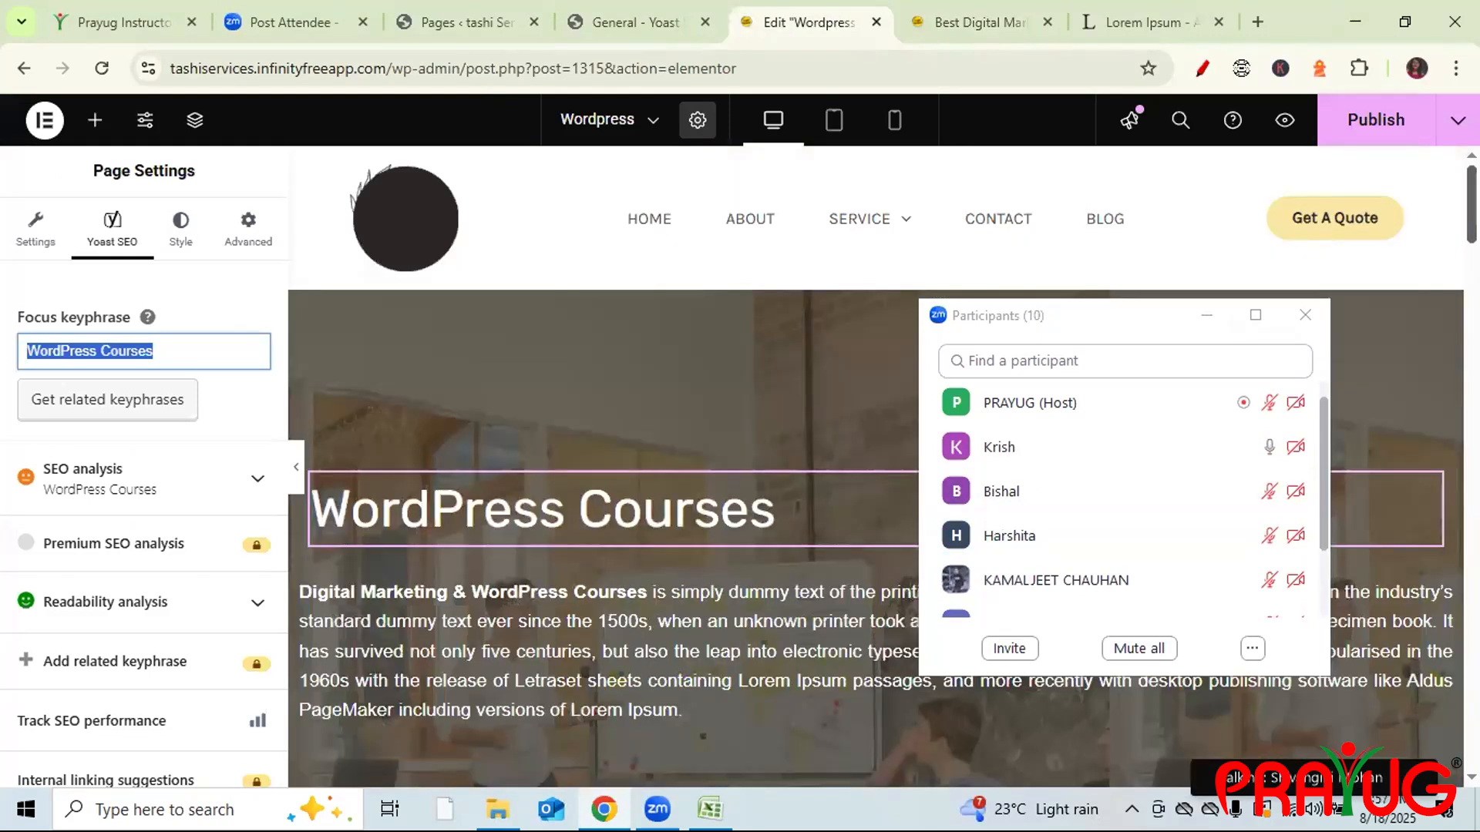
scroll(649, 591, down, 1)
click(748, 473)
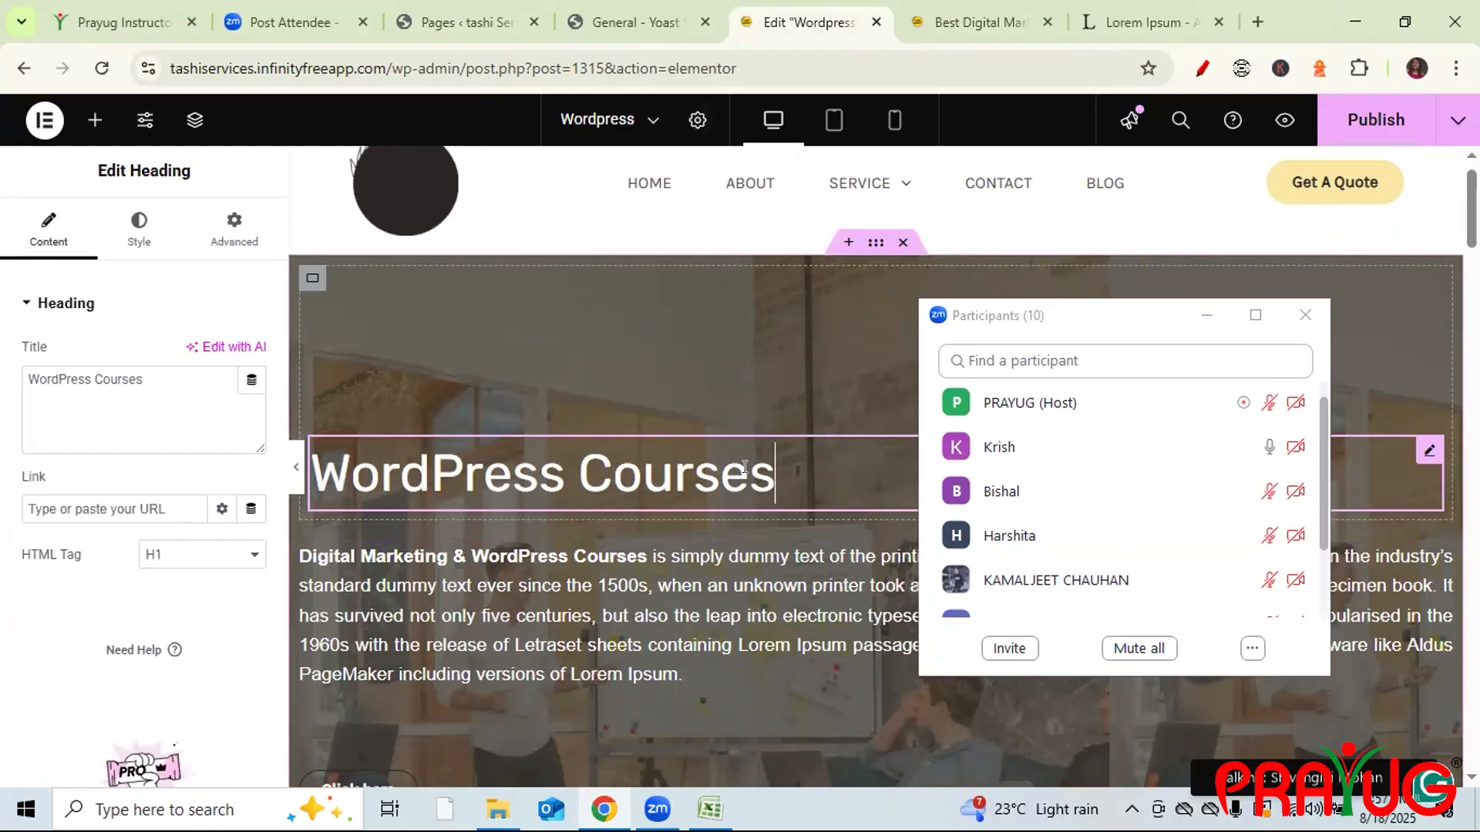
drag(90, 552, 17, 555)
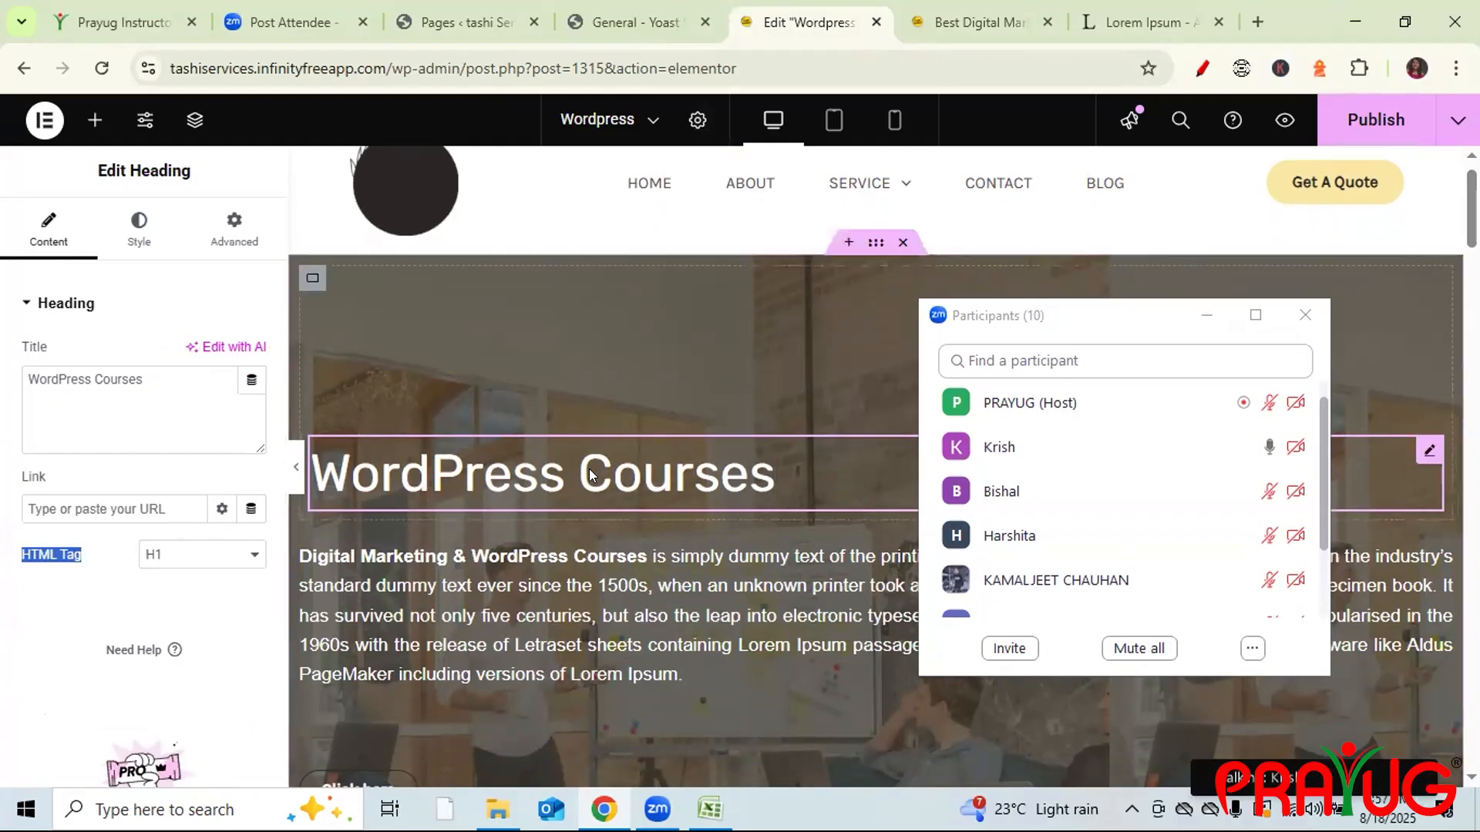
click(188, 642)
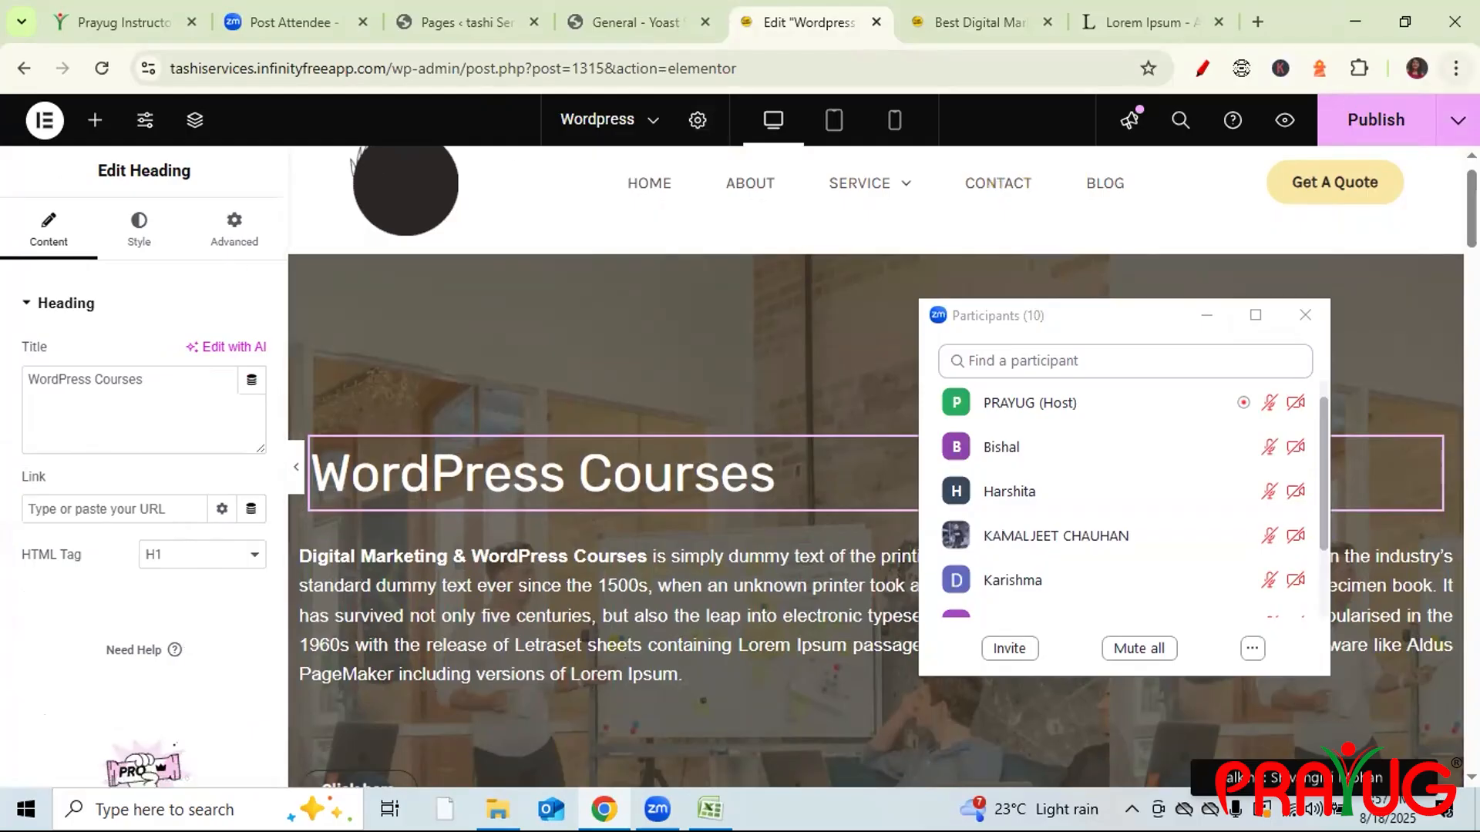
- Bring up the annotation tools over the page's navigation menu and close the Zoom participants list
scroll(612, 202, up, 1)
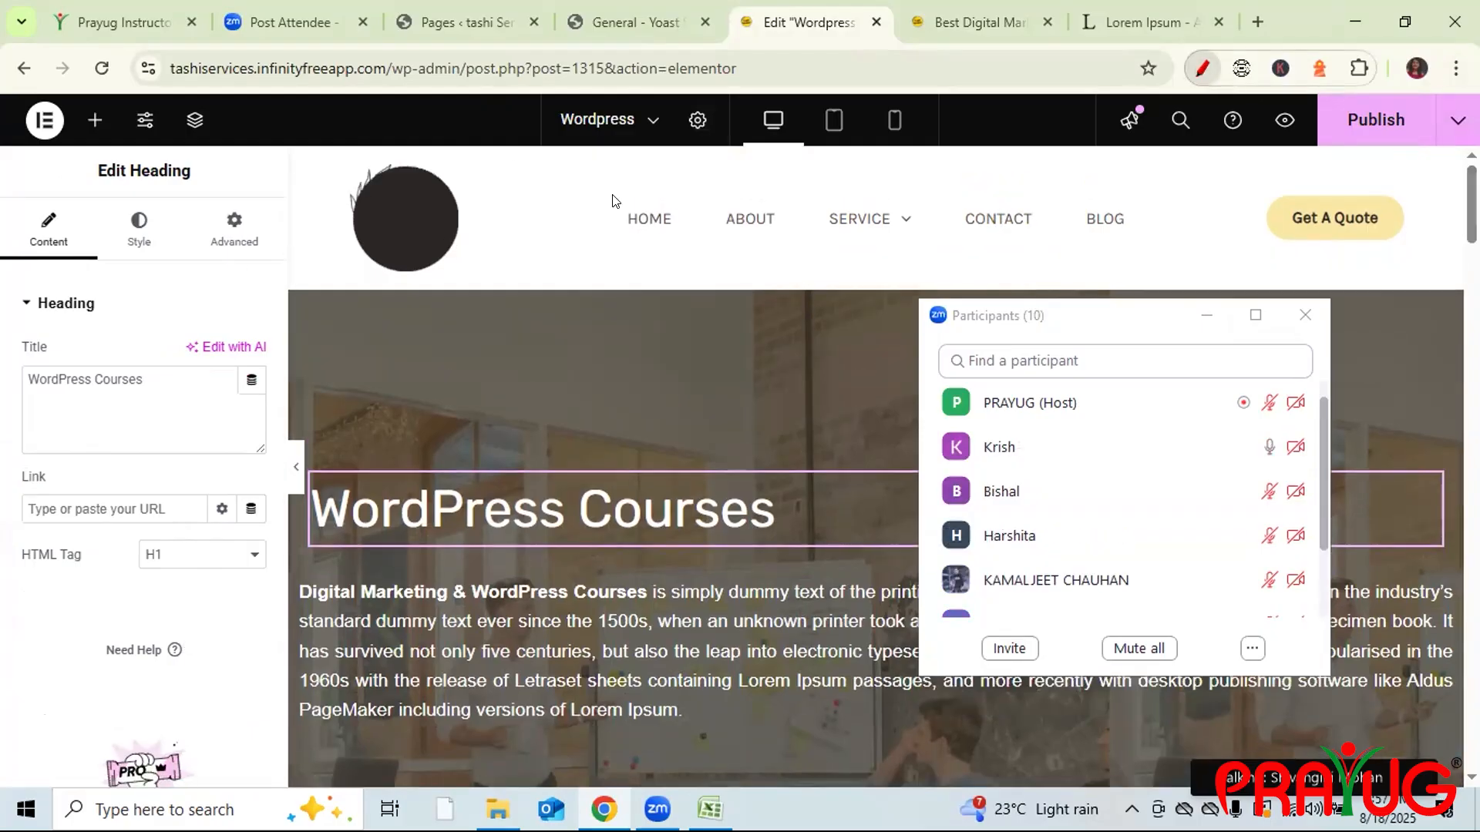
drag(581, 240, 1162, 242)
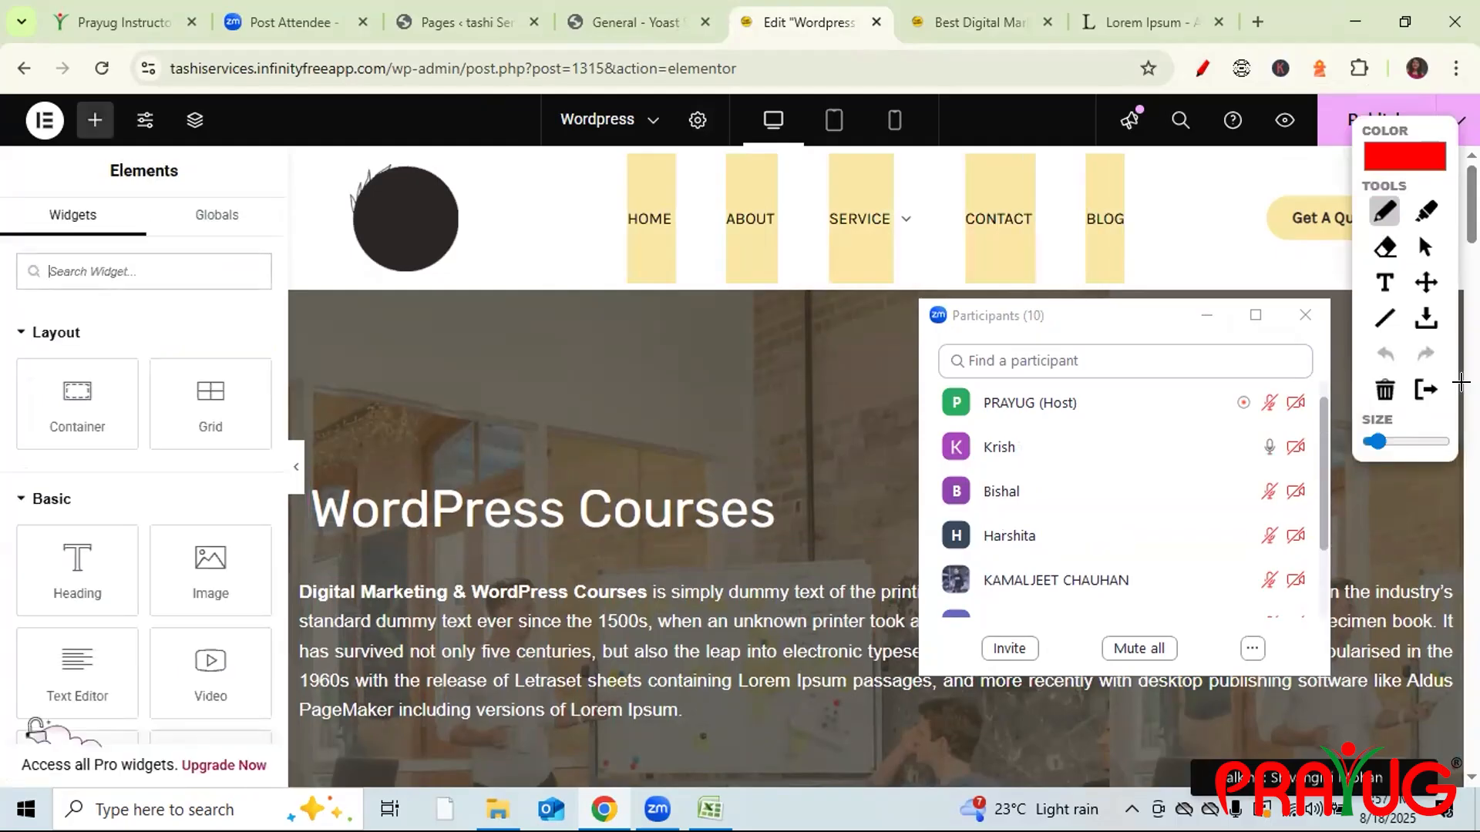
click(1380, 402)
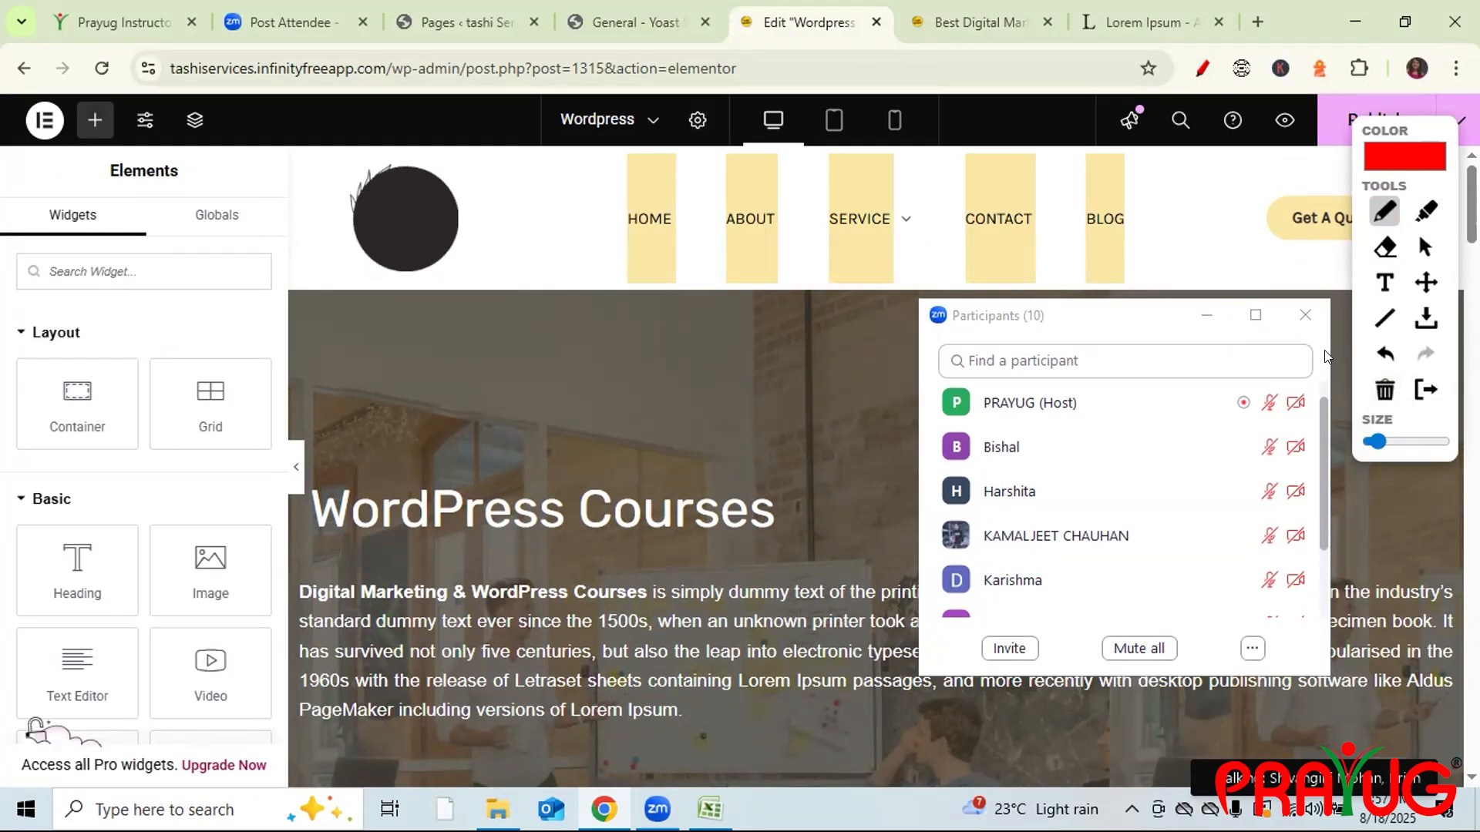
click(1306, 317)
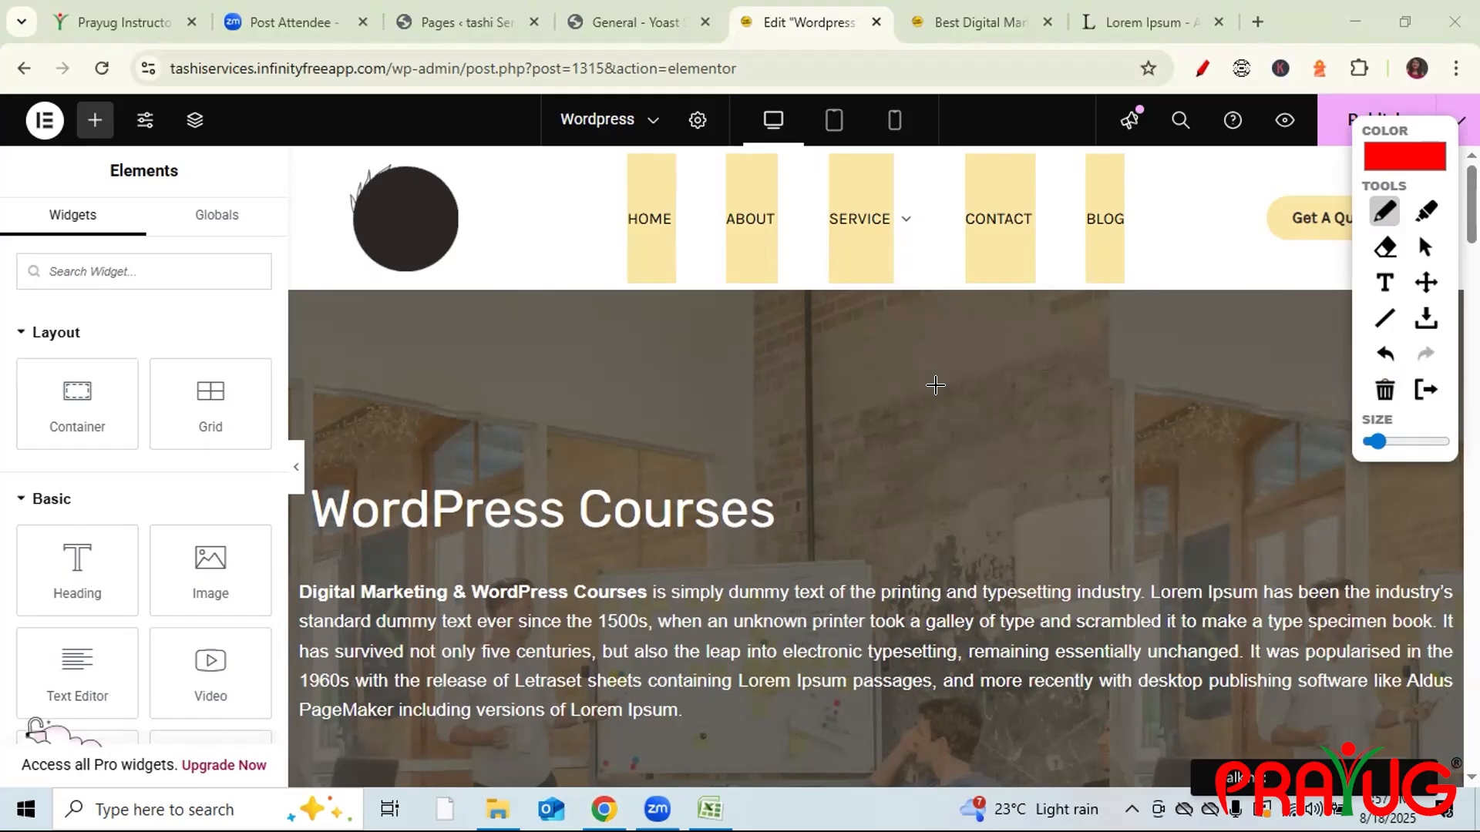
click(944, 392)
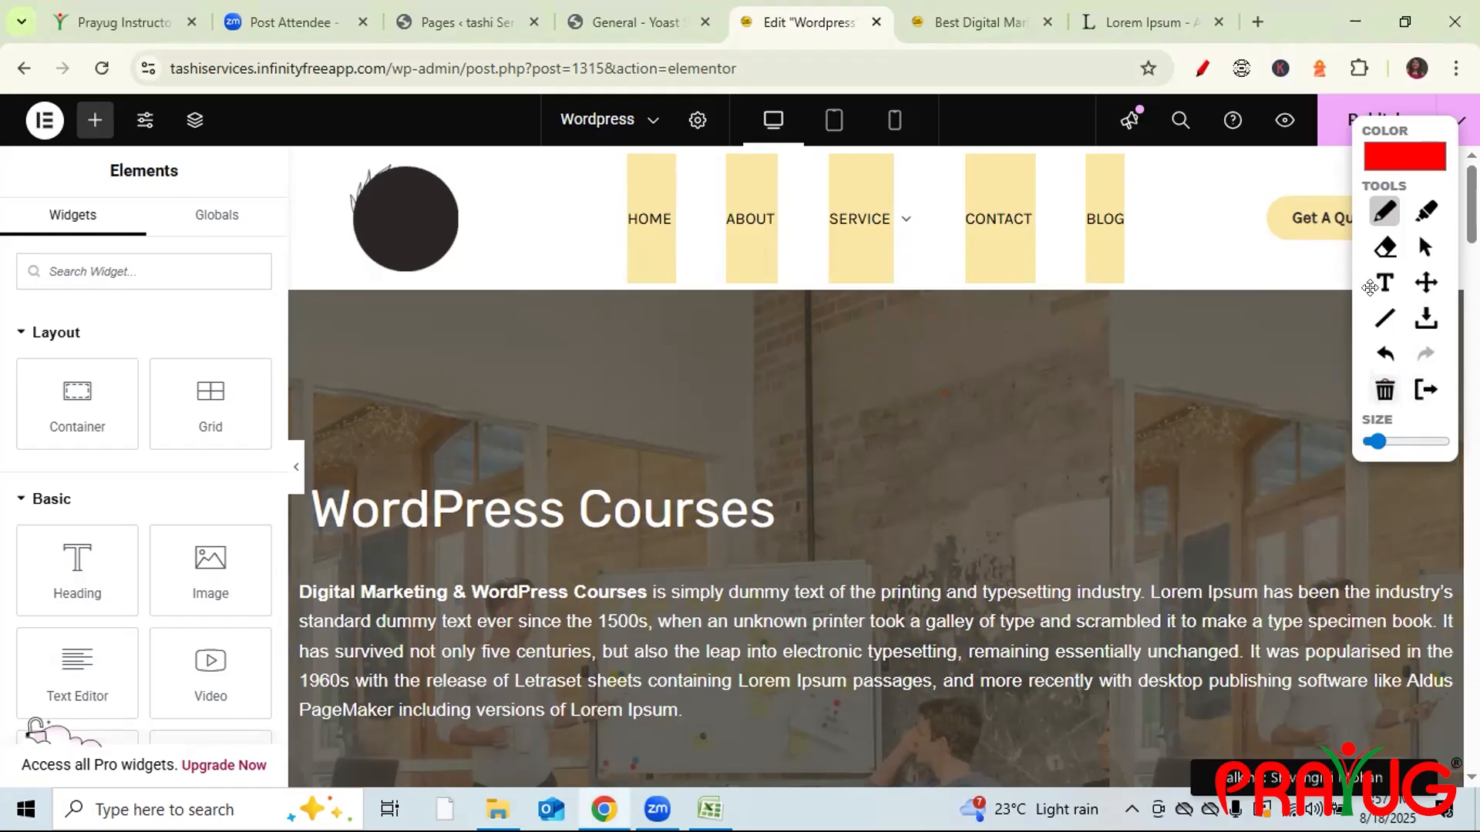
click(1425, 247)
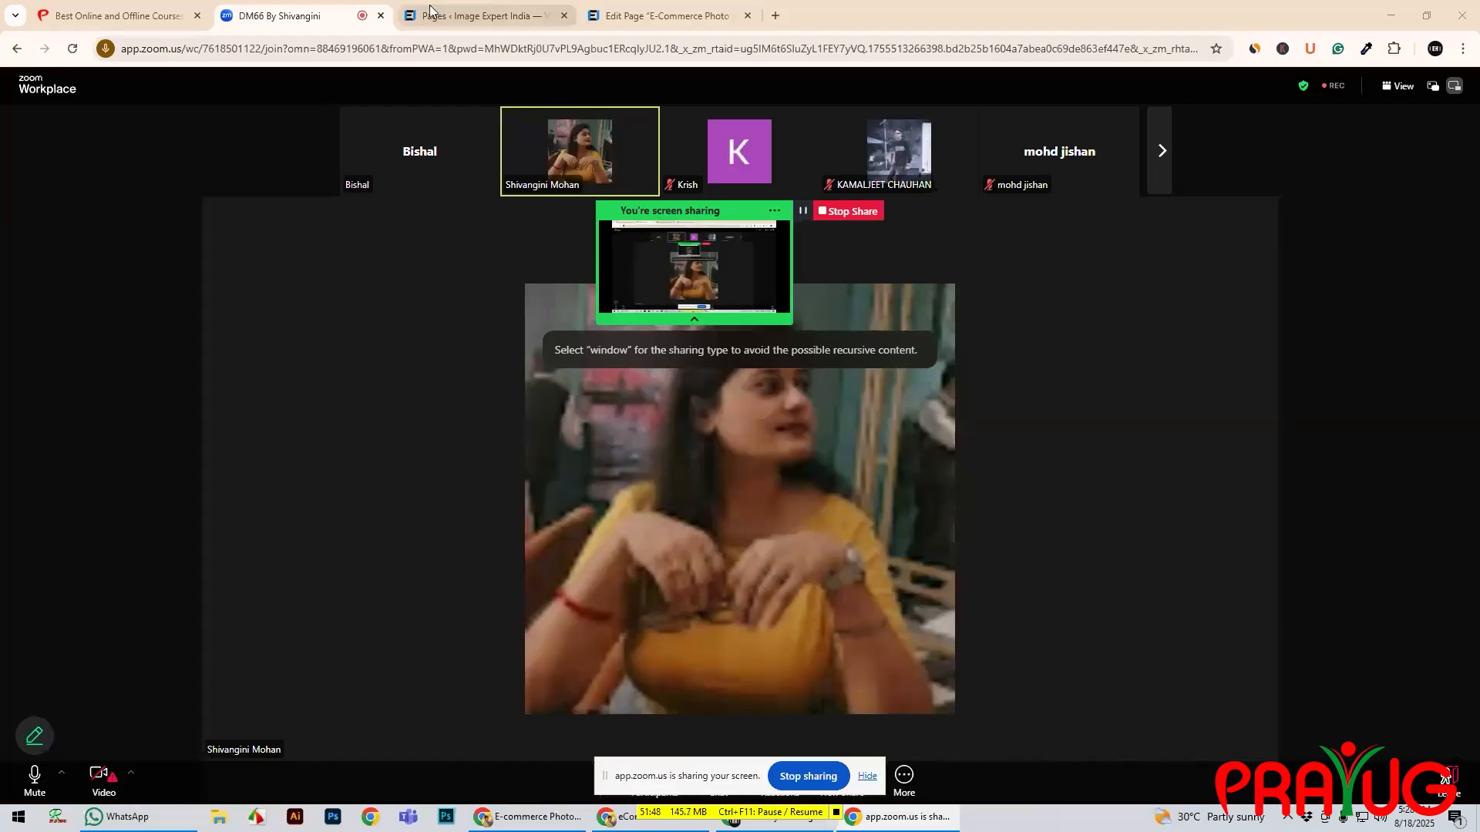
- Switch to the E-Commerce Photo Editing Service page's edit screen and review its Yoast readability analysis, focus keyphrase and search appearance
click(451, 17)
click(662, 16)
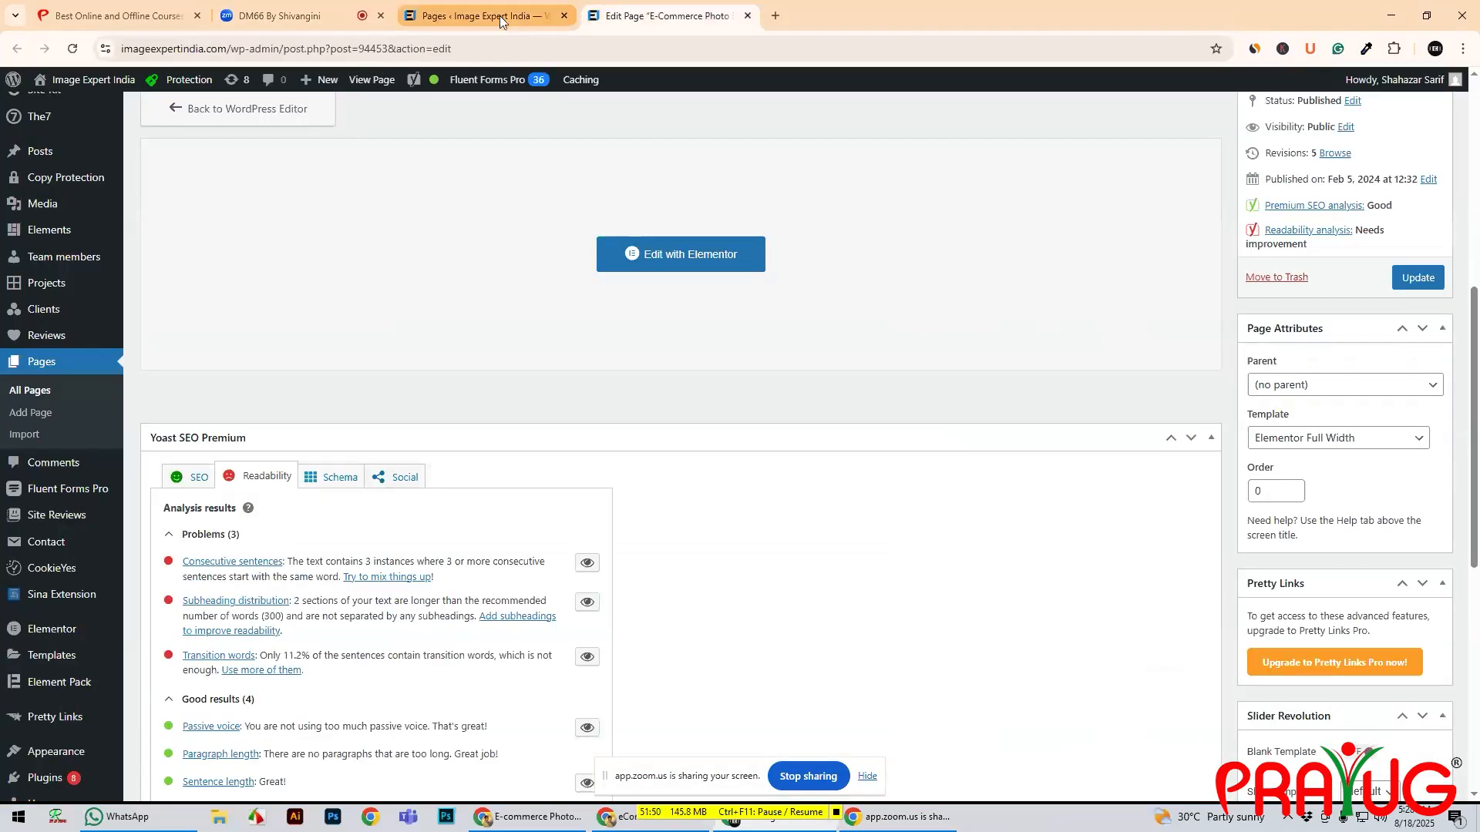
click(266, 17)
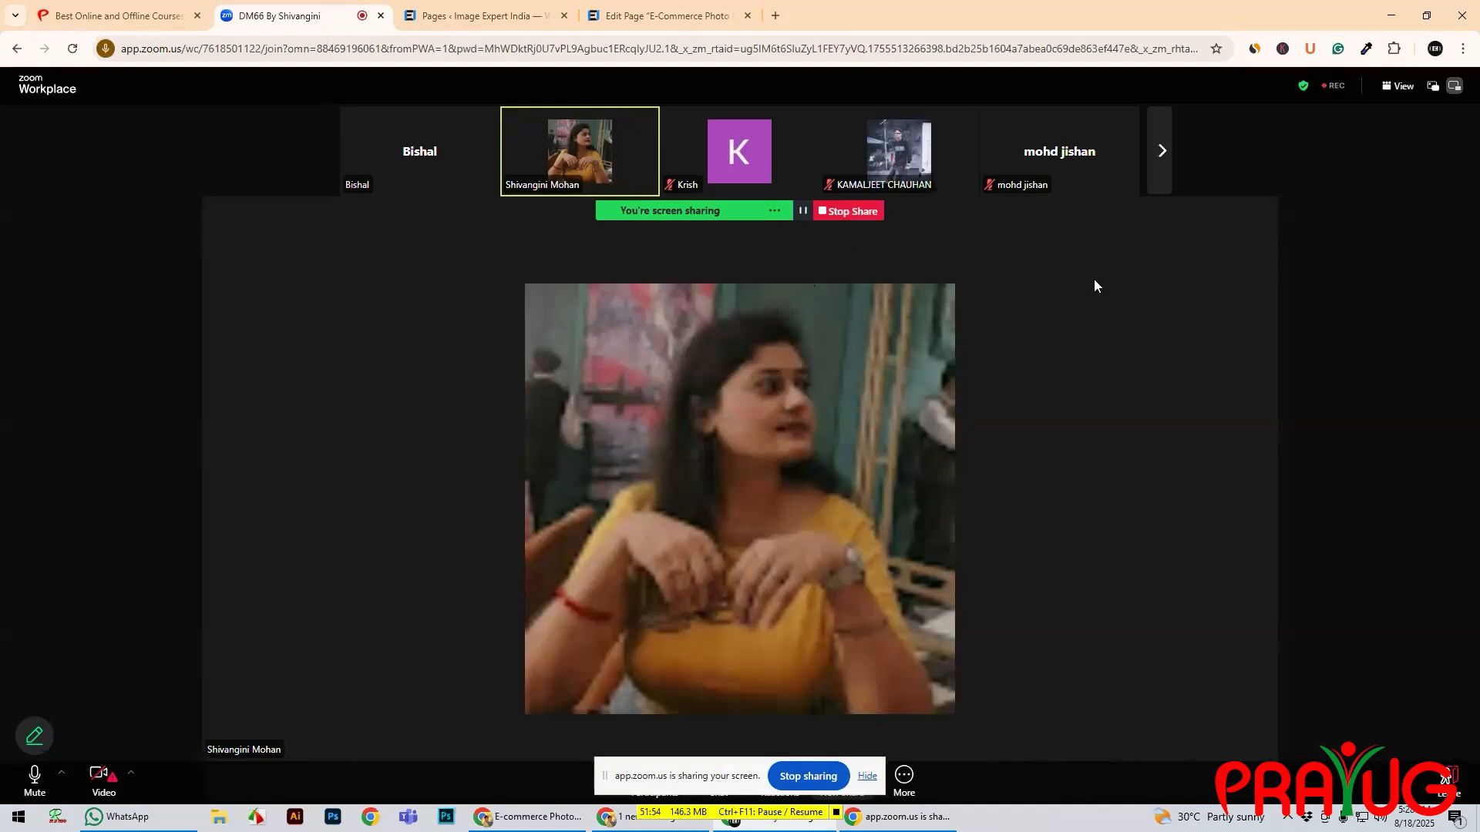
click(645, 12)
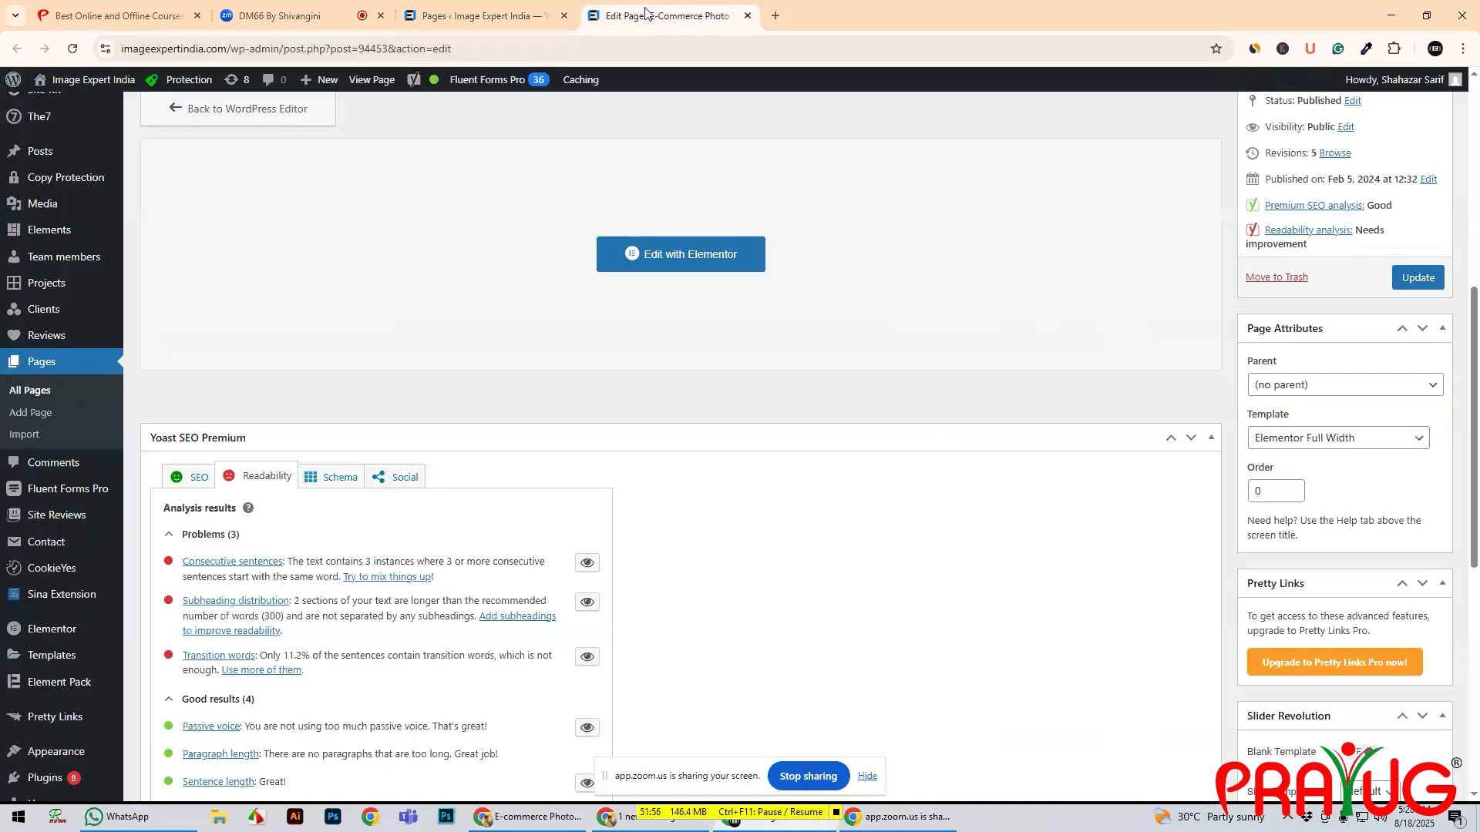
scroll(471, 424, down, 2)
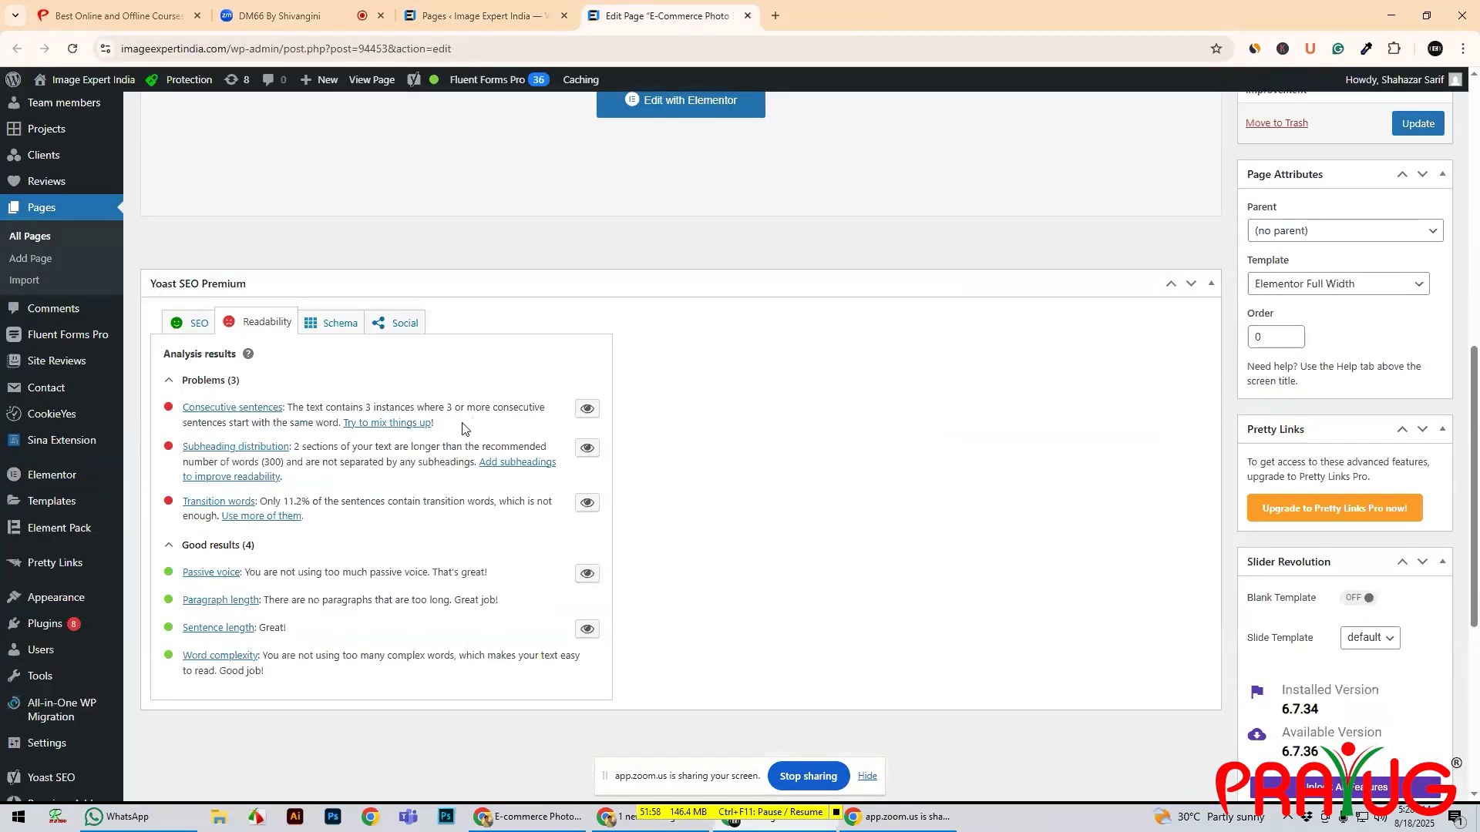
scroll(416, 424, up, 1)
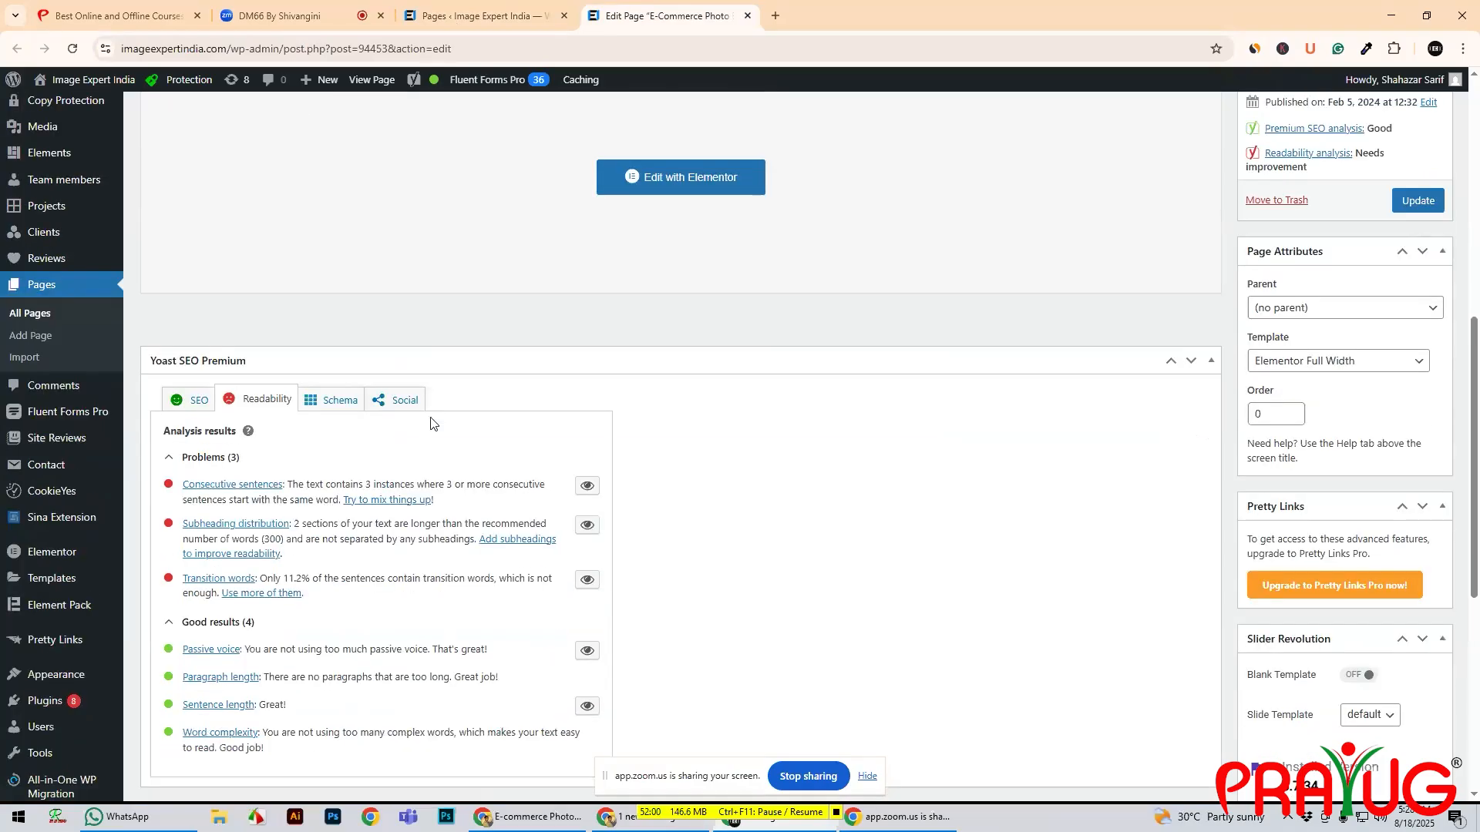
scroll(431, 423, down, 1)
click(185, 332)
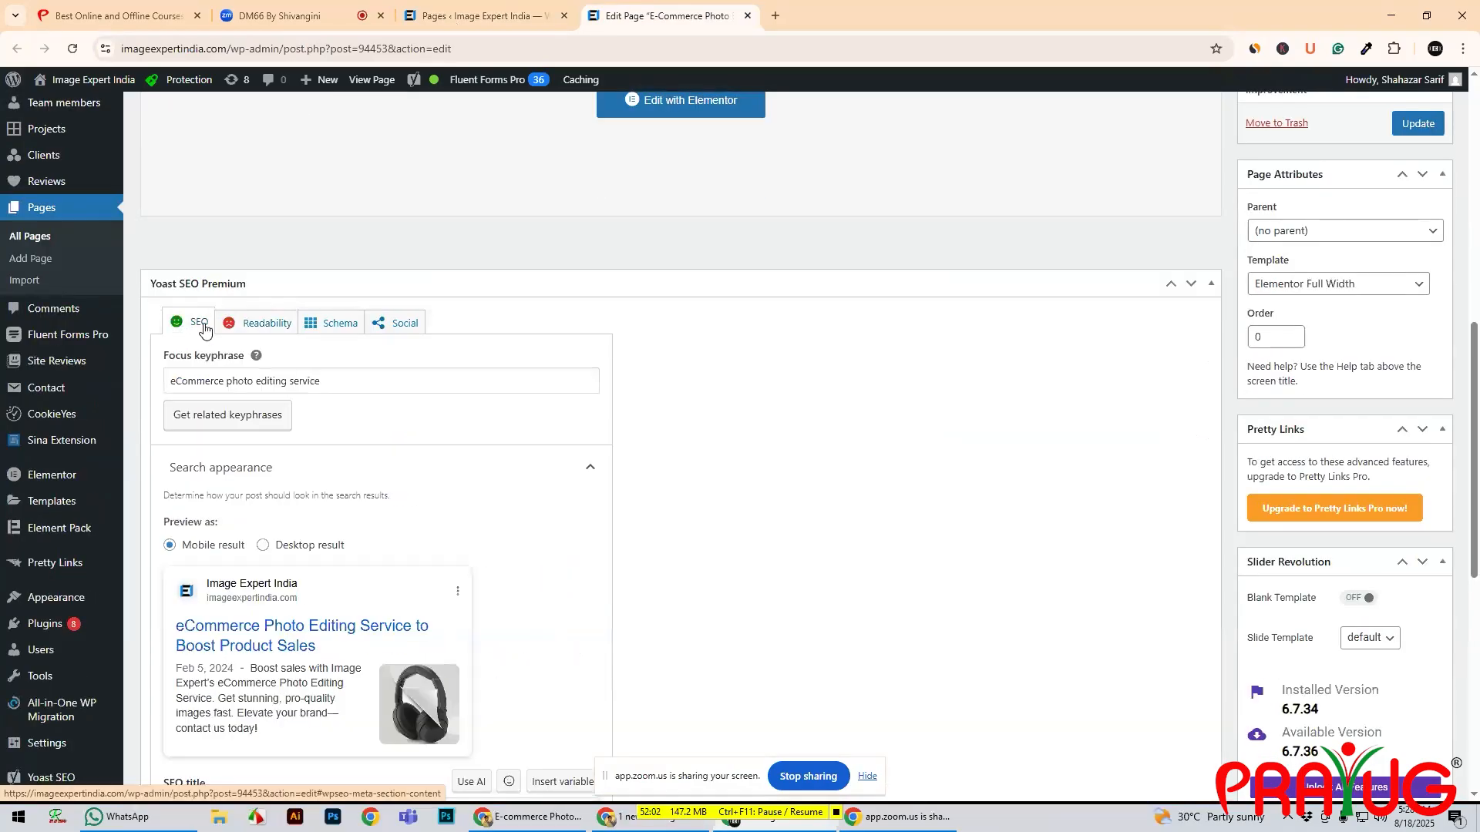
scroll(344, 522, down, 1)
scroll(383, 433, up, 2)
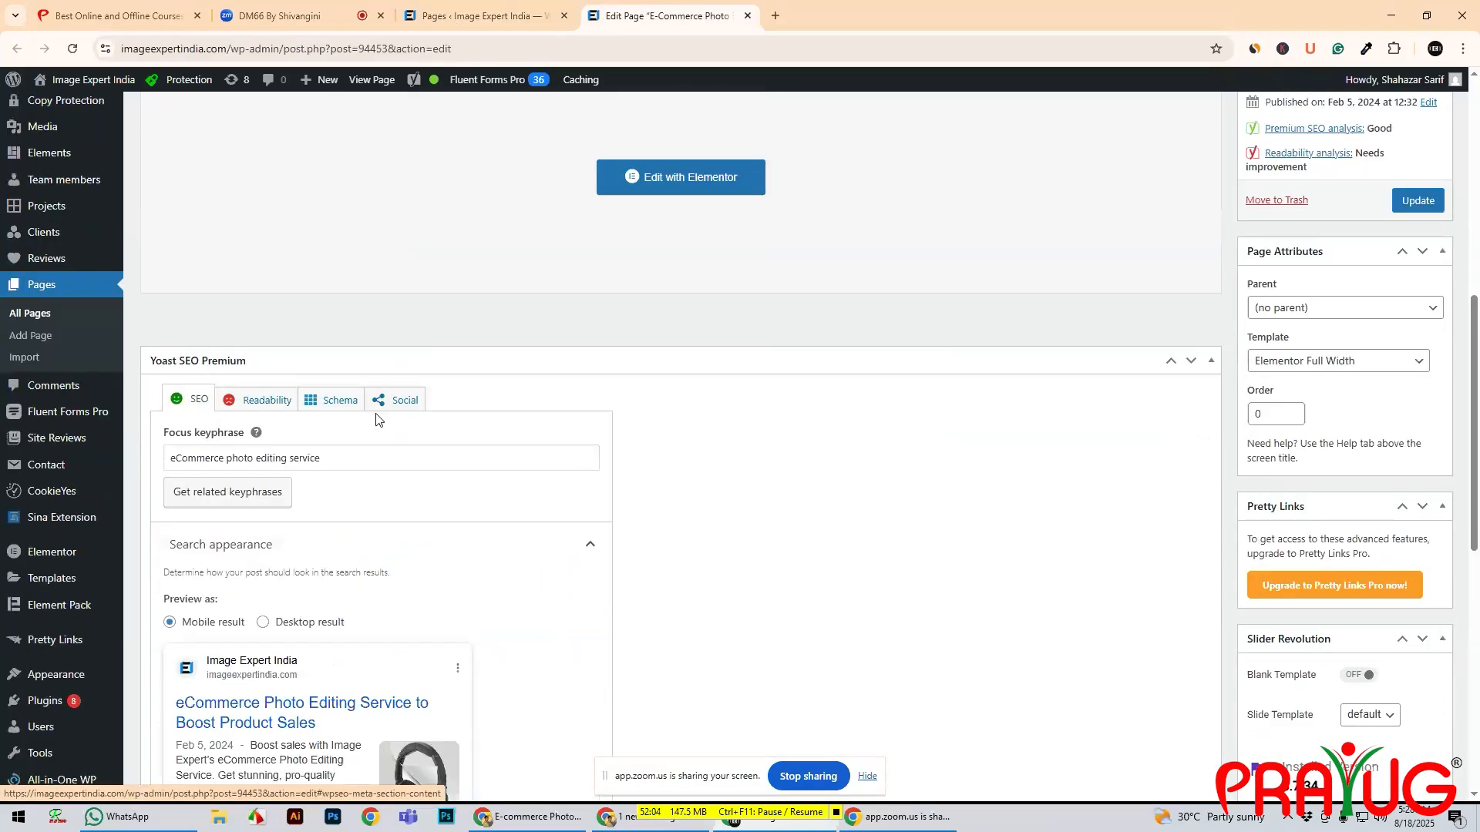
scroll(377, 416, up, 3)
- Open the E-Commerce Photo Editing Service page from the Image Expert India pages list for editing with Elementor
click(485, 16)
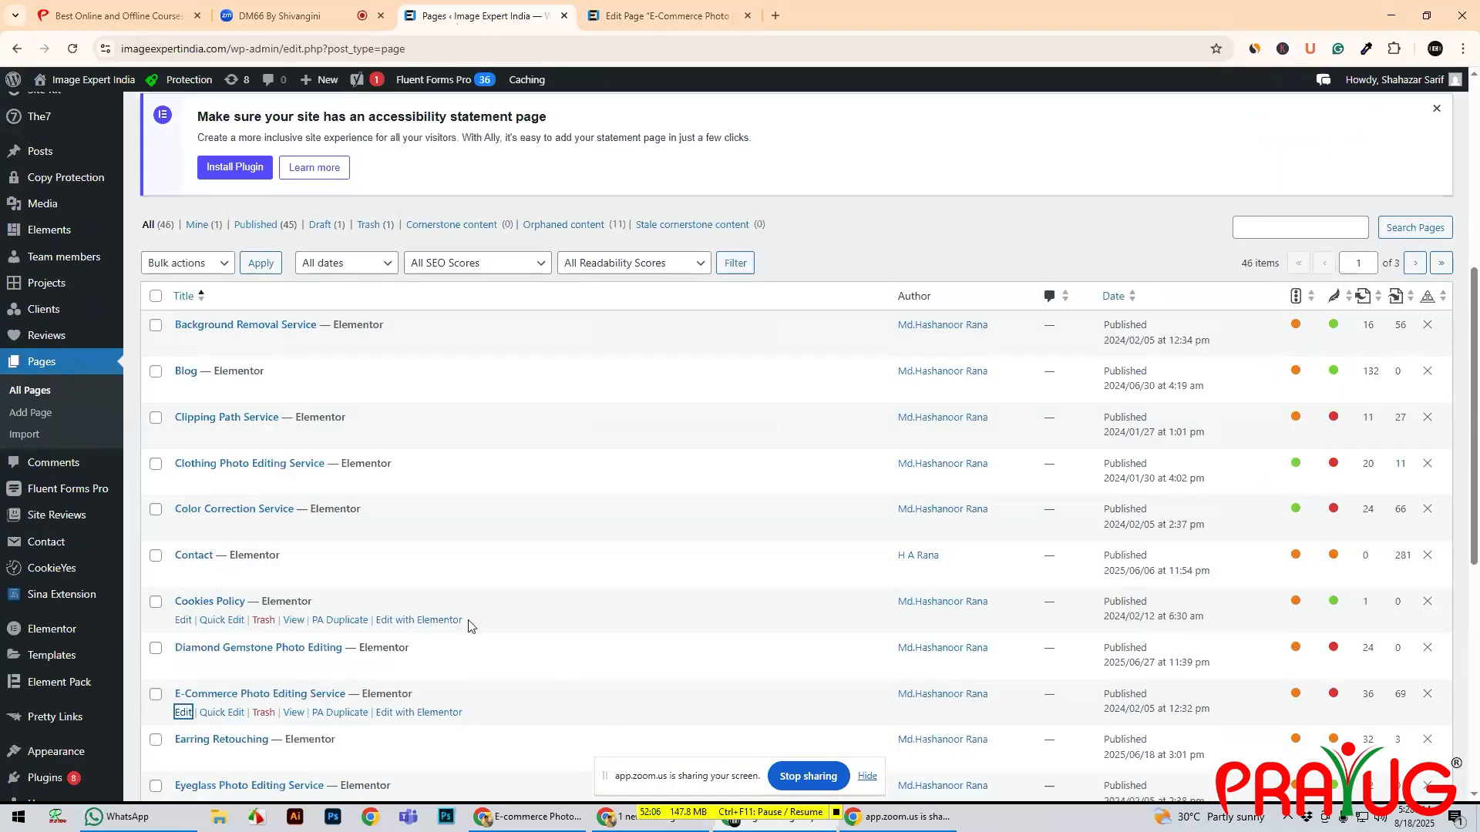
scroll(462, 616, down, 1)
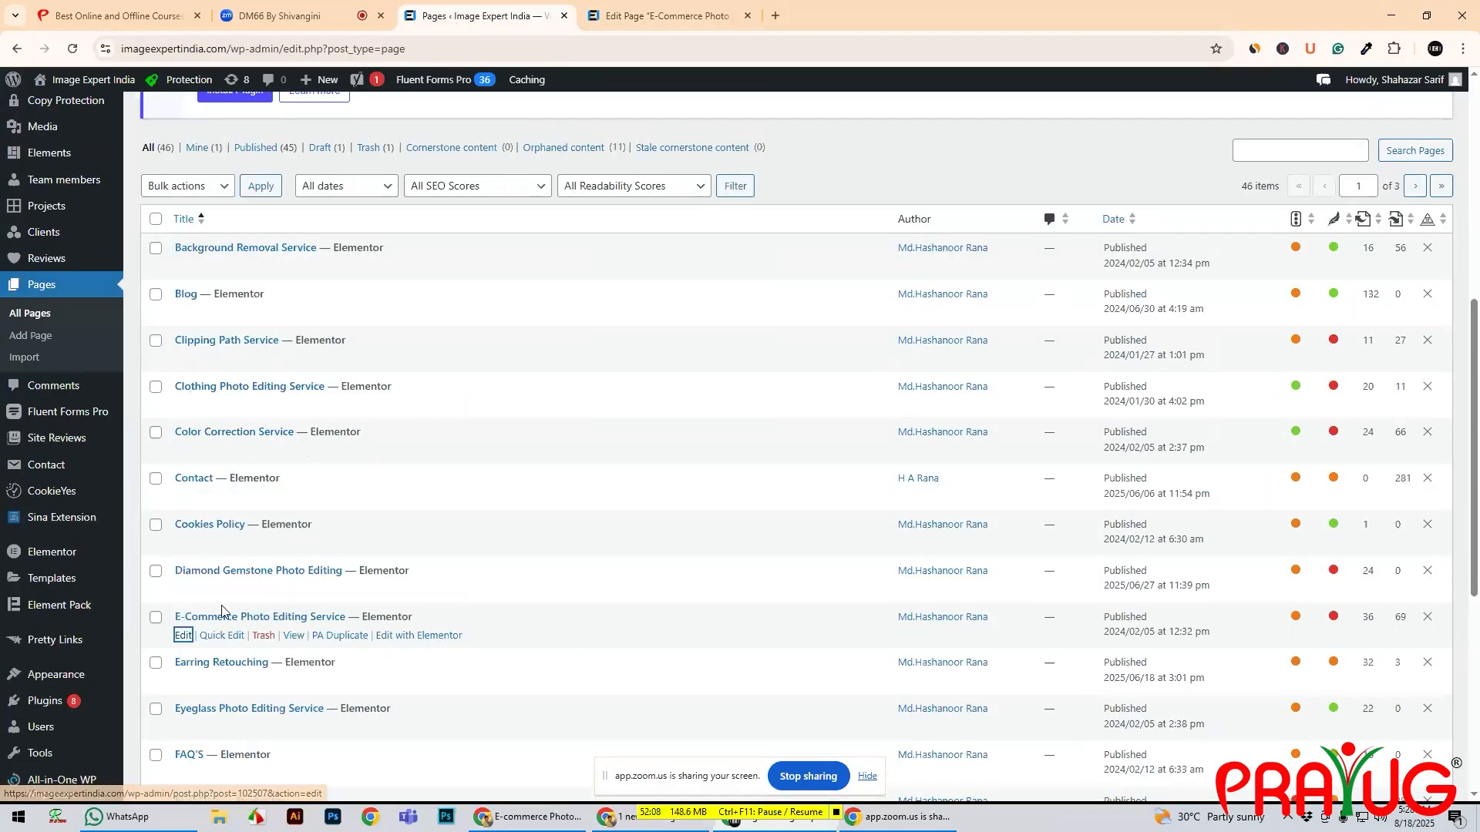
scroll(221, 611, down, 1)
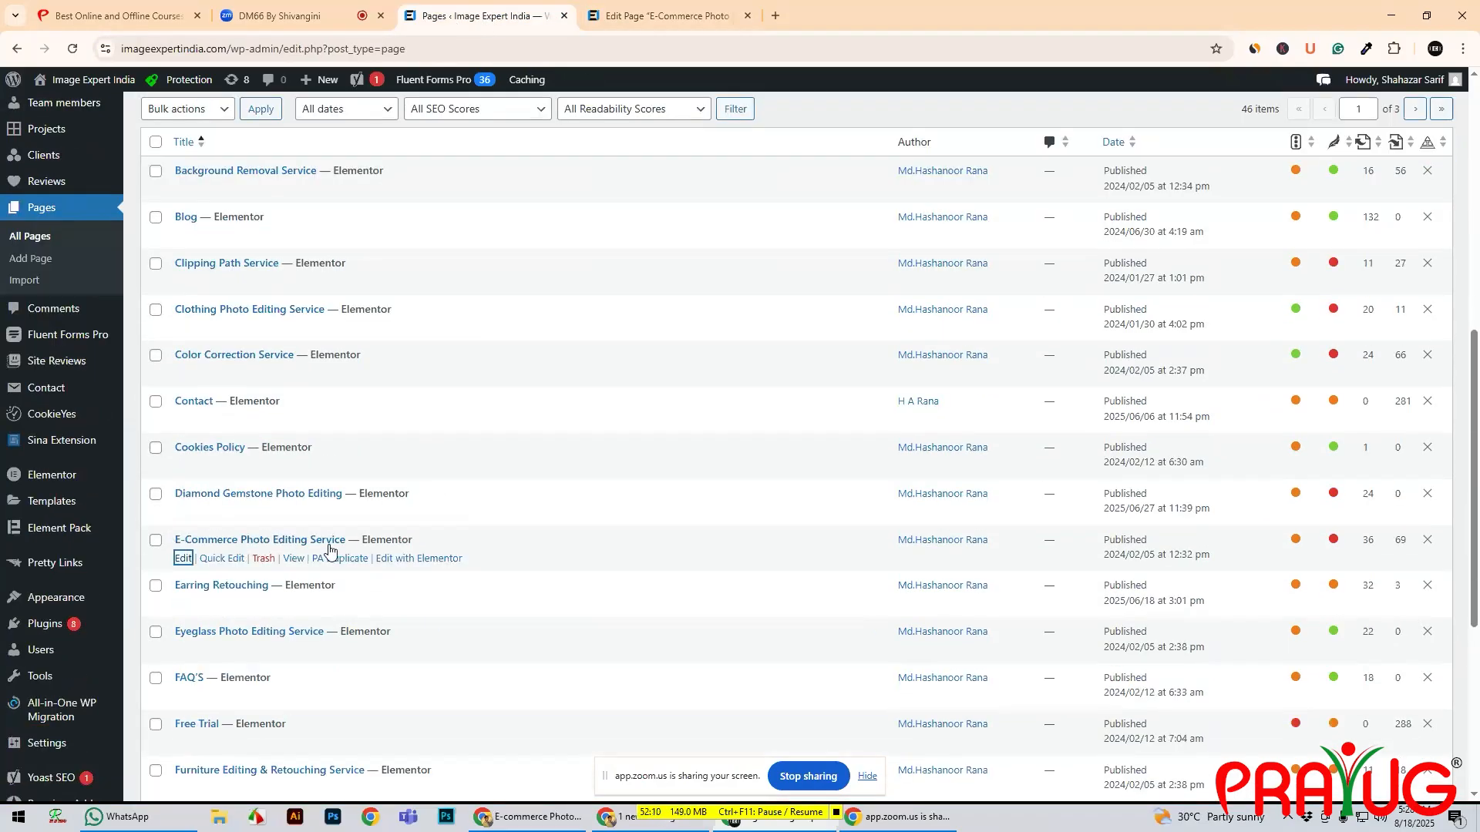
click(399, 563)
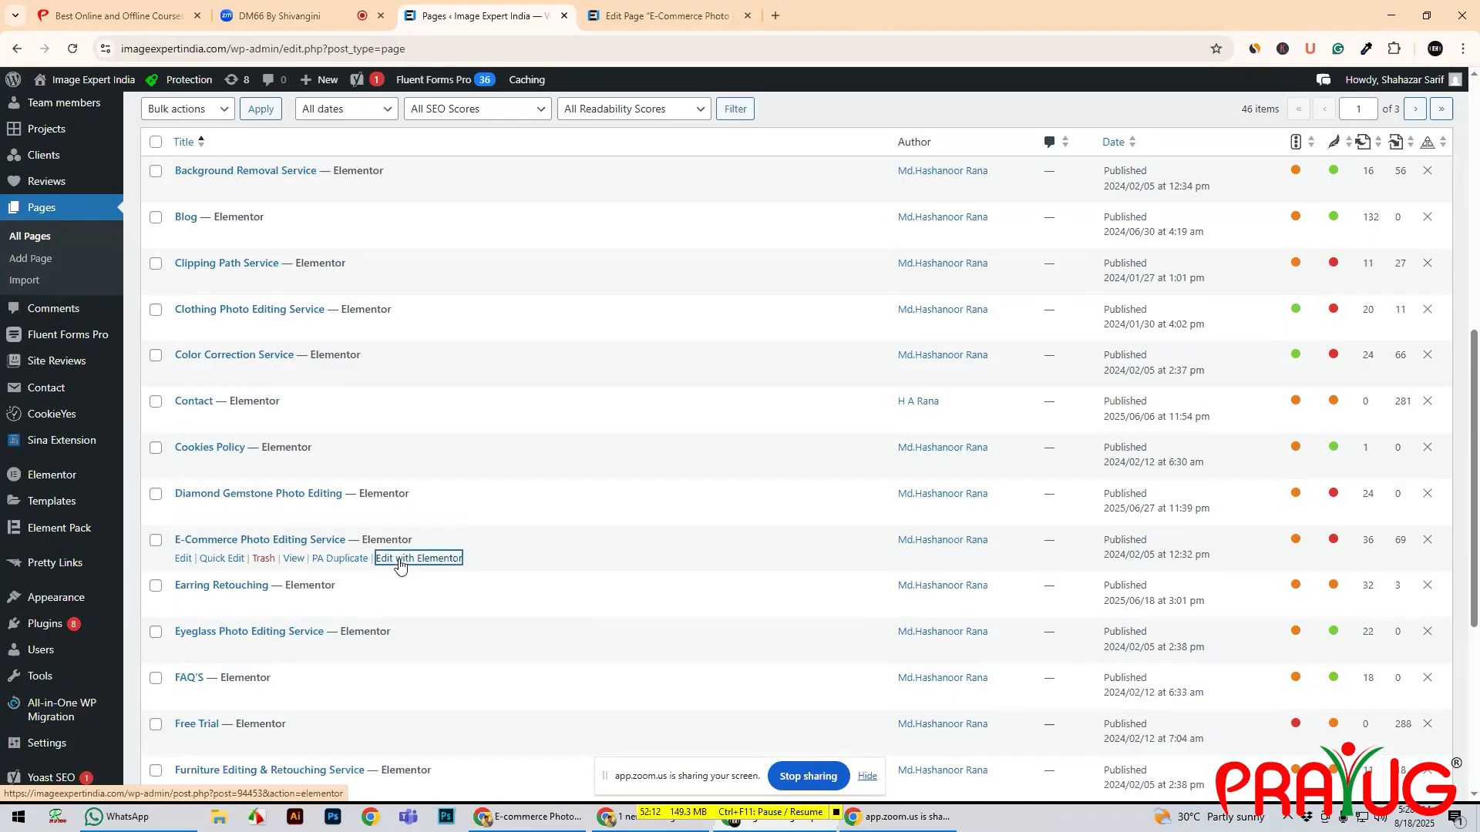
click(639, 15)
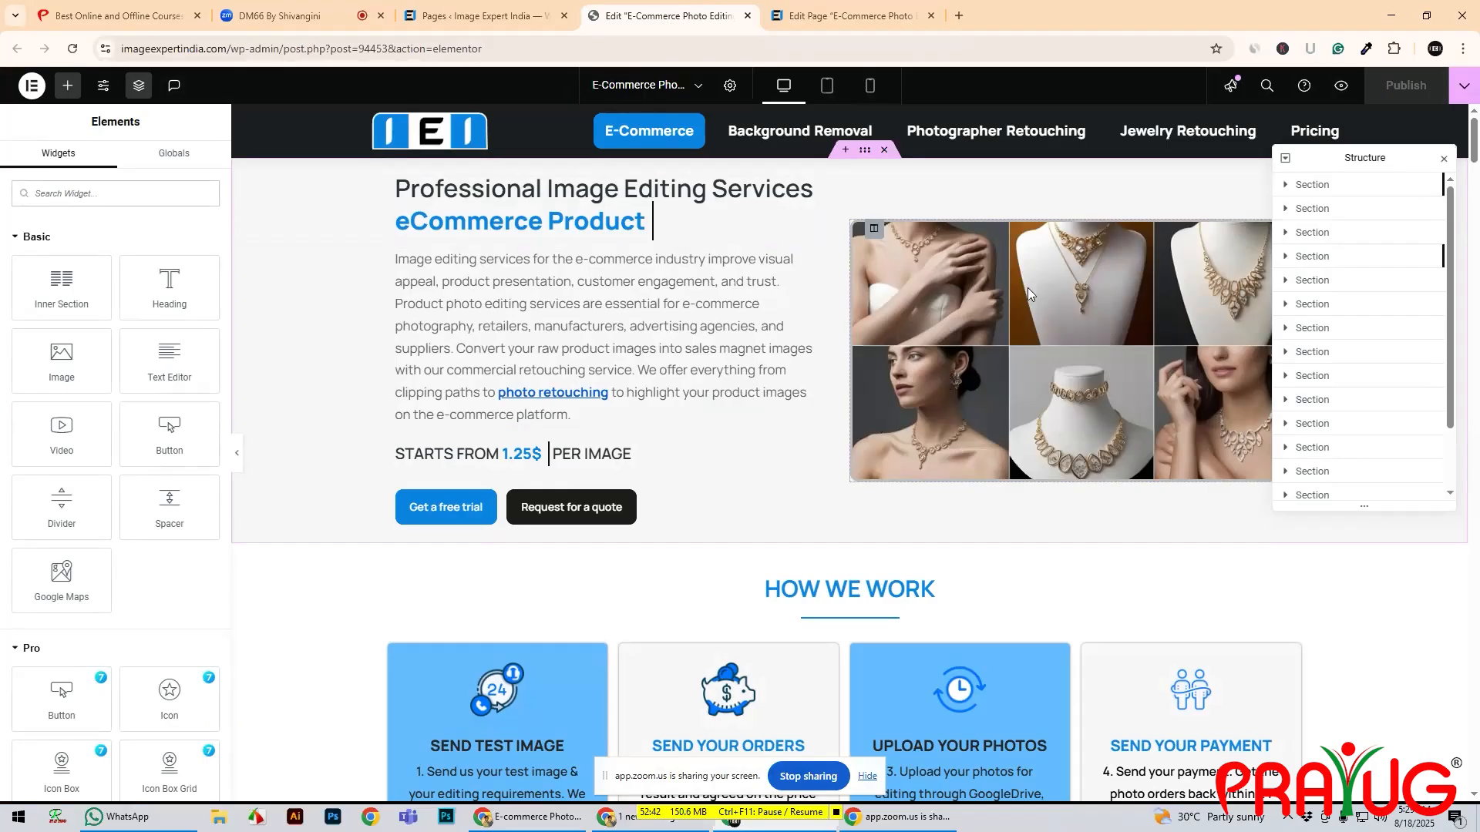
- Examine the headings, text and images of the E-Commerce page from its hero section to the fashion product photo editing section
scroll(1006, 543, down, 3)
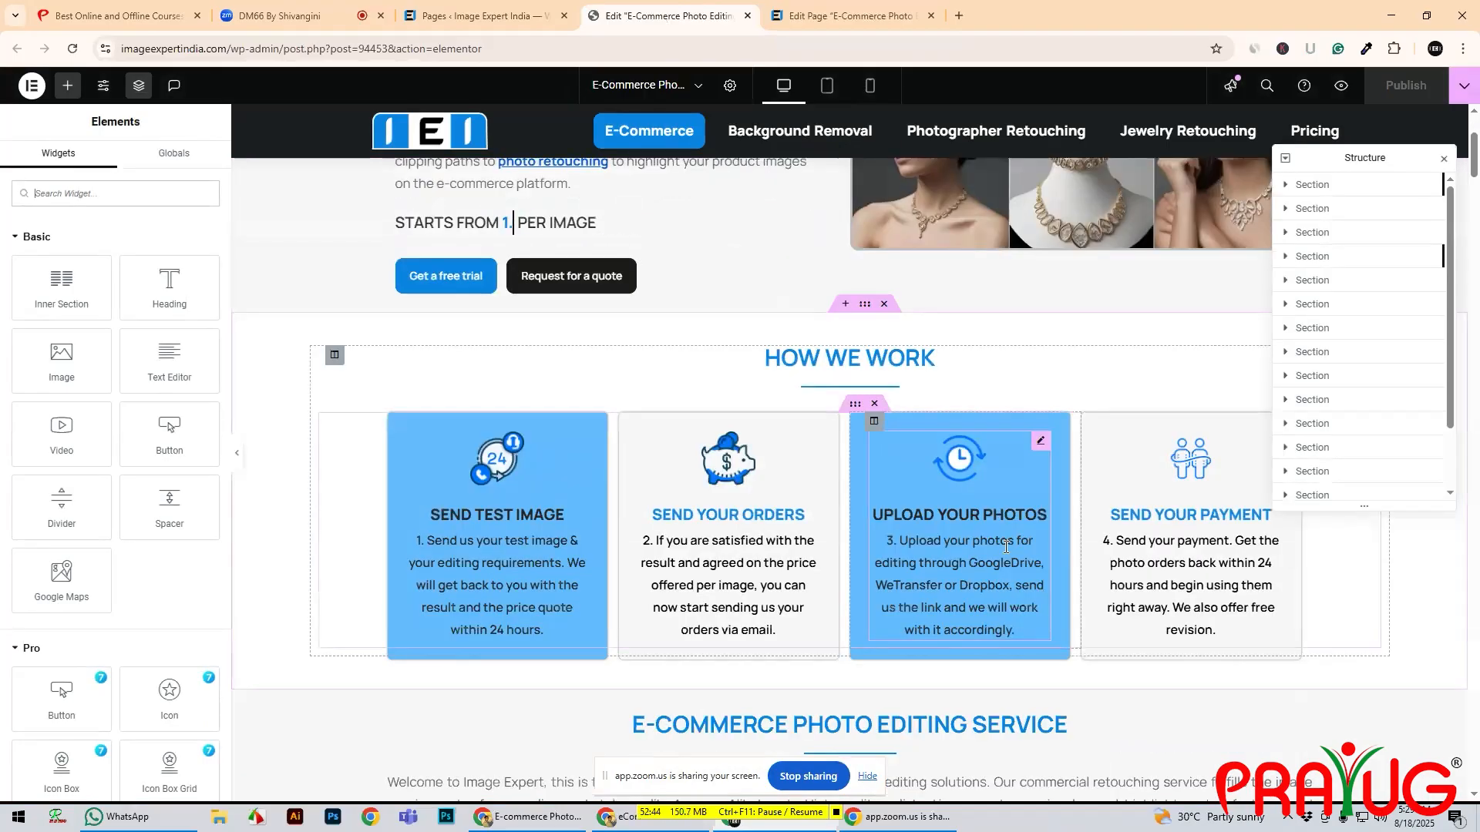
scroll(1005, 545, down, 6)
scroll(1003, 549, up, 9)
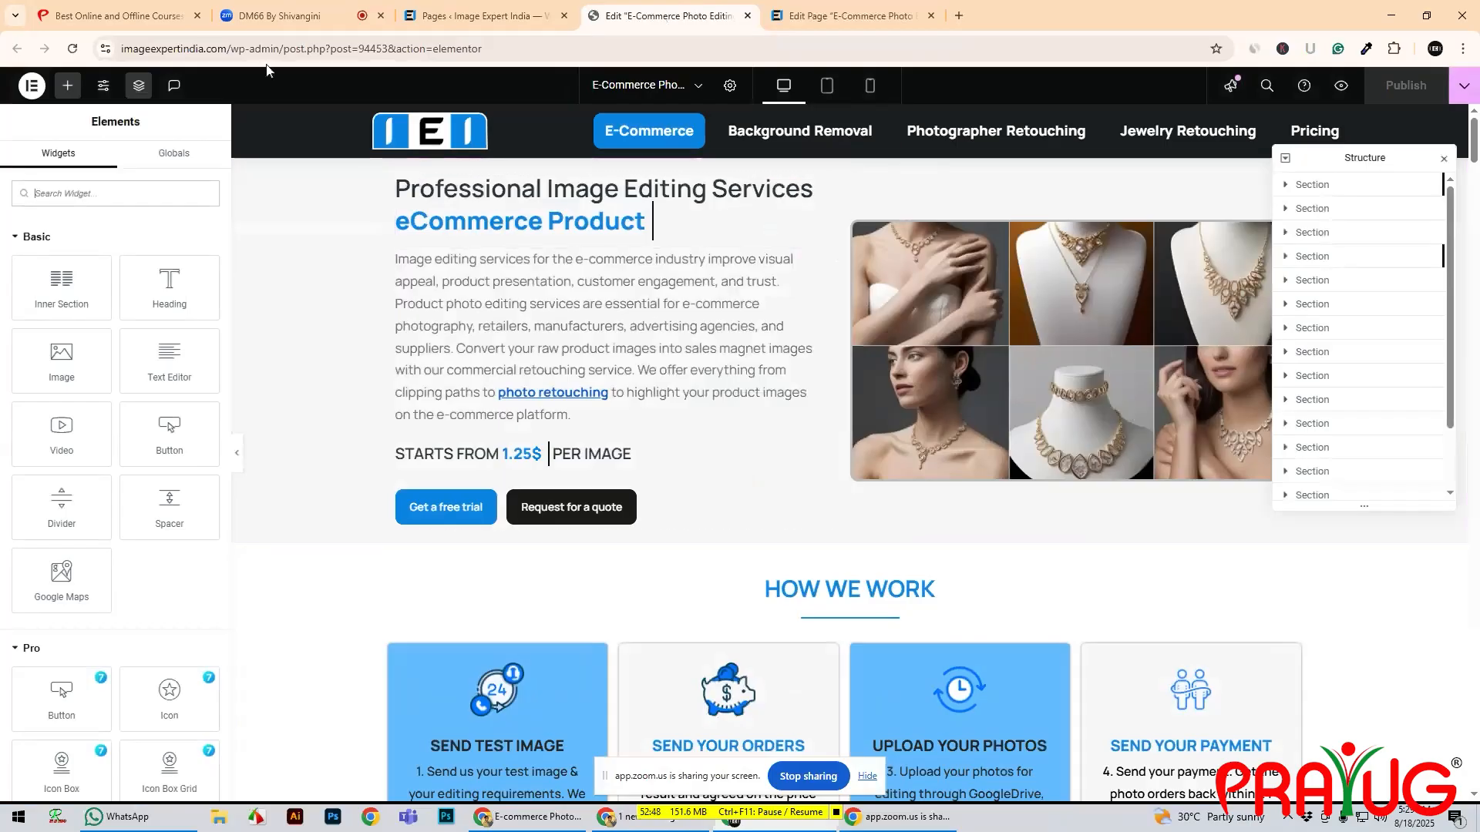
scroll(578, 210, down, 2)
scroll(655, 309, up, 2)
scroll(693, 370, down, 1)
scroll(694, 370, down, 2)
scroll(693, 368, up, 3)
scroll(782, 455, down, 3)
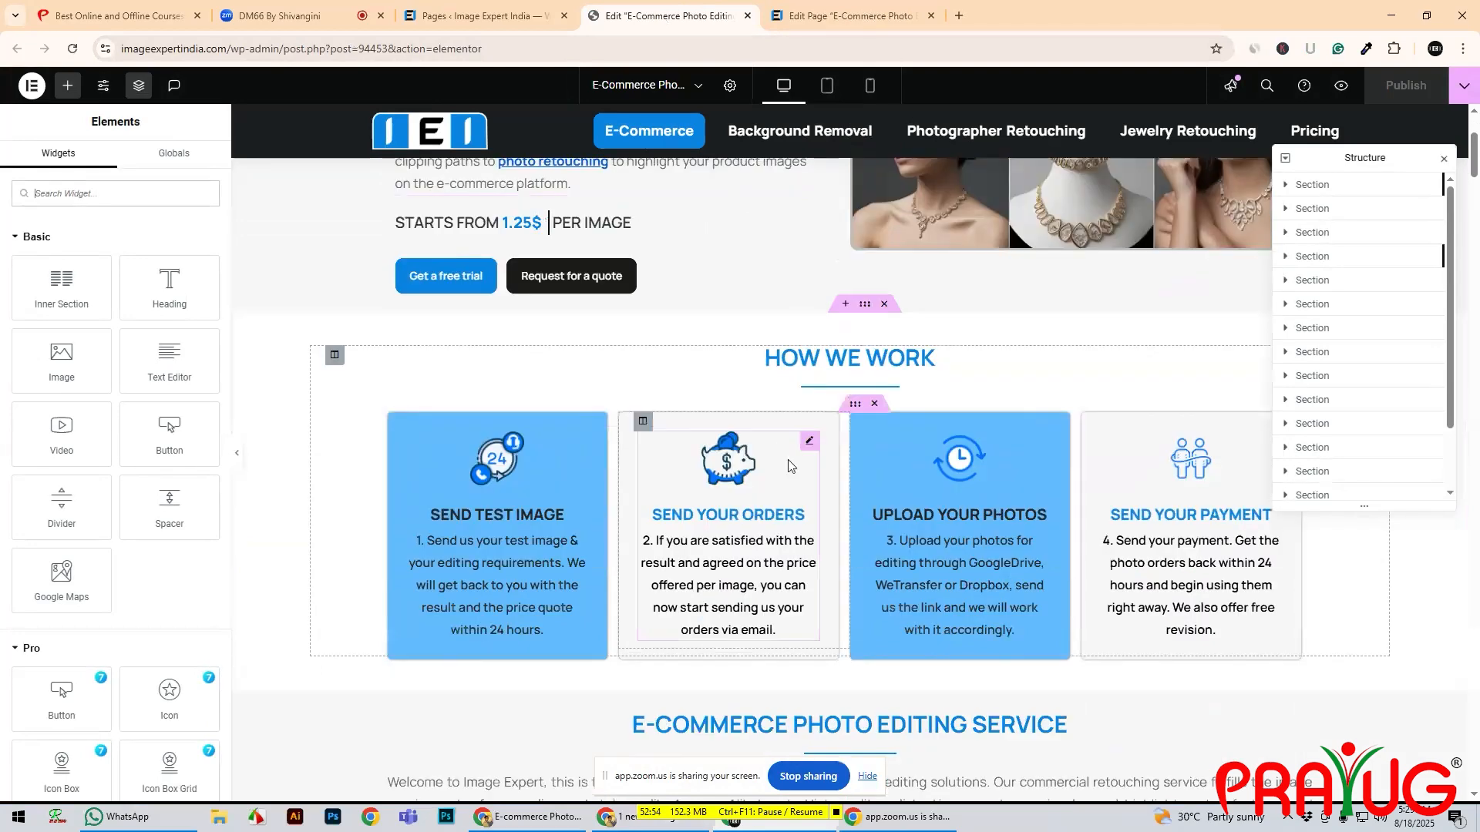
scroll(788, 463, down, 4)
scroll(916, 505, down, 2)
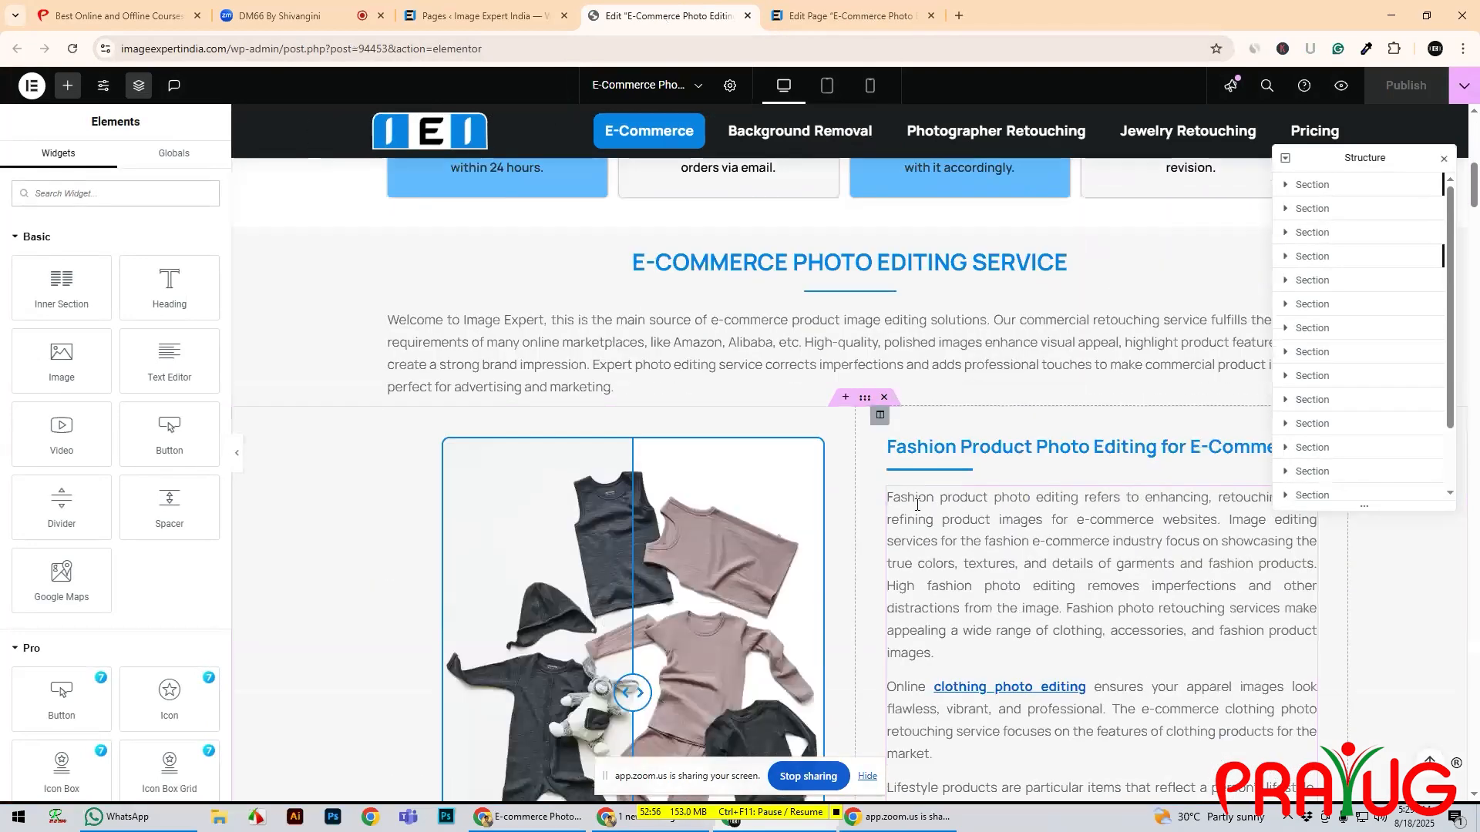
- Examine the remaining E-Commerce page sections in Elementor, from beauty care and electronics to food and beverage photo editing
scroll(916, 505, down, 9)
scroll(962, 507, down, 17)
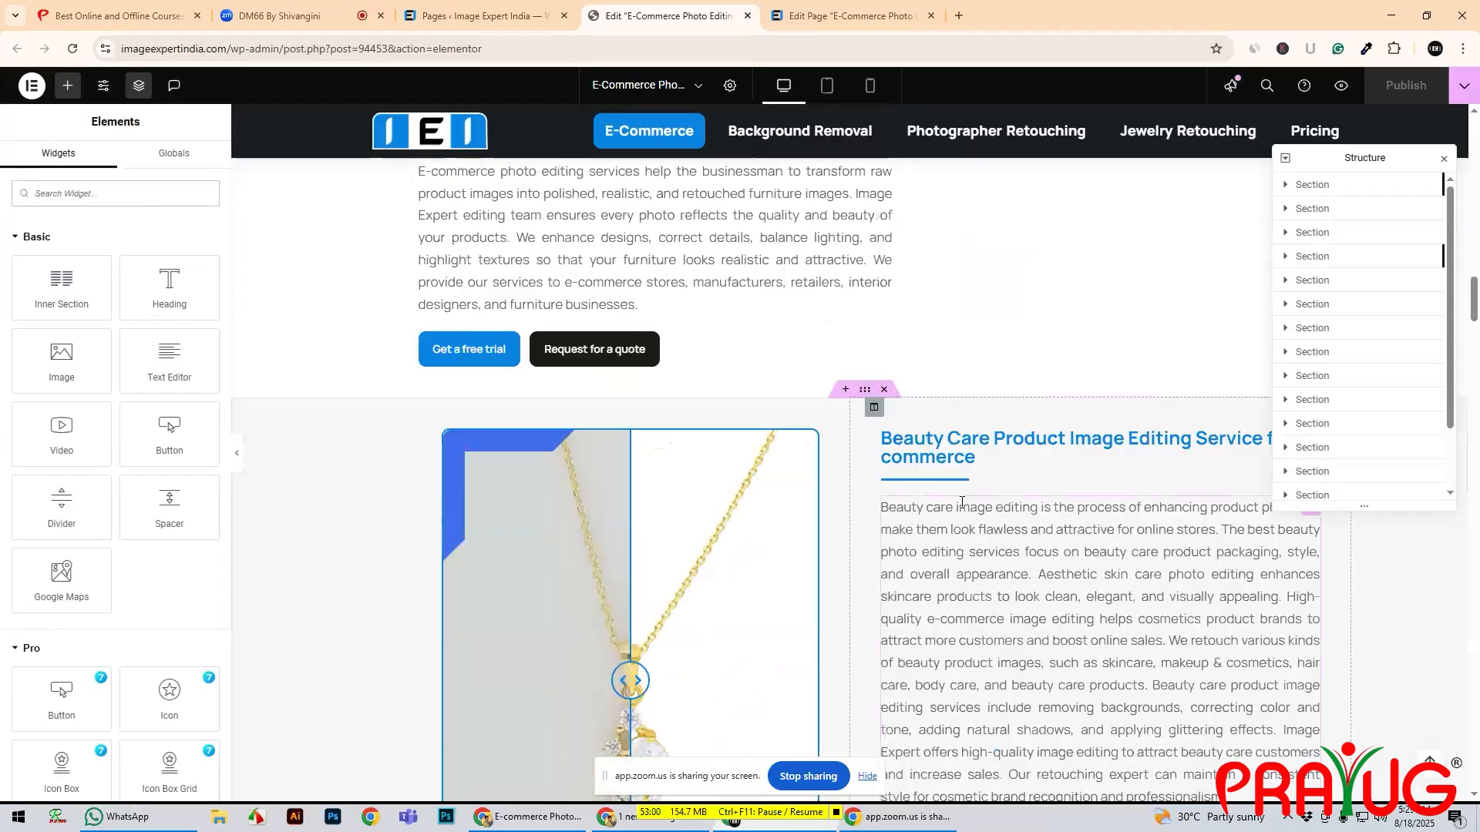
scroll(962, 503, down, 11)
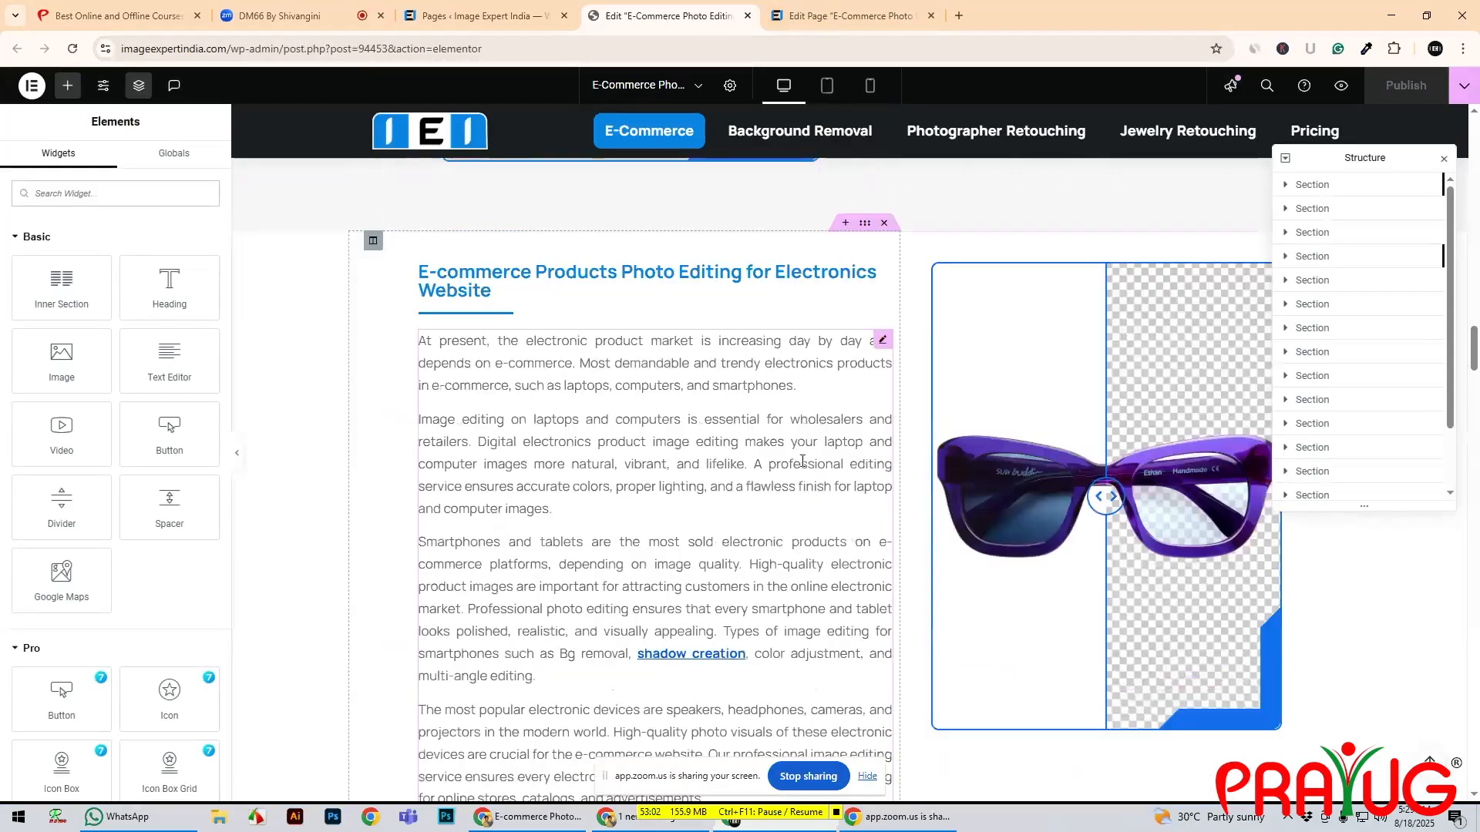
scroll(802, 463, down, 15)
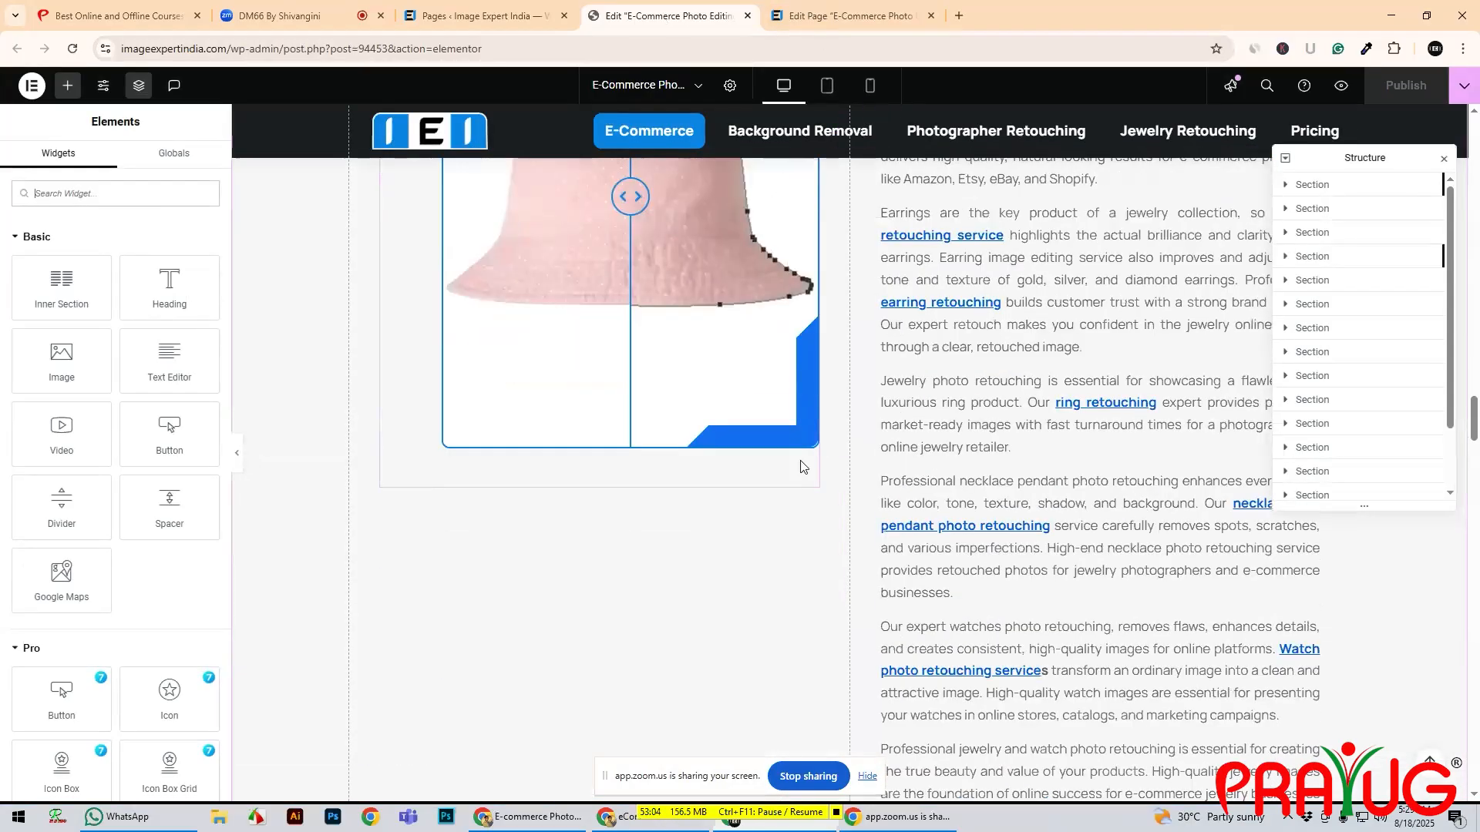
scroll(800, 466, down, 15)
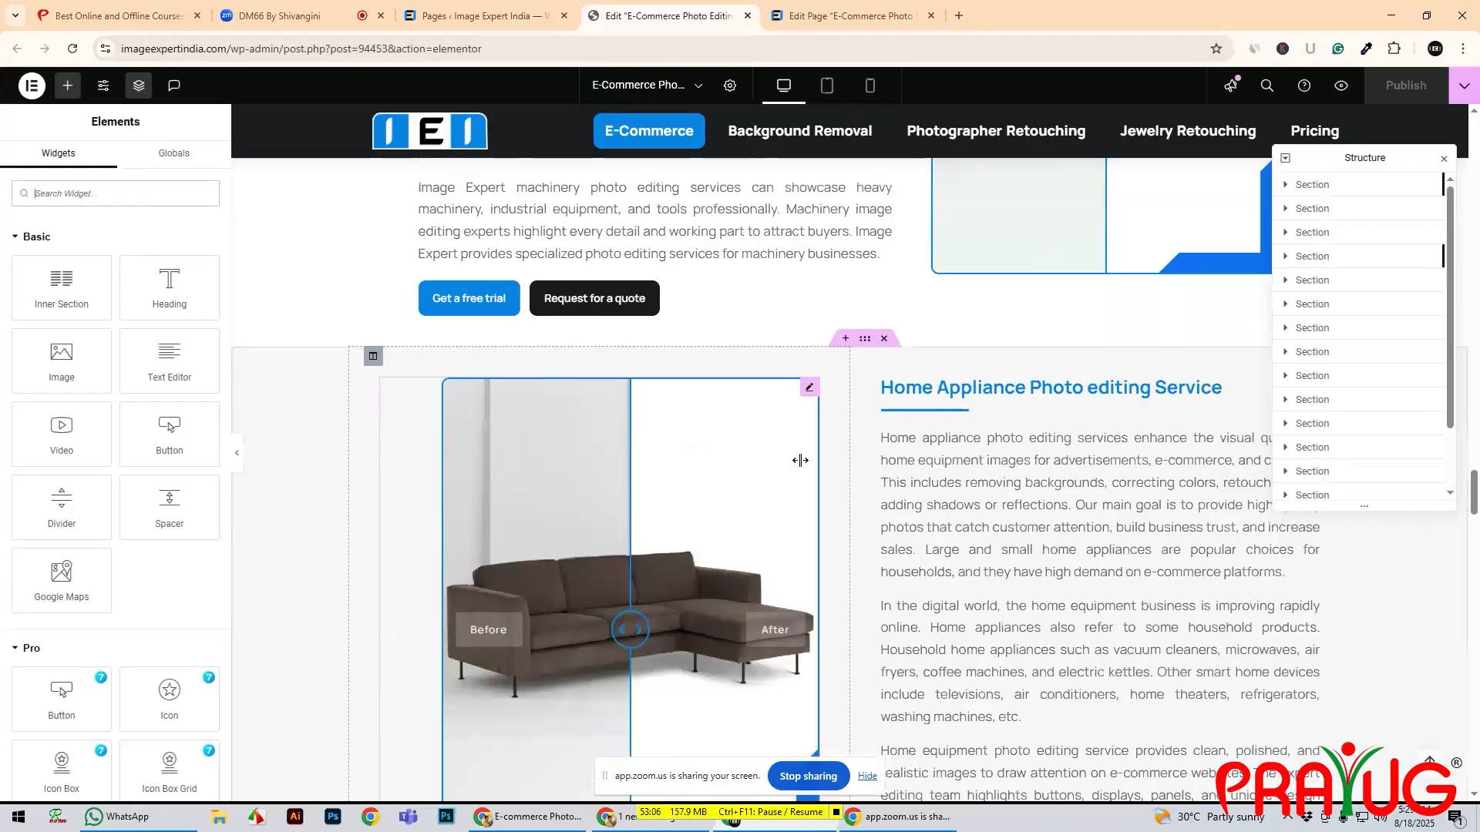
scroll(800, 461, down, 15)
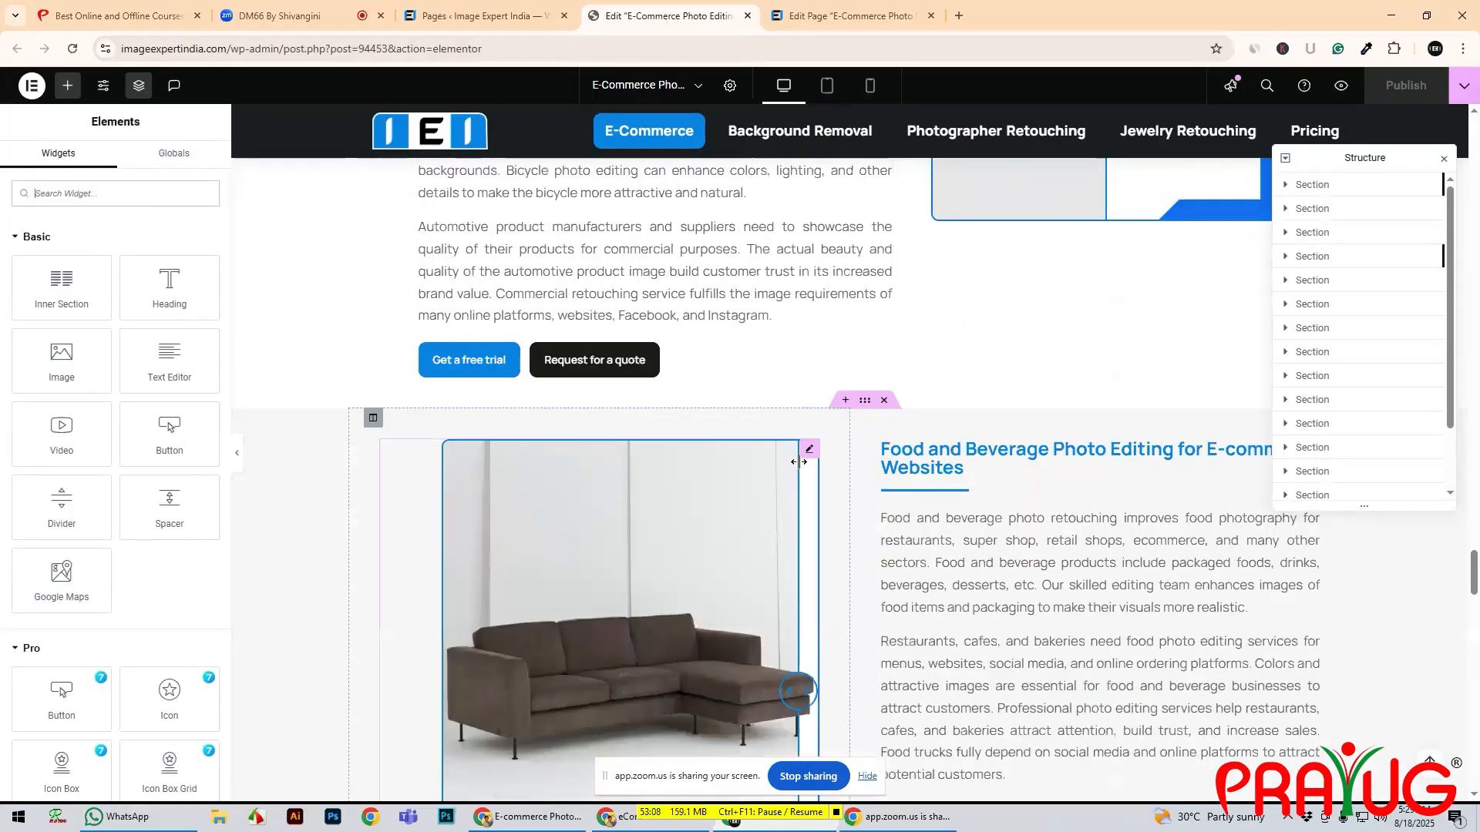
scroll(798, 462, down, 15)
- Return to the E-Commerce page's edit screen and review its Yoast readability analysis and SEO search appearance fields
click(851, 4)
scroll(552, 506, down, 3)
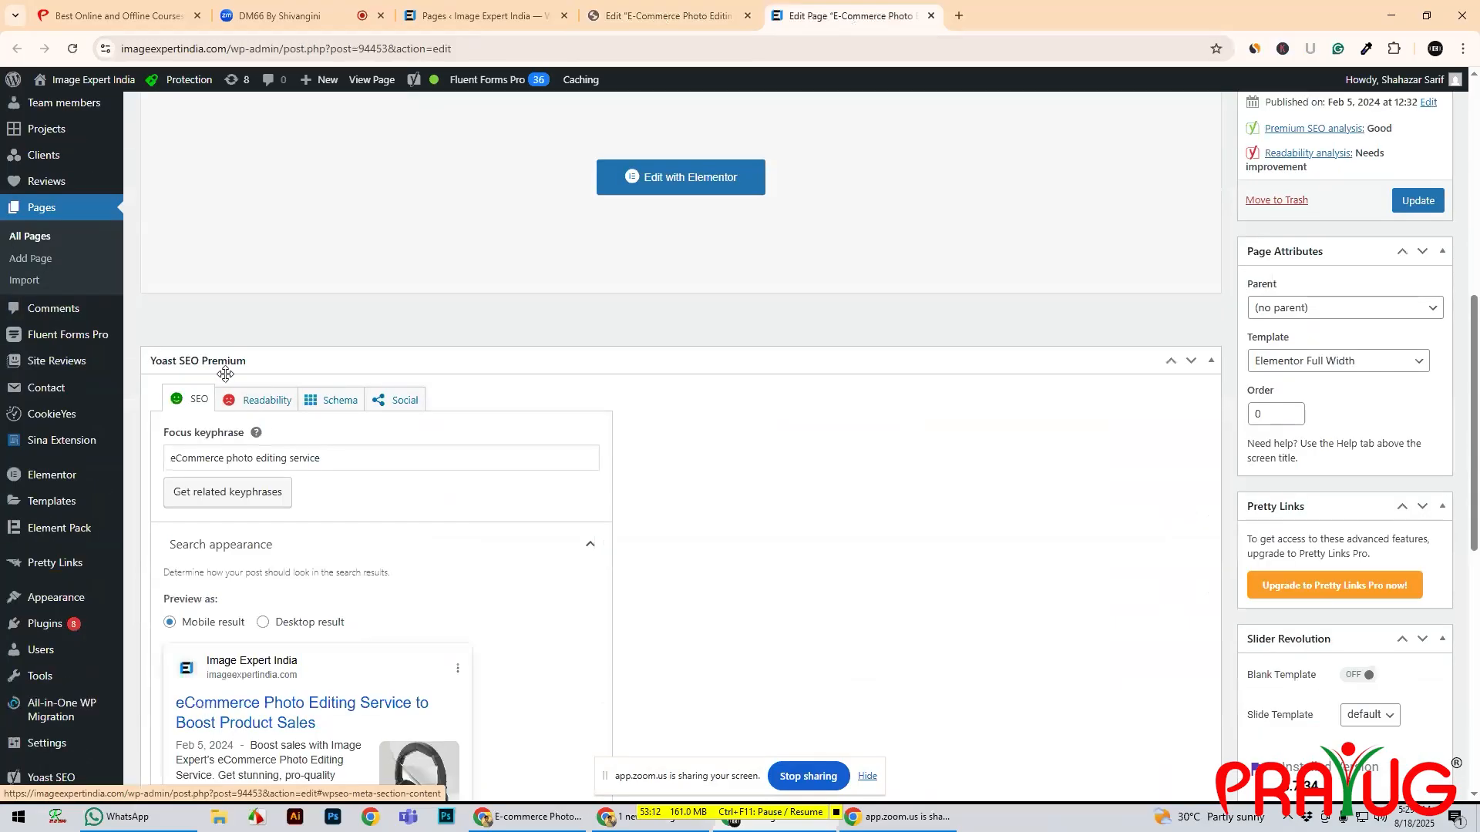
click(245, 400)
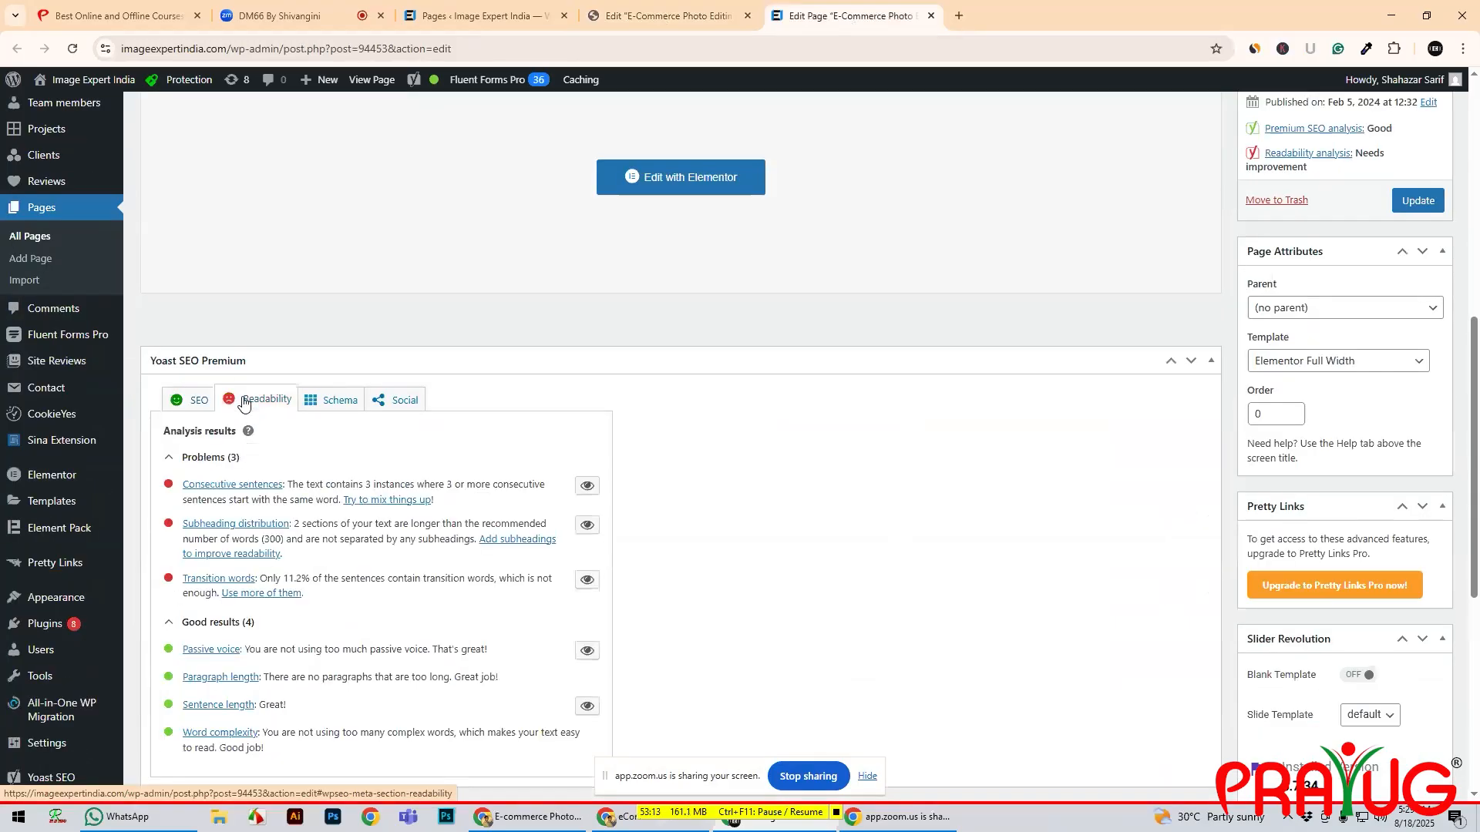
click(178, 400)
scroll(314, 553, down, 5)
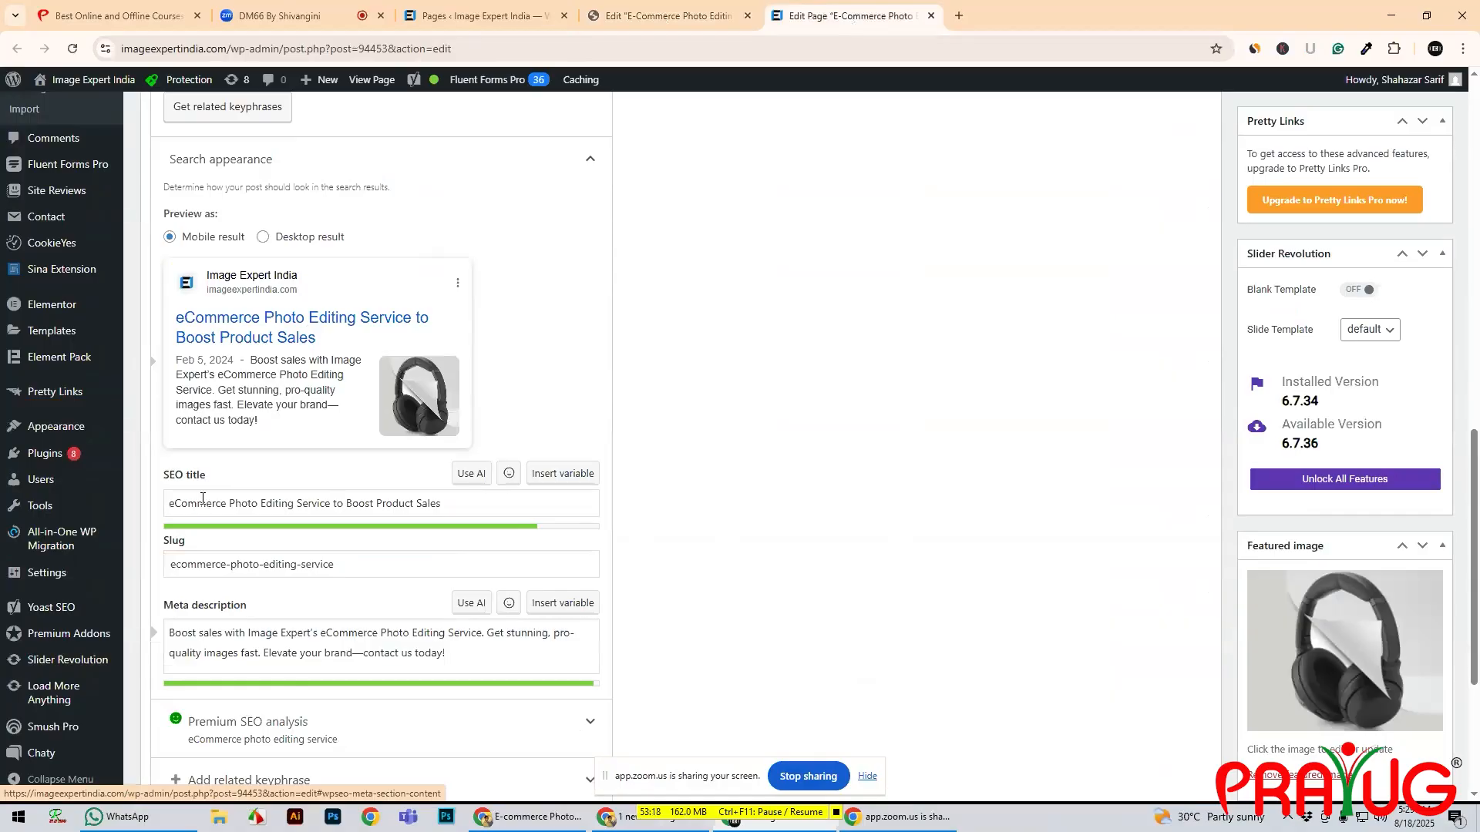
scroll(228, 501, down, 1)
- Highlight the full meta description for review and compare it with the page's focus keyphrase
drag(459, 587, 170, 554)
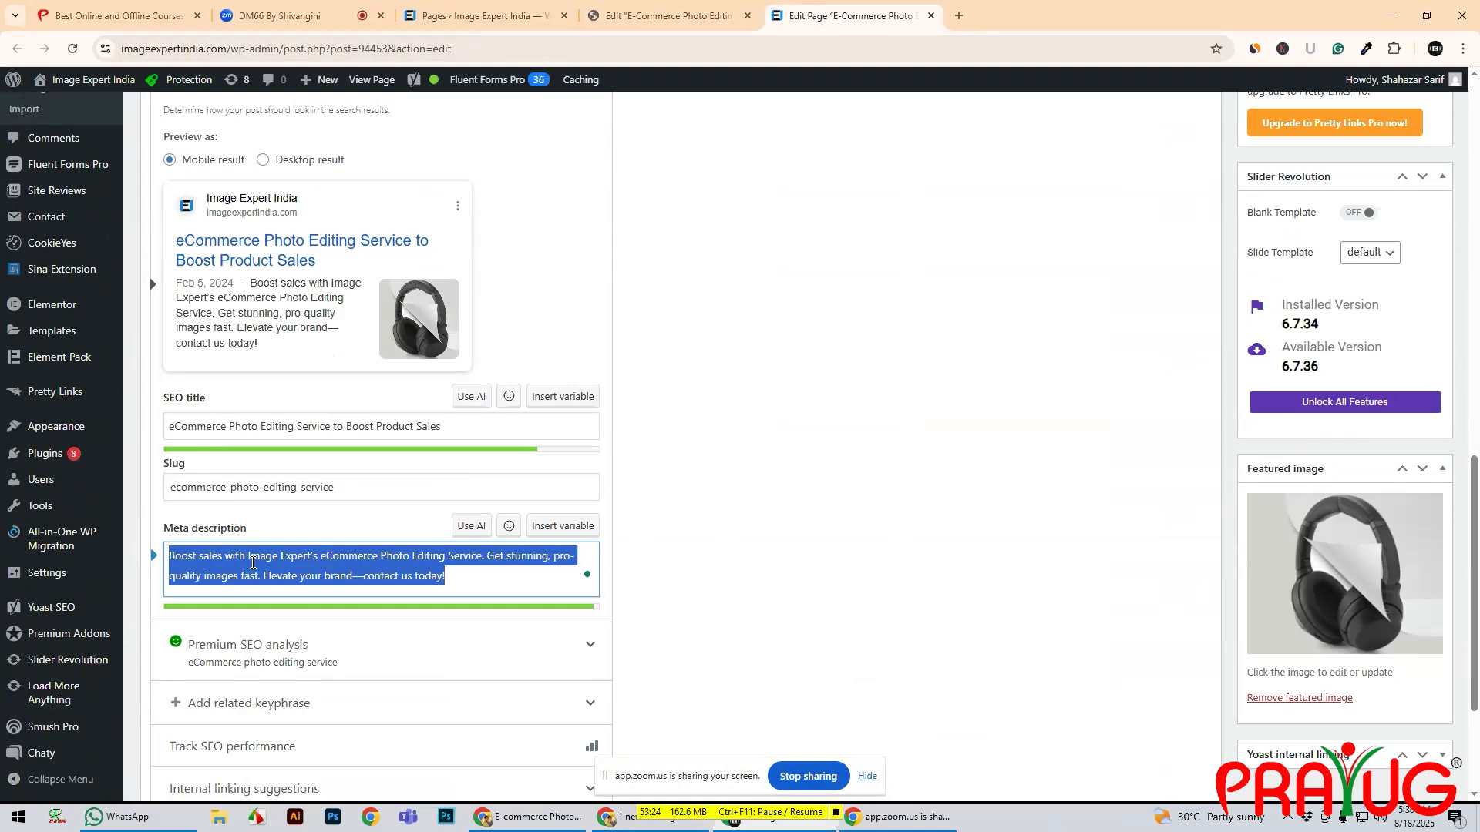
click(467, 582)
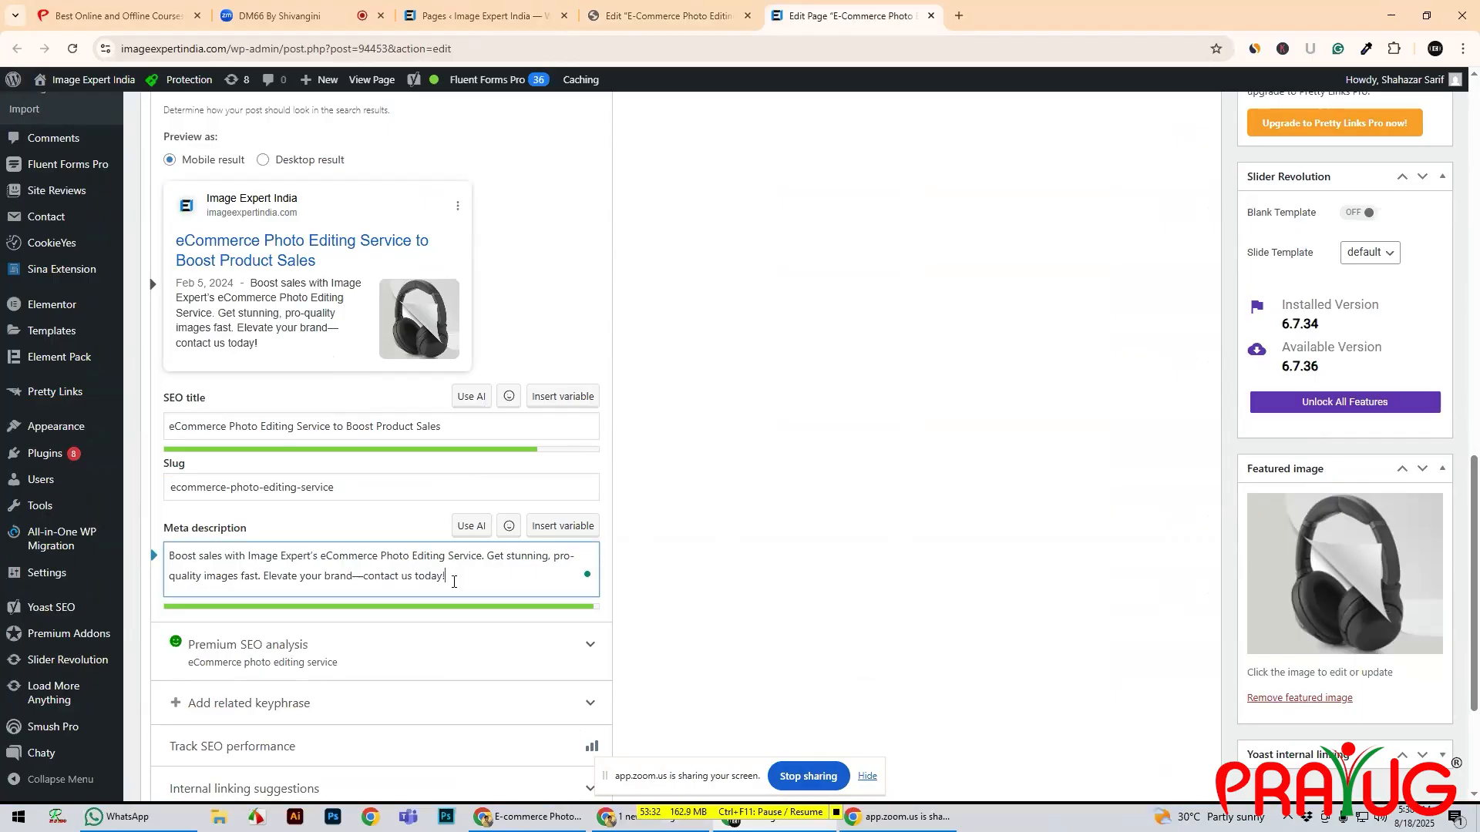
scroll(448, 587, up, 1)
scroll(448, 587, up, 4)
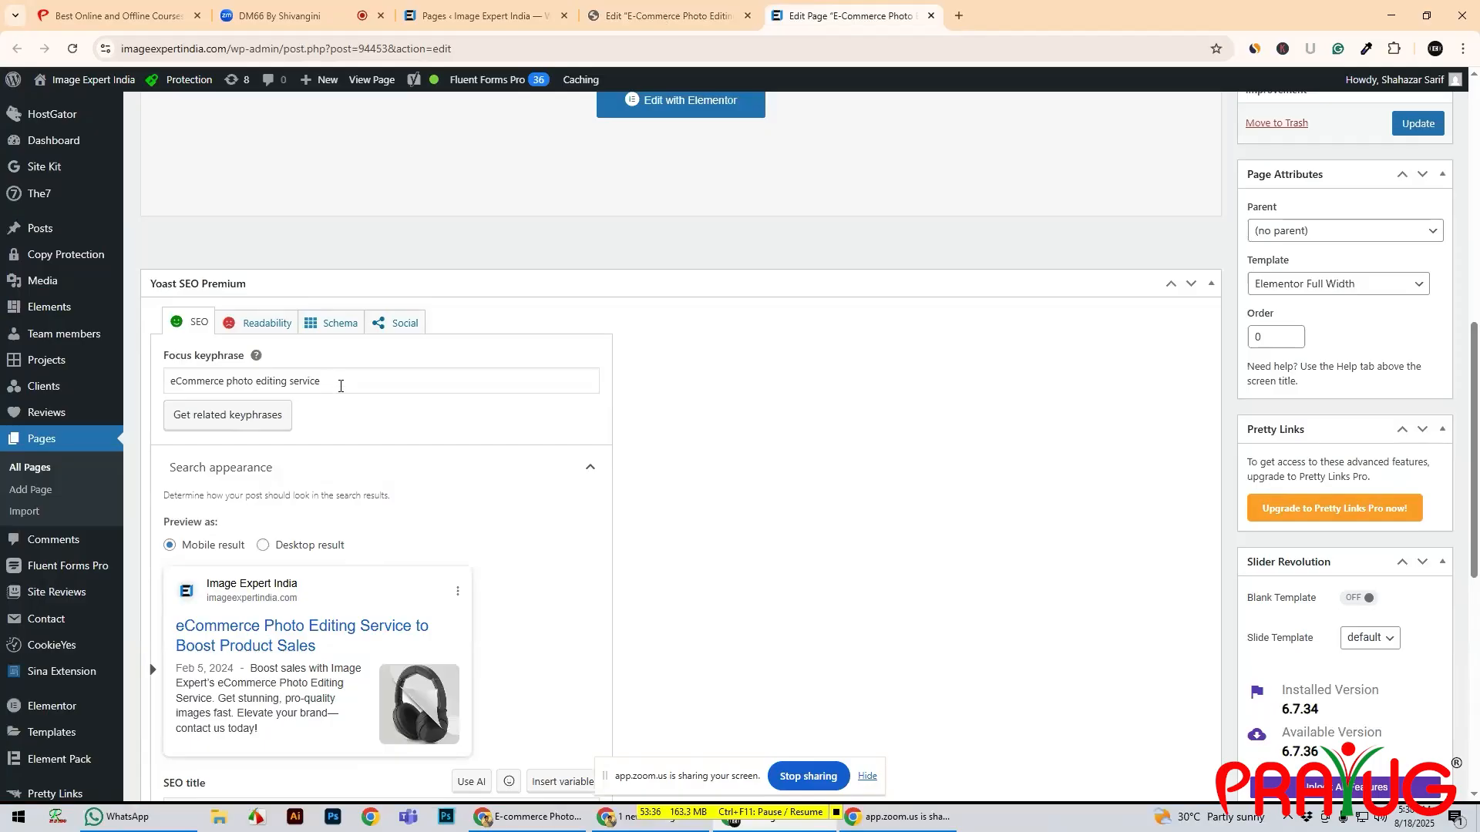
- Add a full stop to the end of the E-Commerce page's SEO title
scroll(340, 387, down, 1)
scroll(338, 394, down, 4)
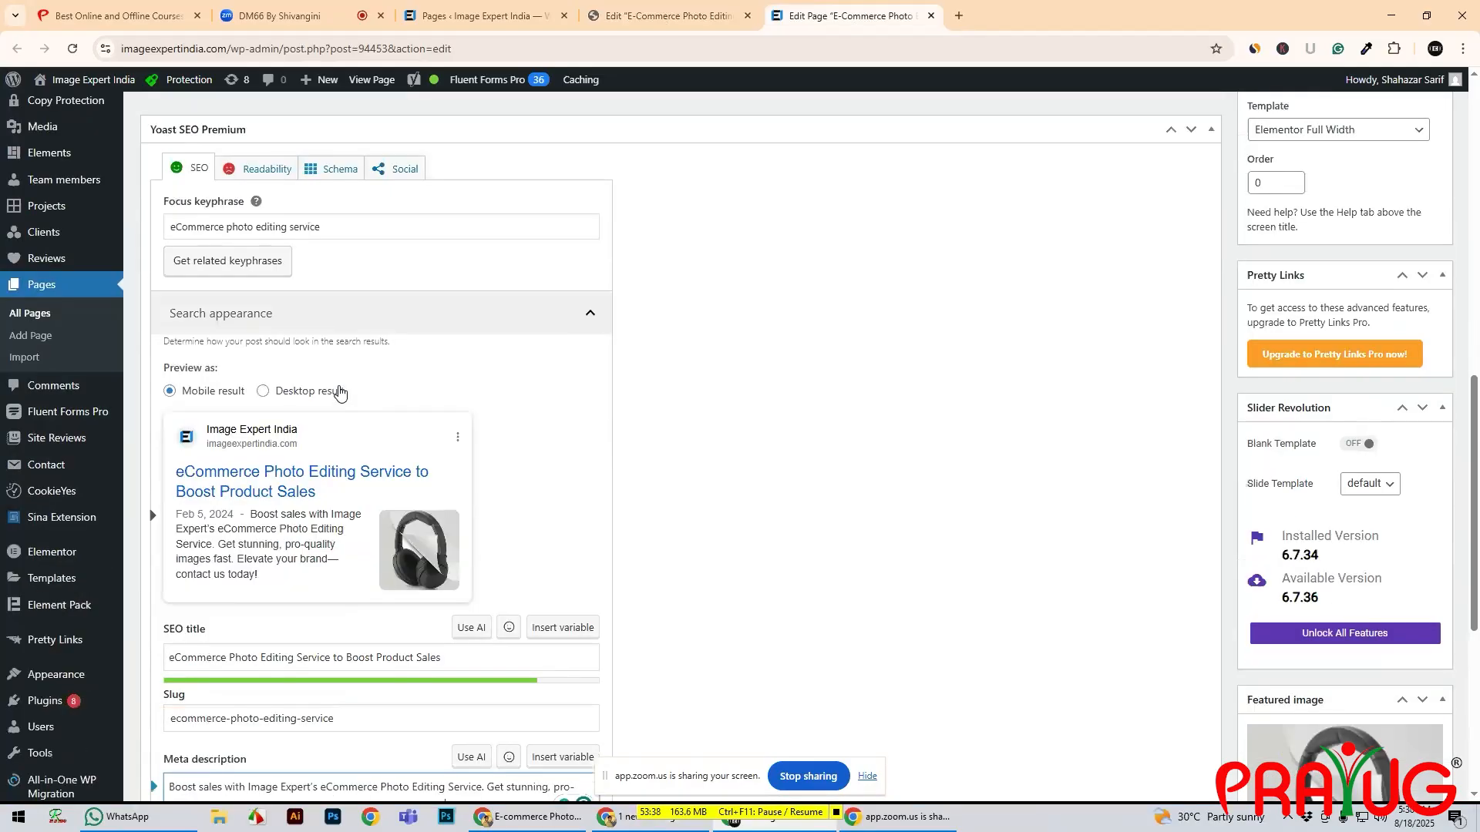
scroll(335, 394, down, 1)
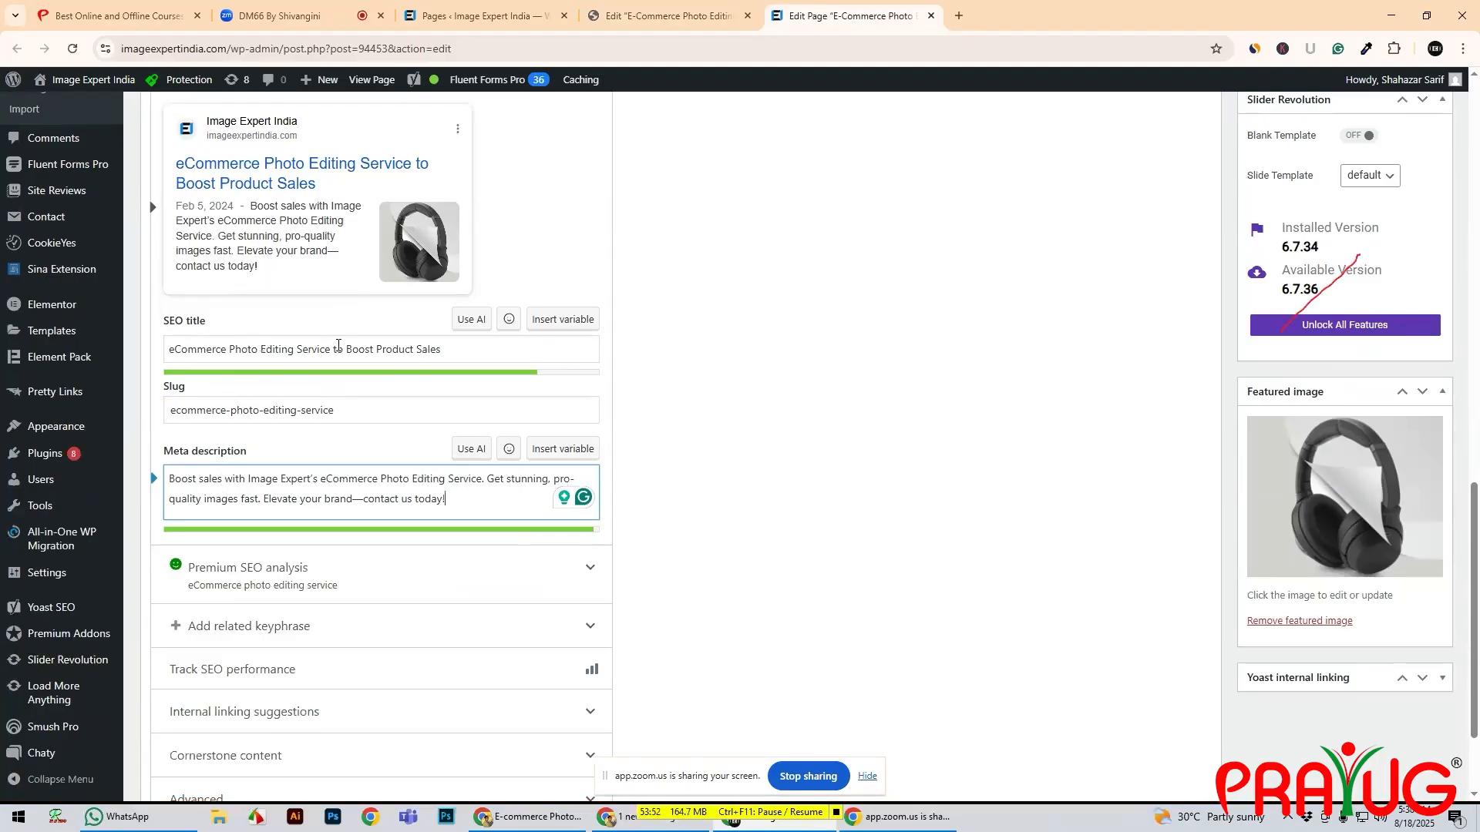
click(433, 349)
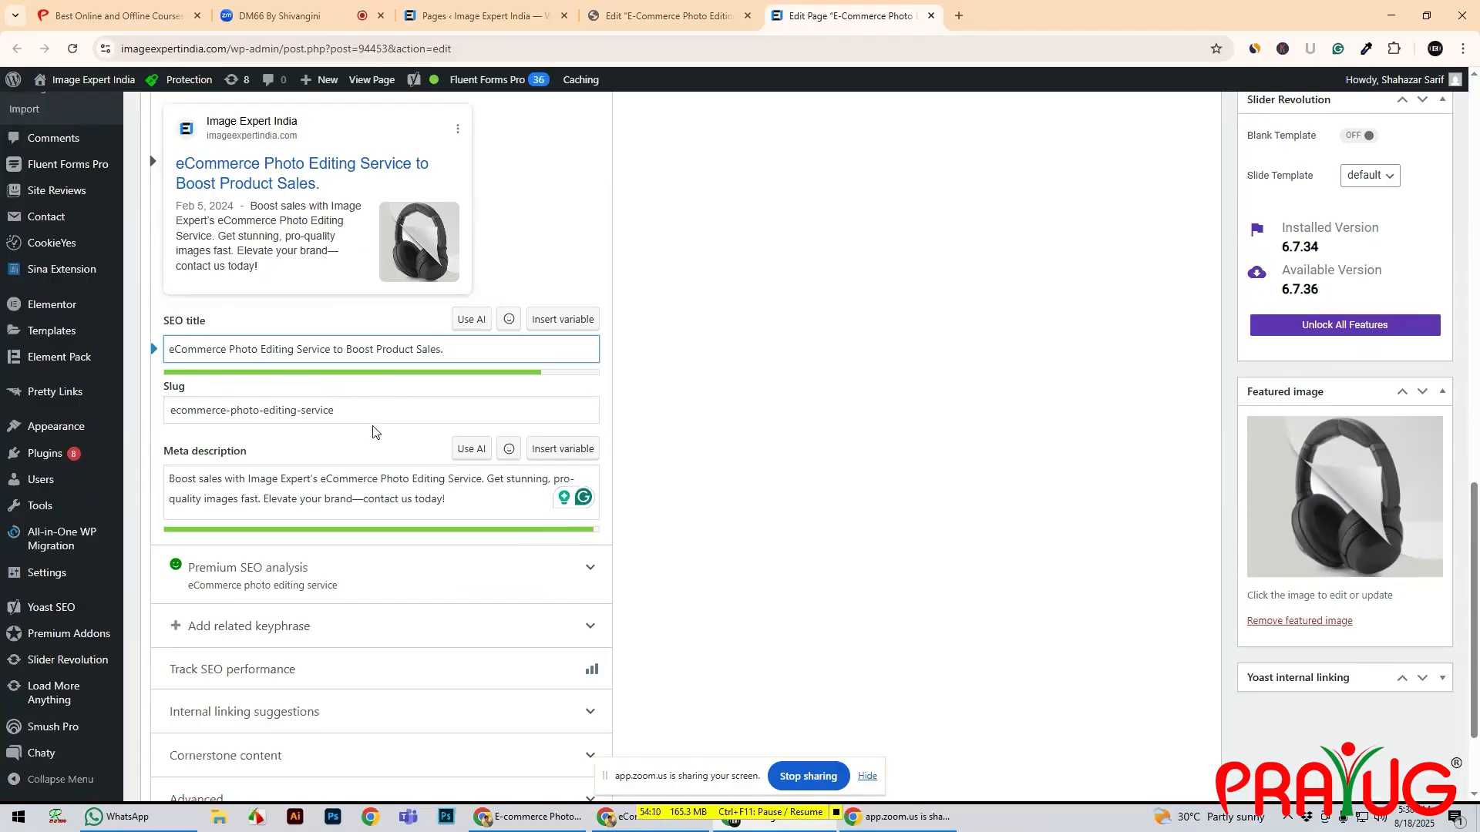
- Switch to the Chrome window holding the E-commerce Photo Editing document and open Google Sheets in a new tab
click(615, 820)
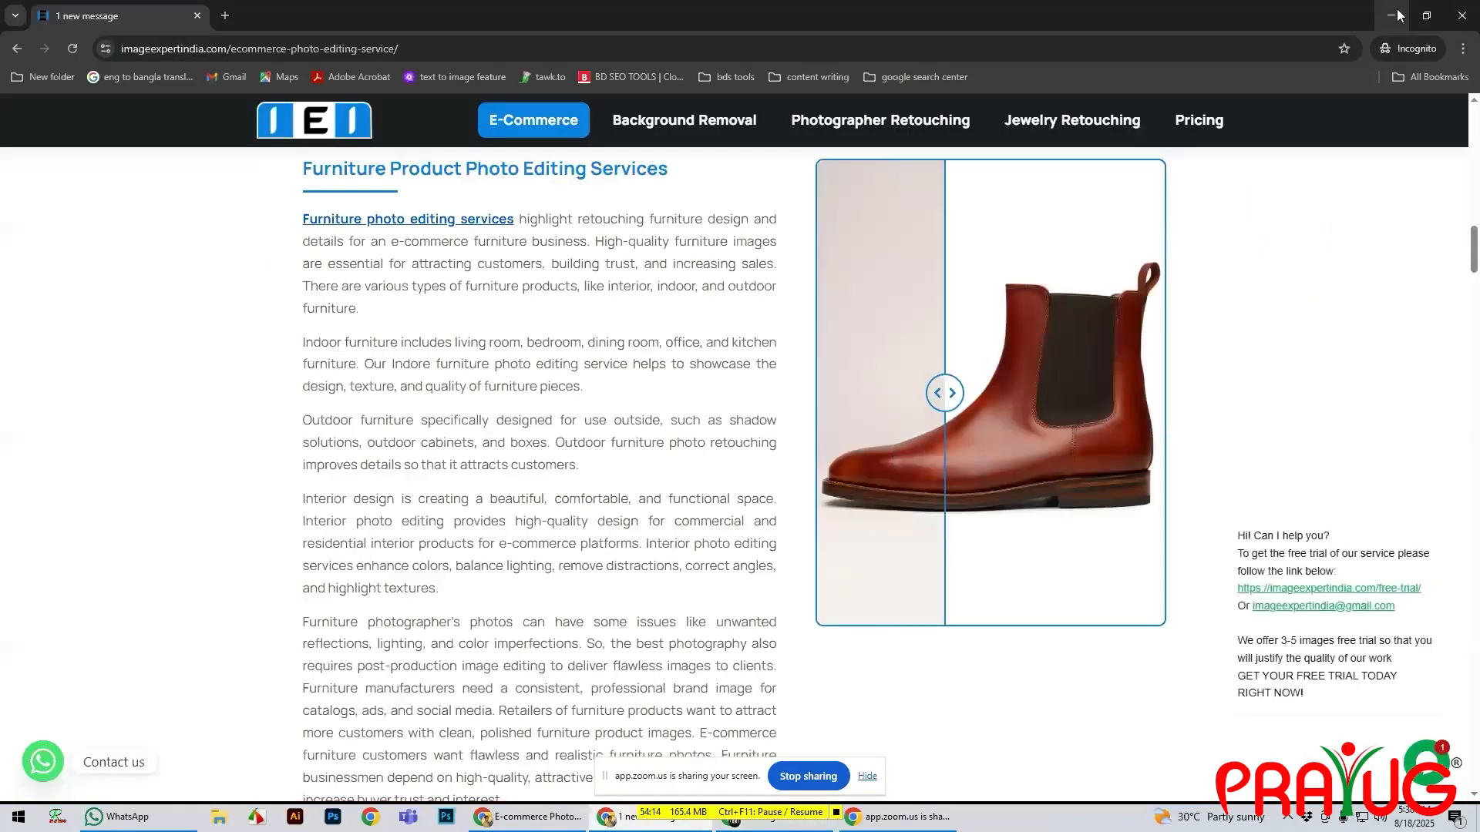
click(1397, 15)
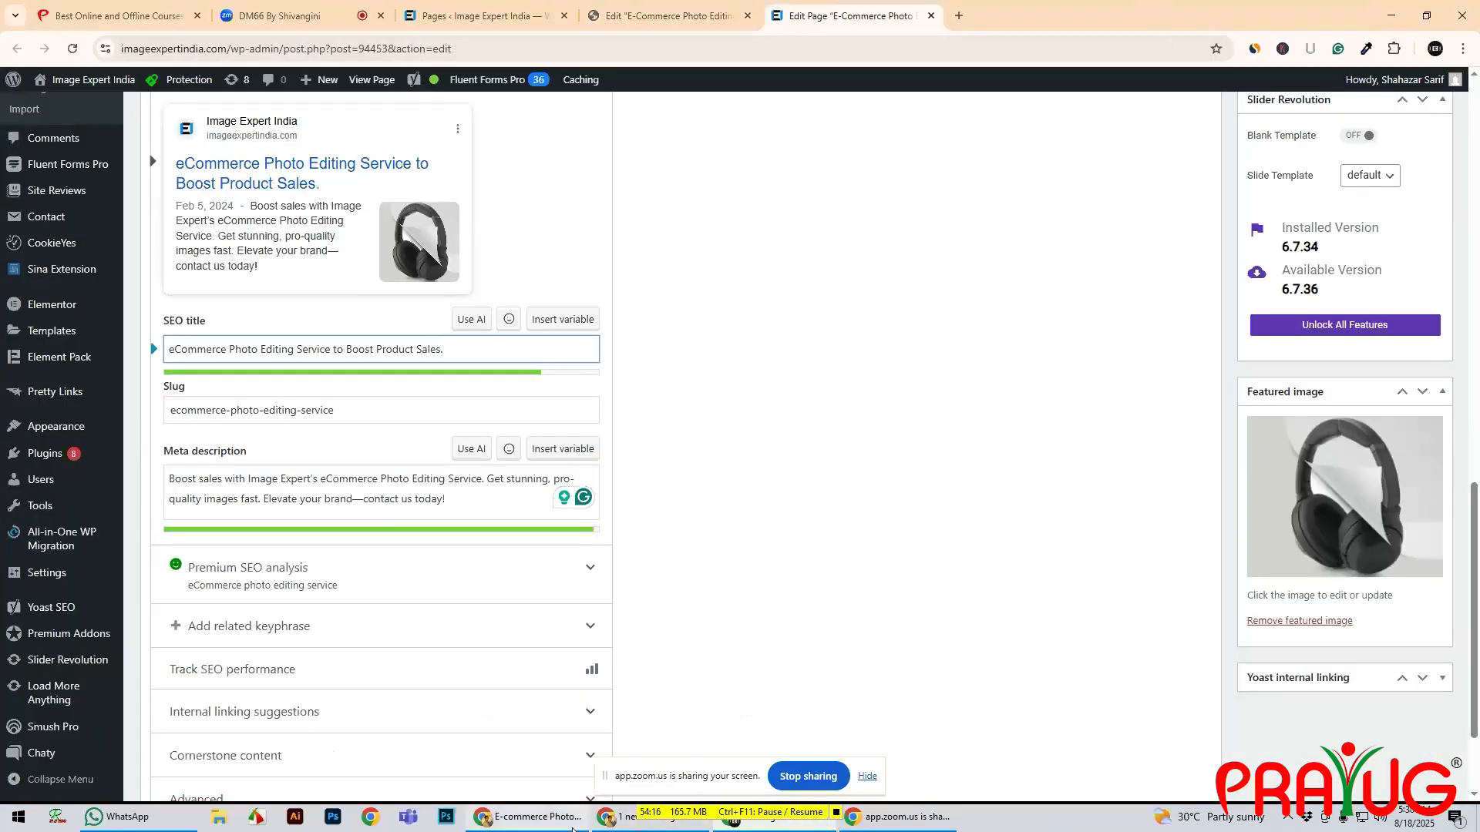
click(538, 825)
drag(320, 29, 470, 20)
click(436, 21)
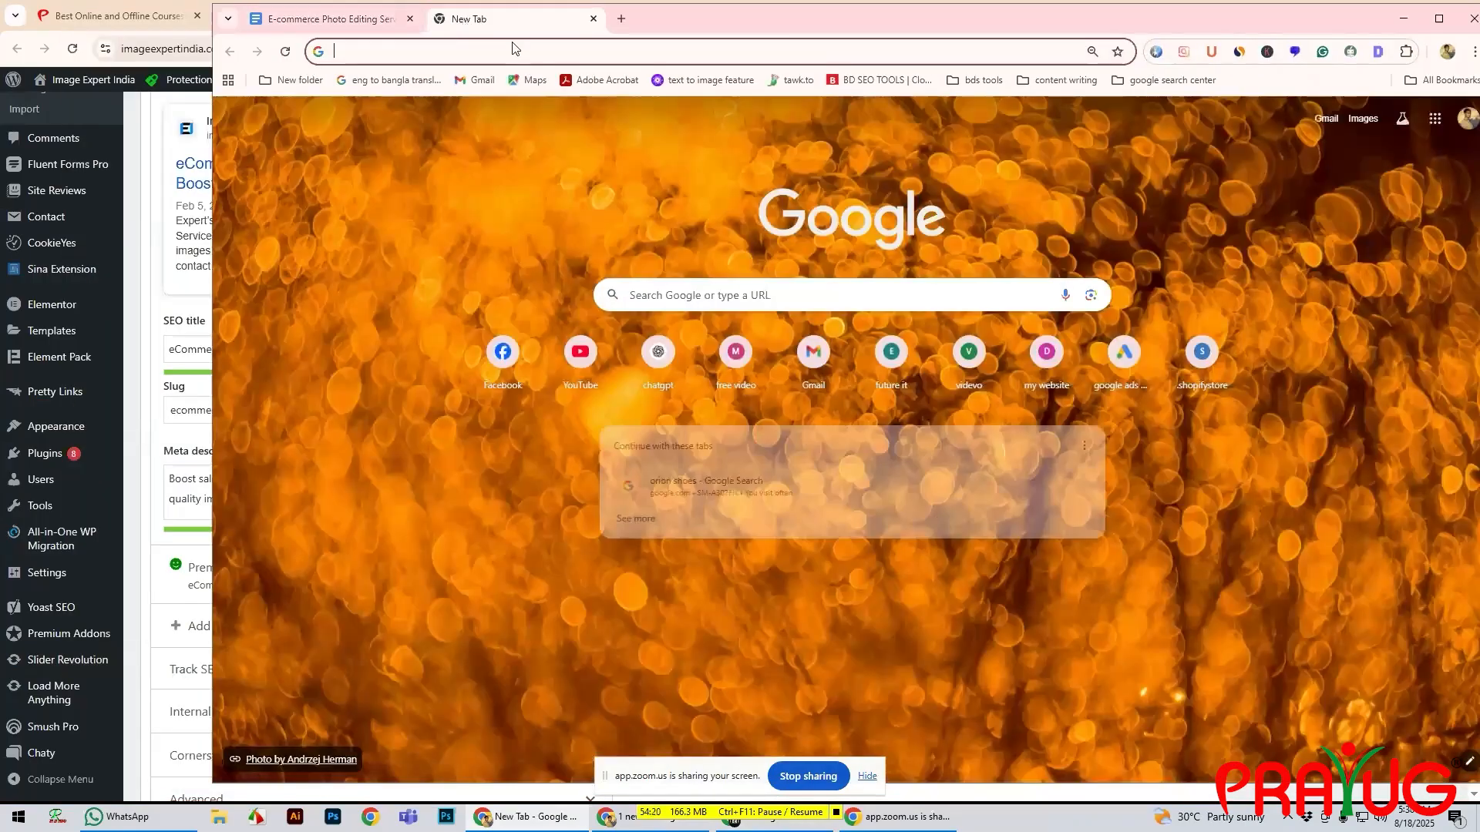
click(1435, 123)
scroll(1326, 324, down, 1)
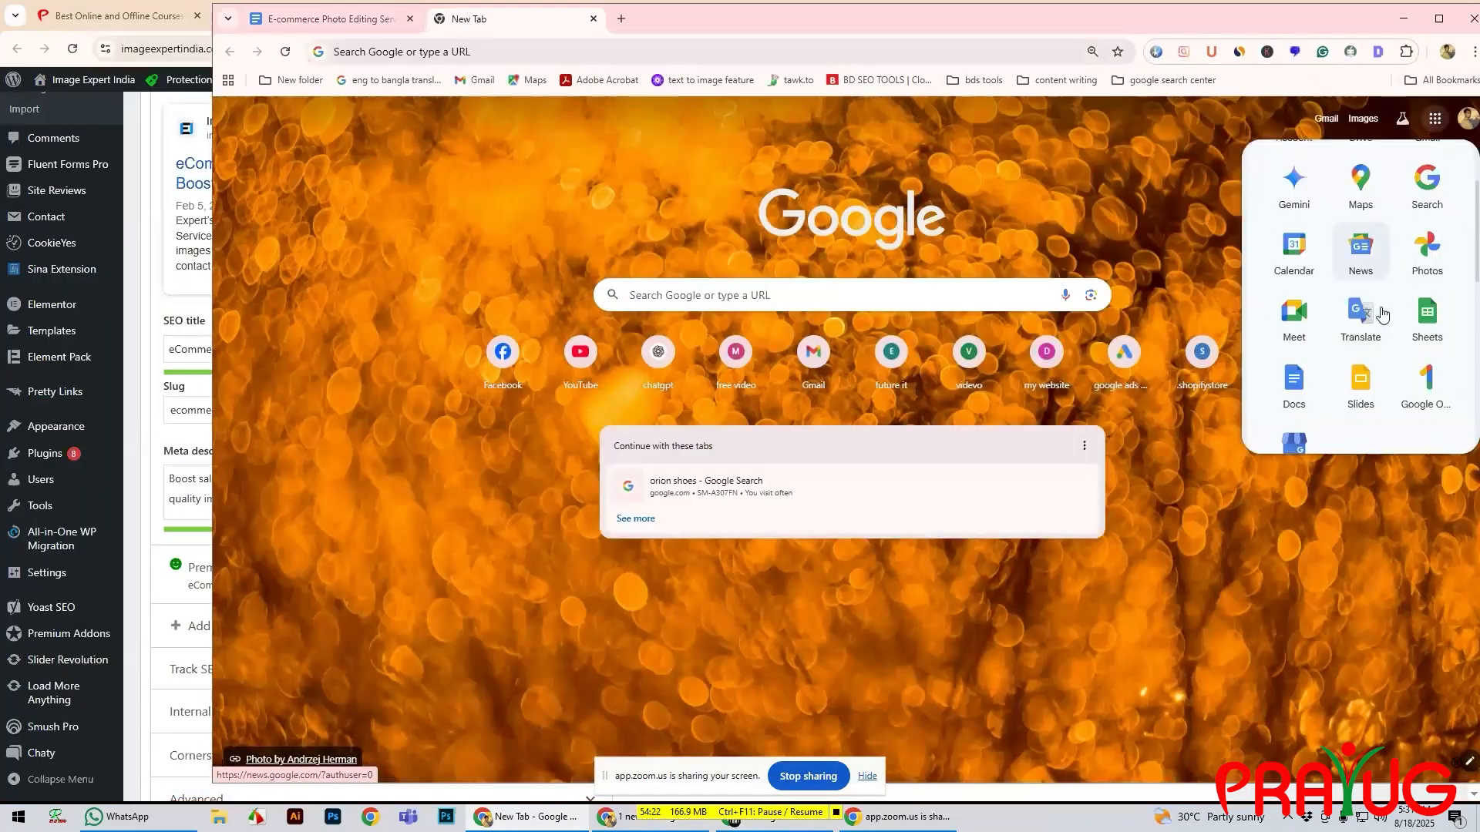
click(1422, 315)
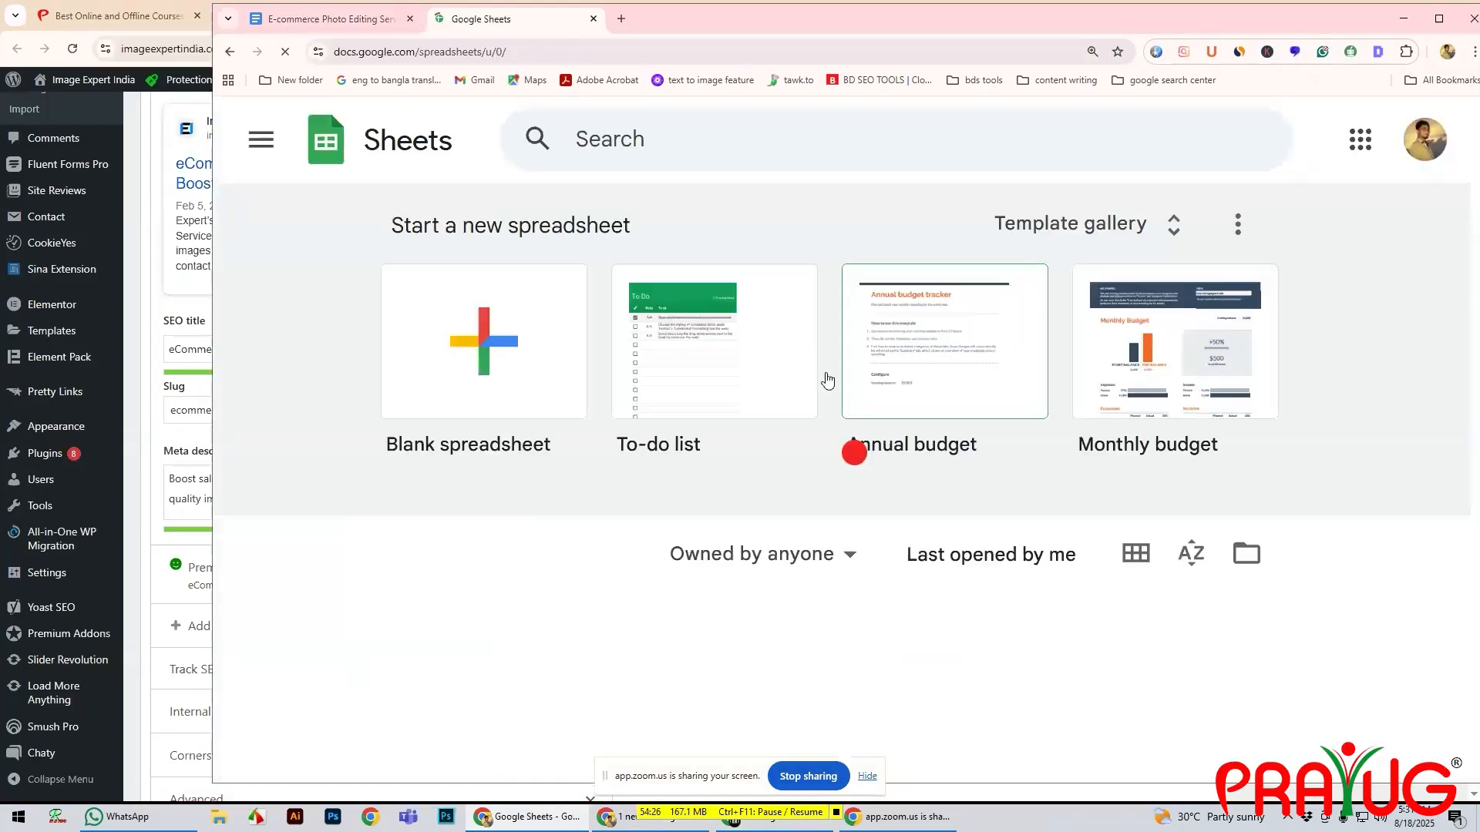
- Open the "E-commerce photo editing service" spreadsheet from the recent files in its own tab
scroll(742, 395, down, 3)
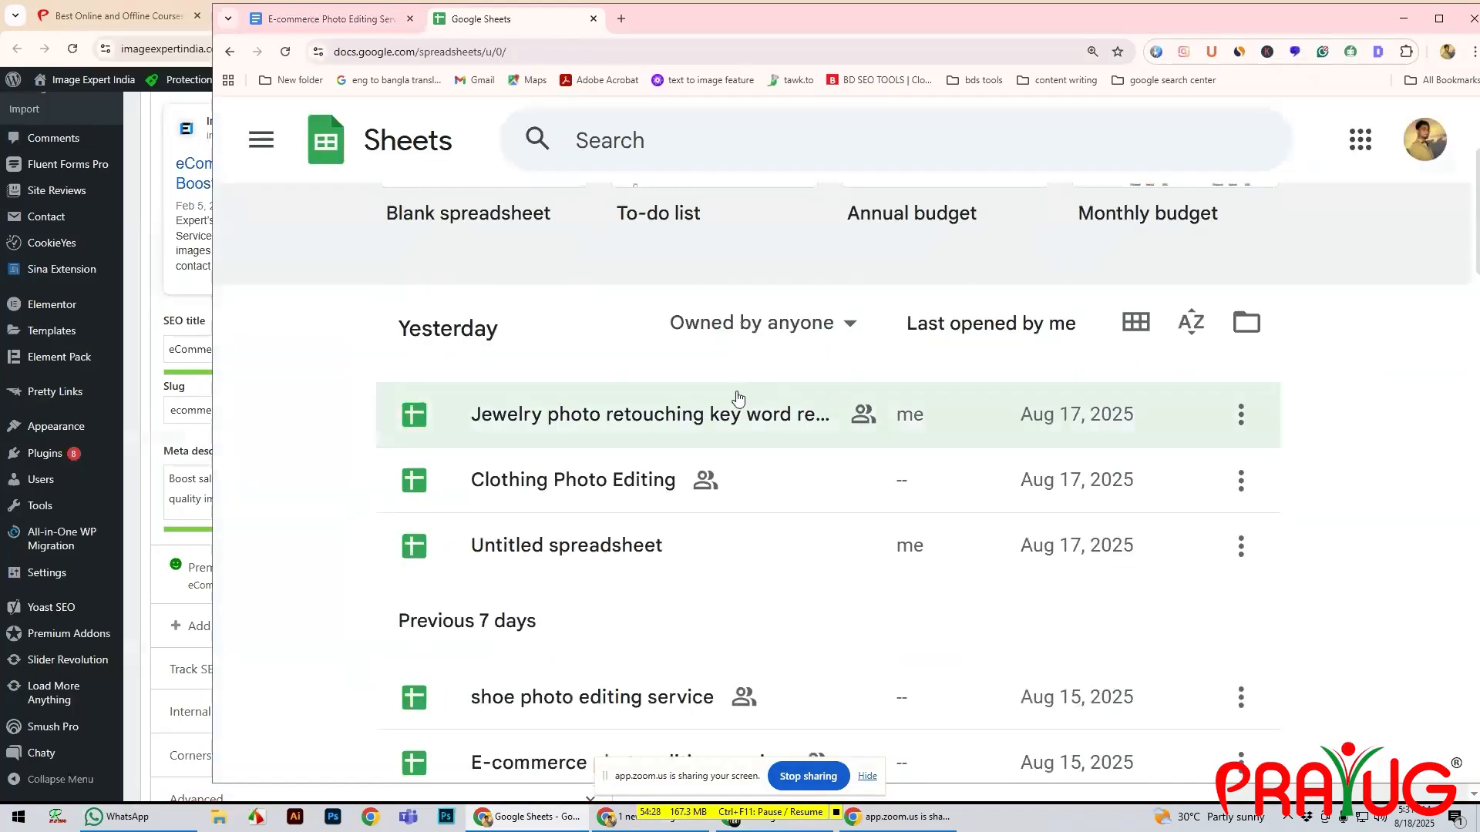
scroll(738, 397, down, 2)
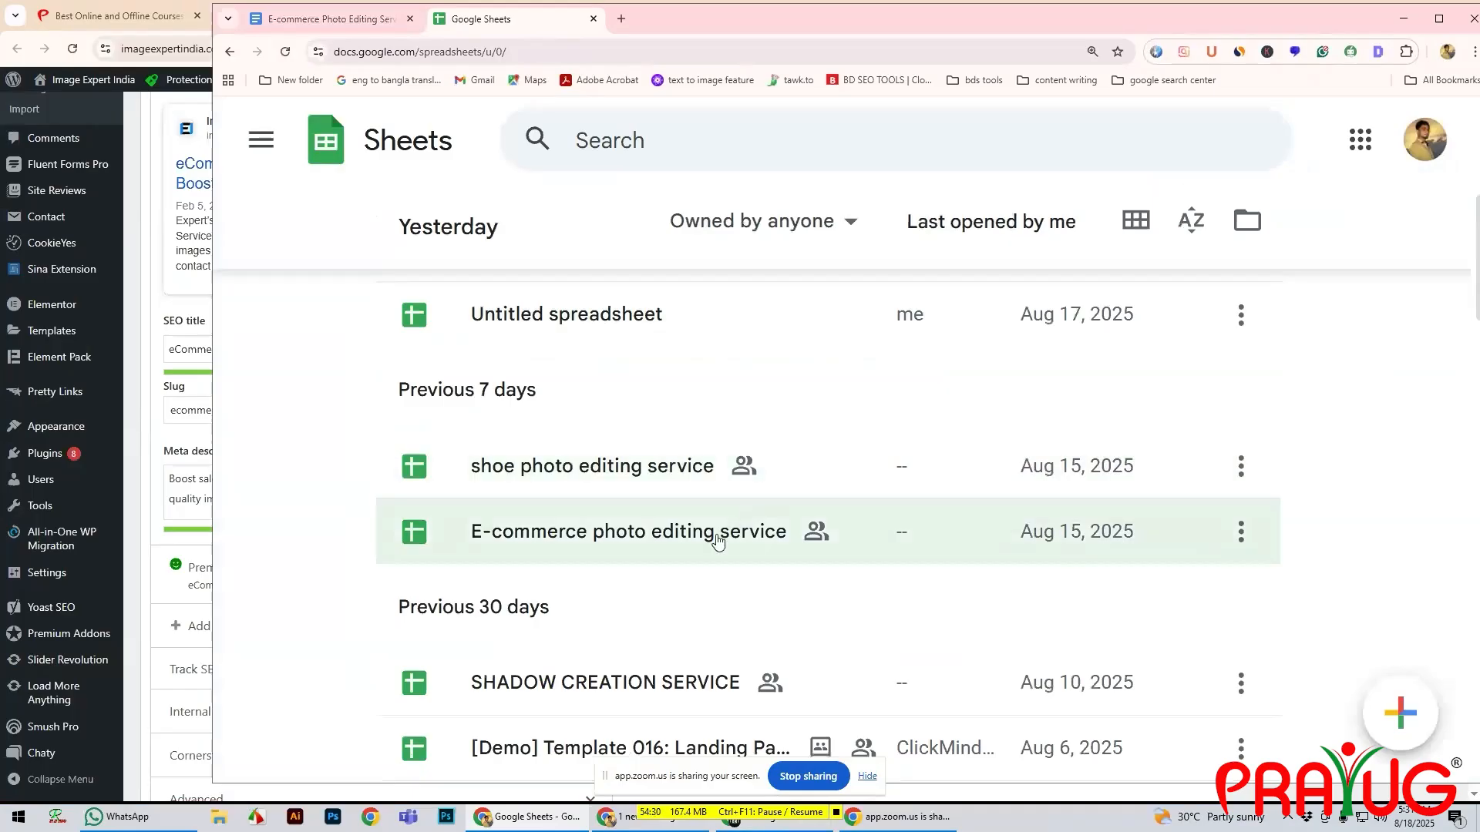
ctrl+click(717, 539)
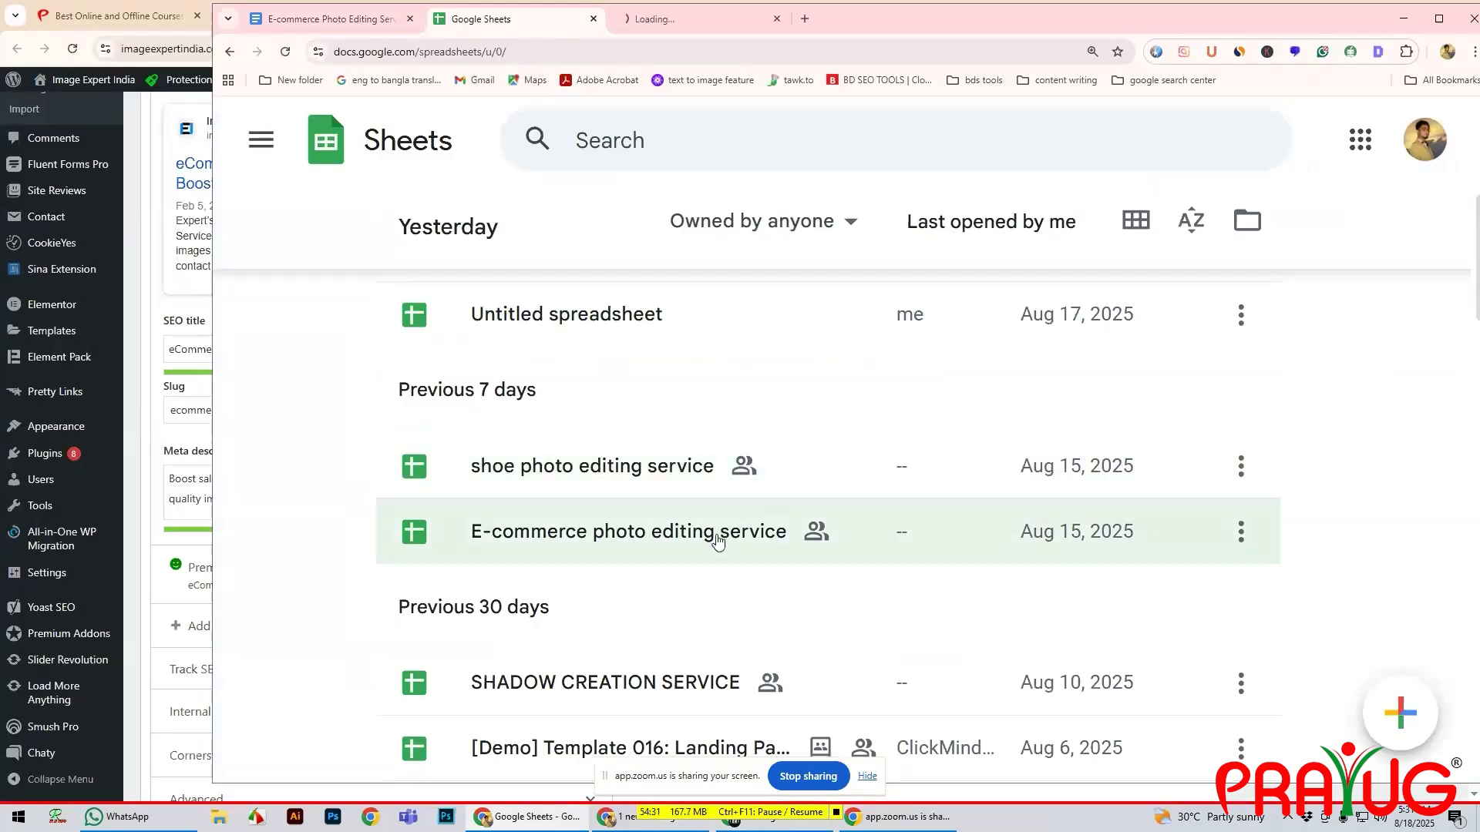
click(667, 15)
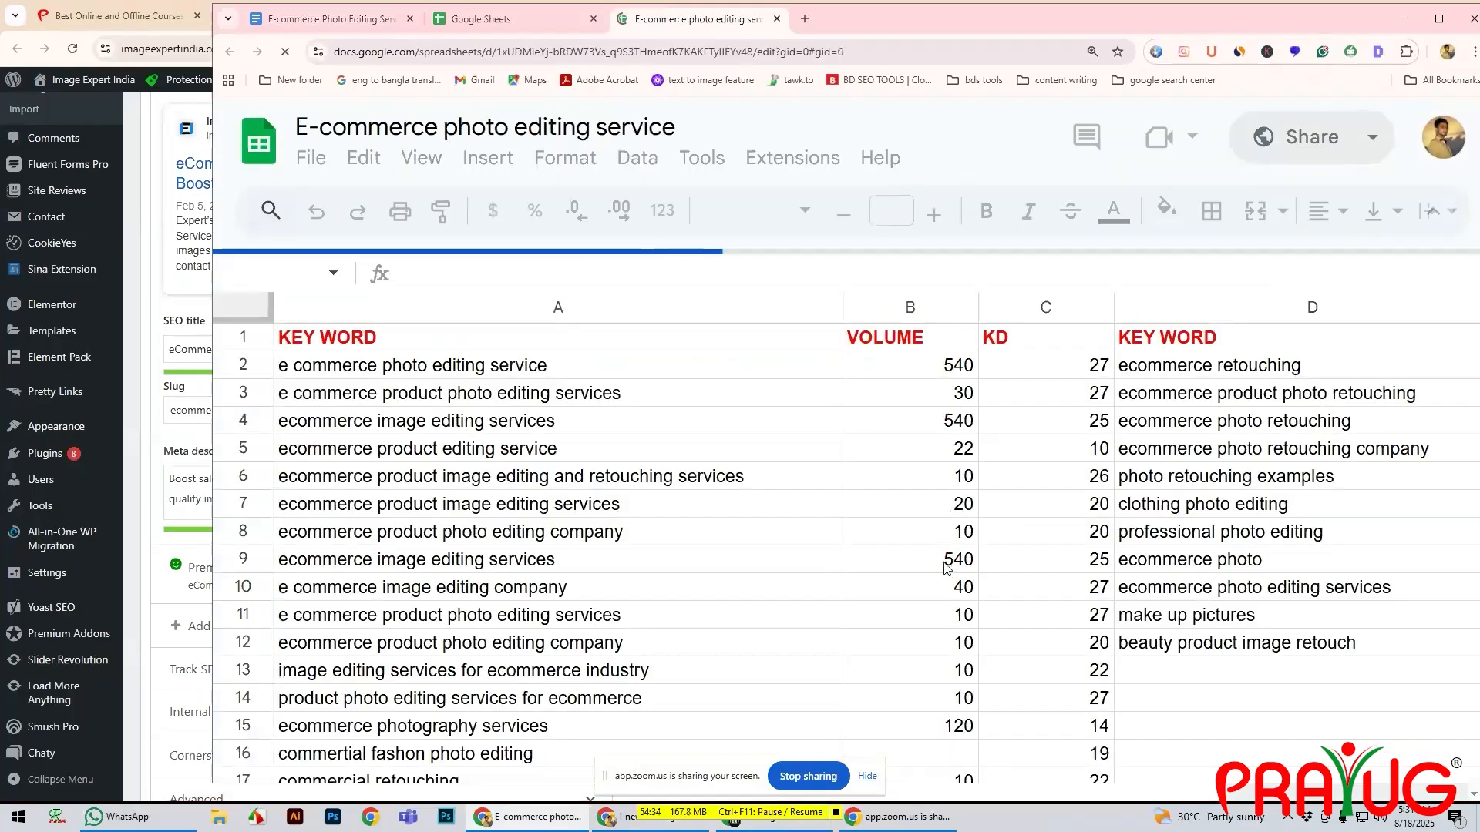
- Examine the keyword sheet's keywords, volume and KD columns, including the Fashion, Electronics and Machinery groups
scroll(946, 567, down, 8)
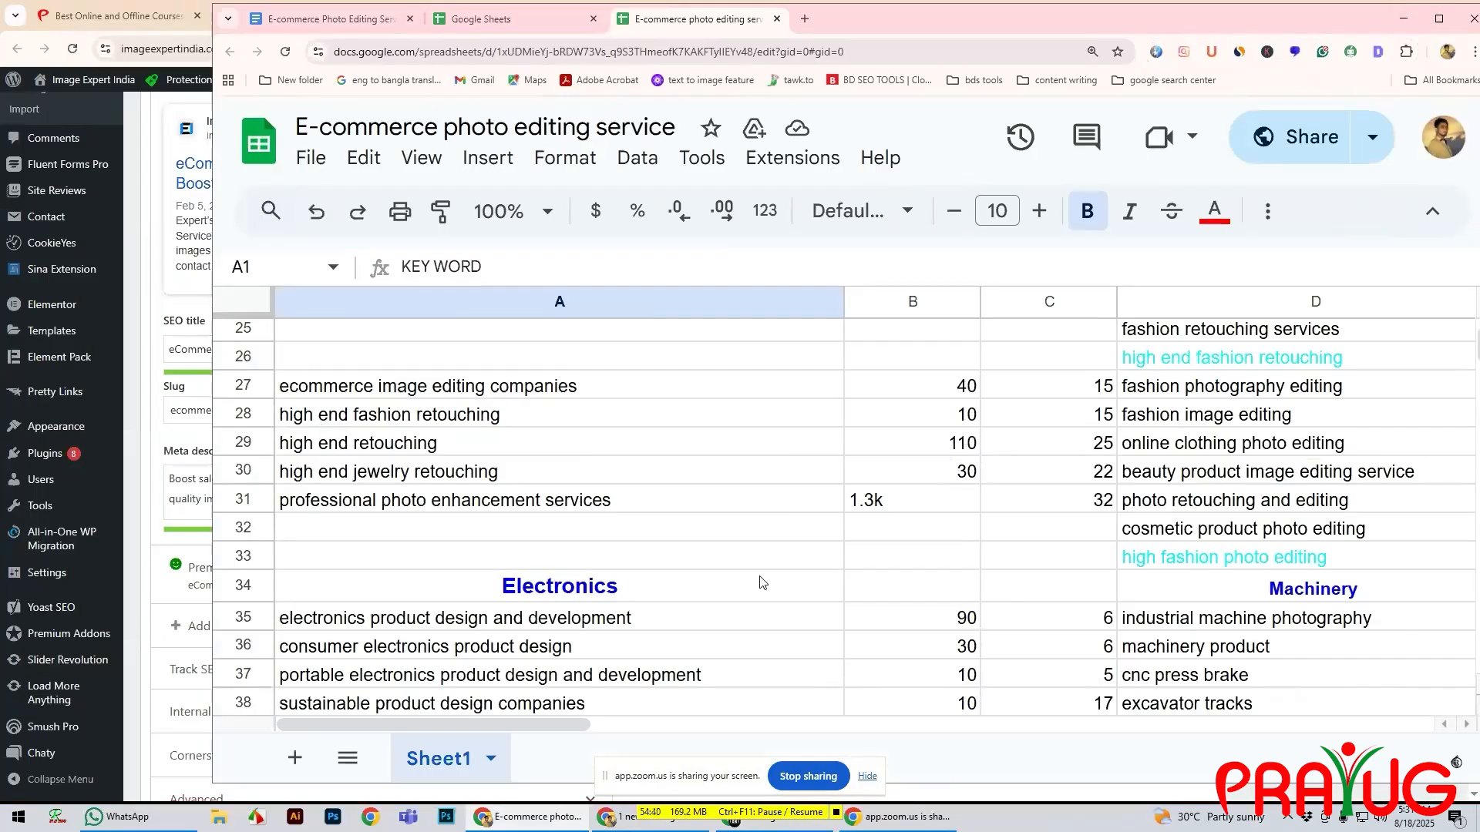
scroll(759, 582, up, 7)
scroll(759, 569, up, 1)
scroll(757, 566, down, 4)
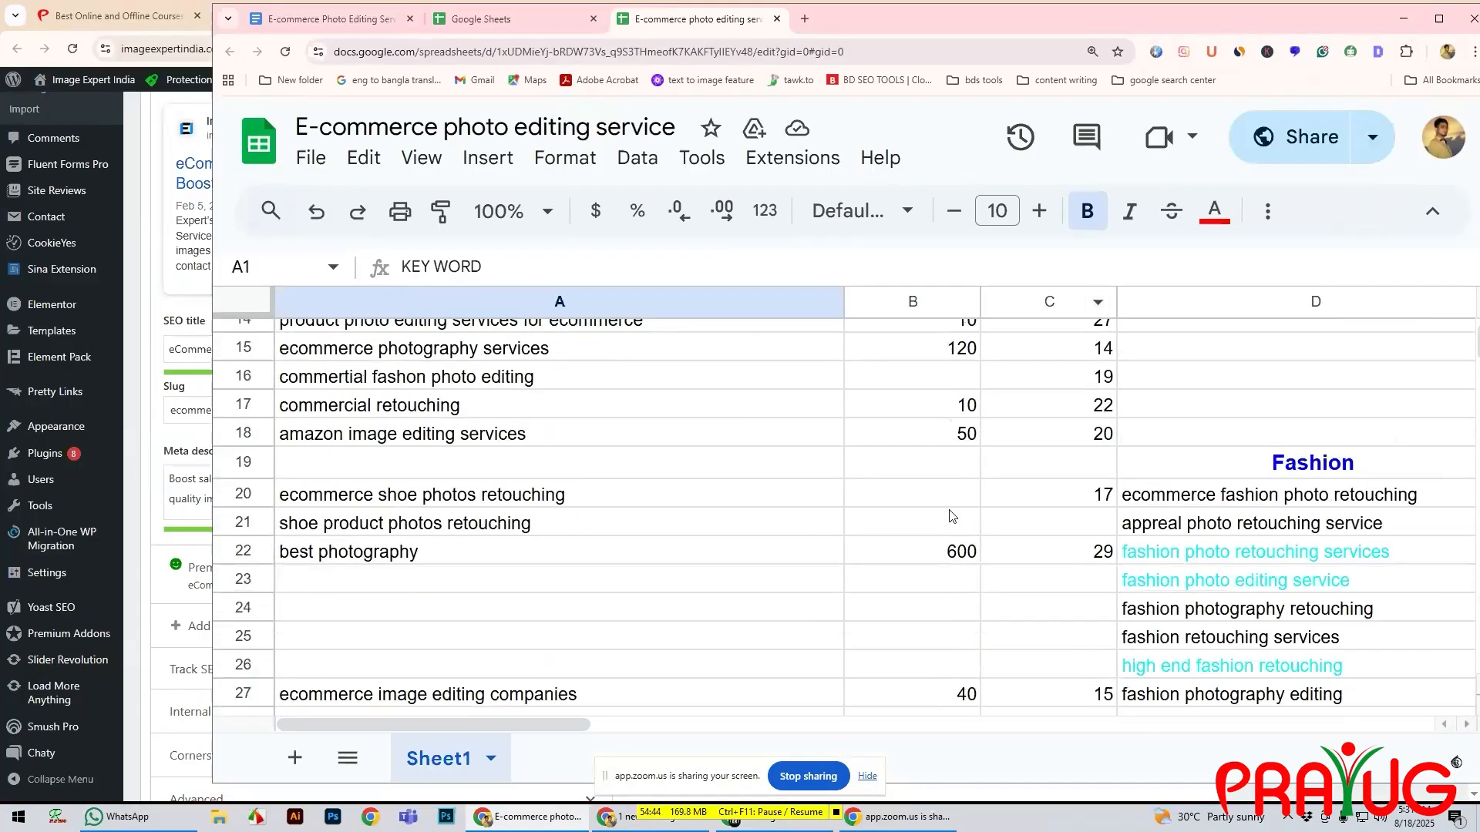
scroll(774, 570, up, 2)
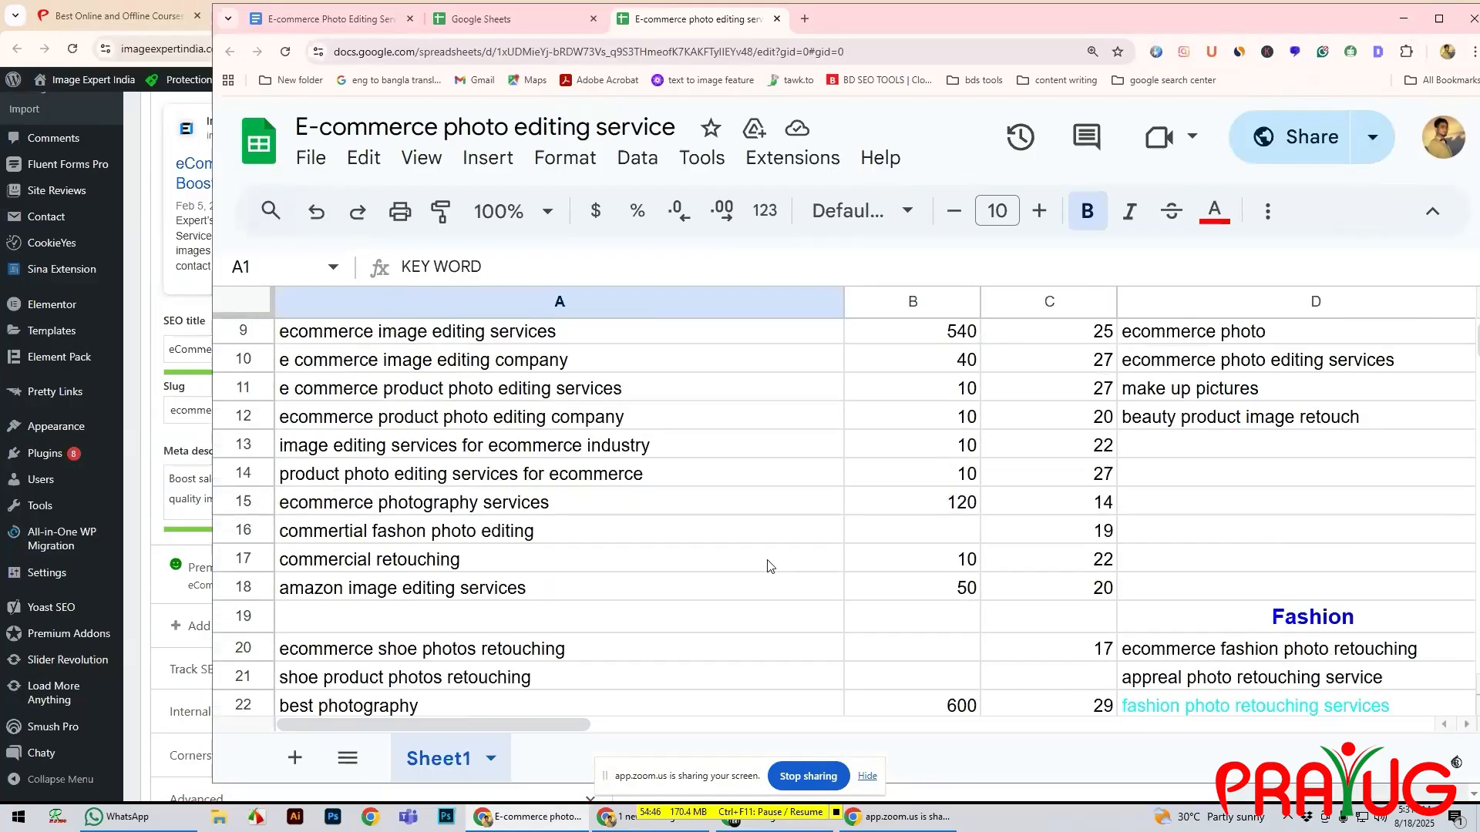
scroll(767, 567, up, 3)
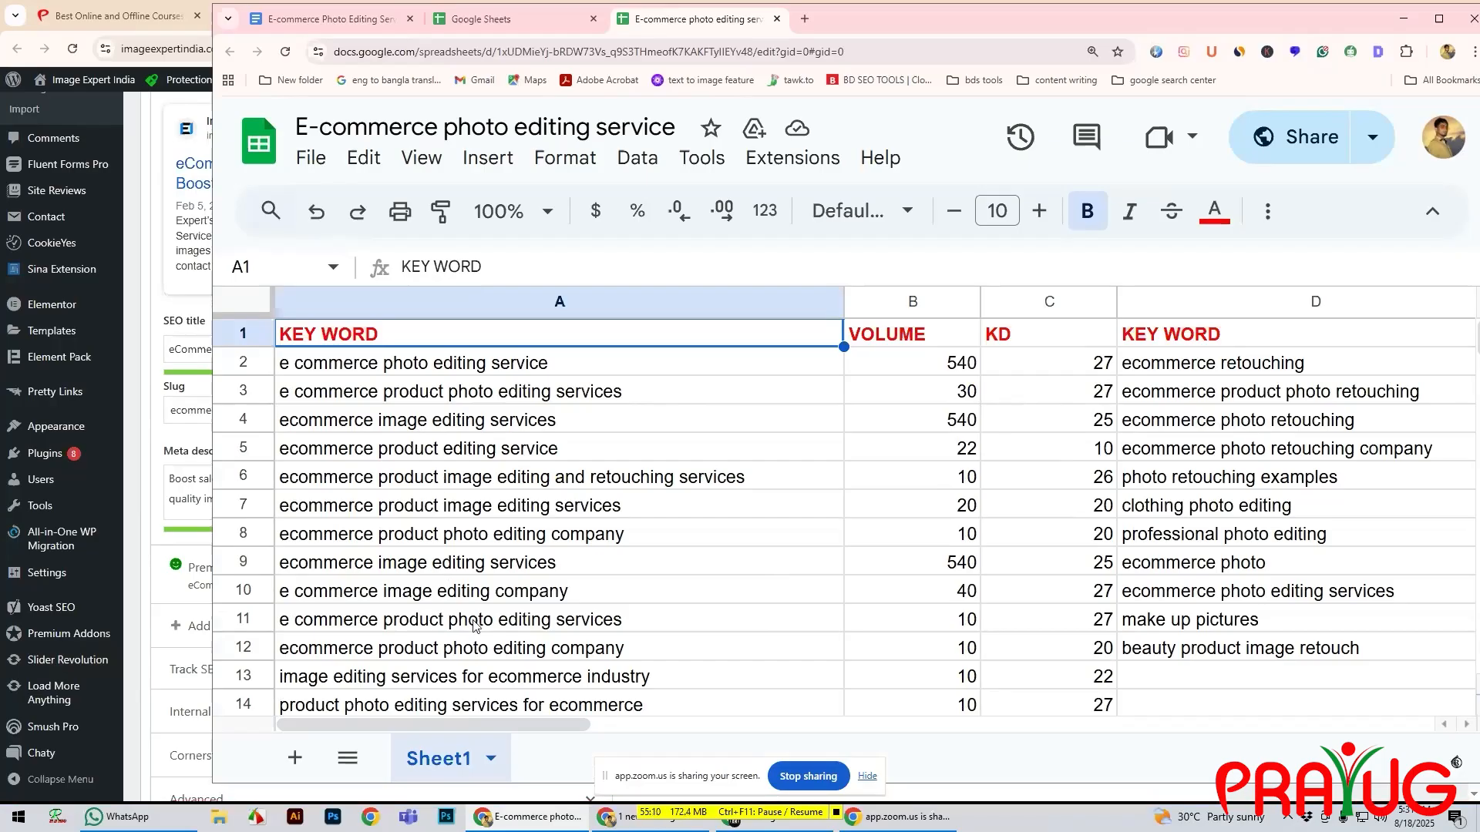
scroll(472, 625, down, 1)
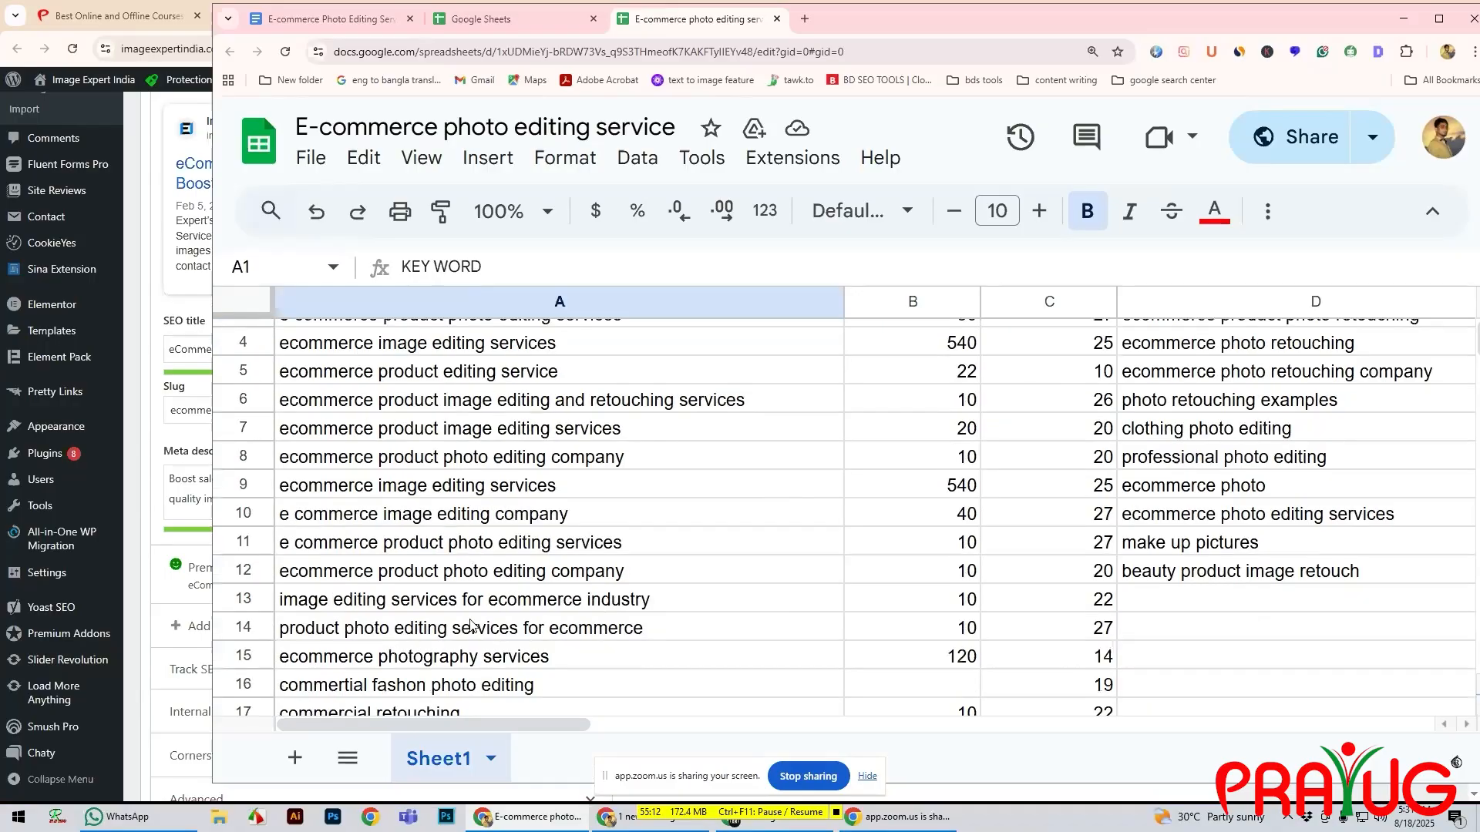
scroll(467, 629, up, 1)
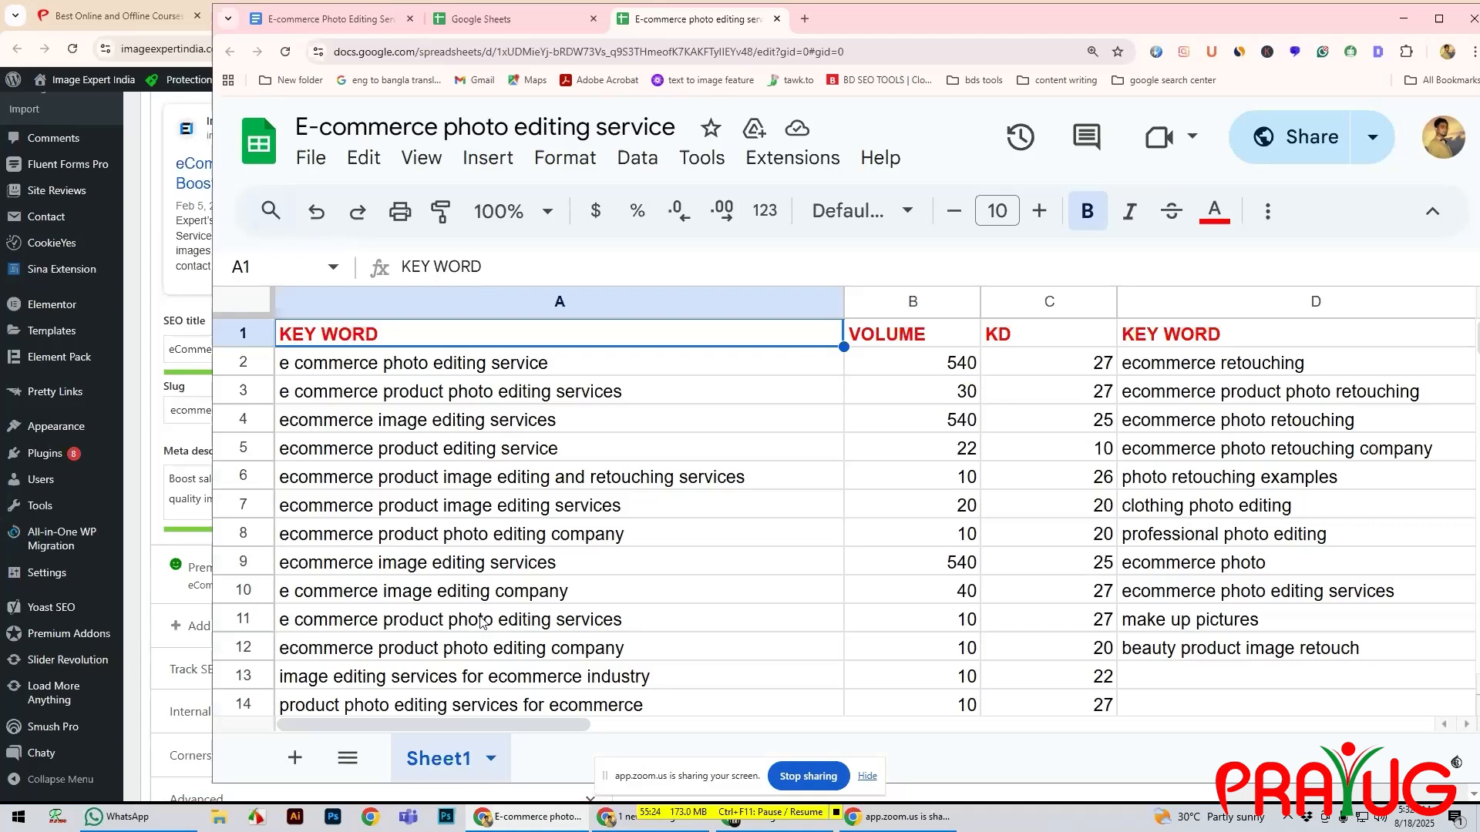
scroll(480, 622, down, 1)
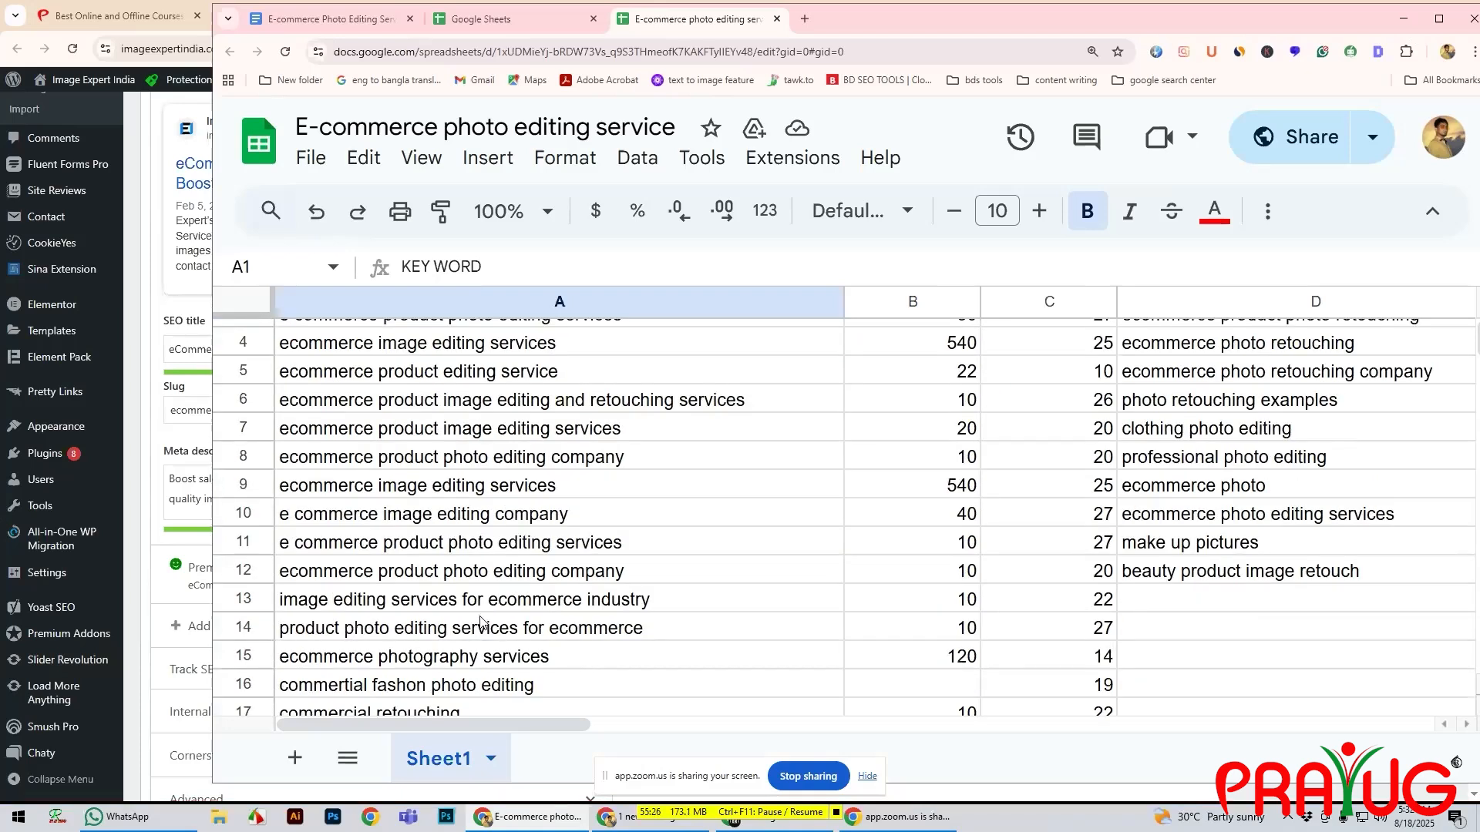
scroll(479, 621, up, 1)
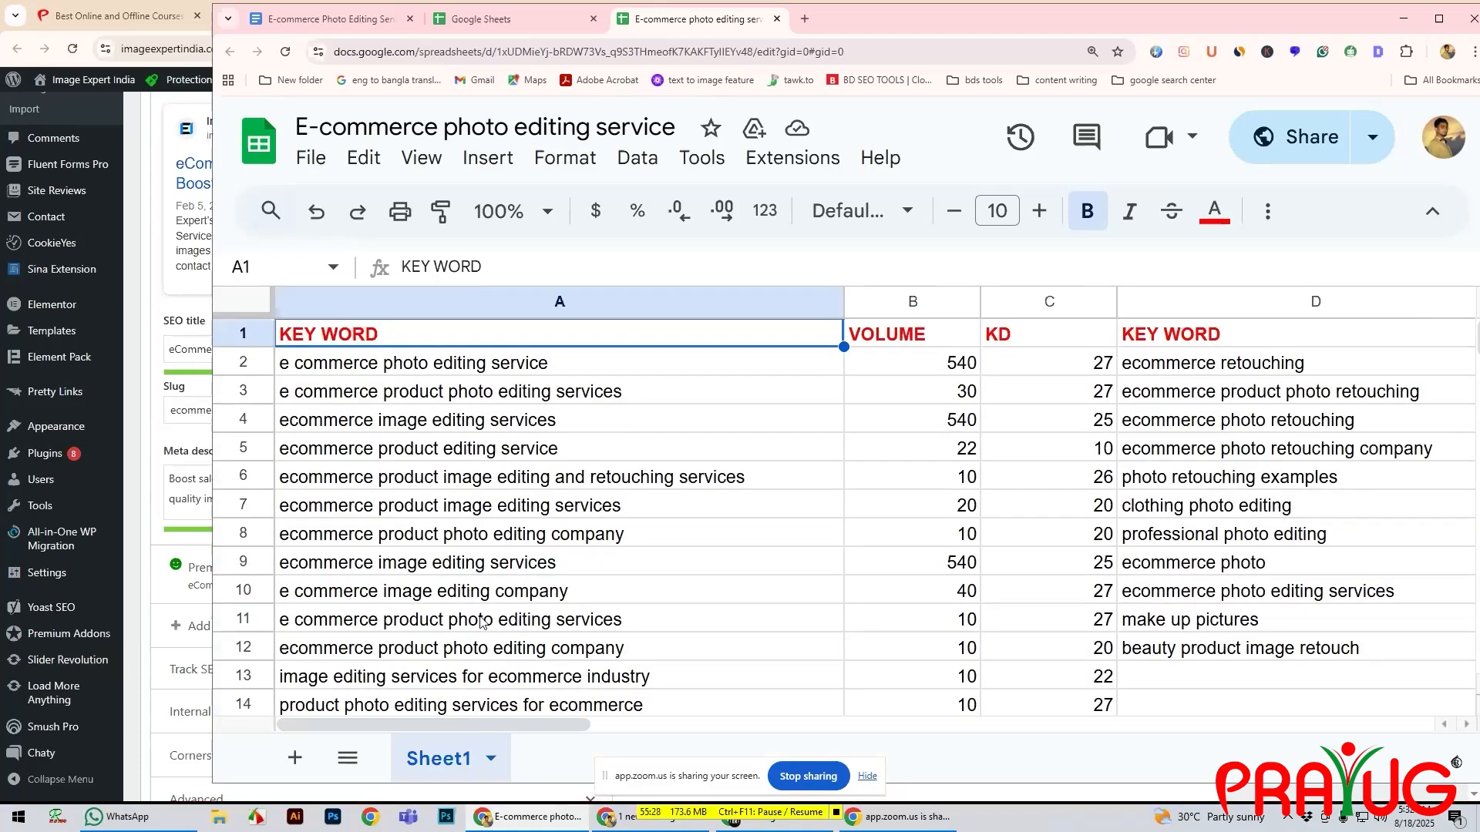
scroll(480, 621, down, 10)
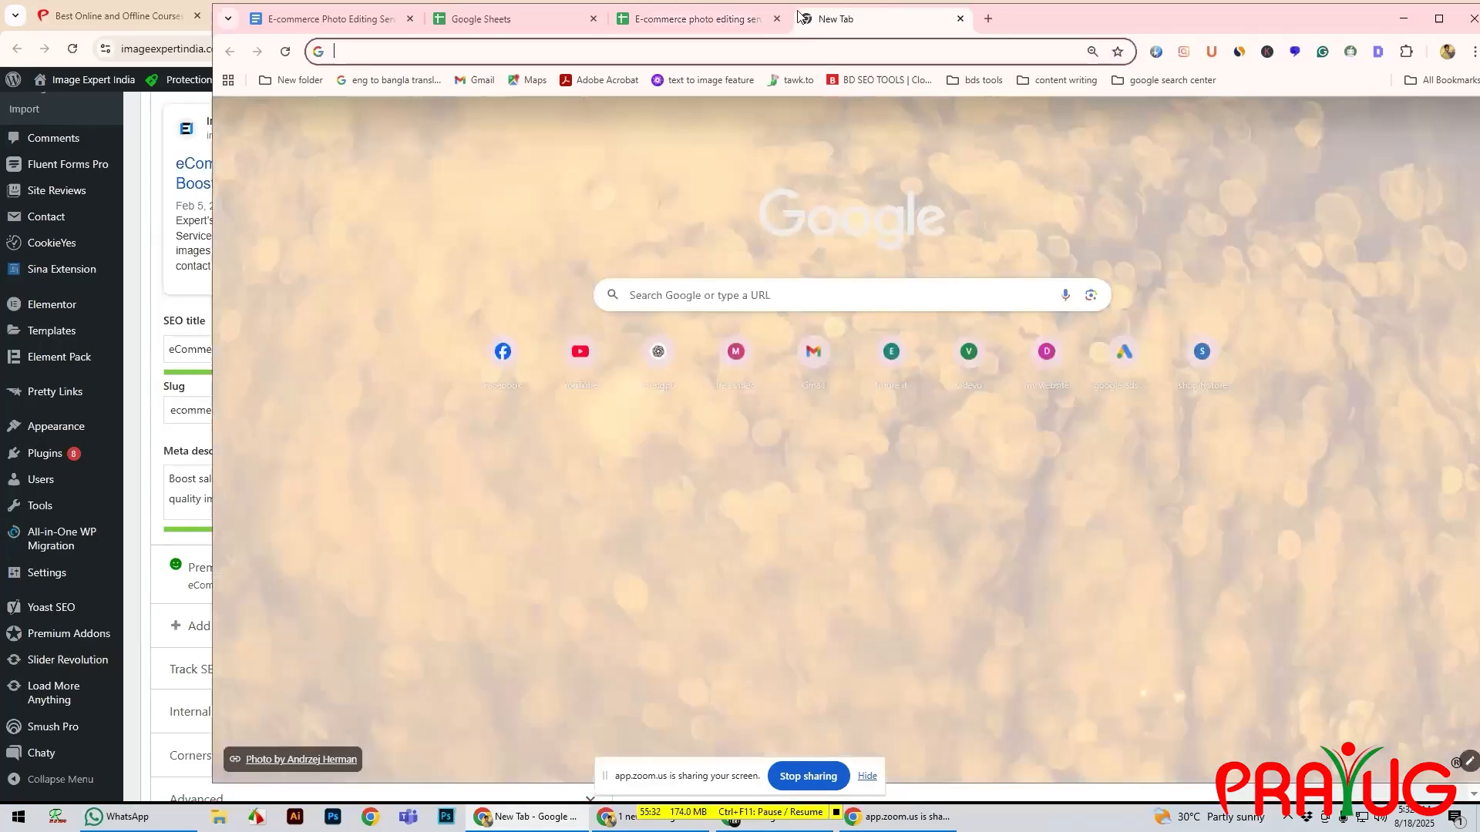
- Close the blank tab in the spreadsheet's Chrome window and move that window down to uncover the WordPress window's tabs
click(805, 18)
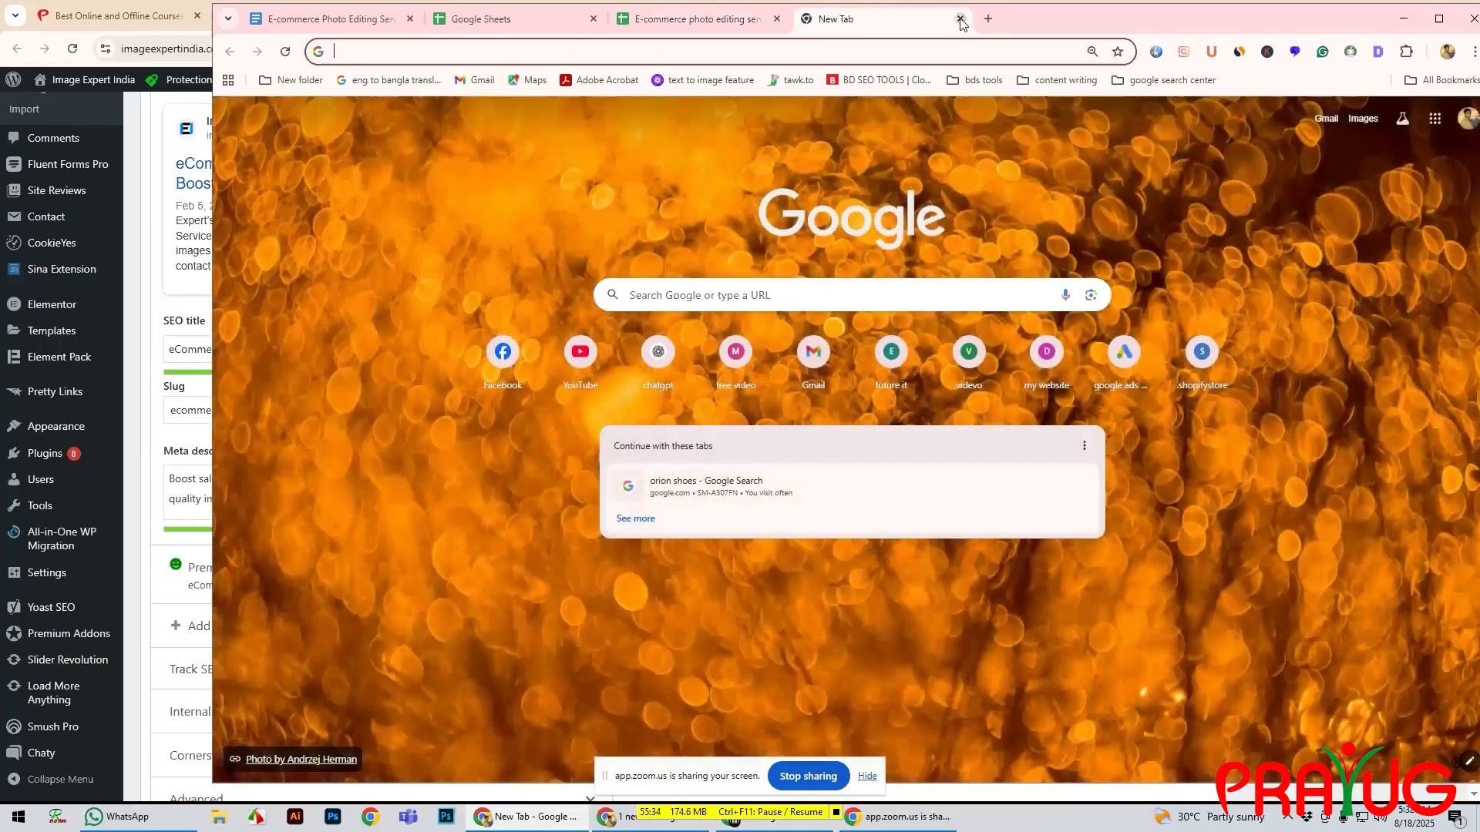
click(959, 18)
drag(999, 164, 1018, 171)
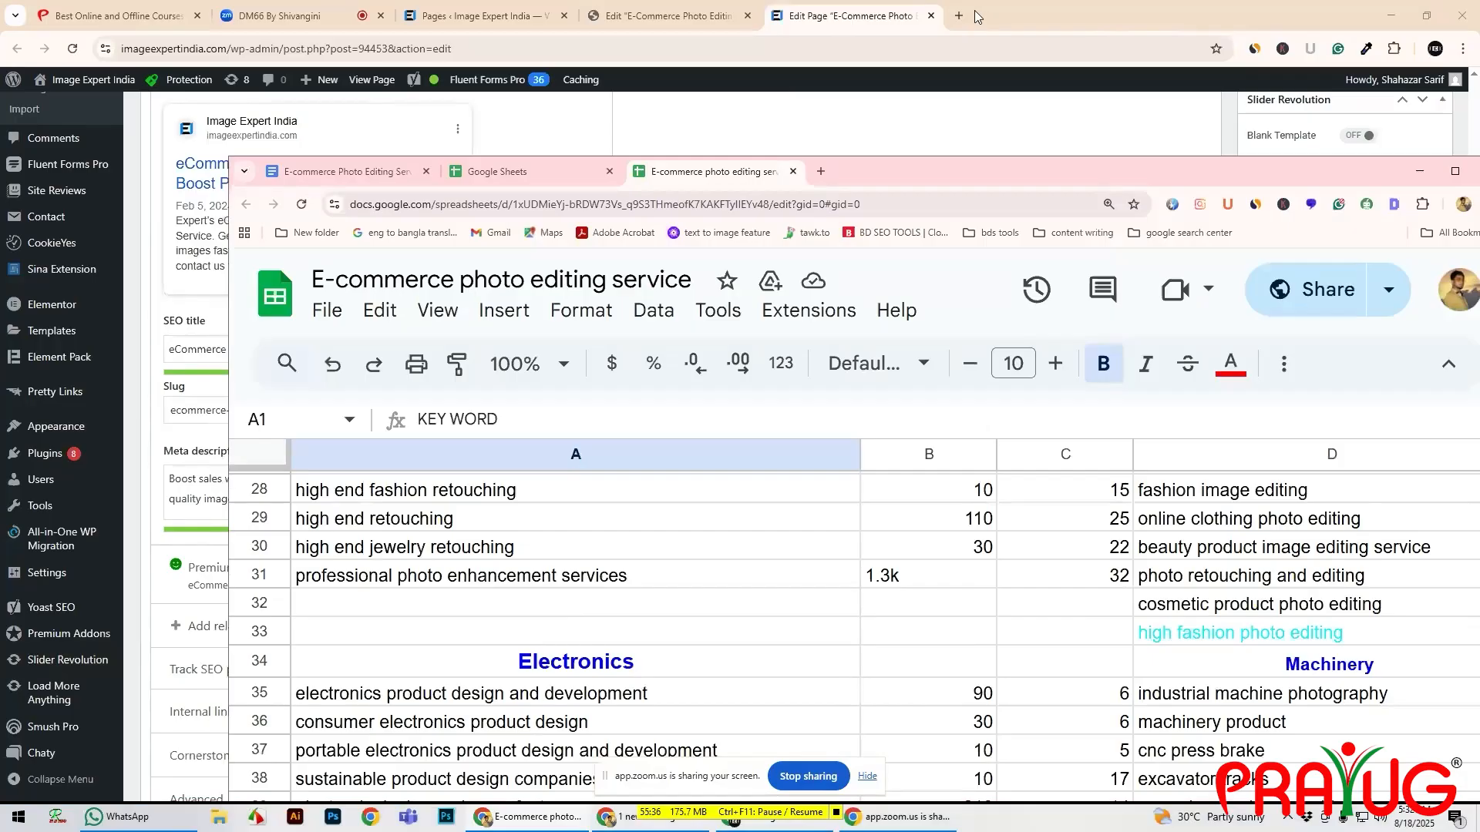
- Open the BD SEO TOOLS site in a new tab and log in to its member area
click(956, 17)
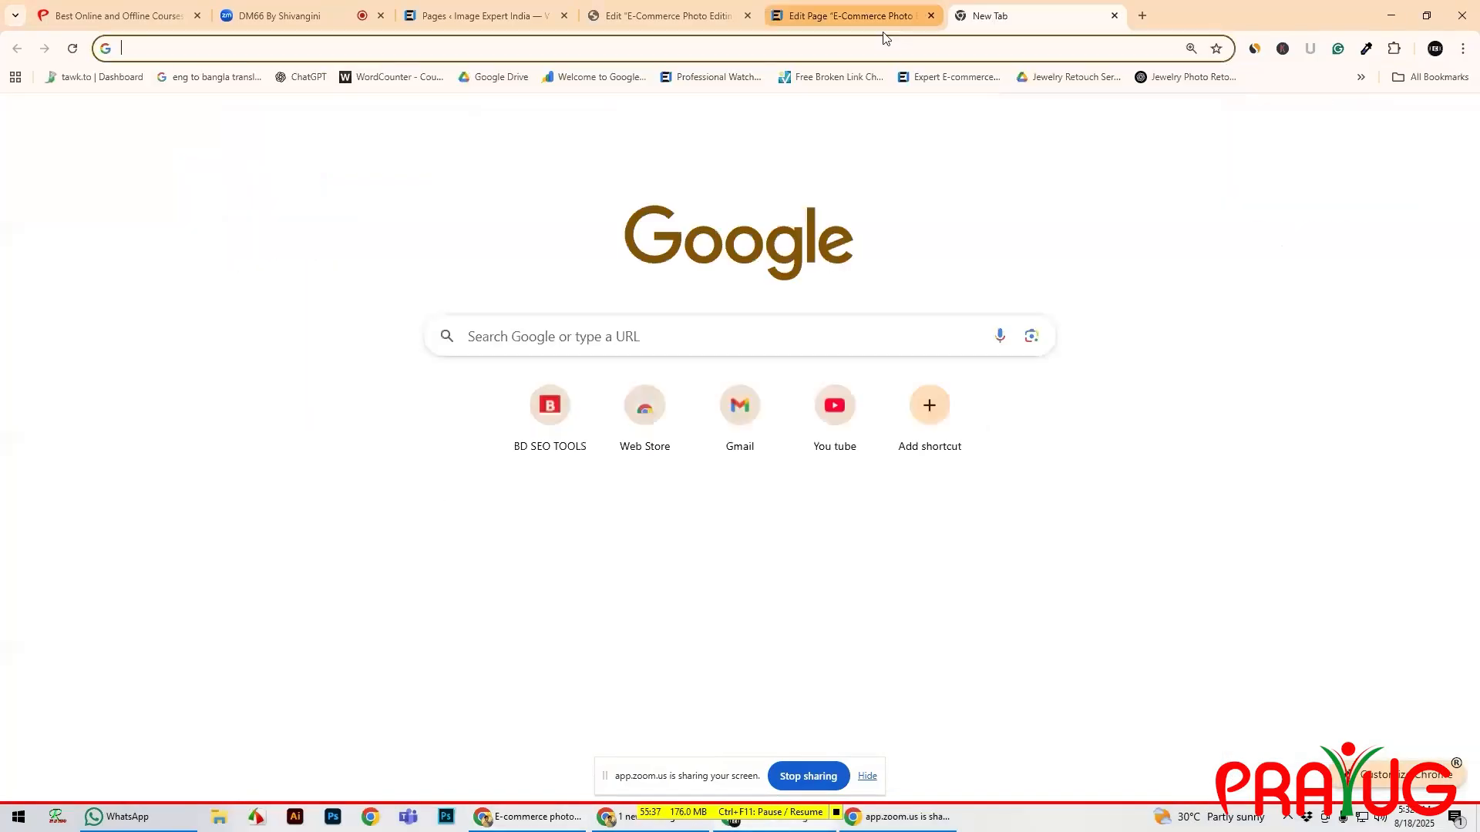
click(547, 408)
click(1310, 116)
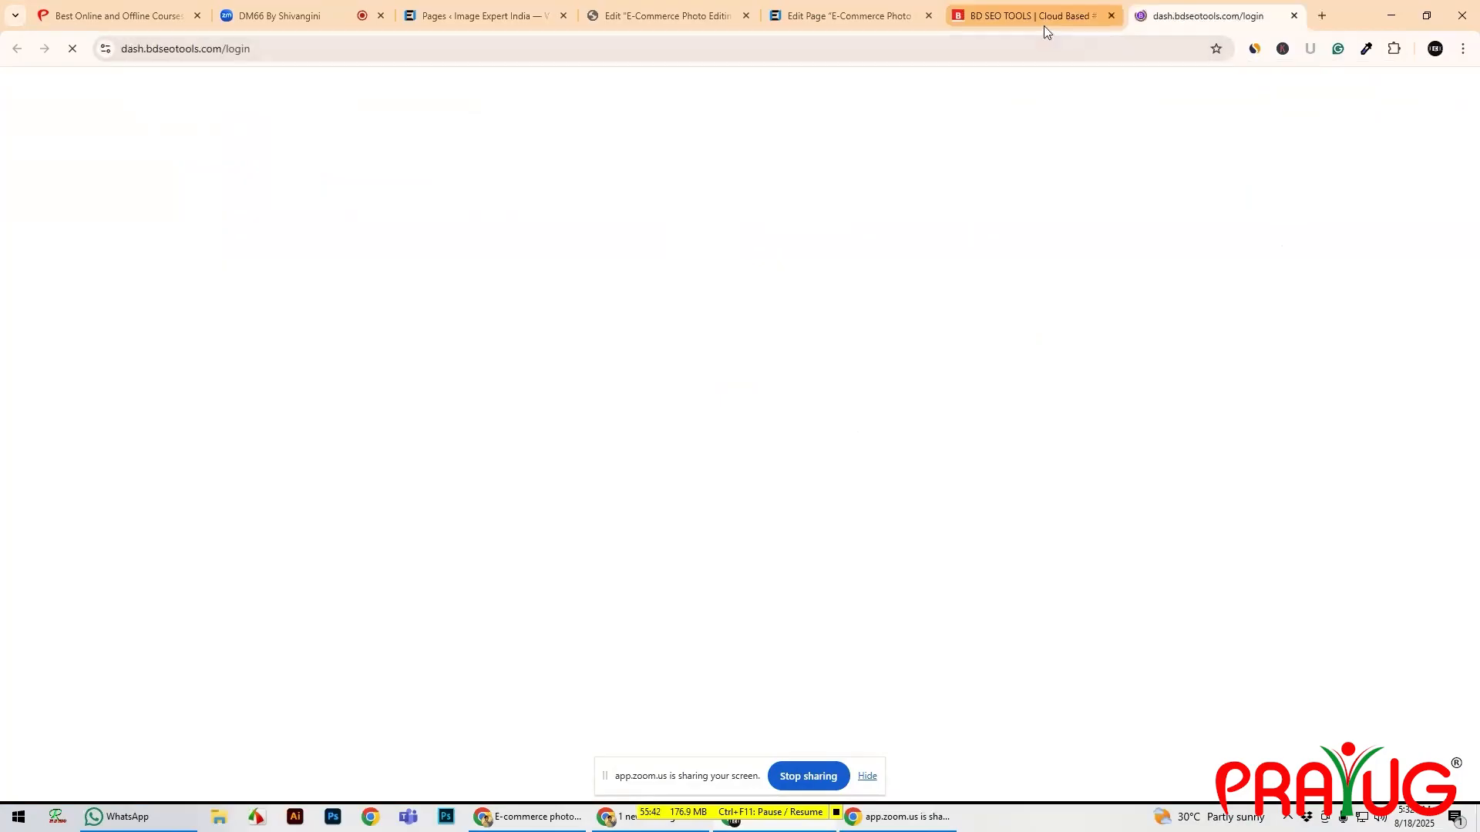
click(806, 310)
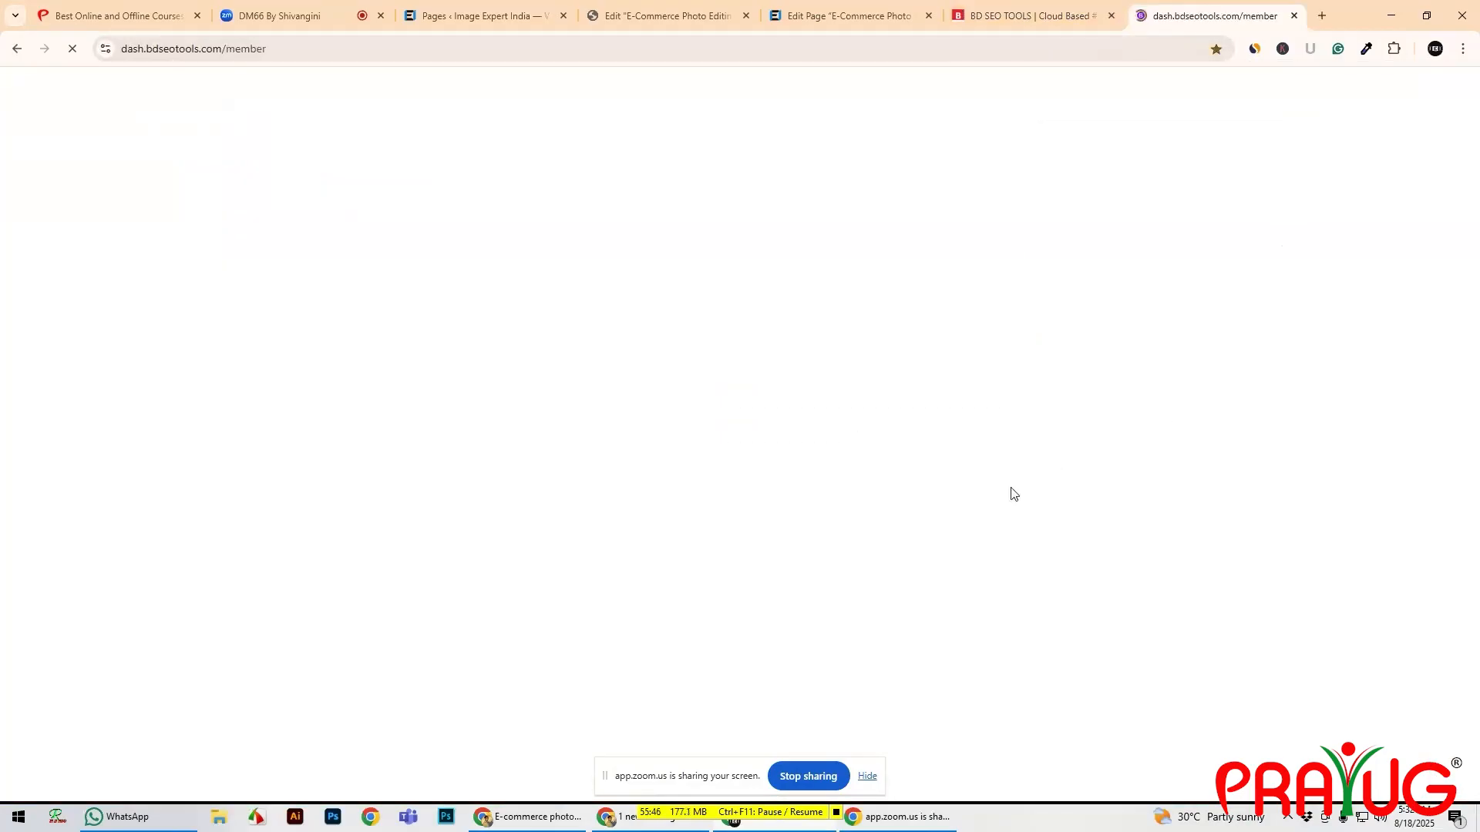
- Filter the active tools by "q" and open the QuillBot access page
scroll(1012, 490, down, 4)
click(728, 493)
click(1008, 378)
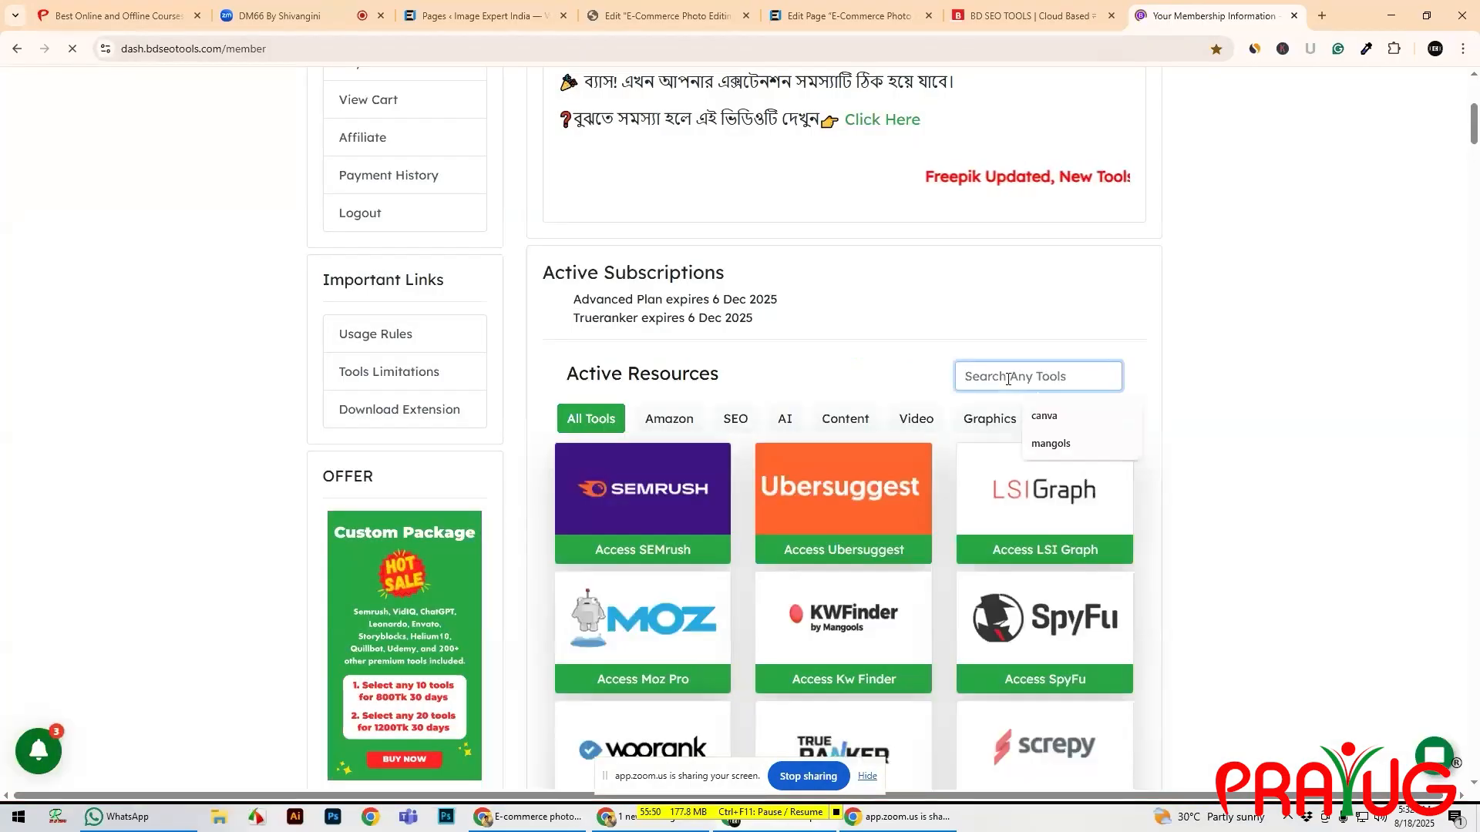
text(q)
click(832, 508)
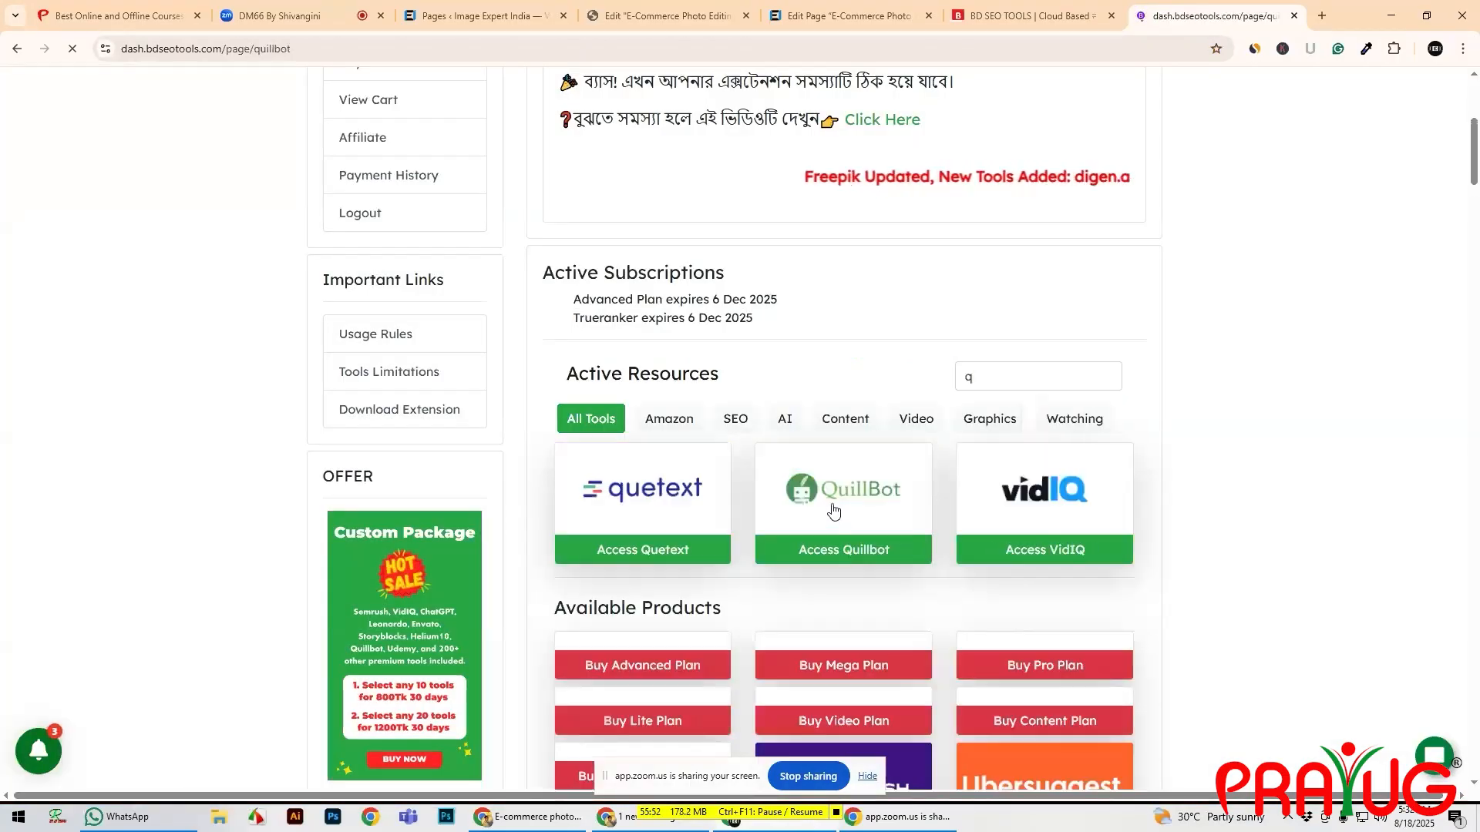
- Log in to the QuillBot website from its access page and open the Paraphrasing Tool
scroll(842, 466, down, 4)
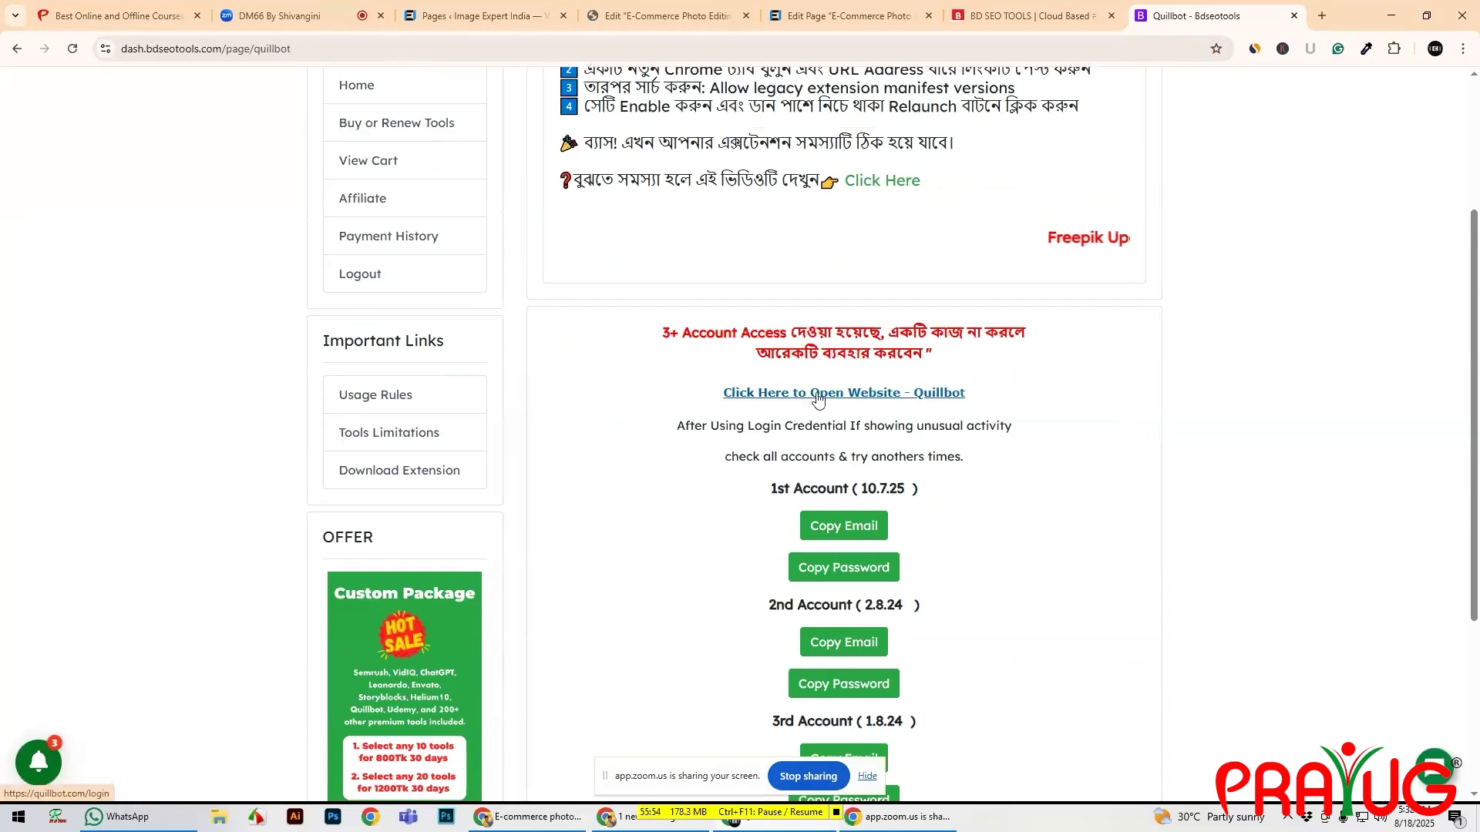
click(818, 399)
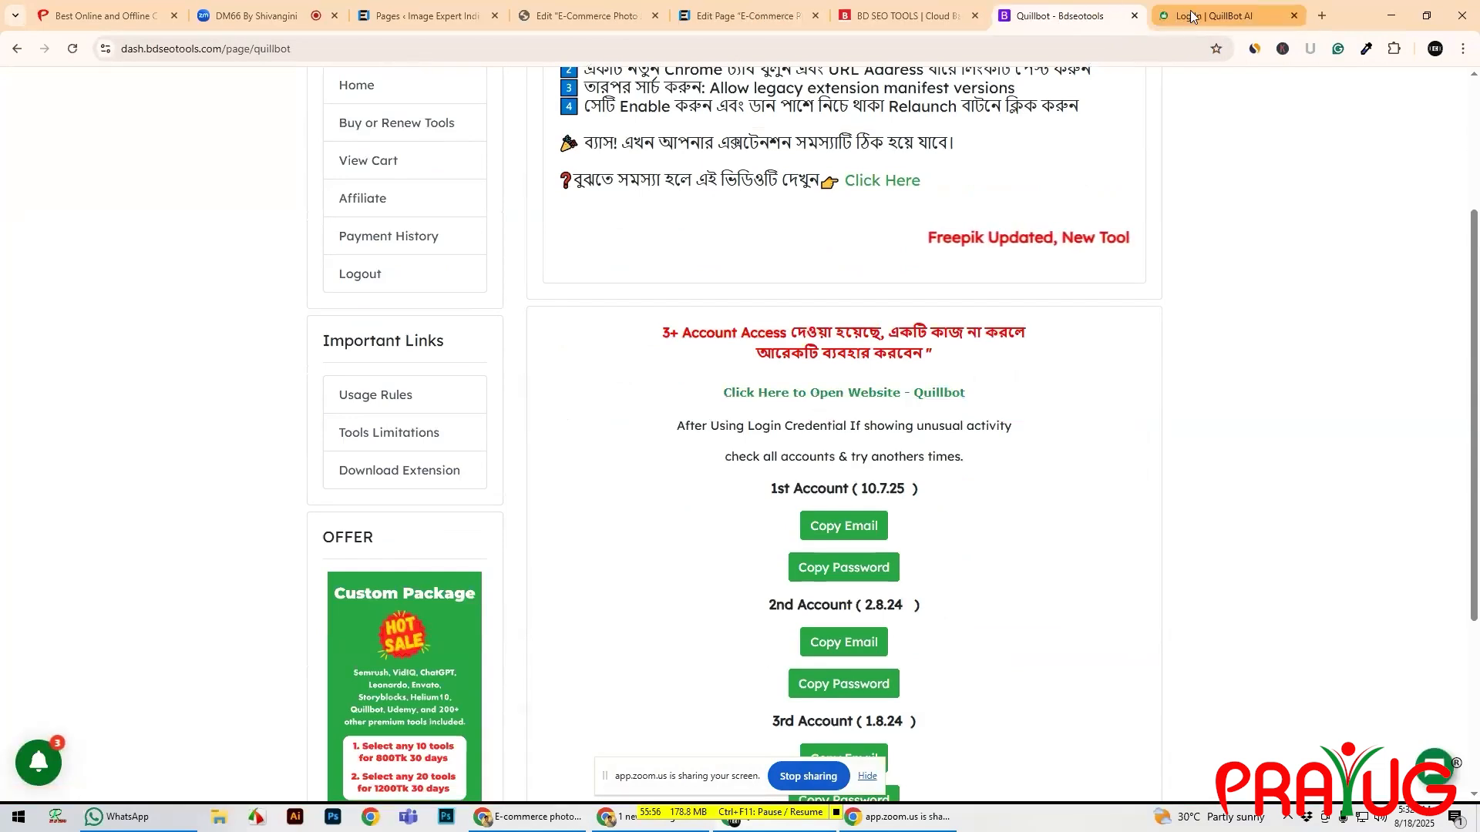
click(1191, 16)
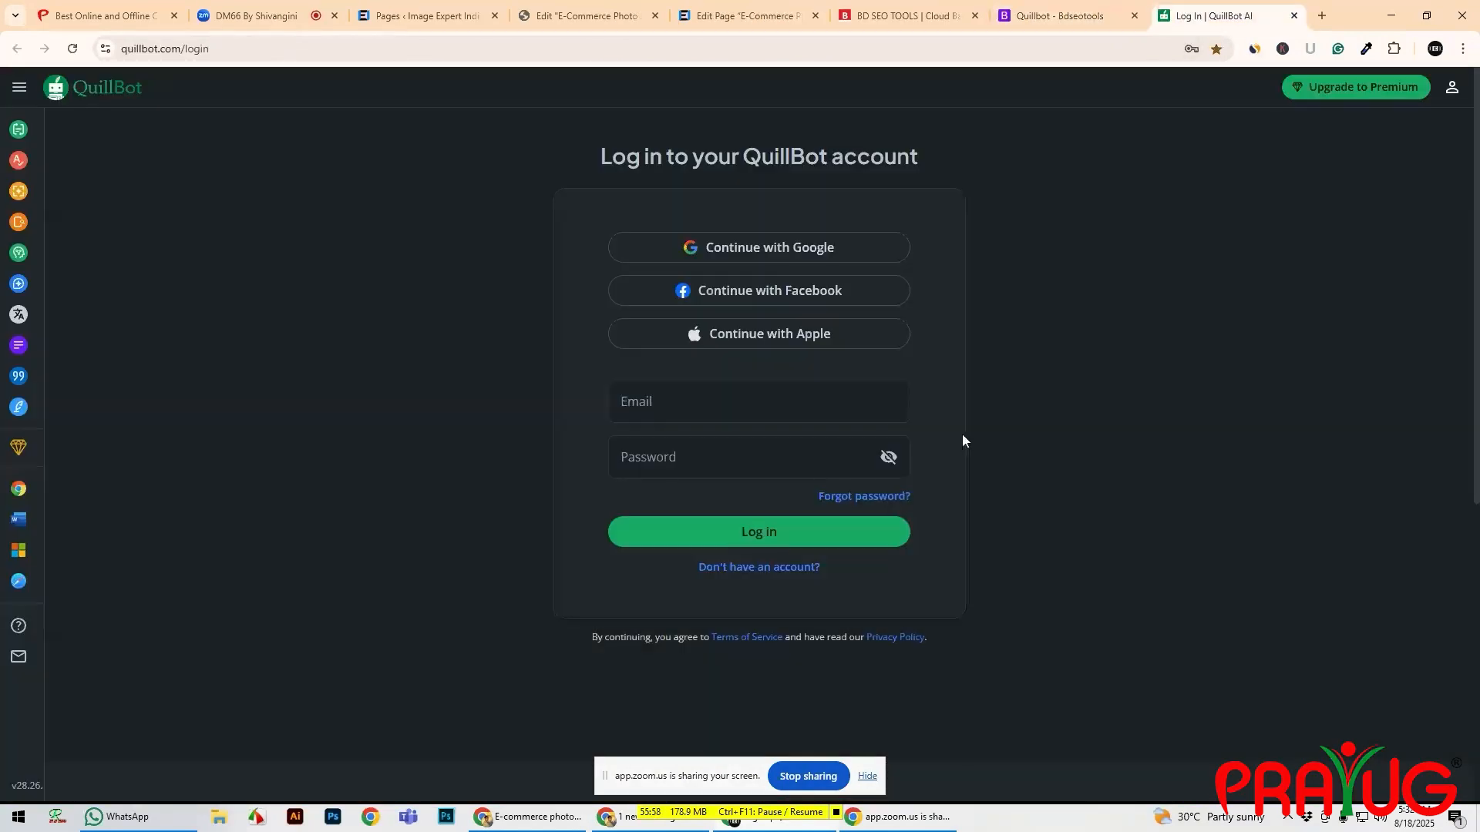
click(736, 574)
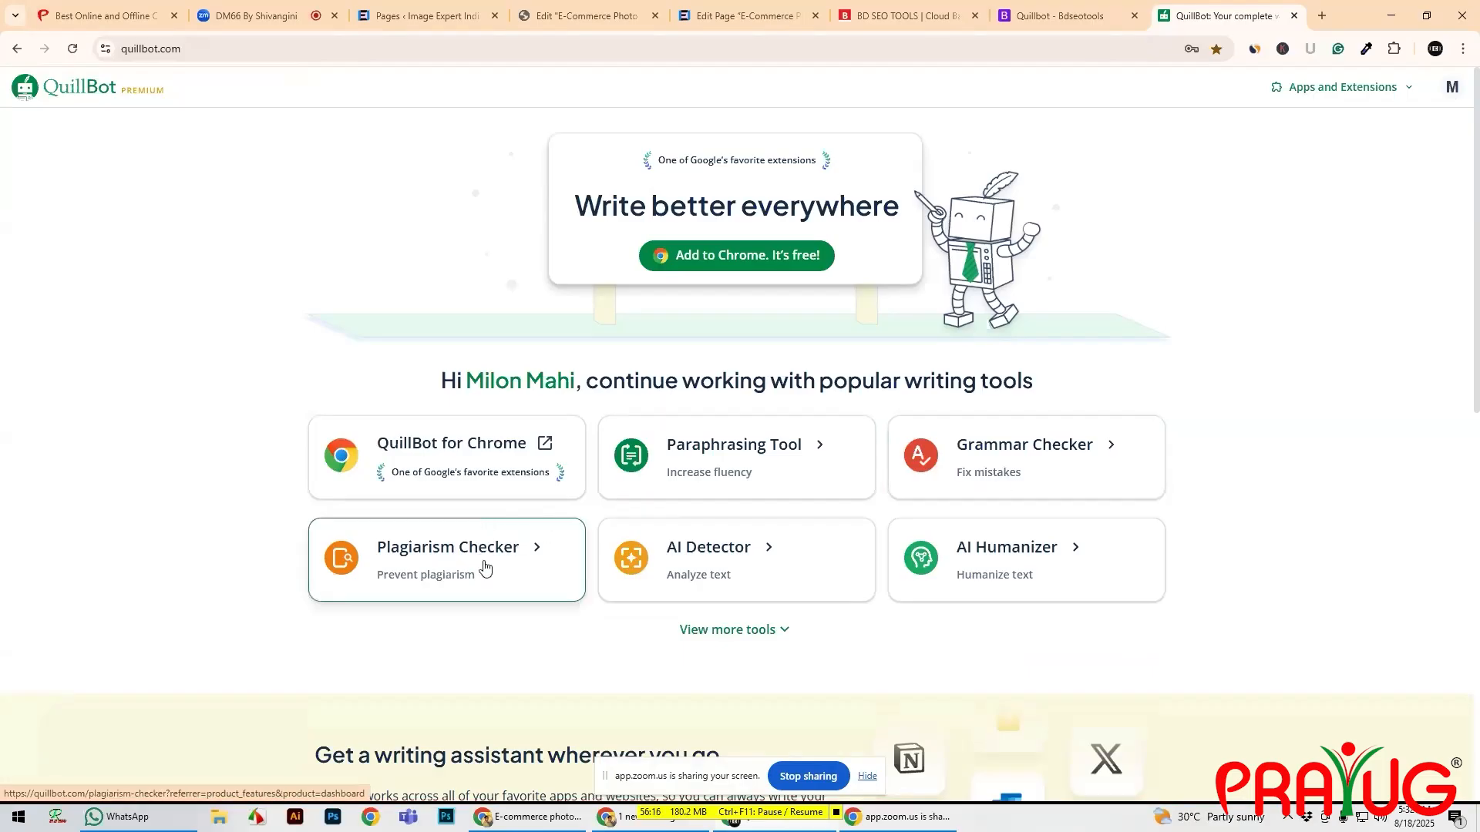
click(742, 455)
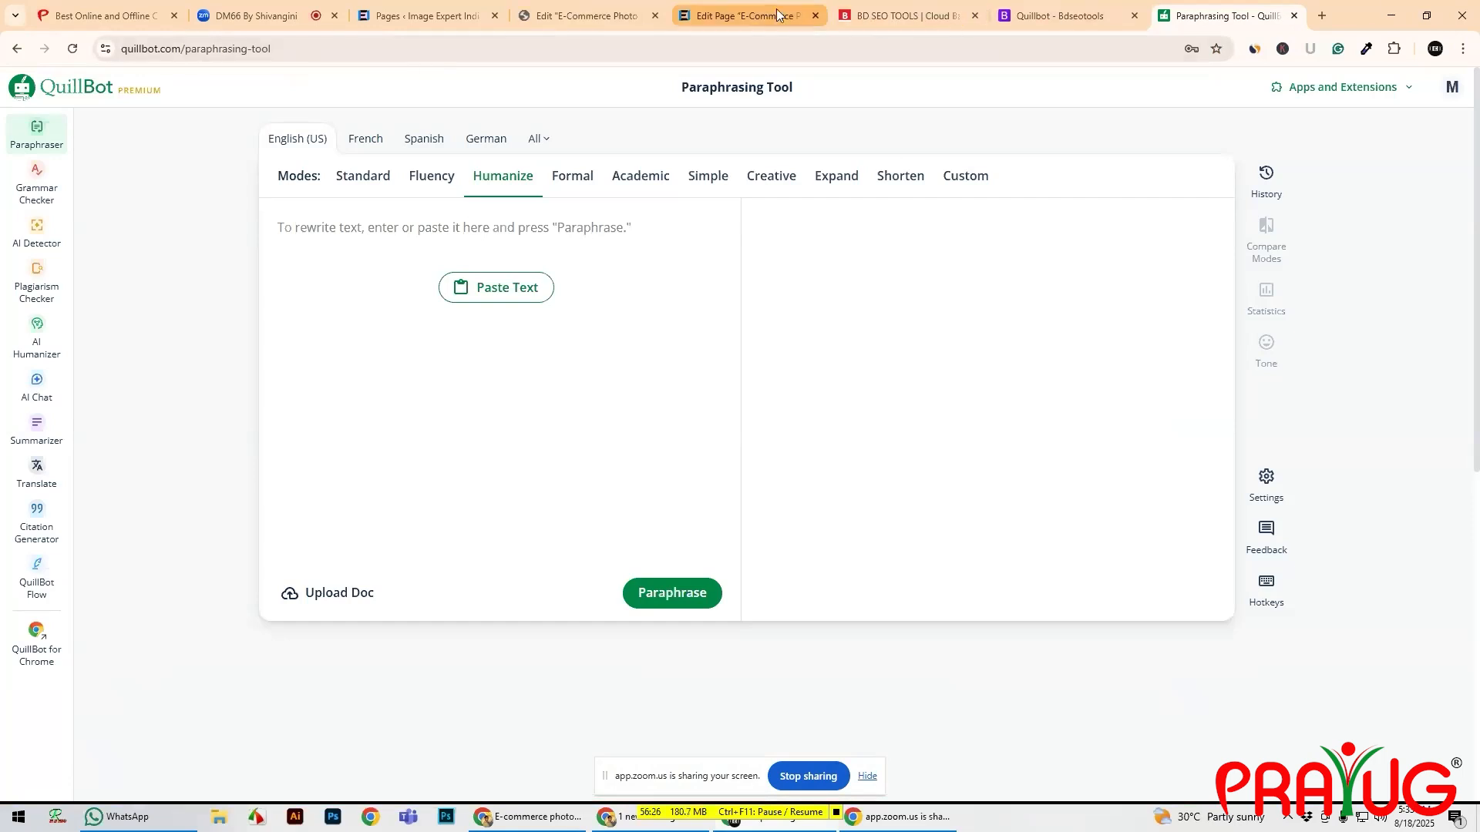
- Copy the E-Commerce page's SEO title from Yoast and paraphrase it in QuillBot's Humanize mode
click(731, 5)
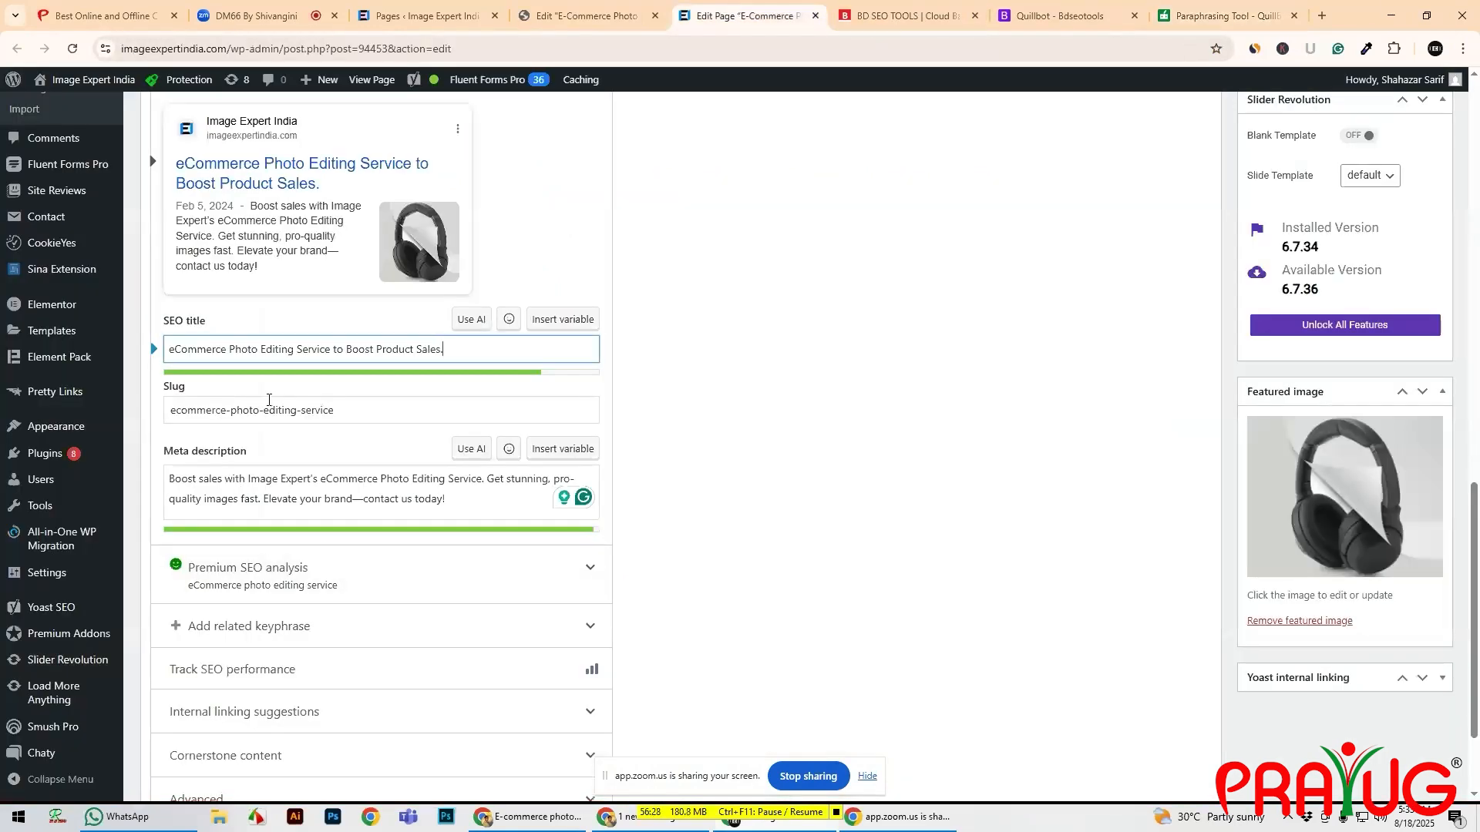
drag(463, 352, 165, 361)
key(ctrl+c)
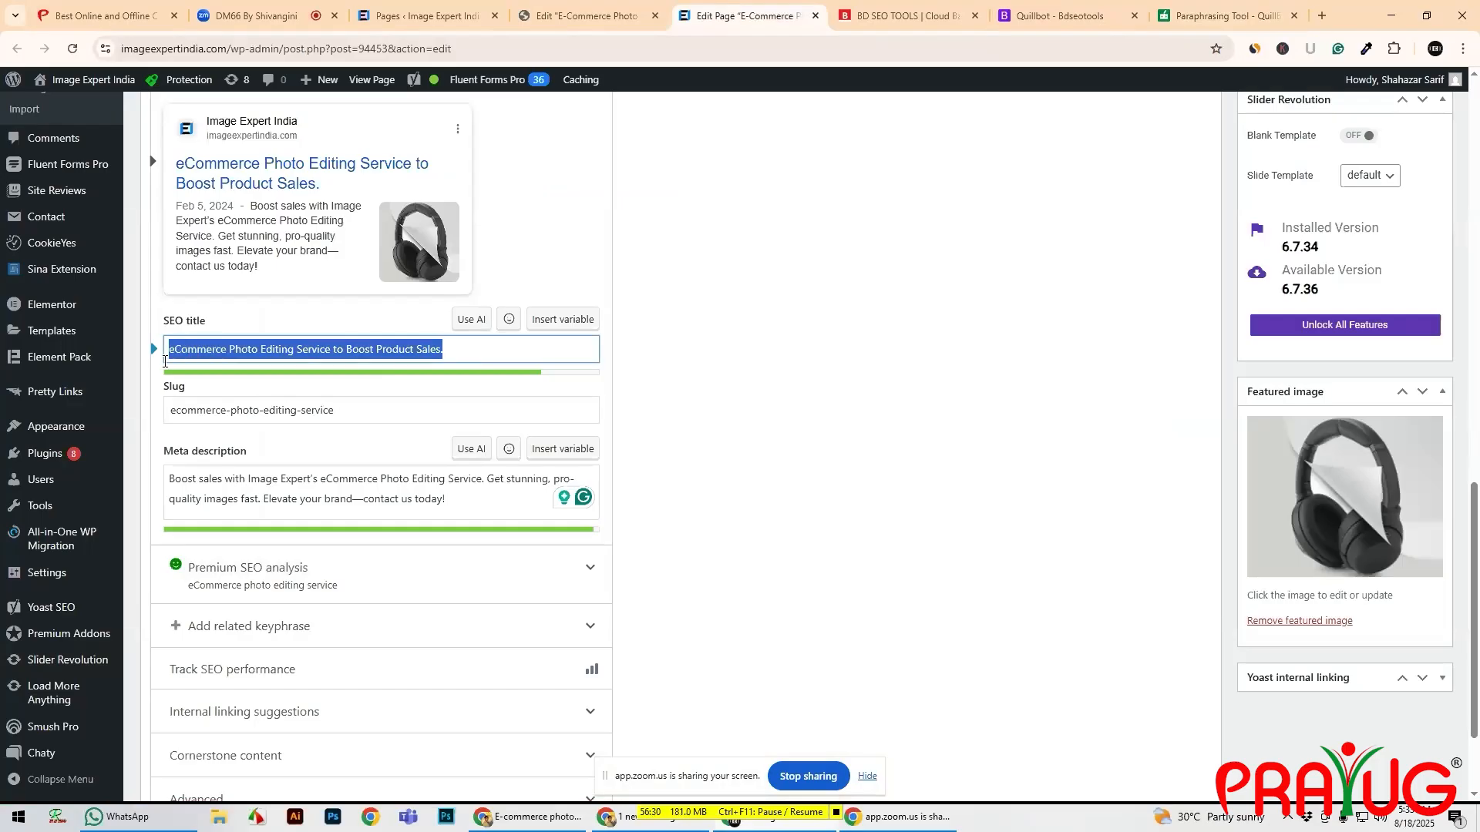
click(1189, 17)
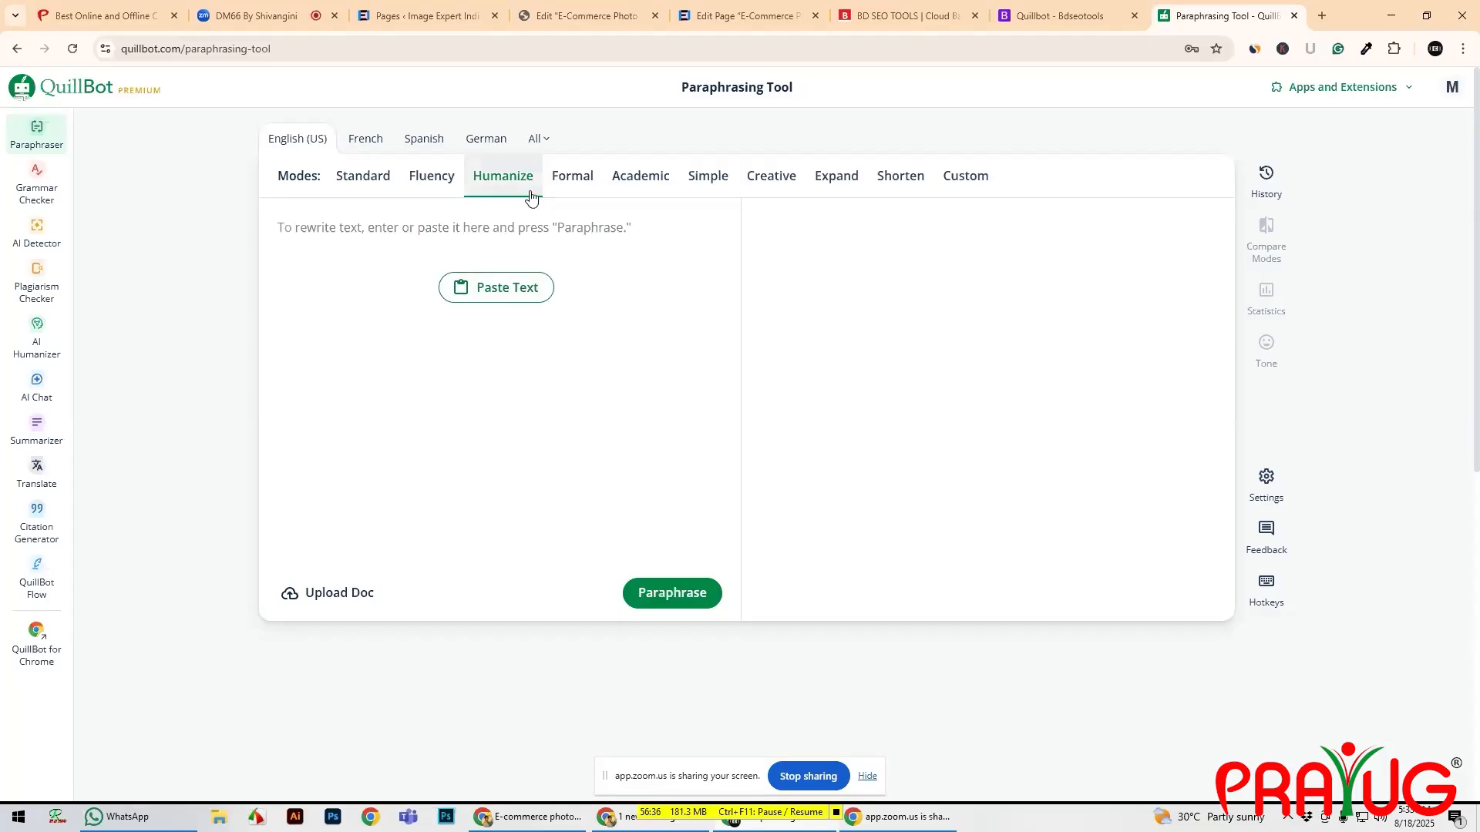
click(484, 290)
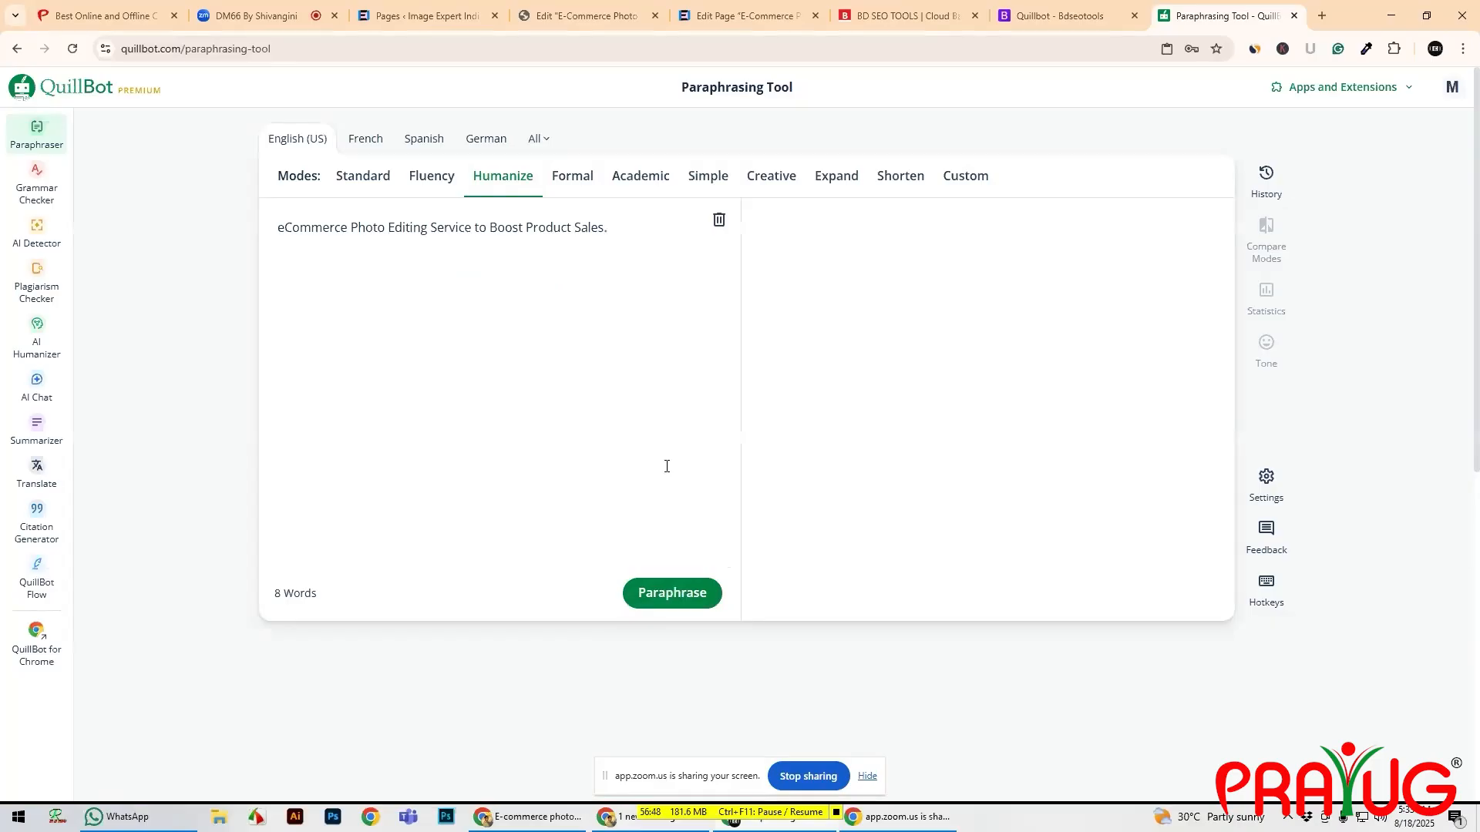
click(669, 598)
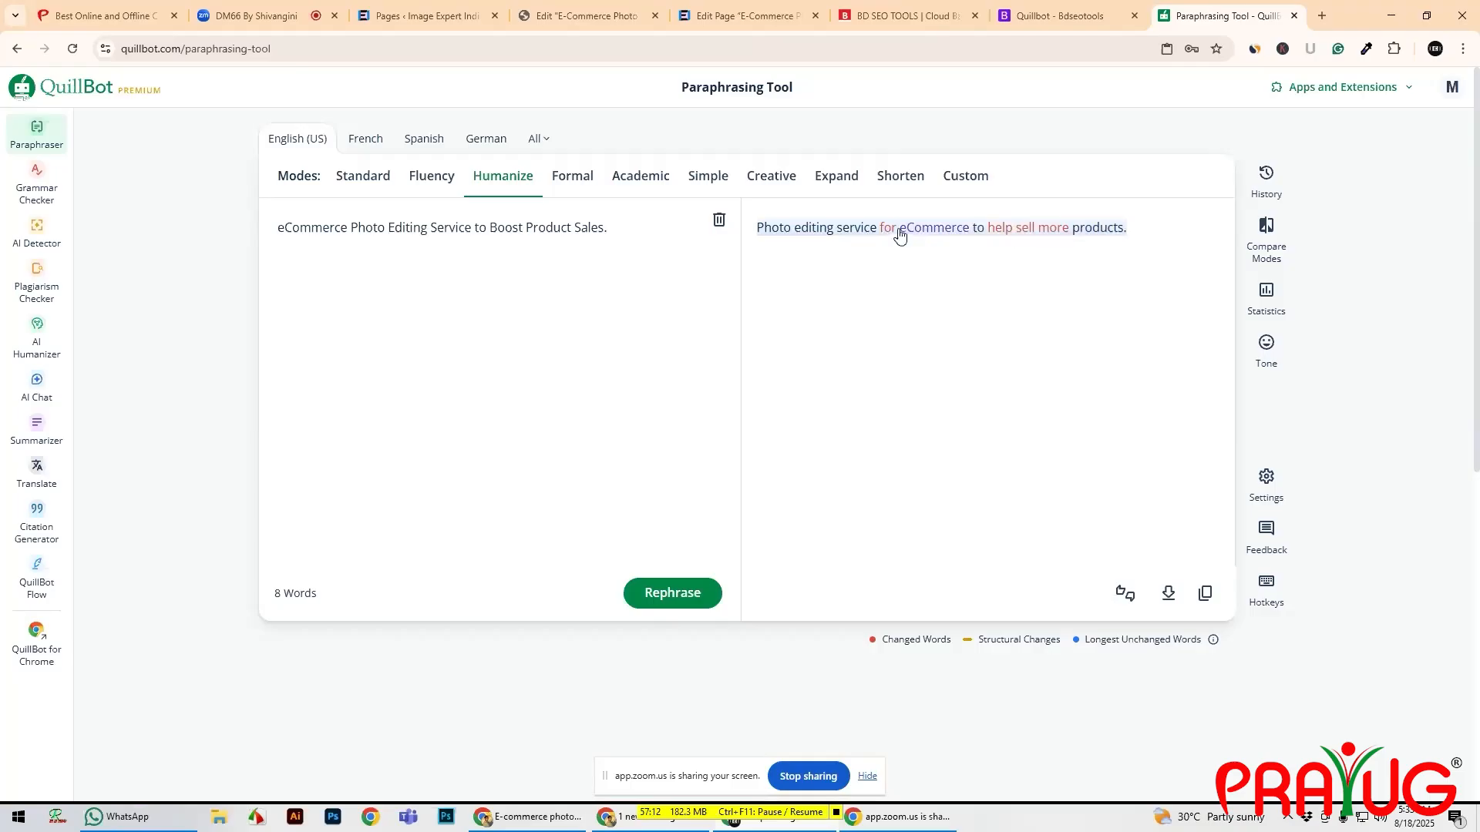
- Review alternative wordings in the paraphrased title and replace "to help" with "so you can"
click(1026, 231)
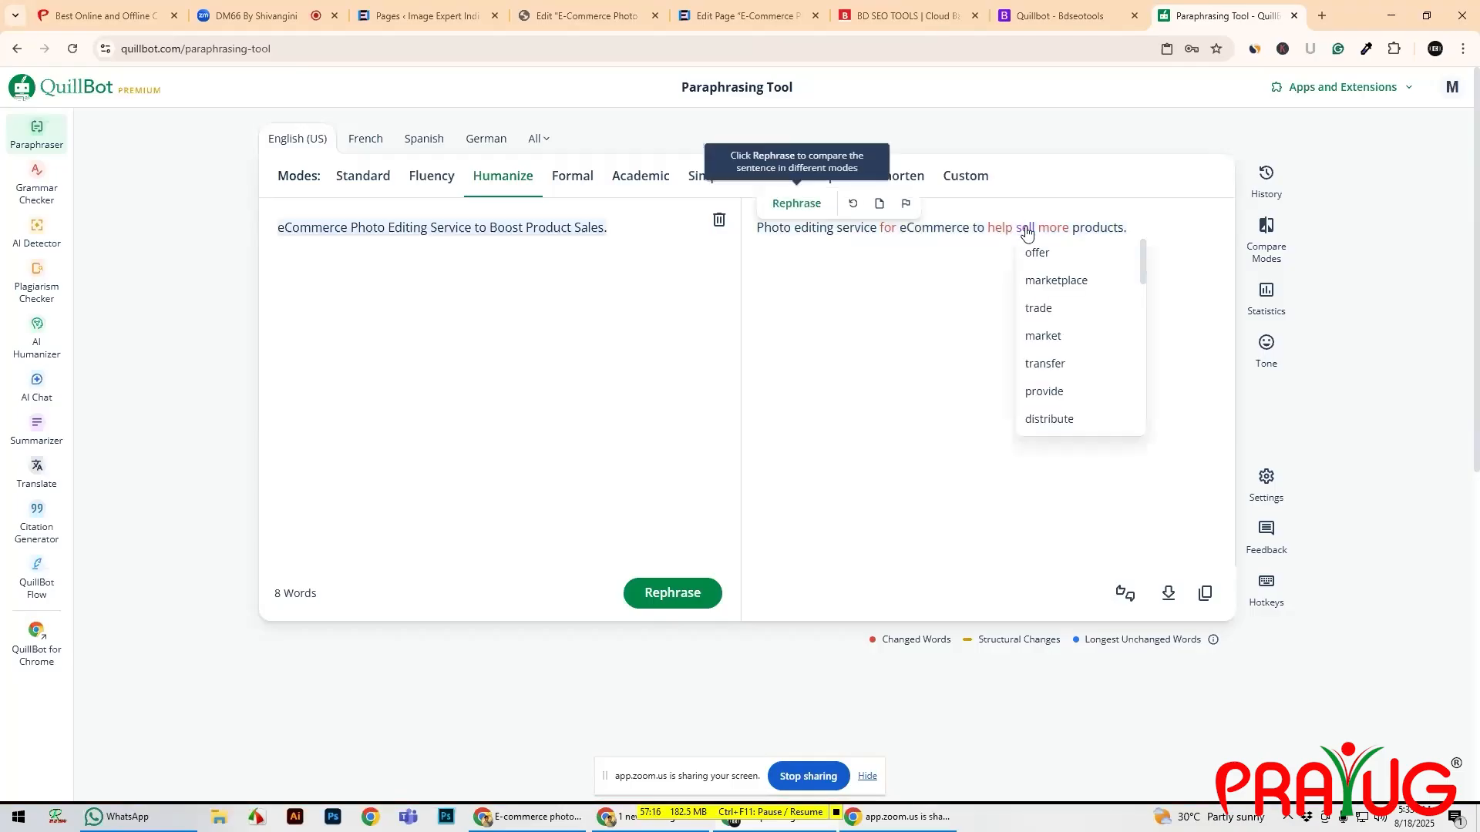
click(890, 232)
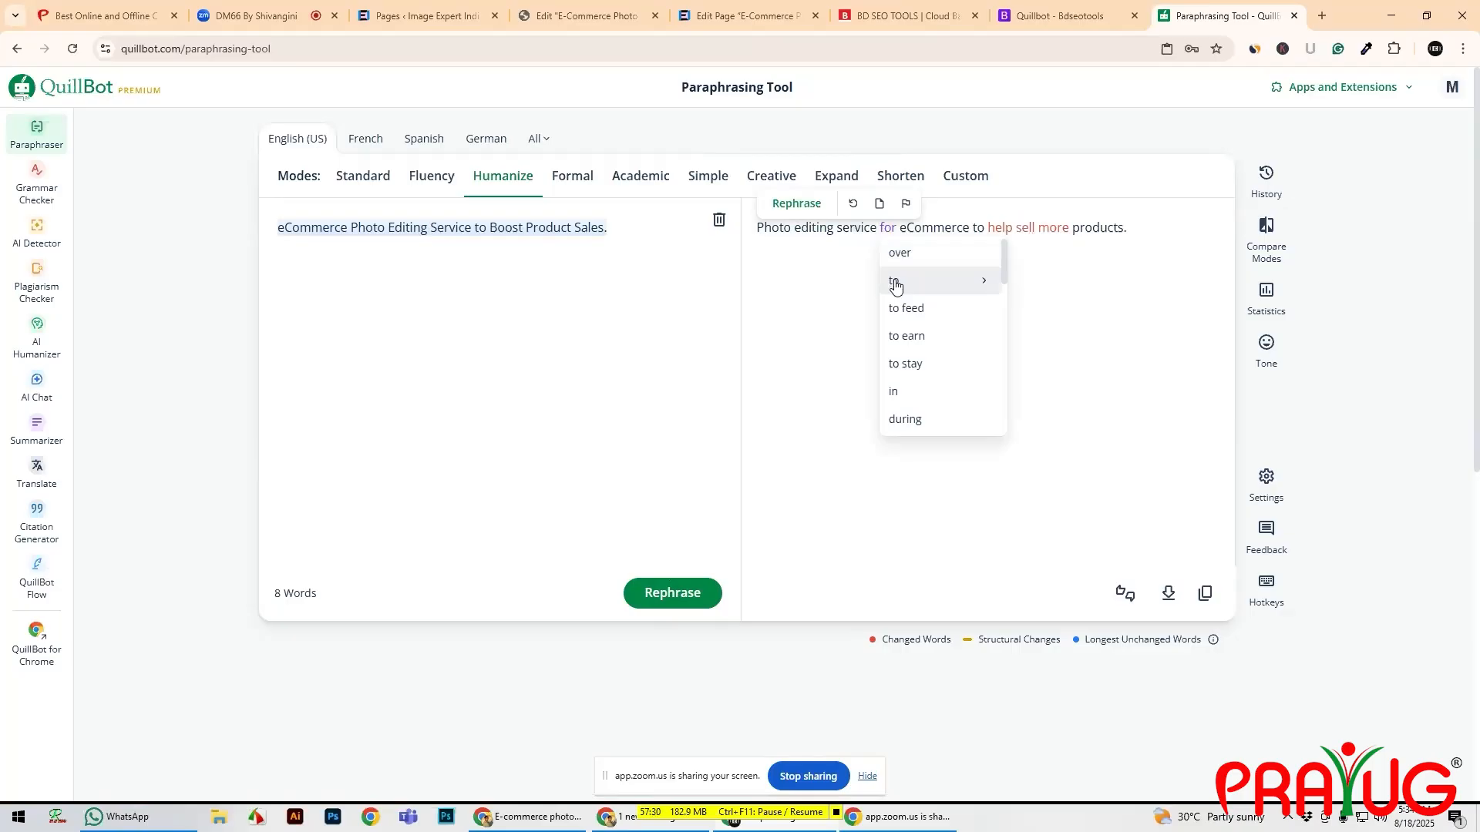
click(829, 262)
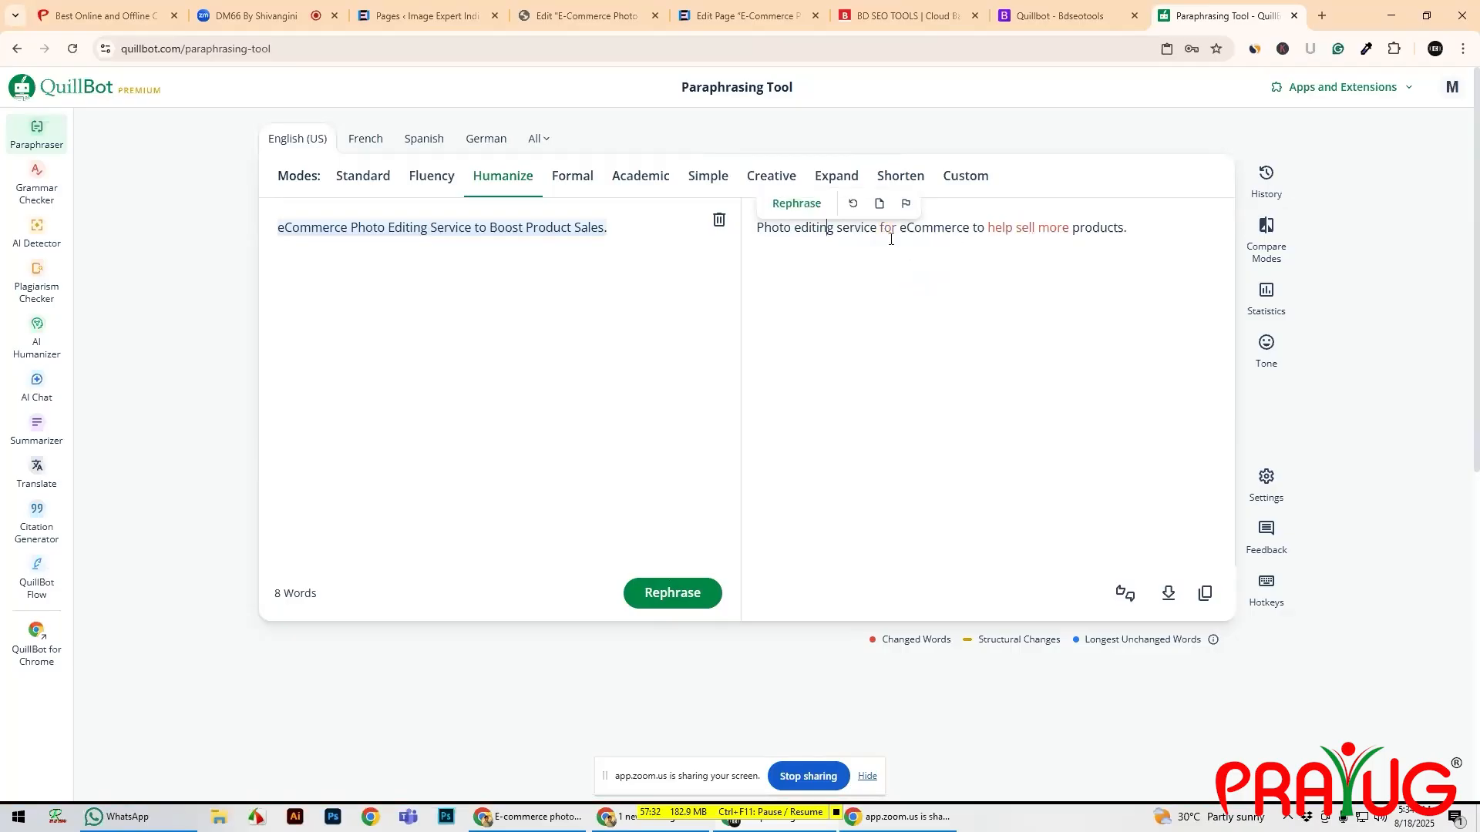
click(999, 231)
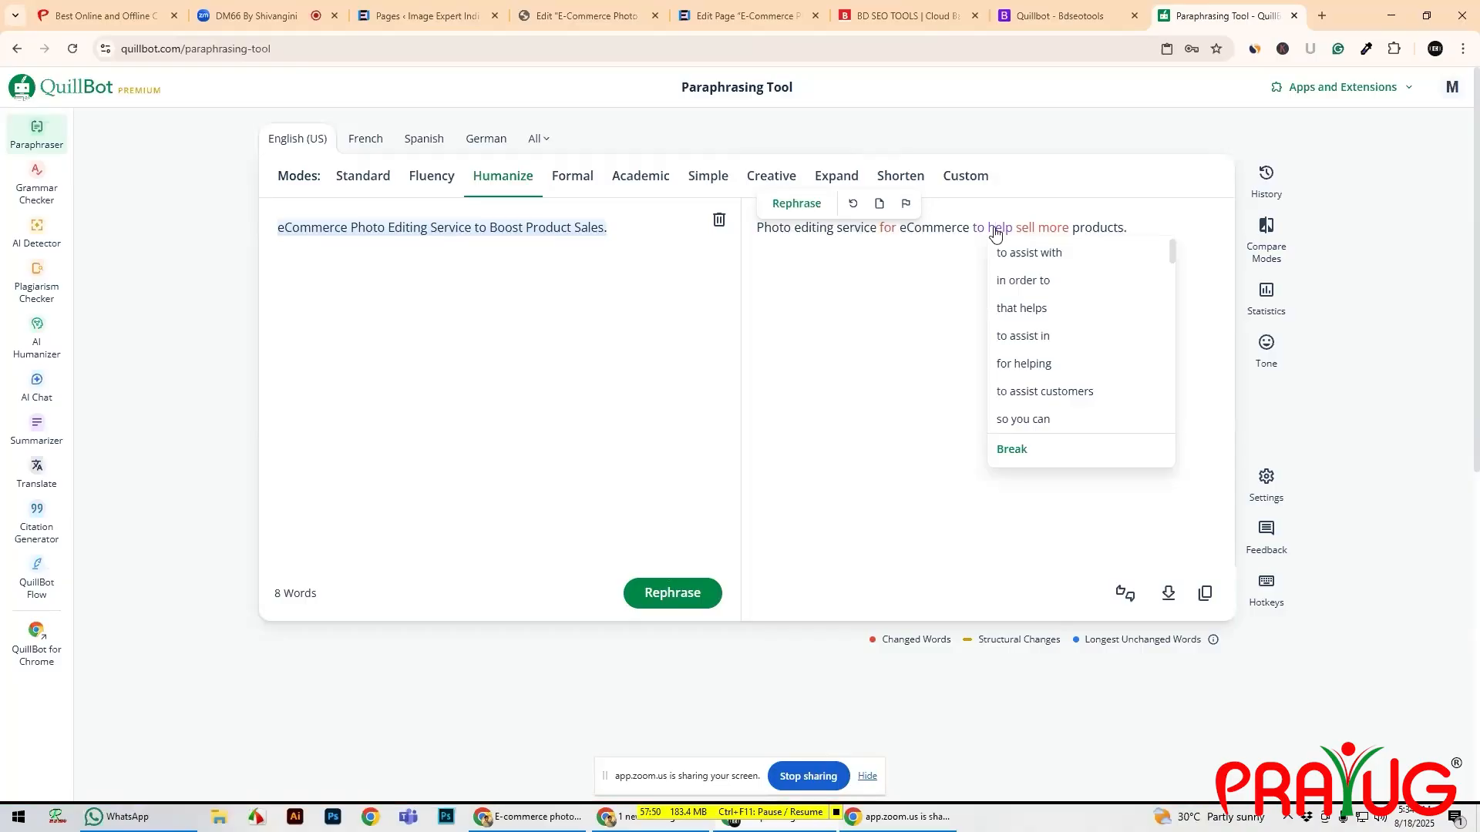
click(1026, 421)
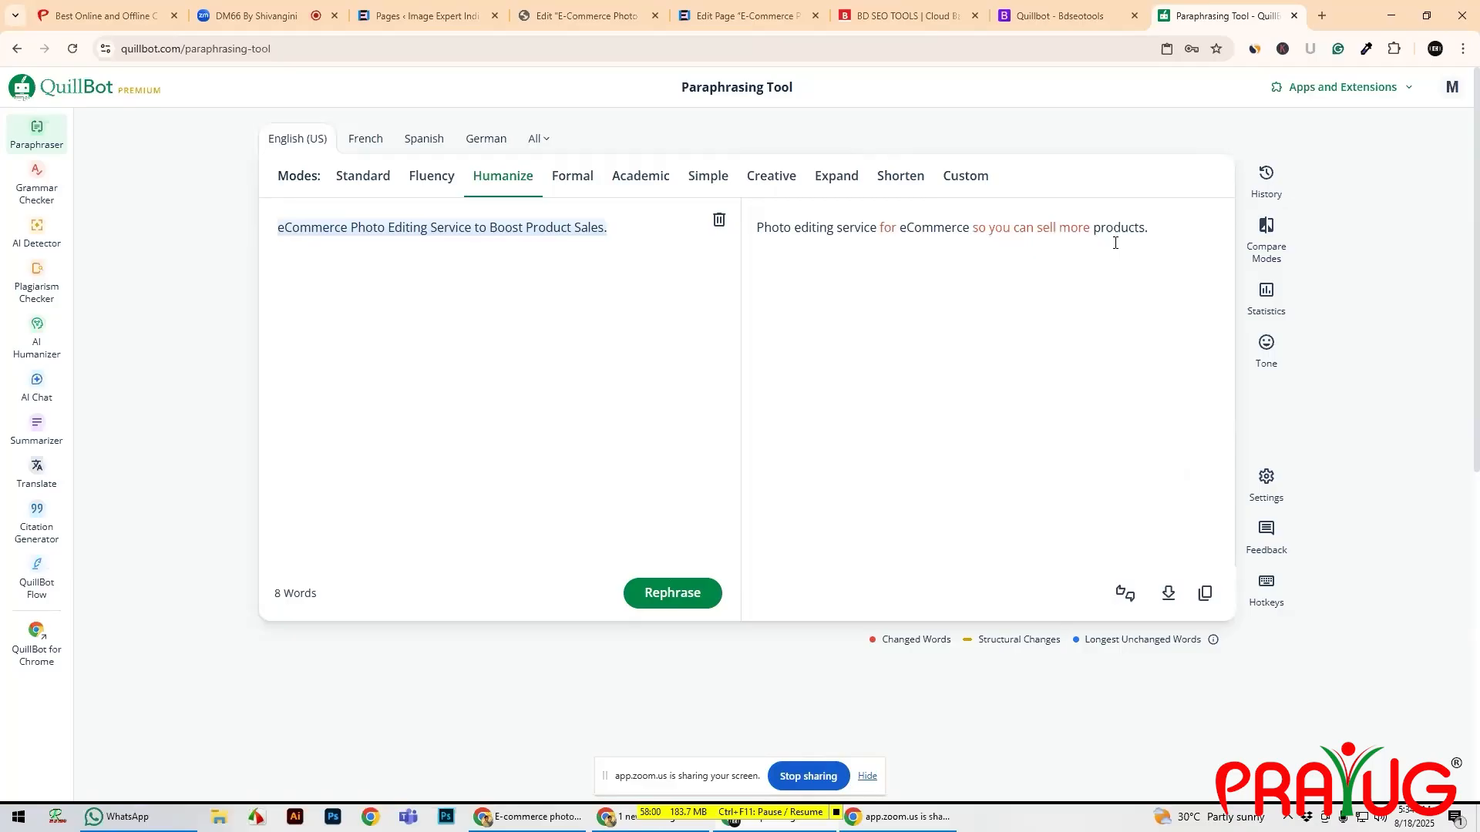
click(1012, 235)
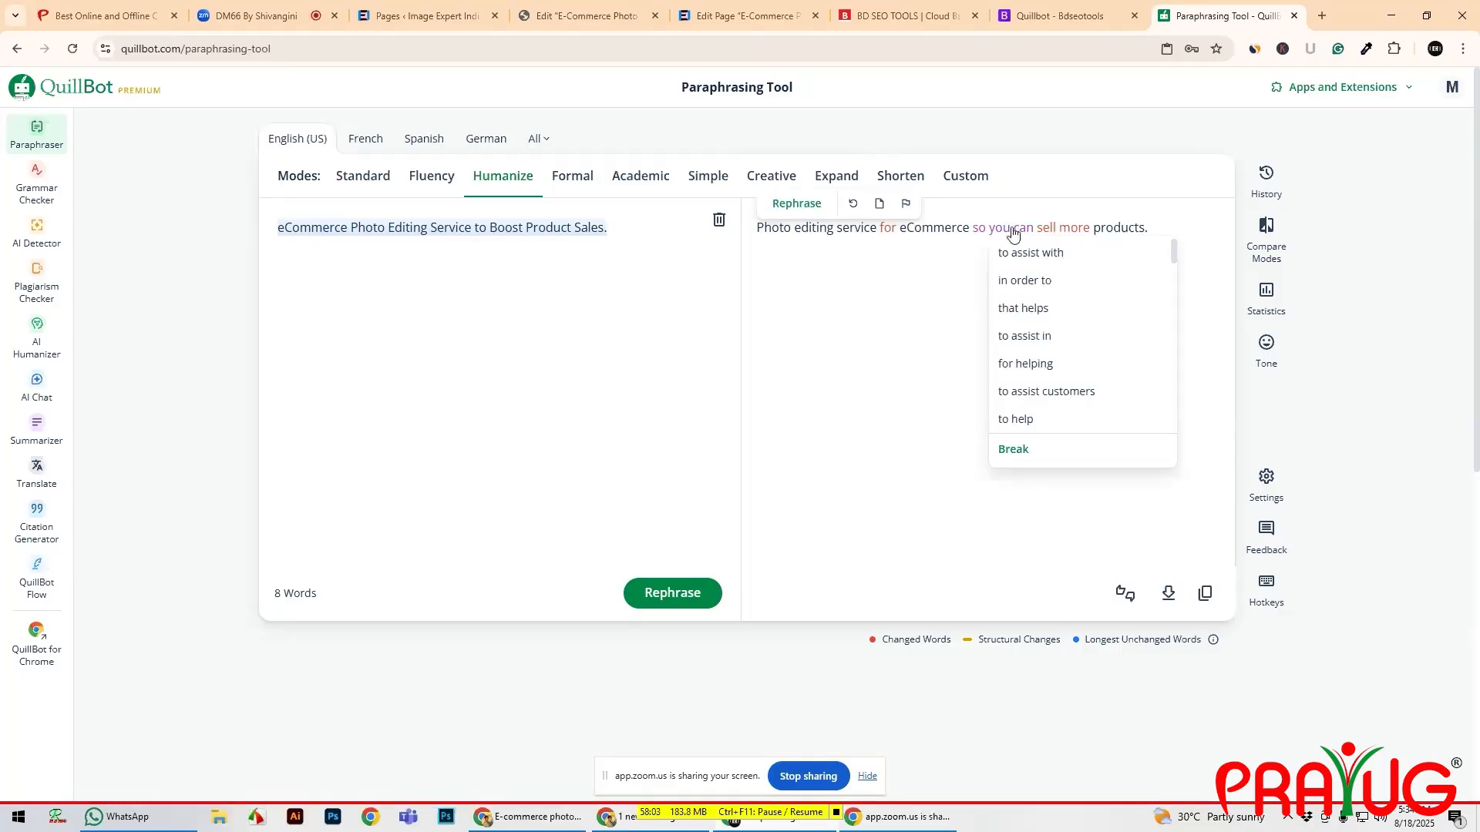
- Bring up the ChatGPT companion window, place it over the left part of the paraphraser and activate its message box
click(1321, 17)
click(1294, 16)
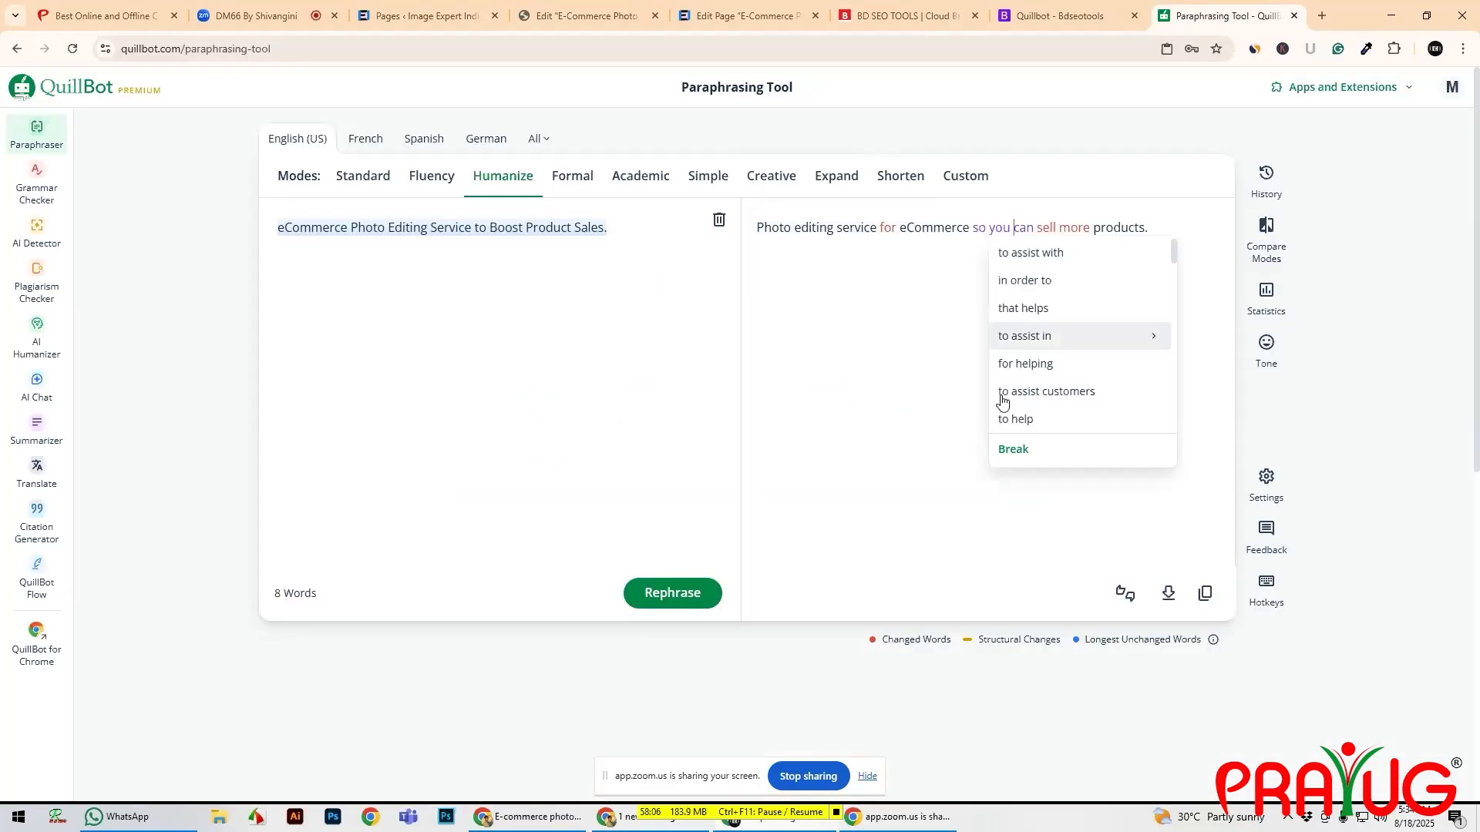
key(alt+space)
drag(867, 48, 257, 255)
scroll(229, 515, up, 10)
scroll(229, 515, down, 1)
scroll(229, 515, down, 4)
click(192, 632)
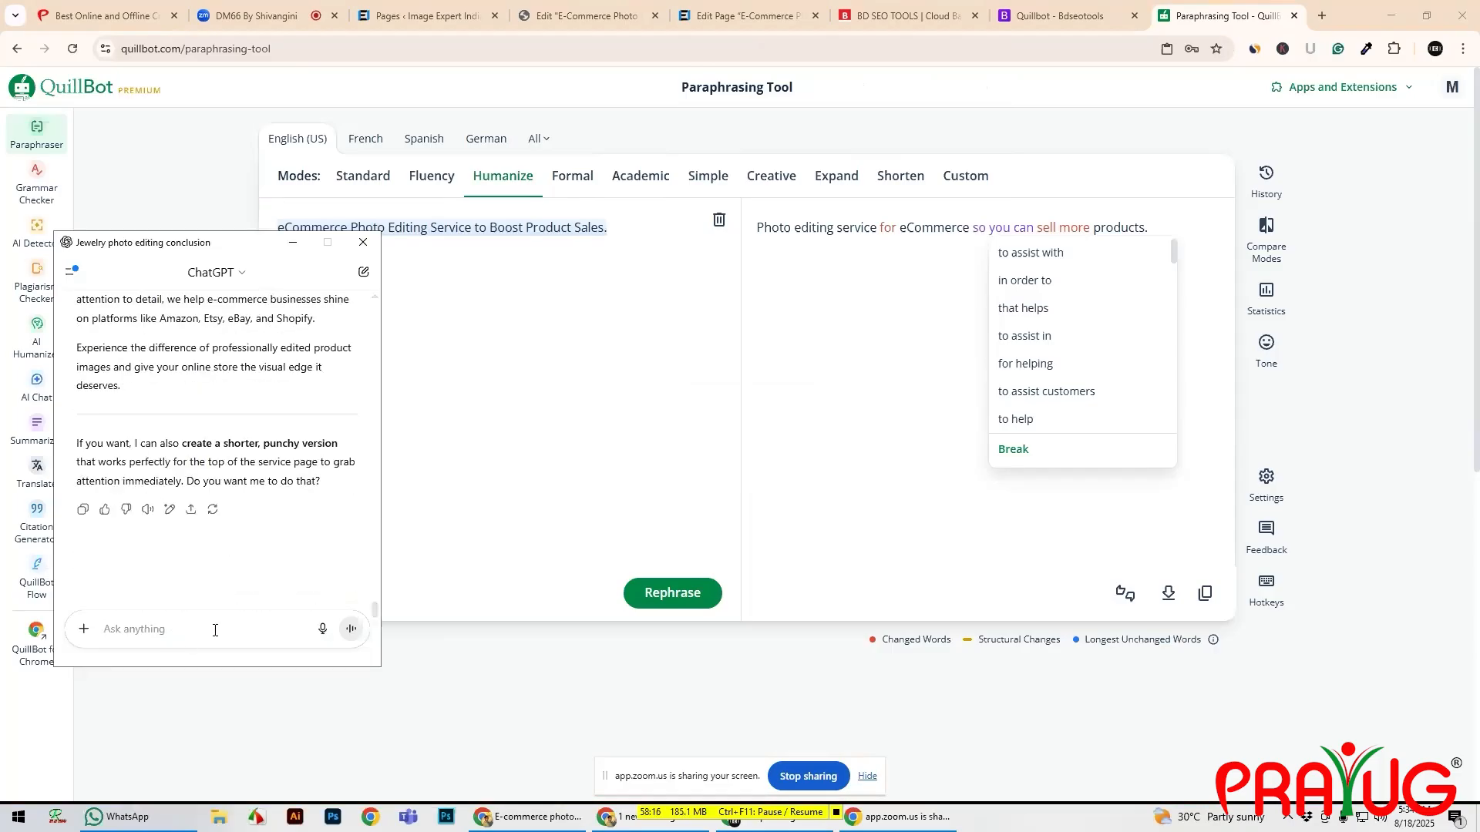
- Paste the copied SEO title into the ChatGPT message and add "to give more attractive caption relataed to this statement"
key(ctrl+v)
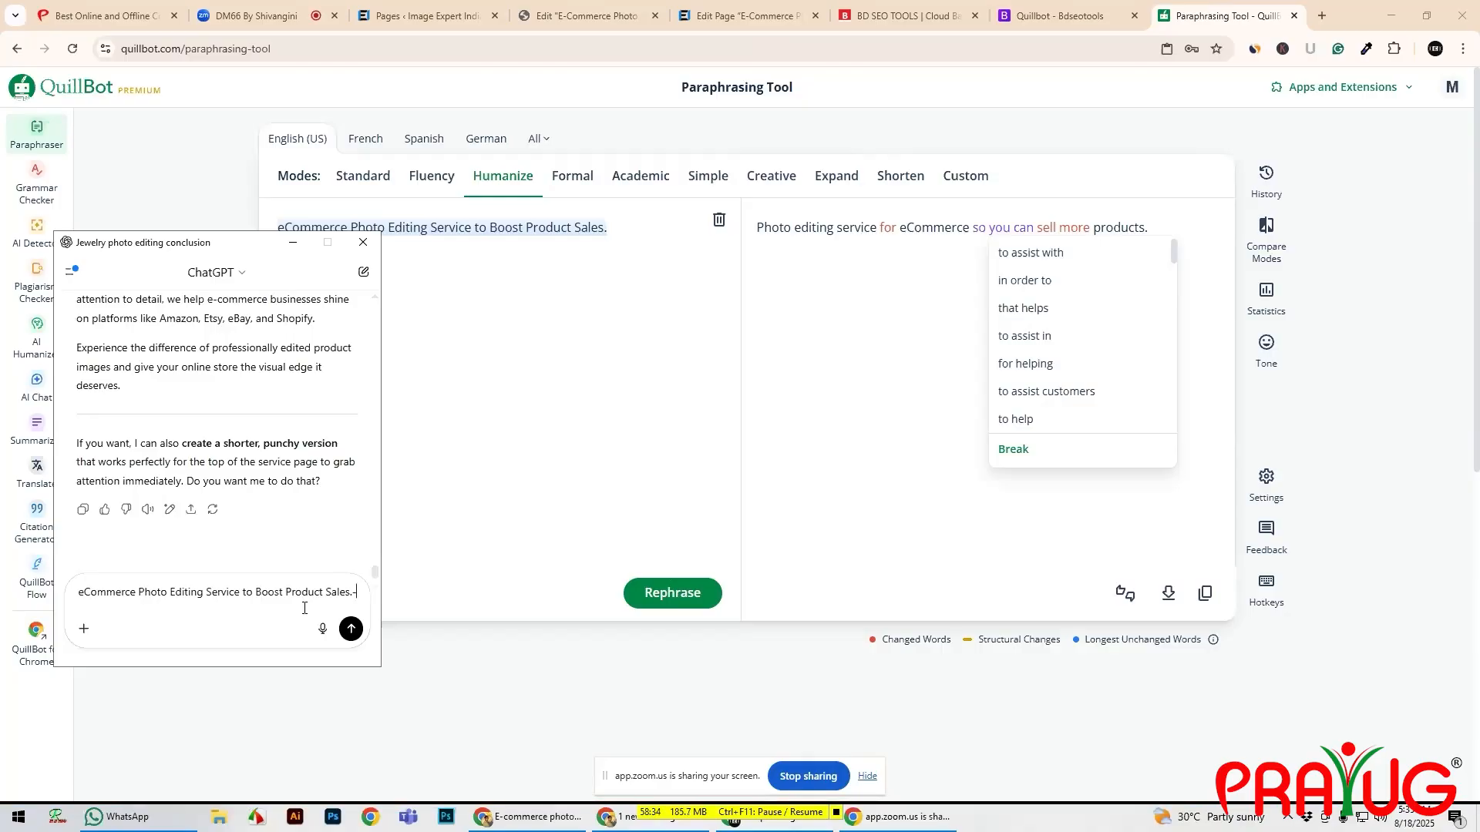
key(shift+Return)
text(to)
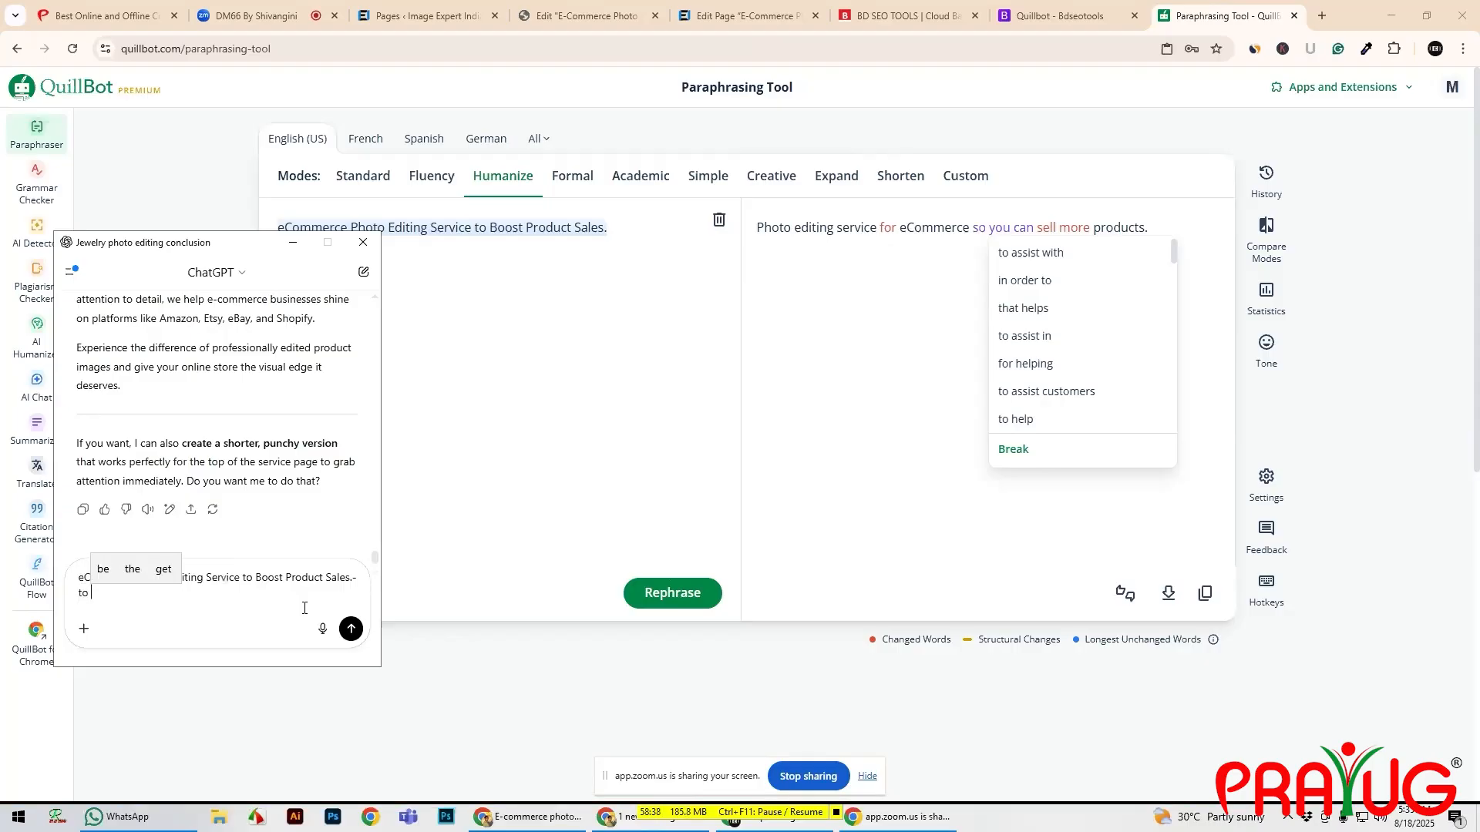
text( give )
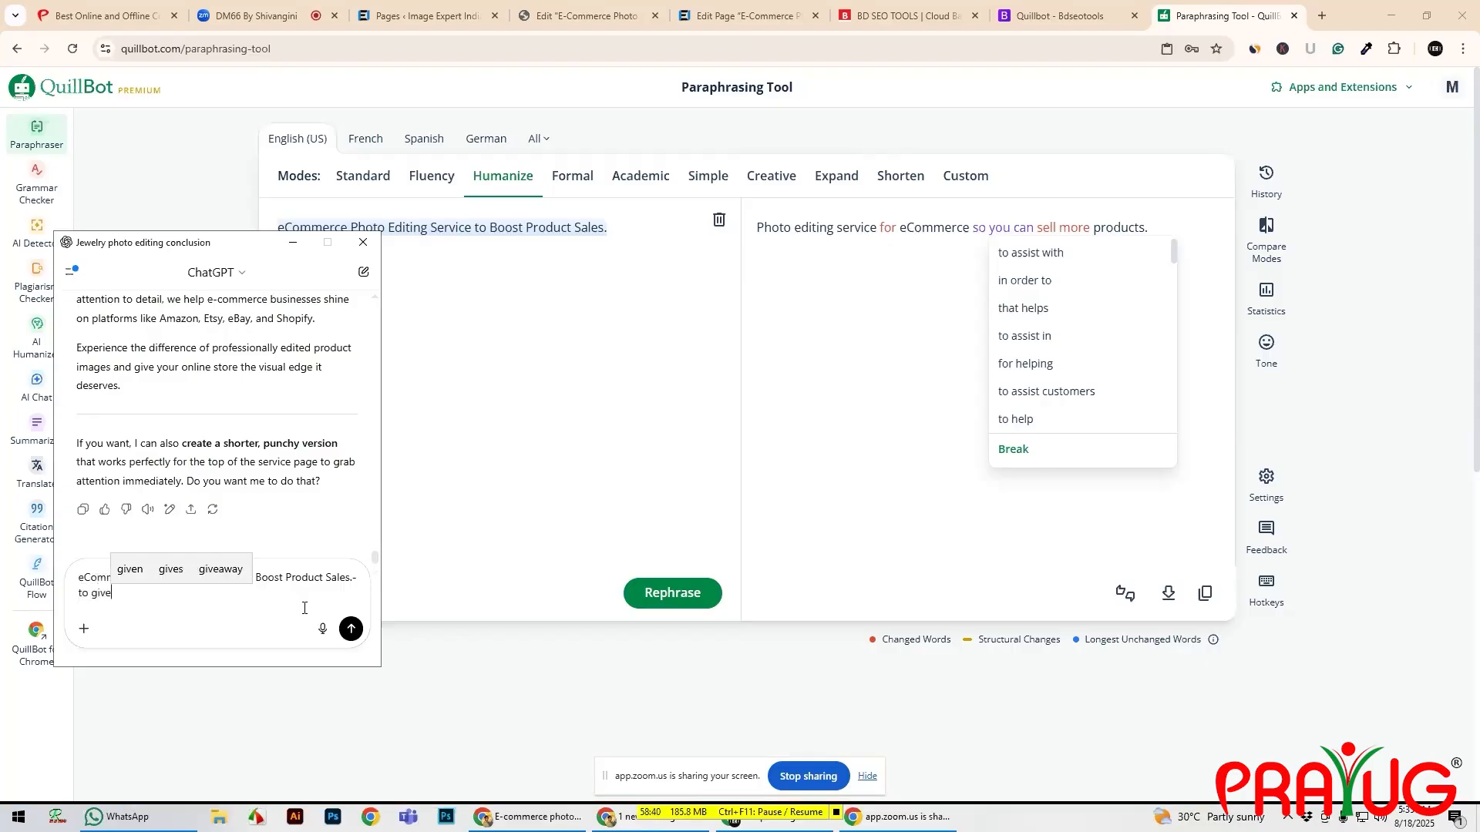
text(m)
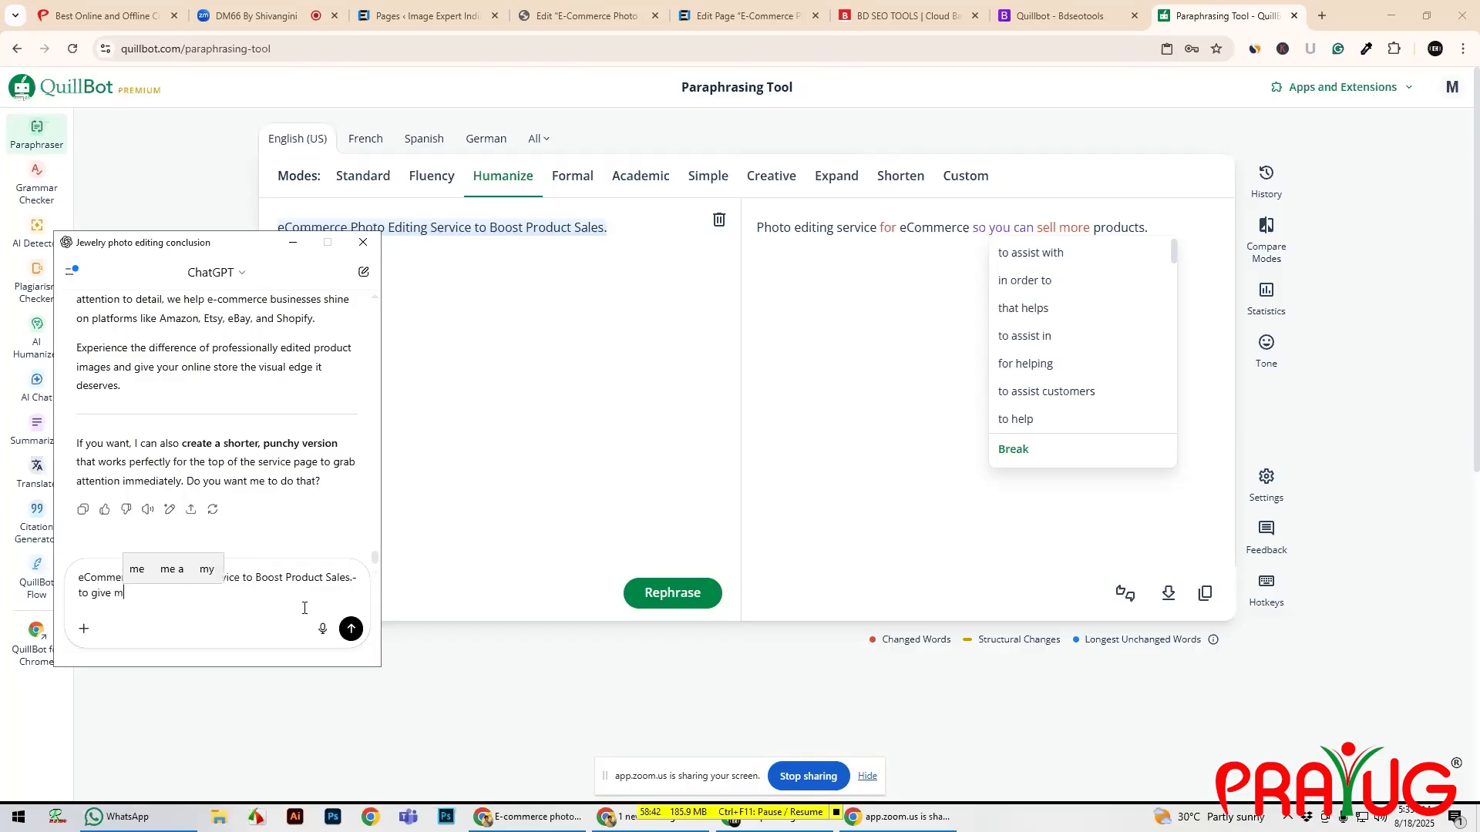
text(ore at)
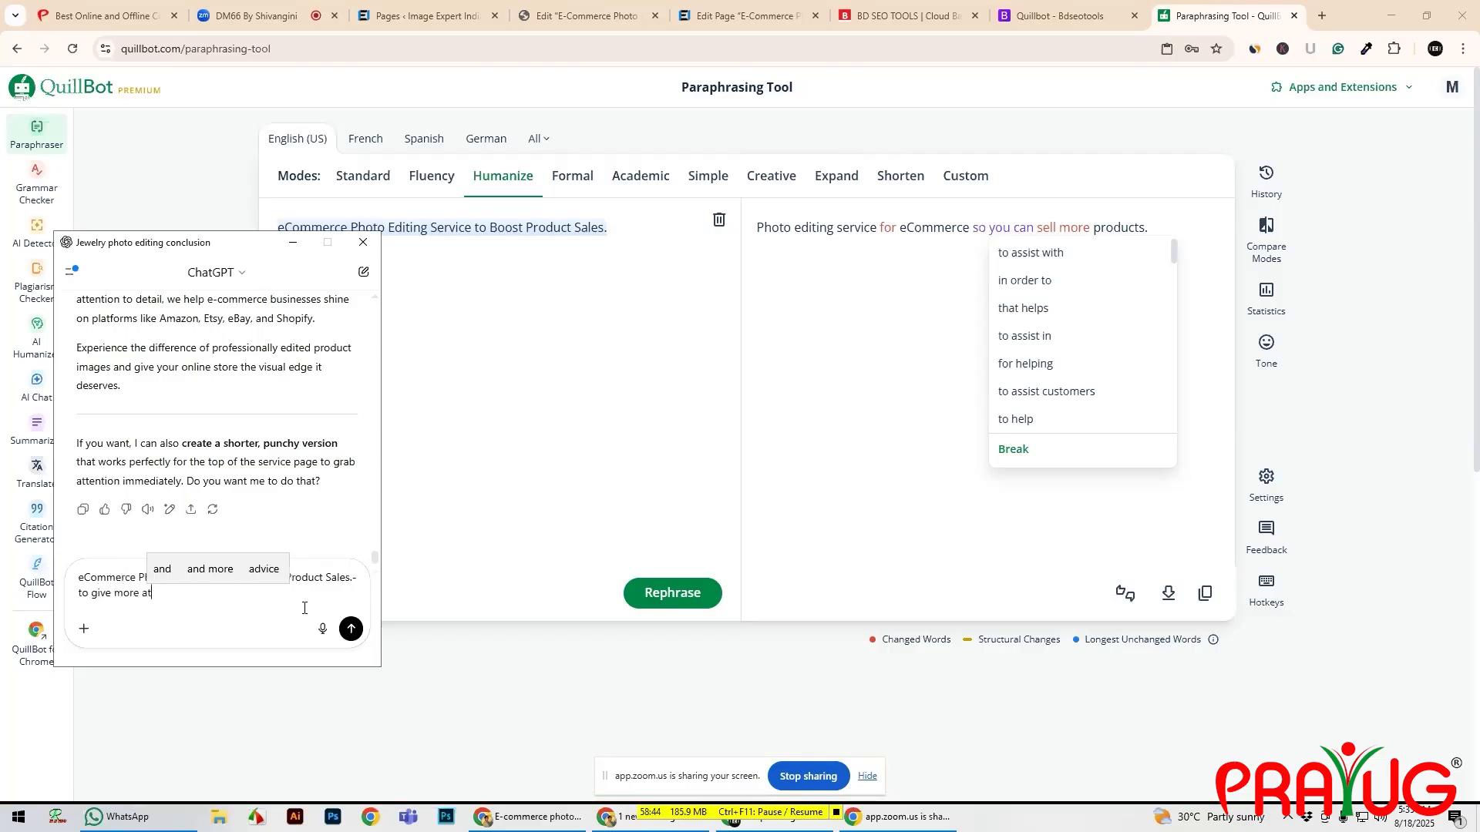
text(tractive )
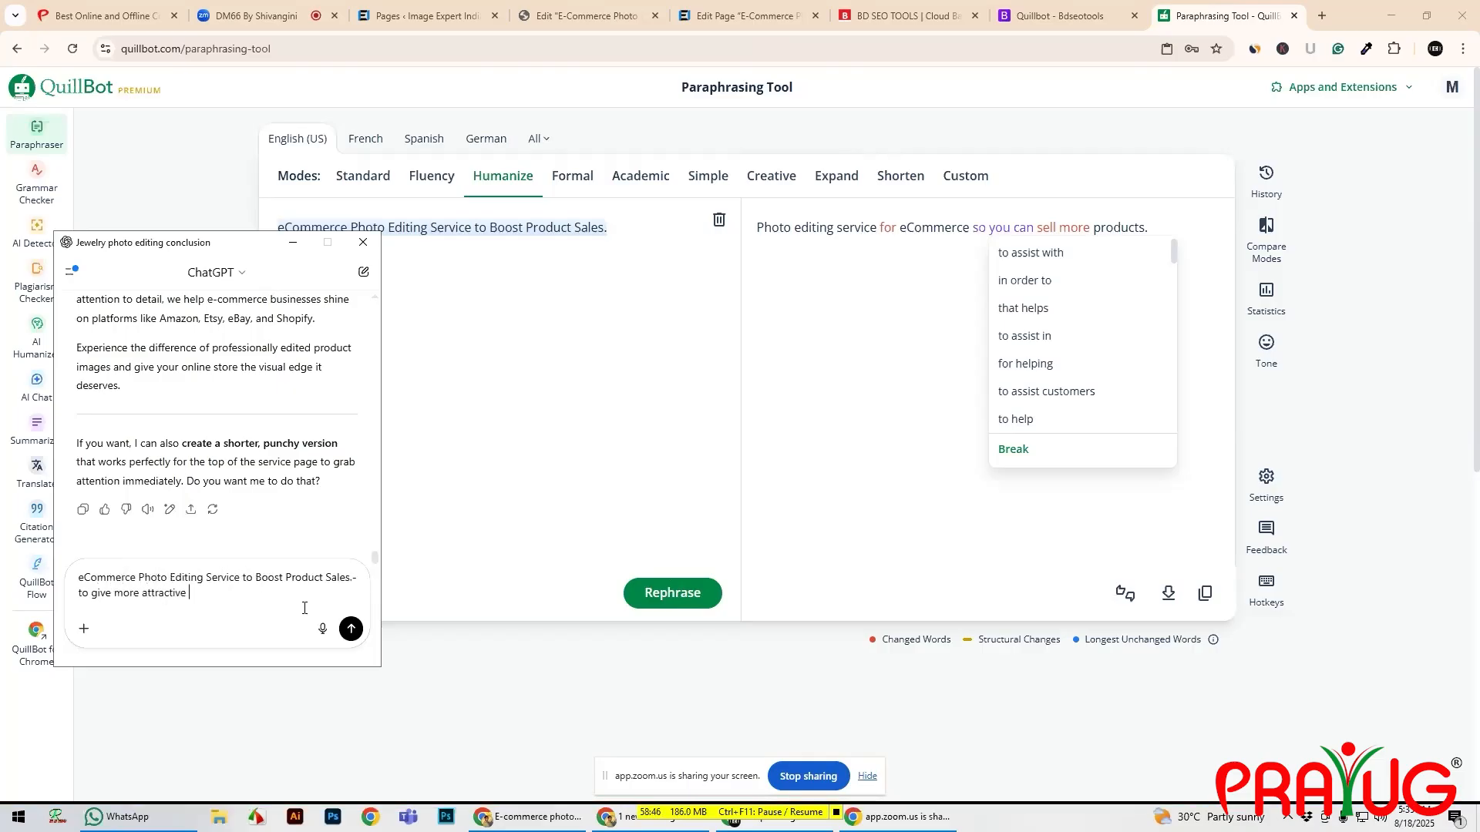
text(caption )
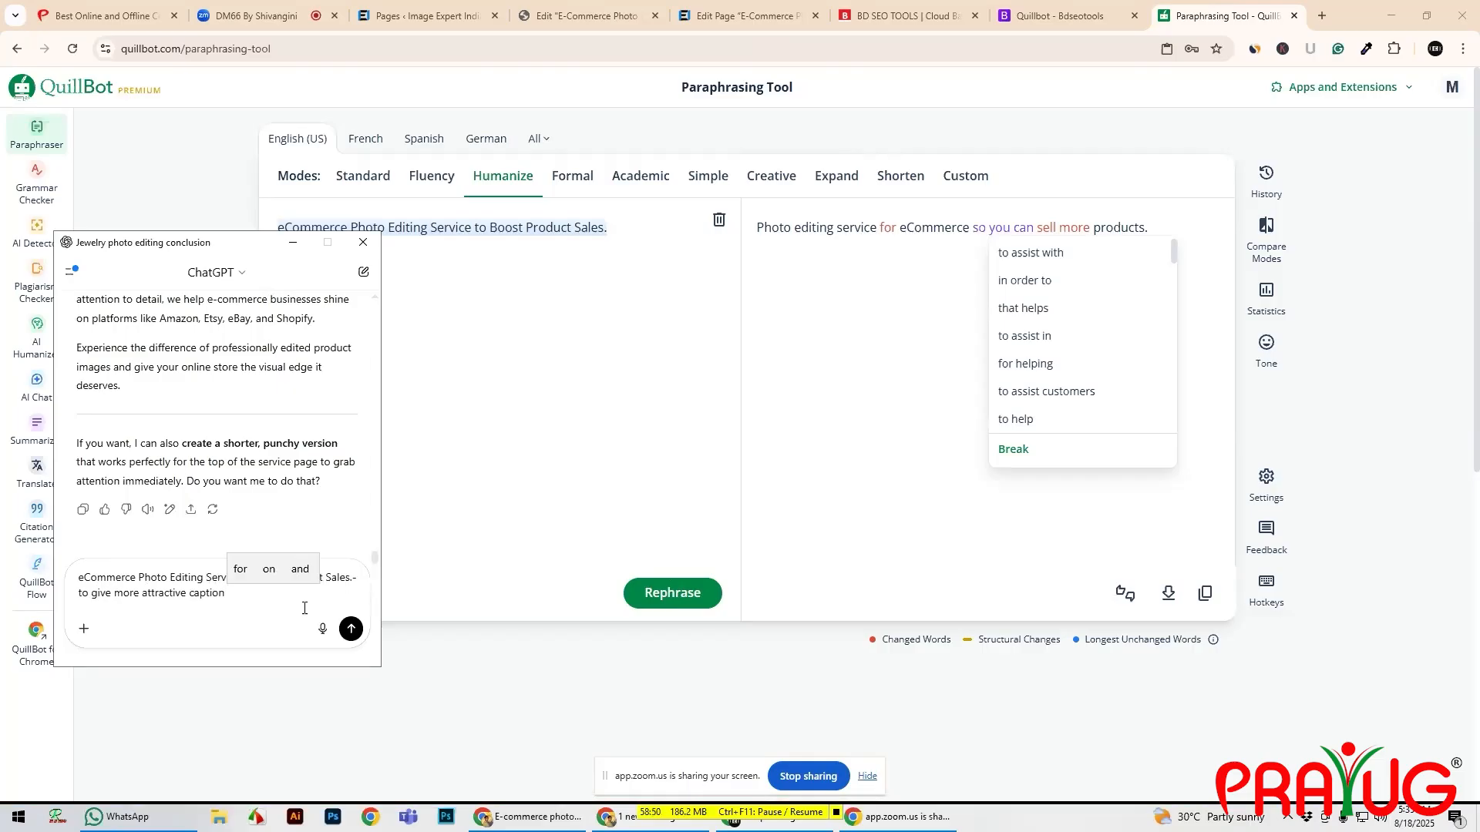
text(ret)
key(BackSpace)
text(lataed )
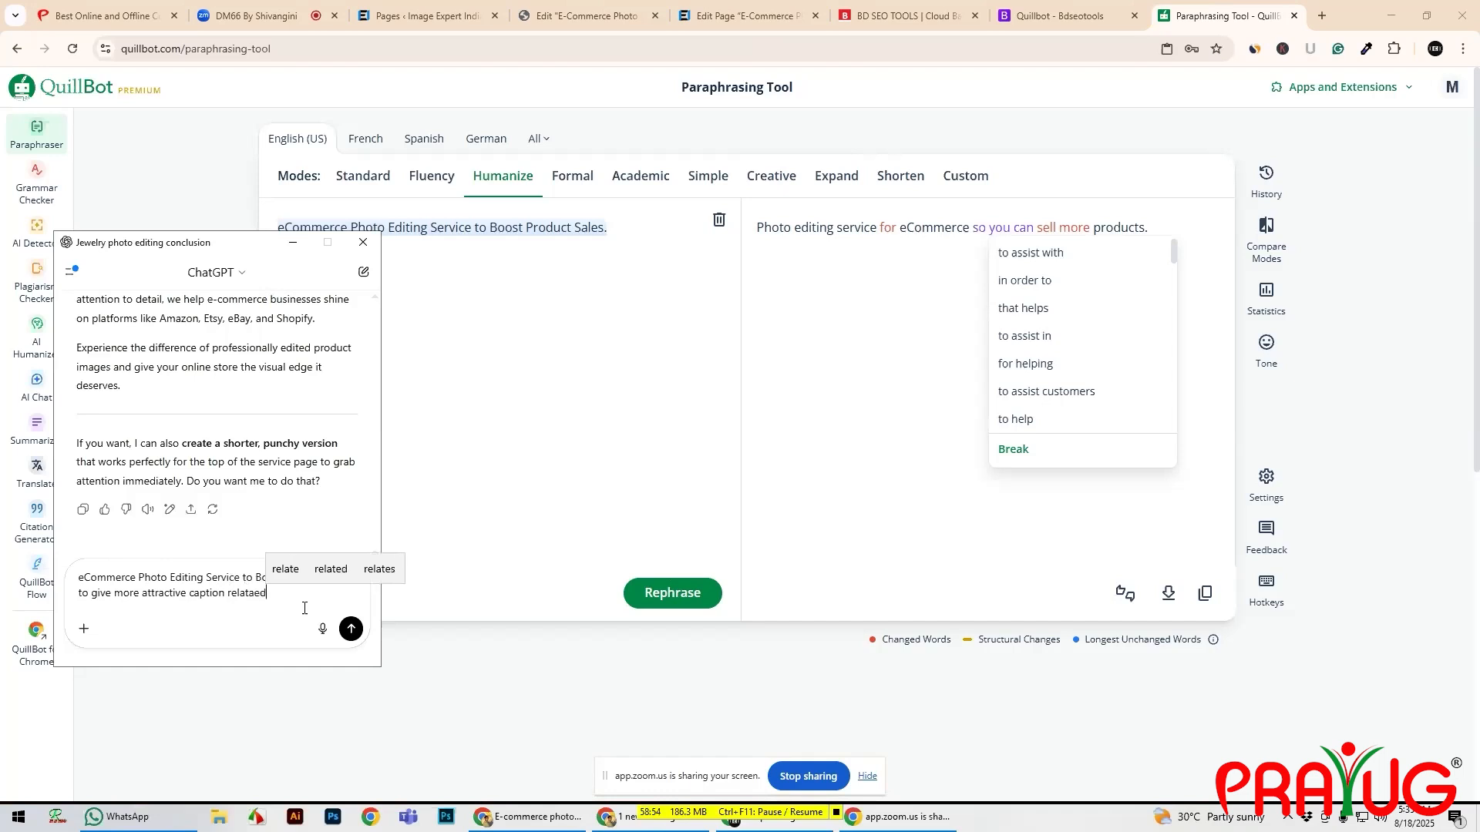
text(to )
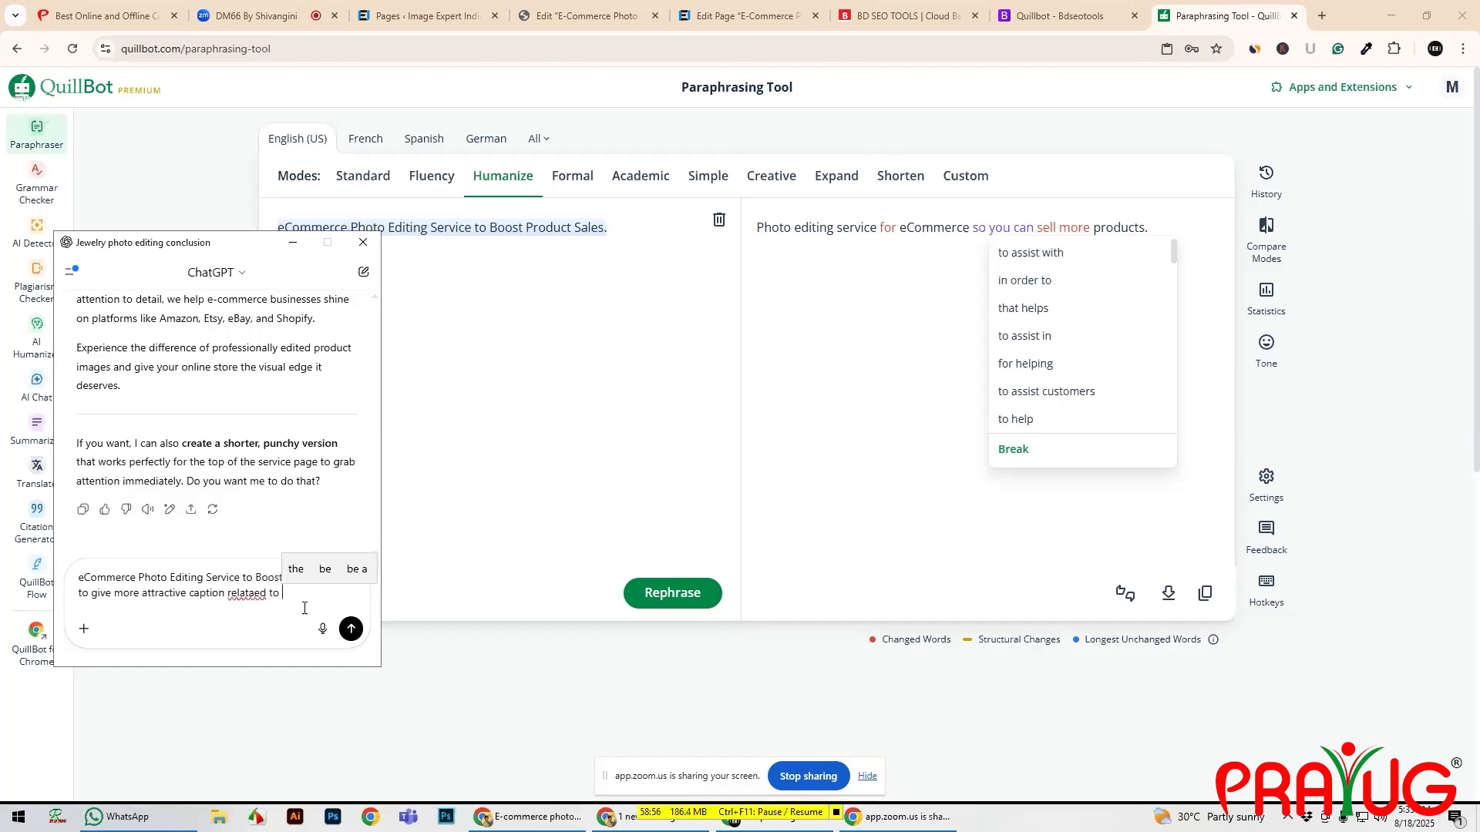
text(this sta)
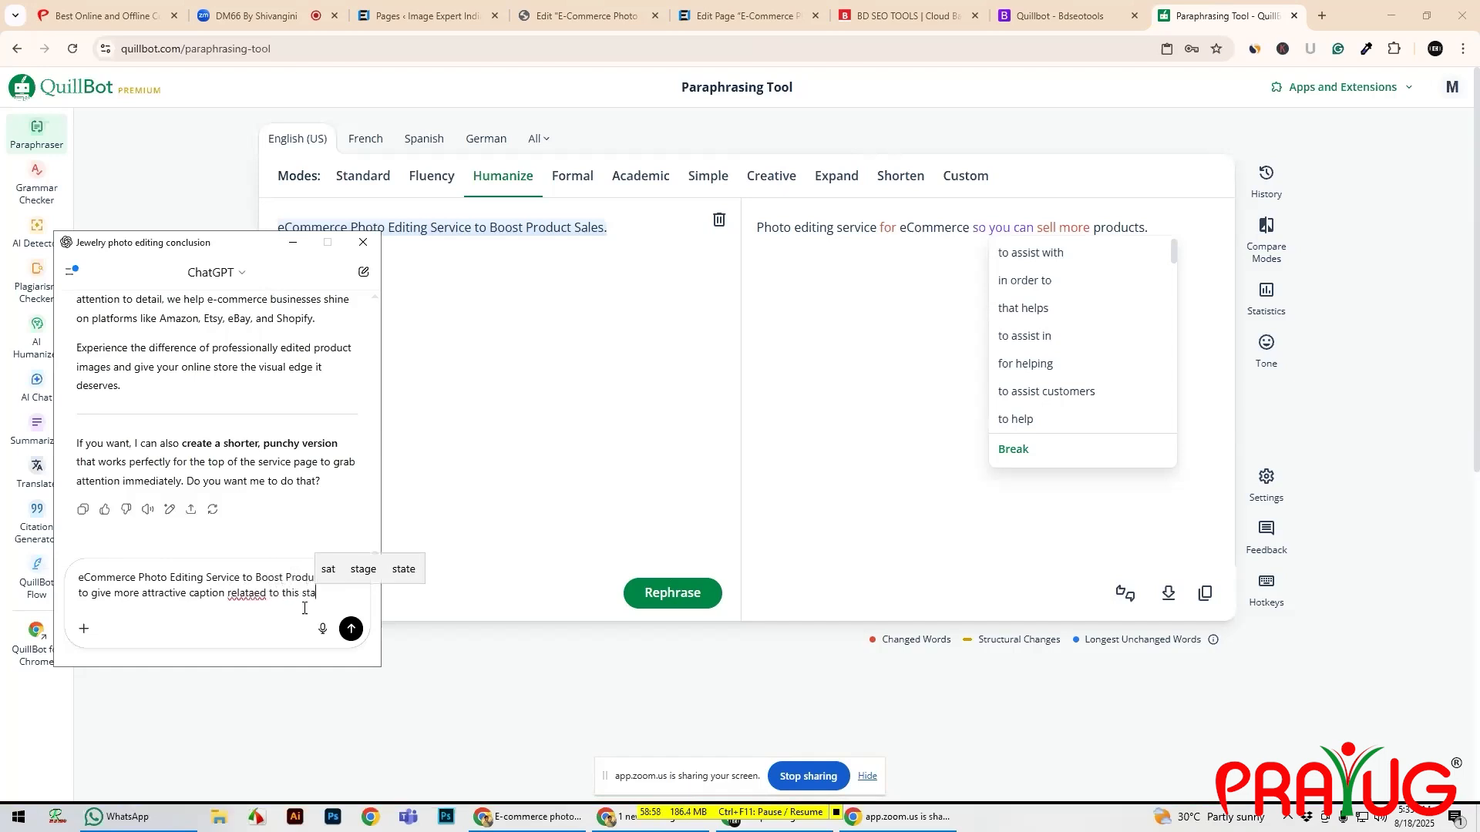
text(tement)
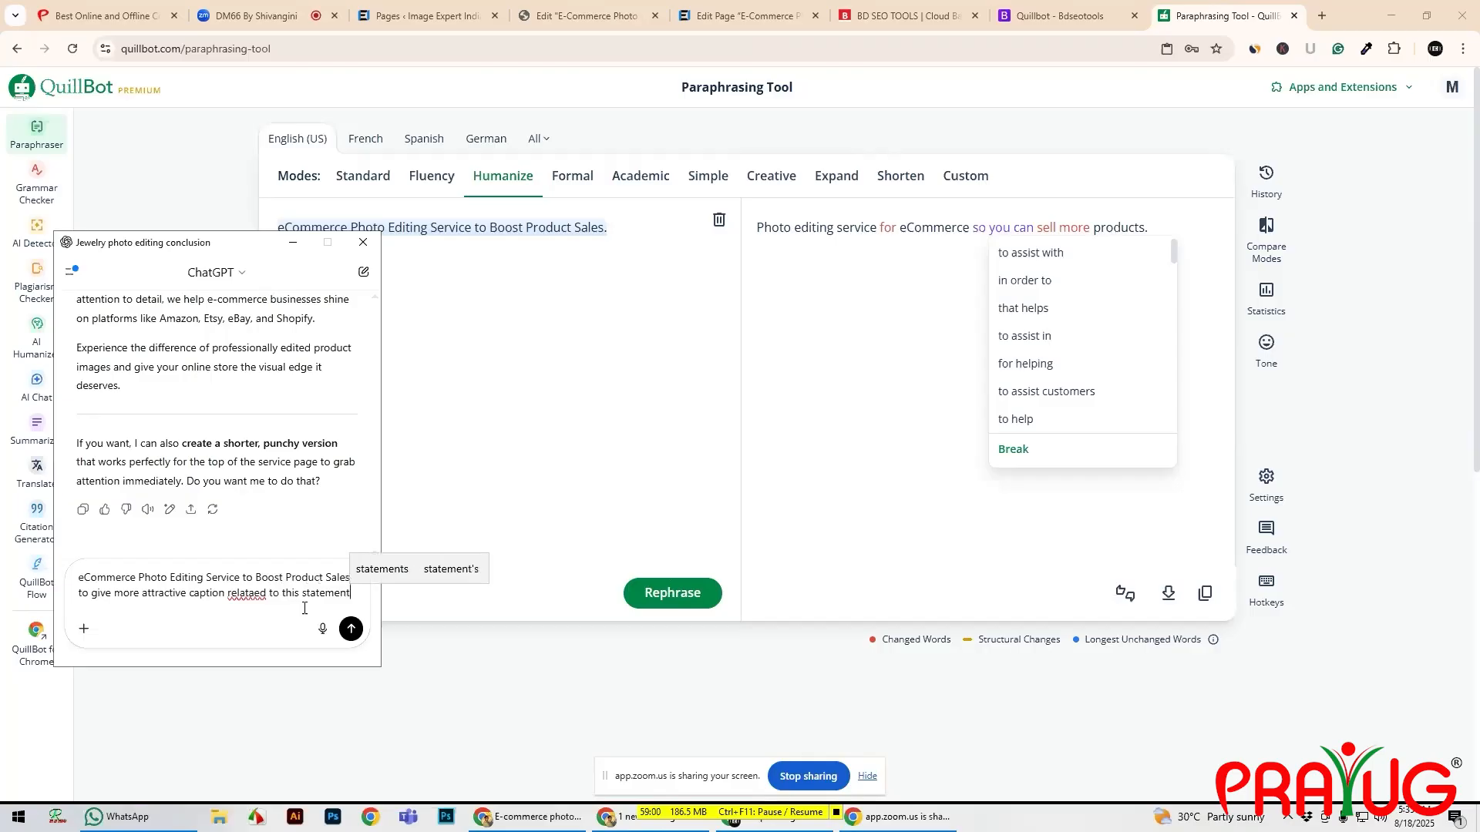
- Try to correct the misspelled word "relataed" in the prompt and send the message to ChatGPT
click(247, 595)
click(380, 571)
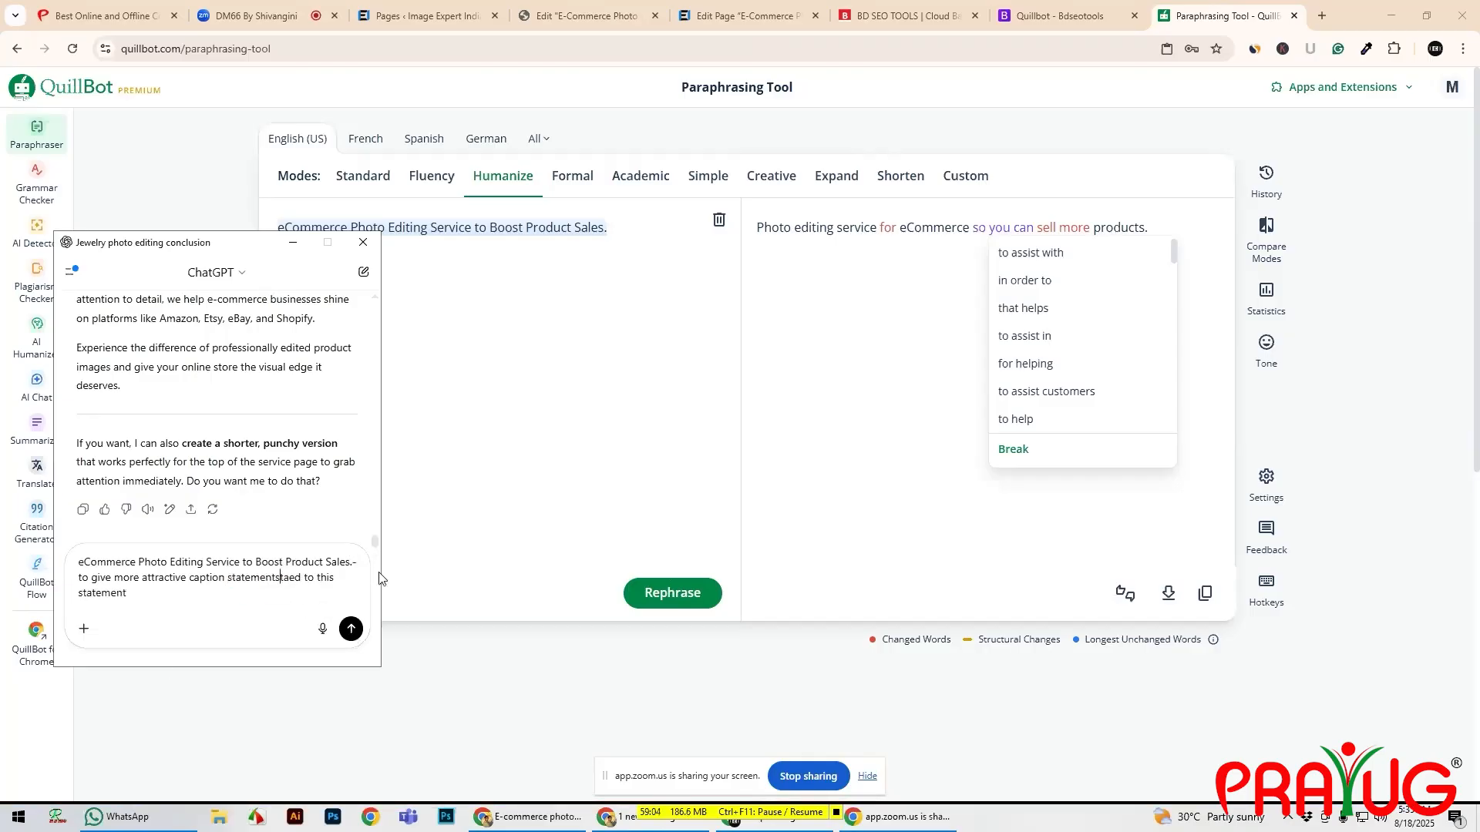
click(351, 630)
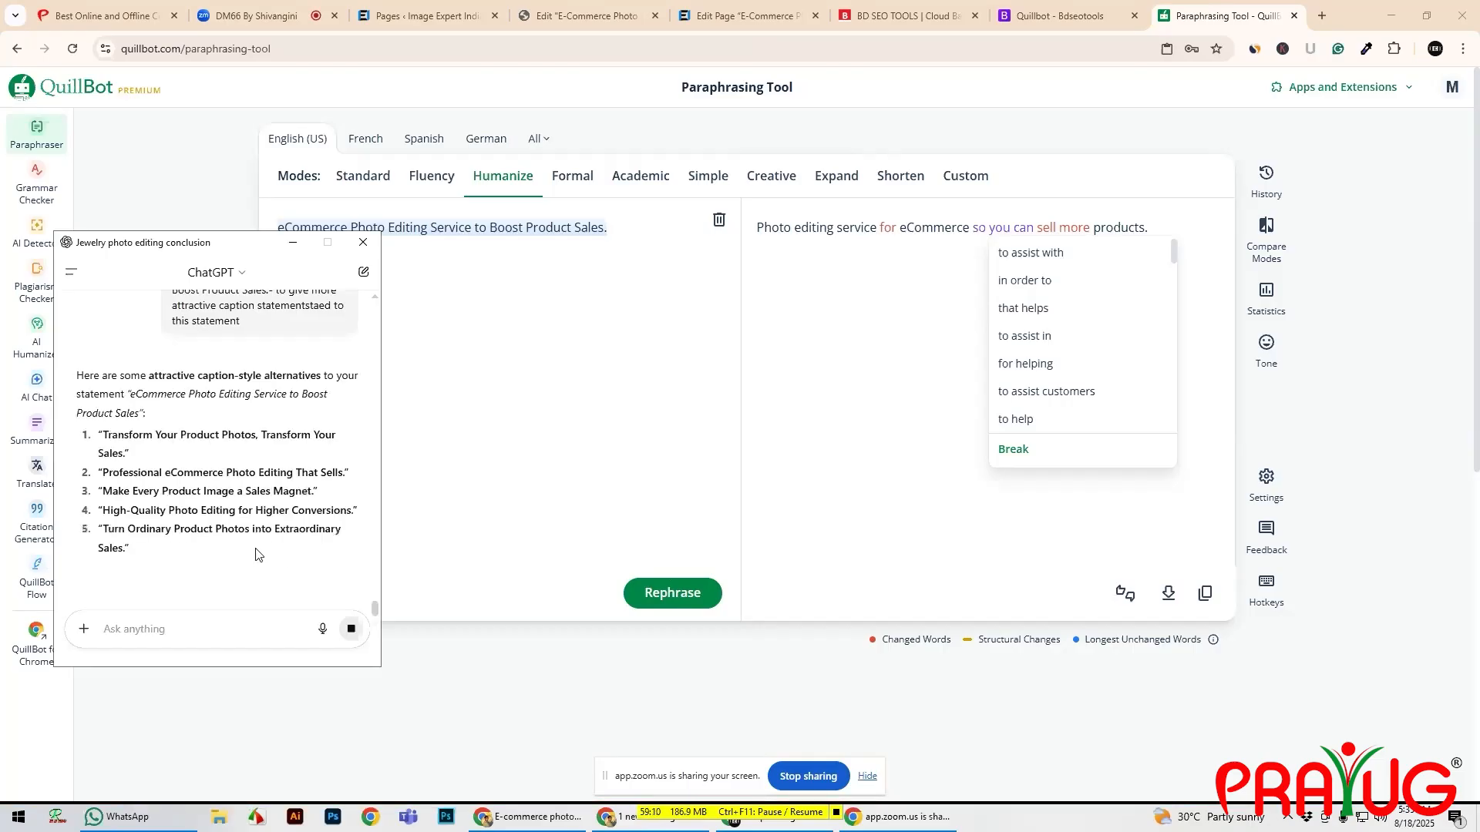
- Review ChatGPT's list of caption alternatives, highlighting the "High-Quality Photo Editing" and "Turn Ordinary Product Photos" suggestions, through to its closing SEO offer
scroll(256, 548, down, 1)
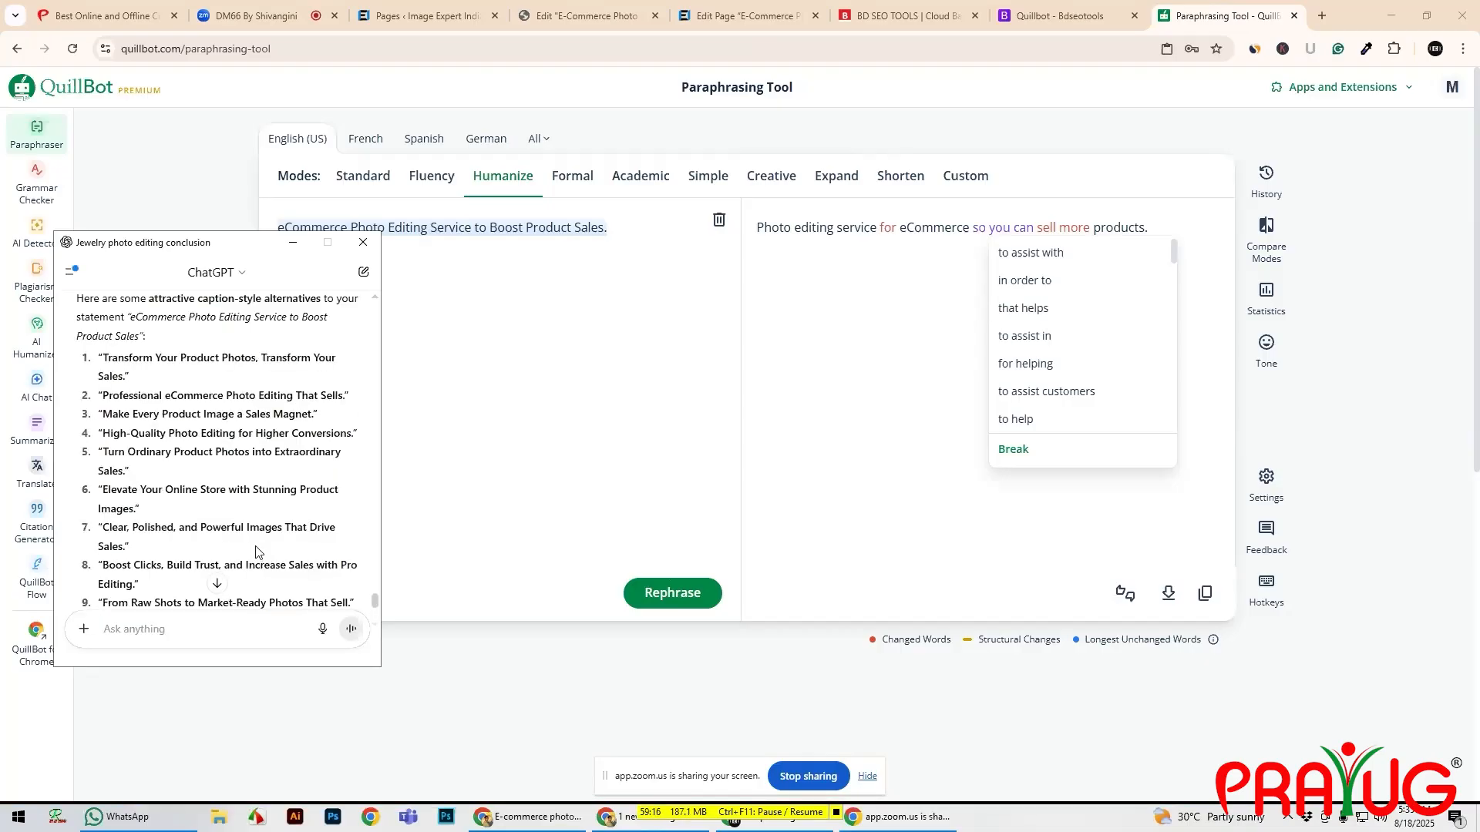
scroll(255, 551, down, 1)
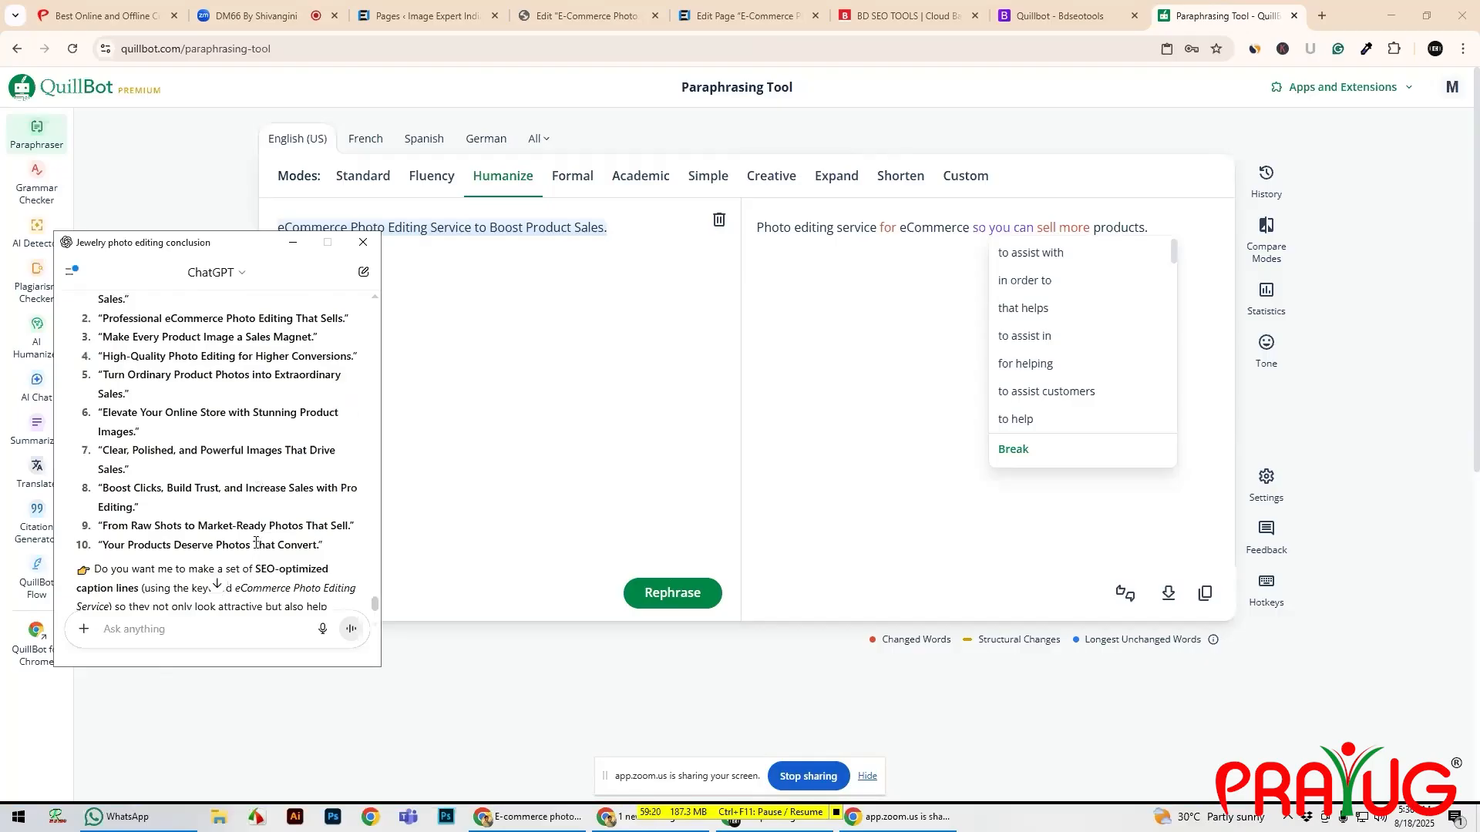
scroll(256, 543, up, 1)
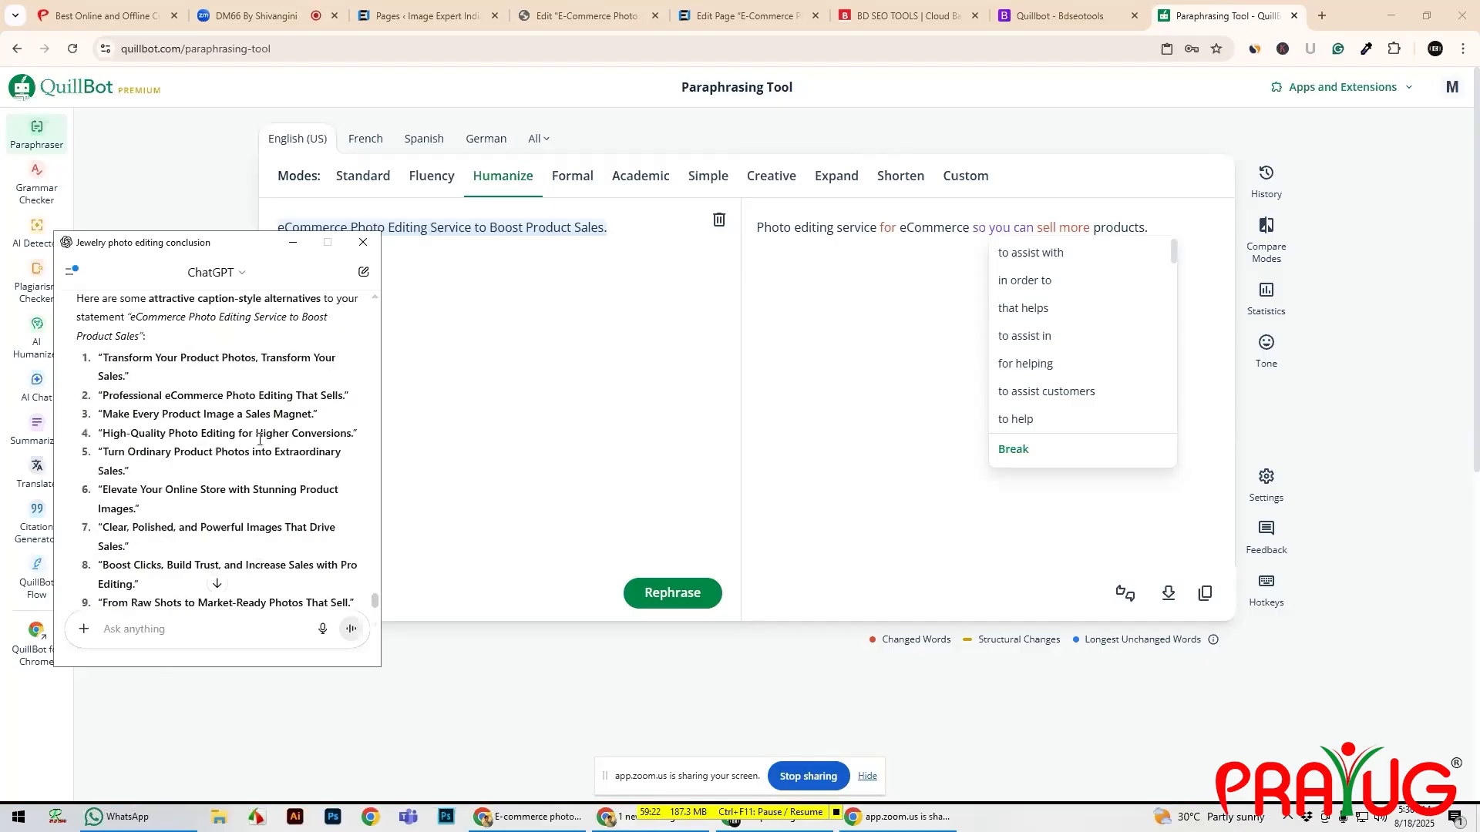
drag(103, 433, 351, 429)
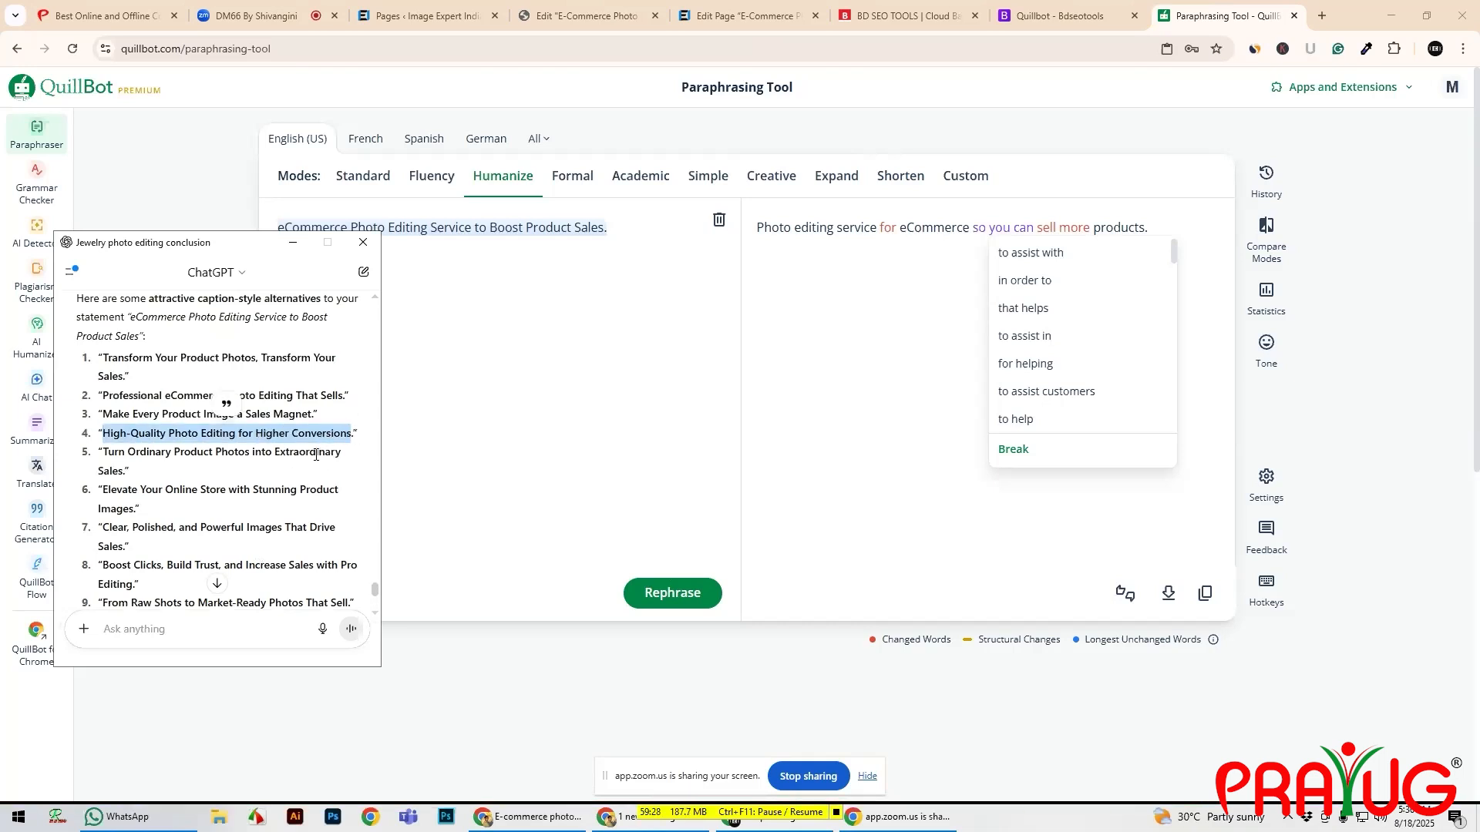
drag(105, 454, 330, 481)
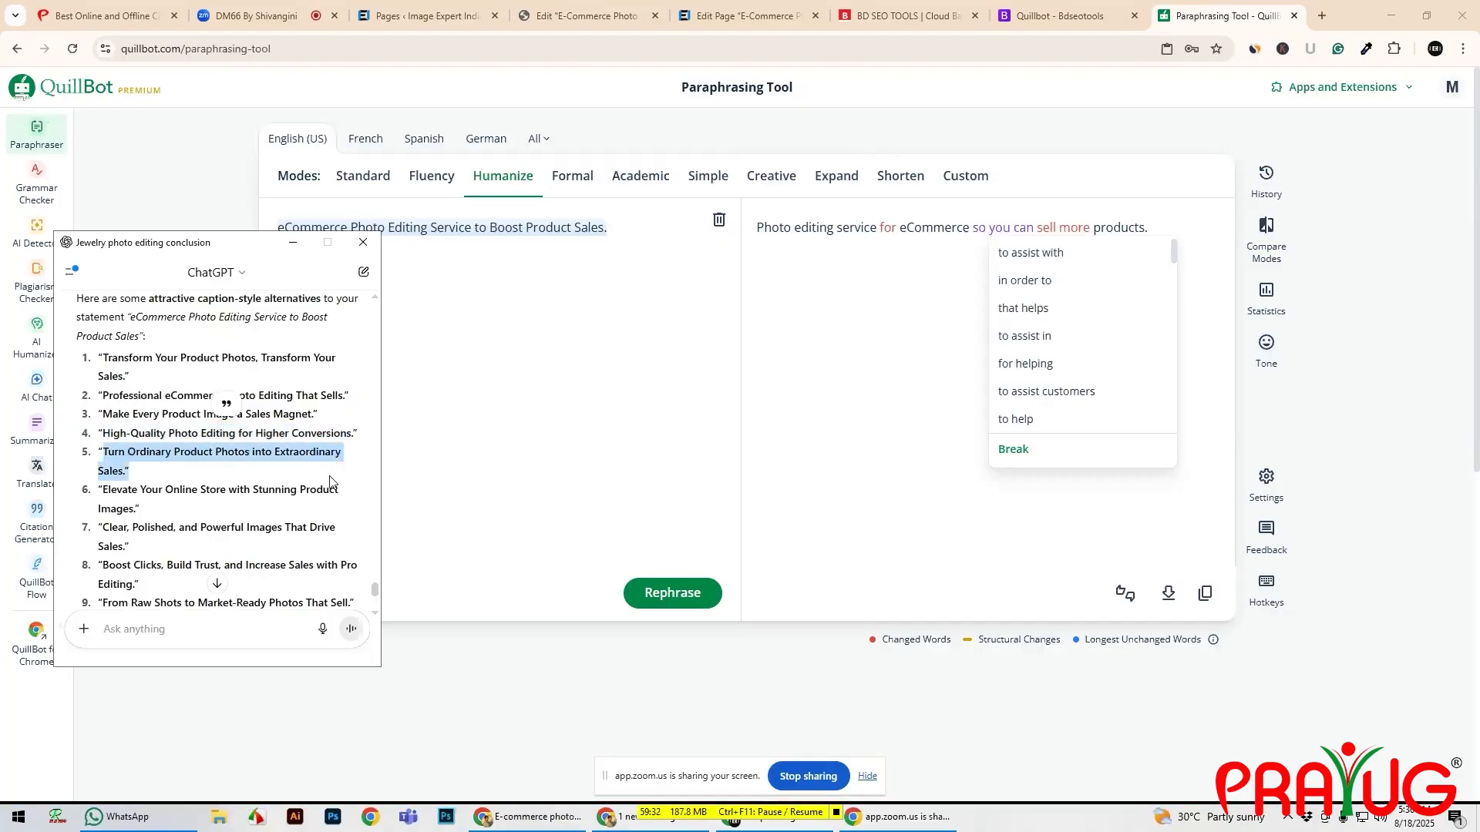
click(255, 476)
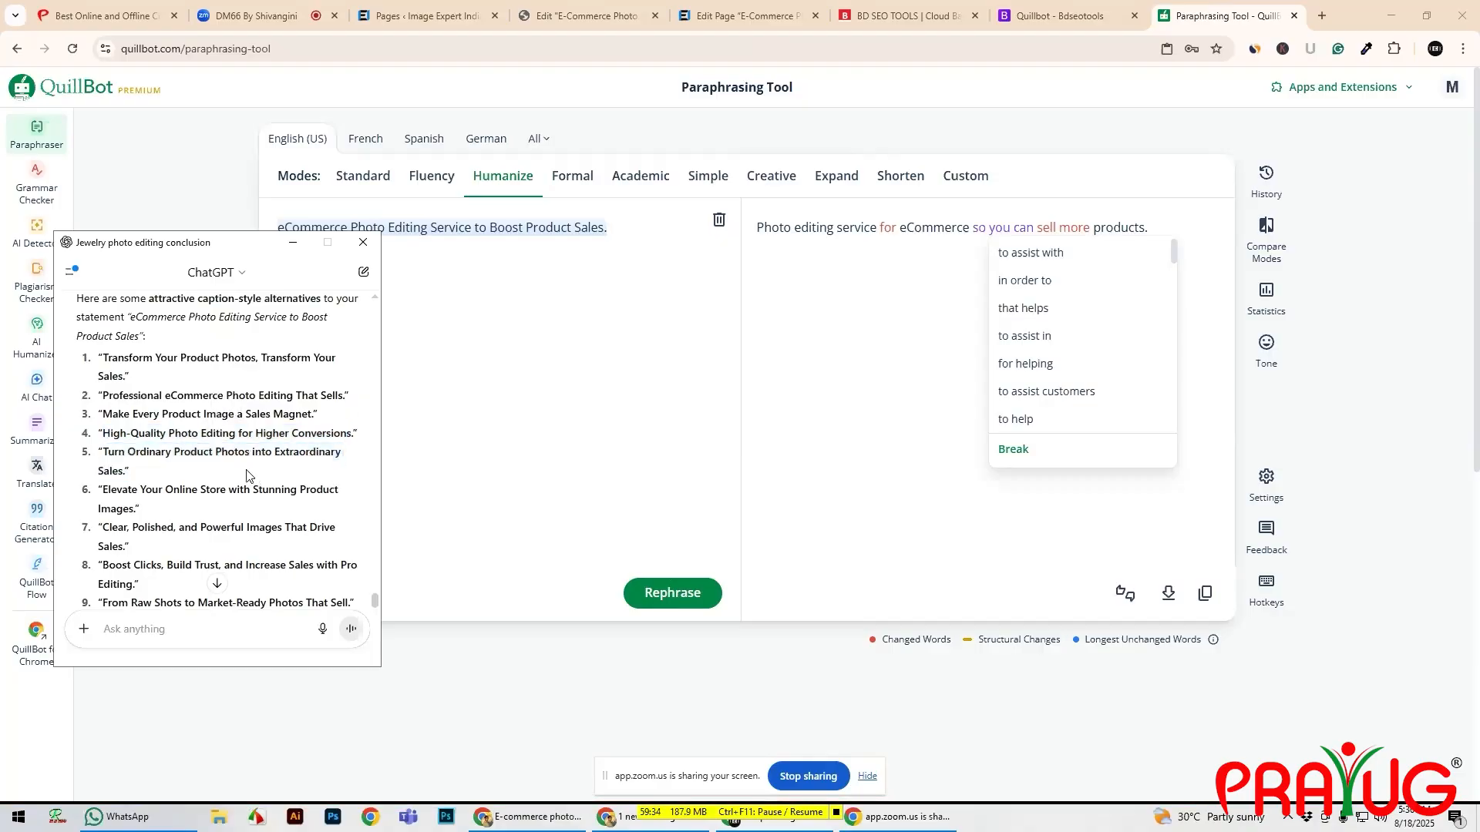
scroll(228, 474, down, 1)
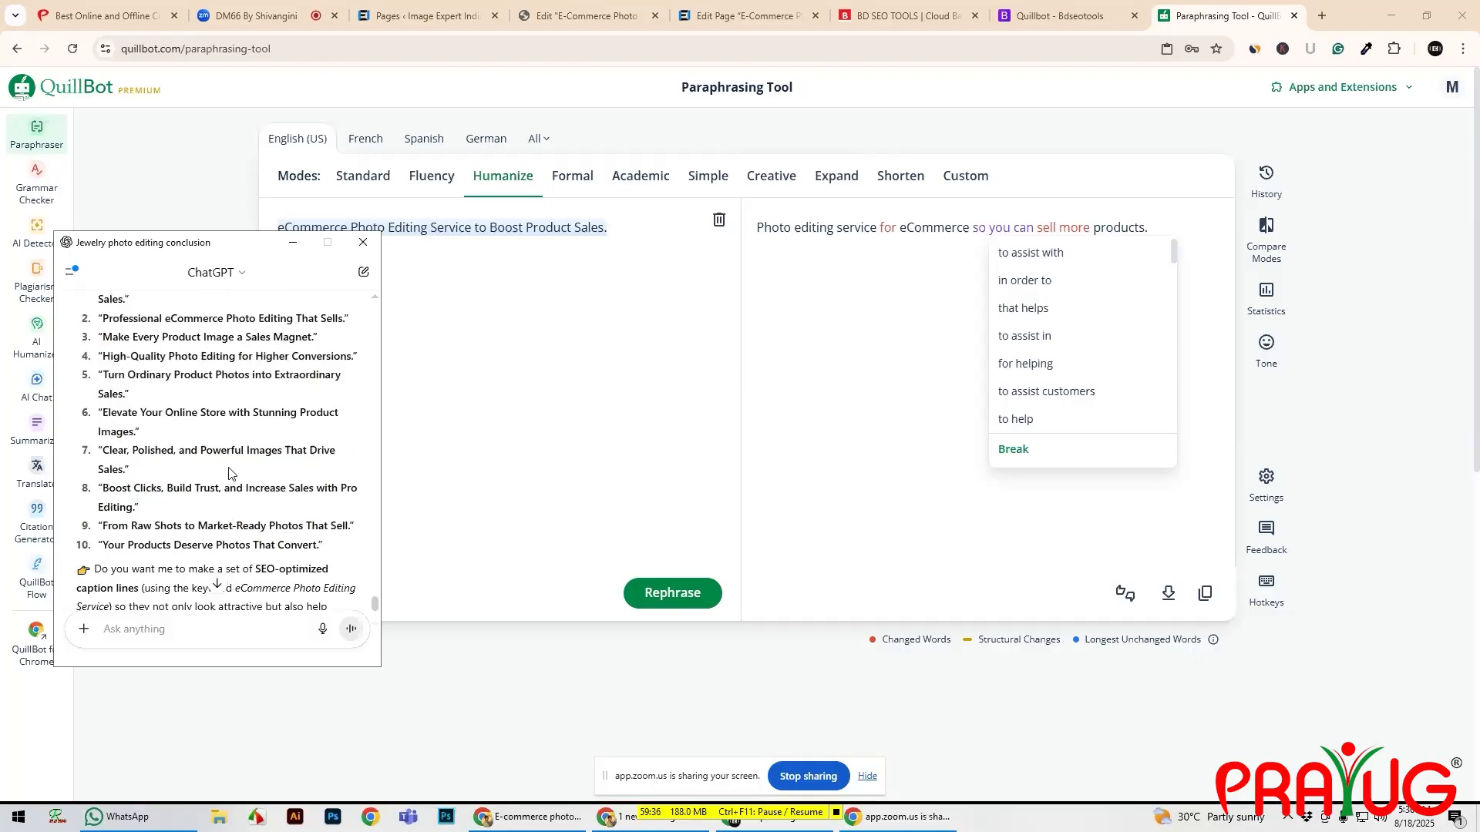
scroll(229, 473, up, 3)
scroll(228, 473, down, 1)
scroll(228, 473, down, 3)
scroll(222, 471, up, 4)
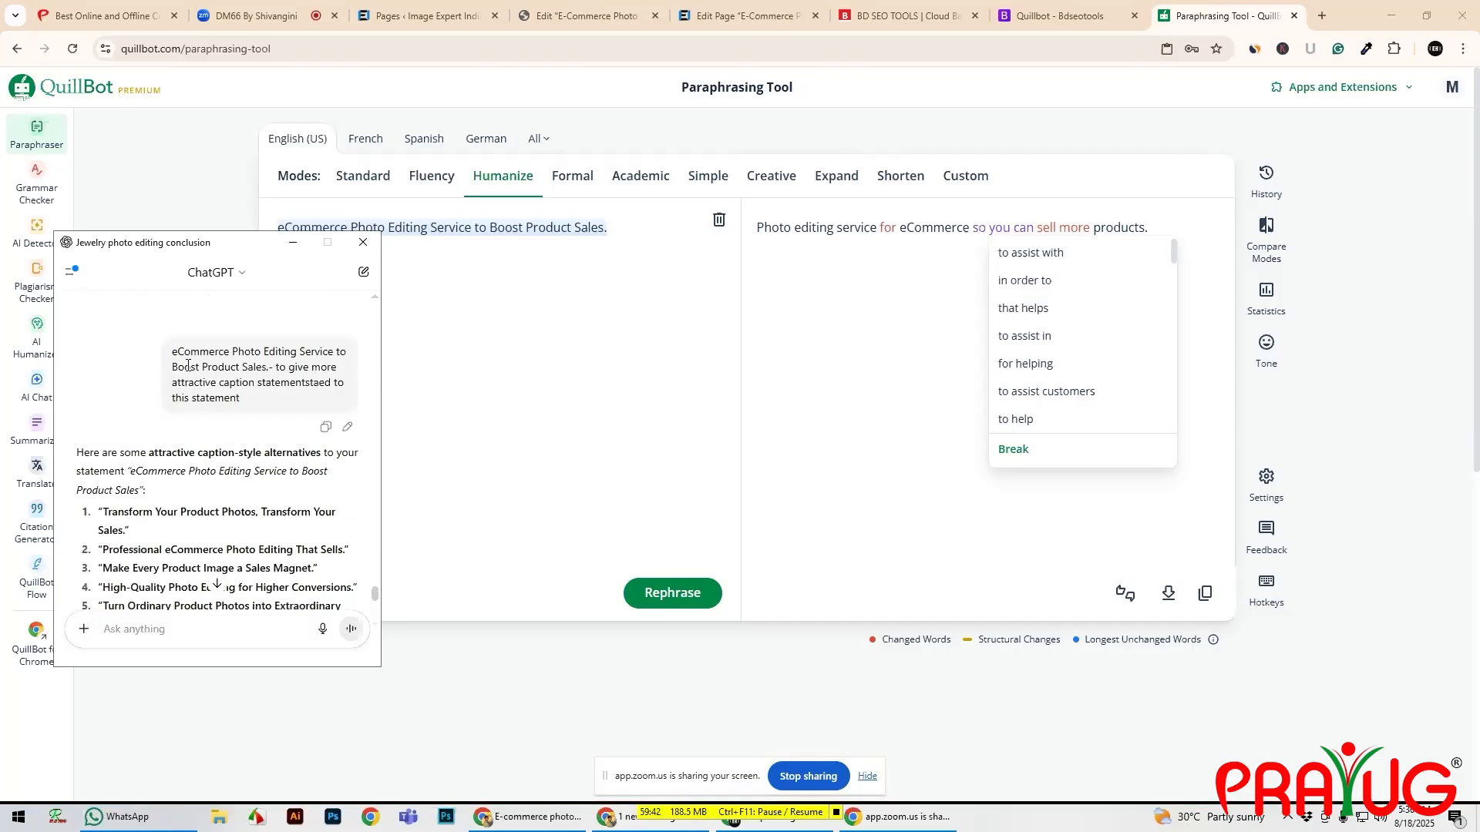
scroll(241, 508, down, 1)
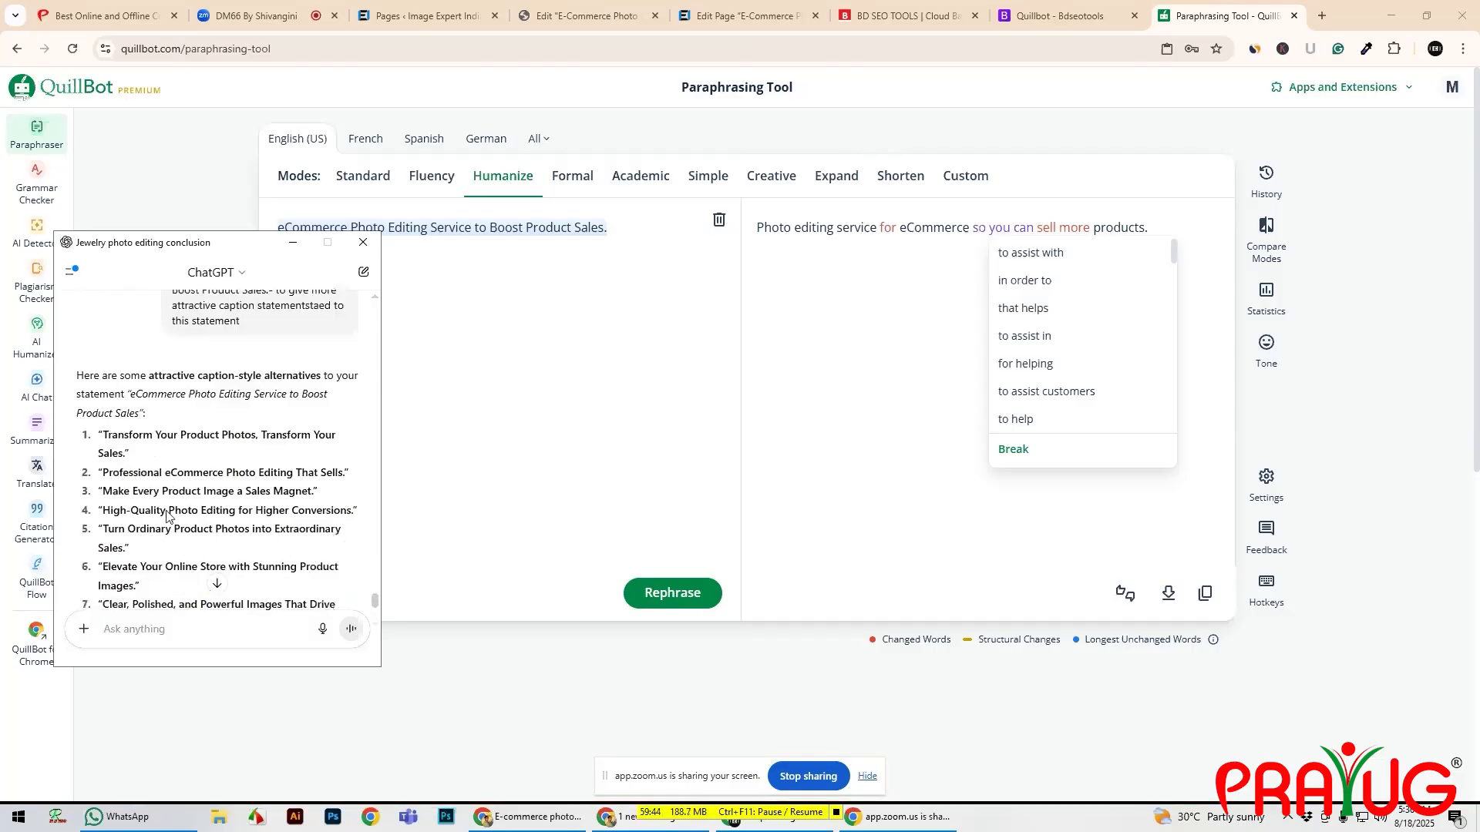
scroll(181, 595, down, 2)
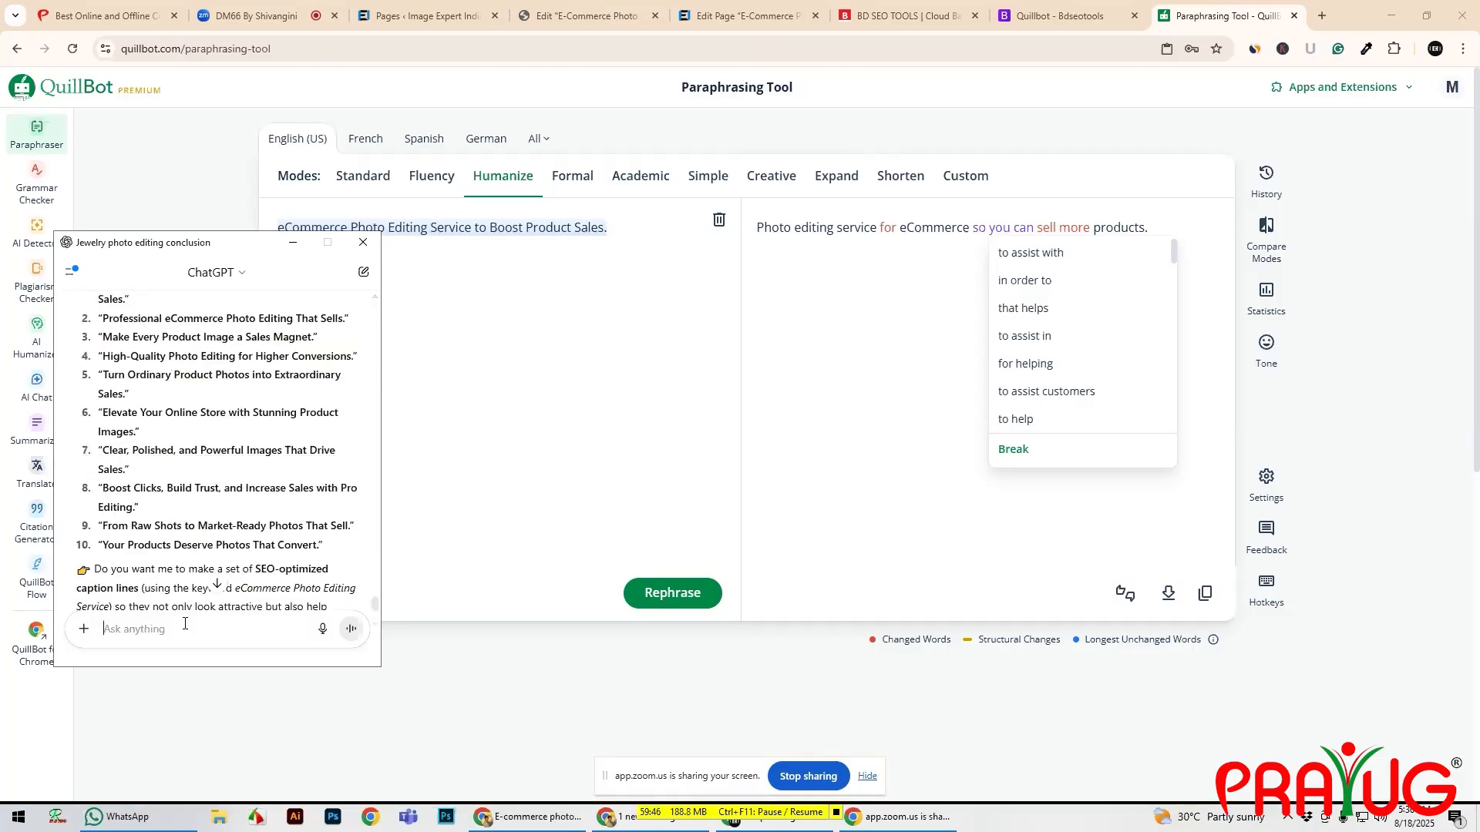
scroll(204, 580, down, 2)
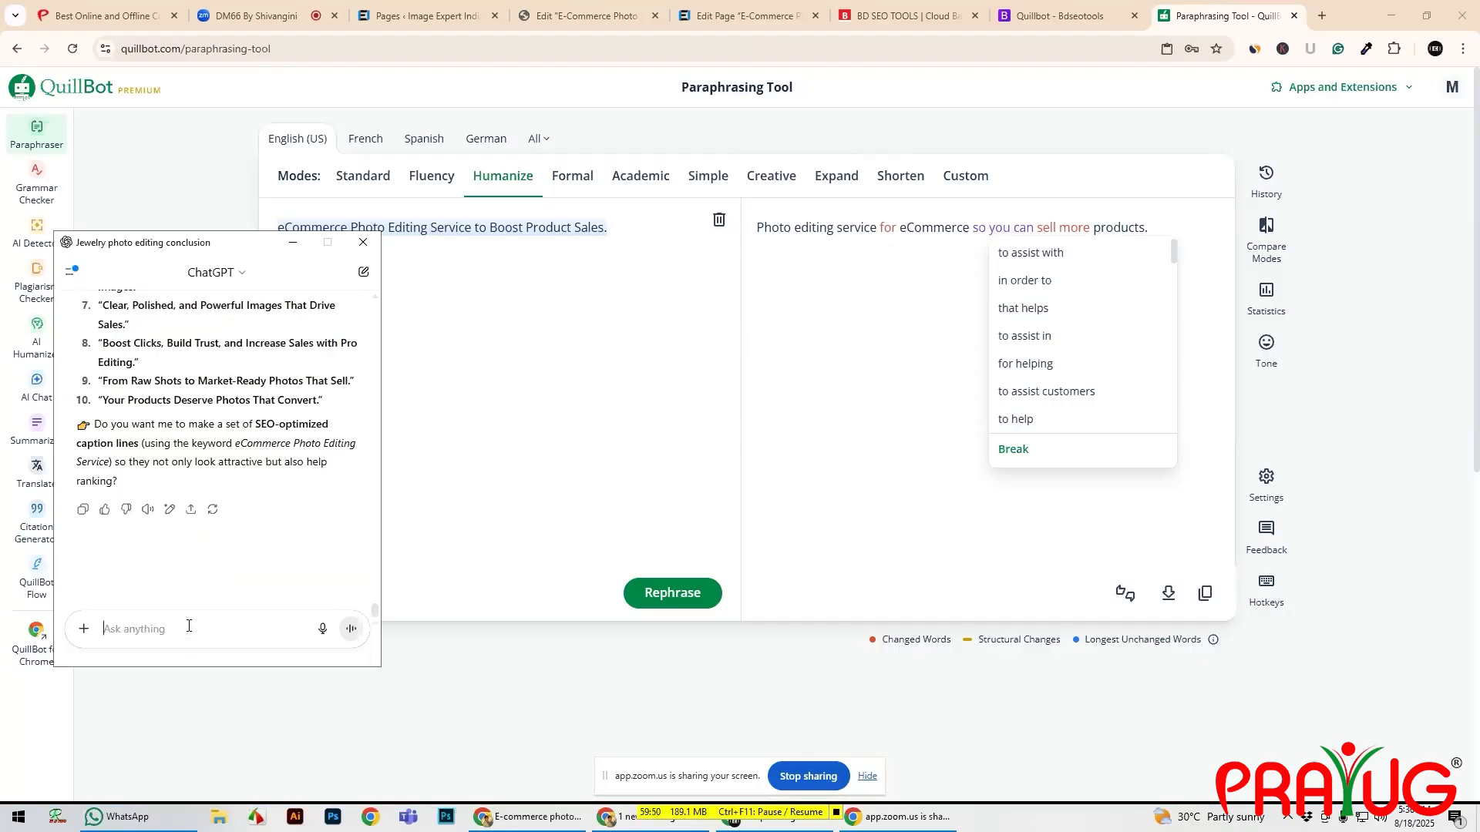
- Enter "eCommerce Photo Editing Service to Boost Product Sales." in the ChatGPT message, followed by "create attractive digital marketing meta title"
text(eCommerce Photo Editing Service to Boost Product Sales.)
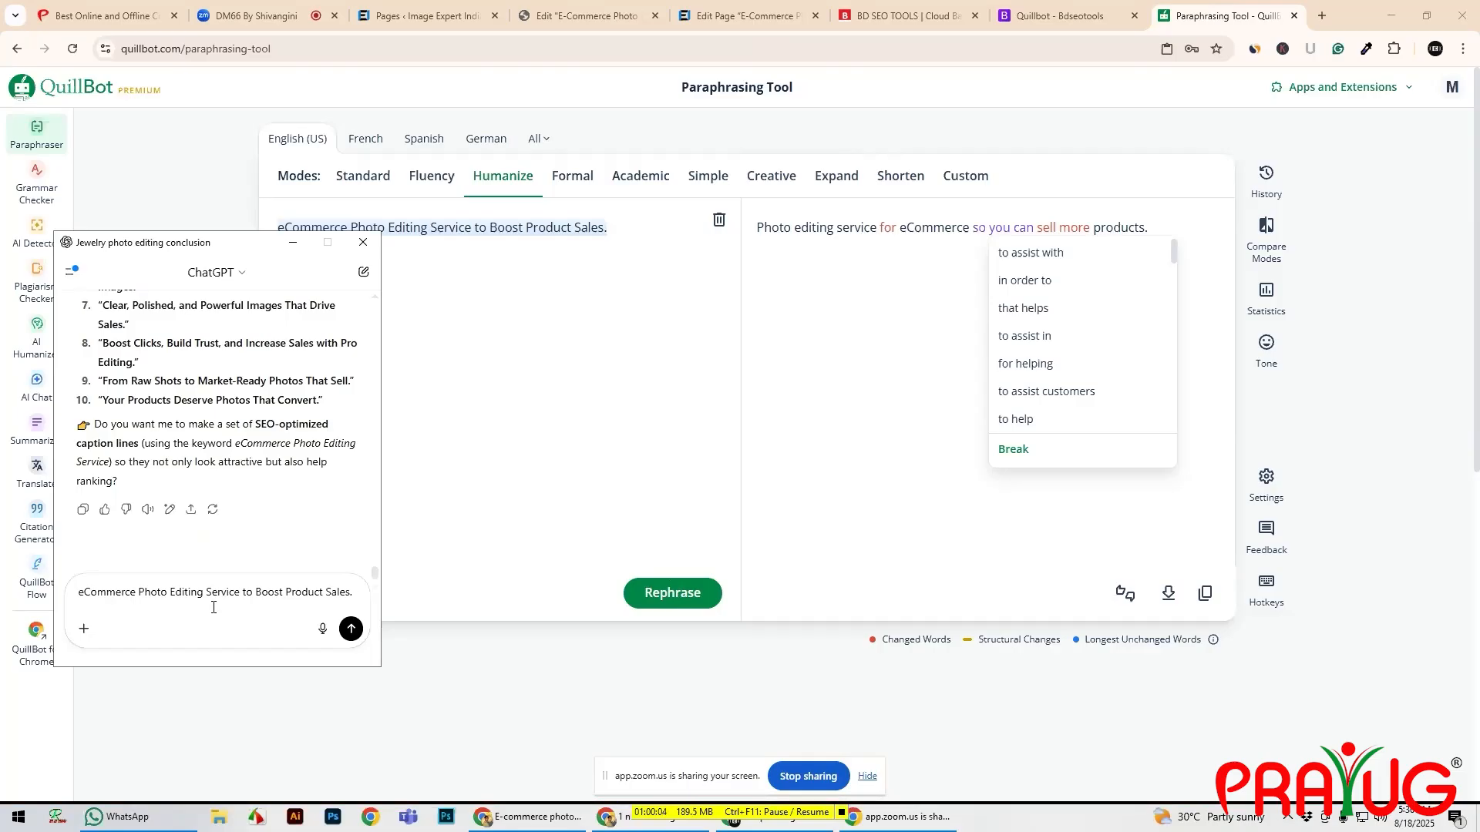
text(crea)
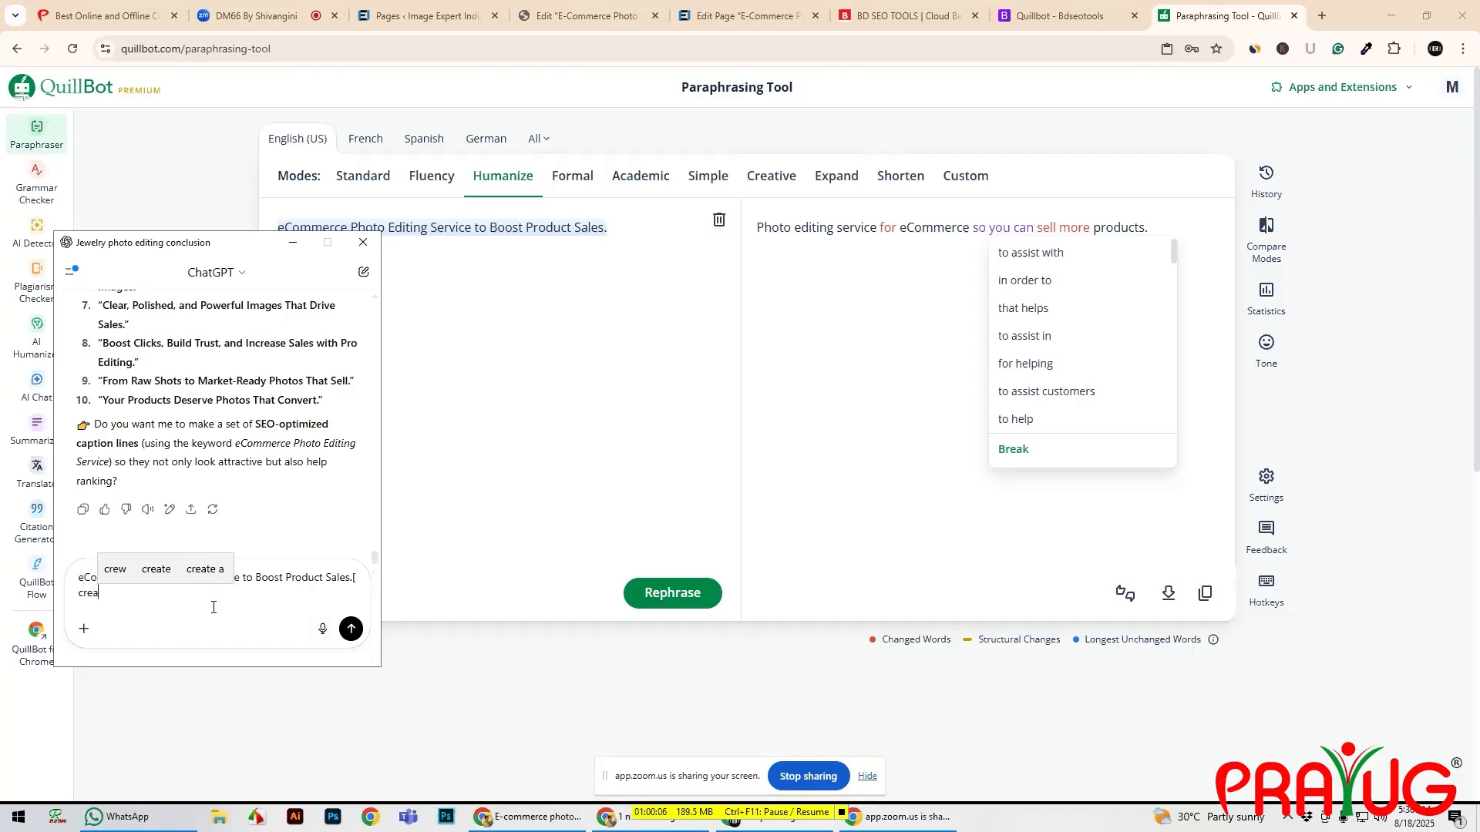
text(te att)
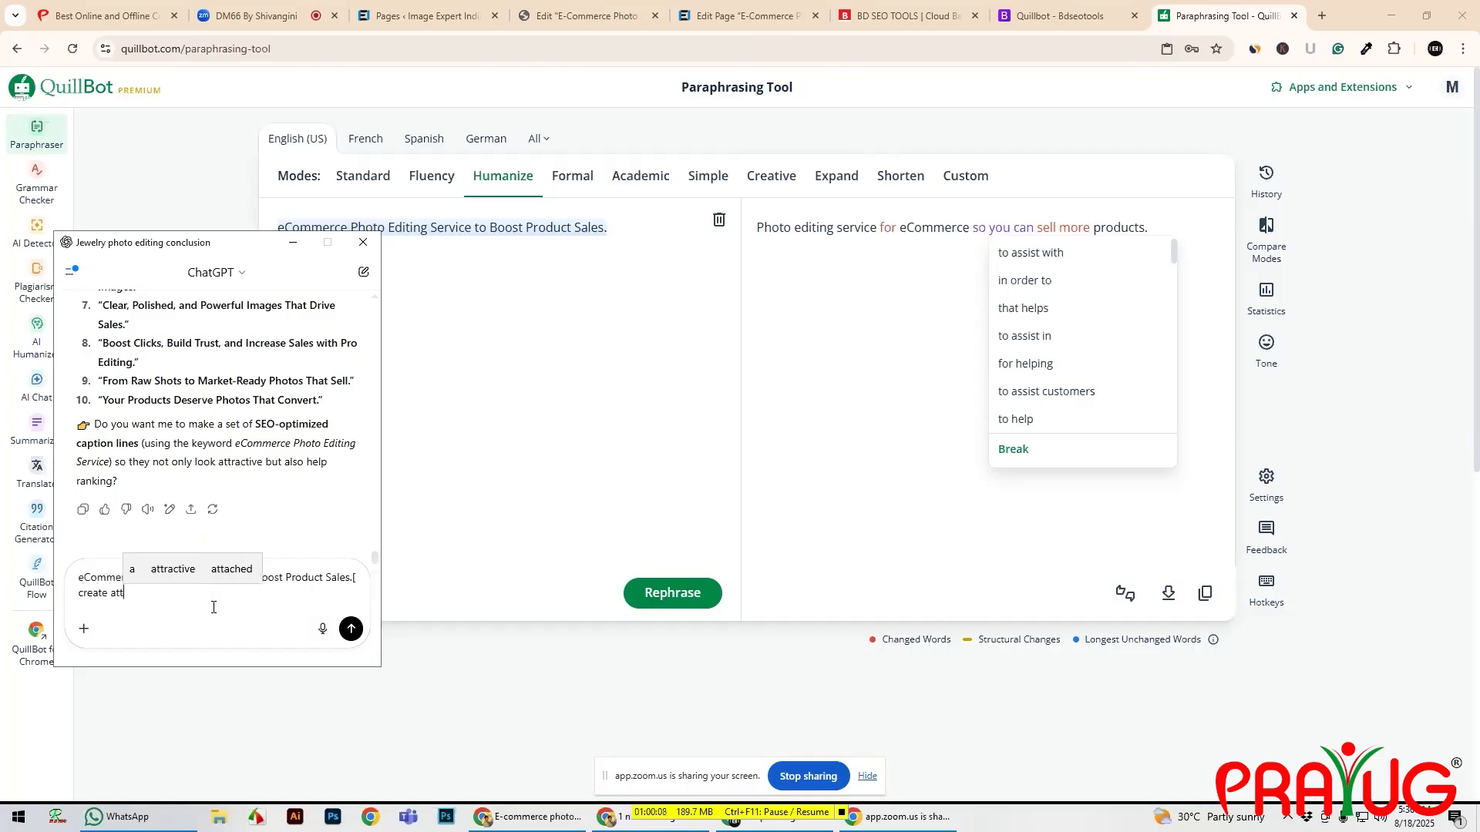
text(ractive)
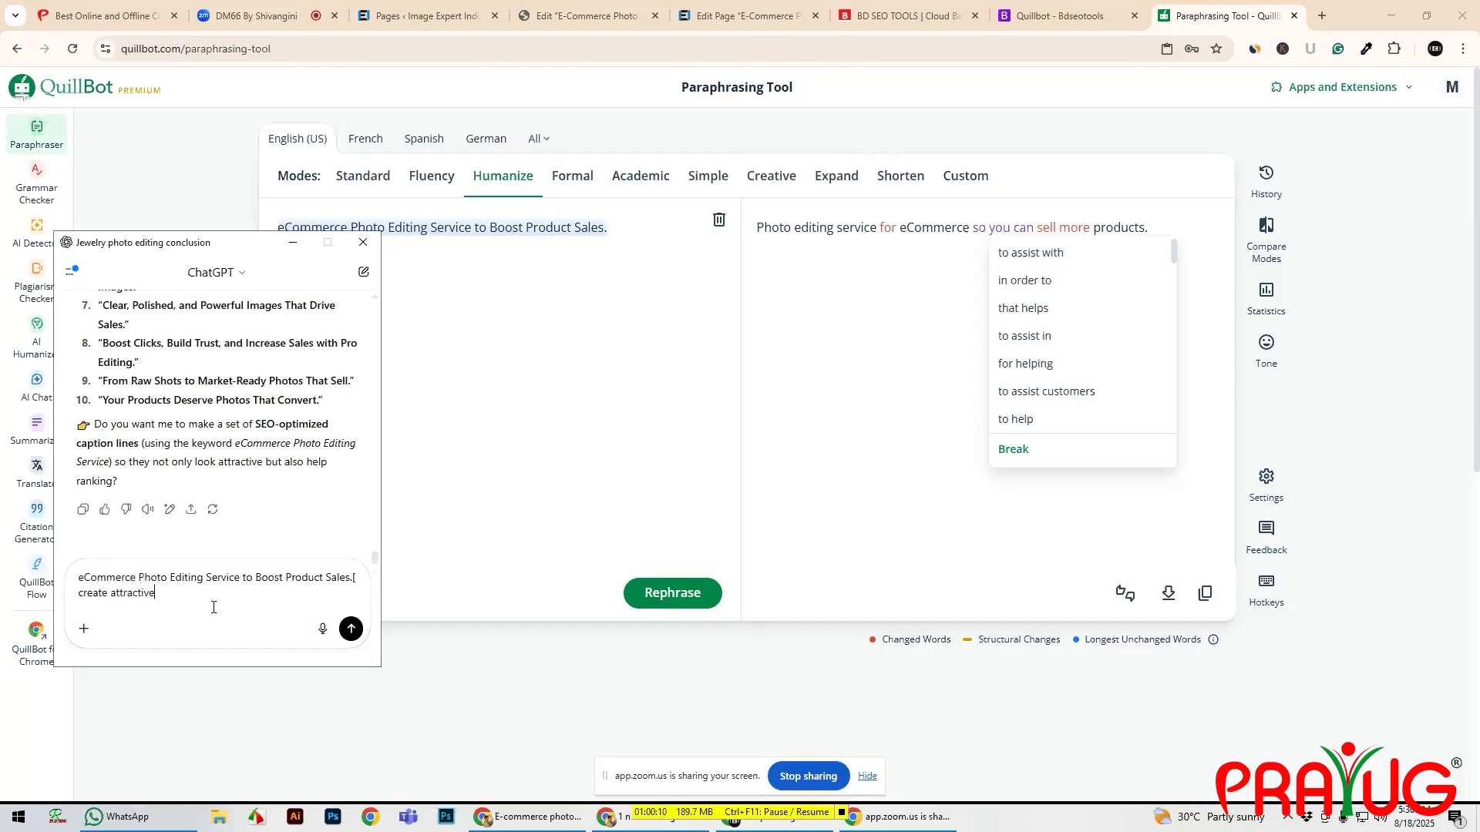
text( digi)
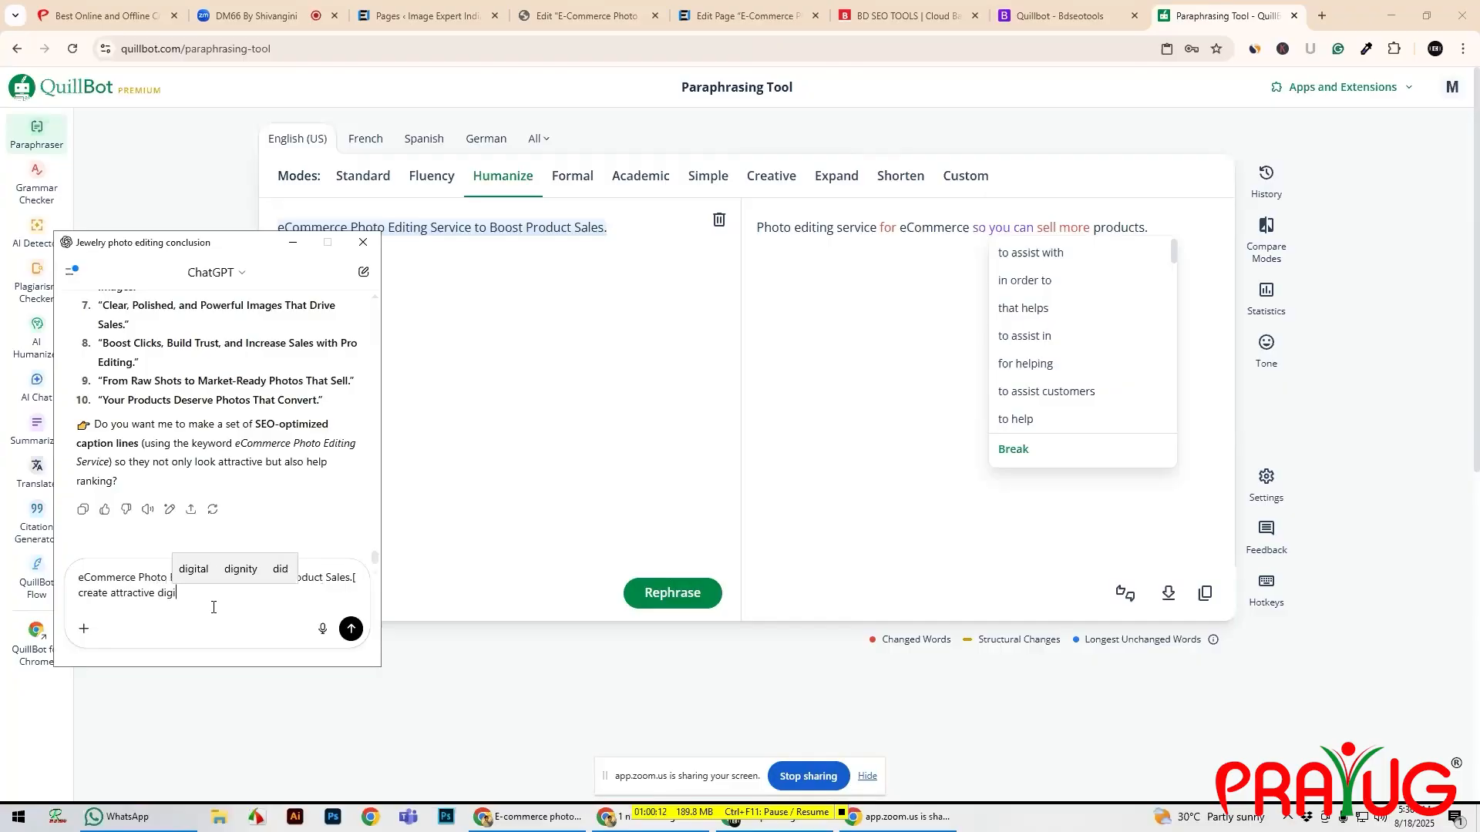
text(tal )
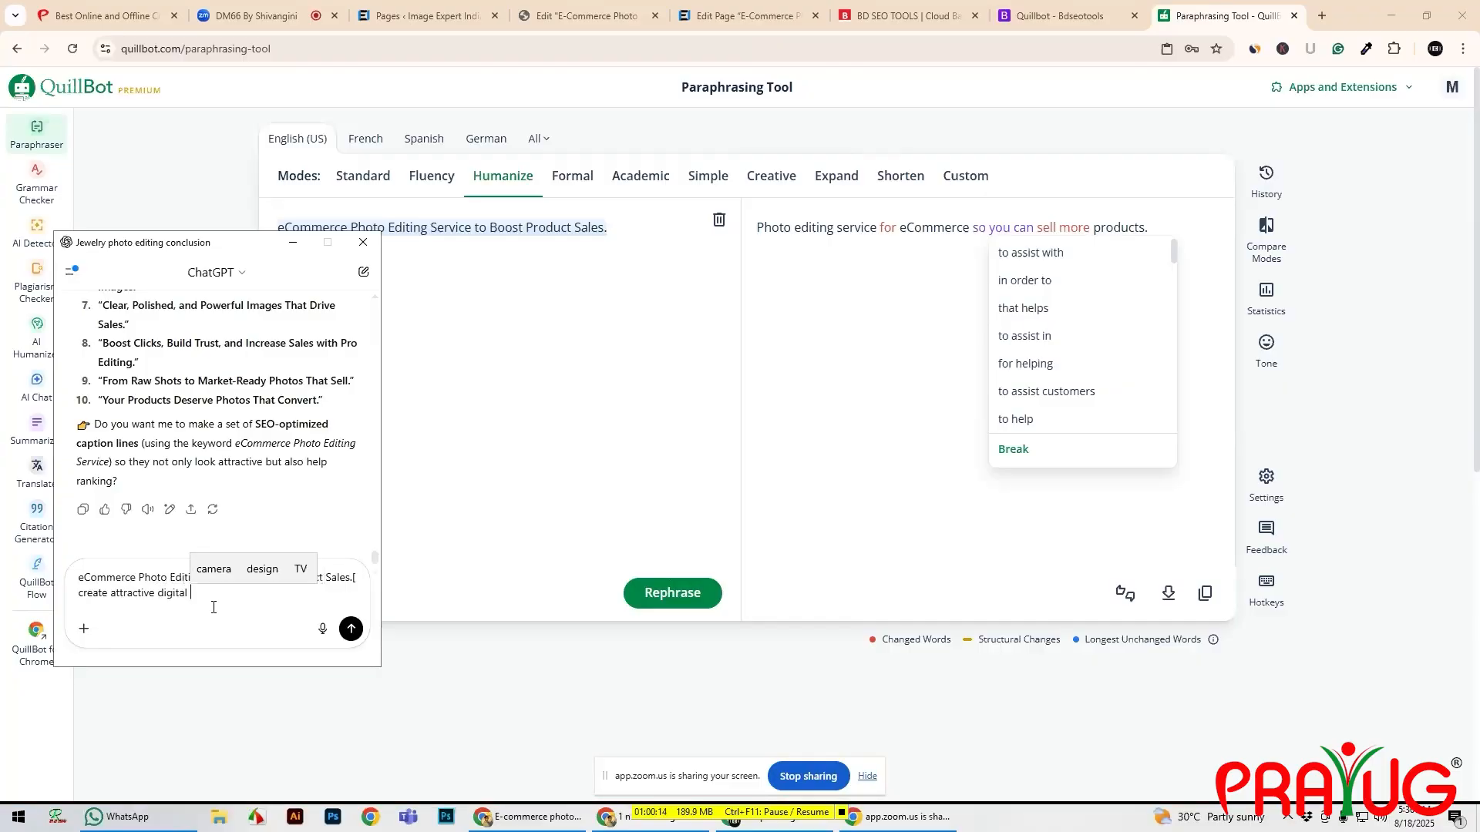
text(mar)
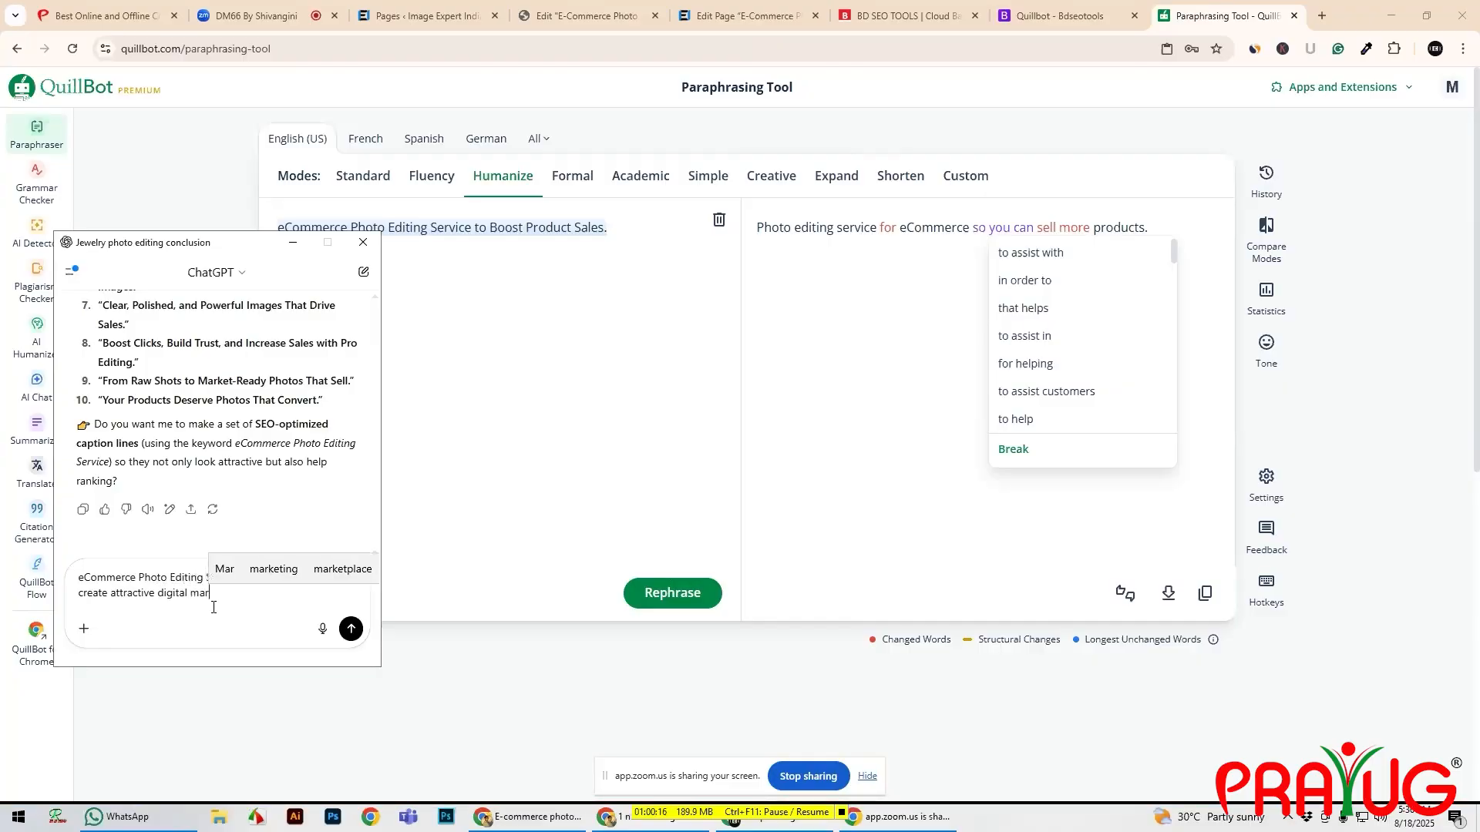
text(keting)
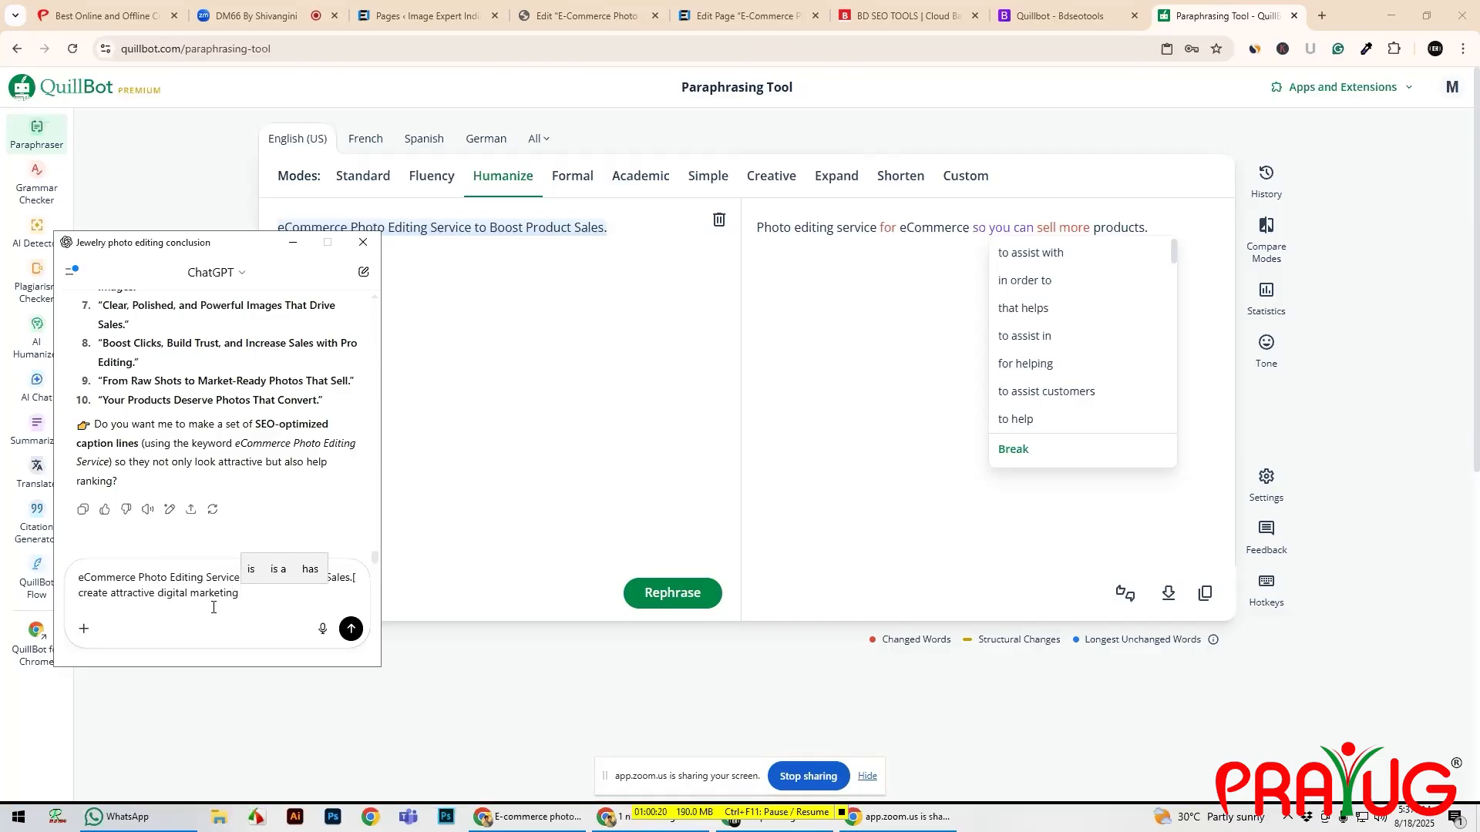
text( meta title and)
key(BackSpace)
key(BackSpace)
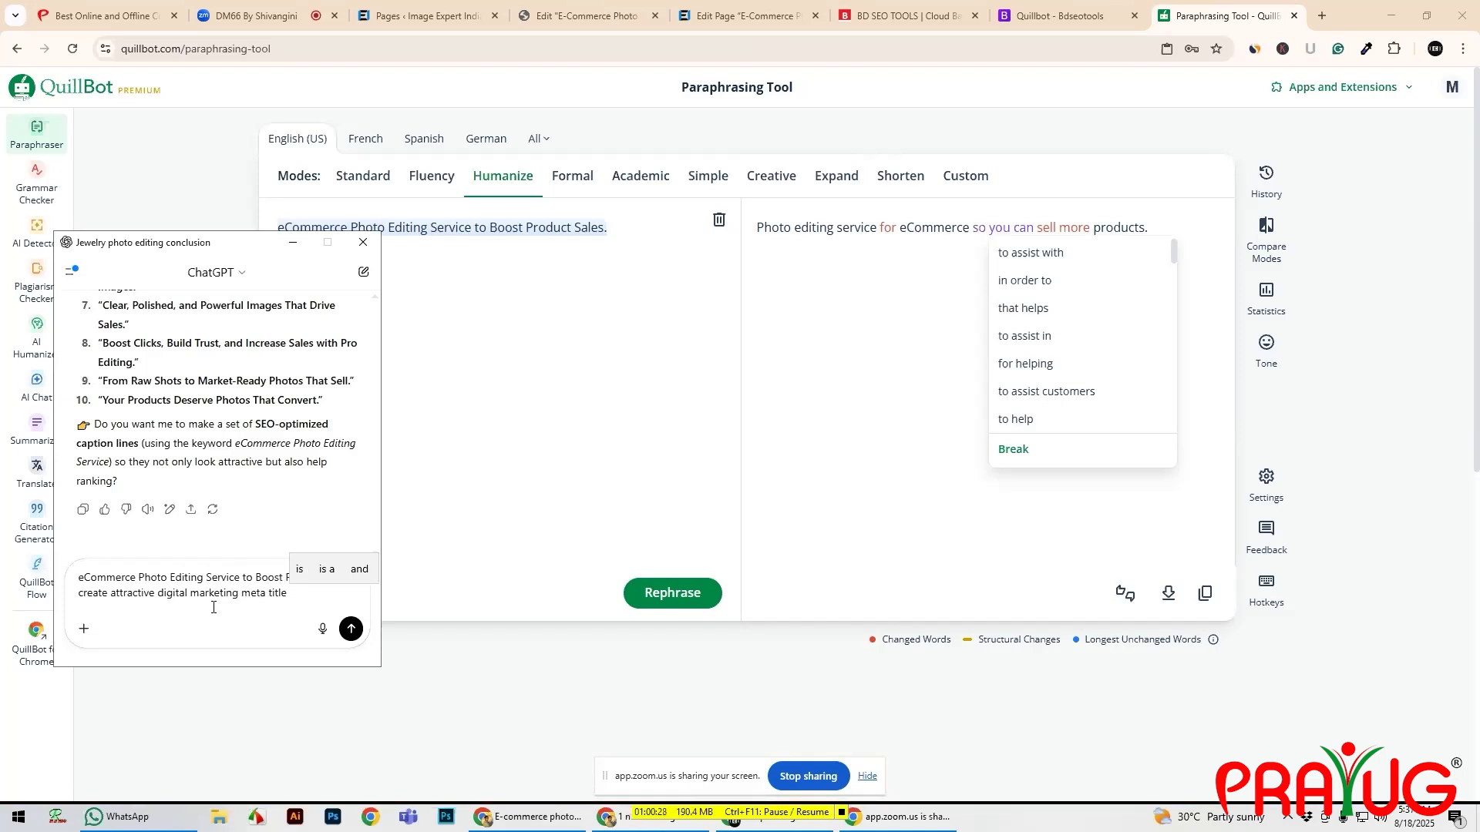
- Complete the ChatGPT prompt with "using e commerce photo editing service key word" and send it
text(using )
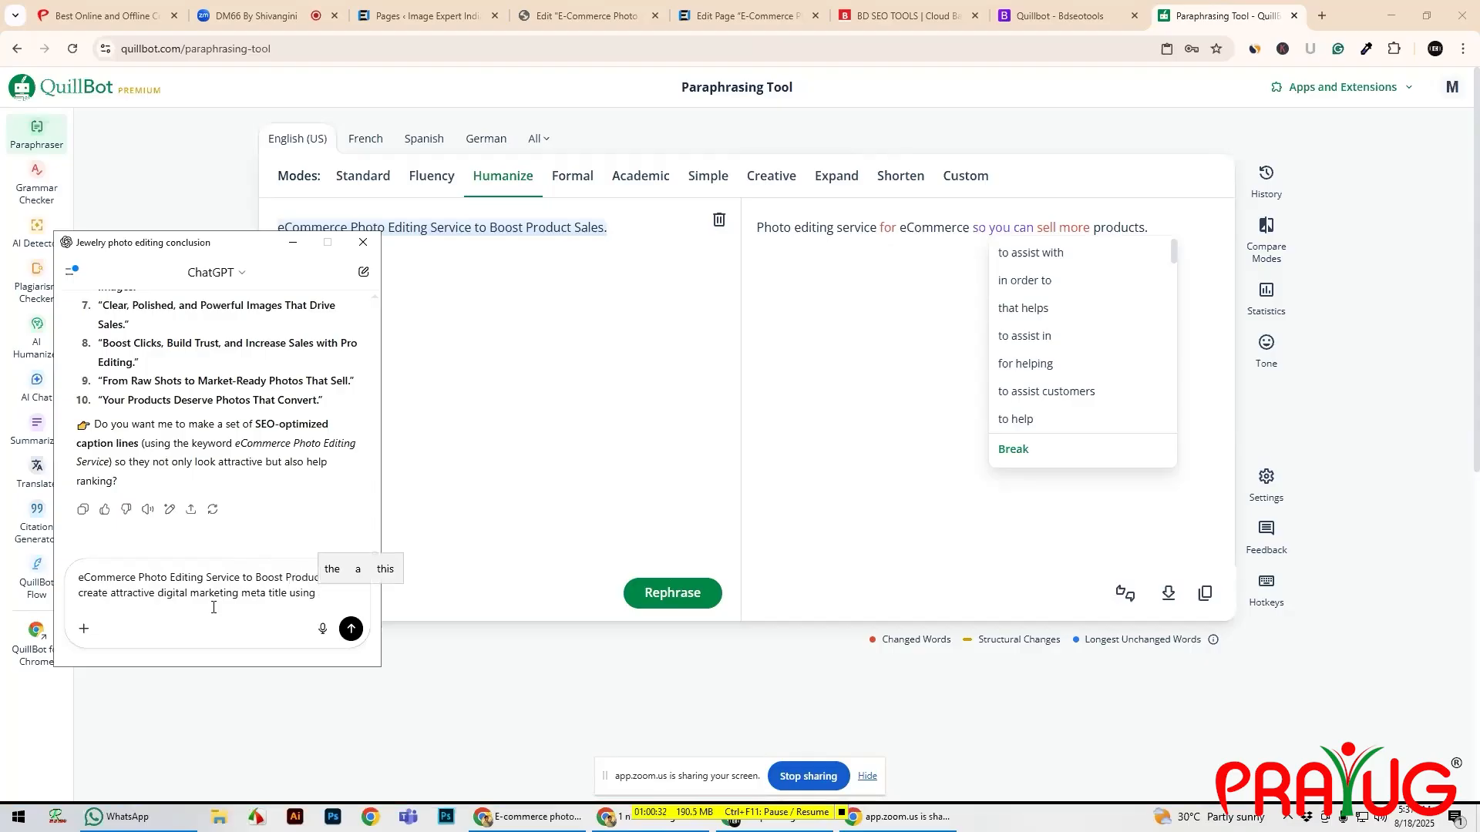
text(e commerce )
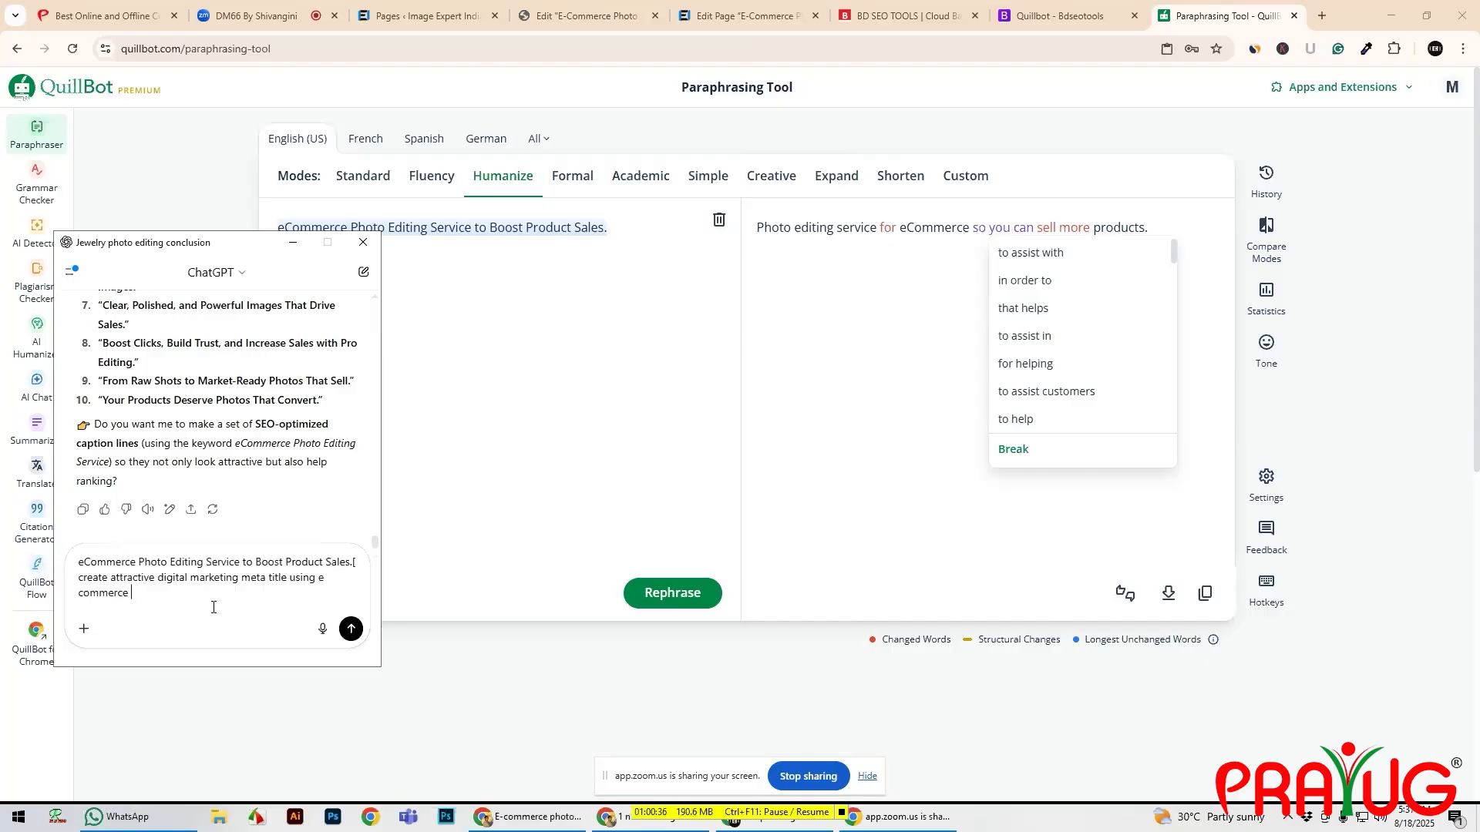
text(photo )
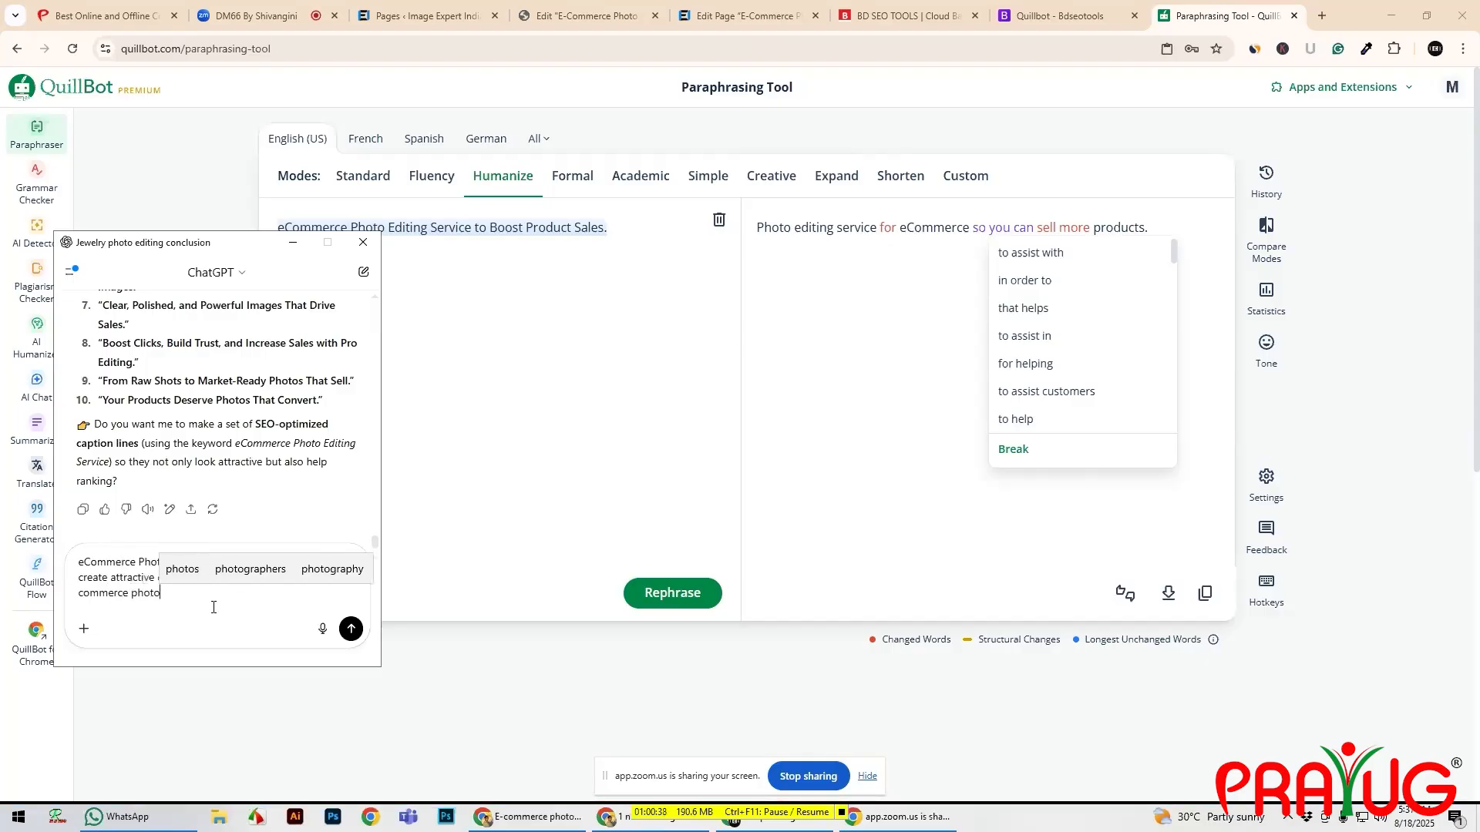
text(editi)
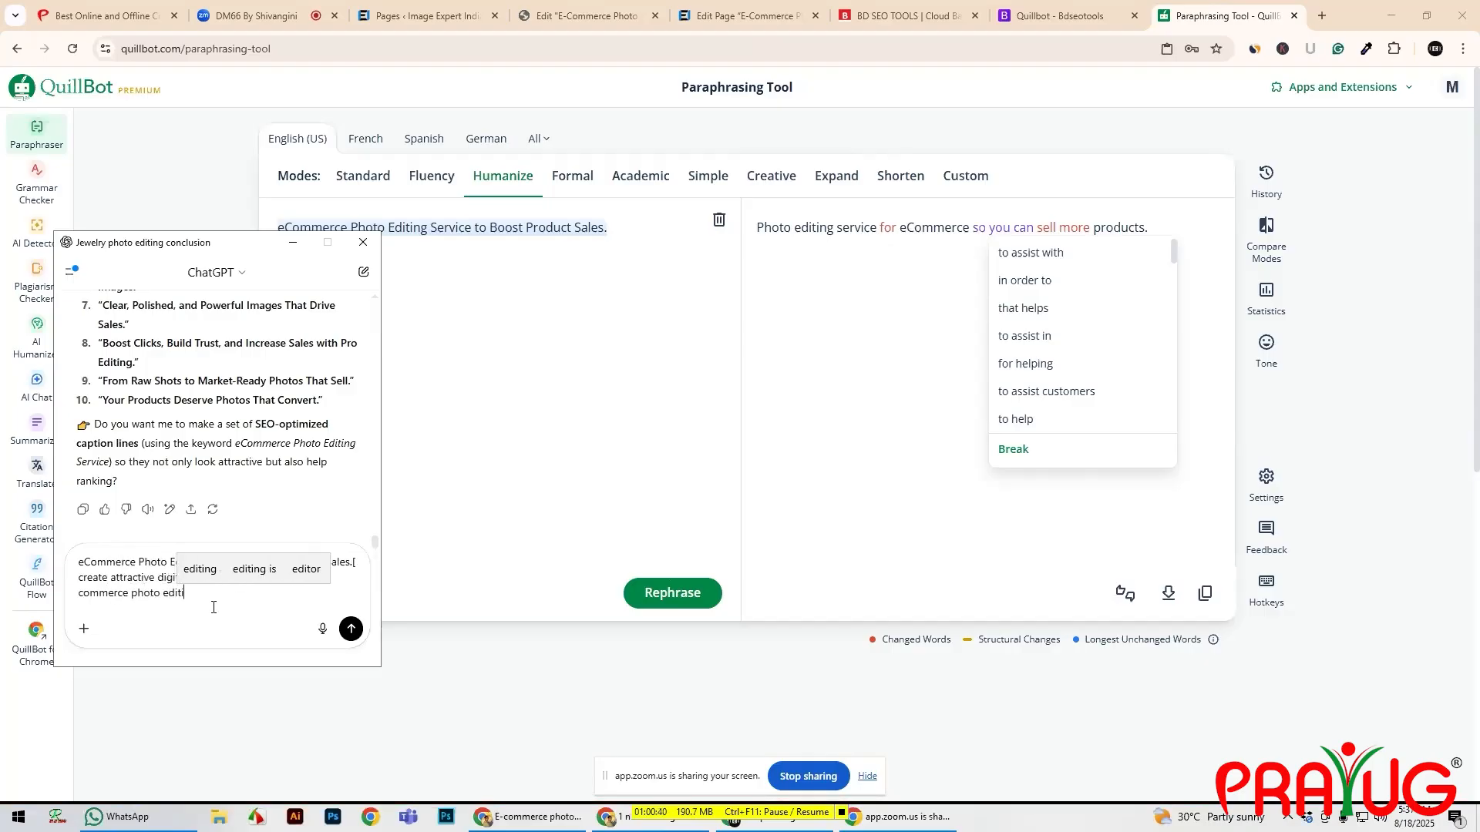
text(ng serv)
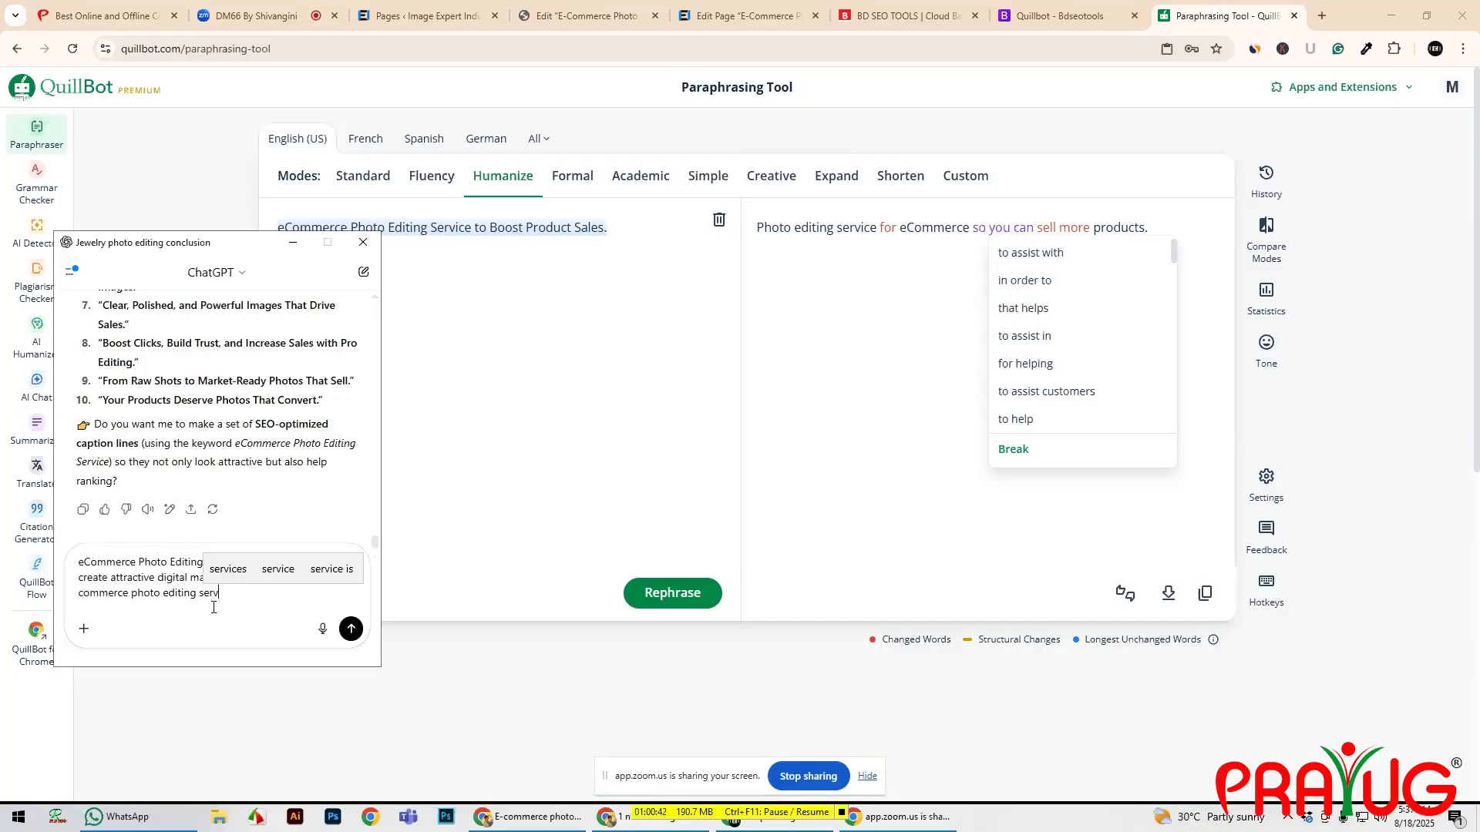
text(ice key w)
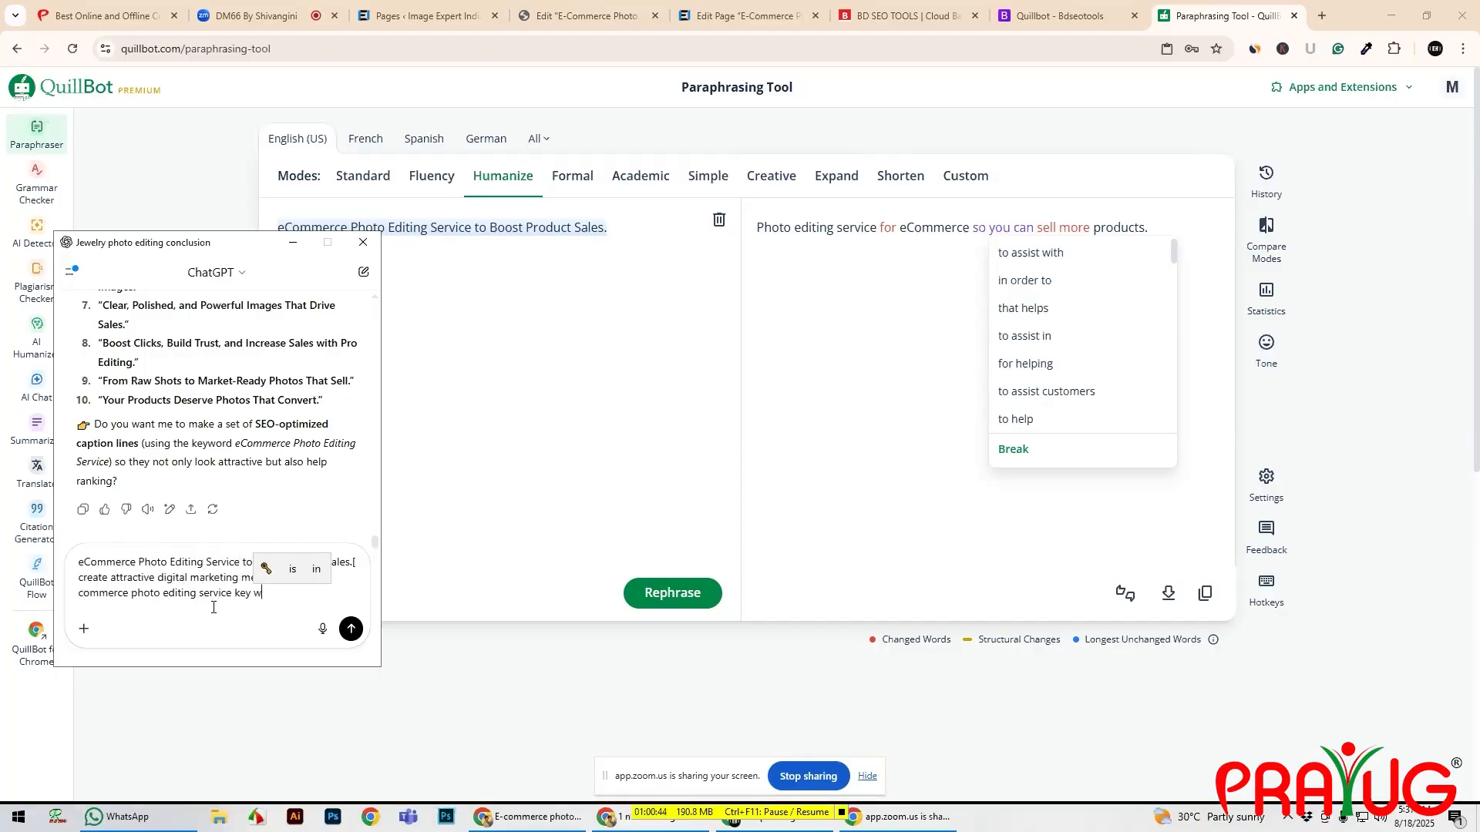
text(ord)
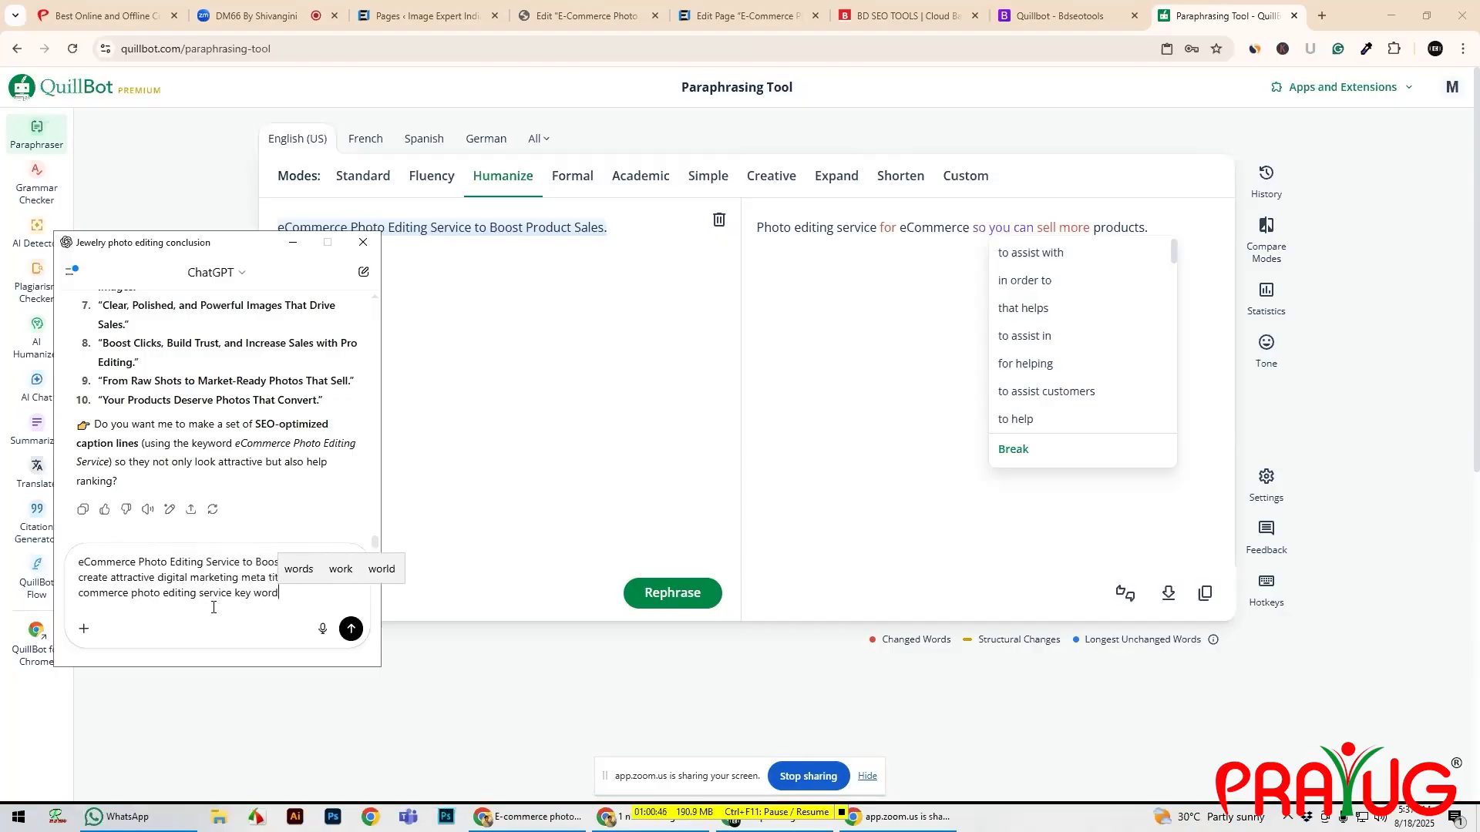
key(Return)
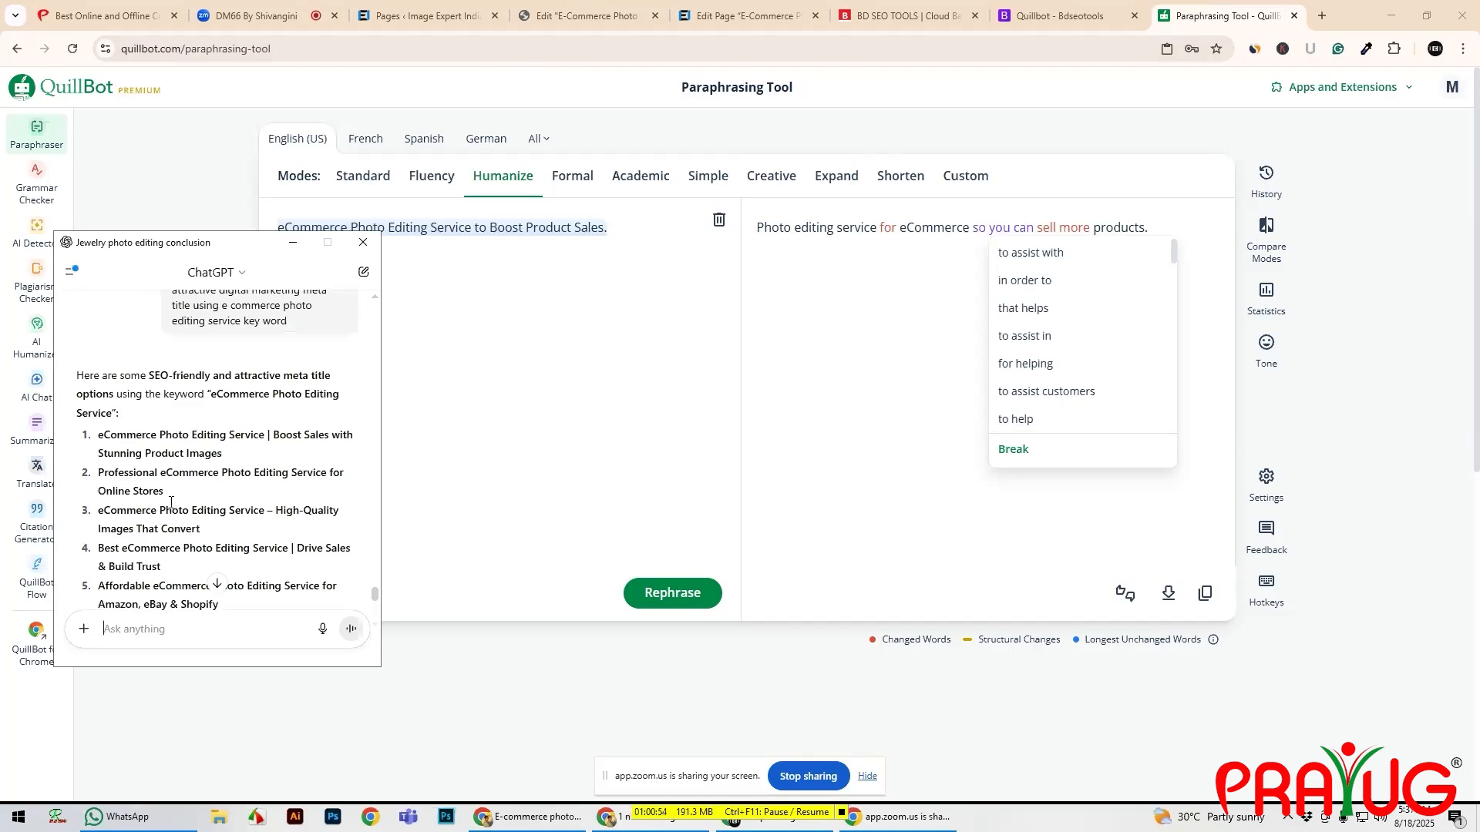
- Review ChatGPT's meta title options, highlighting the "Professional eCommerce Photo Editing Service for Online Stores" and "Top eCommerce Photo Editing Service" suggestions
drag(165, 493, 100, 472)
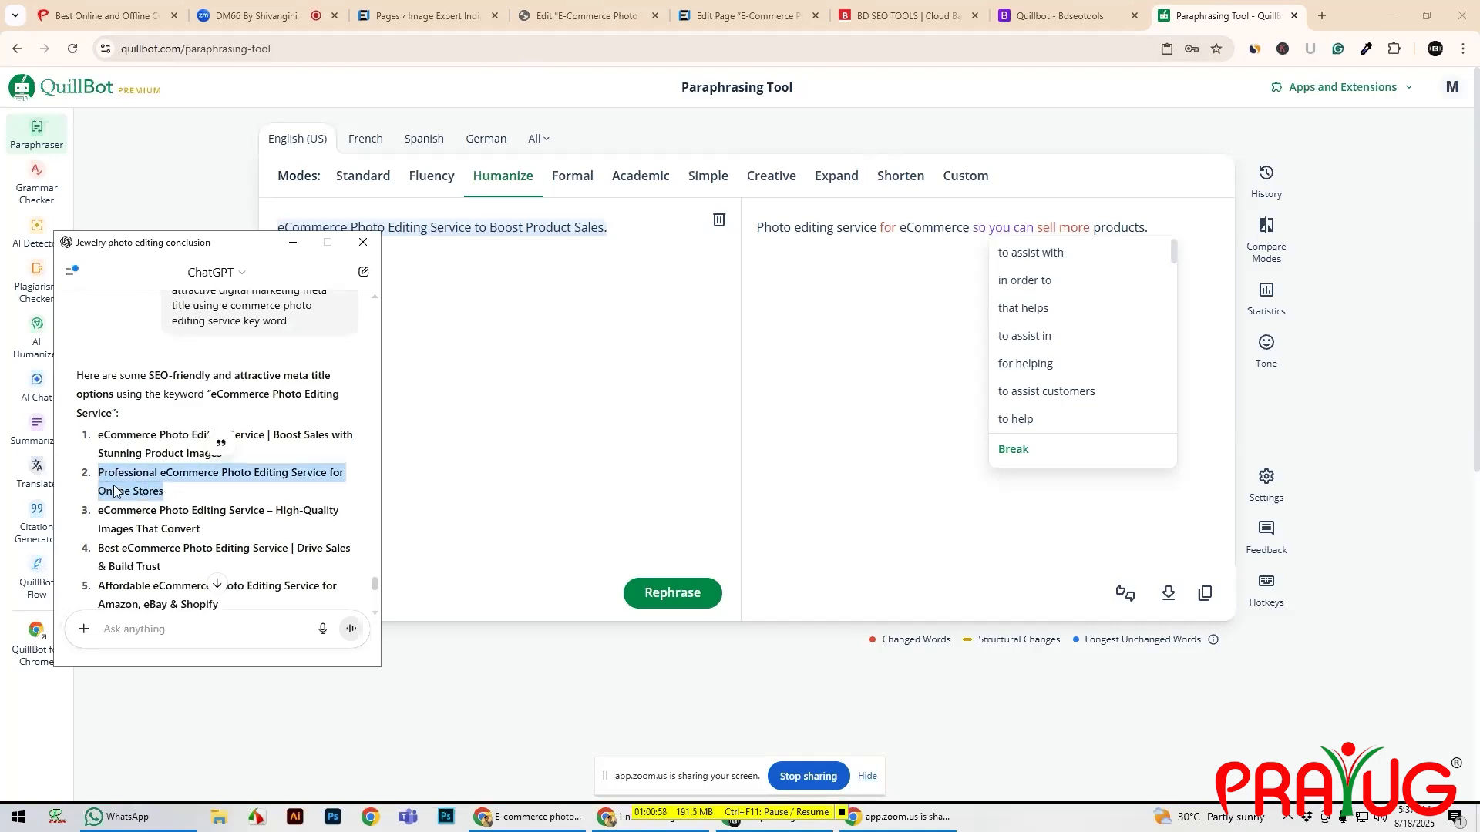
scroll(150, 490, down, 1)
scroll(150, 490, down, 1)
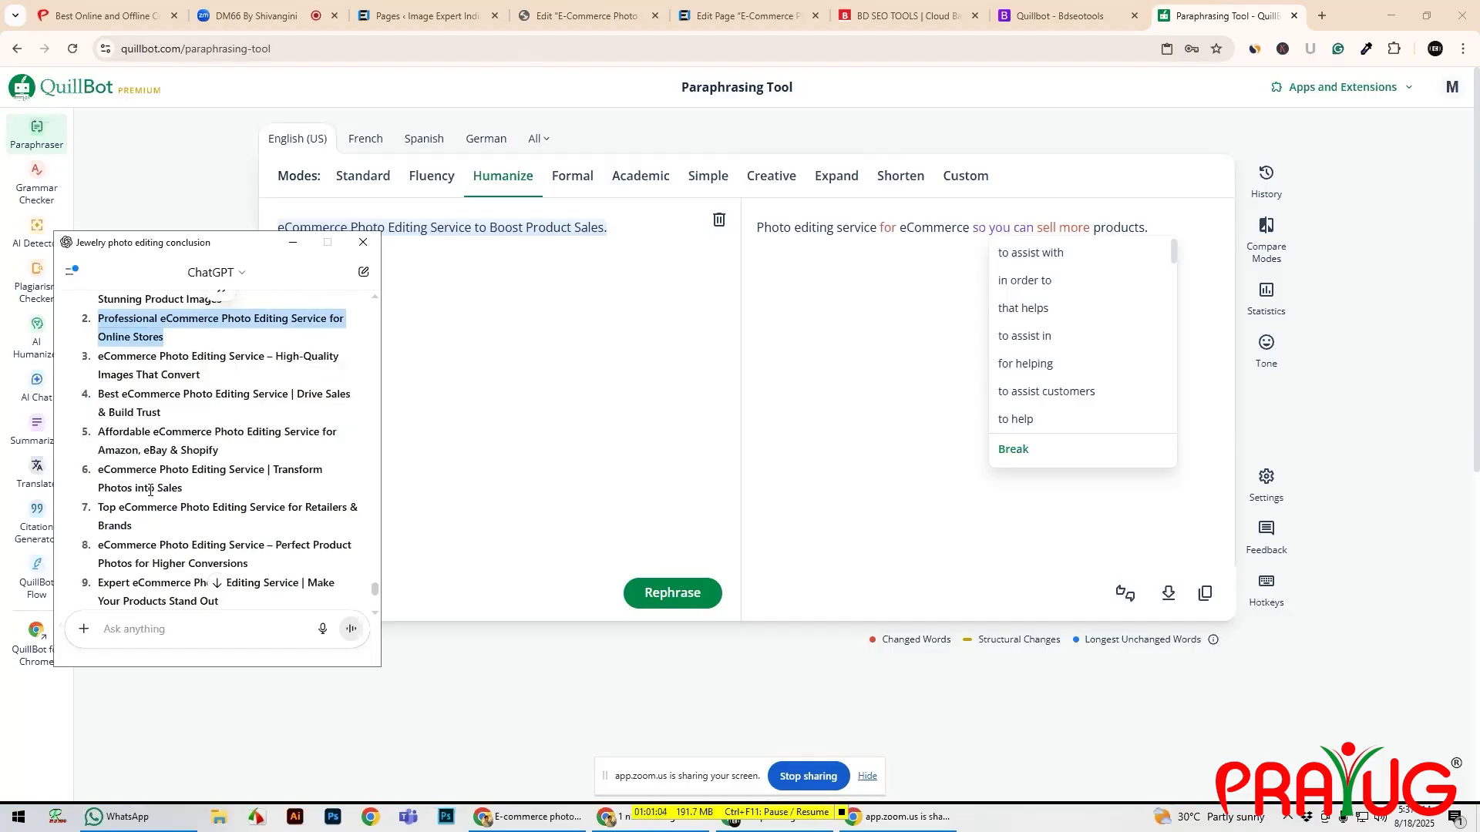
scroll(150, 490, down, 1)
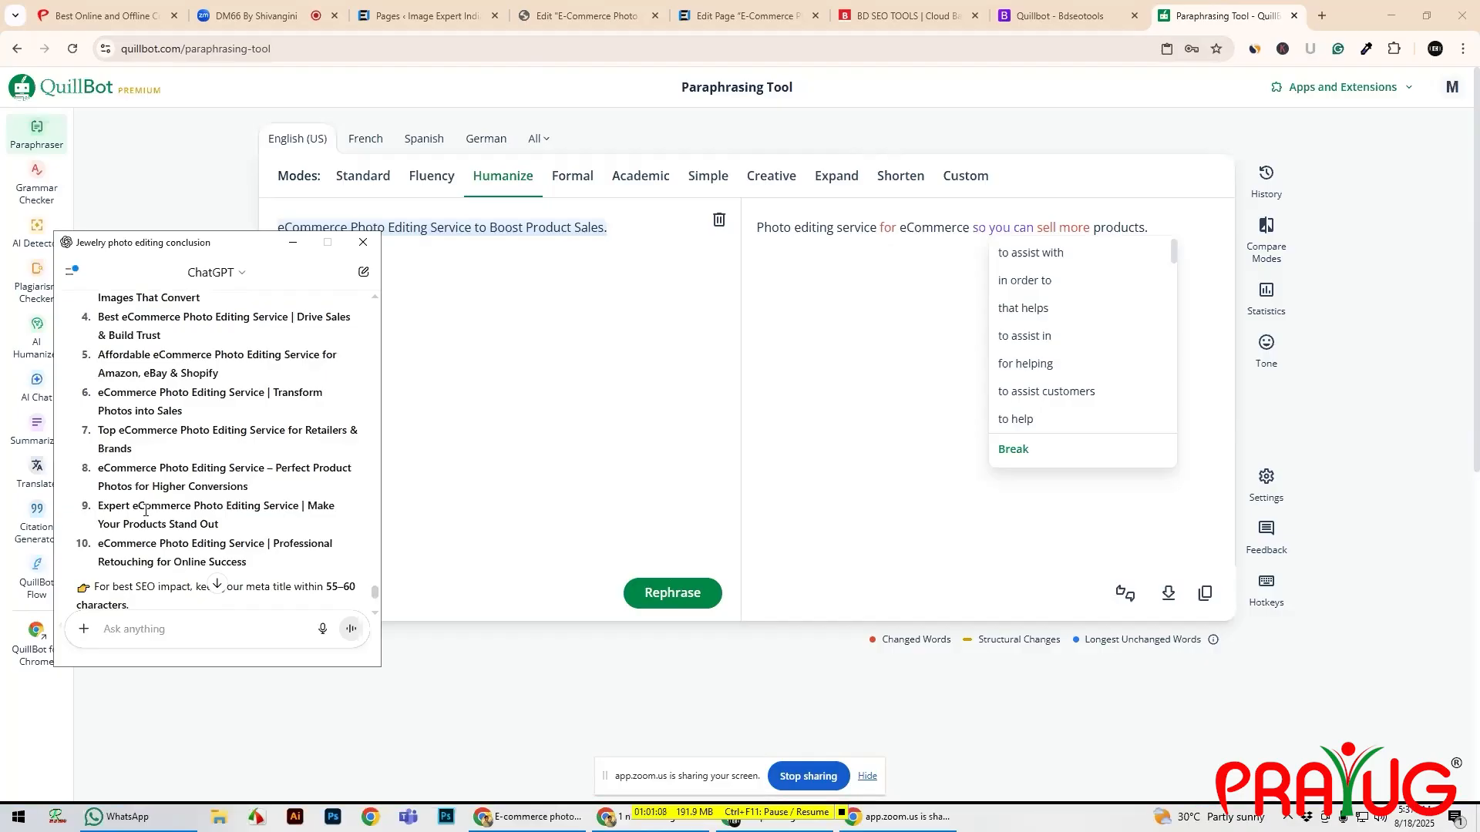
scroll(145, 511, up, 1)
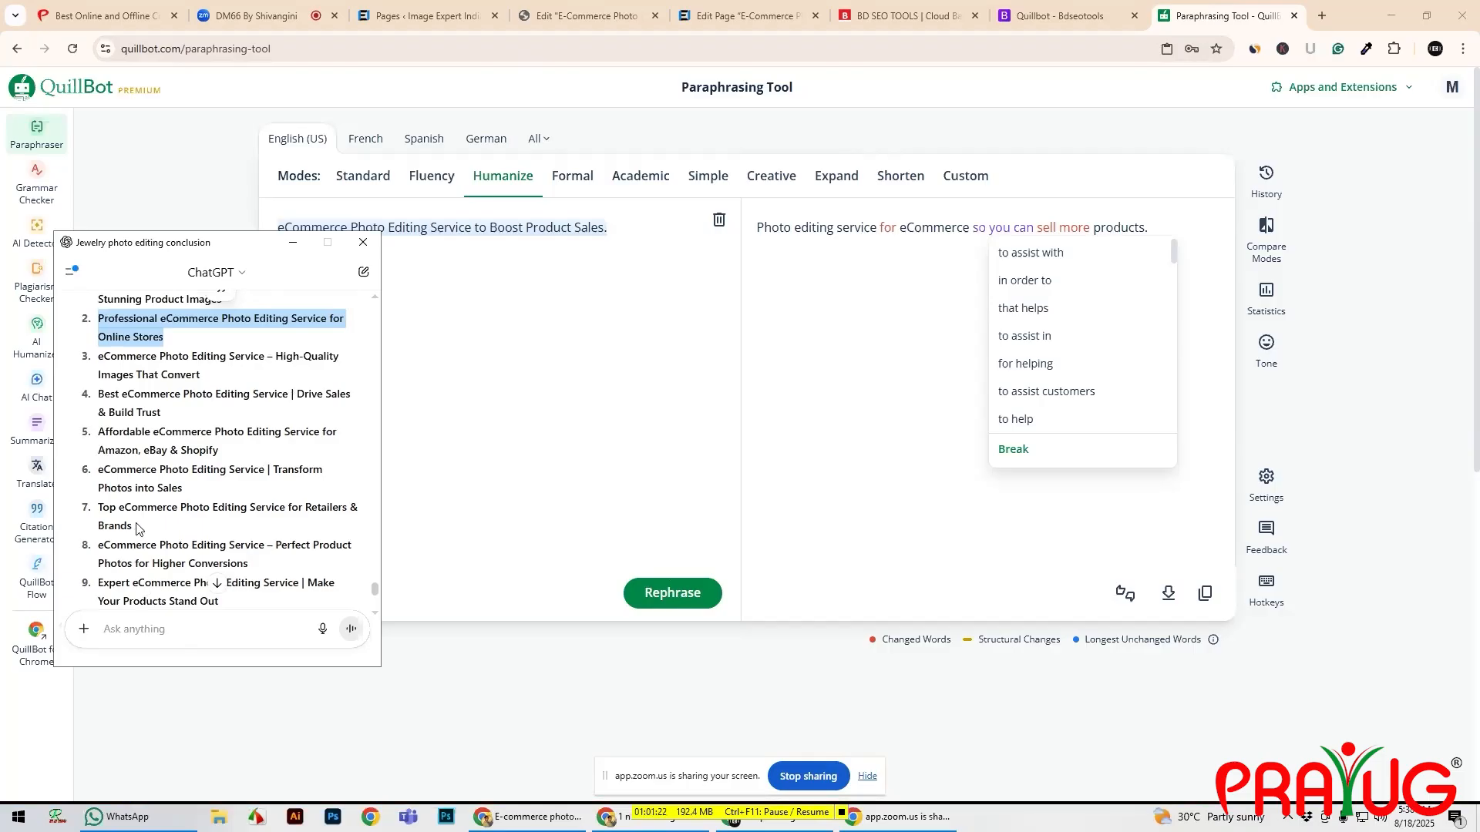
drag(95, 512, 302, 509)
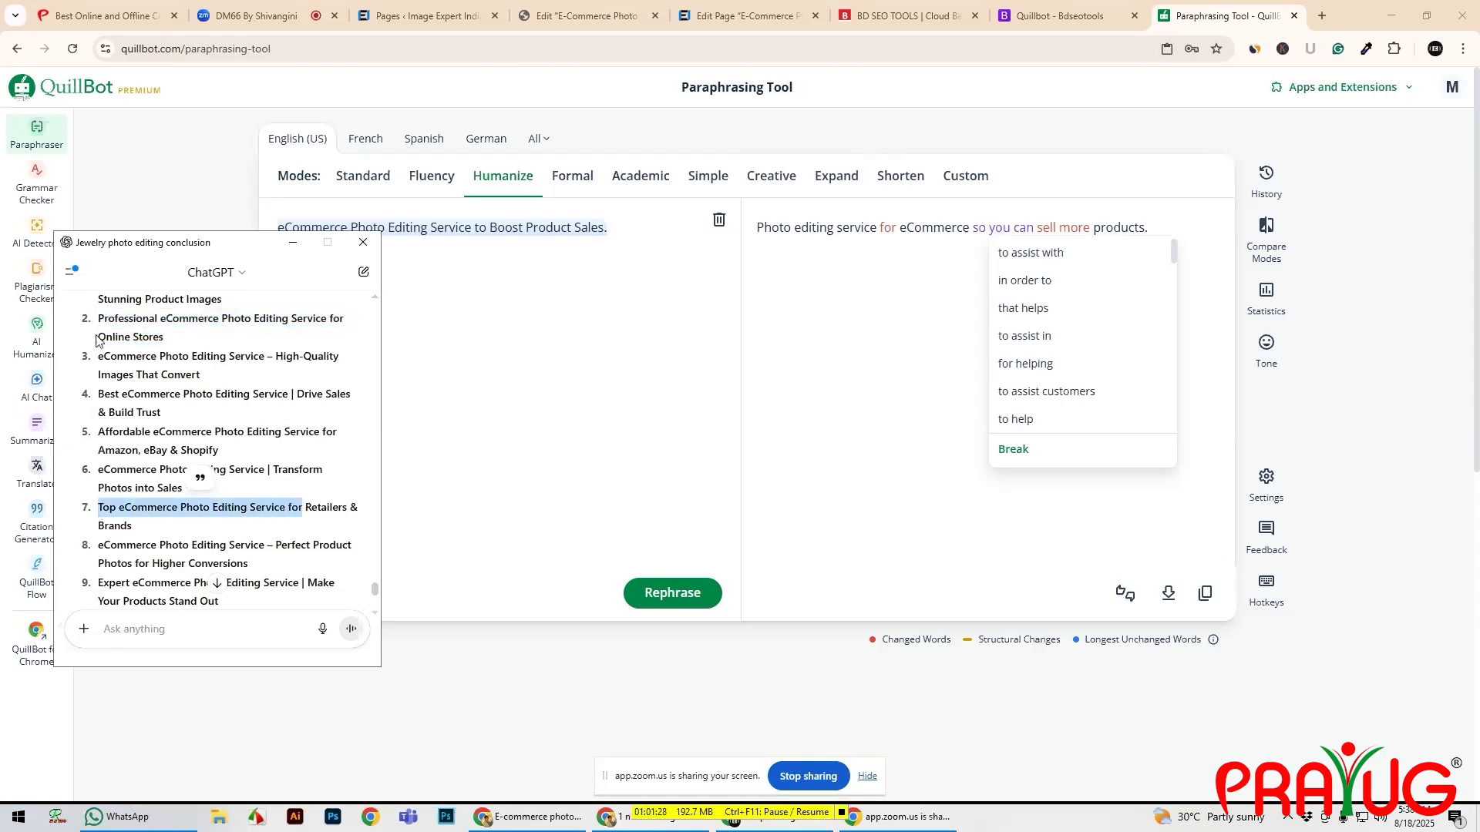
drag(98, 339, 176, 345)
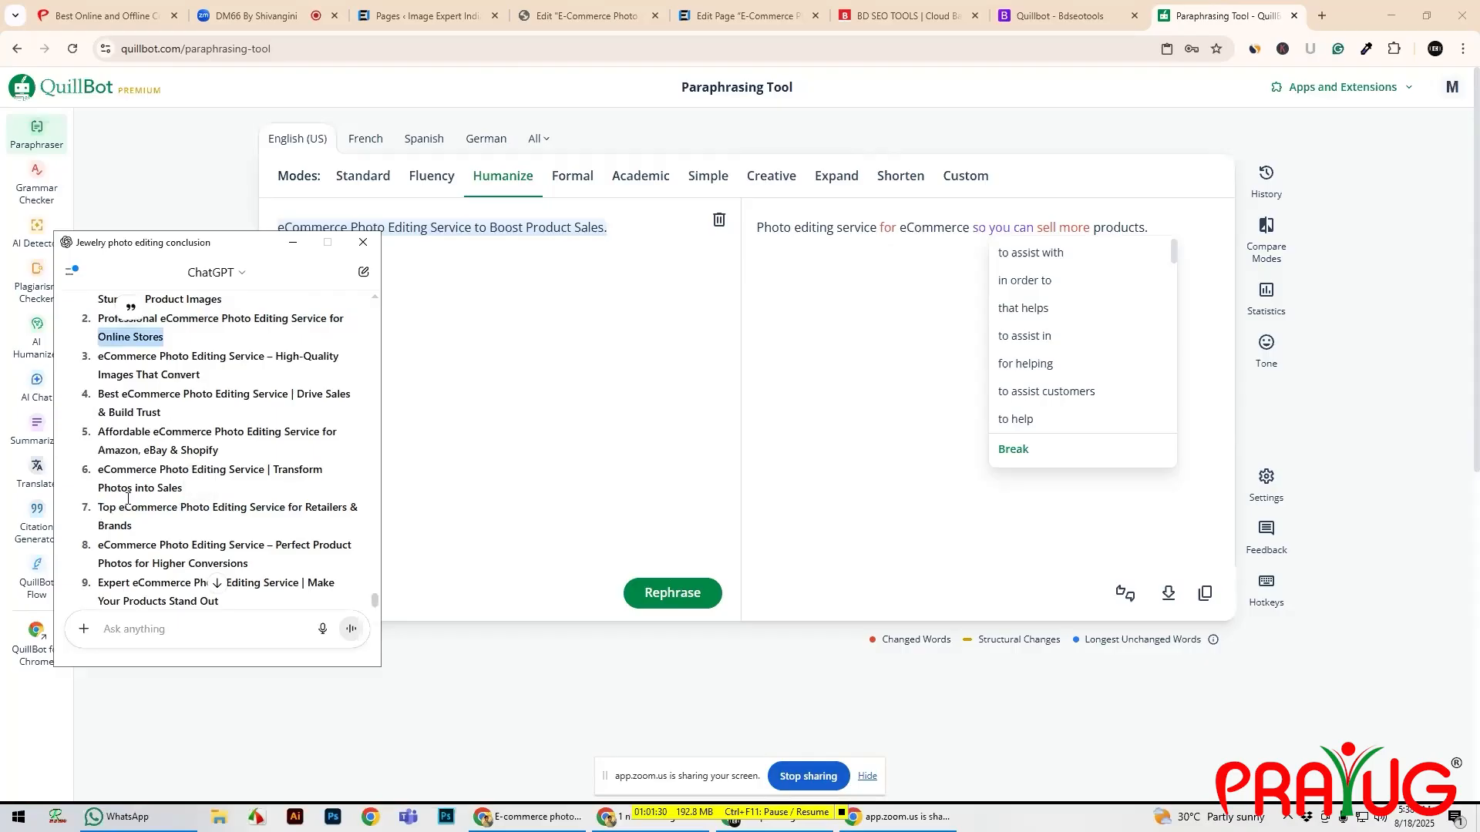
click(127, 304)
click(91, 511)
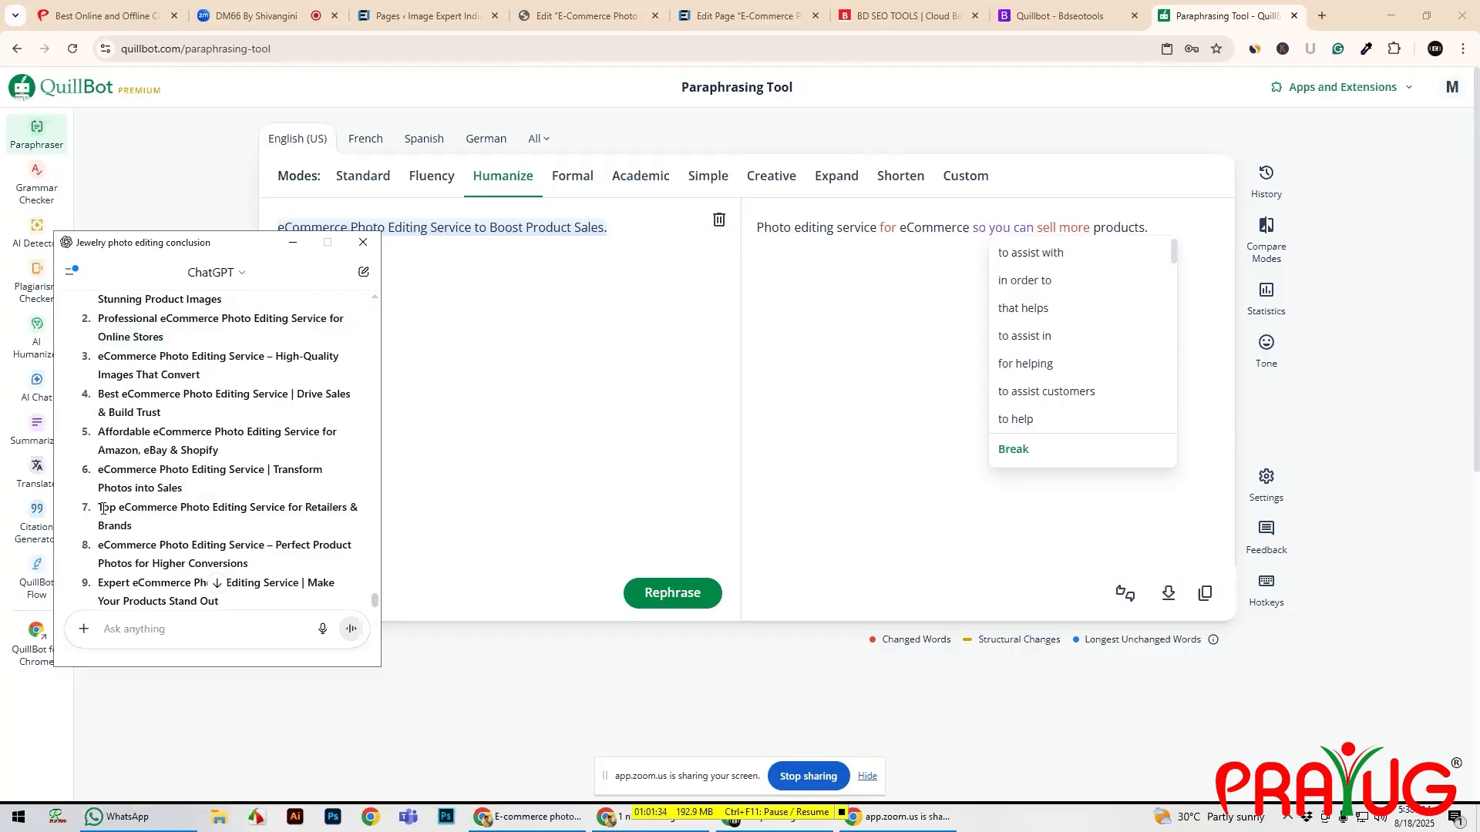
- Replace the paraphraser's source text with ChatGPT's suggestion "Top eCommerce Photo Editing Service for Retailers & Brands", moving the ChatGPT window off the text
drag(97, 509, 154, 535)
key(ctrl+c)
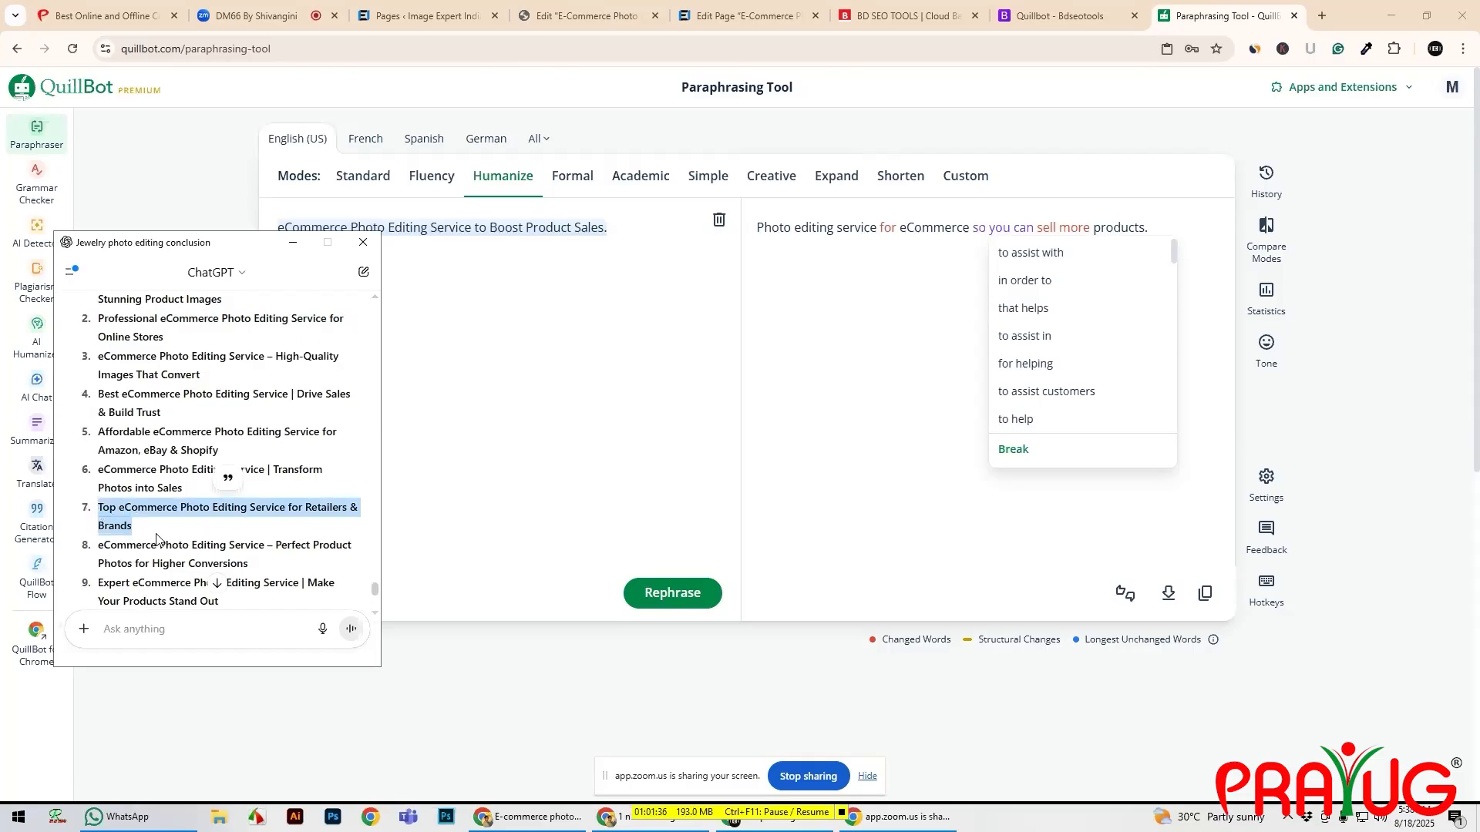
click(619, 228)
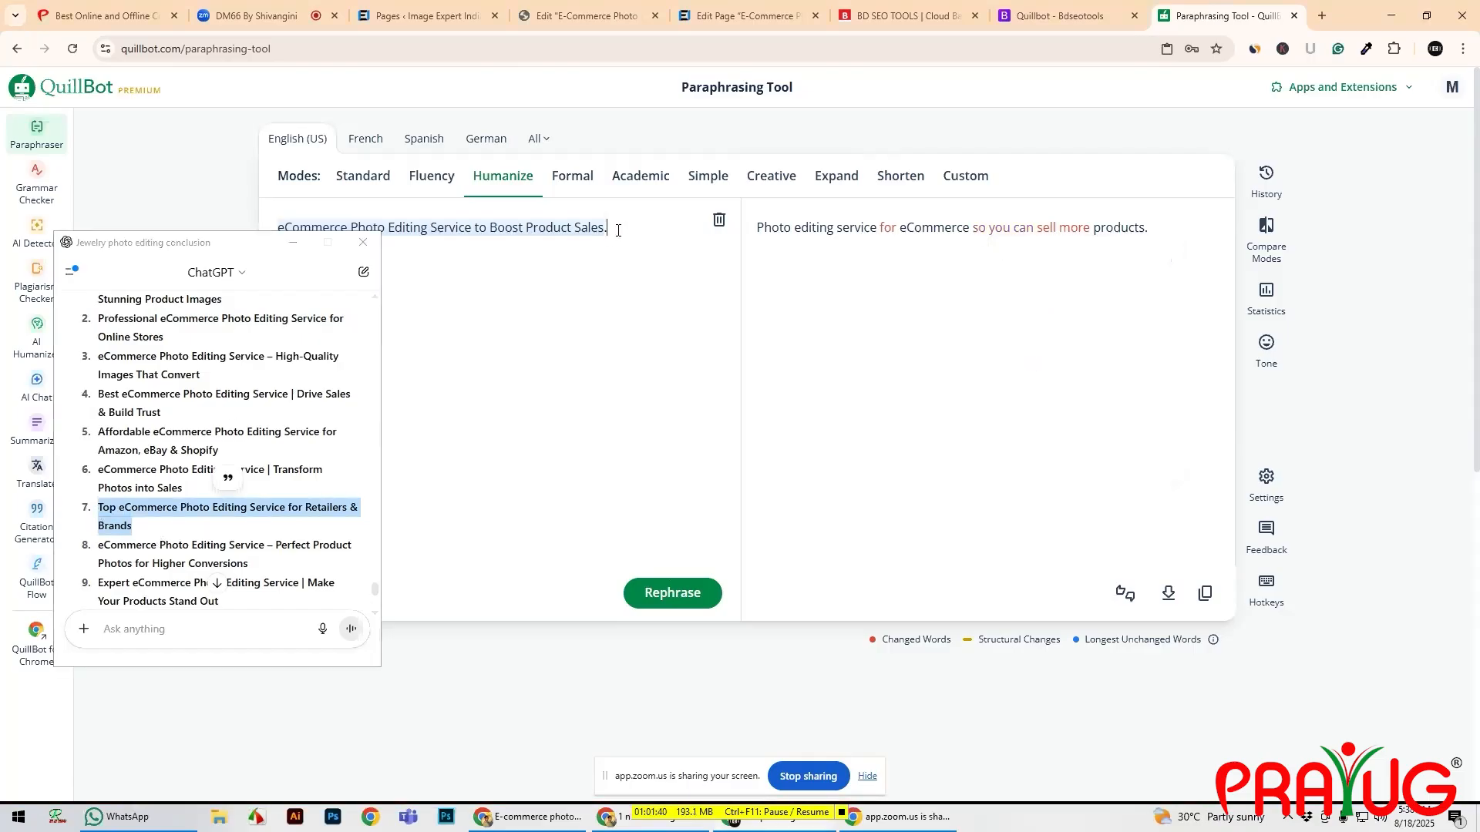
drag(224, 242, 232, 288)
click(637, 218)
drag(638, 224, 395, 227)
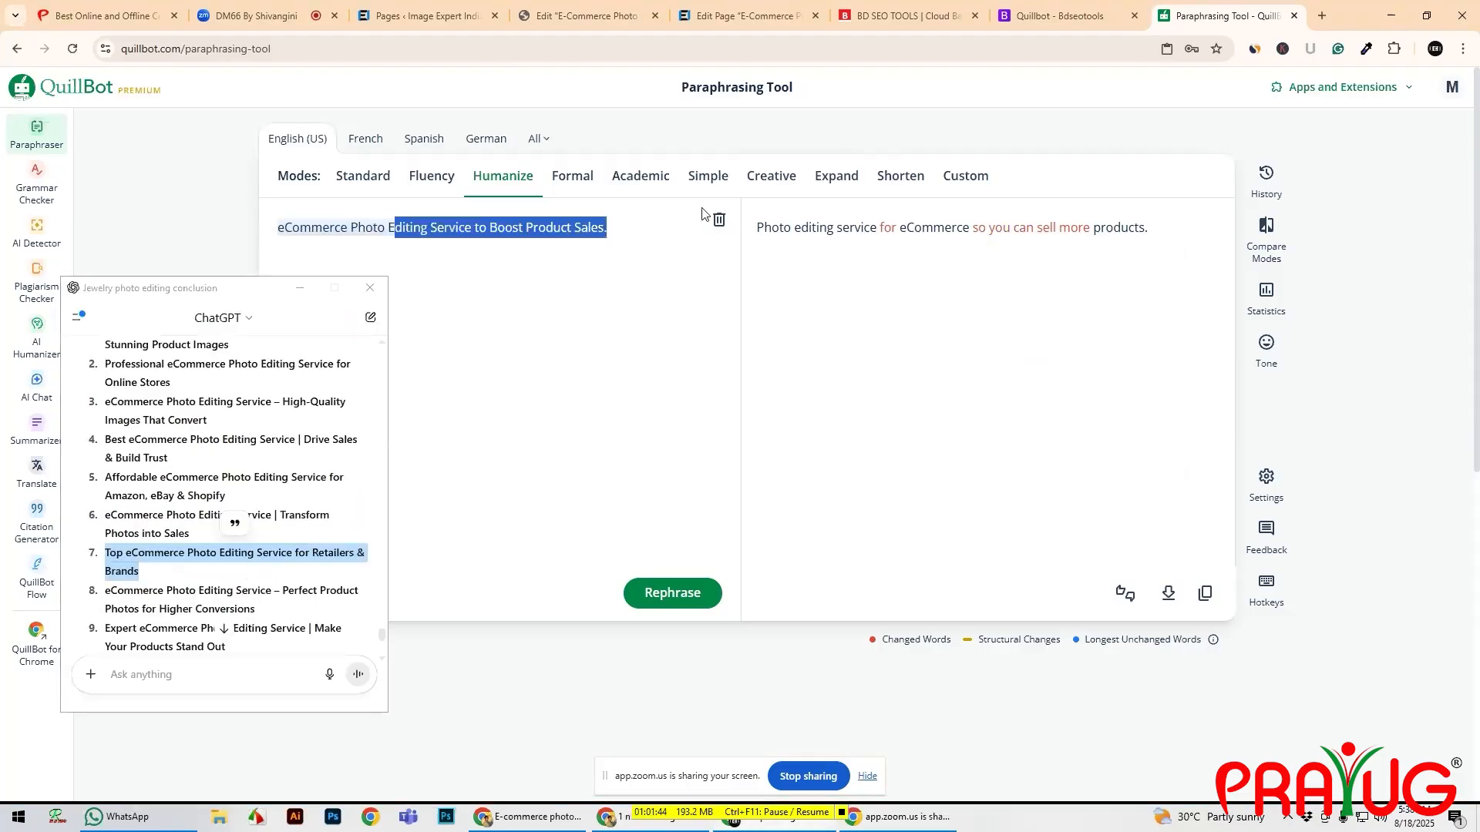
click(718, 219)
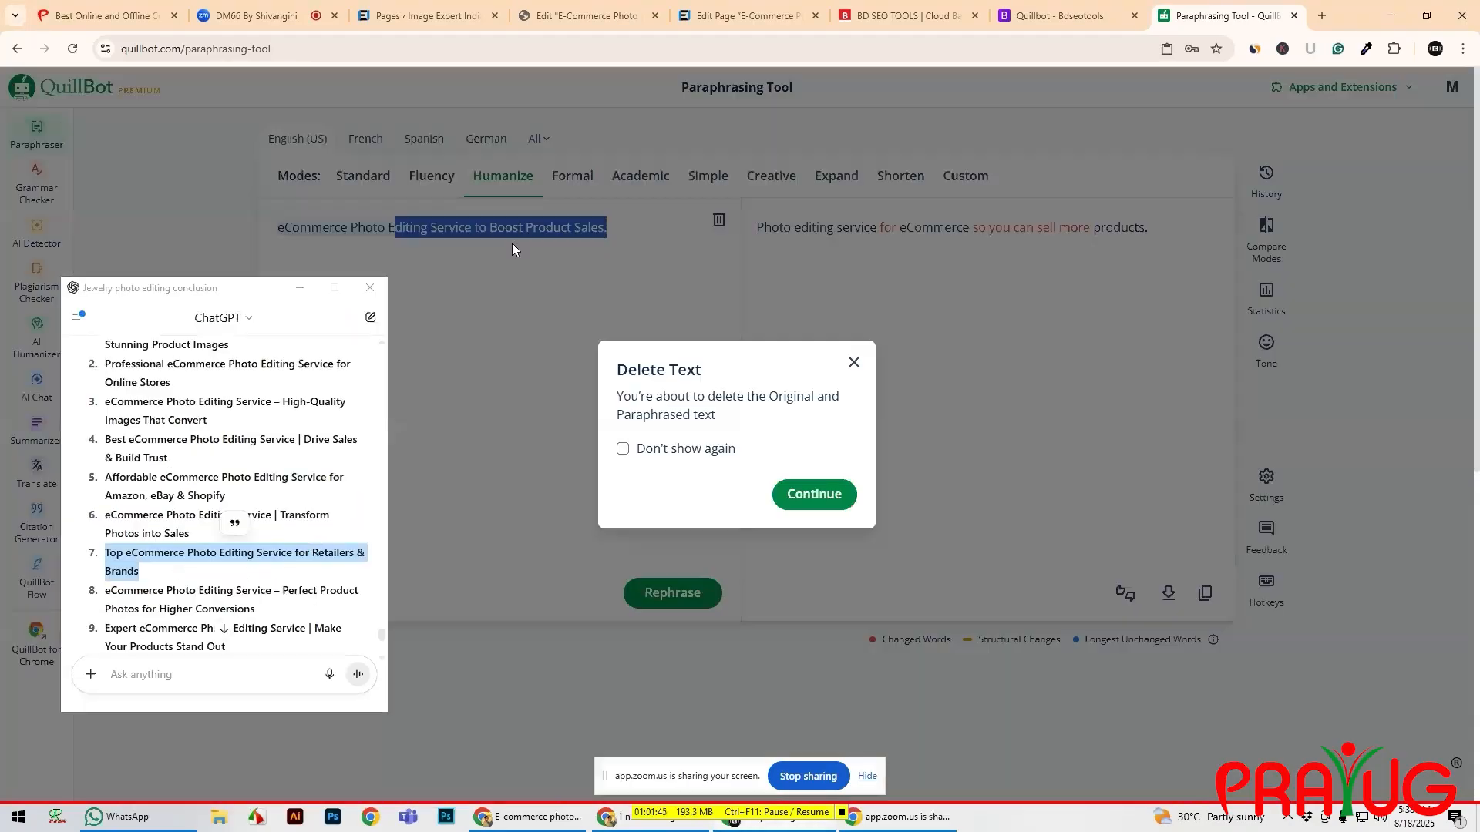
click(813, 493)
click(485, 298)
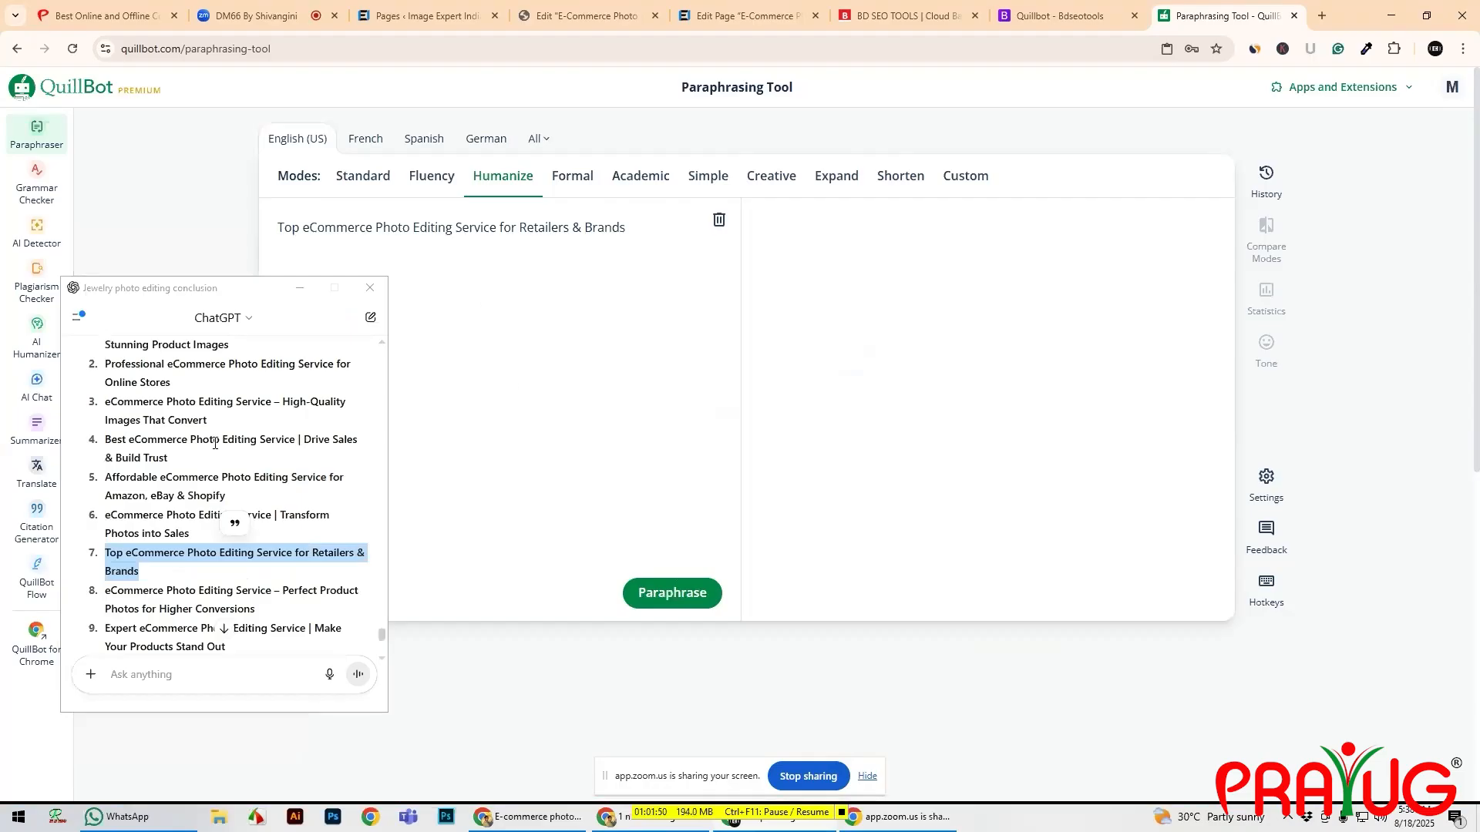
- Compare the new source title with ChatGPT's other suggestions, highlighting "Retailers & Brands", and paraphrase it in Humanize mode
scroll(215, 443, down, 1)
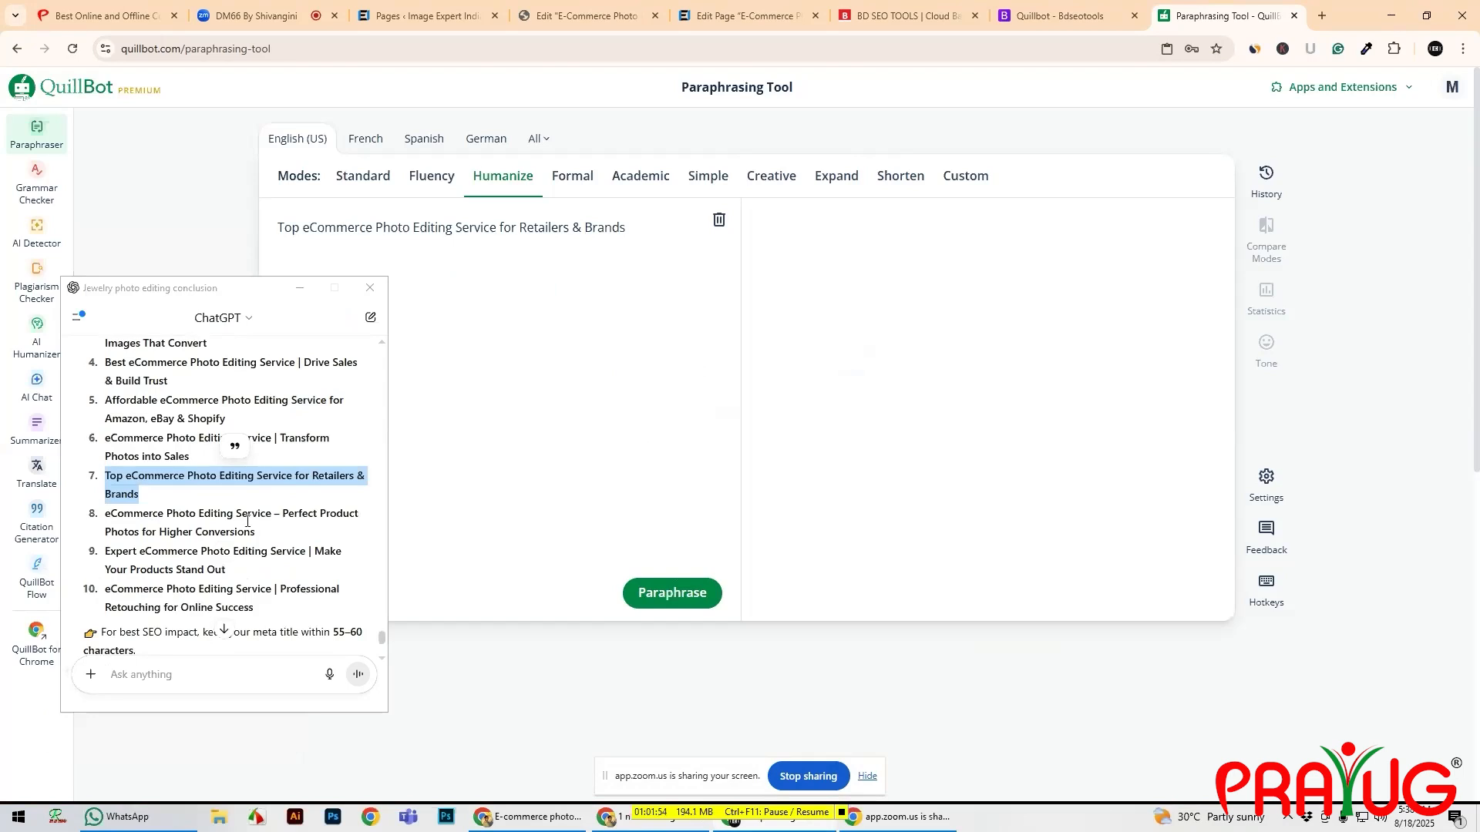
click(373, 227)
scroll(250, 529, up, 1)
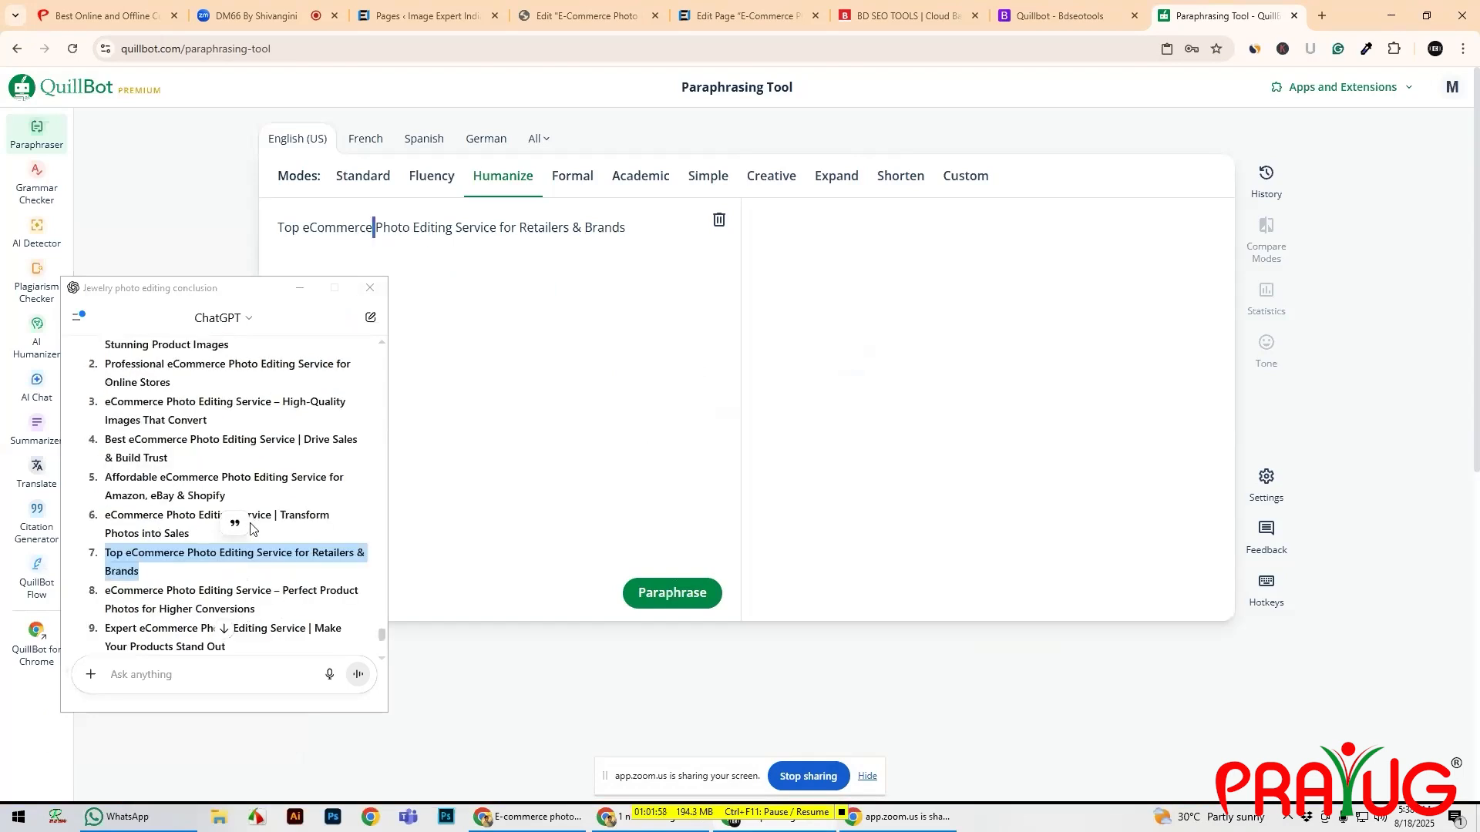
click(229, 455)
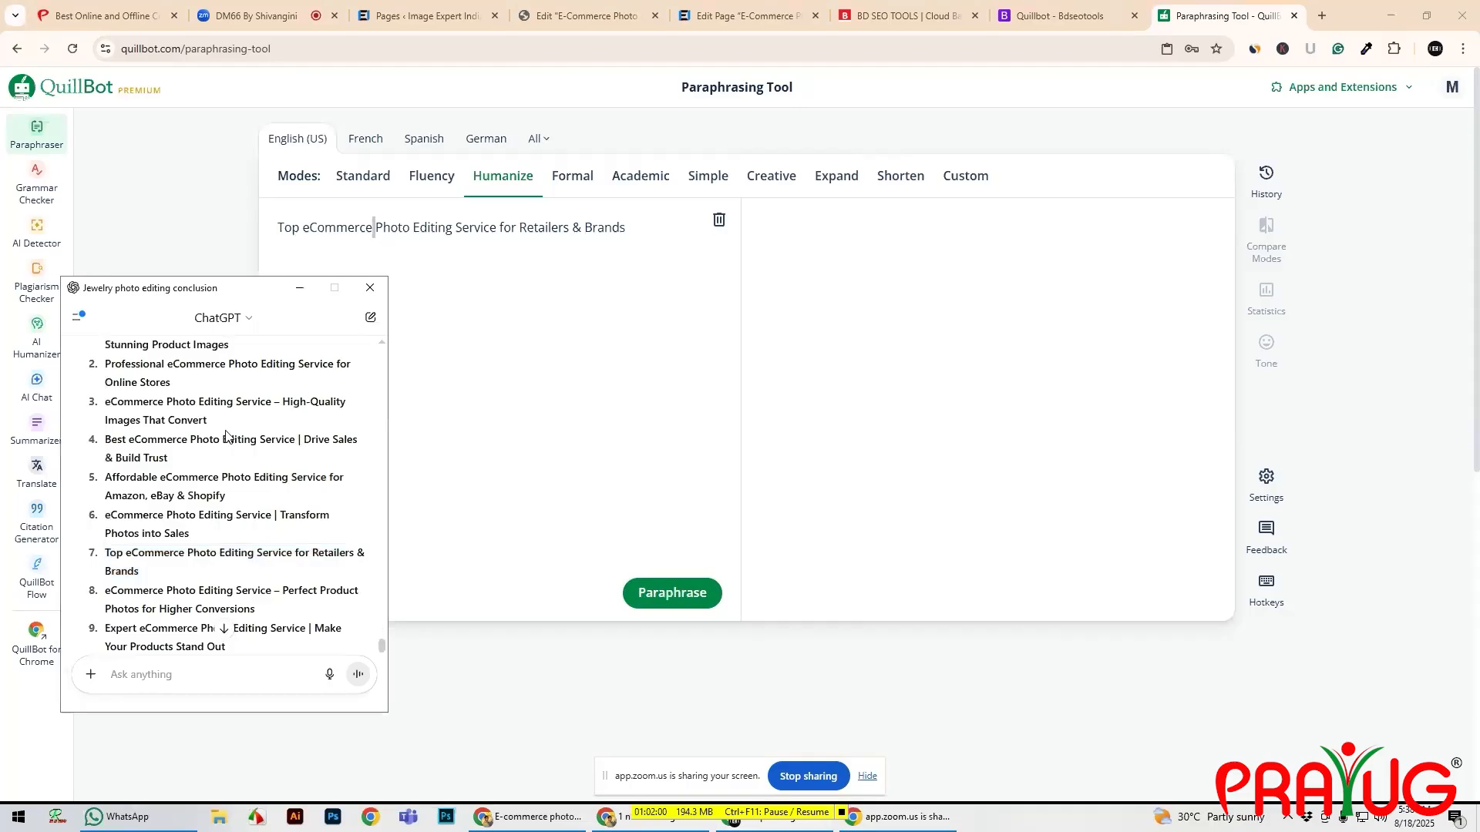
scroll(226, 436, up, 1)
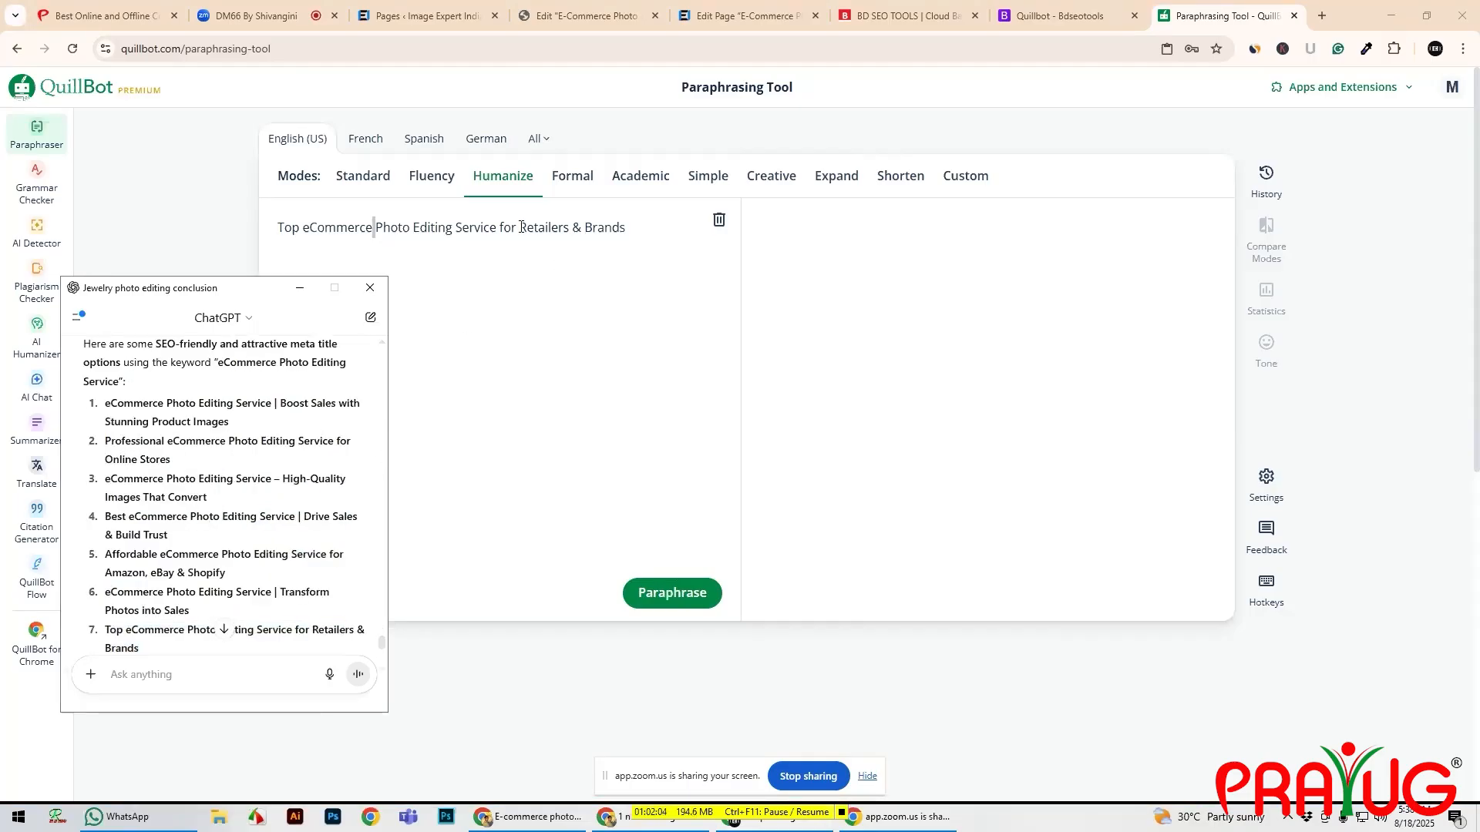
drag(521, 227, 642, 229)
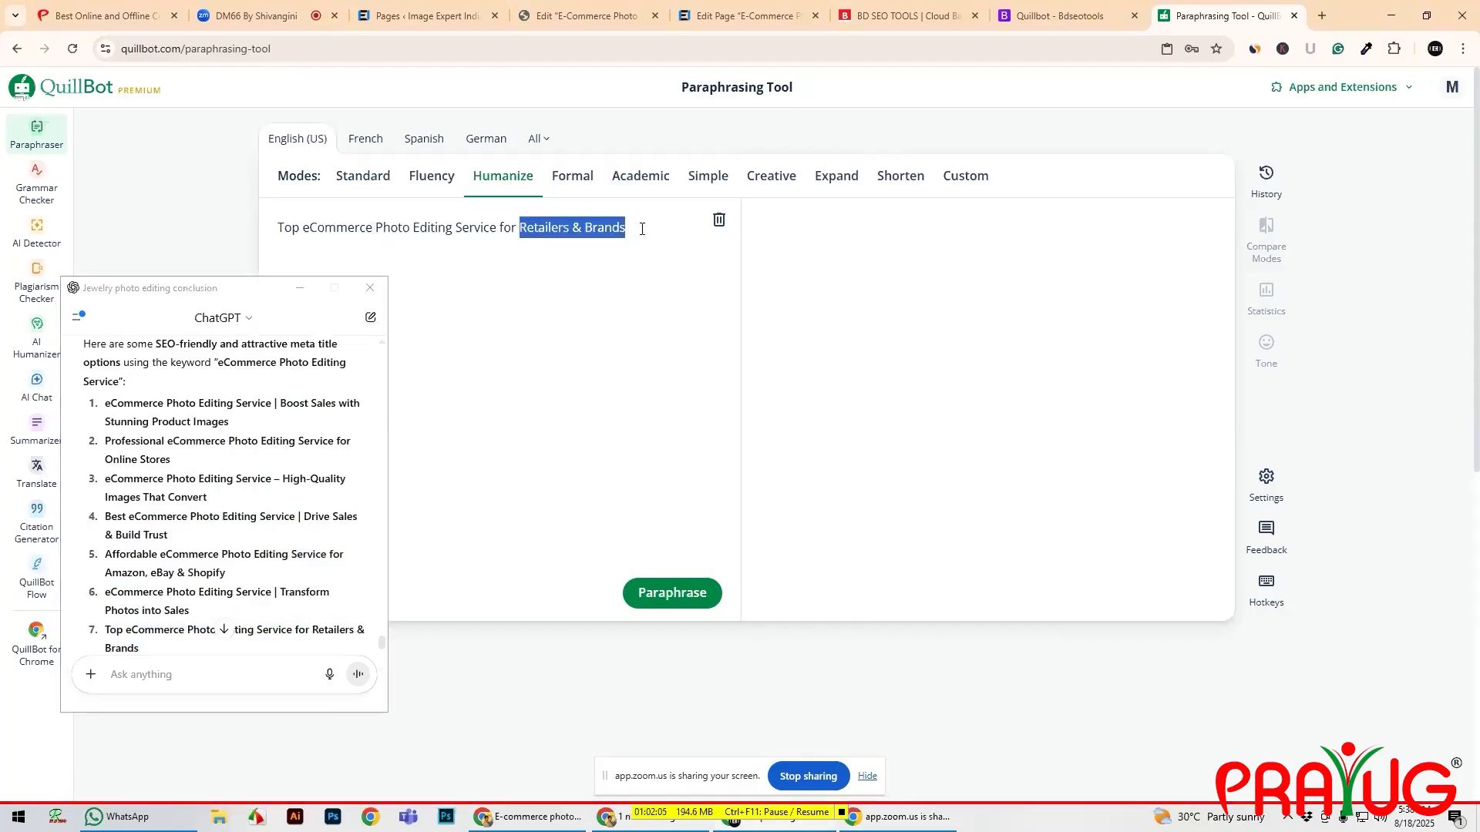
click(671, 592)
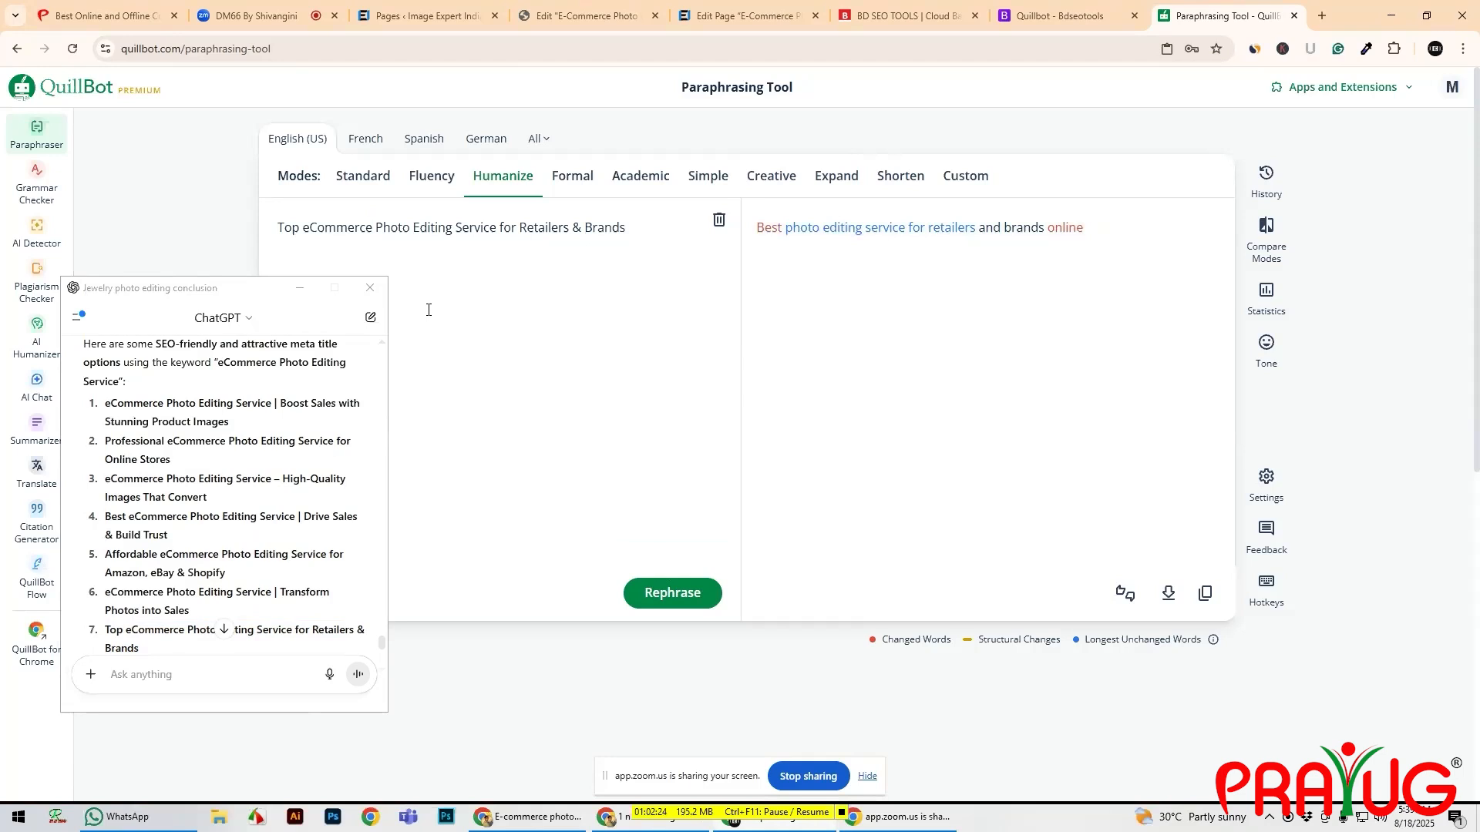
- Replace "Retailers & Brands" in the paraphraser's source title with "Online Stores" copied from ChatGPT's second suggestion
drag(249, 298, 283, 309)
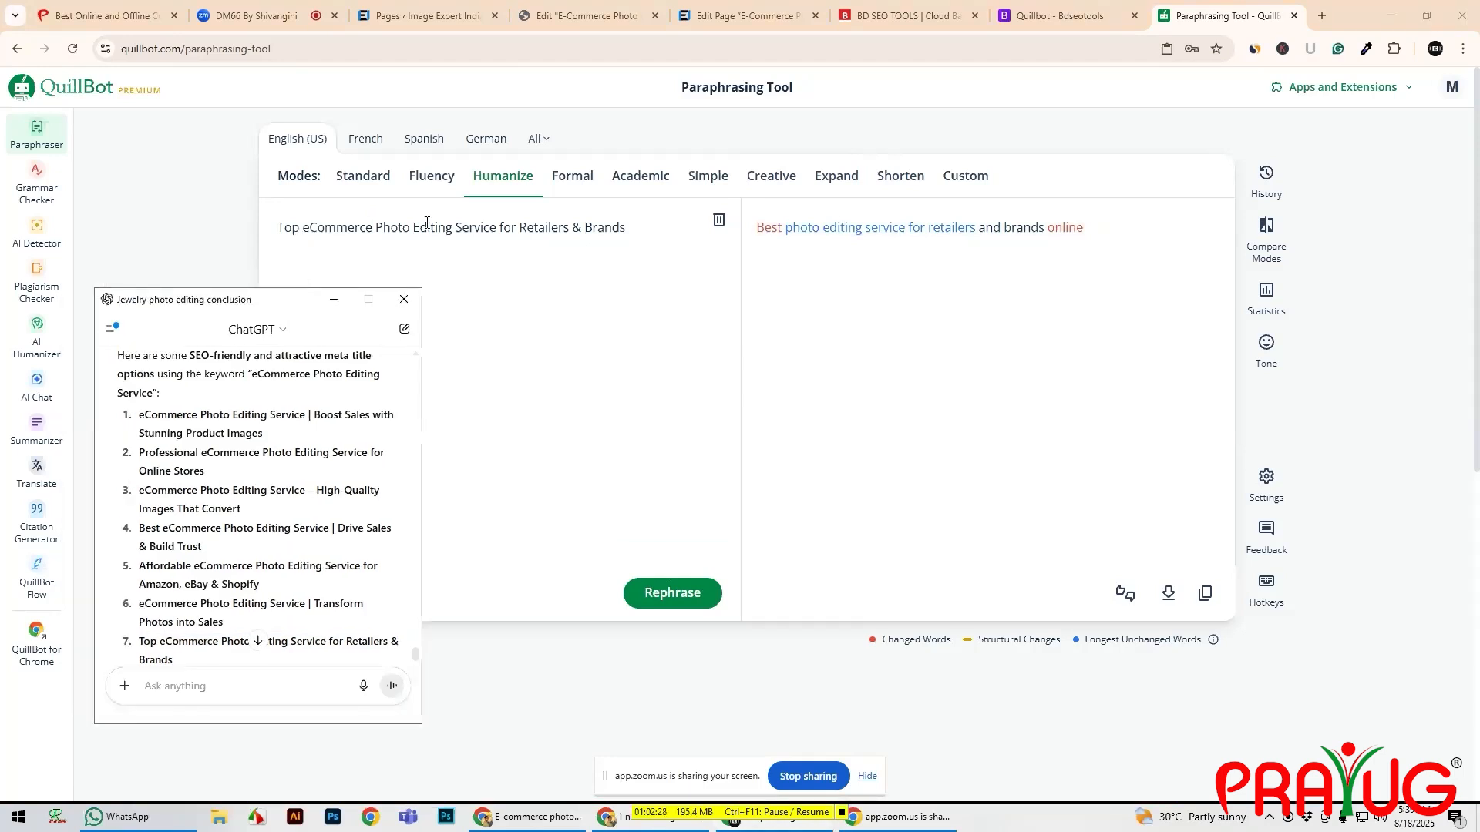
triple_click(497, 227)
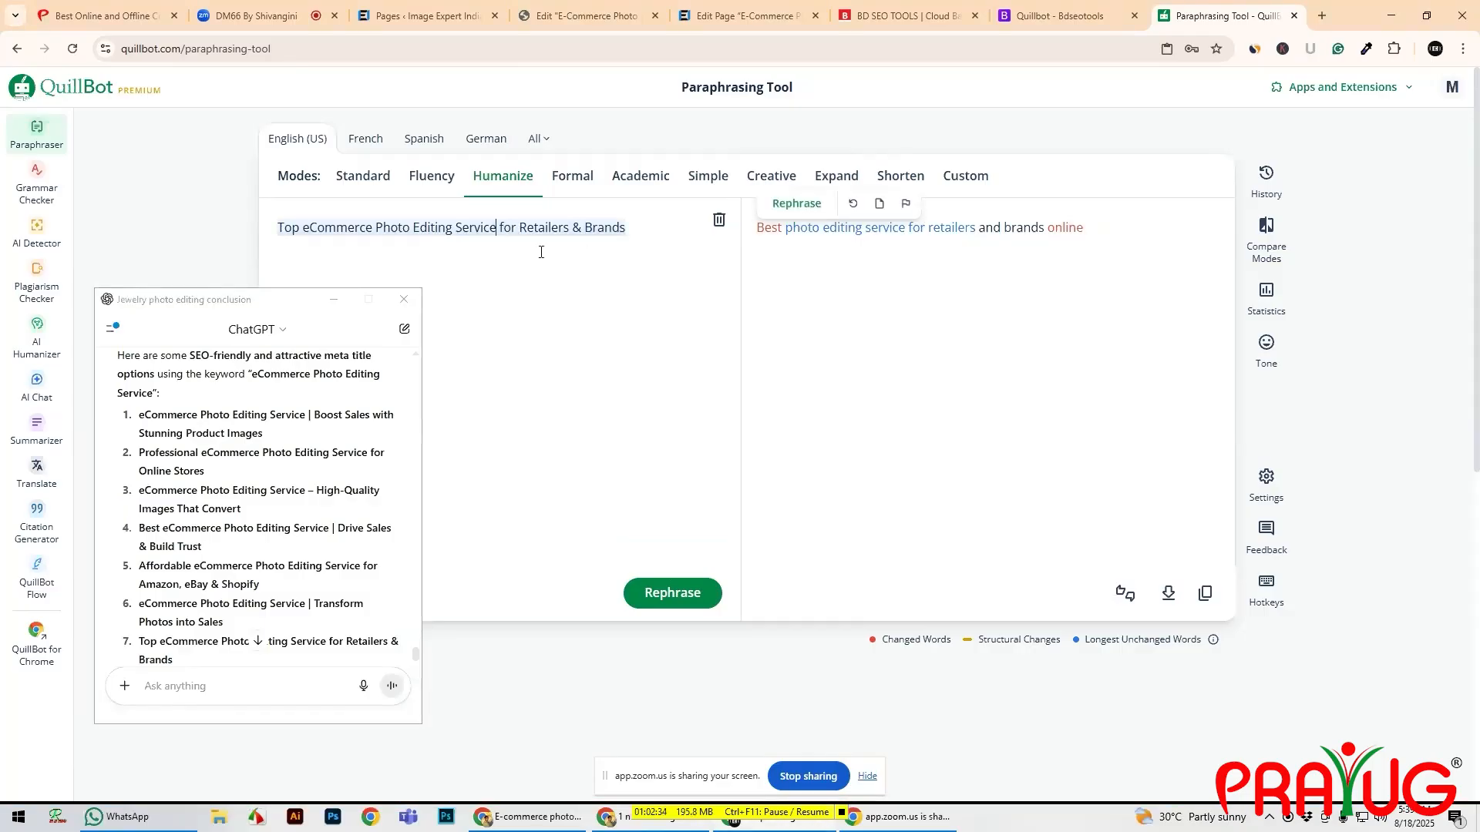
click(139, 476)
drag(138, 476, 213, 476)
key(ctrl+c)
click(595, 279)
double_click(570, 228)
drag(570, 228, 627, 228)
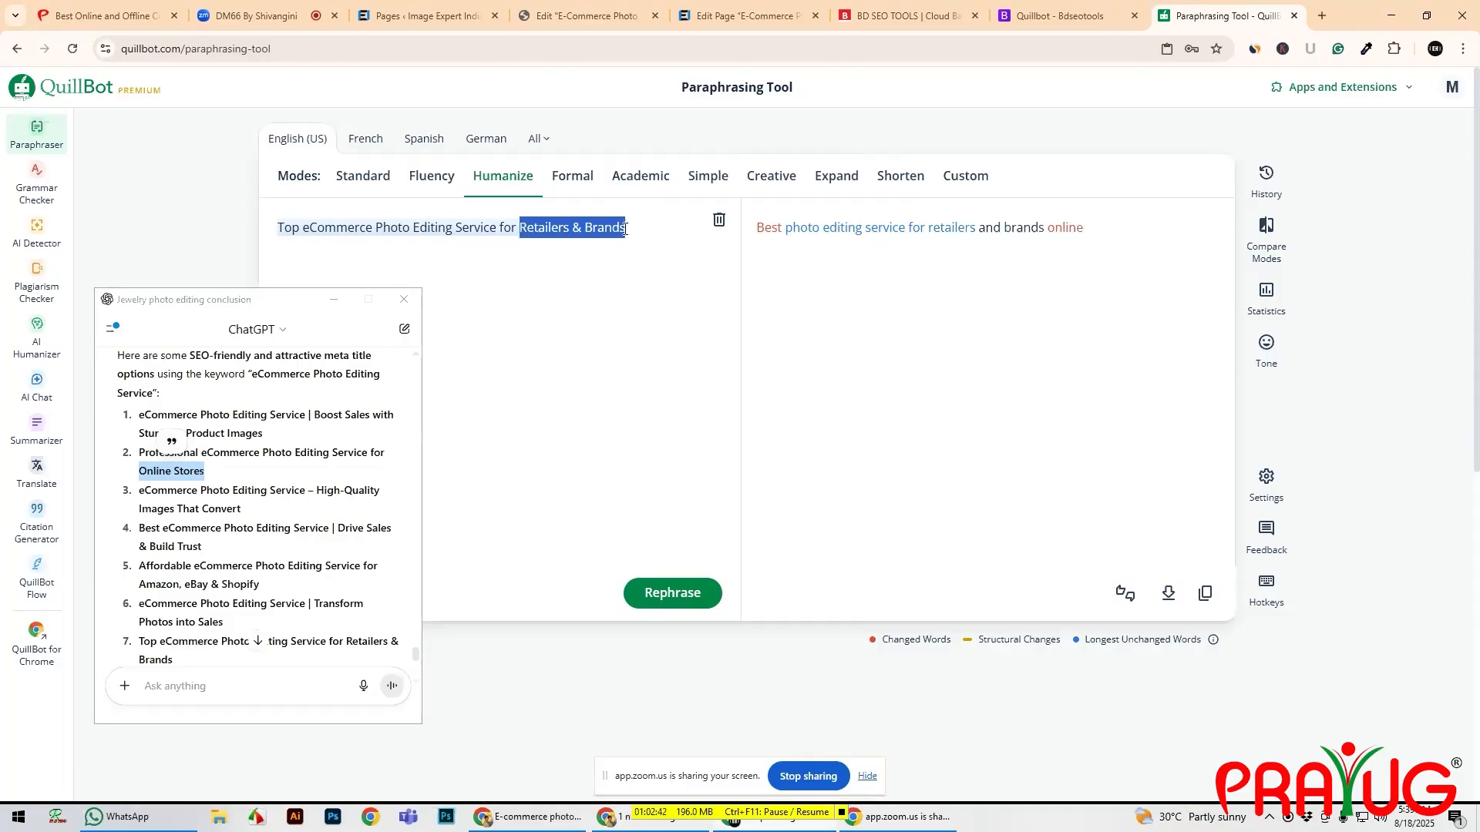
key(ctrl+v)
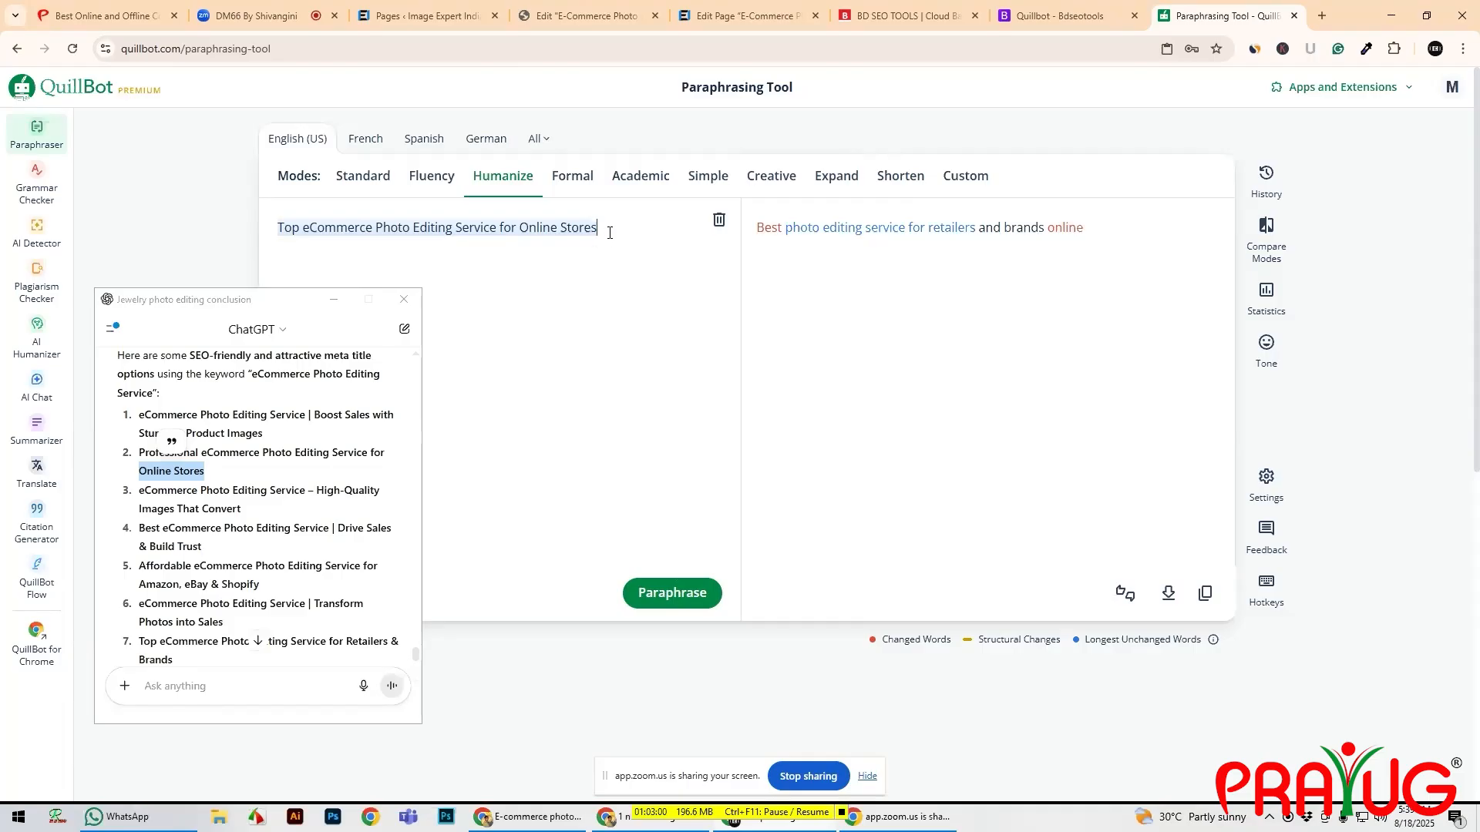
- Move the ChatGPT window aside and paraphrase the title "Top eCommerce Photo Editing Service for Online Stores" in Humanize mode
drag(305, 310, 249, 311)
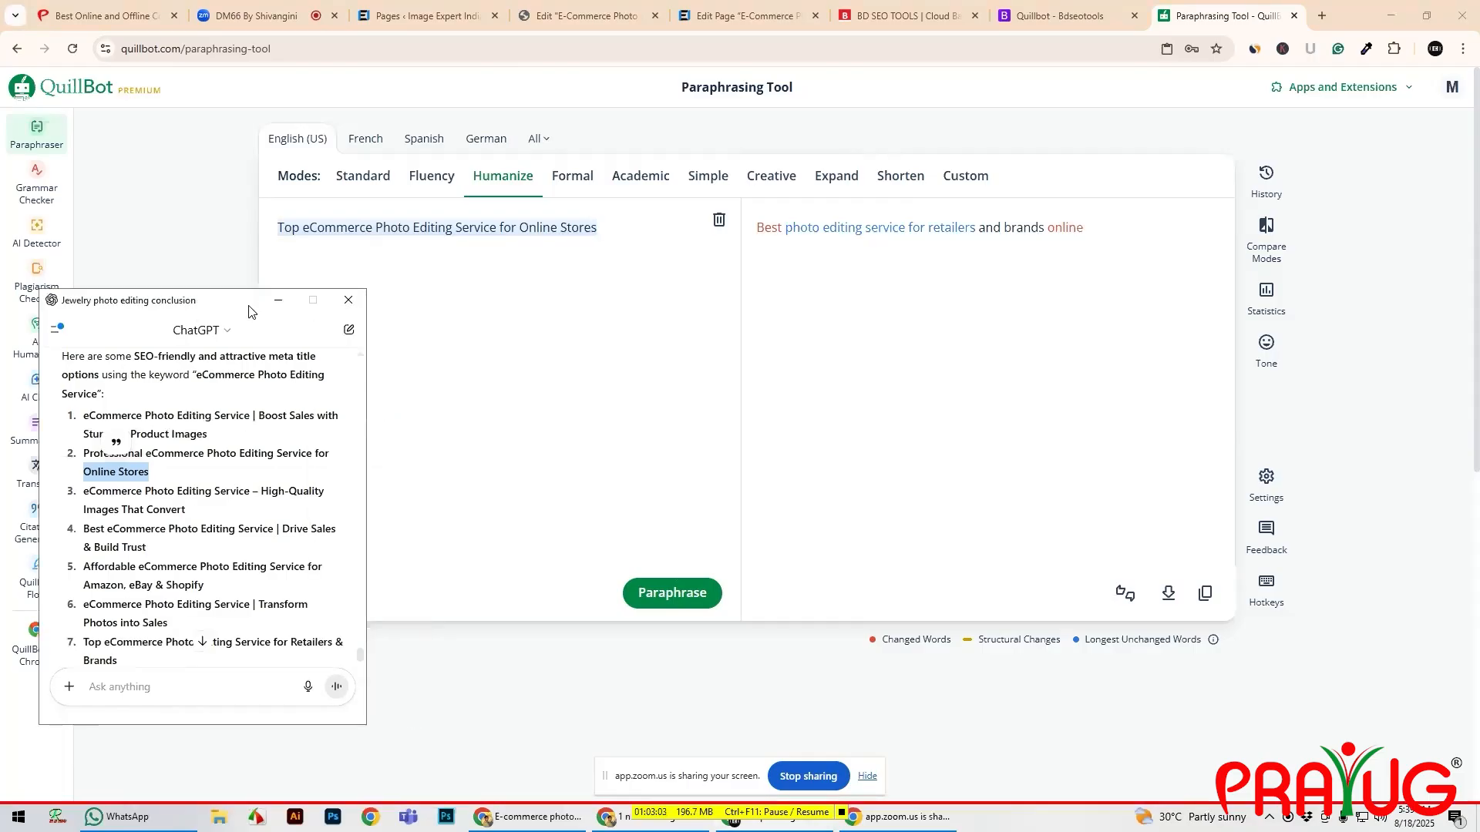
click(657, 600)
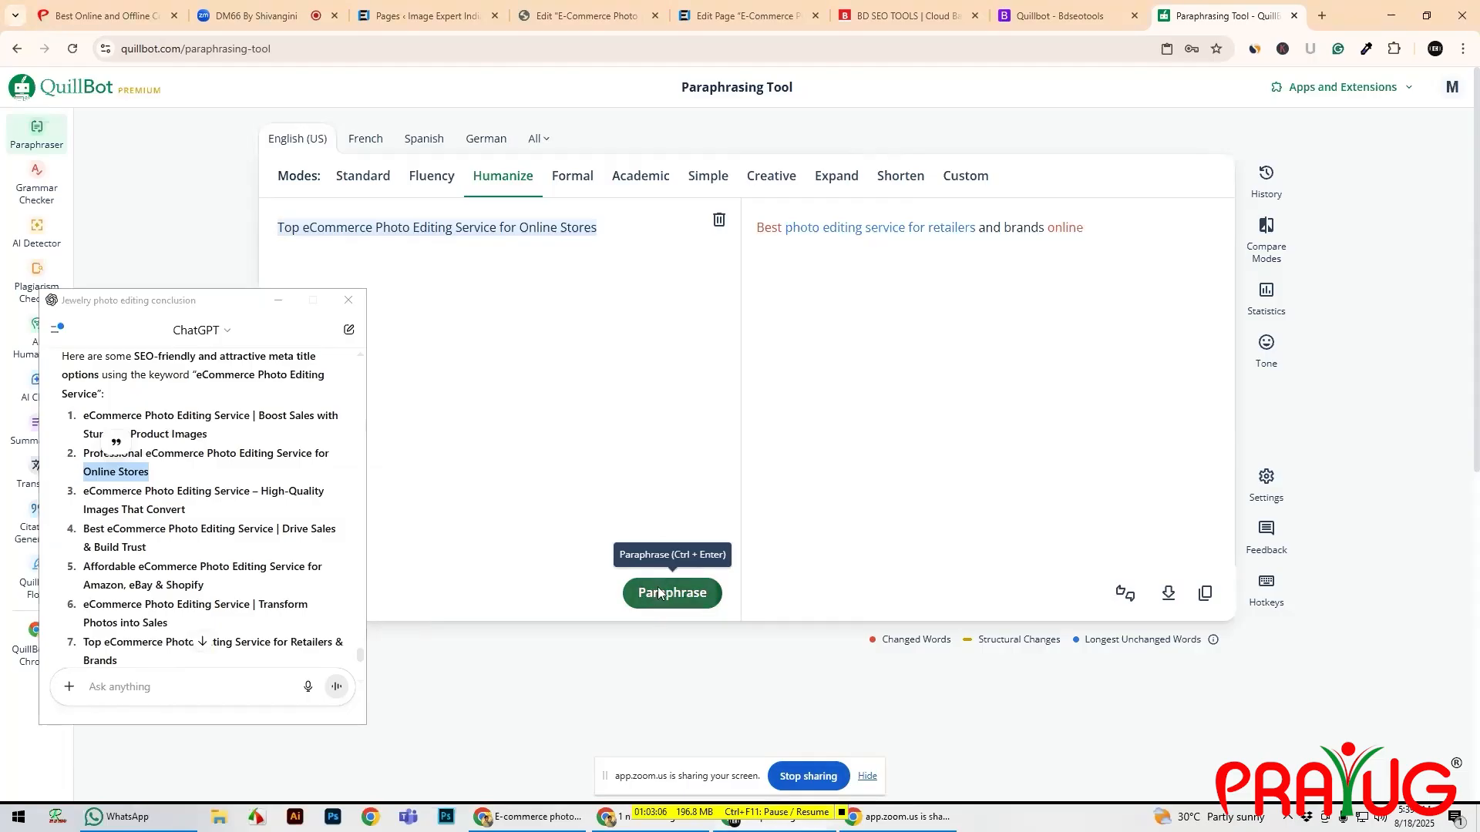
click(657, 601)
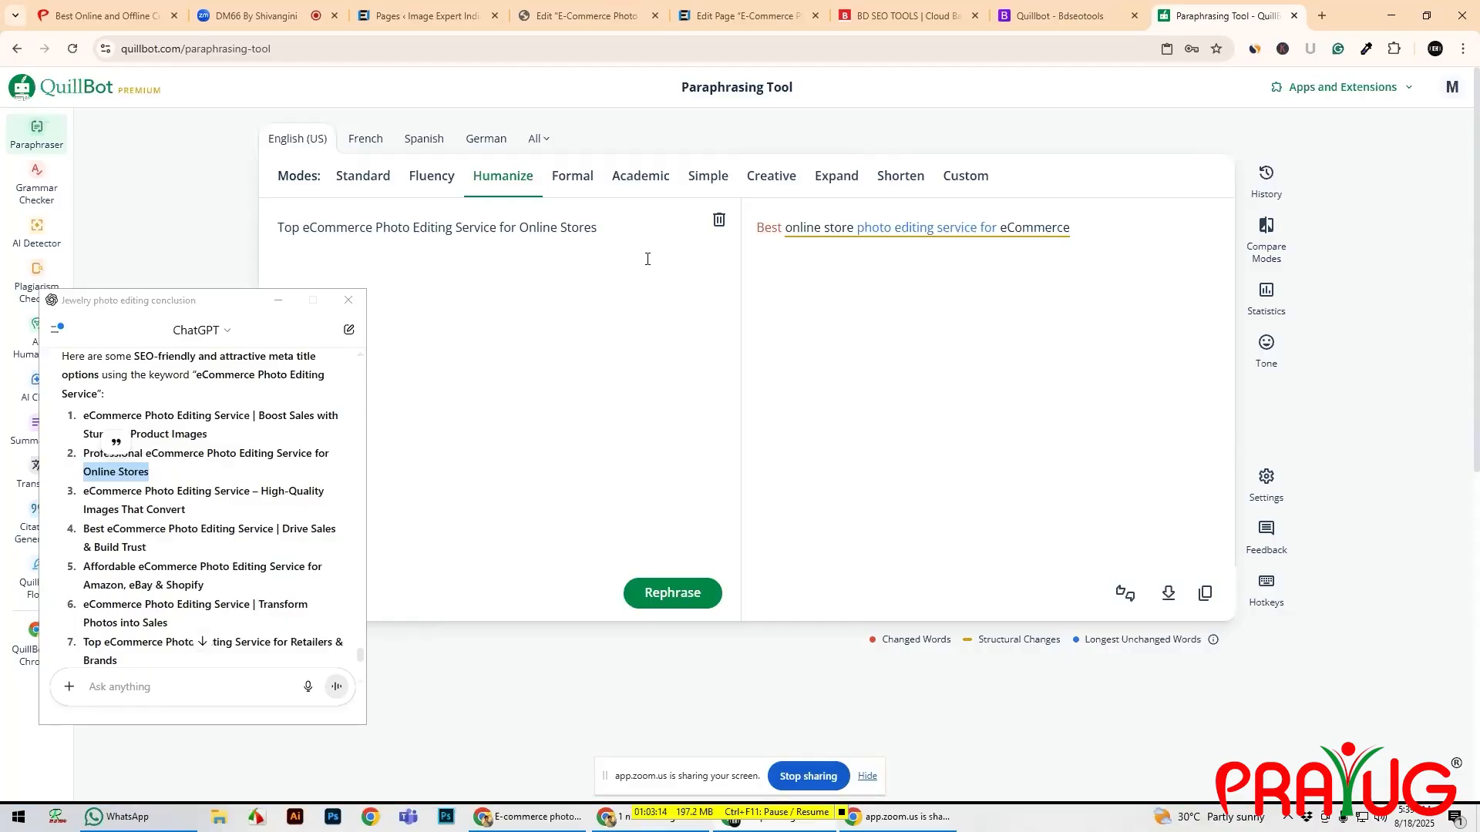
- Copy the paraphraser's source title and set the page's Yoast SEO title to "Top eCommerce Photo Editing Service for Online Stores."
drag(600, 228, 266, 239)
key(ctrl+c)
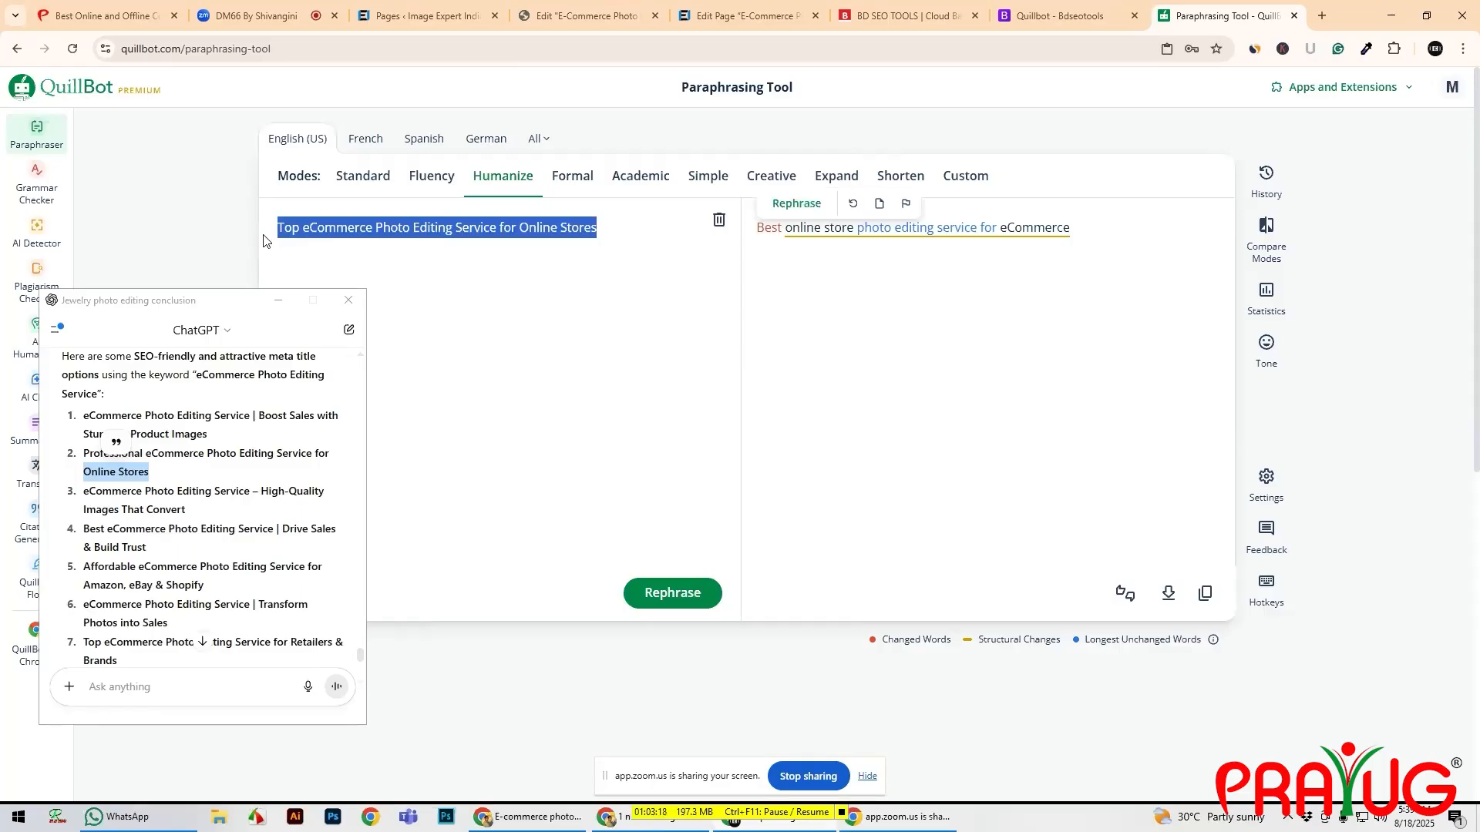
click(402, 29)
drag(123, 300, 914, 160)
click(745, 15)
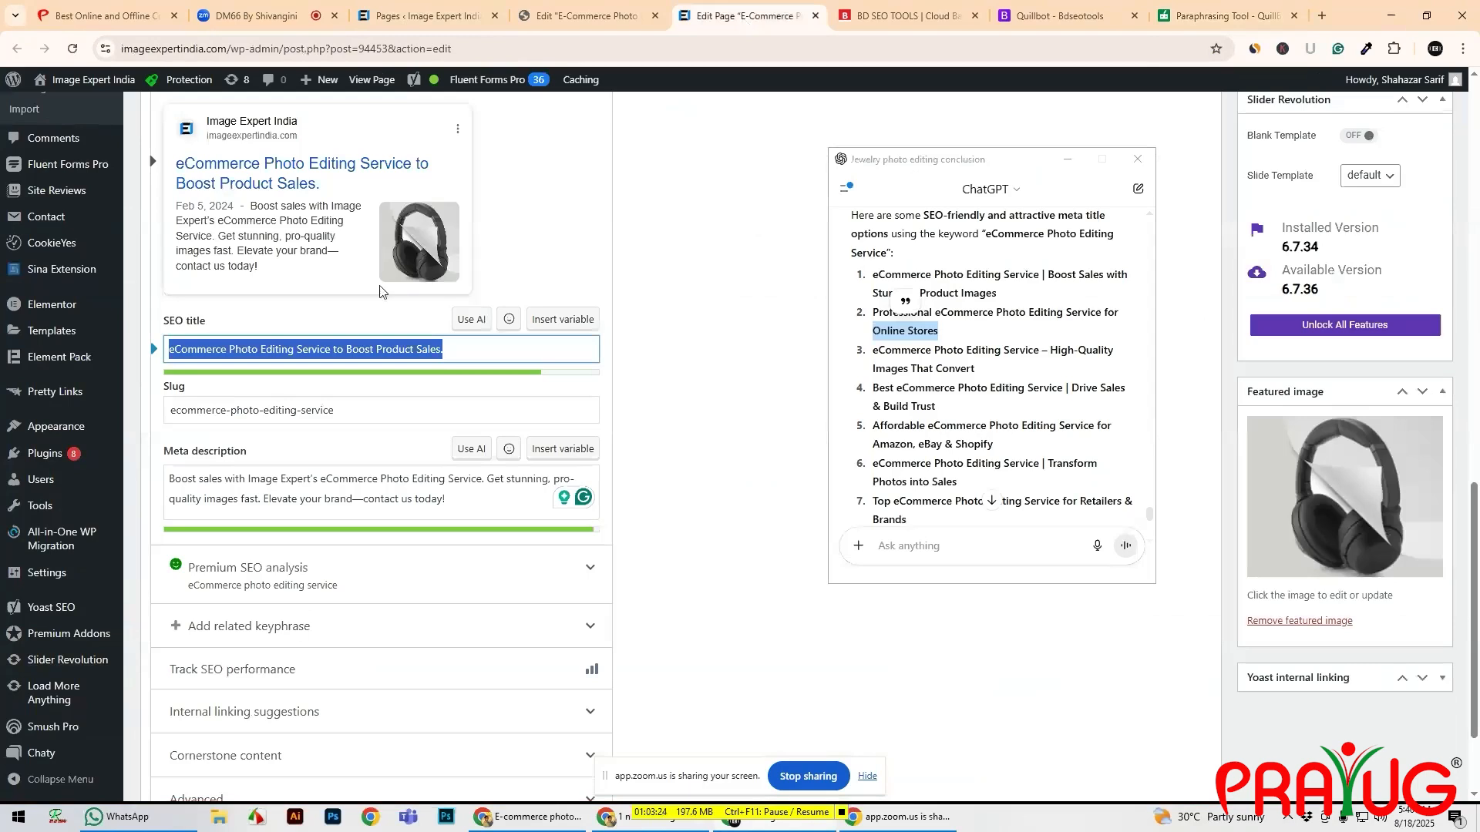
click(444, 350)
drag(444, 349, 160, 364)
key(ctrl+v)
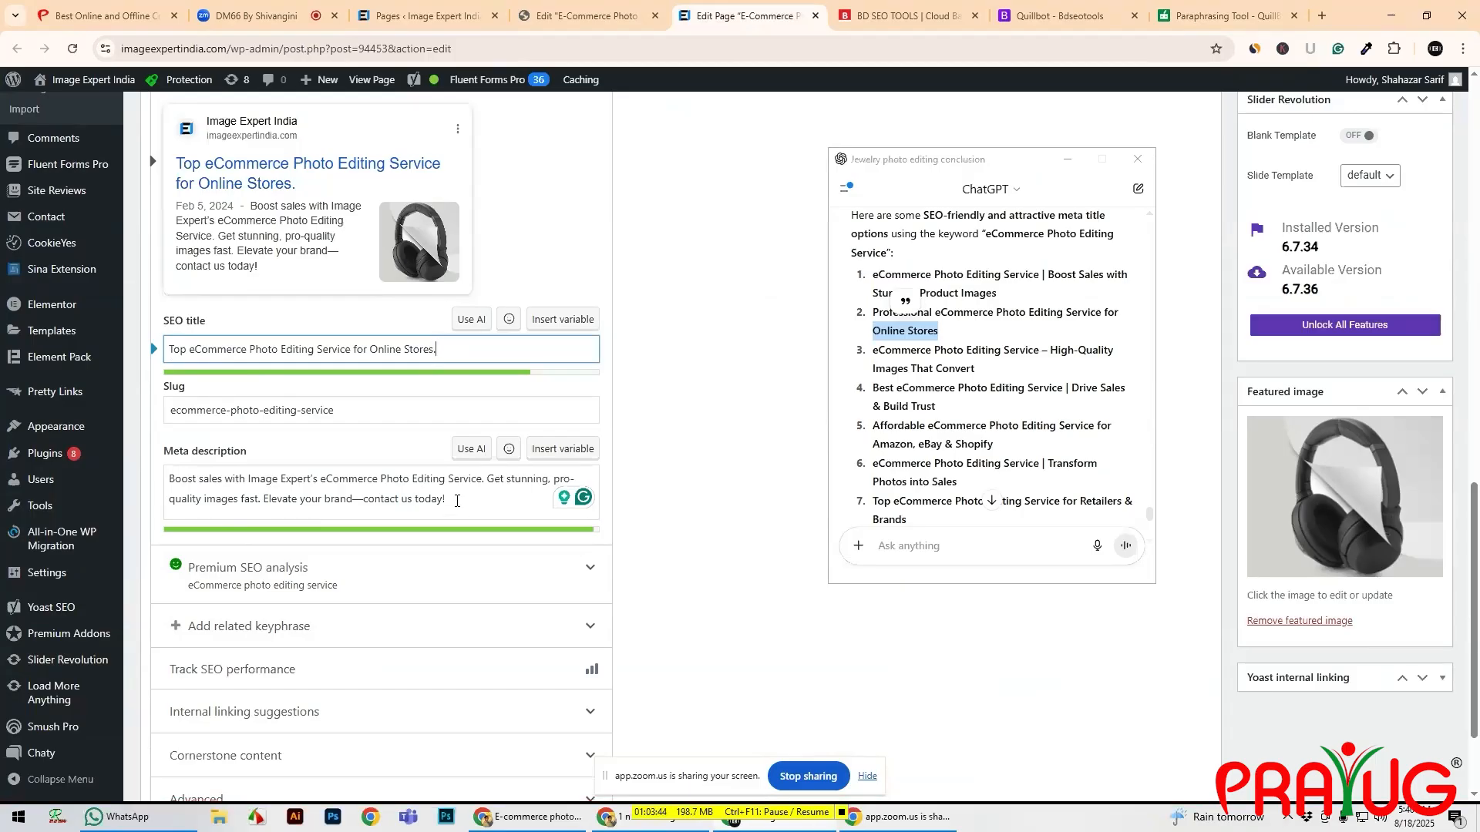
- Review the meta description, highlighting "fast", and check the search appearance preview with the page enlarged
drag(240, 499, 254, 500)
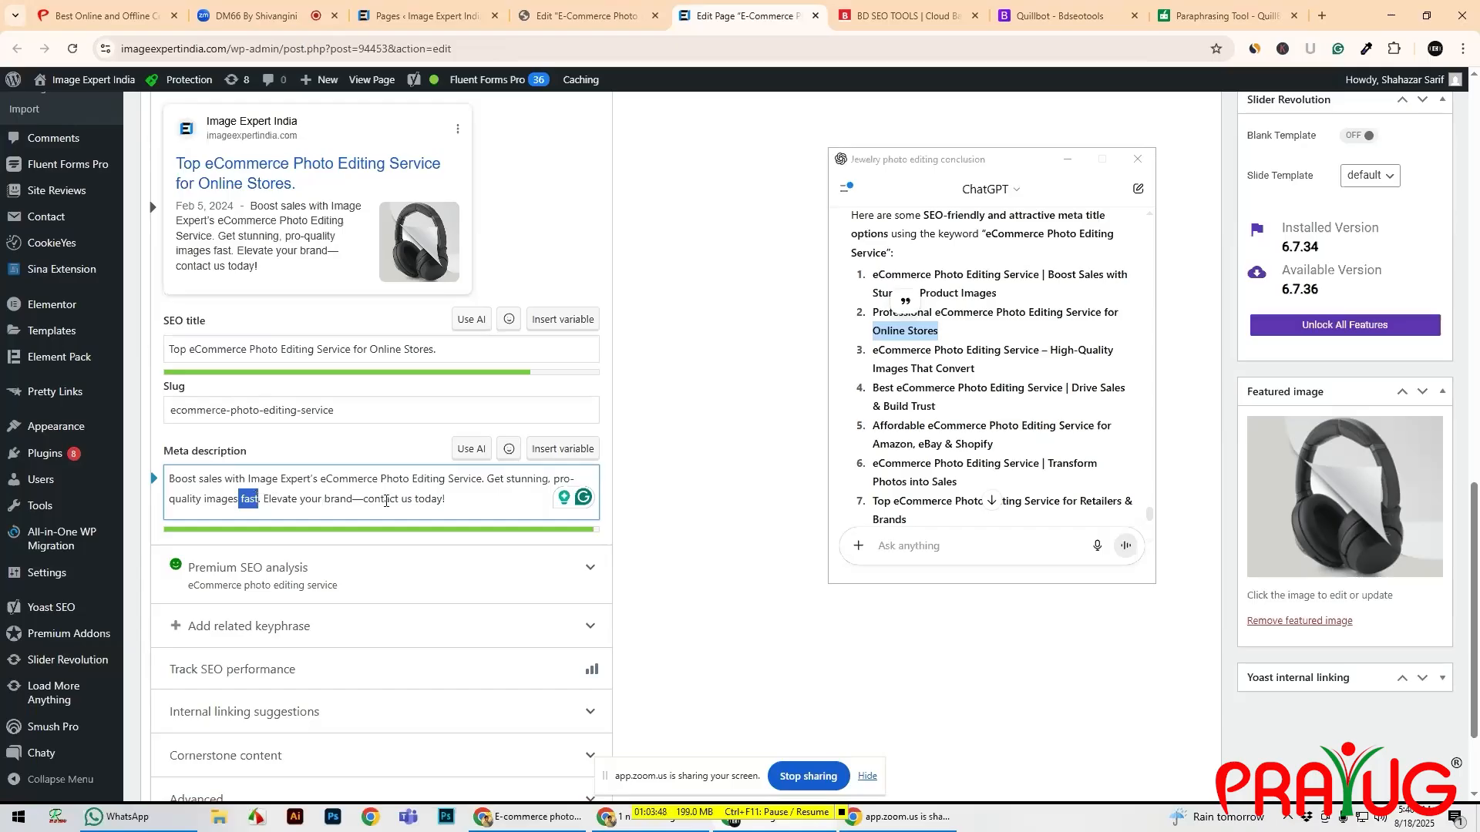
click(730, 493)
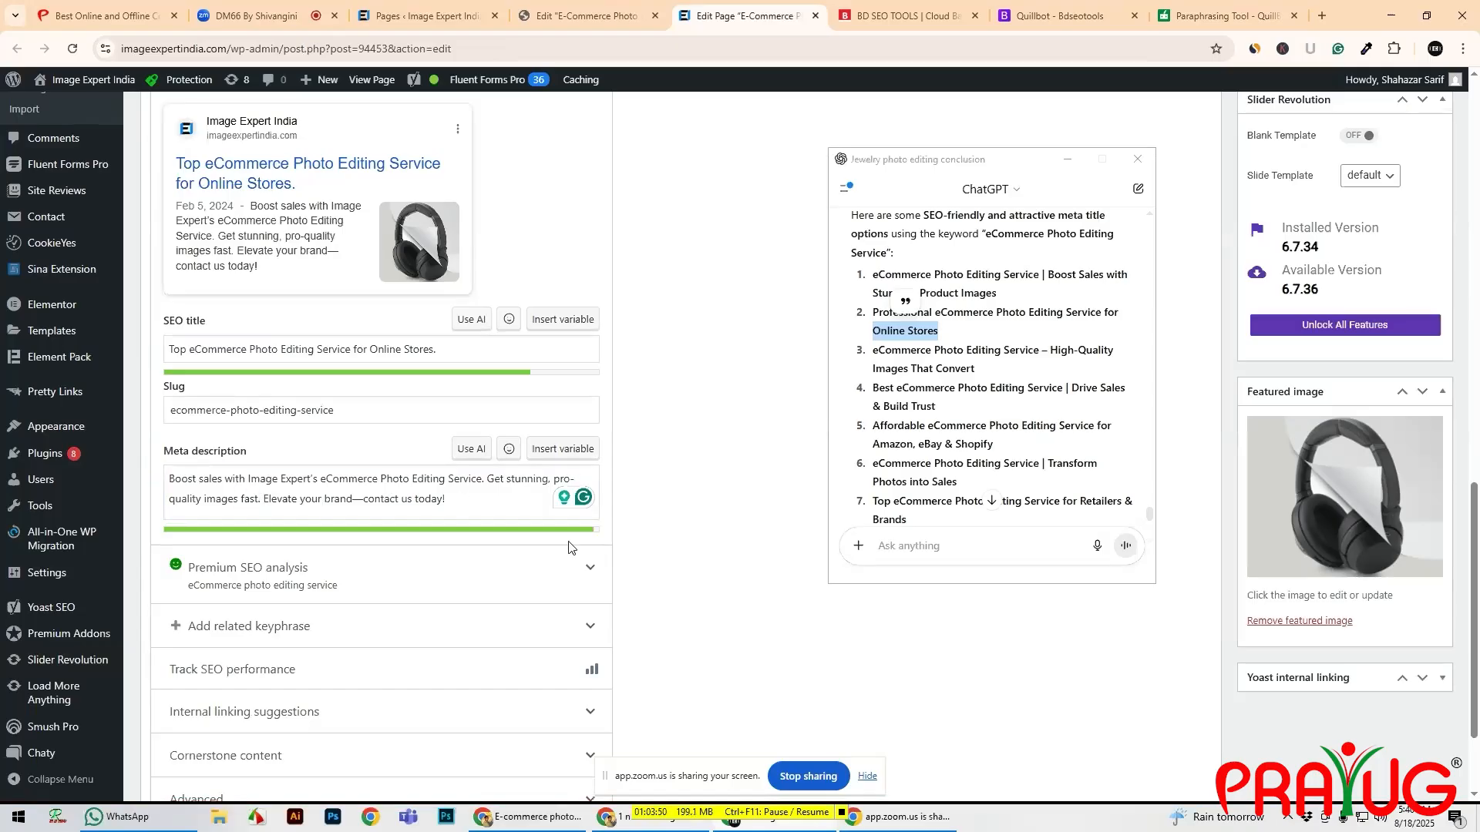
key(ctrl+plus)
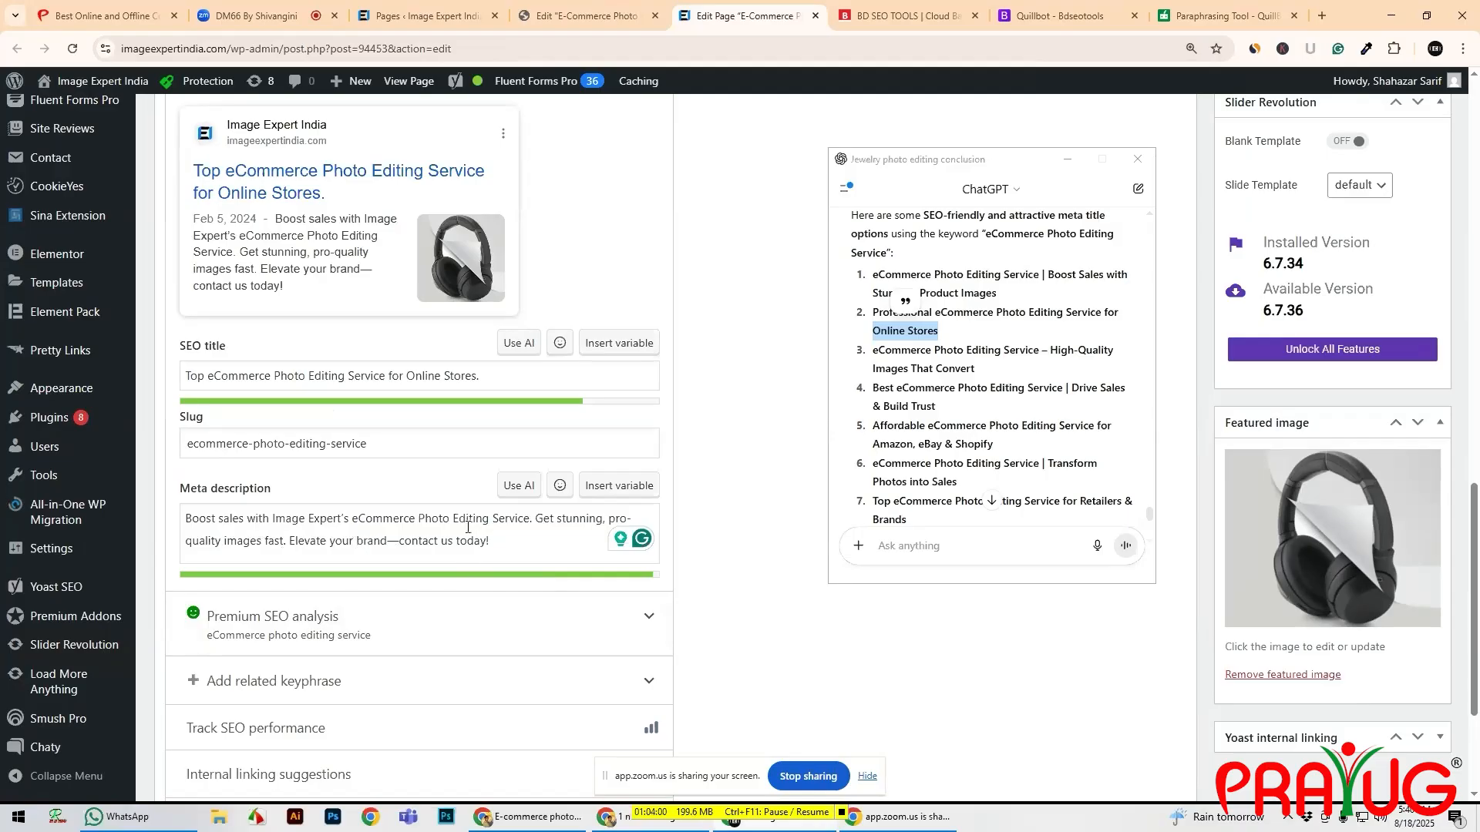
scroll(467, 527, down, 3)
scroll(465, 529, up, 4)
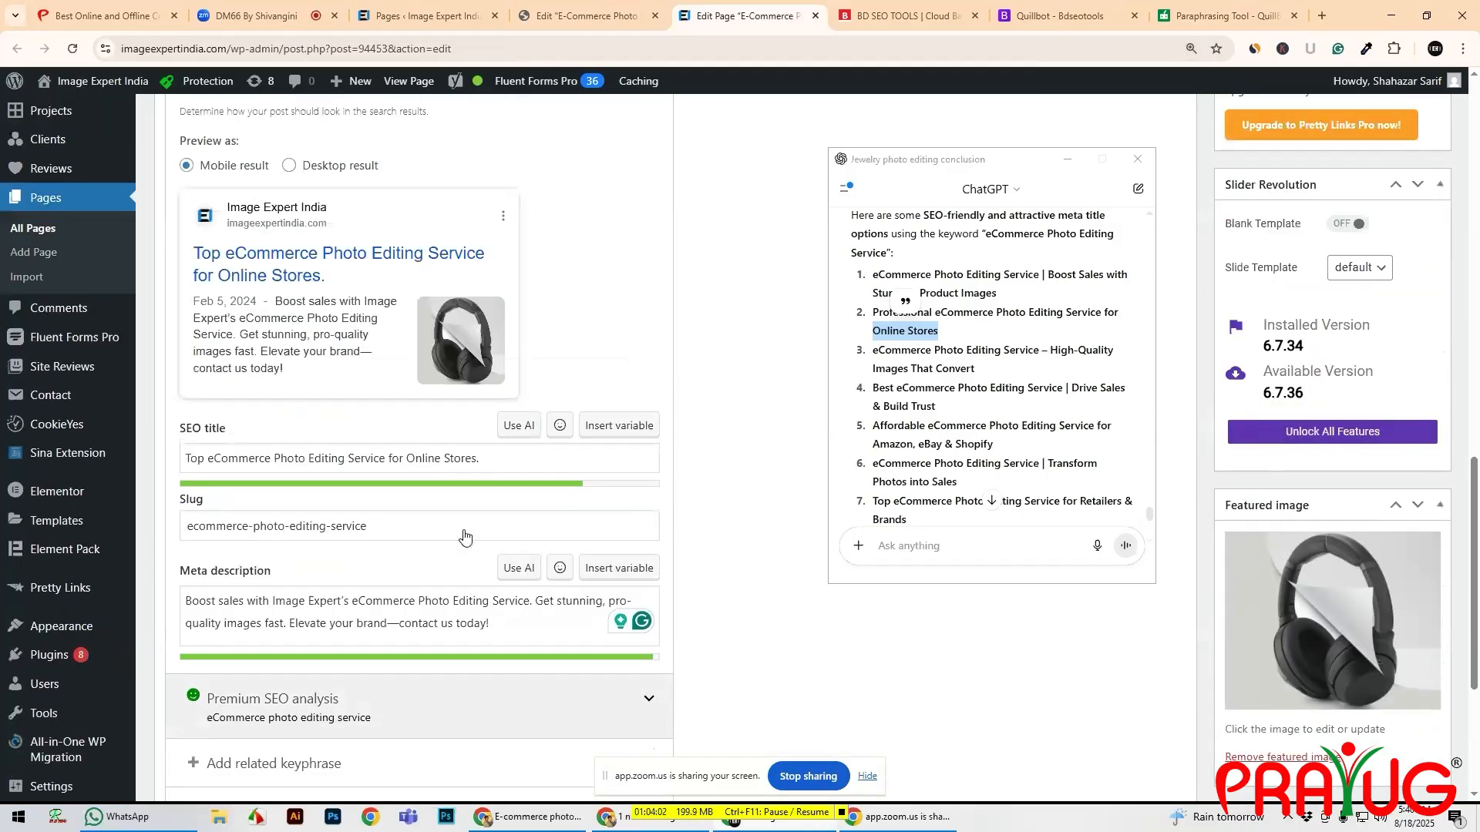
- Examine the Yoast Readability analysis of the page, covering both its problems and its good results
scroll(464, 535, up, 5)
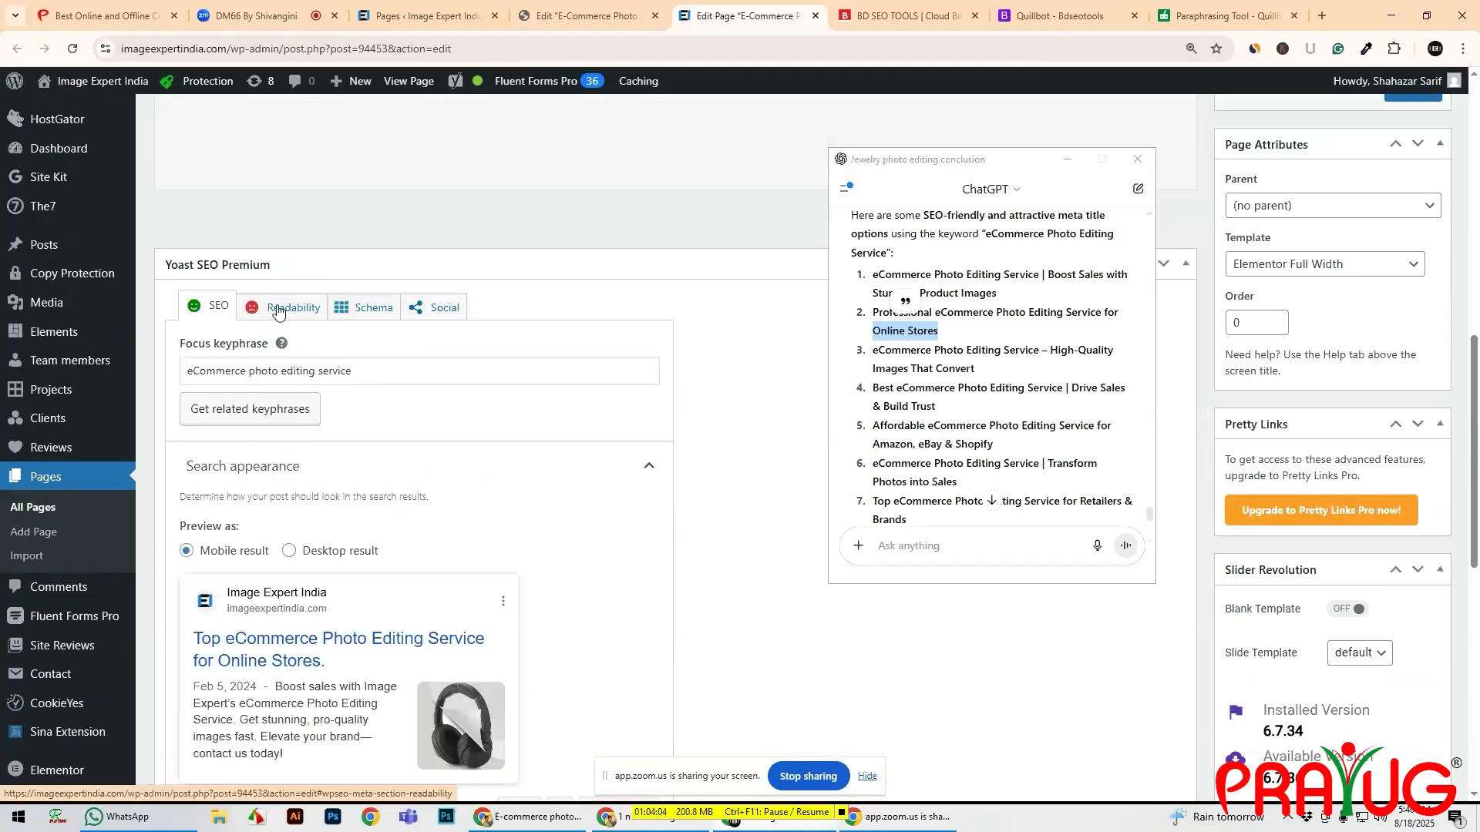
click(279, 308)
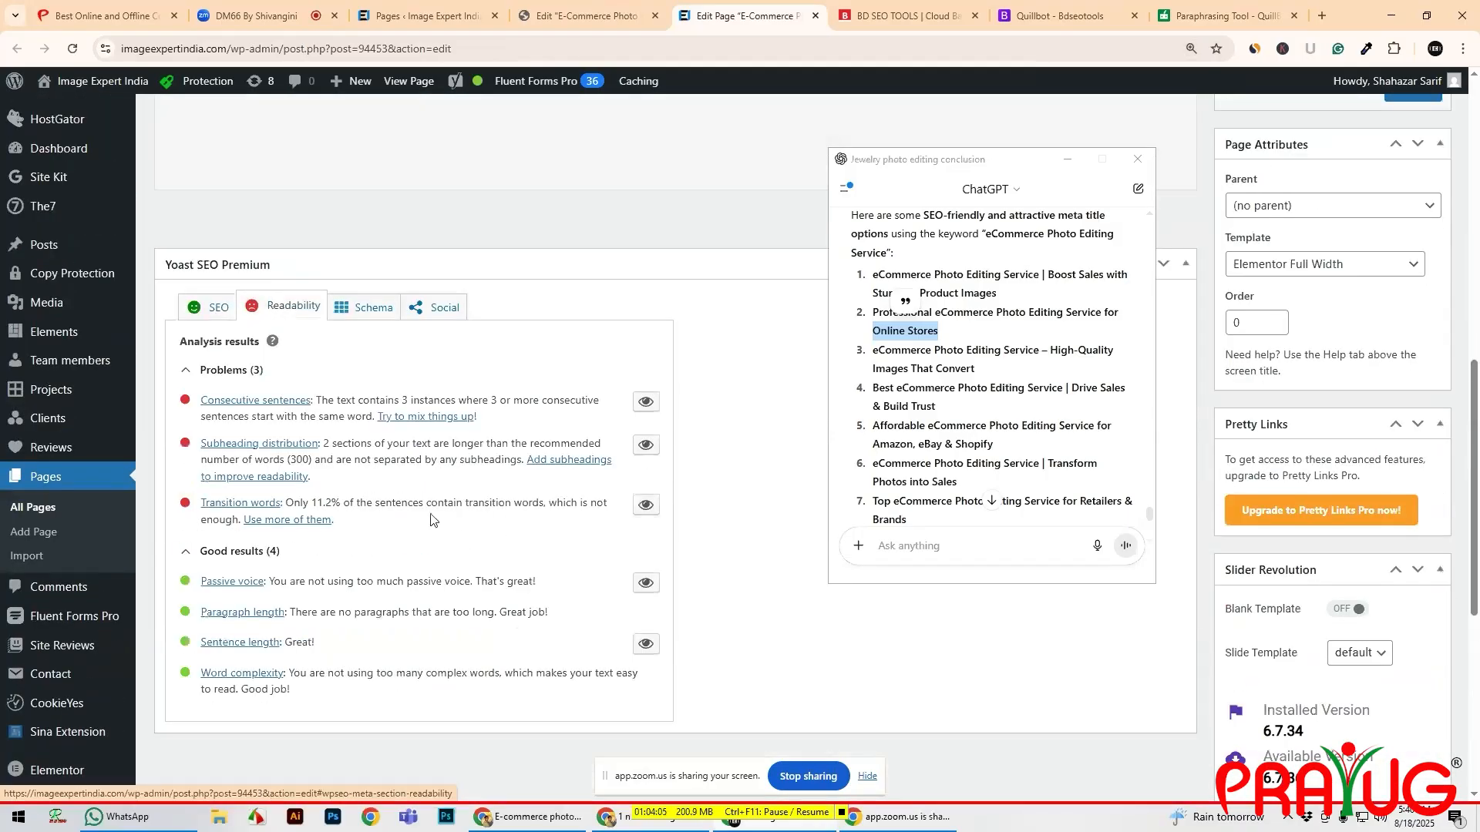
click(198, 310)
click(282, 310)
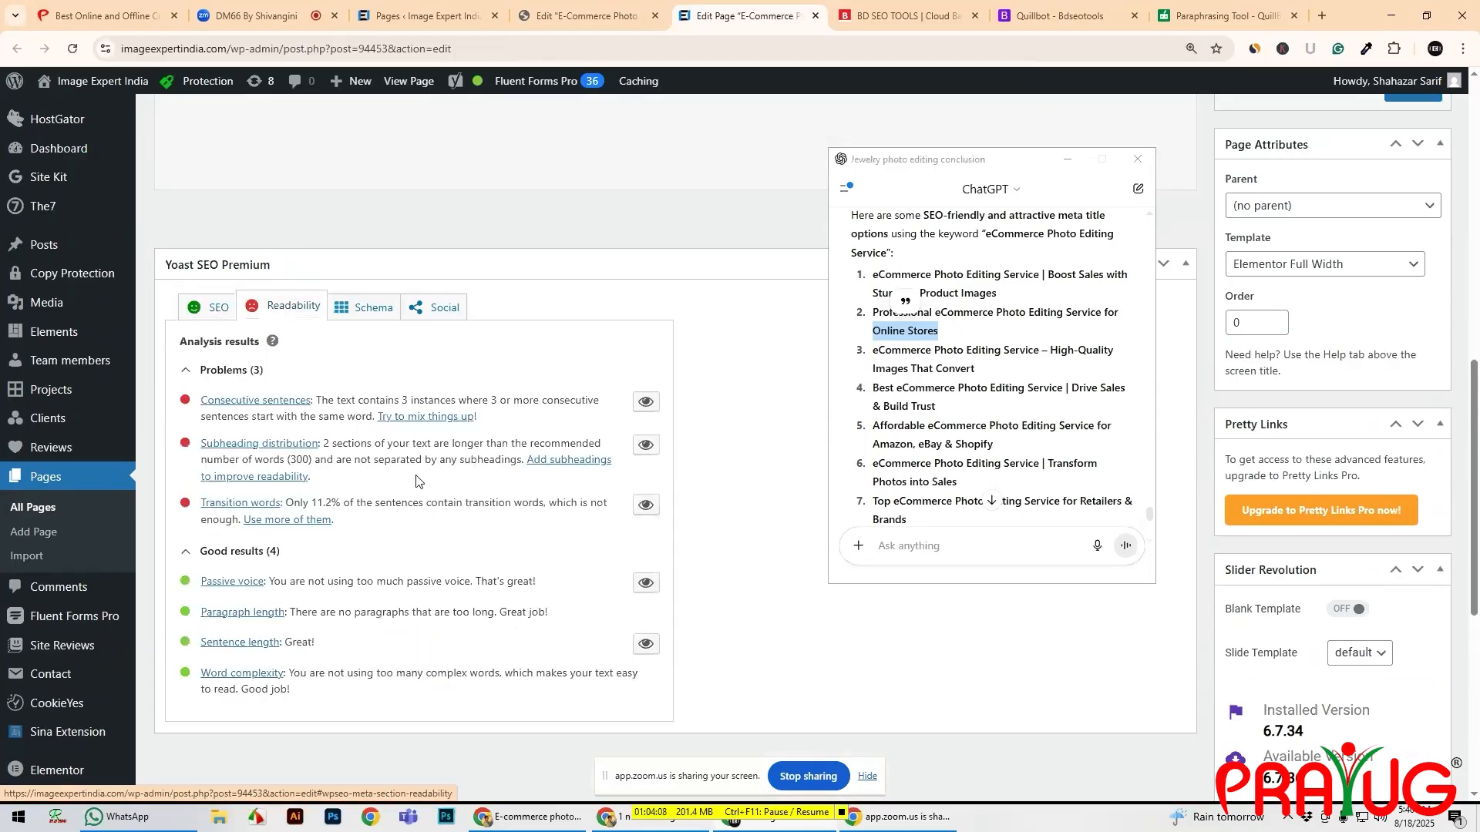
scroll(417, 478, down, 1)
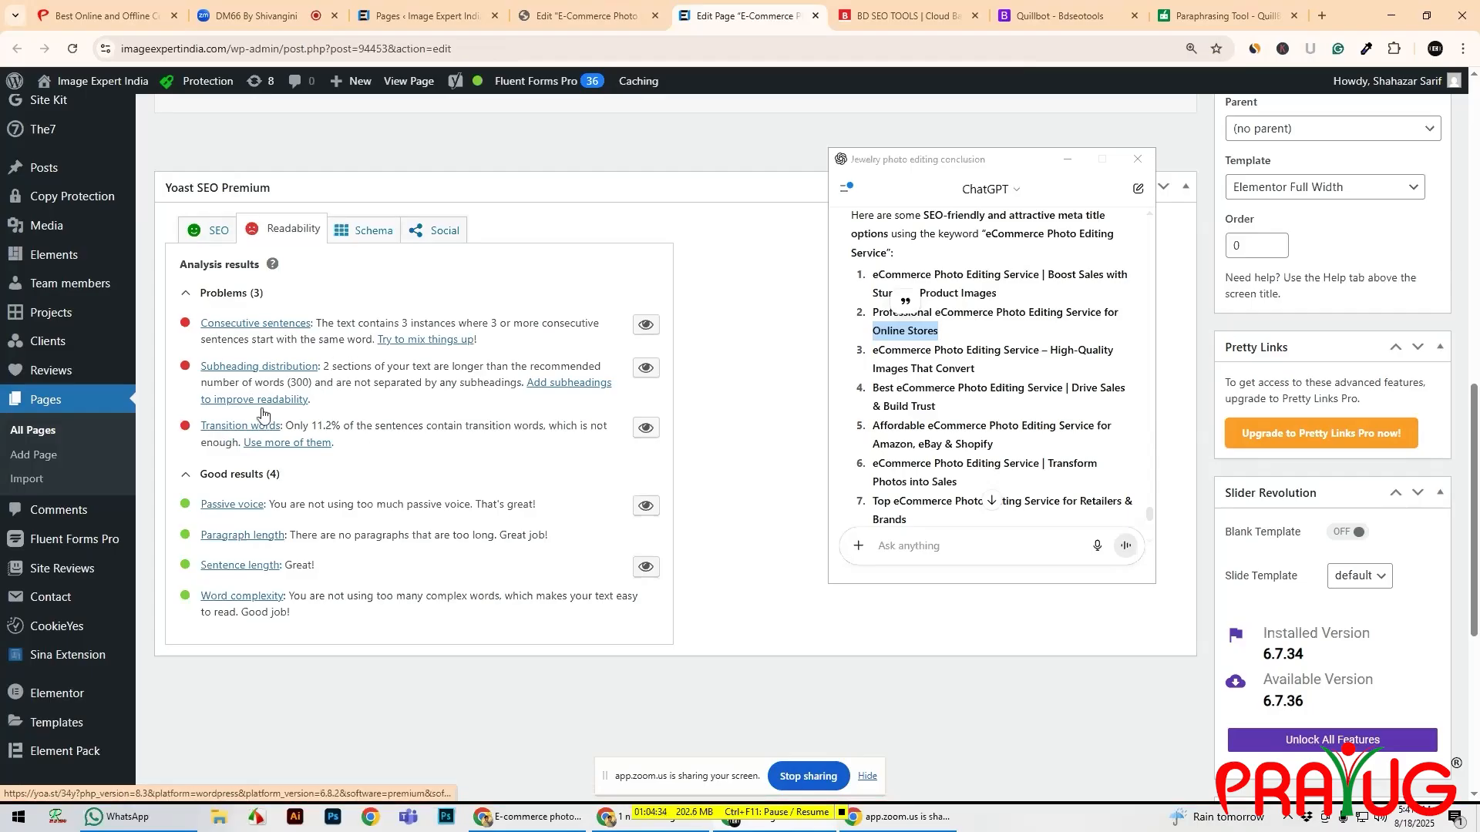
scroll(403, 486, down, 1)
scroll(401, 488, up, 1)
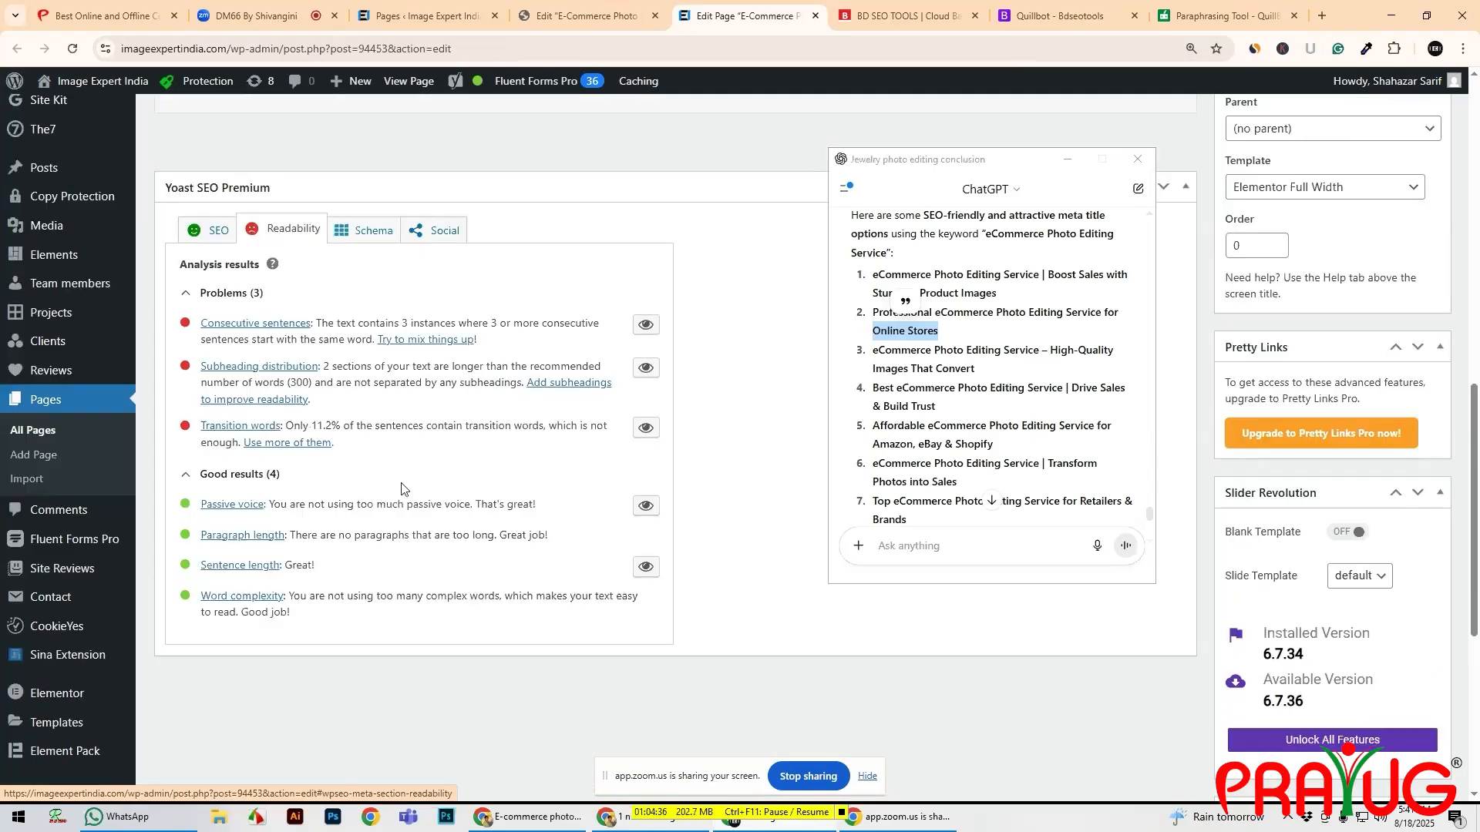
scroll(401, 488, up, 1)
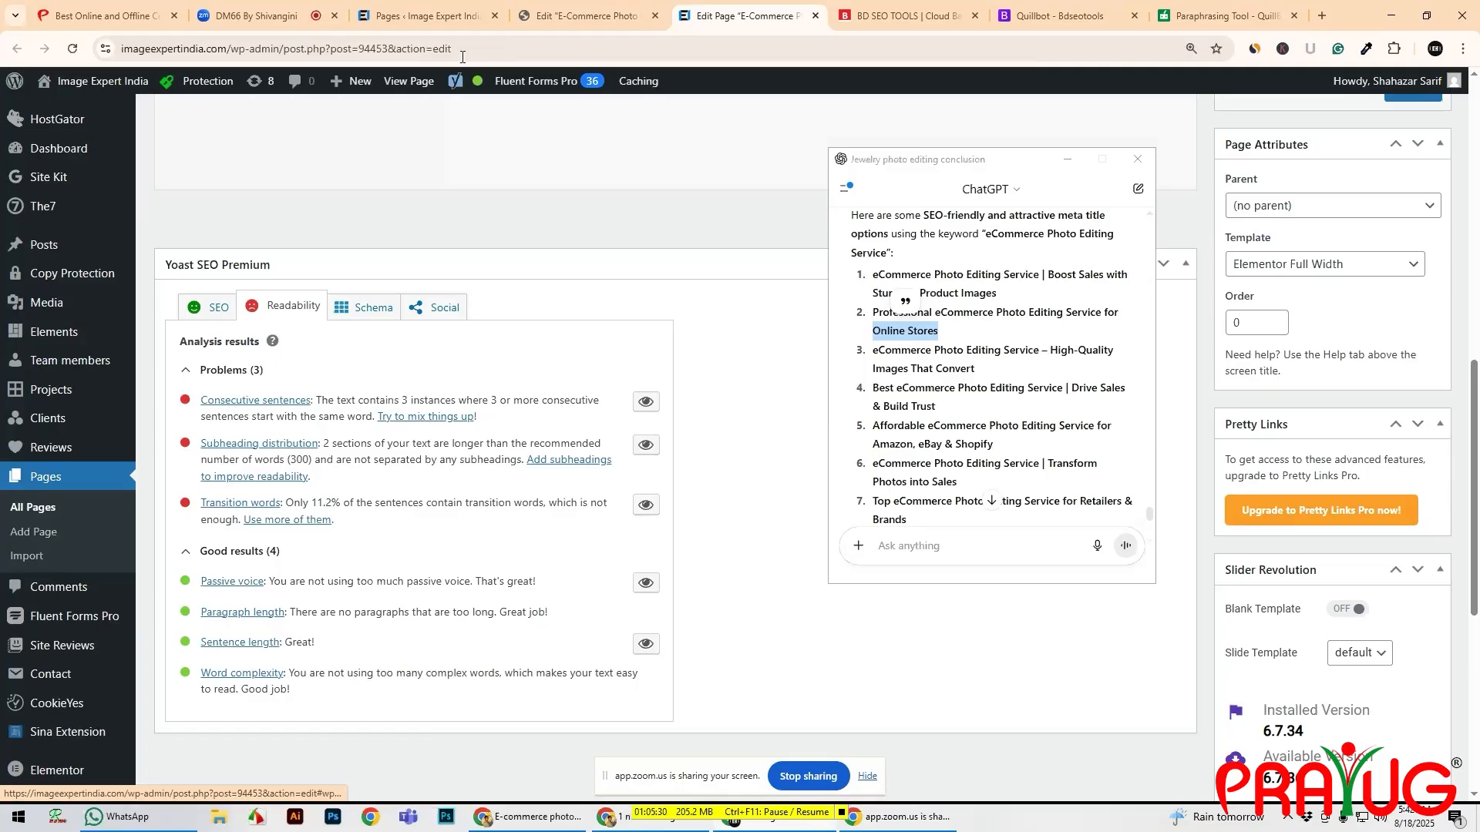
- Switch to the Elementor editor for the e-commerce page, minimise ChatGPT, and look through the service sections up to "How We Work"
click(423, 18)
click(739, 17)
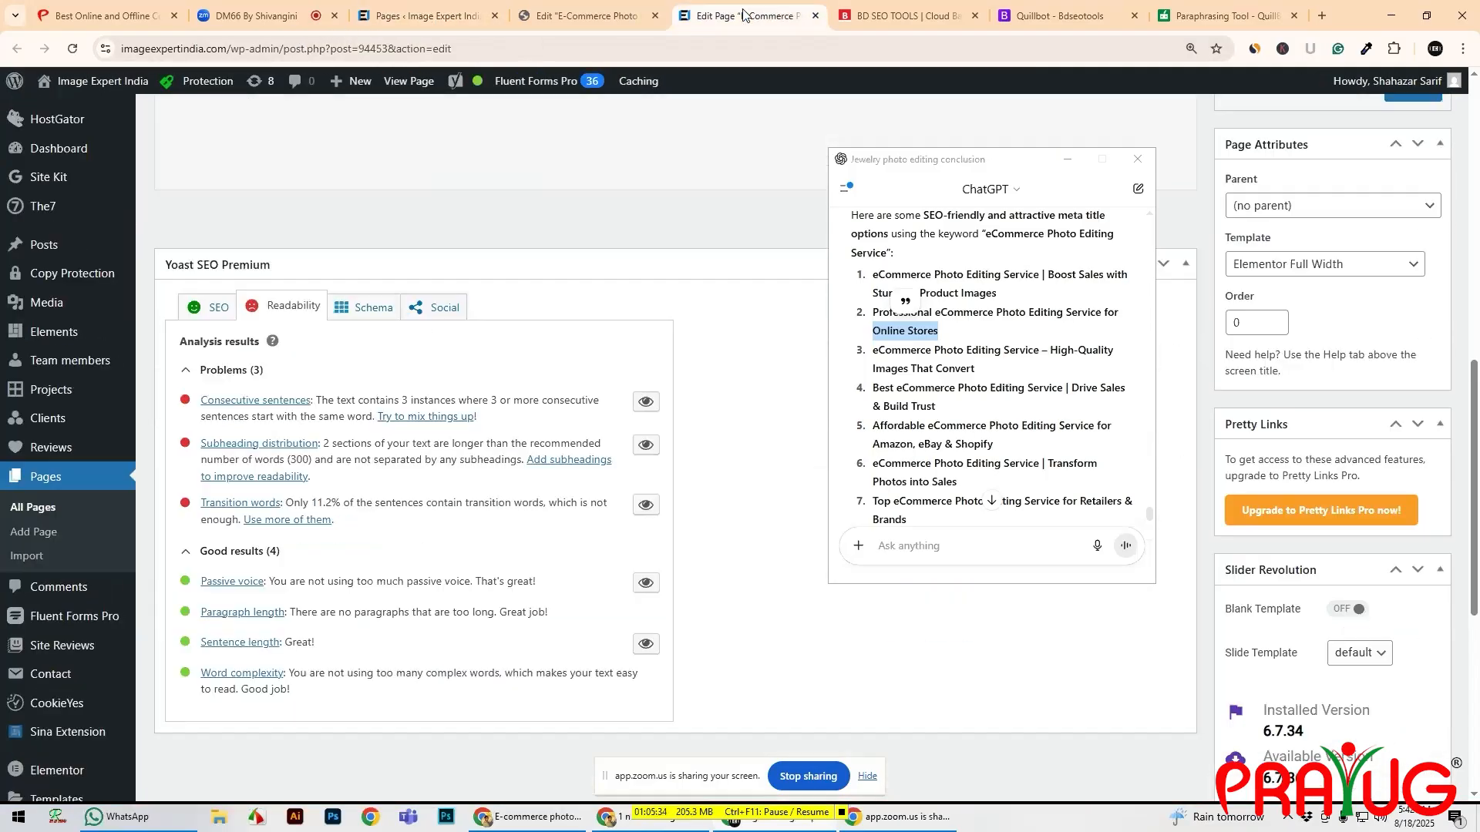
click(596, 25)
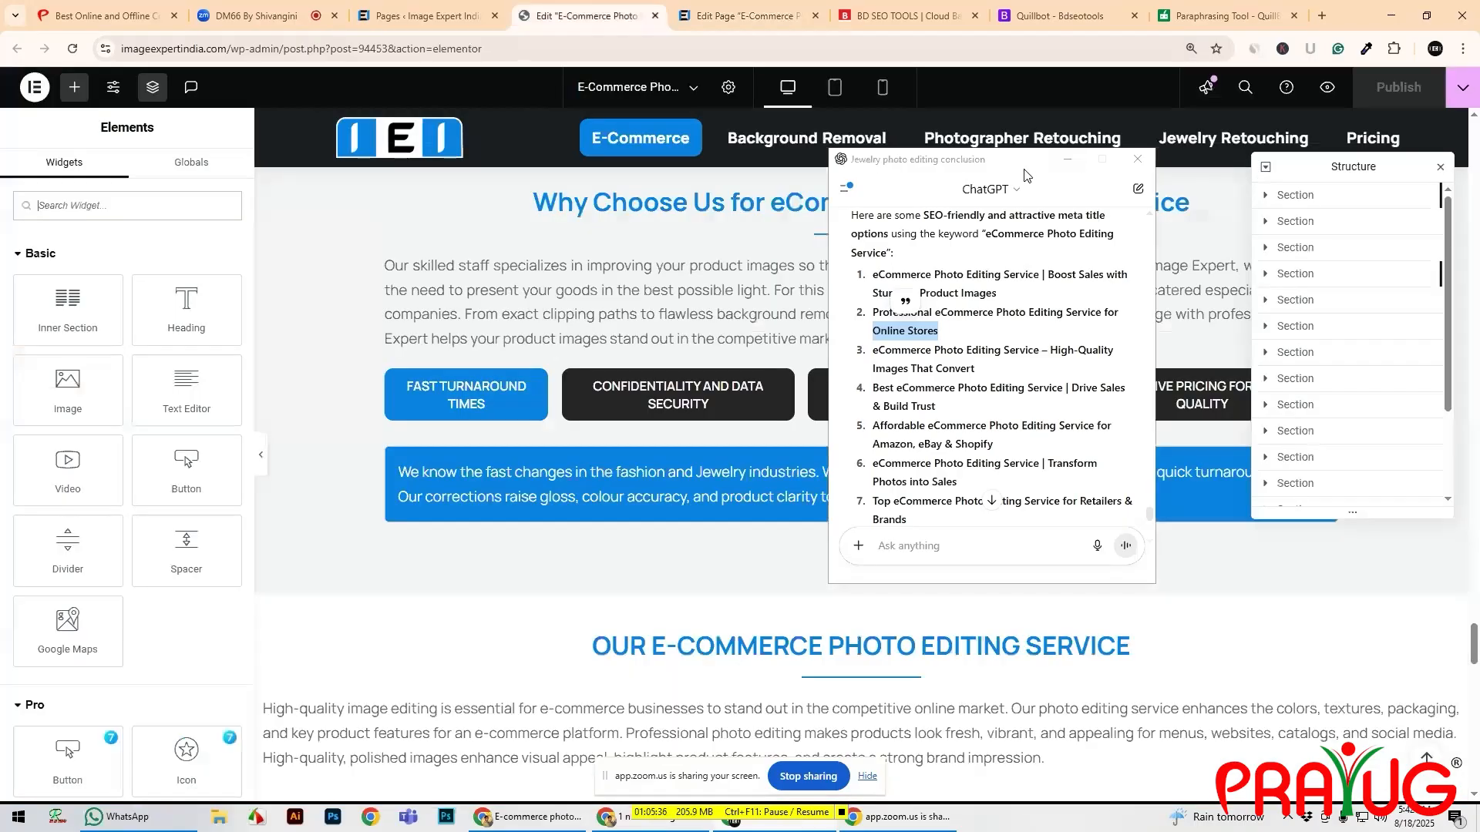
click(1059, 164)
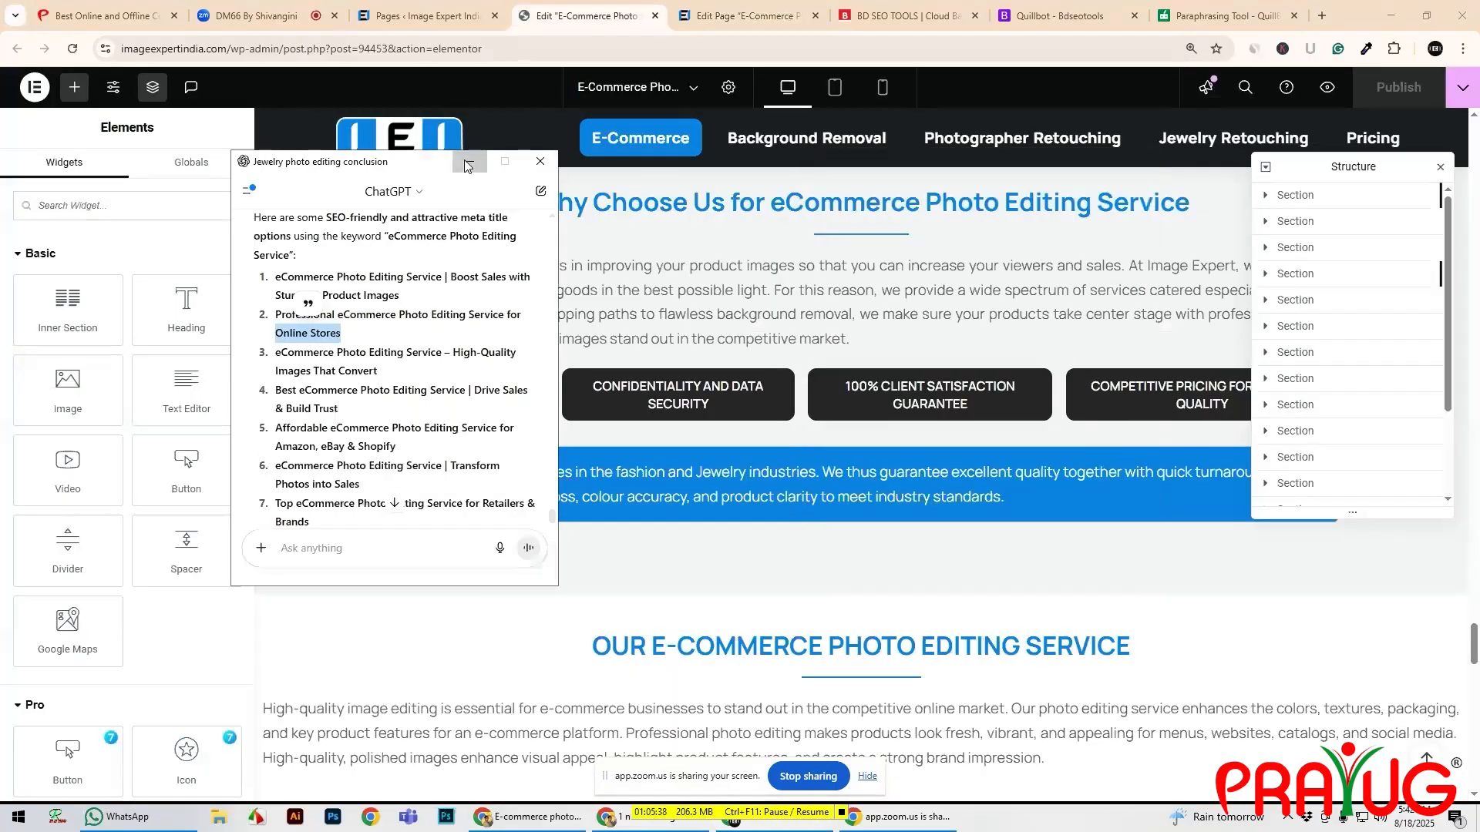
scroll(892, 531, up, 20)
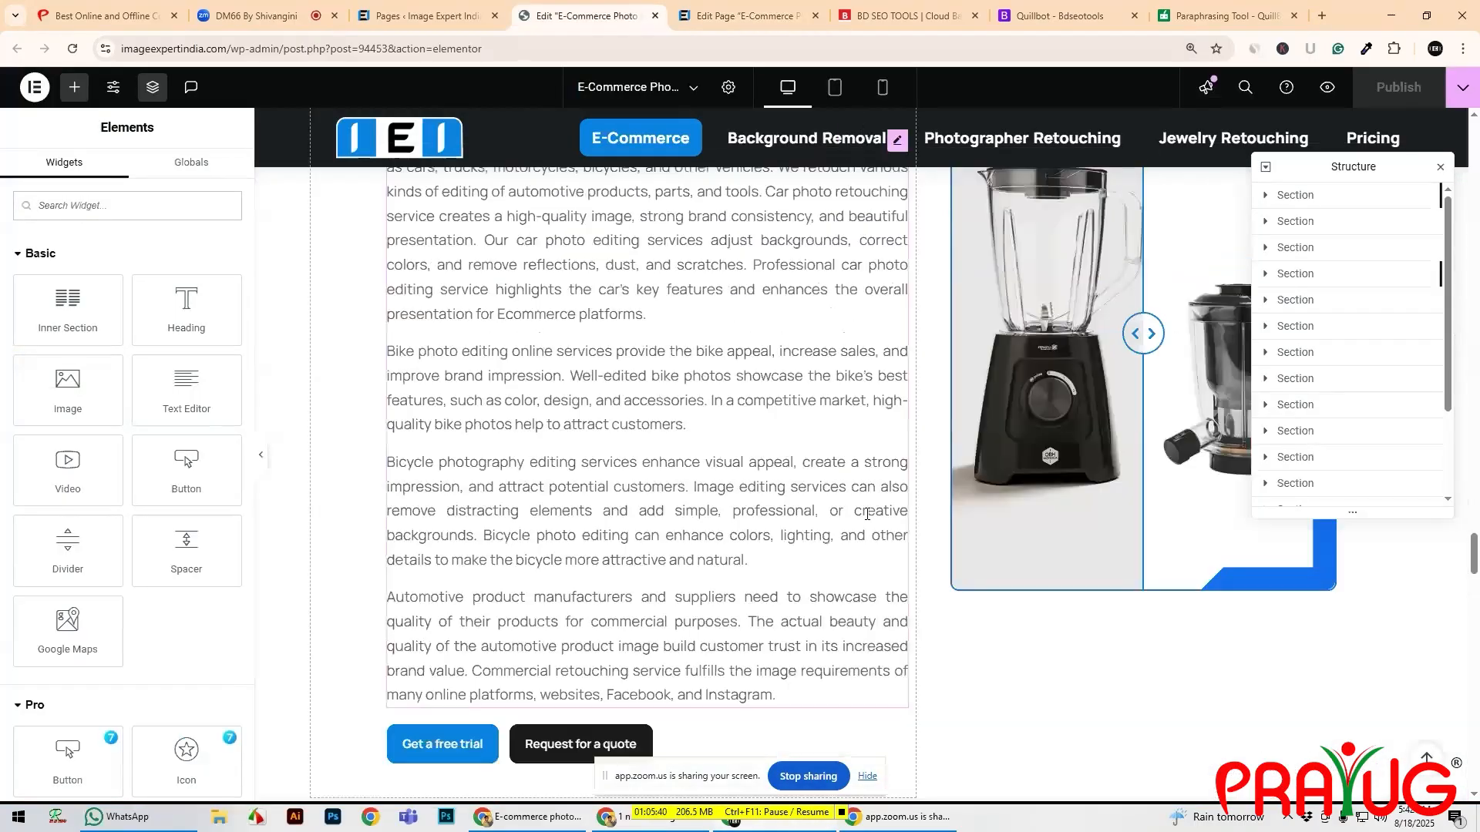
scroll(867, 514, up, 20)
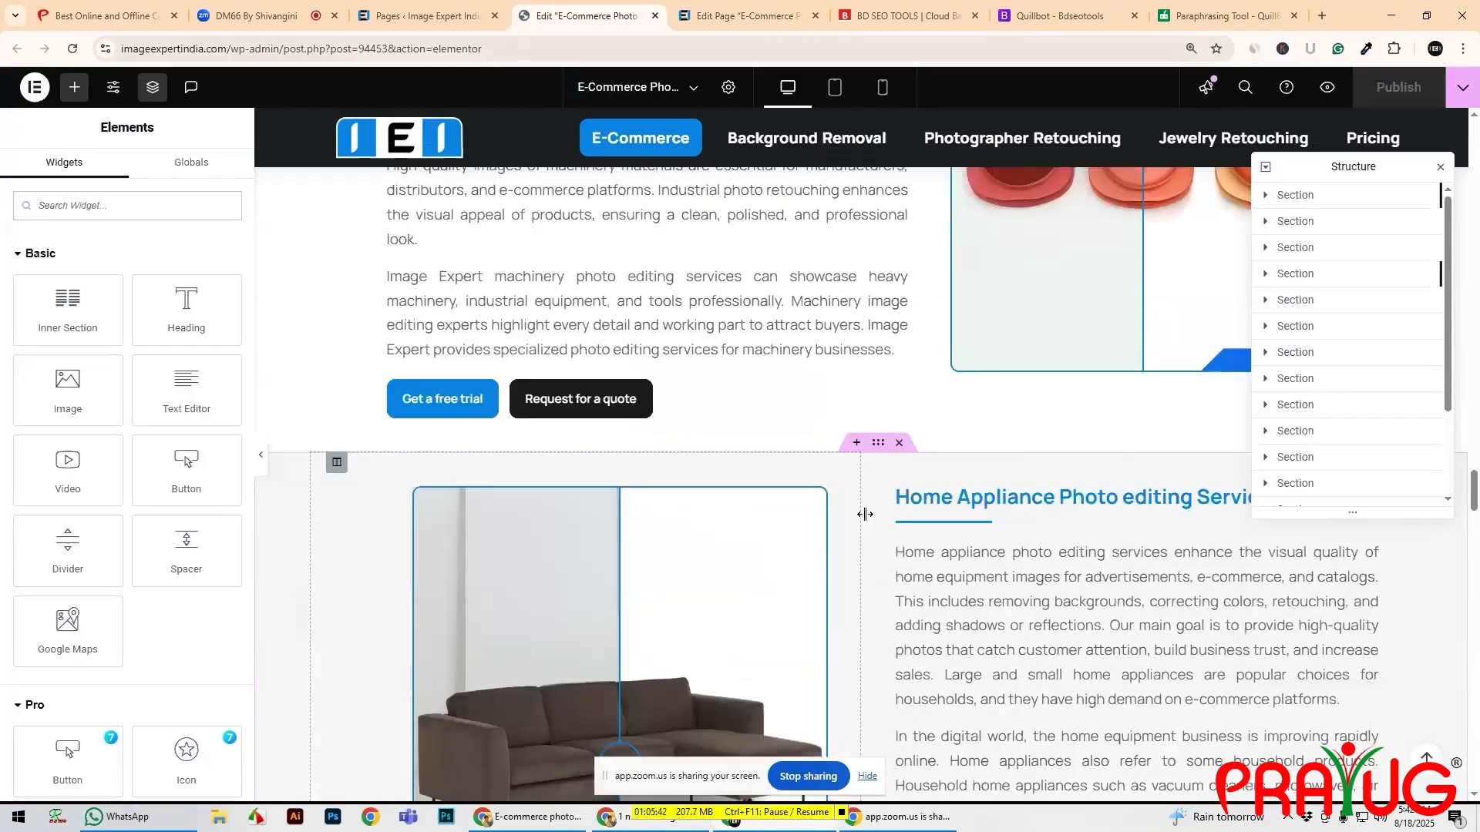
scroll(865, 515, up, 20)
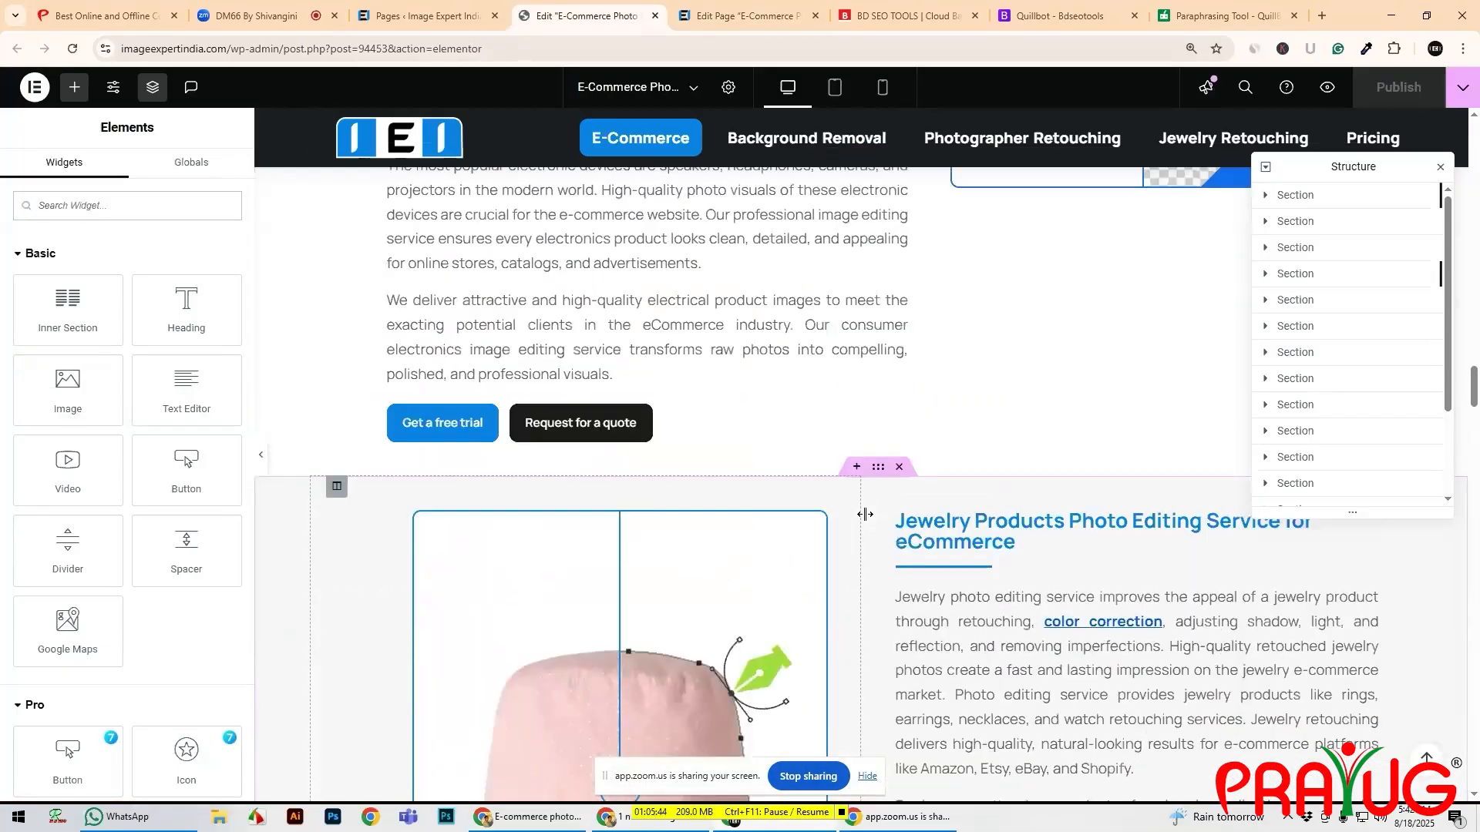
scroll(865, 515, up, 20)
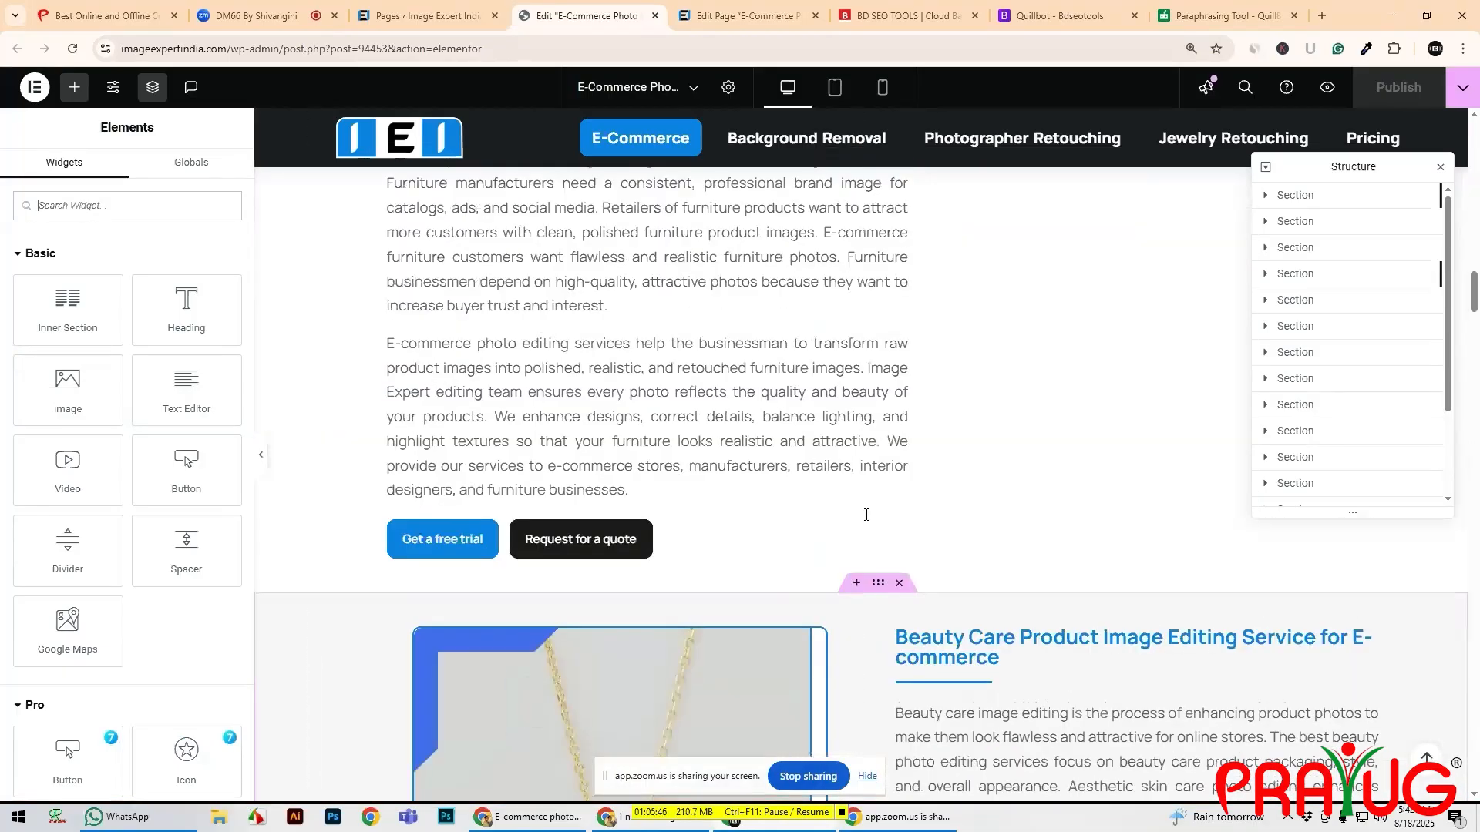
scroll(865, 514, up, 6)
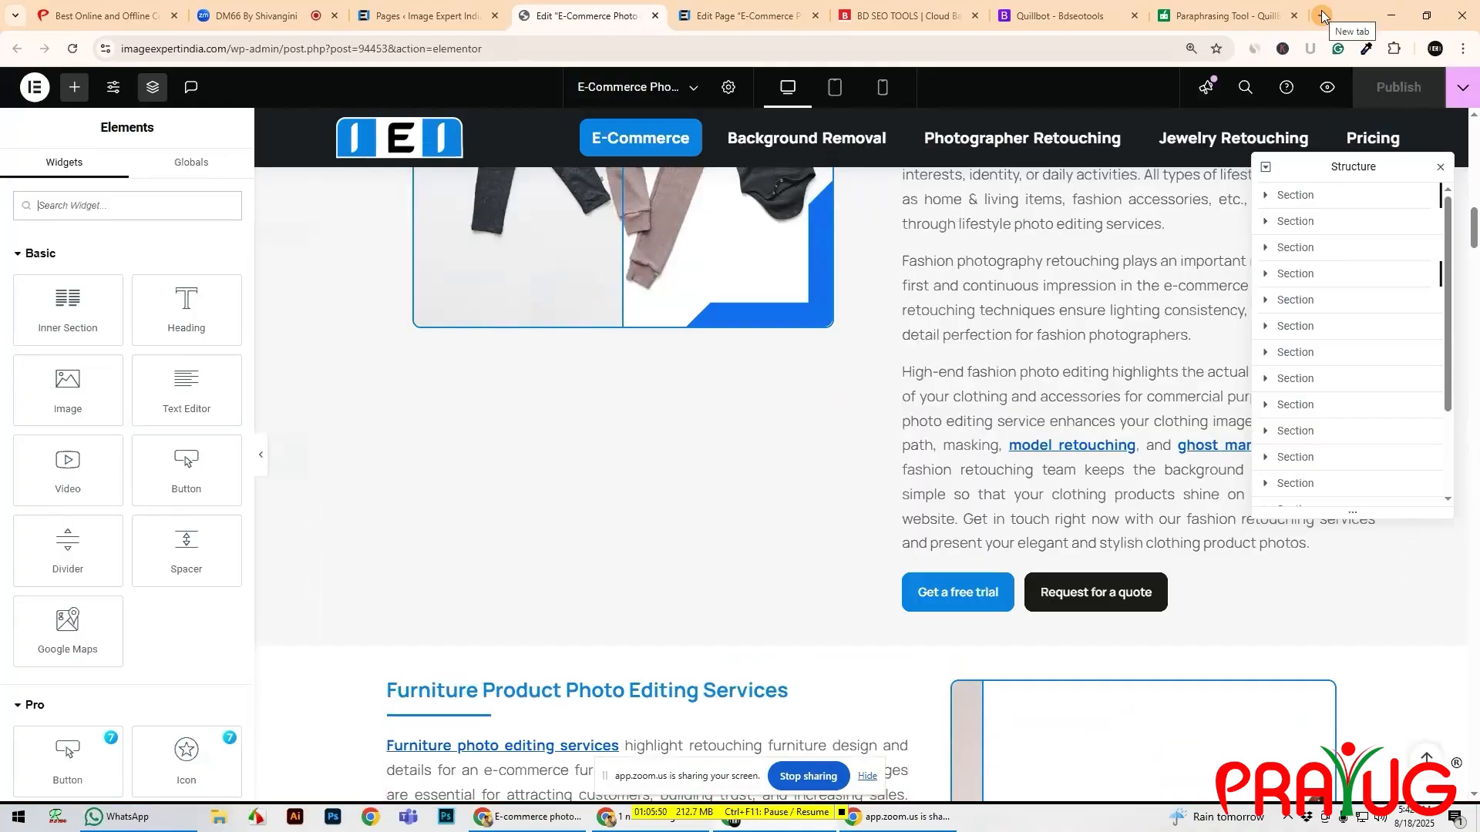
scroll(1007, 367, up, 4)
scroll(1006, 367, up, 9)
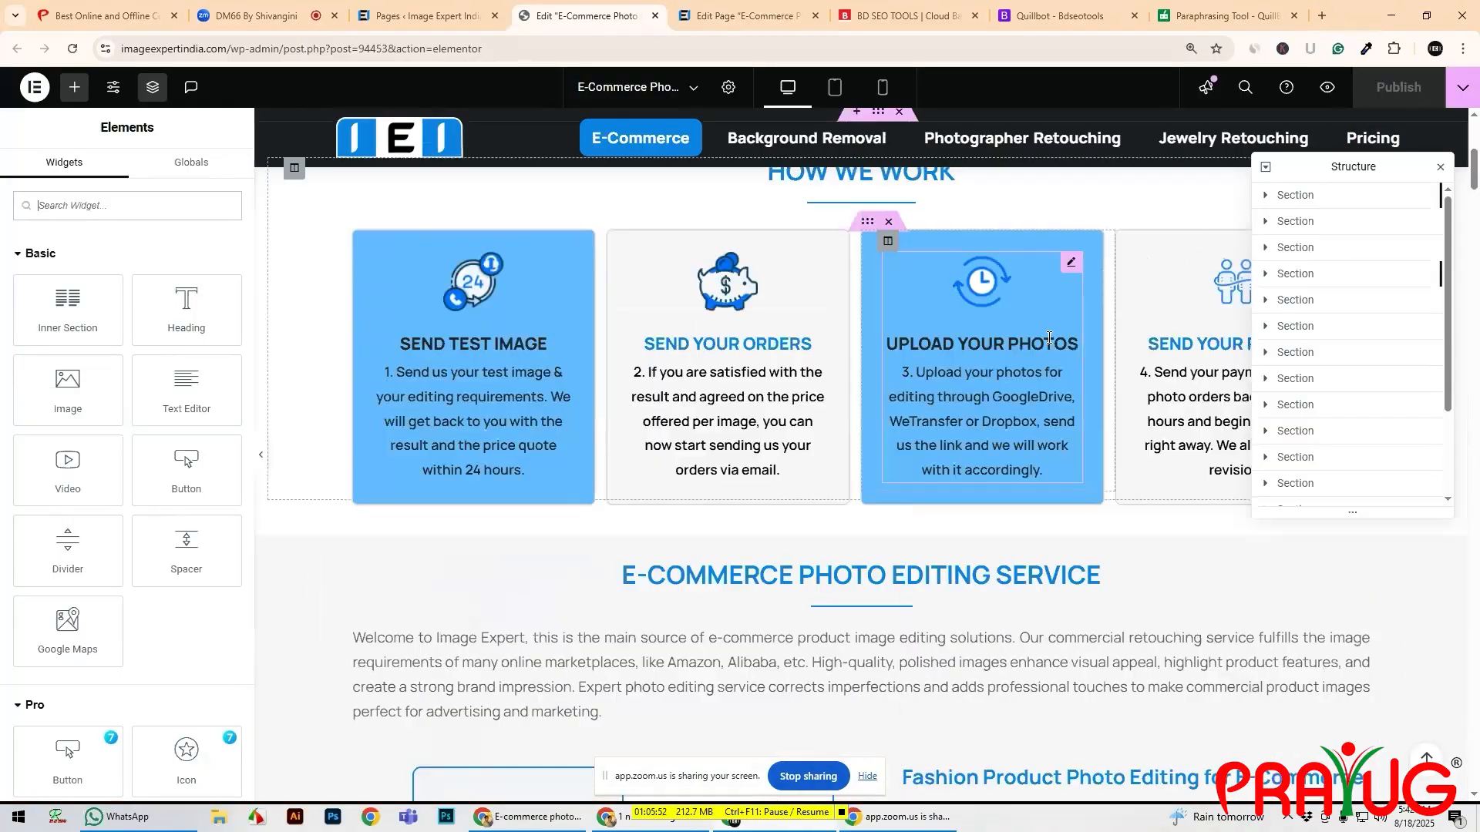
click(1323, 16)
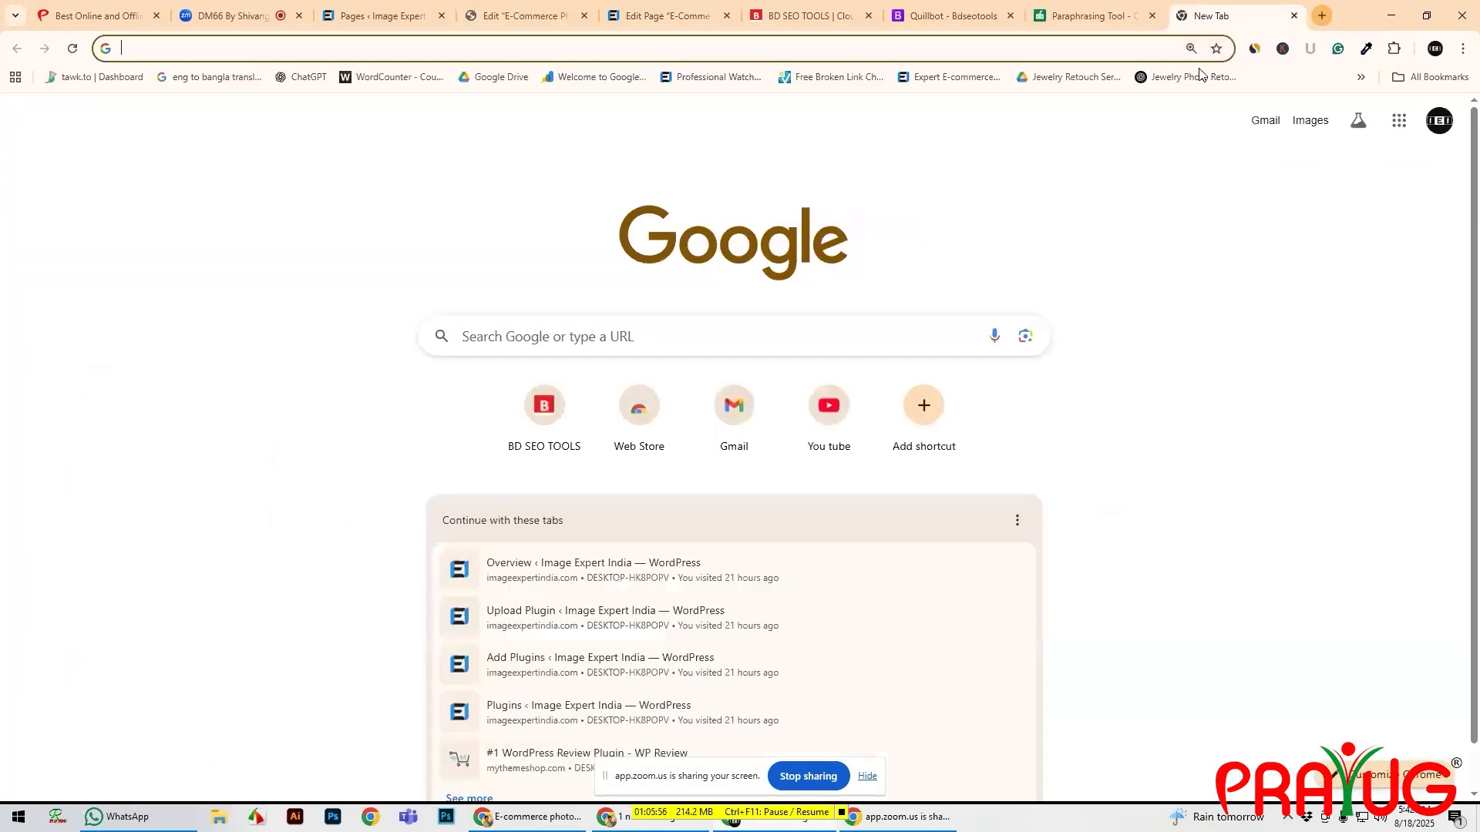
click(1294, 16)
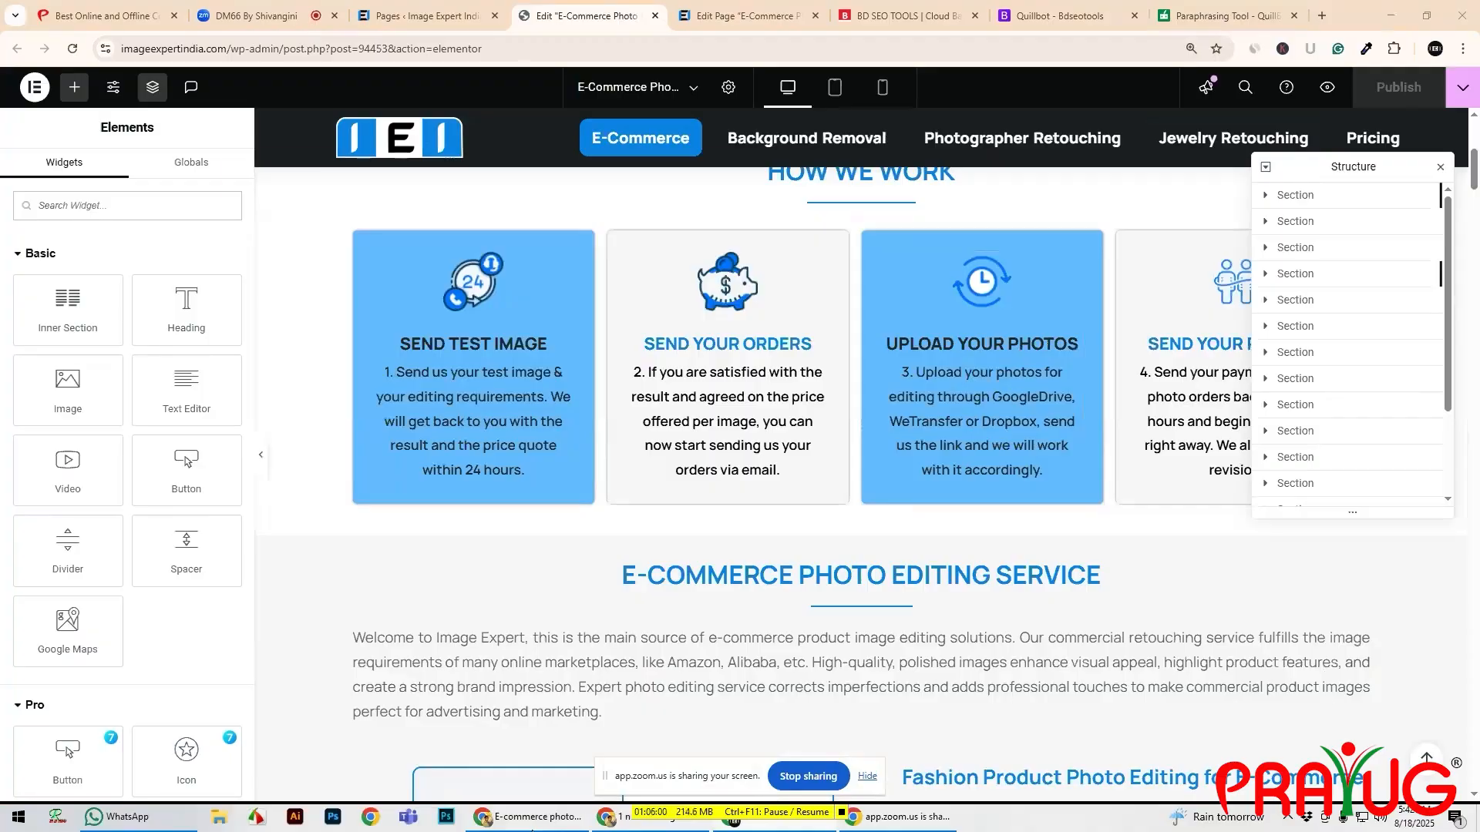
- Switch to the Google Docs document "E-commerce Photo Editing Services", open its "Photo Editing Services" document tab, and dismiss the Grammarly notice
click(532, 830)
drag(1230, 176, 1136, 98)
click(224, 86)
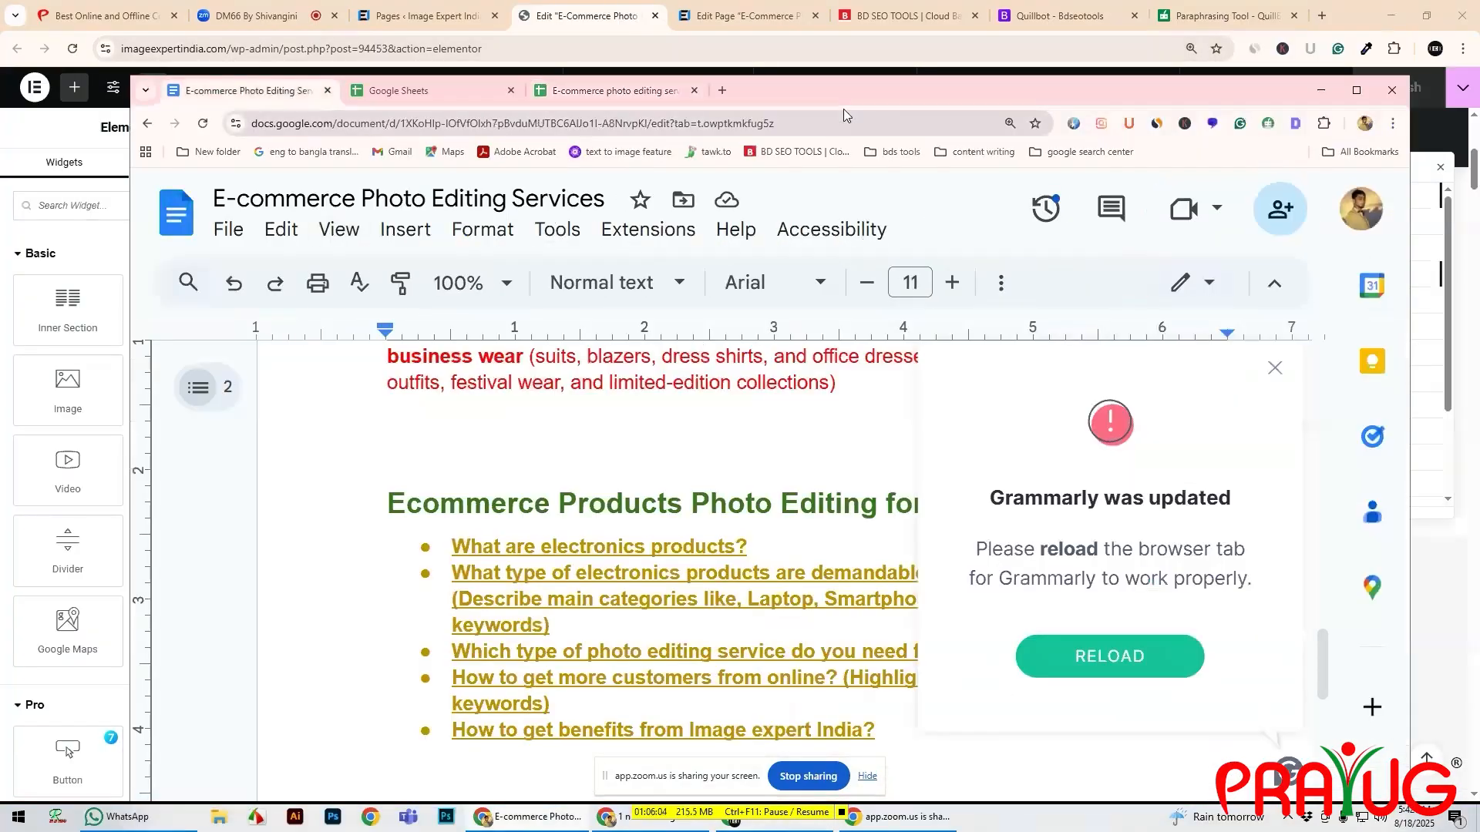
click(193, 389)
click(247, 515)
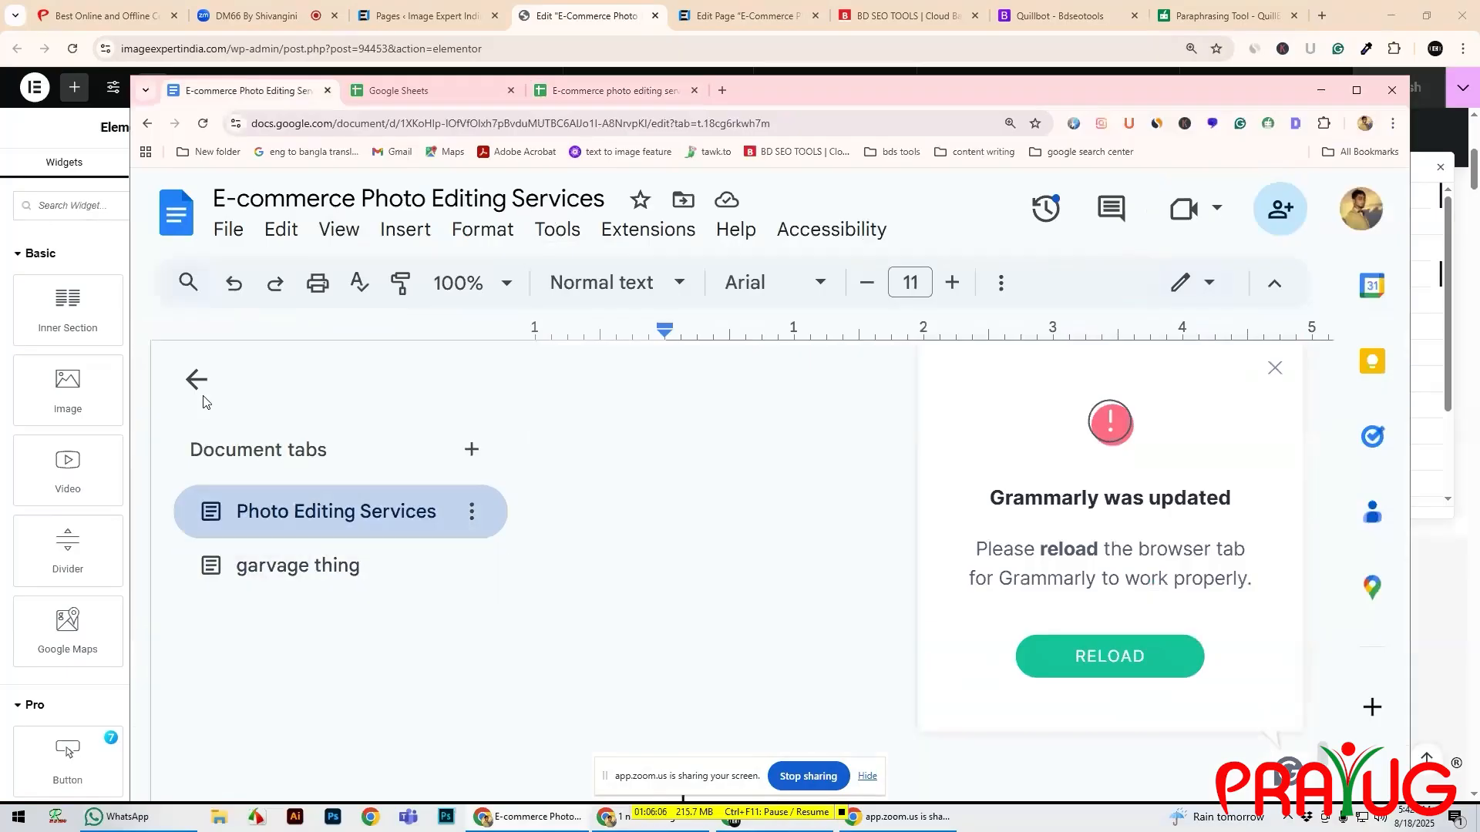
click(1275, 369)
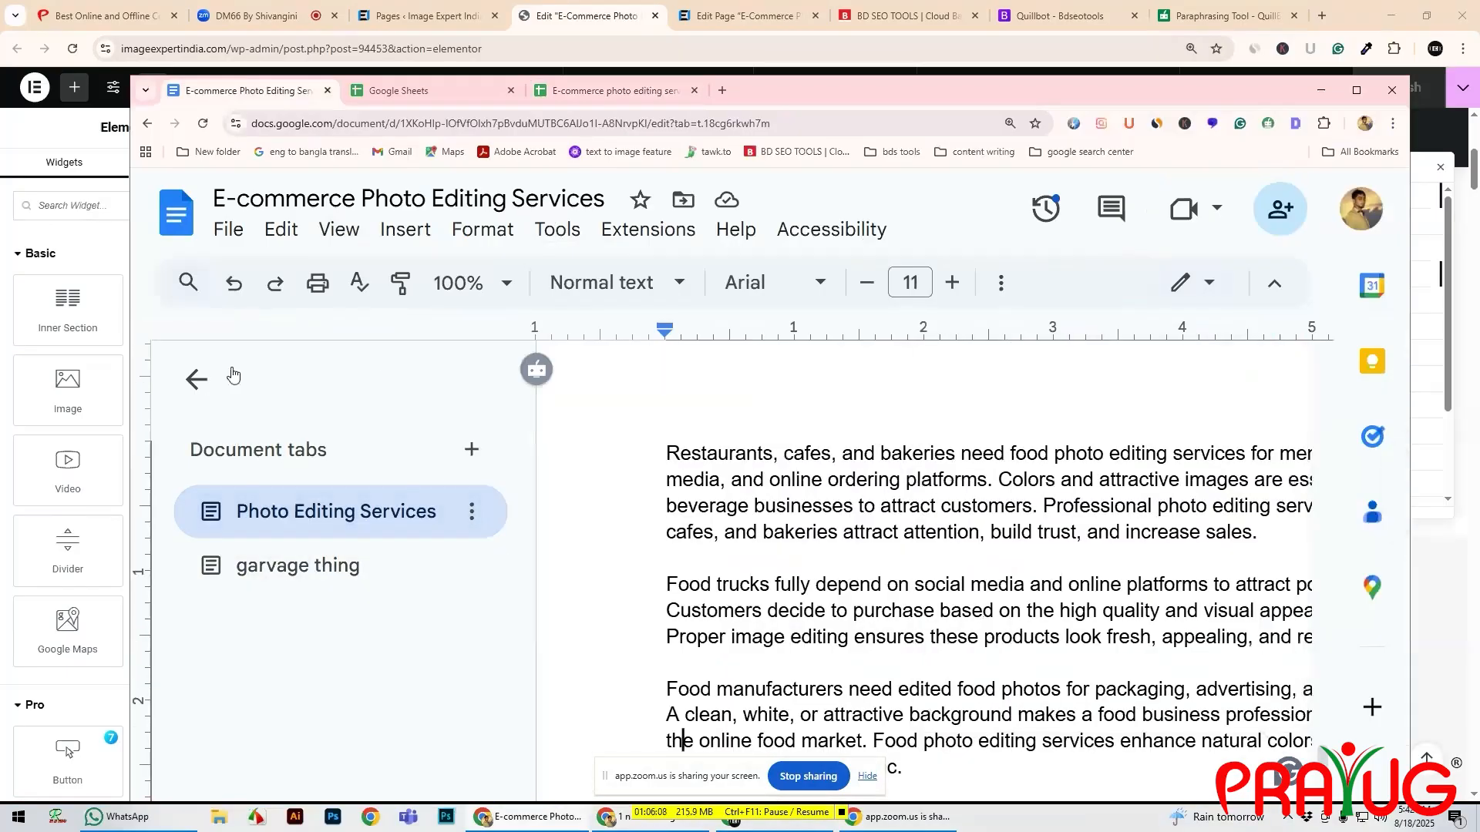
click(198, 379)
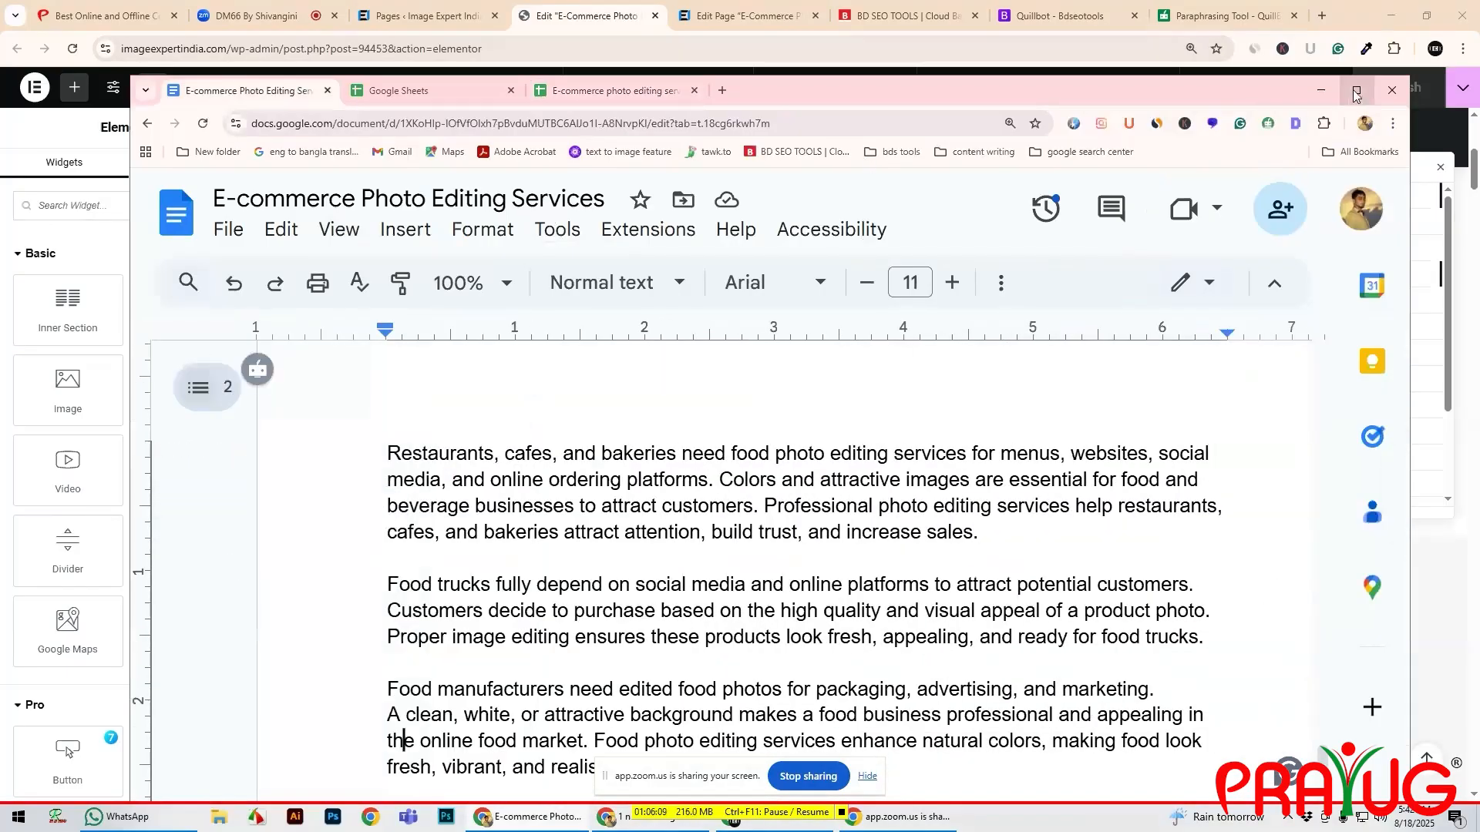
- Maximise the document window and look back through the service sections up to "Fashion Product Photo Editing for E-Commerce"
click(1356, 92)
scroll(885, 531, up, 12)
scroll(885, 532, up, 12)
scroll(888, 538, up, 15)
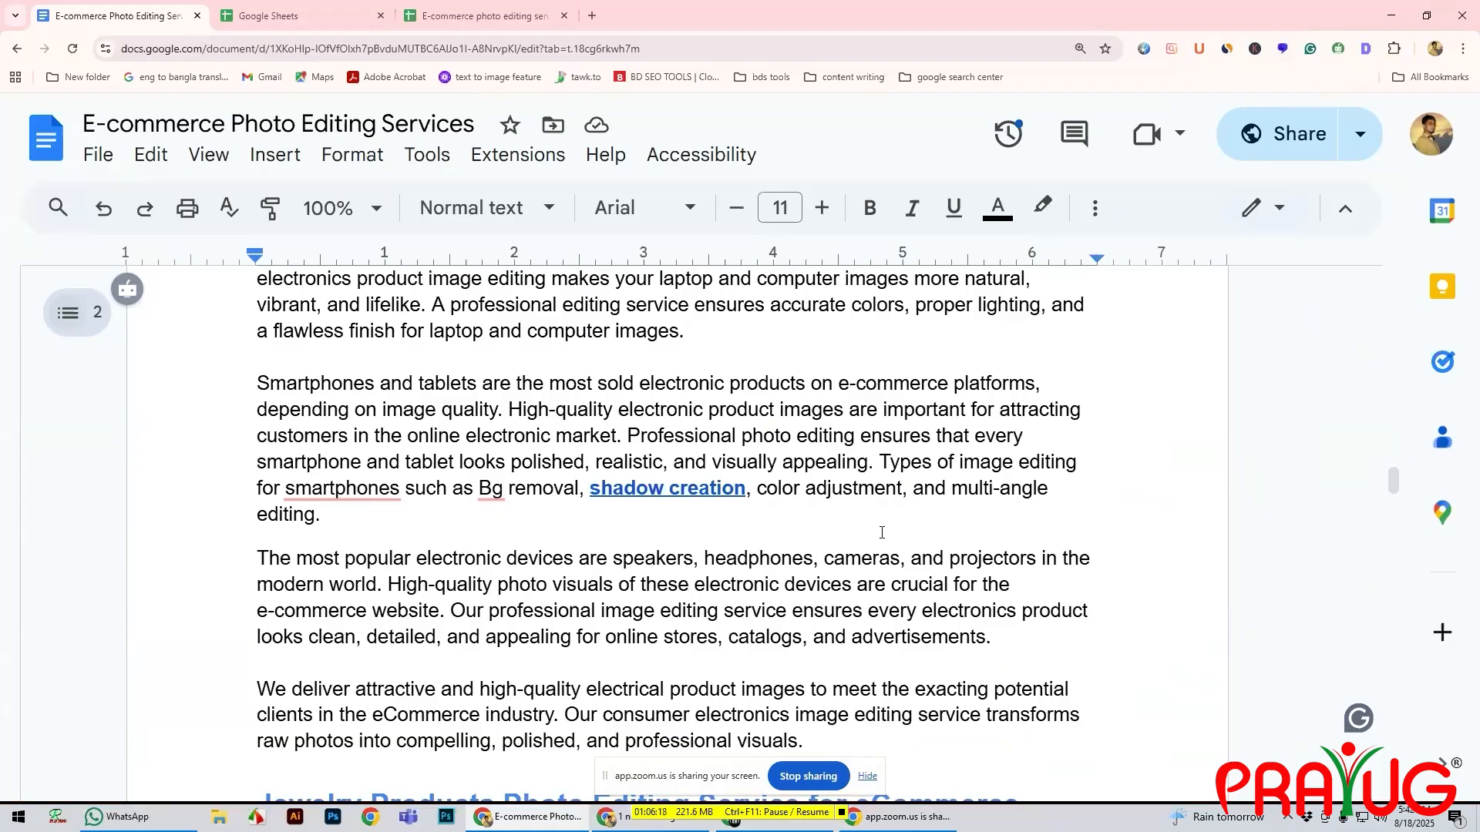
scroll(945, 560, up, 12)
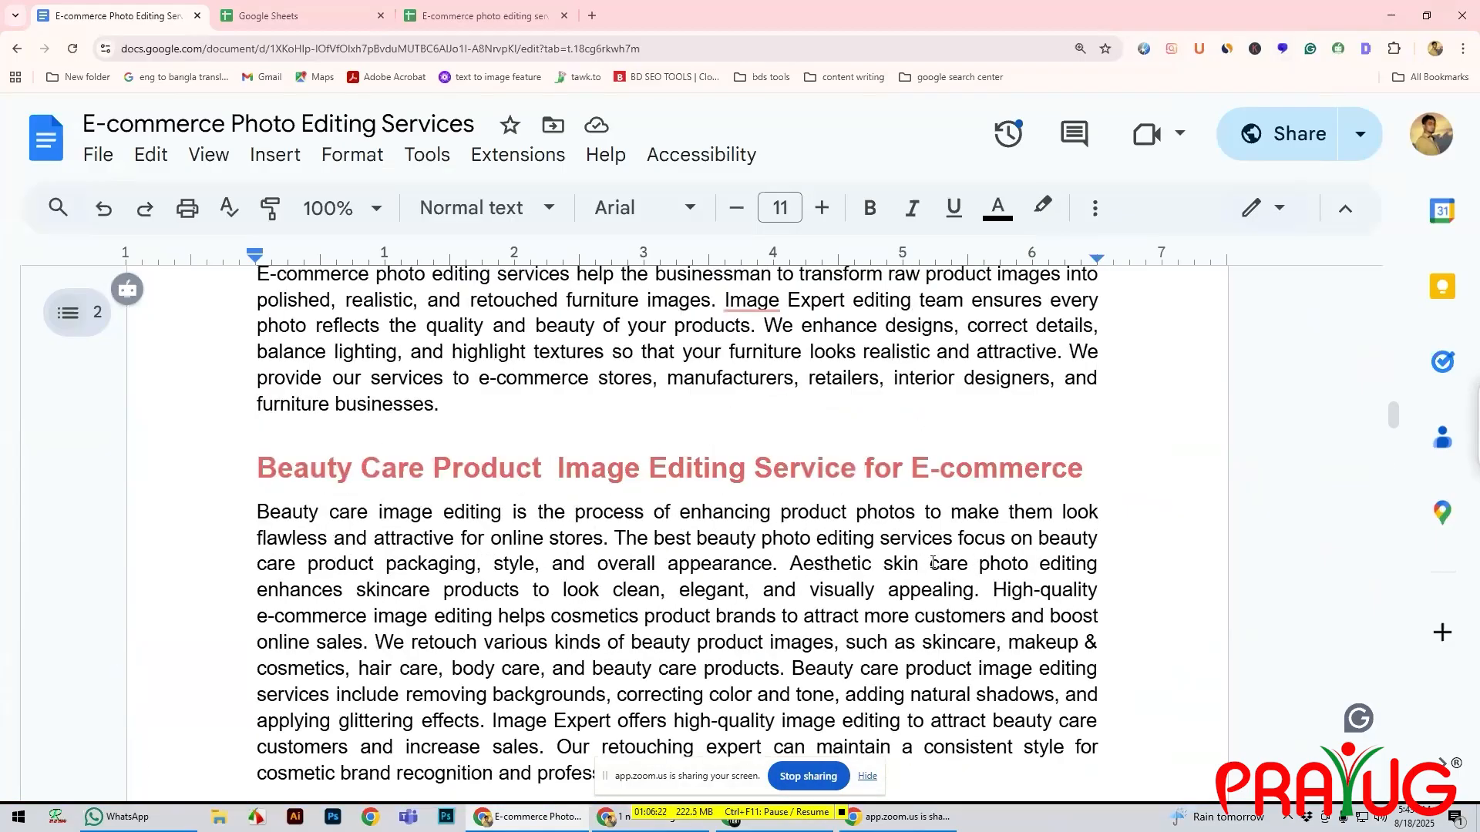
scroll(934, 563, up, 5)
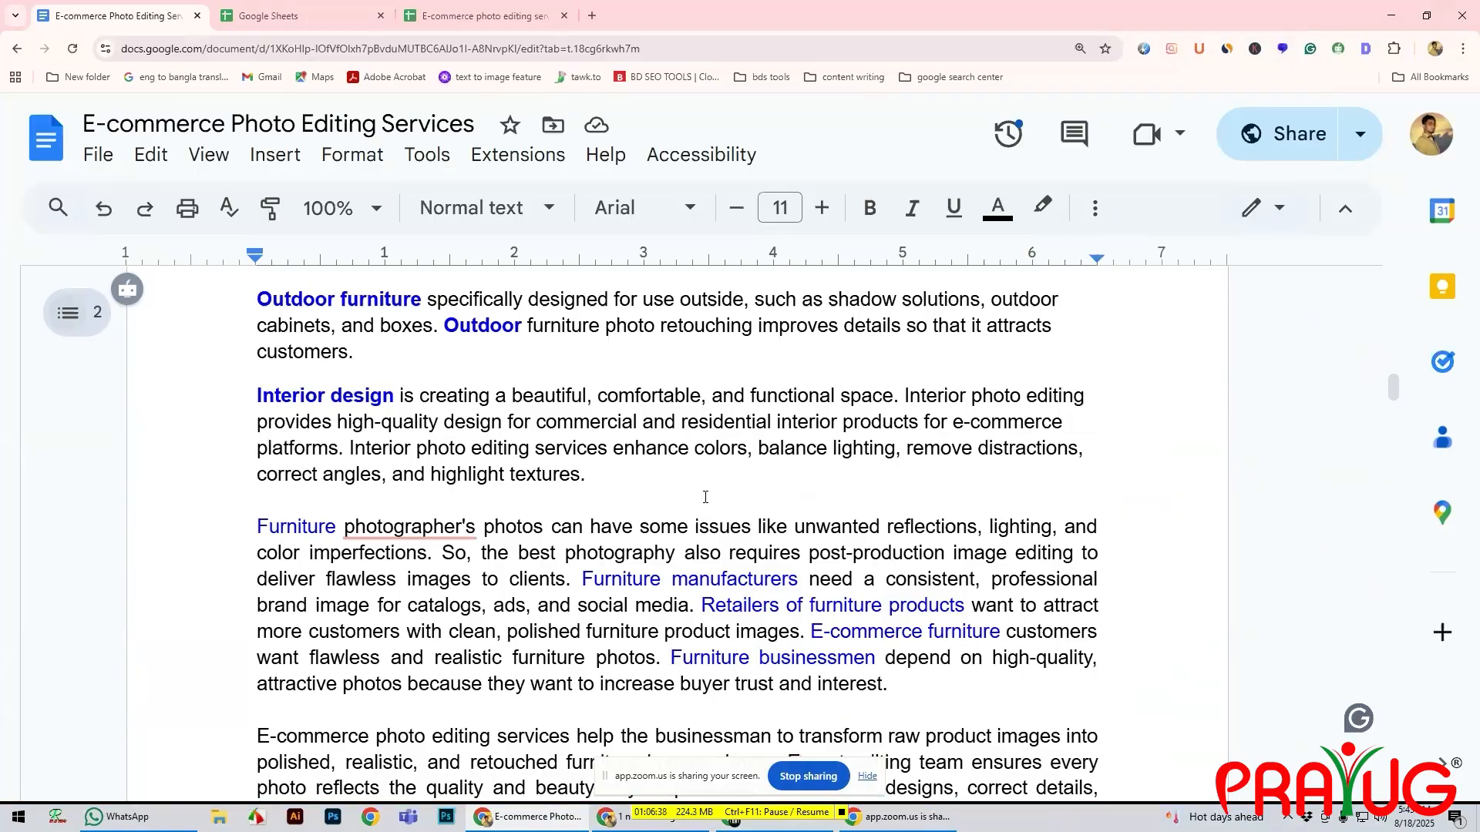
scroll(704, 497, up, 8)
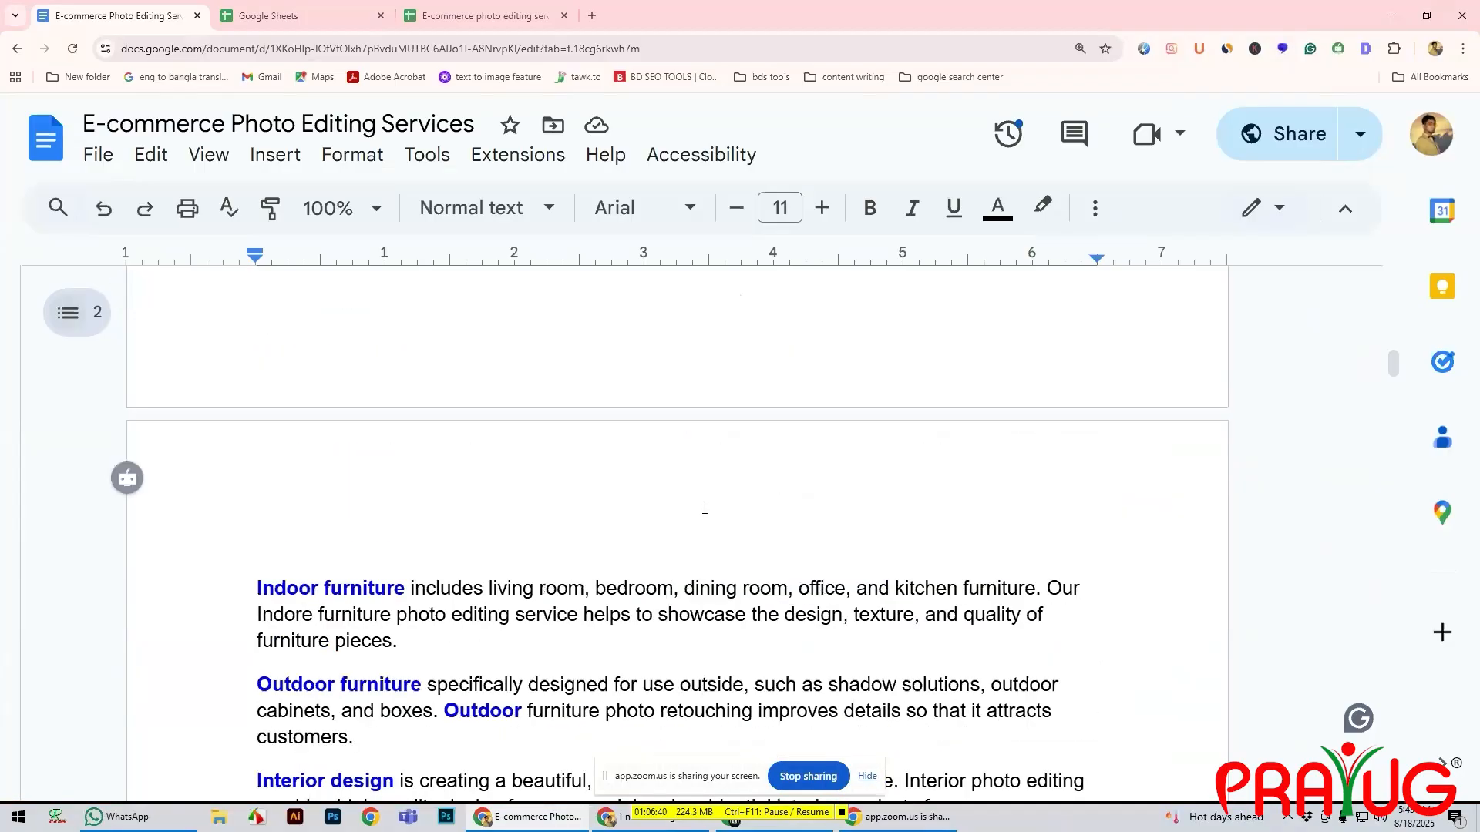
scroll(709, 508, up, 2)
scroll(714, 508, up, 3)
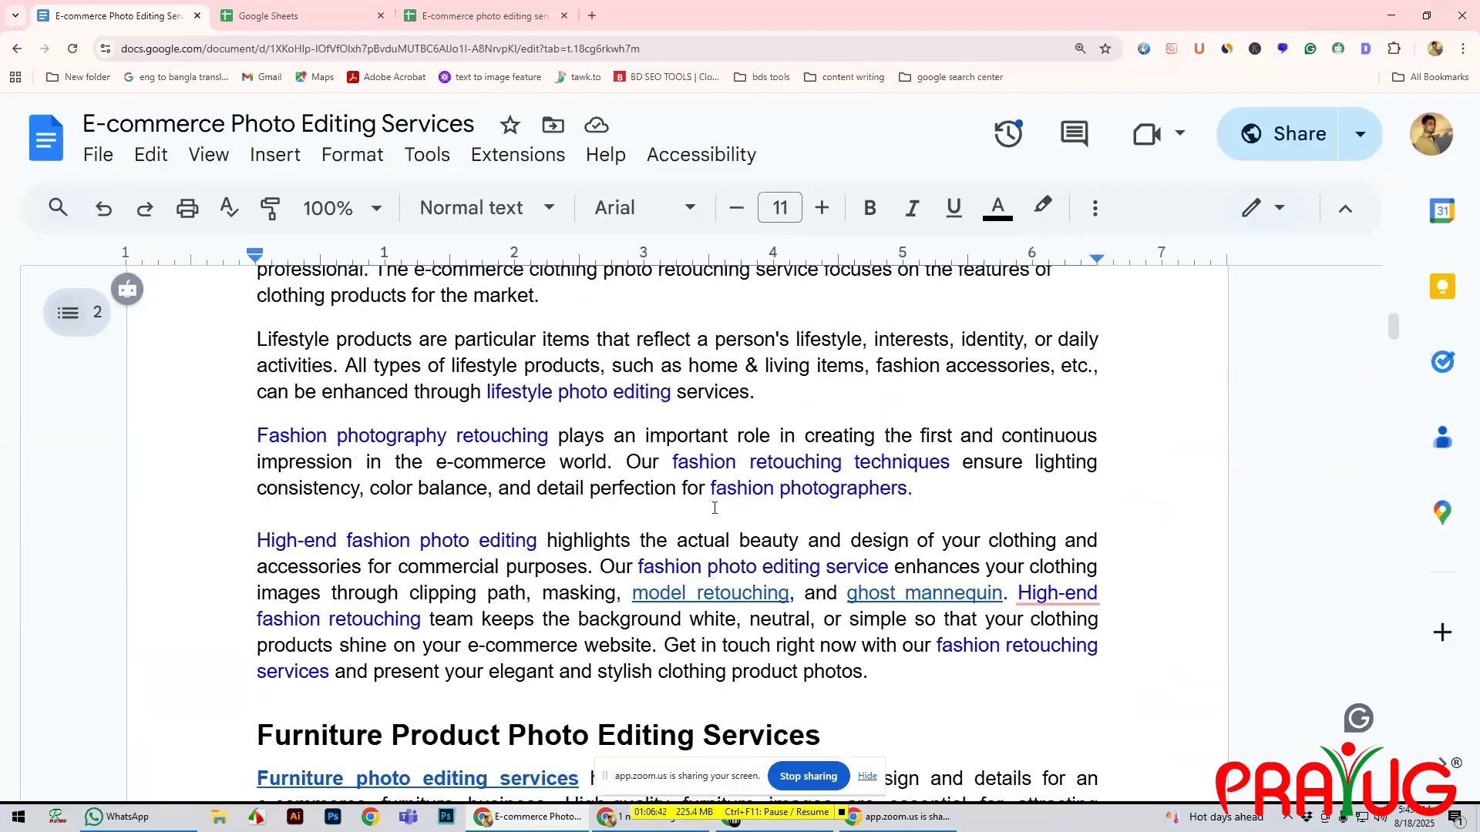
scroll(714, 508, up, 9)
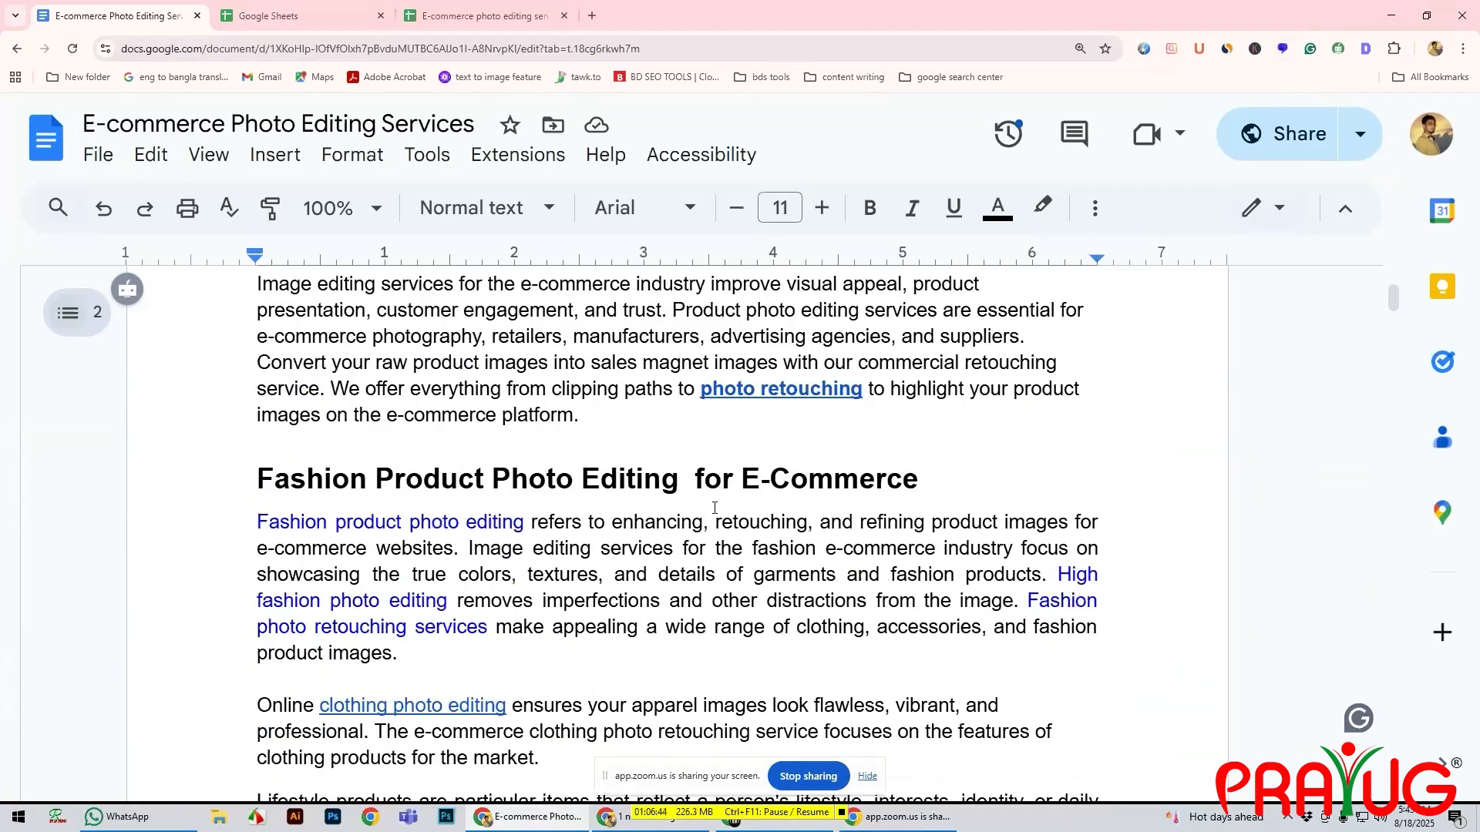
- Highlight the blue keyword phrases in the fashion section, including "Fashion product photo editing", "Fashion photography retouching", "fashion retouching techniques" and "fashion photographers"
scroll(714, 508, down, 3)
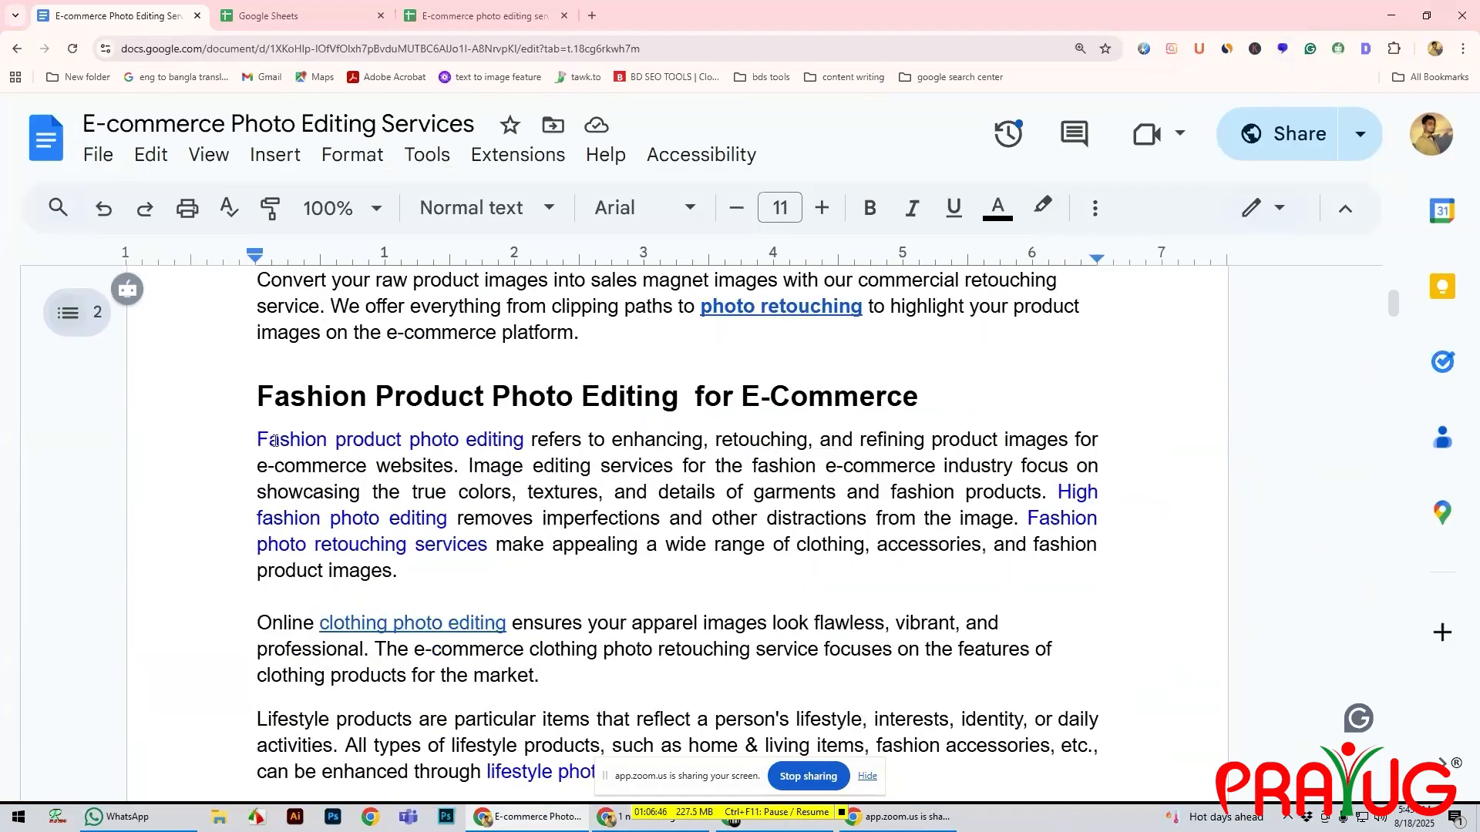
drag(333, 442, 521, 442)
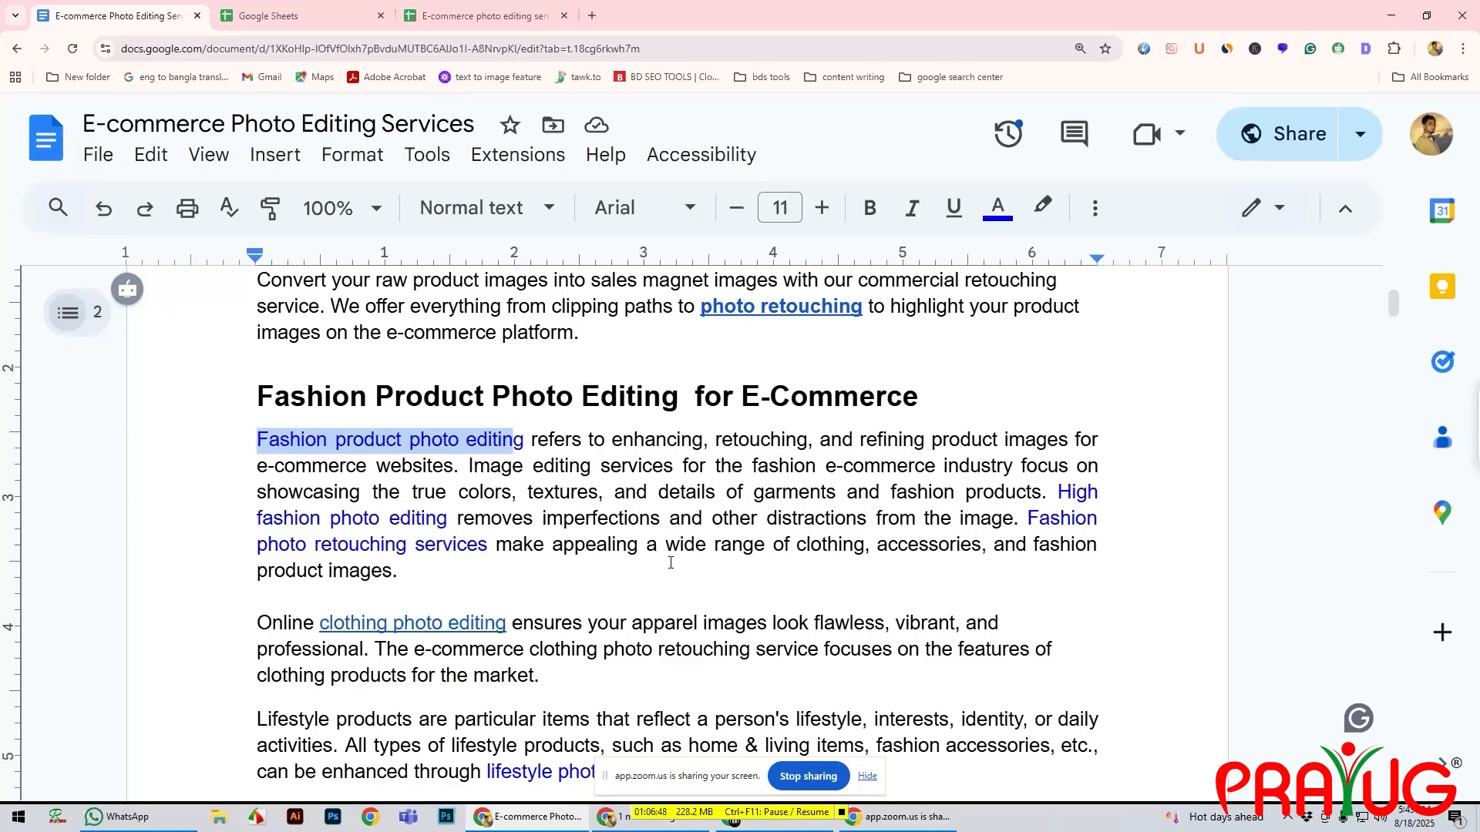
double_click(427, 560)
scroll(441, 557, down, 4)
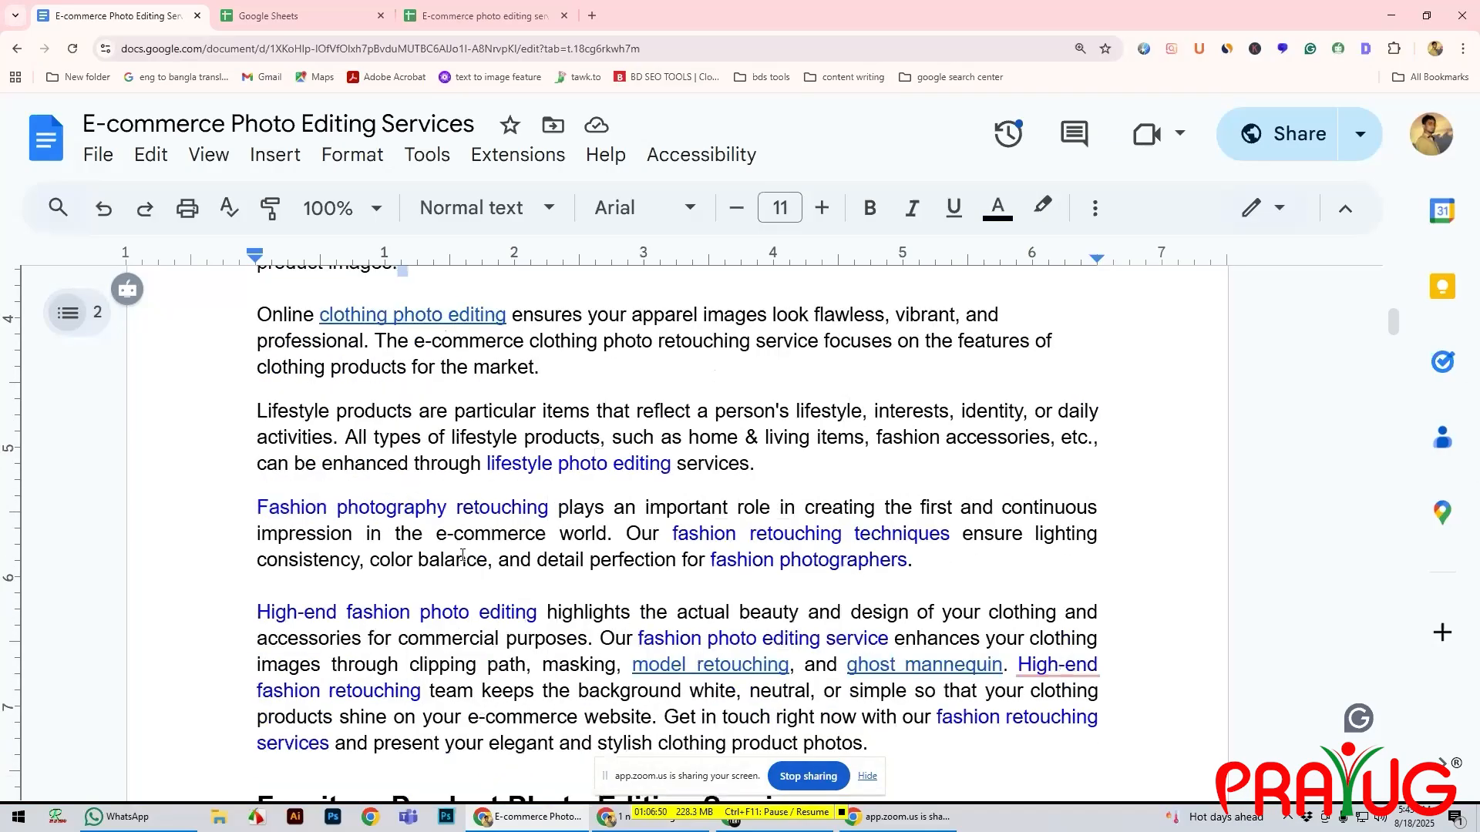
drag(258, 508, 549, 508)
drag(673, 534, 950, 535)
drag(712, 561, 906, 561)
click(891, 560)
- Review the "Professional Image Editing Services eCommerce Product" introduction and the opening paragraphs of the fashion section
scroll(876, 560, up, 3)
scroll(828, 561, up, 2)
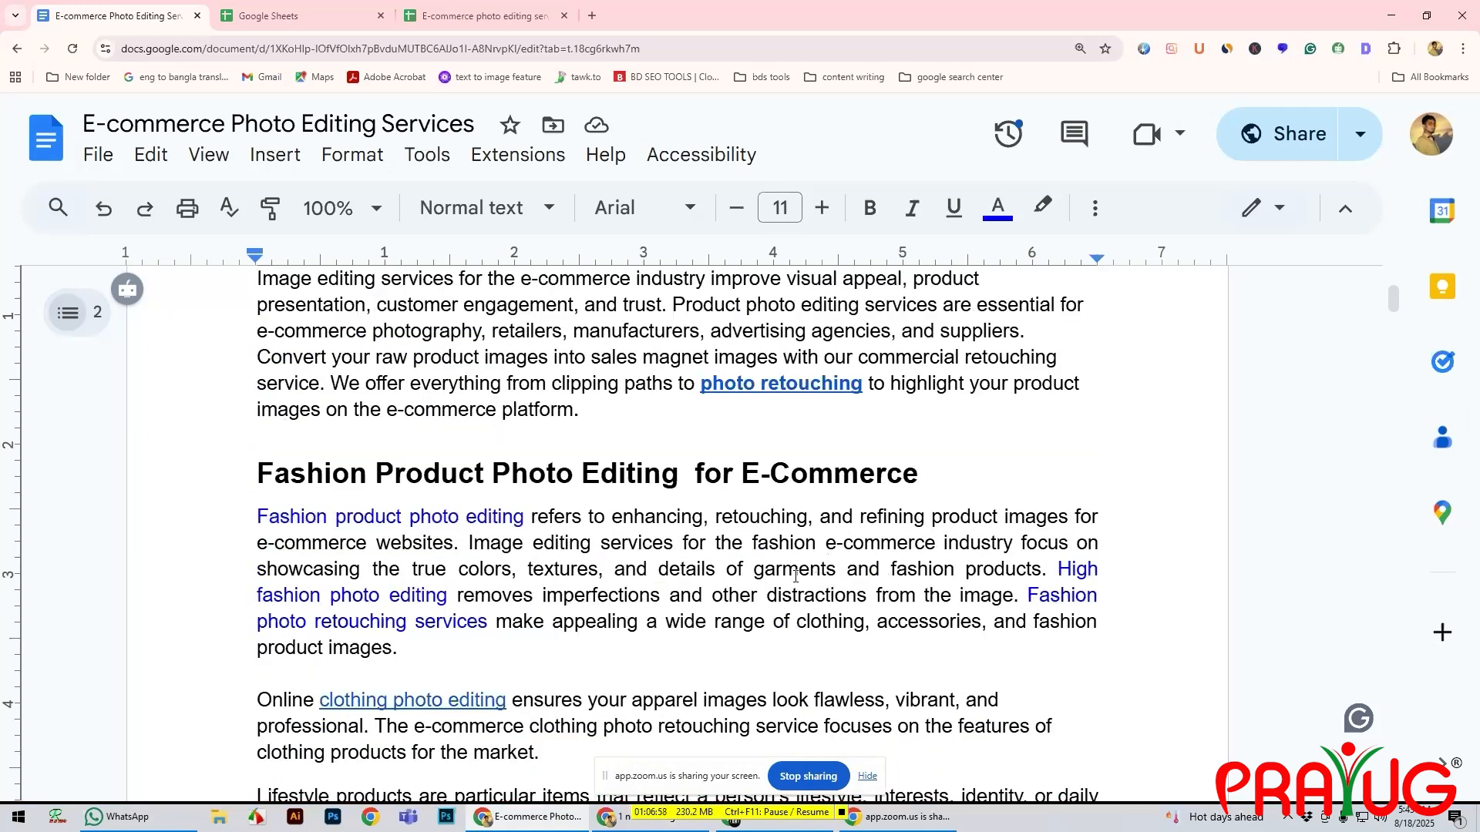
scroll(793, 577, up, 1)
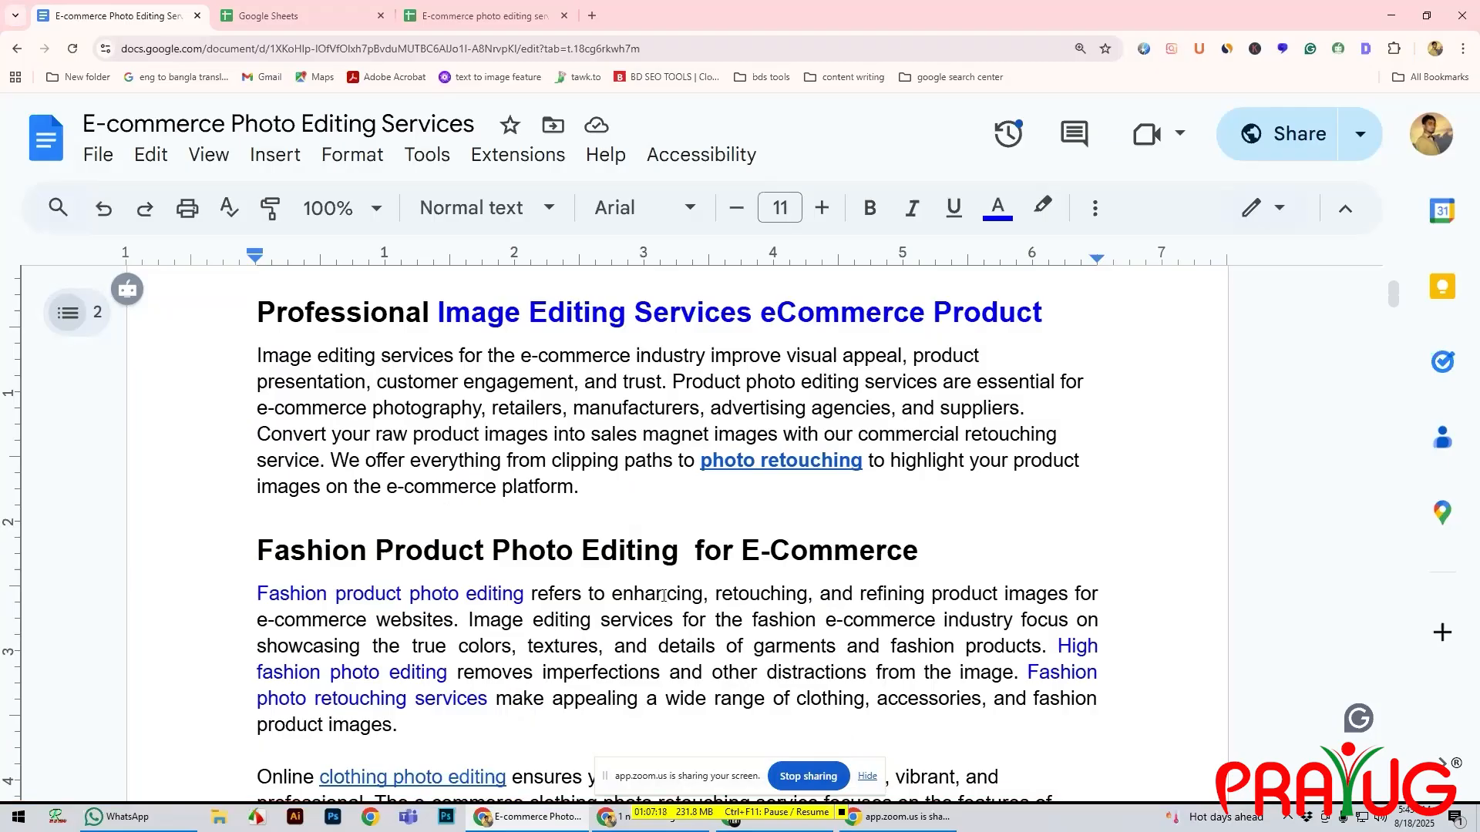
scroll(662, 595, down, 1)
scroll(663, 596, down, 1)
scroll(663, 595, down, 1)
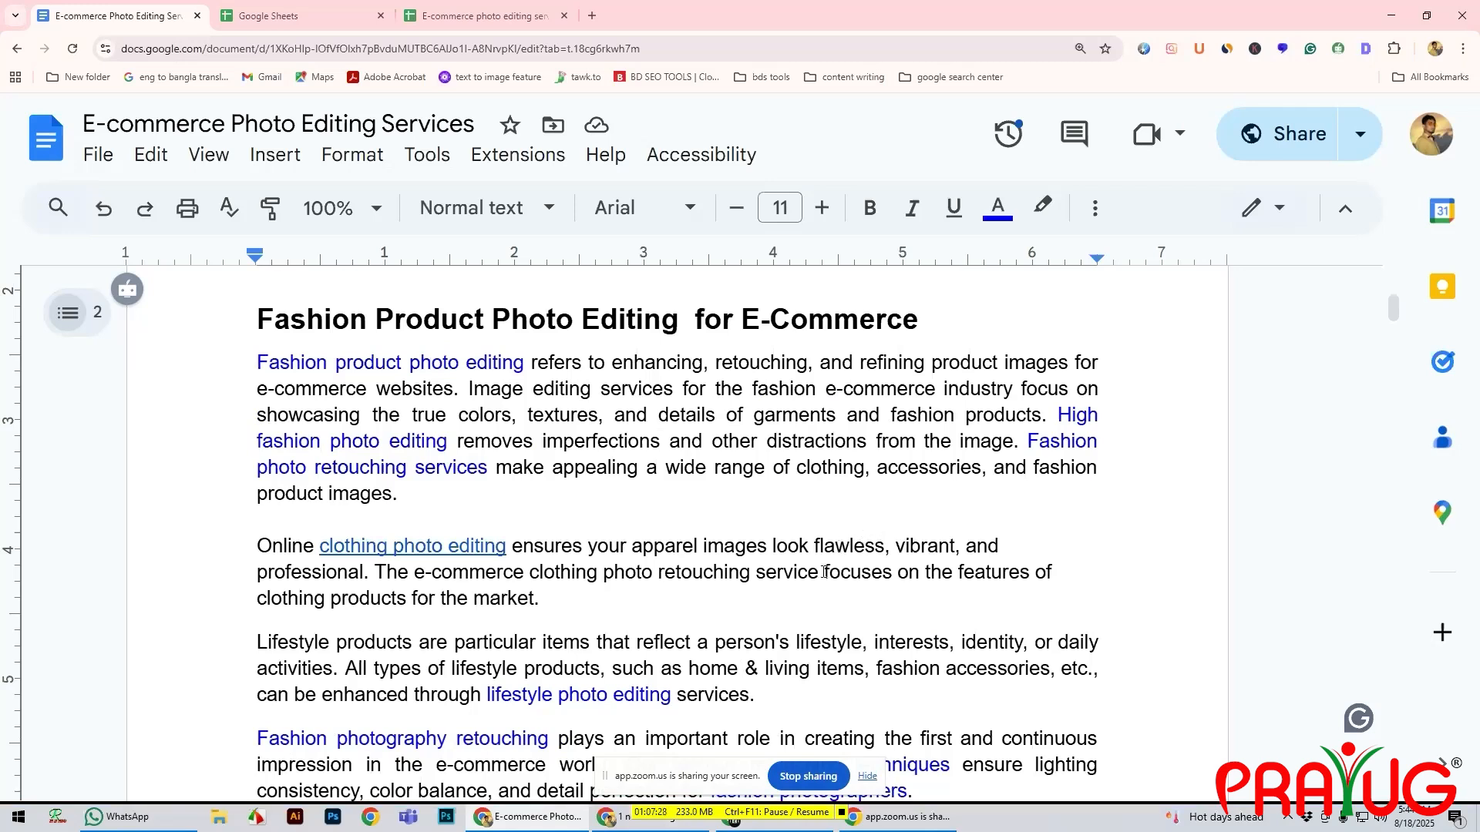
- Copy the document's sharing link, switch to WhatsApp, and send the link to the class group chat
click(1360, 134)
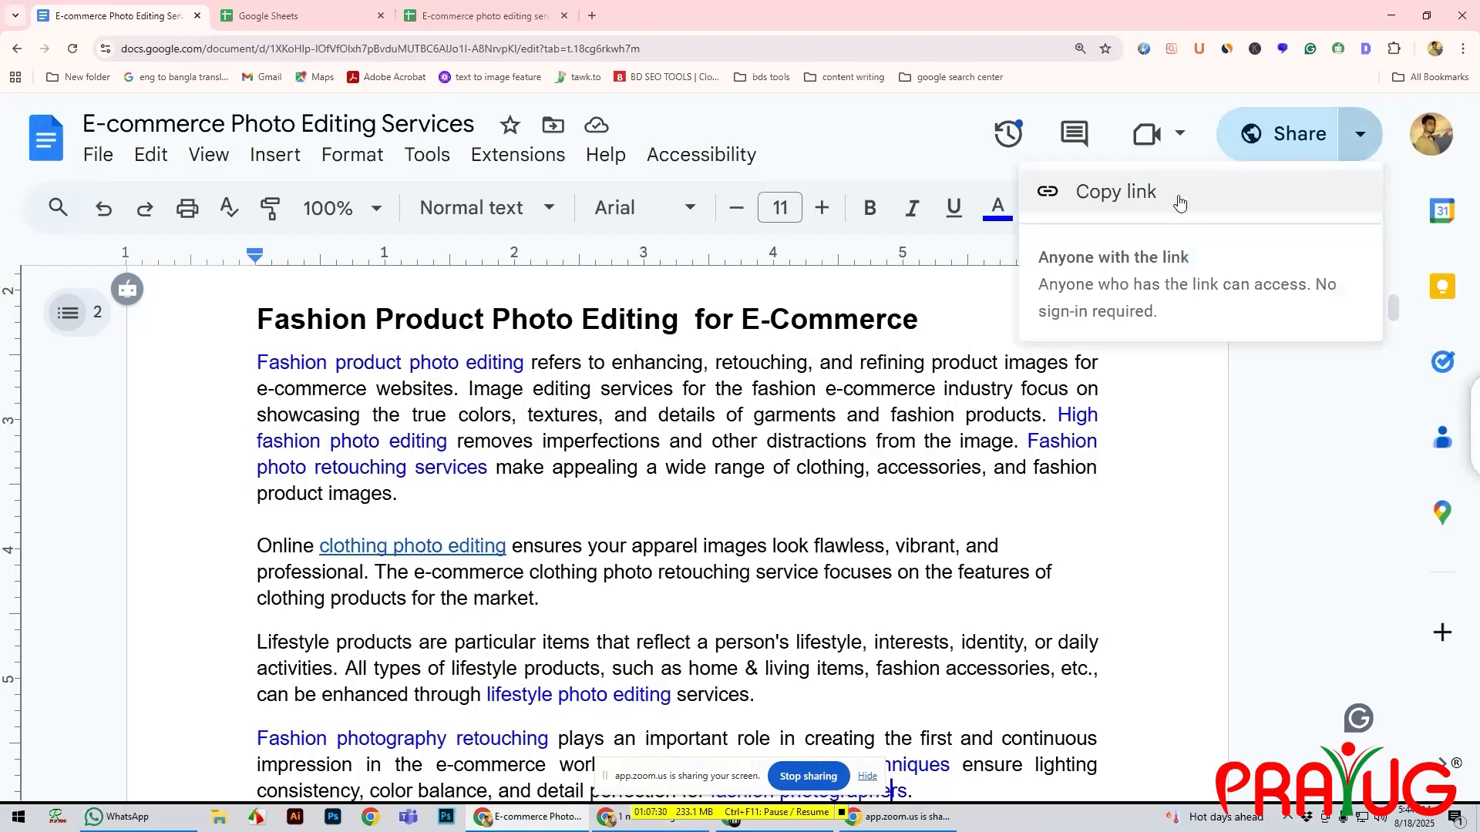
click(1143, 192)
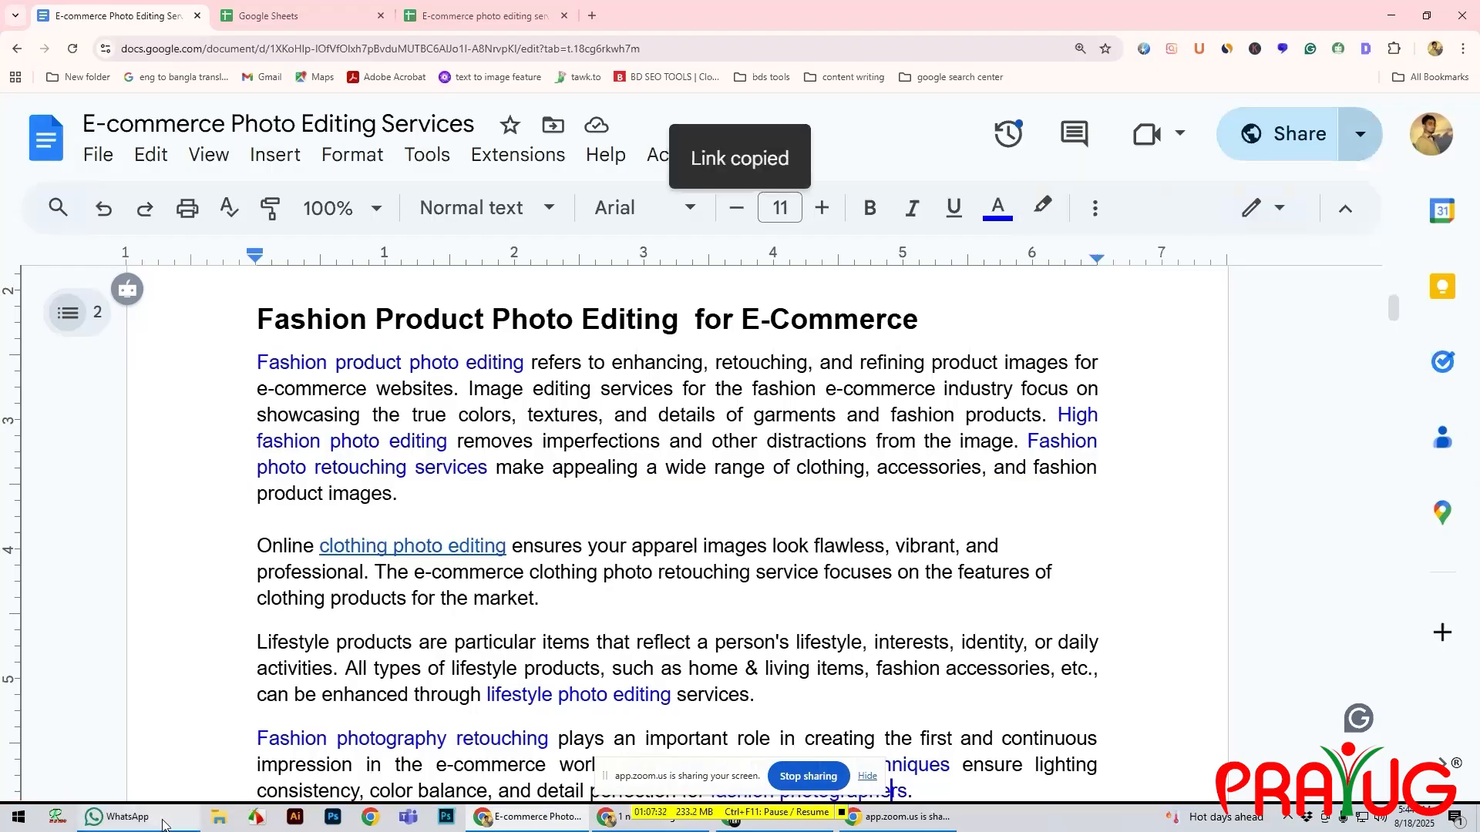
mouse_move(137, 829)
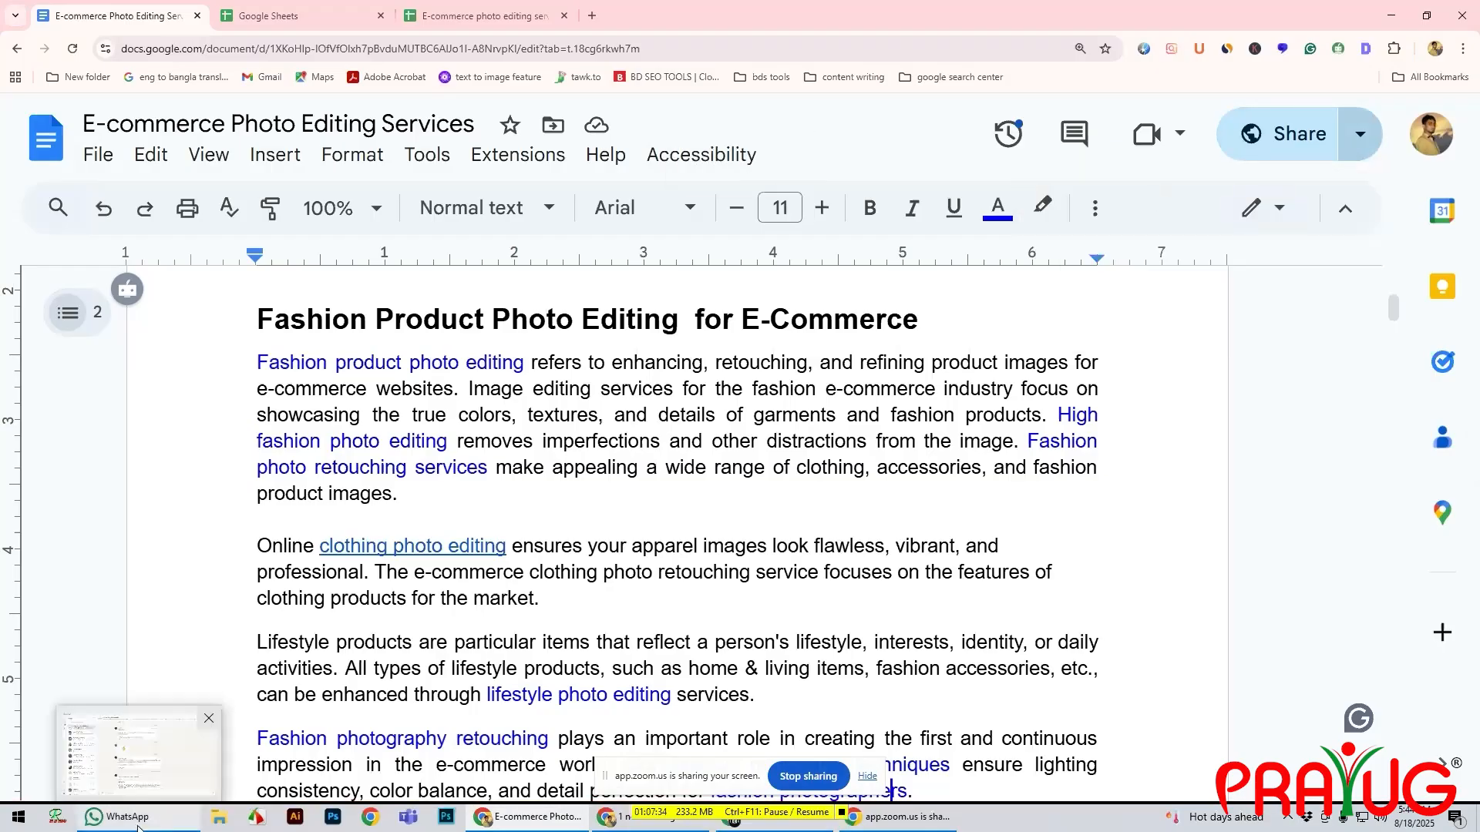
click(153, 760)
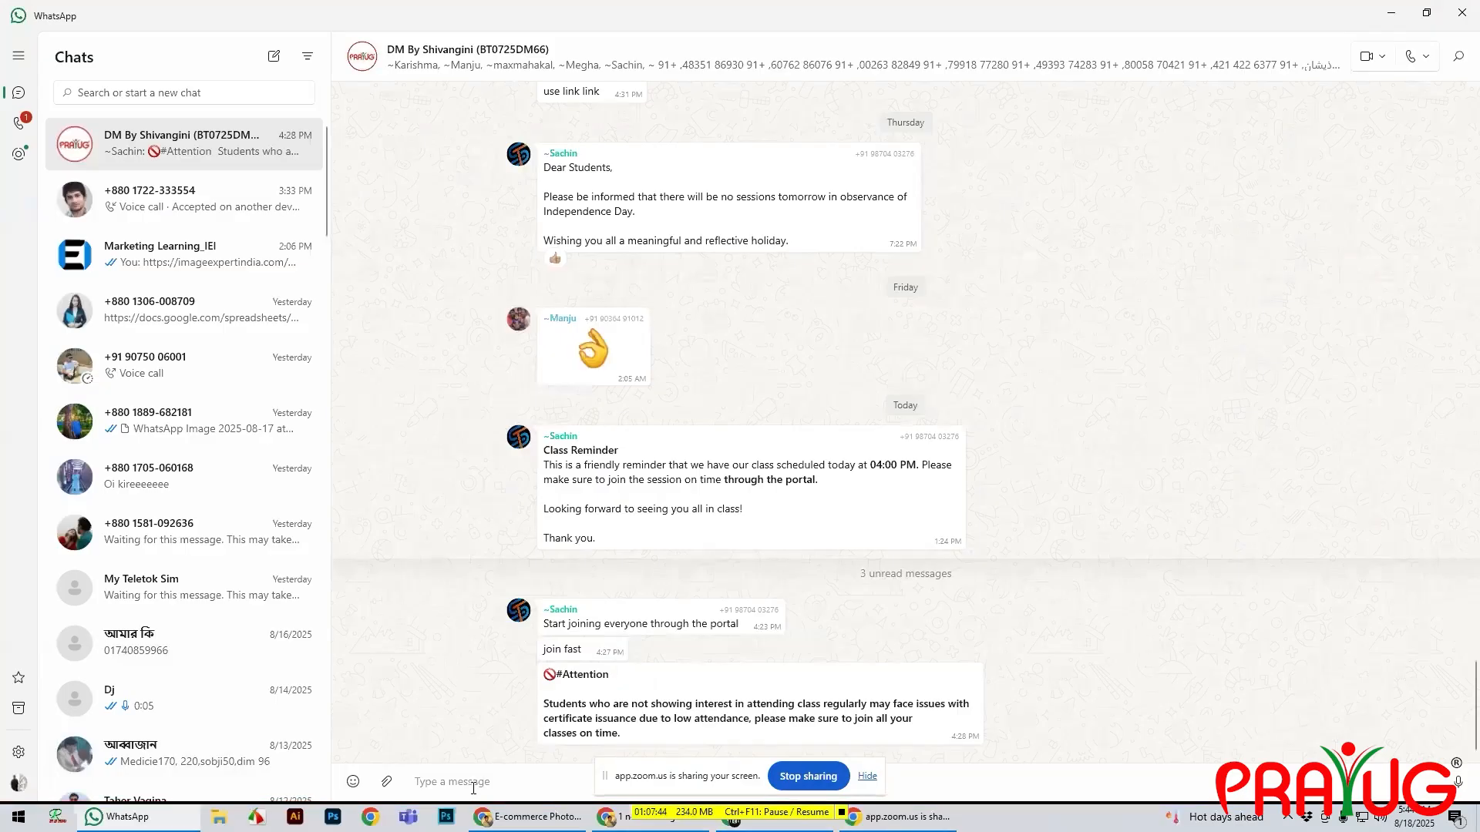
click(1392, 14)
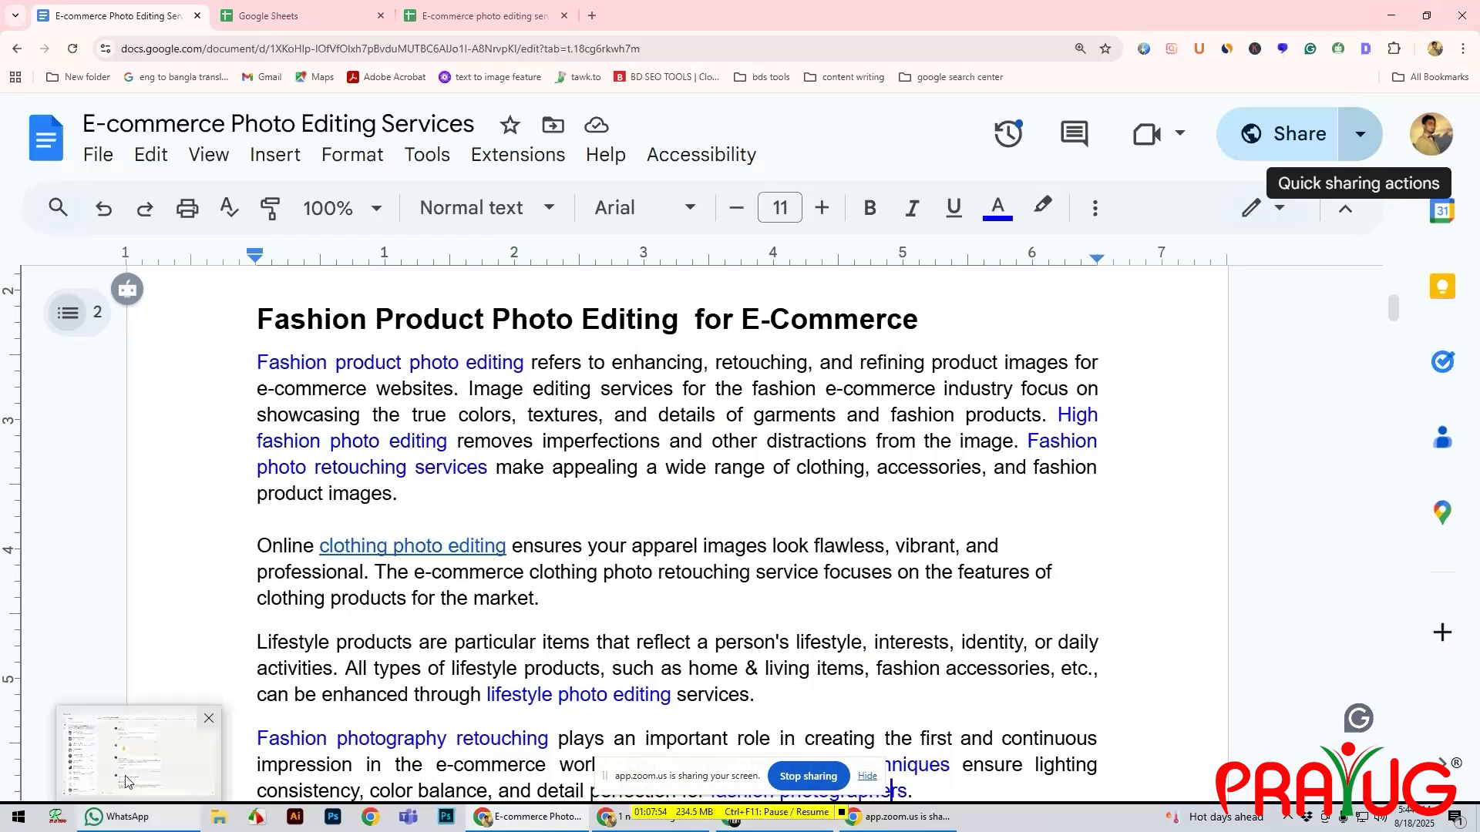
click(170, 762)
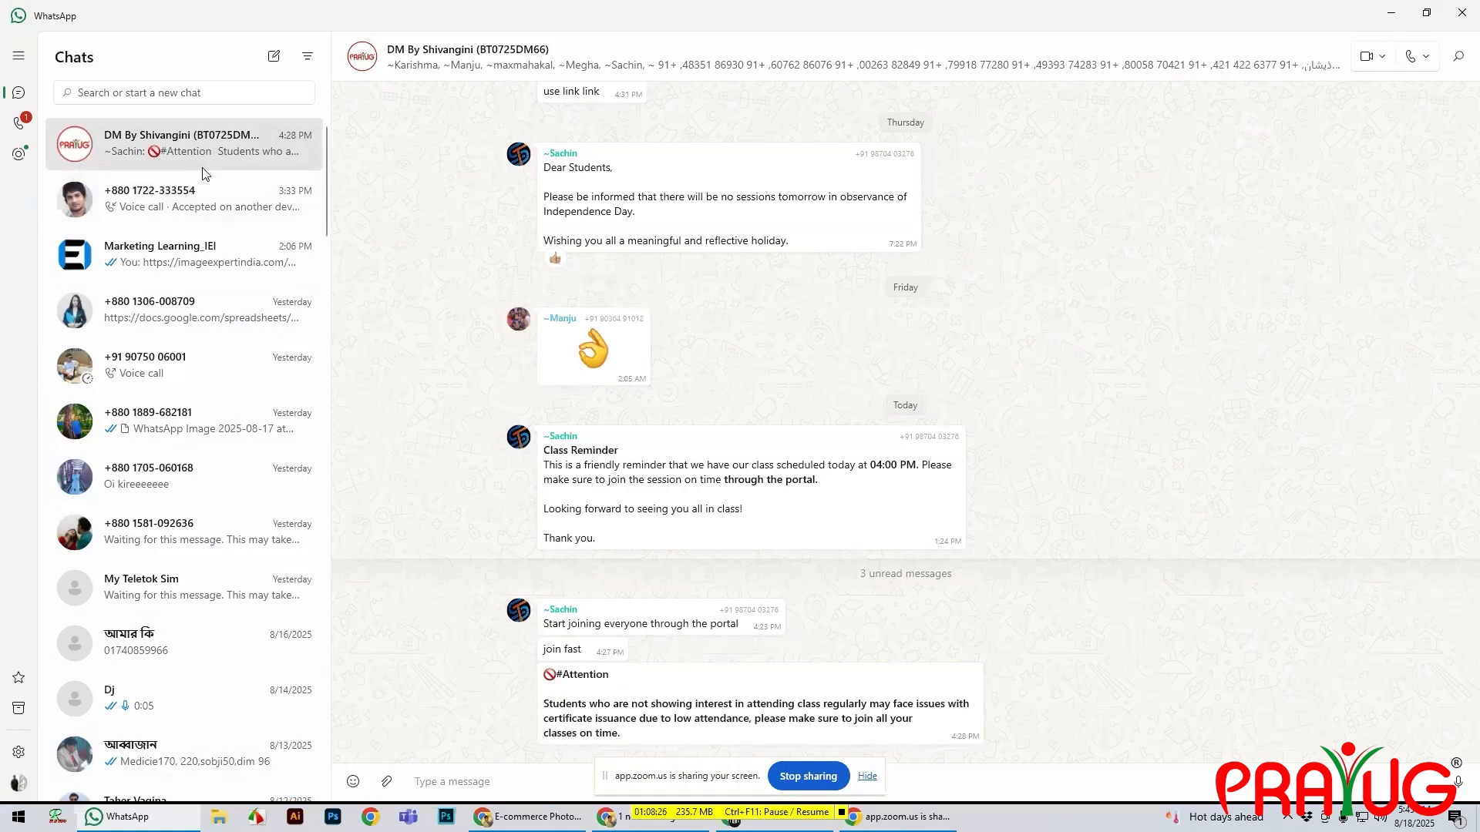
click(450, 785)
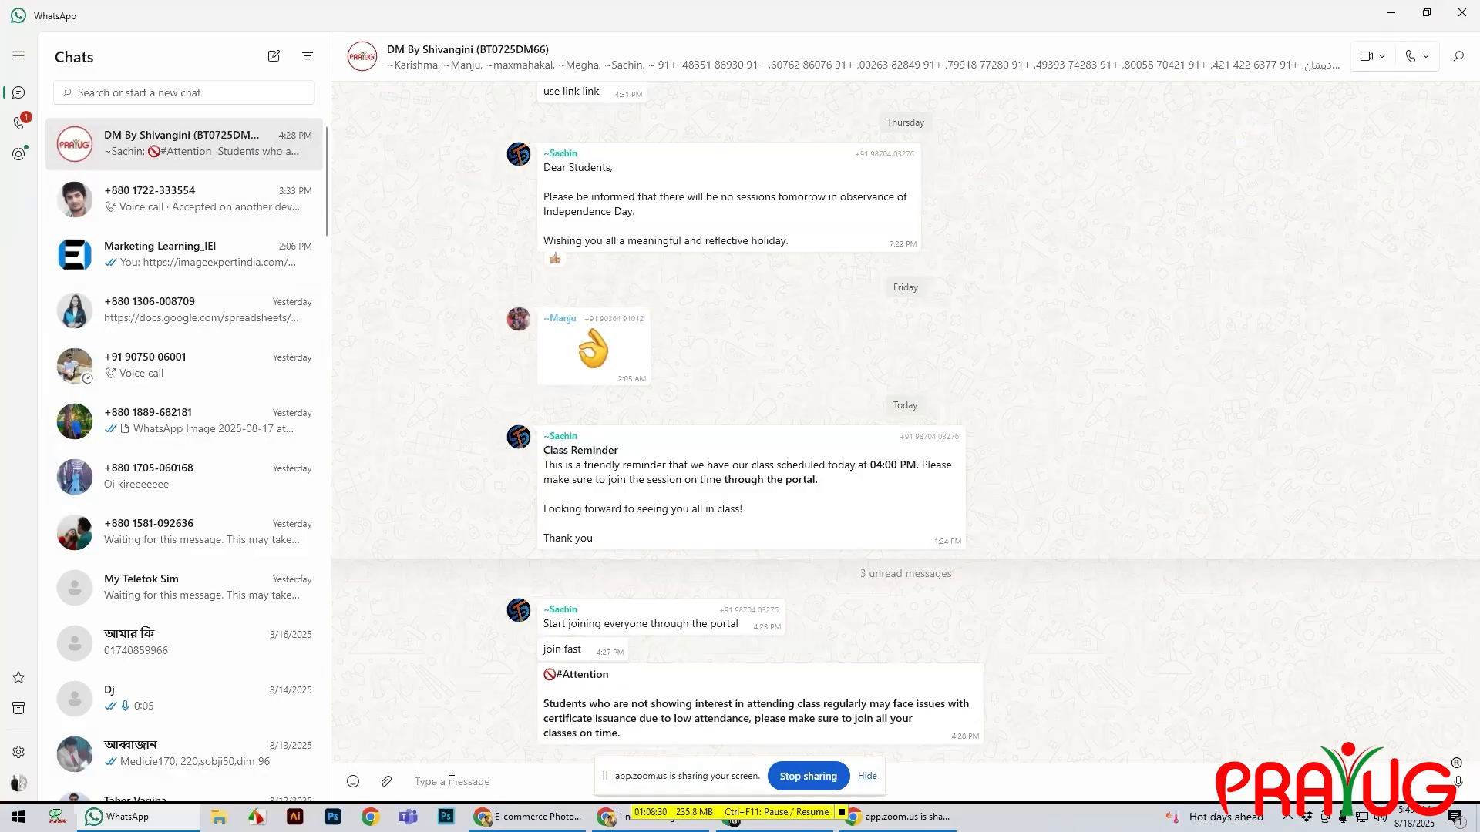
key(ctrl+v)
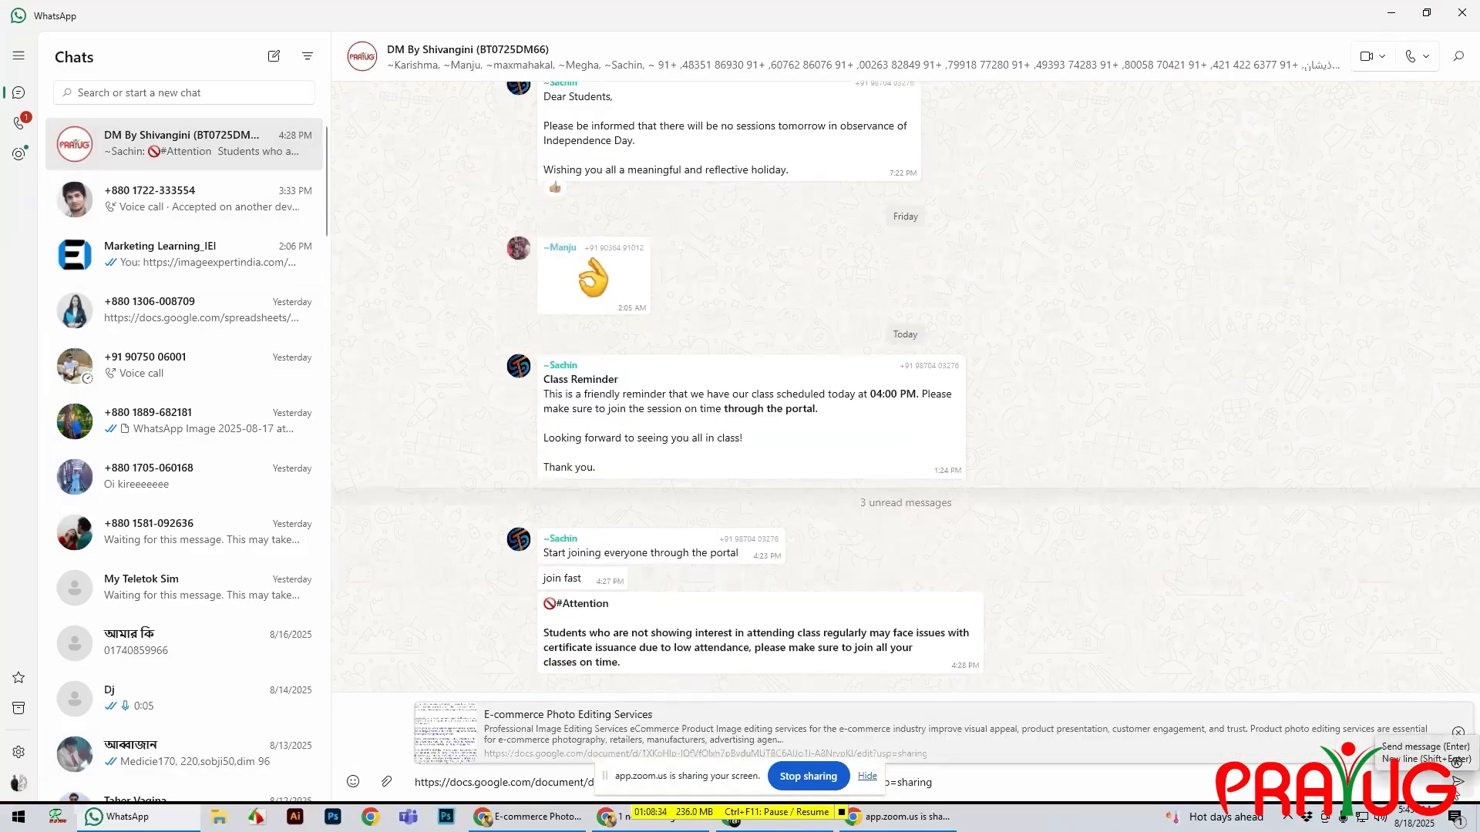
click(1456, 783)
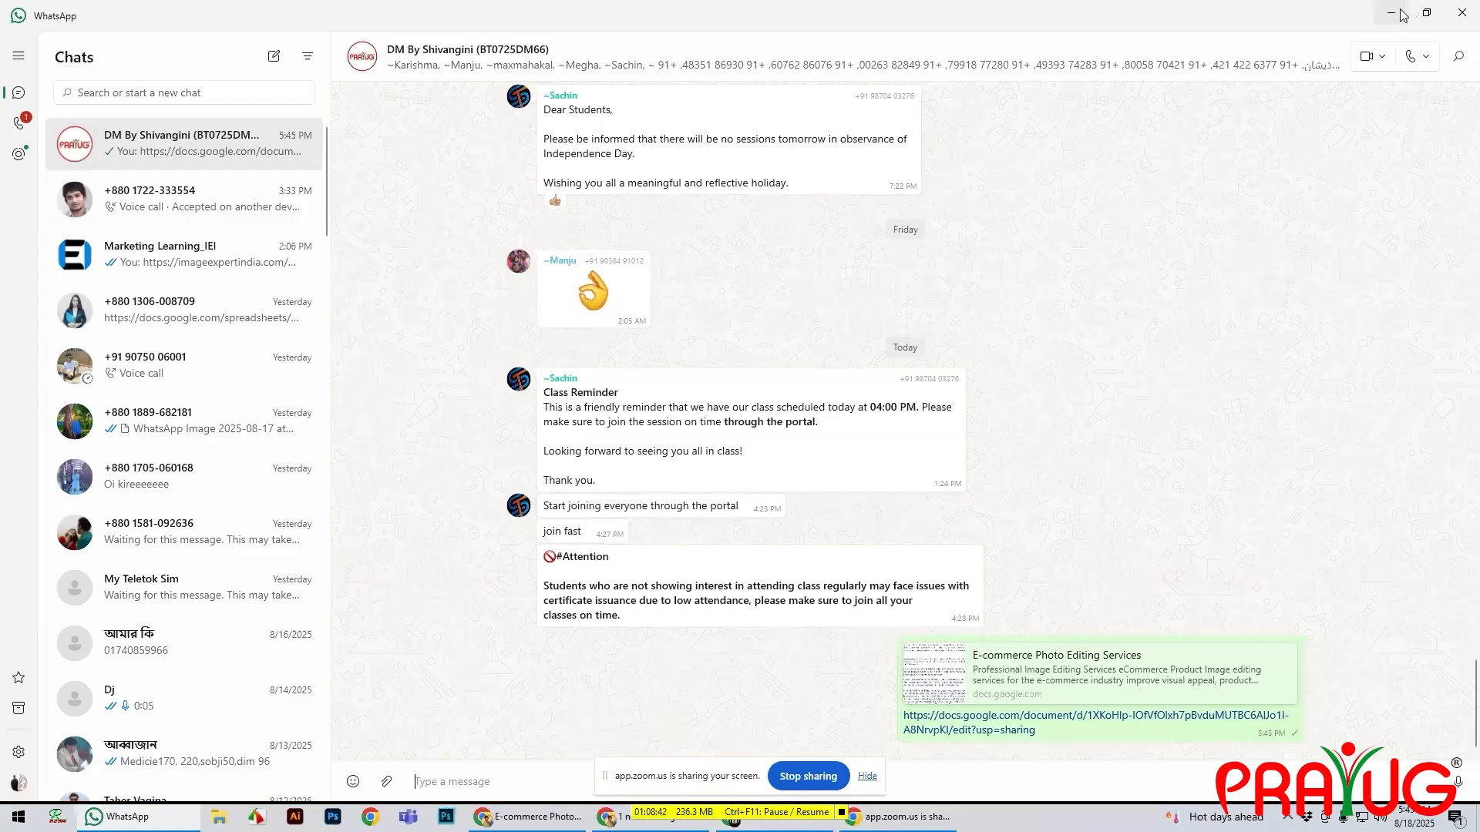
- Delete the sent document link from the group chat and minimise WhatsApp to return to the document
right_click(1273, 688)
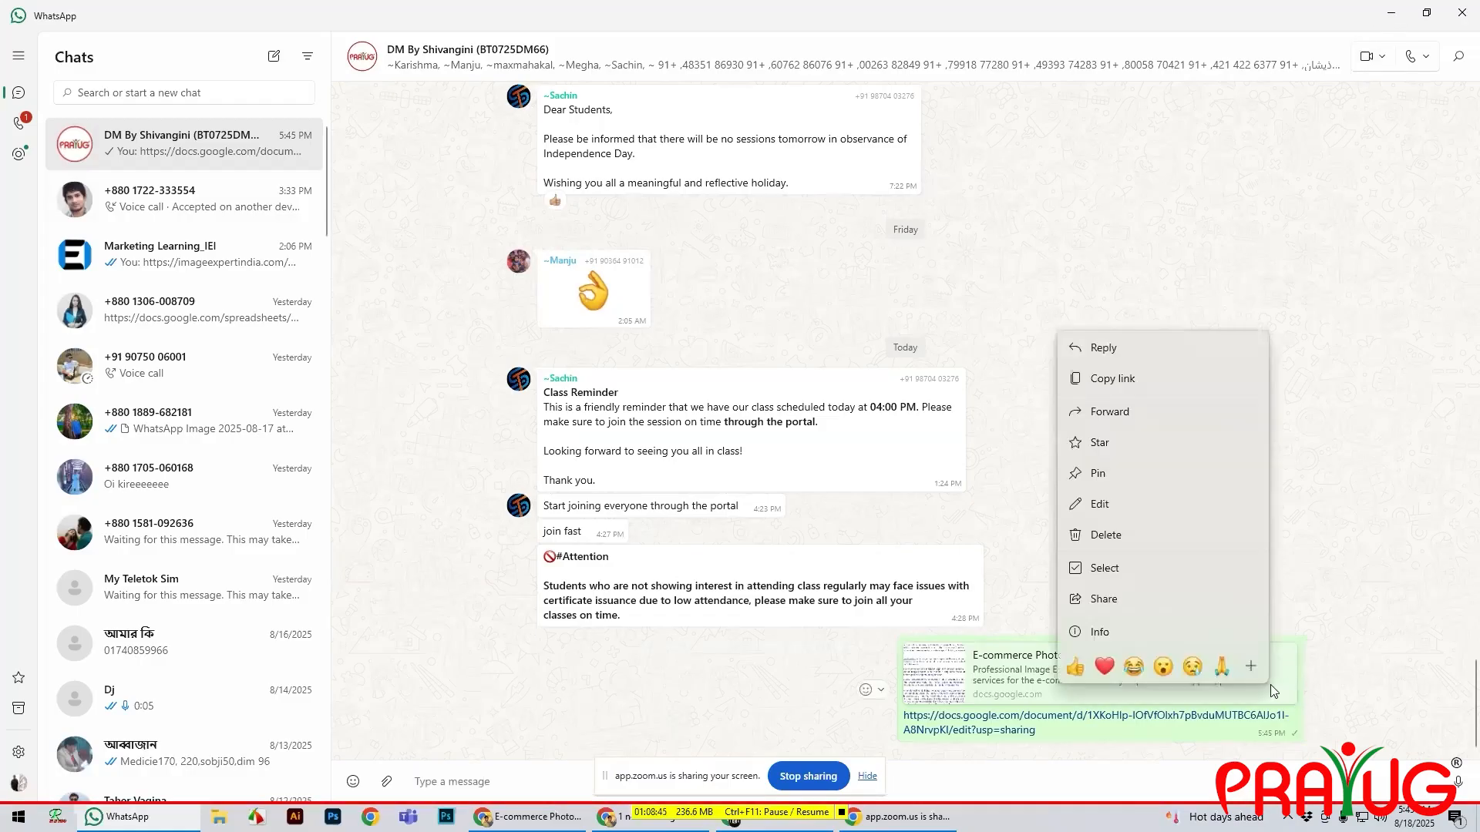
click(1108, 536)
click(610, 414)
click(678, 478)
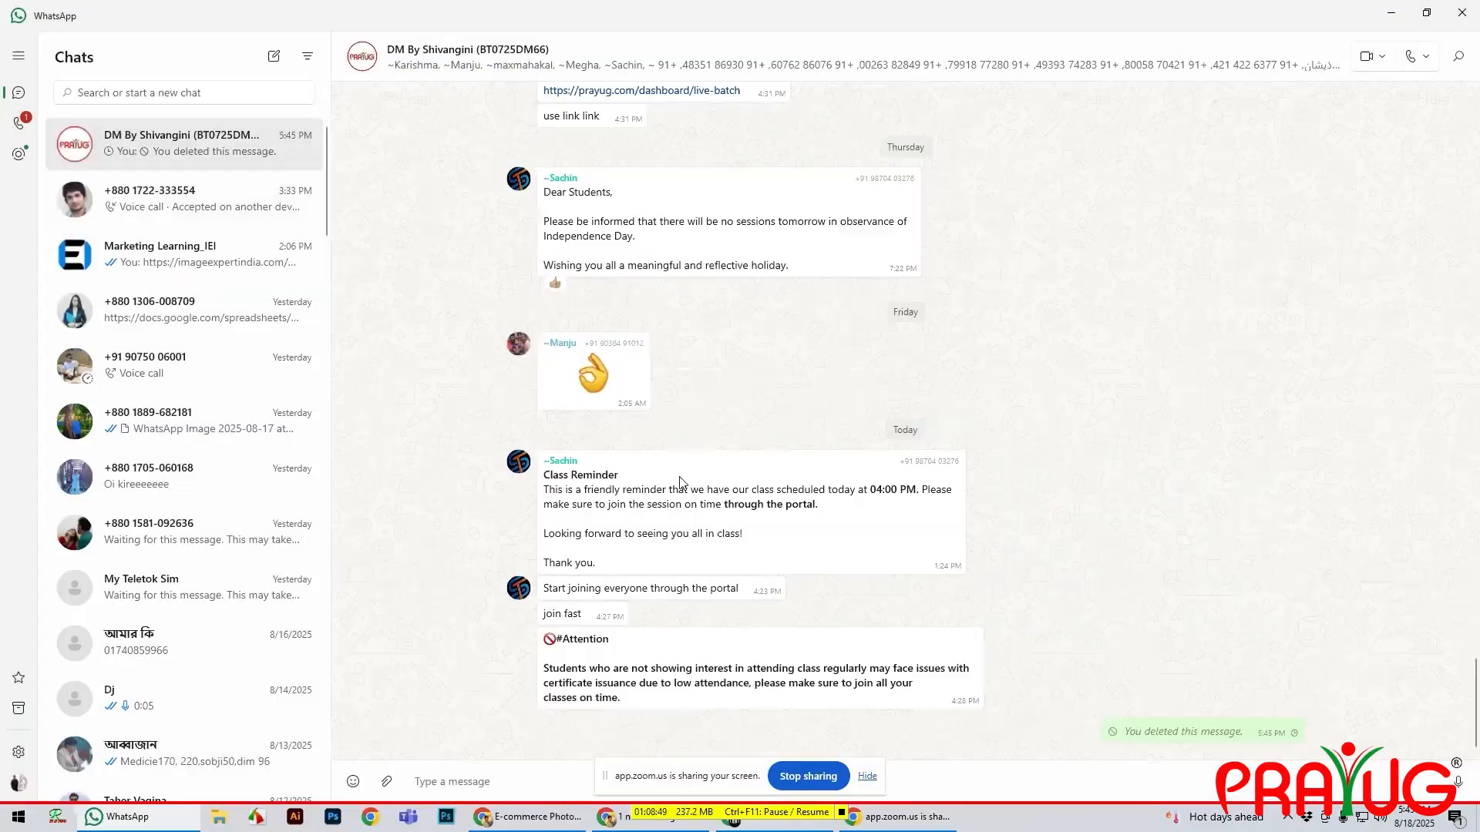
click(1387, 15)
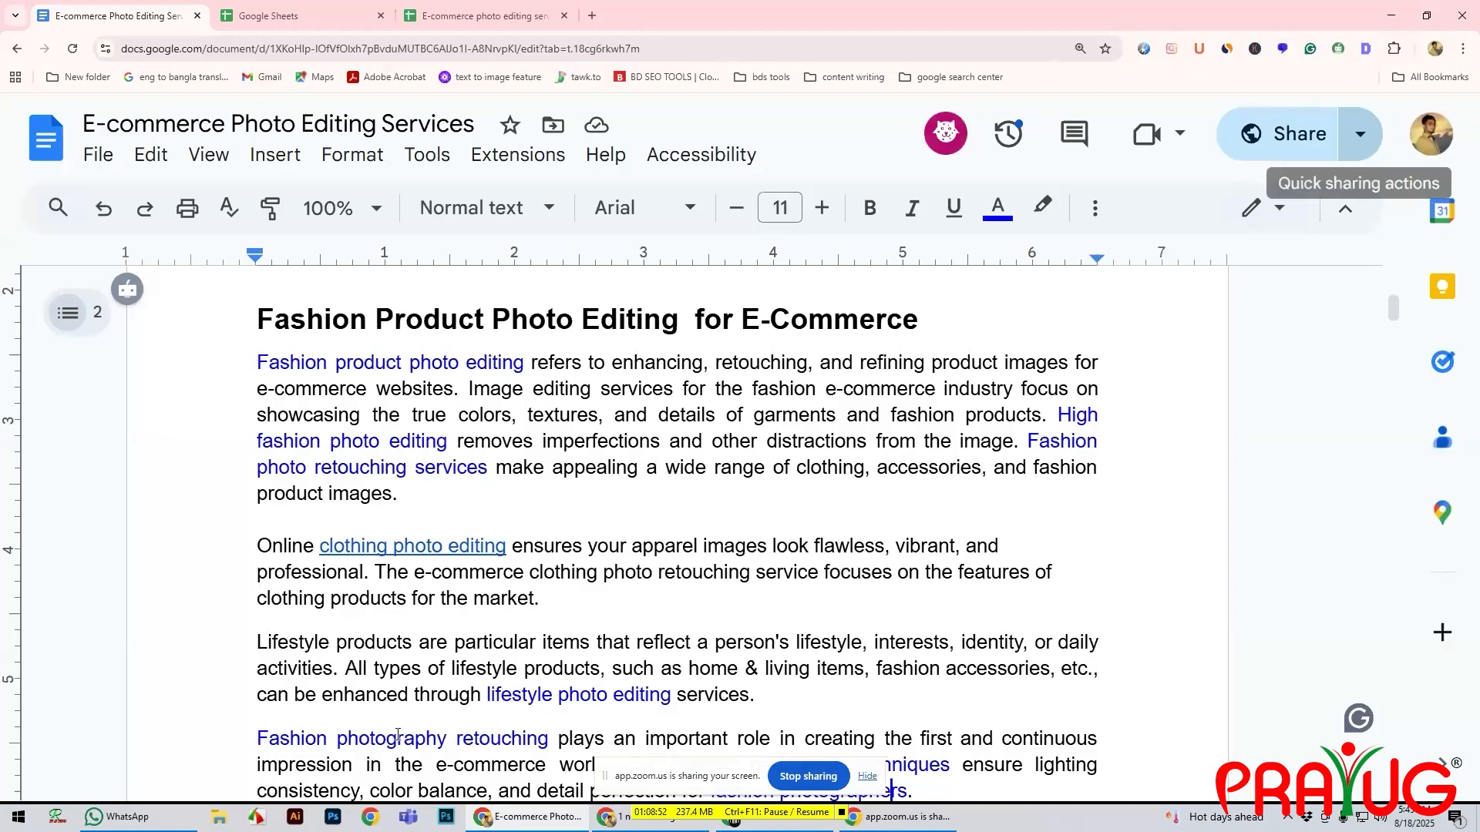
- Look through the furniture, beauty care, electronics, jewelry and industrial sections down to "Home Appliance Photo editing Service"
scroll(649, 549, down, 10)
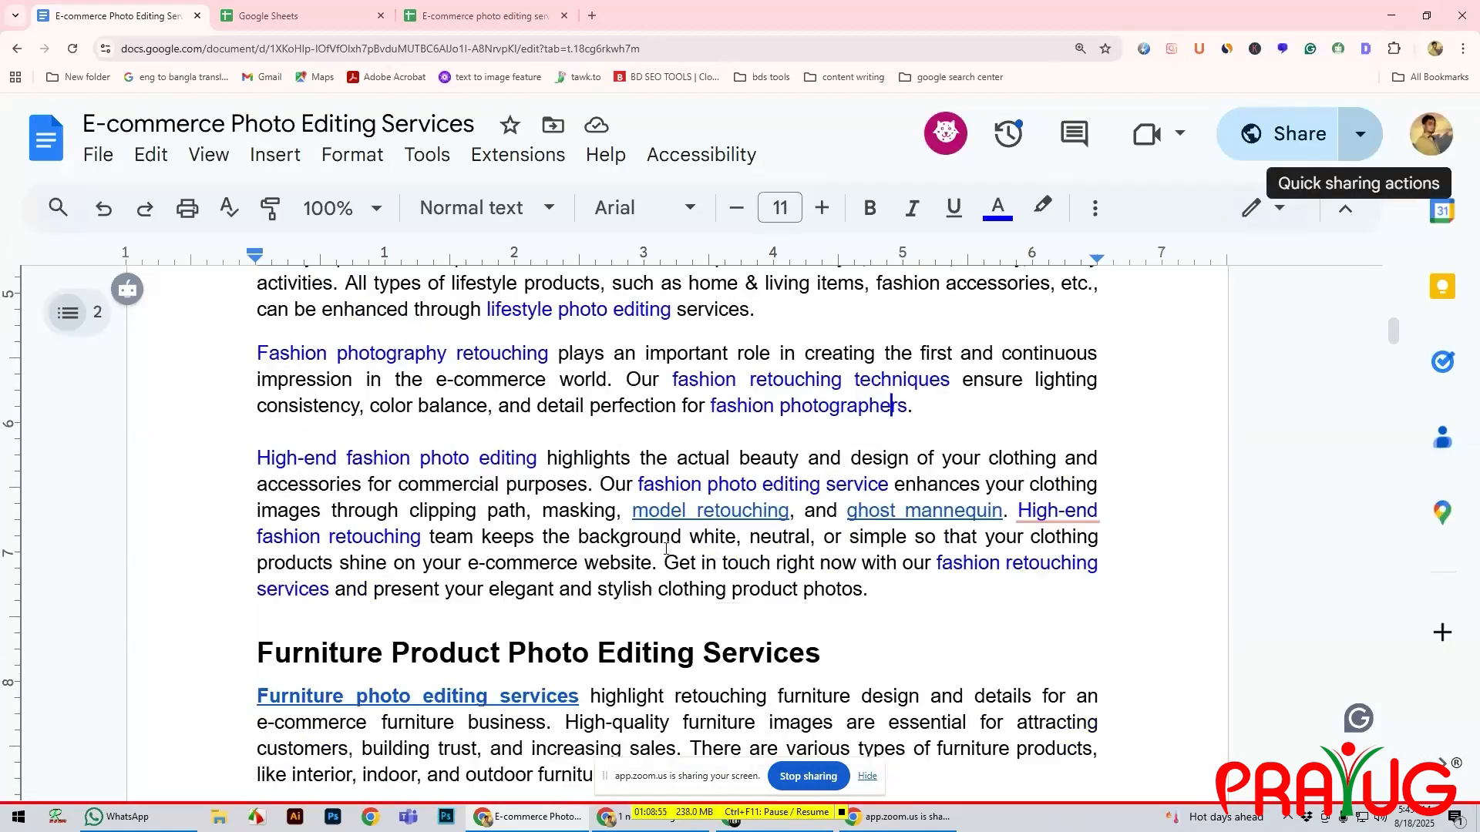
scroll(666, 549, down, 10)
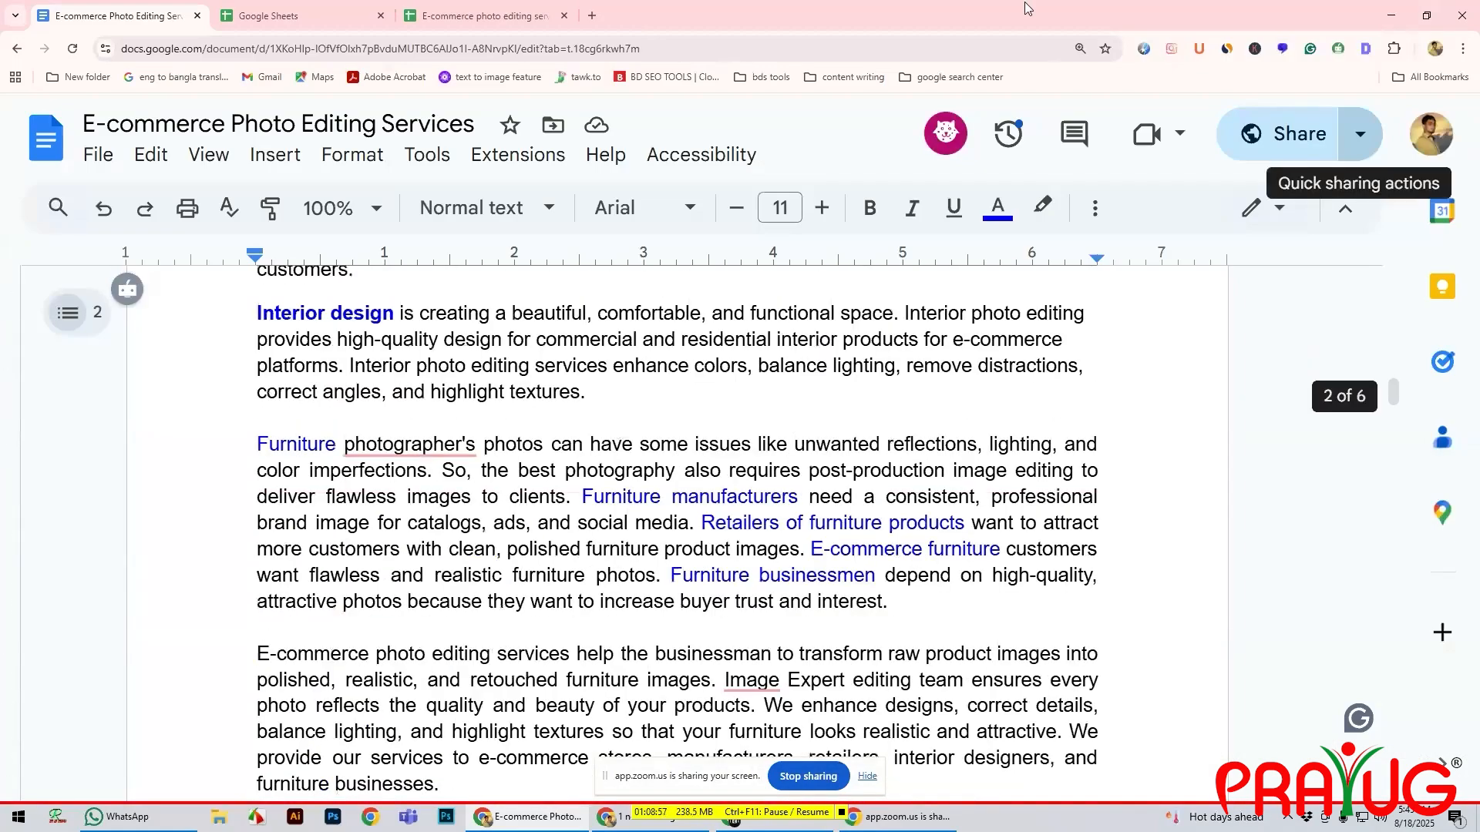
scroll(848, 727, down, 10)
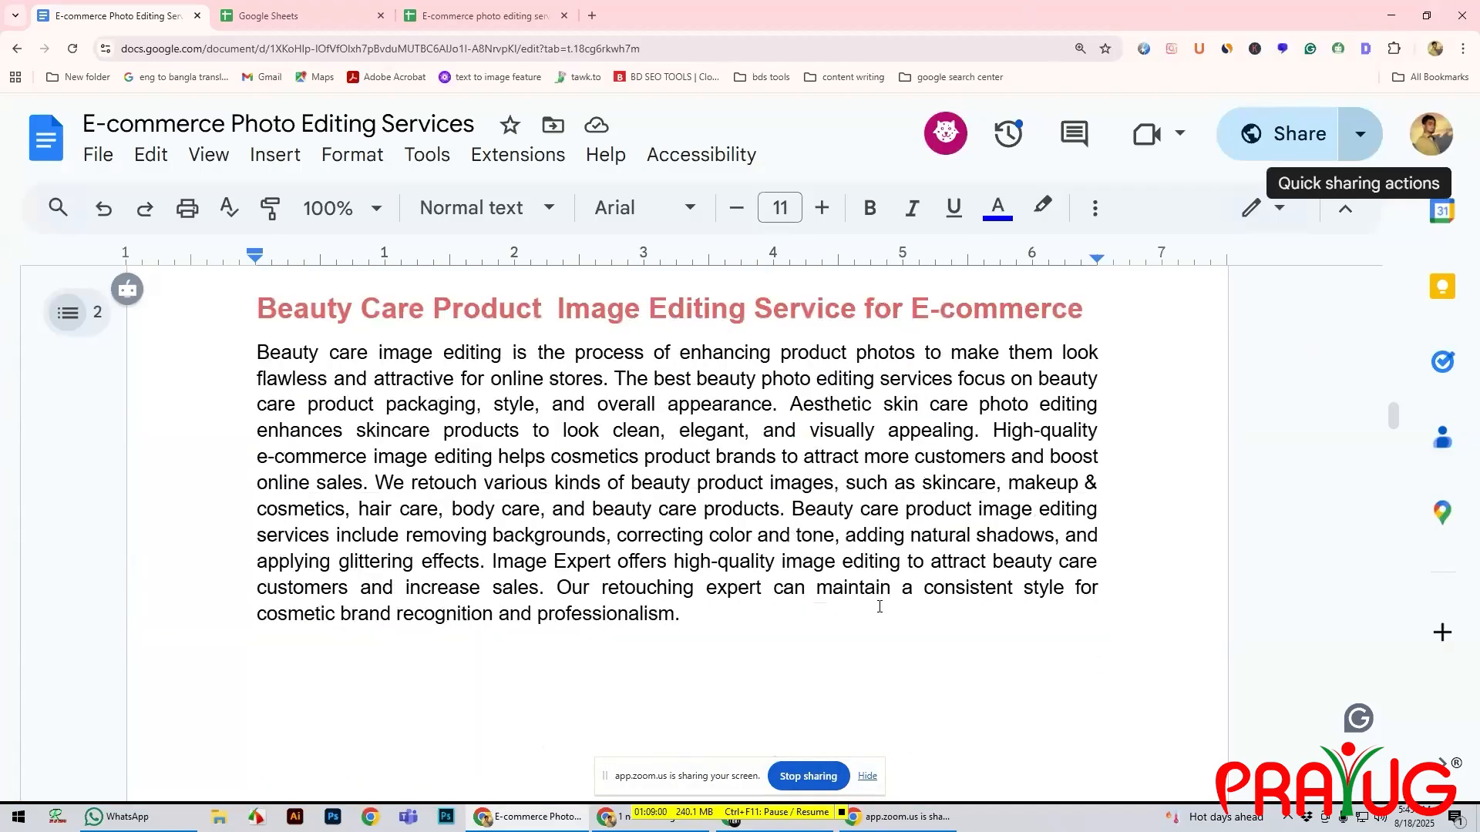
scroll(880, 607, down, 10)
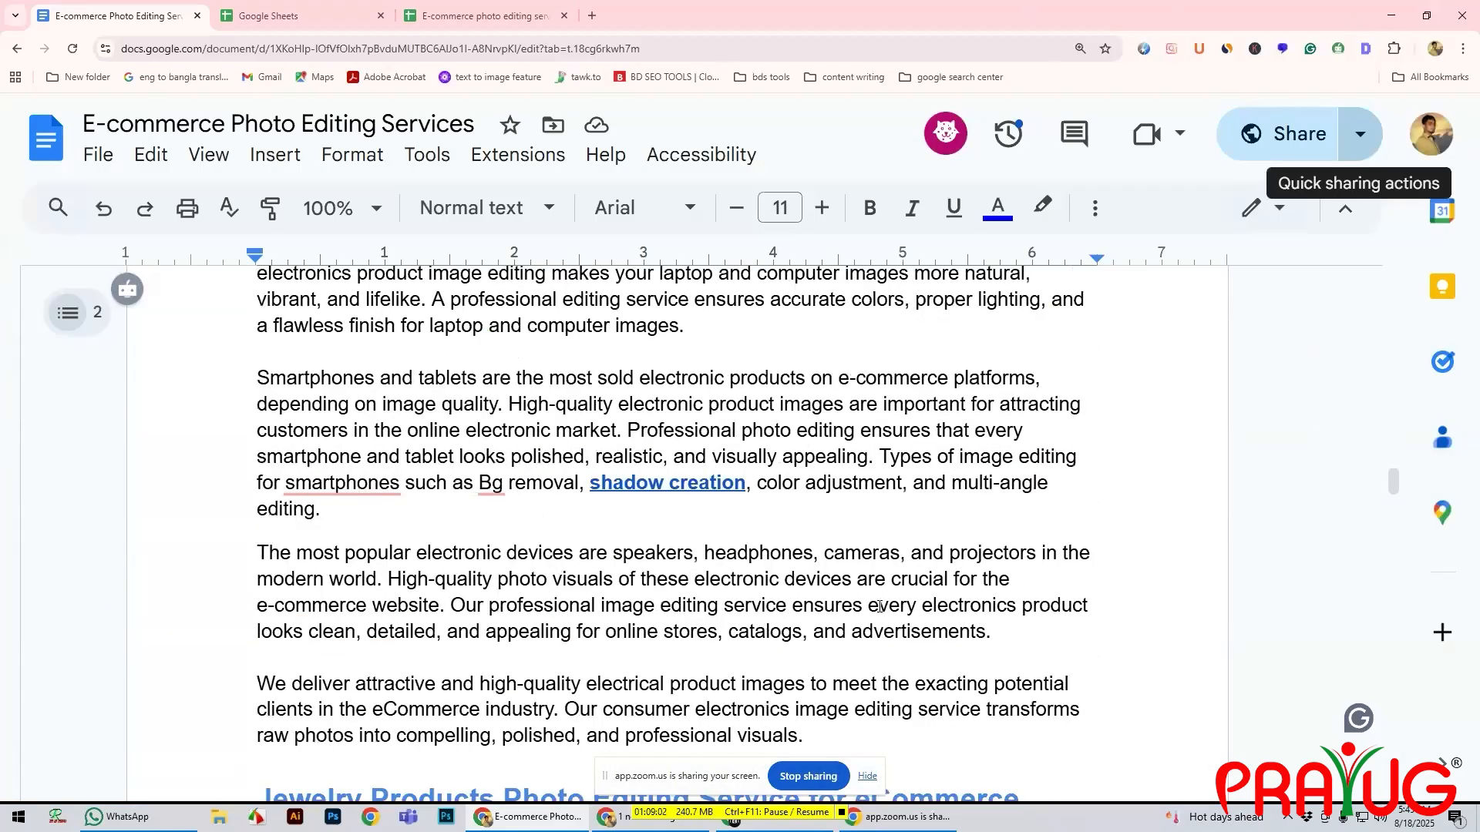
scroll(879, 606, up, 2)
scroll(879, 606, down, 12)
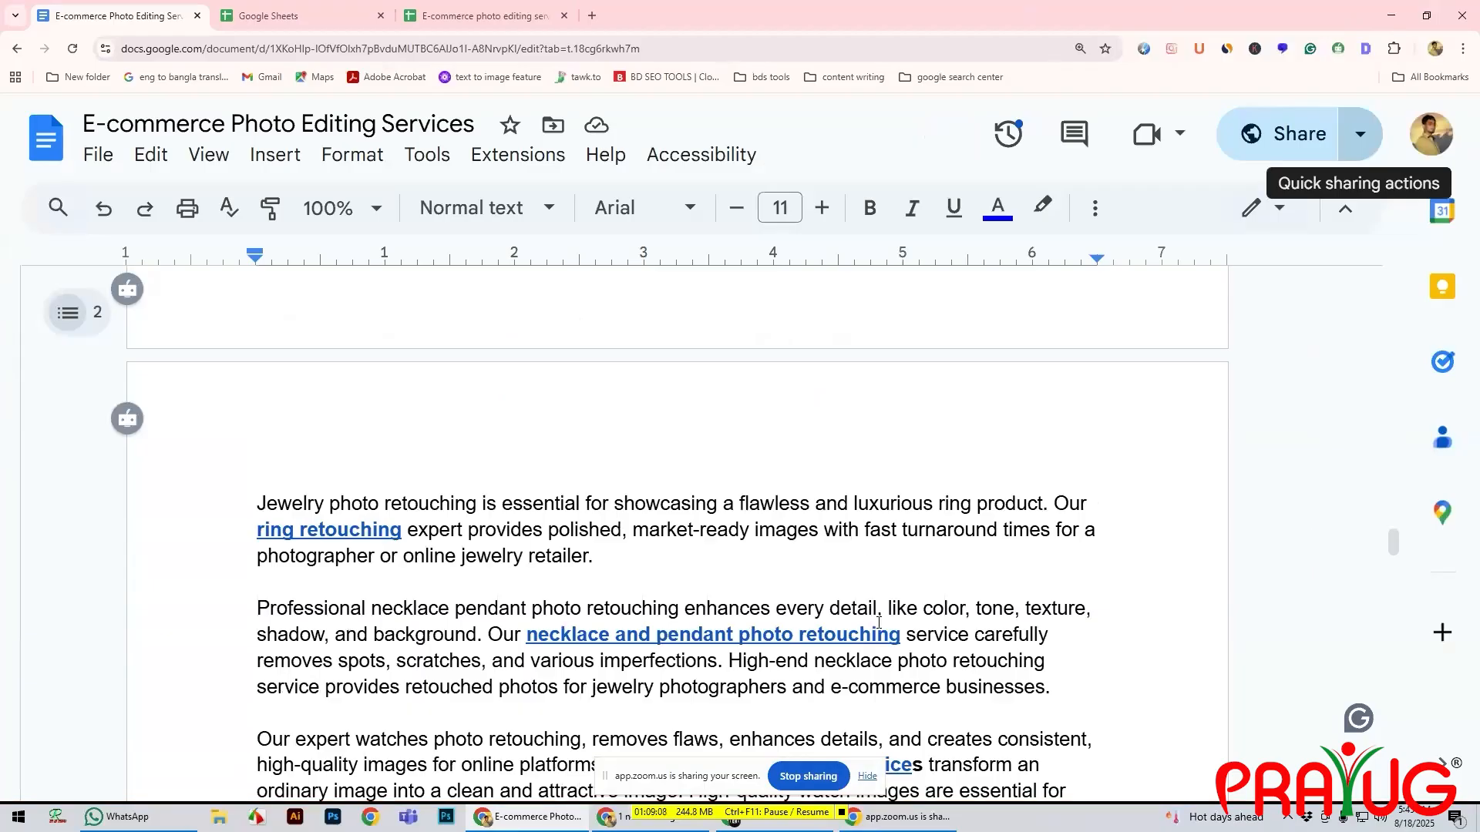
scroll(873, 609, down, 7)
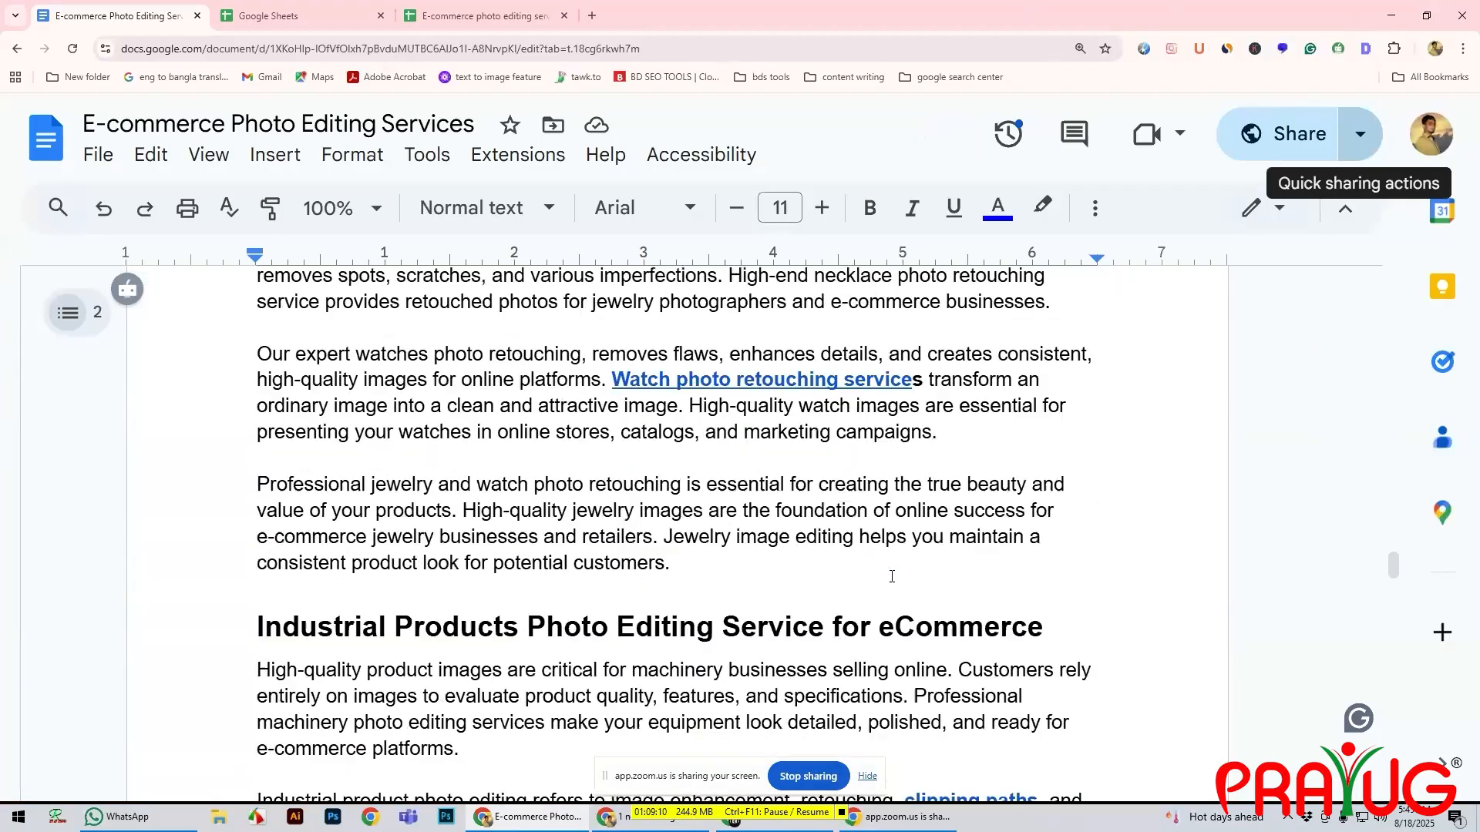
scroll(896, 576, down, 6)
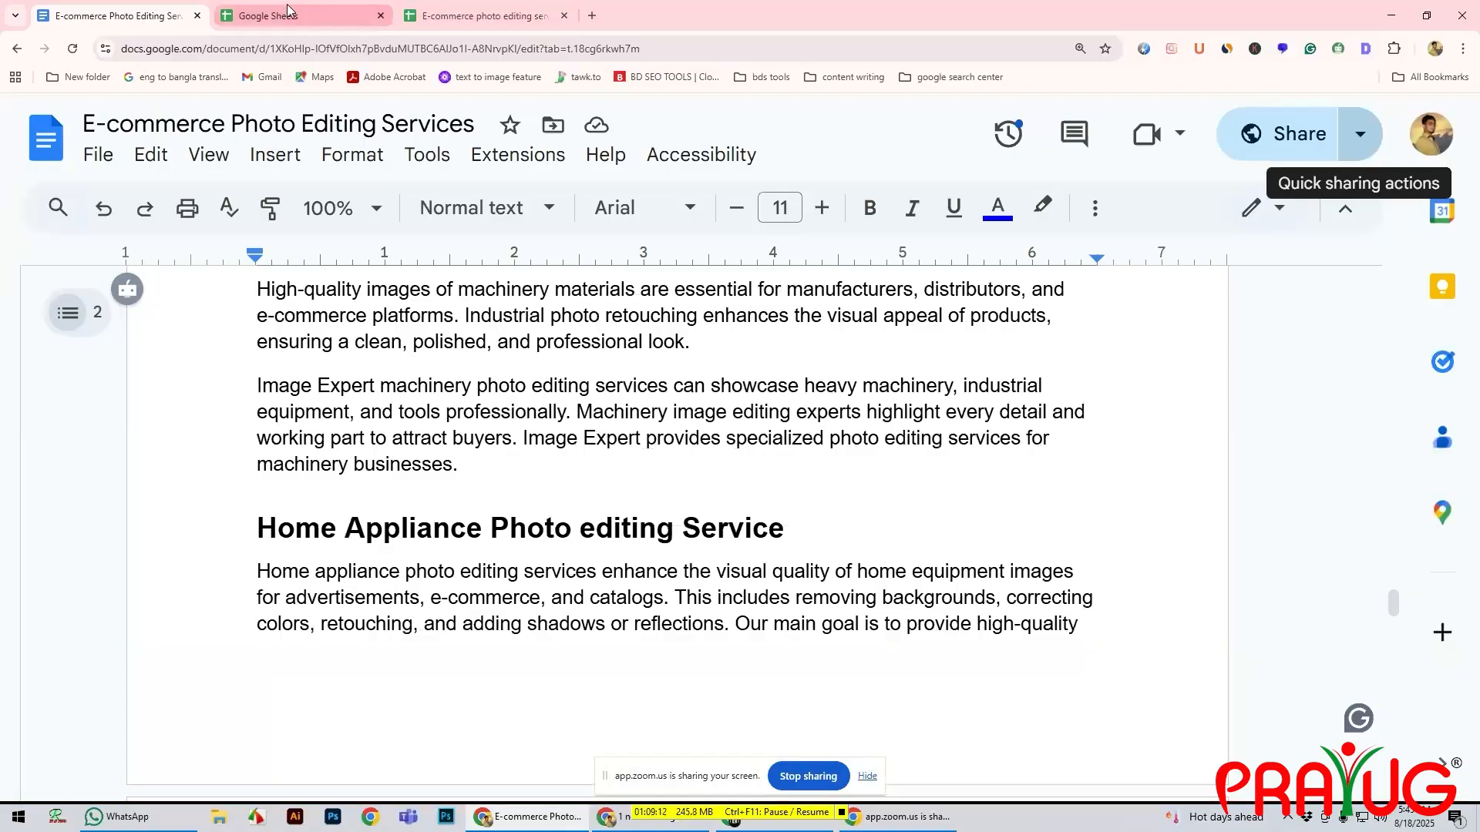
- Check the "E-commerce photo editing service" keyword spreadsheet, then return to the document and look back up to the jewelry and electronics sections
click(316, 14)
key(ctrl+Tab)
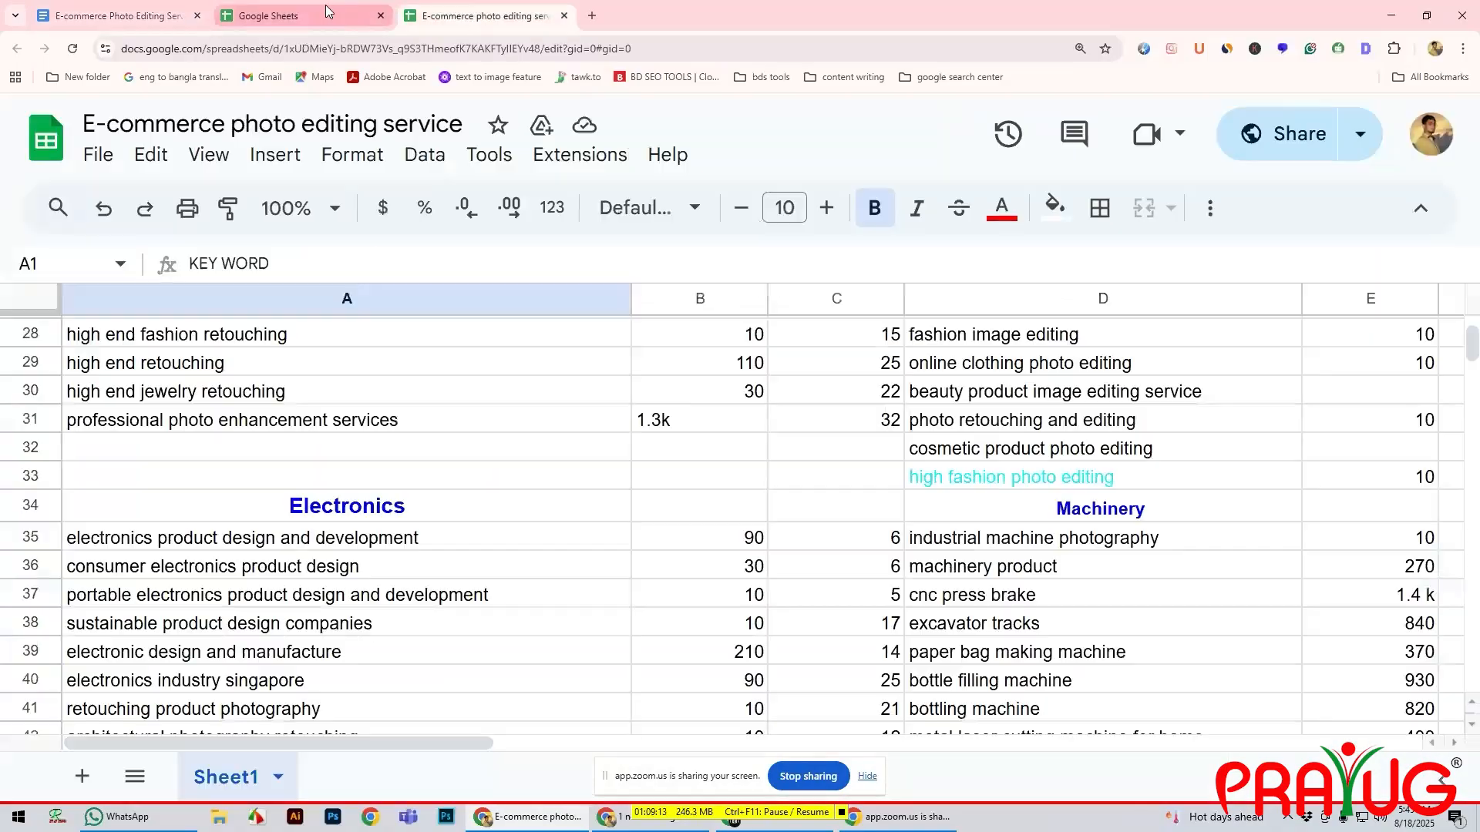
click(165, 15)
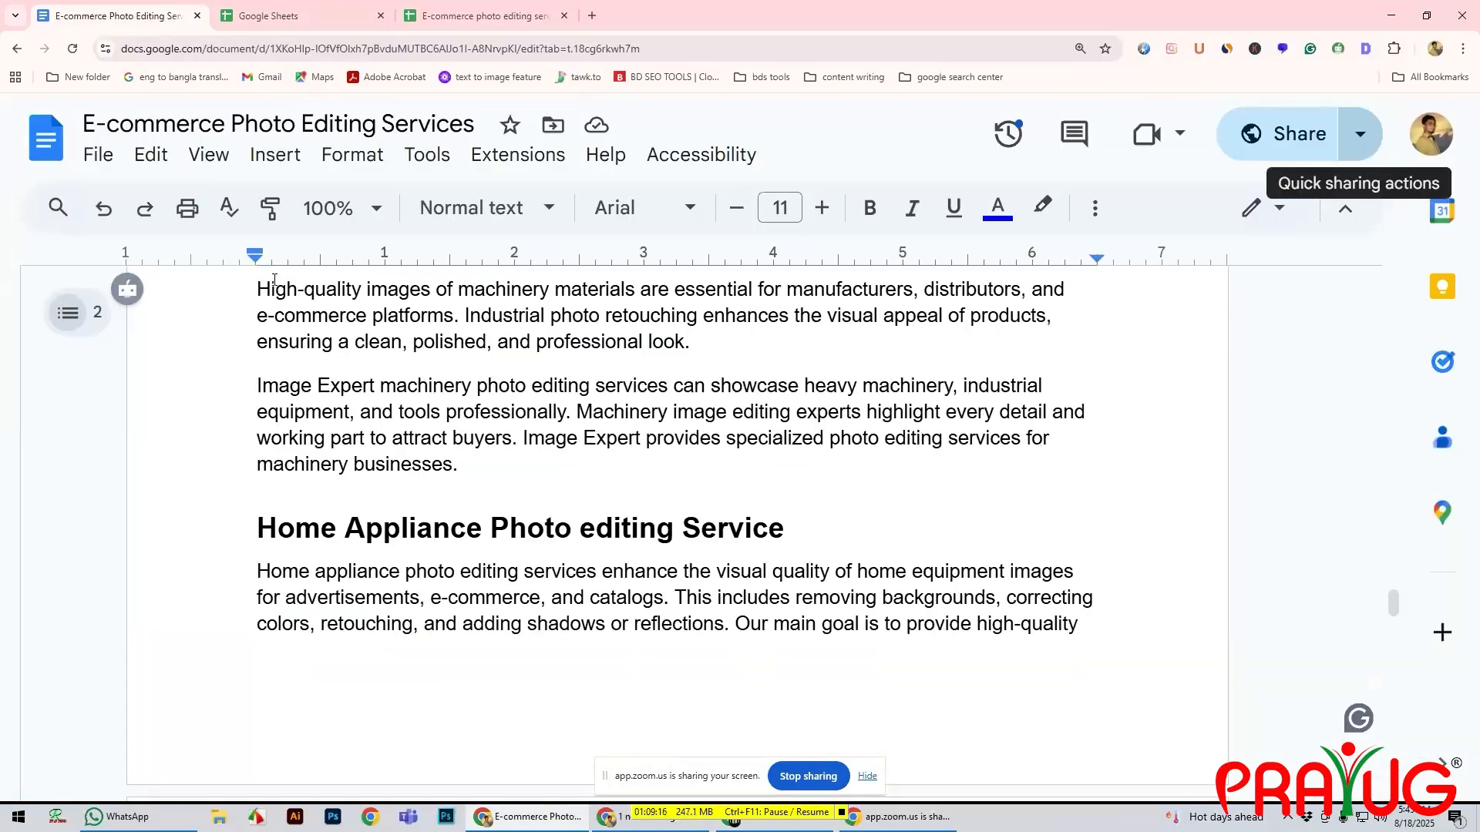
scroll(619, 504, up, 15)
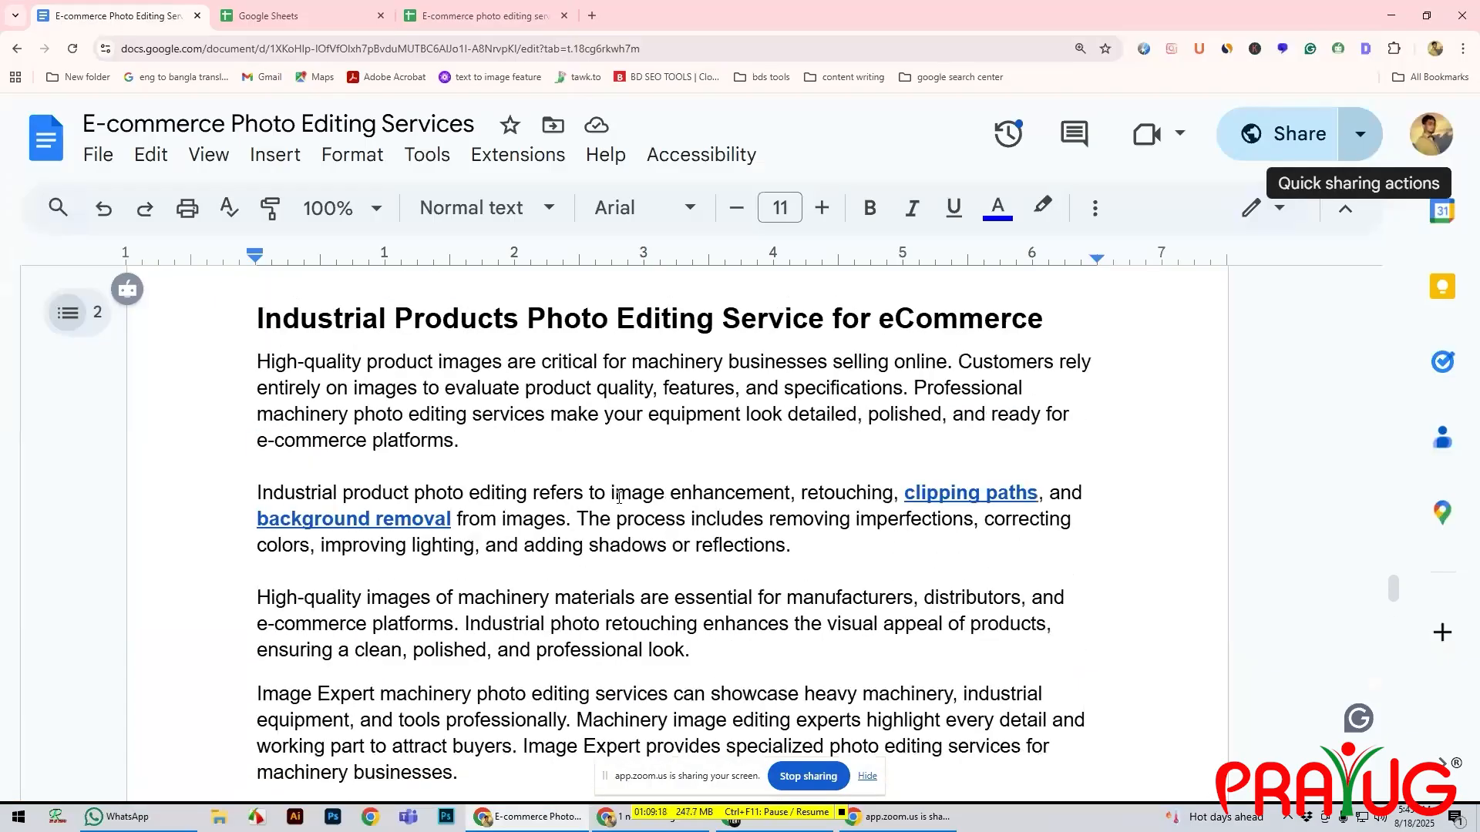
scroll(488, 376, up, 15)
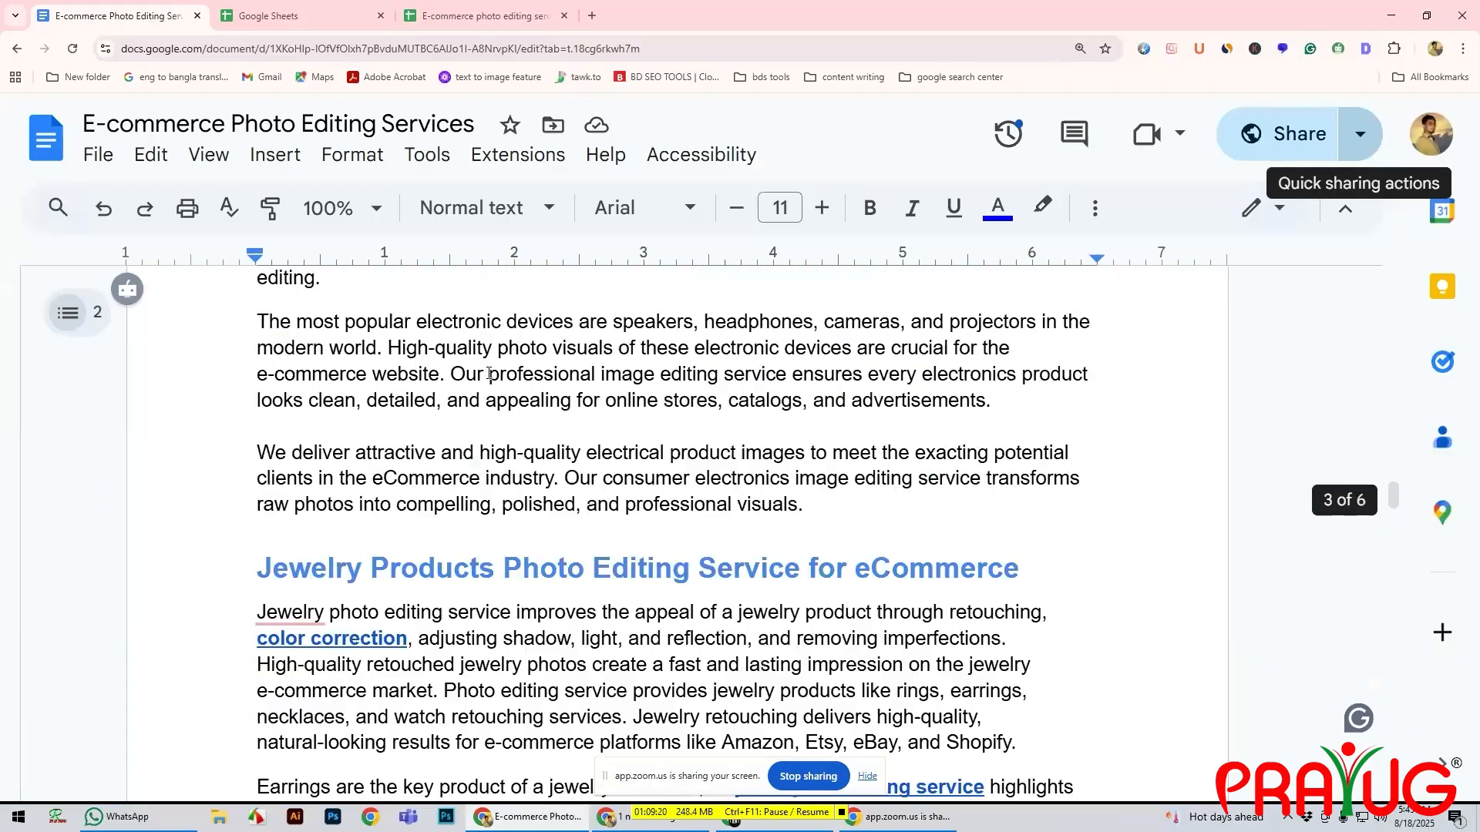
- Return to the beginning of the document, then minimise its browser window to get back to the WordPress window
scroll(497, 365, up, 15)
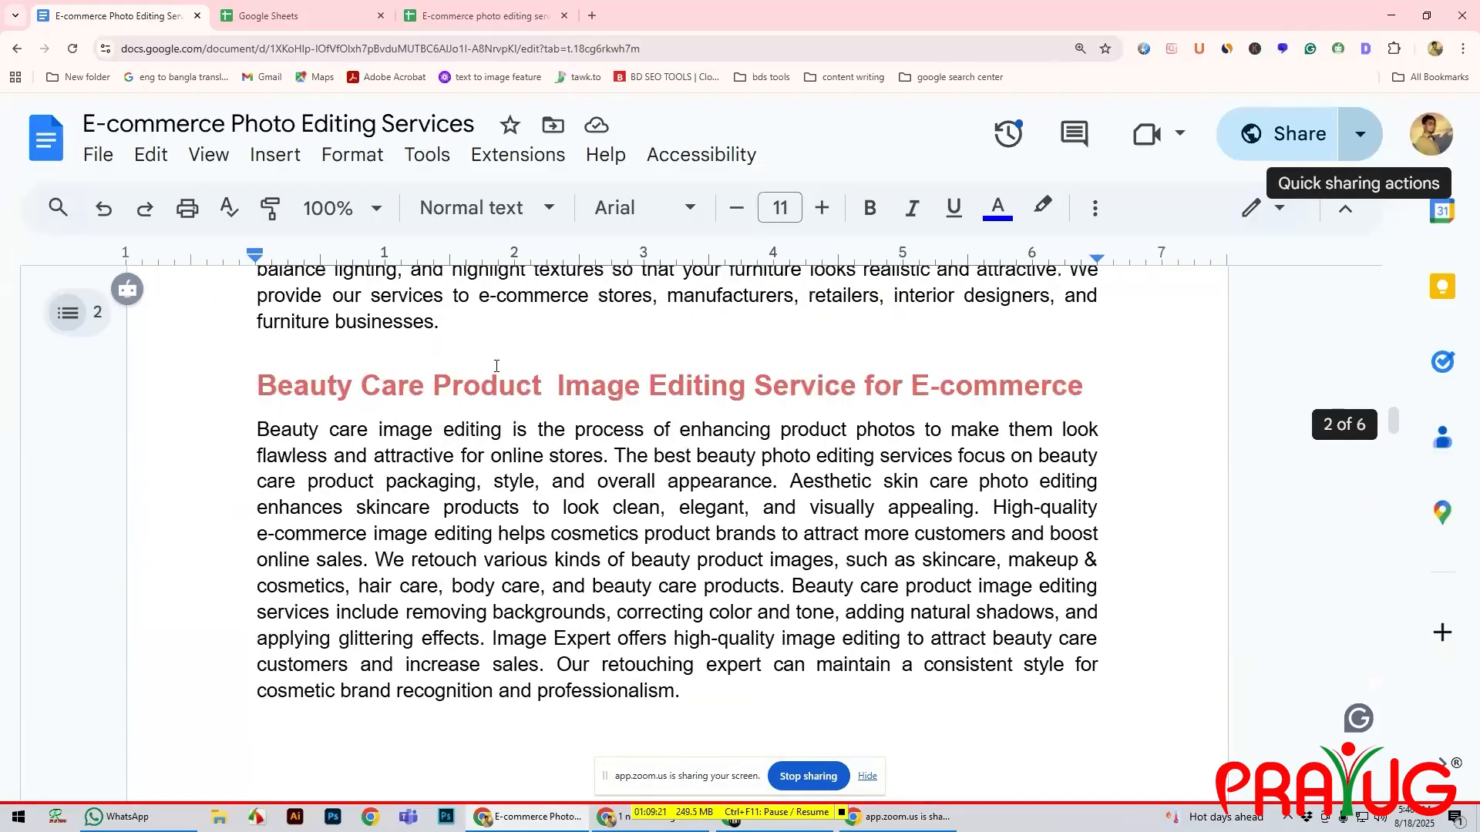
scroll(497, 366, up, 10)
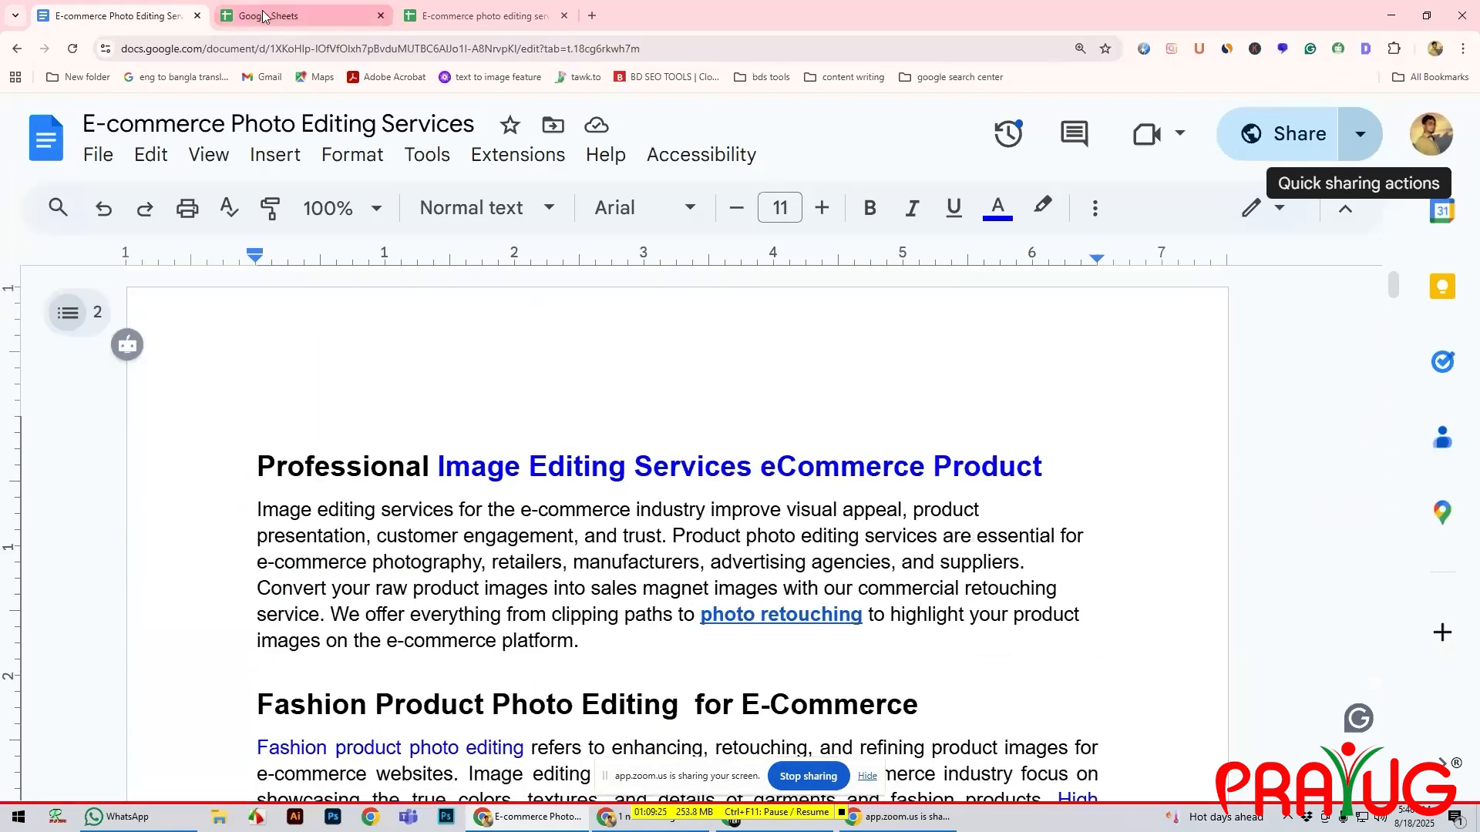
key(ctrl+shift+Tab)
key(ctrl+shift+Tab)
key(ctrl+shift+Tab)
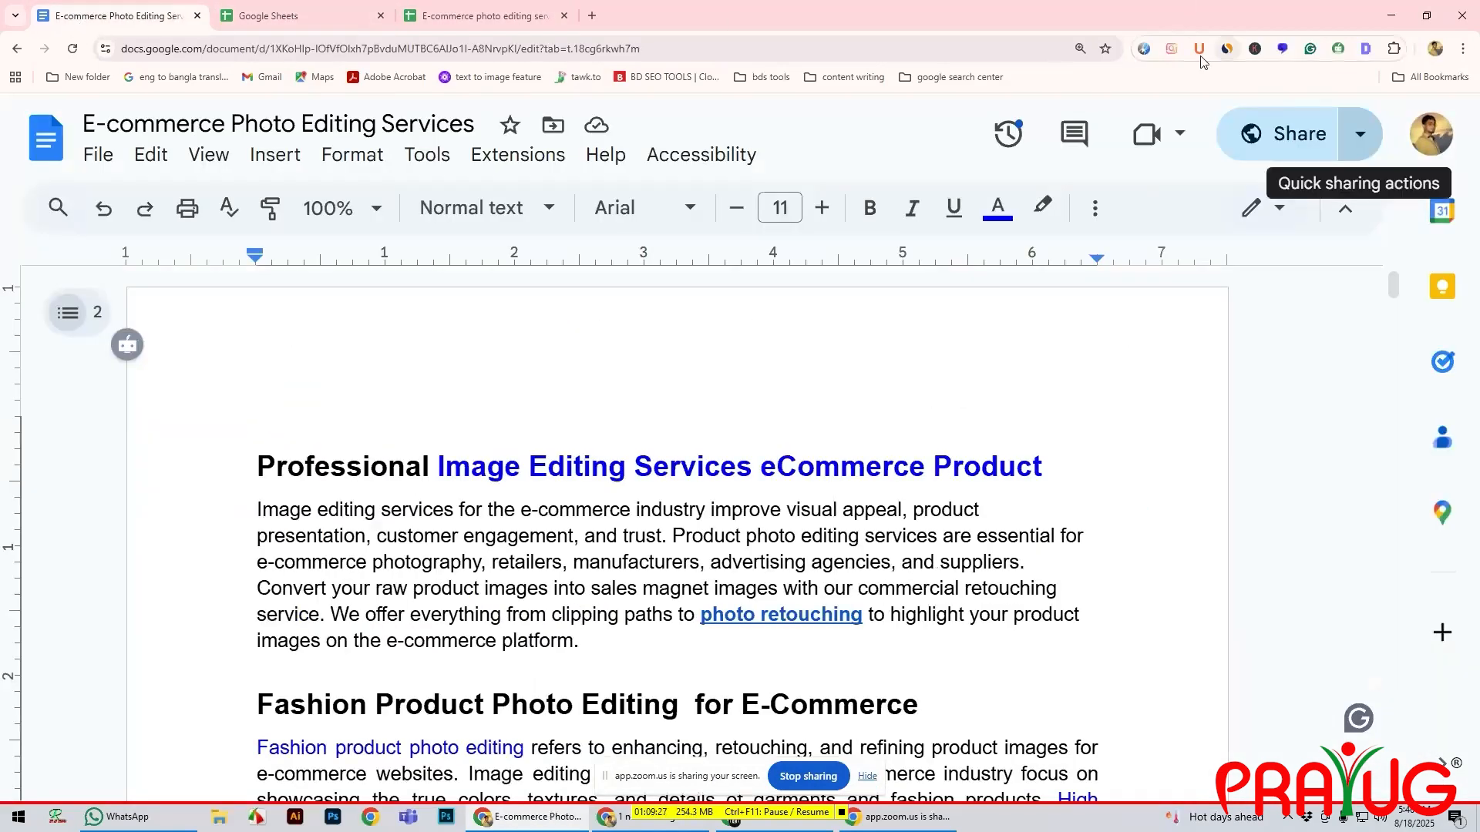
click(1391, 20)
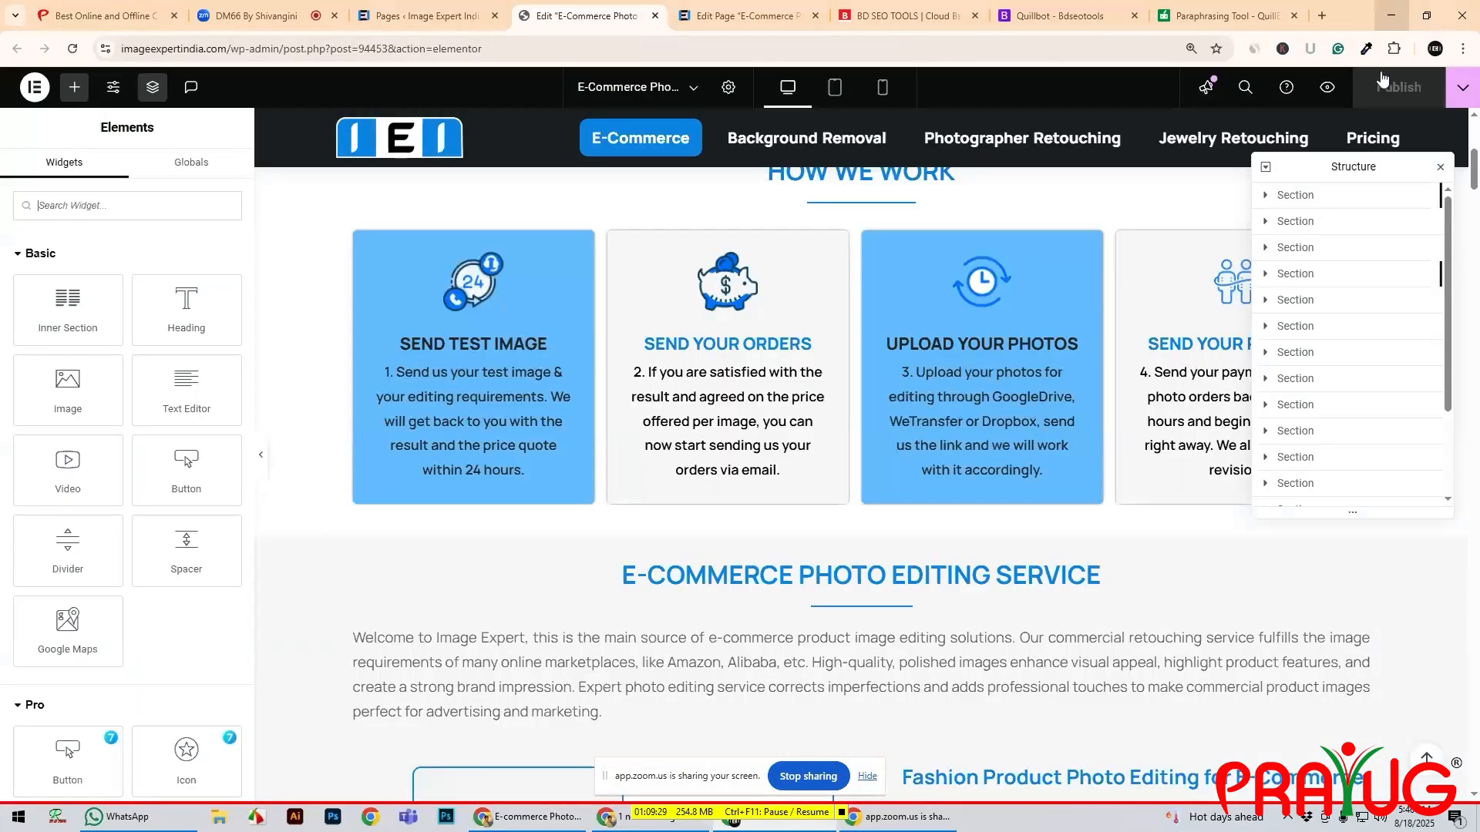
- Look over the Elementor editor for the e-commerce page and the QuillBot paraphrasing tool, ending on the Elementor editor
click(436, 20)
click(586, 15)
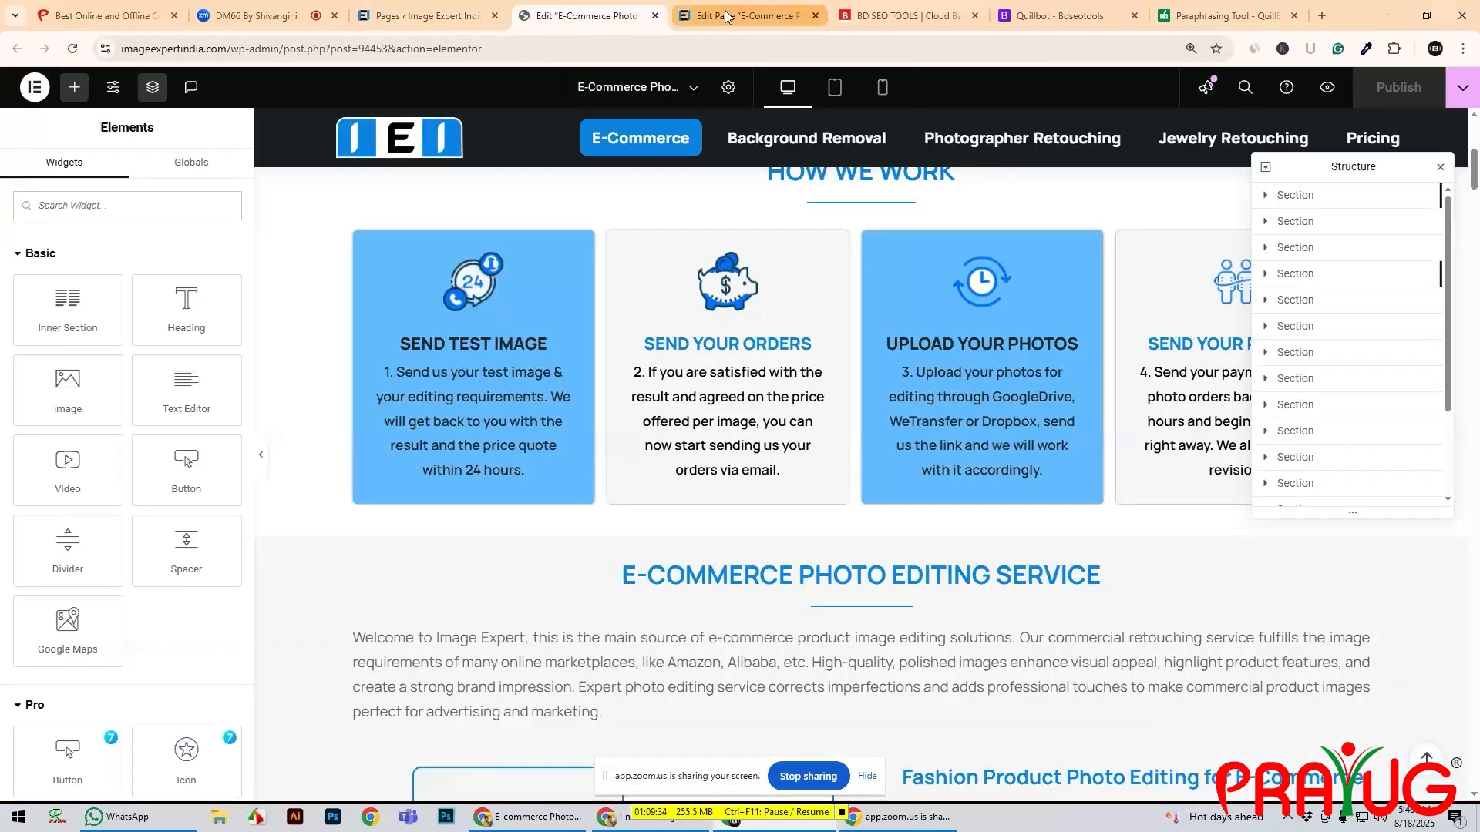
click(725, 16)
click(579, 12)
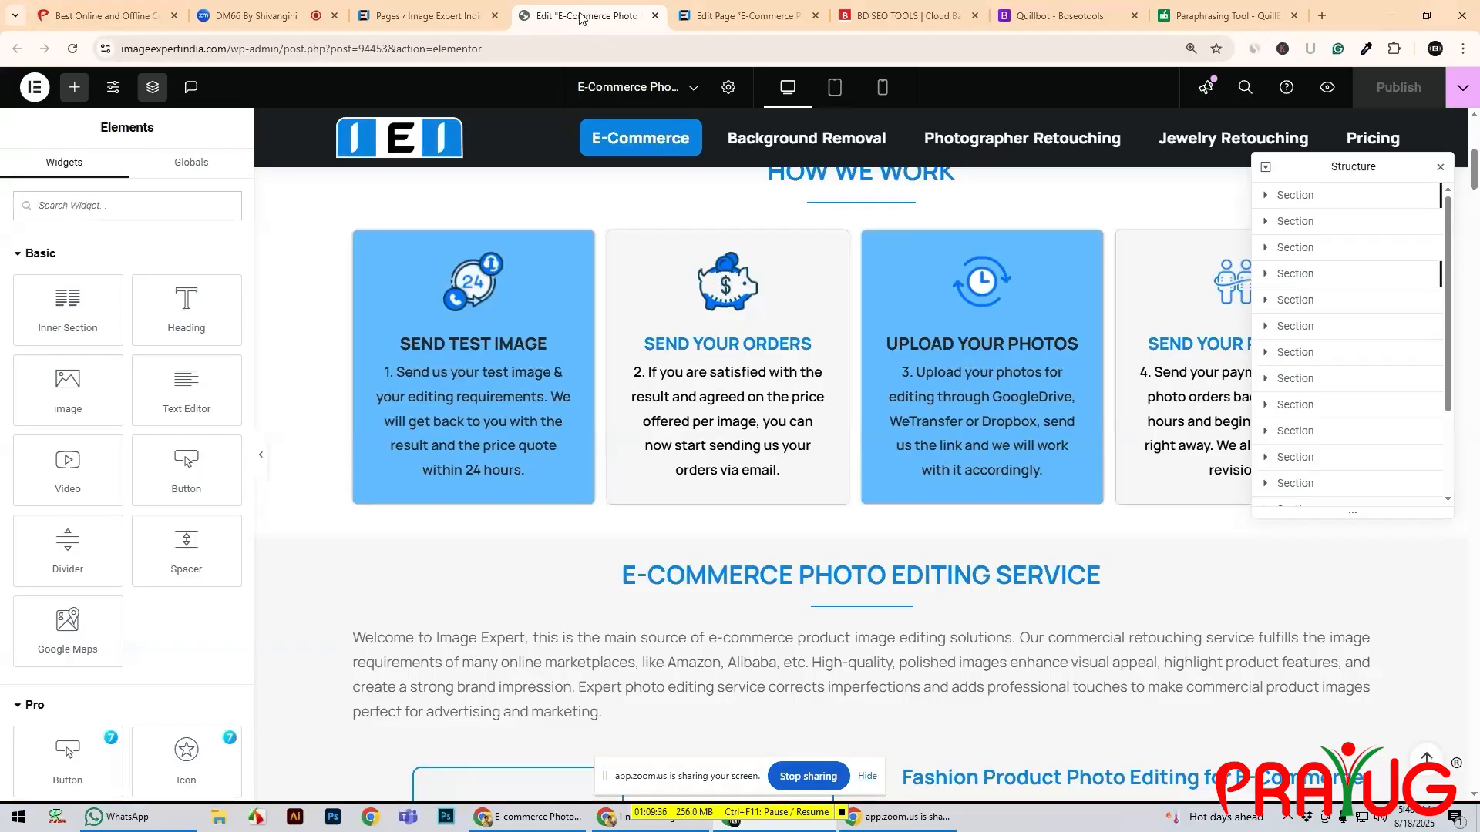
mouse_move(607, 137)
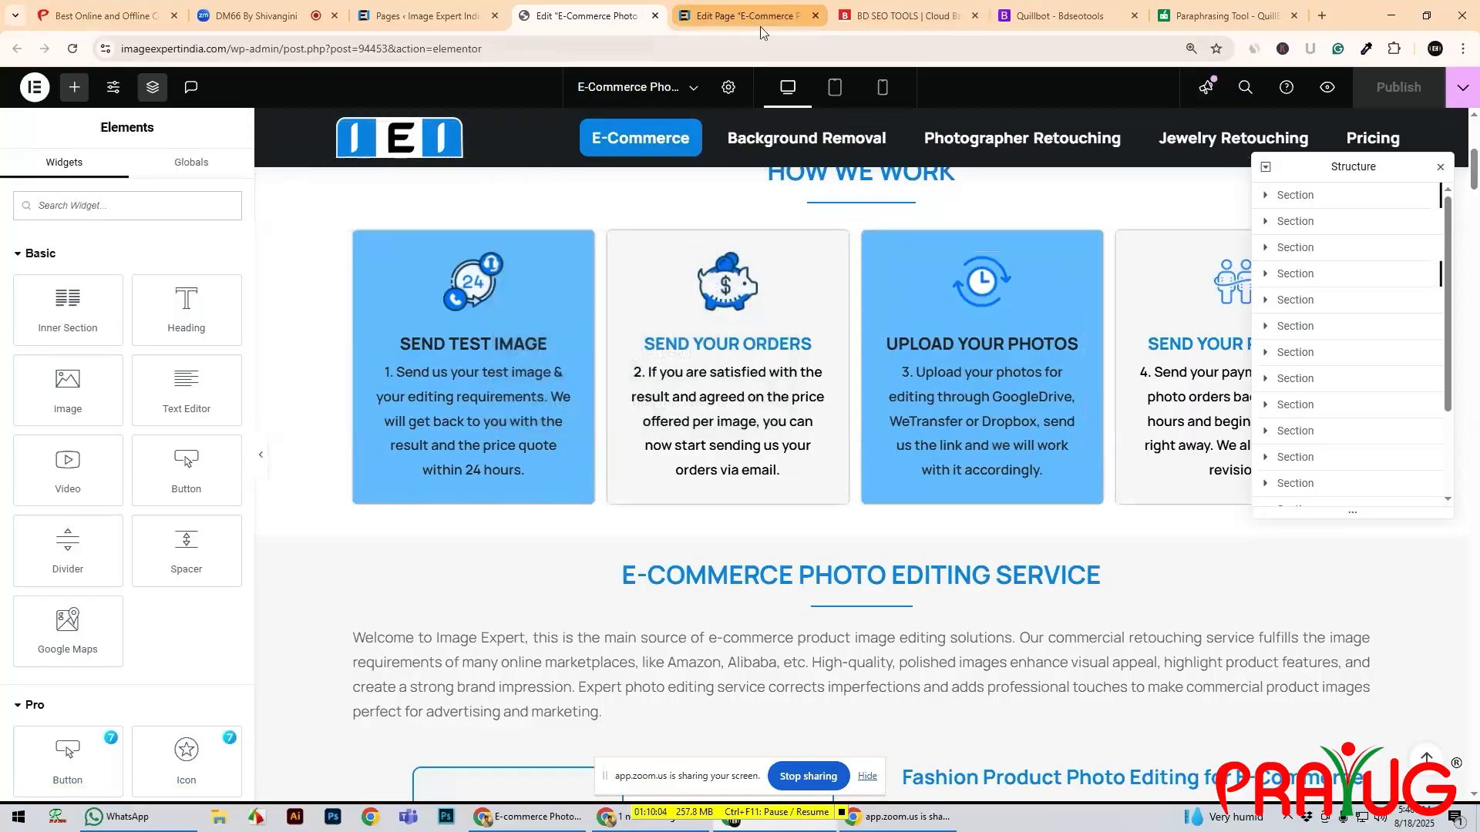
click(1201, 15)
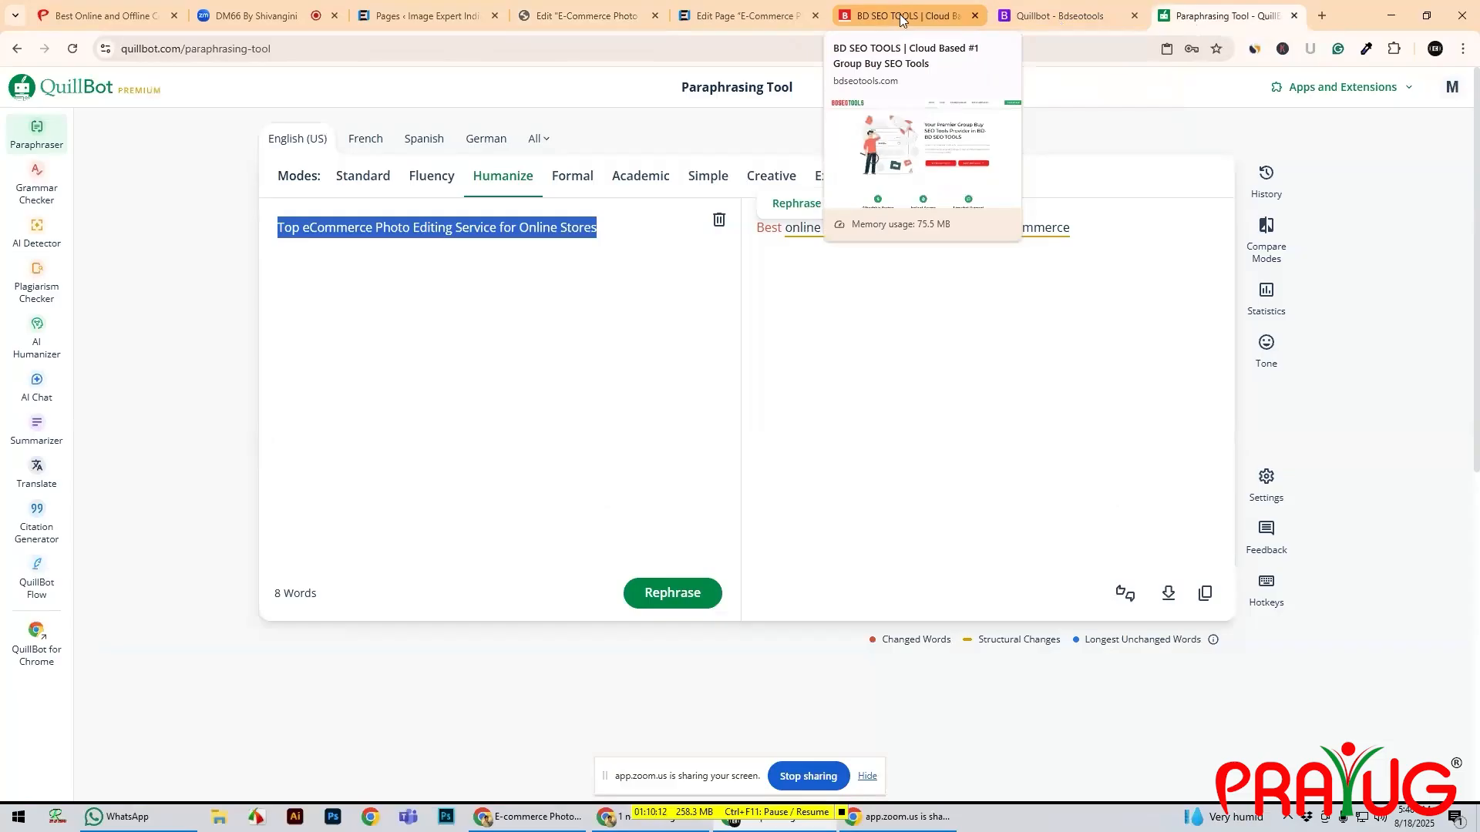
click(583, 24)
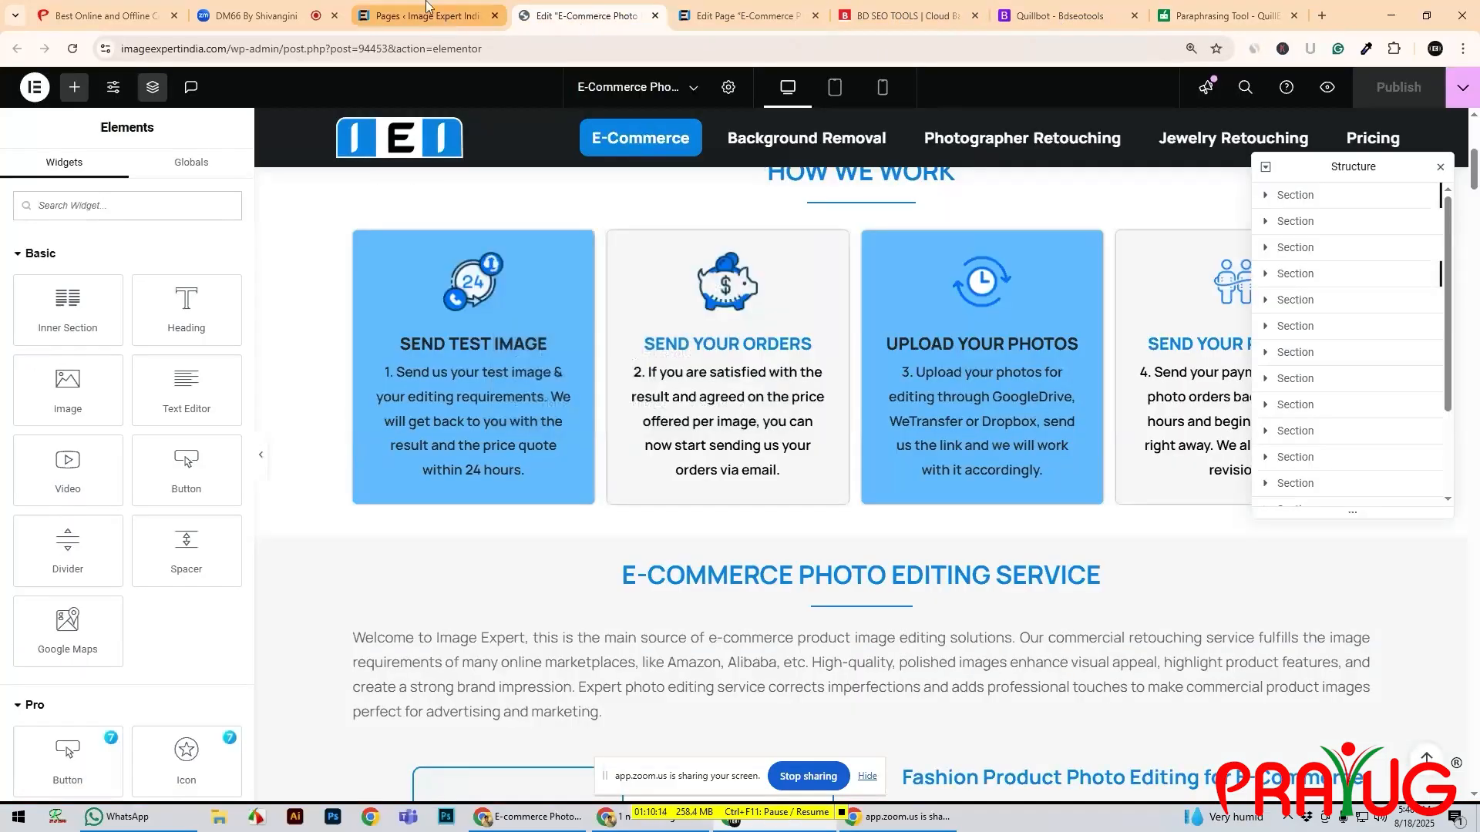
- Look through the class schedule, Zoom meeting, WordPress page list and the Yoast readability analysis of the e-commerce page
click(426, 6)
click(247, 10)
click(115, 11)
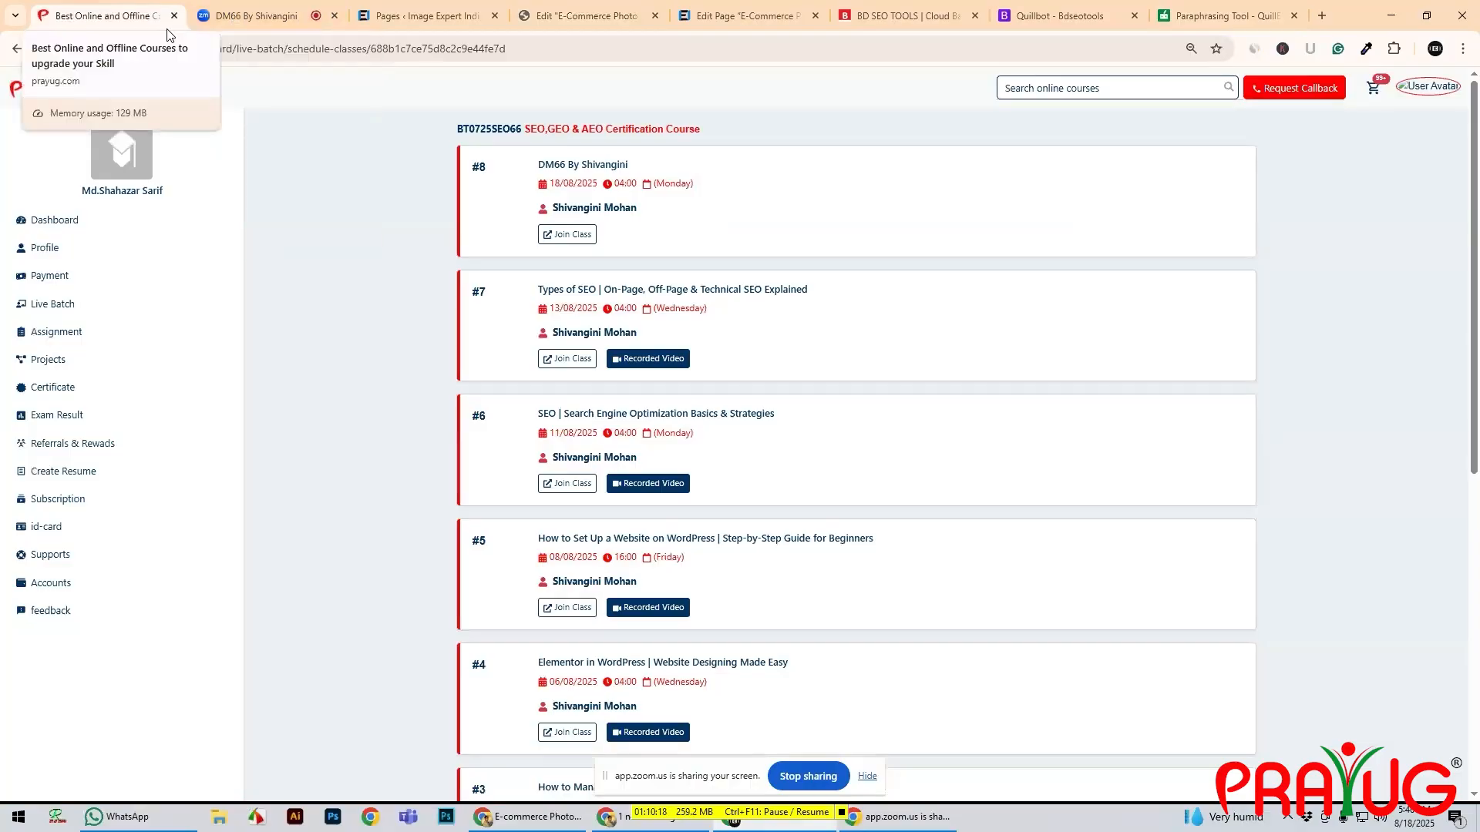
click(254, 14)
click(408, 9)
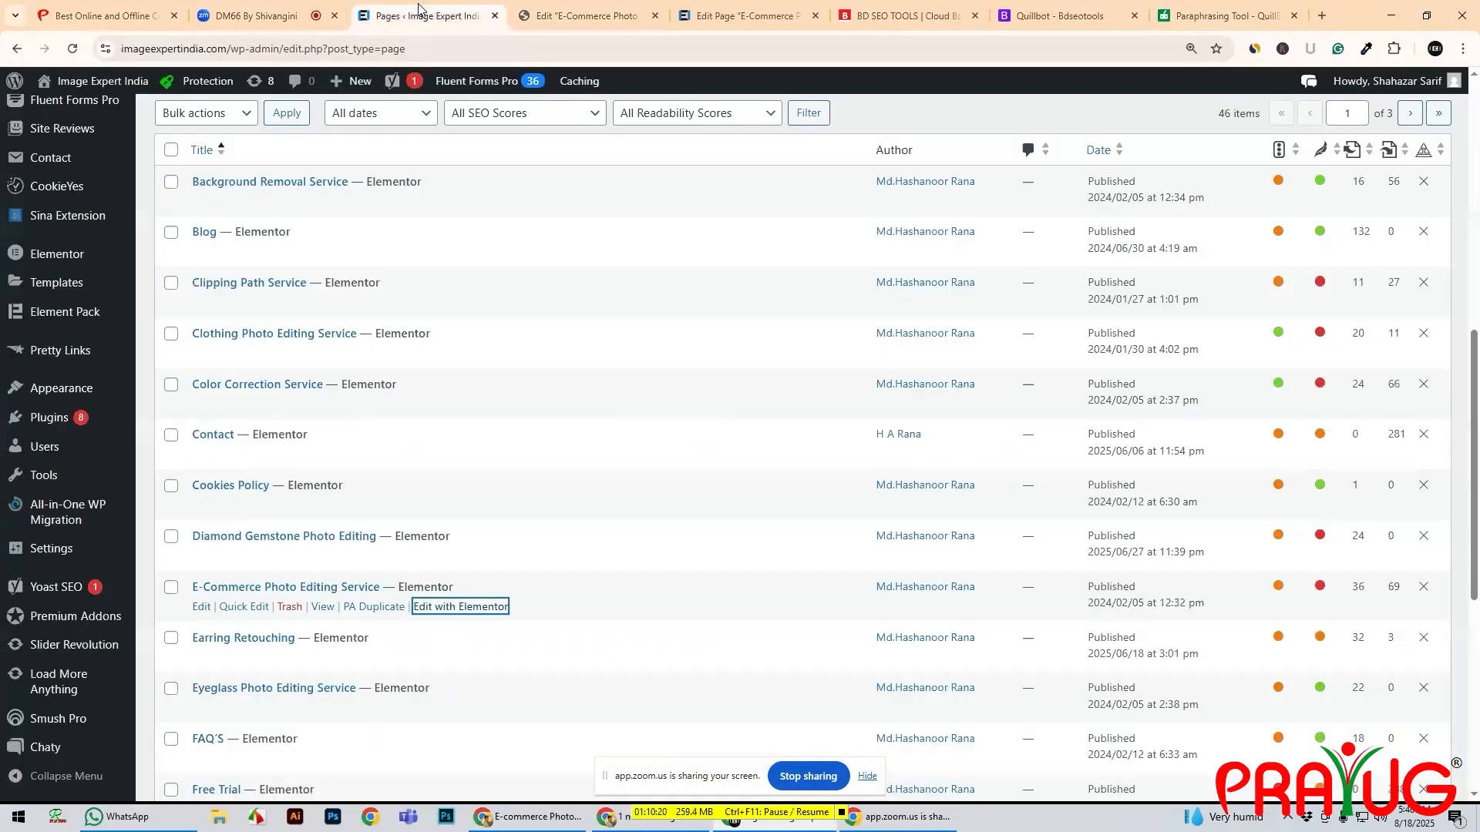
click(590, 14)
click(721, 16)
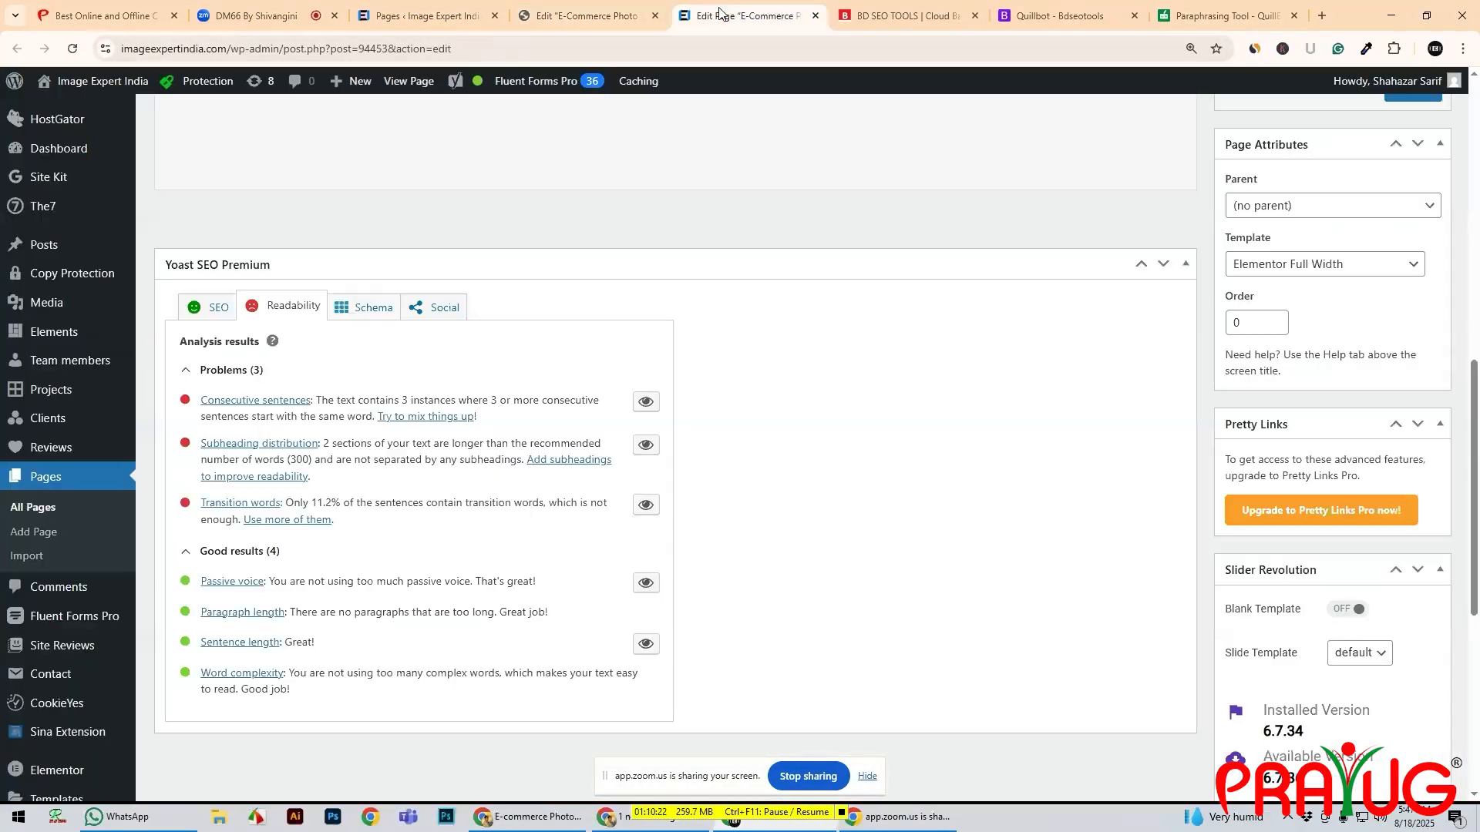
click(908, 15)
click(755, 20)
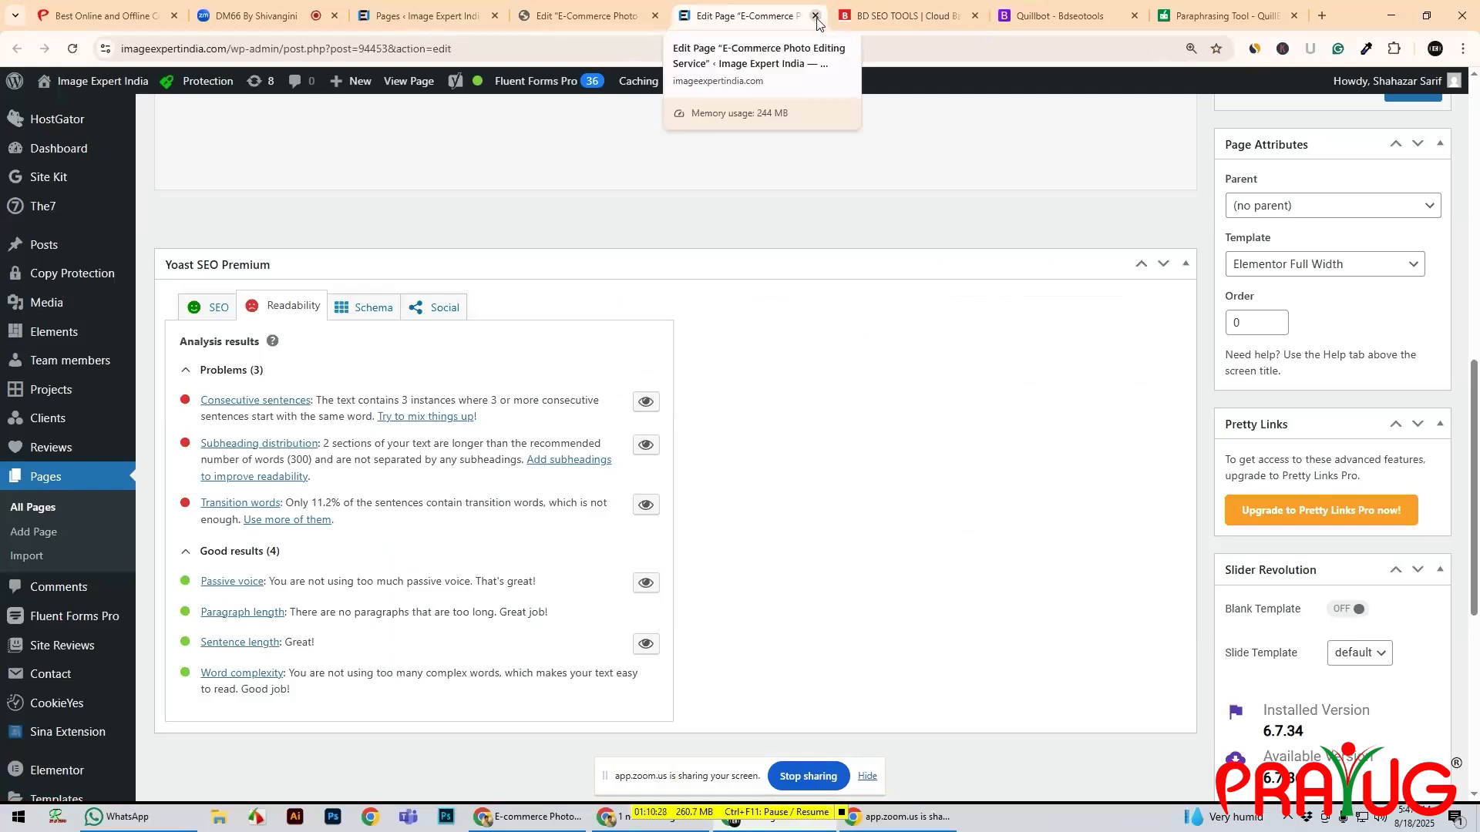
- Close the Elementor editor of the e-commerce page and the WordPress page list
click(616, 15)
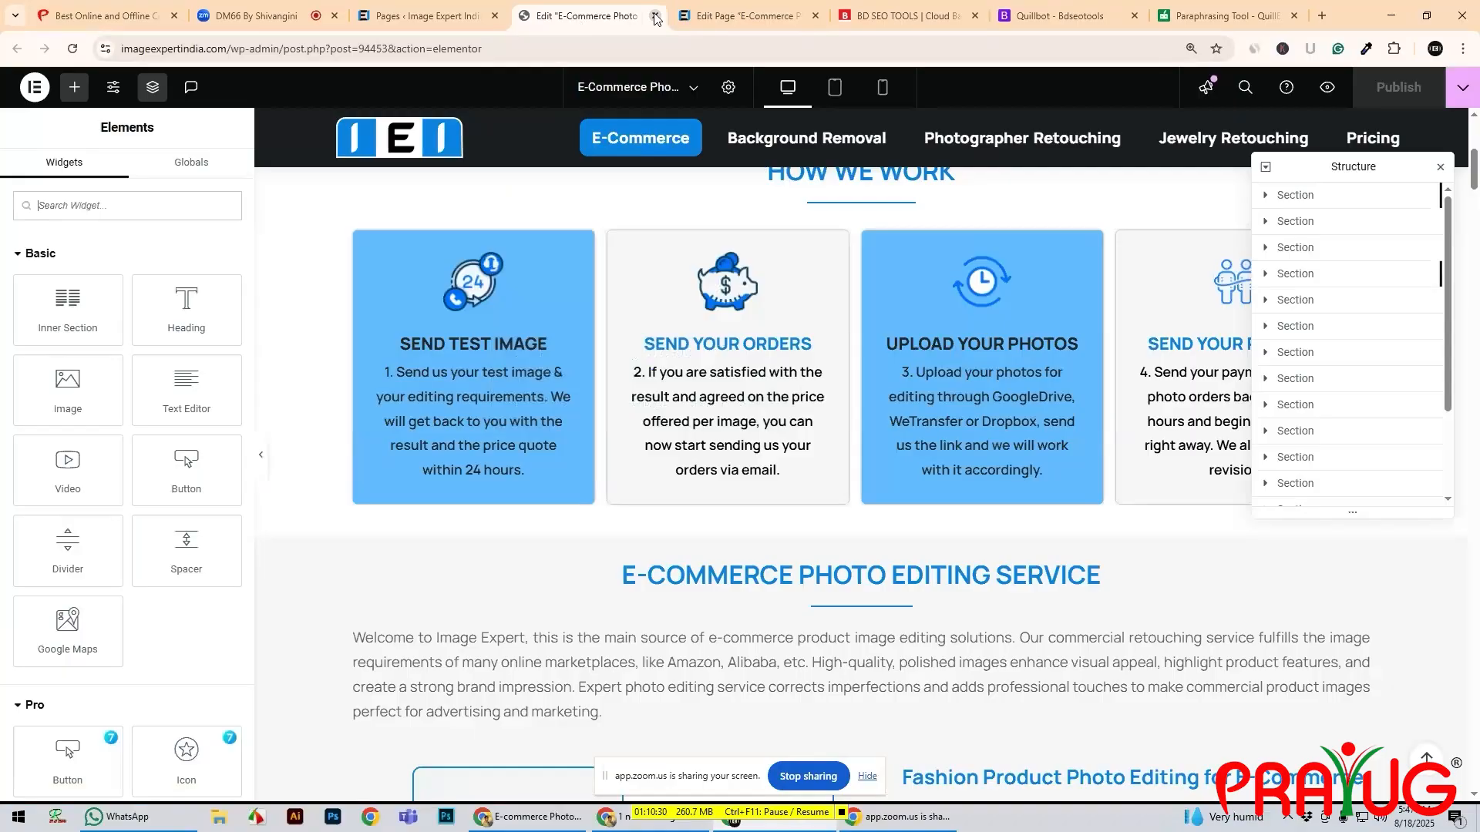
click(654, 15)
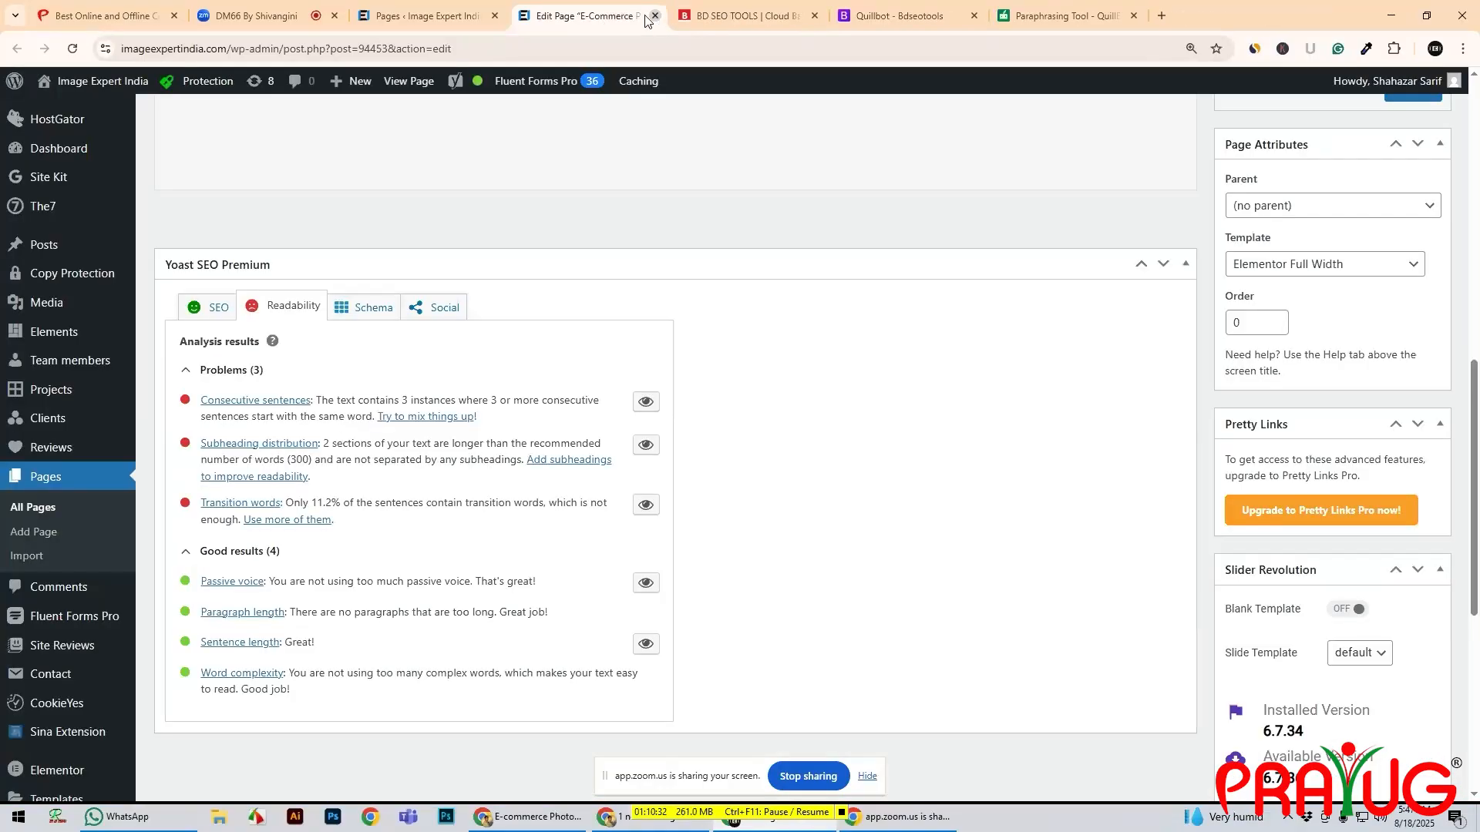
click(436, 15)
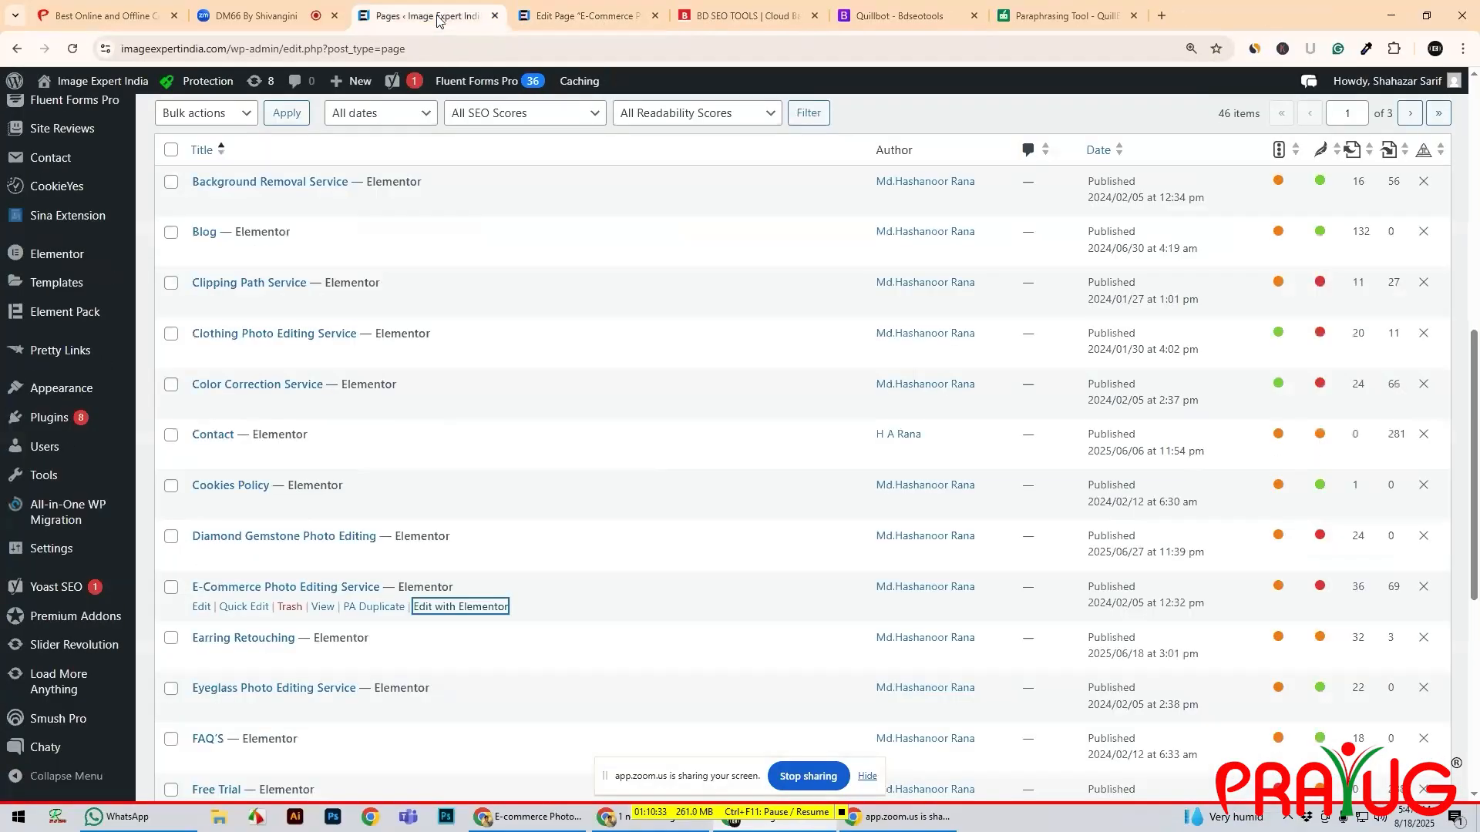
click(494, 15)
- Check the remaining BD SEO Tools, QuillBot and Zoom pages, then close the e-commerce page's WordPress edit screen
click(611, 7)
click(736, 6)
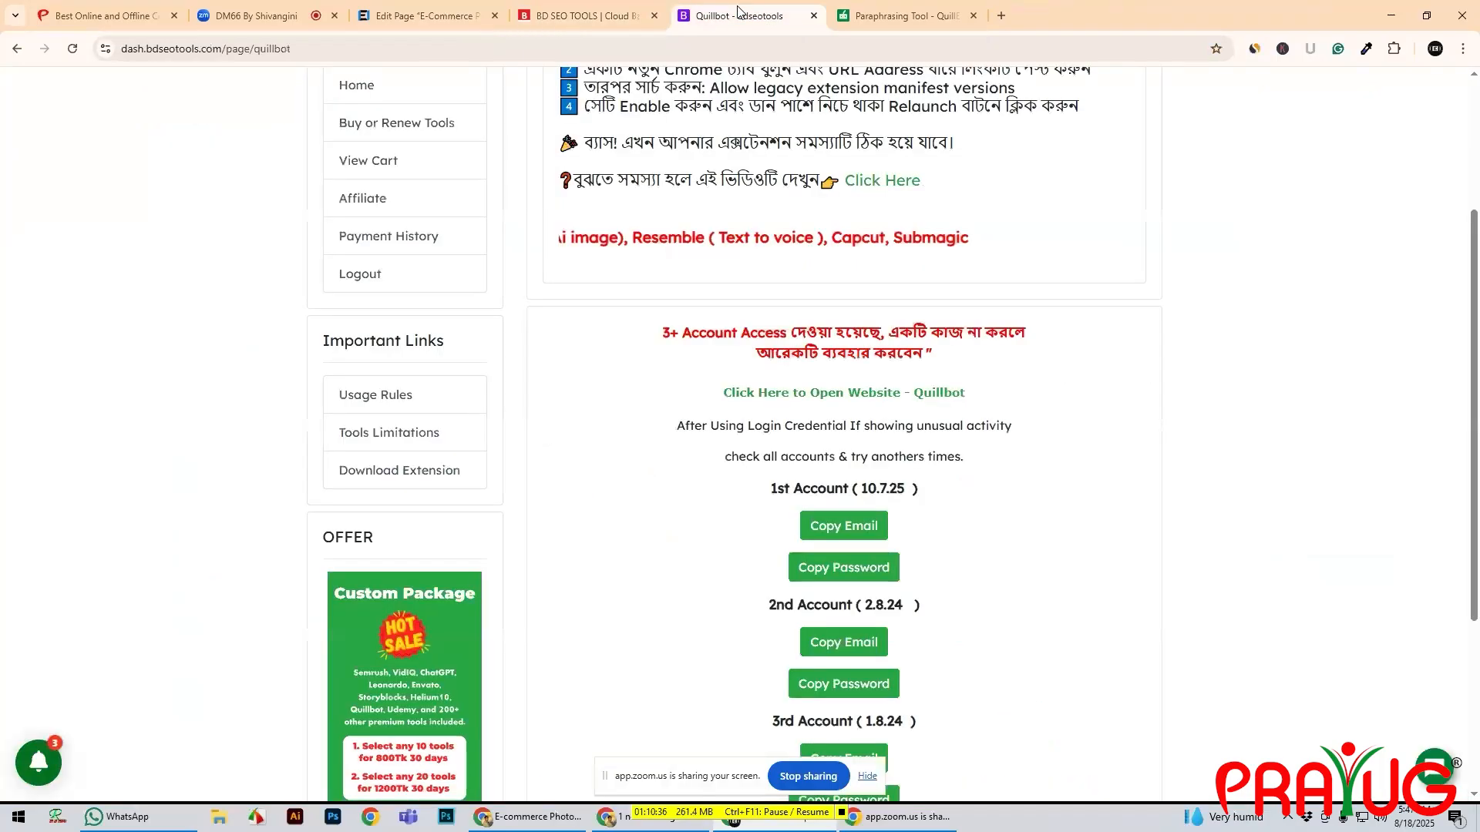
click(436, 9)
click(246, 16)
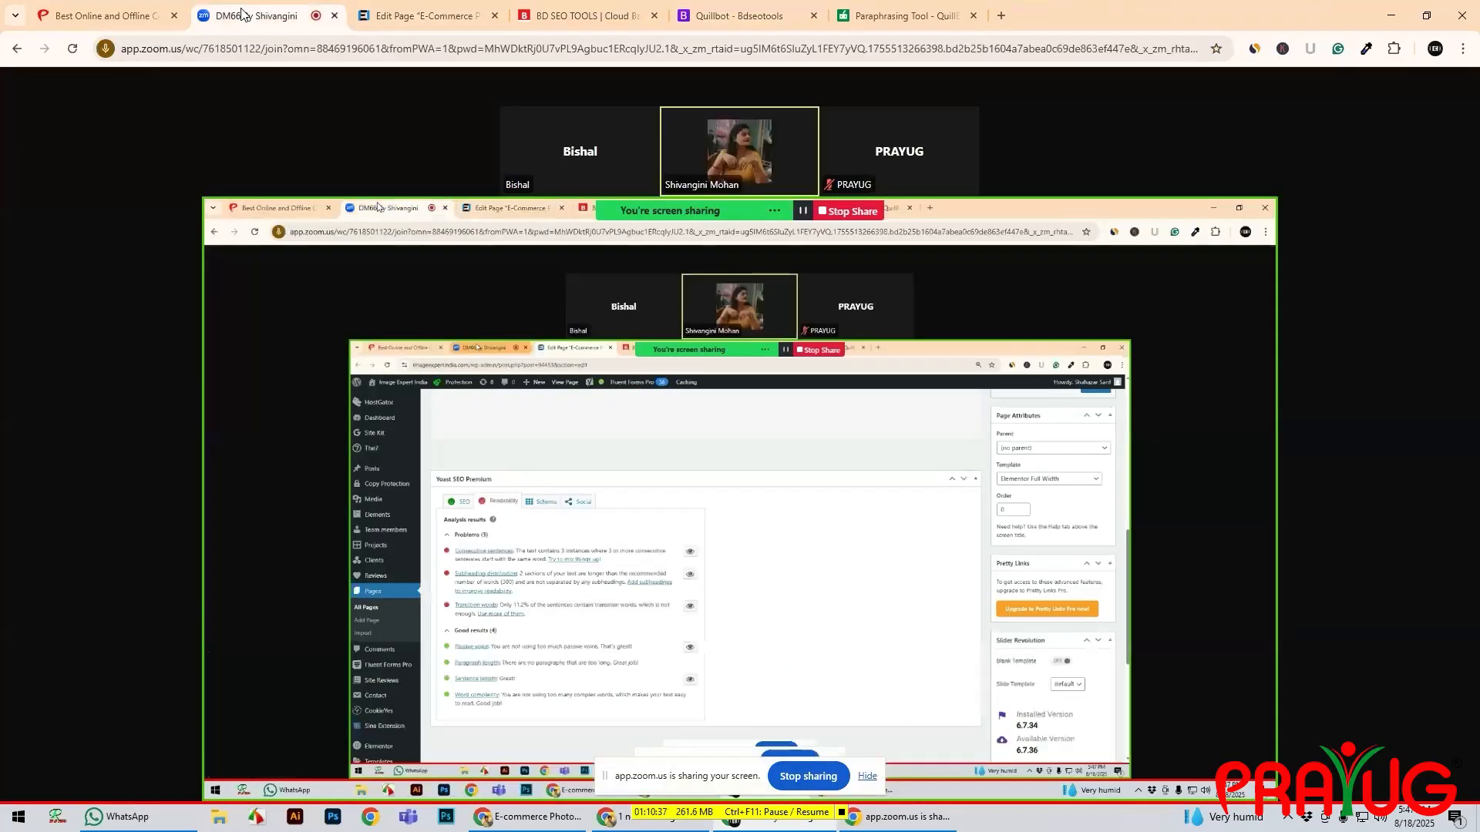
click(413, 15)
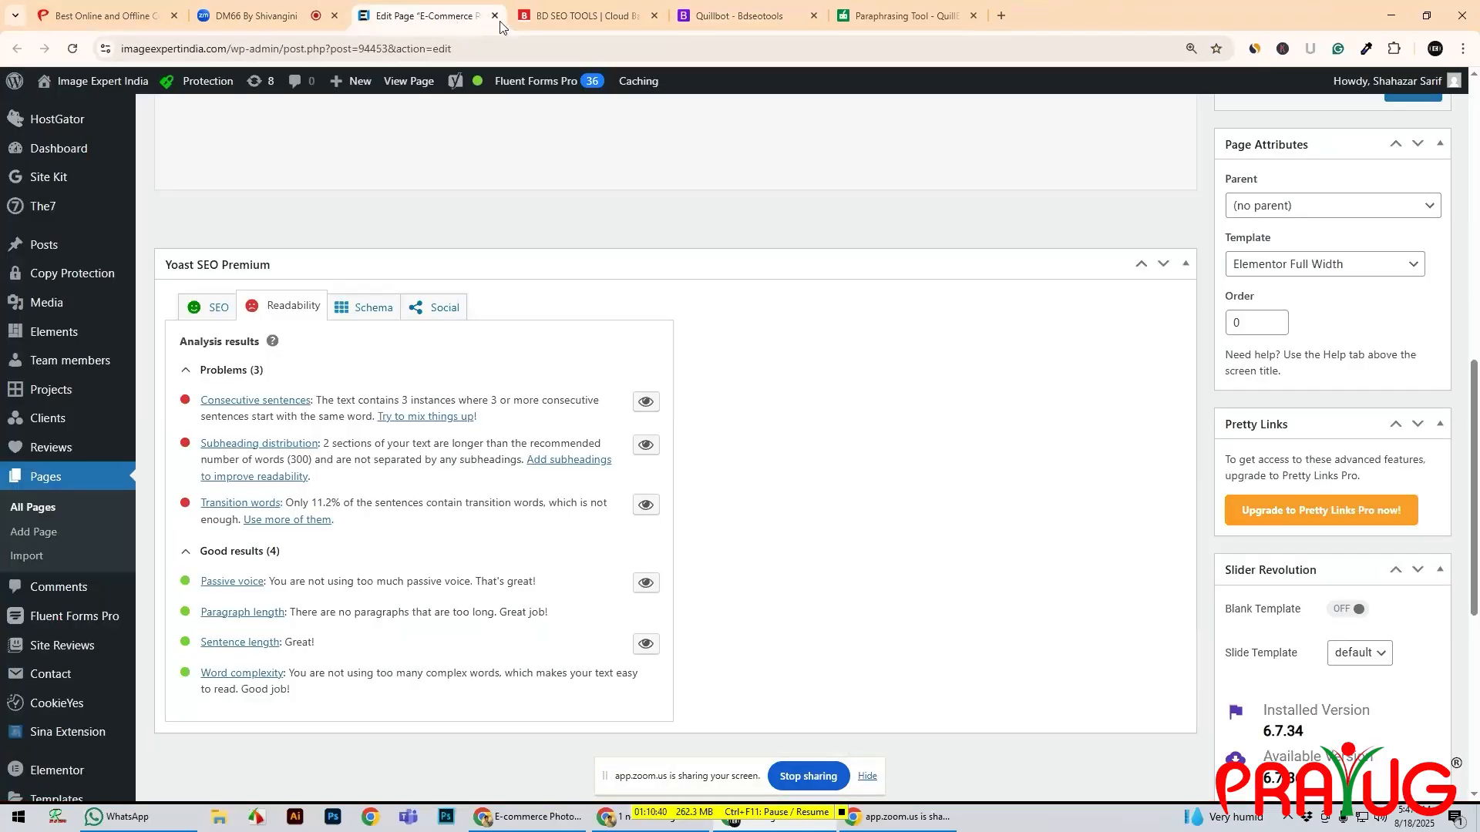
click(495, 17)
- Check the course's class schedule and return to the Zoom meeting
click(283, 16)
click(81, 16)
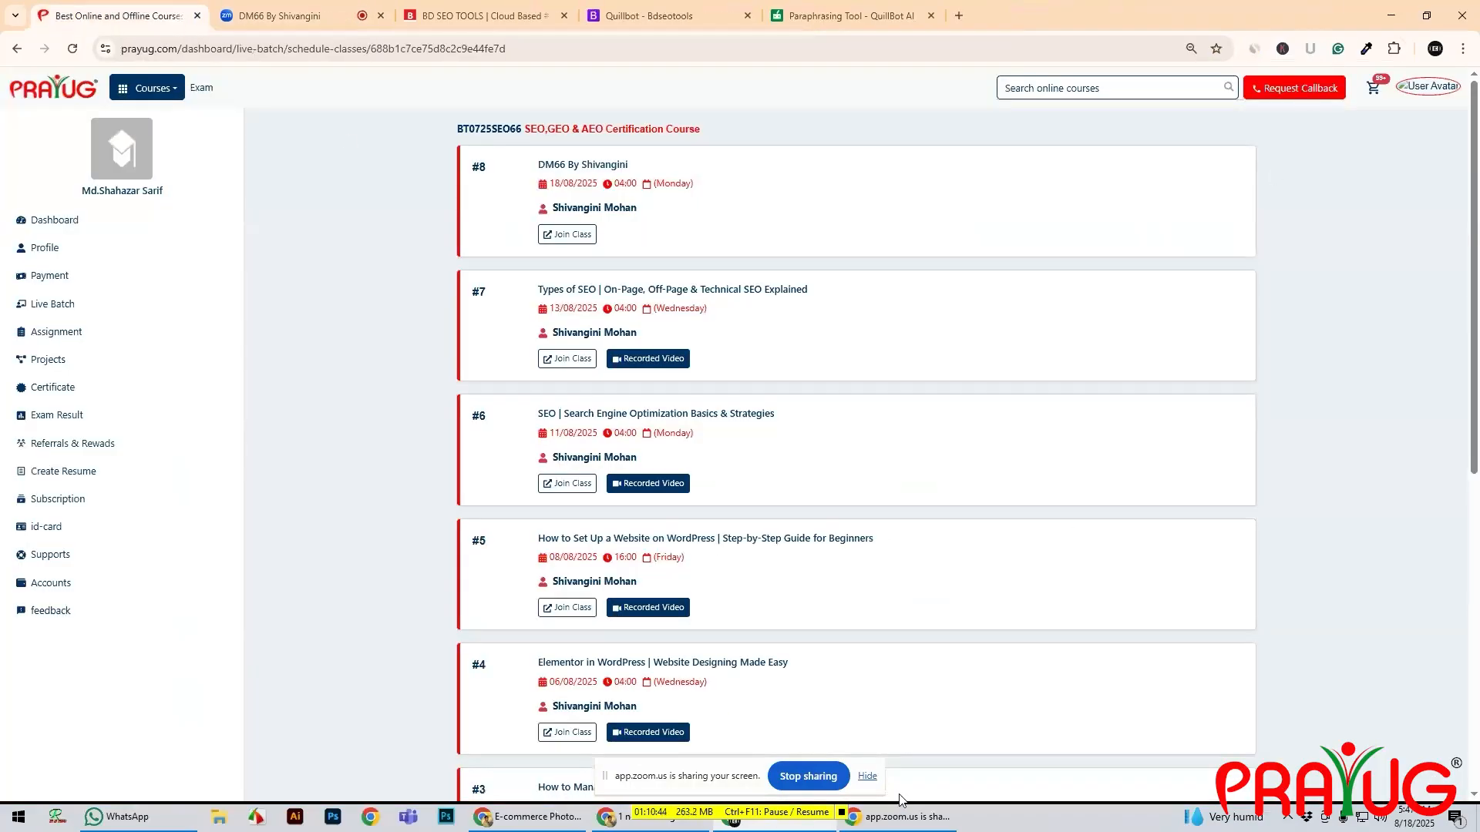
click(316, 17)
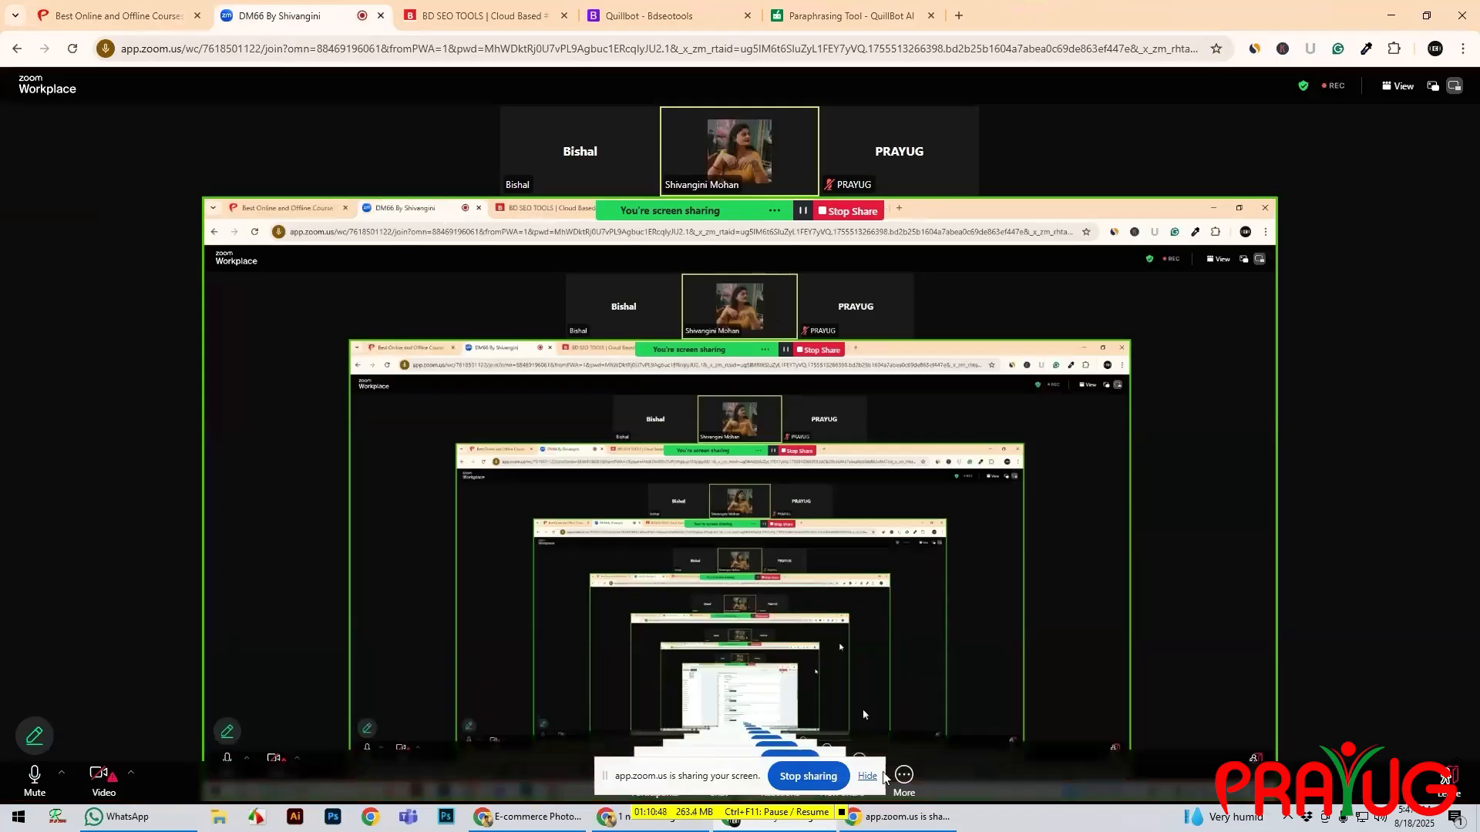